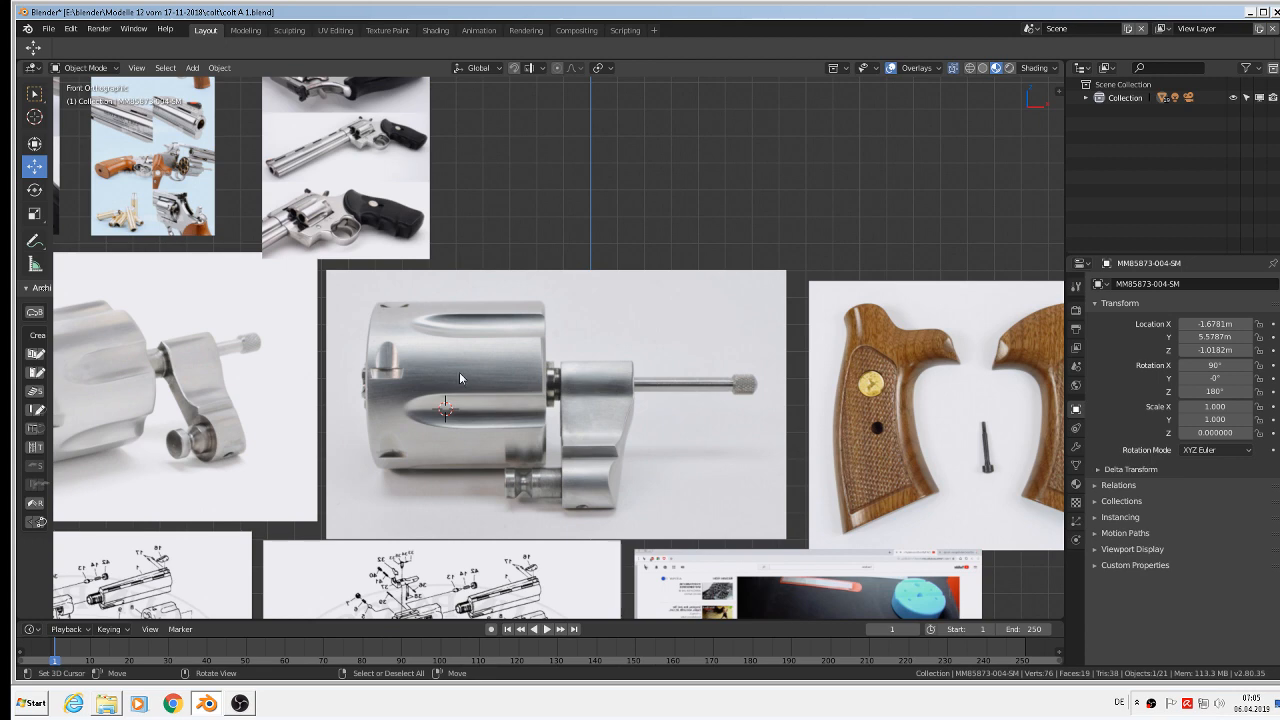
Add a UV sphere at the 3D cursor and scale it down uniformly to about 0.064
{"action": "left_click", "coordinate": [192, 67]}
{"action": "mouse_move", "coordinate": [213, 88]}
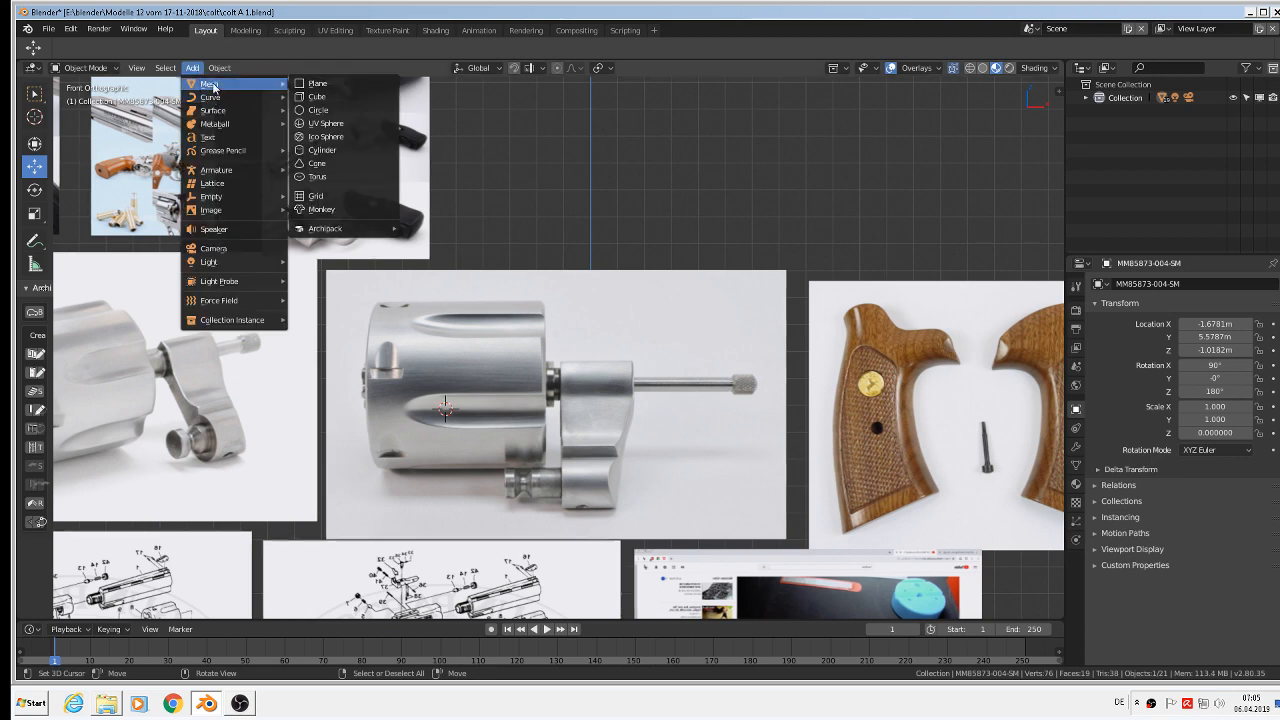
{"action": "left_click", "coordinate": [368, 124]}
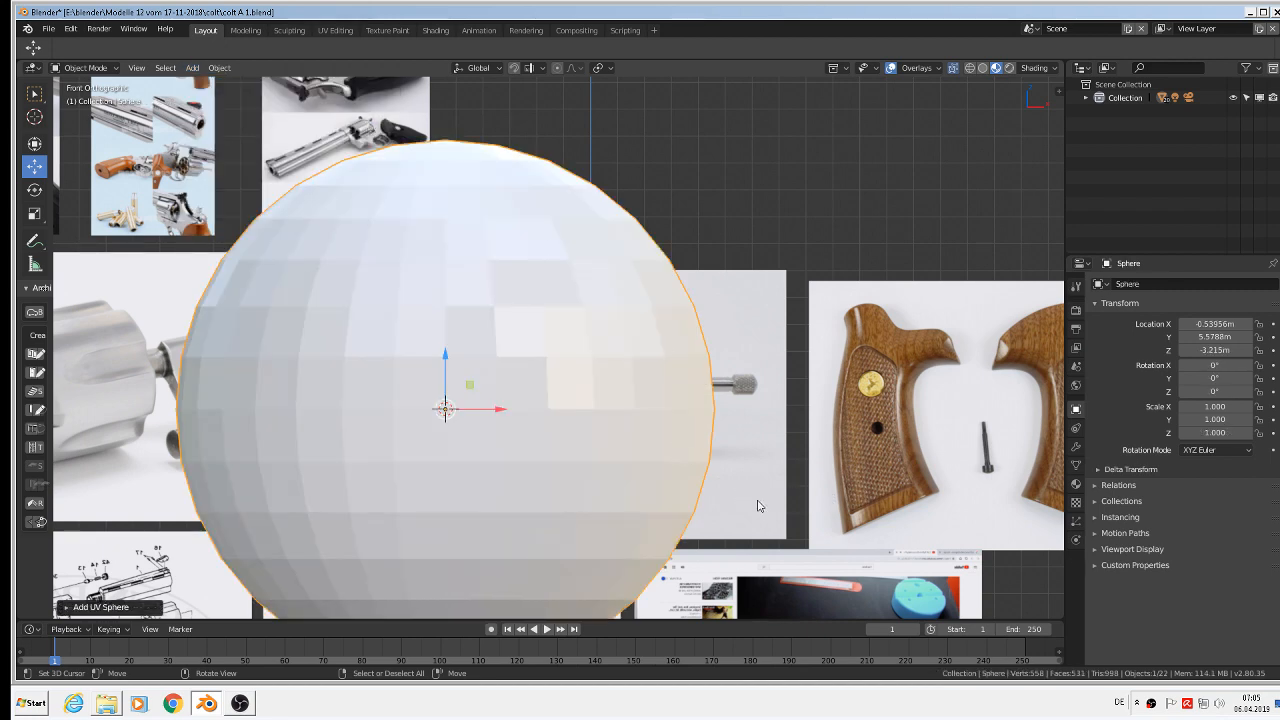
{"action": "key", "text": "s"}
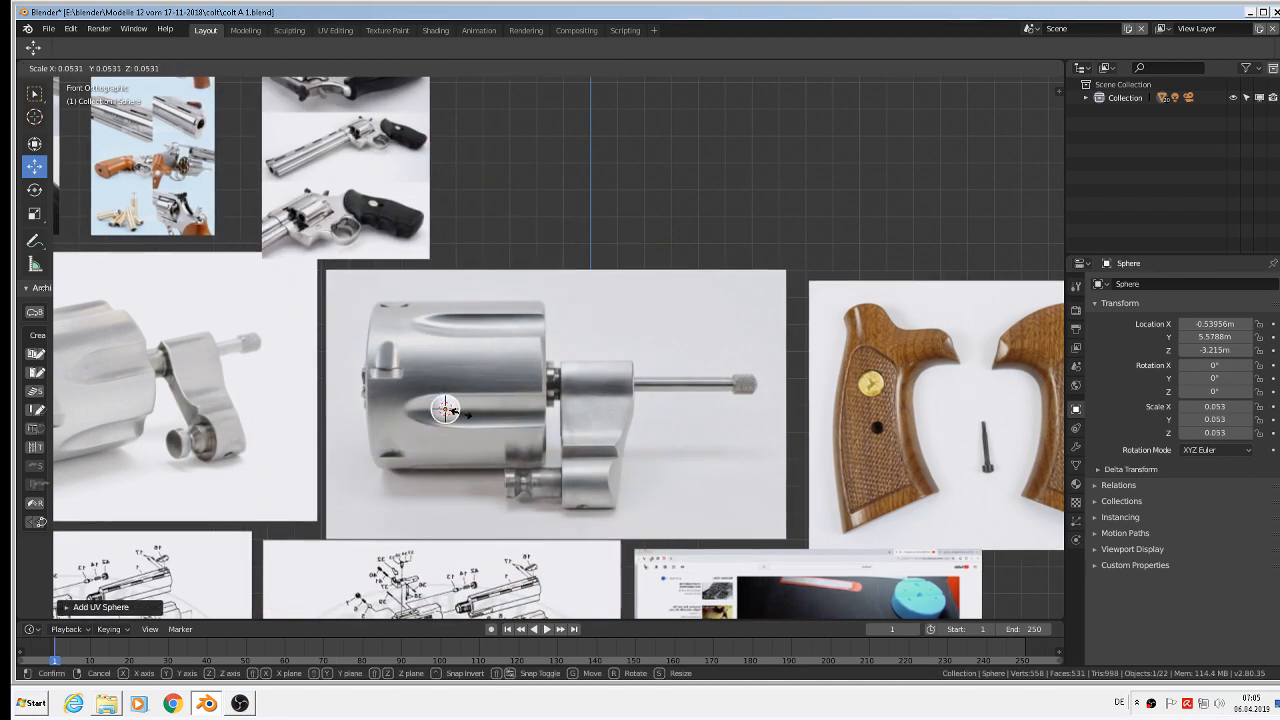
{"action": "left_click", "coordinate": [453, 412]}
Stretch the sphere along X to a scale of about 0.14 to match the rounded end of the cylinder's lower flute
{"action": "scroll", "coordinate": [449, 420], "scroll_direction": "up", "scroll_amount": 5}
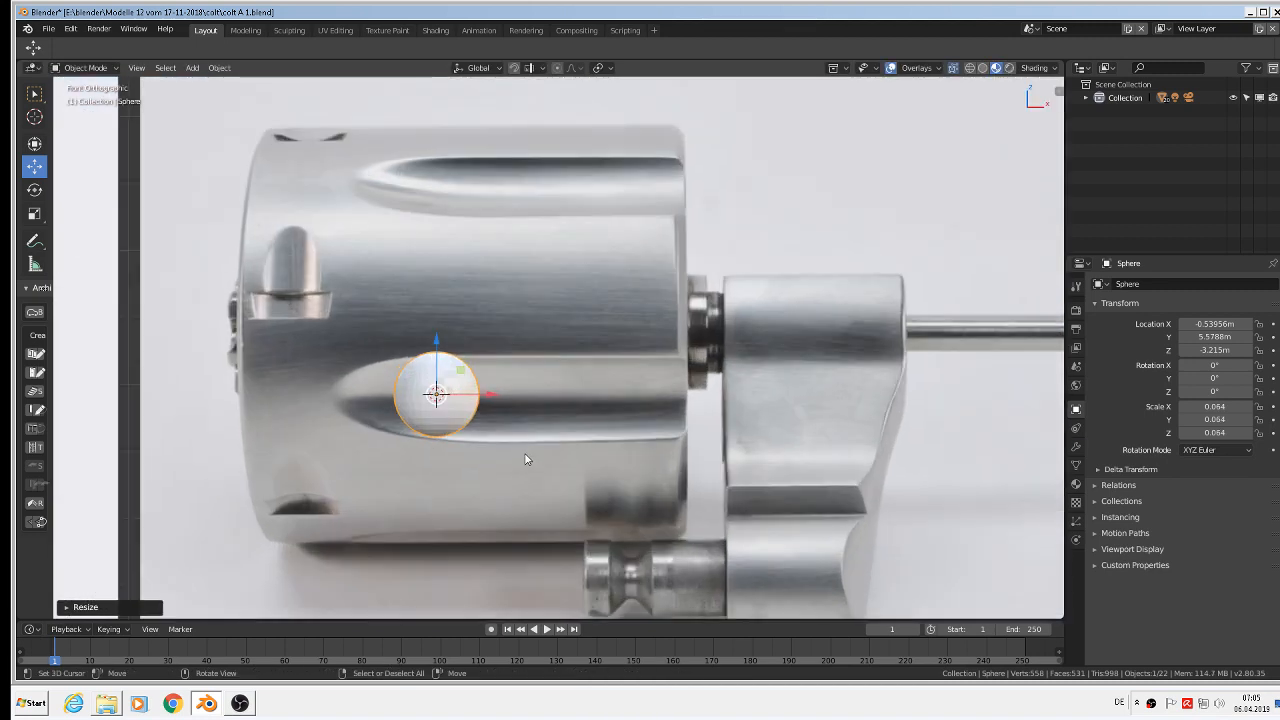
{"action": "key", "text": "s"}
{"action": "key", "text": "x"}
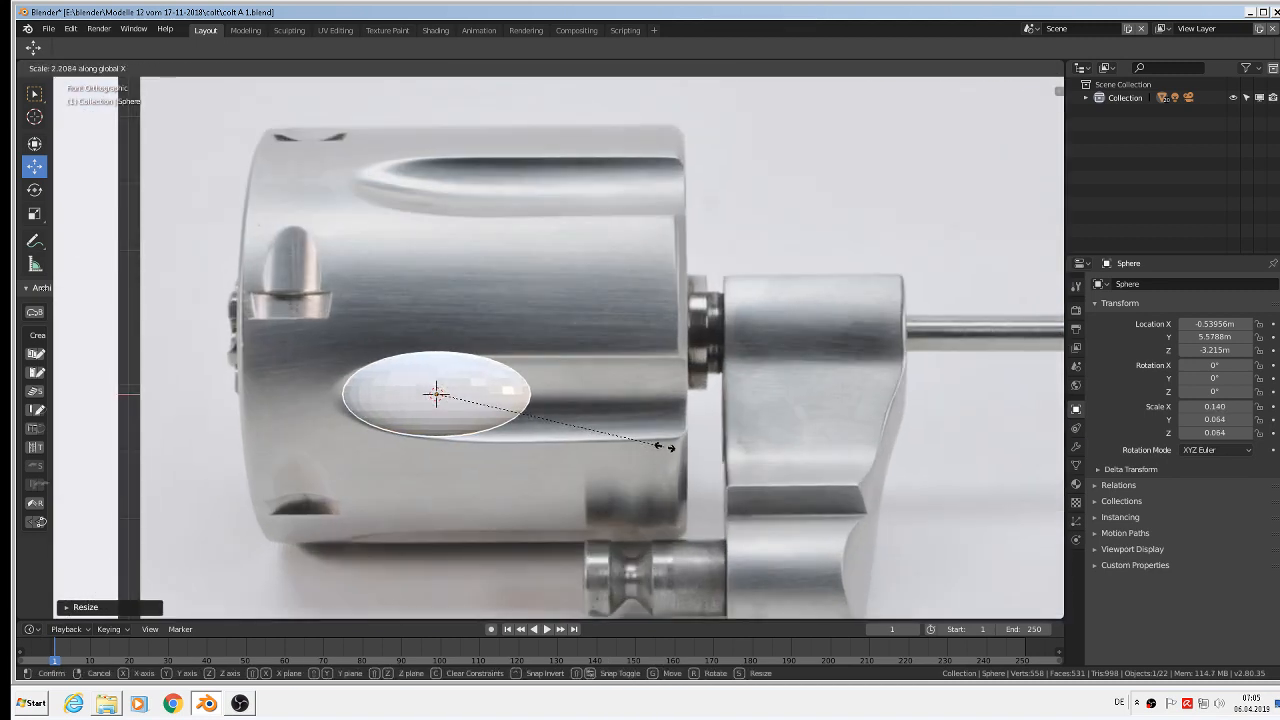
{"action": "left_click", "coordinate": [665, 447]}
Delete the half of the ellipsoid's vertices that lies on the positive X side of its centre
{"action": "scroll", "coordinate": [500, 394], "scroll_direction": "up", "scroll_amount": 2}
{"action": "key", "text": "Tab"}
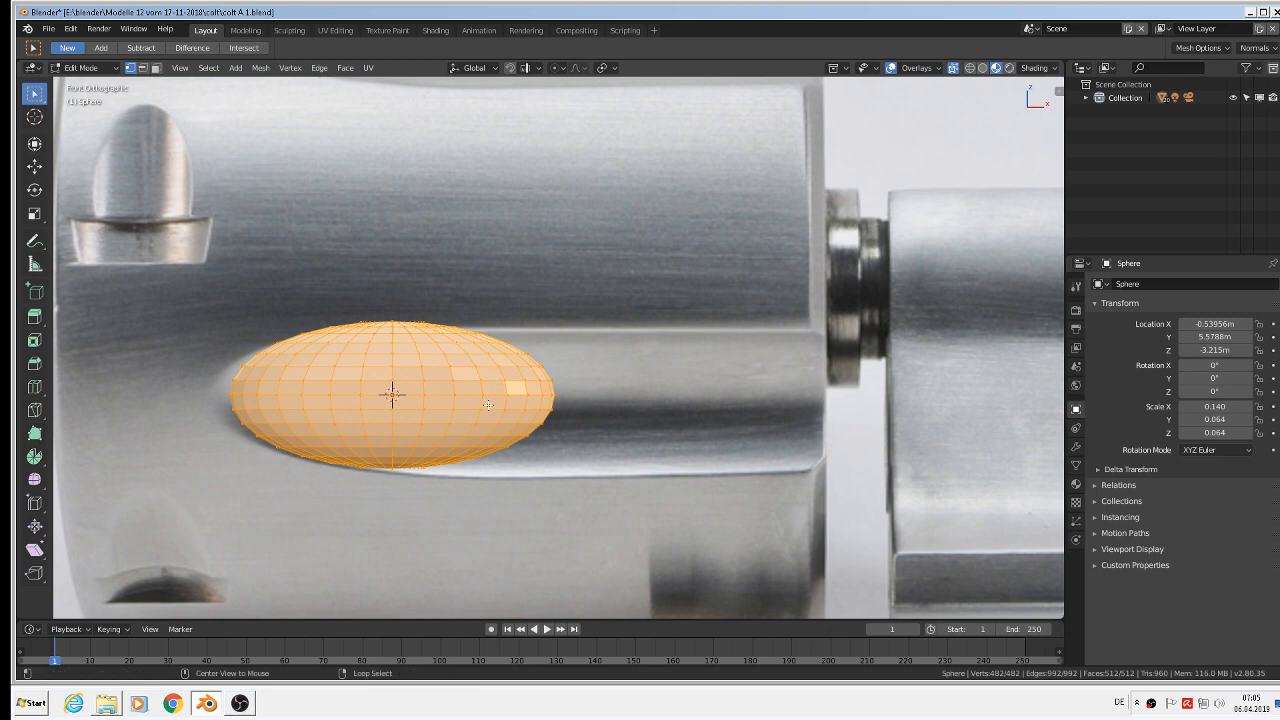
{"action": "key", "text": "alt+a"}
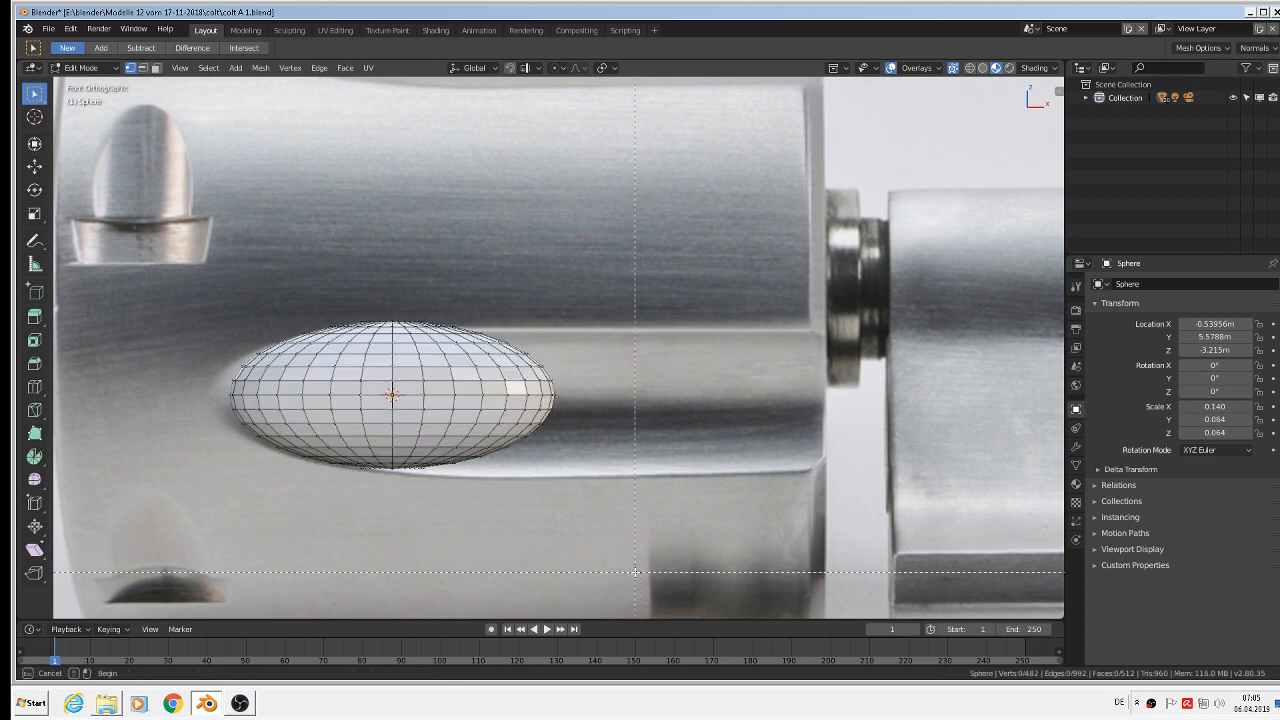
{"action": "left_click_drag", "start_coordinate": [636, 572], "coordinate": [396, 283]}
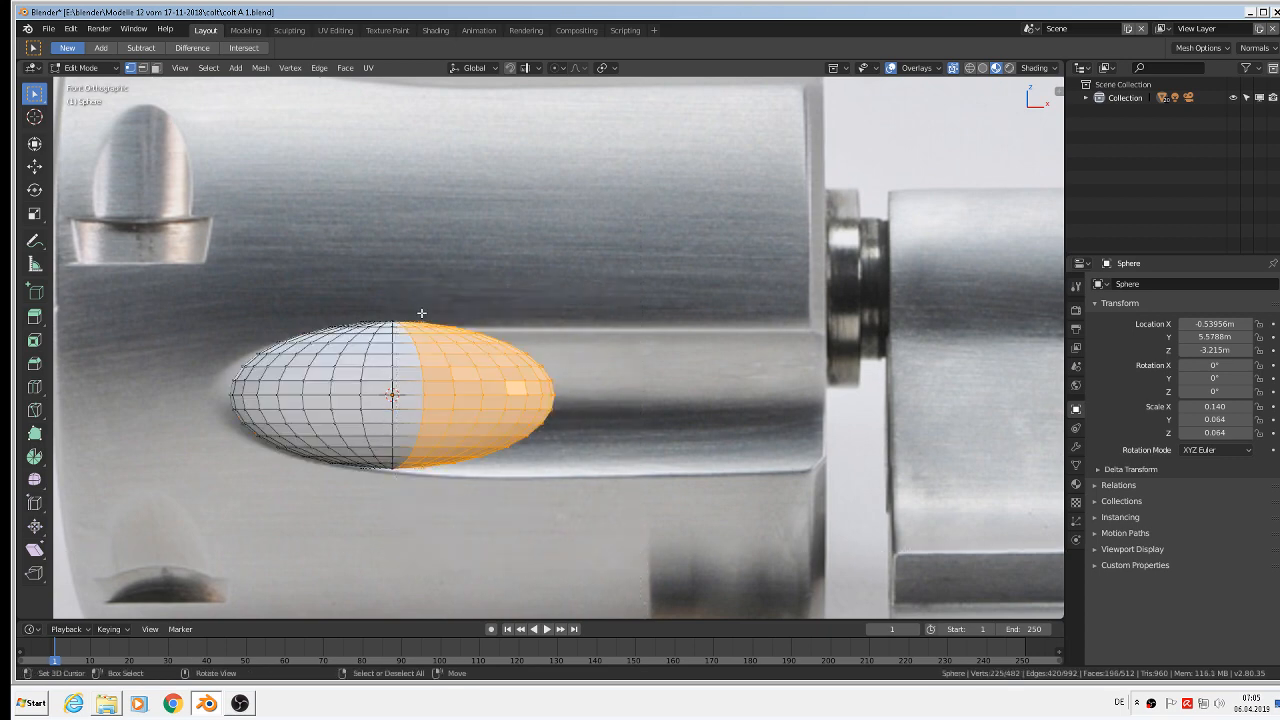
{"action": "key", "text": "x"}
{"action": "left_click", "coordinate": [421, 313]}
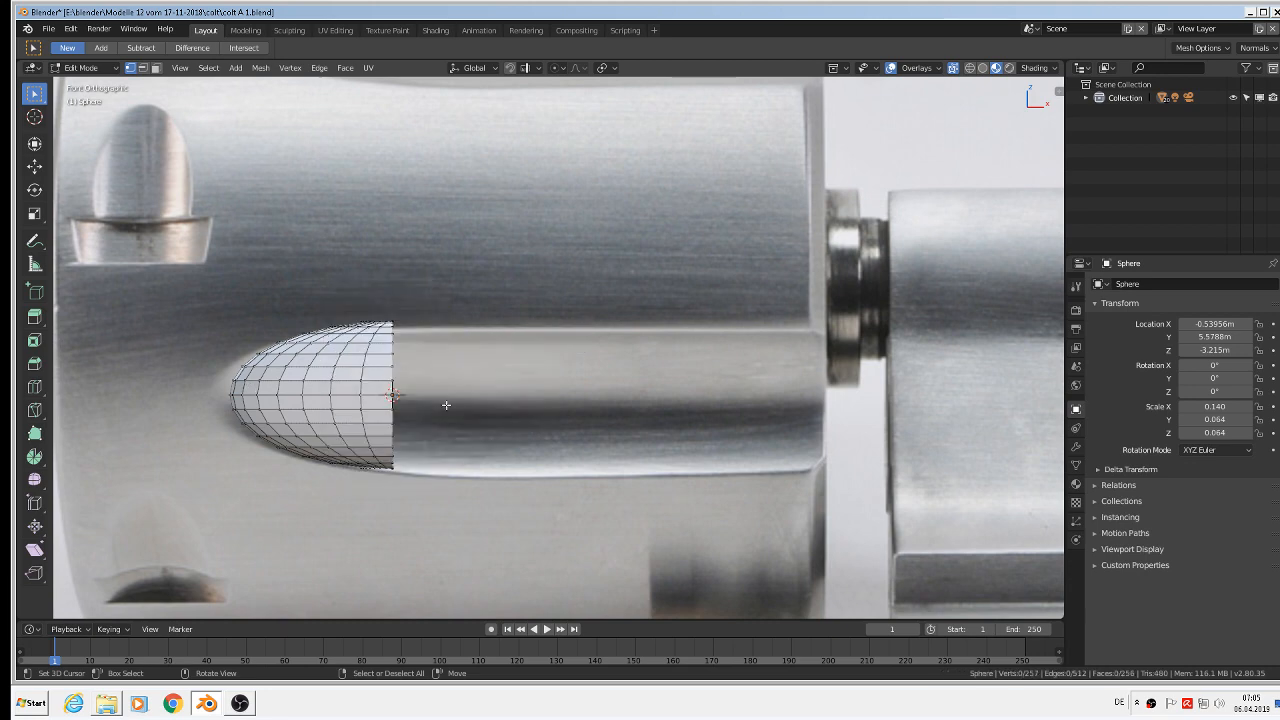
Delete the upper half of the remaining ellipsoid's vertices and return to Object Mode
{"action": "key", "text": "b"}
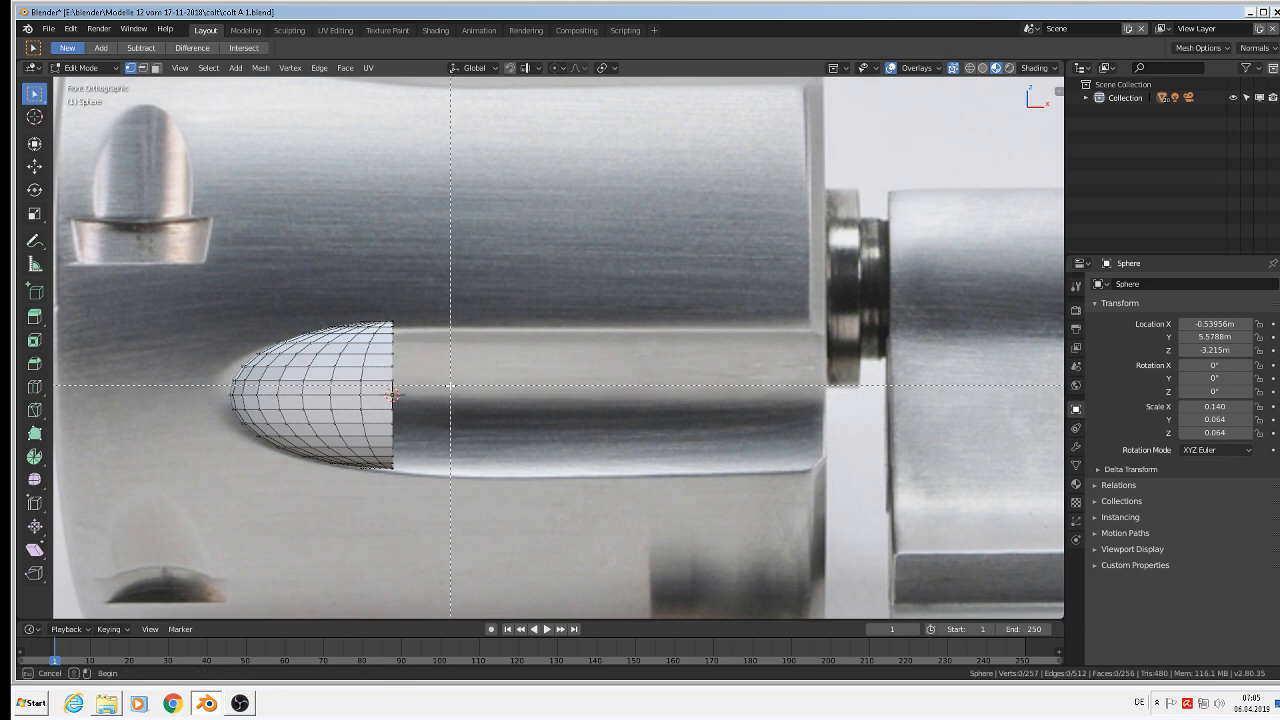
{"action": "left_click_drag", "start_coordinate": [450, 386], "coordinate": [143, 293]}
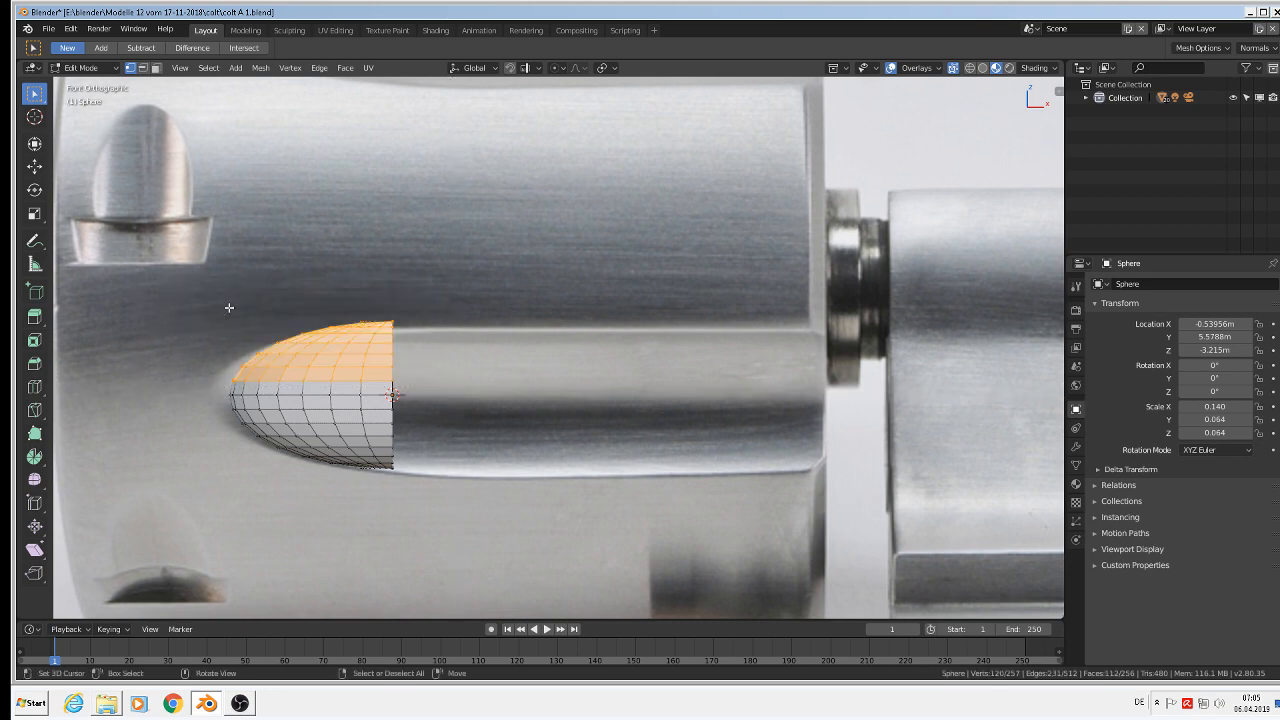
{"action": "key", "text": "x"}
{"action": "left_click", "coordinate": [218, 306]}
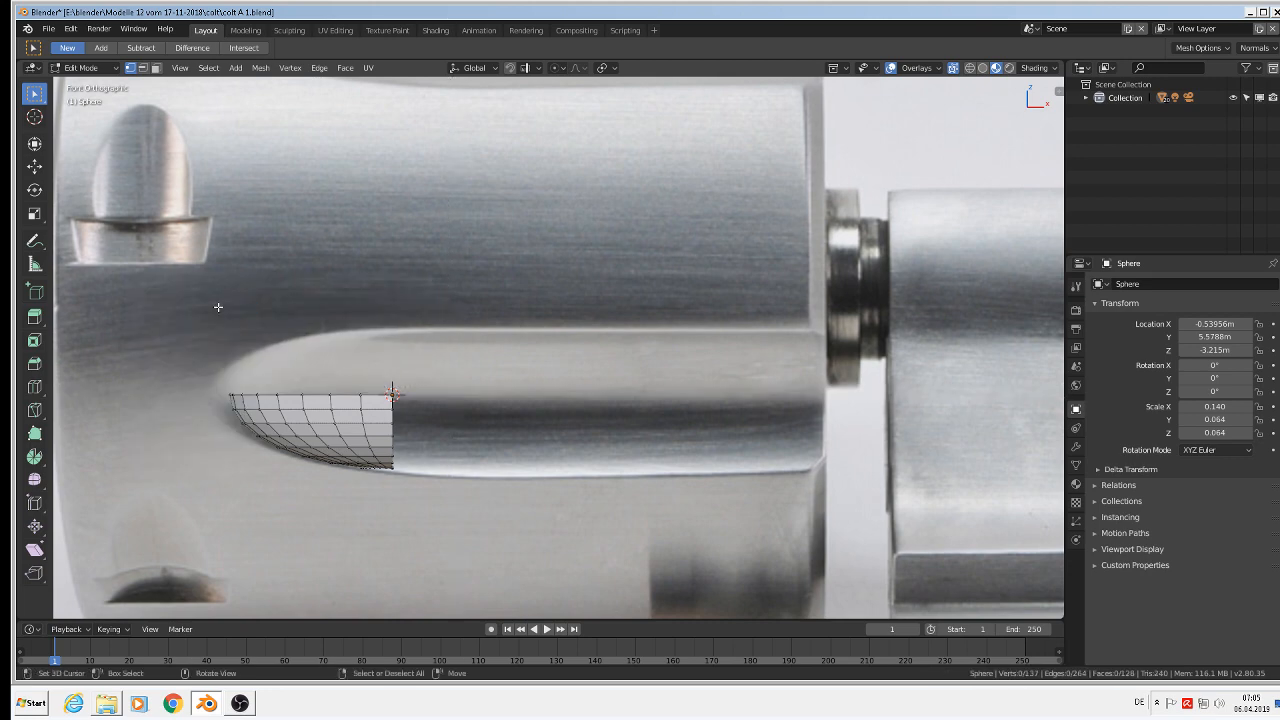
{"action": "key", "text": "Home"}
{"action": "key", "text": "Tab"}
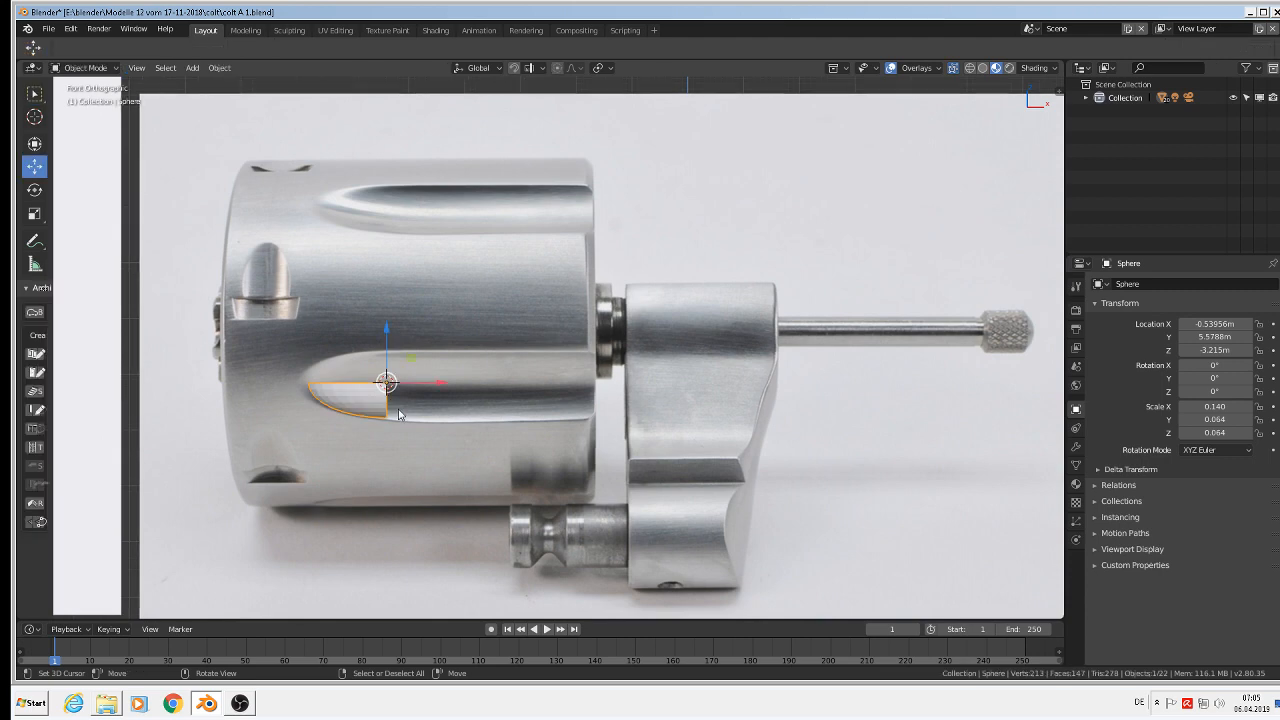
Rotate the quarter ellipsoid 90° about the global X axis
{"action": "scroll", "coordinate": [395, 405], "scroll_direction": "up", "scroll_amount": 2}
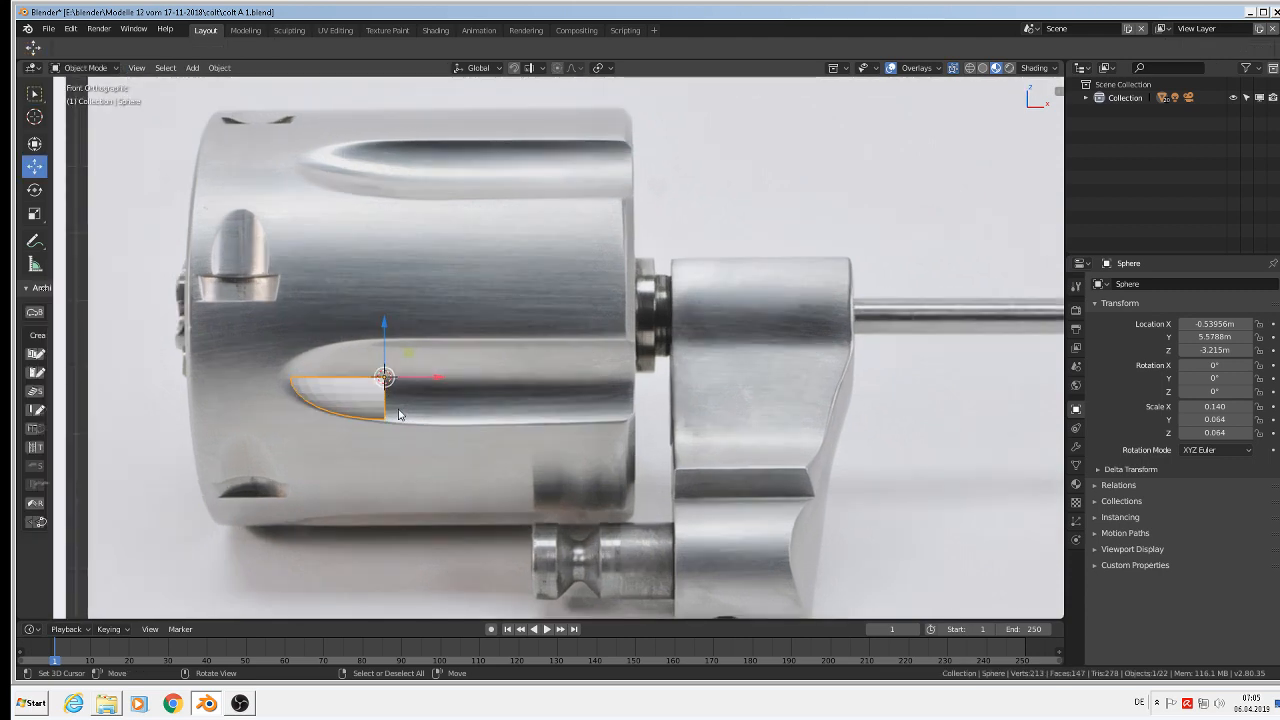
{"action": "type", "text": "rx"}
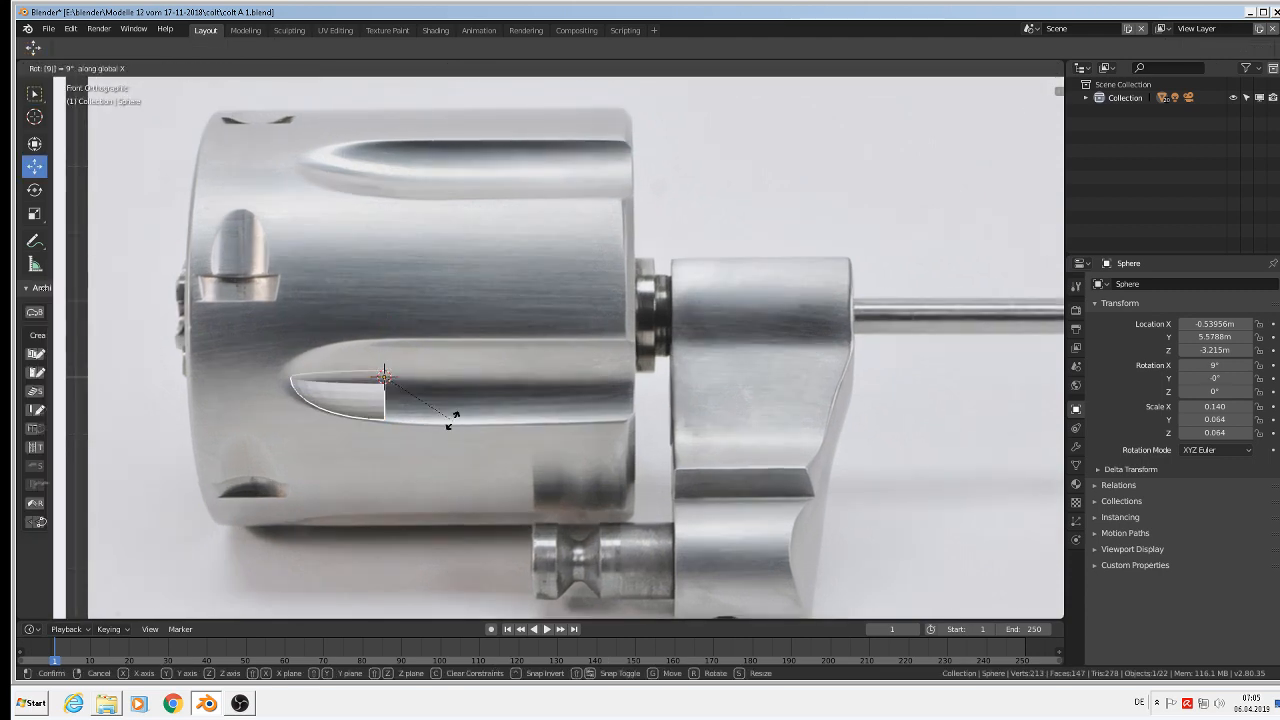
{"action": "type", "text": "90"}
{"action": "key", "text": "Return"}
Move the quarter ellipsoid along Y to about 5.42 m, in front of the reference image
{"action": "middle_click_drag", "start_coordinate": [453, 426], "coordinate": [355, 455]}
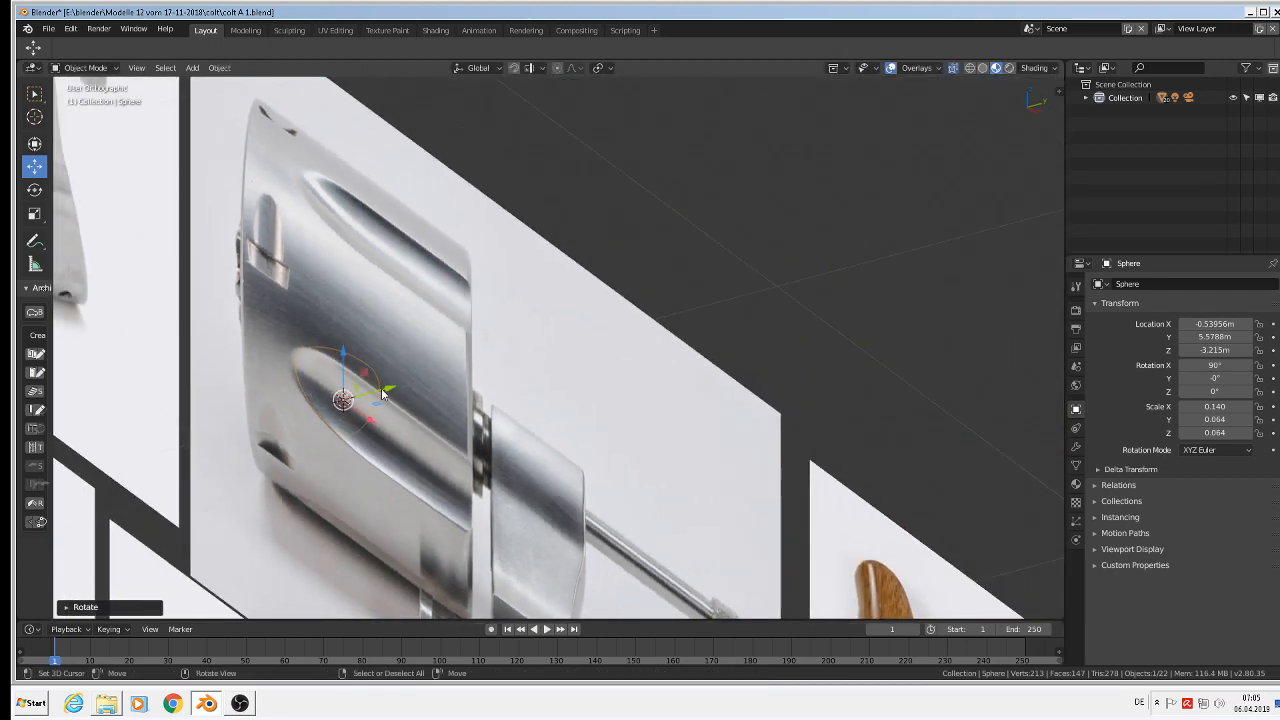
{"action": "key", "text": "g"}
{"action": "key", "text": "y"}
{"action": "left_click", "coordinate": [302, 408]}
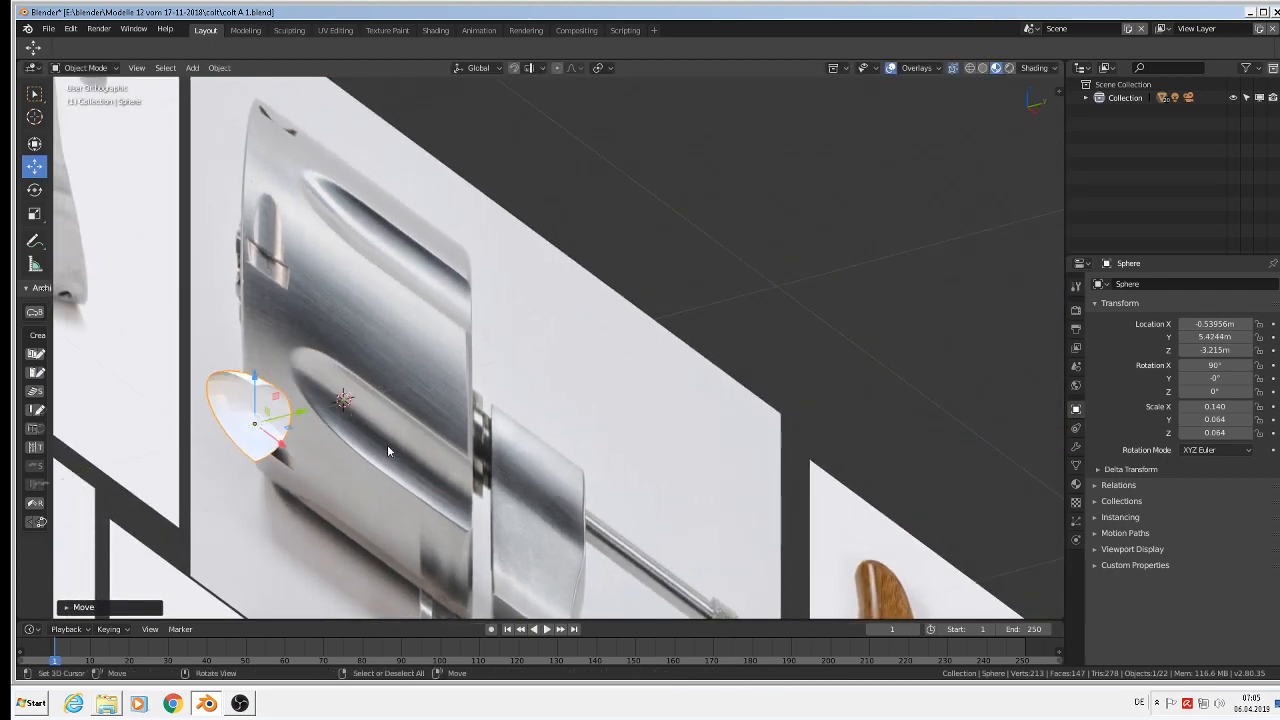
Duplicate the quarter ellipsoid above the original in front view and rotate the copy 90° about the global Y axis
{"action": "key", "text": "KP_1"}
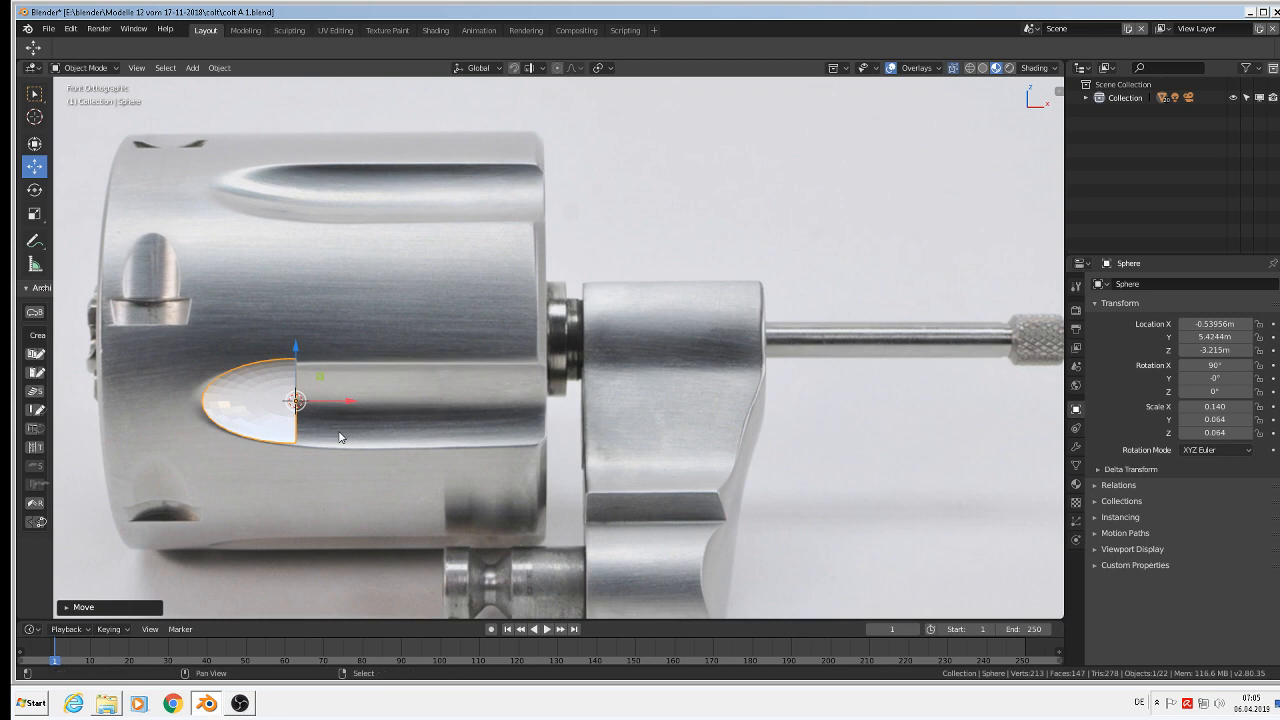
{"action": "key", "text": "shift+d"}
{"action": "left_click", "coordinate": [352, 325]}
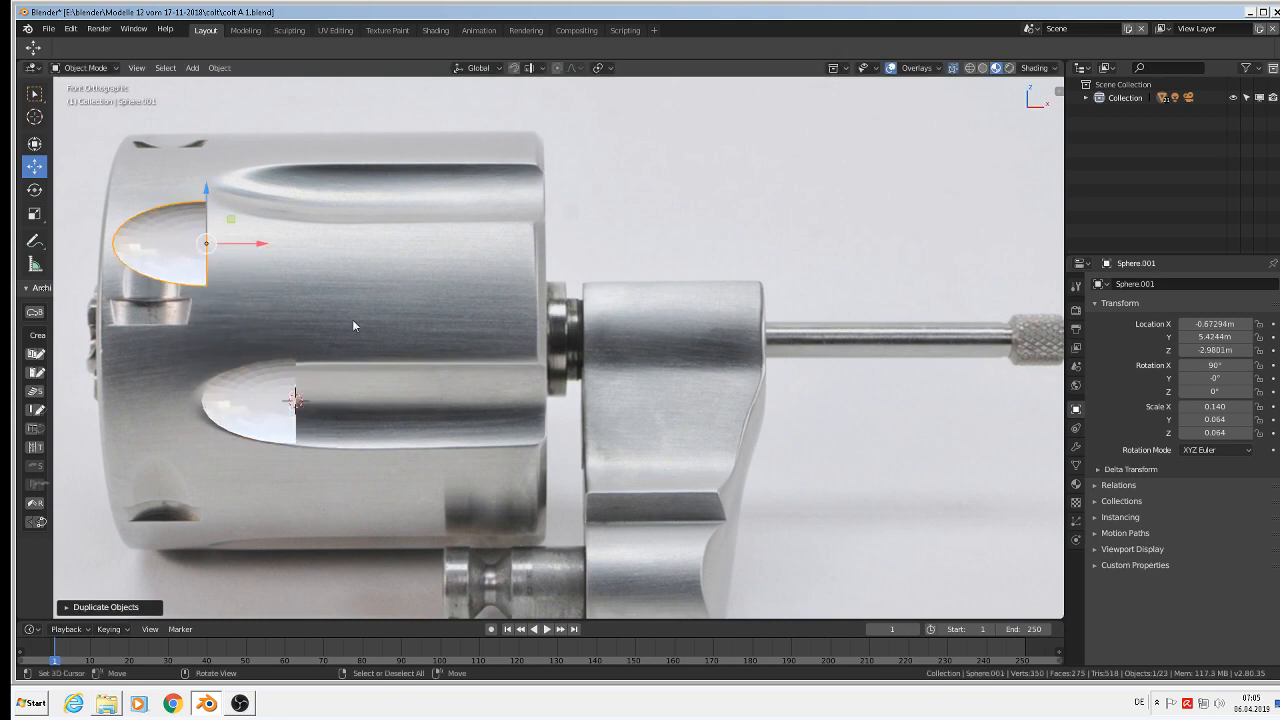
{"action": "type", "text": "ry90"}
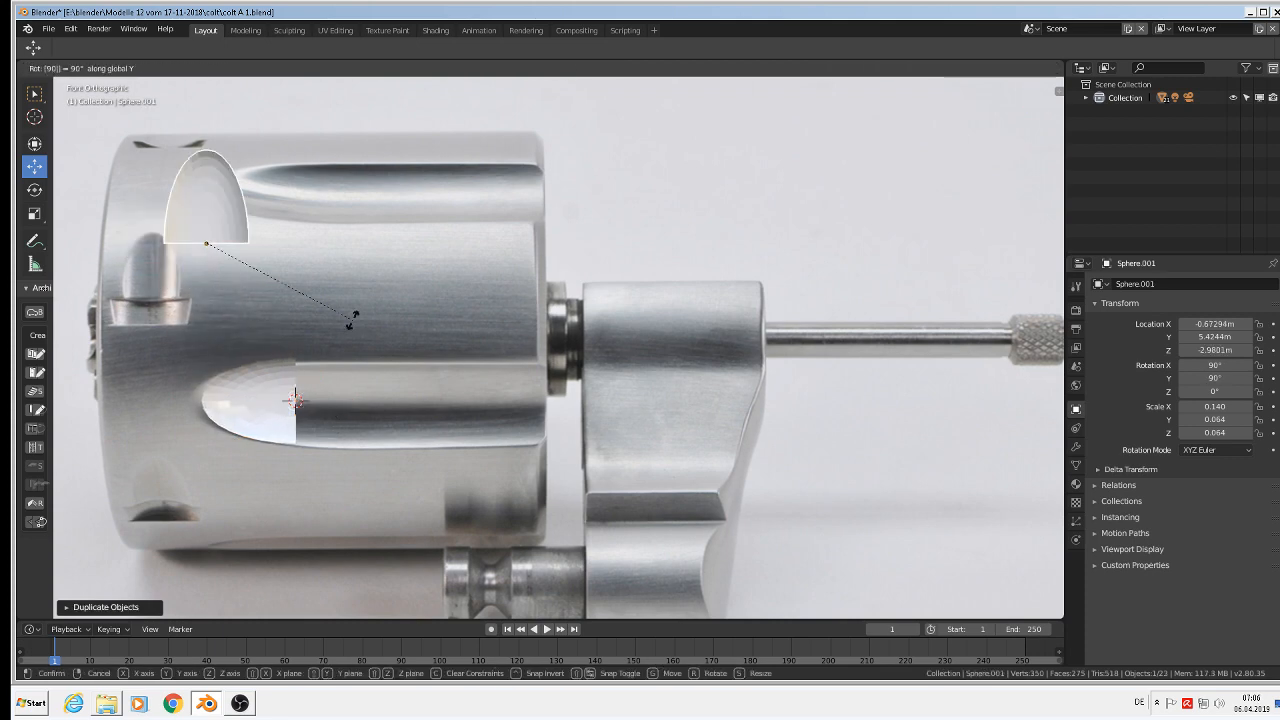
{"action": "key", "text": "Return"}
Fit the copy onto the rounded part of the cylinder's small notch, scaling it to about 0.7 times its size
{"action": "key", "text": "g"}
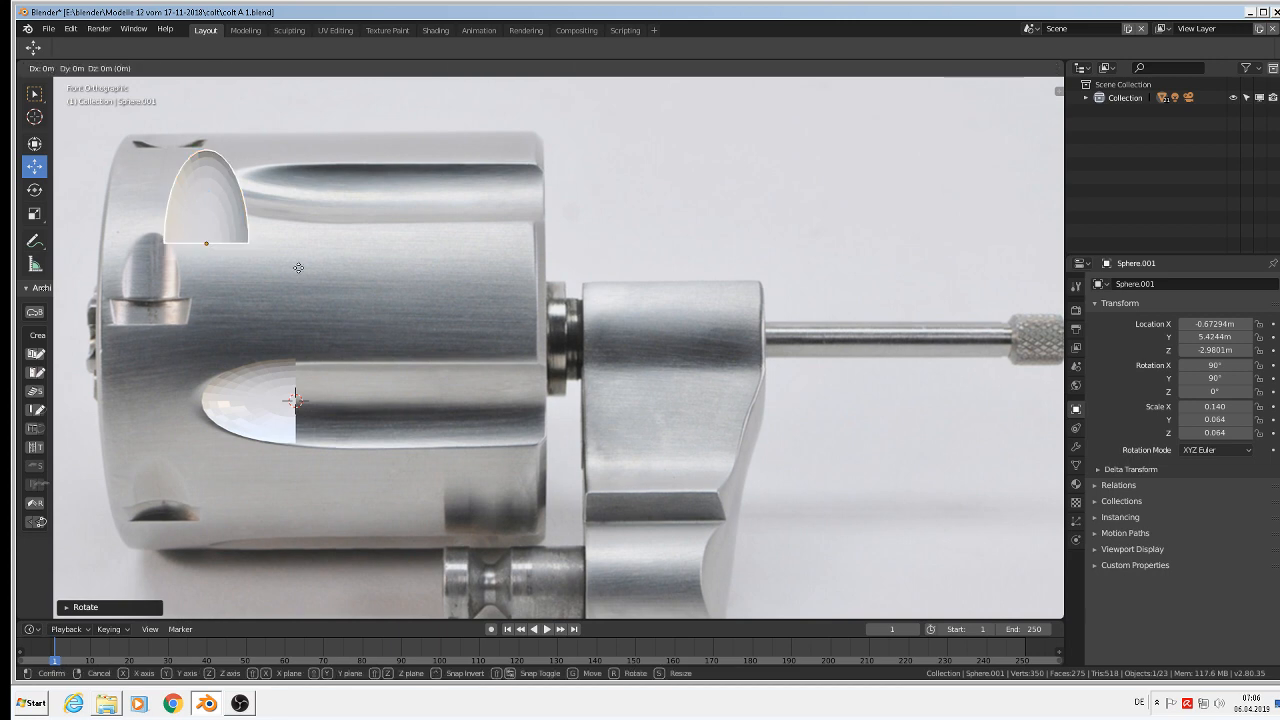
{"action": "left_click", "coordinate": [282, 354]}
{"action": "key", "text": "s"}
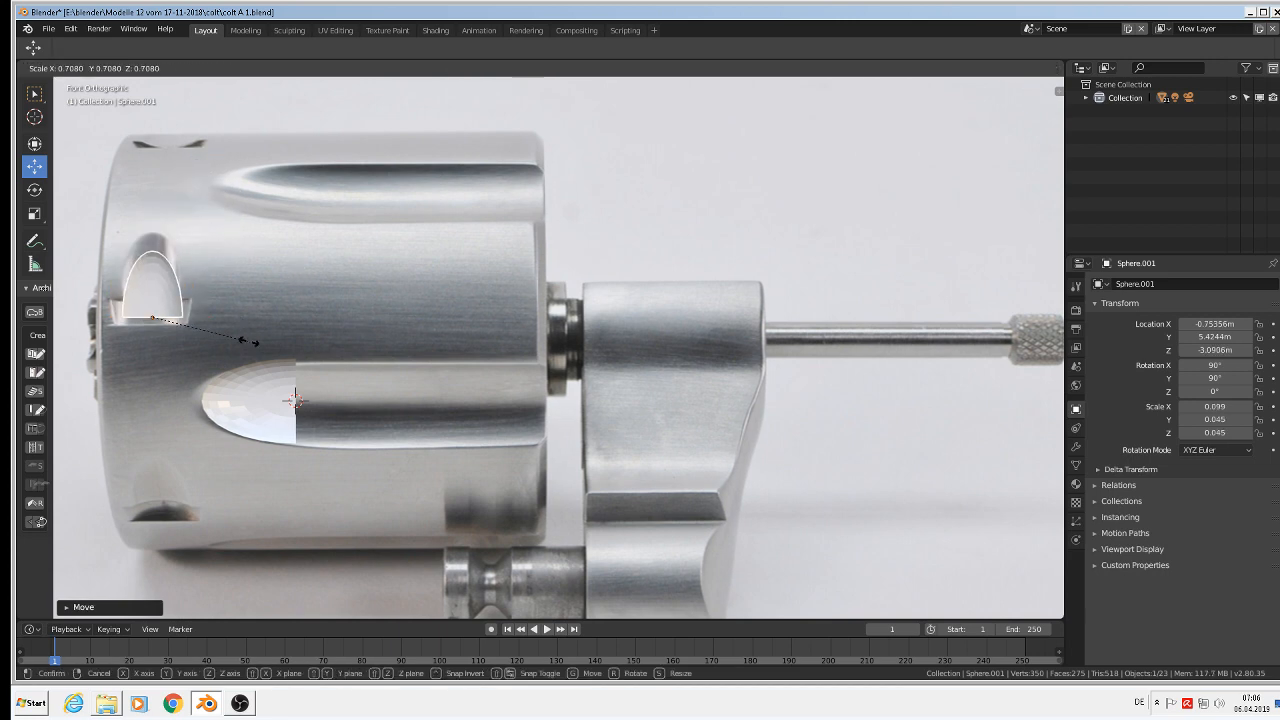
{"action": "left_click", "coordinate": [248, 342]}
{"action": "key", "text": "g"}
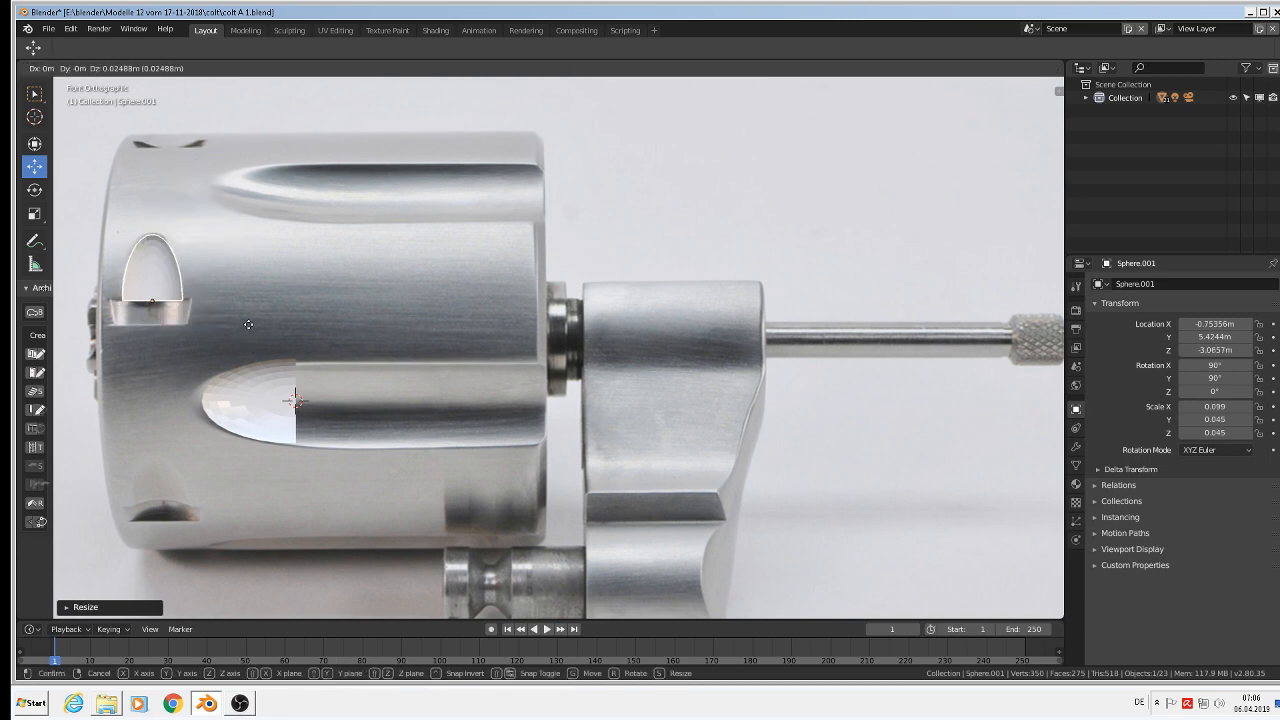
{"action": "left_click", "coordinate": [254, 331]}
Select the open vertical edge loop of the larger quarter ellipsoid in Edit Mode
{"action": "scroll", "coordinate": [272, 380], "scroll_direction": "up", "scroll_amount": 2}
{"action": "scroll", "coordinate": [300, 390], "scroll_direction": "down", "scroll_amount": 3}
{"action": "scroll", "coordinate": [315, 394], "scroll_direction": "up", "scroll_amount": 2}
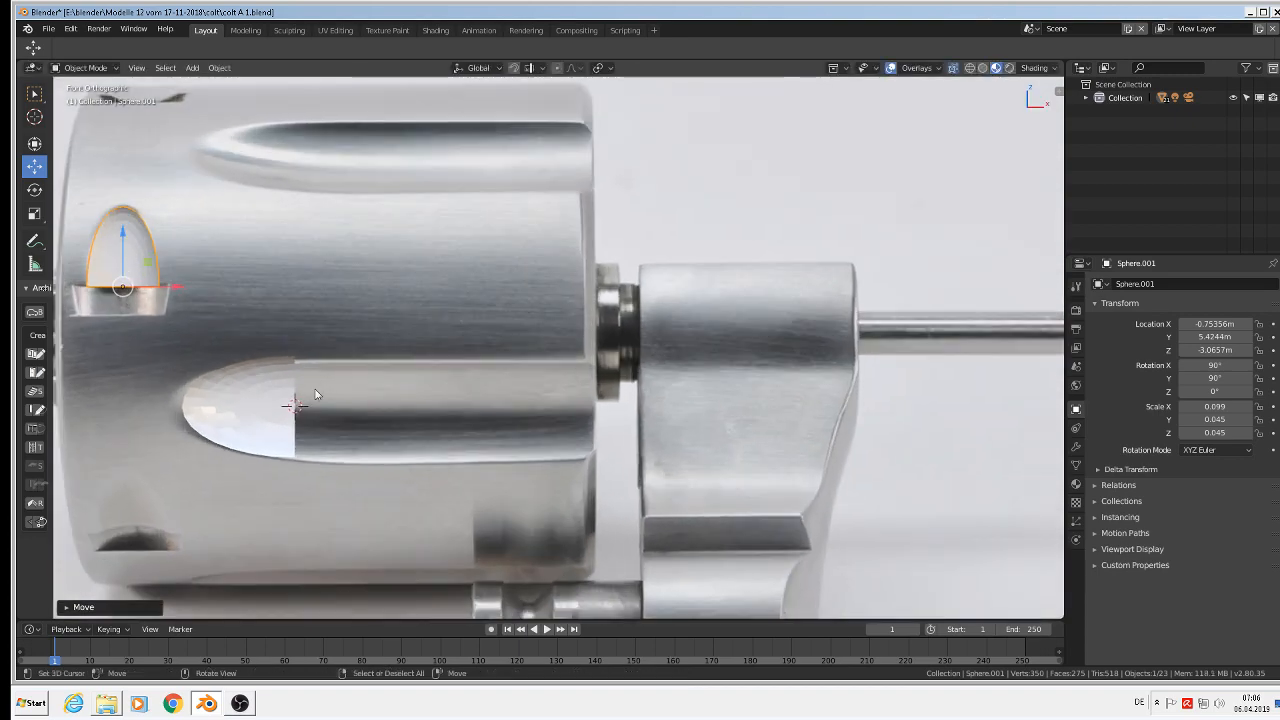
{"action": "left_click", "coordinate": [282, 402]}
{"action": "key", "text": "Tab"}
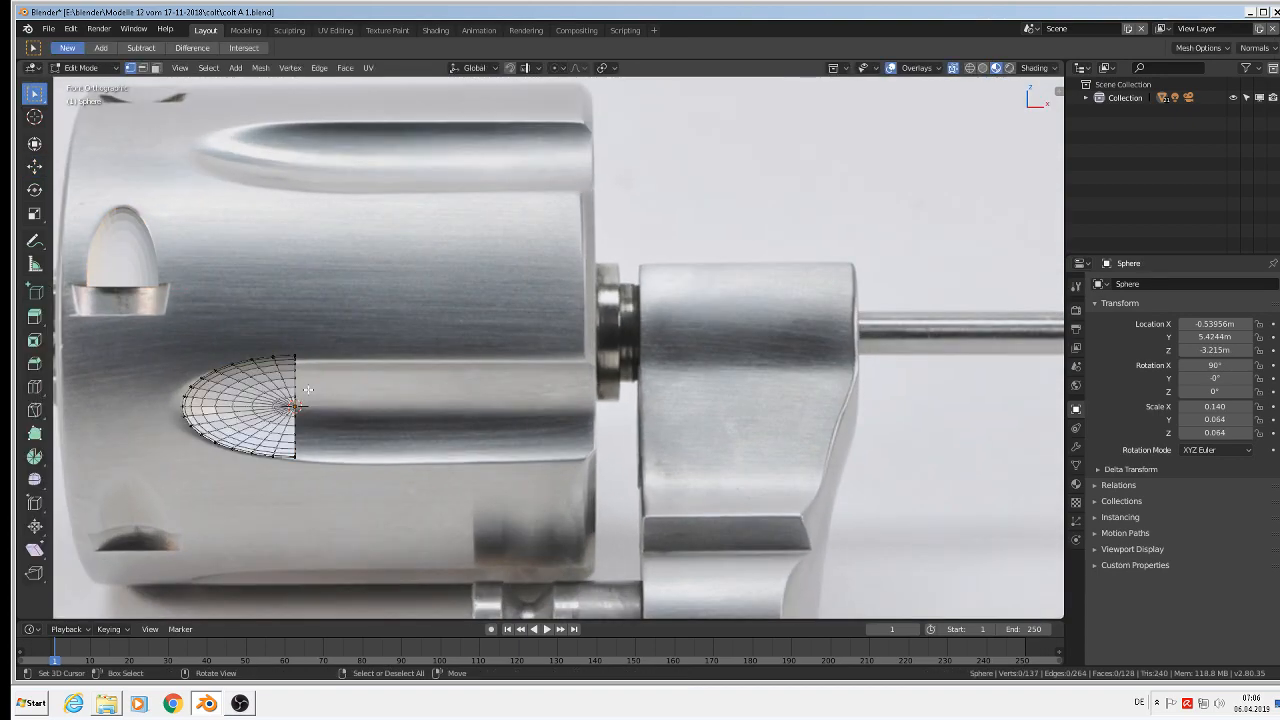
{"action": "scroll", "coordinate": [315, 394], "scroll_direction": "up", "scroll_amount": 1}
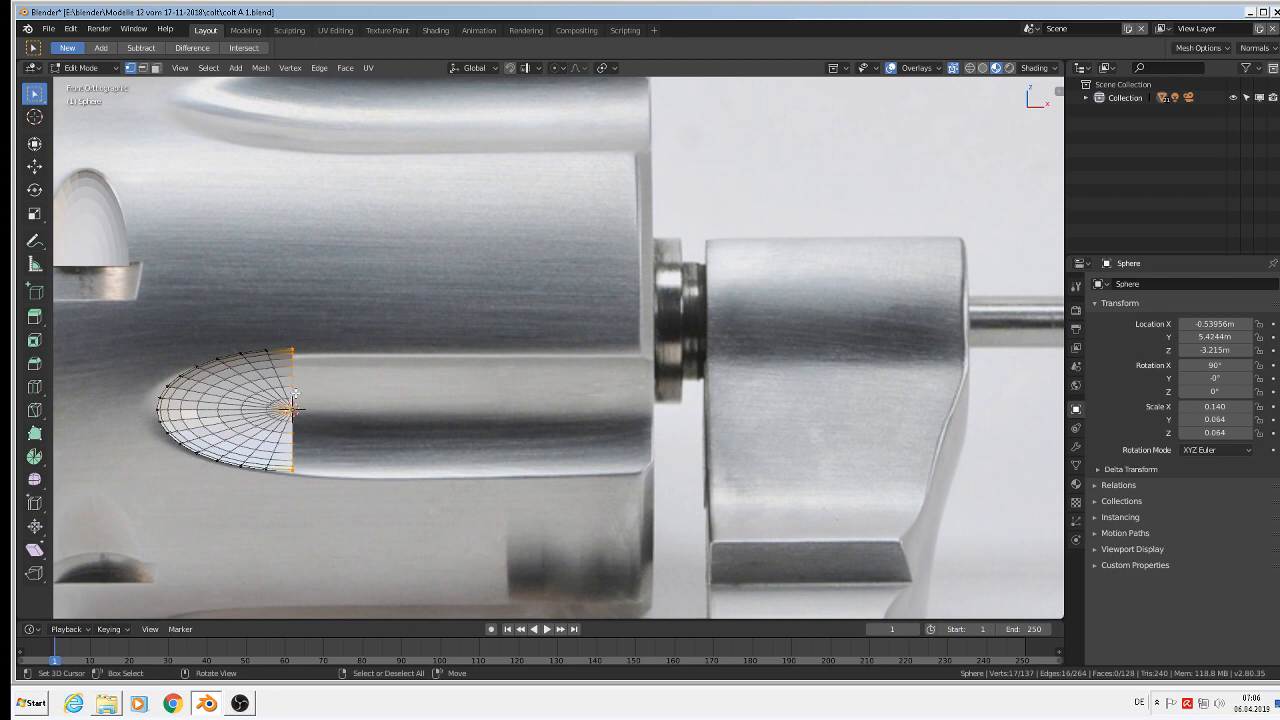
{"action": "key", "text": "e"}
{"action": "right_click", "coordinate": [294, 395]}
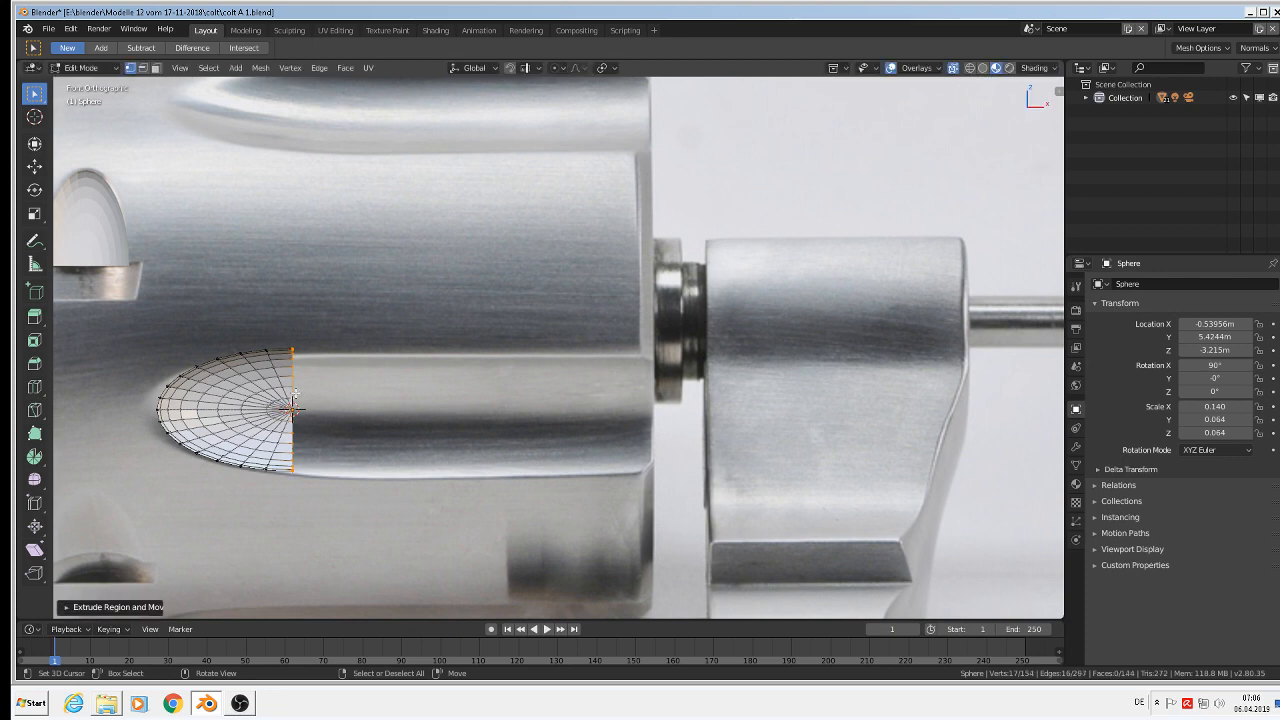
{"action": "right_click", "coordinate": [294, 395]}
{"action": "right_click", "coordinate": [301, 387]}
{"action": "key", "text": "Escape"}
Extrude the selected edge loop along X to the front end of the cylinder, and return to Object Mode
{"action": "key", "text": "e"}
{"action": "key", "text": "x"}
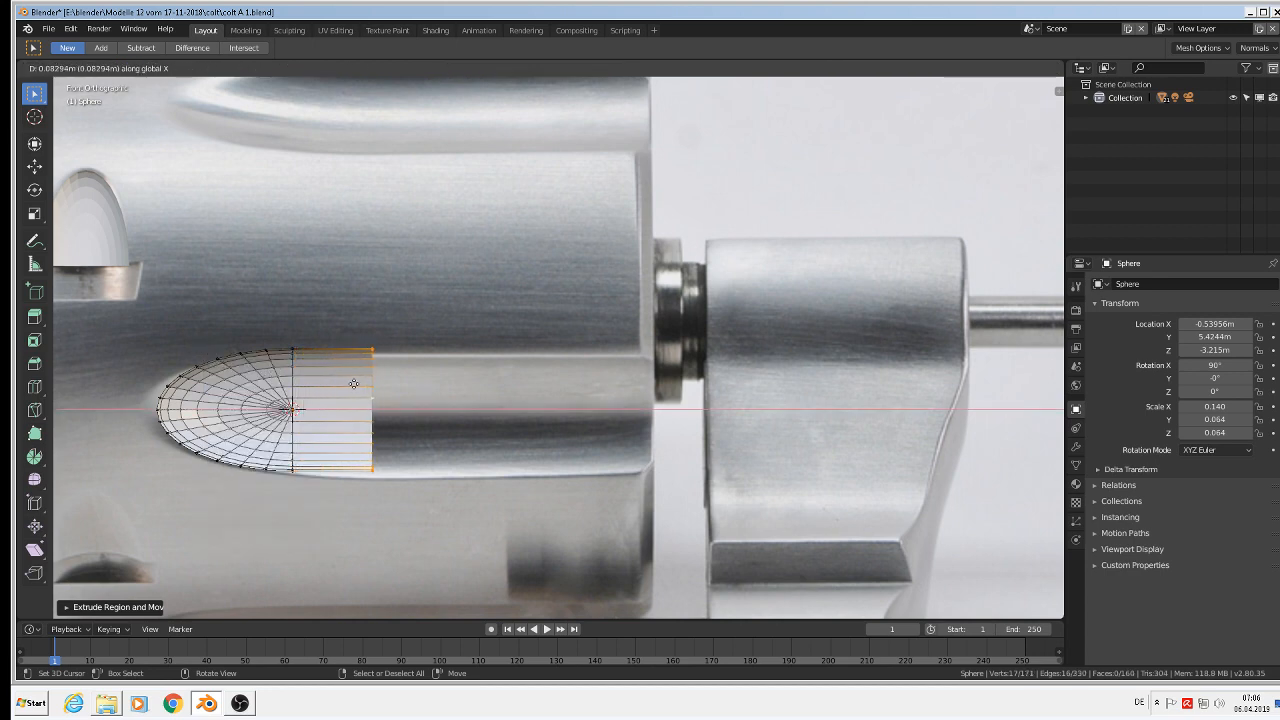
{"action": "left_click", "coordinate": [631, 408]}
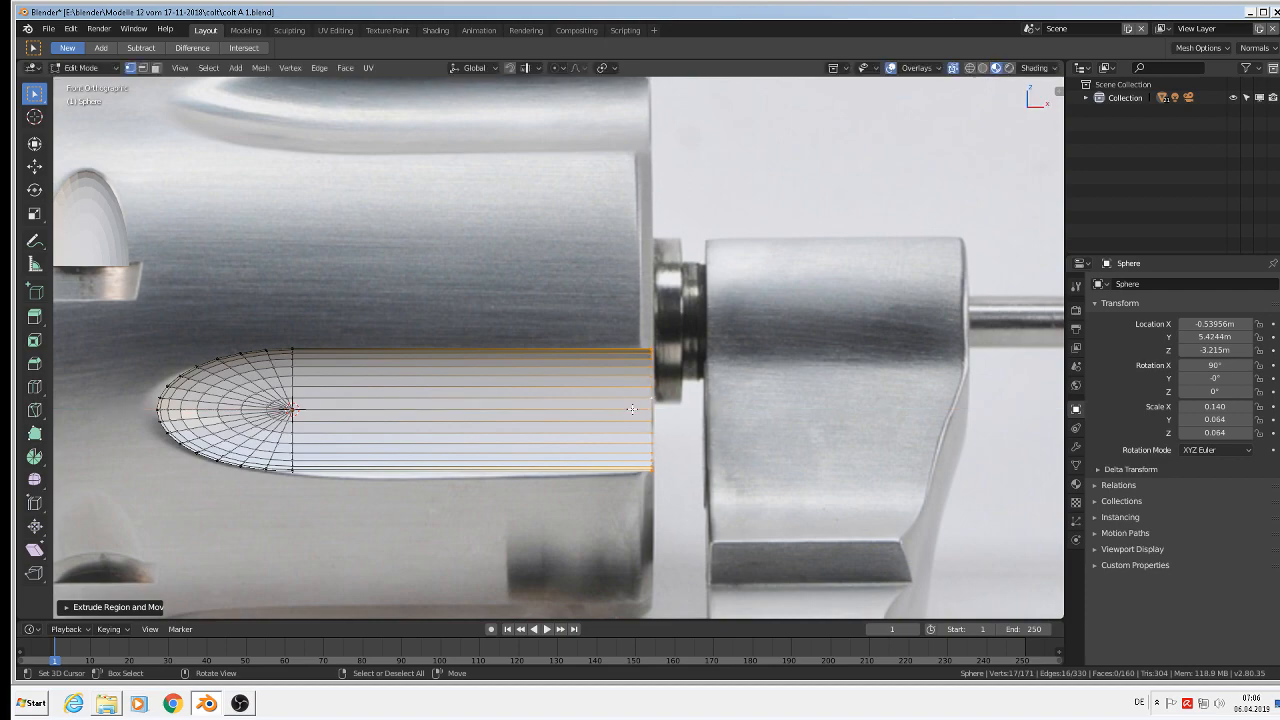
{"action": "scroll", "coordinate": [297, 314], "scroll_direction": "down", "scroll_amount": 8}
{"action": "scroll", "coordinate": [280, 290], "scroll_direction": "up", "scroll_amount": 7}
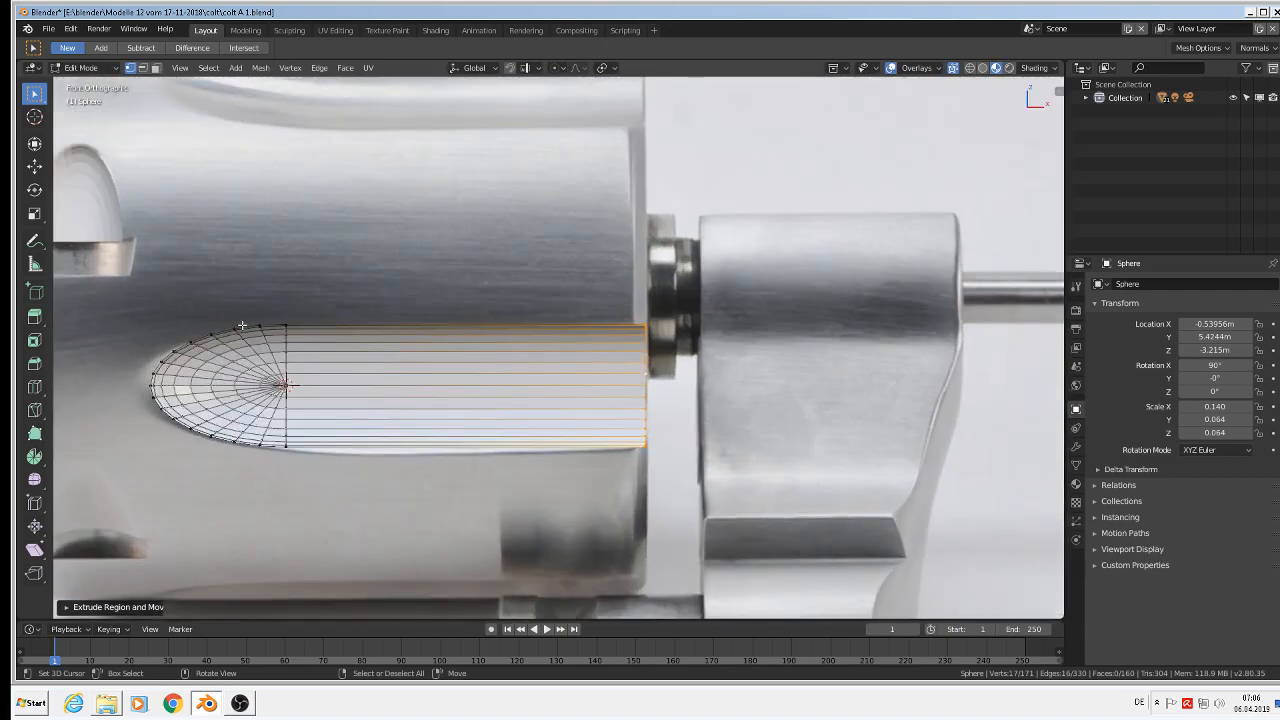
{"action": "scroll", "coordinate": [271, 263], "scroll_direction": "down", "scroll_amount": 1}
{"action": "middle_click_drag", "start_coordinate": [272, 264], "coordinate": [670, 220], "text": "shift"}
{"action": "key", "text": "Tab"}
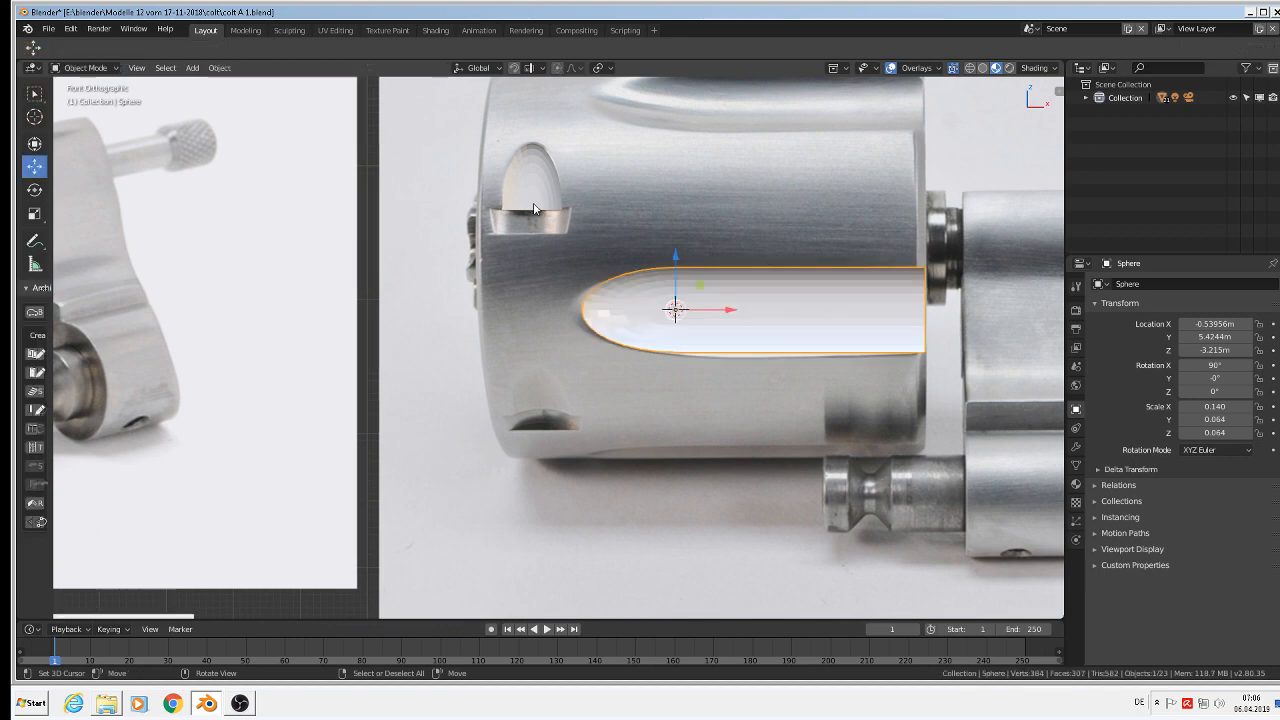
Extrude the small notch shape's lower open edge loop and scale it outward about 1.35 times to the rim's width
{"action": "scroll", "coordinate": [533, 205], "scroll_direction": "up", "scroll_amount": 2}
{"action": "right_click", "coordinate": [532, 204]}
{"action": "scroll", "coordinate": [531, 216], "scroll_direction": "up", "scroll_amount": 4}
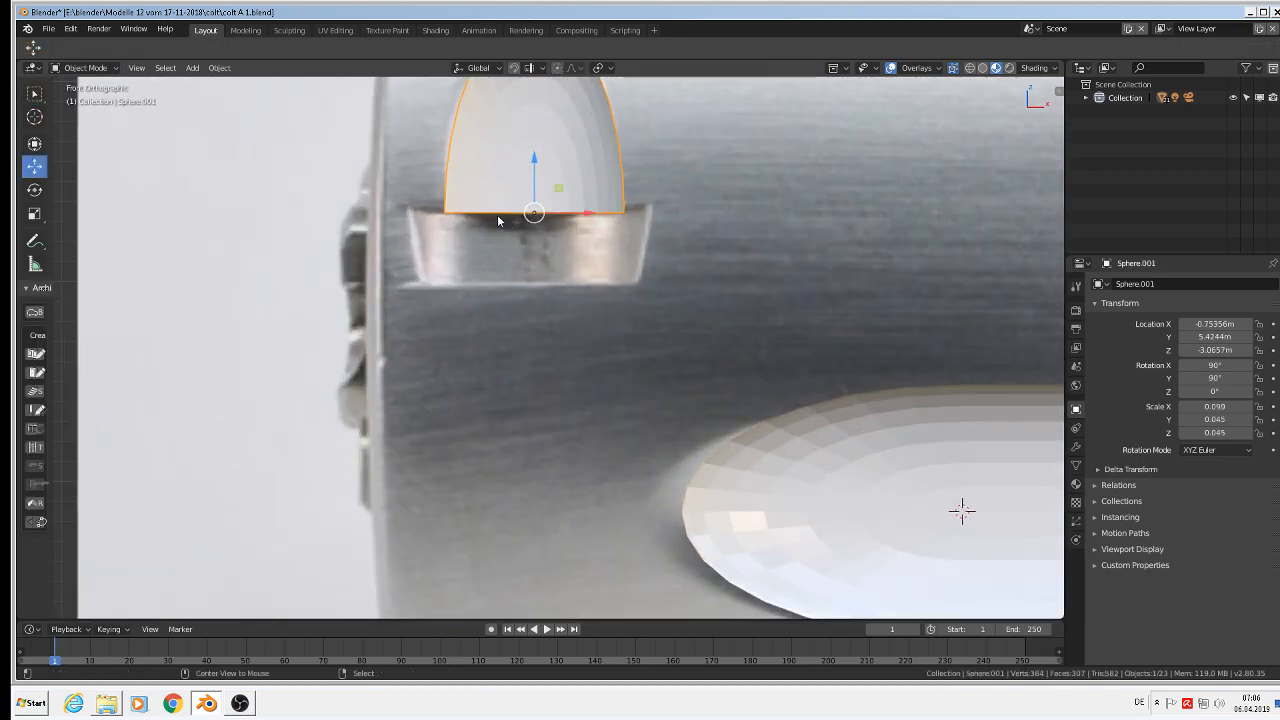
{"action": "right_click", "coordinate": [497, 215], "text": "alt"}
{"action": "left_click", "coordinate": [496, 215]}
{"action": "key", "text": "Tab"}
{"action": "left_click", "coordinate": [500, 209], "text": "alt"}
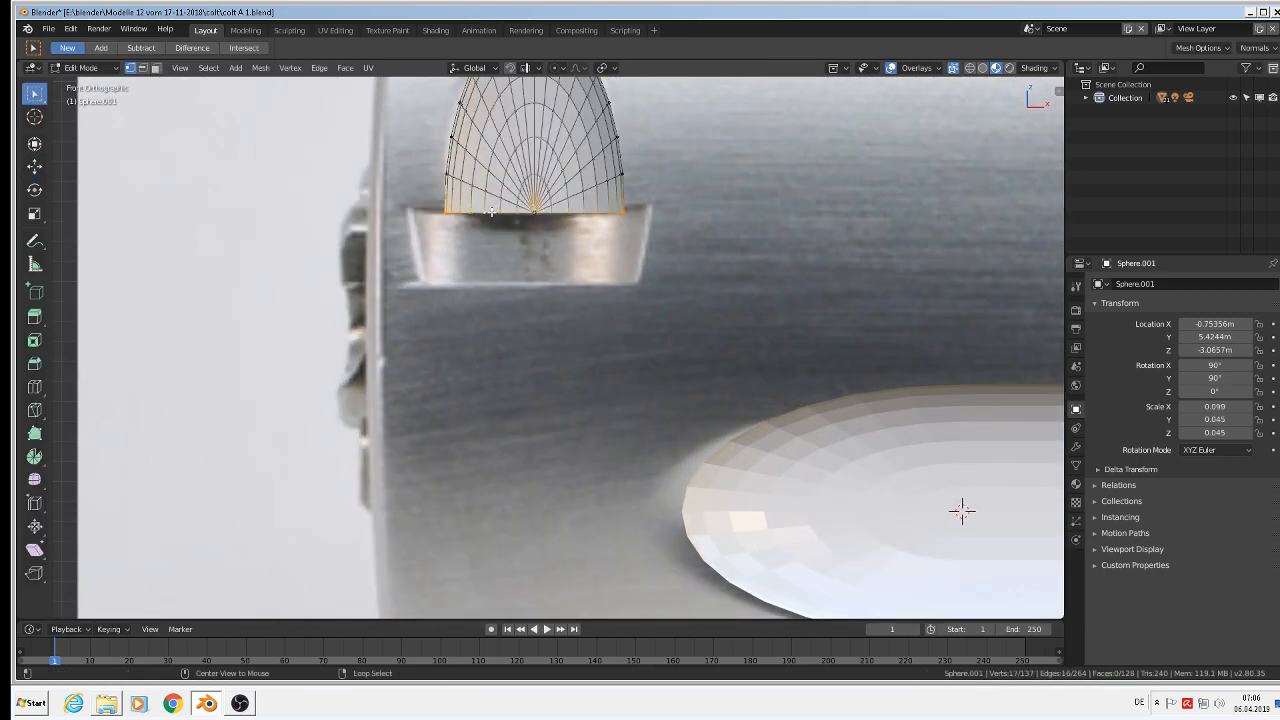
{"action": "key", "text": "e"}
{"action": "key", "text": "s"}
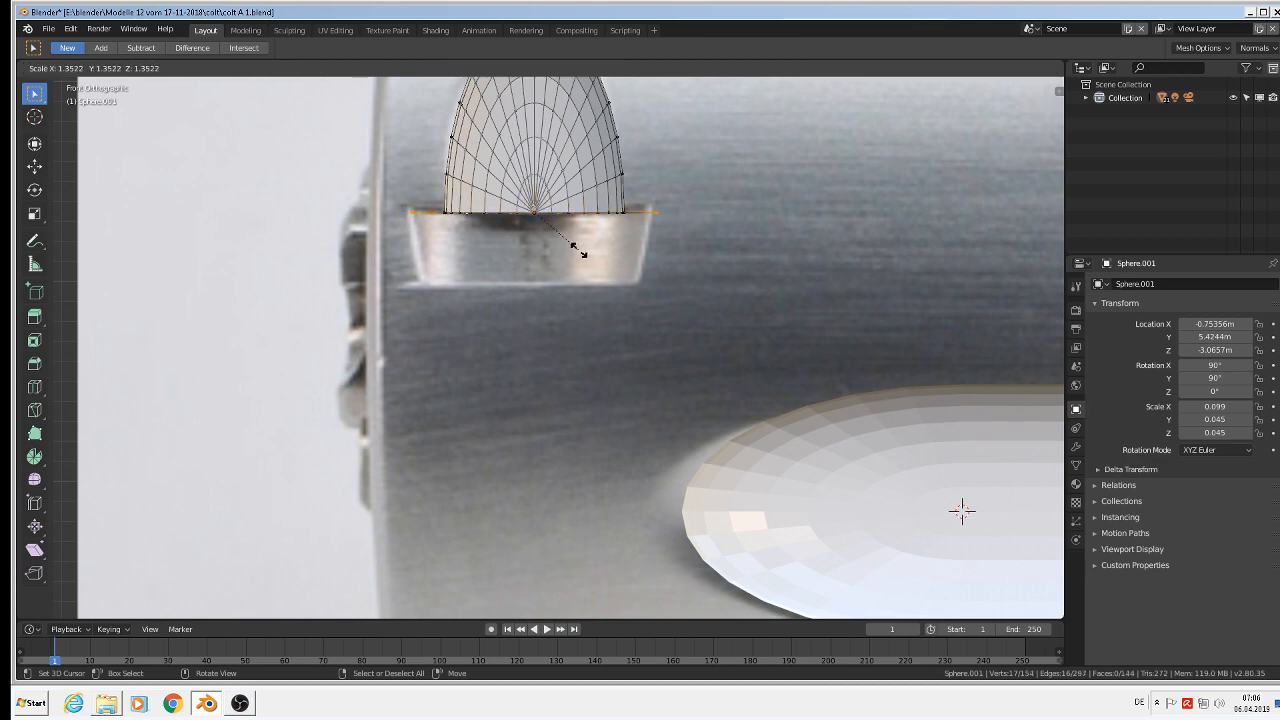
{"action": "left_click", "coordinate": [582, 250]}
{"action": "key", "text": "KP_7"}
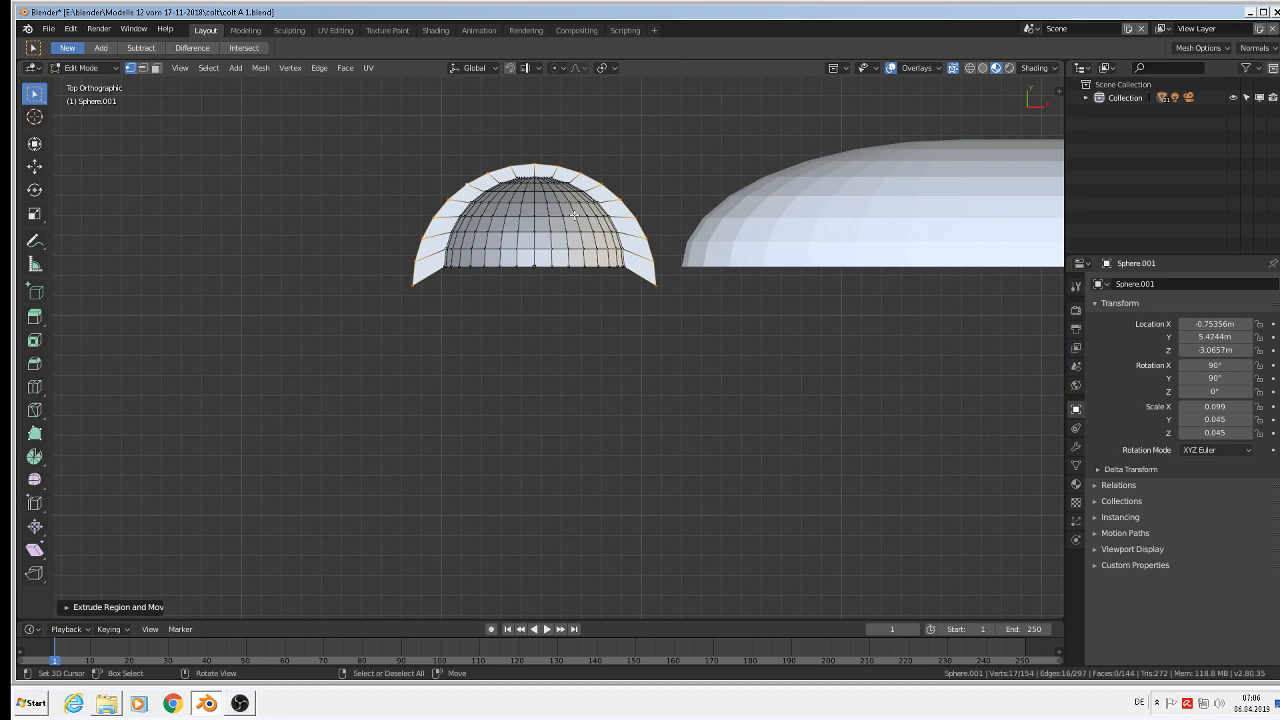
Move the widened rim loop about 0.01 m along Y, flush with the small notch shape's flat open side
{"action": "key", "text": "g"}
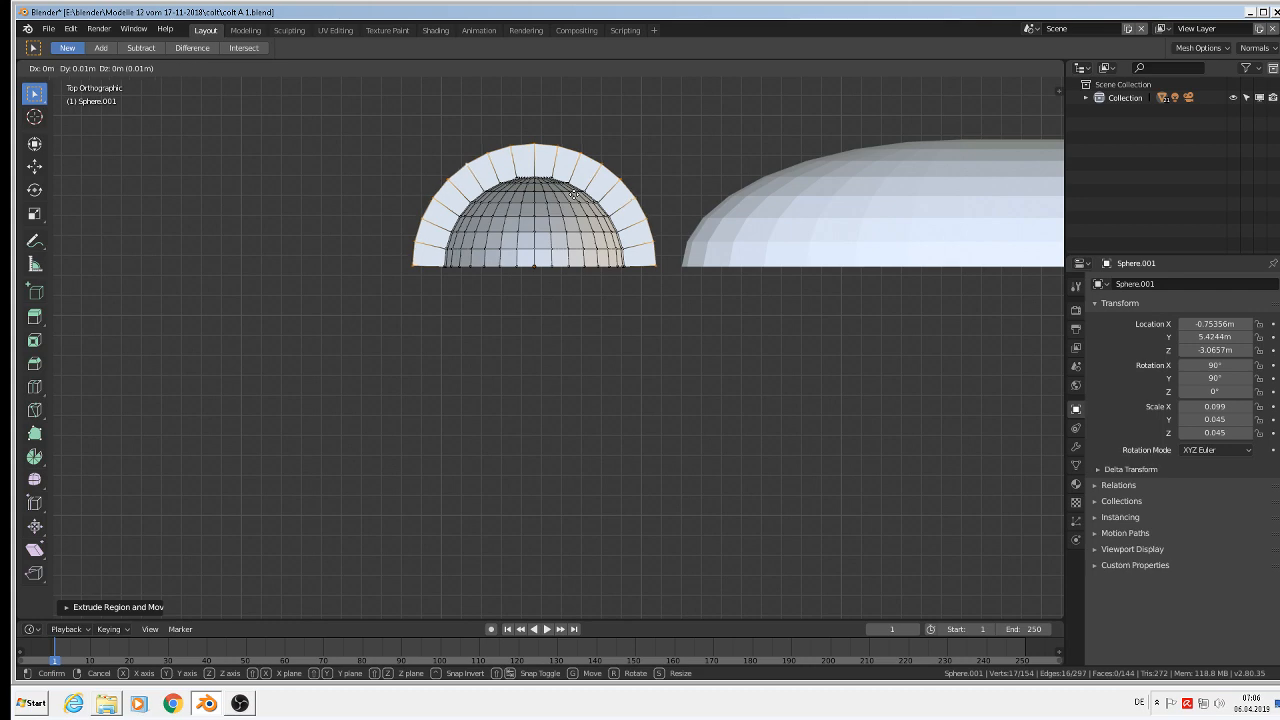
{"action": "left_click", "coordinate": [574, 194]}
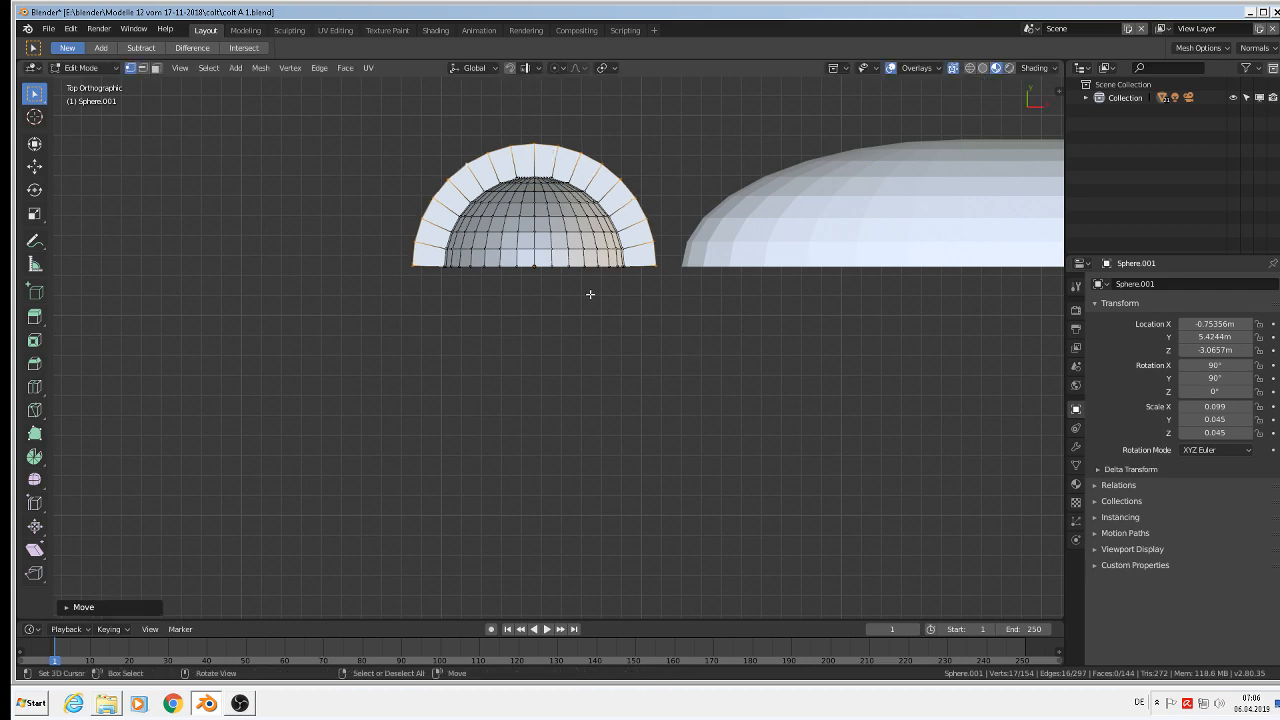
Extrude the rim loop down along Z to the notch's lower edge and scale it inward to match the photo's taper
{"action": "key", "text": "KP_1"}
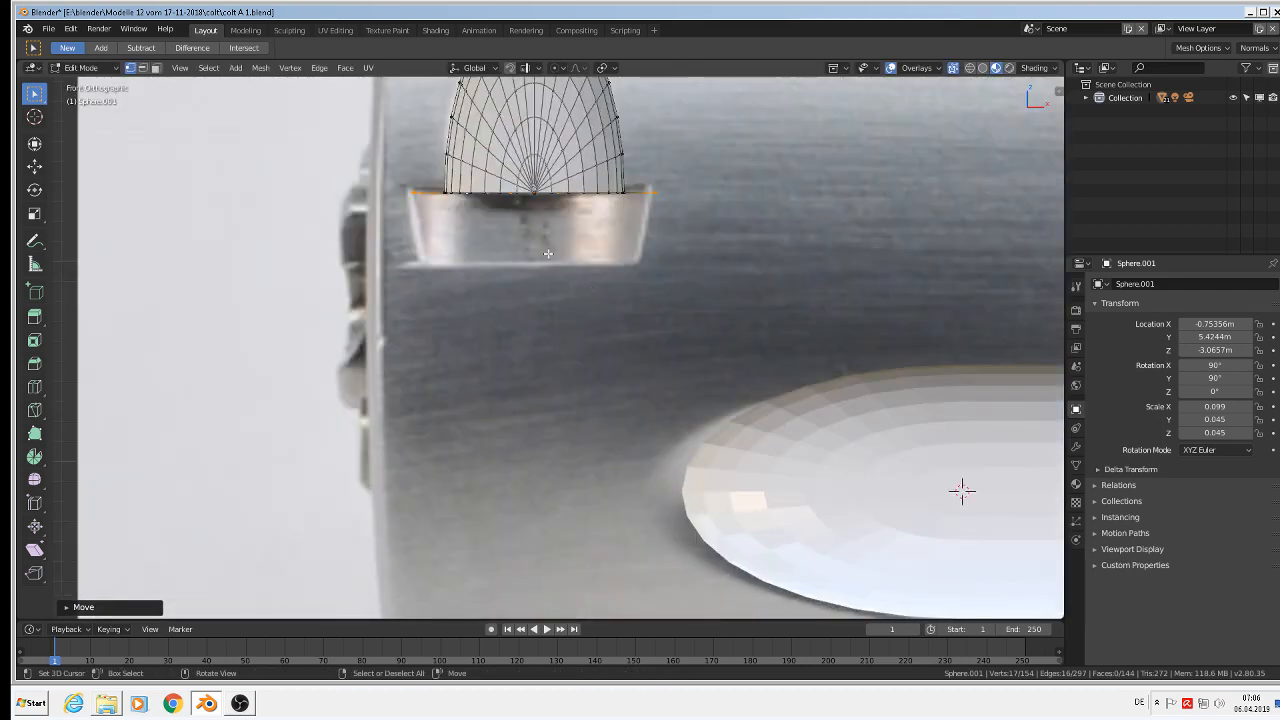
{"action": "key", "text": "e"}
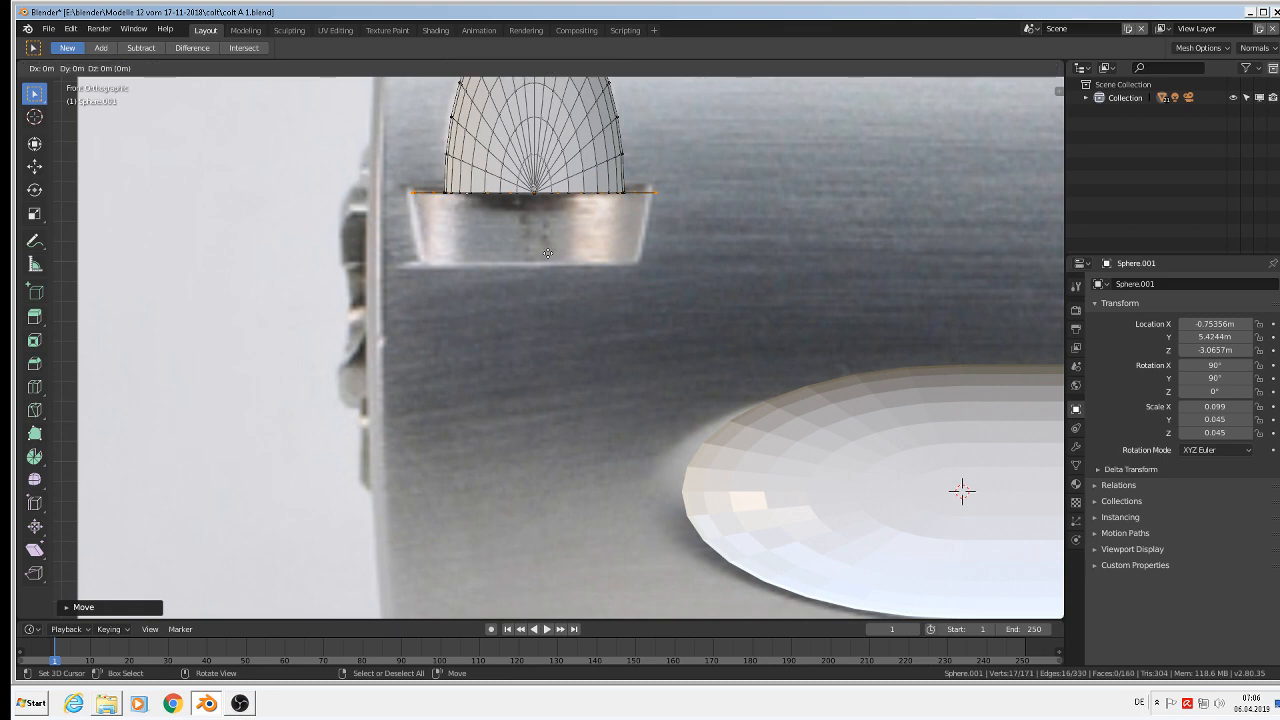
{"action": "key", "text": "s"}
{"action": "left_click", "coordinate": [553, 272]}
{"action": "key", "text": "g"}
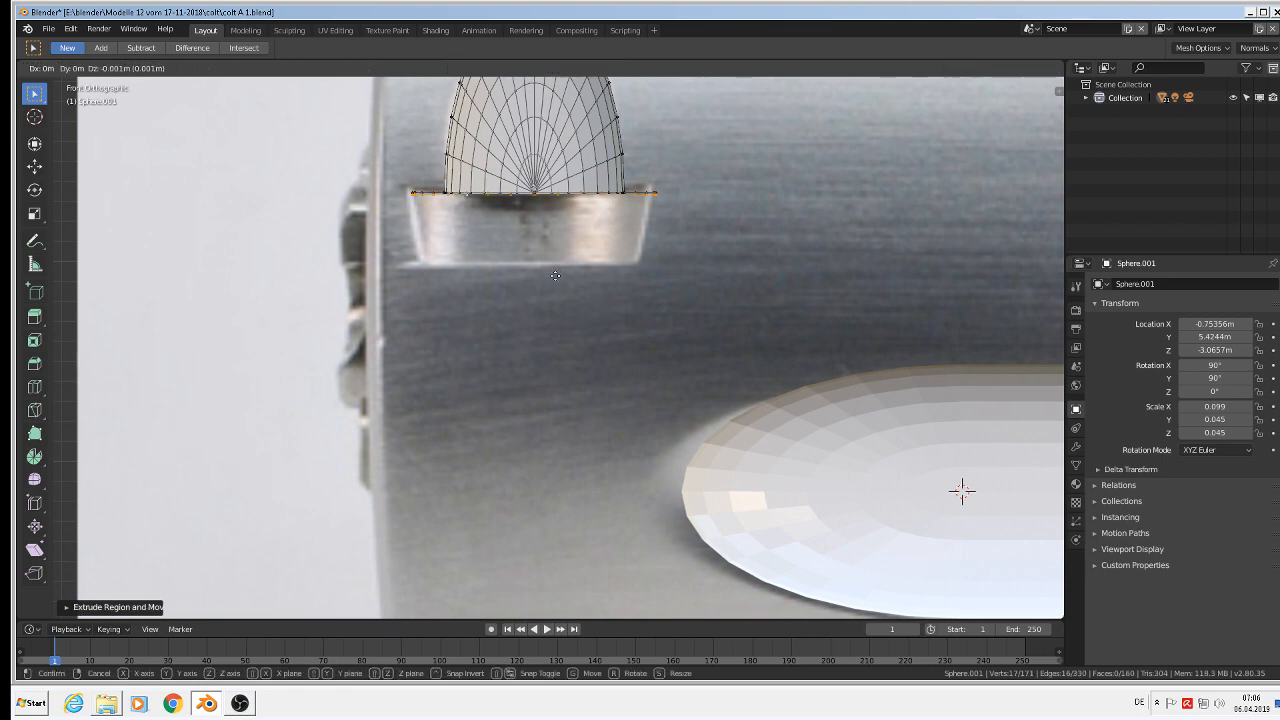
{"action": "right_click", "coordinate": [557, 330]}
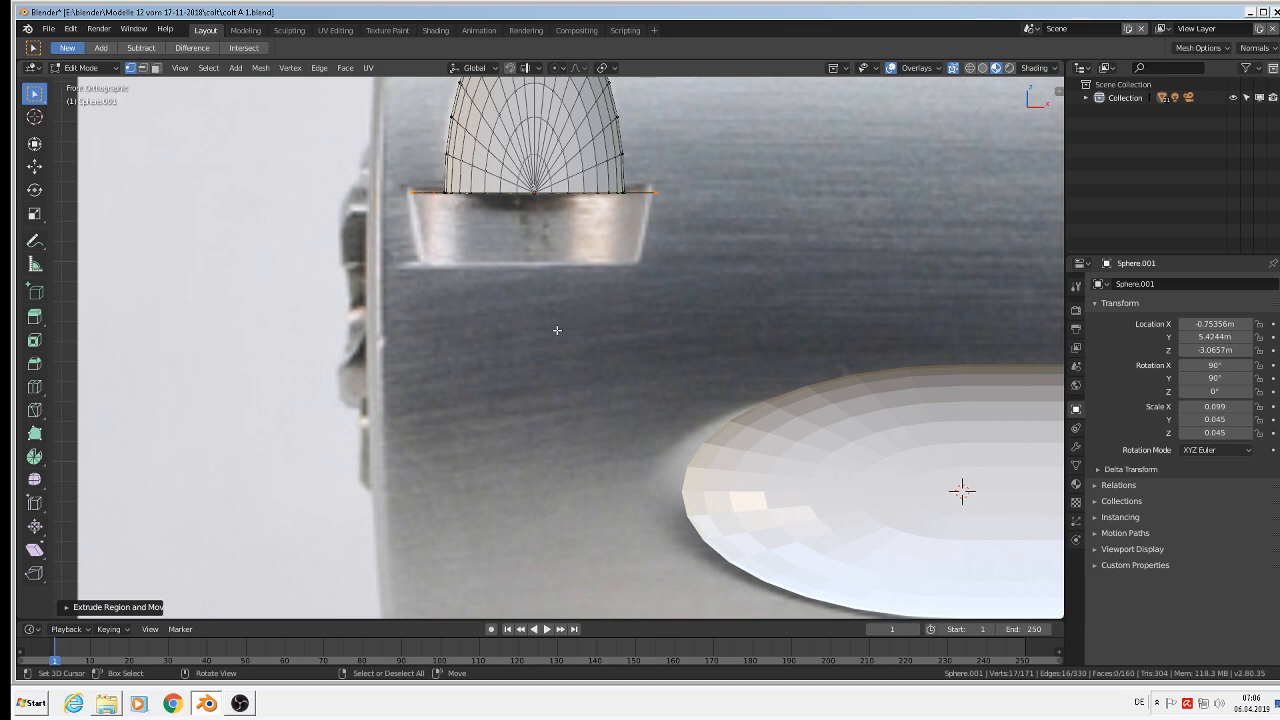
{"action": "key", "text": "g"}
{"action": "key", "text": "z"}
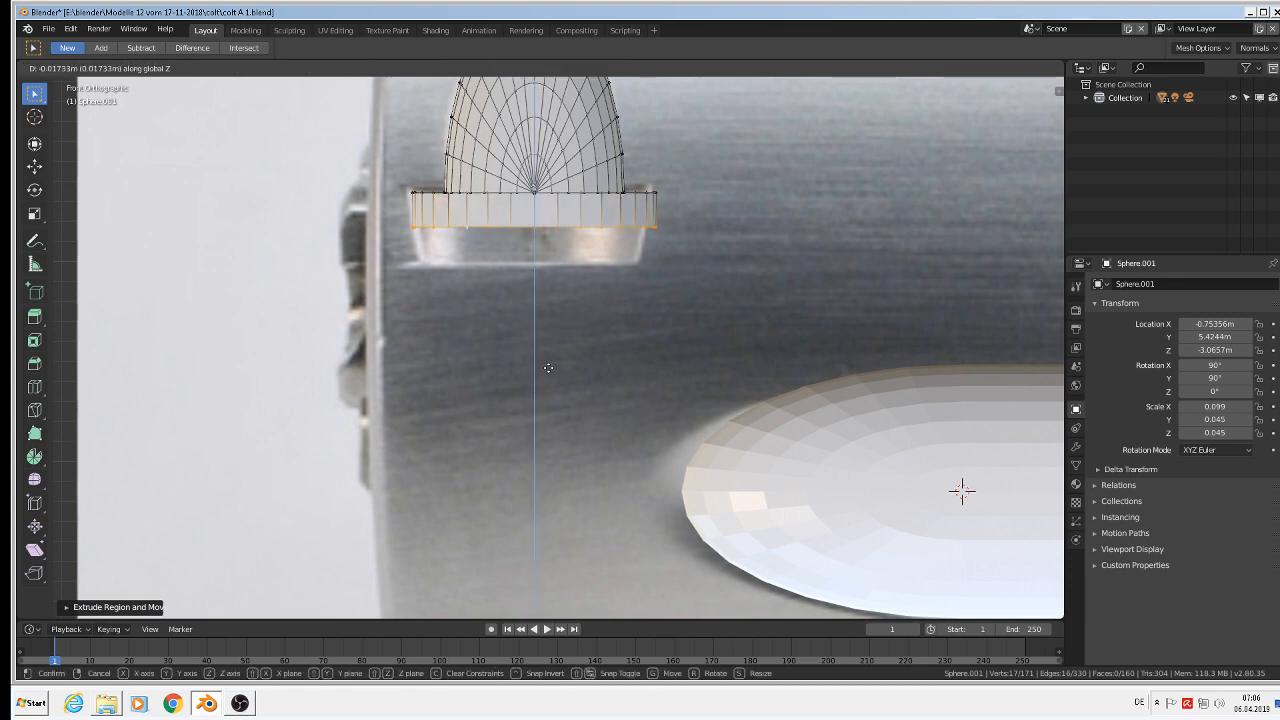
{"action": "left_click", "coordinate": [545, 403]}
{"action": "key", "text": "s"}
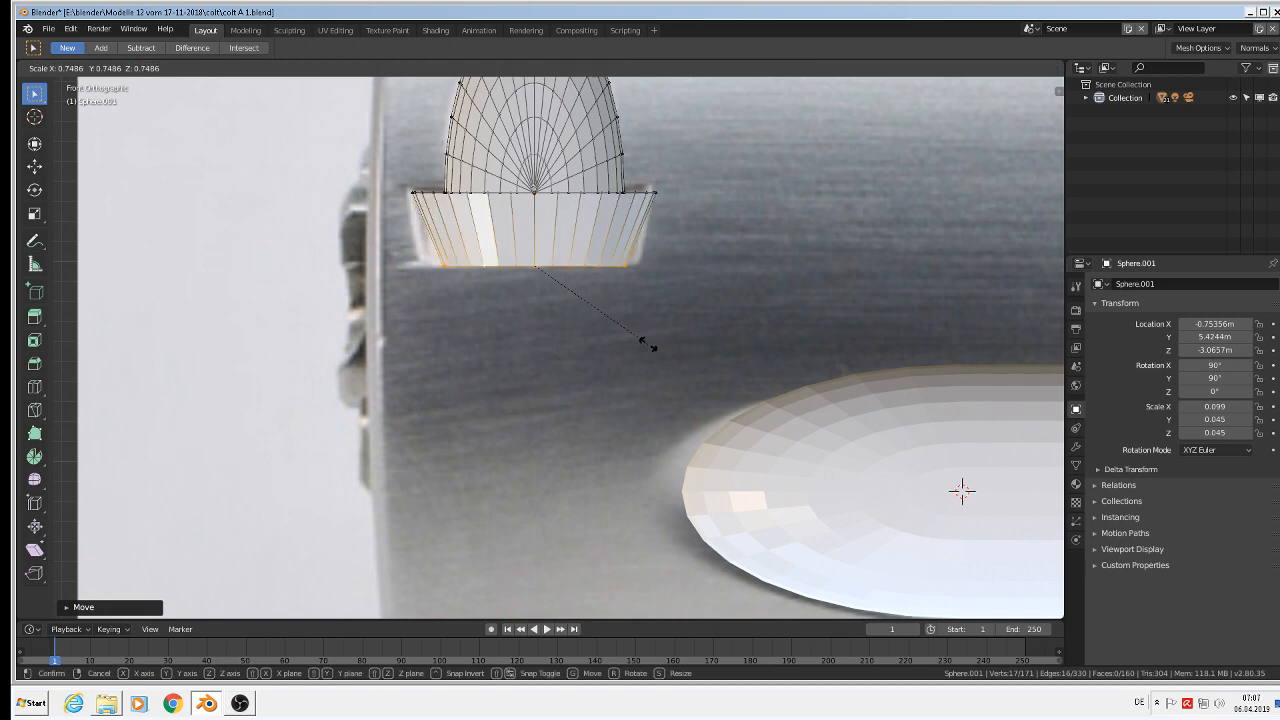
{"action": "left_click", "coordinate": [667, 345]}
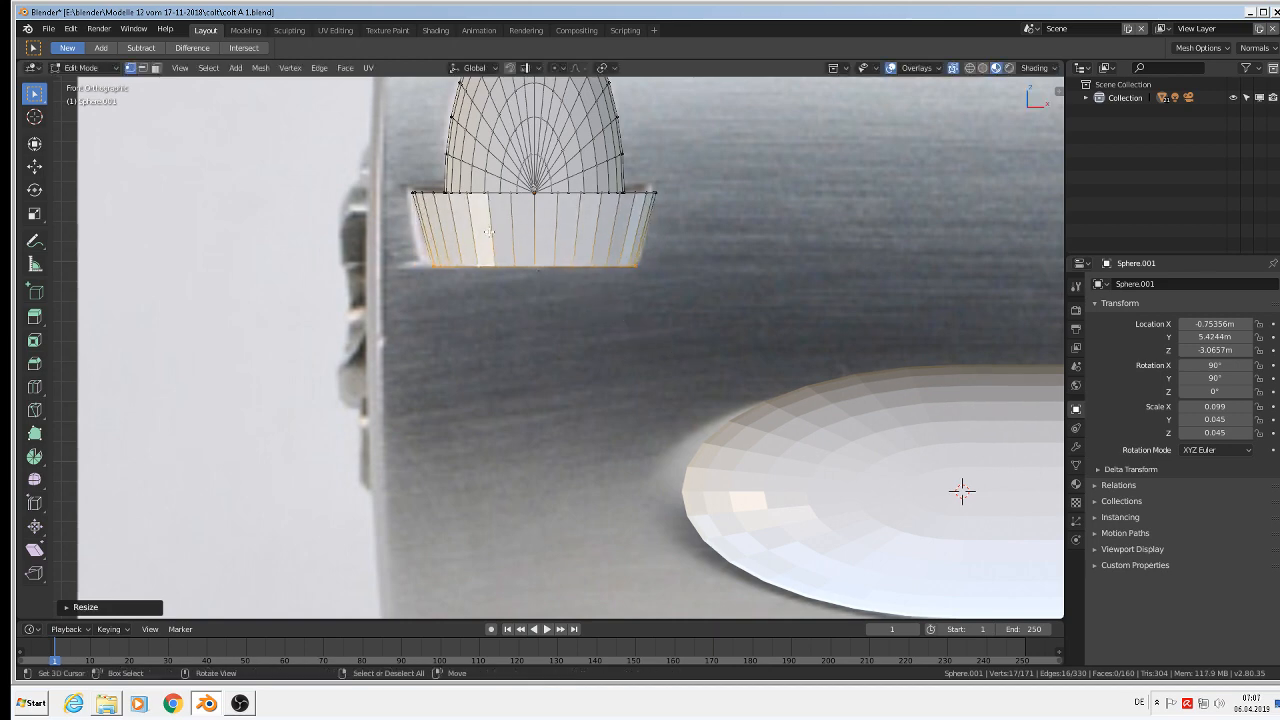
Bevel the outer upper edge loop of the notch shape's rim narrowly with 3 segments
{"action": "middle_click_drag", "start_coordinate": [490, 236], "coordinate": [577, 259]}
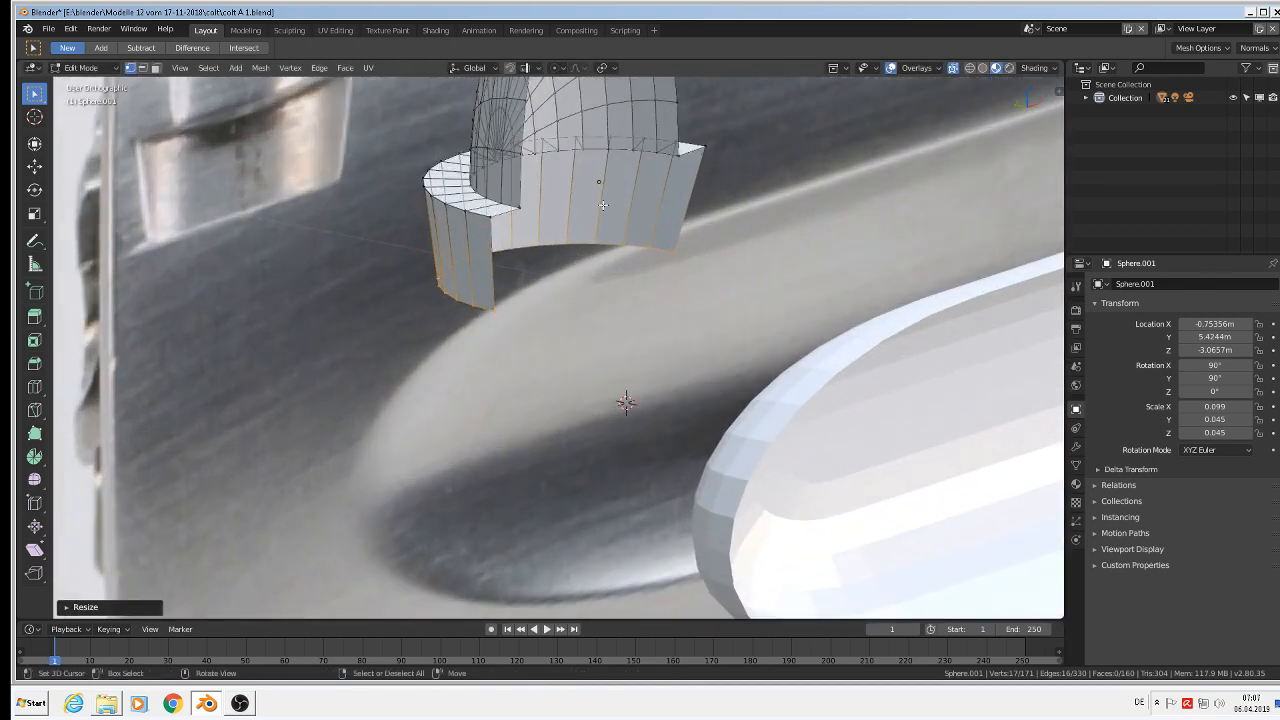
{"action": "scroll", "coordinate": [603, 205], "scroll_direction": "up", "scroll_amount": 8}
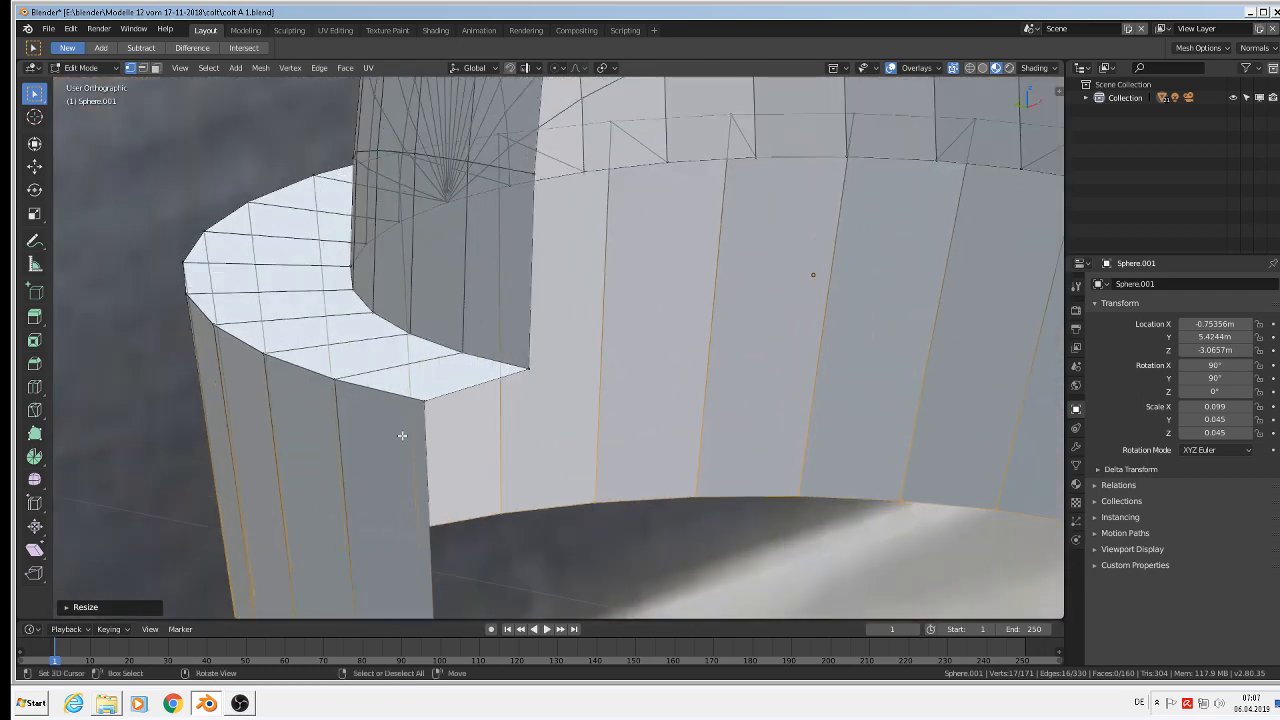
{"action": "left_click", "coordinate": [392, 392], "text": "alt"}
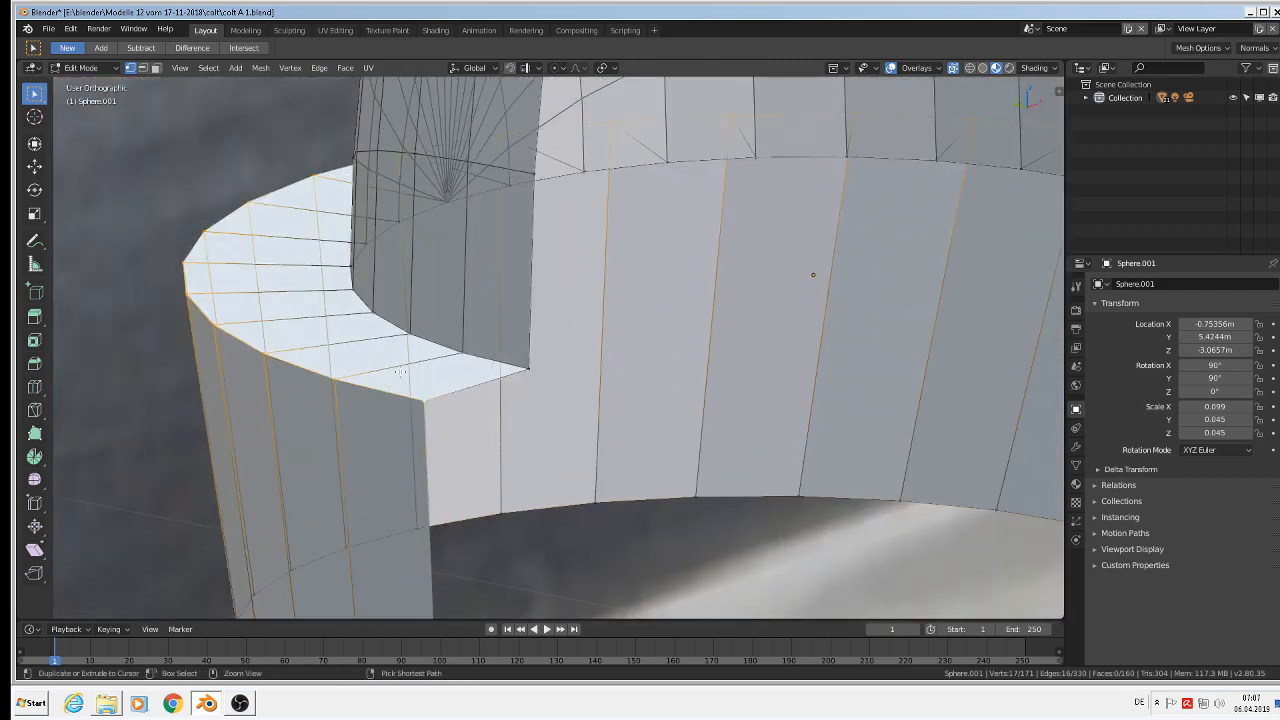
{"action": "key", "text": "ctrl+b"}
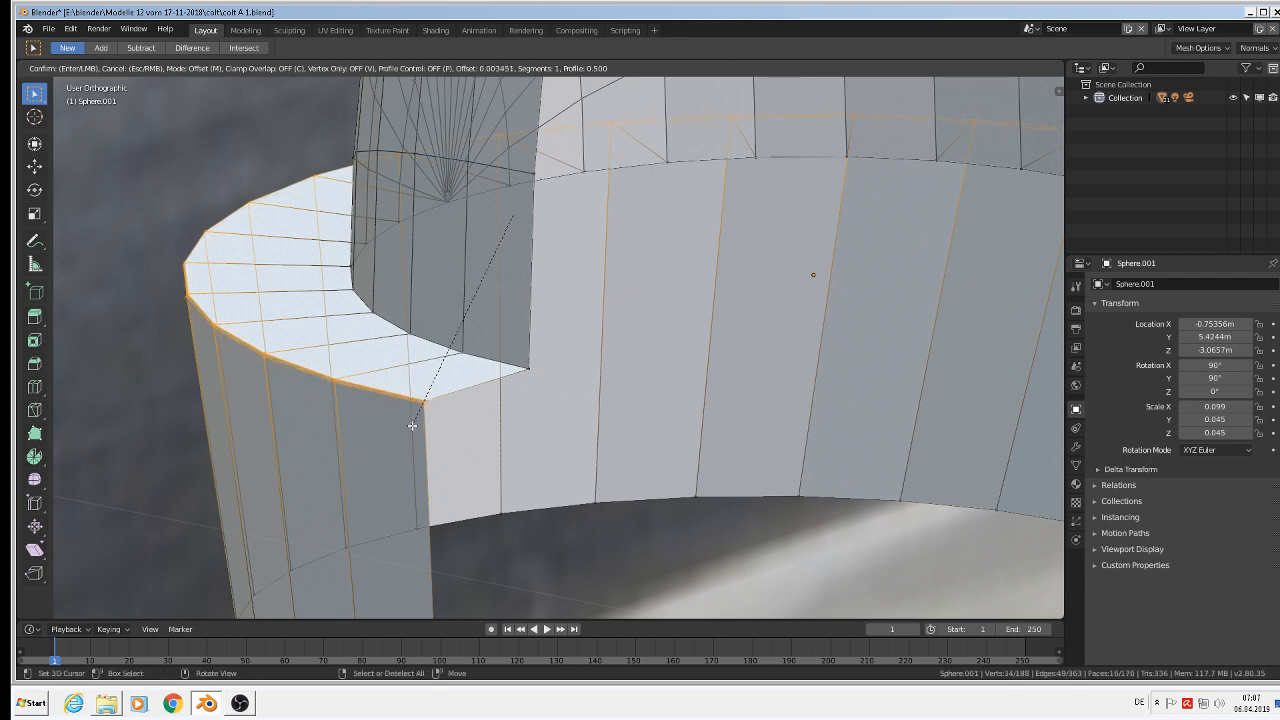
{"action": "scroll", "coordinate": [359, 549], "scroll_direction": "up", "scroll_amount": 1}
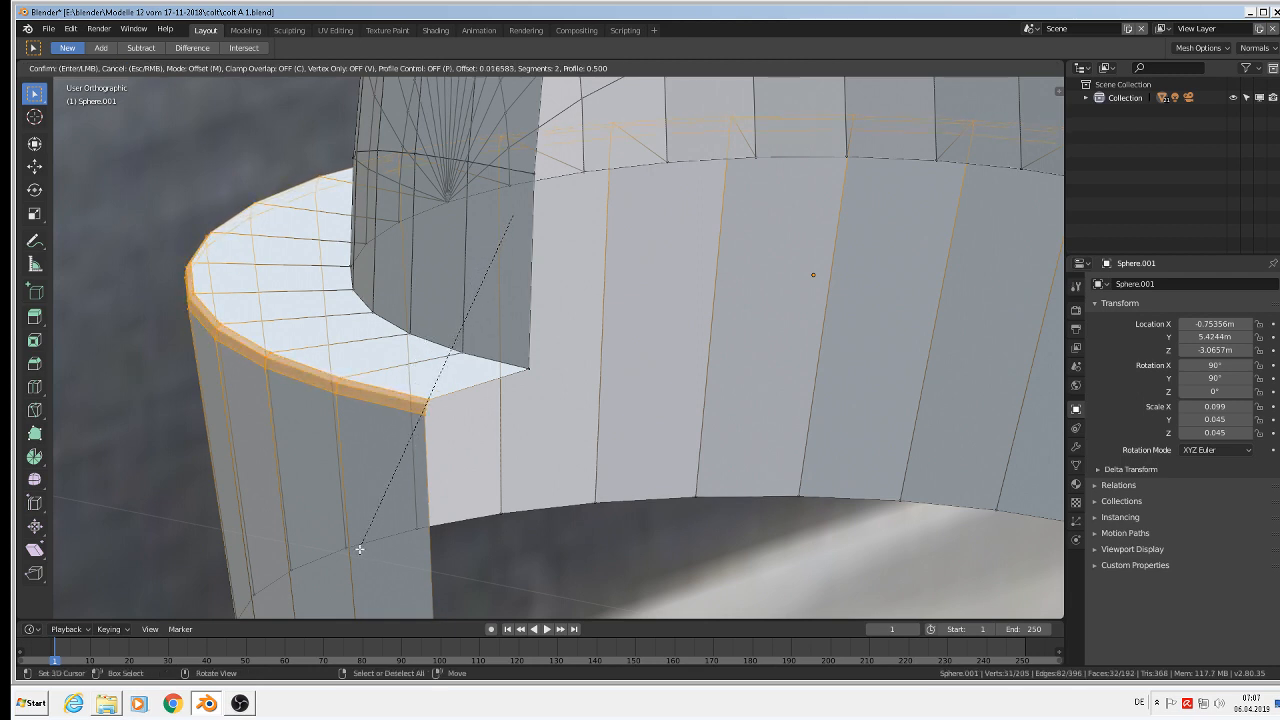
{"action": "left_click", "coordinate": [380, 522]}
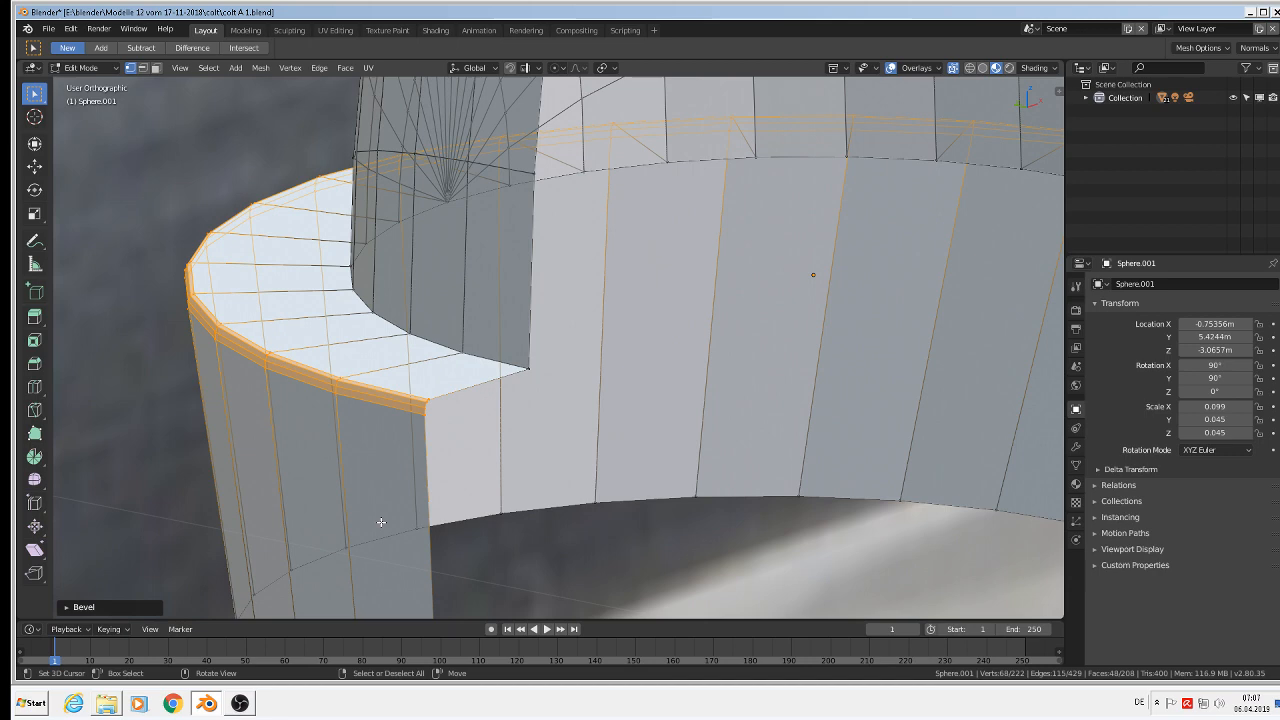
Bevel the inner edge loop where the rounded part meets the rim with 3 segments
{"action": "left_click", "coordinate": [485, 355], "text": "alt"}
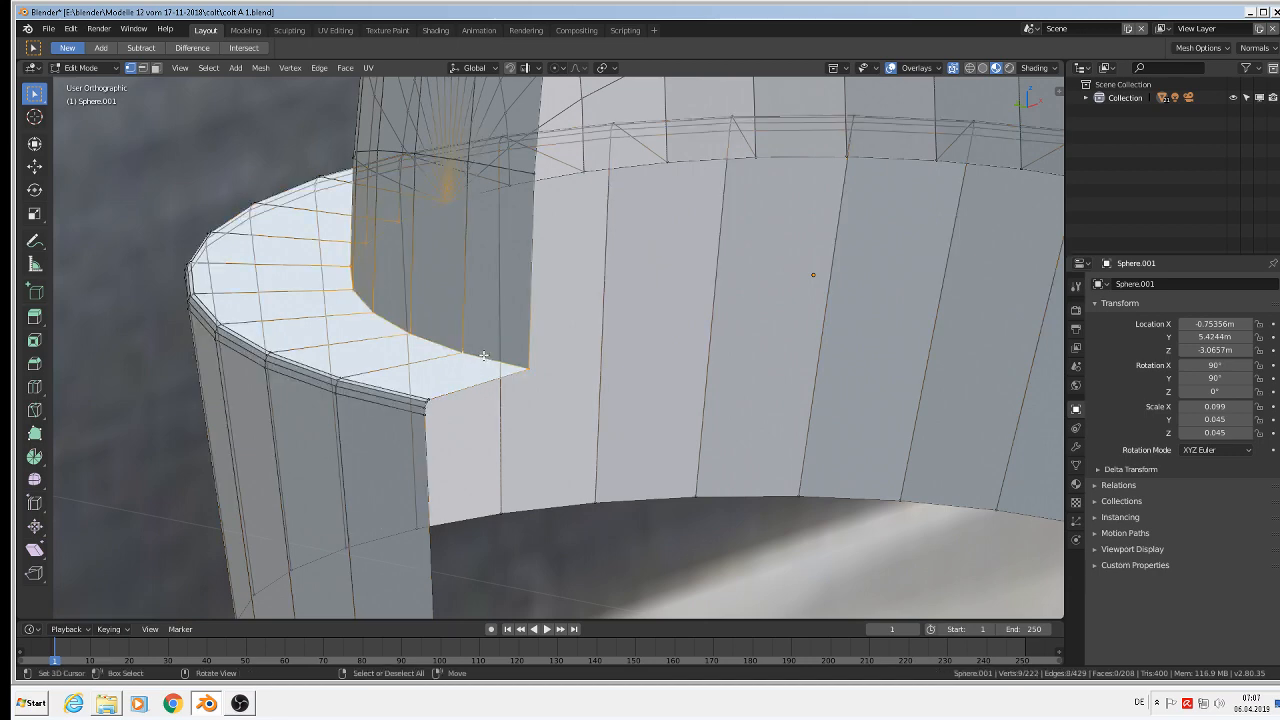
{"action": "left_click", "coordinate": [635, 165], "text": "alt+shift"}
{"action": "key", "text": "ctrl+b"}
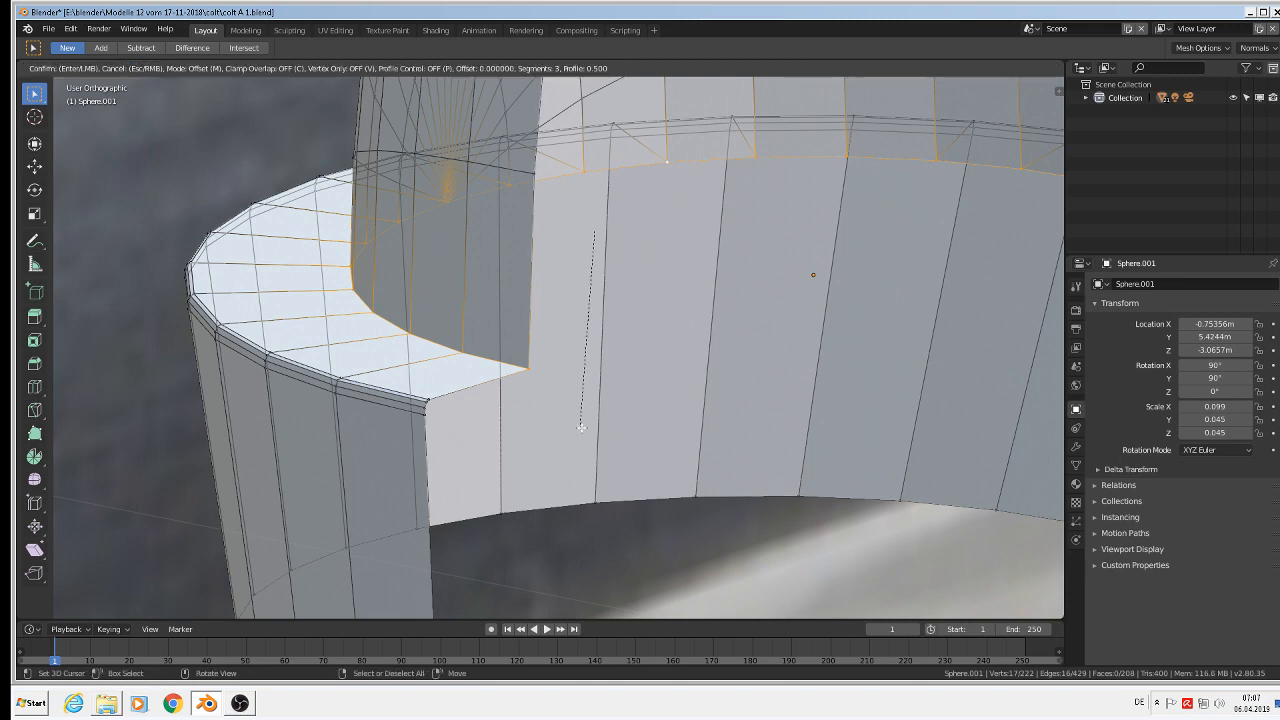
{"action": "left_click", "coordinate": [632, 523]}
Select the whole notch mesh and examine its bevelled rim edges up close
{"action": "scroll", "coordinate": [601, 437], "scroll_direction": "down", "scroll_amount": 5}
{"action": "key", "text": "a"}
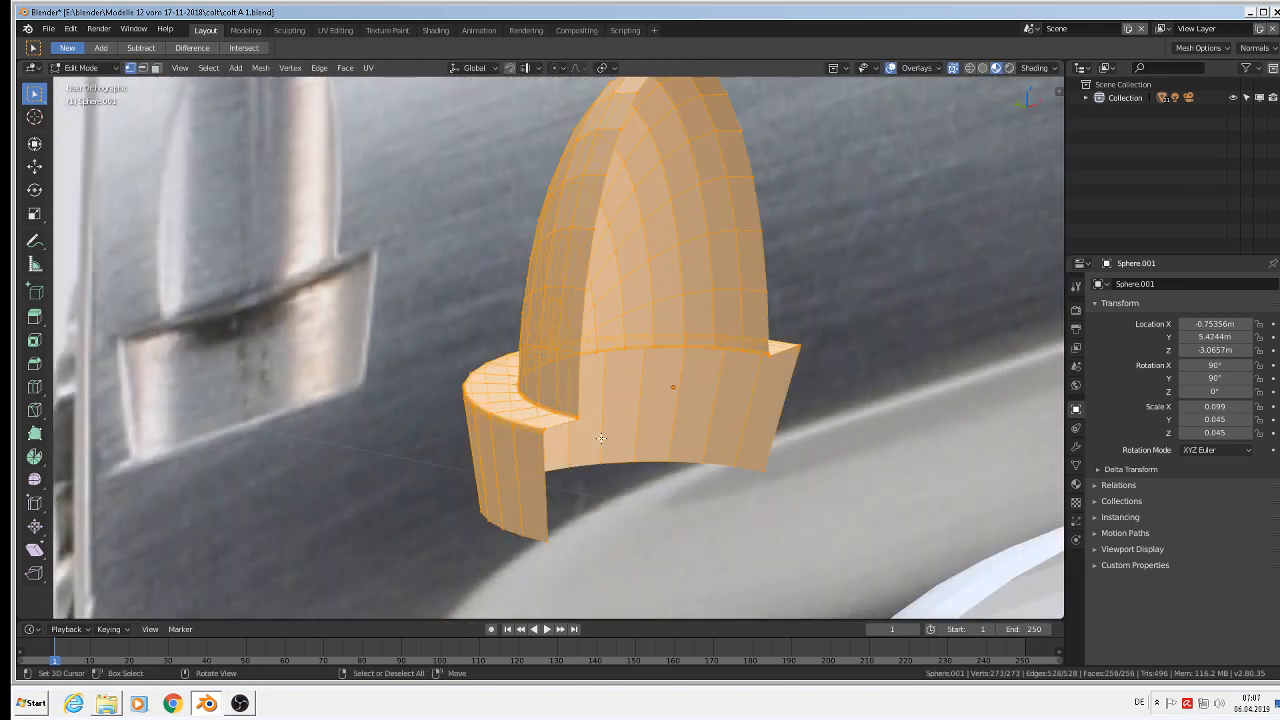
{"action": "scroll", "coordinate": [598, 458], "scroll_direction": "down", "scroll_amount": 4}
{"action": "scroll", "coordinate": [588, 474], "scroll_direction": "up", "scroll_amount": 6}
{"action": "middle_click_drag", "start_coordinate": [635, 544], "coordinate": [555, 432], "text": "shift"}
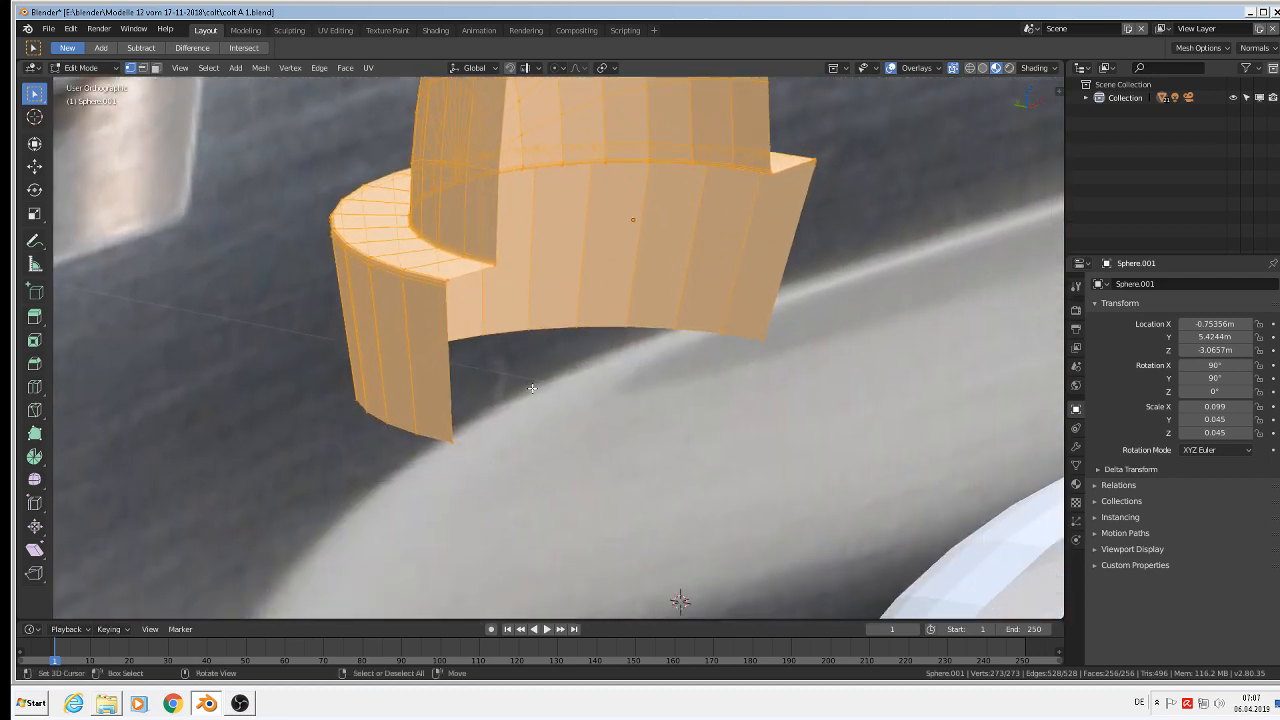
{"action": "scroll", "coordinate": [530, 391], "scroll_direction": "up", "scroll_amount": 2}
{"action": "scroll", "coordinate": [523, 390], "scroll_direction": "down", "scroll_amount": 2}
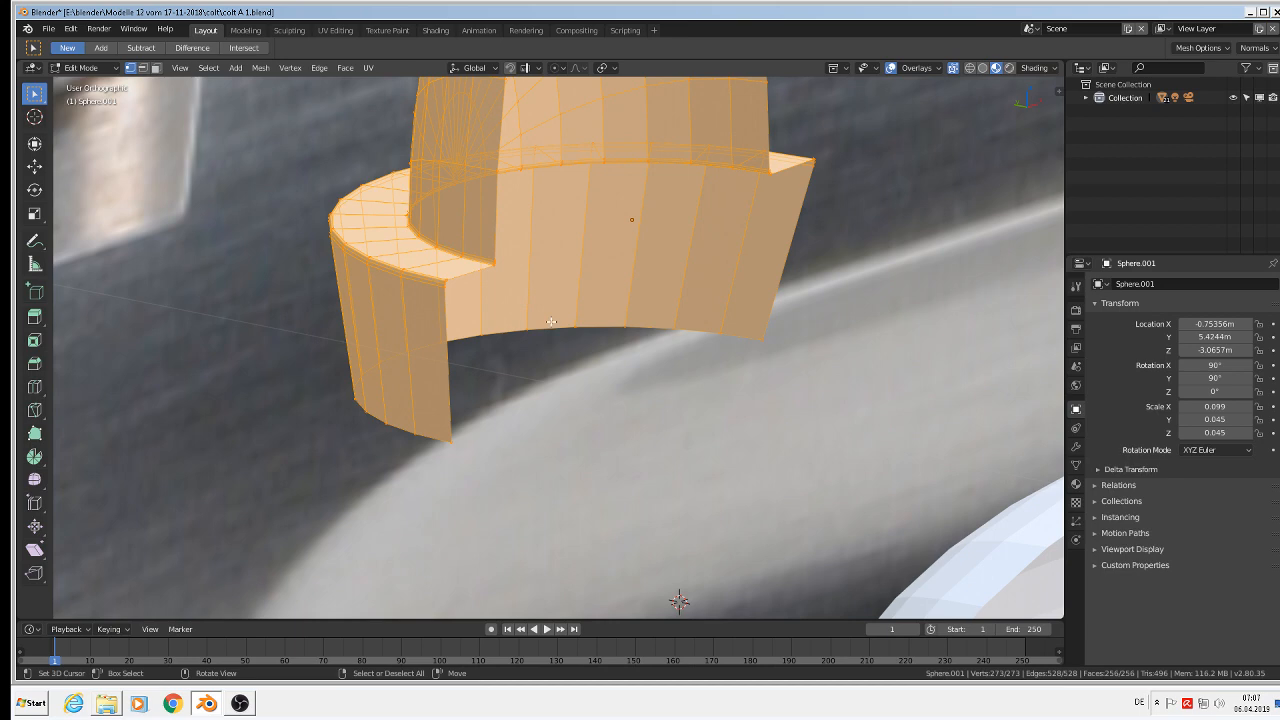
{"action": "middle_click_drag", "start_coordinate": [549, 363], "coordinate": [586, 471], "text": "shift"}
{"action": "scroll", "coordinate": [557, 423], "scroll_direction": "up", "scroll_amount": 1}
{"action": "scroll", "coordinate": [545, 408], "scroll_direction": "down", "scroll_amount": 2}
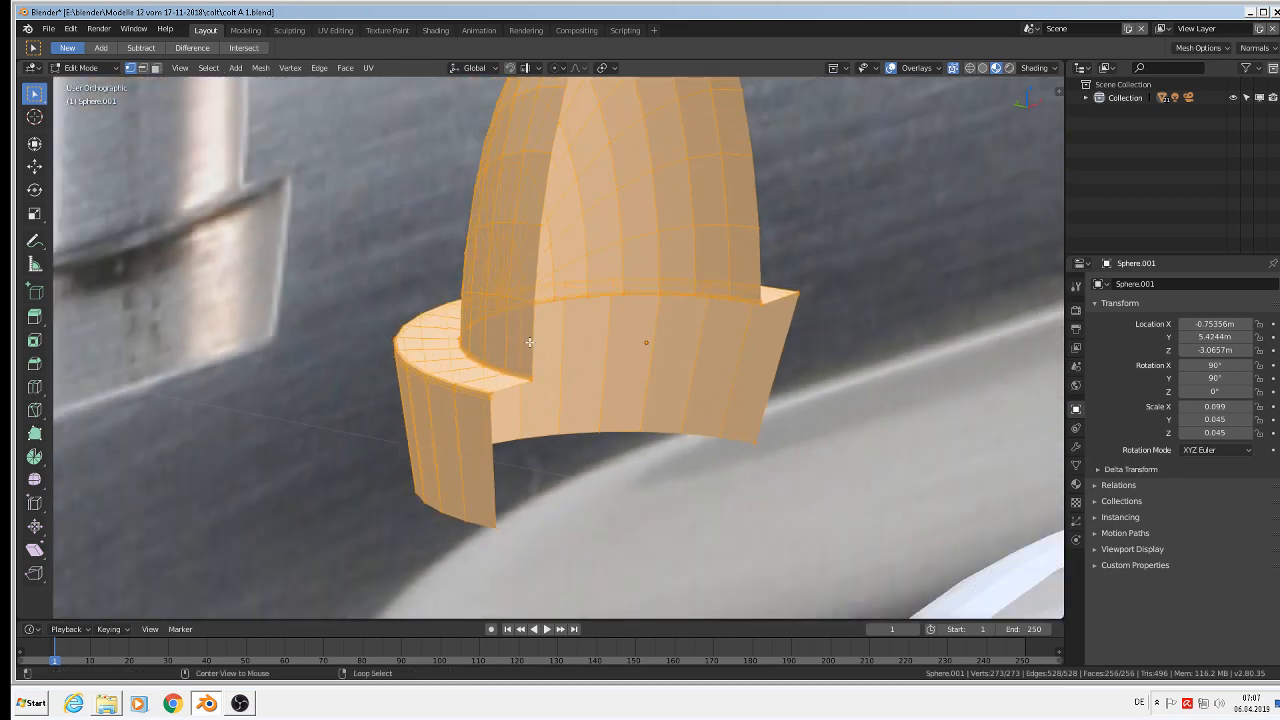
Extrude the notch shape's open outline edge loop and scale it outward about 1.2 times in front view
{"action": "left_click", "coordinate": [529, 342], "text": "alt"}
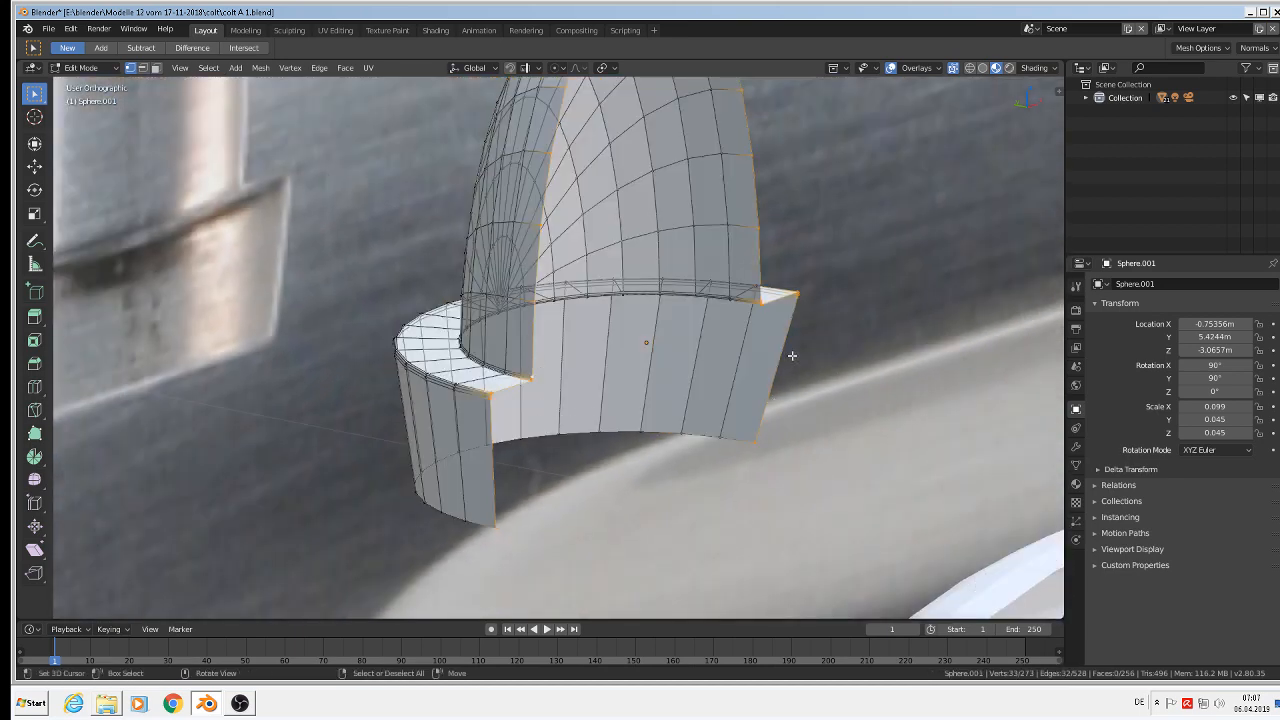
{"action": "middle_click_drag", "start_coordinate": [792, 355], "coordinate": [730, 421]}
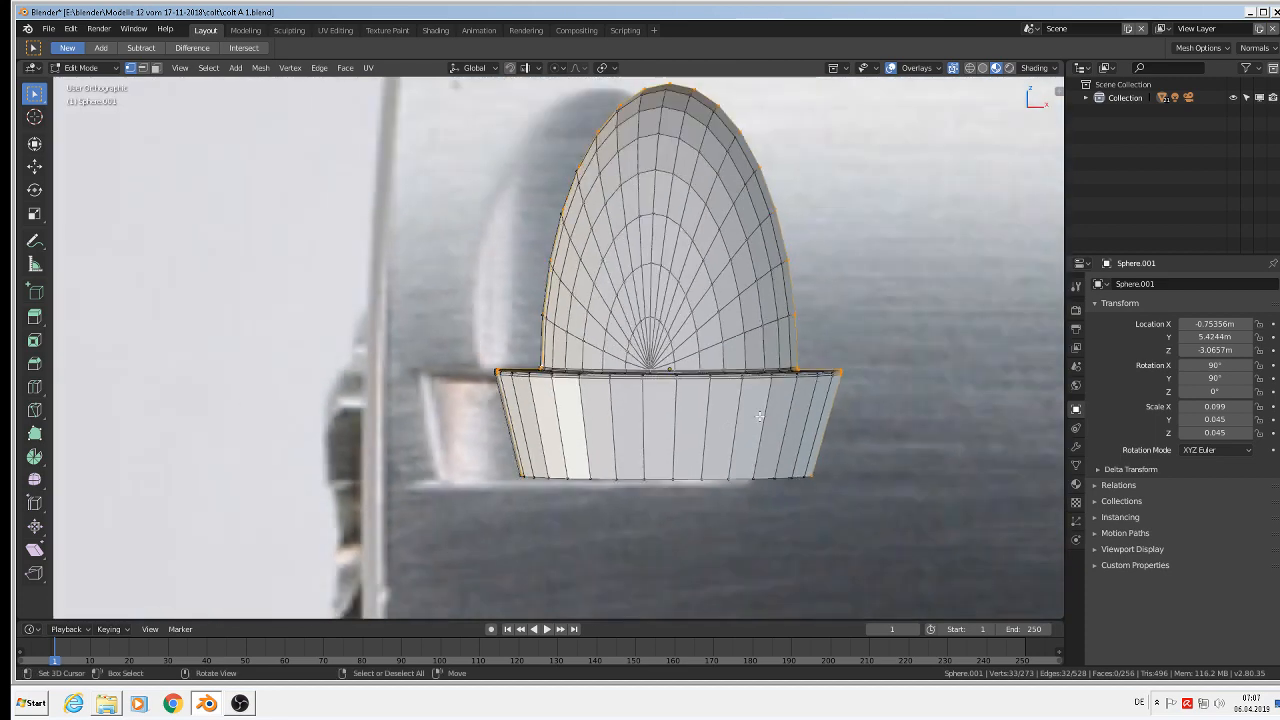
{"action": "key", "text": "KP_1"}
{"action": "scroll", "coordinate": [760, 416], "scroll_direction": "down", "scroll_amount": 3}
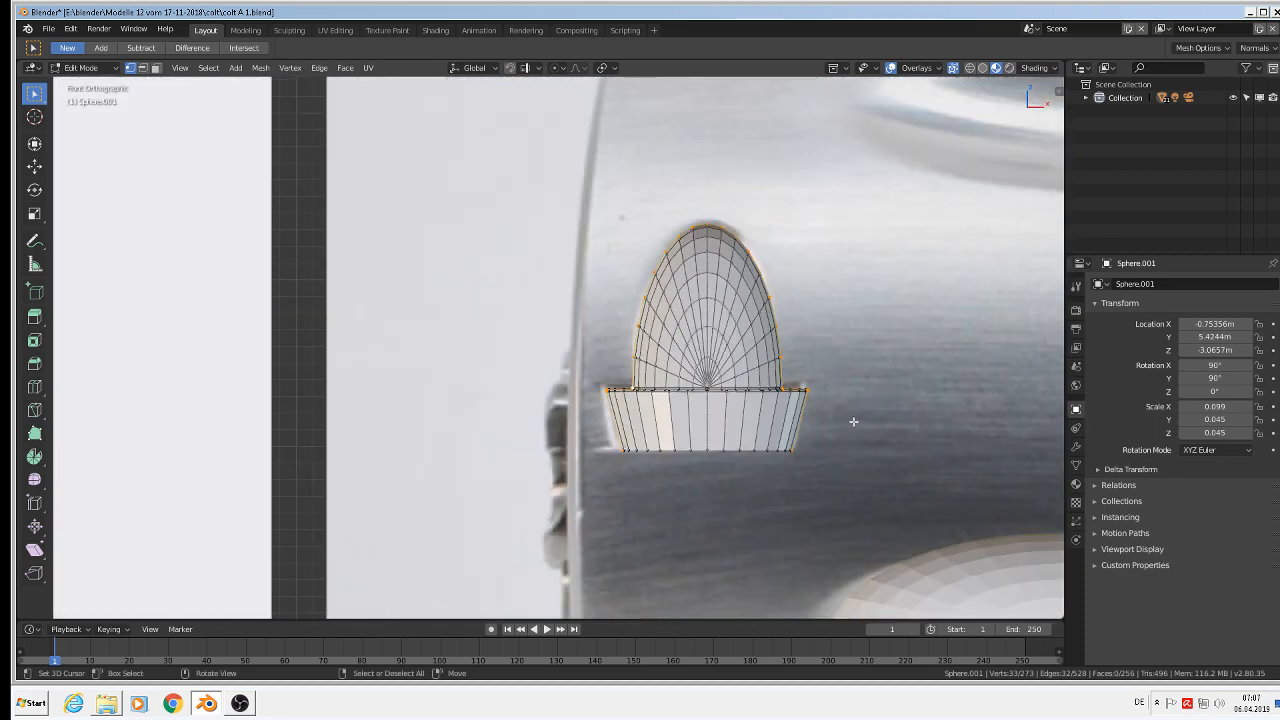
{"action": "key", "text": "e"}
{"action": "key", "text": "s"}
{"action": "left_click", "coordinate": [886, 438]}
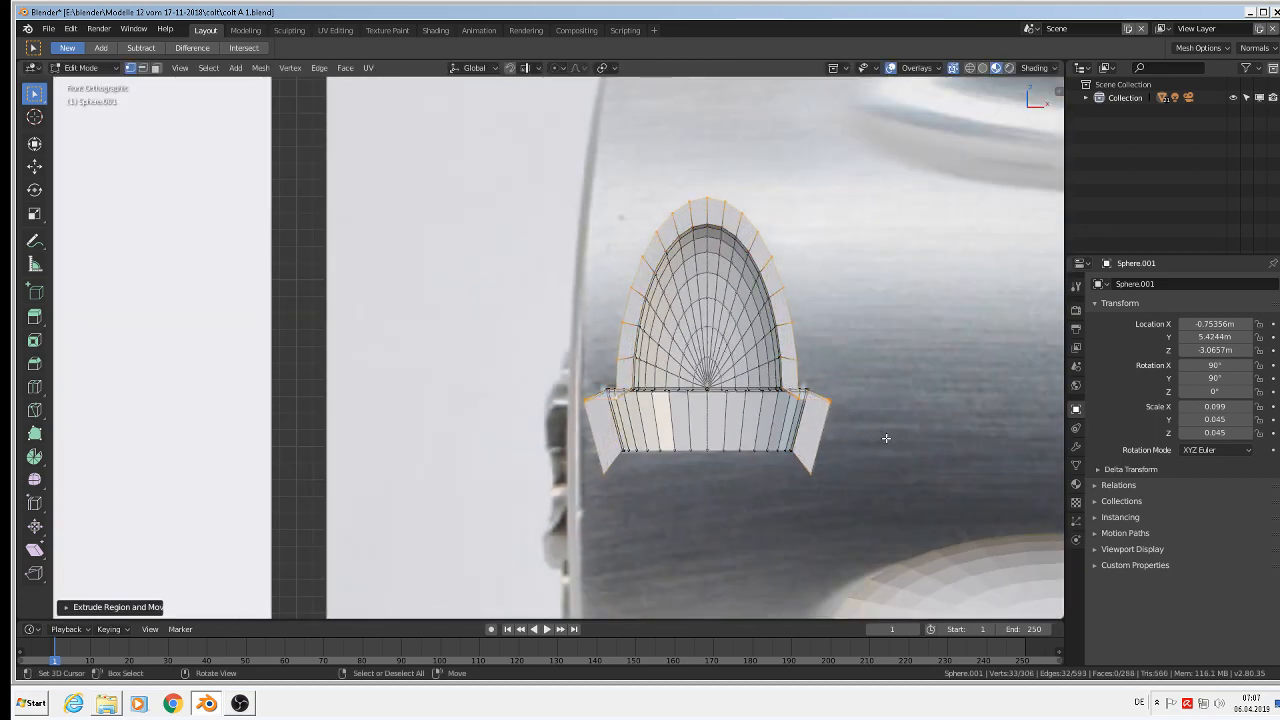
Move the extruded outline up about 0.012 m and scale it to about 0.96 times its size
{"action": "key", "text": "g"}
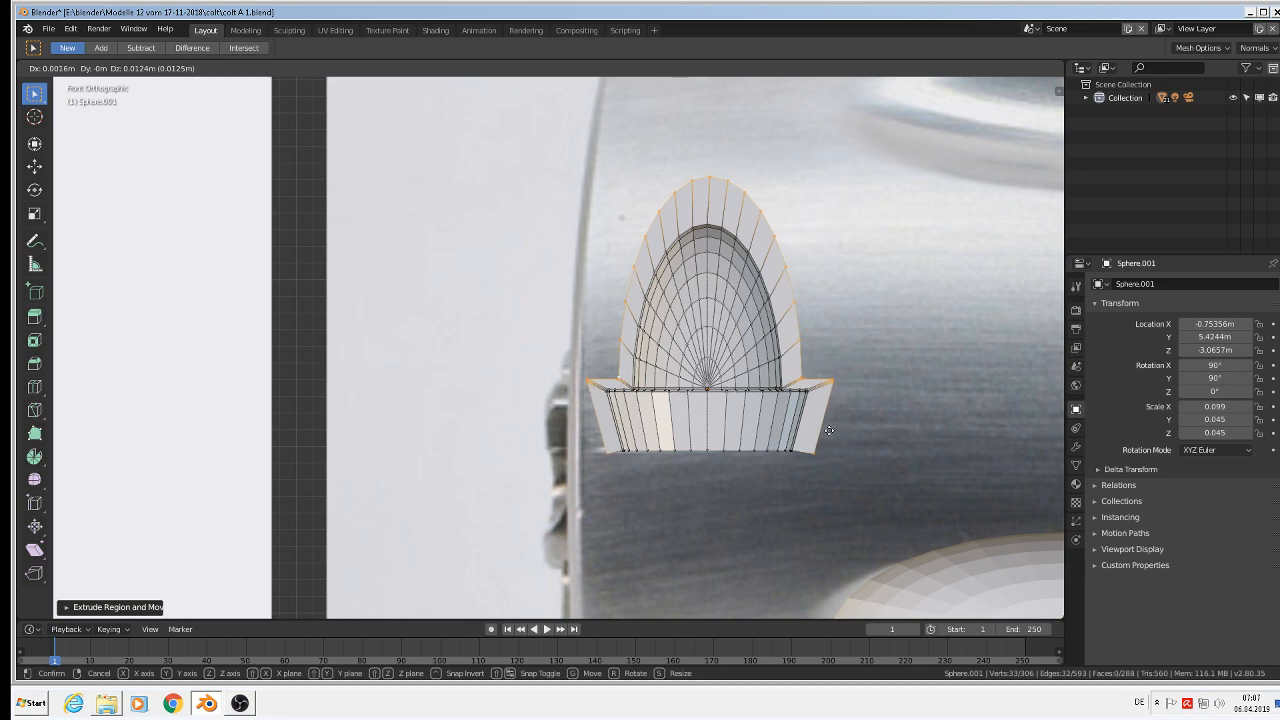
{"action": "left_click", "coordinate": [829, 430]}
{"action": "key", "text": "s"}
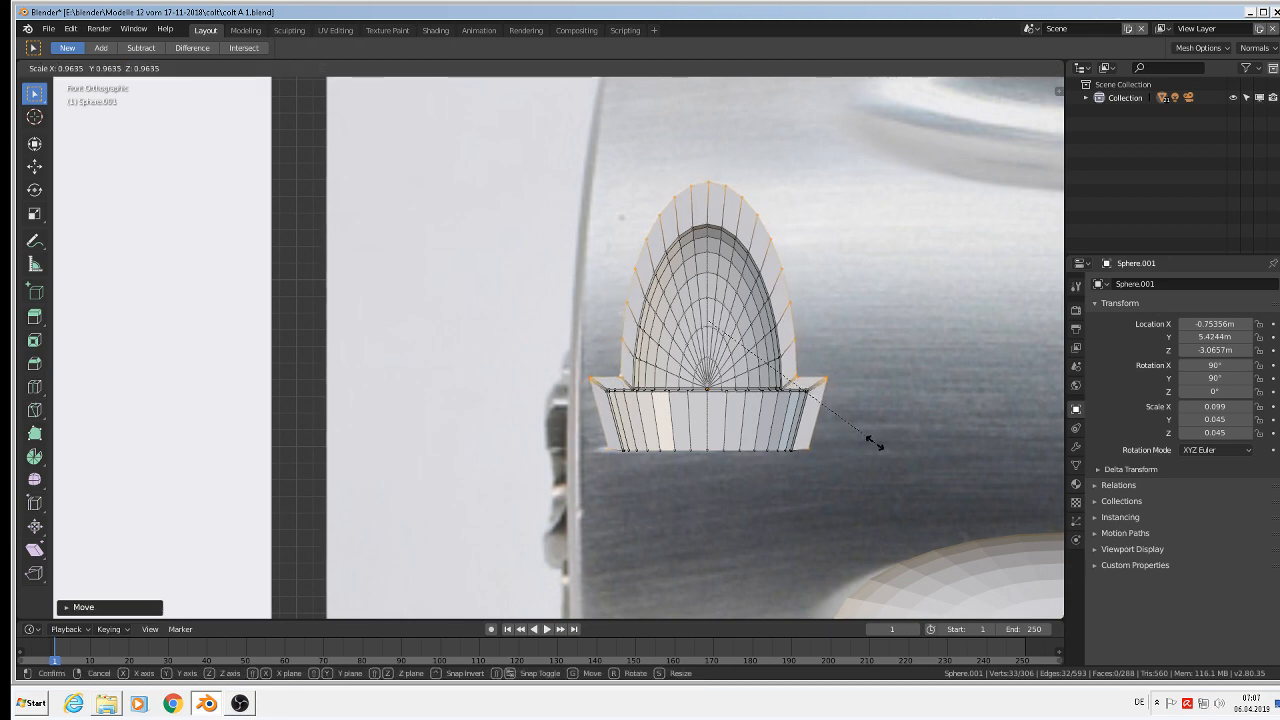
{"action": "left_click", "coordinate": [875, 443]}
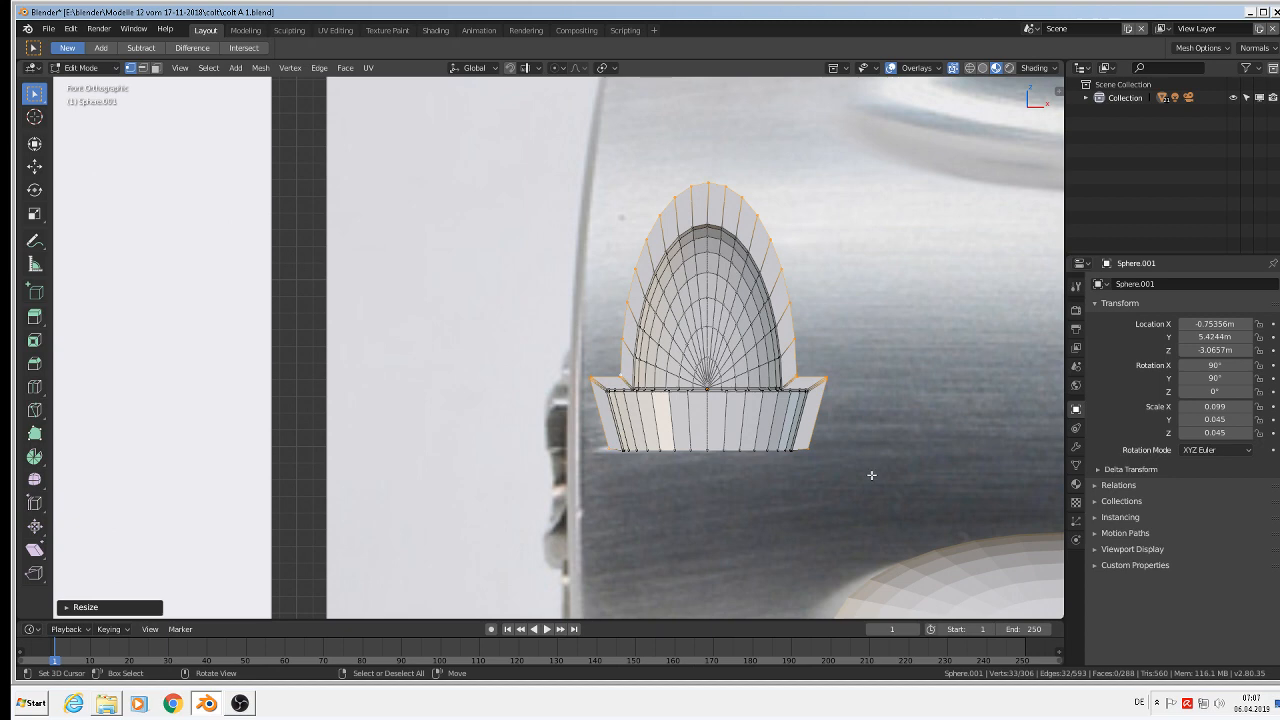
Scale the extruded outline to about 0.92 along Z and move it down about 0.005 m to even out the border
{"action": "key", "text": "s"}
{"action": "key", "text": "z"}
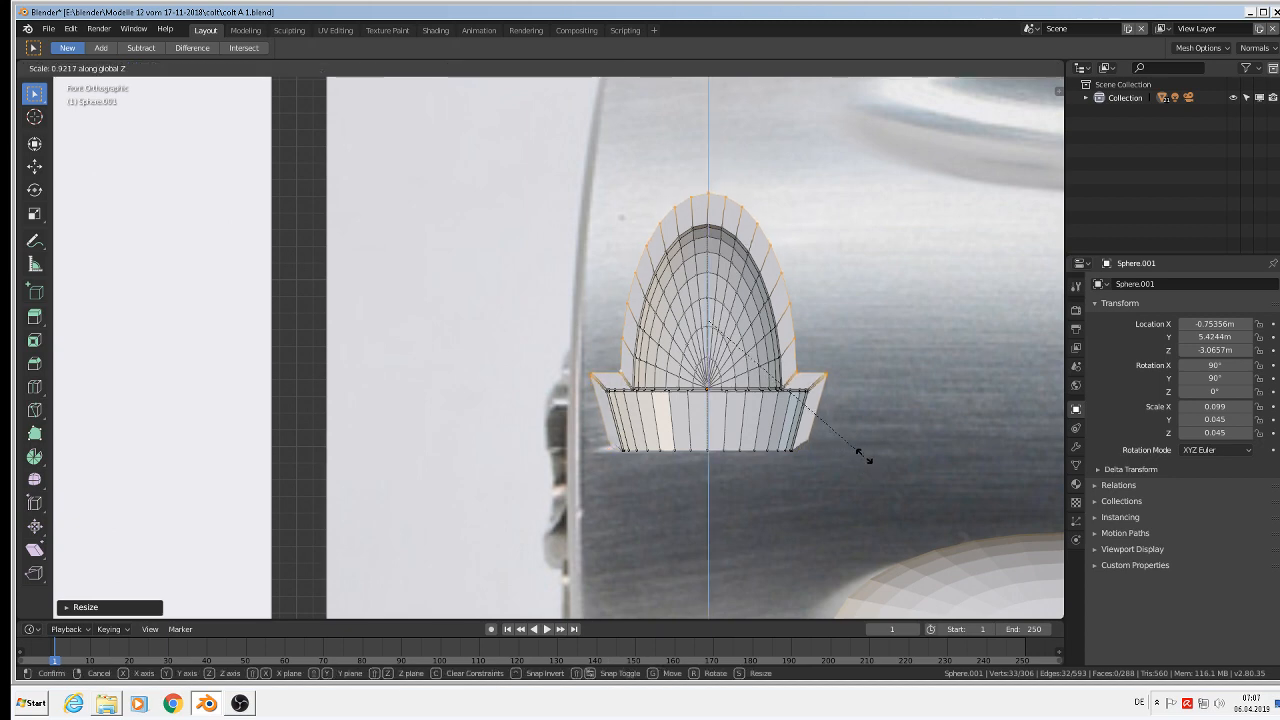
{"action": "left_click", "coordinate": [865, 457]}
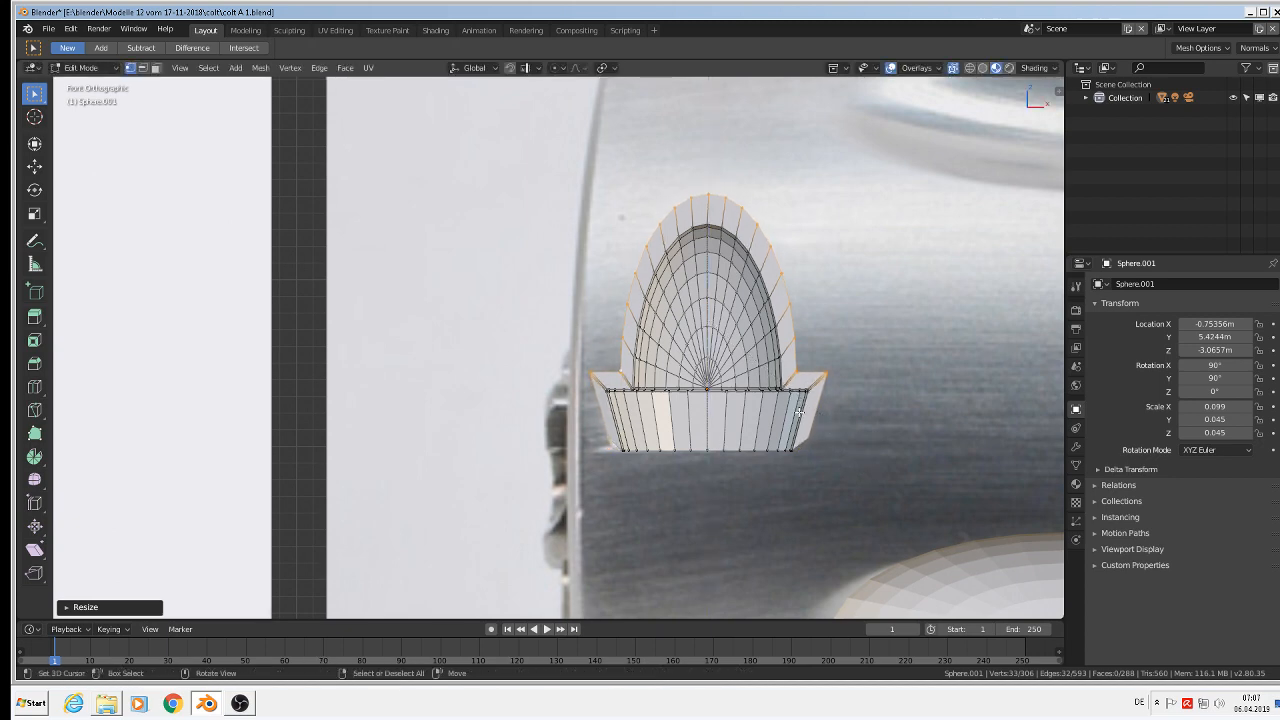
{"action": "key", "text": "g"}
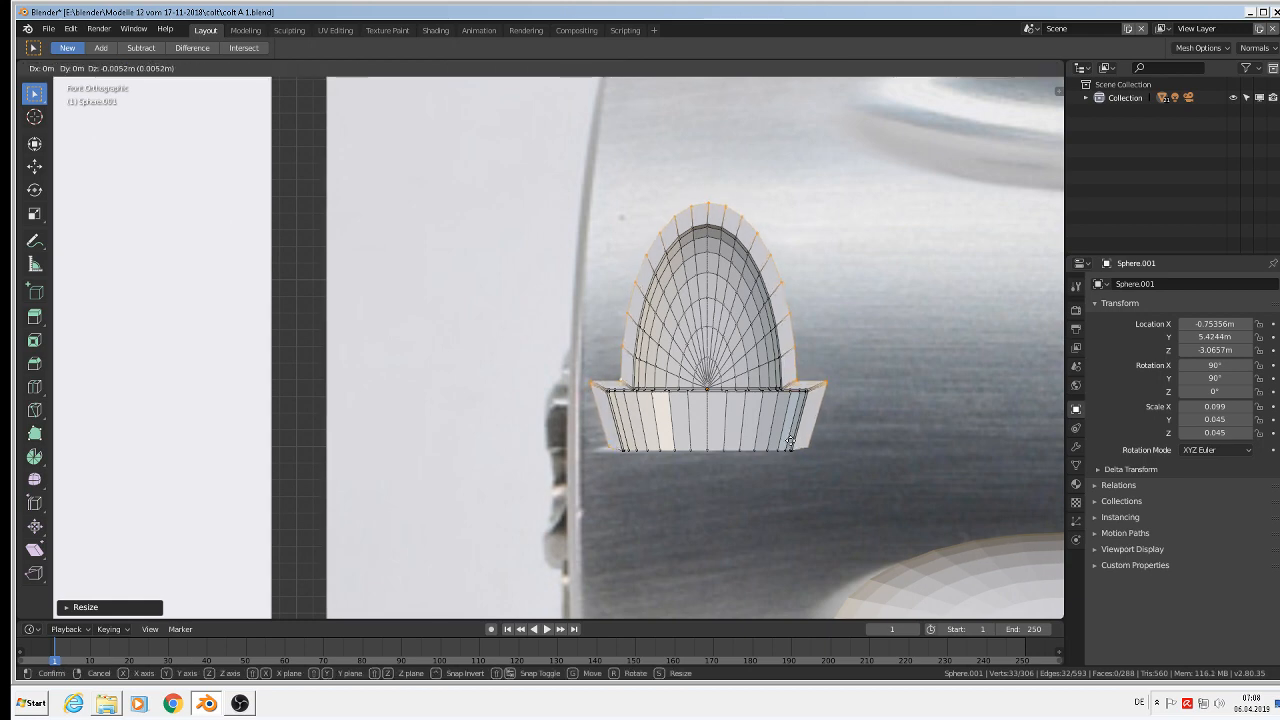
{"action": "left_click", "coordinate": [790, 443]}
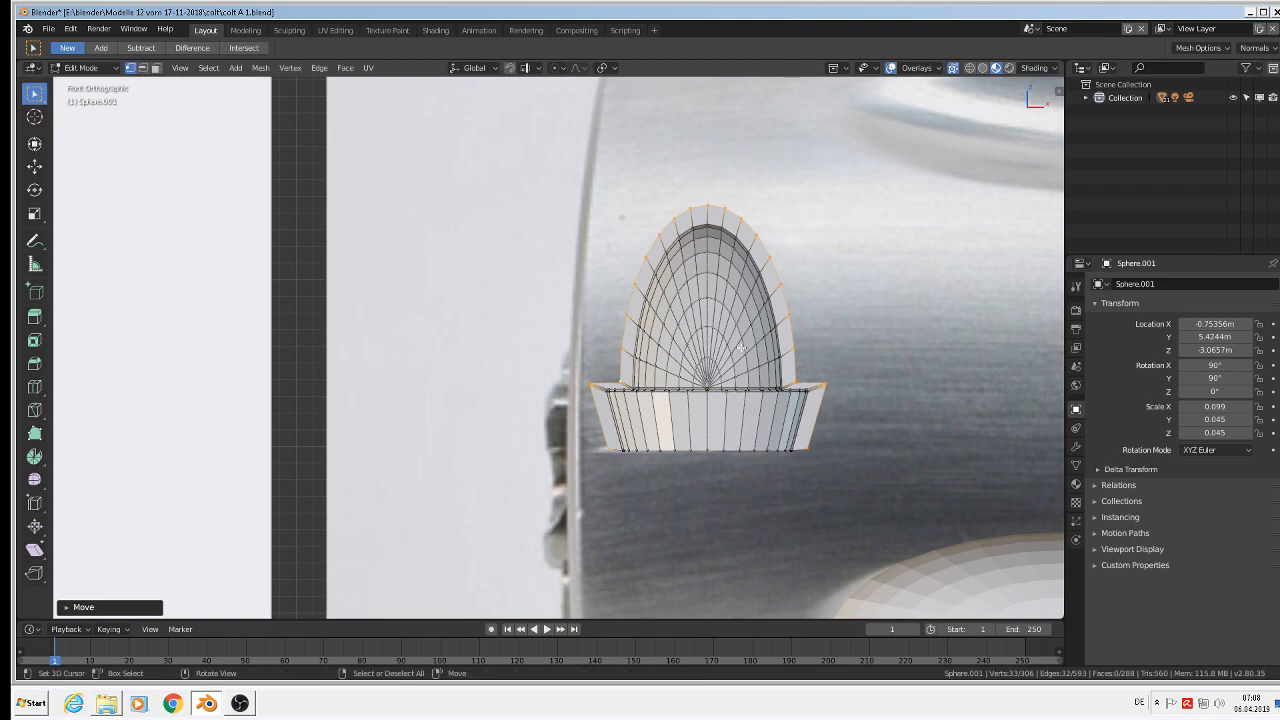
Select the inner edge loop between the notch shape and its extruded border
{"action": "middle_click_drag", "start_coordinate": [790, 443], "coordinate": [637, 350]}
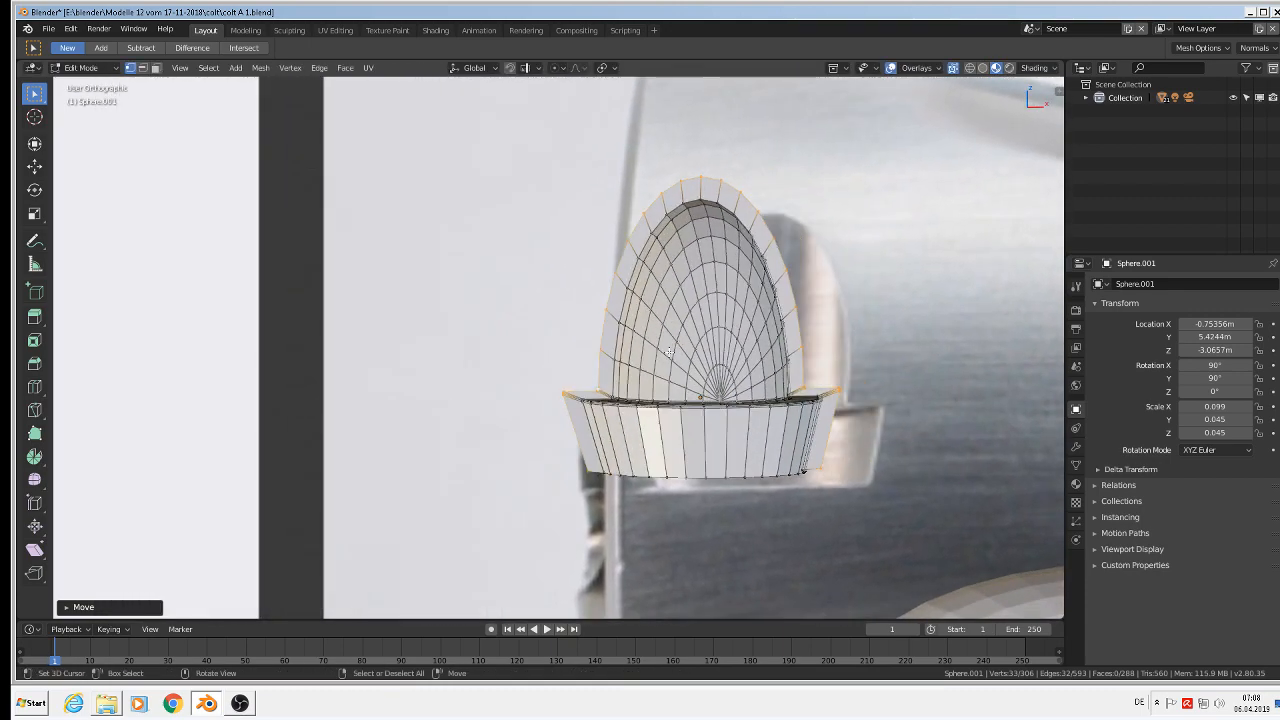
{"action": "scroll", "coordinate": [637, 350], "scroll_direction": "up", "scroll_amount": 4}
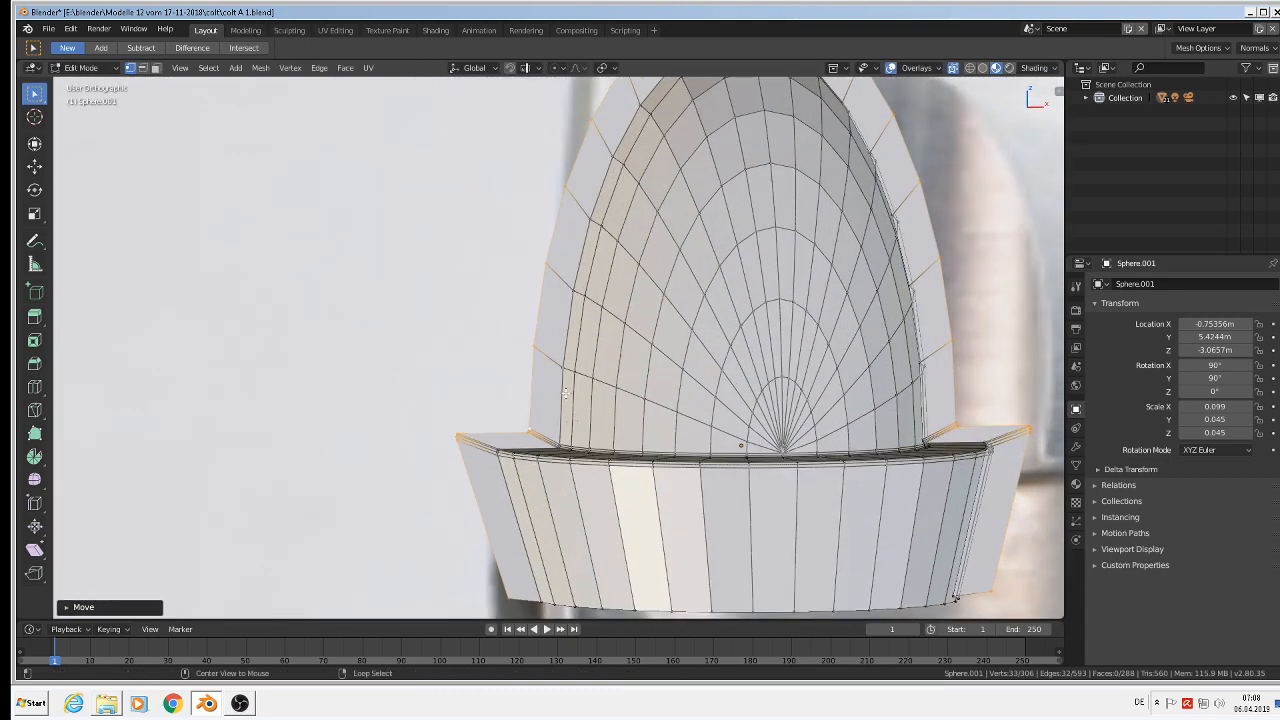
{"action": "right_click", "coordinate": [565, 393], "text": "alt"}
{"action": "scroll", "coordinate": [607, 397], "scroll_direction": "down", "scroll_amount": 2}
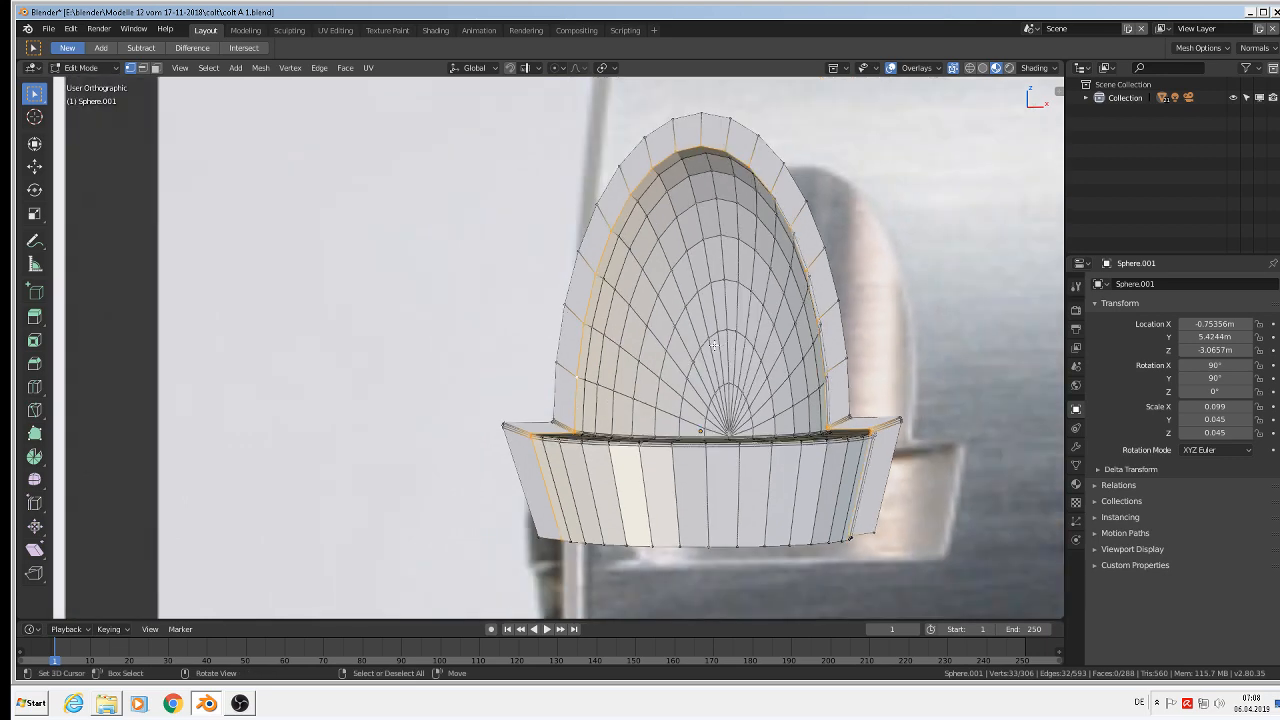
Try to bevel the inner edge loop between the notch shape and its border with three segments
{"action": "middle_click_drag", "start_coordinate": [713, 345], "coordinate": [738, 351]}
{"action": "key", "text": "ctrl+b"}
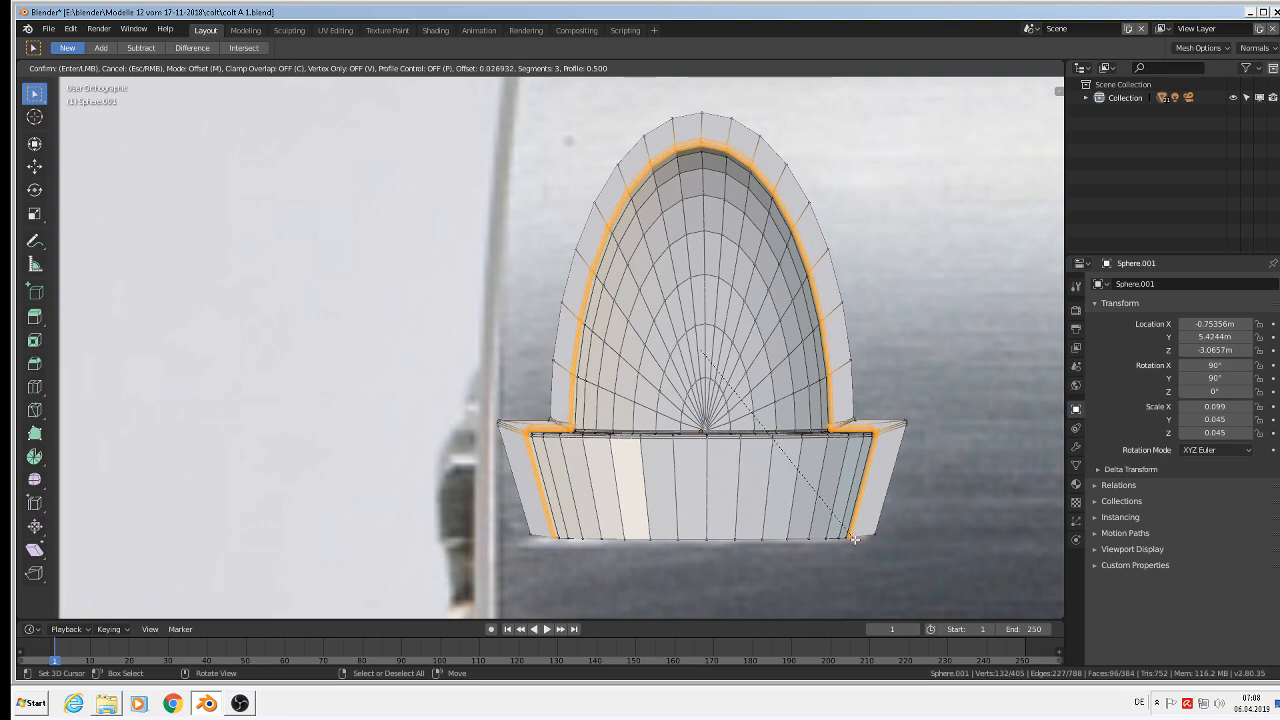
{"action": "right_click", "coordinate": [829, 502]}
{"action": "scroll", "coordinate": [829, 502], "scroll_direction": "up", "scroll_amount": 4}
{"action": "middle_click_drag", "start_coordinate": [829, 502], "coordinate": [596, 422]}
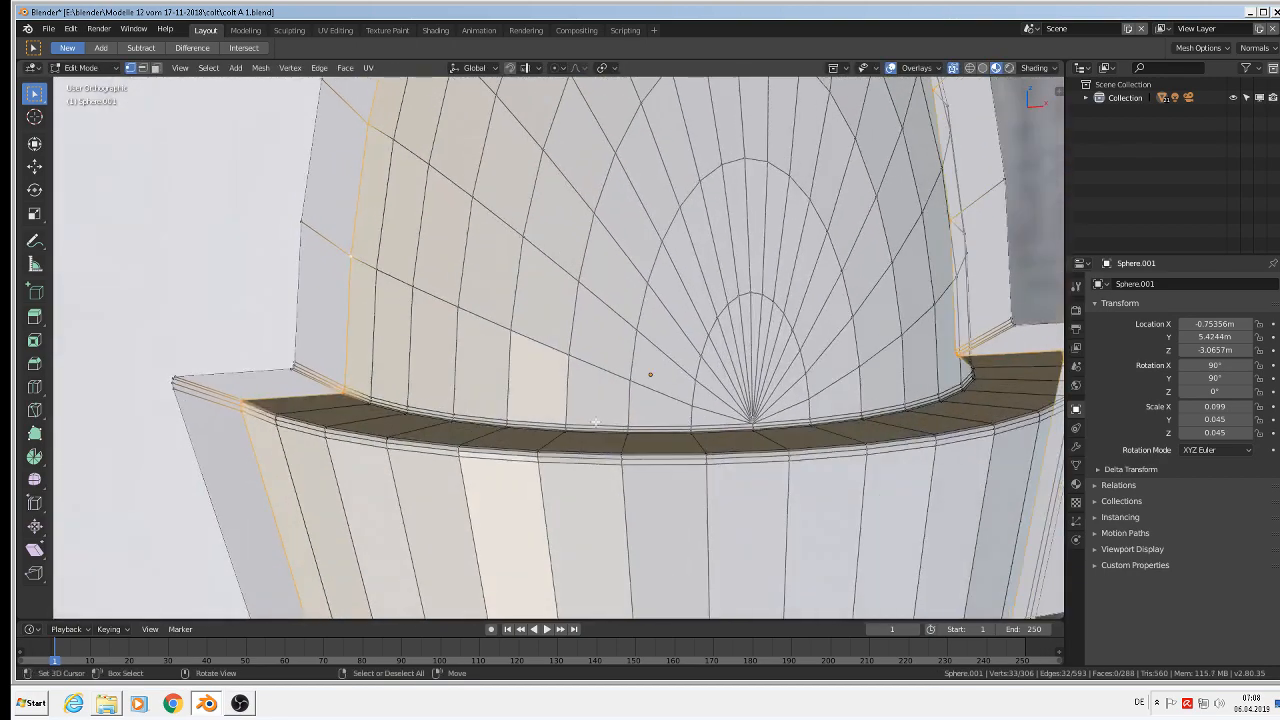
{"action": "scroll", "coordinate": [320, 384], "scroll_direction": "up", "scroll_amount": 6}
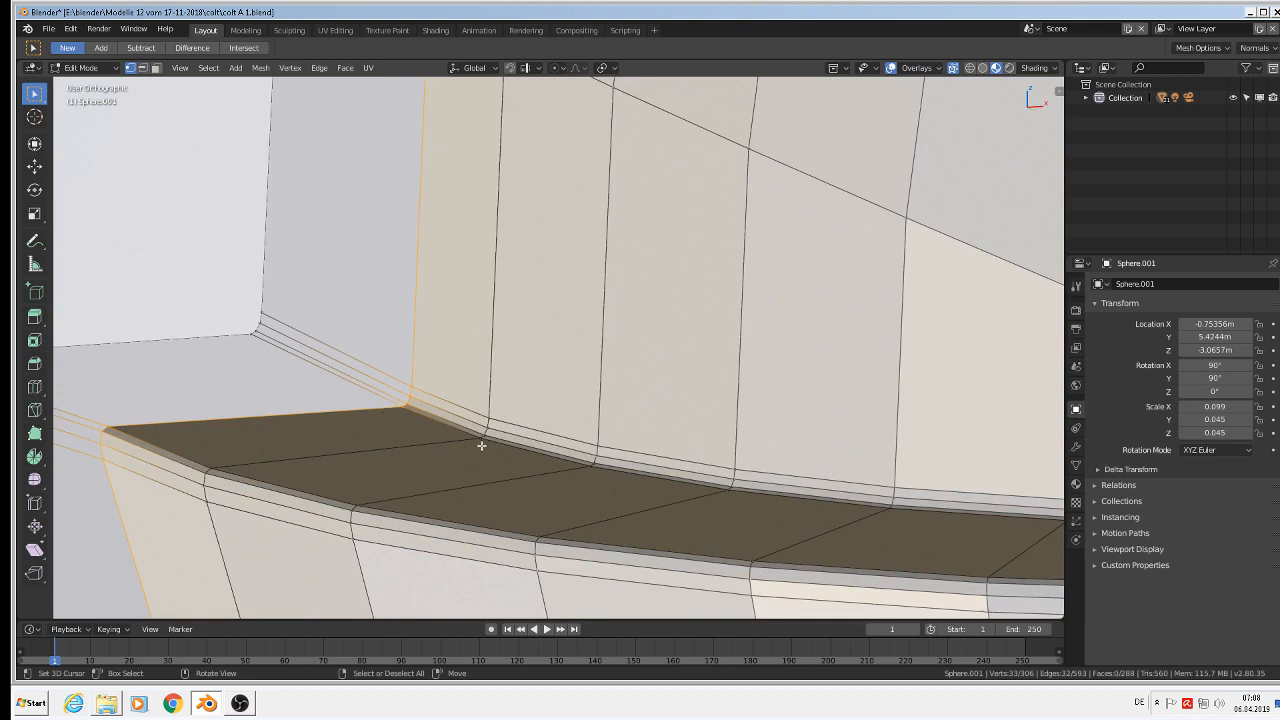
{"action": "key", "text": "ctrl+b"}
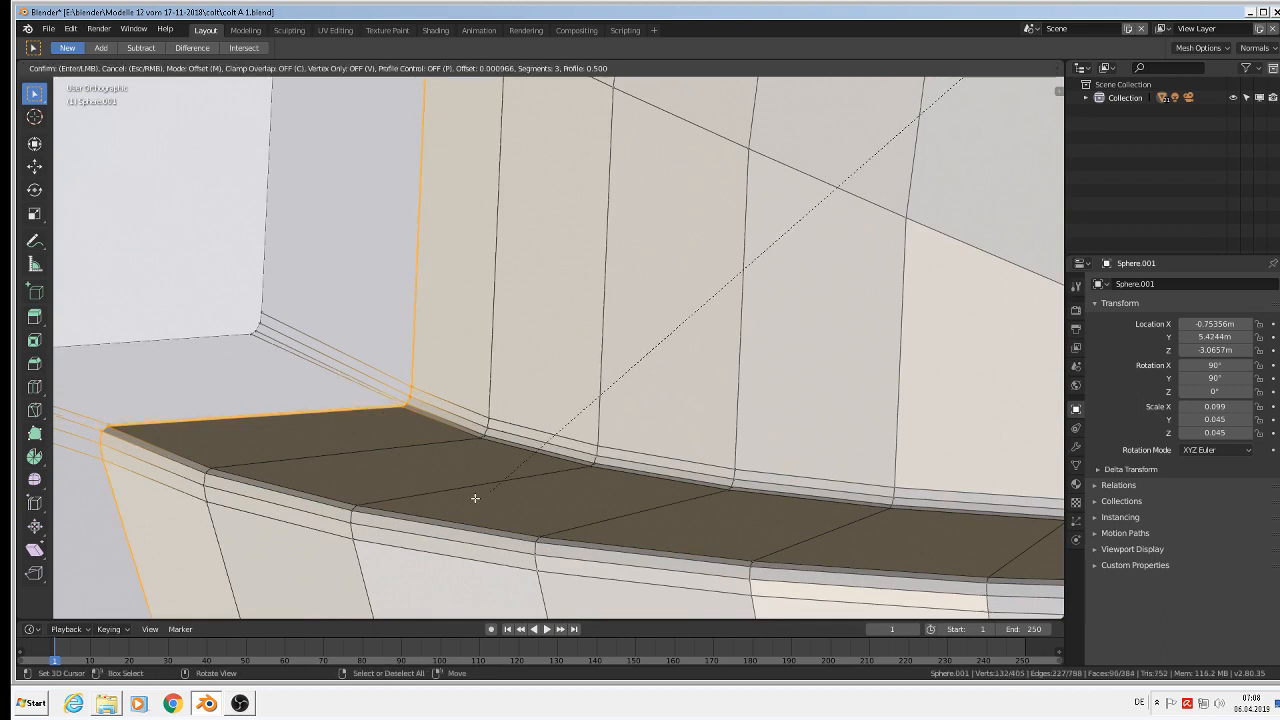
{"action": "left_click", "coordinate": [476, 444]}
{"action": "scroll", "coordinate": [415, 418], "scroll_direction": "up", "scroll_amount": 4}
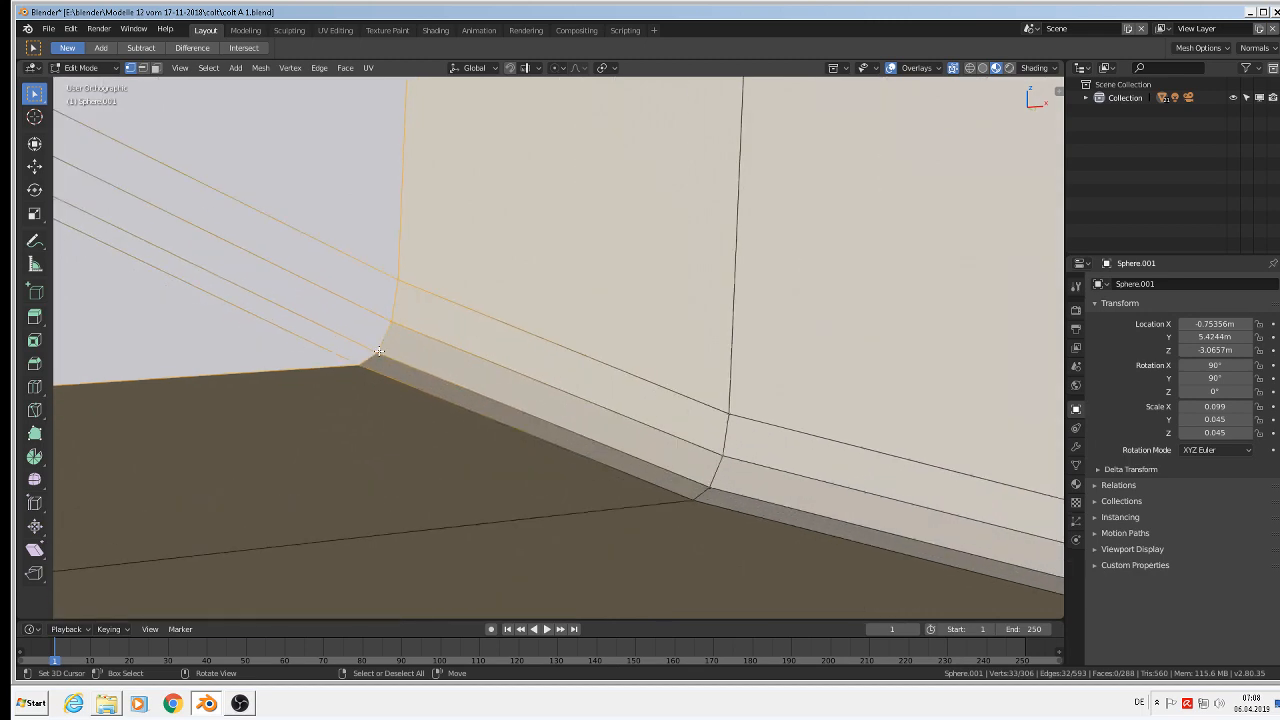
{"action": "left_click", "coordinate": [378, 352]}
{"action": "left_click", "coordinate": [485, 409]}
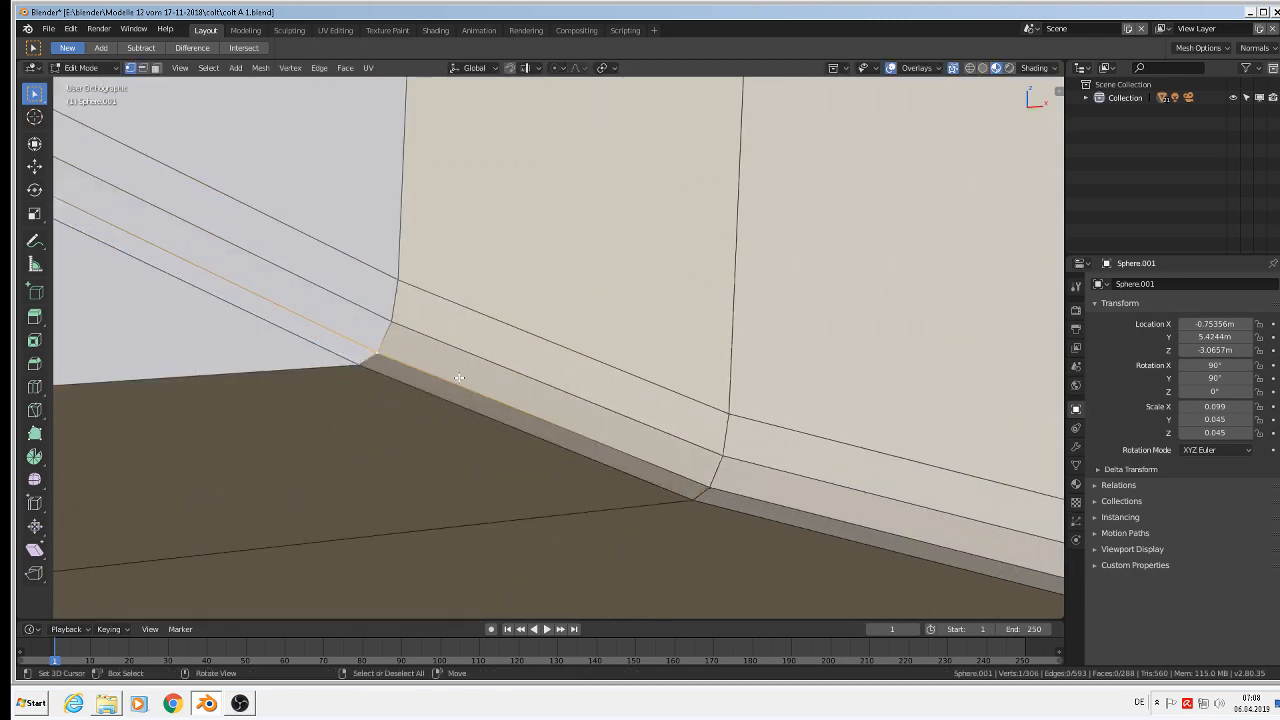
{"action": "scroll", "coordinate": [529, 449], "scroll_direction": "down", "scroll_amount": 8}
{"action": "middle_click_drag", "start_coordinate": [561, 456], "coordinate": [593, 440]}
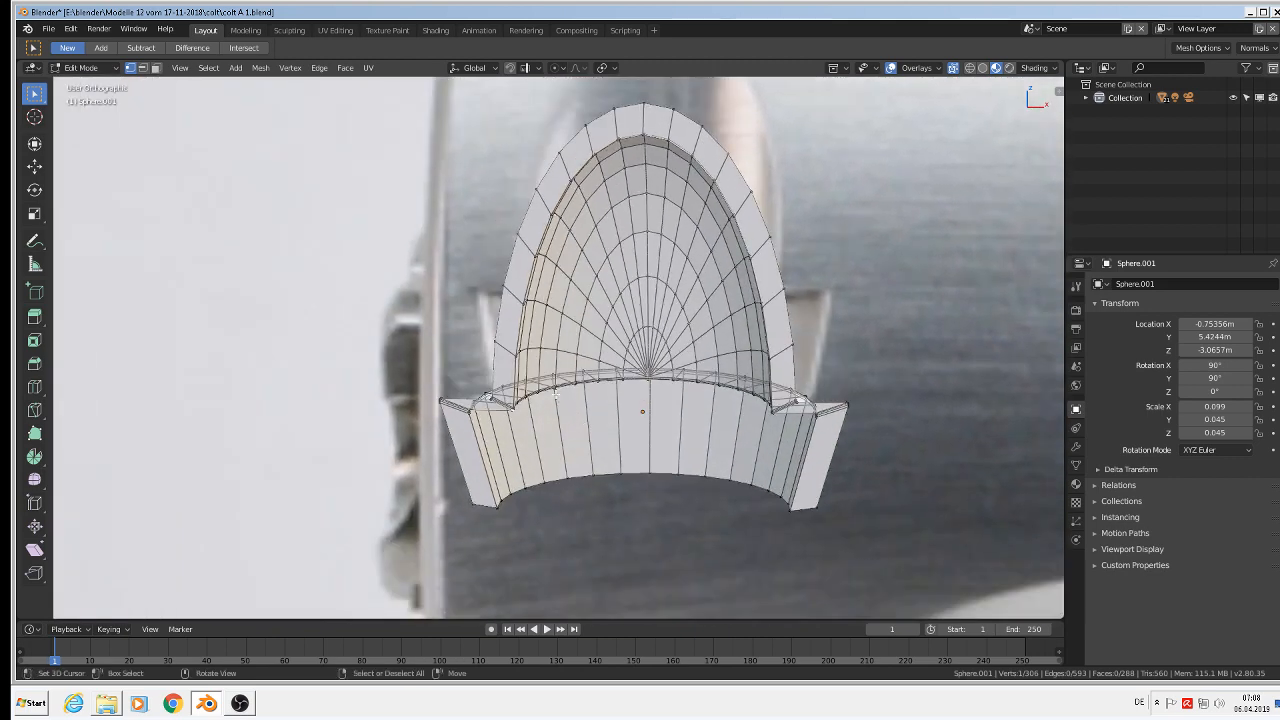
Leave mesh editing and apply the notch object's rotation and scale
{"action": "key", "text": "Tab"}
{"action": "left_click", "coordinate": [215, 68]}
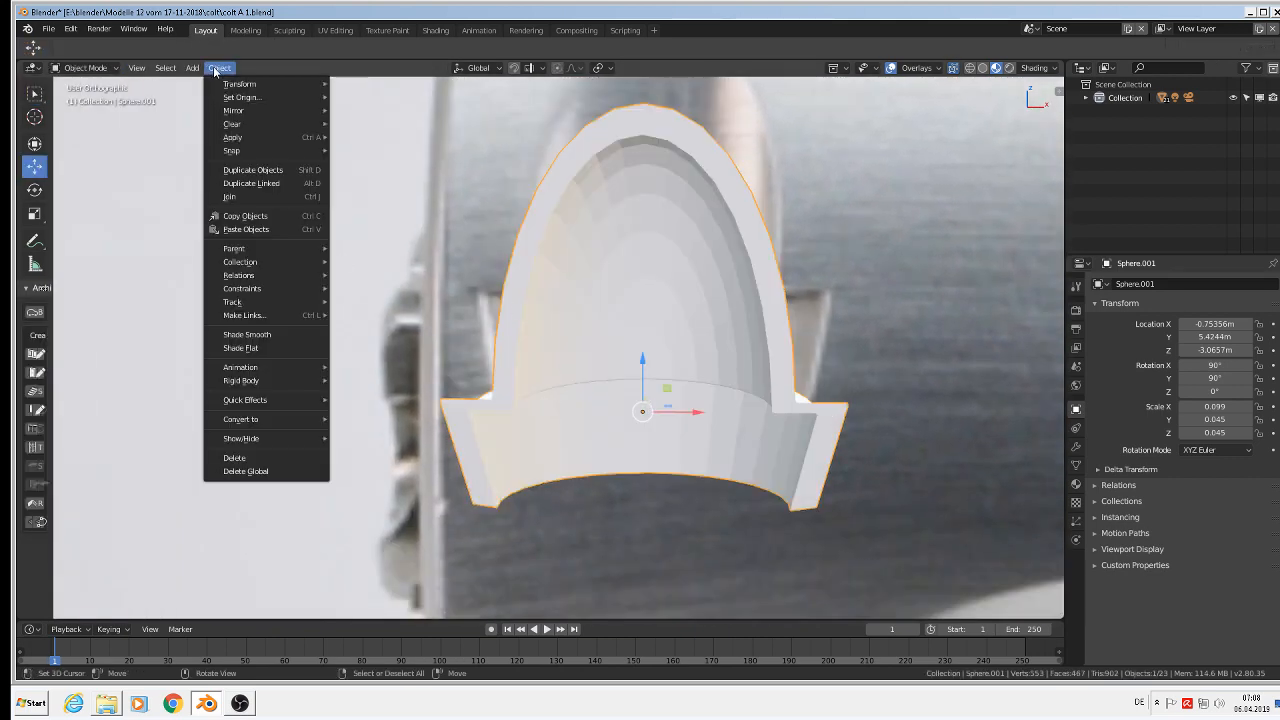
{"action": "mouse_move", "coordinate": [250, 138]}
{"action": "left_click", "coordinate": [398, 177]}
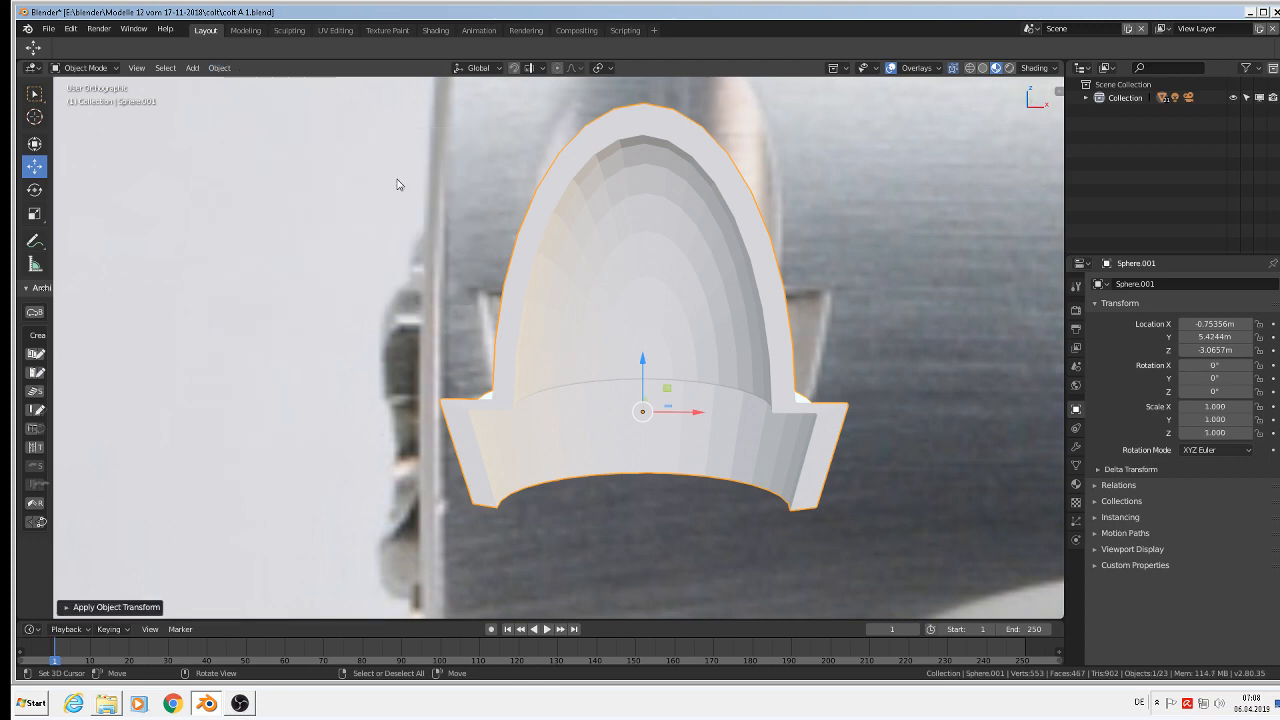
Open the long flute object for mesh editing and select its open outline edge loop
{"action": "scroll", "coordinate": [620, 447], "scroll_direction": "down", "scroll_amount": 1}
{"action": "scroll", "coordinate": [677, 465], "scroll_direction": "up", "scroll_amount": 1}
{"action": "scroll", "coordinate": [690, 460], "scroll_direction": "down", "scroll_amount": 5}
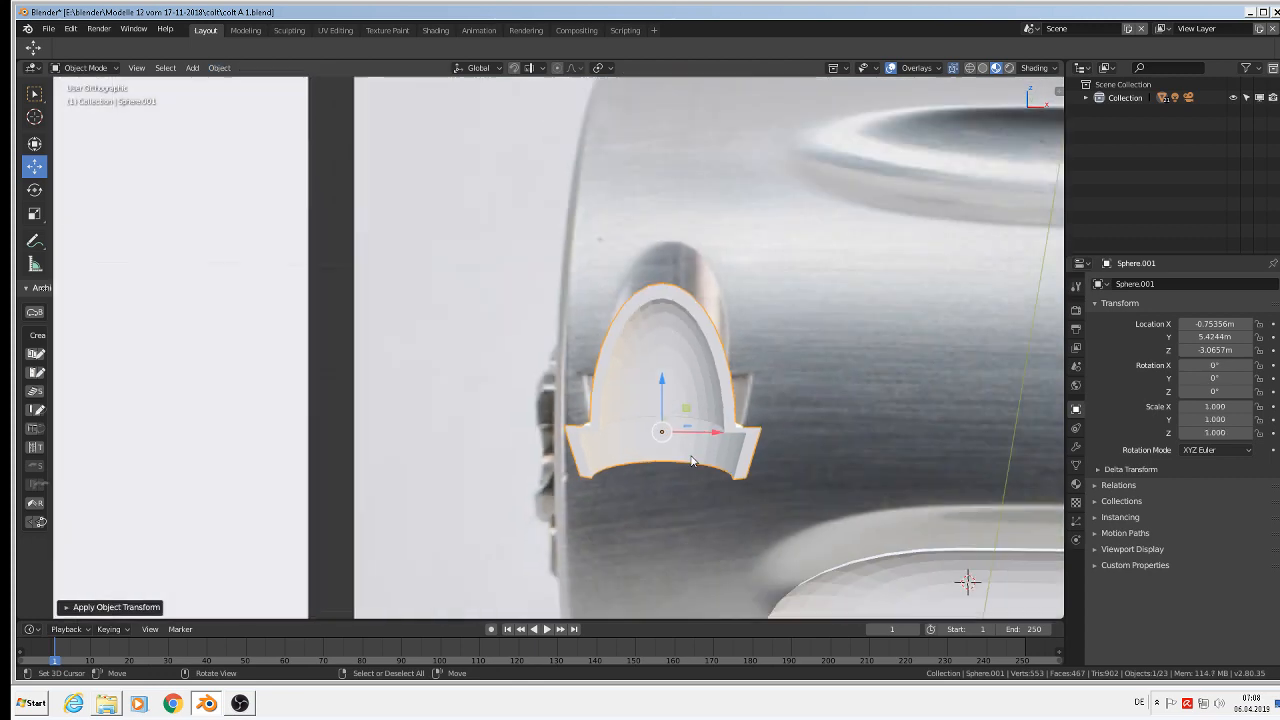
{"action": "scroll", "coordinate": [746, 474], "scroll_direction": "down", "scroll_amount": 3}
{"action": "middle_click_drag", "start_coordinate": [783, 447], "coordinate": [672, 358], "text": "shift"}
{"action": "scroll", "coordinate": [758, 437], "scroll_direction": "up", "scroll_amount": 3}
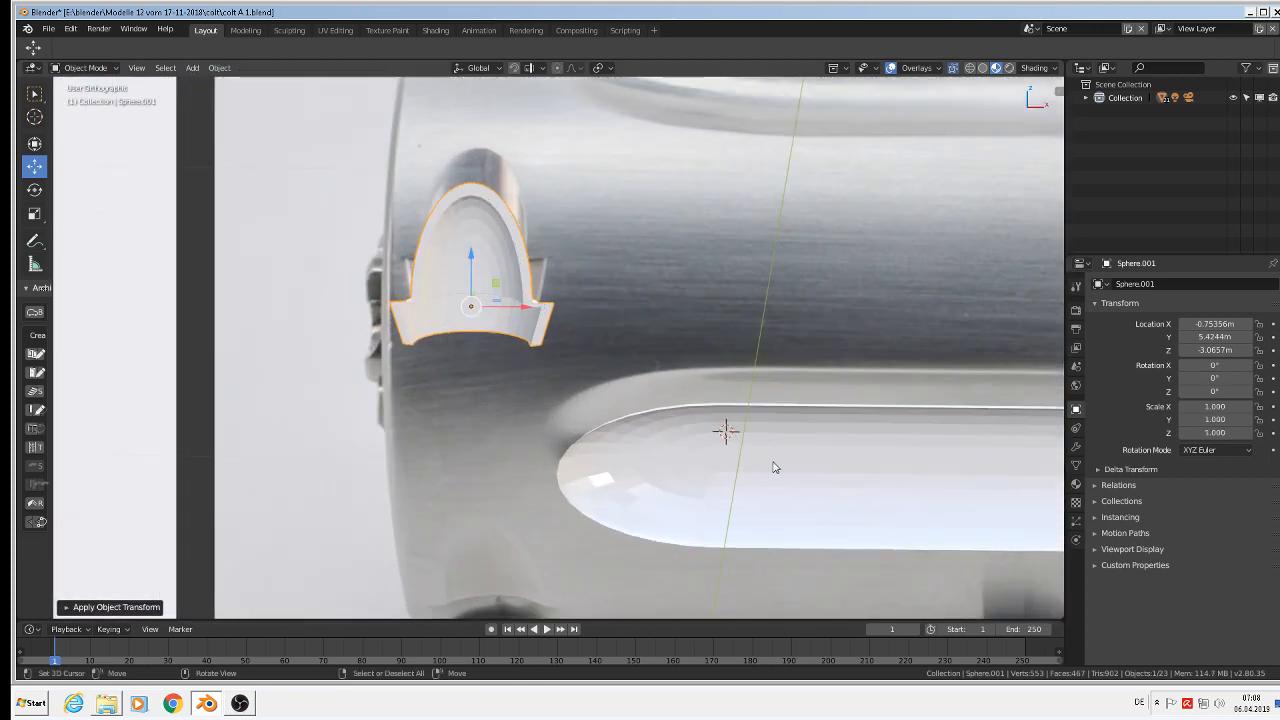
{"action": "right_click", "coordinate": [784, 476]}
{"action": "middle_click_drag", "start_coordinate": [787, 483], "coordinate": [506, 370], "text": "shift"}
{"action": "scroll", "coordinate": [538, 315], "scroll_direction": "up", "scroll_amount": 3}
{"action": "key", "text": "Tab"}
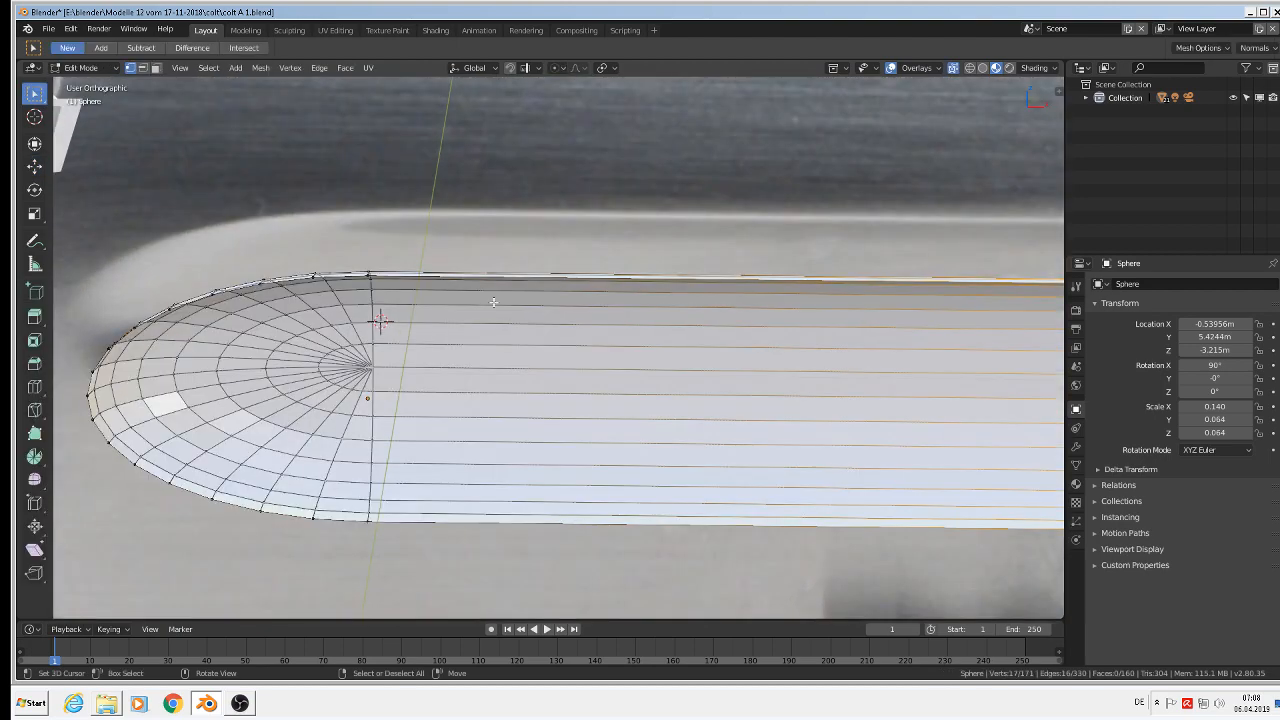
{"action": "middle_click_drag", "start_coordinate": [397, 315], "coordinate": [323, 274]}
{"action": "right_click", "coordinate": [320, 265], "text": "alt"}
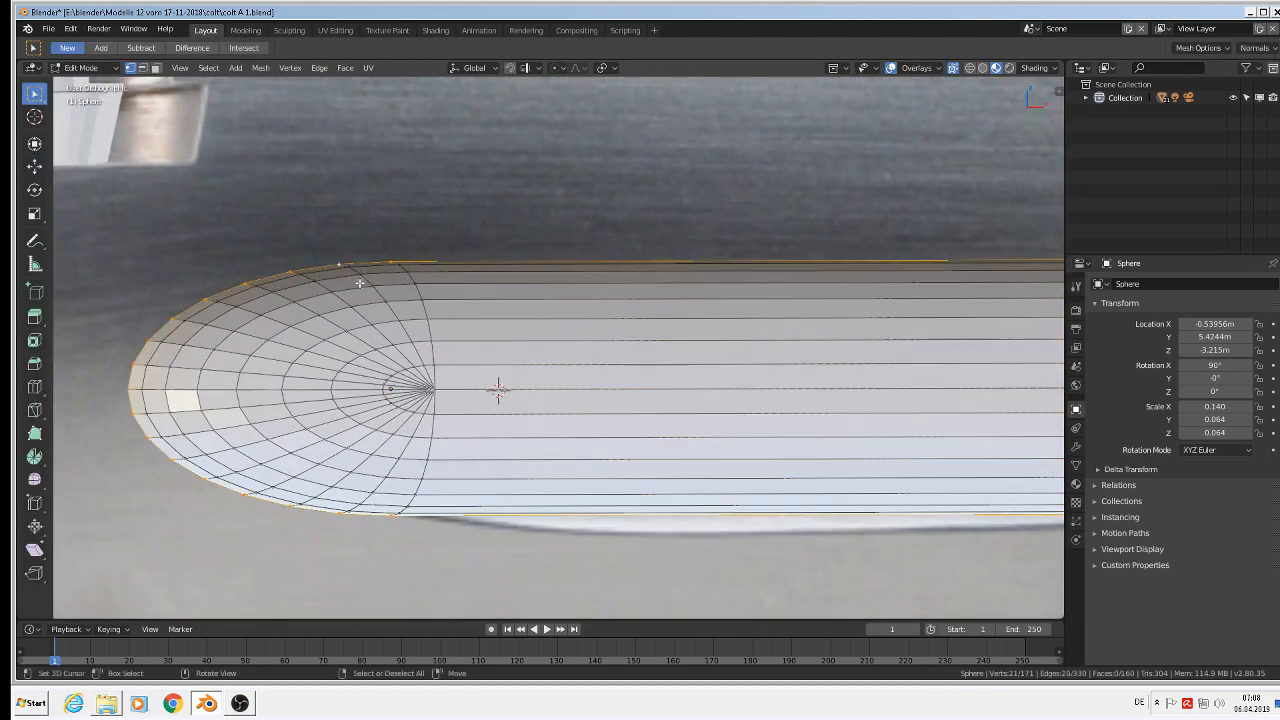
Extrude the flute's outline edge loop and scale it outward in front view to form a border
{"action": "scroll", "coordinate": [360, 281], "scroll_direction": "down", "scroll_amount": 4}
{"action": "middle_click_drag", "start_coordinate": [436, 331], "coordinate": [474, 344]}
{"action": "key", "text": "KP_1"}
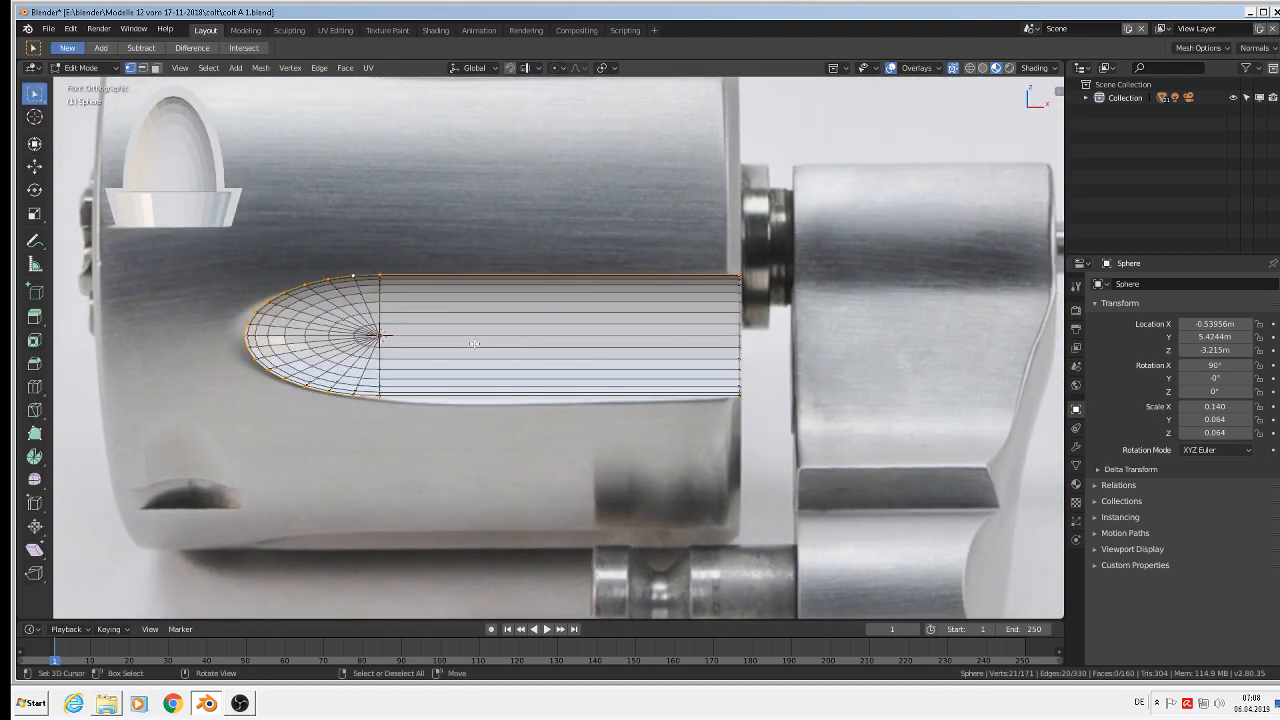
{"action": "key", "text": "s"}
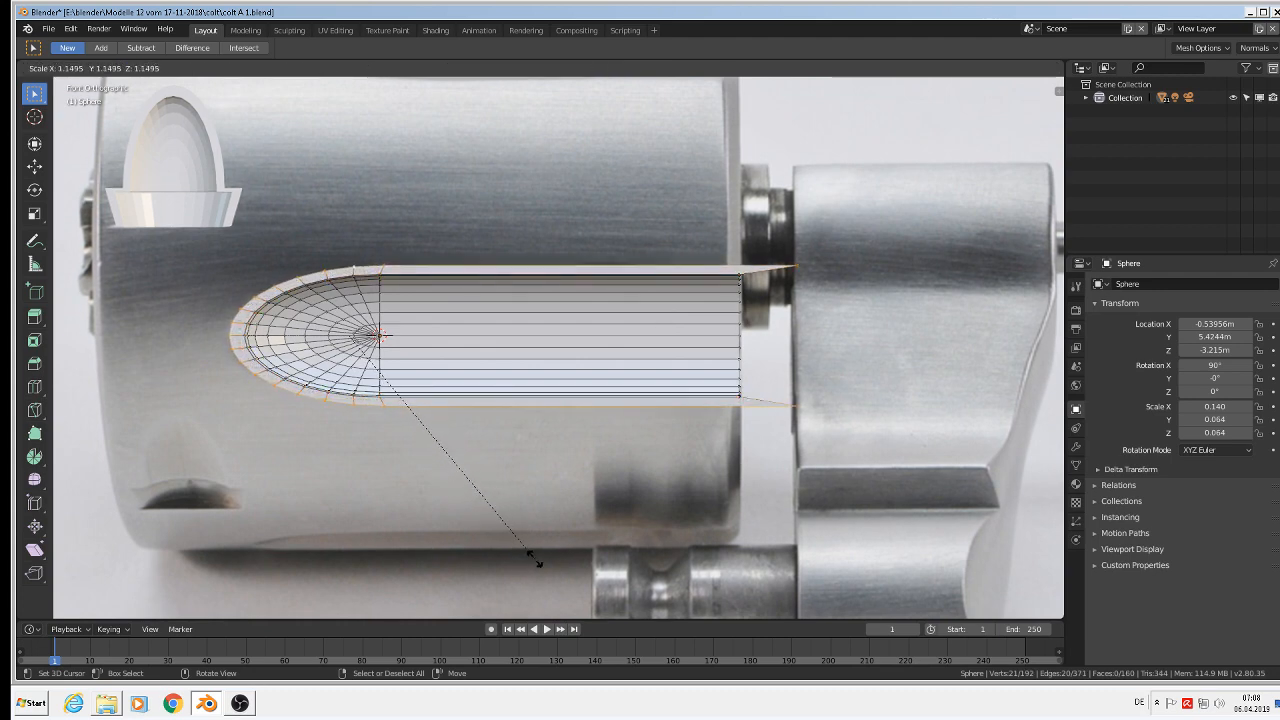
{"action": "left_click", "coordinate": [548, 566]}
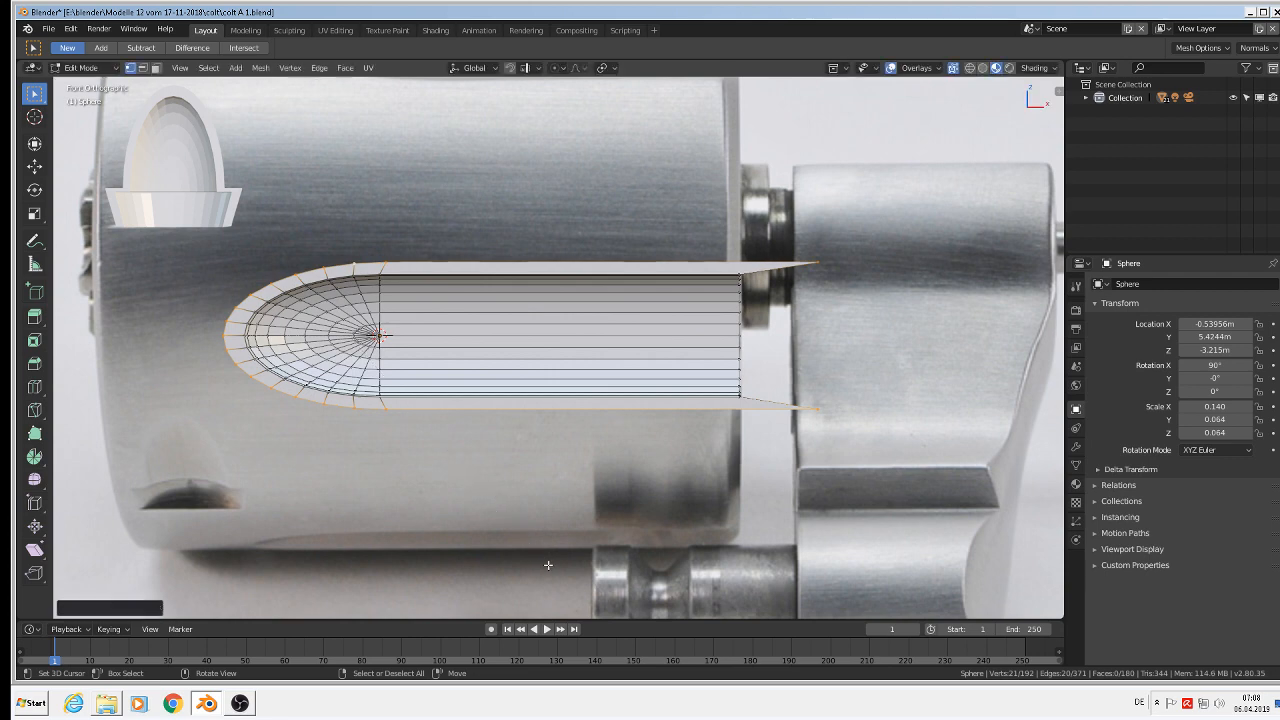
Move the border's two protruding end vertices back about 0.08 m along X to line up with the flute's open end
{"action": "left_click", "coordinate": [835, 283]}
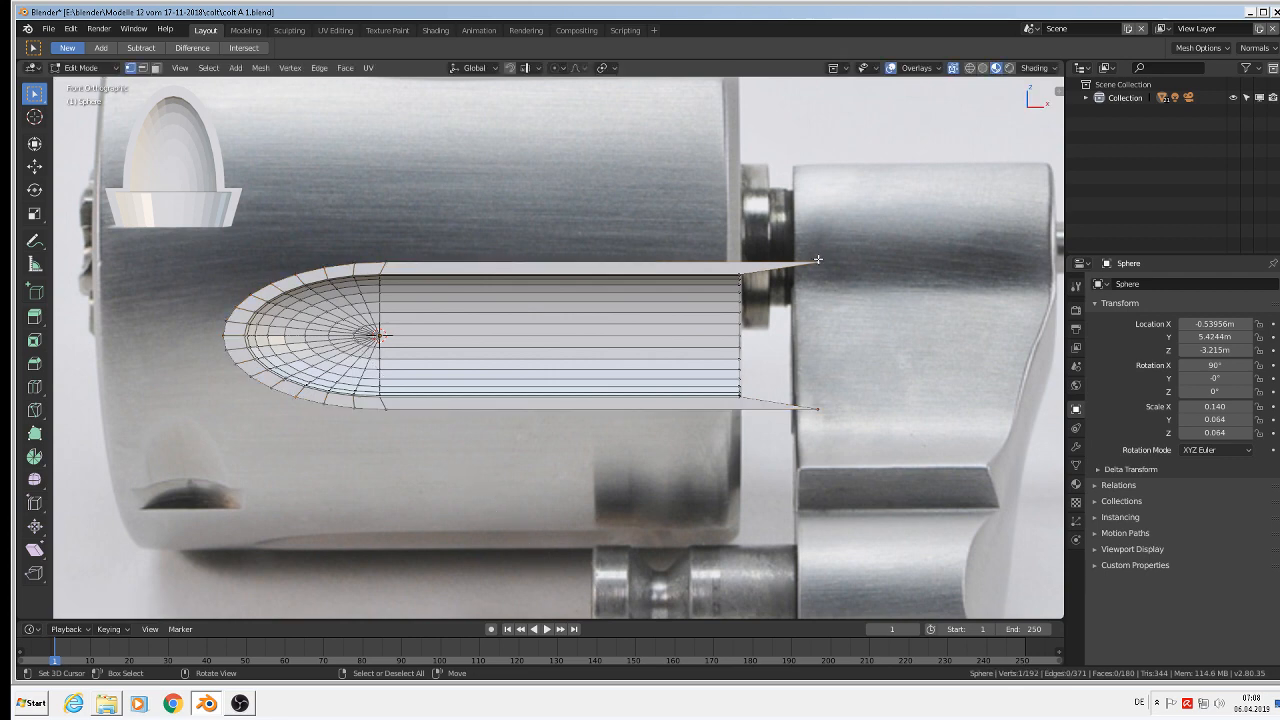
{"action": "left_click", "coordinate": [818, 408], "text": "shift"}
{"action": "key", "text": "g"}
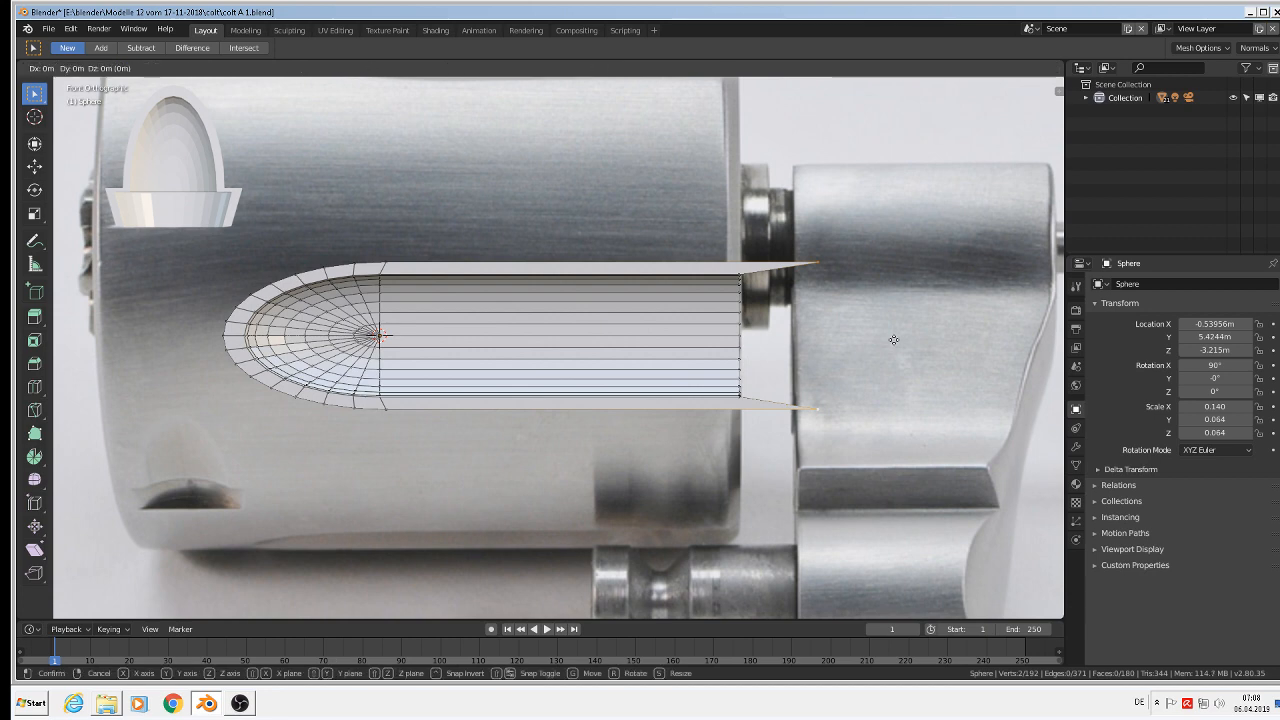
{"action": "key", "text": "x"}
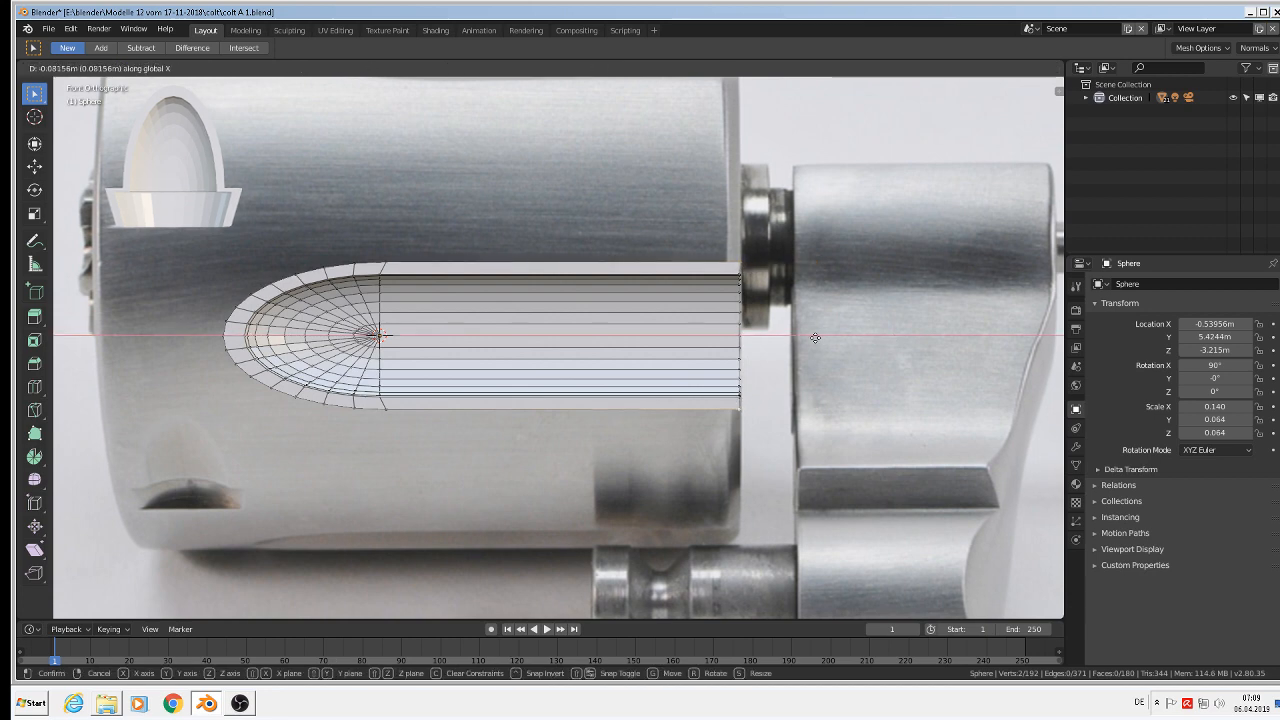
{"action": "left_click", "coordinate": [815, 338]}
Bevel the inner edge loop between the flute and its border with three segments and an offset of about 0.03
{"action": "scroll", "coordinate": [450, 300], "scroll_direction": "up", "scroll_amount": 2}
{"action": "middle_click_drag", "start_coordinate": [423, 294], "coordinate": [537, 421]}
{"action": "scroll", "coordinate": [537, 421], "scroll_direction": "up", "scroll_amount": 4}
{"action": "right_click", "coordinate": [517, 394], "text": "alt"}
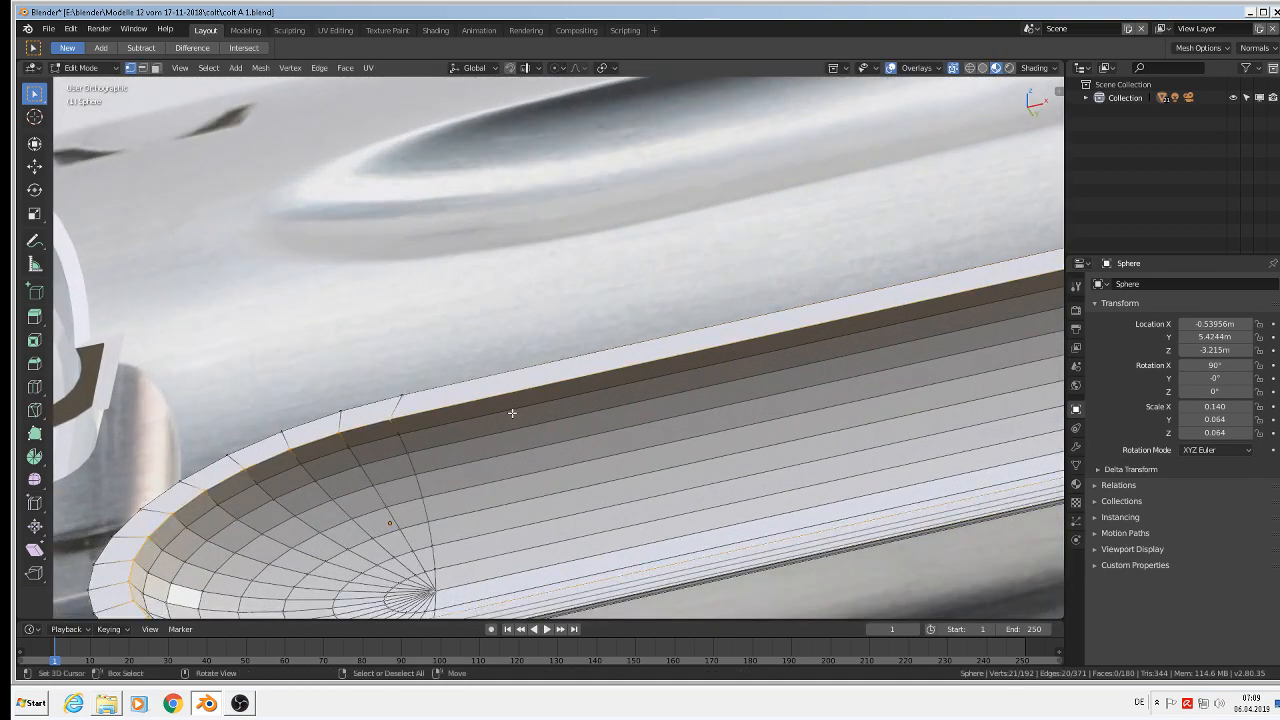
{"action": "middle_click_drag", "start_coordinate": [360, 458], "coordinate": [457, 345], "text": "shift"}
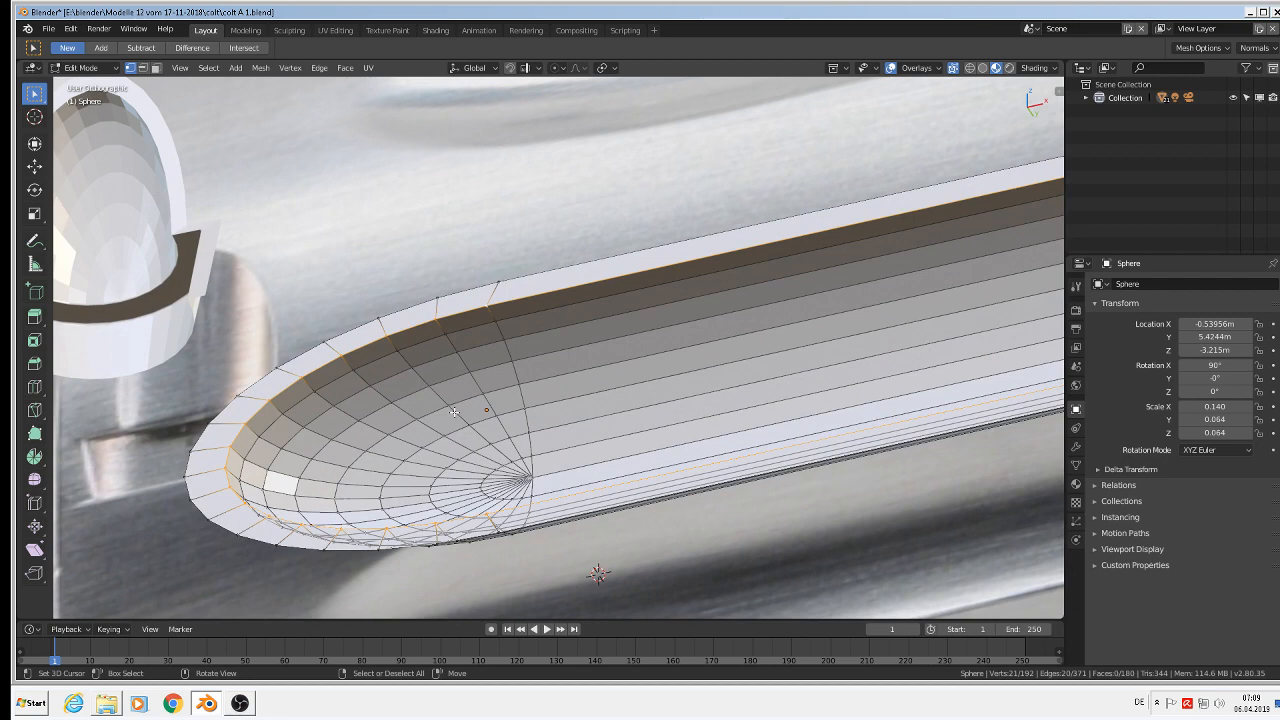
{"action": "key", "text": "ctrl+b"}
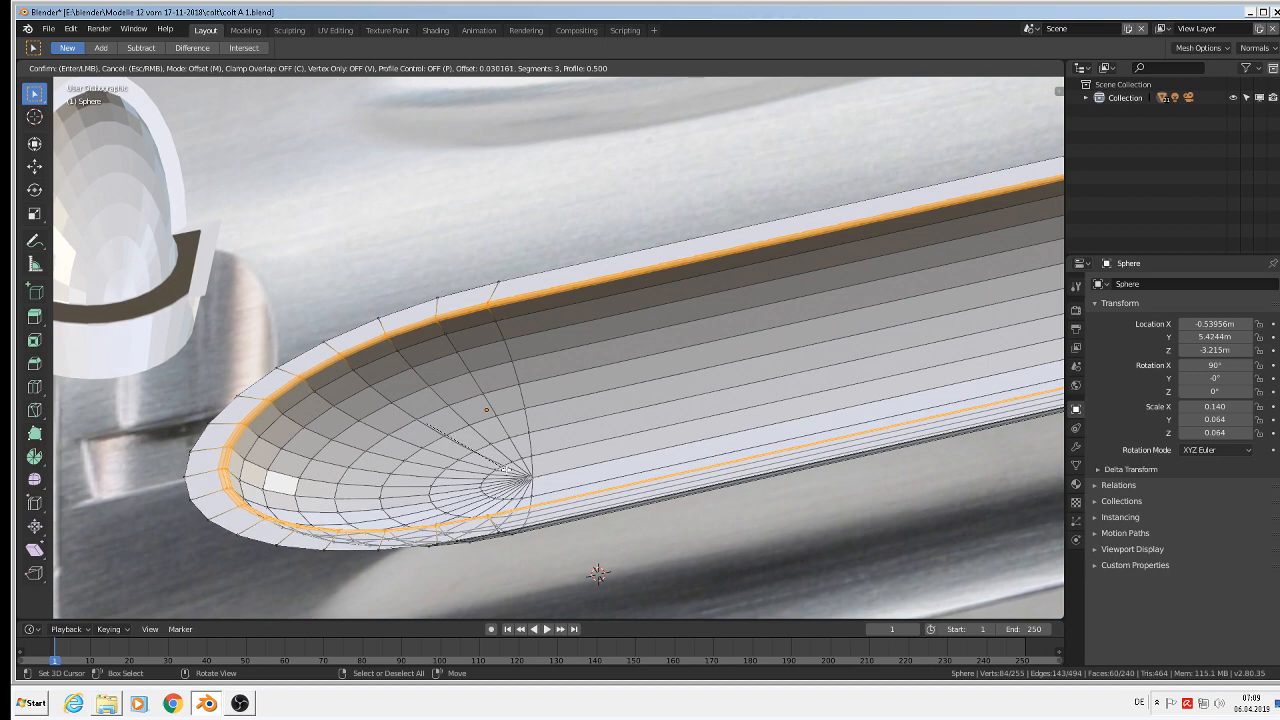
{"action": "left_click", "coordinate": [503, 476]}
Flatten the outer border vertices around the flute's rounded end by scaling them to 0 along X, and move them outward beyond the end
{"action": "middle_click_drag", "start_coordinate": [503, 476], "coordinate": [510, 530]}
{"action": "scroll", "coordinate": [510, 530], "scroll_direction": "down", "scroll_amount": 2}
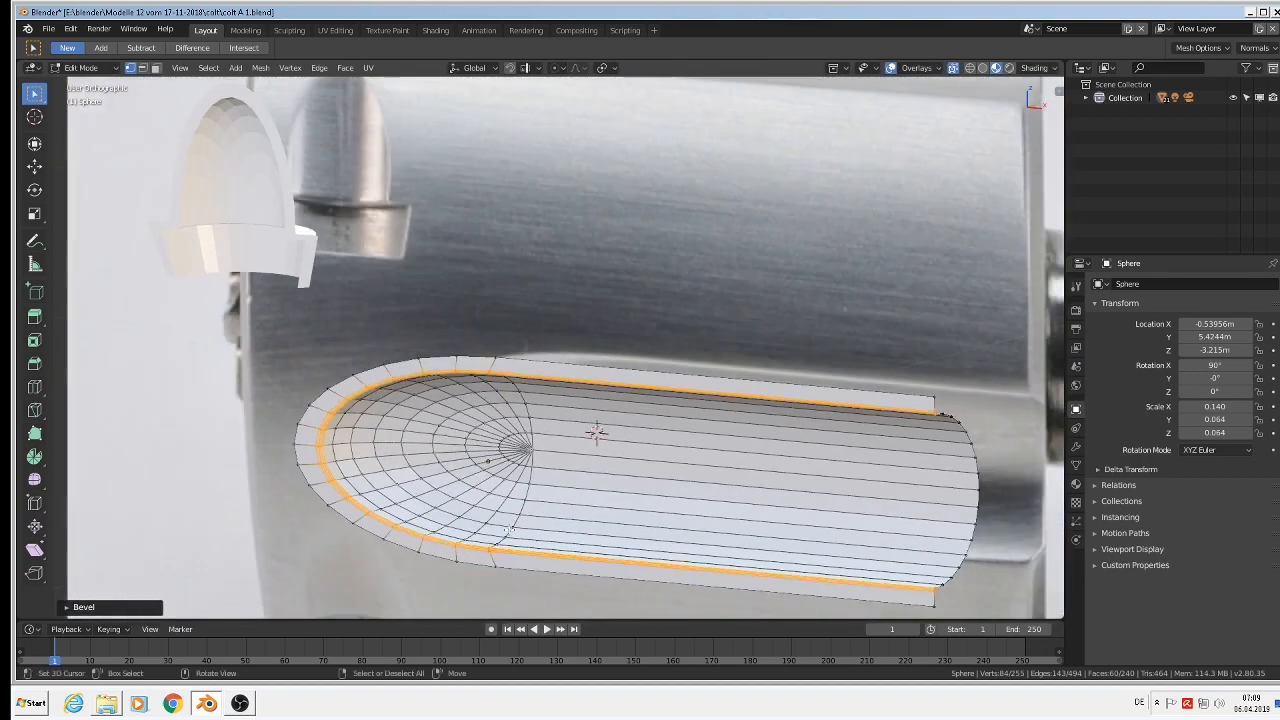
{"action": "middle_click_drag", "start_coordinate": [600, 515], "coordinate": [593, 403]}
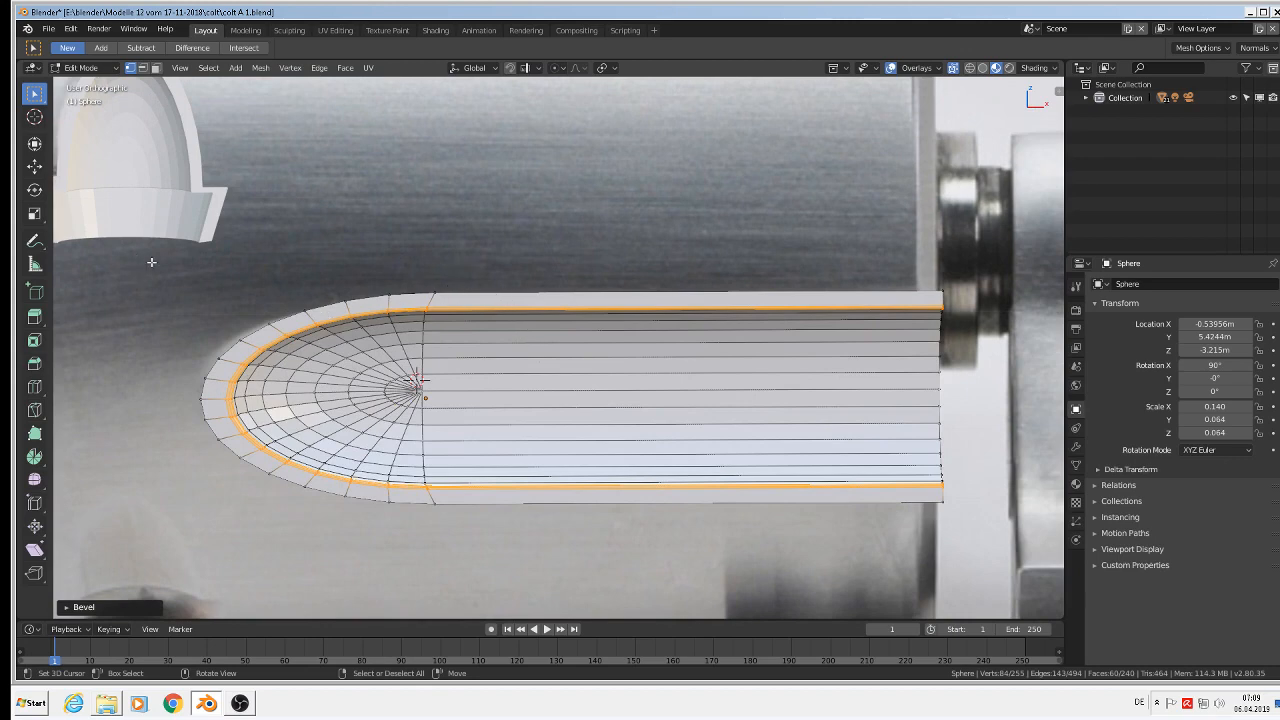
{"action": "left_click", "coordinate": [270, 323]}
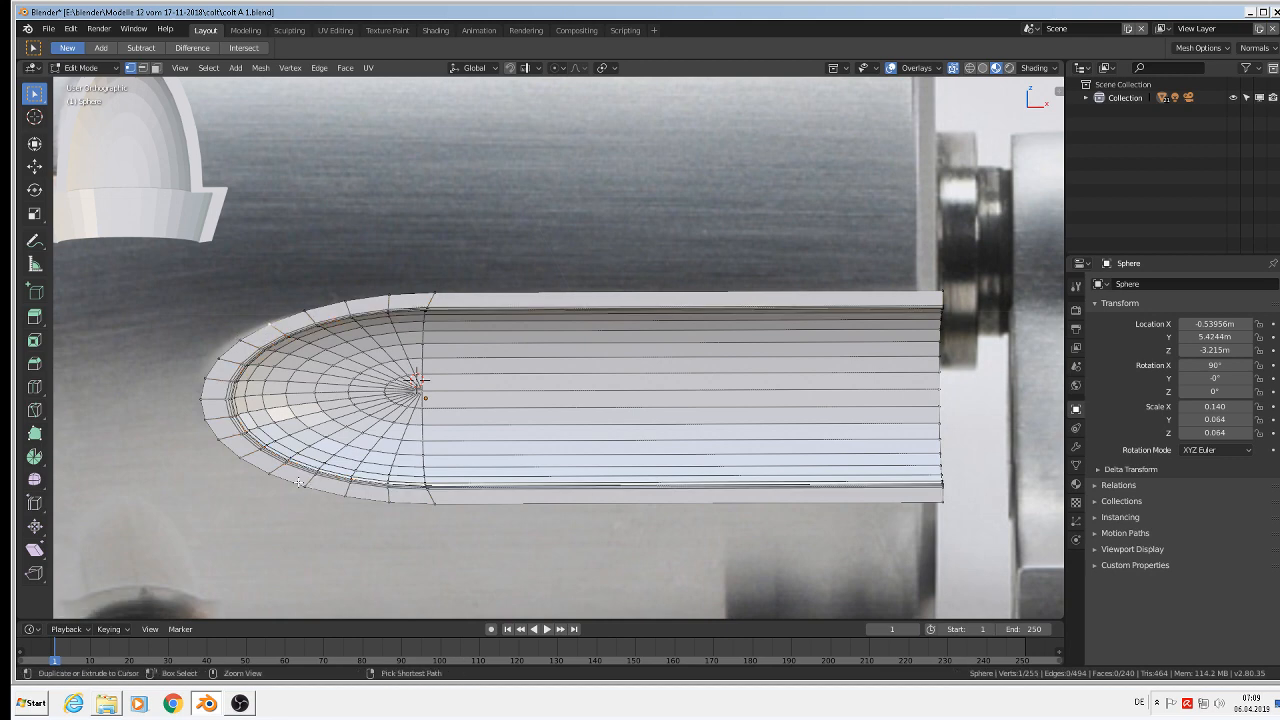
{"action": "left_click", "coordinate": [273, 476], "text": "ctrl"}
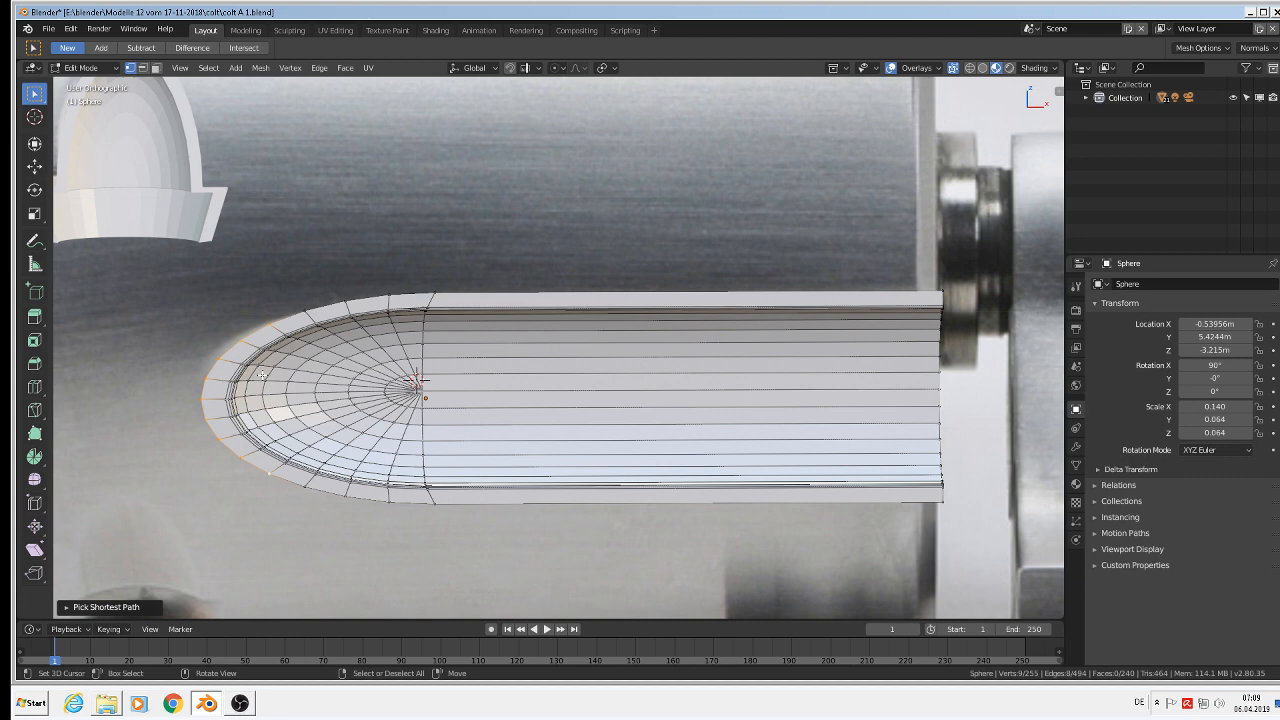
{"action": "left_click", "coordinate": [34, 166]}
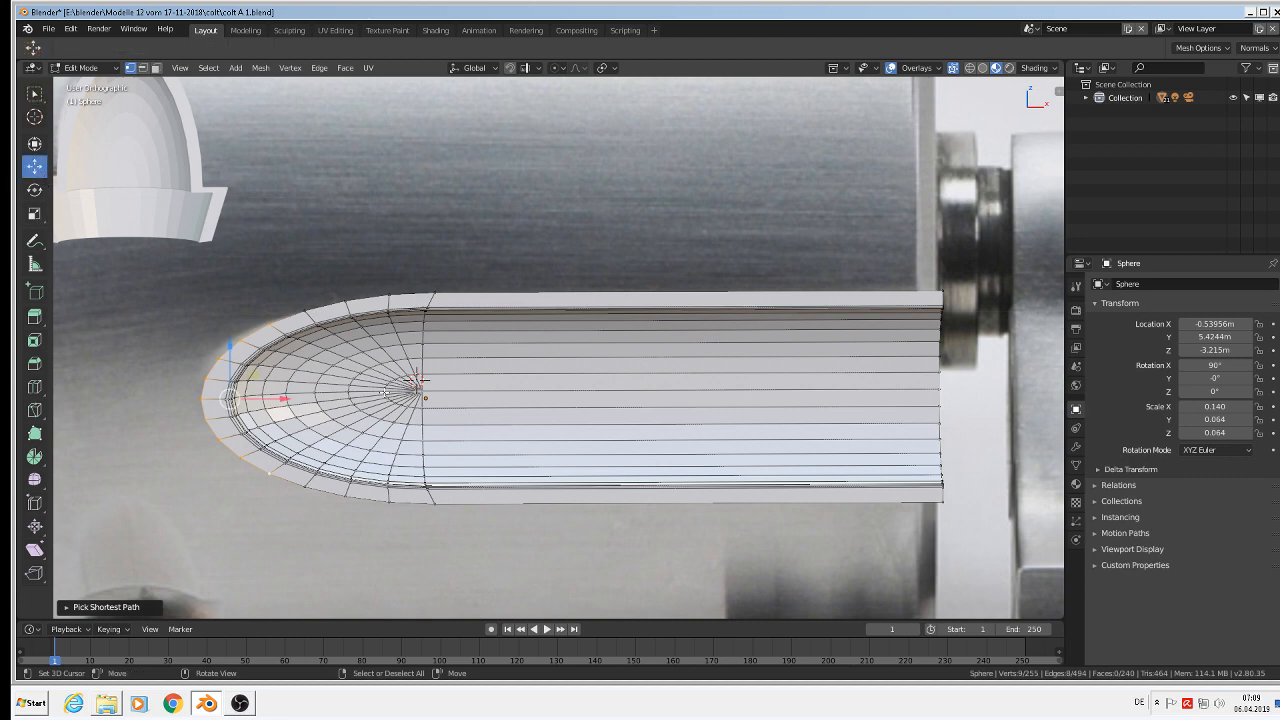
{"action": "key", "text": "s"}
{"action": "key", "text": "x"}
{"action": "key", "text": "0"}
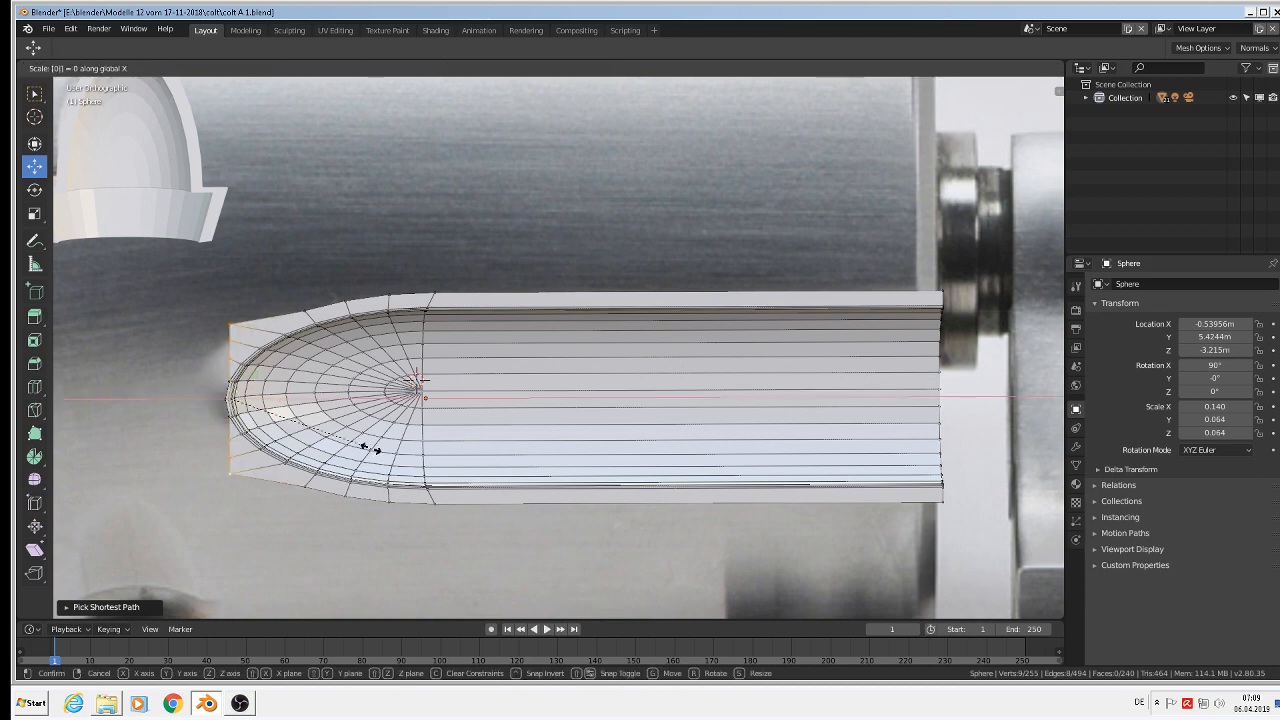
{"action": "key", "text": "Return"}
{"action": "left_click_drag", "start_coordinate": [284, 399], "coordinate": [246, 400]}
Straighten the flute border's upper edge from its corner to the open end by scaling its vertices to 0 along Z
{"action": "left_click", "coordinate": [192, 323]}
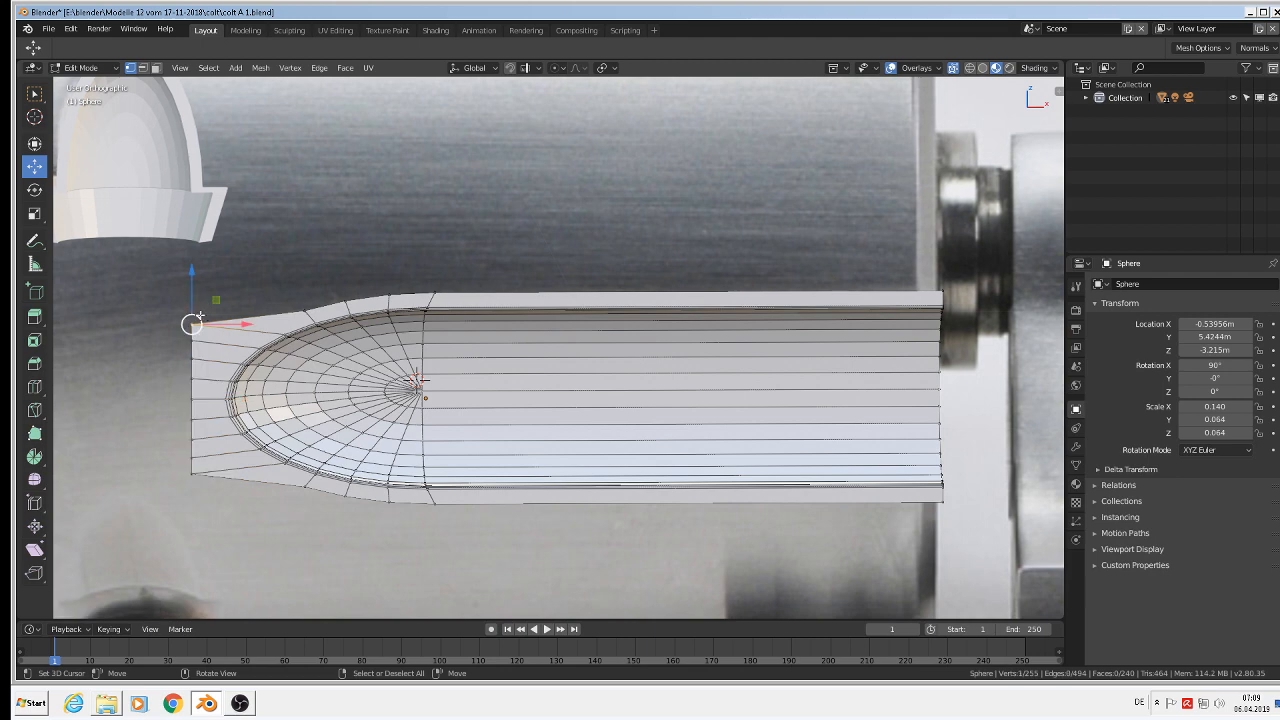
{"action": "left_click", "coordinate": [946, 289], "text": "ctrl"}
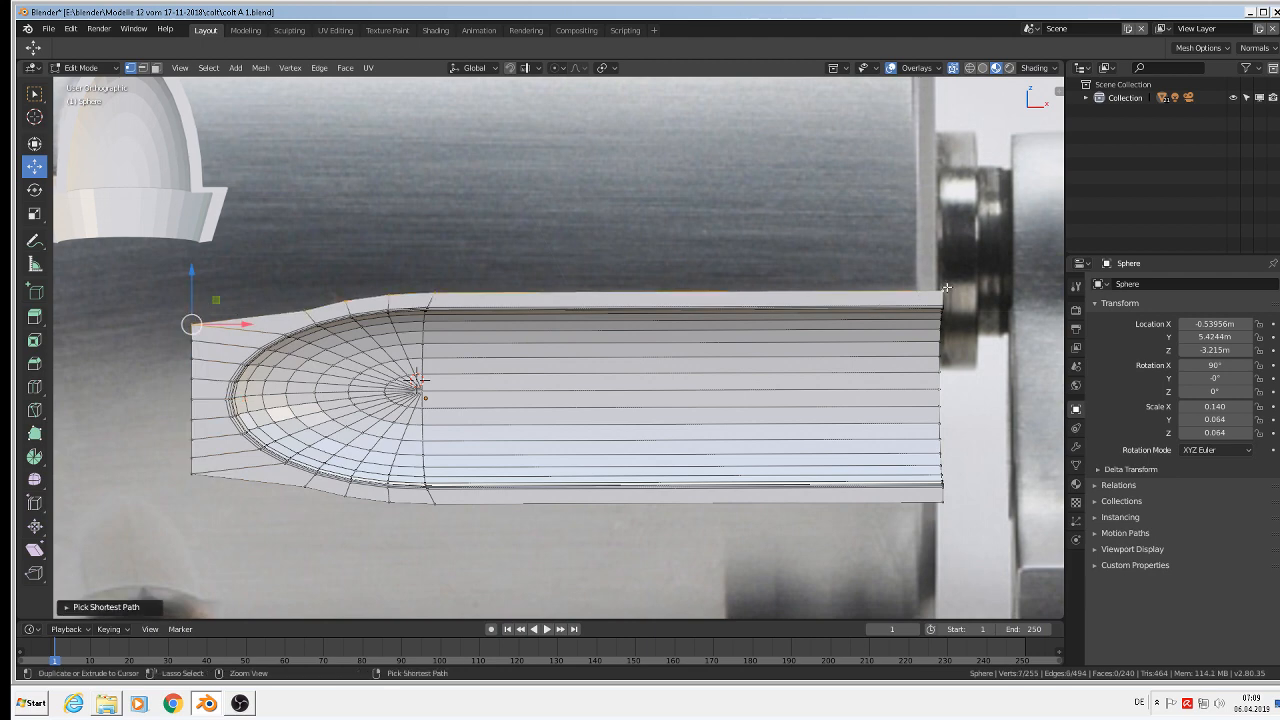
{"action": "key", "text": "s"}
{"action": "key", "text": "z"}
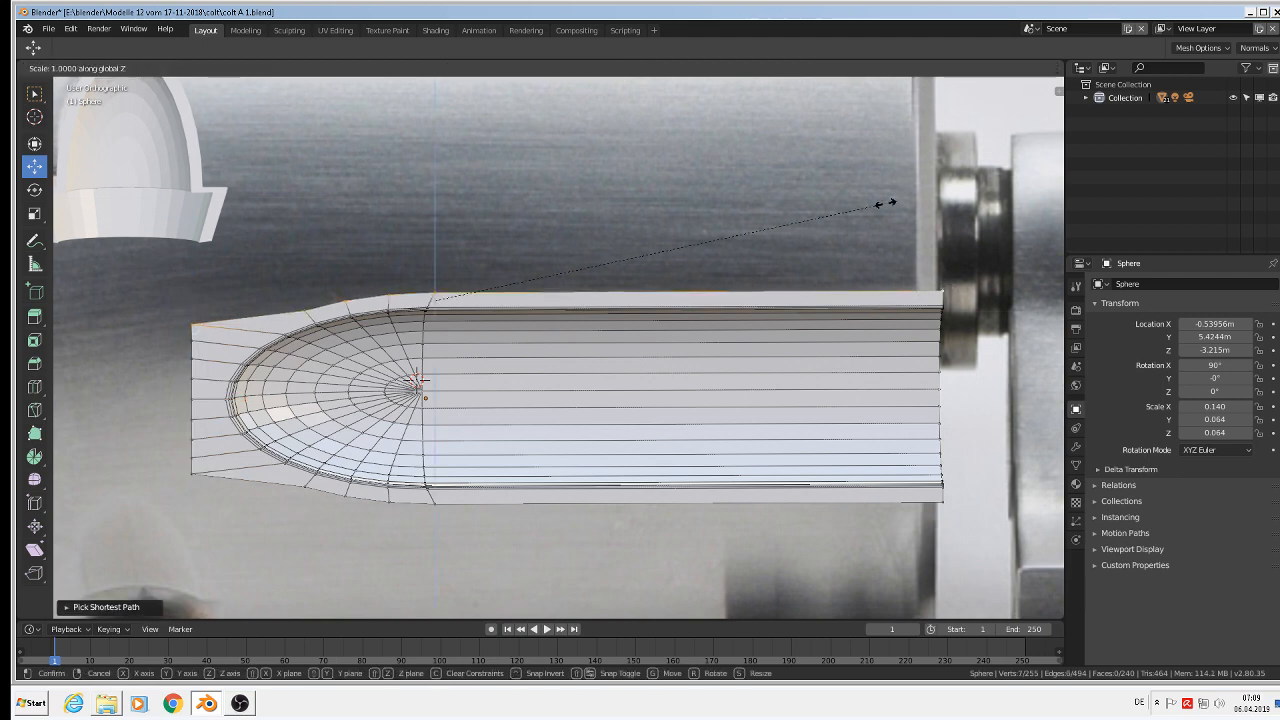
{"action": "key", "text": "0"}
{"action": "key", "text": "Return"}
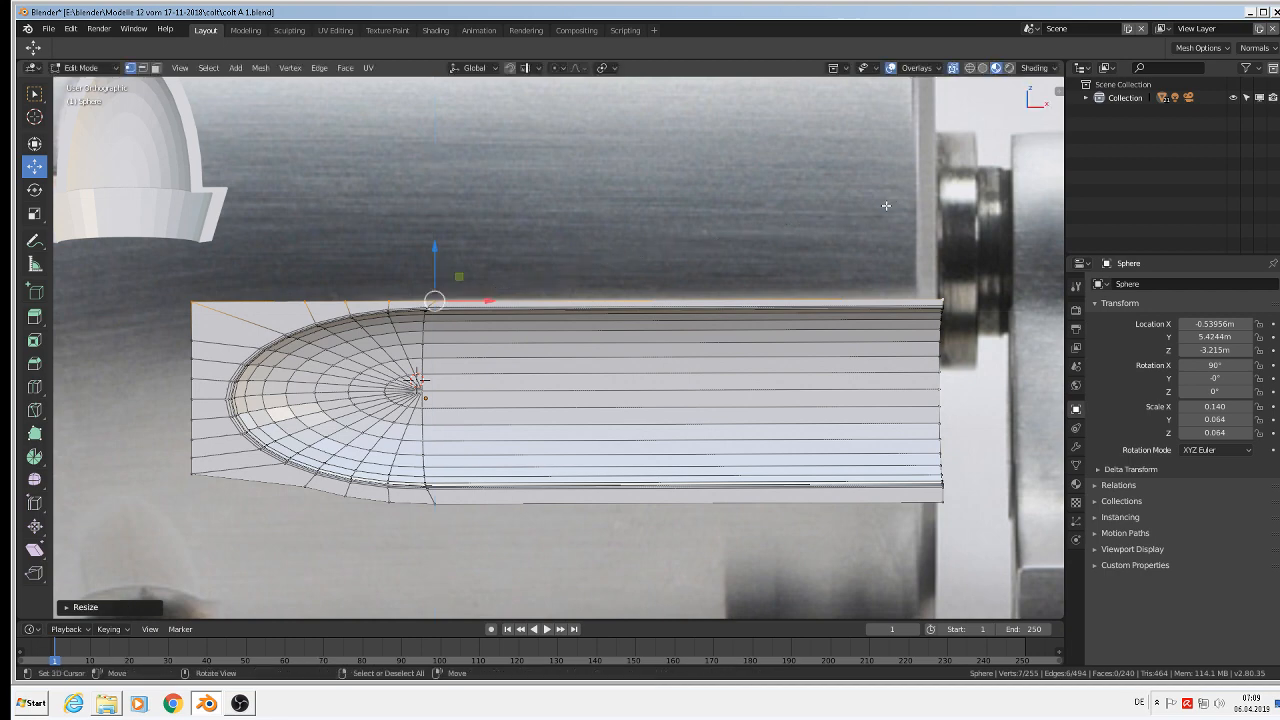
Straighten the flute border's lower edge from its corner to the open end by scaling its vertices to 0 along Z
{"action": "left_click", "coordinate": [204, 471]}
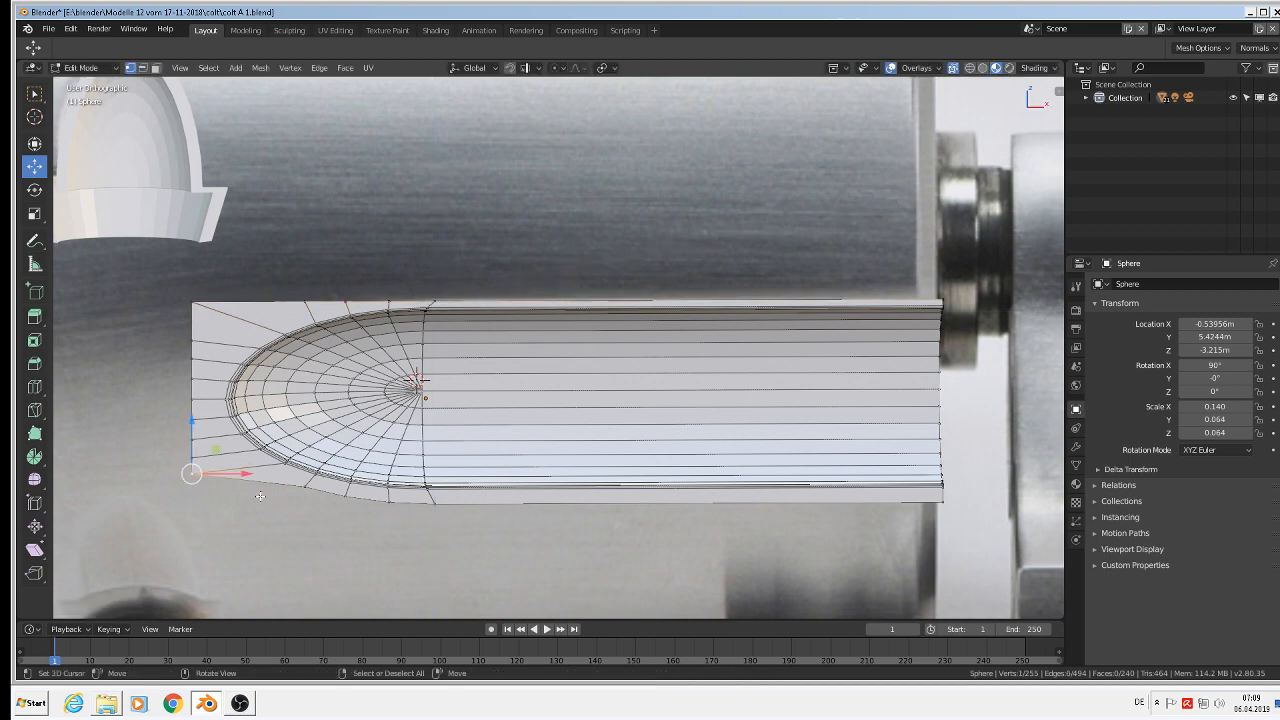
{"action": "left_click", "coordinate": [941, 500], "text": "ctrl"}
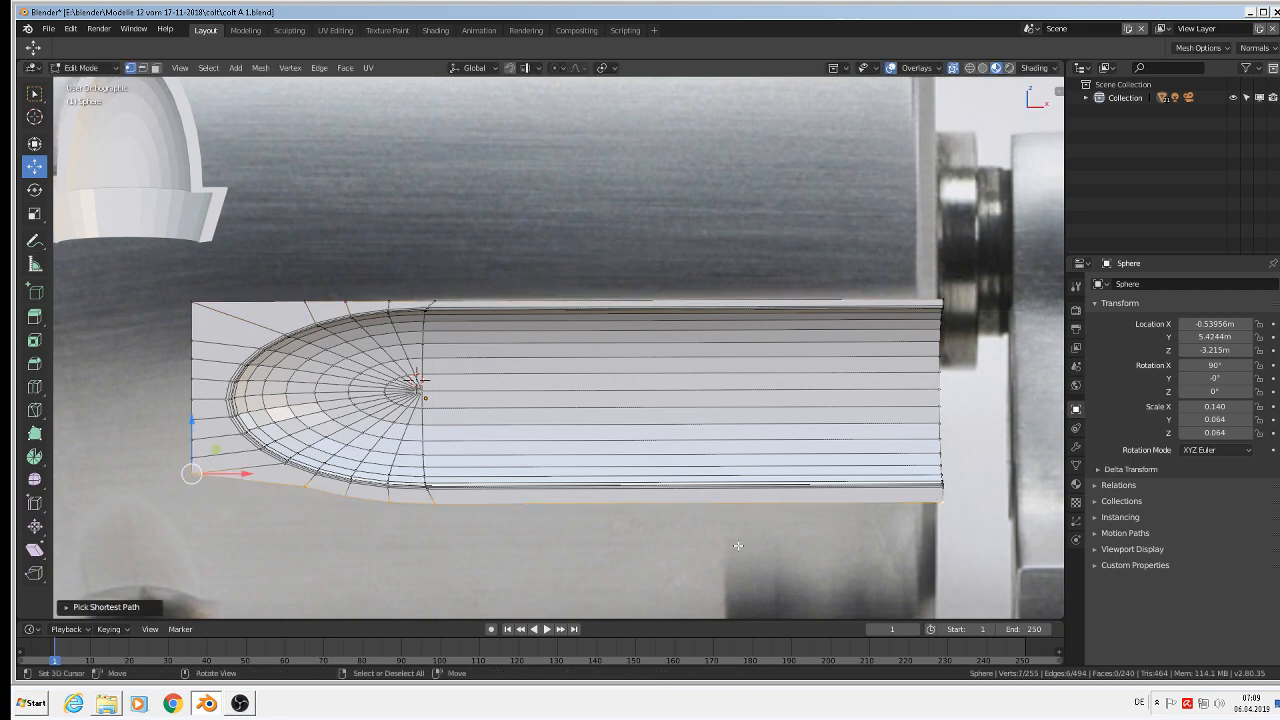
{"action": "key", "text": "s"}
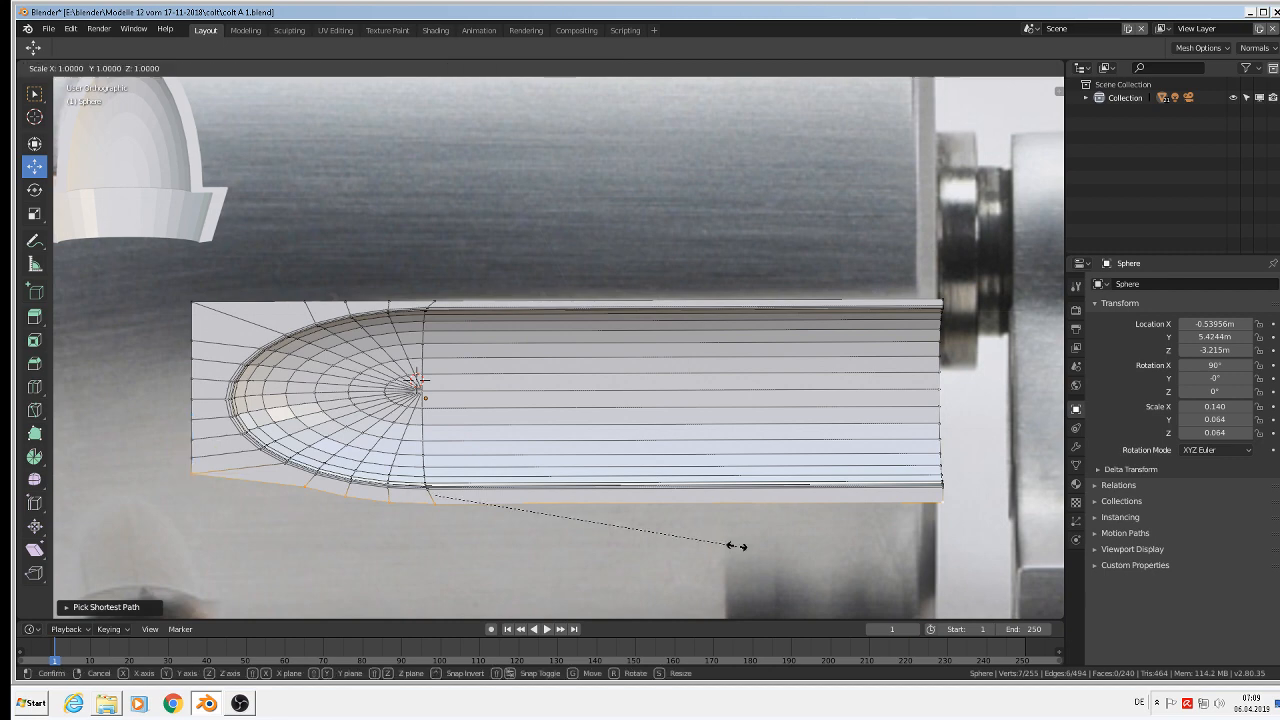
{"action": "type", "text": "z"}
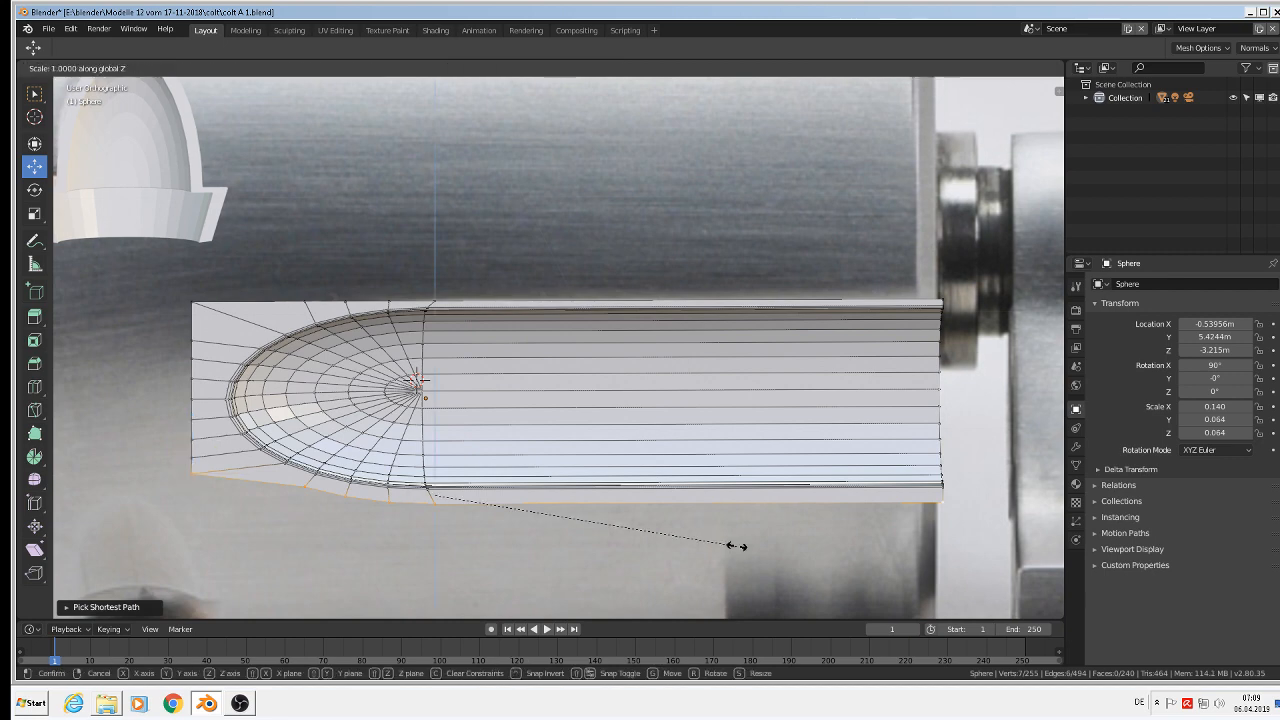
{"action": "type", "text": "0"}
{"action": "key", "text": "Return"}
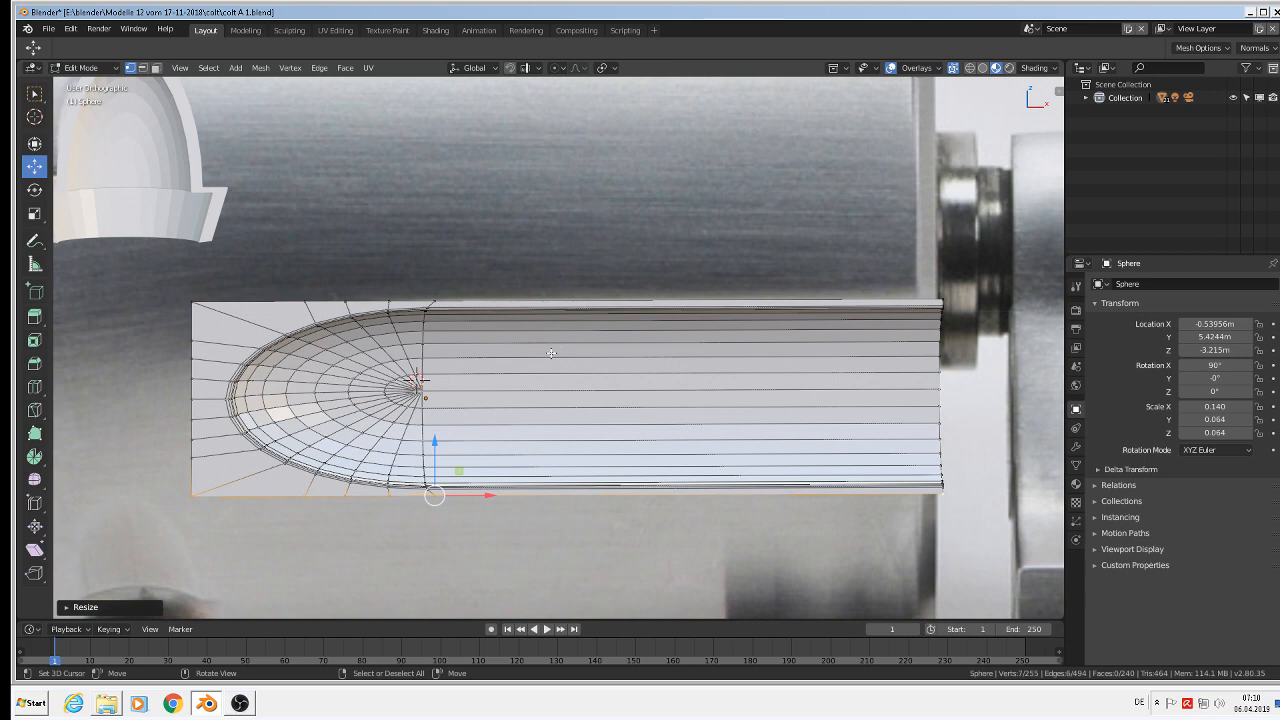
Return to Object Mode and apply smooth shading to the flute
{"action": "key", "text": "Tab"}
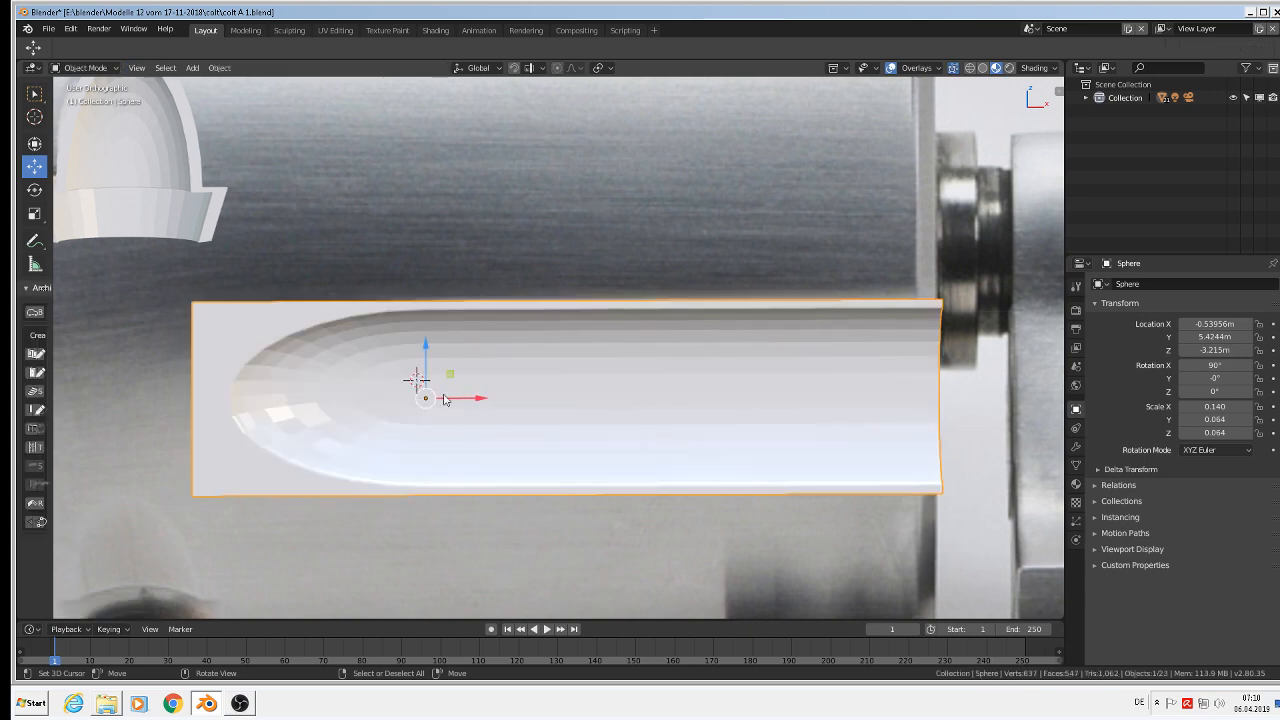
{"action": "middle_click_drag", "start_coordinate": [337, 406], "coordinate": [255, 148]}
{"action": "left_click", "coordinate": [219, 67]}
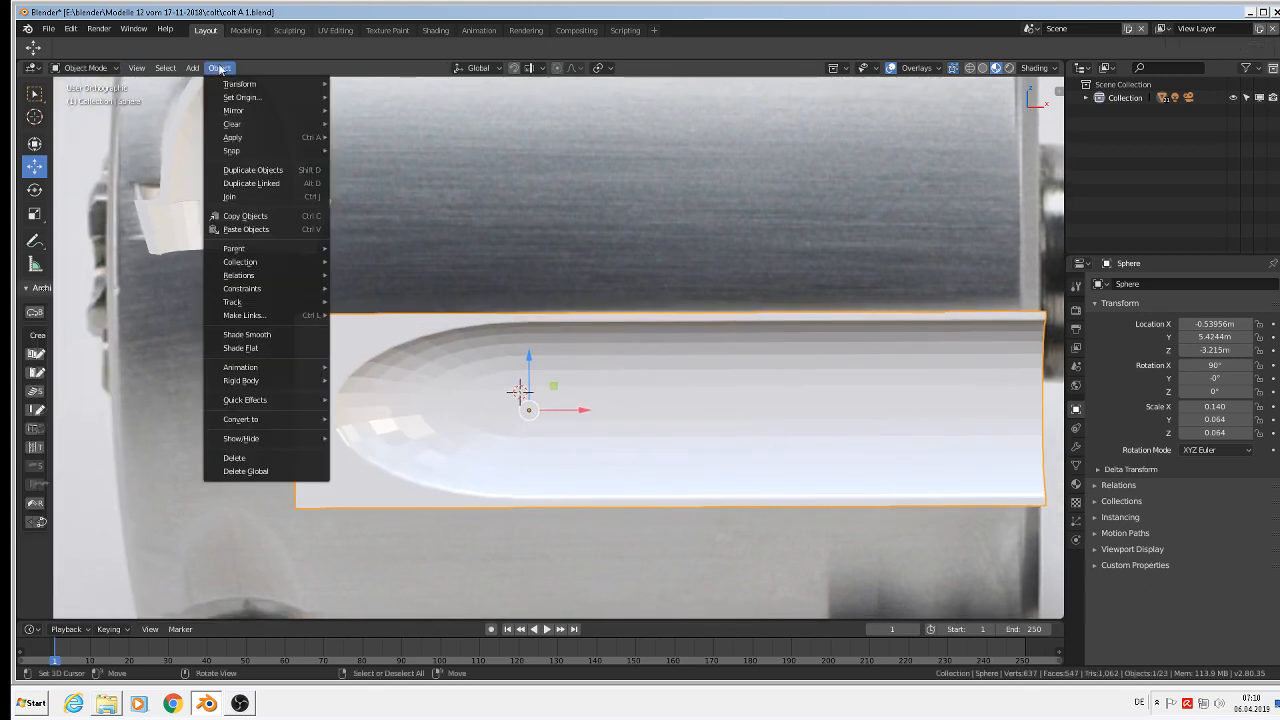
{"action": "left_click", "coordinate": [270, 335]}
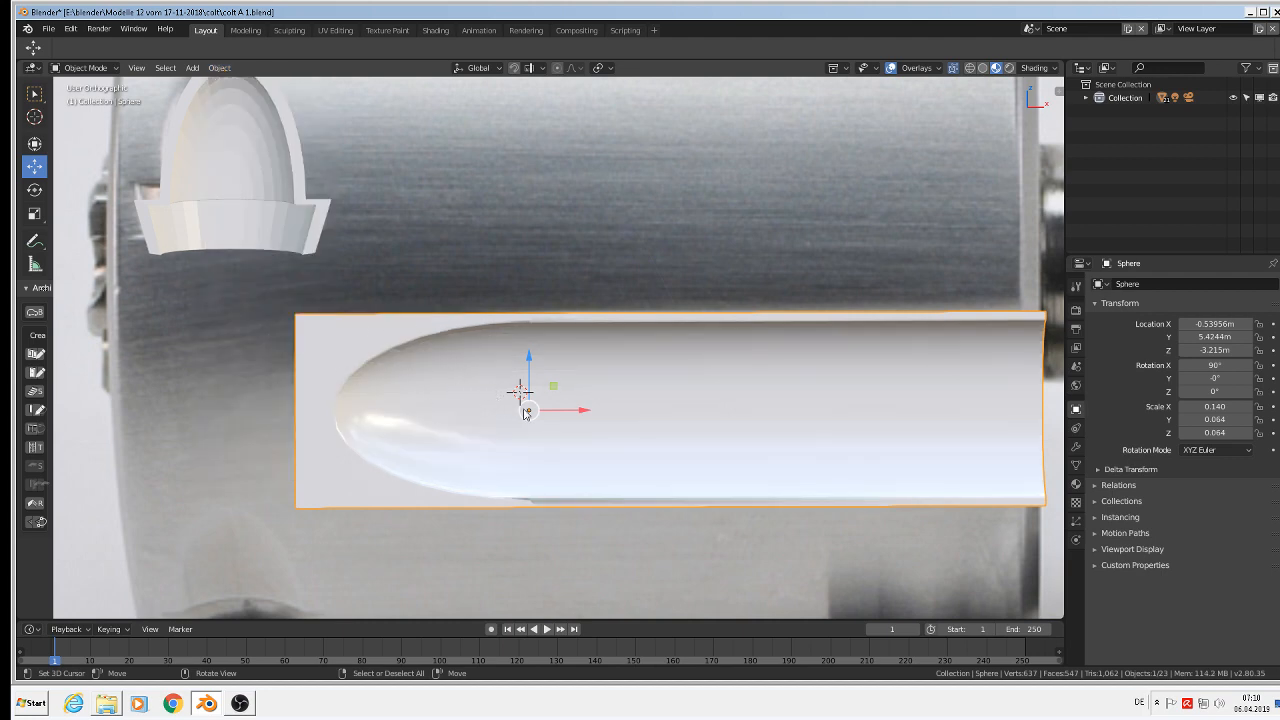
Remove double vertices across the whole flute mesh and delete its loose geometry
{"action": "middle_click_drag", "start_coordinate": [527, 413], "coordinate": [498, 329]}
{"action": "scroll", "coordinate": [506, 329], "scroll_direction": "up", "scroll_amount": 4}
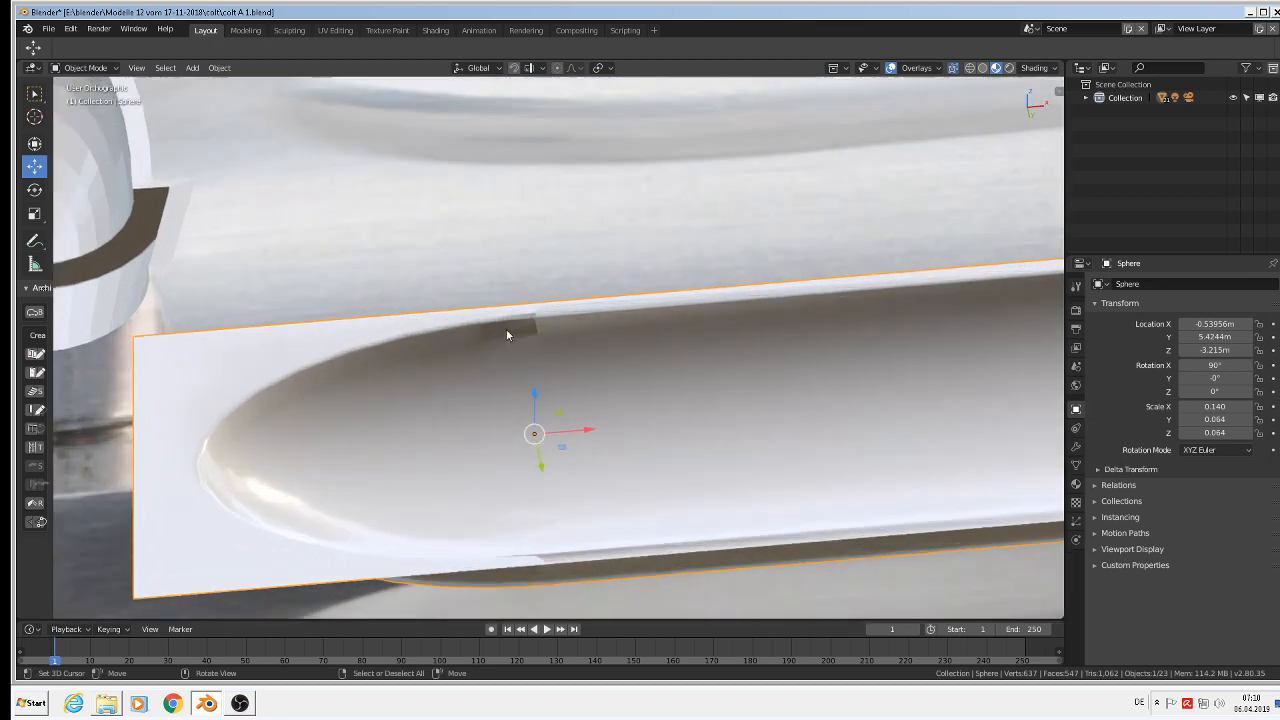
{"action": "scroll", "coordinate": [538, 329], "scroll_direction": "down", "scroll_amount": 3}
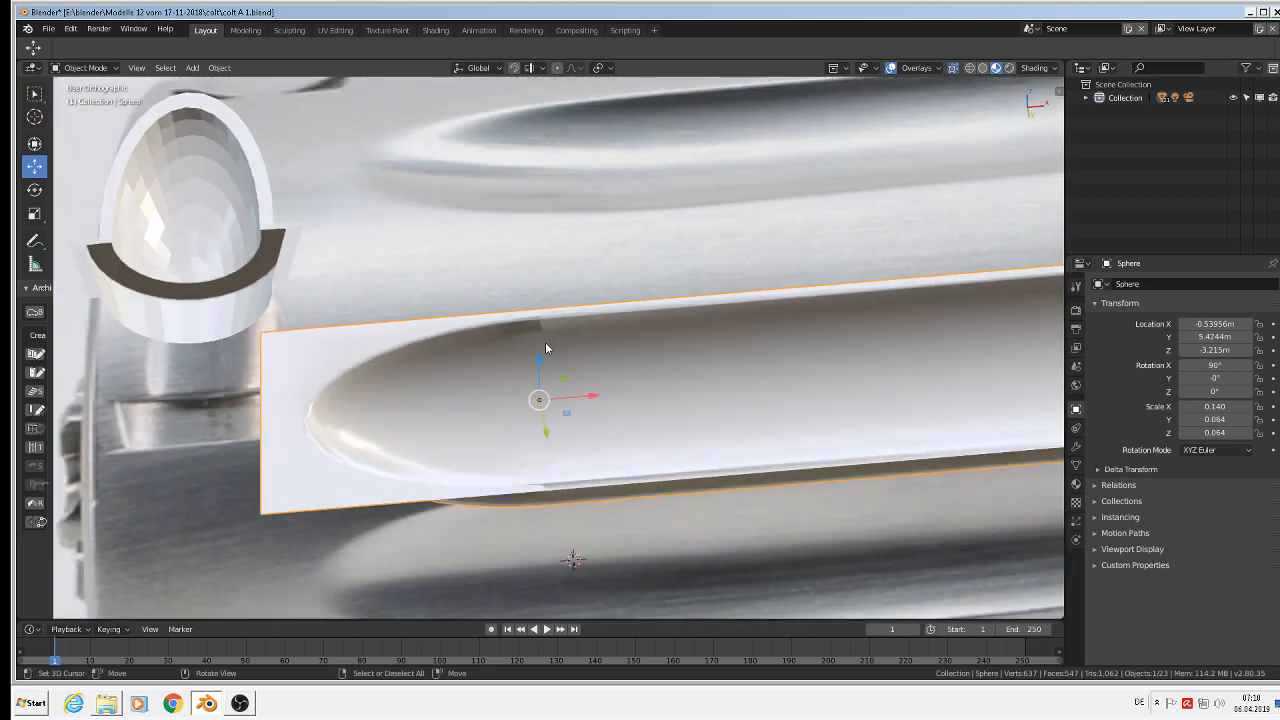
{"action": "scroll", "coordinate": [546, 346], "scroll_direction": "down", "scroll_amount": 1}
{"action": "middle_click_drag", "start_coordinate": [546, 346], "coordinate": [533, 402]}
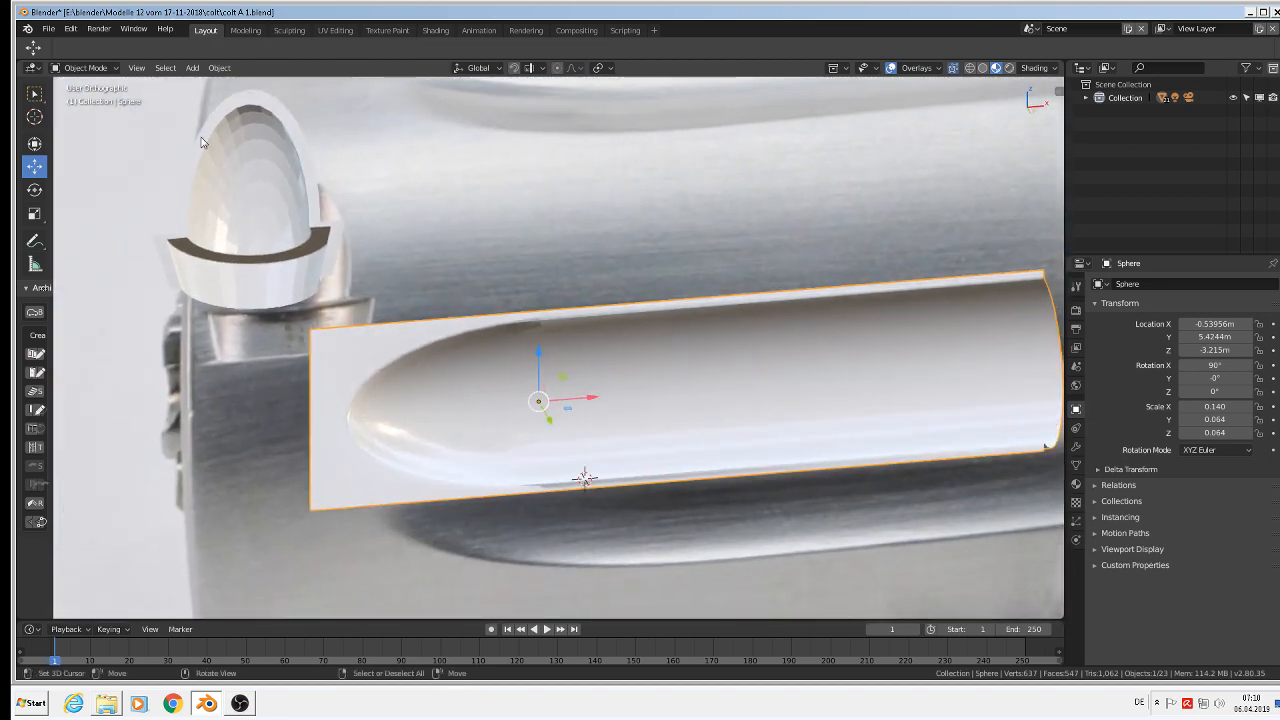
{"action": "key", "text": "Tab"}
{"action": "key", "text": "a"}
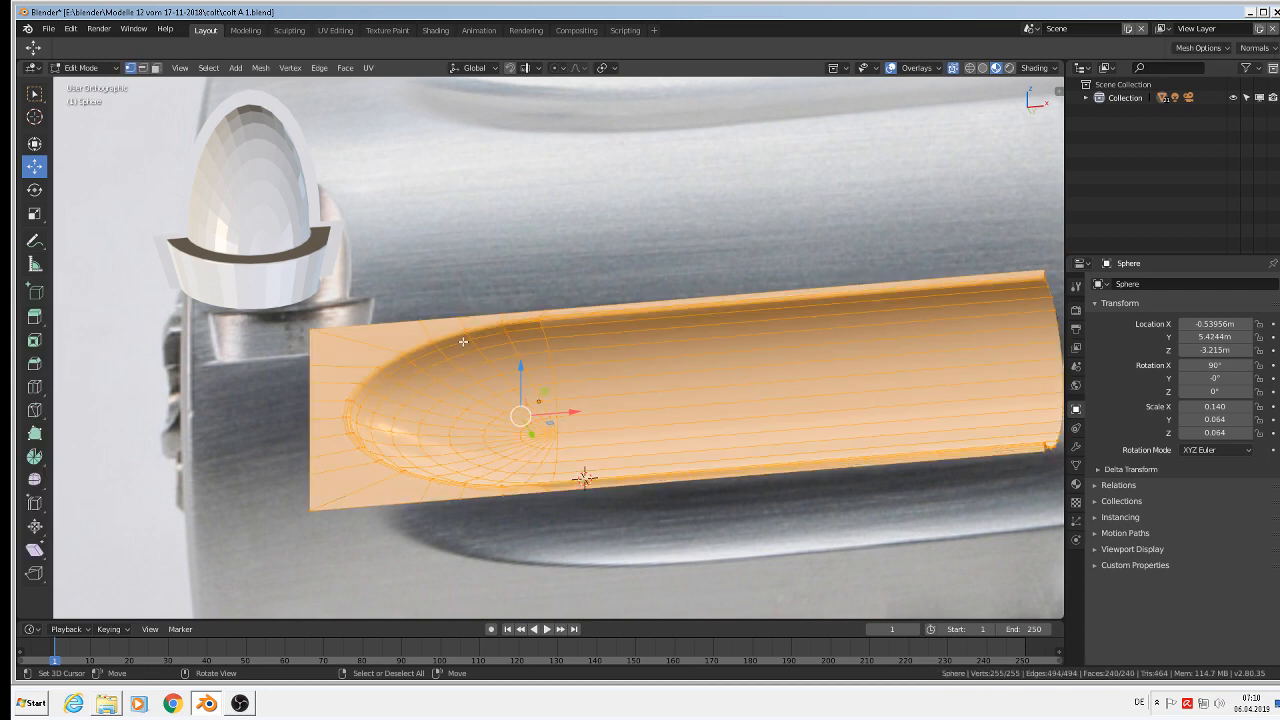
{"action": "left_click", "coordinate": [291, 69]}
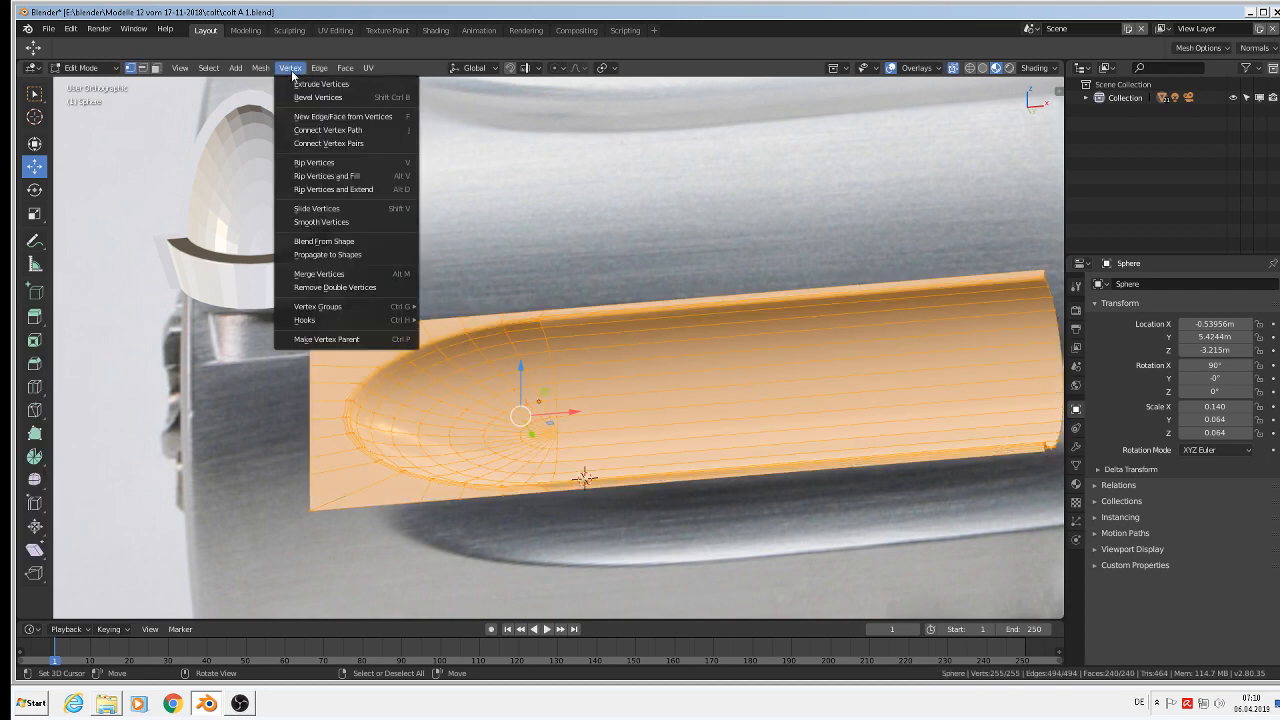
{"action": "left_click", "coordinate": [341, 290]}
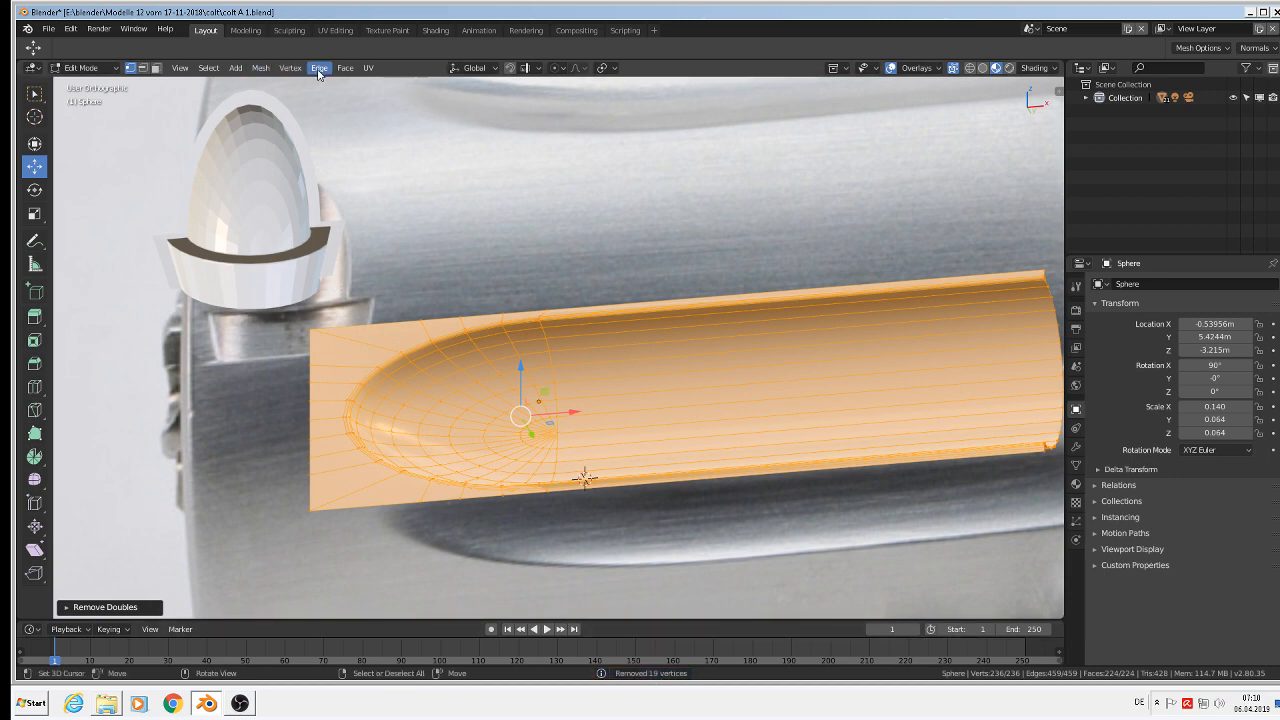
{"action": "left_click", "coordinate": [264, 69]}
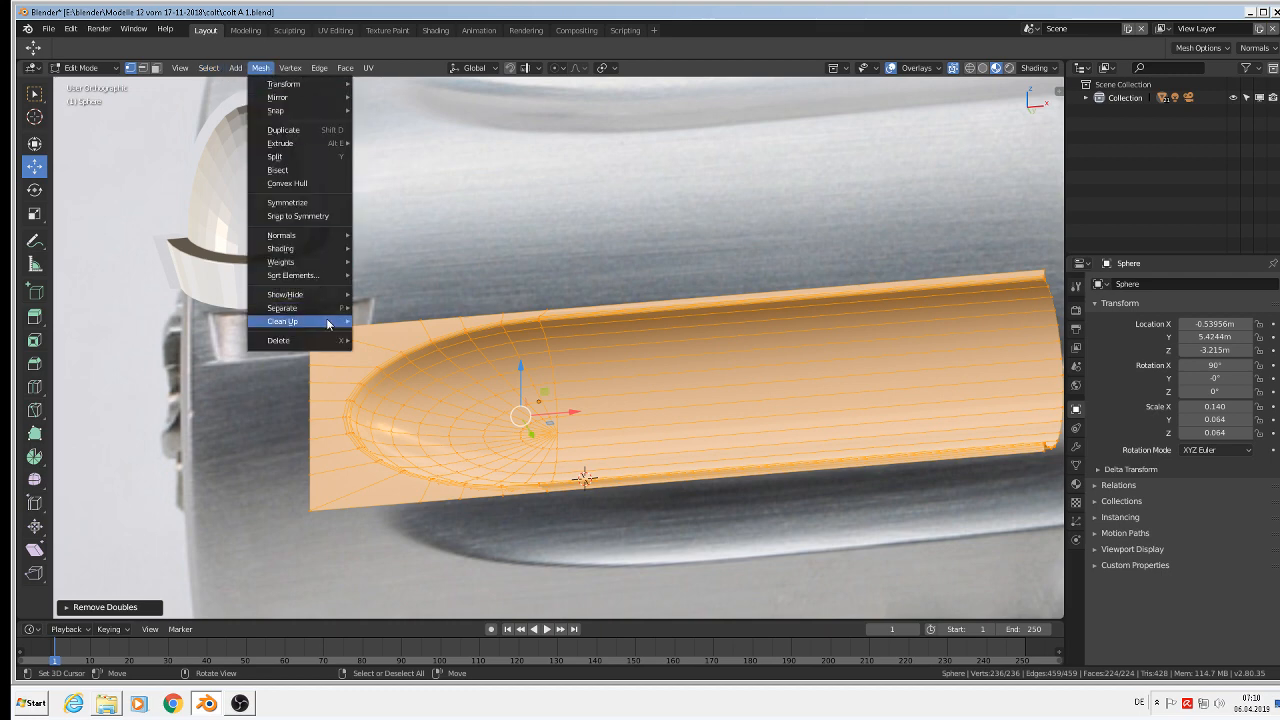
{"action": "mouse_move", "coordinate": [330, 323]}
{"action": "left_click", "coordinate": [381, 320]}
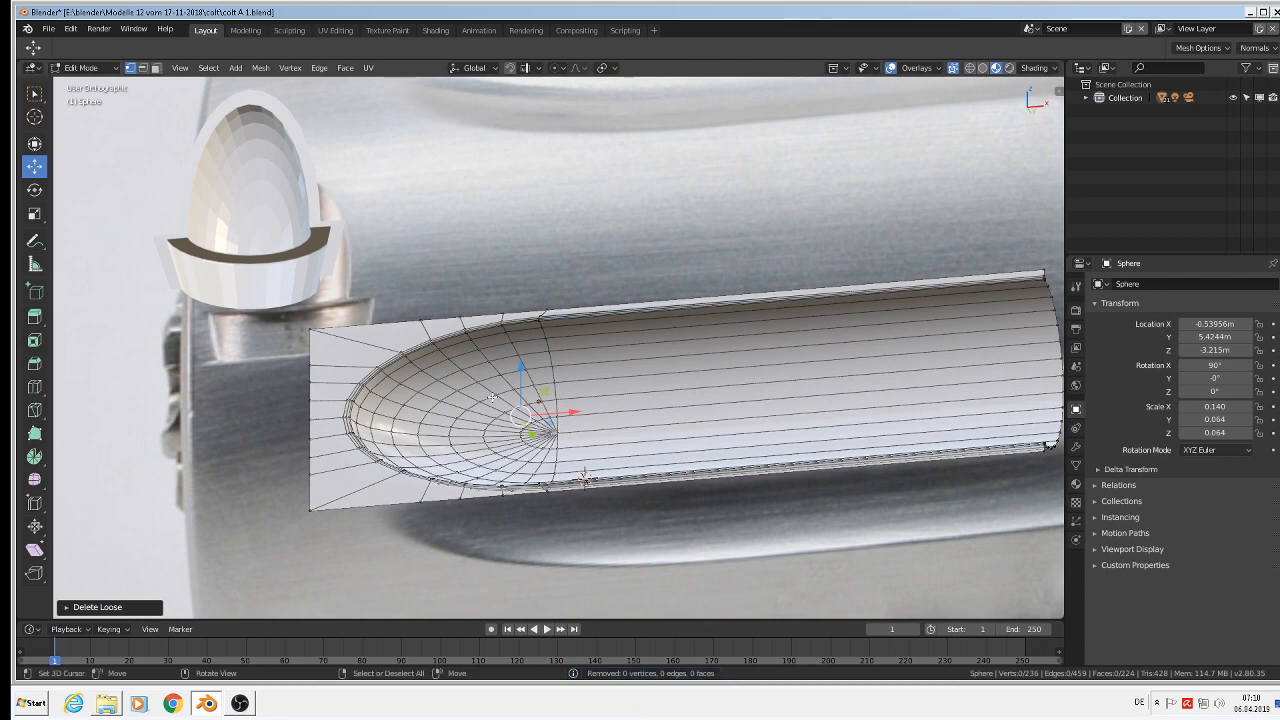
Recalculate the normals of the whole flute mesh to the outside and return to Object Mode
{"action": "key", "text": "a"}
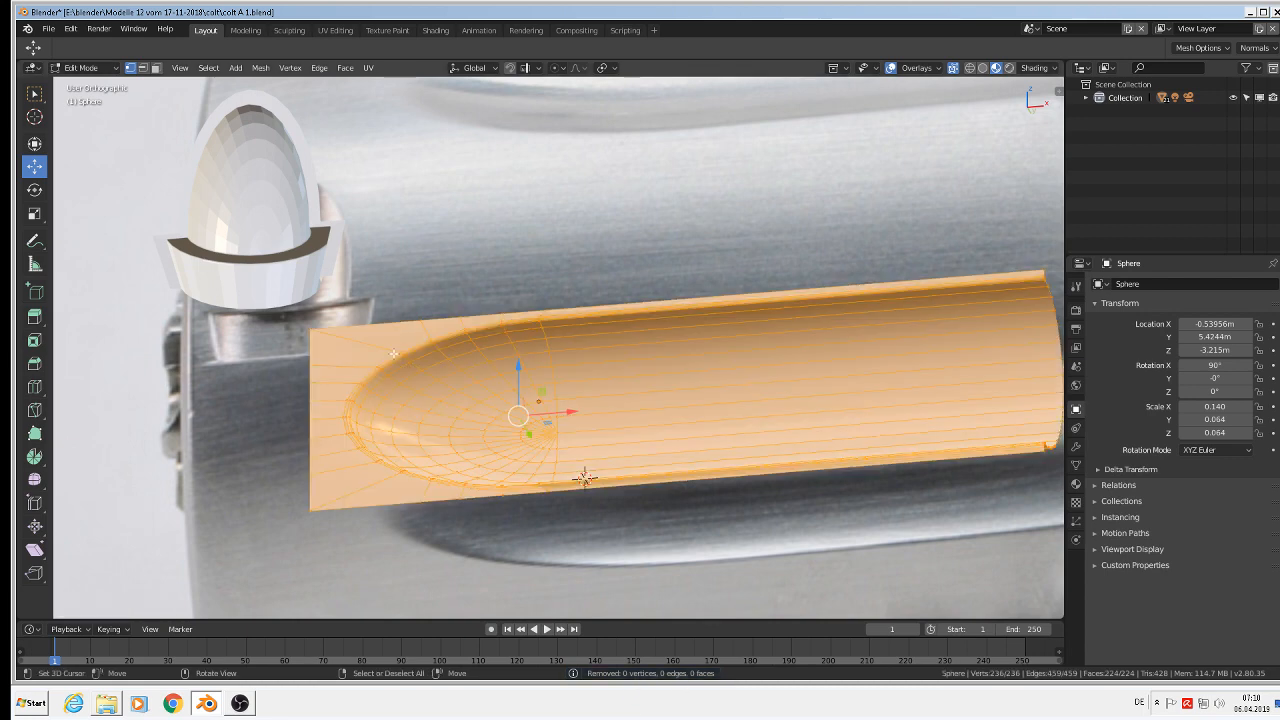
{"action": "left_click", "coordinate": [260, 67]}
{"action": "mouse_move", "coordinate": [300, 237]}
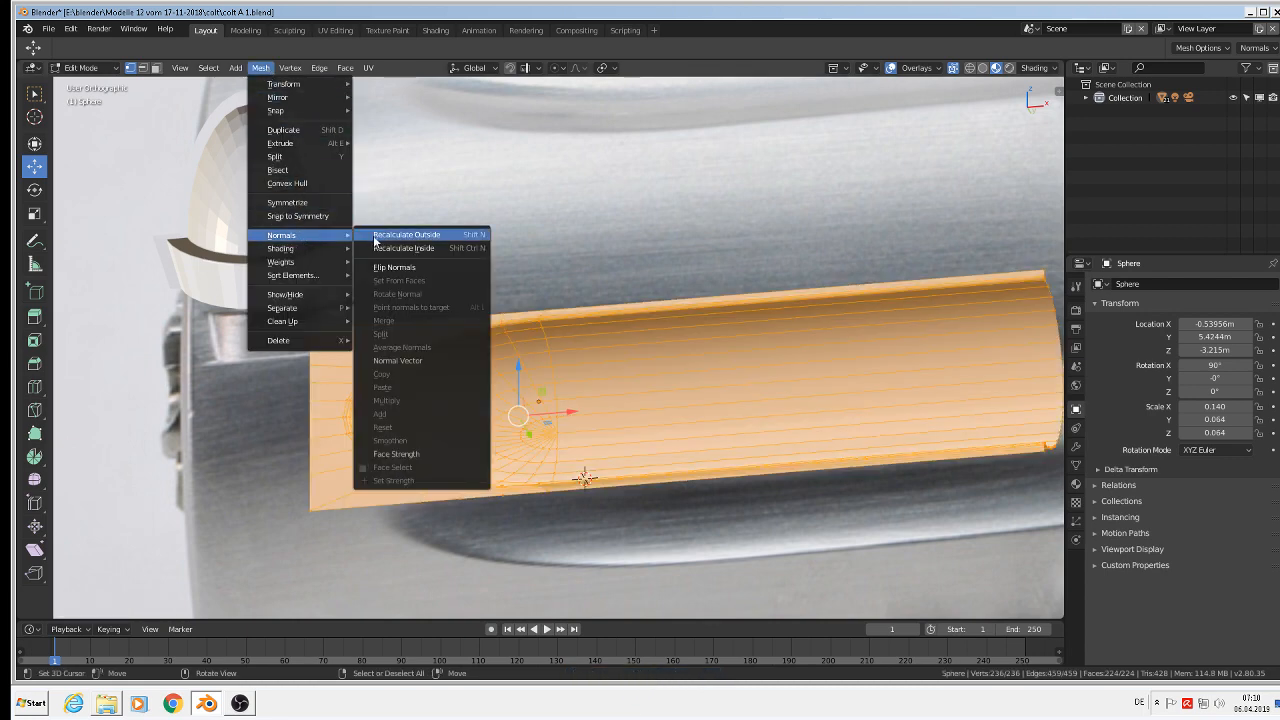
{"action": "left_click", "coordinate": [373, 235]}
{"action": "scroll", "coordinate": [379, 252], "scroll_direction": "down", "scroll_amount": 3}
{"action": "key", "text": "Tab"}
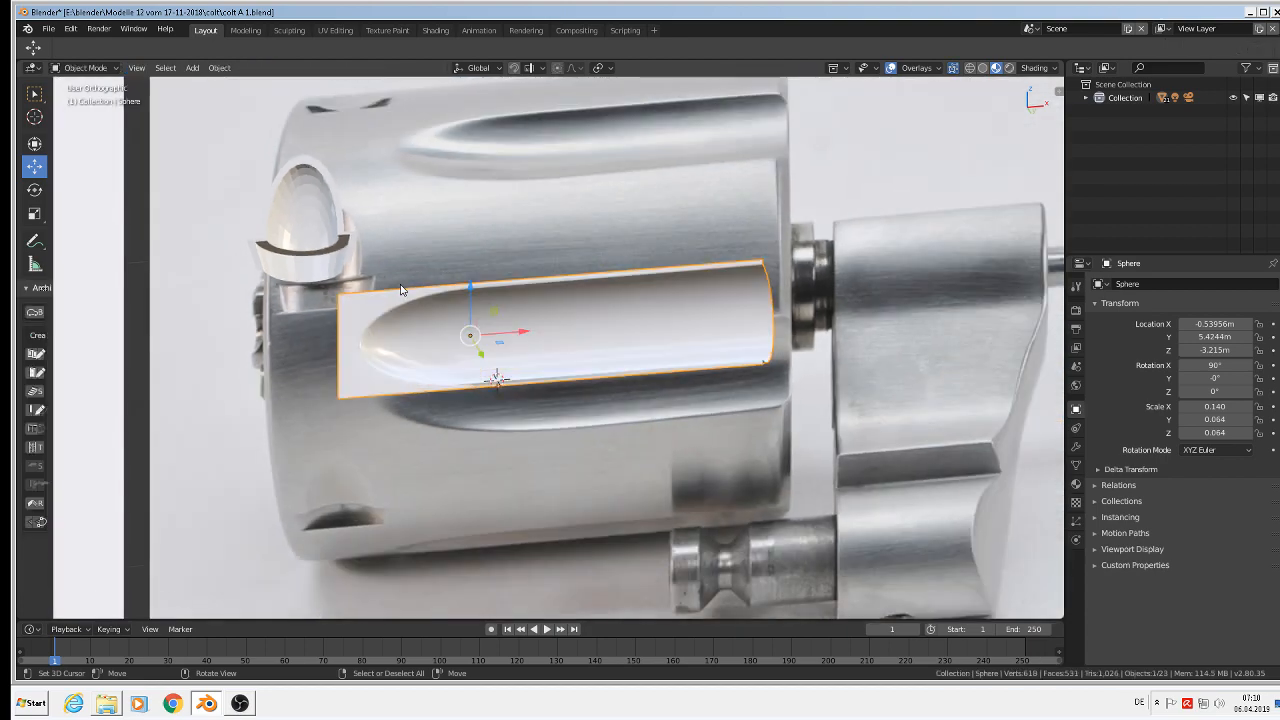
Pull the stray vertex on the lower bevel, where the rounded end meets the straight section, away from the junction and dissolve it
{"action": "scroll", "coordinate": [440, 330], "scroll_direction": "up", "scroll_amount": 6}
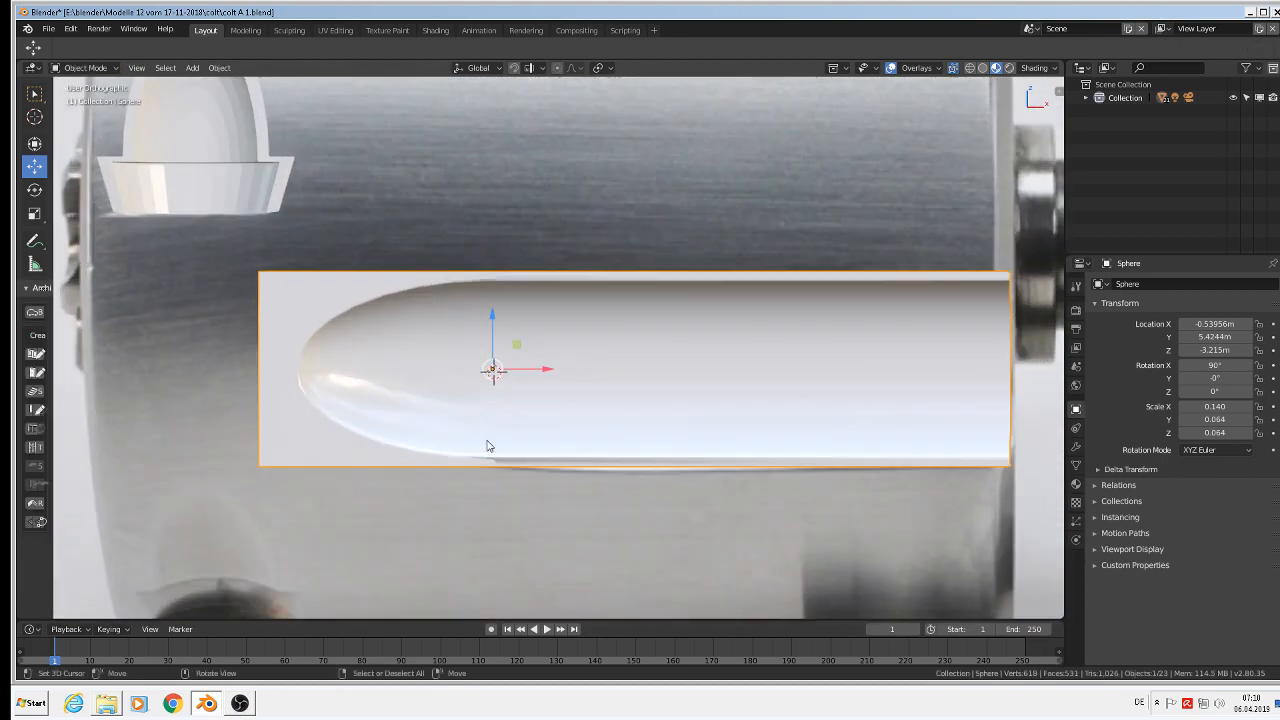
{"action": "middle_click_drag", "start_coordinate": [486, 443], "coordinate": [503, 486]}
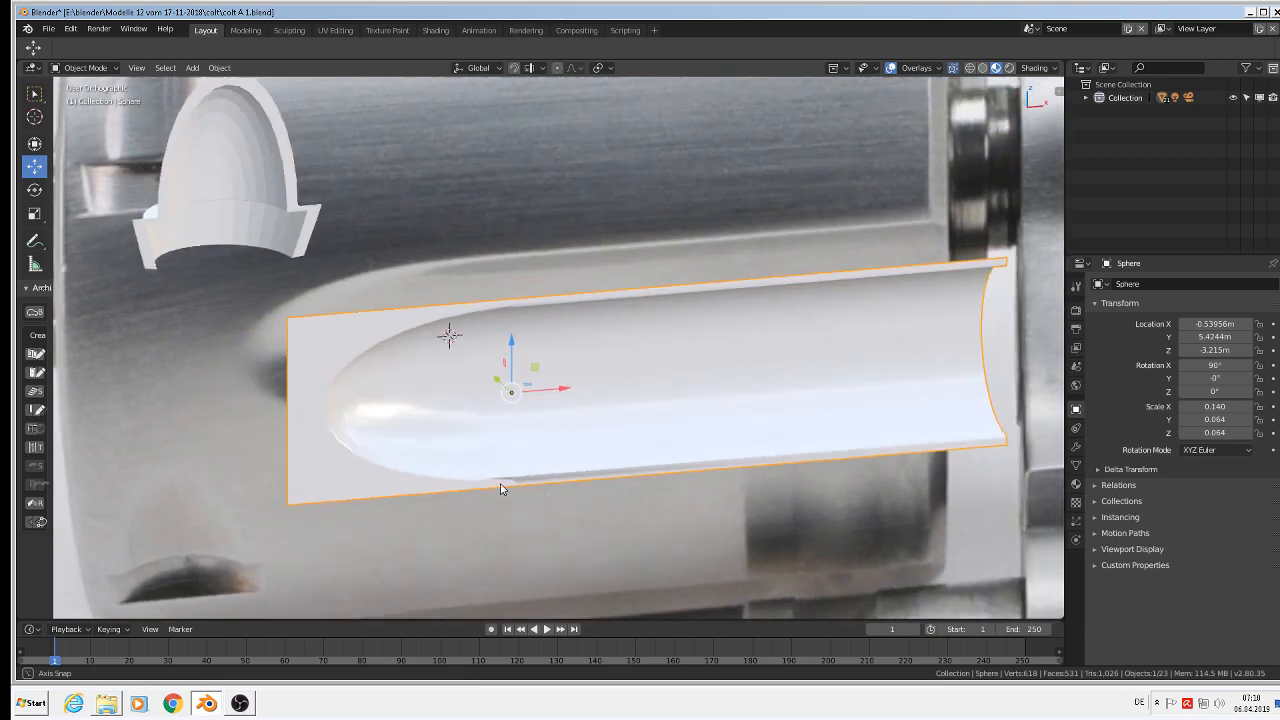
{"action": "scroll", "coordinate": [515, 500], "scroll_direction": "up", "scroll_amount": 8}
{"action": "key", "text": "Tab"}
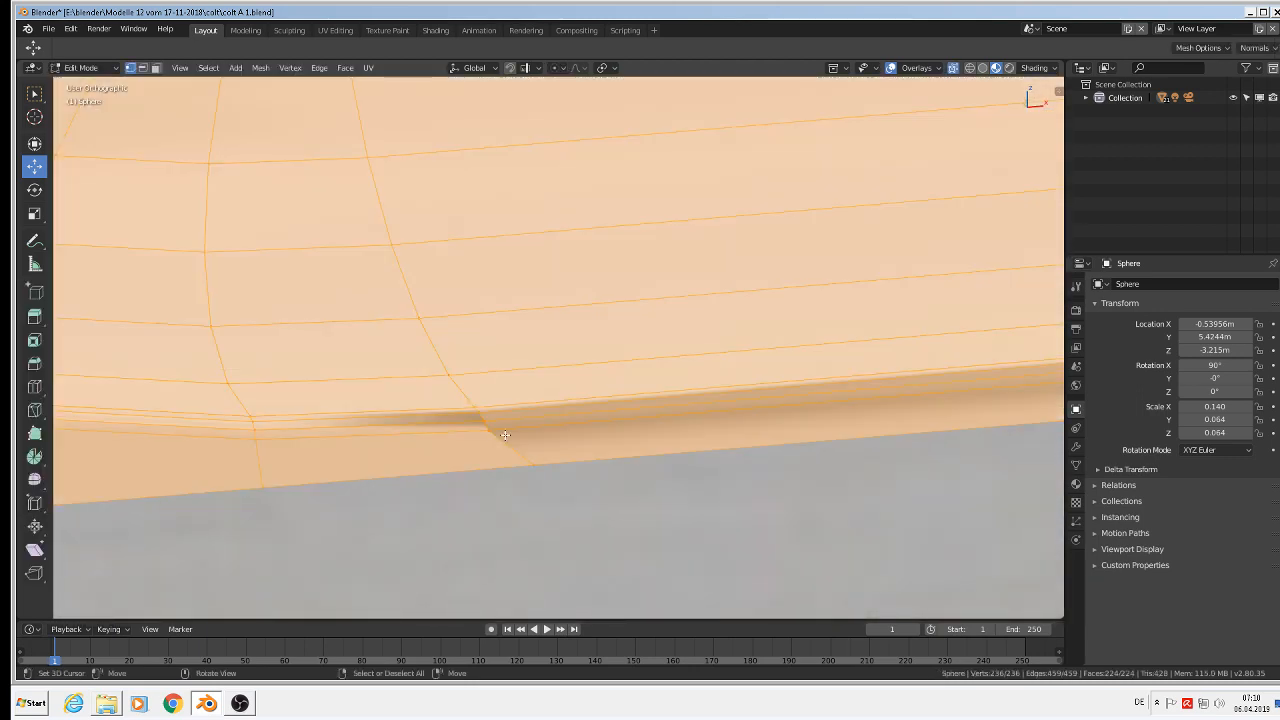
{"action": "scroll", "coordinate": [503, 433], "scroll_direction": "up", "scroll_amount": 2}
{"action": "left_click", "coordinate": [482, 414]}
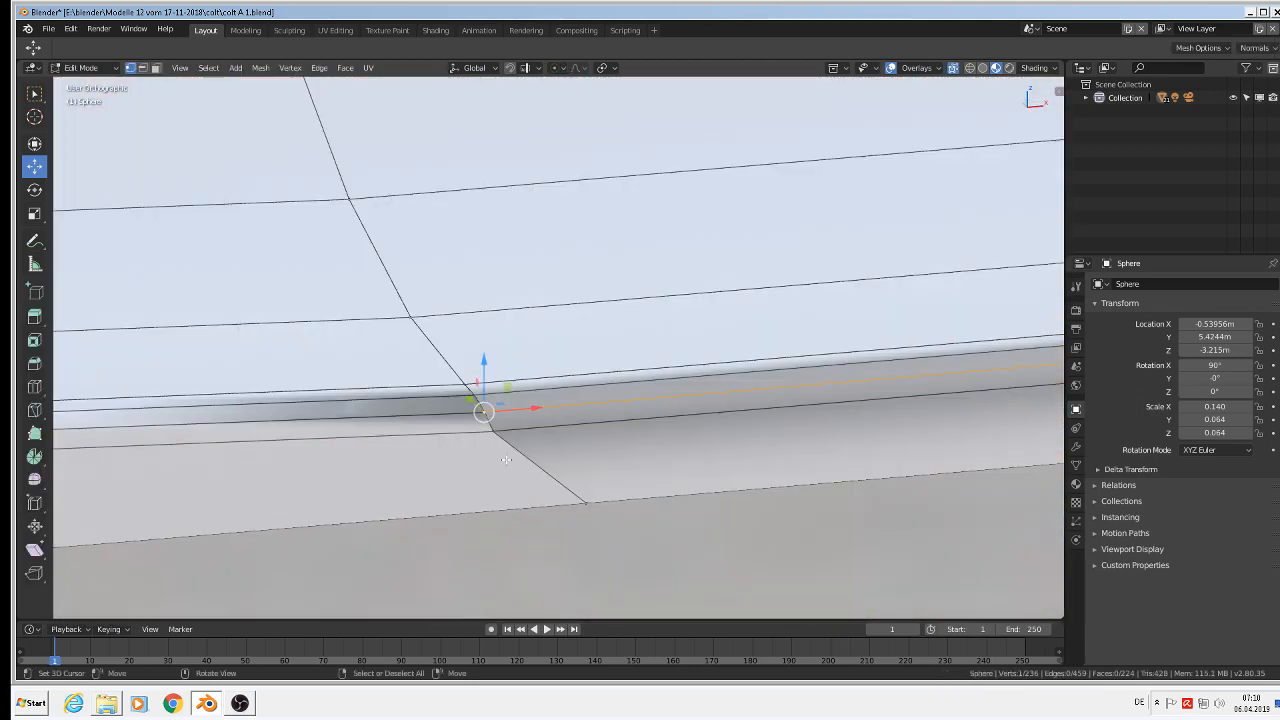
{"action": "key", "text": "g"}
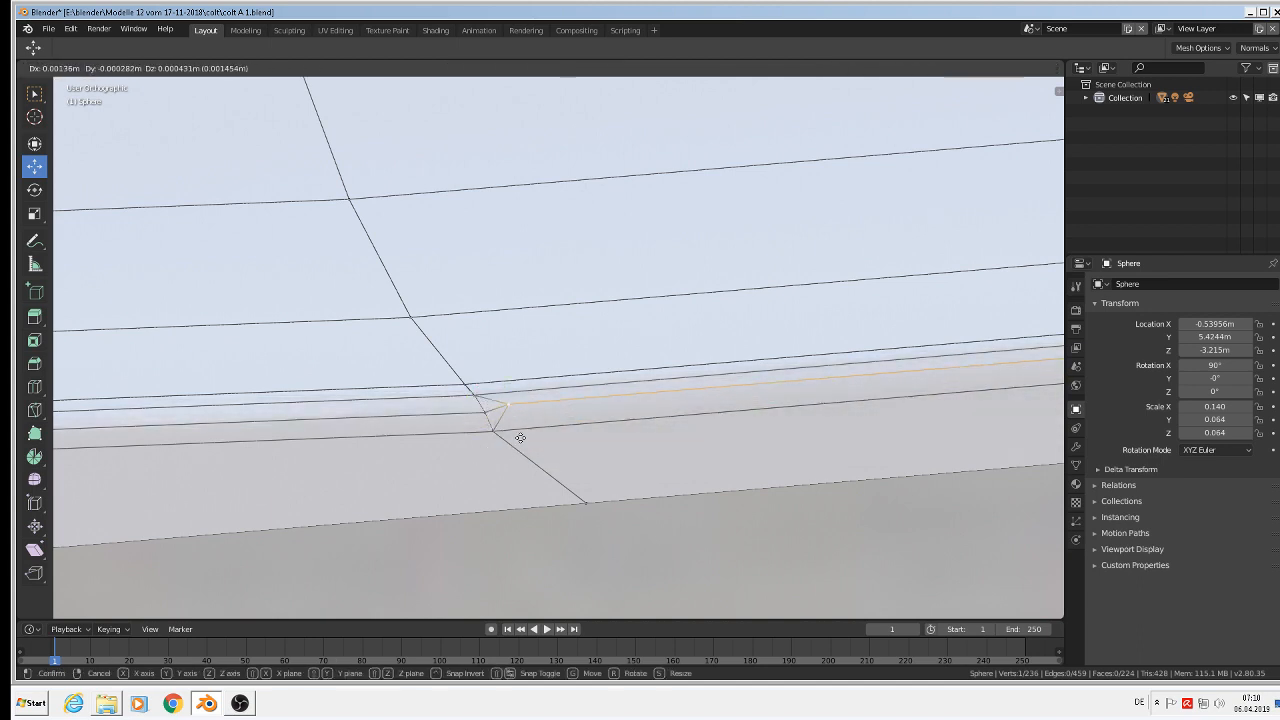
{"action": "left_click", "coordinate": [535, 441]}
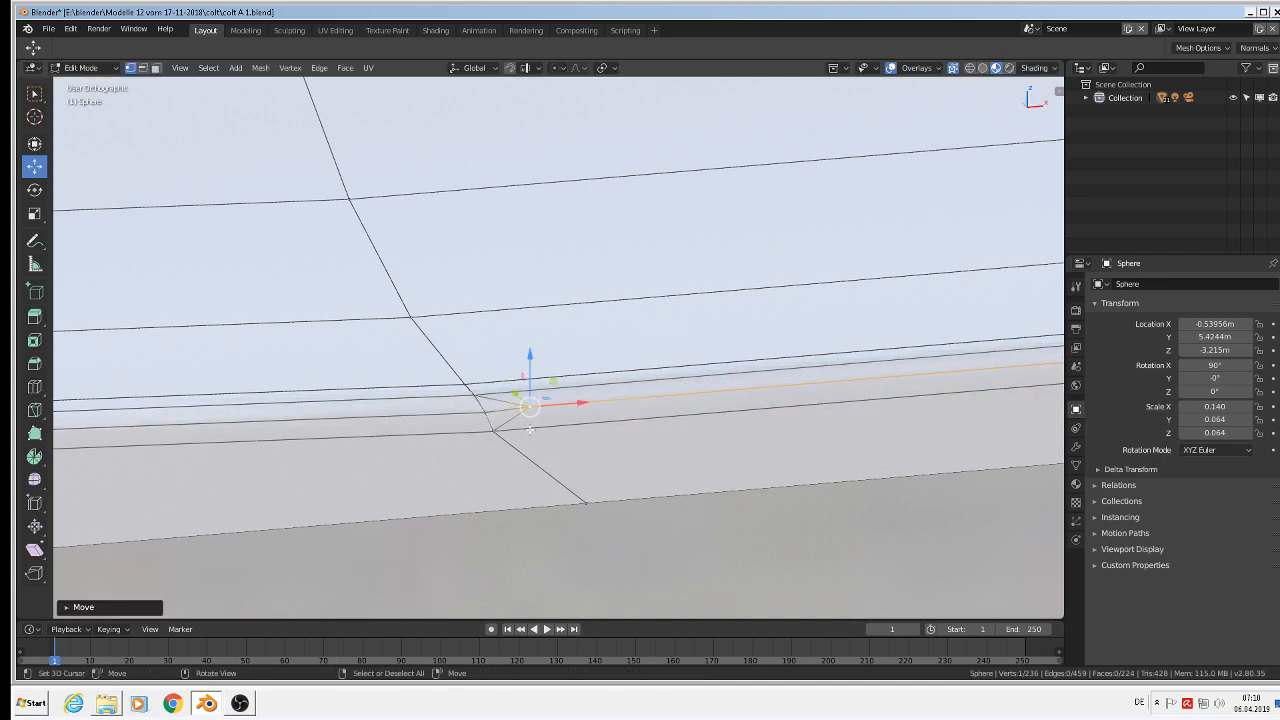
{"action": "key", "text": "x"}
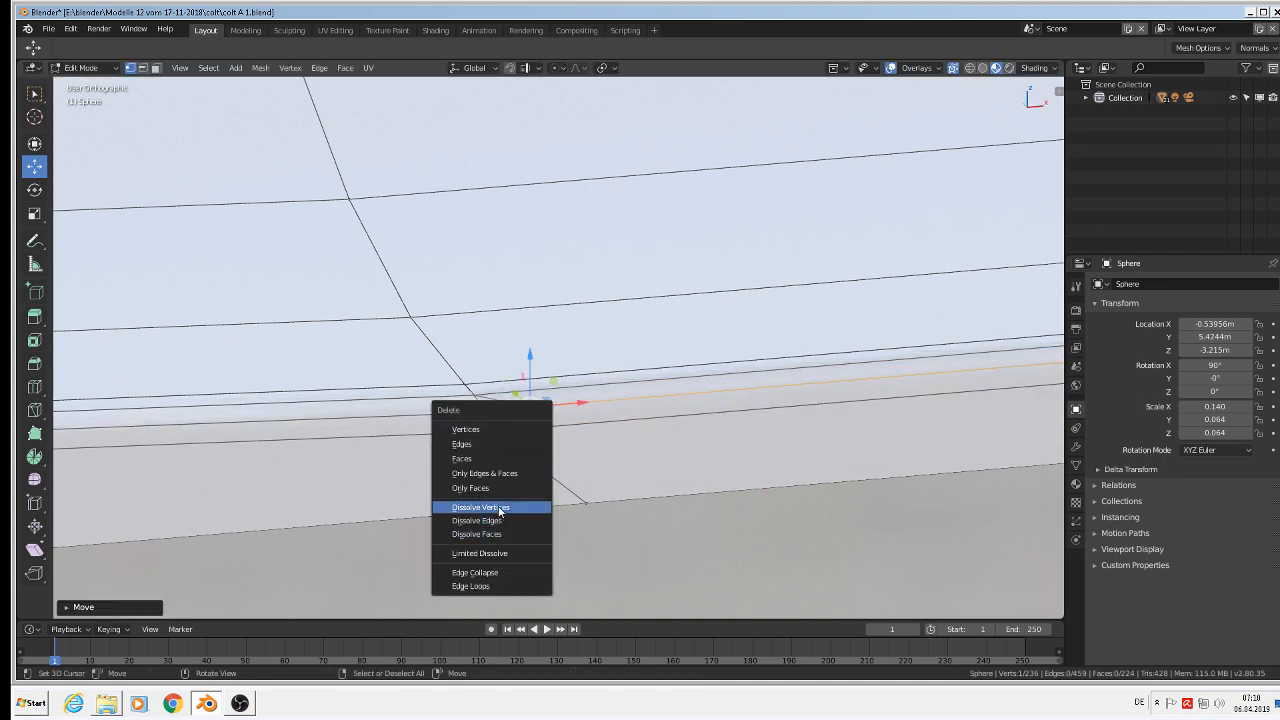
{"action": "left_click", "coordinate": [500, 508]}
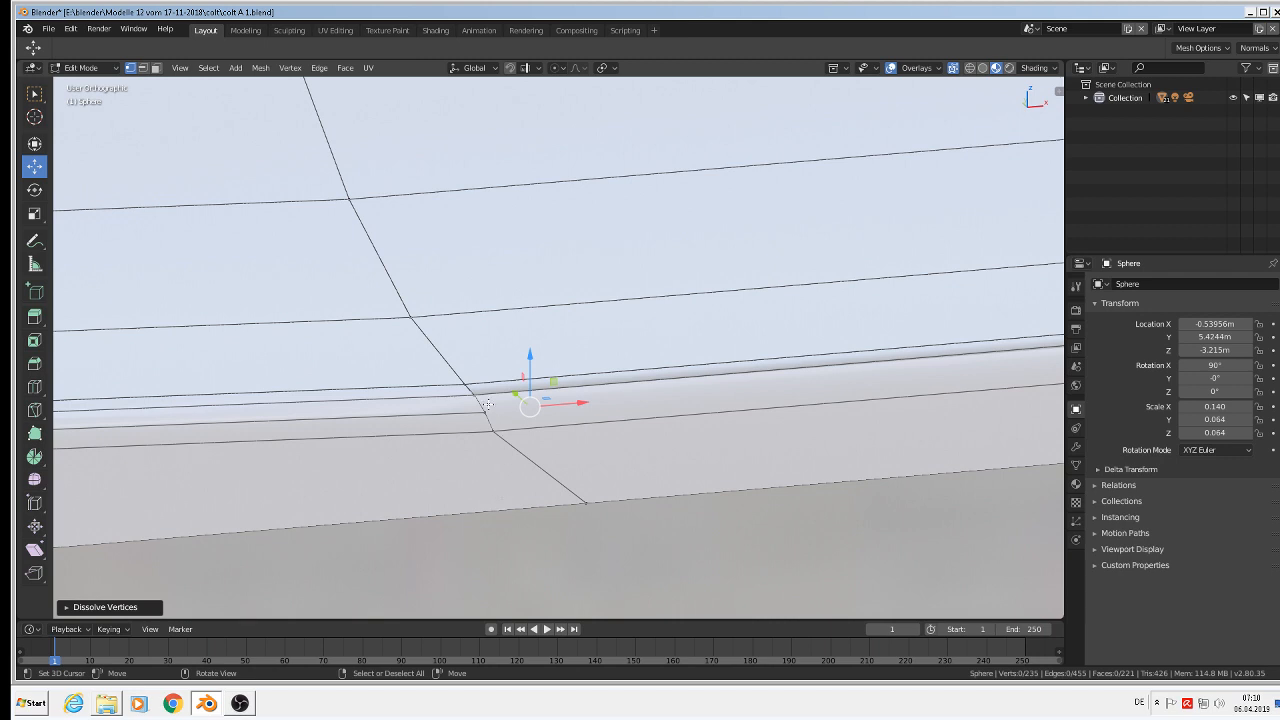
Pull the neighbouring stray vertex just above it on the same bevel junction aside and dissolve it
{"action": "left_click", "coordinate": [474, 393]}
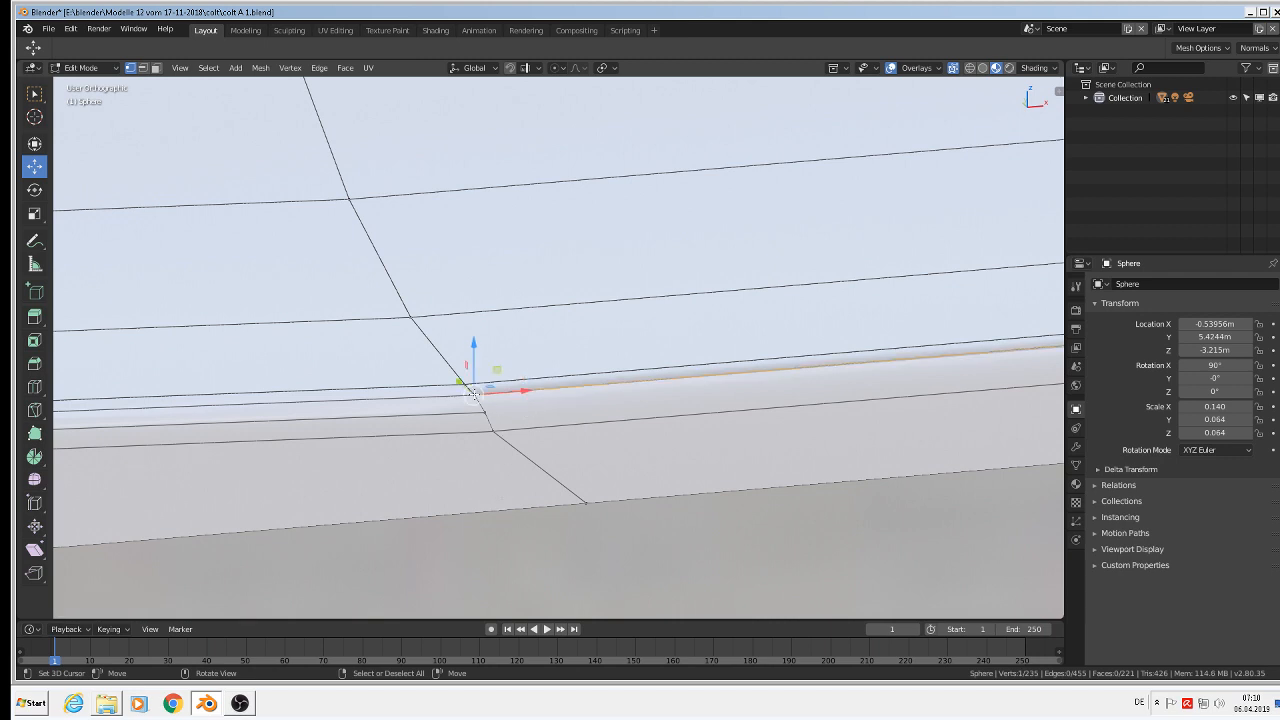
{"action": "key", "text": "g"}
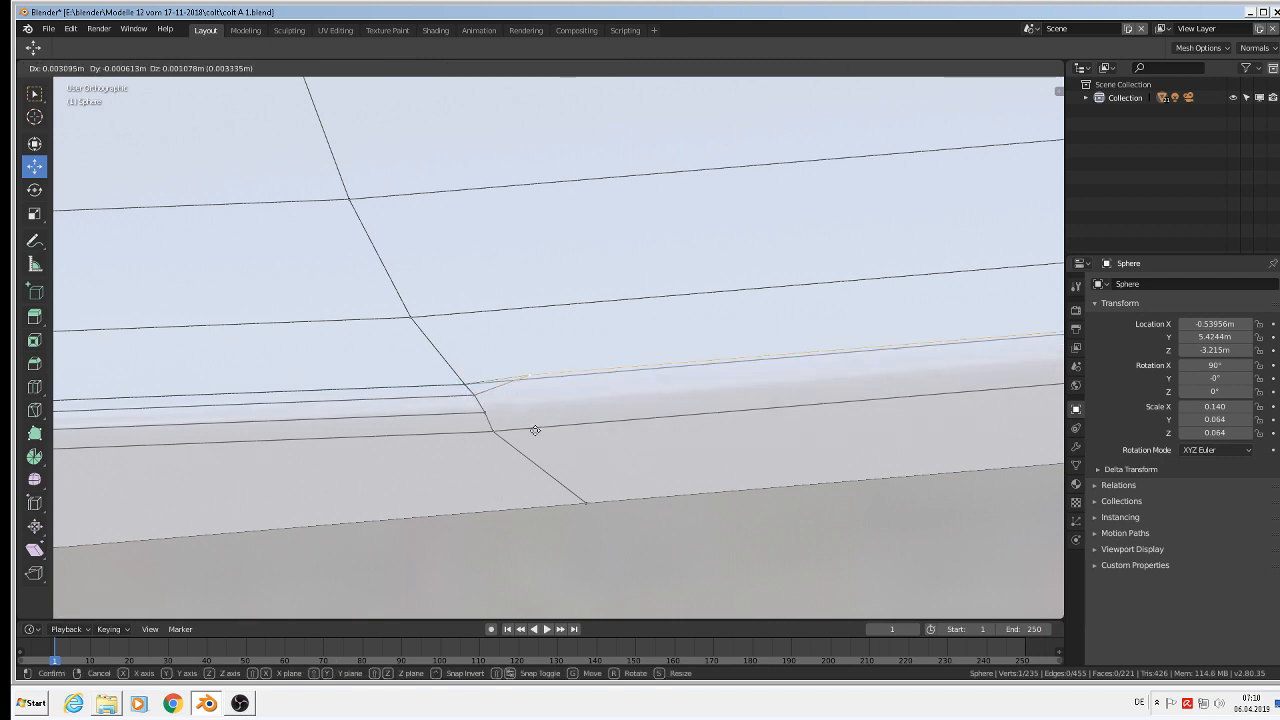
{"action": "left_click", "coordinate": [543, 435]}
{"action": "key", "text": "x"}
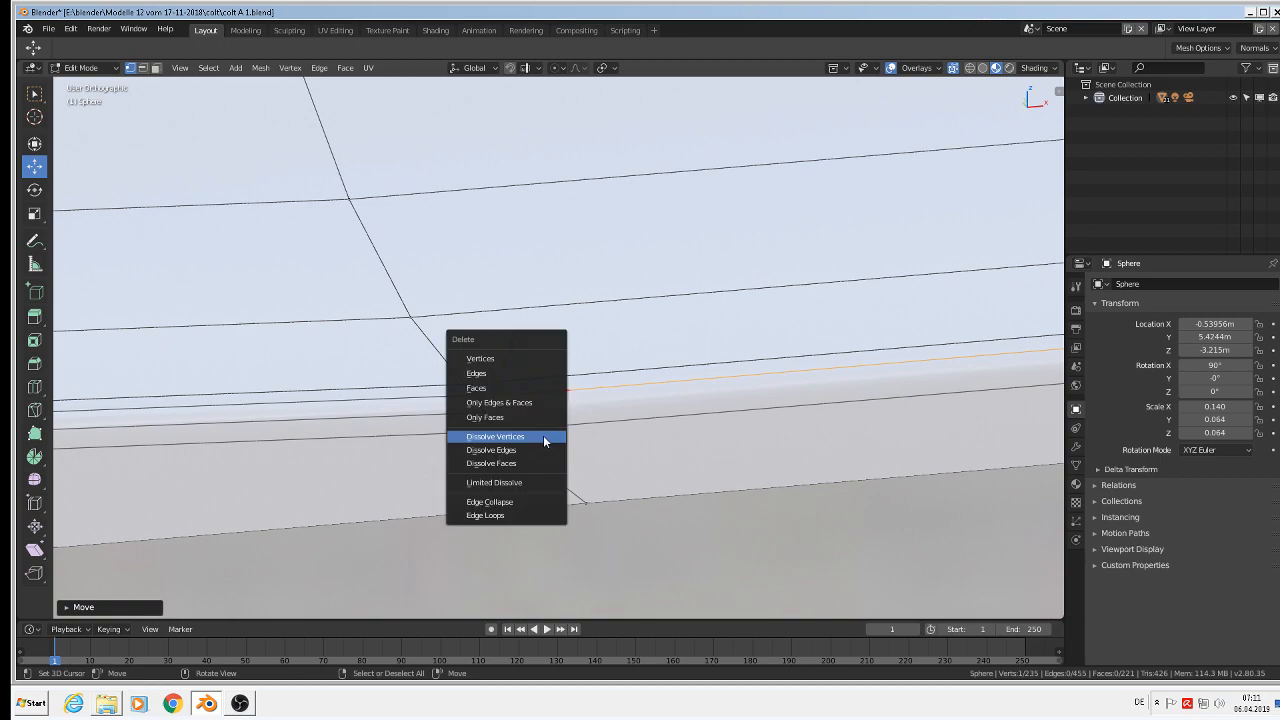
{"action": "left_click", "coordinate": [543, 437]}
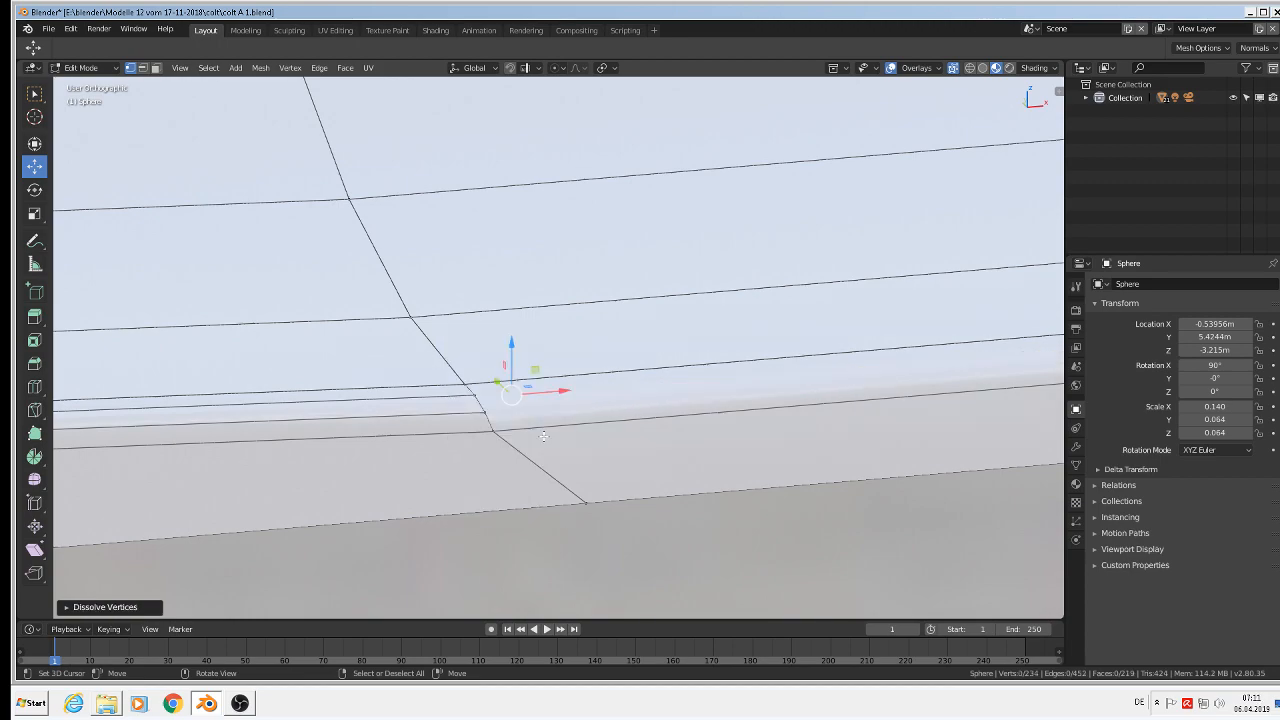
Examine the flute's smoothed lower edge, then the mesh at the upper bevel where the rounded end meets the straight section
{"action": "scroll", "coordinate": [543, 435], "scroll_direction": "down", "scroll_amount": 6}
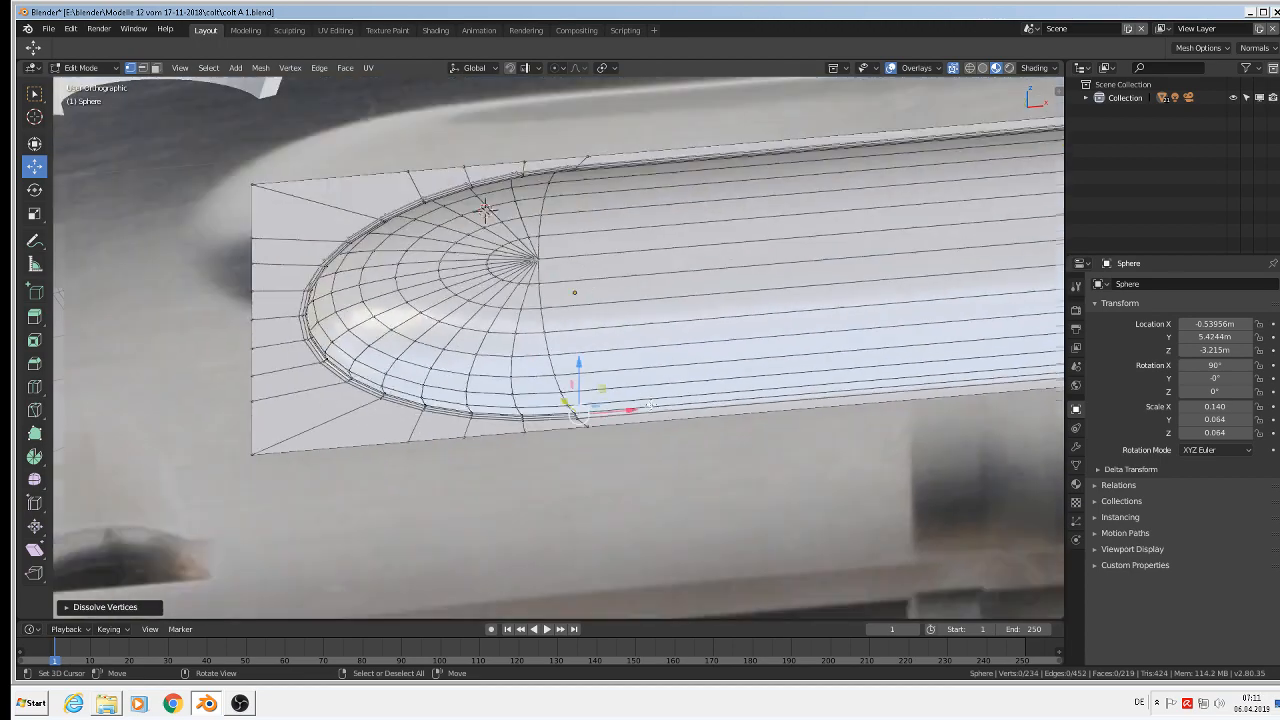
{"action": "scroll", "coordinate": [375, 270], "scroll_direction": "down", "scroll_amount": 3}
{"action": "scroll", "coordinate": [400, 270], "scroll_direction": "up", "scroll_amount": 2}
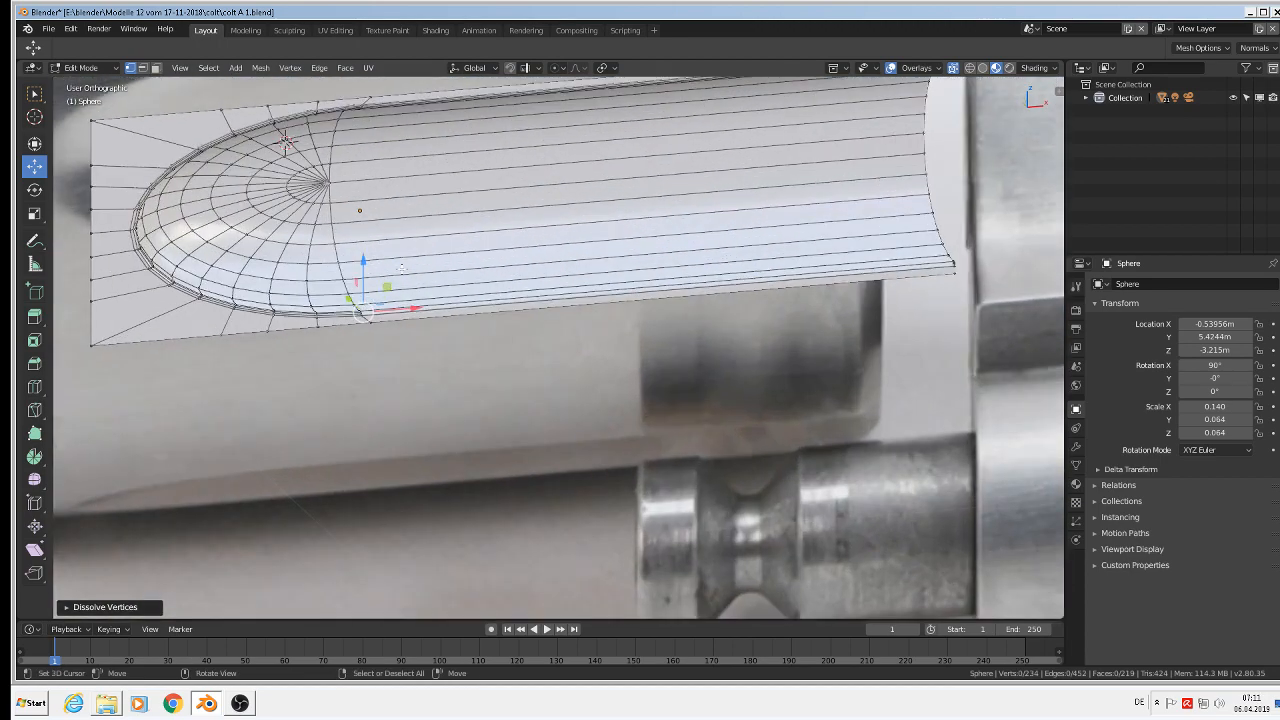
{"action": "scroll", "coordinate": [466, 271], "scroll_direction": "up", "scroll_amount": 4}
{"action": "scroll", "coordinate": [400, 275], "scroll_direction": "down", "scroll_amount": 4}
{"action": "key", "text": "Tab"}
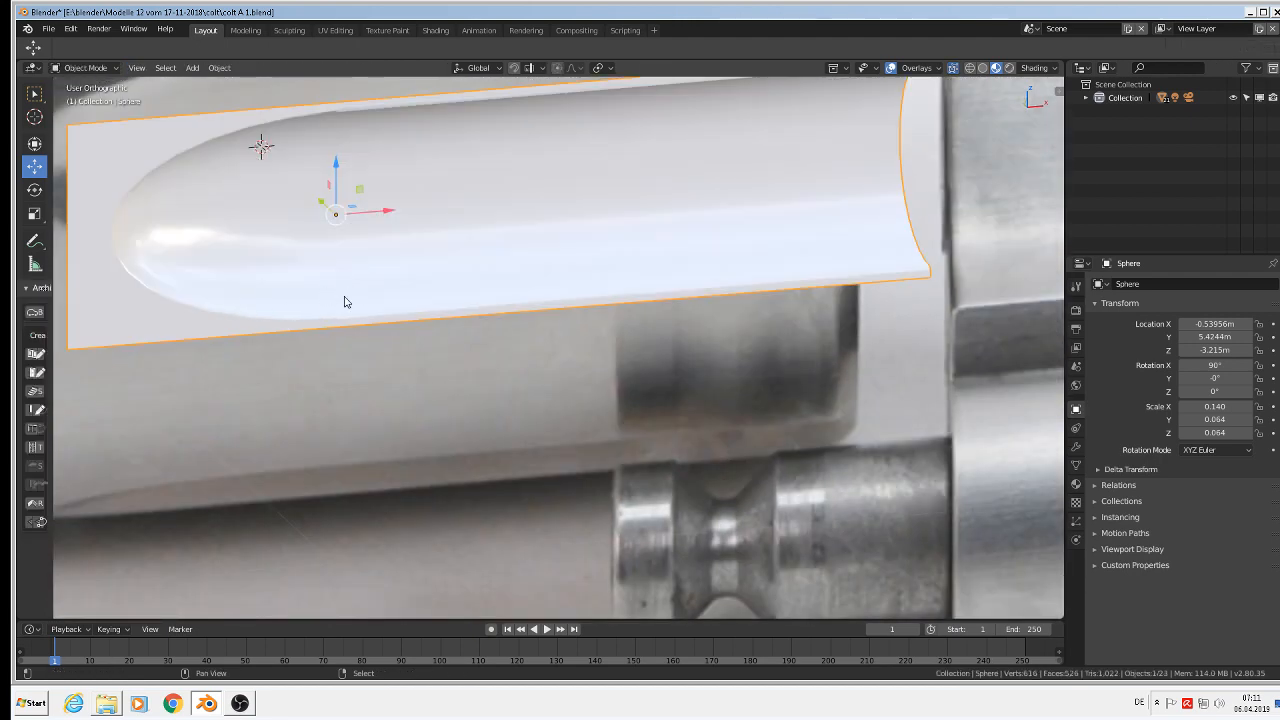
{"action": "middle_click_drag", "start_coordinate": [345, 298], "coordinate": [480, 403], "text": "shift"}
{"action": "scroll", "coordinate": [443, 258], "scroll_direction": "up", "scroll_amount": 5}
{"action": "key", "text": "Tab"}
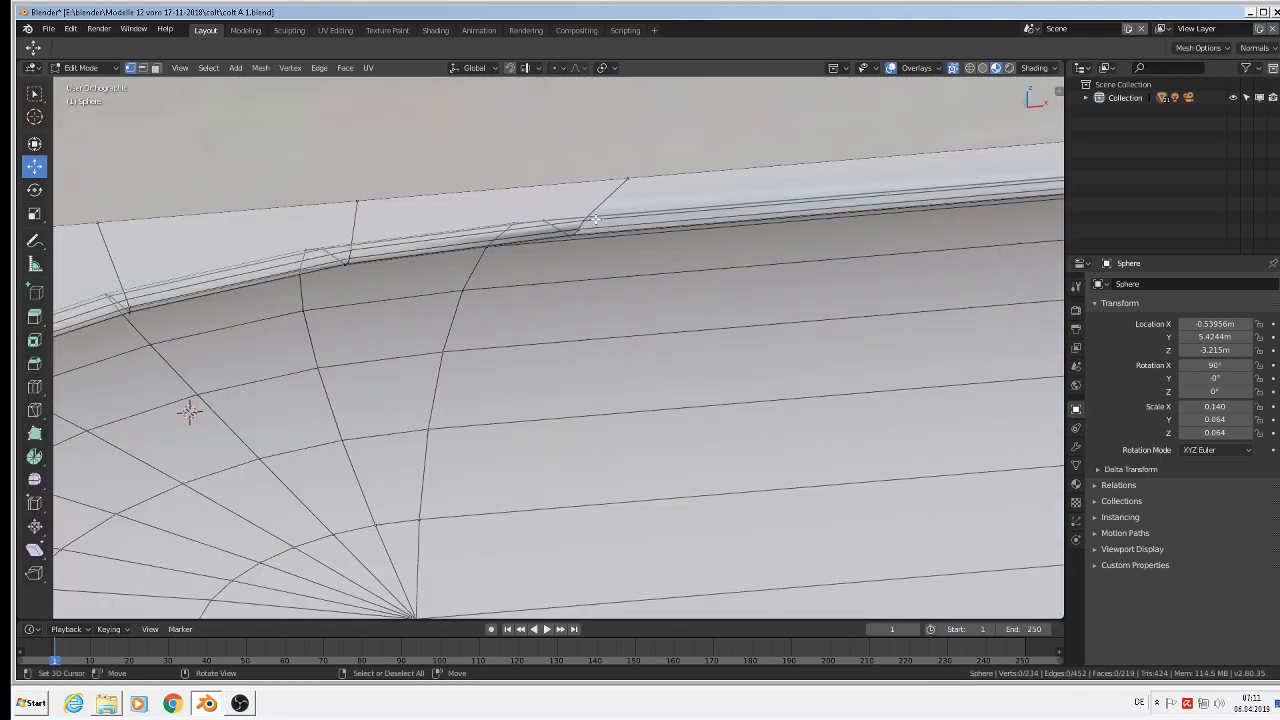
Select the overlapping vertices on the outermost line of the upper bevel, where the rounded end meets the straight section, and merge them at center
{"action": "scroll", "coordinate": [595, 219], "scroll_direction": "up", "scroll_amount": 6}
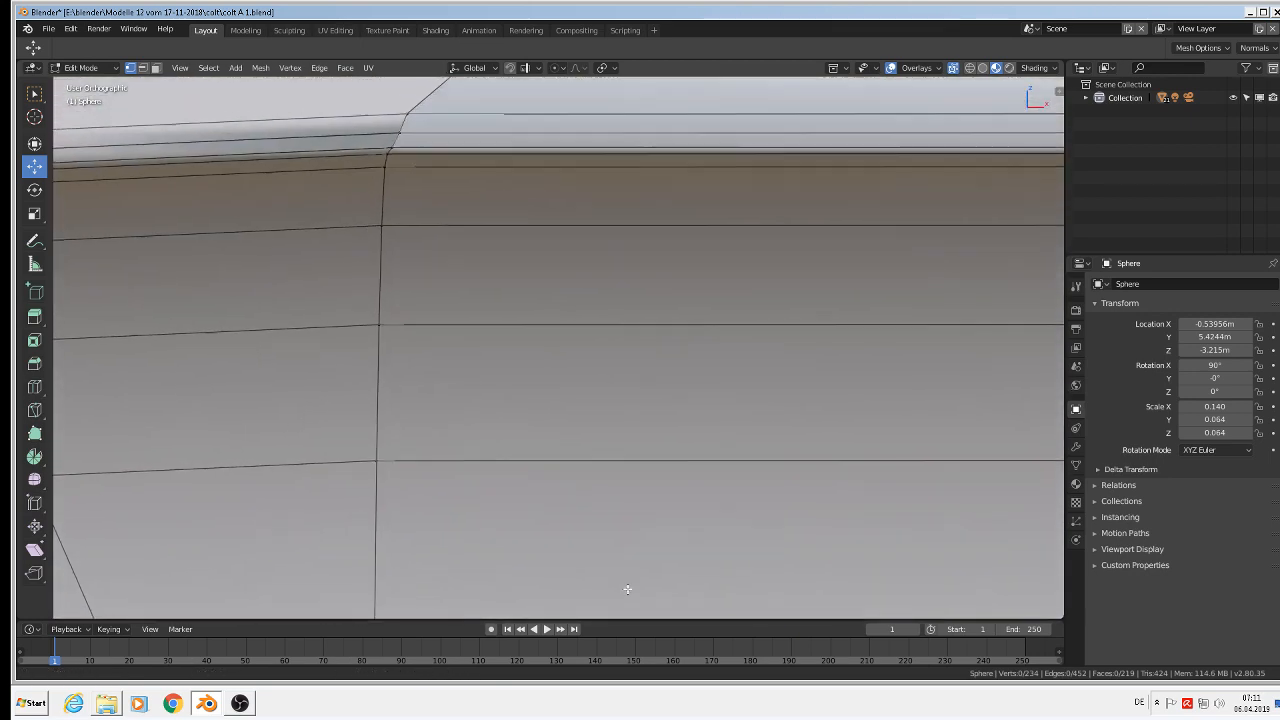
{"action": "middle_click_drag", "start_coordinate": [628, 589], "coordinate": [649, 706], "text": "shift"}
{"action": "left_click", "coordinate": [440, 231]}
{"action": "mouse_move", "coordinate": [450, 212]}
{"action": "middle_mouse_down"}
{"action": "mouse_move", "coordinate": [446, 161]}
{"action": "mouse_move", "coordinate": [438, 184]}
{"action": "mouse_move", "coordinate": [458, 203]}
{"action": "middle_mouse_up"}
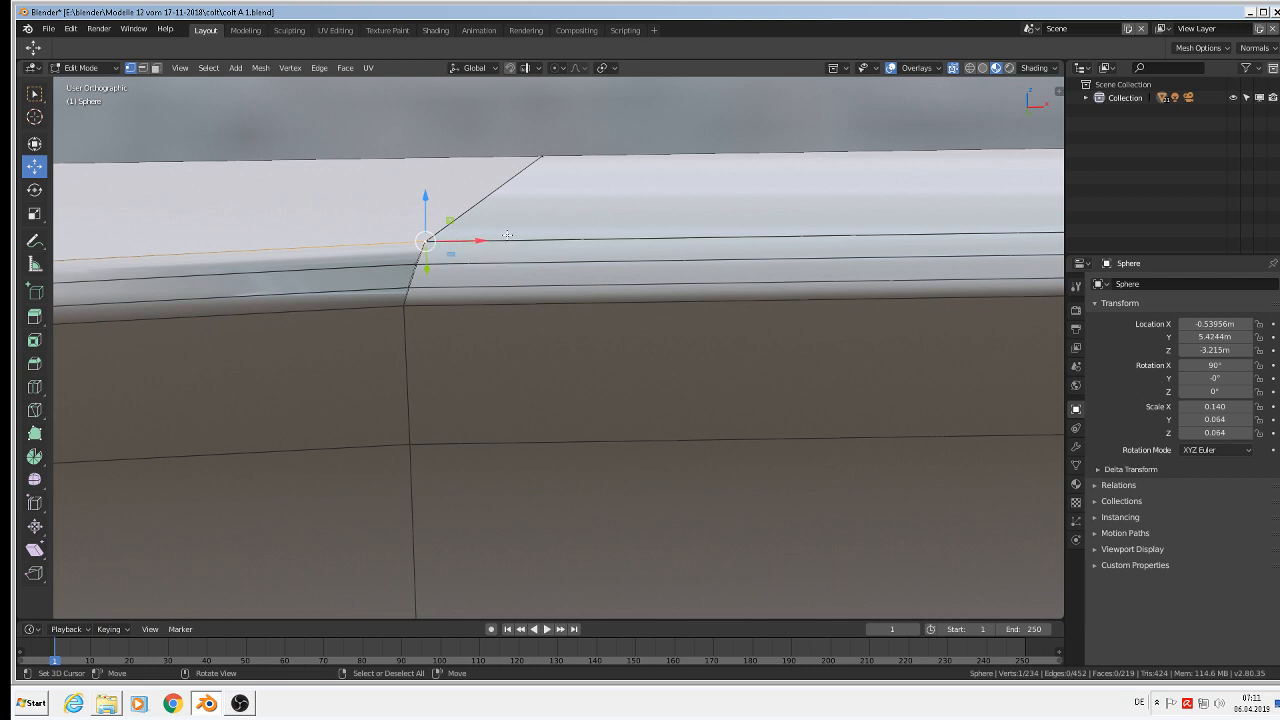
{"action": "key", "text": "a"}
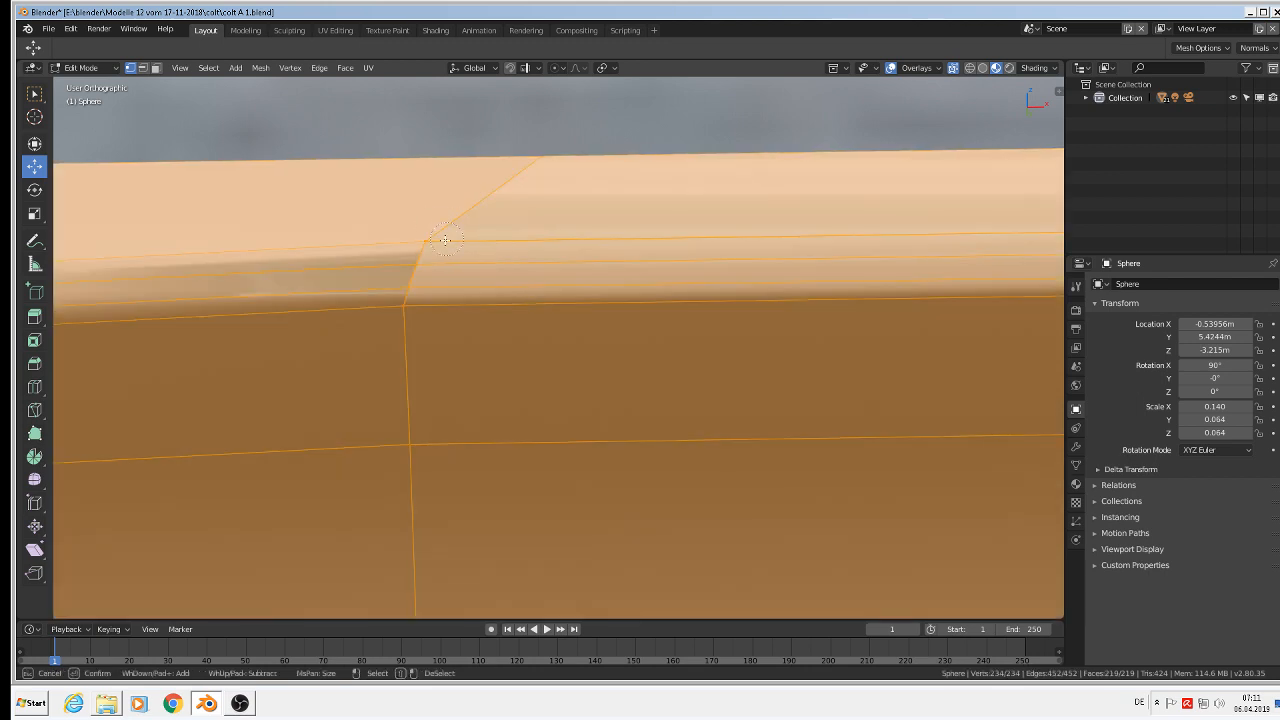
{"action": "key", "text": "alt+a"}
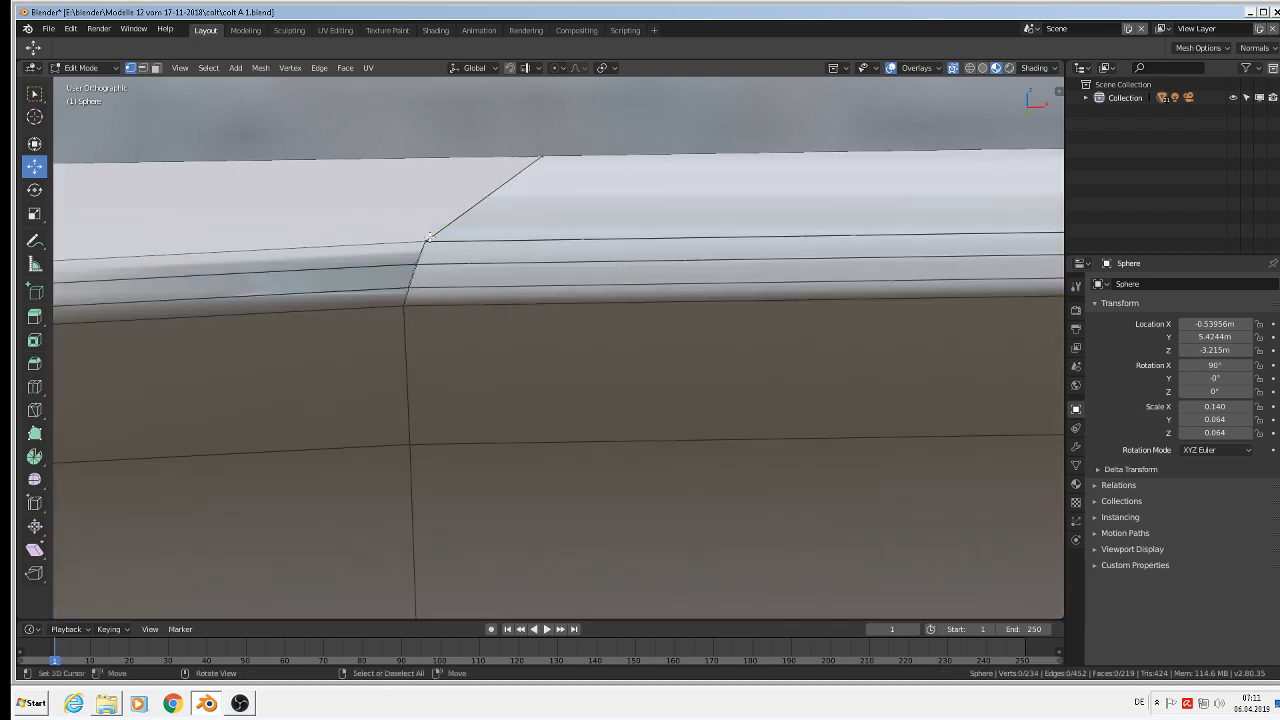
{"action": "key", "text": "c"}
{"action": "left_click", "coordinate": [428, 239]}
{"action": "right_click", "coordinate": [430, 238]}
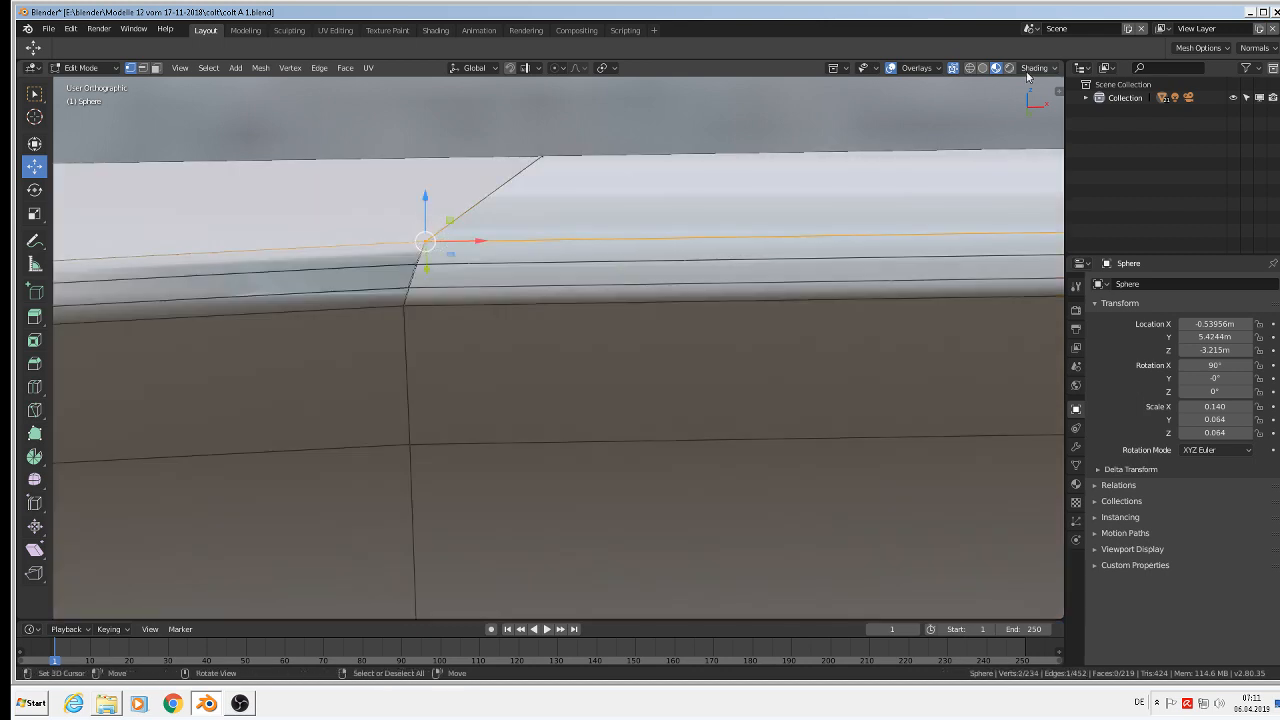
{"action": "left_click", "coordinate": [290, 67]}
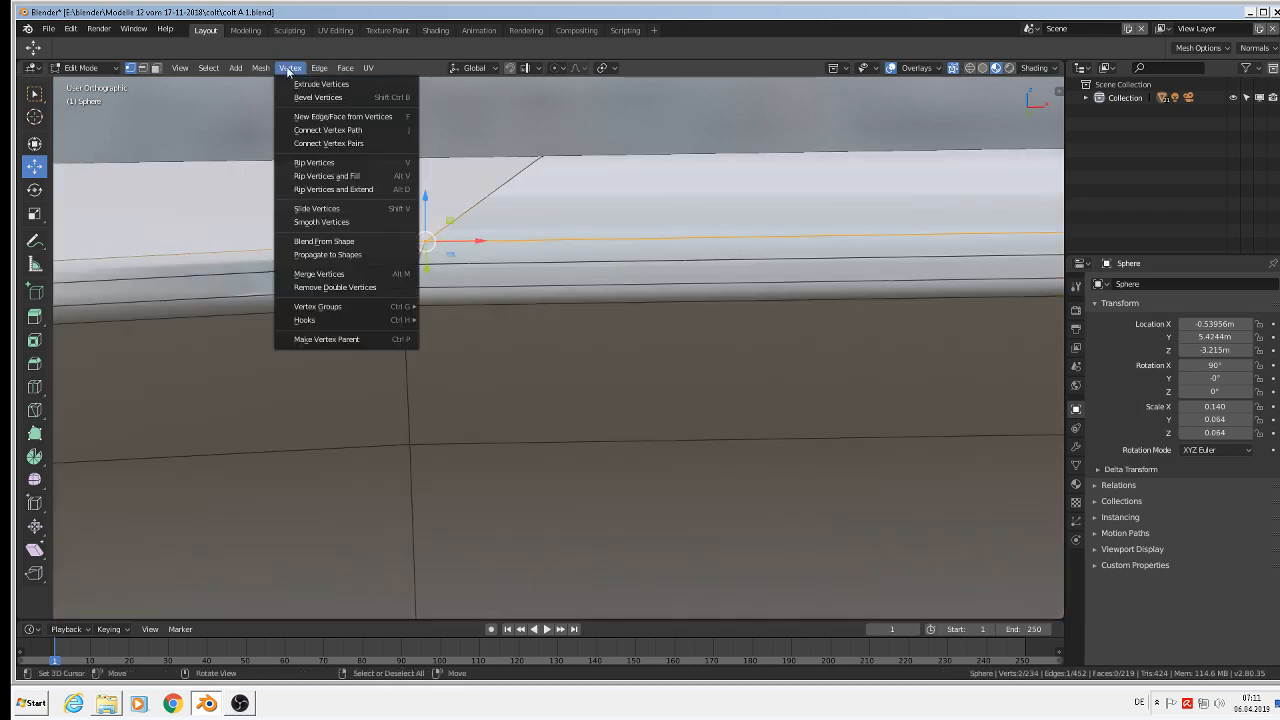
{"action": "left_click", "coordinate": [328, 276]}
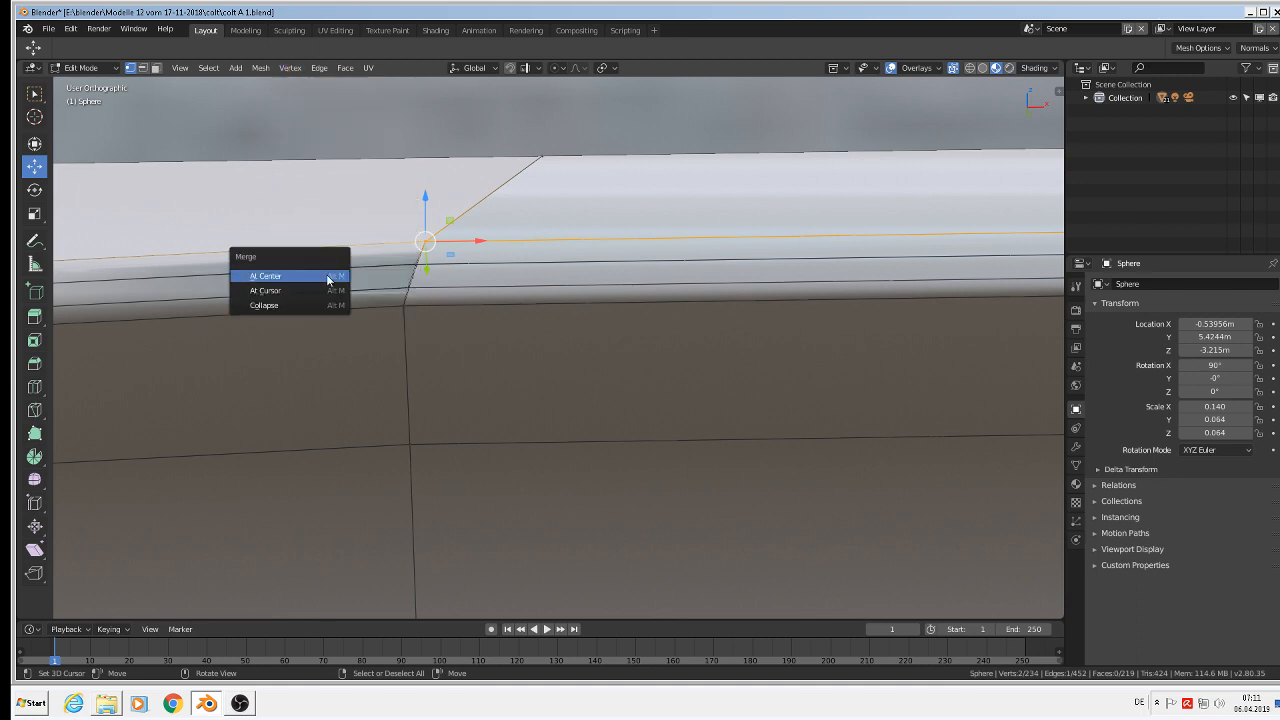
{"action": "left_click", "coordinate": [325, 277]}
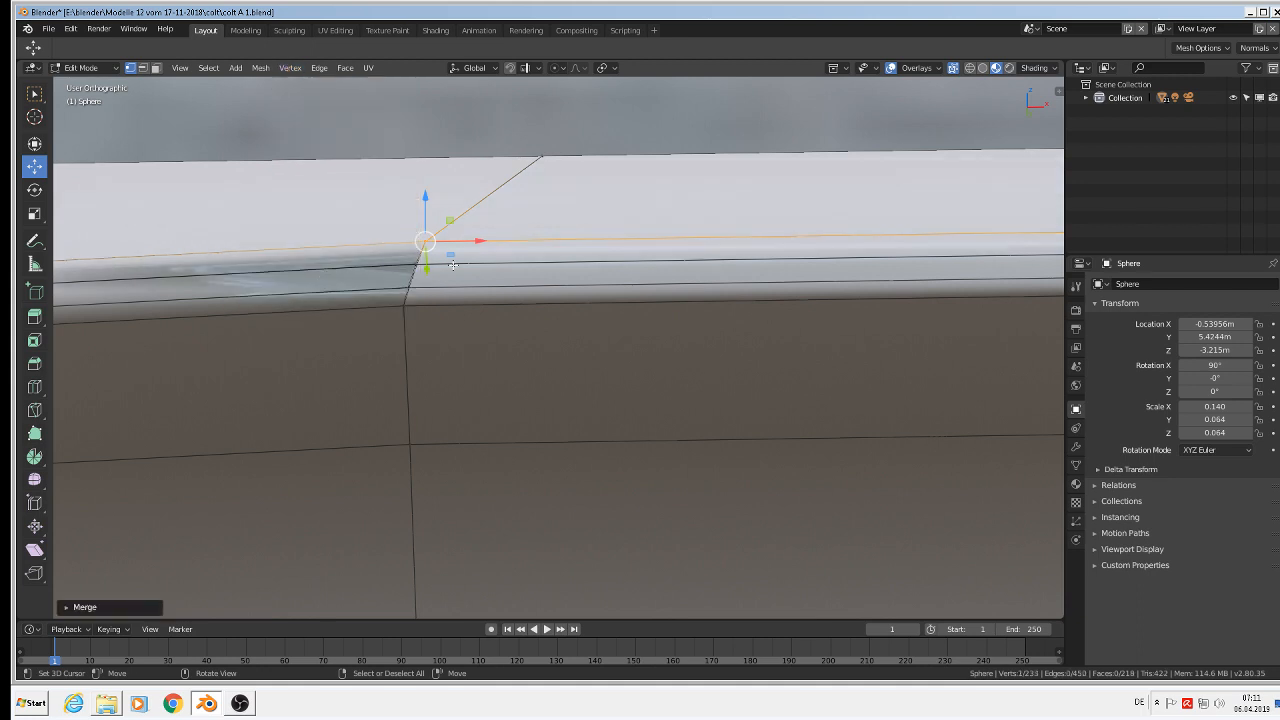
Merge the overlapping vertices on the middle line of the same bevel junction at center
{"action": "key", "text": "a"}
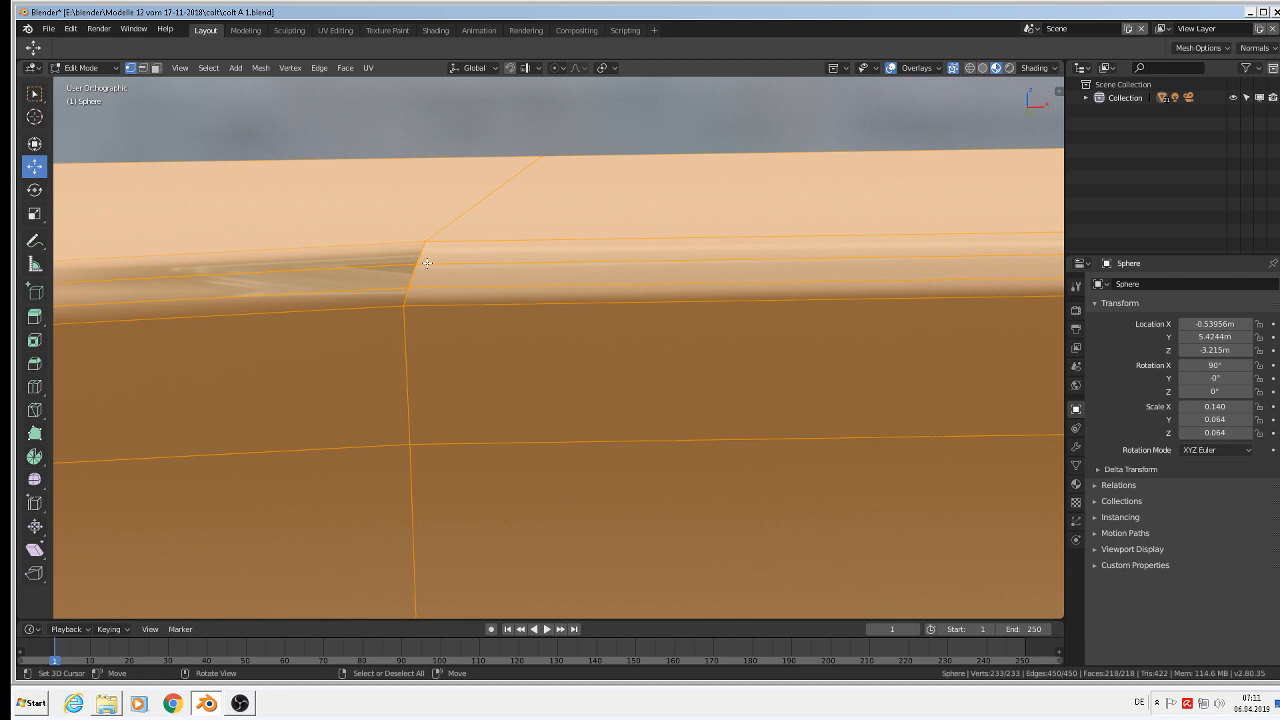
{"action": "key", "text": "alt+a"}
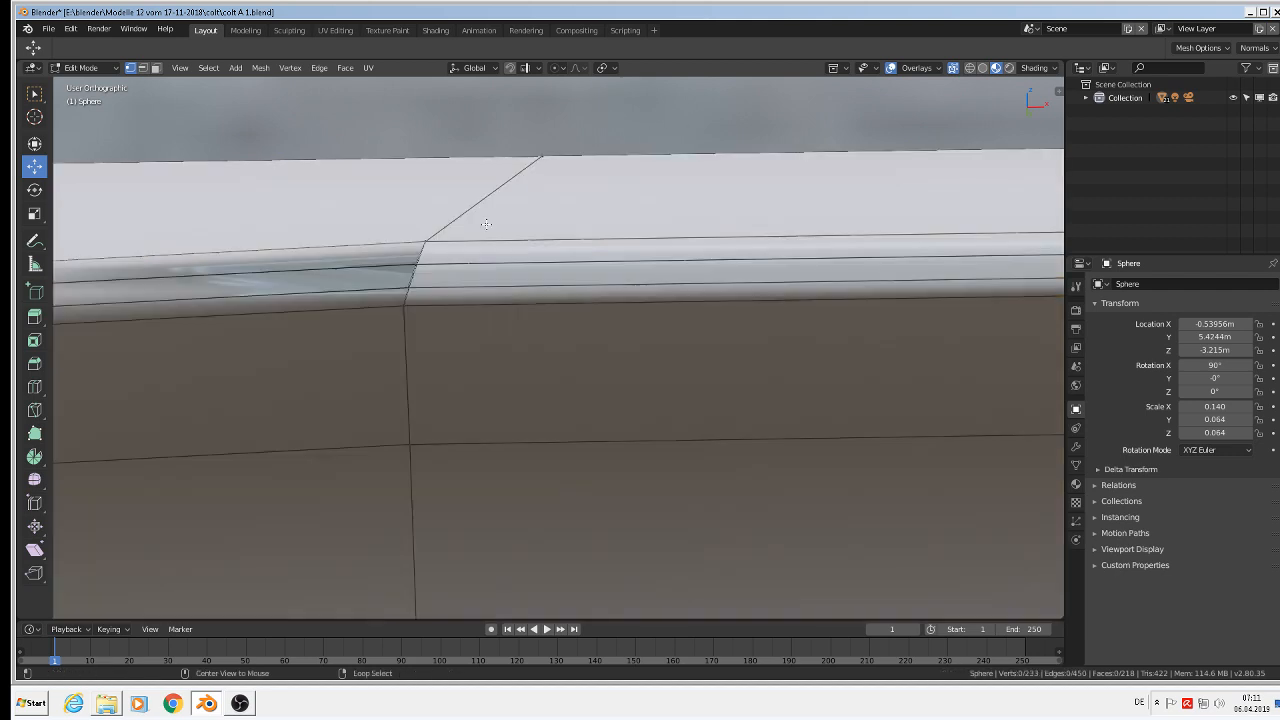
{"action": "key", "text": "c"}
{"action": "left_click", "coordinate": [417, 264]}
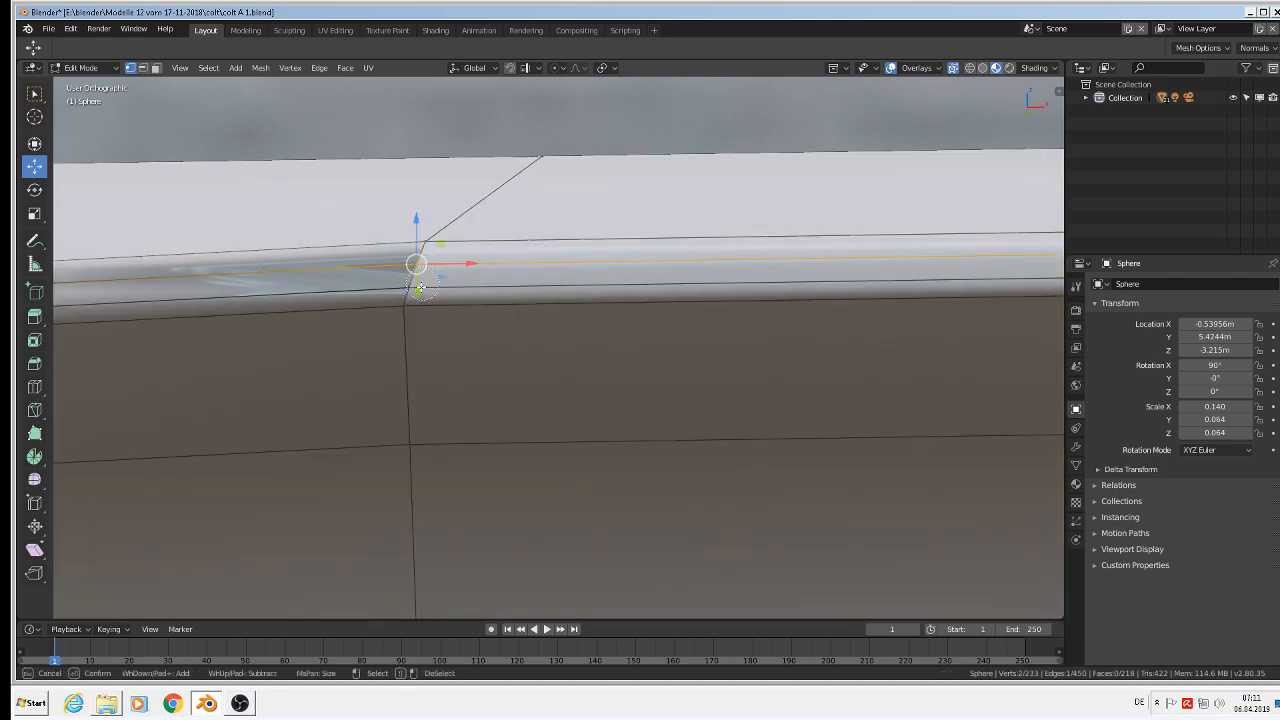
{"action": "right_click", "coordinate": [428, 274]}
{"action": "left_click", "coordinate": [290, 67]}
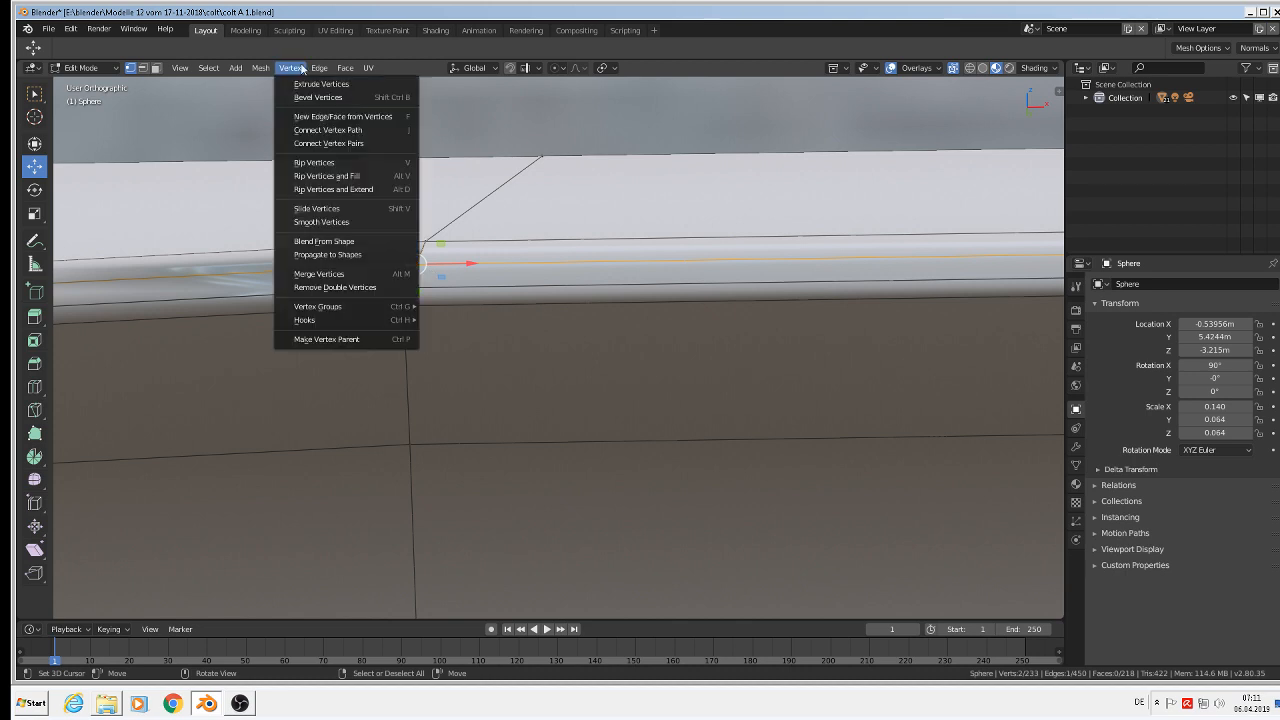
{"action": "left_click", "coordinate": [354, 280]}
{"action": "left_click", "coordinate": [355, 277]}
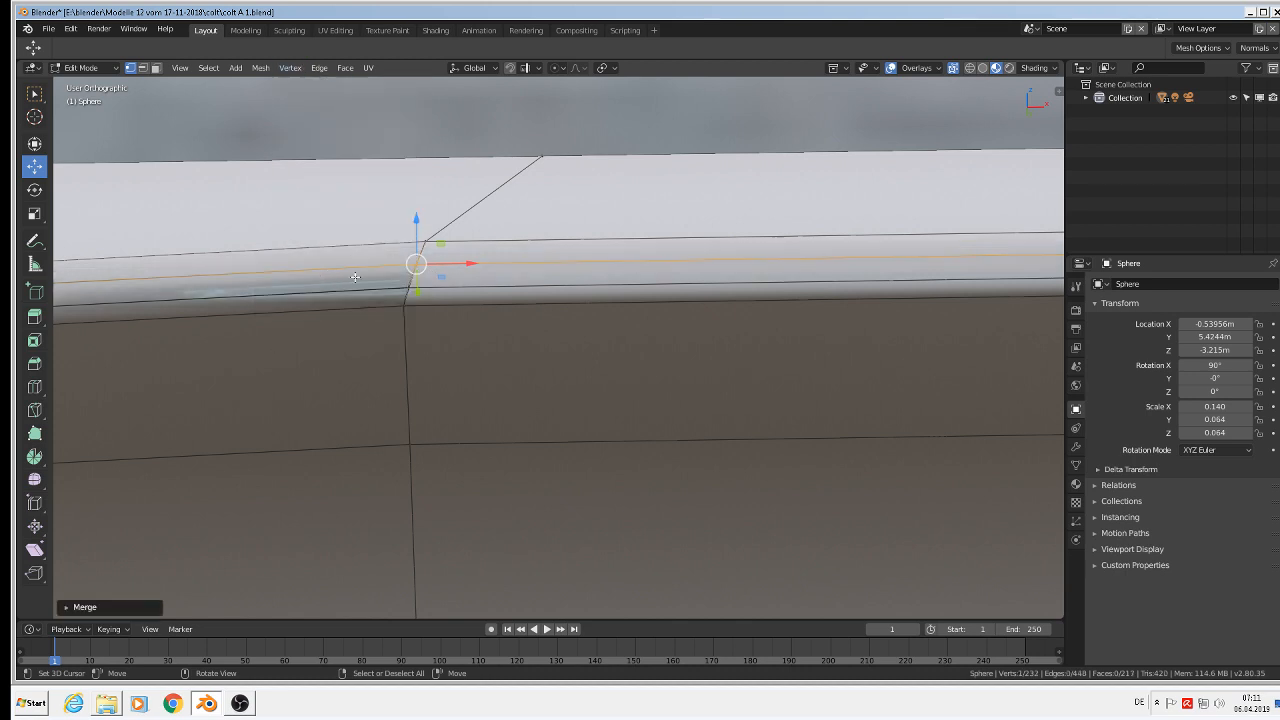
Merge the overlapping vertices on the bevel line nearest the flute's hollow at center, and return to Object Mode
{"action": "key", "text": "a"}
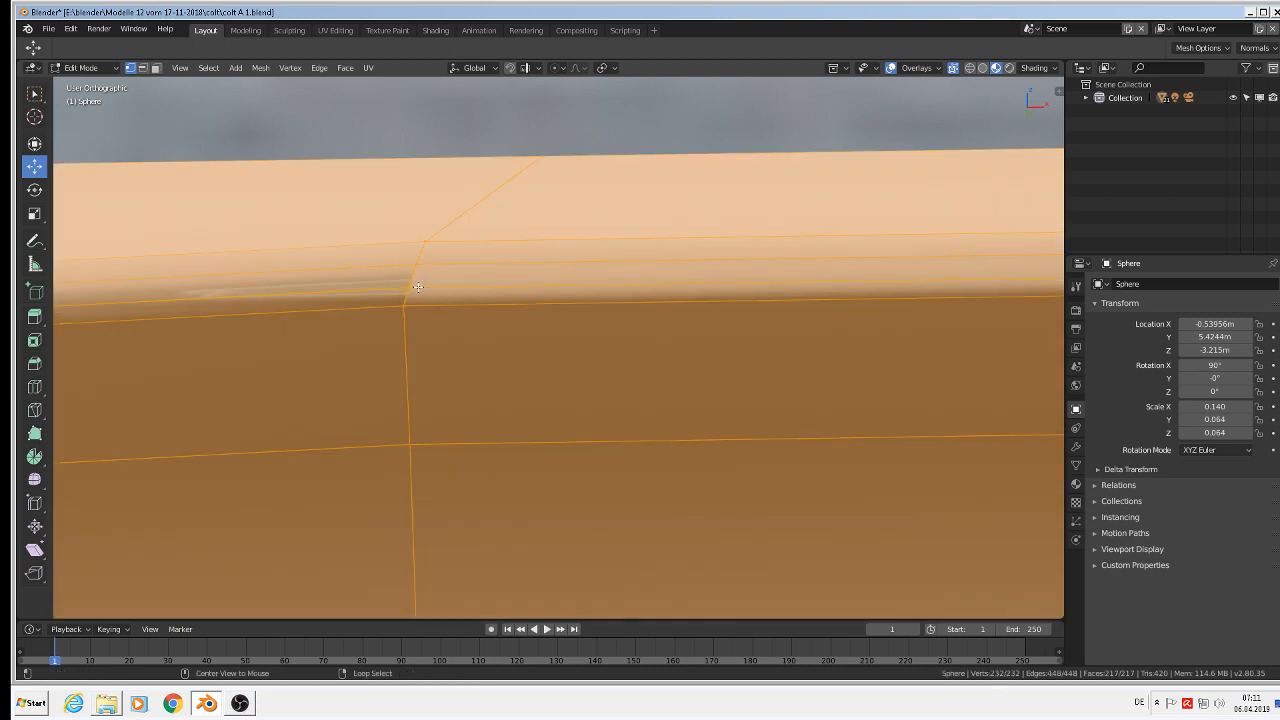
{"action": "key", "text": "alt+a"}
{"action": "key", "text": "c"}
{"action": "left_click", "coordinate": [409, 287]}
{"action": "right_click", "coordinate": [413, 287]}
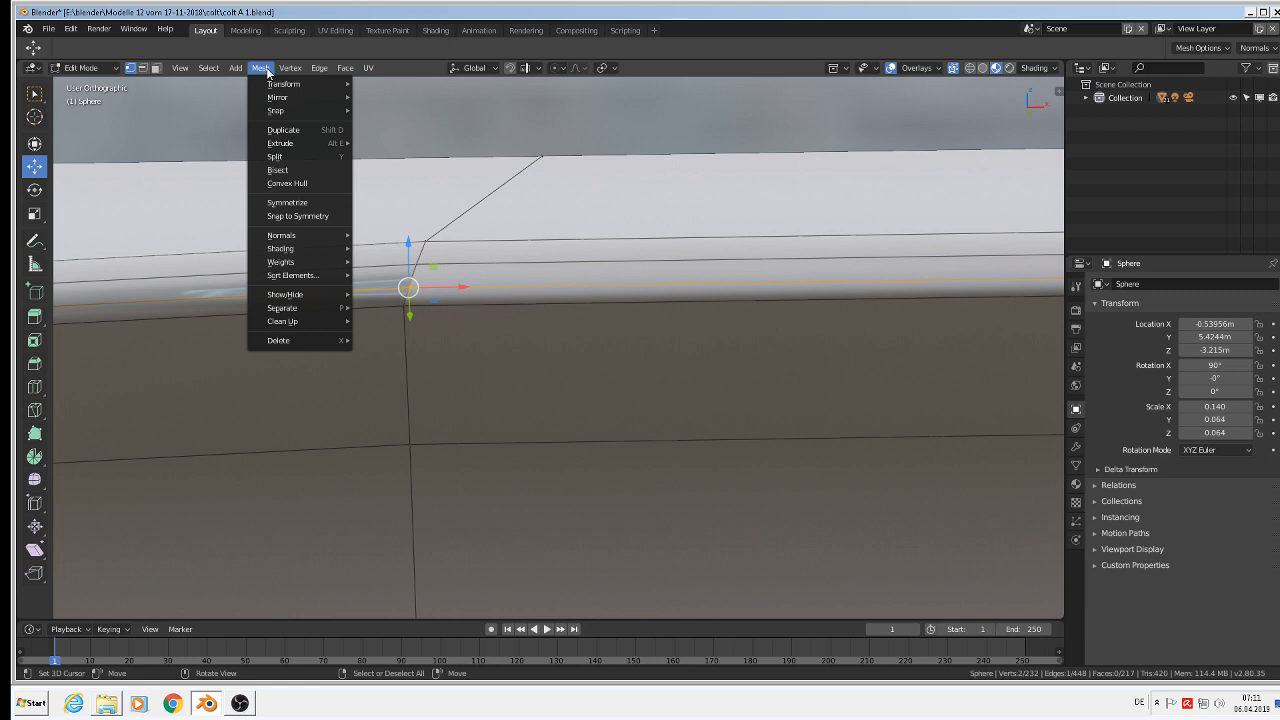
{"action": "mouse_move", "coordinate": [290, 68]}
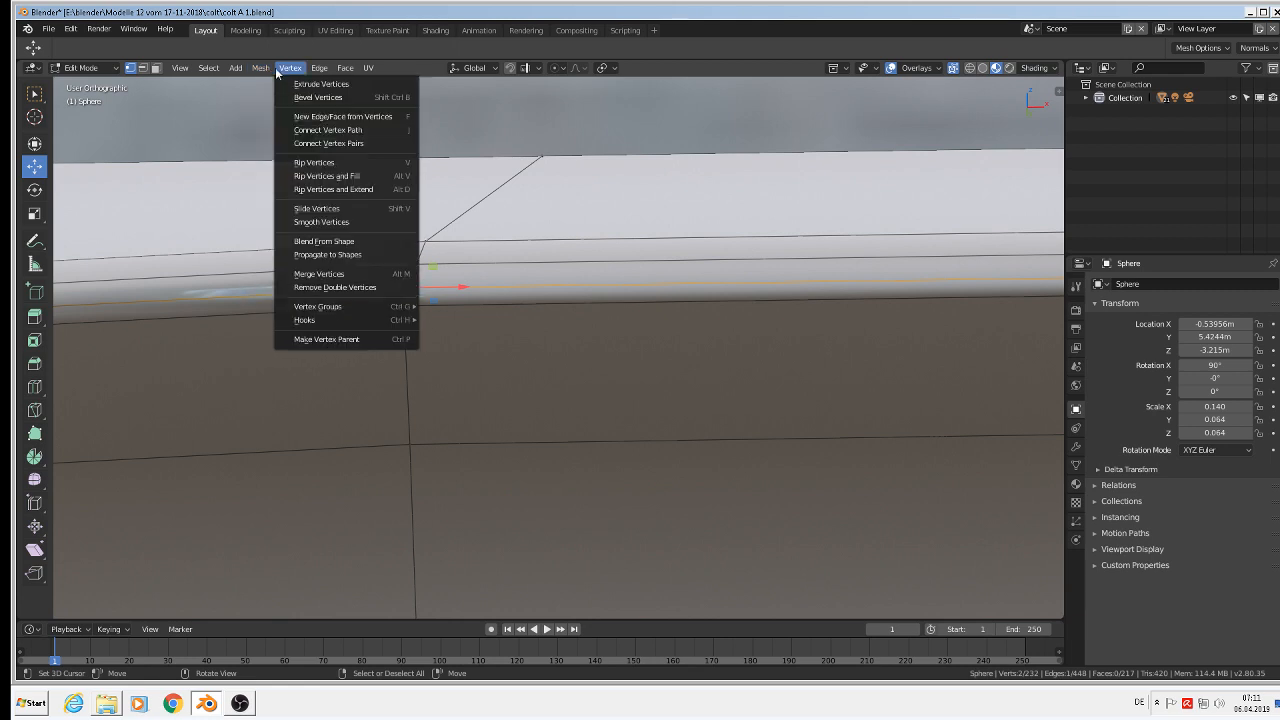
{"action": "left_click", "coordinate": [341, 275]}
{"action": "left_click", "coordinate": [320, 273]}
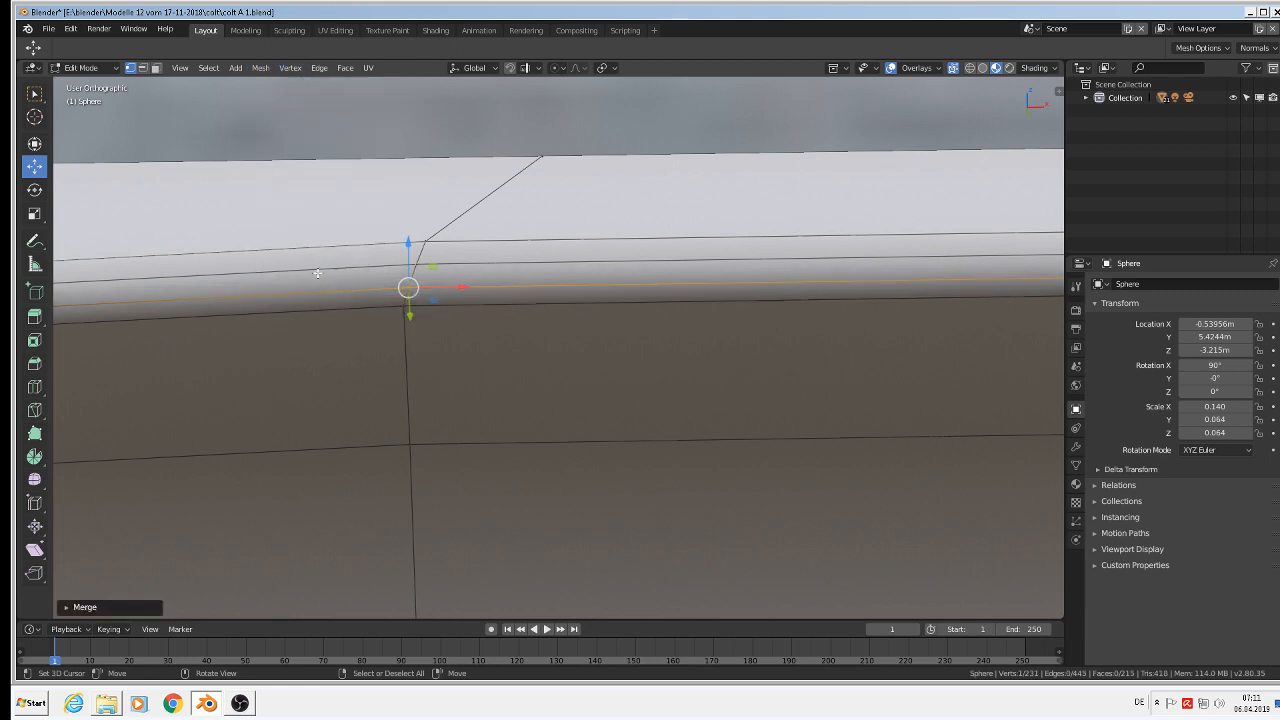
{"action": "scroll", "coordinate": [430, 301], "scroll_direction": "down", "scroll_amount": 2}
{"action": "scroll", "coordinate": [430, 301], "scroll_direction": "down", "scroll_amount": 4}
{"action": "key", "text": "Tab"}
Check the flute's smoothed edge against the cylinder photo and save the project as colt B 1.blend
{"action": "scroll", "coordinate": [426, 303], "scroll_direction": "up", "scroll_amount": 2}
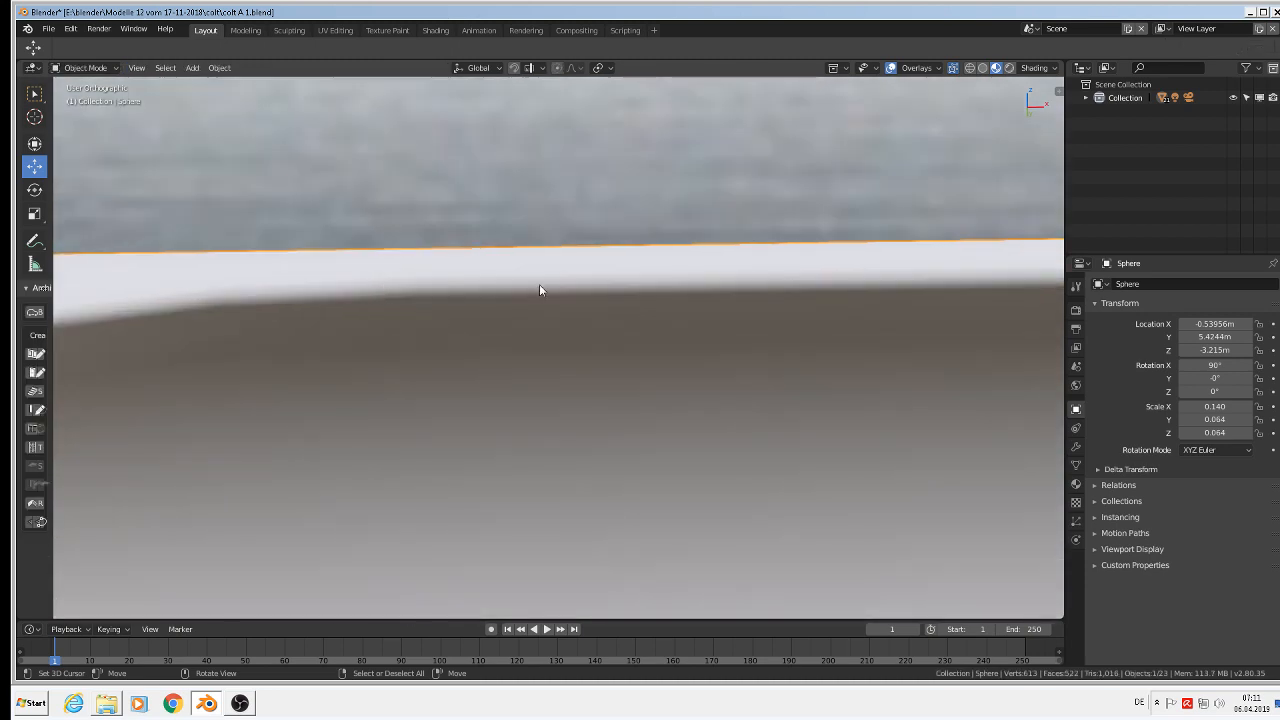
{"action": "scroll", "coordinate": [477, 306], "scroll_direction": "down", "scroll_amount": 3}
{"action": "scroll", "coordinate": [477, 310], "scroll_direction": "down", "scroll_amount": 5}
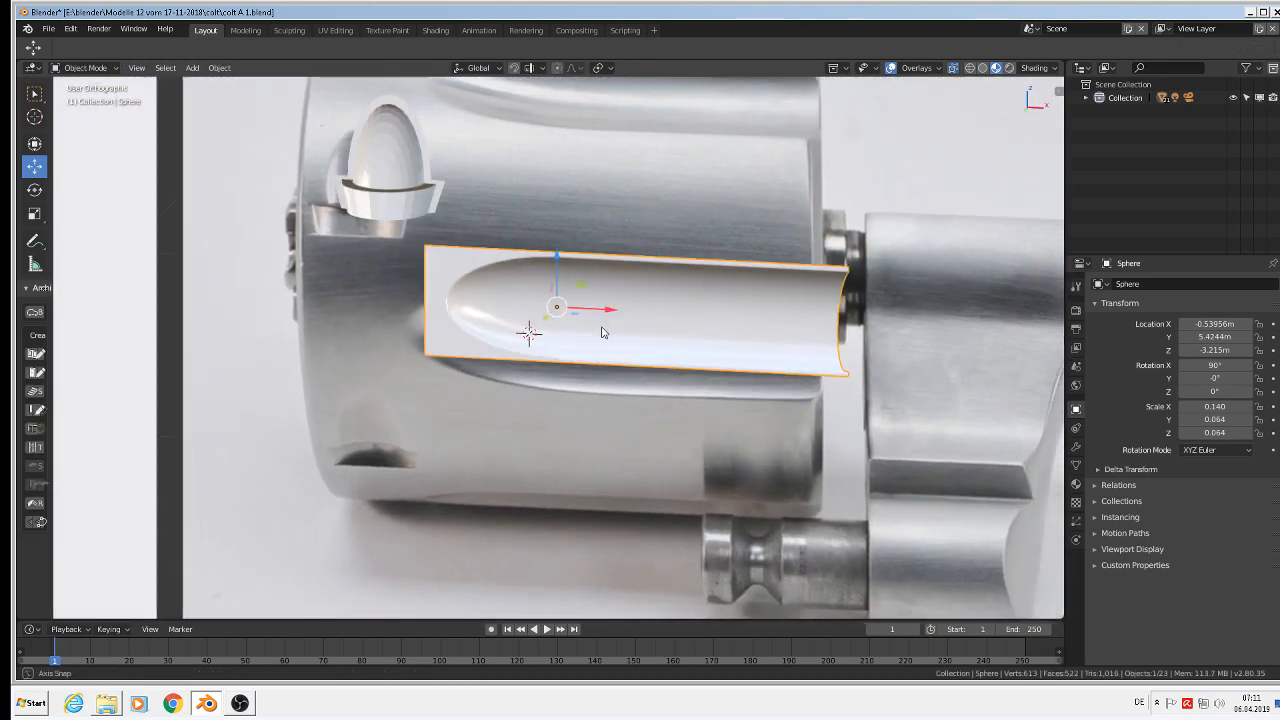
{"action": "middle_click_drag", "start_coordinate": [602, 332], "coordinate": [460, 275]}
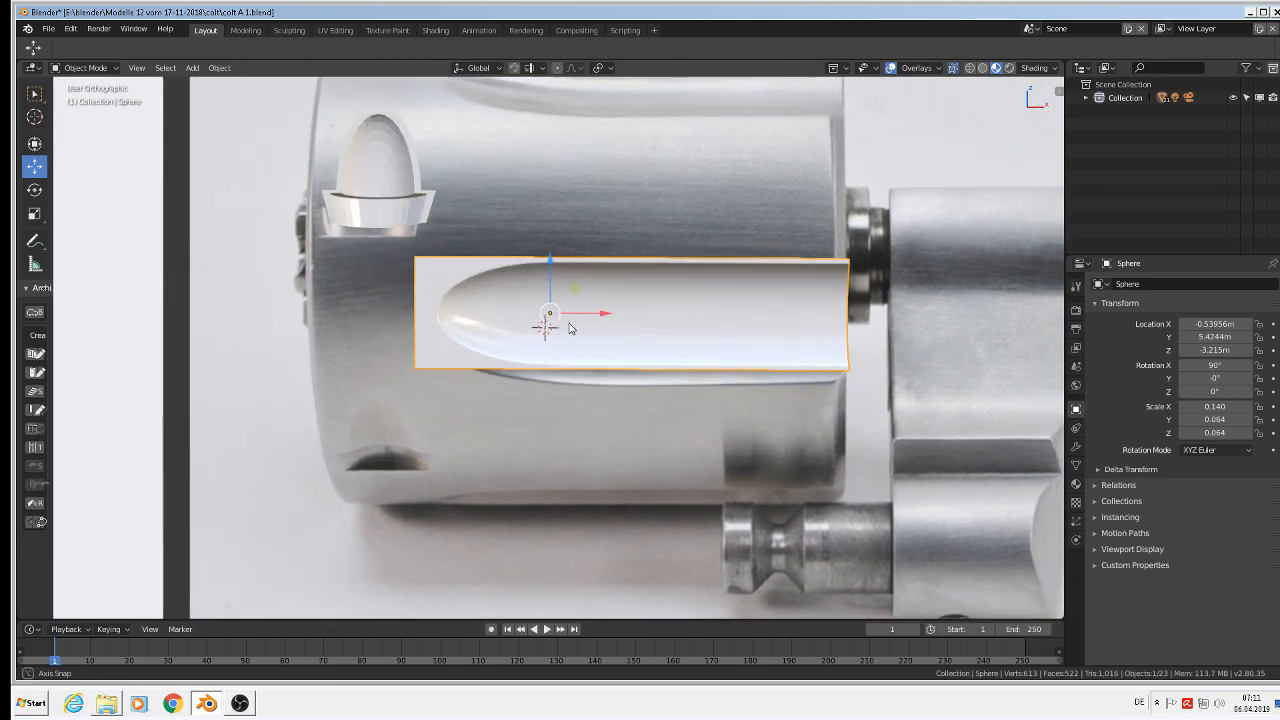
{"action": "left_click", "coordinate": [45, 29]}
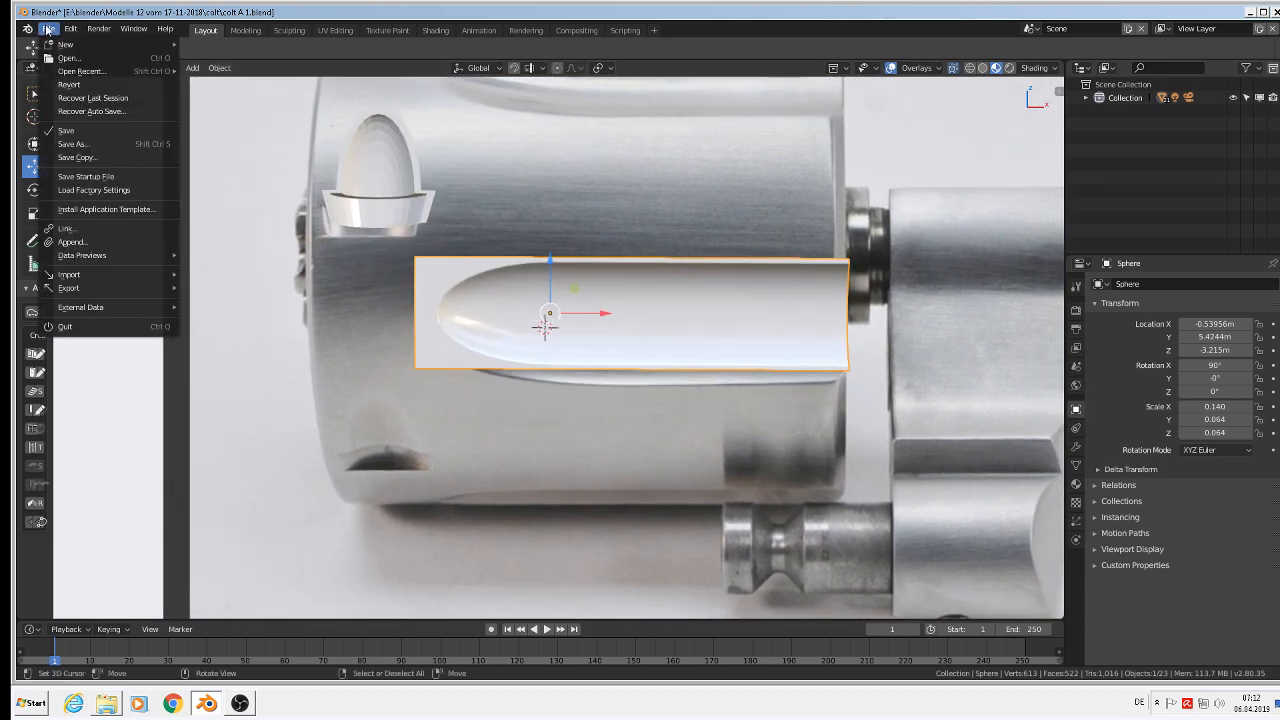
{"action": "left_click", "coordinate": [85, 147]}
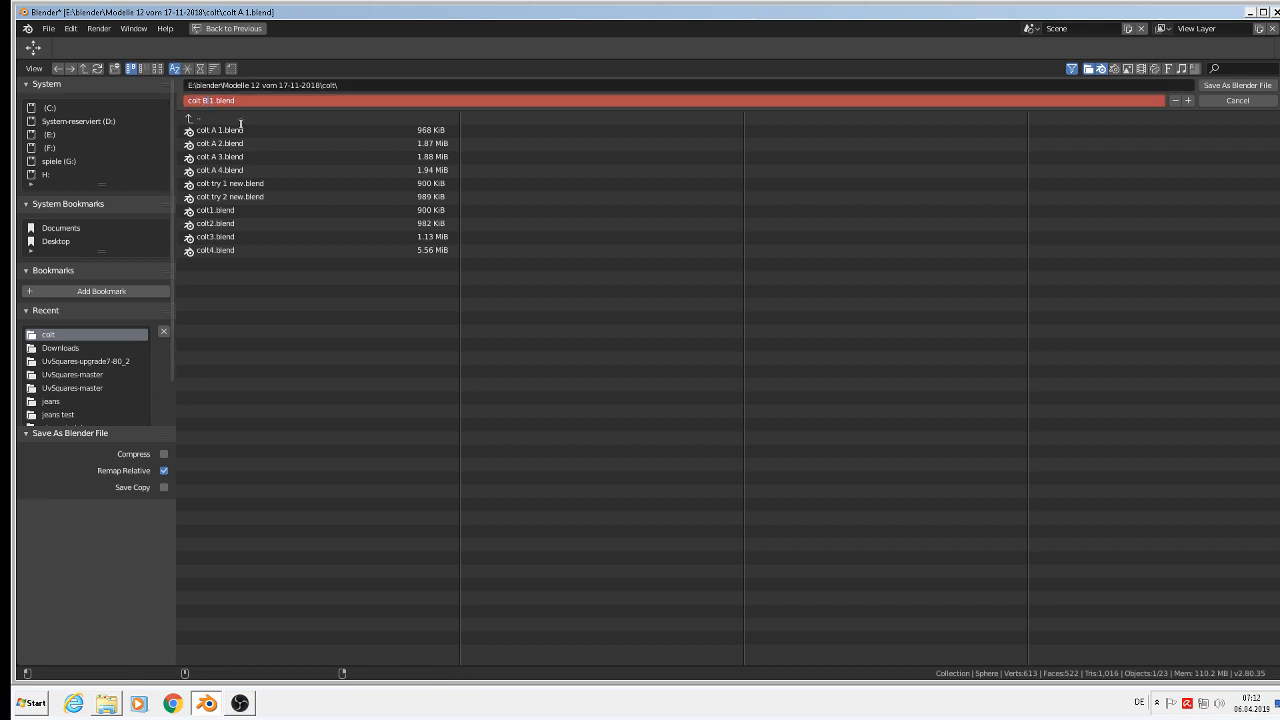
{"action": "key", "text": "Return"}
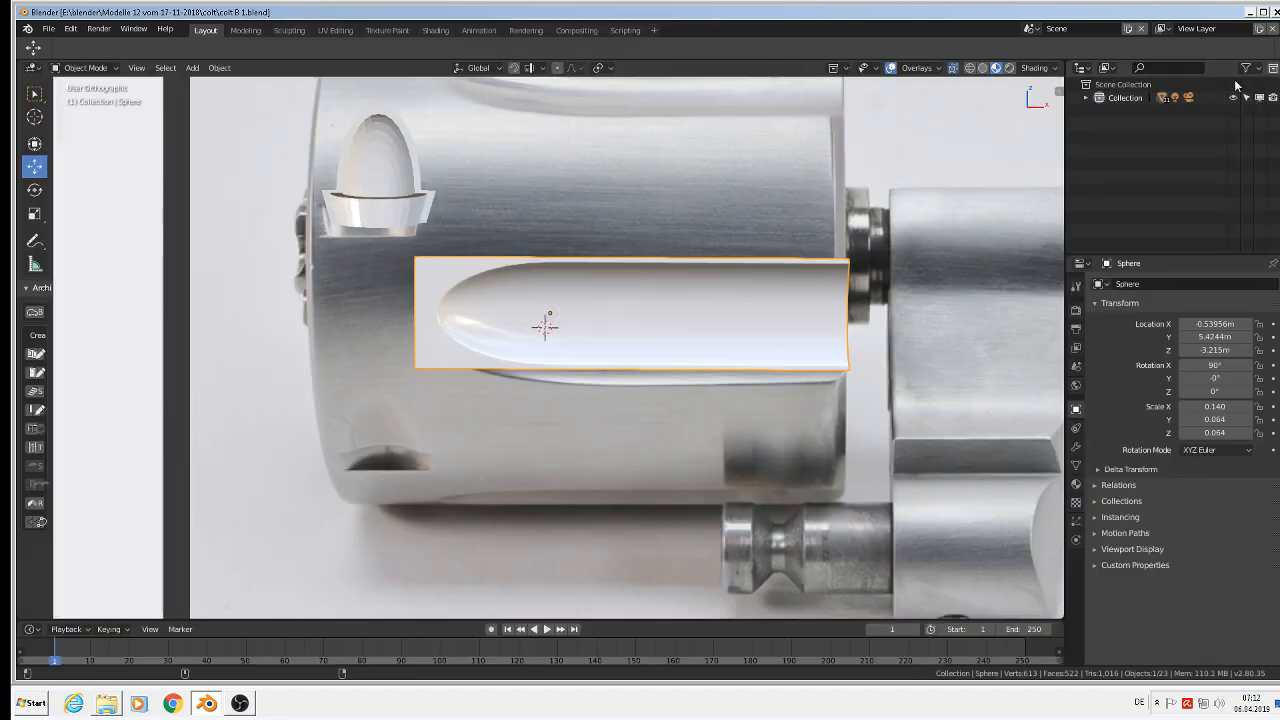
Switch to the front view, select the notch object above the flute and enter Edit Mode on it
{"action": "scroll", "coordinate": [385, 200], "scroll_direction": "up", "scroll_amount": 5}
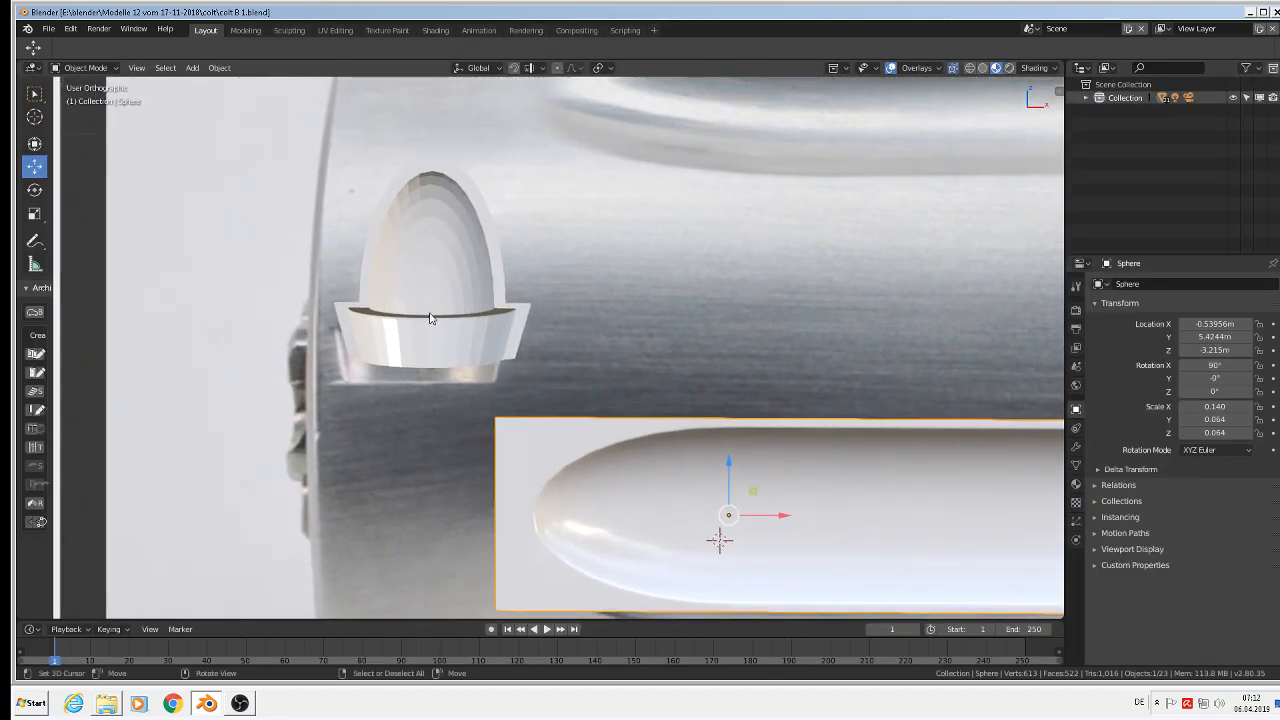
{"action": "key", "text": "KP_1"}
{"action": "left_click", "coordinate": [428, 300]}
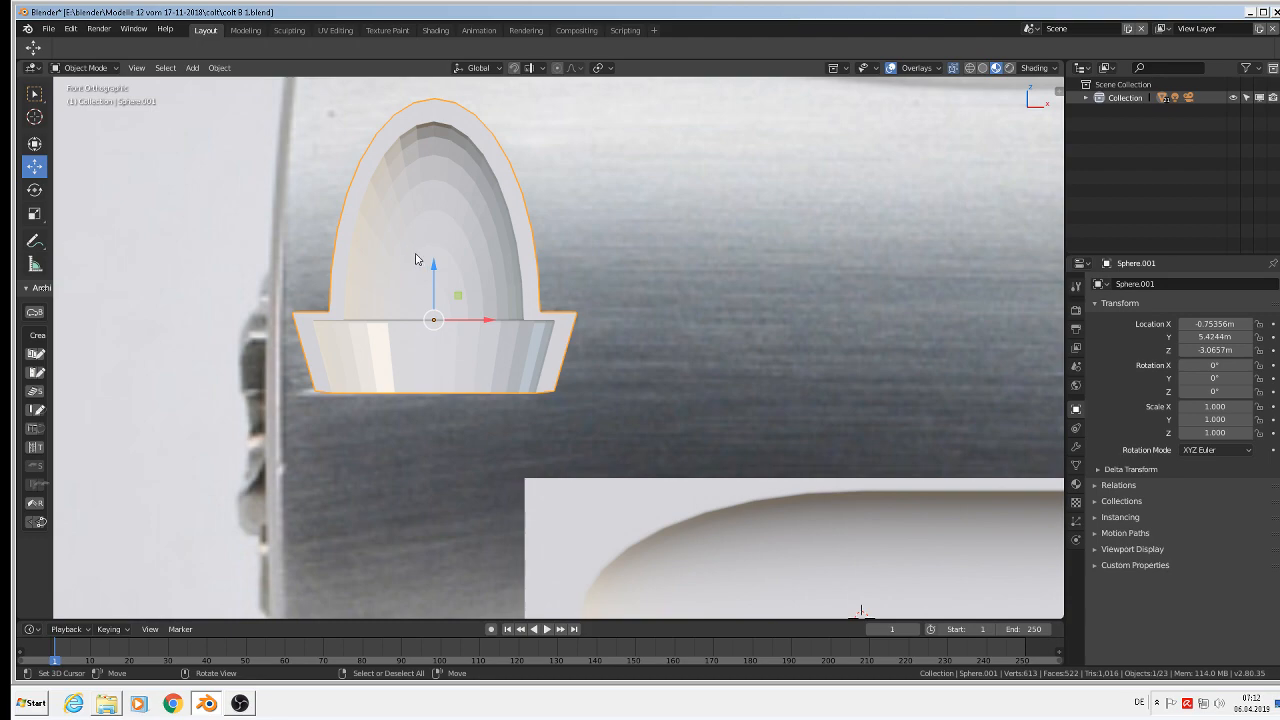
{"action": "scroll", "coordinate": [395, 257], "scroll_direction": "up", "scroll_amount": 2}
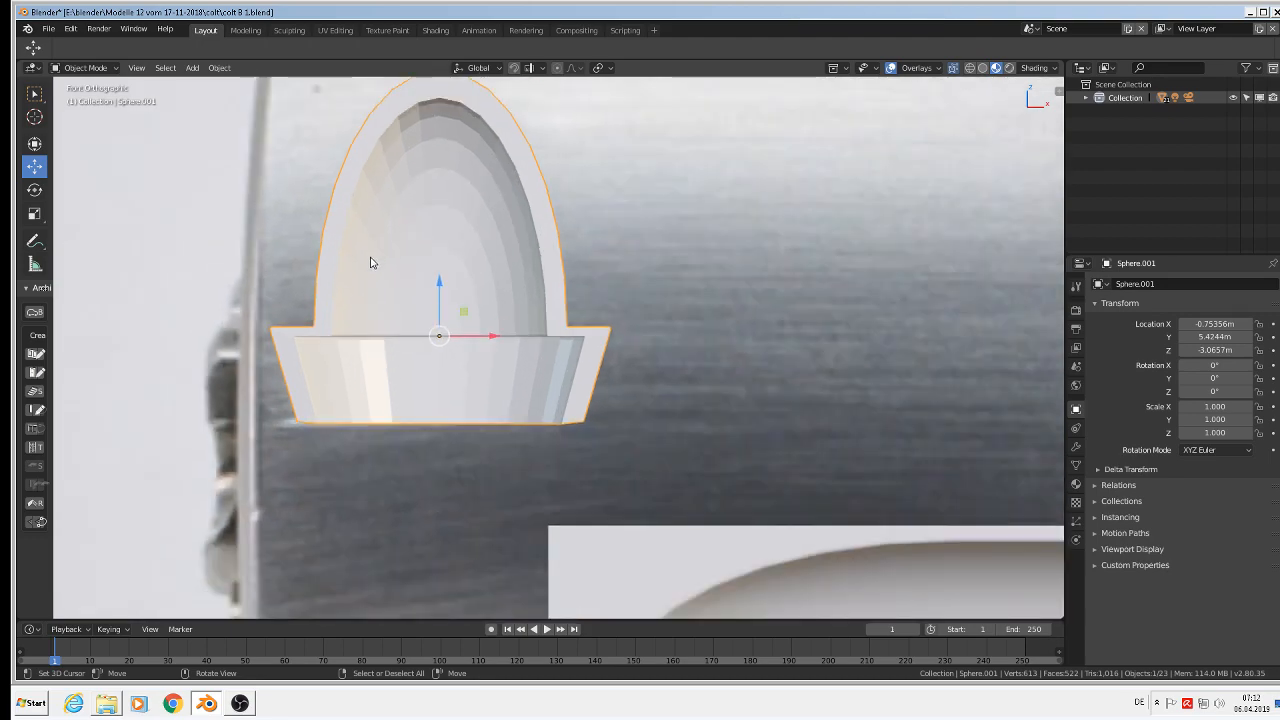
{"action": "scroll", "coordinate": [370, 262], "scroll_direction": "up", "scroll_amount": 2}
{"action": "key", "text": "Tab"}
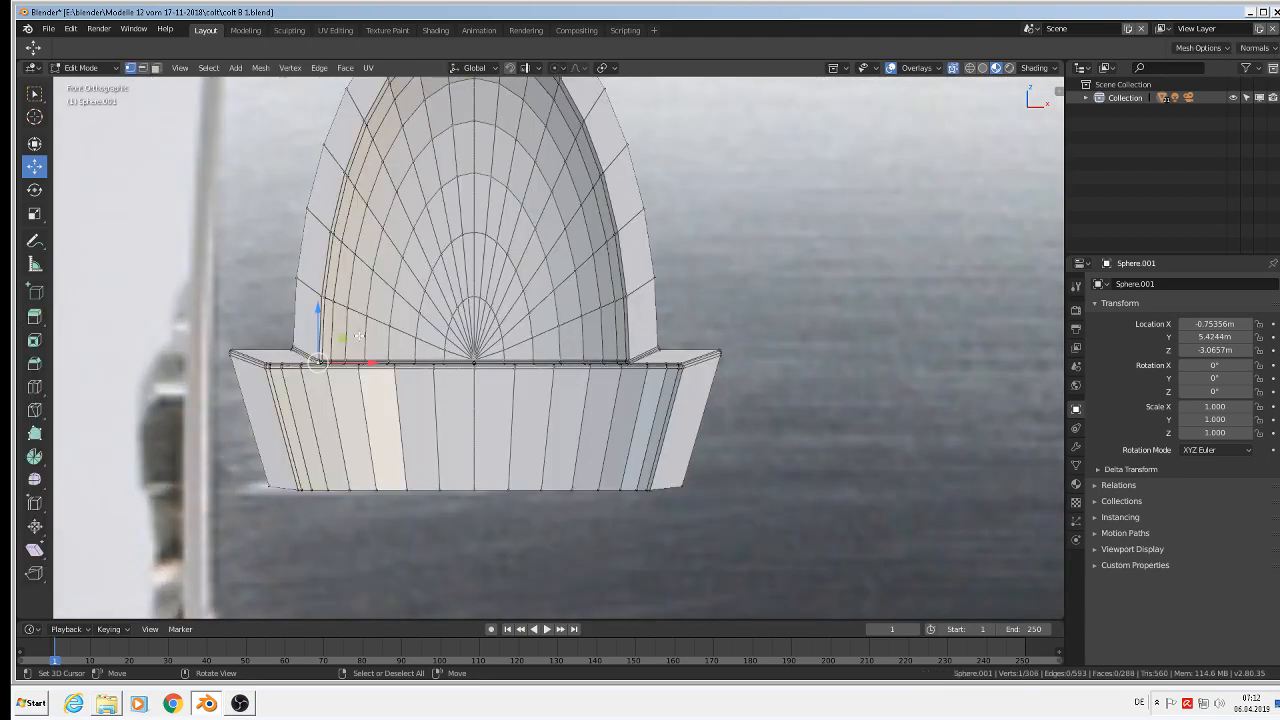
Inspect the notch's bevelled ledge, select the whole notch mesh and remove its double vertices
{"action": "middle_click_drag", "start_coordinate": [359, 336], "coordinate": [334, 341]}
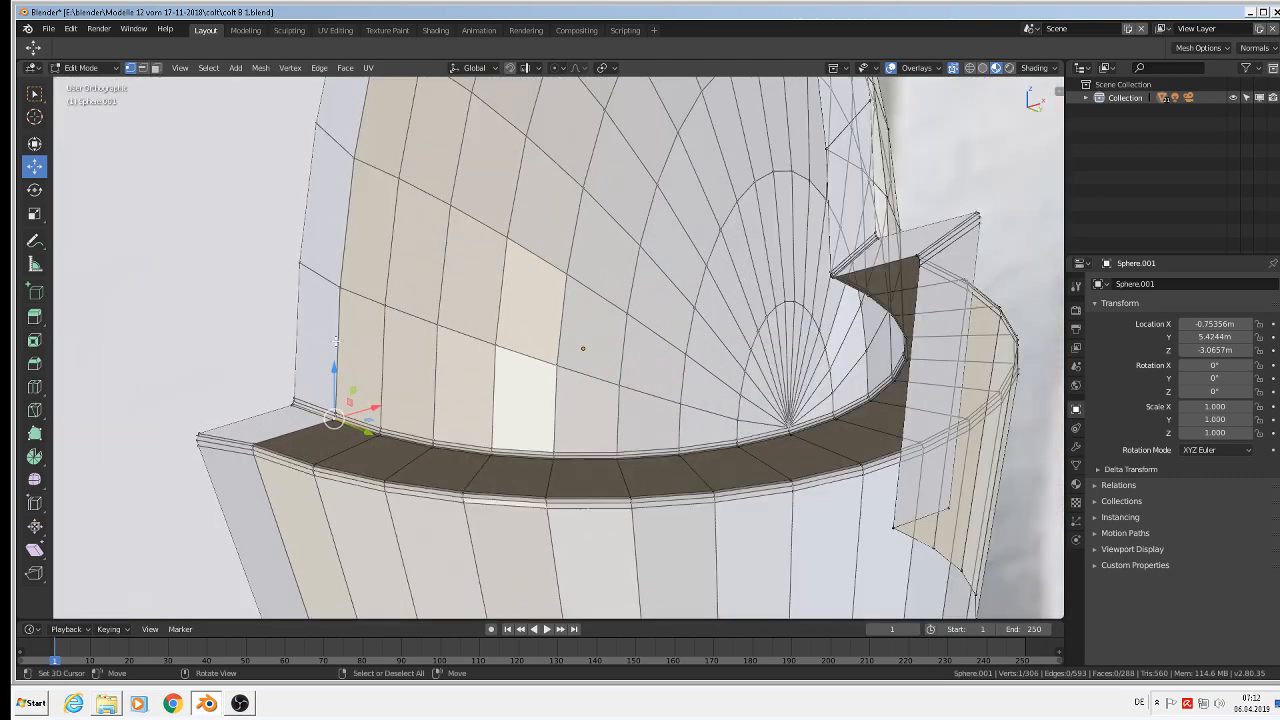
{"action": "scroll", "coordinate": [371, 363], "scroll_direction": "up", "scroll_amount": 3}
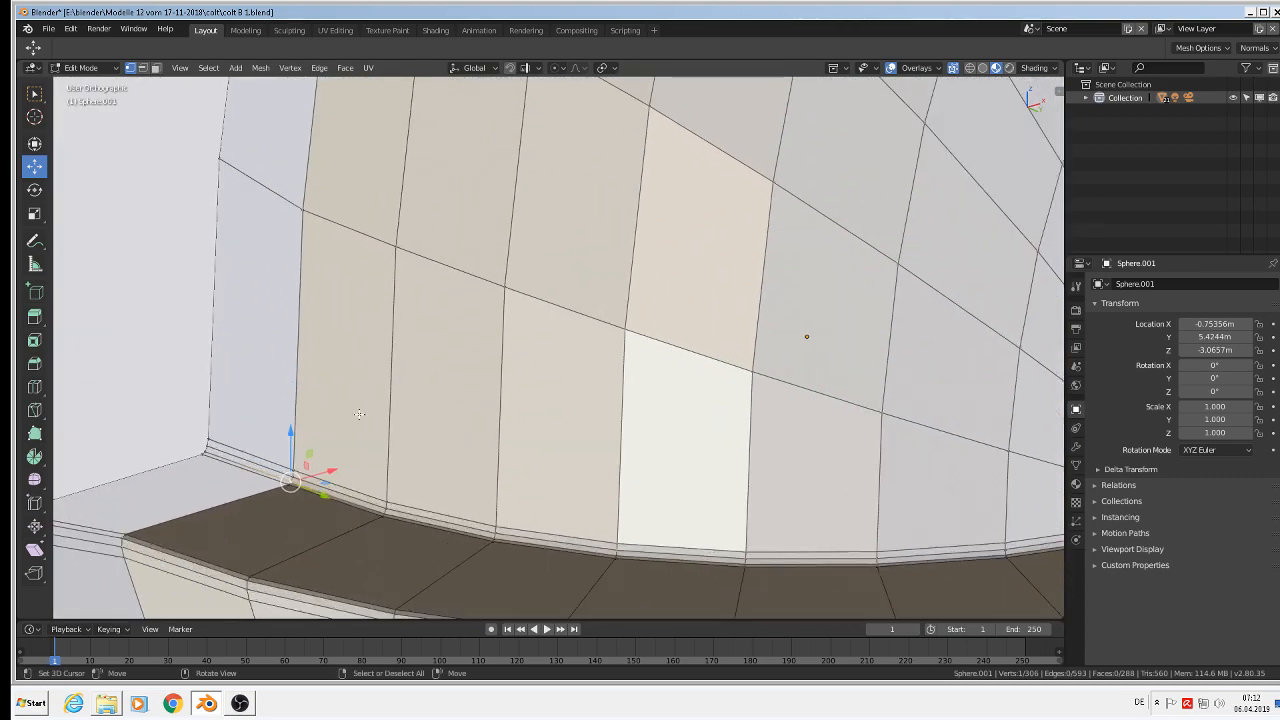
{"action": "scroll", "coordinate": [334, 432], "scroll_direction": "down", "scroll_amount": 6}
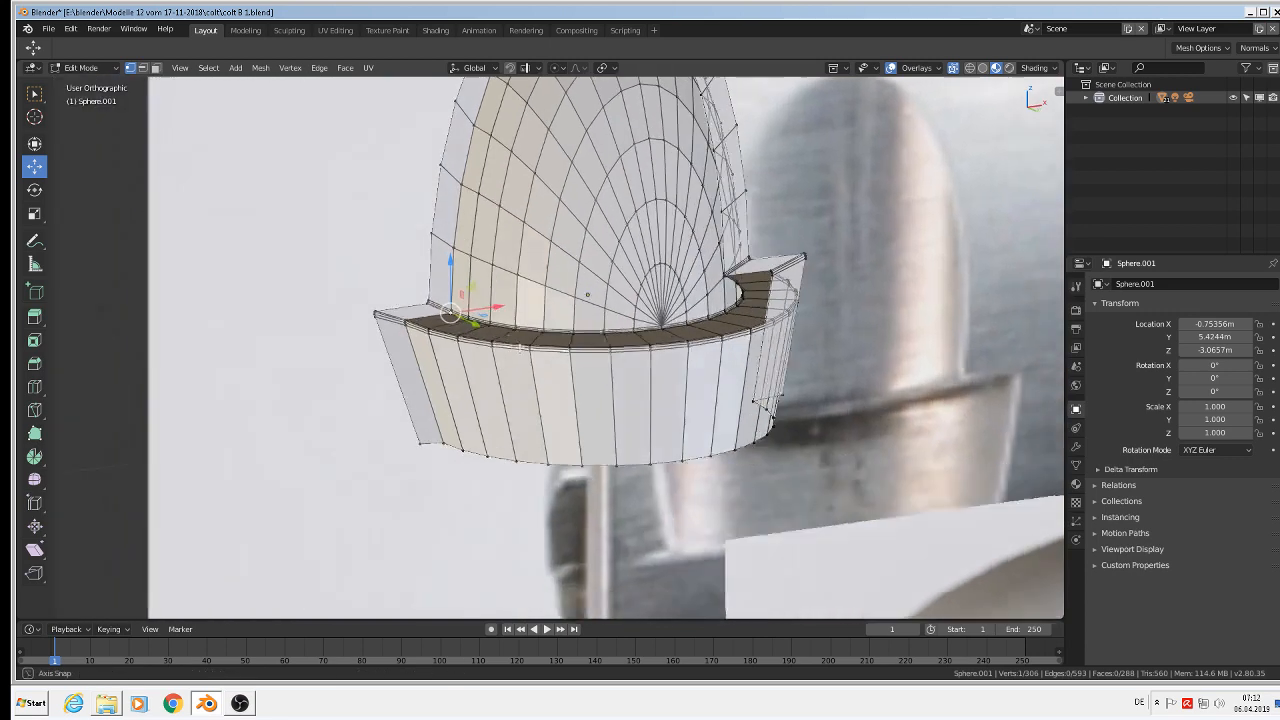
{"action": "middle_click_drag", "start_coordinate": [500, 400], "coordinate": [556, 389]}
{"action": "key", "text": "a"}
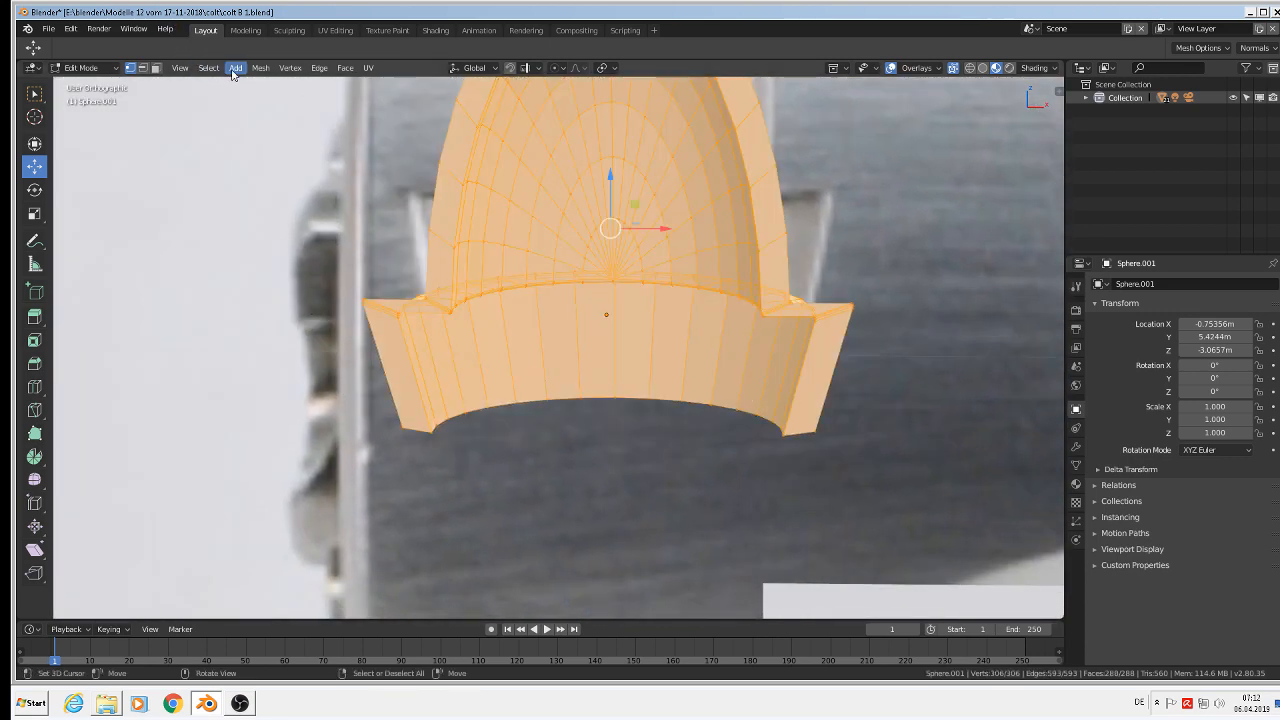
{"action": "left_click", "coordinate": [289, 68]}
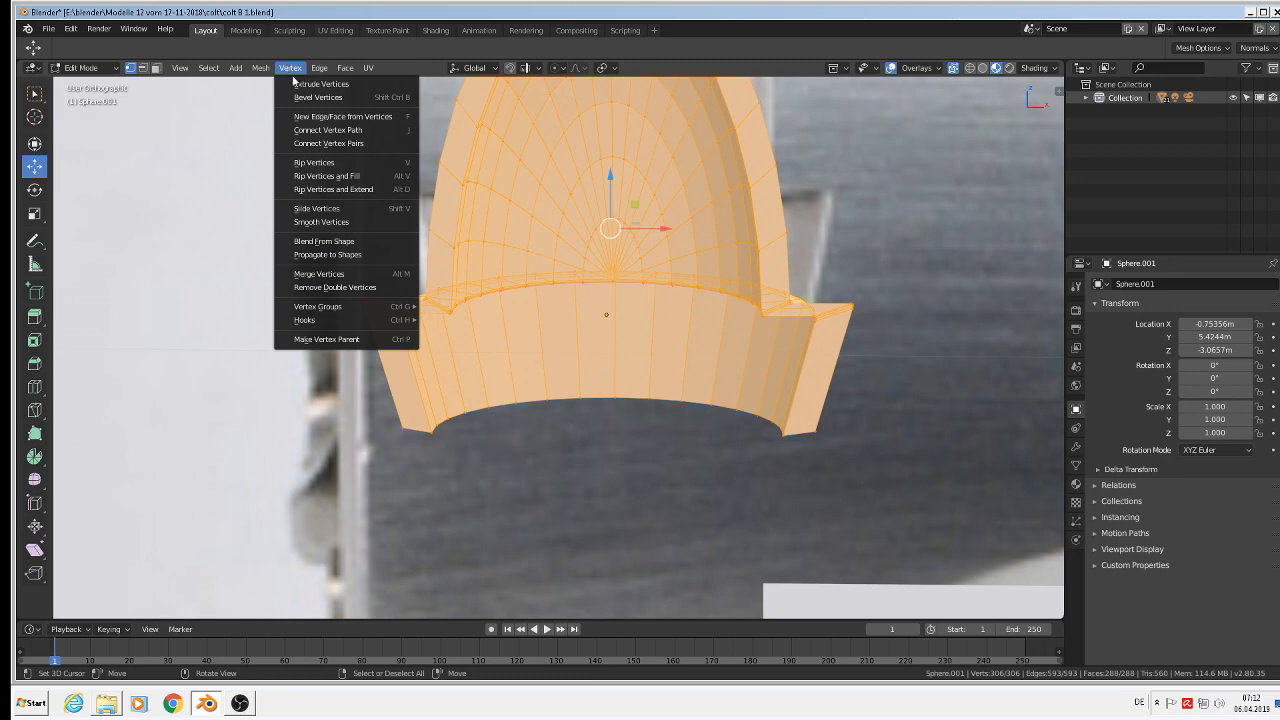
{"action": "left_click", "coordinate": [320, 288]}
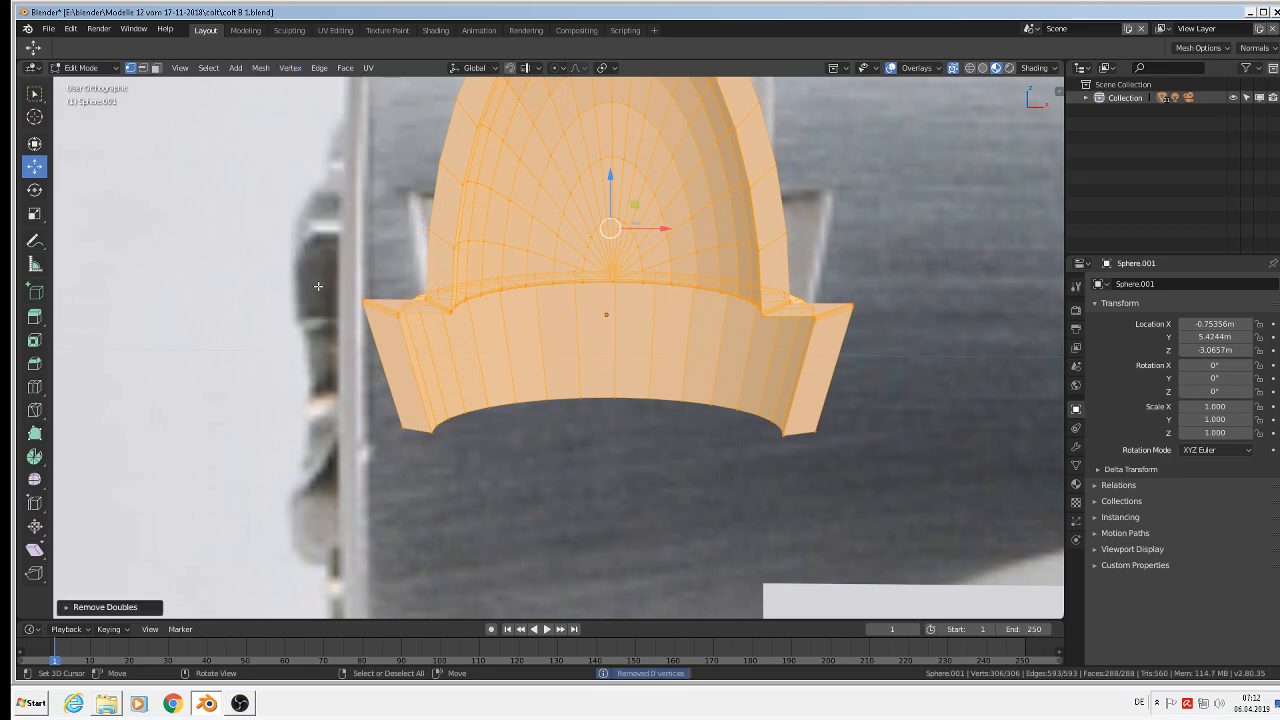
Delete loose geometry from the notch mesh and remove its double vertices again
{"action": "left_click", "coordinate": [260, 68]}
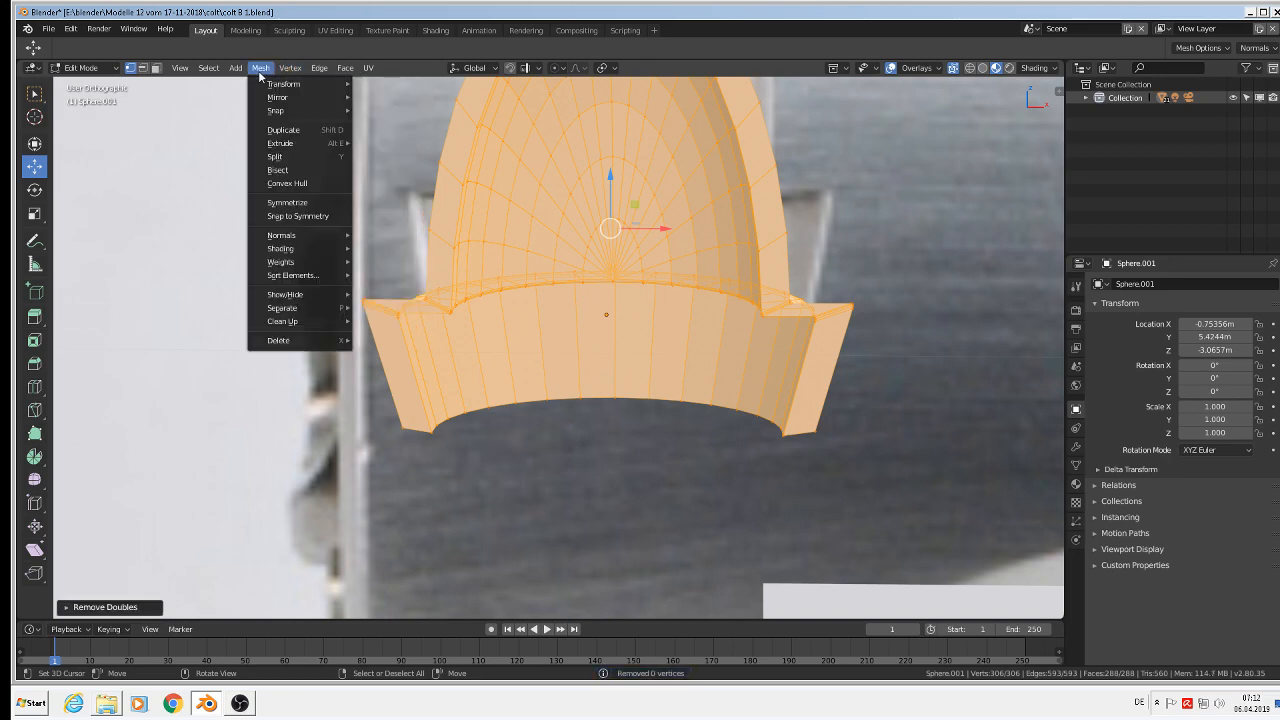
{"action": "mouse_move", "coordinate": [295, 342]}
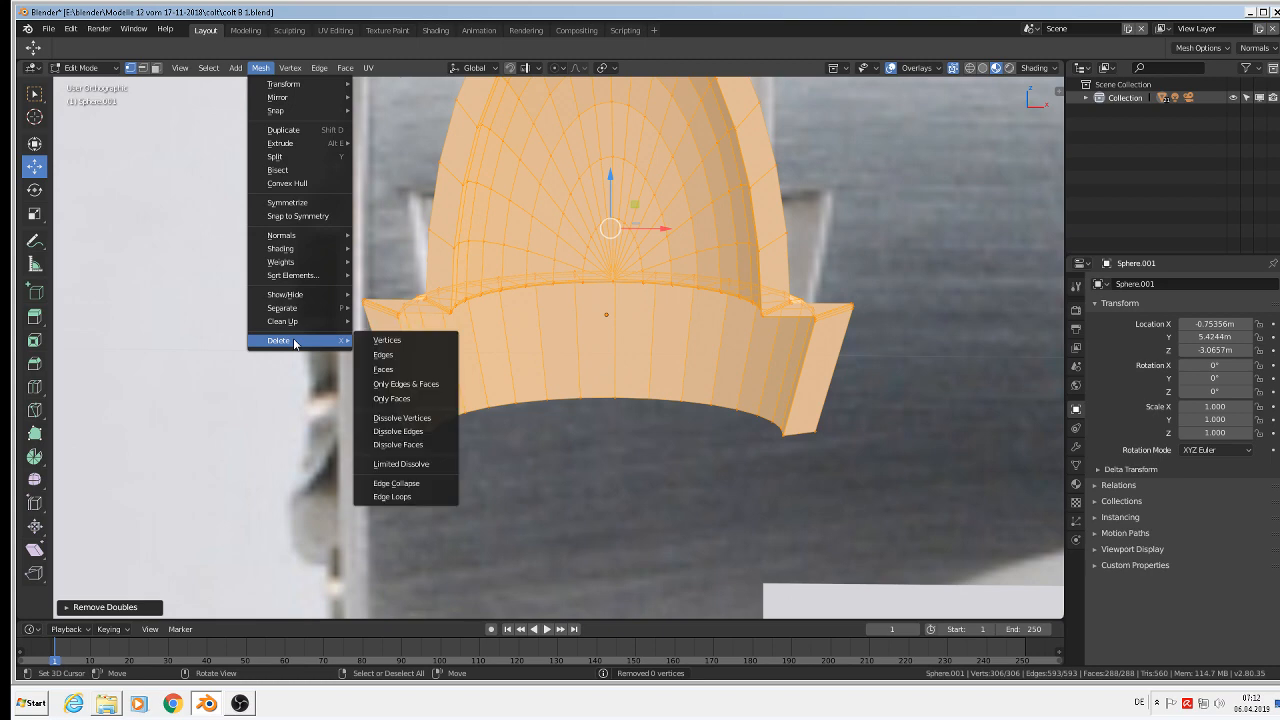
{"action": "left_click", "coordinate": [378, 321]}
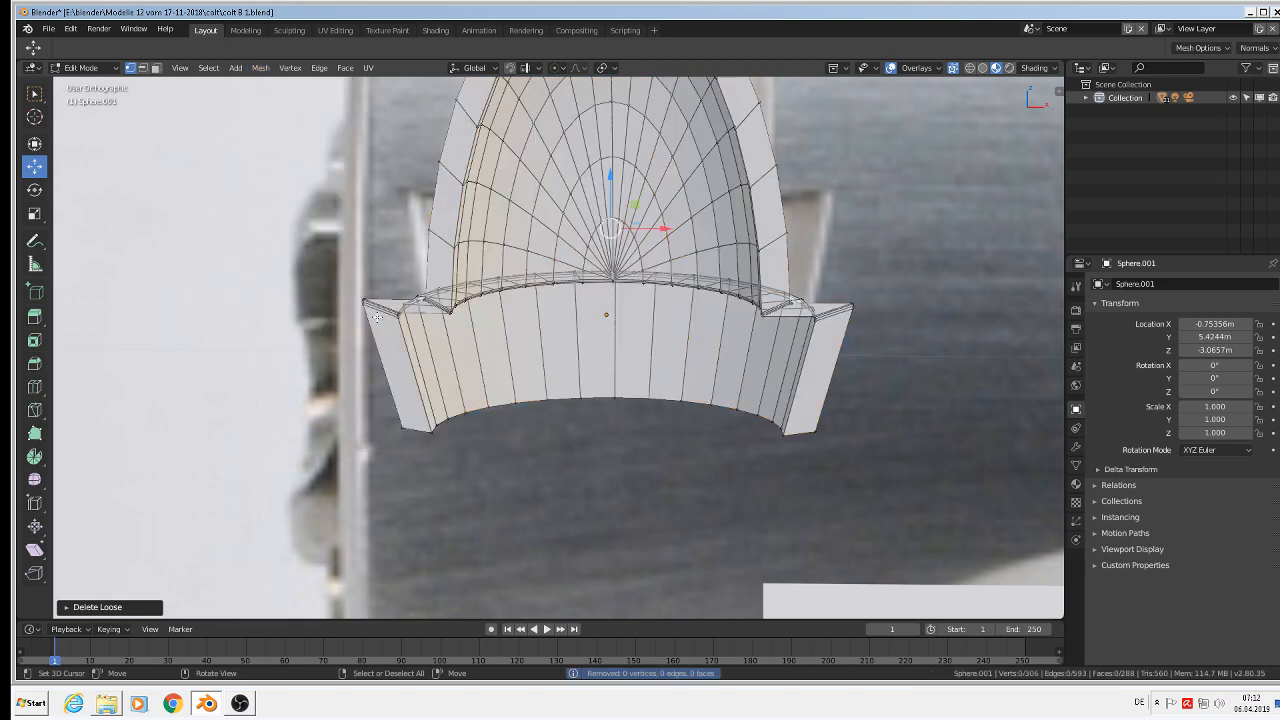
{"action": "left_click", "coordinate": [300, 69]}
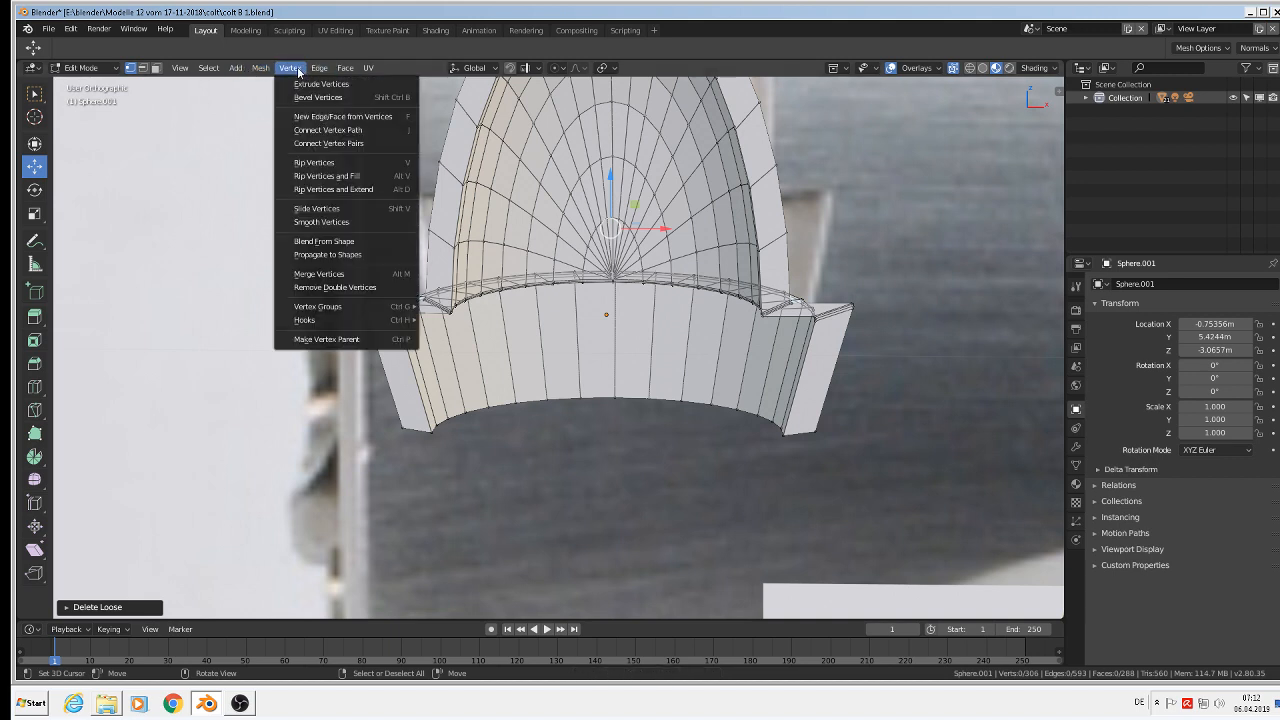
{"action": "left_click", "coordinate": [322, 287]}
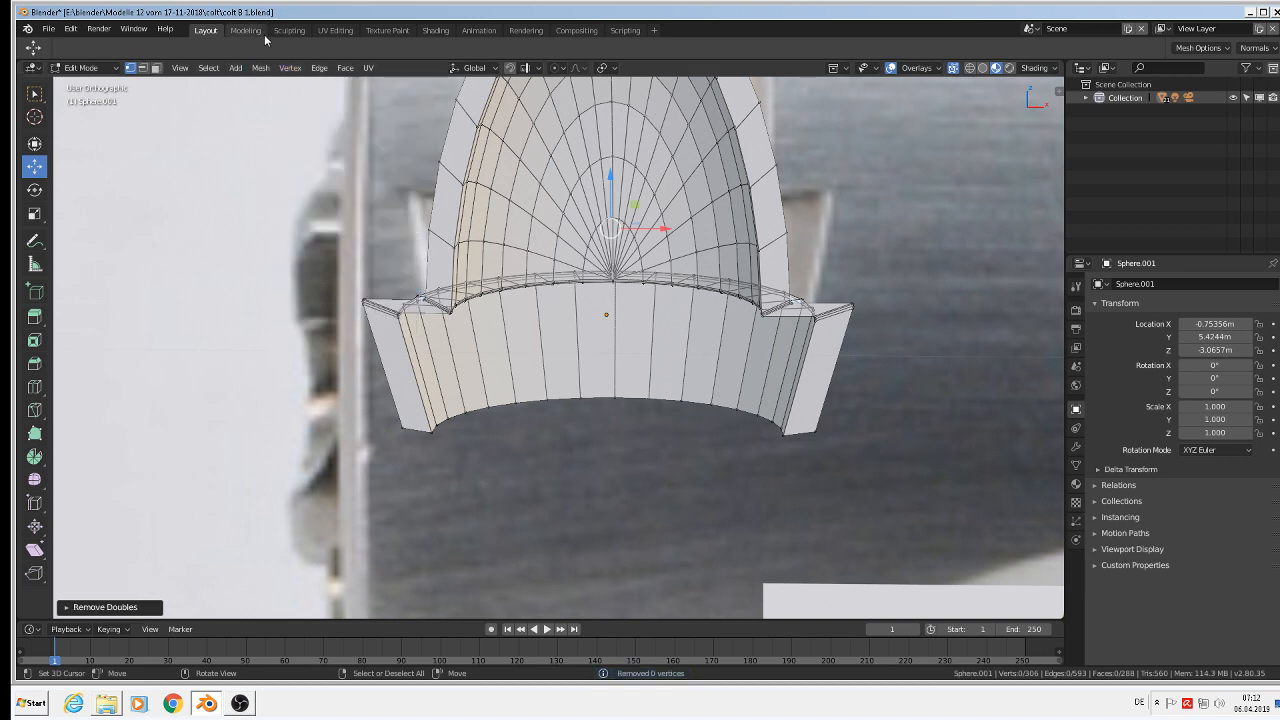
Return to Object Mode and apply the notch object's rotation and scale
{"action": "key", "text": "Tab"}
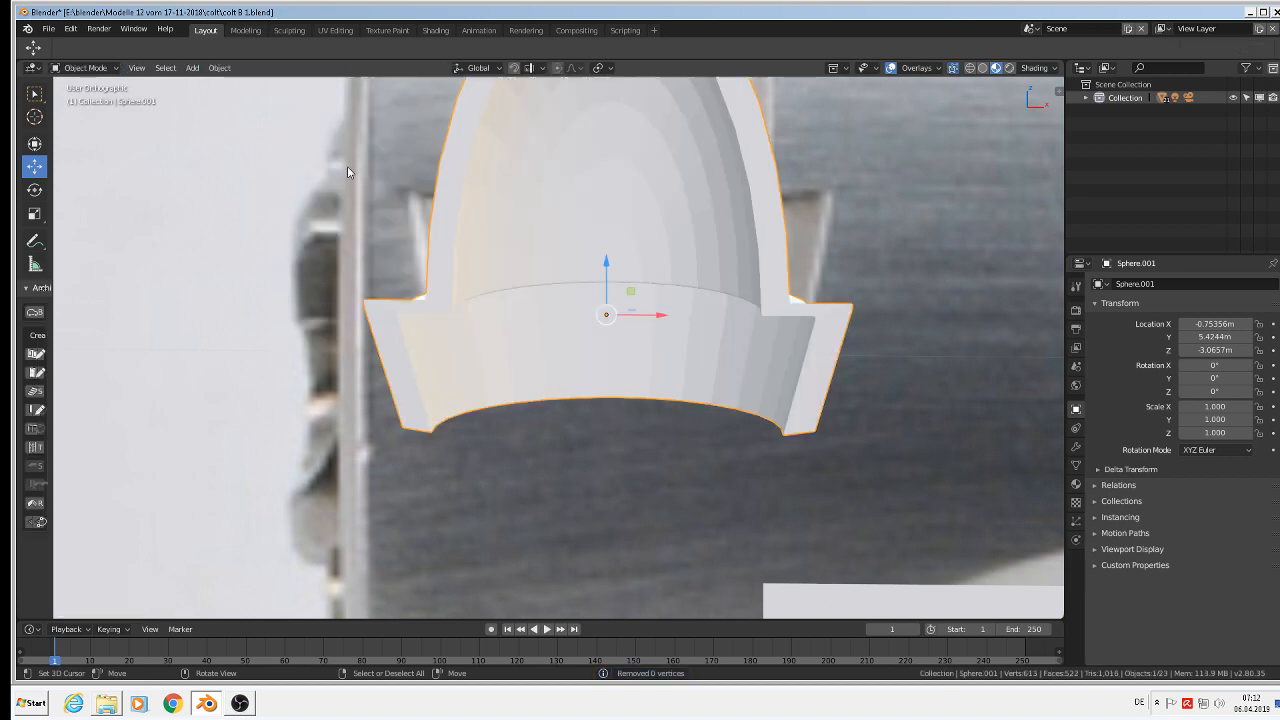
{"action": "left_click", "coordinate": [219, 67]}
{"action": "mouse_move", "coordinate": [246, 135]}
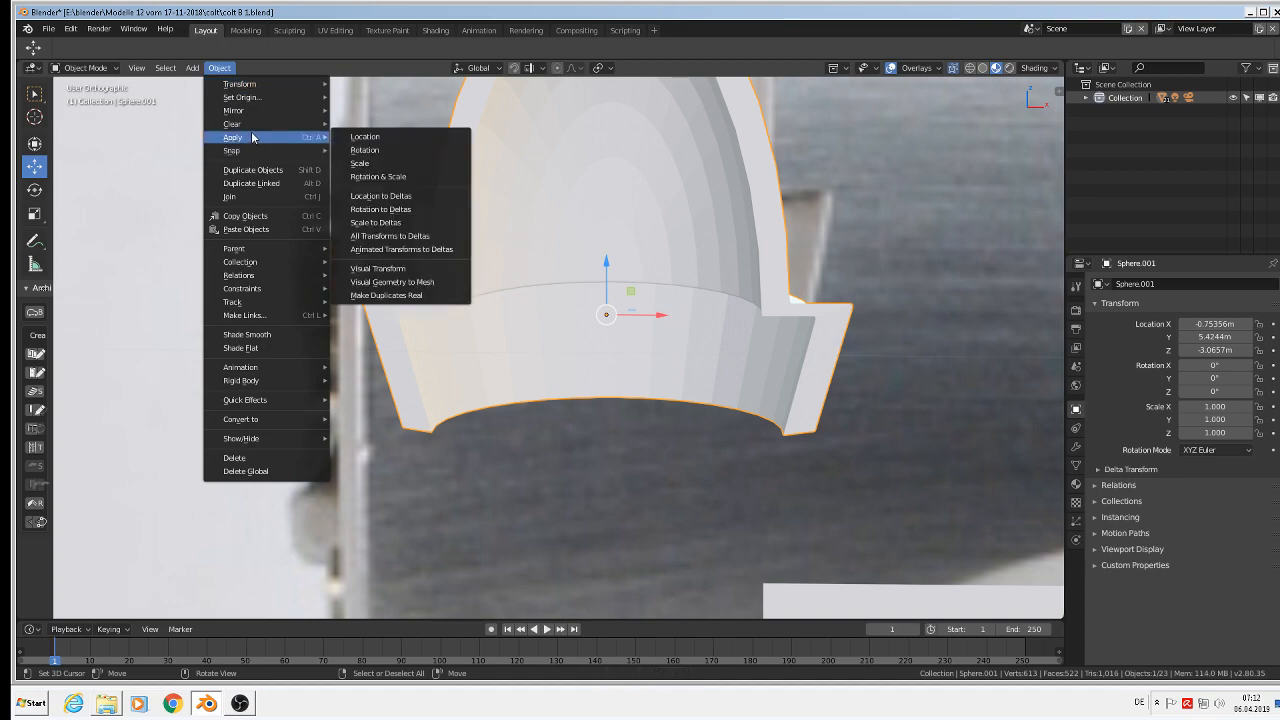
{"action": "left_click", "coordinate": [430, 178]}
{"action": "scroll", "coordinate": [560, 254], "scroll_direction": "up", "scroll_amount": 1}
{"action": "scroll", "coordinate": [500, 266], "scroll_direction": "down", "scroll_amount": 1}
In Edit Mode, bevel the edge loop around the notch's hollow and down the collar ends with 3 segments and an offset of about 0.00095
{"action": "key", "text": "Tab"}
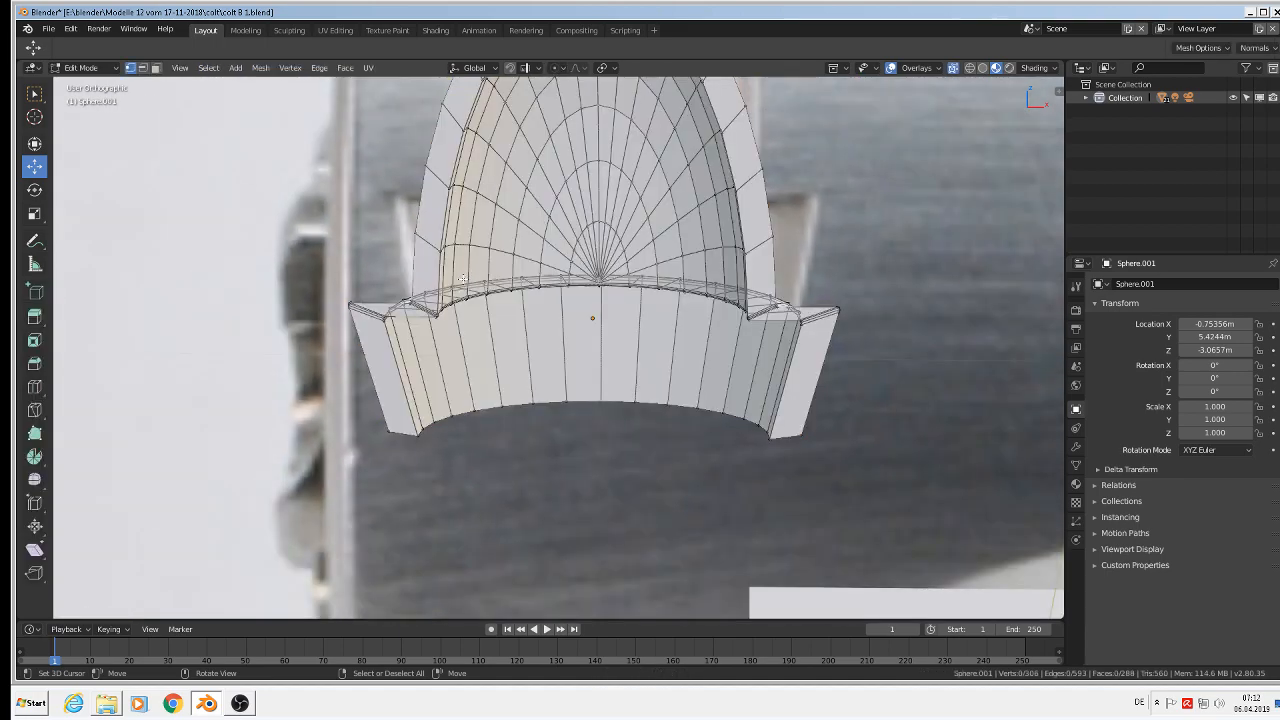
{"action": "scroll", "coordinate": [463, 280], "scroll_direction": "up", "scroll_amount": 2}
{"action": "middle_click_drag", "start_coordinate": [463, 280], "coordinate": [413, 233]}
{"action": "scroll", "coordinate": [410, 234], "scroll_direction": "up", "scroll_amount": 1}
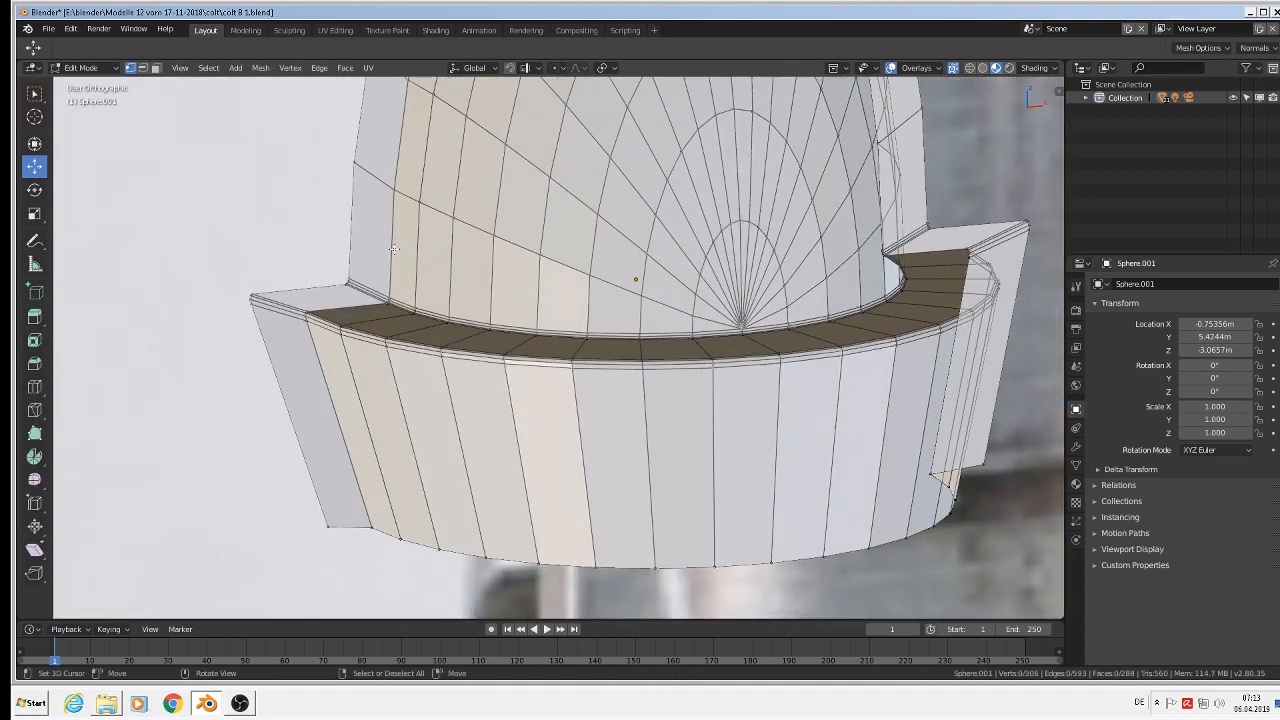
{"action": "right_click", "coordinate": [394, 248], "text": "alt"}
{"action": "scroll", "coordinate": [497, 394], "scroll_direction": "up", "scroll_amount": 2}
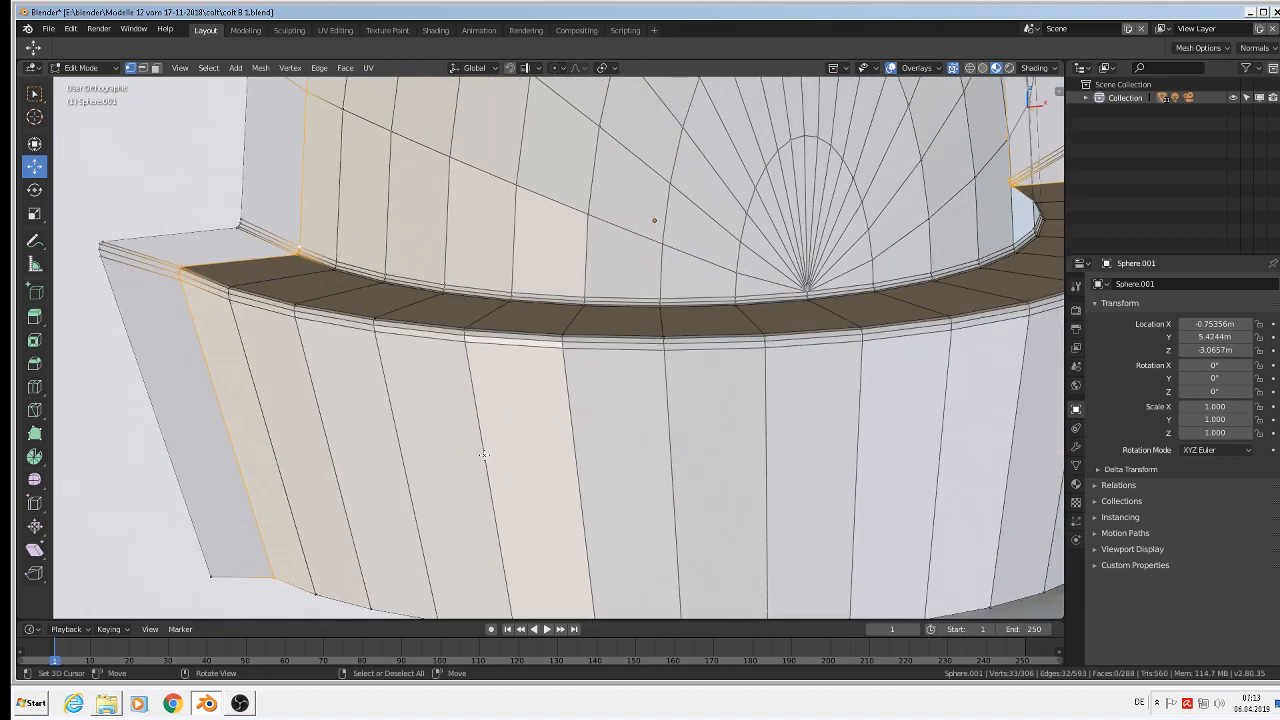
{"action": "scroll", "coordinate": [431, 402], "scroll_direction": "up", "scroll_amount": 2}
{"action": "key", "text": "ctrl+b"}
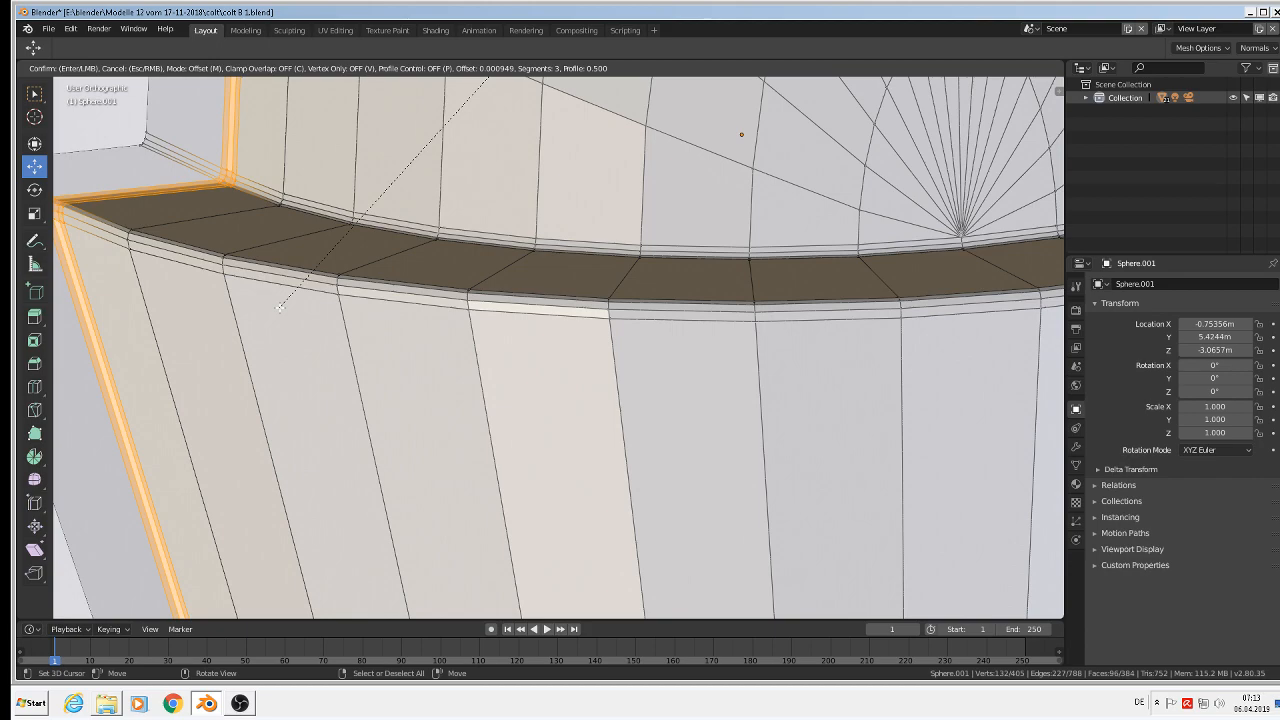
{"action": "left_click", "coordinate": [278, 310]}
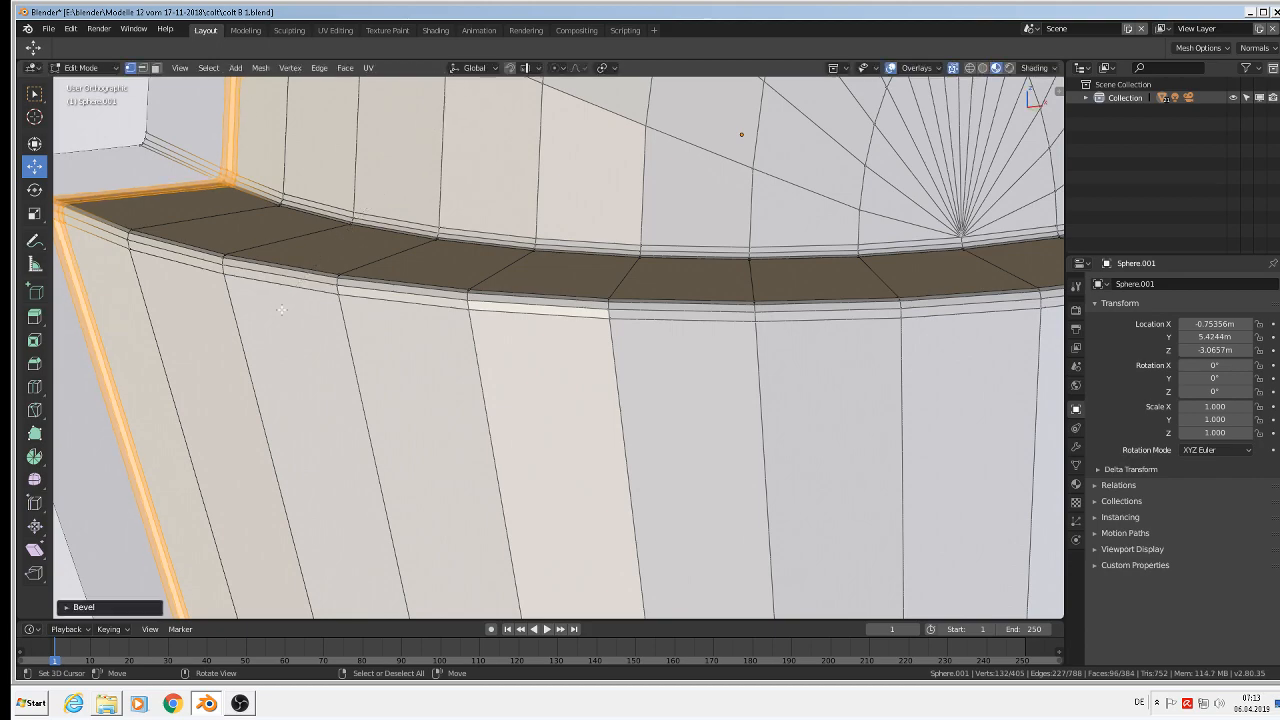
Return to Object Mode, apply smooth shading to the notch and inspect its surface
{"action": "scroll", "coordinate": [397, 288], "scroll_direction": "down", "scroll_amount": 5}
{"action": "middle_click_drag", "start_coordinate": [397, 288], "coordinate": [453, 281]}
{"action": "key", "text": "Tab"}
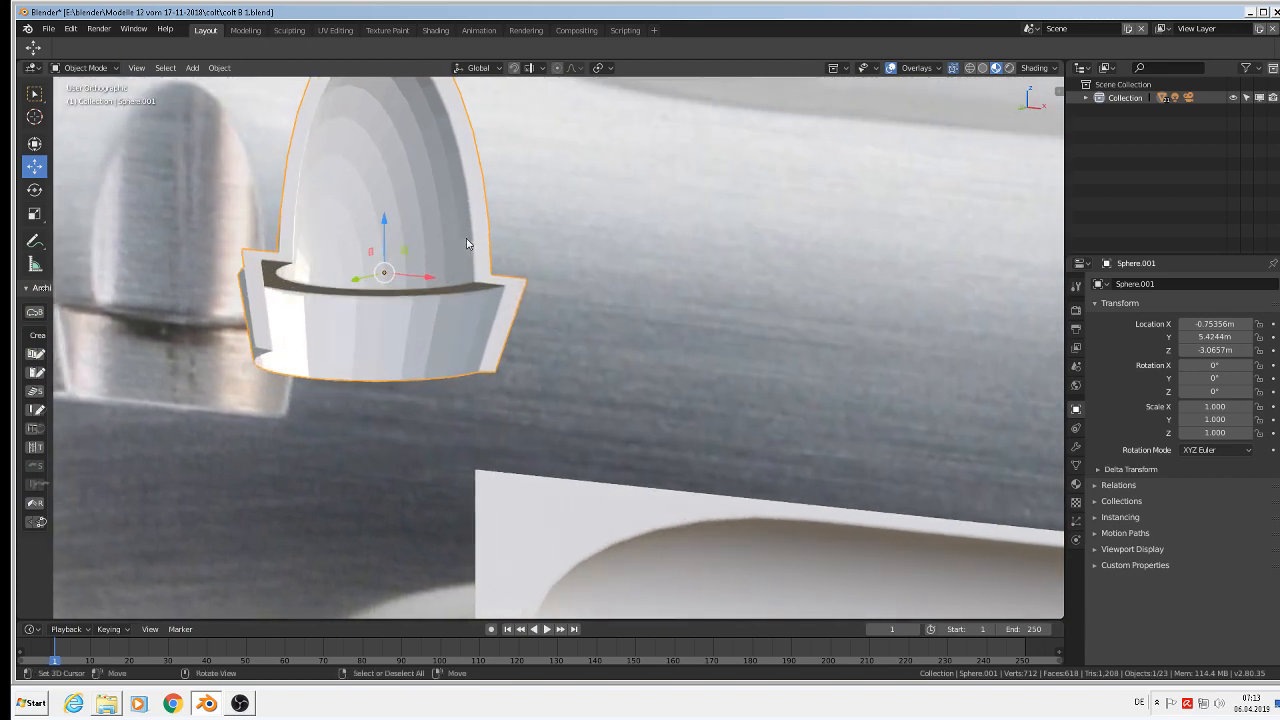
{"action": "middle_click_drag", "start_coordinate": [337, 266], "coordinate": [283, 289]}
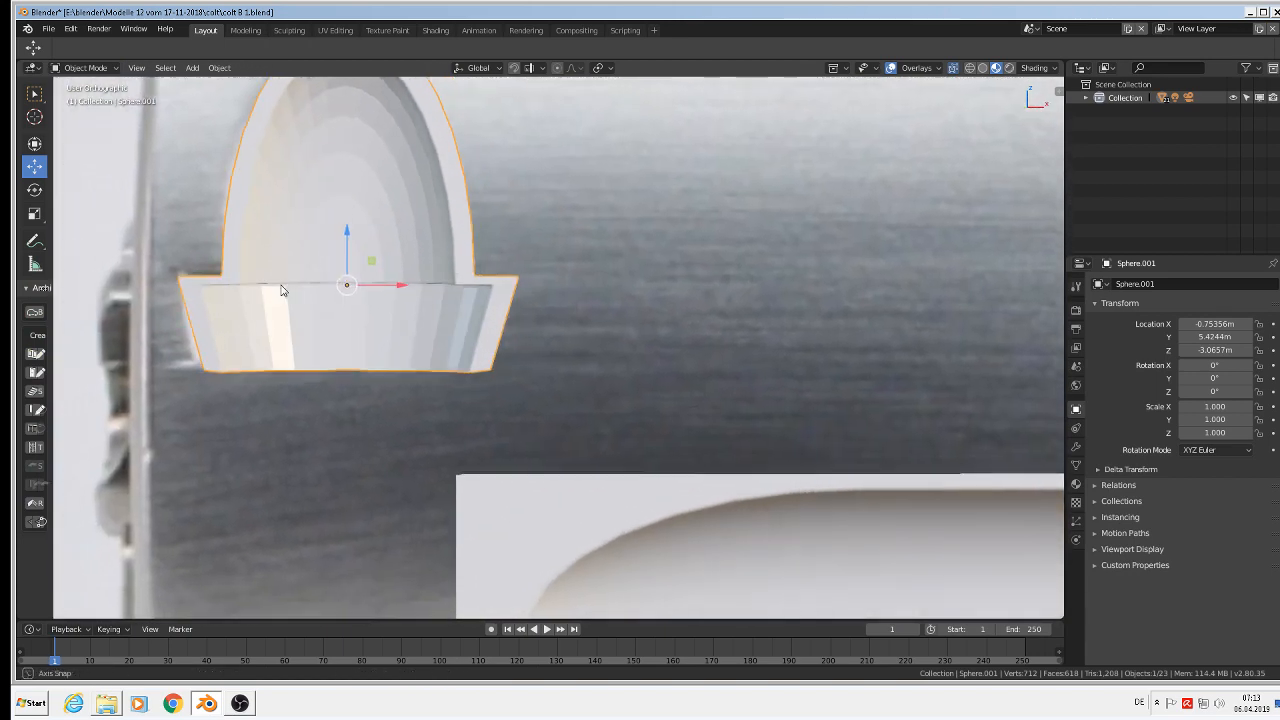
{"action": "left_click", "coordinate": [220, 68]}
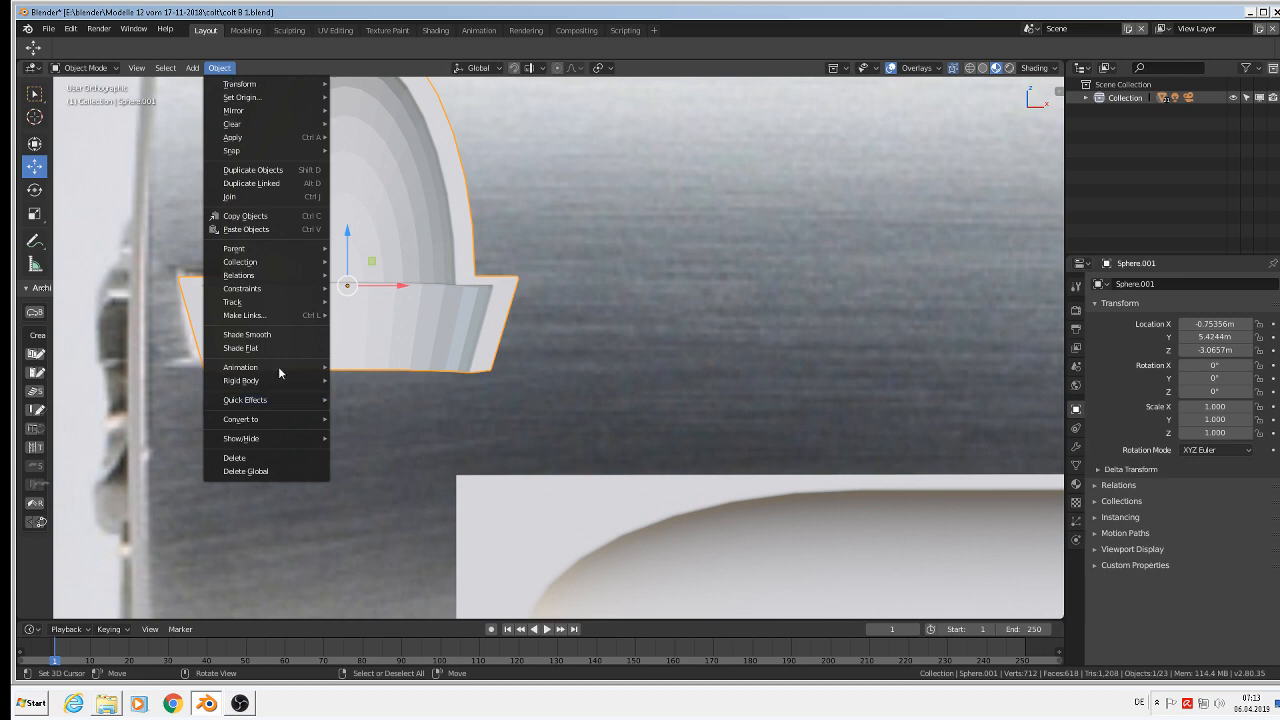
{"action": "left_click", "coordinate": [264, 336]}
{"action": "mouse_move", "coordinate": [253, 322]}
{"action": "middle_mouse_down"}
{"action": "mouse_move", "coordinate": [189, 281]}
{"action": "mouse_move", "coordinate": [257, 309]}
{"action": "middle_mouse_up"}
{"action": "middle_click_drag", "start_coordinate": [426, 281], "coordinate": [491, 457]}
In Edit Mode, flatten the outer rim vertices above the arch with a Z scale of 0 and raise them just above the hollow
{"action": "key", "text": "Tab"}
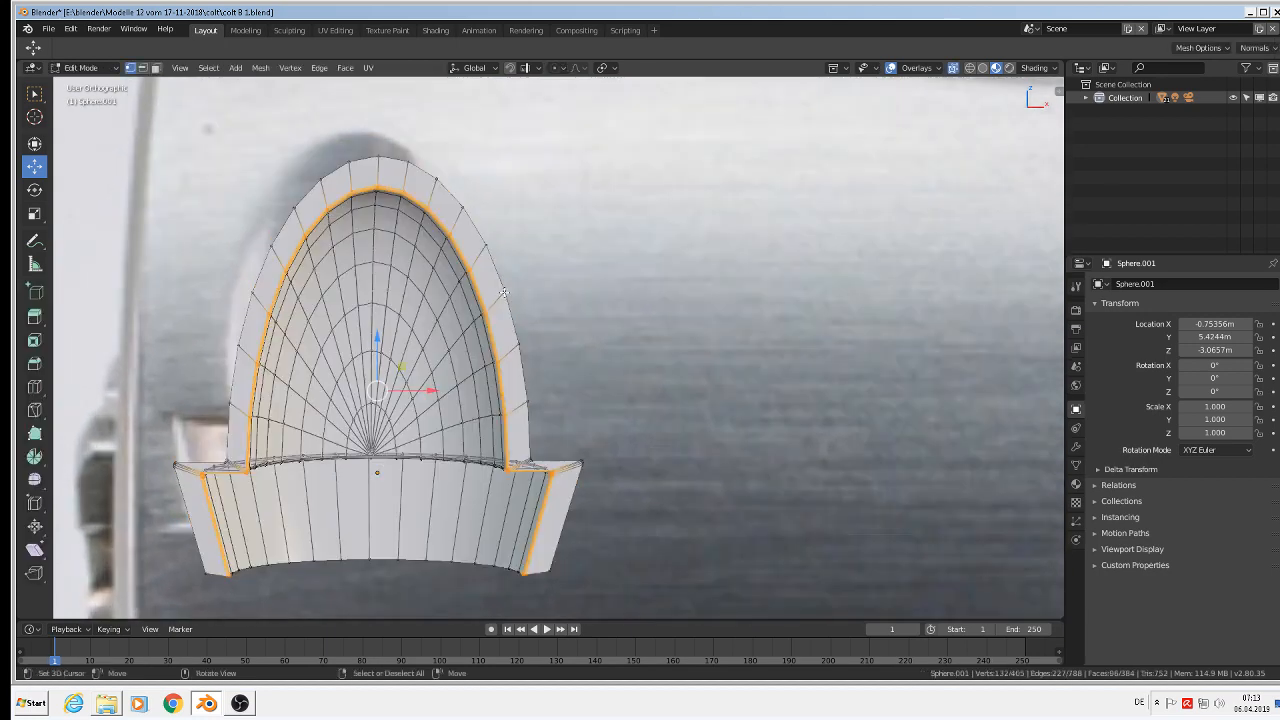
{"action": "left_click", "coordinate": [487, 244]}
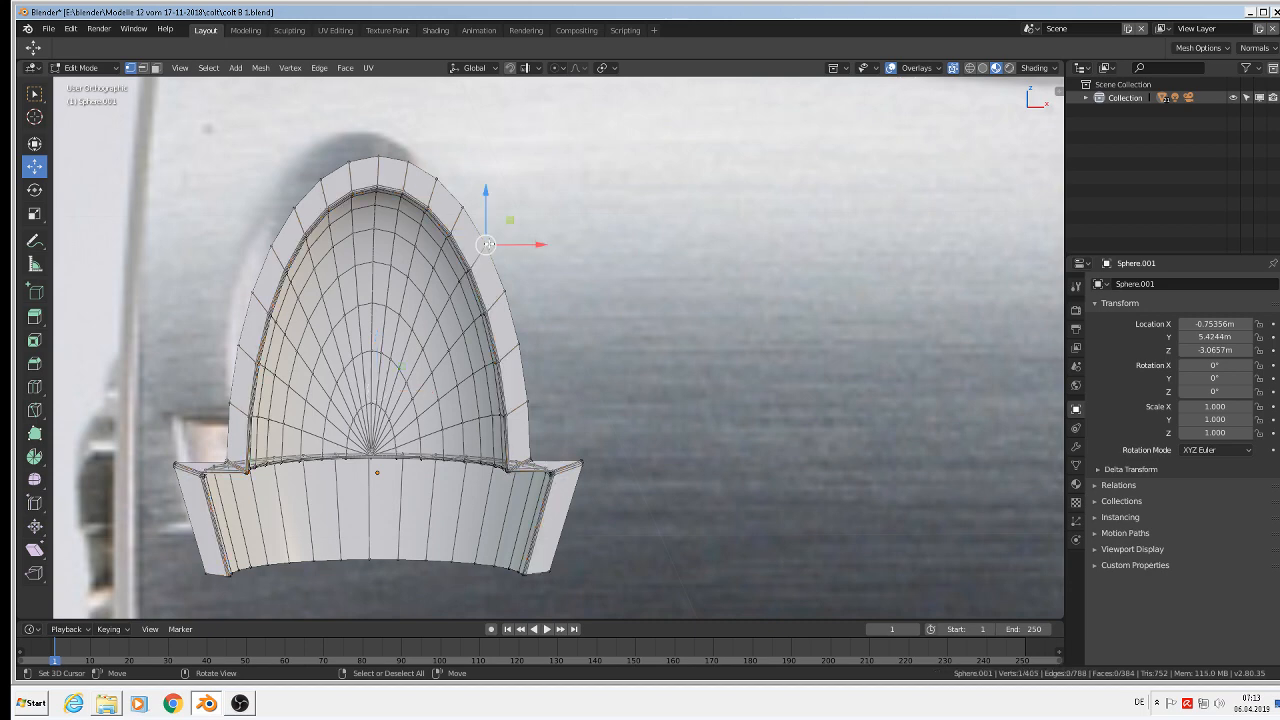
{"action": "left_click", "coordinate": [266, 252], "text": "ctrl"}
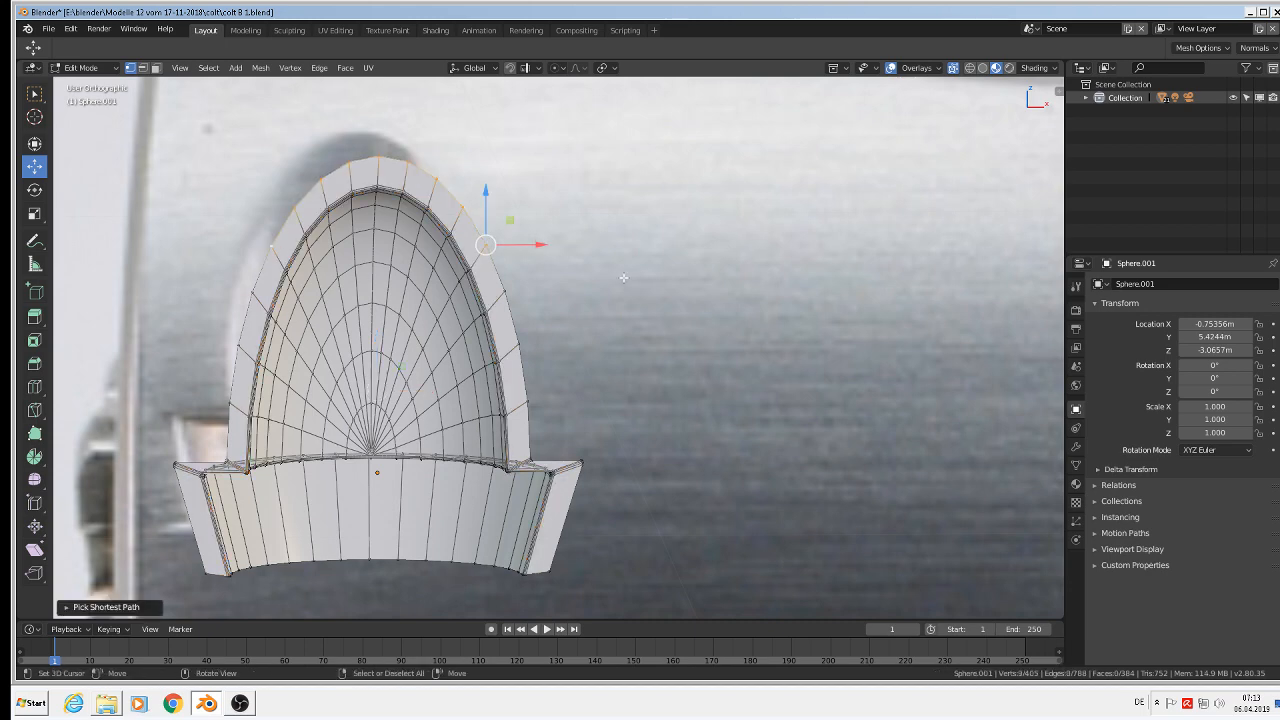
{"action": "key", "text": "s"}
{"action": "key", "text": "z"}
{"action": "key", "text": "0"}
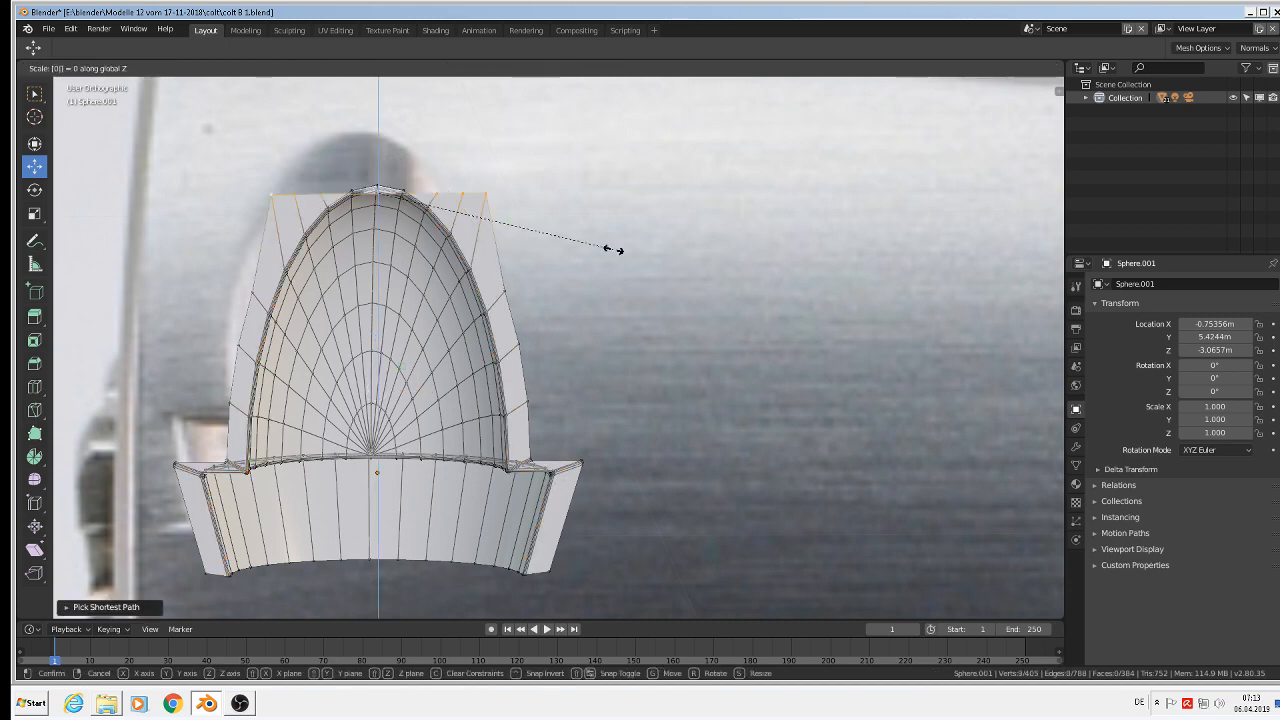
{"action": "key", "text": "Return"}
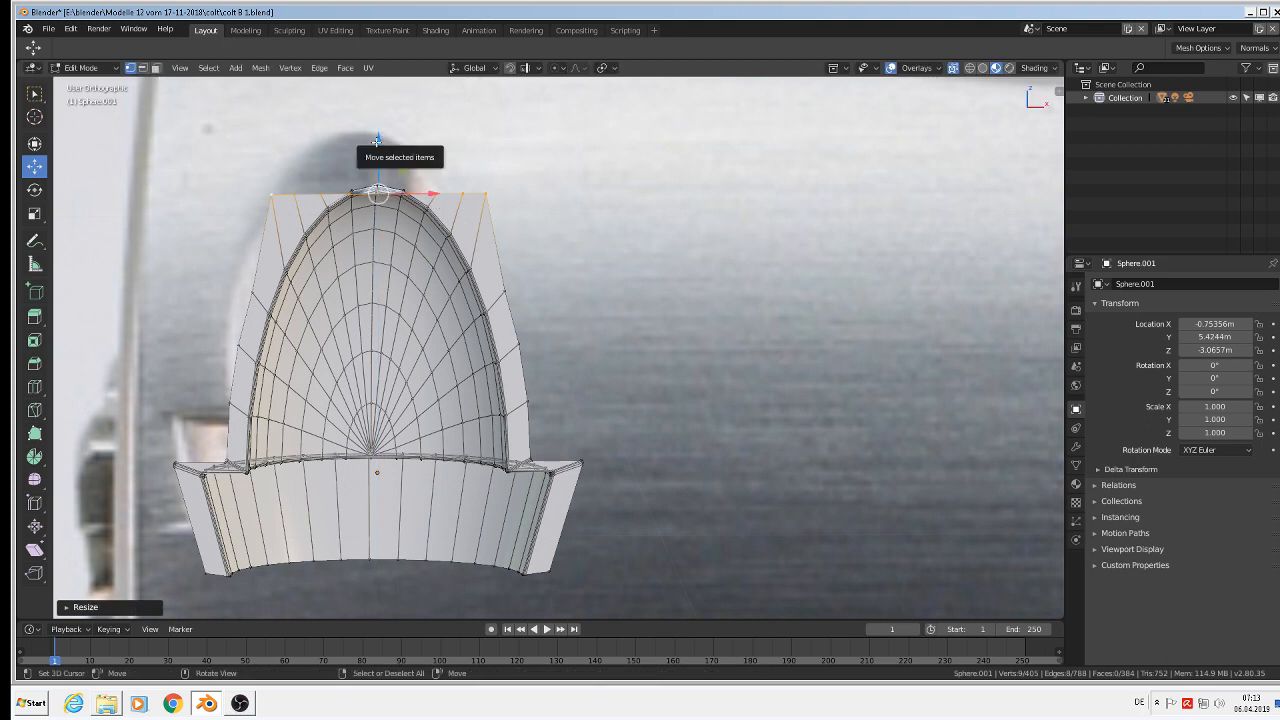
{"action": "mouse_move", "coordinate": [383, 130]}
{"action": "left_mouse_down"}
{"action": "mouse_move", "coordinate": [380, 95]}
{"action": "mouse_move", "coordinate": [380, 123]}
{"action": "left_mouse_up"}
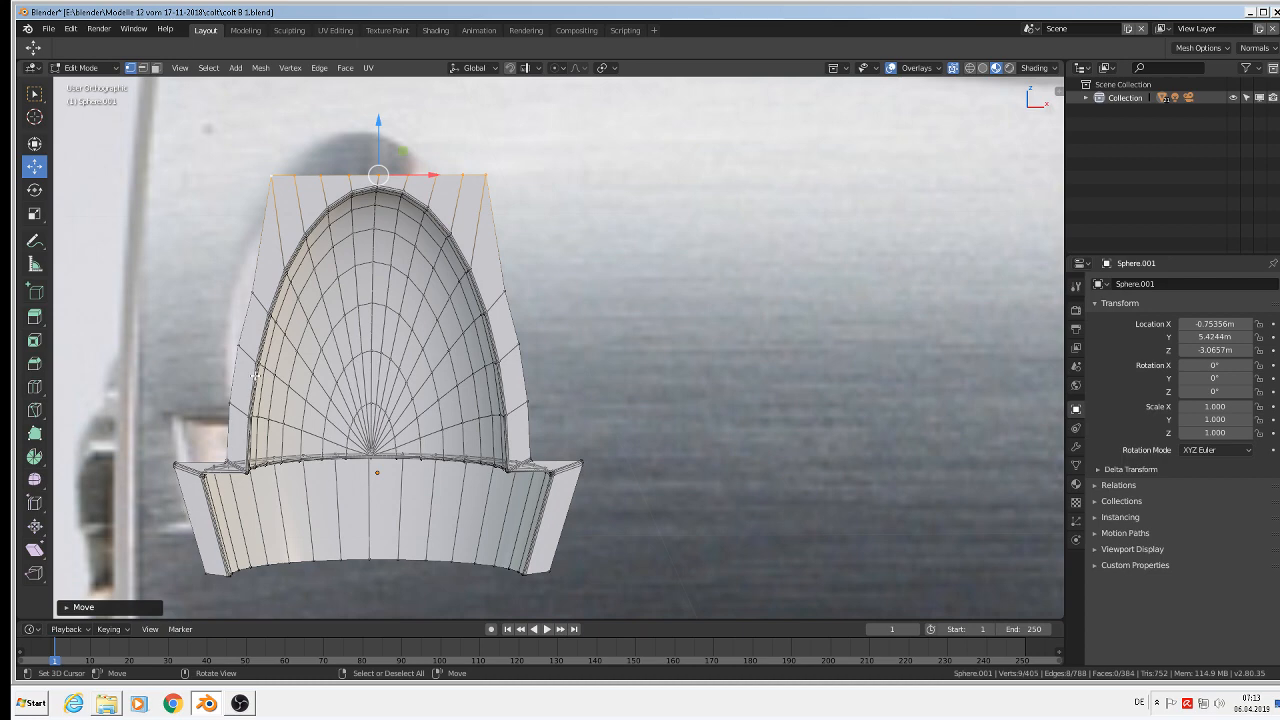
Flatten the outer vertices on the notch's left side with an X scale of 0 and move them outward past the collar
{"action": "left_click", "coordinate": [271, 176]}
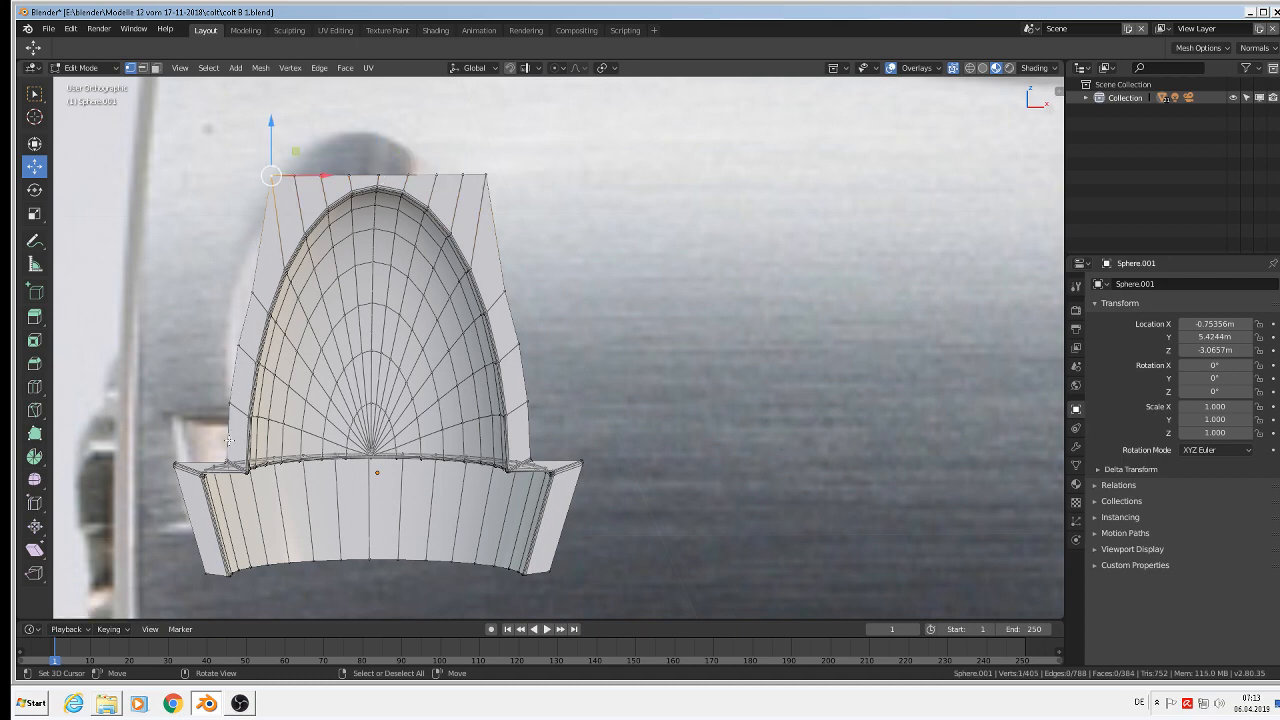
{"action": "middle_click_drag", "start_coordinate": [228, 440], "coordinate": [289, 581]}
{"action": "left_click", "coordinate": [229, 577], "text": "ctrl"}
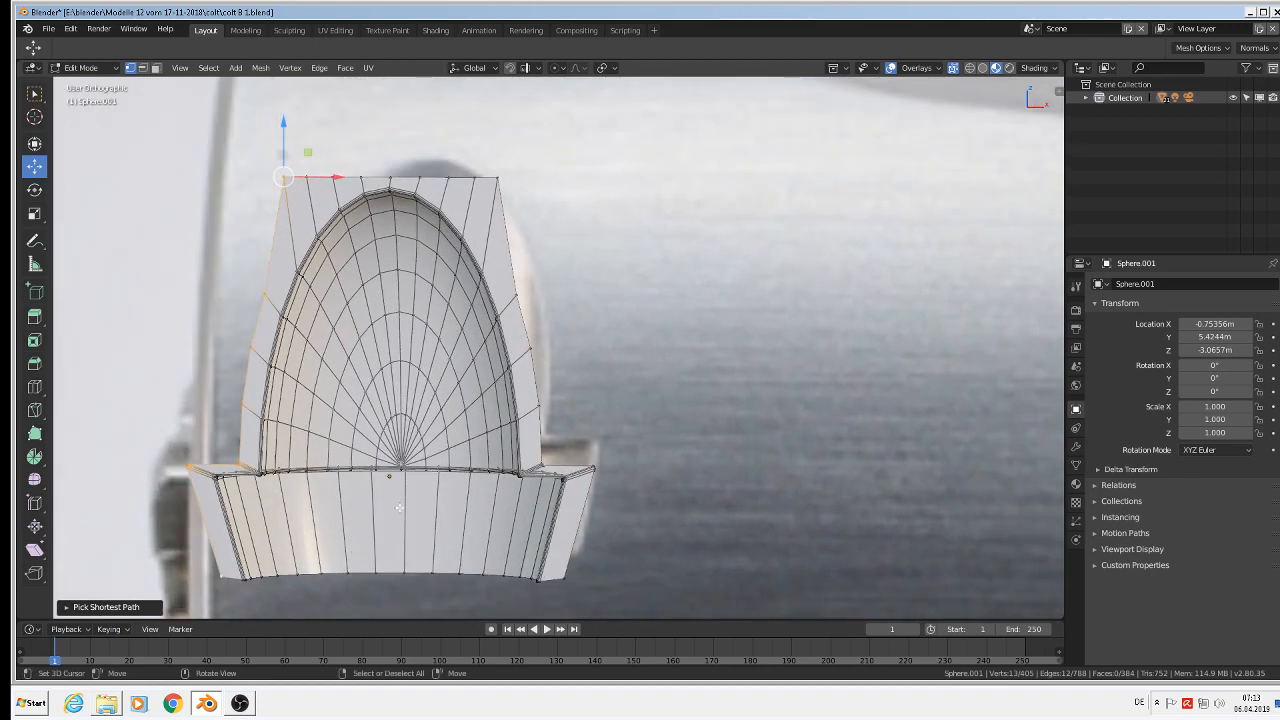
{"action": "key", "text": "s"}
{"action": "key", "text": "x"}
{"action": "key", "text": "0"}
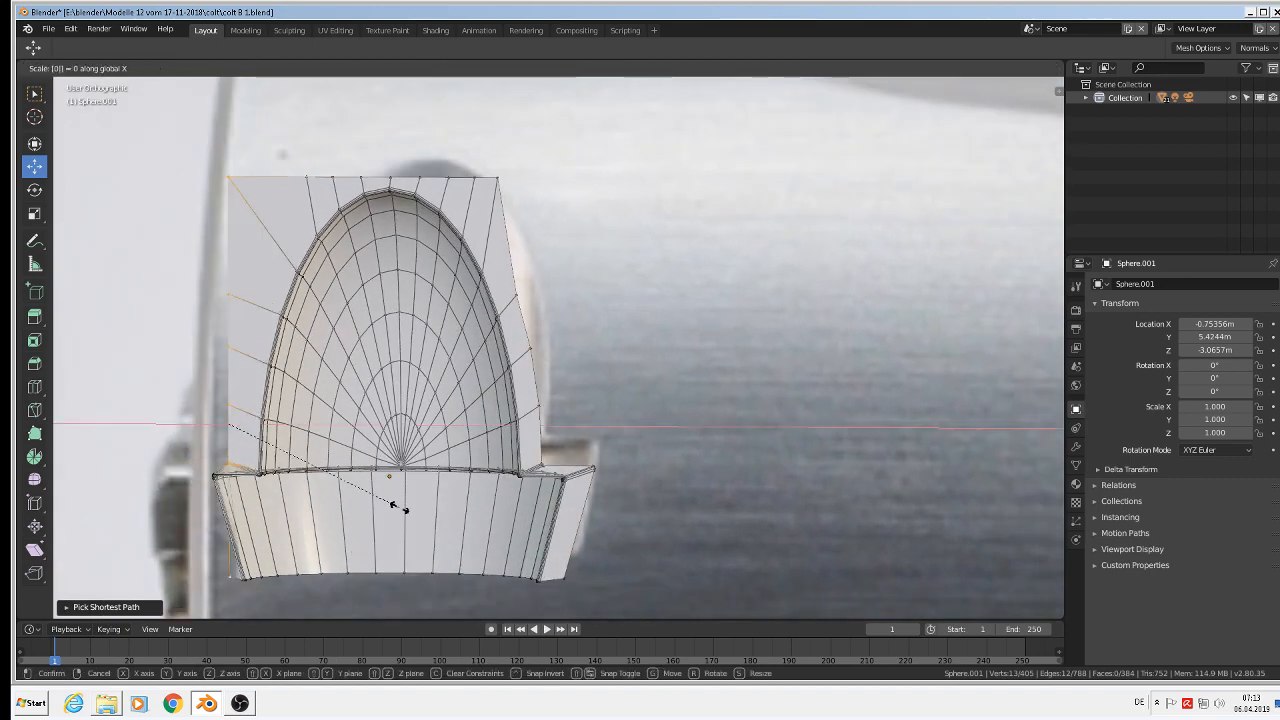
{"action": "key", "text": "Return"}
{"action": "left_click_drag", "start_coordinate": [283, 424], "coordinate": [257, 421]}
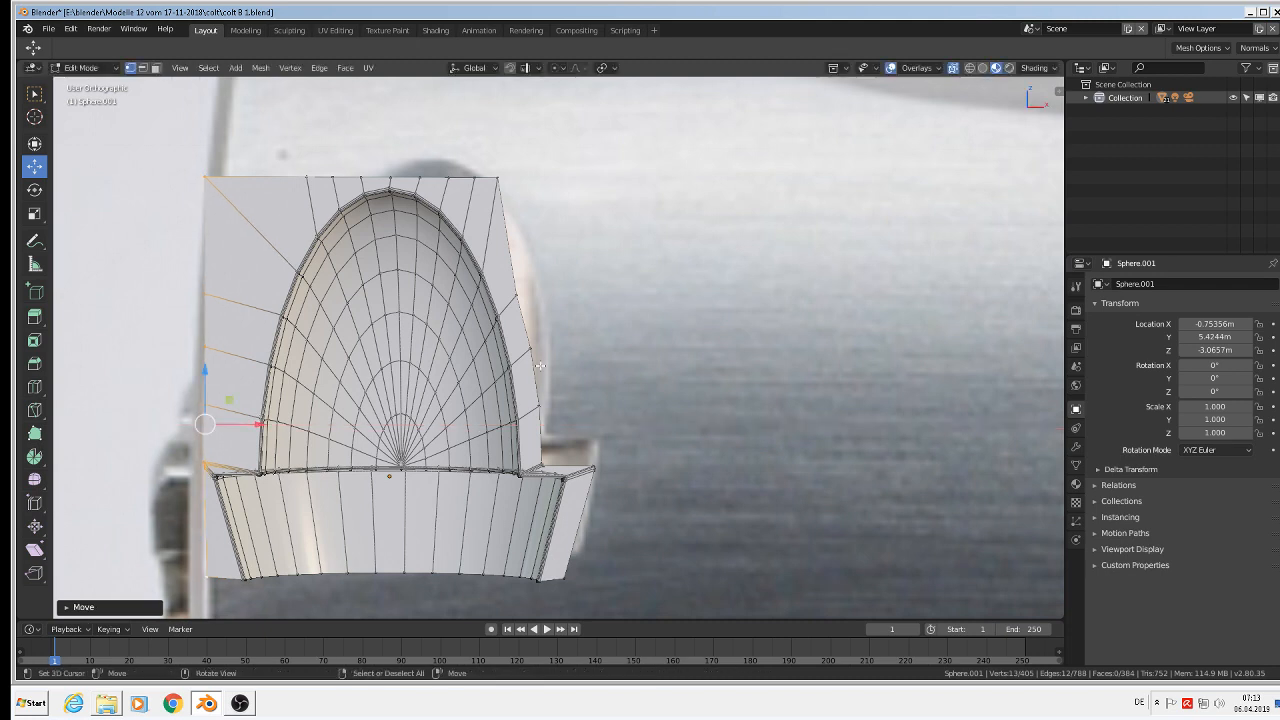
Flatten the outer vertices on the notch's right side with an X scale of 0 and move them outward
{"action": "left_click", "coordinate": [499, 177]}
{"action": "left_click", "coordinate": [594, 466], "text": "ctrl"}
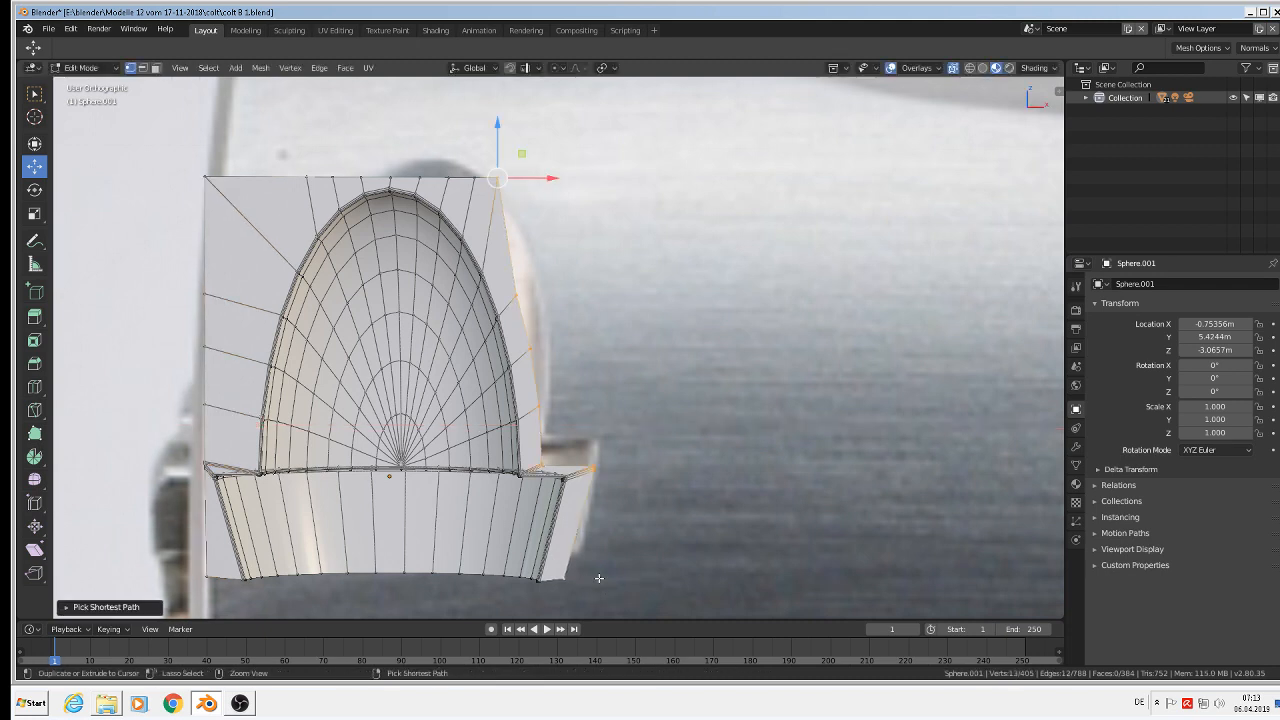
{"action": "key", "text": "s"}
{"action": "key", "text": "x"}
{"action": "key", "text": "0"}
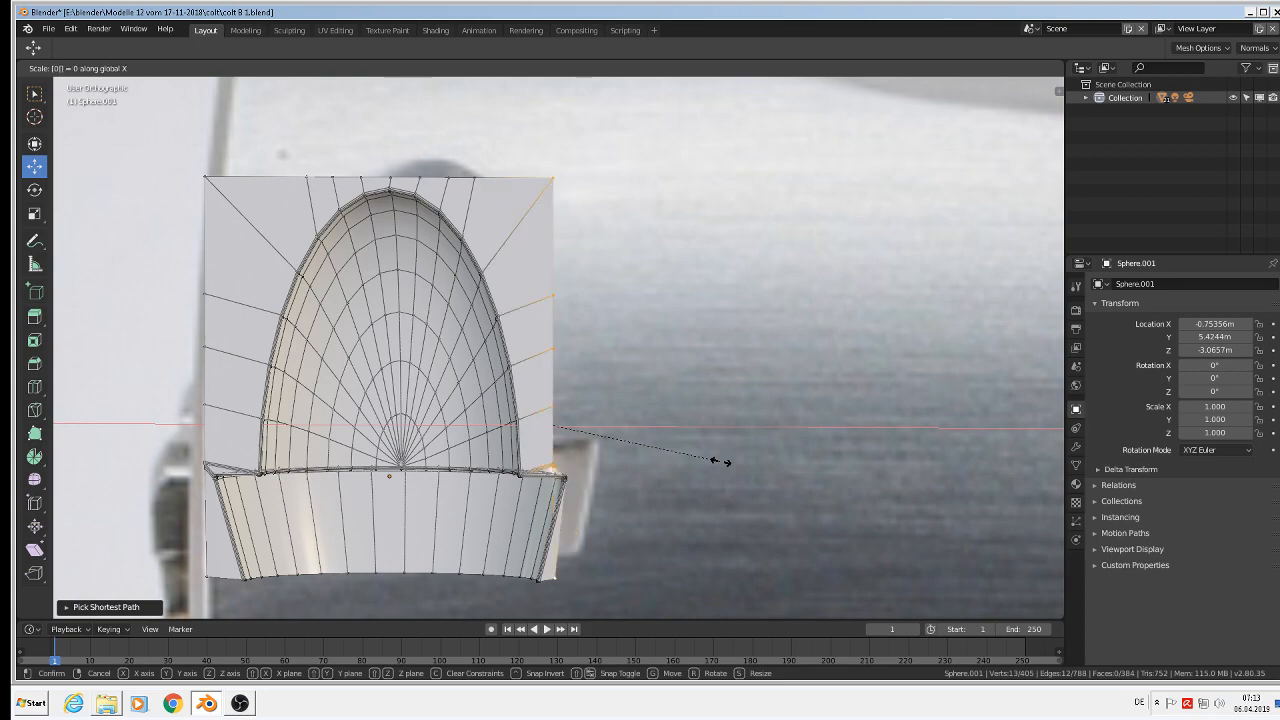
{"action": "key", "text": "Return"}
{"action": "left_click_drag", "start_coordinate": [602, 427], "coordinate": [639, 440]}
Orbit to the notch's side and add the lower end vertices of both collar ends to the selection with Circle Select
{"action": "middle_click_drag", "start_coordinate": [639, 440], "coordinate": [575, 425]}
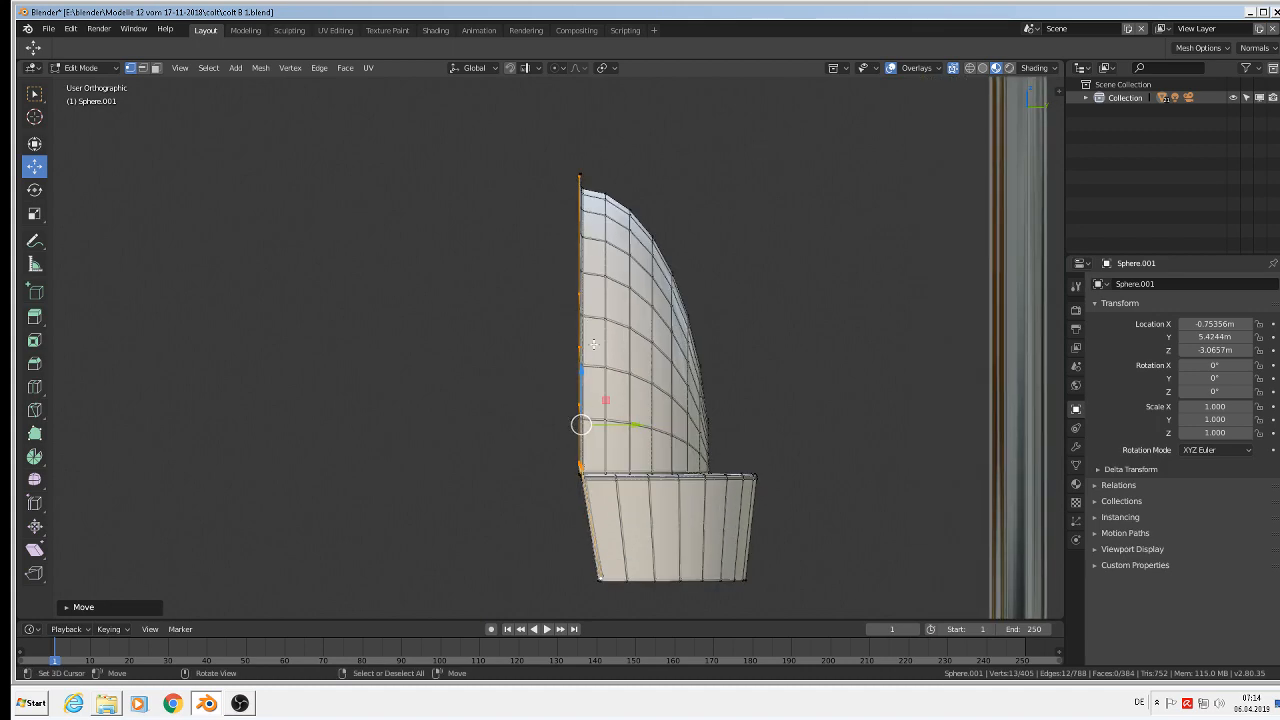
{"action": "middle_click_drag", "start_coordinate": [565, 361], "coordinate": [703, 364]}
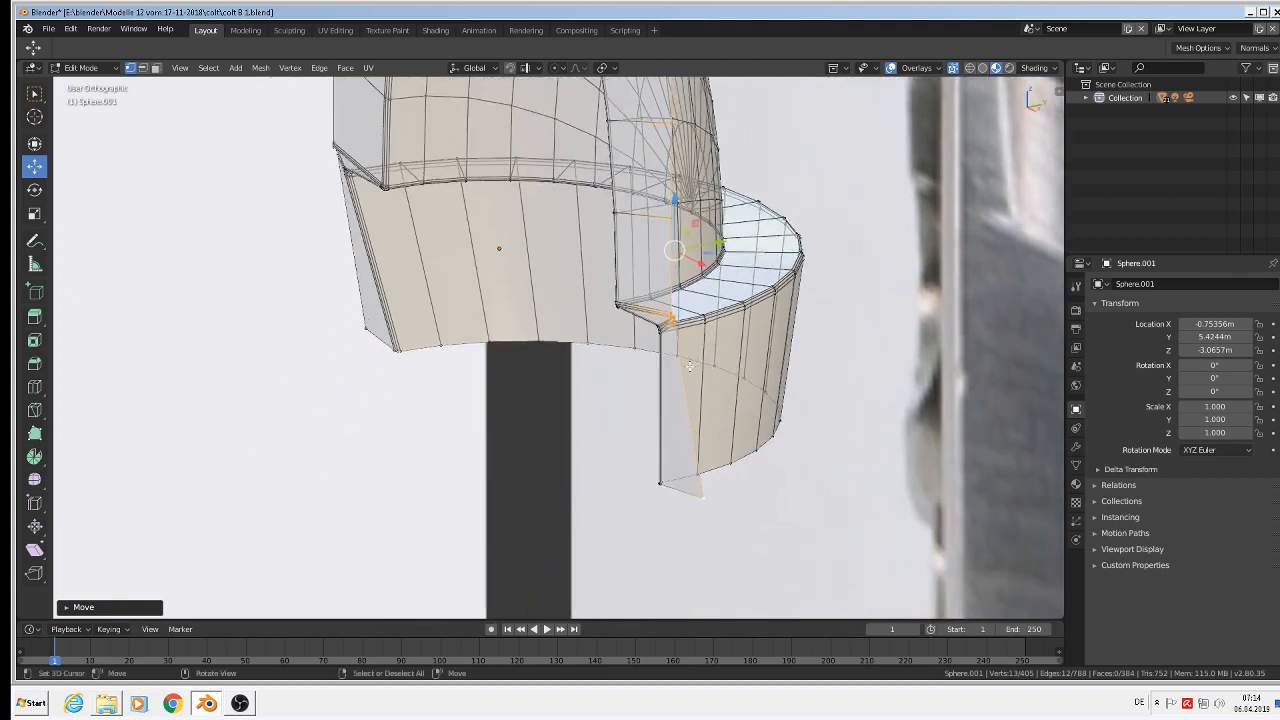
{"action": "scroll", "coordinate": [703, 364], "scroll_direction": "up", "scroll_amount": 1}
{"action": "key", "text": "c"}
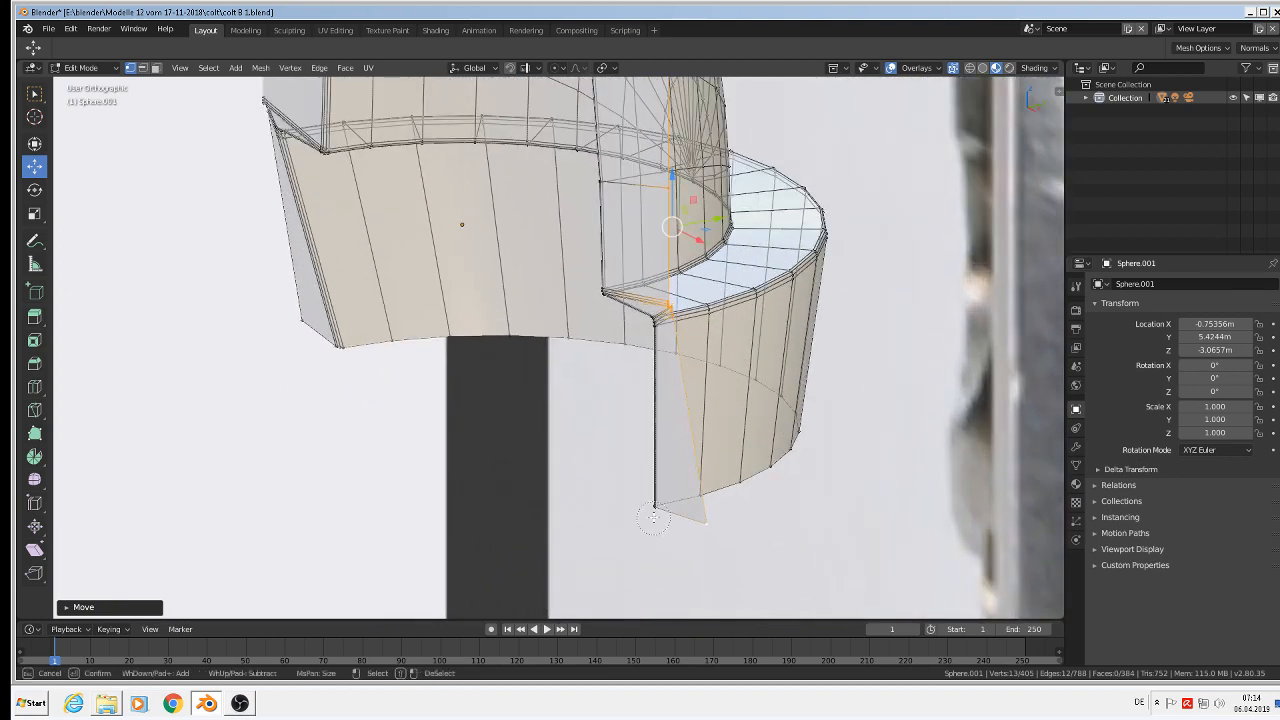
{"action": "left_click", "coordinate": [655, 512]}
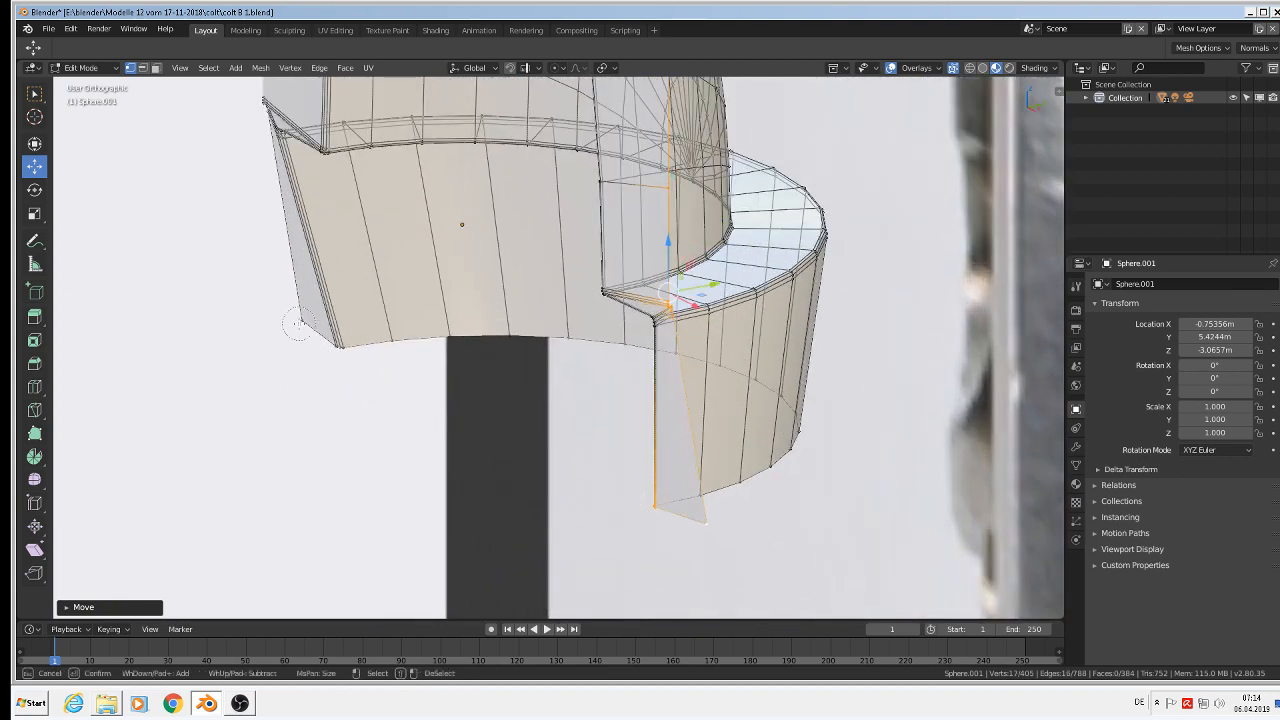
{"action": "left_click_drag", "start_coordinate": [302, 322], "coordinate": [354, 360]}
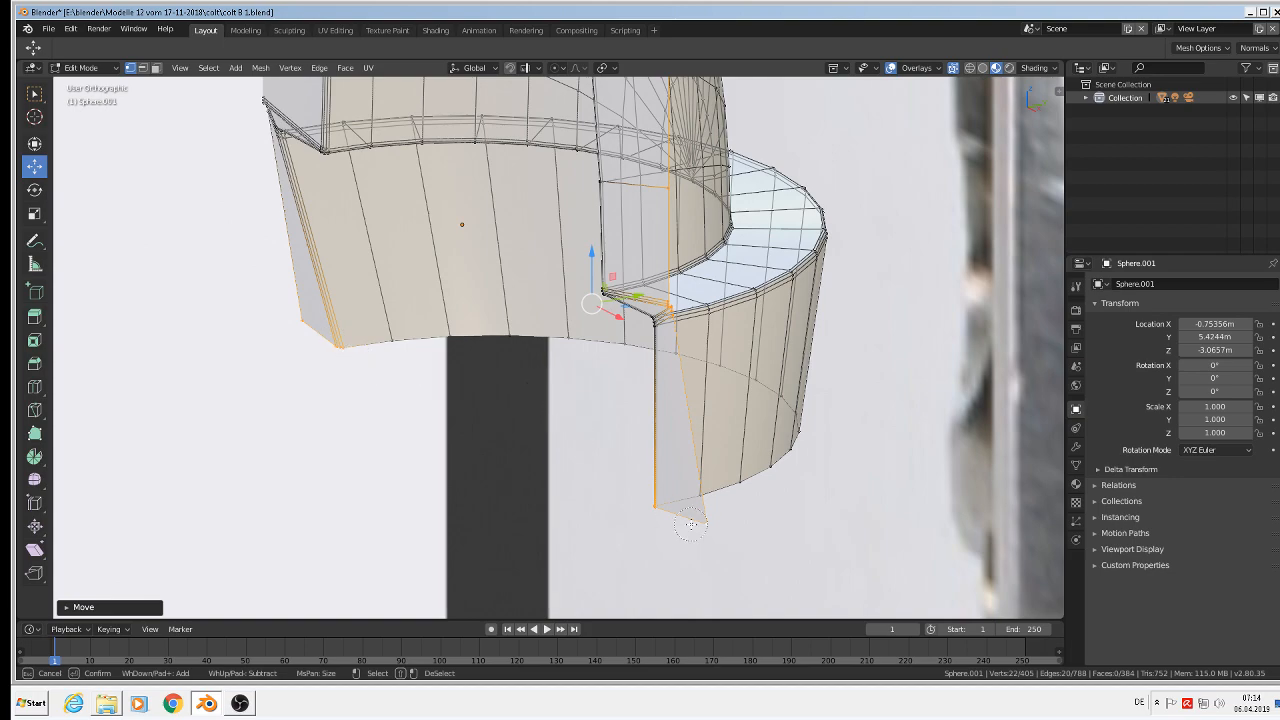
{"action": "key", "text": "Escape"}
Add the bevel vertices at the inner and outer collar corners on the notch's right side to the selection with Circle Select
{"action": "middle_click_drag", "start_coordinate": [526, 403], "coordinate": [538, 347]}
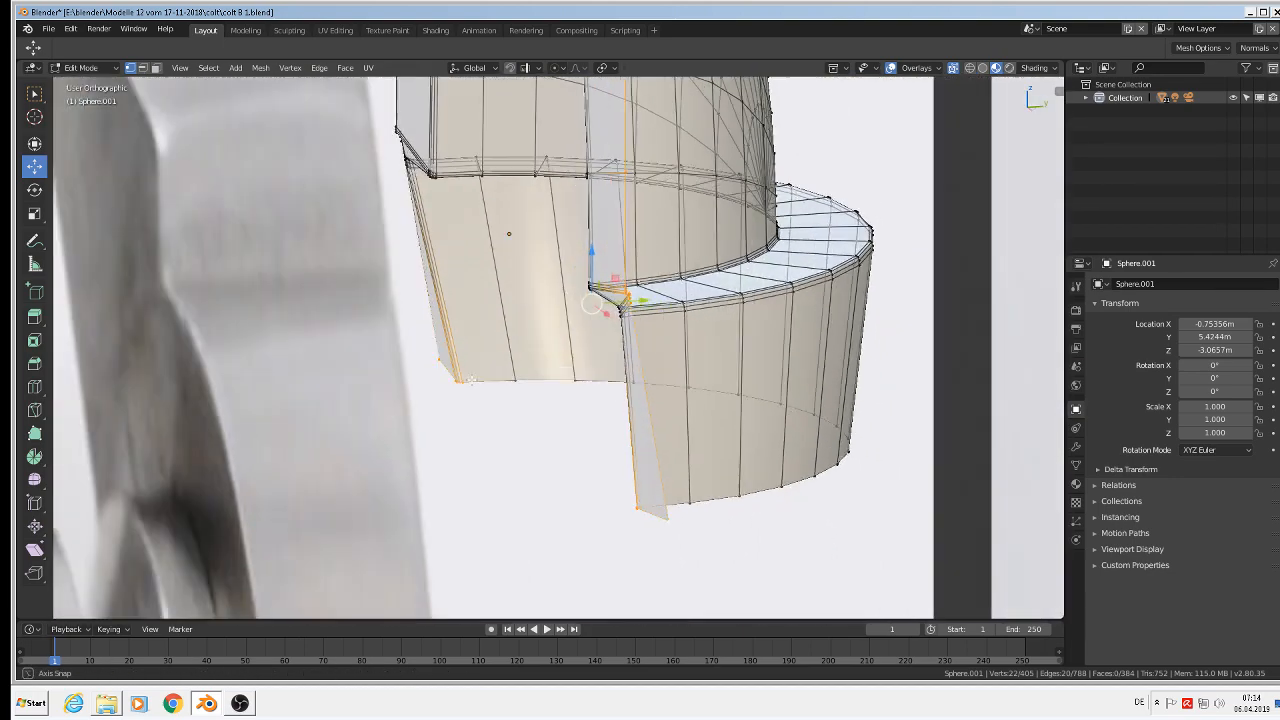
{"action": "scroll", "coordinate": [538, 346], "scroll_direction": "up", "scroll_amount": 2}
{"action": "middle_click_drag", "start_coordinate": [603, 320], "coordinate": [800, 273]}
{"action": "key", "text": "c"}
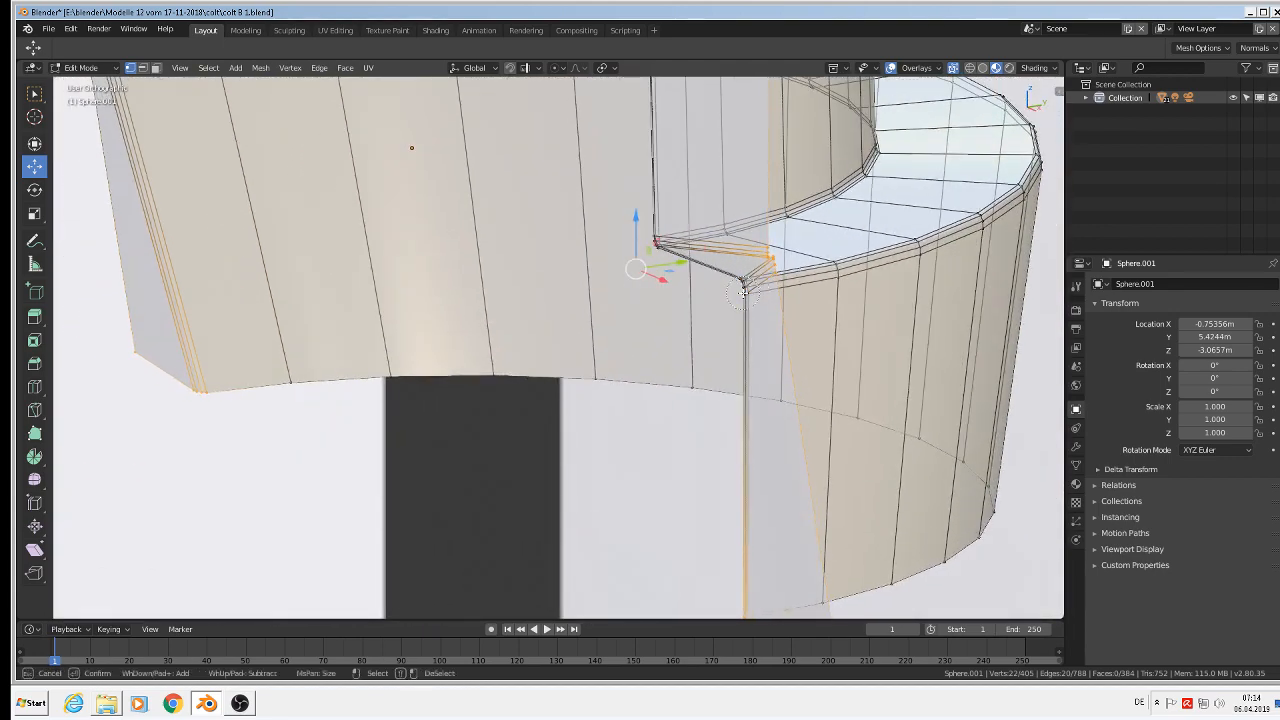
{"action": "left_click", "coordinate": [756, 285]}
{"action": "left_click", "coordinate": [650, 241]}
{"action": "right_click", "coordinate": [637, 238]}
Circle-select the corner vertices where the outer border meets the collar on the notch's left side, keeping the existing selection
{"action": "scroll", "coordinate": [572, 370], "scroll_direction": "down", "scroll_amount": 4}
{"action": "middle_click_drag", "start_coordinate": [506, 397], "coordinate": [618, 515], "text": "shift"}
{"action": "scroll", "coordinate": [466, 415], "scroll_direction": "up", "scroll_amount": 3}
{"action": "key", "text": "c"}
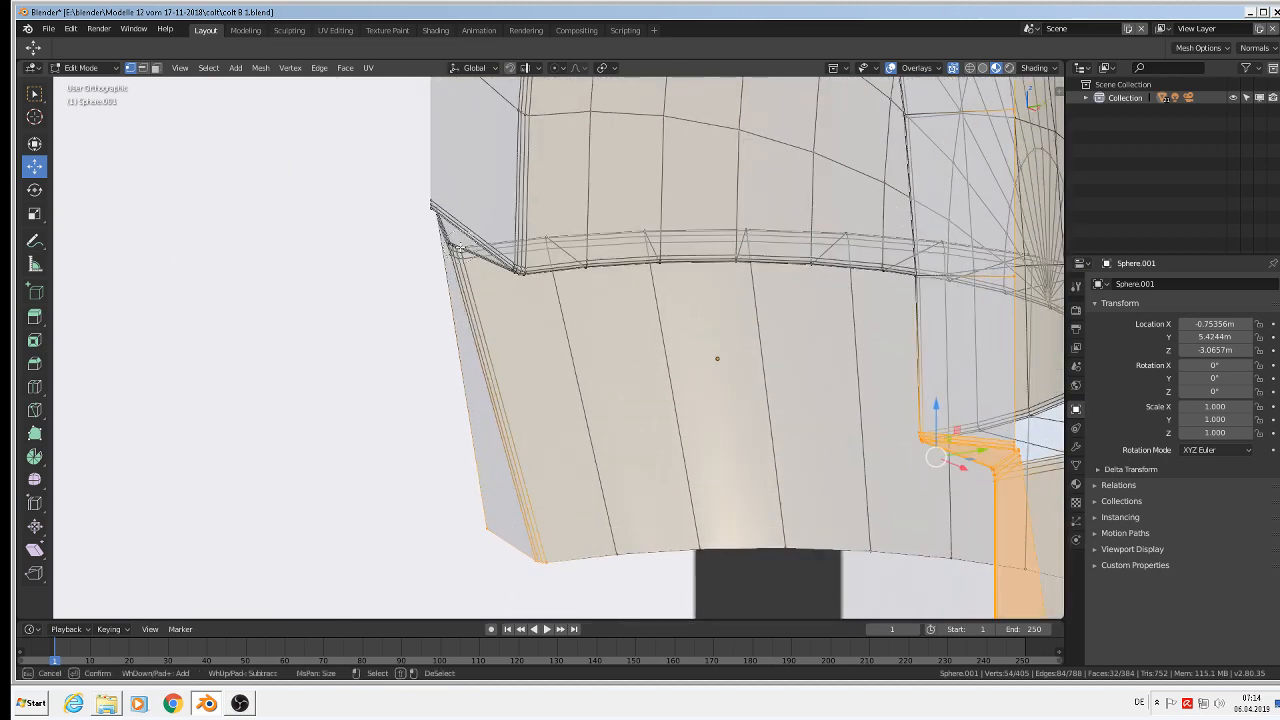
{"action": "left_click", "coordinate": [432, 200]}
{"action": "left_click", "coordinate": [434, 206]}
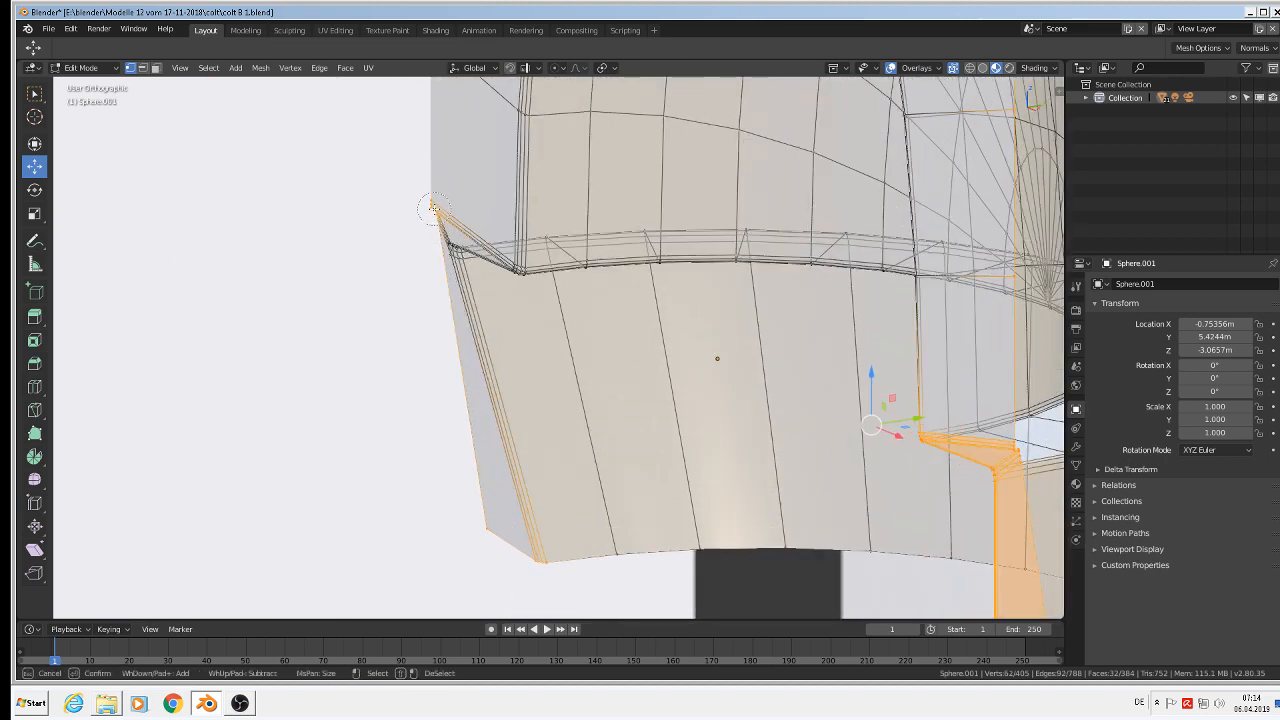
{"action": "right_click", "coordinate": [436, 208]}
Flatten the selected border and collar end vertices with a Y scale of 0, move them along Y, and check the shape in Object Mode
{"action": "middle_click_drag", "start_coordinate": [550, 435], "coordinate": [532, 464]}
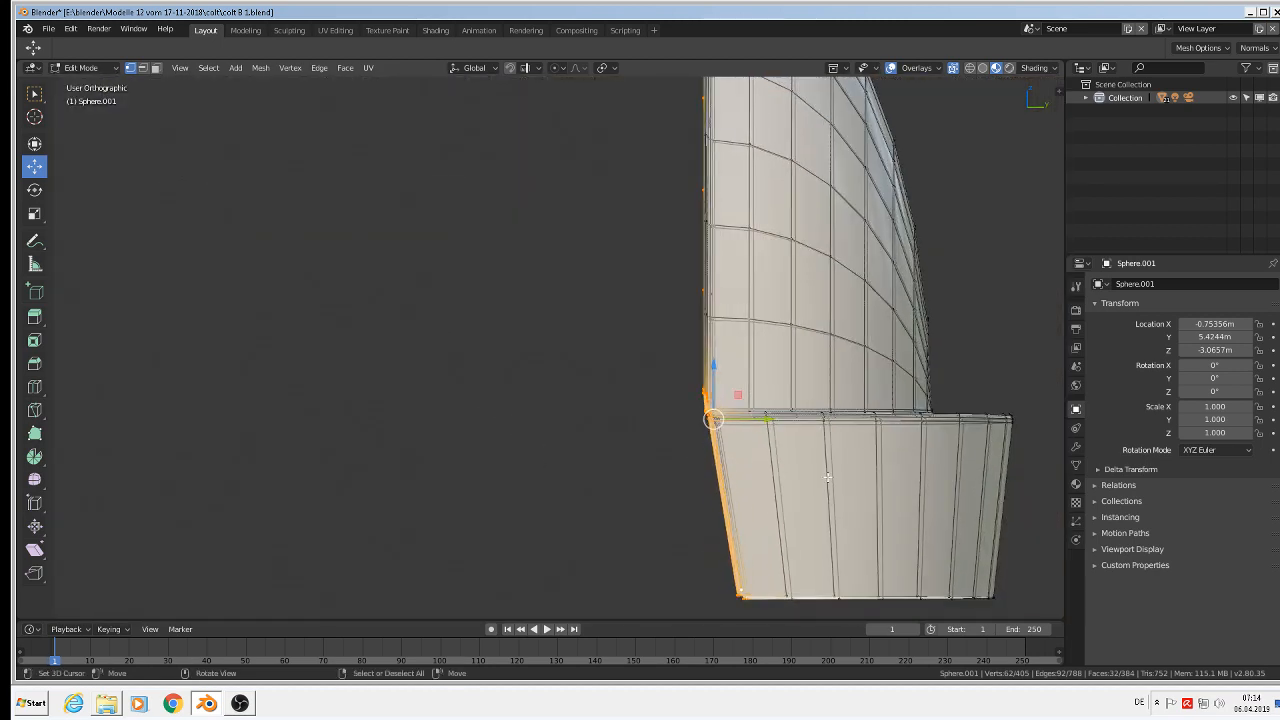
{"action": "key", "text": "s"}
{"action": "key", "text": "x"}
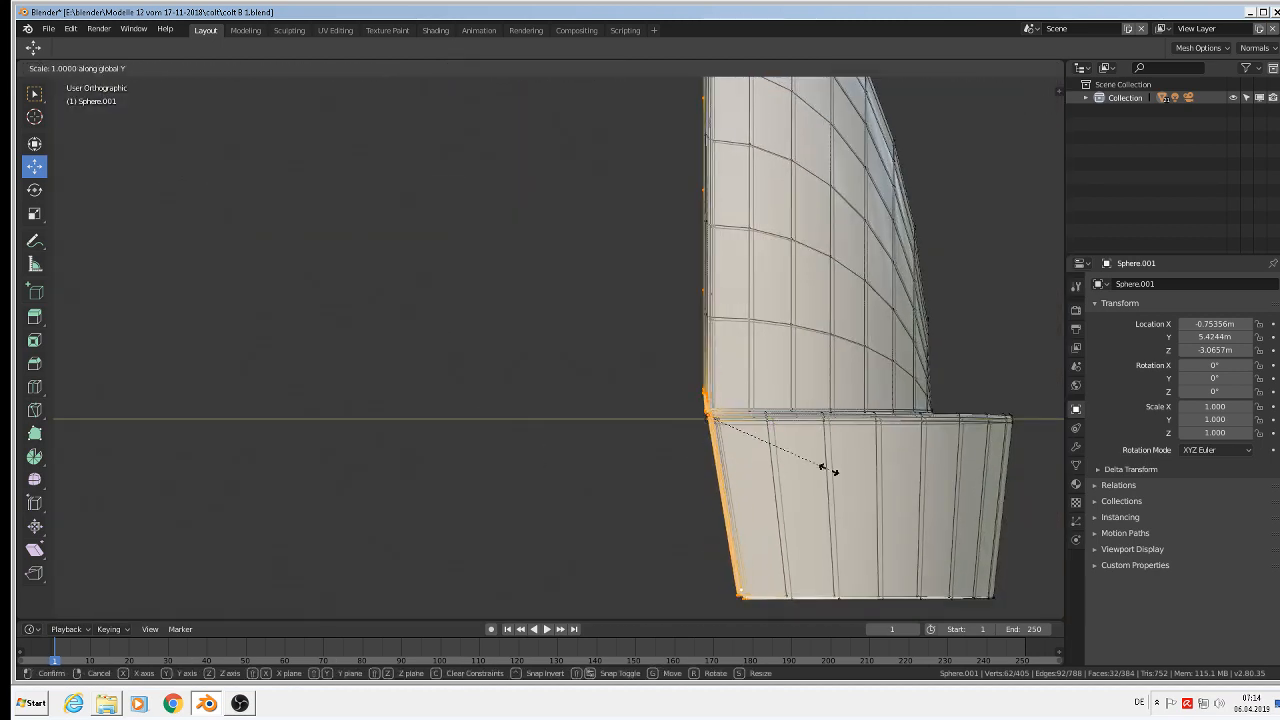
{"action": "key", "text": "0"}
{"action": "key", "text": "Return"}
{"action": "left_click_drag", "start_coordinate": [776, 418], "coordinate": [760, 447]}
{"action": "middle_click_drag", "start_coordinate": [760, 447], "coordinate": [950, 489]}
{"action": "key", "text": "Tab"}
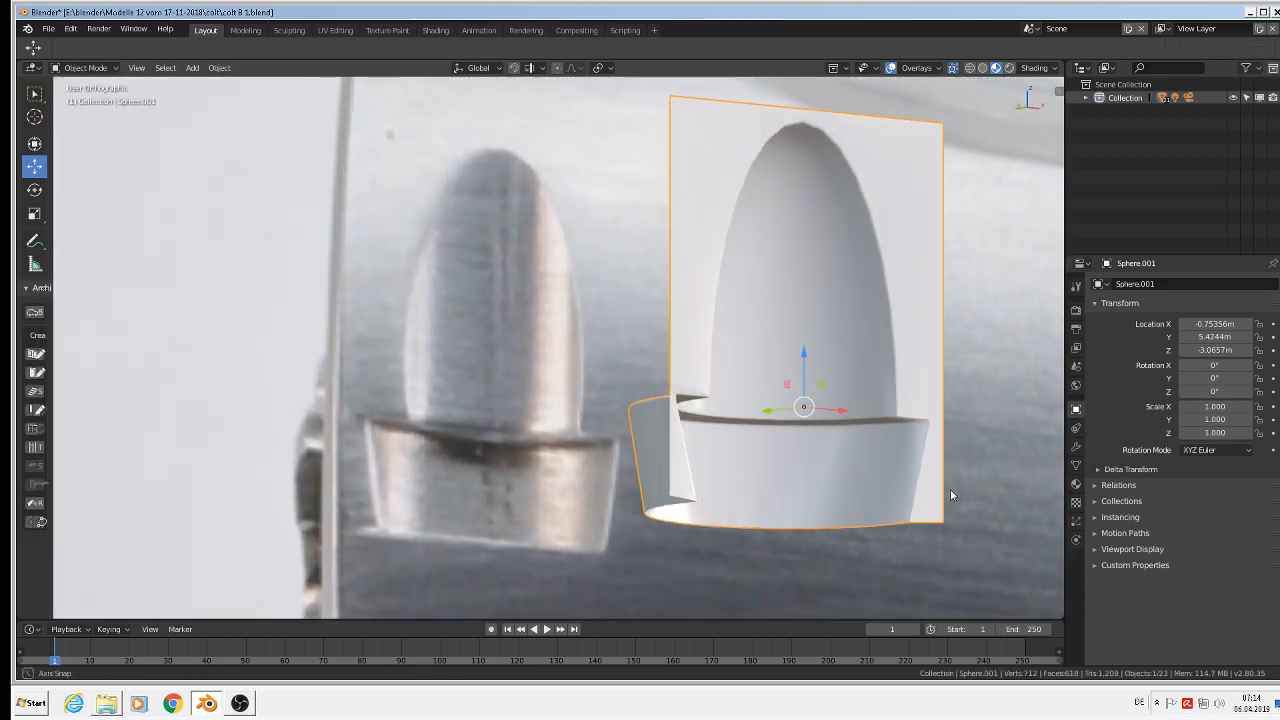
In Edit Mode, switch to face selection with X-Ray off and select the flat border faces along the notch's left side
{"action": "key", "text": "Tab"}
{"action": "scroll", "coordinate": [950, 489], "scroll_direction": "up", "scroll_amount": 3}
{"action": "scroll", "coordinate": [681, 477], "scroll_direction": "up", "scroll_amount": 3}
{"action": "middle_click_drag", "start_coordinate": [681, 477], "coordinate": [590, 507]}
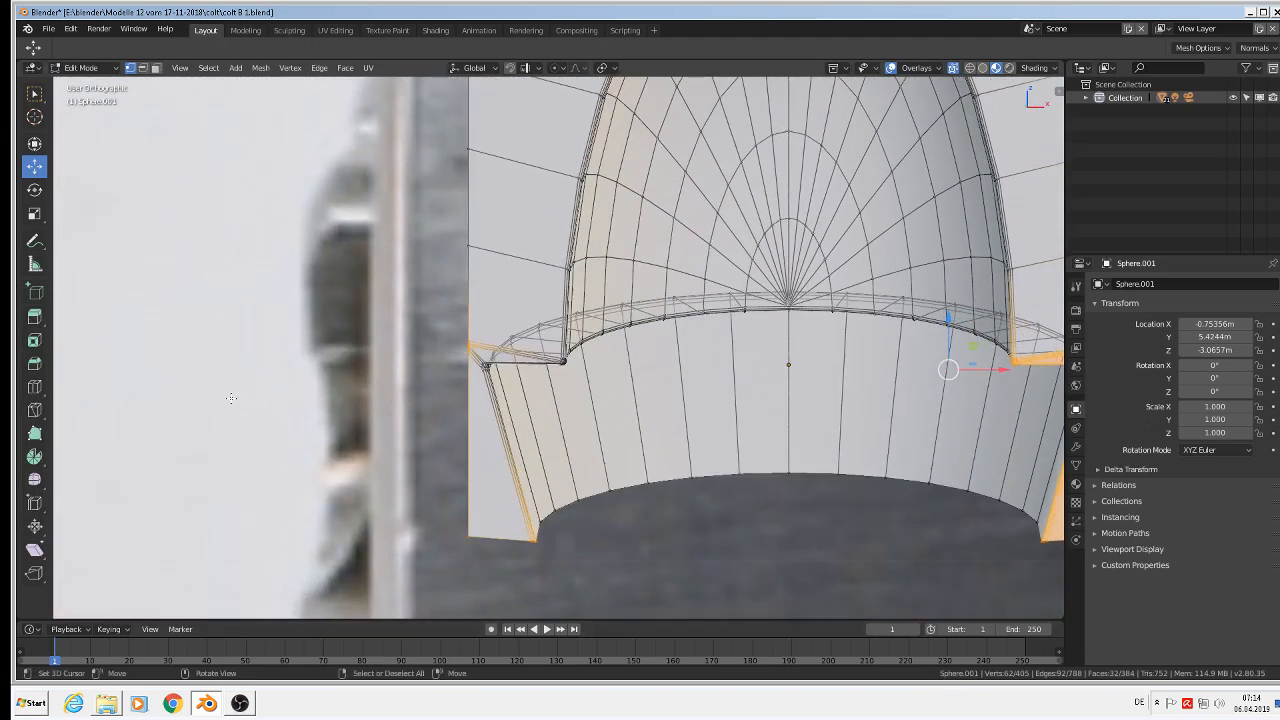
{"action": "left_click", "coordinate": [155, 68]}
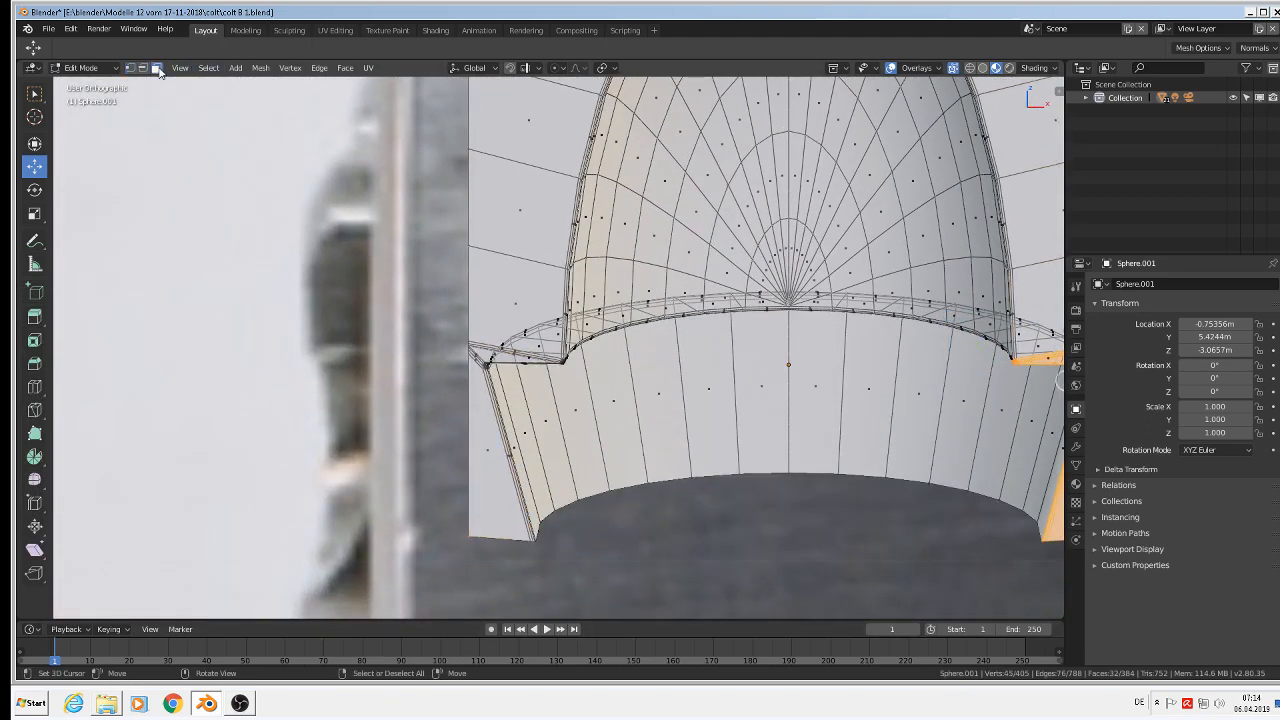
{"action": "left_click", "coordinate": [954, 68]}
{"action": "left_click", "coordinate": [487, 443]}
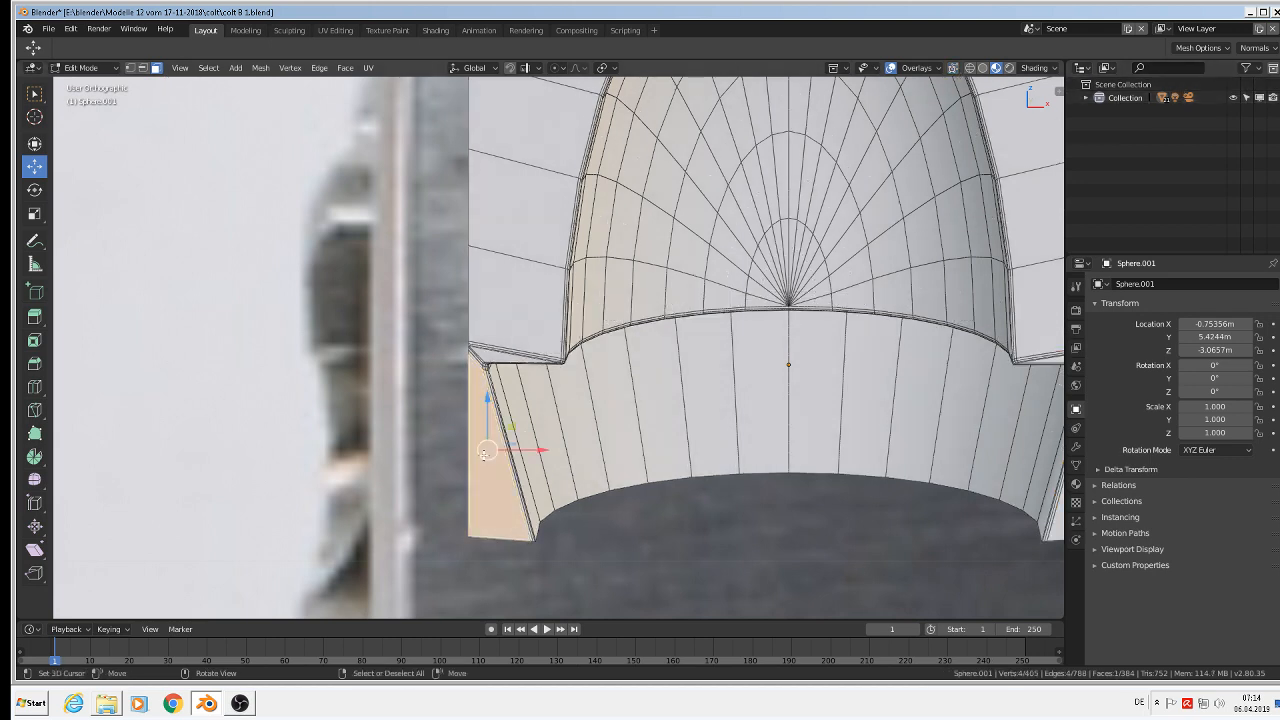
{"action": "right_click", "coordinate": [476, 362], "text": "shift"}
{"action": "right_click", "coordinate": [477, 357], "text": "shift"}
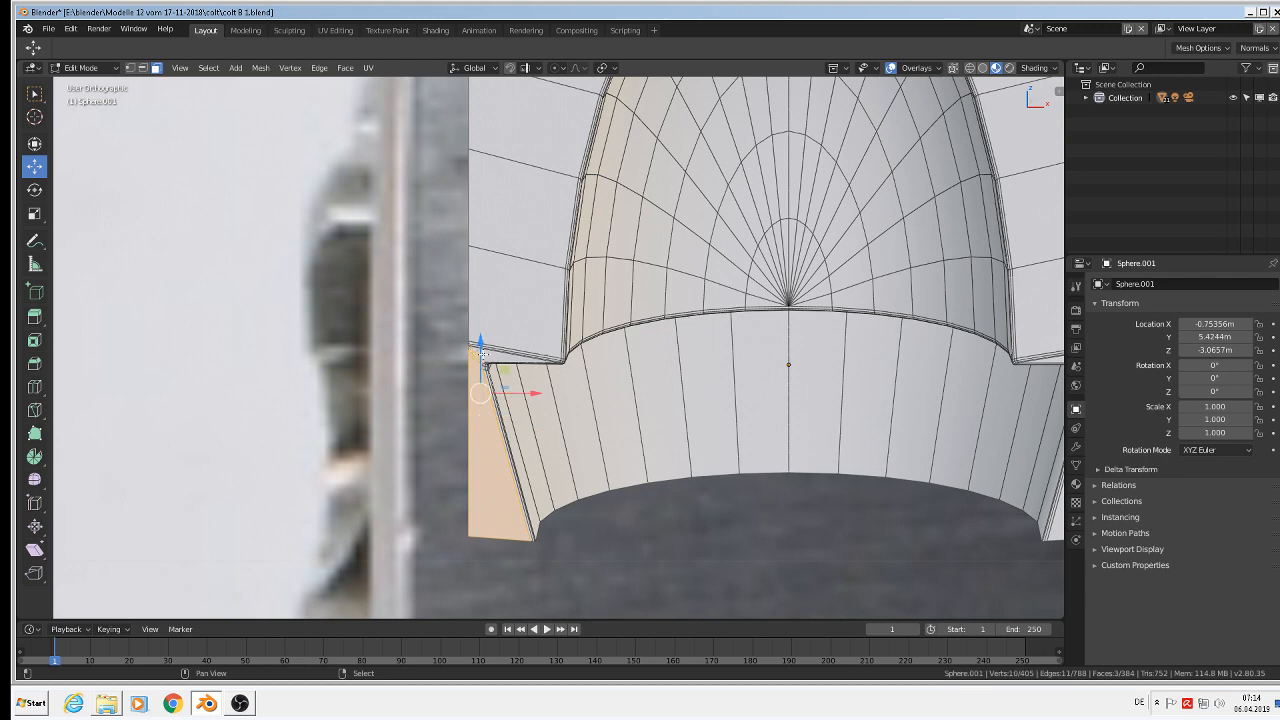
{"action": "key", "text": "c"}
{"action": "left_click_drag", "start_coordinate": [476, 346], "coordinate": [534, 112]}
{"action": "right_click", "coordinate": [536, 112]}
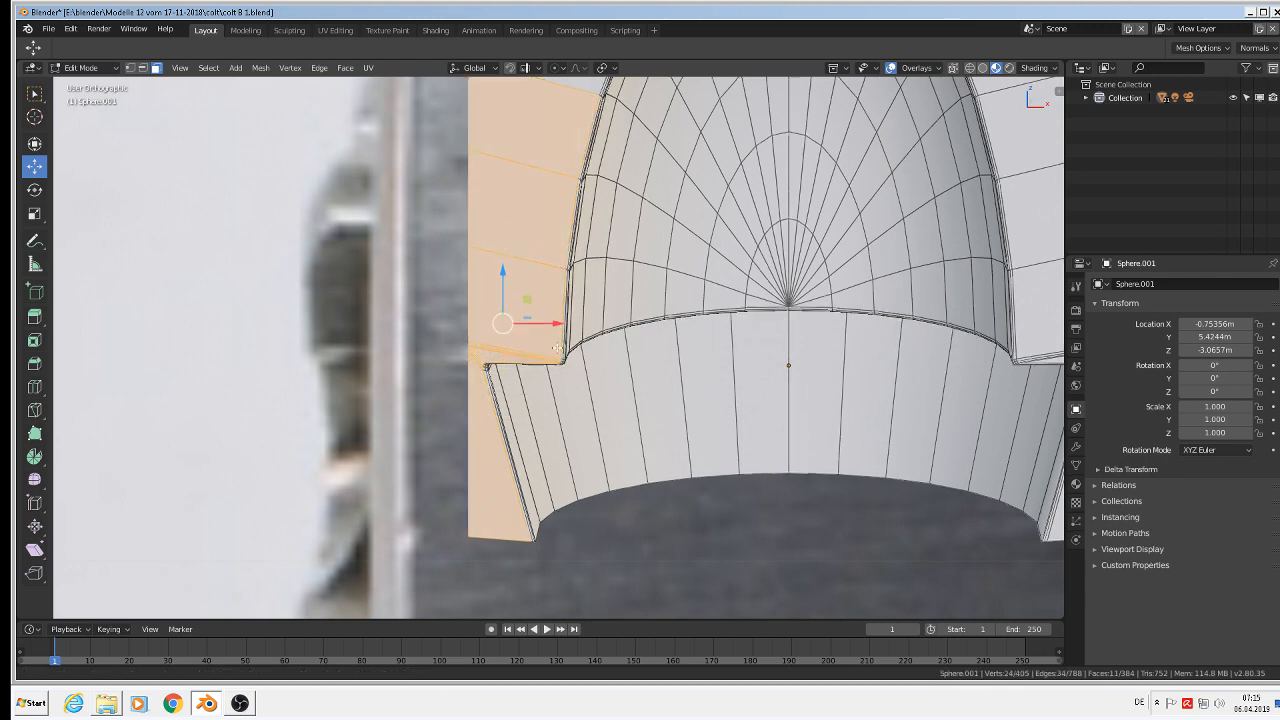
Extend the face selection with Circle Select over the arch and down the right border to the collar's lower end
{"action": "middle_click_drag", "start_coordinate": [574, 120], "coordinate": [390, 426], "text": "shift"}
{"action": "key", "text": "c"}
{"action": "mouse_move", "coordinate": [342, 358]}
{"action": "left_mouse_down"}
{"action": "mouse_move", "coordinate": [418, 206]}
{"action": "mouse_move", "coordinate": [455, 176]}
{"action": "mouse_move", "coordinate": [543, 151]}
{"action": "left_mouse_up"}
{"action": "mouse_move", "coordinate": [668, 153]}
{"action": "left_mouse_down"}
{"action": "mouse_move", "coordinate": [817, 220]}
{"action": "mouse_move", "coordinate": [897, 383]}
{"action": "mouse_move", "coordinate": [918, 468]}
{"action": "left_mouse_up"}
{"action": "right_click", "coordinate": [928, 474]}
{"action": "middle_click_drag", "start_coordinate": [936, 471], "coordinate": [707, 104], "text": "shift"}
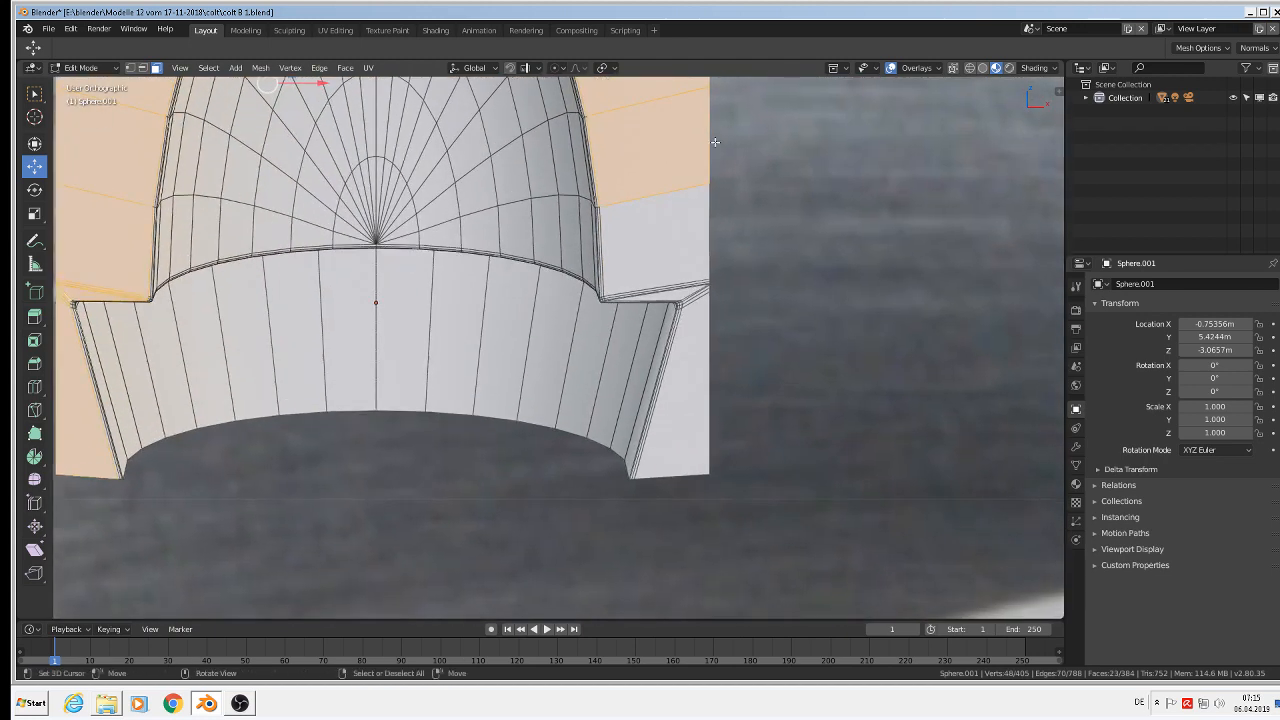
{"action": "key", "text": "c"}
{"action": "left_click_drag", "start_coordinate": [716, 178], "coordinate": [722, 288]}
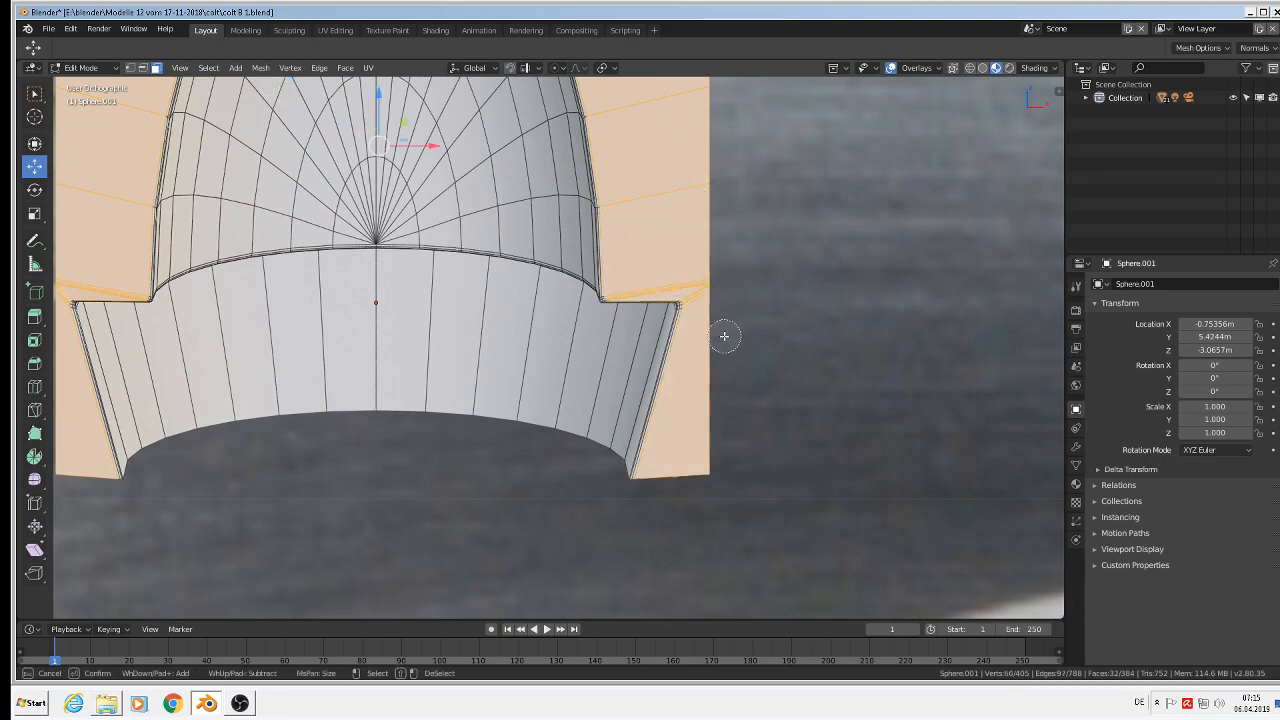
{"action": "right_click", "coordinate": [723, 334]}
Flatten the selected border faces into one plane with a Y scale of 0
{"action": "middle_click_drag", "start_coordinate": [723, 334], "coordinate": [597, 258]}
{"action": "key", "text": "s"}
{"action": "key", "text": "y"}
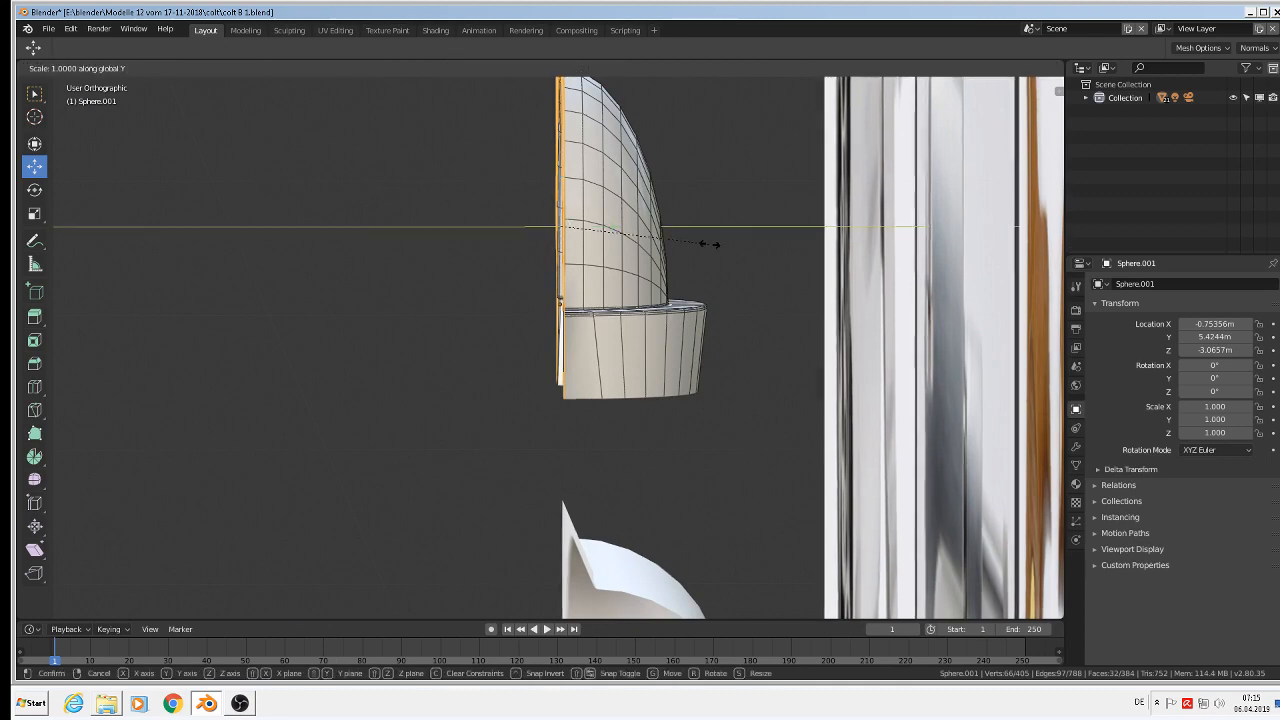
{"action": "key", "text": "0"}
{"action": "key", "text": "Return"}
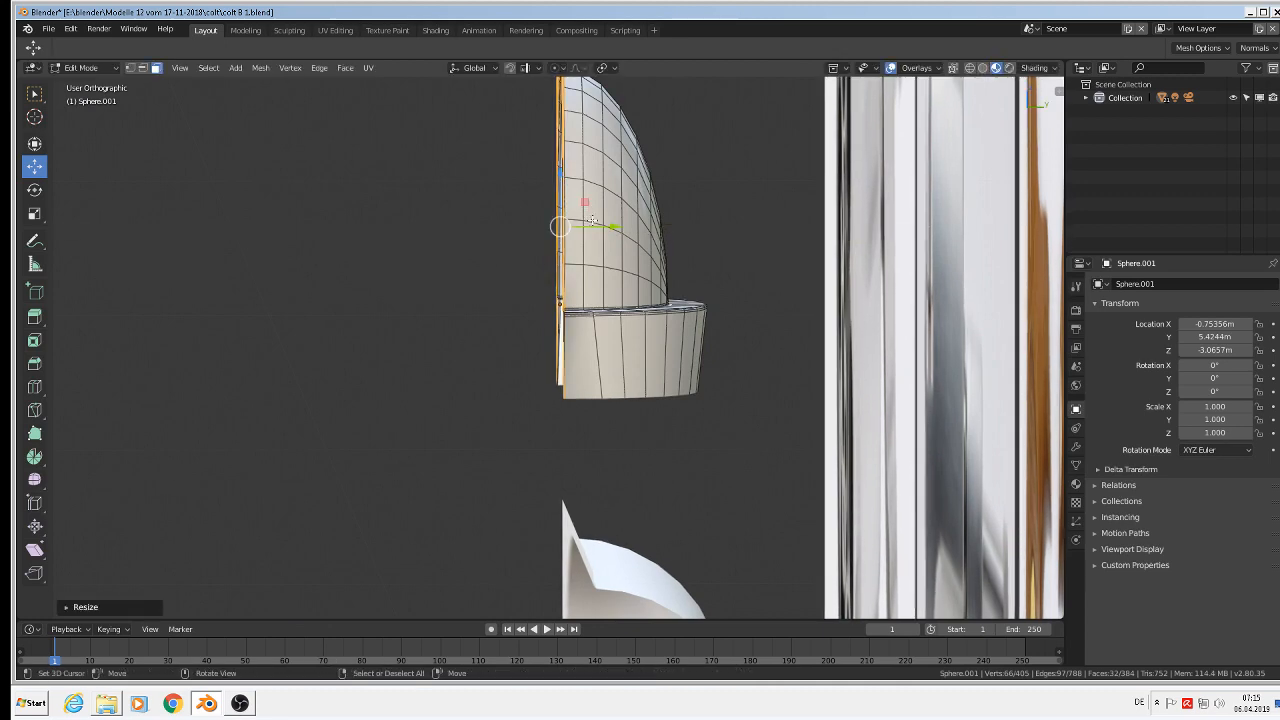
{"action": "left_click_drag", "start_coordinate": [615, 227], "coordinate": [615, 228]}
{"action": "middle_click_drag", "start_coordinate": [617, 235], "coordinate": [686, 186]}
Inspect the flattened border where it meets the collar's left corner, in both Object Mode and Edit Mode
{"action": "key", "text": "Tab"}
{"action": "scroll", "coordinate": [727, 224], "scroll_direction": "up", "scroll_amount": 4}
{"action": "scroll", "coordinate": [429, 266], "scroll_direction": "up", "scroll_amount": 5}
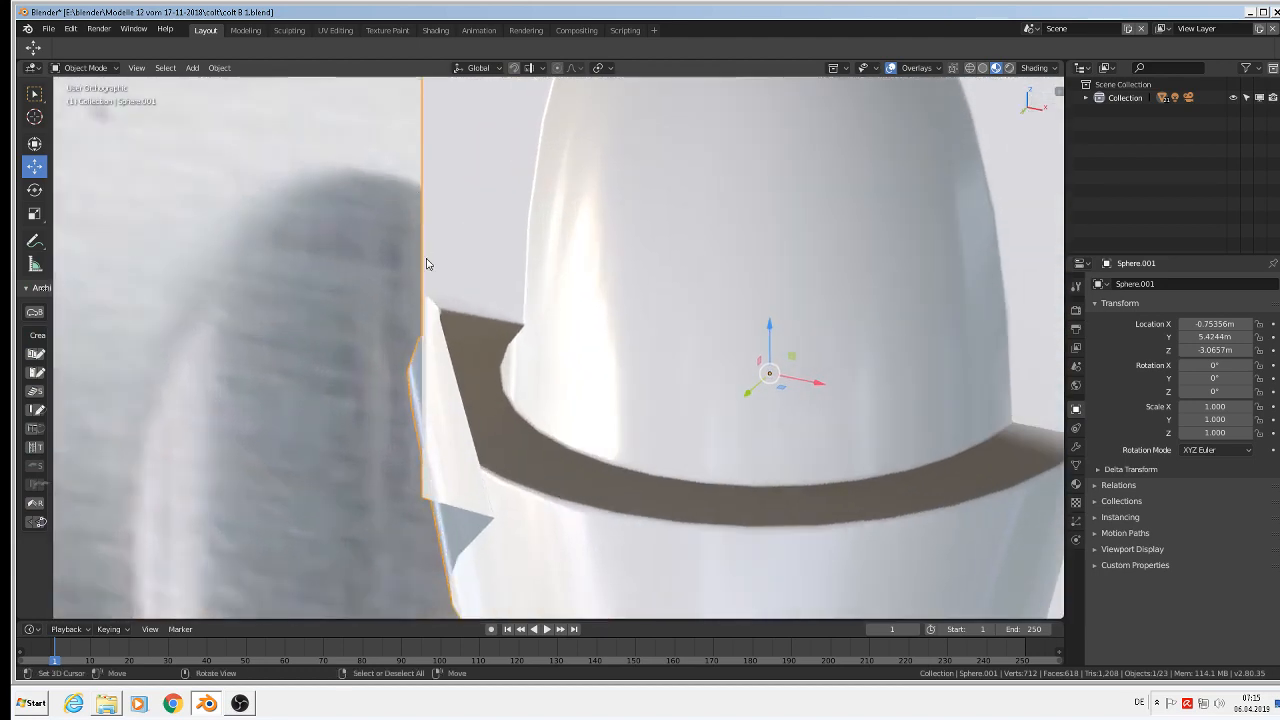
{"action": "middle_click_drag", "start_coordinate": [420, 323], "coordinate": [400, 345]}
{"action": "scroll", "coordinate": [388, 370], "scroll_direction": "up", "scroll_amount": 3}
{"action": "key", "text": "Tab"}
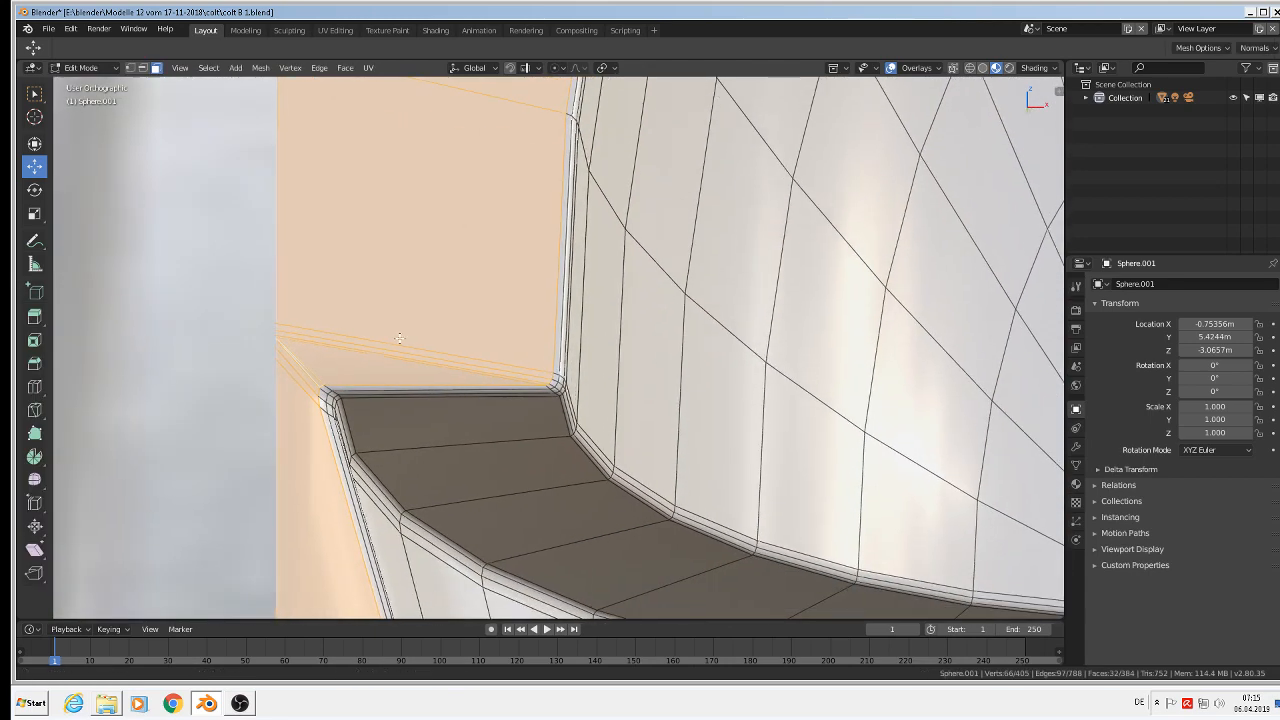
{"action": "middle_click_drag", "start_coordinate": [436, 260], "coordinate": [517, 212], "text": "shift"}
{"action": "scroll", "coordinate": [512, 230], "scroll_direction": "down", "scroll_amount": 3}
From the side, apply a Y scale of 0 to the border faces again, shift them slightly along Y, and check the shading
{"action": "middle_click_drag", "start_coordinate": [530, 319], "coordinate": [684, 321]}
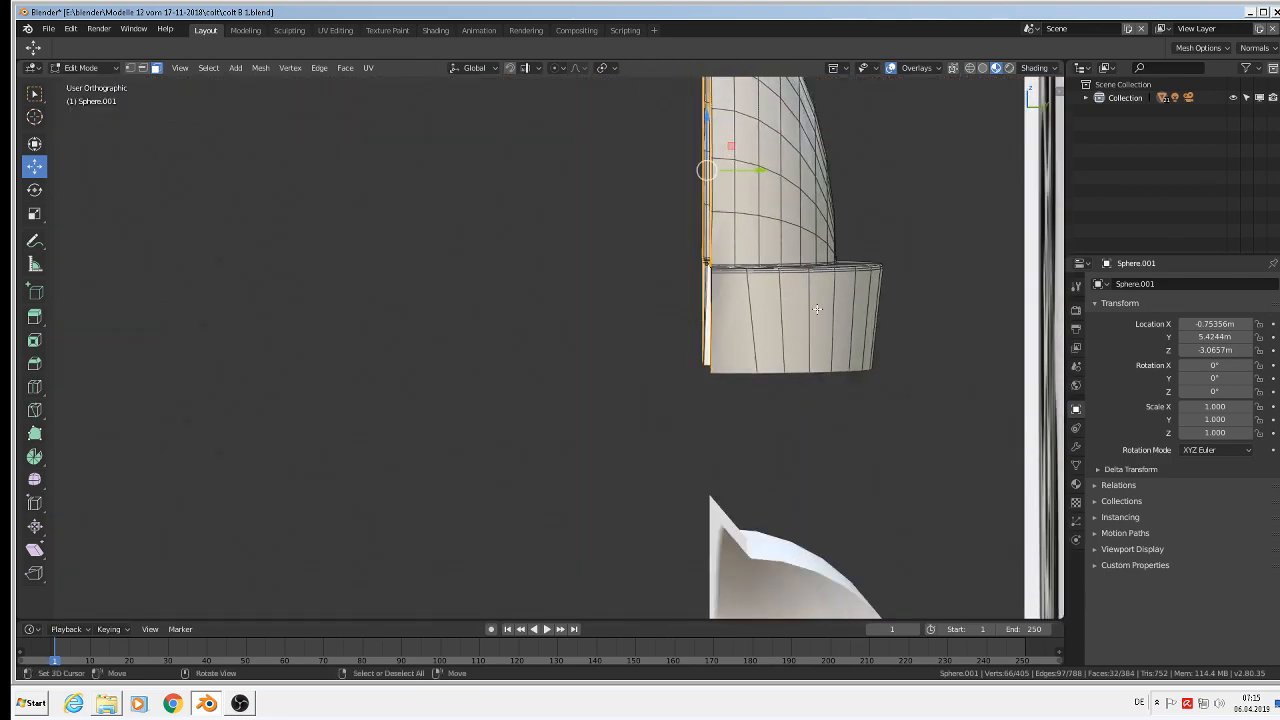
{"action": "key", "text": "s"}
{"action": "key", "text": "y"}
{"action": "key", "text": "0"}
{"action": "key", "text": "Return"}
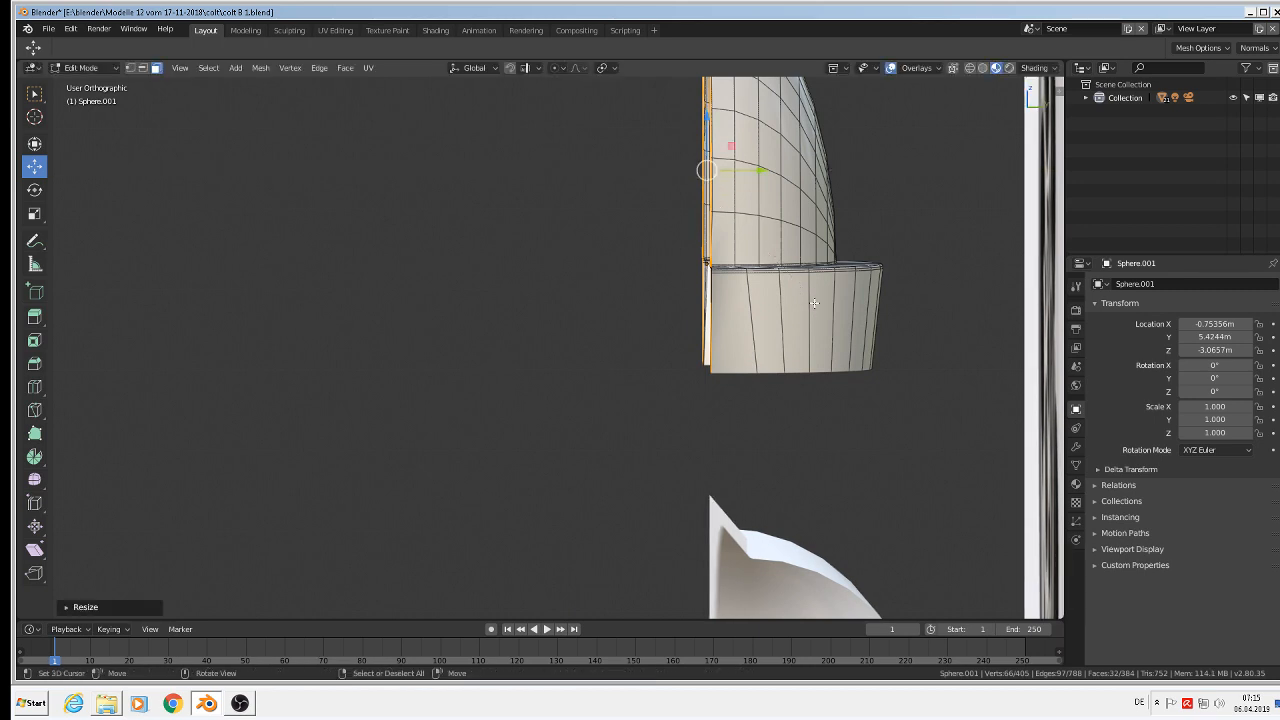
{"action": "left_click_drag", "start_coordinate": [758, 171], "coordinate": [757, 172]}
{"action": "middle_click_drag", "start_coordinate": [757, 172], "coordinate": [782, 207]}
{"action": "scroll", "coordinate": [782, 207], "scroll_direction": "up", "scroll_amount": 4}
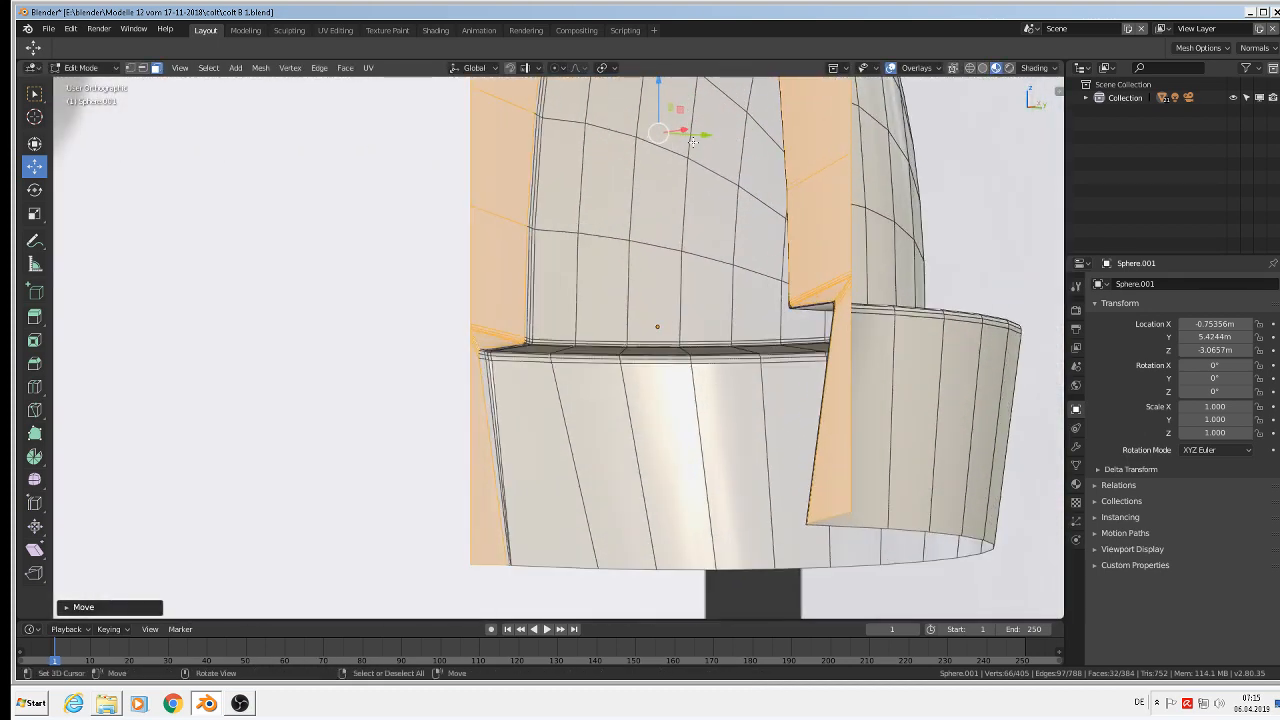
{"action": "left_click_drag", "start_coordinate": [693, 142], "coordinate": [700, 135]}
{"action": "key", "text": "Tab"}
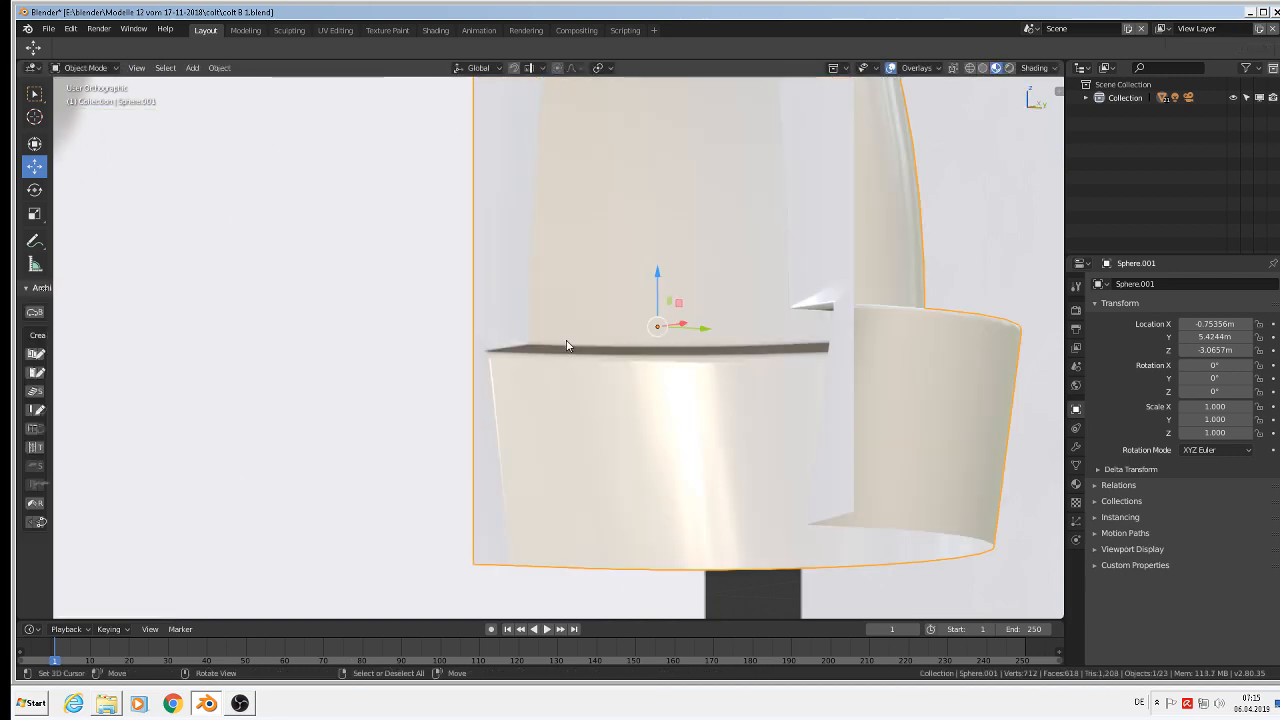
{"action": "scroll", "coordinate": [565, 345], "scroll_direction": "up", "scroll_amount": 6}
{"action": "key", "text": "Tab"}
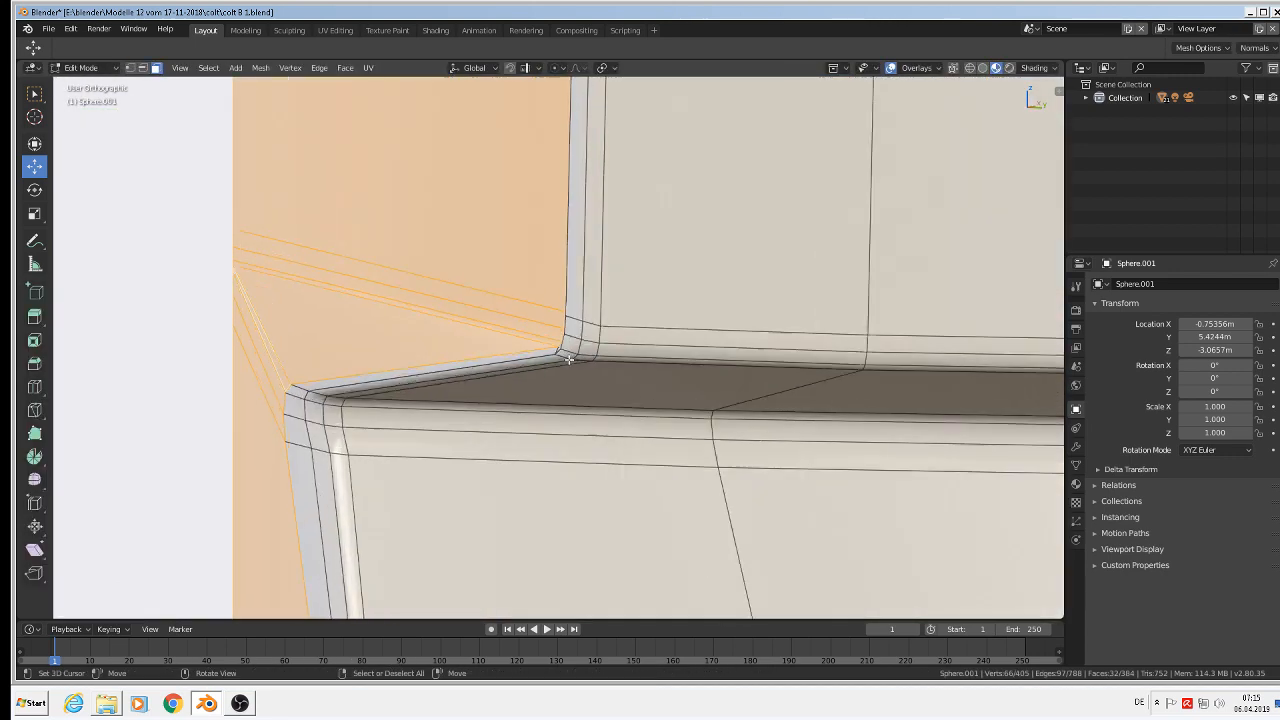
{"action": "scroll", "coordinate": [567, 358], "scroll_direction": "up", "scroll_amount": 3}
{"action": "mouse_move", "coordinate": [547, 333]}
{"action": "middle_mouse_down"}
{"action": "mouse_move", "coordinate": [523, 326]}
{"action": "mouse_move", "coordinate": [557, 340]}
{"action": "middle_mouse_up"}
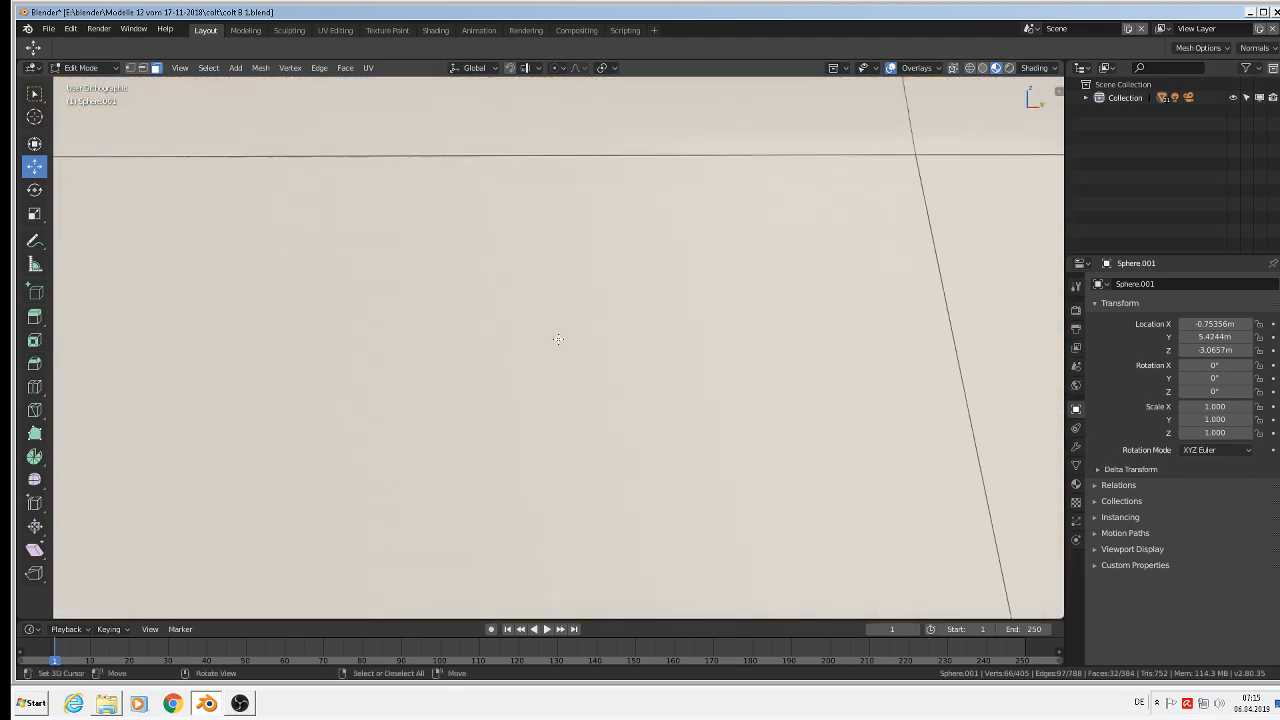
{"action": "scroll", "coordinate": [553, 336], "scroll_direction": "down", "scroll_amount": 9}
{"action": "scroll", "coordinate": [378, 279], "scroll_direction": "up", "scroll_amount": 1}
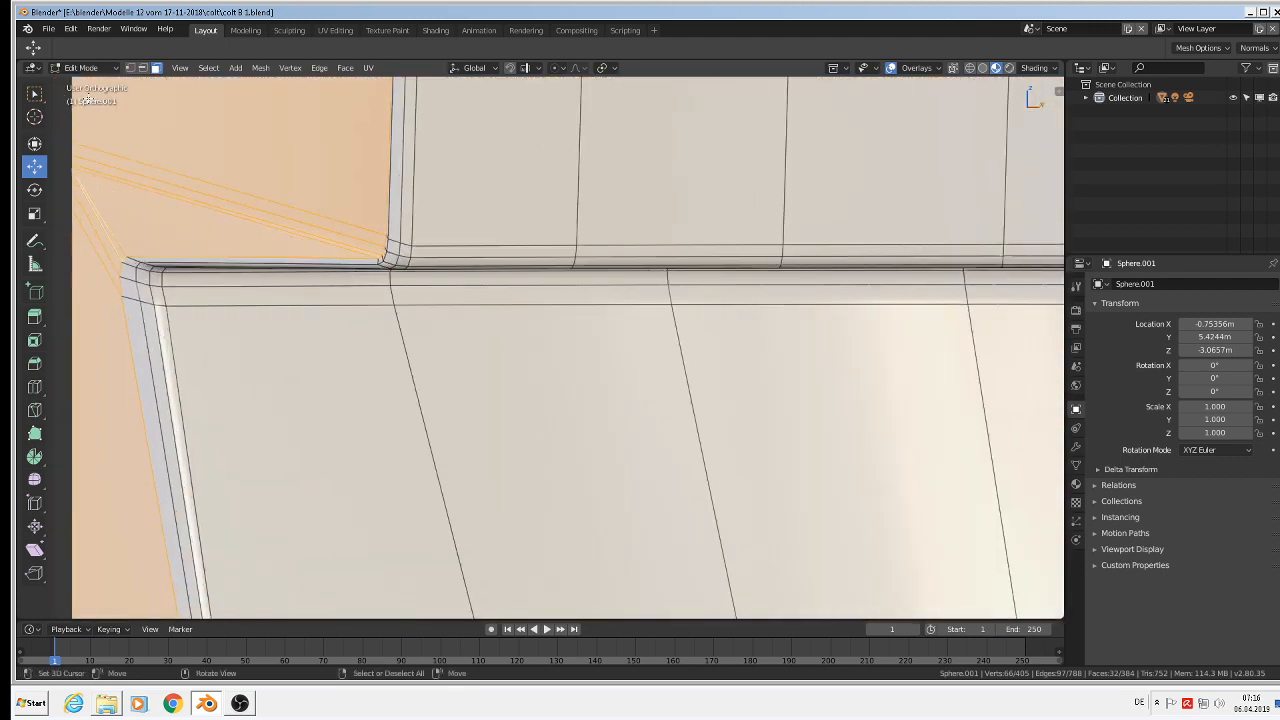
{"action": "left_click", "coordinate": [388, 244]}
{"action": "middle_click_drag", "start_coordinate": [388, 244], "coordinate": [458, 262]}
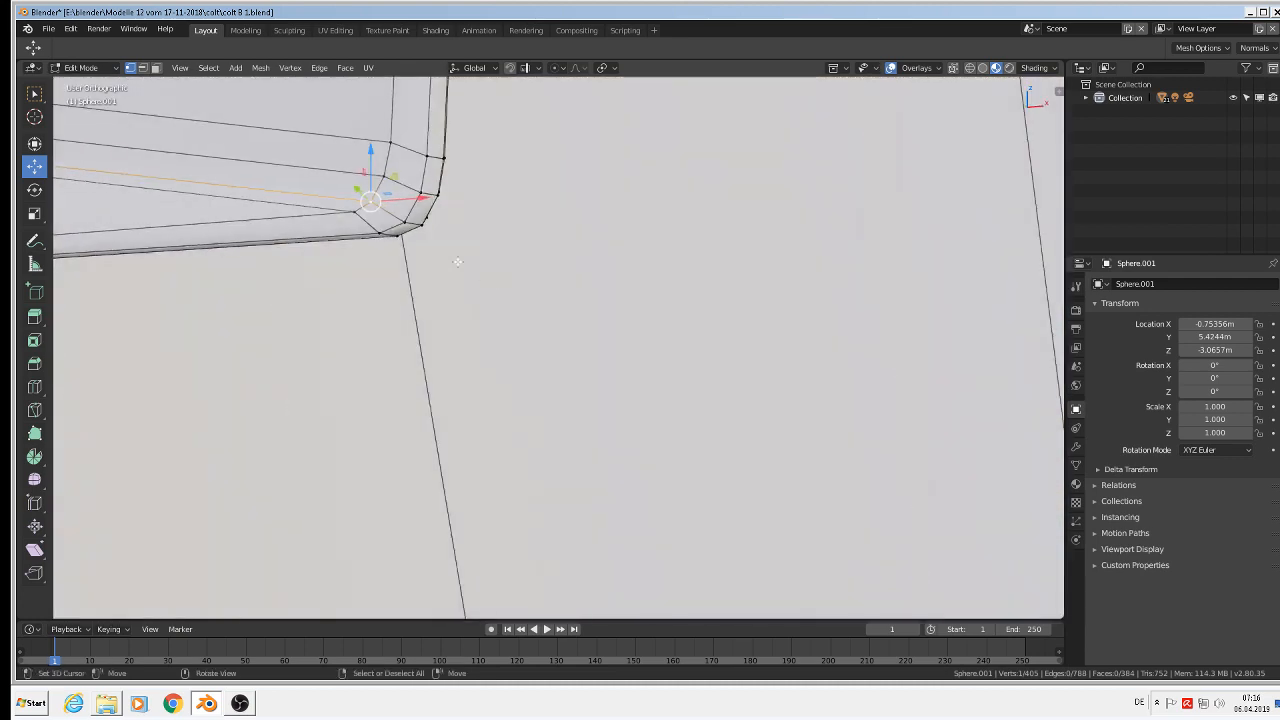
{"action": "middle_click_drag", "start_coordinate": [430, 165], "coordinate": [320, 213]}
{"action": "right_click", "coordinate": [474, 178], "text": "ctrl+alt"}
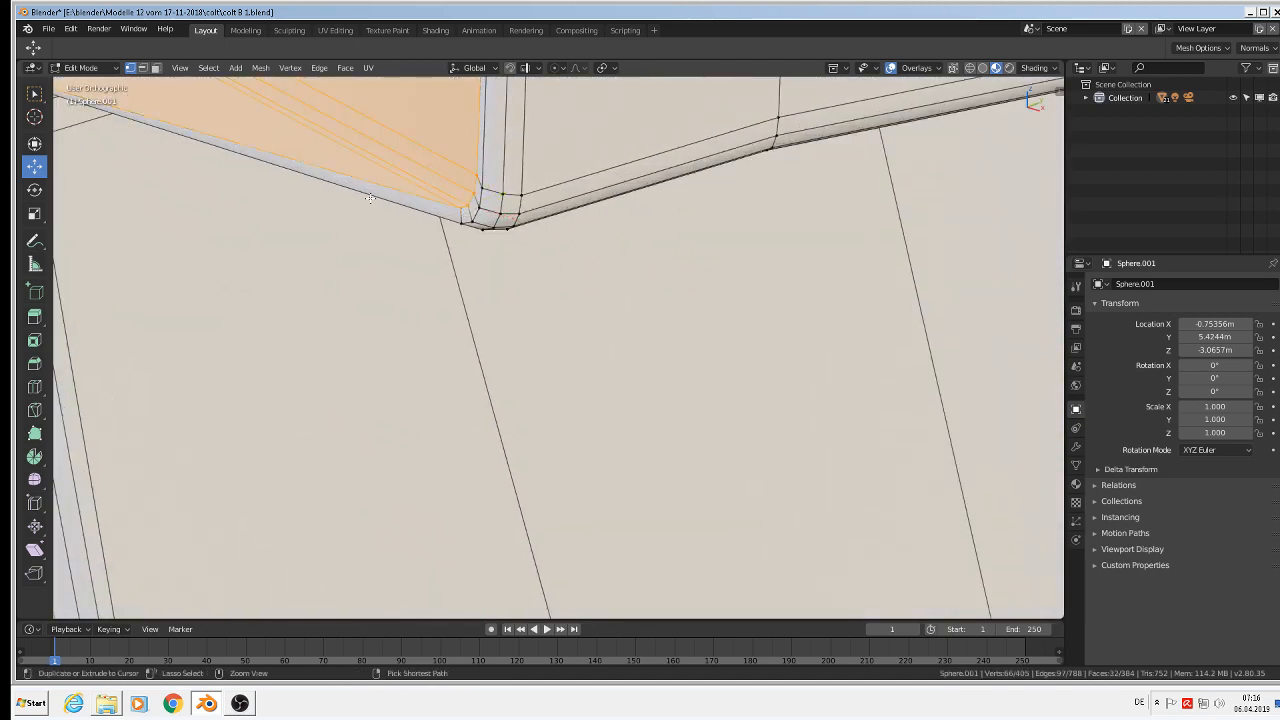
Move the selected border faces about -0.0002 m along the global Y axis so they sit against the corner bevel
{"action": "key", "text": "g"}
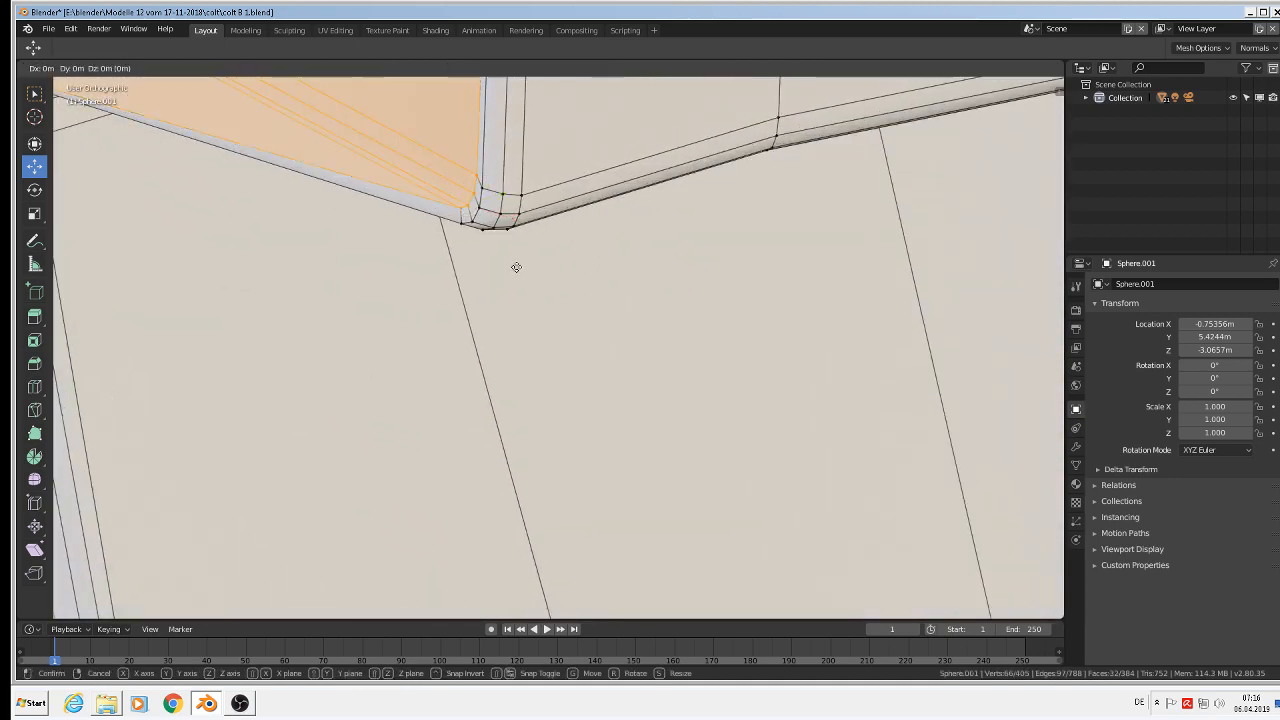
{"action": "key", "text": "y"}
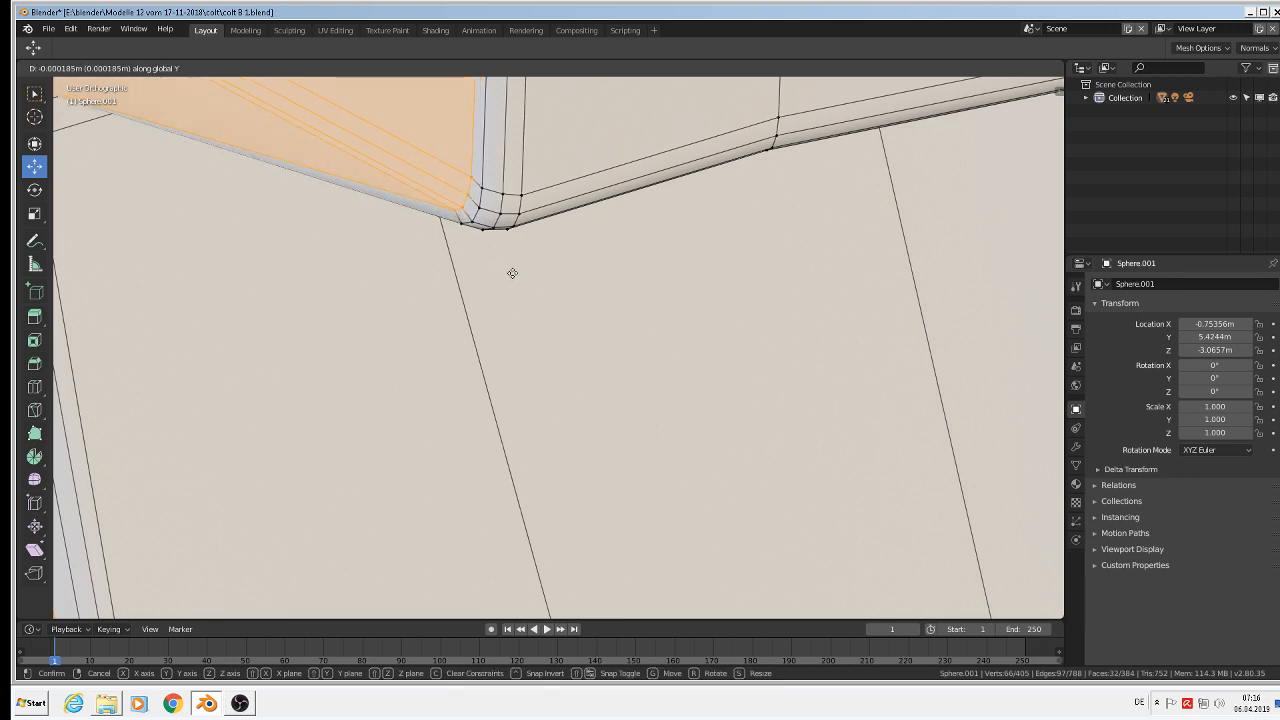
{"action": "left_click", "coordinate": [512, 273]}
Examine the notch's border, hollow and collar in Object Mode and Edit Mode, and compare the model with the reference photo
{"action": "middle_click_drag", "start_coordinate": [512, 273], "coordinate": [578, 271]}
{"action": "key", "text": "Tab"}
{"action": "scroll", "coordinate": [570, 285], "scroll_direction": "down", "scroll_amount": 3}
{"action": "scroll", "coordinate": [718, 284], "scroll_direction": "down", "scroll_amount": 3}
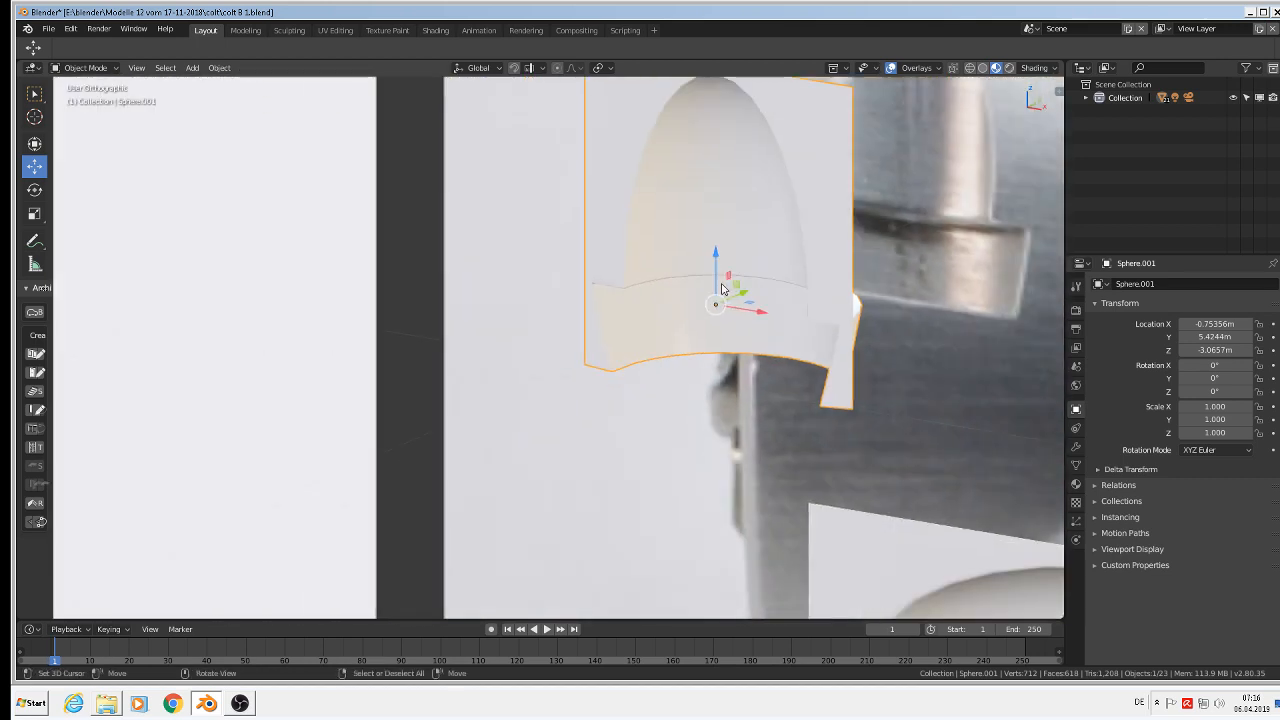
{"action": "middle_click_drag", "start_coordinate": [720, 286], "coordinate": [629, 341], "text": "shift"}
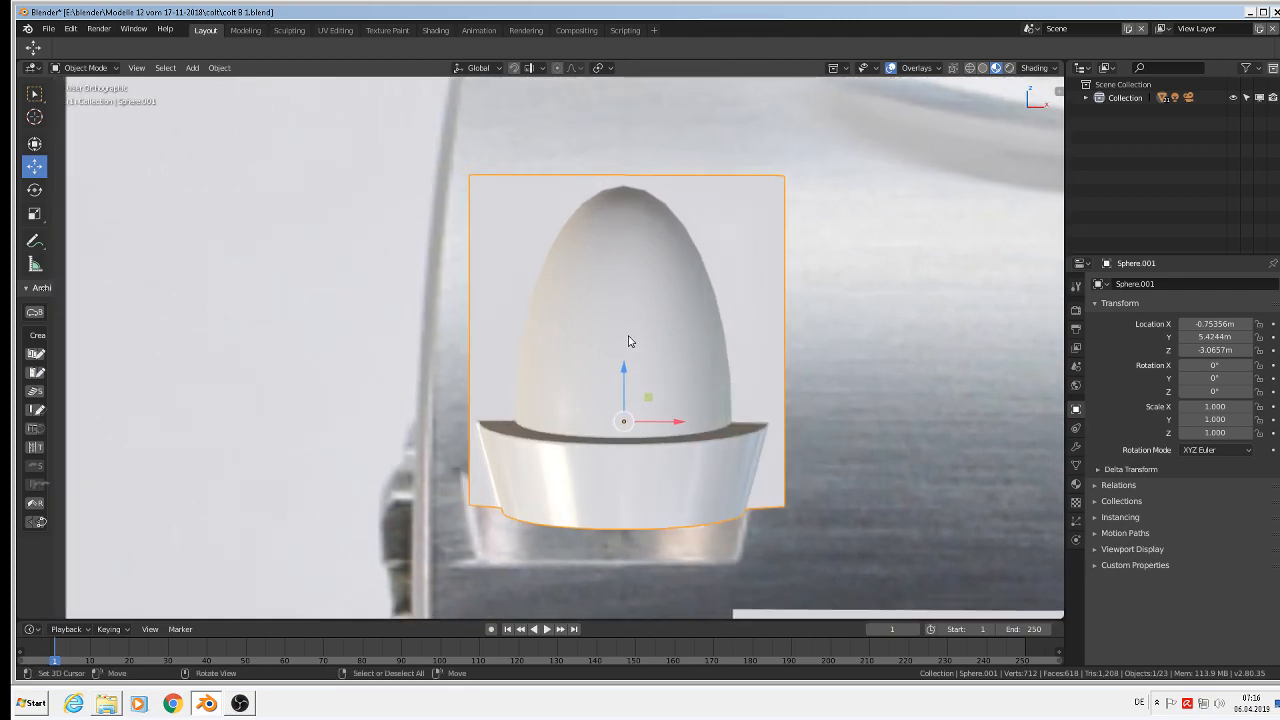
{"action": "scroll", "coordinate": [706, 514], "scroll_direction": "up", "scroll_amount": 4}
{"action": "key", "text": "Tab"}
{"action": "scroll", "coordinate": [710, 532], "scroll_direction": "up", "scroll_amount": 2}
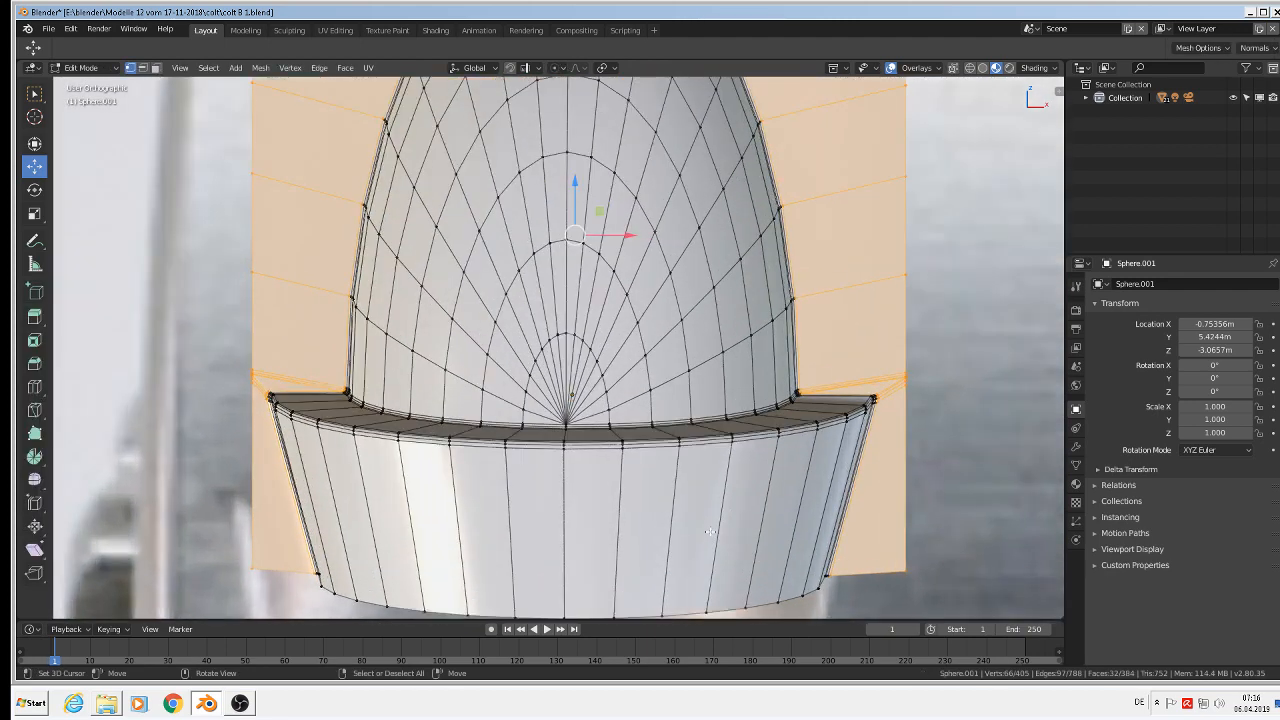
{"action": "middle_click_drag", "start_coordinate": [710, 532], "coordinate": [699, 484]}
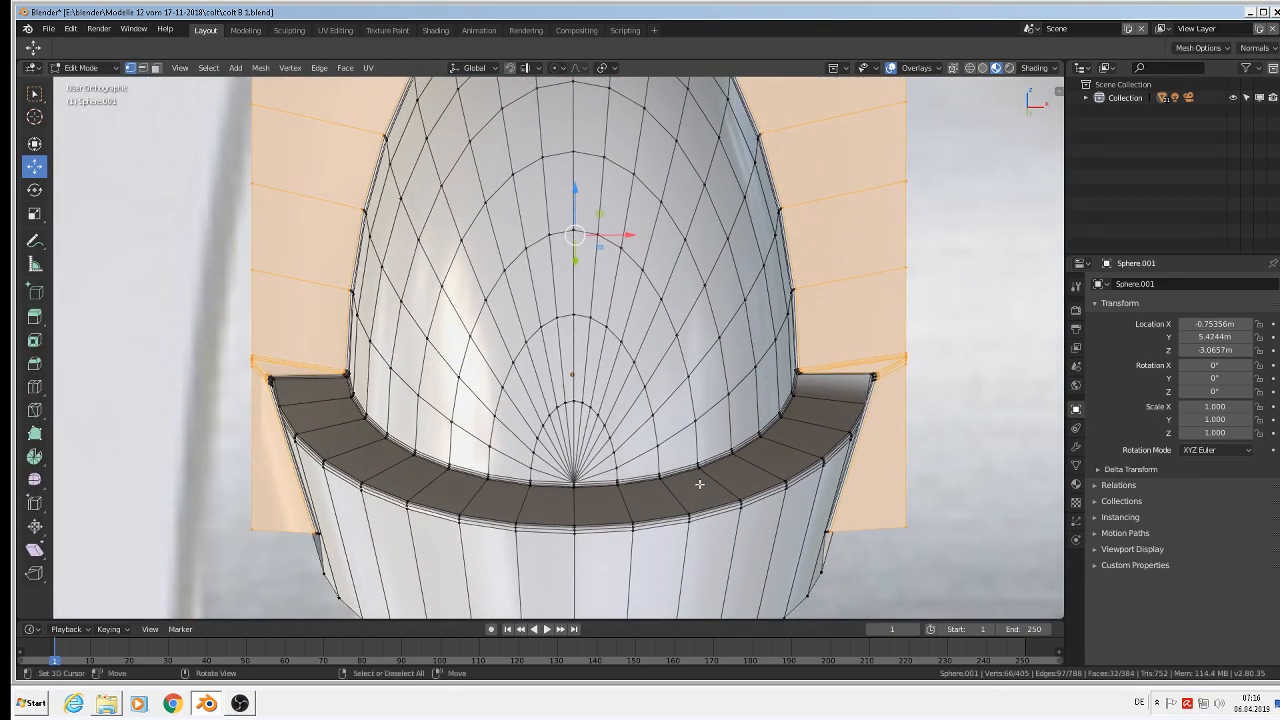
{"action": "scroll", "coordinate": [787, 459], "scroll_direction": "down", "scroll_amount": 9}
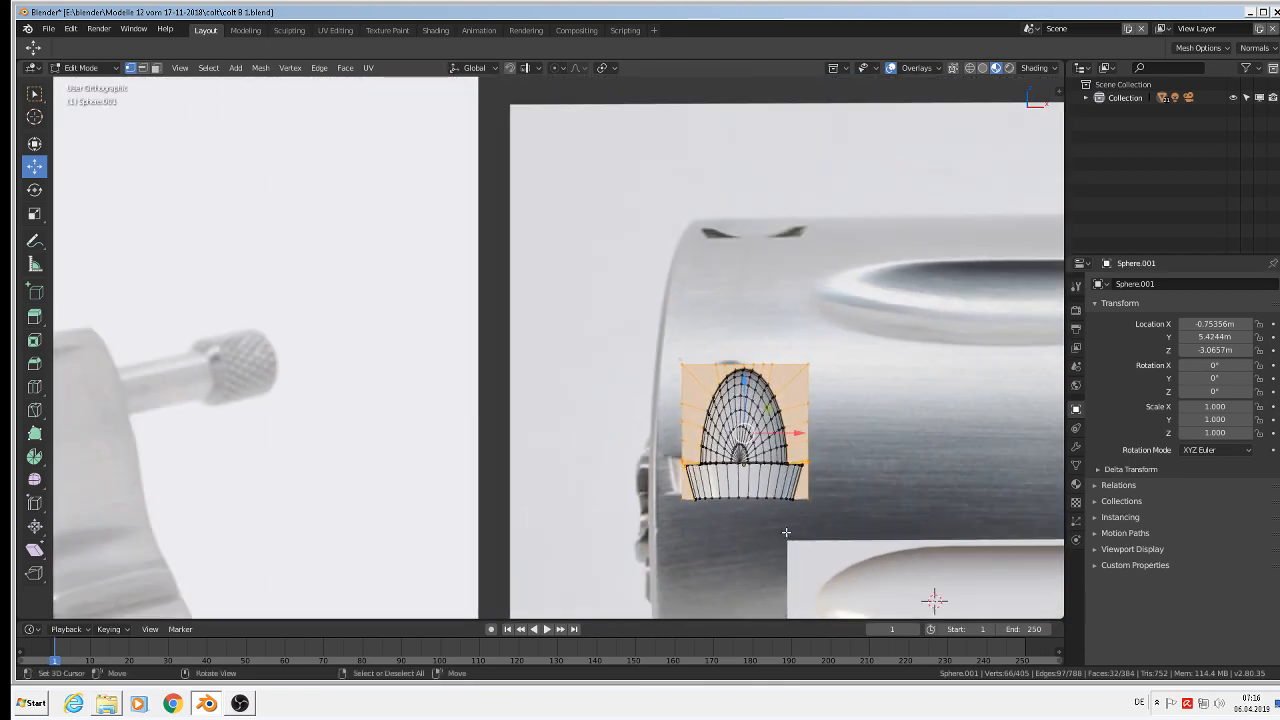
{"action": "scroll", "coordinate": [786, 532], "scroll_direction": "up", "scroll_amount": 8}
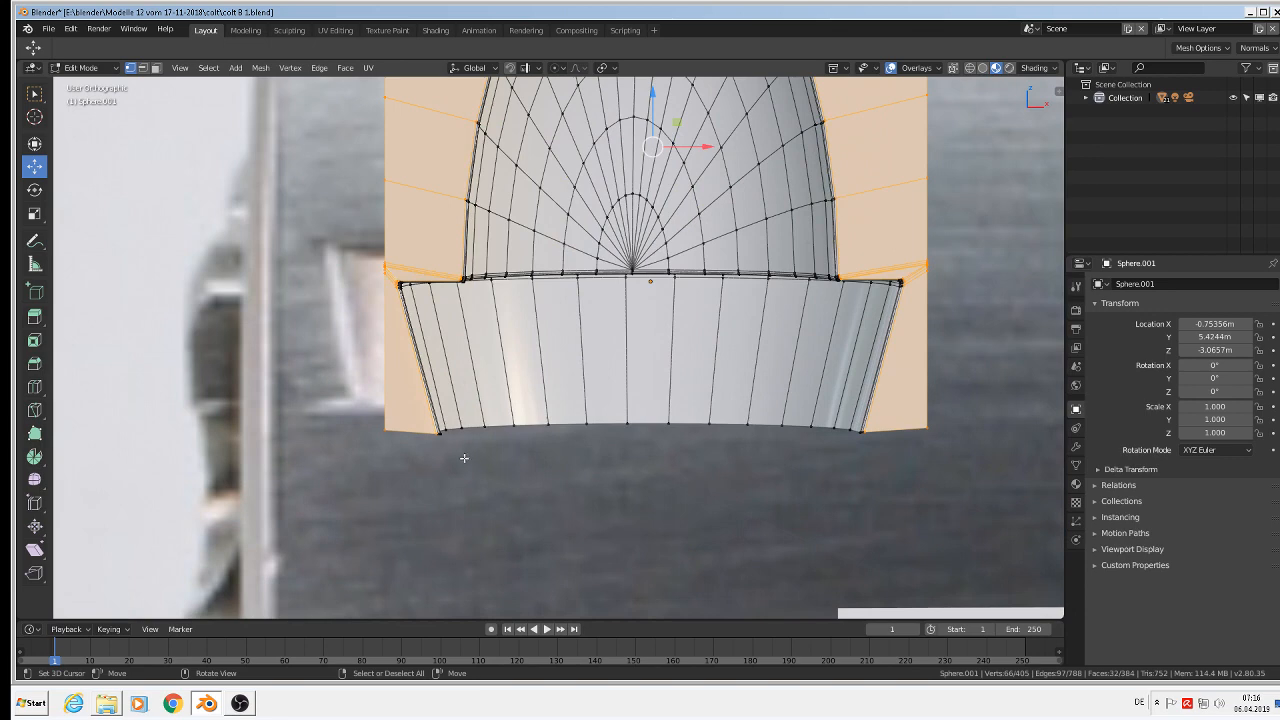
Select the collar's lower edge from one corner to the other and try to bevel it
{"action": "left_click", "coordinate": [441, 433]}
{"action": "middle_click_drag", "start_coordinate": [441, 433], "coordinate": [427, 407]}
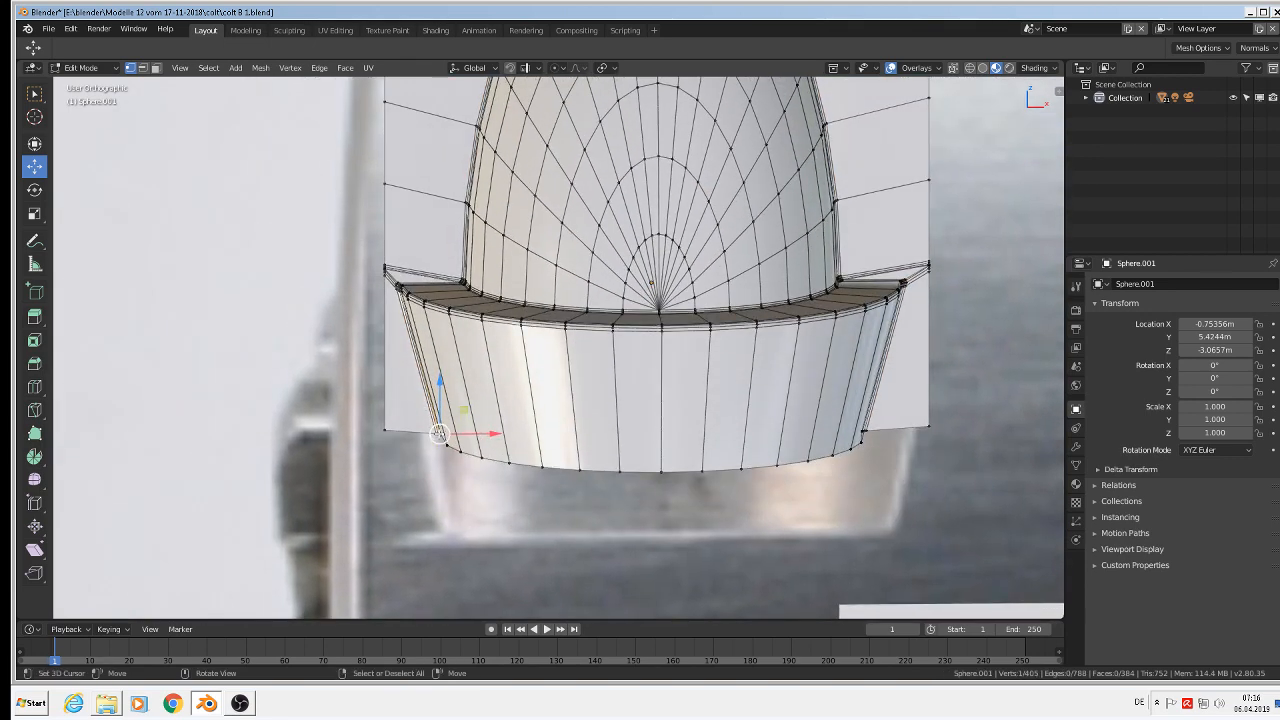
{"action": "right_click", "coordinate": [434, 436]}
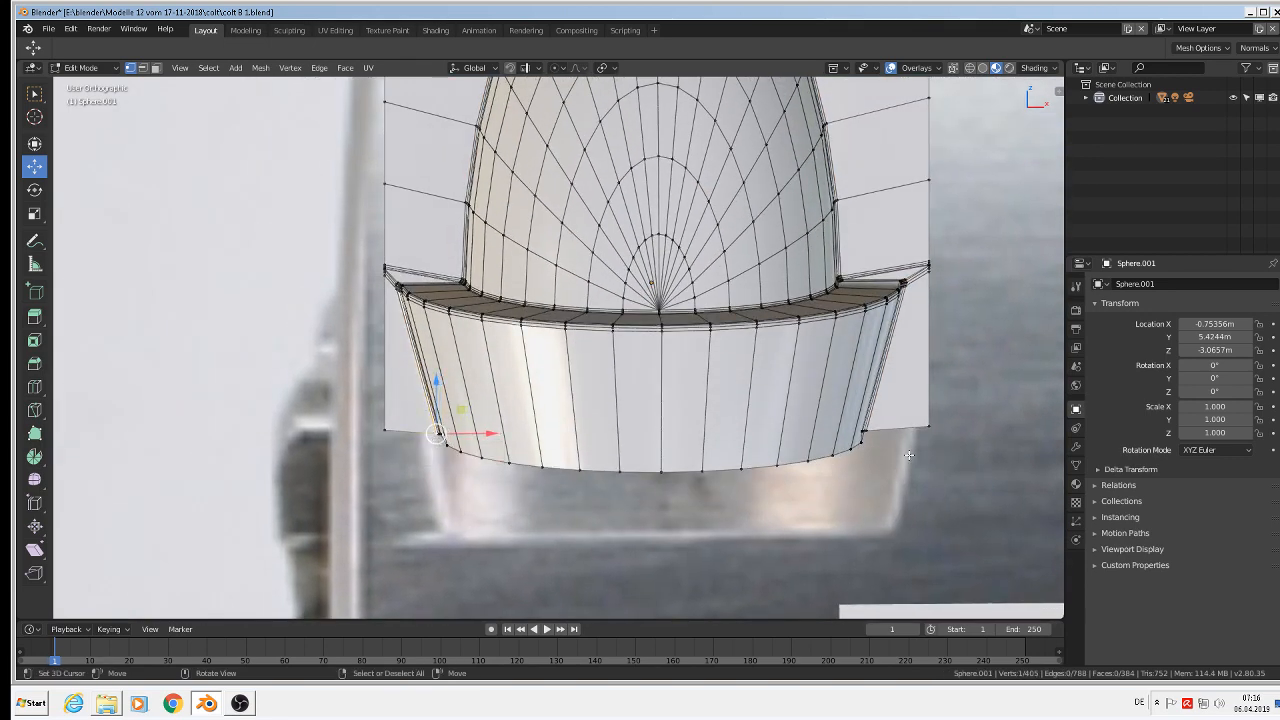
{"action": "key", "text": "ctrl"}
{"action": "left_click", "coordinate": [868, 433], "text": "ctrl"}
{"action": "middle_click_drag", "start_coordinate": [868, 440], "coordinate": [920, 497]}
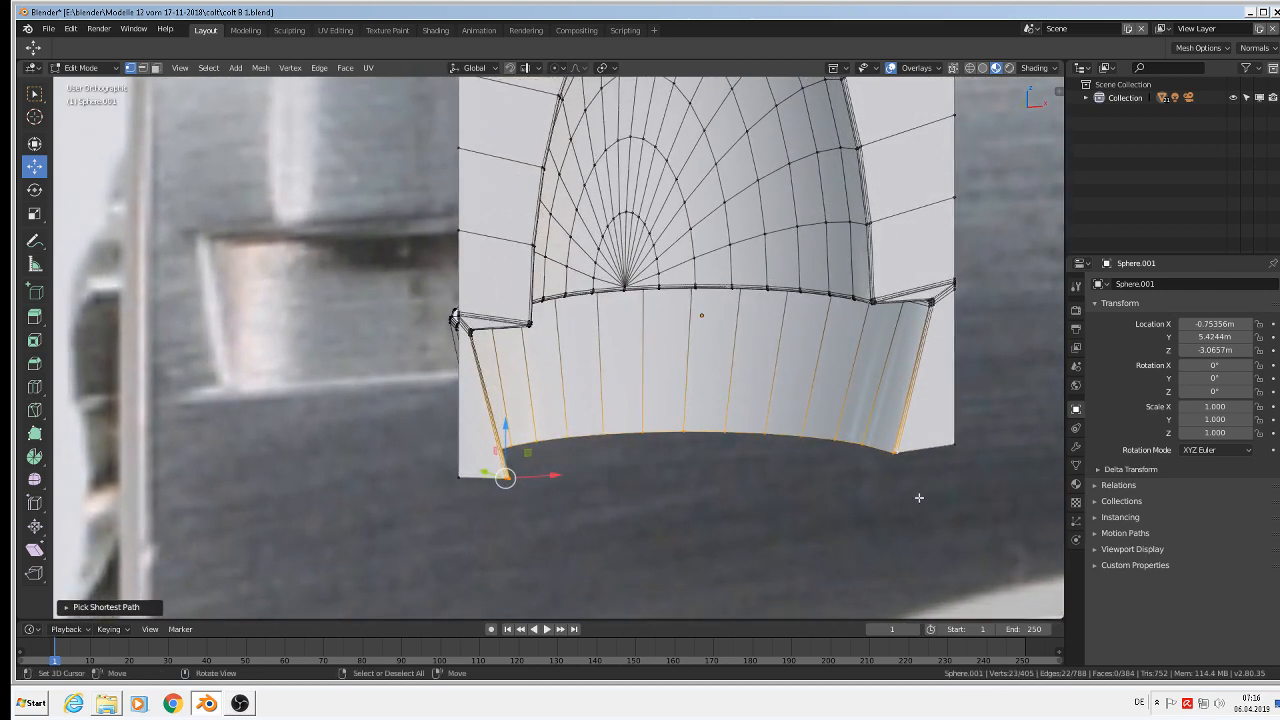
{"action": "key", "text": "ctrl"}
{"action": "key", "text": "ctrl+b"}
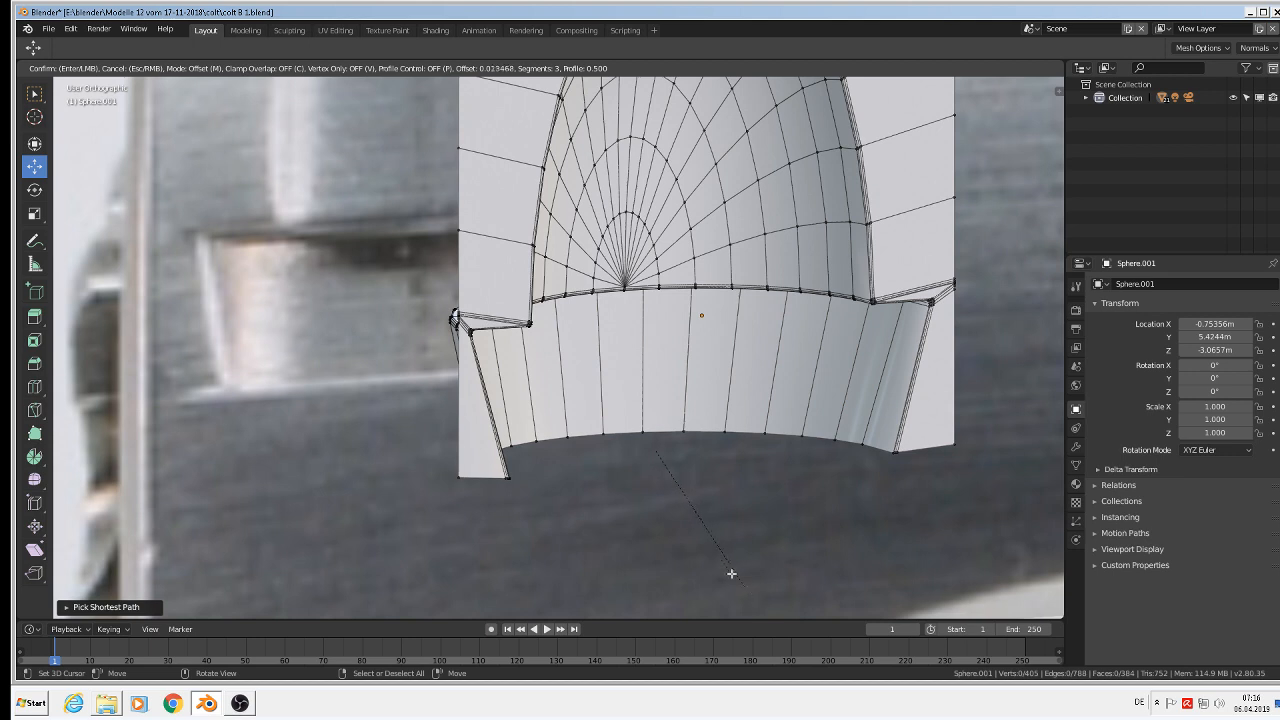
{"action": "right_click", "coordinate": [589, 529]}
{"action": "left_click", "coordinate": [481, 478], "text": "shift"}
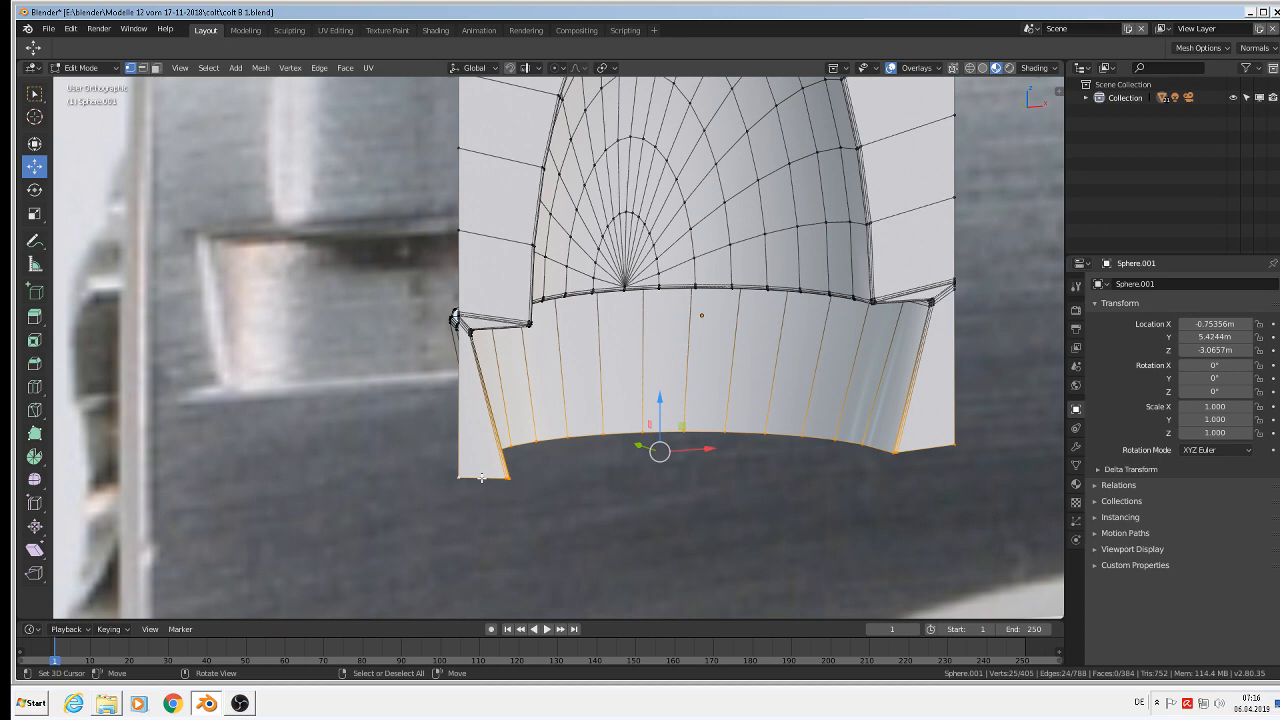
Return to Object Mode and save the blend file
{"action": "scroll", "coordinate": [481, 478], "scroll_direction": "down", "scroll_amount": 7}
{"action": "key", "text": "Tab"}
{"action": "scroll", "coordinate": [585, 512], "scroll_direction": "down", "scroll_amount": 4}
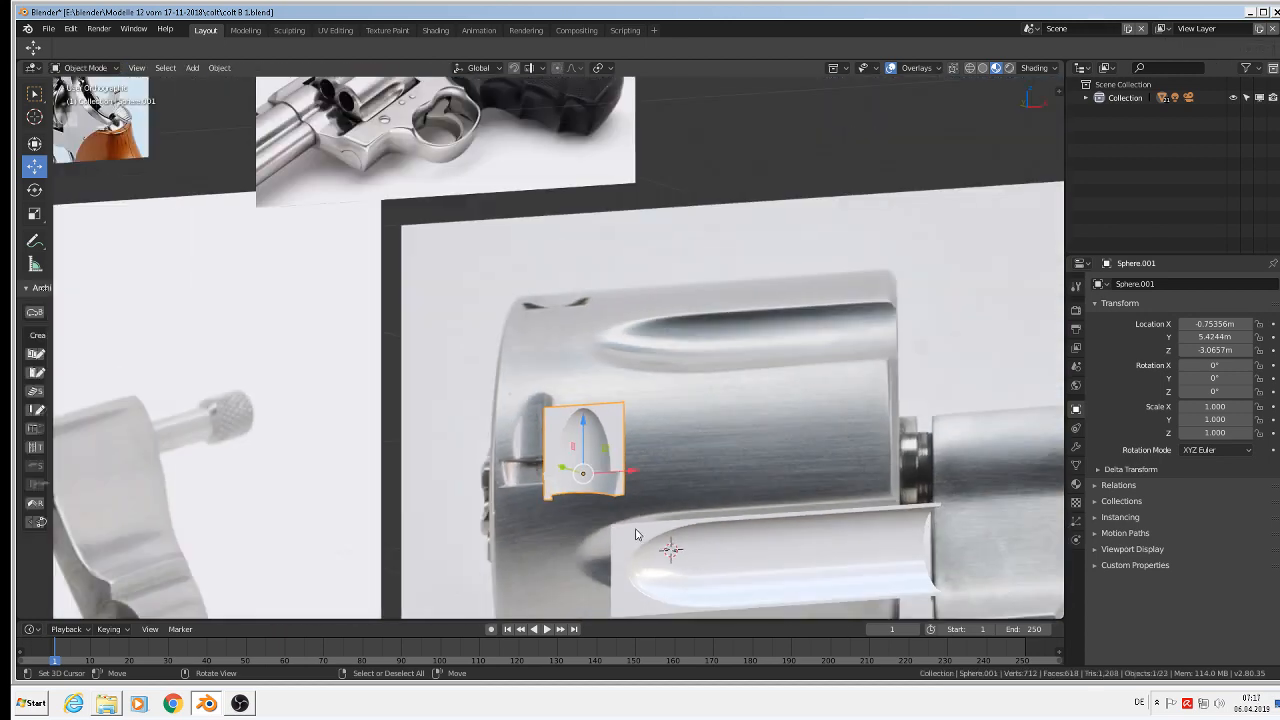
{"action": "middle_click_drag", "start_coordinate": [584, 506], "coordinate": [537, 366], "text": "shift"}
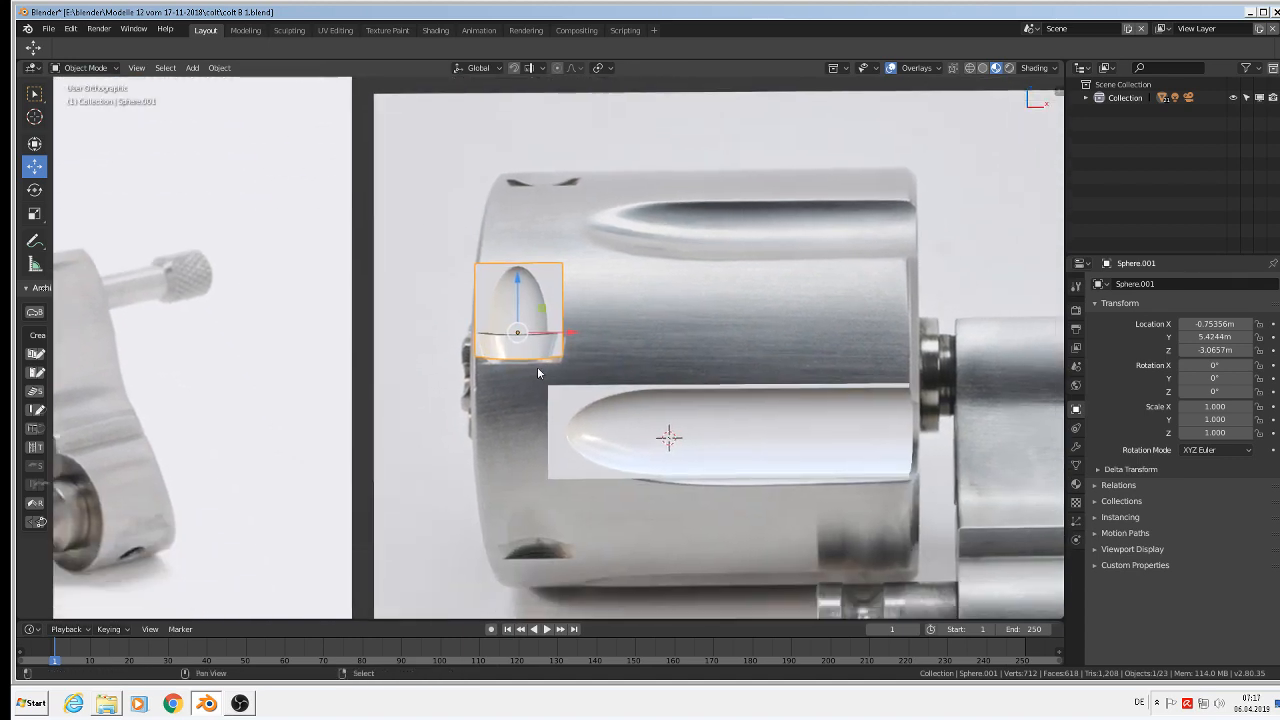
{"action": "left_click", "coordinate": [52, 30]}
{"action": "left_click", "coordinate": [97, 132]}
{"action": "scroll", "coordinate": [484, 373], "scroll_direction": "up", "scroll_amount": 1}
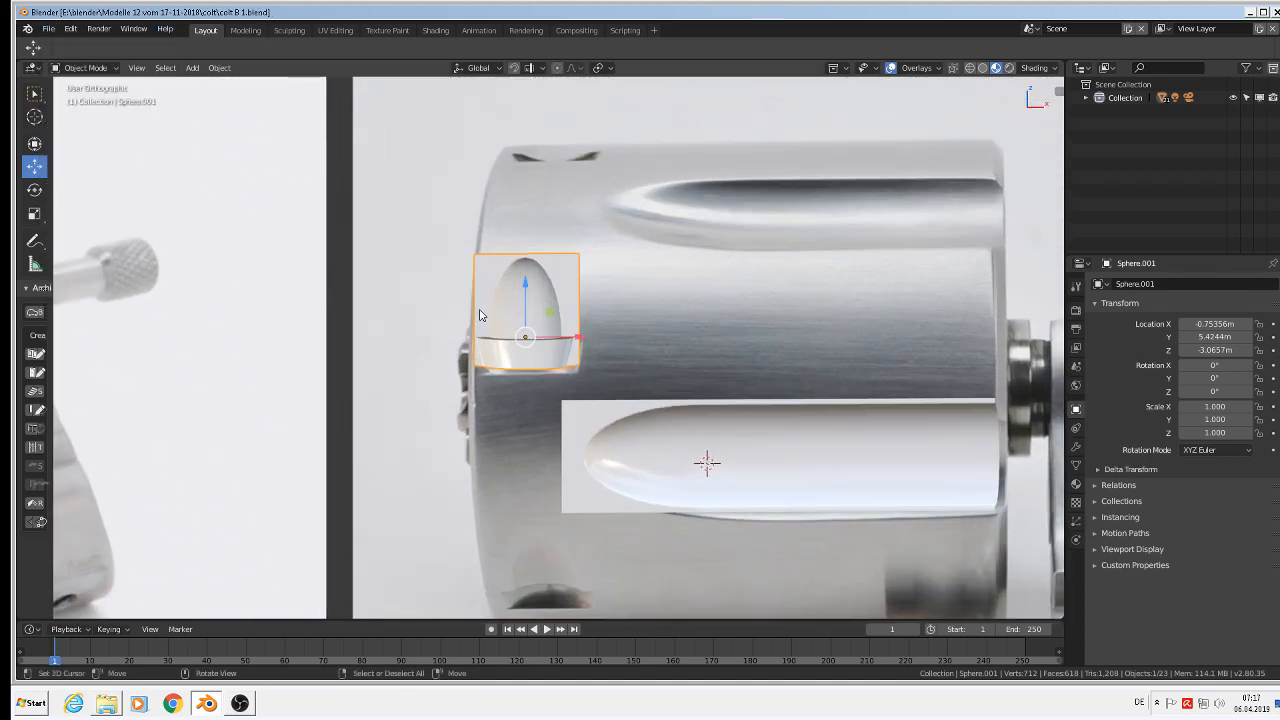
In Edit Mode, add three evenly spaced horizontal loop cuts across the notch's collar and the border strips beside it
{"action": "key", "text": "Tab"}
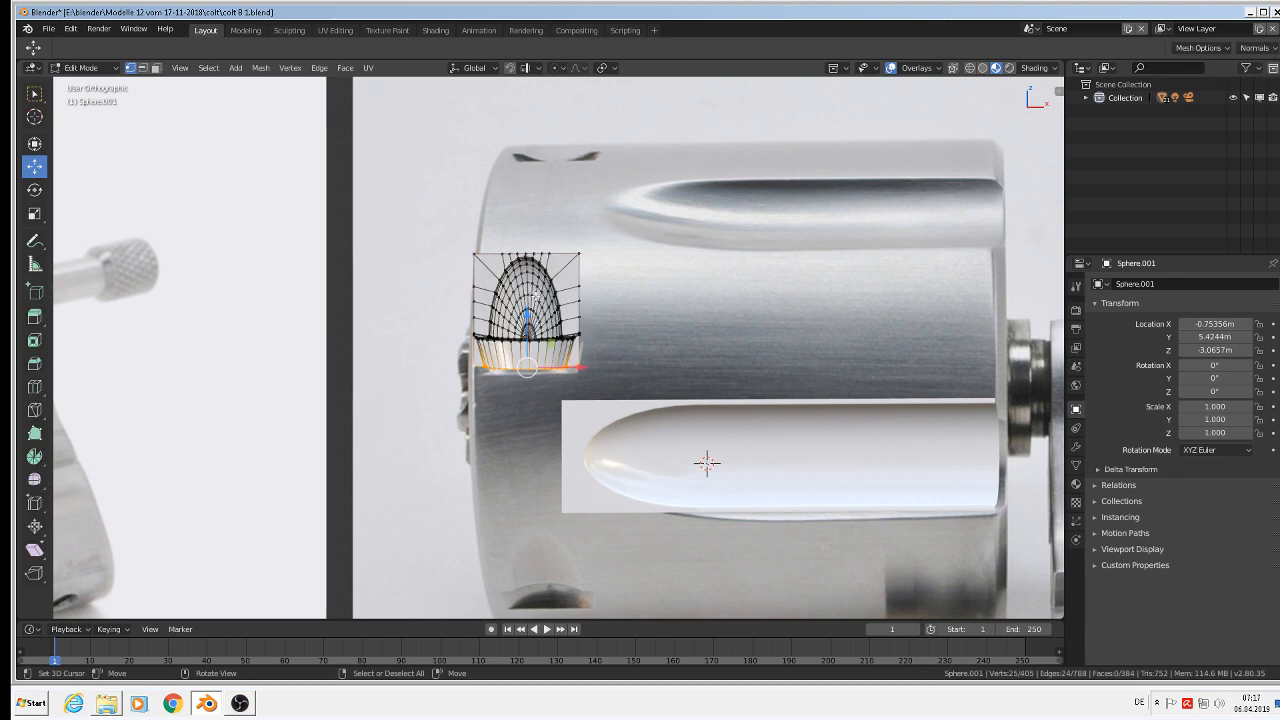
{"action": "scroll", "coordinate": [537, 305], "scroll_direction": "up", "scroll_amount": 1}
{"action": "scroll", "coordinate": [537, 305], "scroll_direction": "up", "scroll_amount": 1}
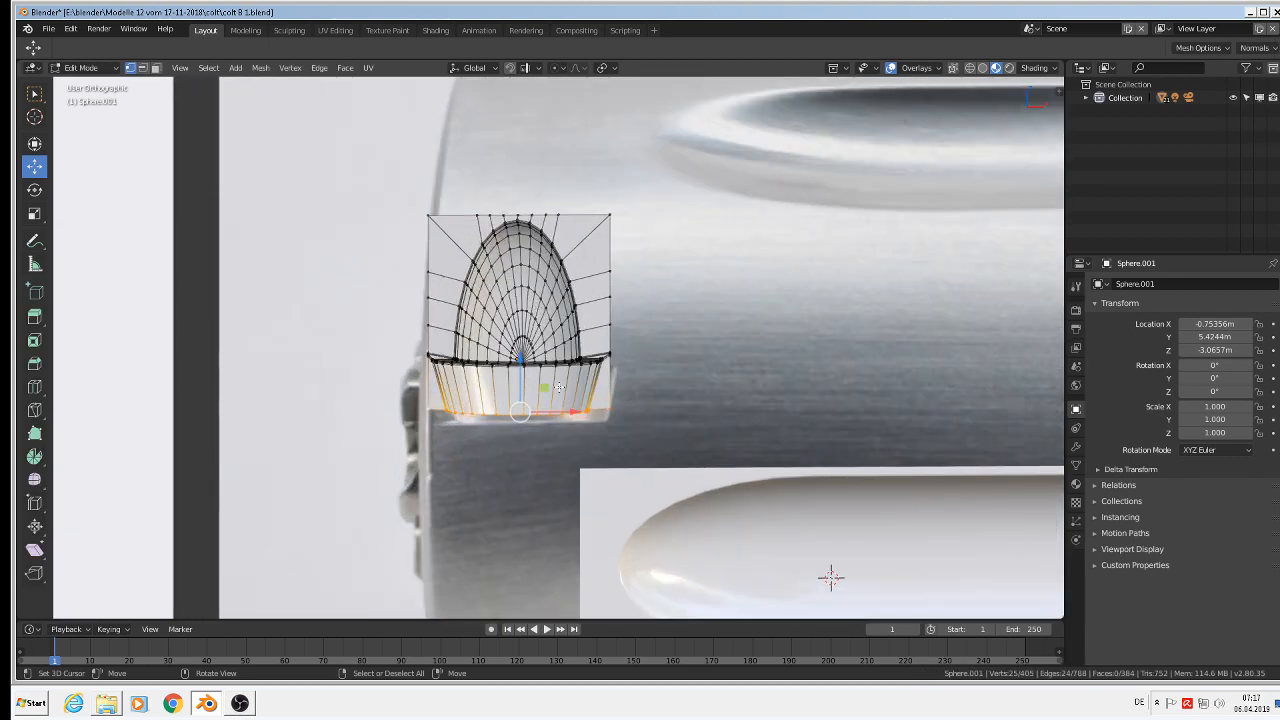
{"action": "scroll", "coordinate": [559, 387], "scroll_direction": "up", "scroll_amount": 2}
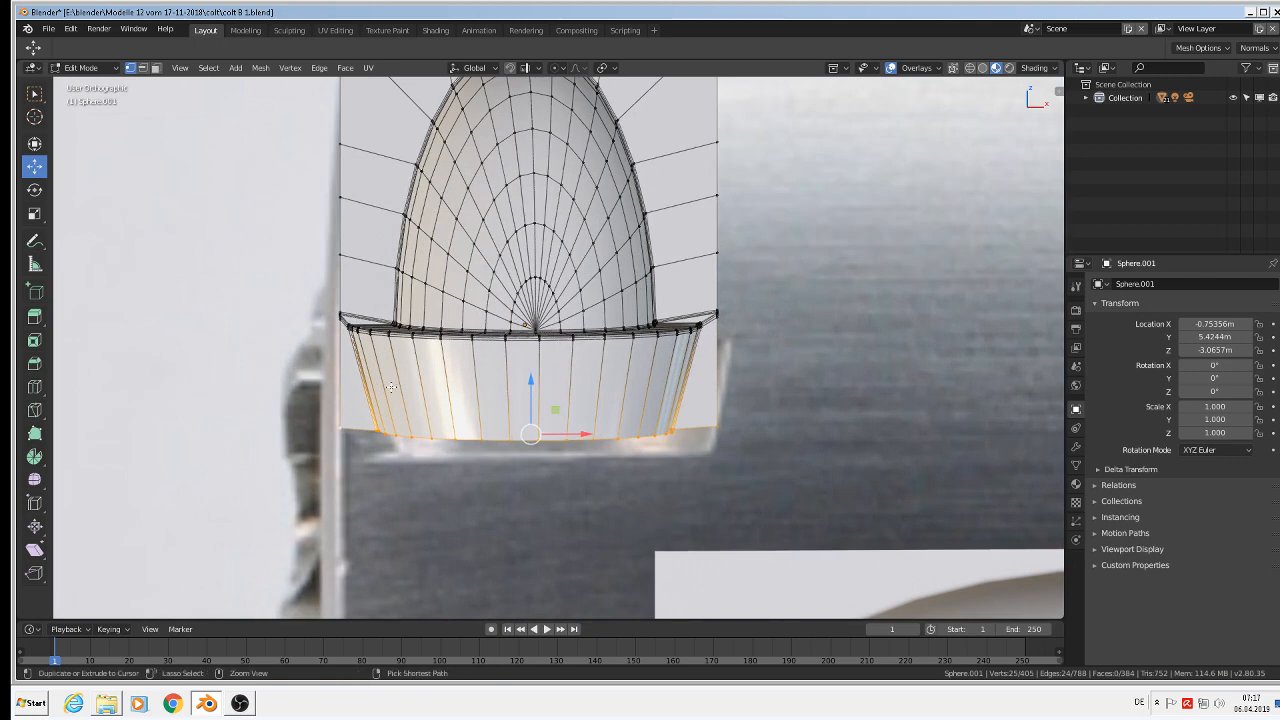
{"action": "key", "text": "ctrl+r"}
{"action": "scroll", "coordinate": [376, 384], "scroll_direction": "up", "scroll_amount": 1}
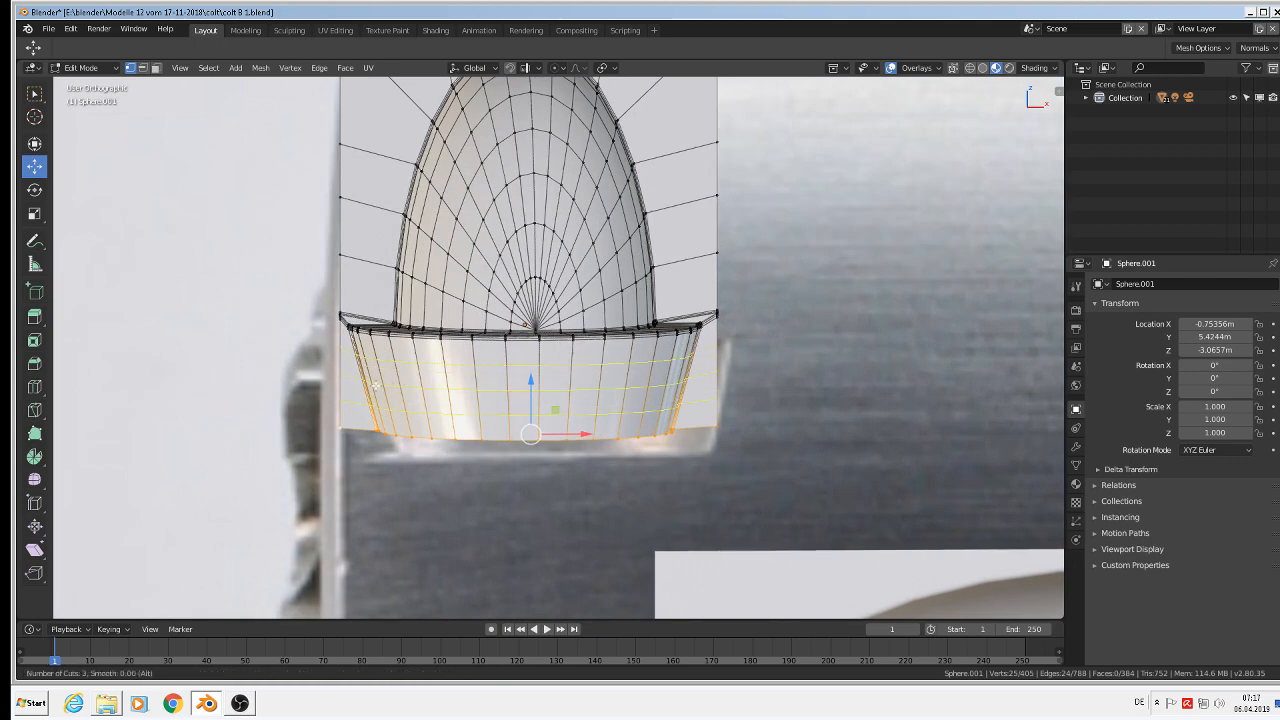
{"action": "left_click", "coordinate": [376, 384]}
{"action": "right_click", "coordinate": [376, 384]}
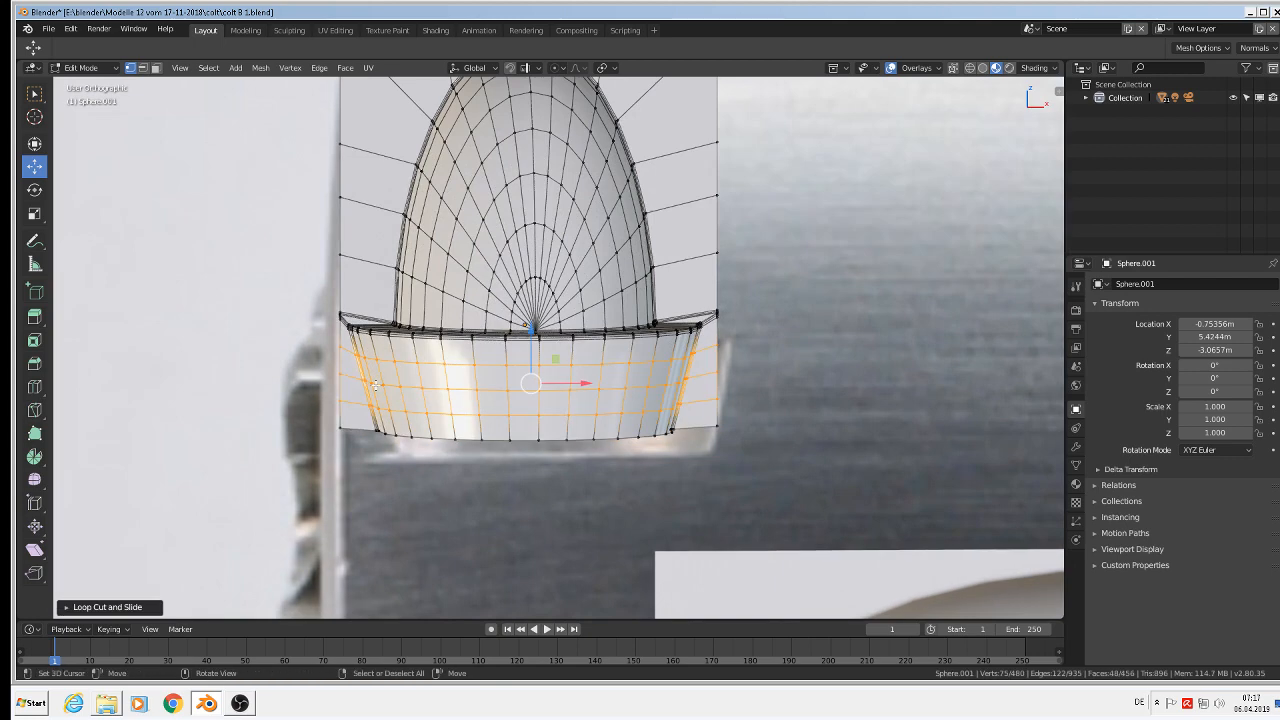
Add radial loop cuts near the notch border's upper corners, plus one loop cut running around the hollow midway across the border
{"action": "scroll", "coordinate": [405, 198], "scroll_direction": "down", "scroll_amount": 2}
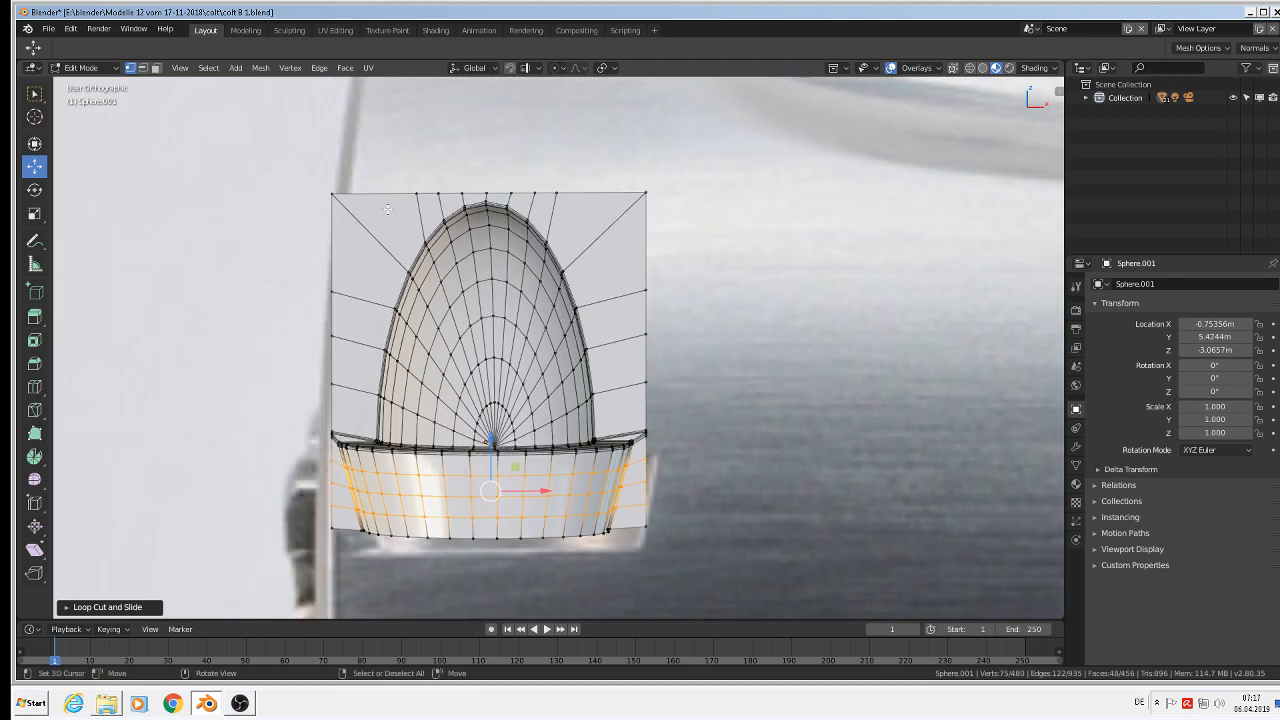
{"action": "left_click", "coordinate": [396, 203], "text": "alt"}
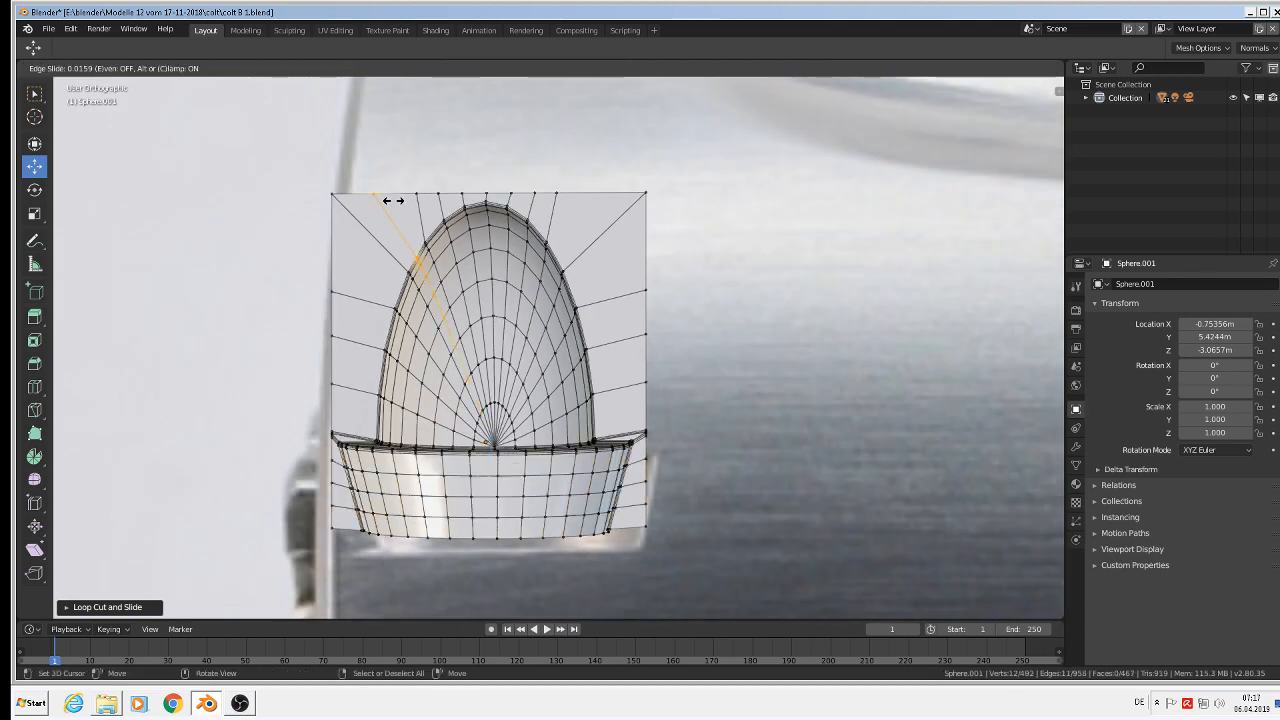
{"action": "left_click", "coordinate": [642, 248], "text": "alt"}
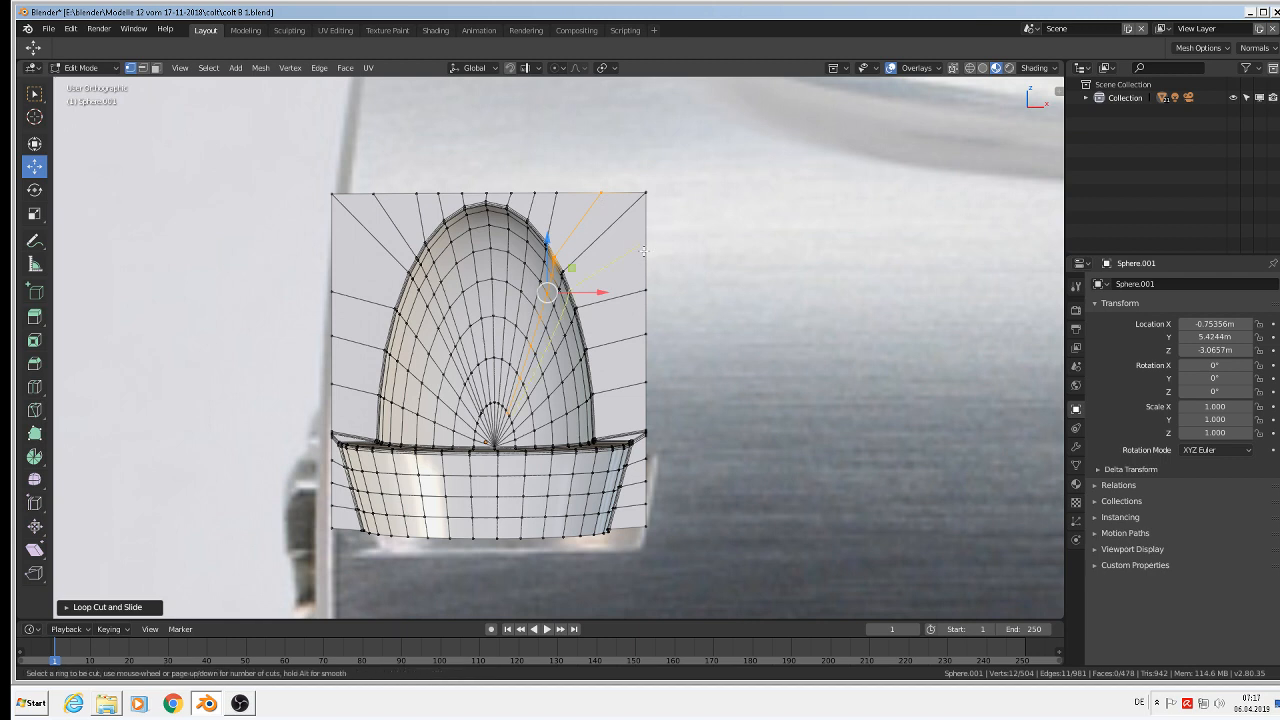
{"action": "key", "text": "ctrl+r"}
{"action": "left_click", "coordinate": [358, 268]}
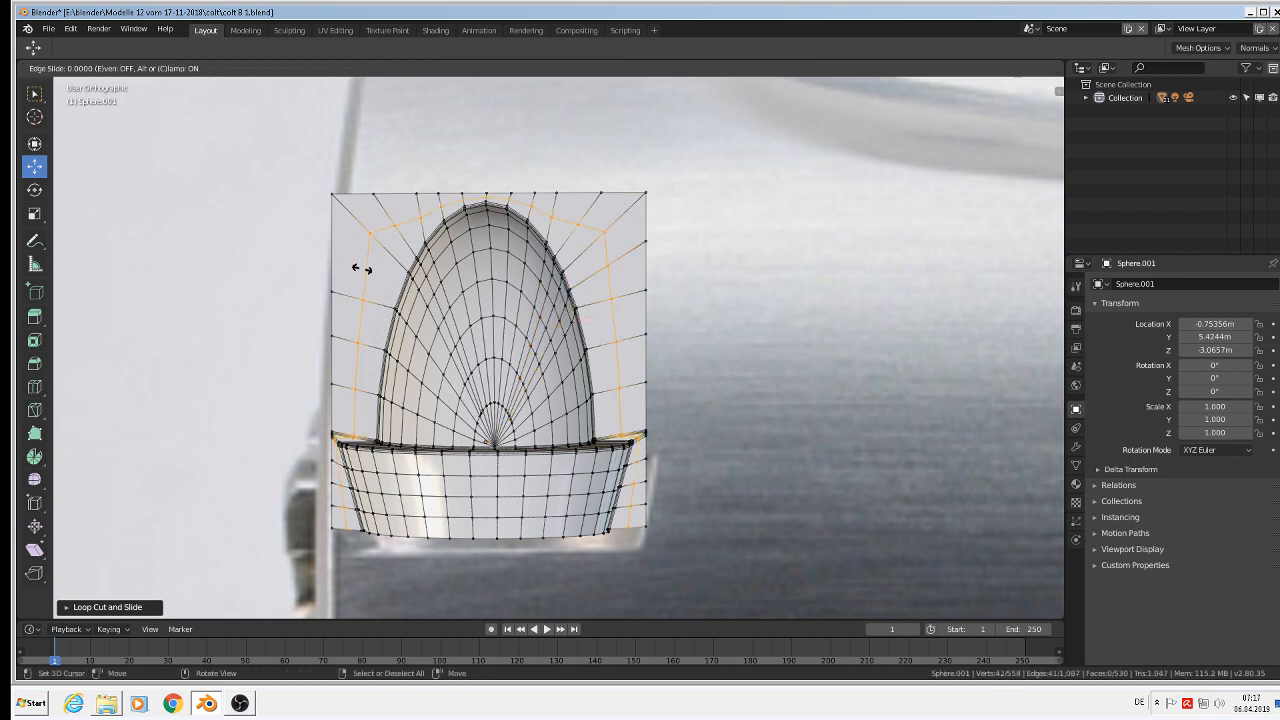
{"action": "left_click", "coordinate": [362, 269]}
Add four radial loop cuts down the left side of the notch's border, subdividing the wide faces between the existing edges
{"action": "key", "text": "ctrl+r"}
{"action": "left_click", "coordinate": [335, 259]}
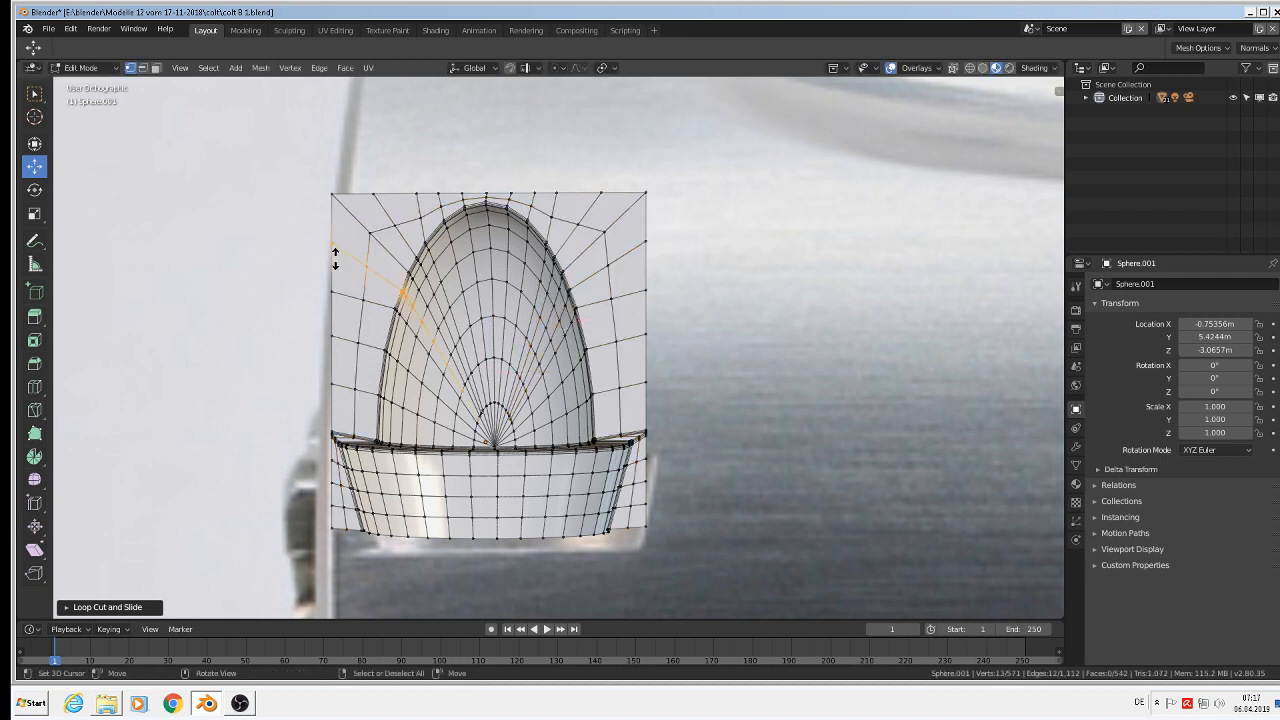
{"action": "key", "text": "ctrl+r"}
{"action": "left_click", "coordinate": [340, 323]}
{"action": "left_click", "coordinate": [340, 324]}
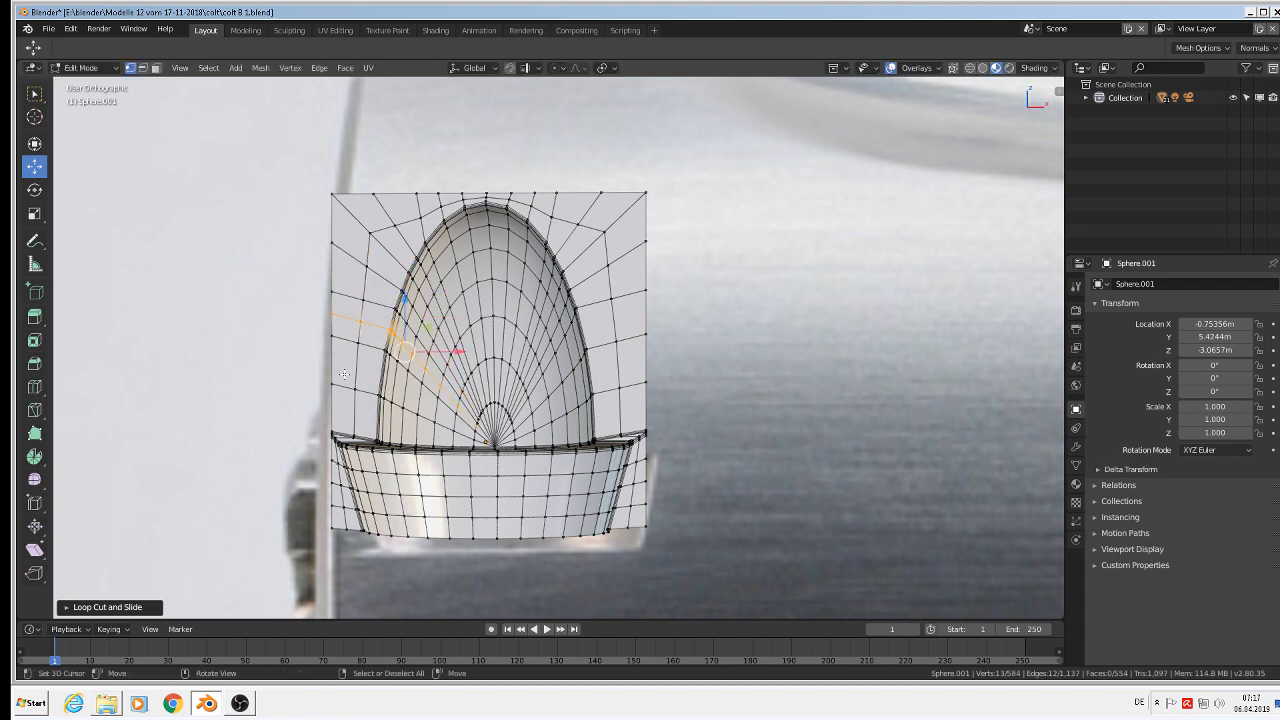
{"action": "key", "text": "ctrl+r"}
{"action": "left_click", "coordinate": [334, 371]}
{"action": "left_click", "coordinate": [346, 412]}
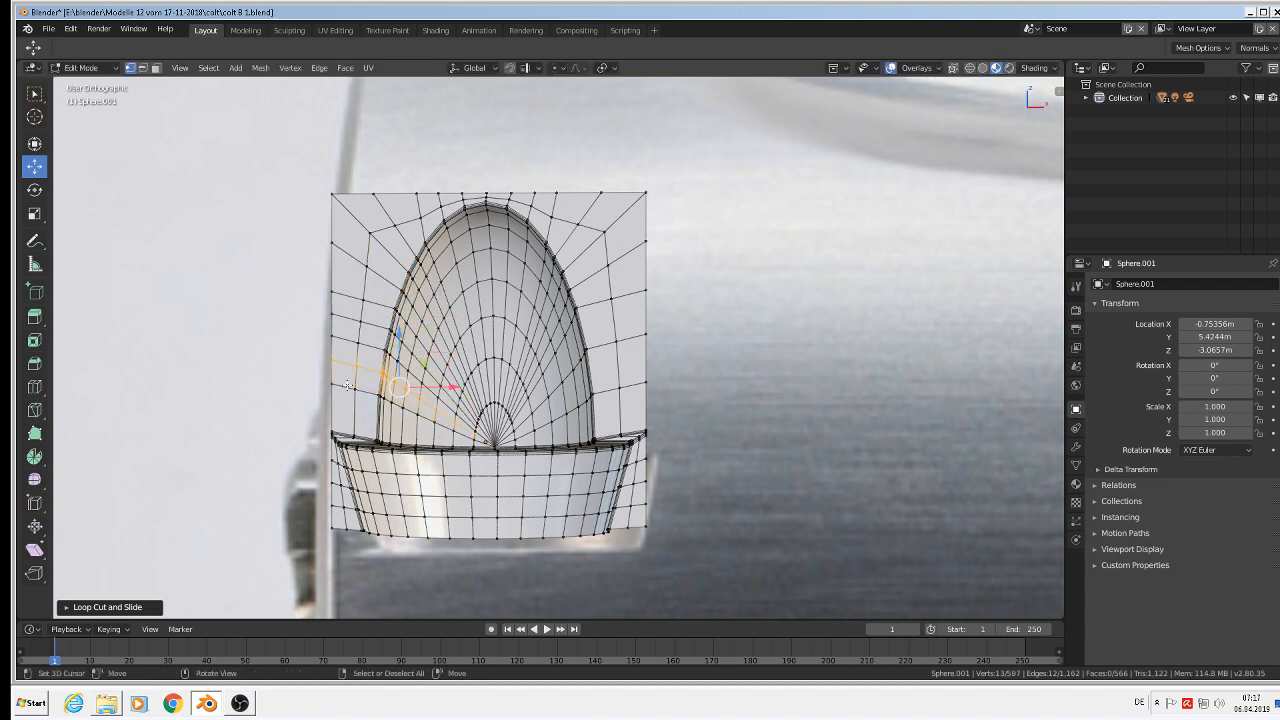
{"action": "key", "text": "ctrl+r"}
{"action": "left_click", "coordinate": [347, 414]}
{"action": "left_click", "coordinate": [347, 414]}
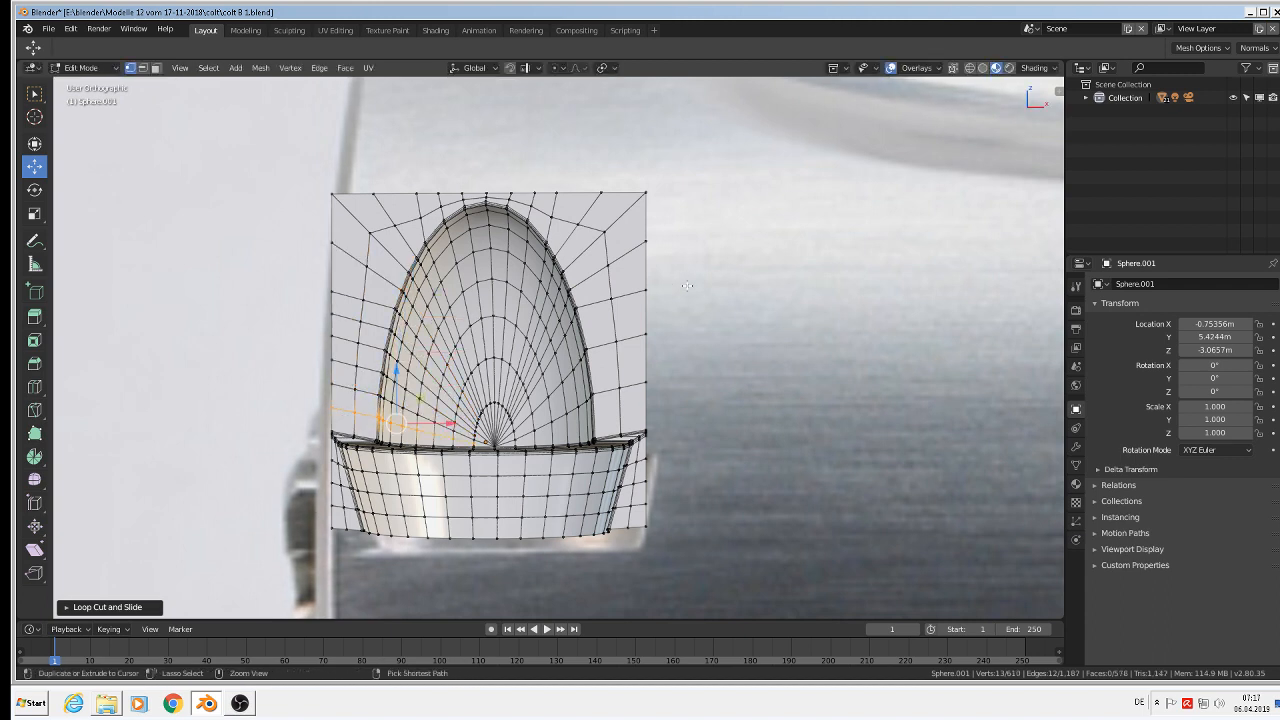
Add three radial loop cuts across the upper half of the notch border's right side
{"action": "key", "text": "ctrl+r"}
{"action": "left_click", "coordinate": [647, 316]}
{"action": "left_click", "coordinate": [647, 316]}
{"action": "key", "text": "ctrl+r"}
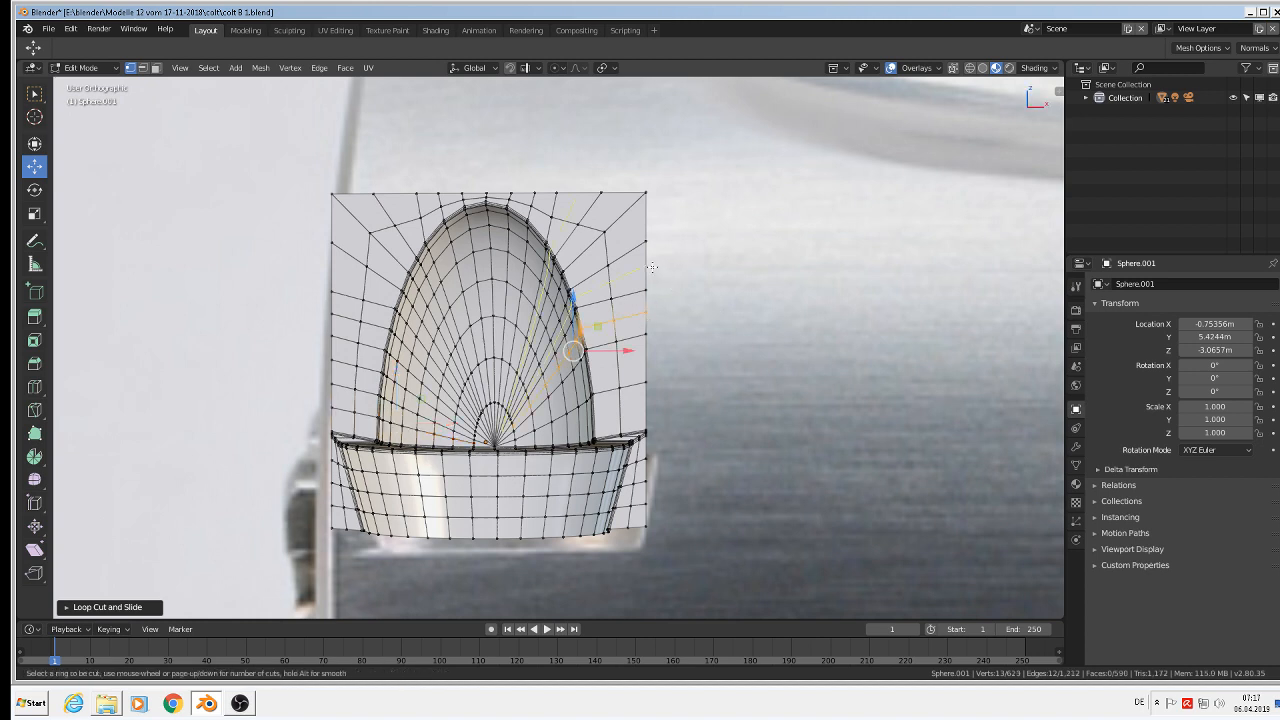
{"action": "left_click", "coordinate": [652, 268]}
{"action": "left_click", "coordinate": [652, 268]}
{"action": "key", "text": "ctrl+r"}
{"action": "left_click", "coordinate": [647, 212]}
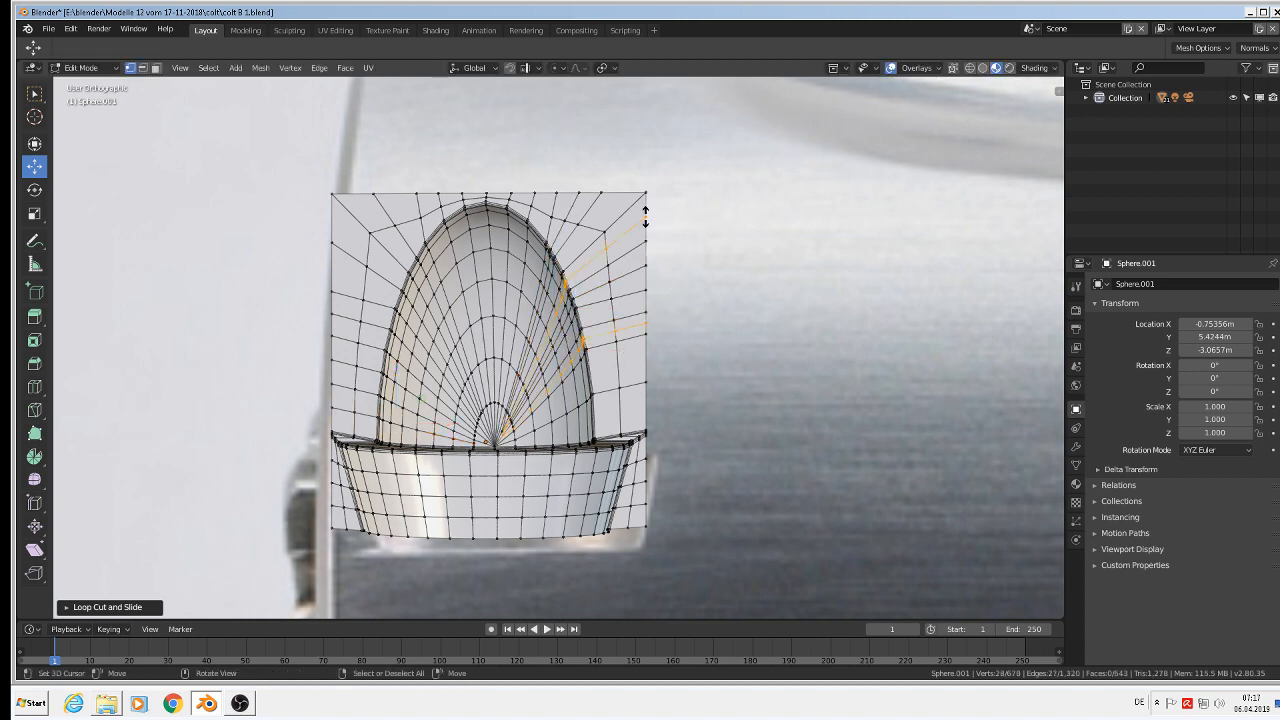
{"action": "left_click", "coordinate": [647, 212]}
Add two more radial loop cuts to the lower right side of the notch's border, above the collar
{"action": "key", "text": "ctrl+r"}
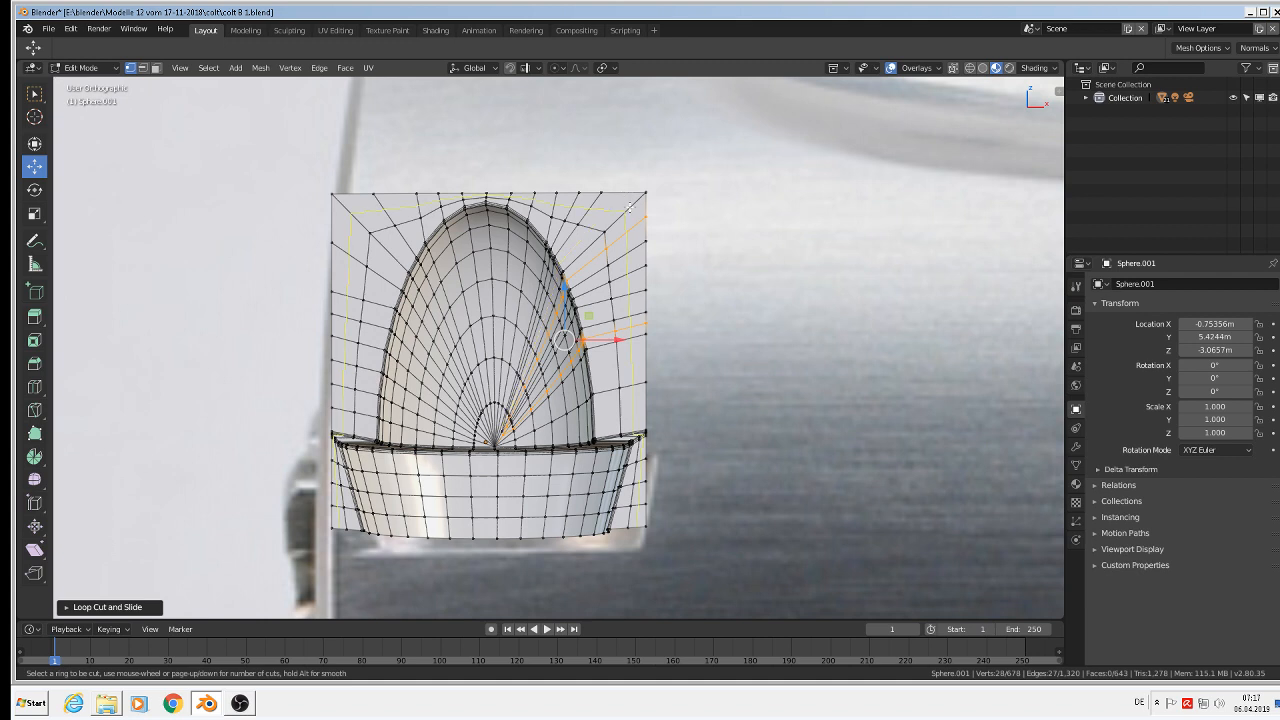
{"action": "left_click", "coordinate": [654, 365]}
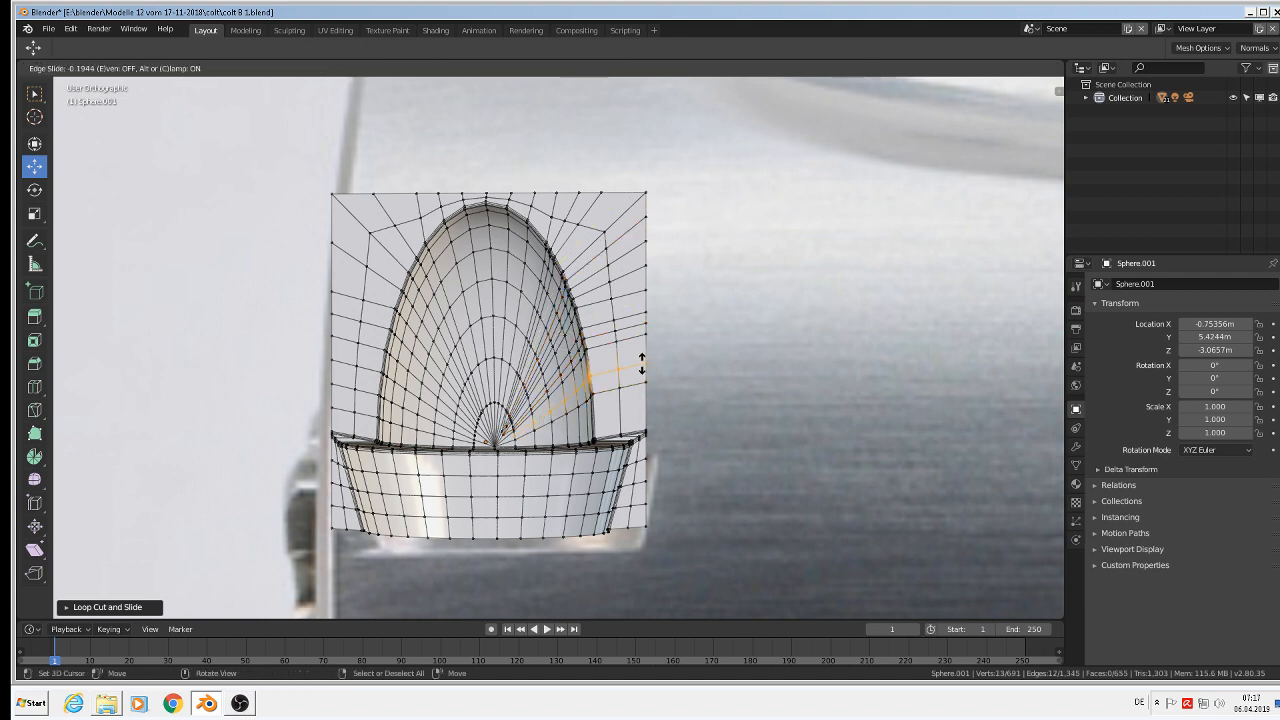
{"action": "left_click", "coordinate": [656, 399]}
{"action": "key", "text": "ctrl+r"}
{"action": "left_click", "coordinate": [639, 413]}
{"action": "left_click", "coordinate": [639, 413]}
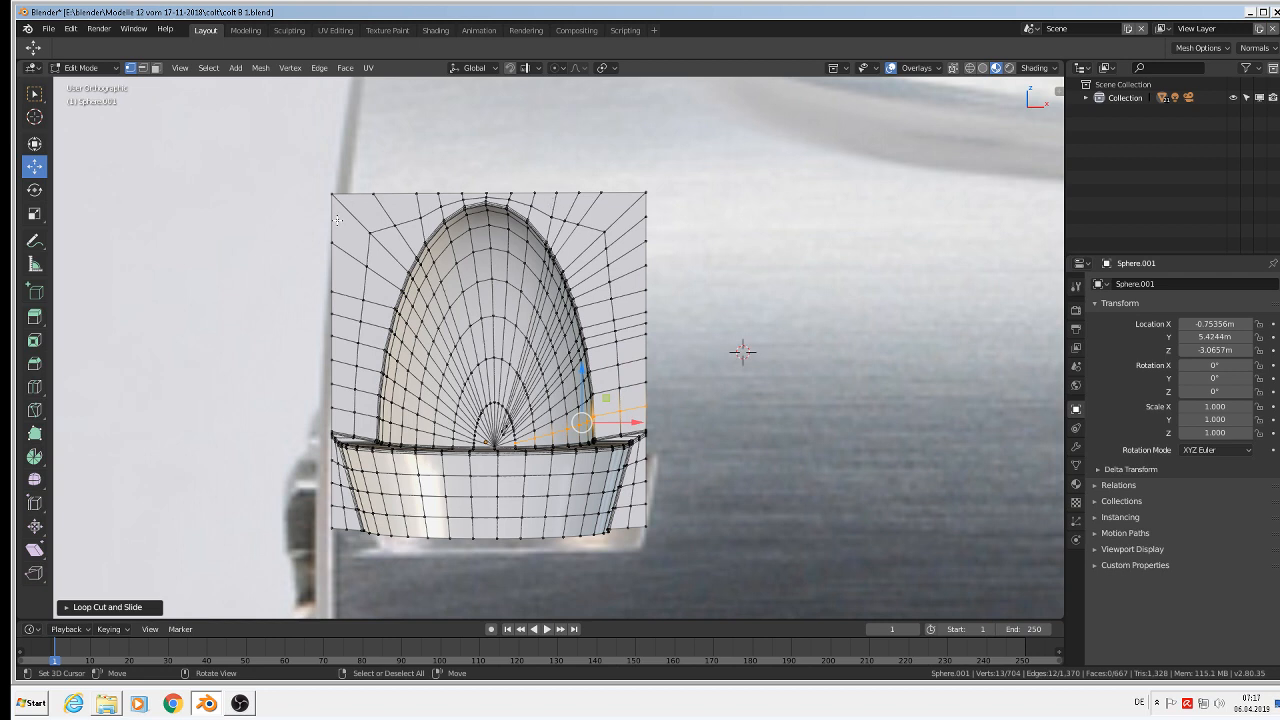
Add further radial loop cuts around the notch border's upper left corner and one near its upper right corner
{"action": "key", "text": "ctrl+r"}
{"action": "left_click", "coordinate": [329, 276]}
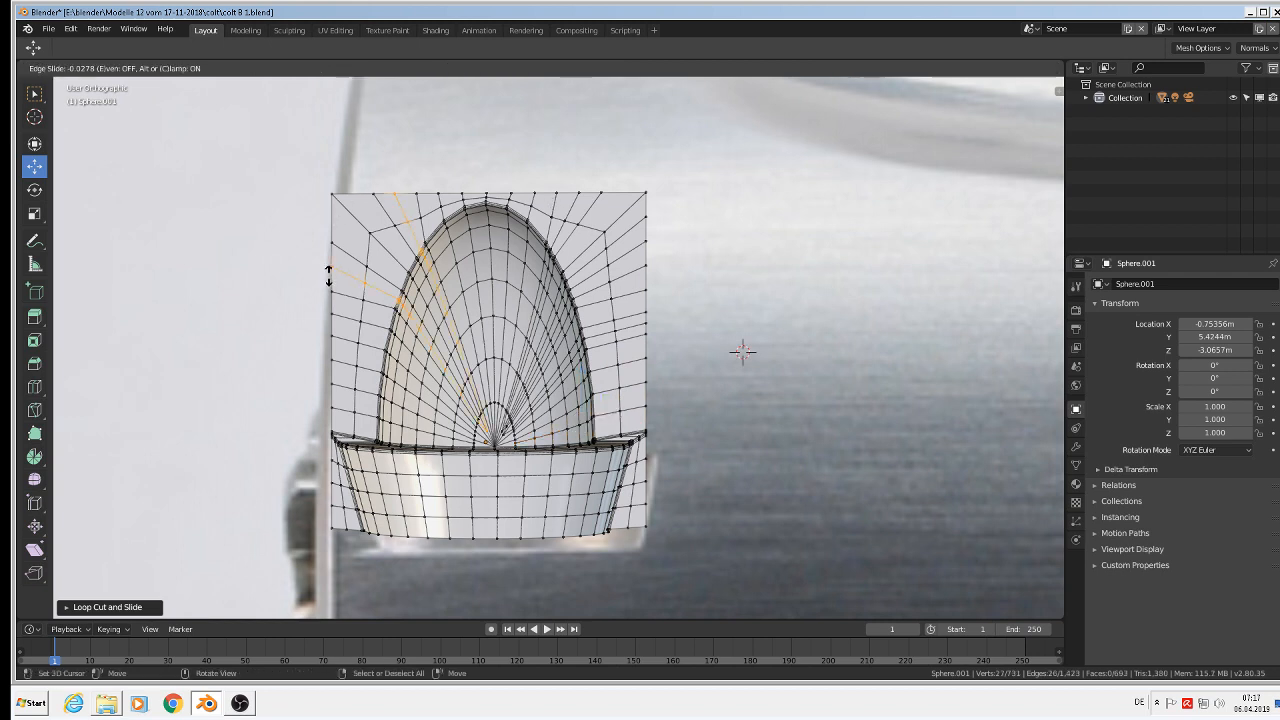
{"action": "left_click", "coordinate": [329, 276]}
{"action": "key", "text": "ctrl+r"}
{"action": "left_click", "coordinate": [332, 217]}
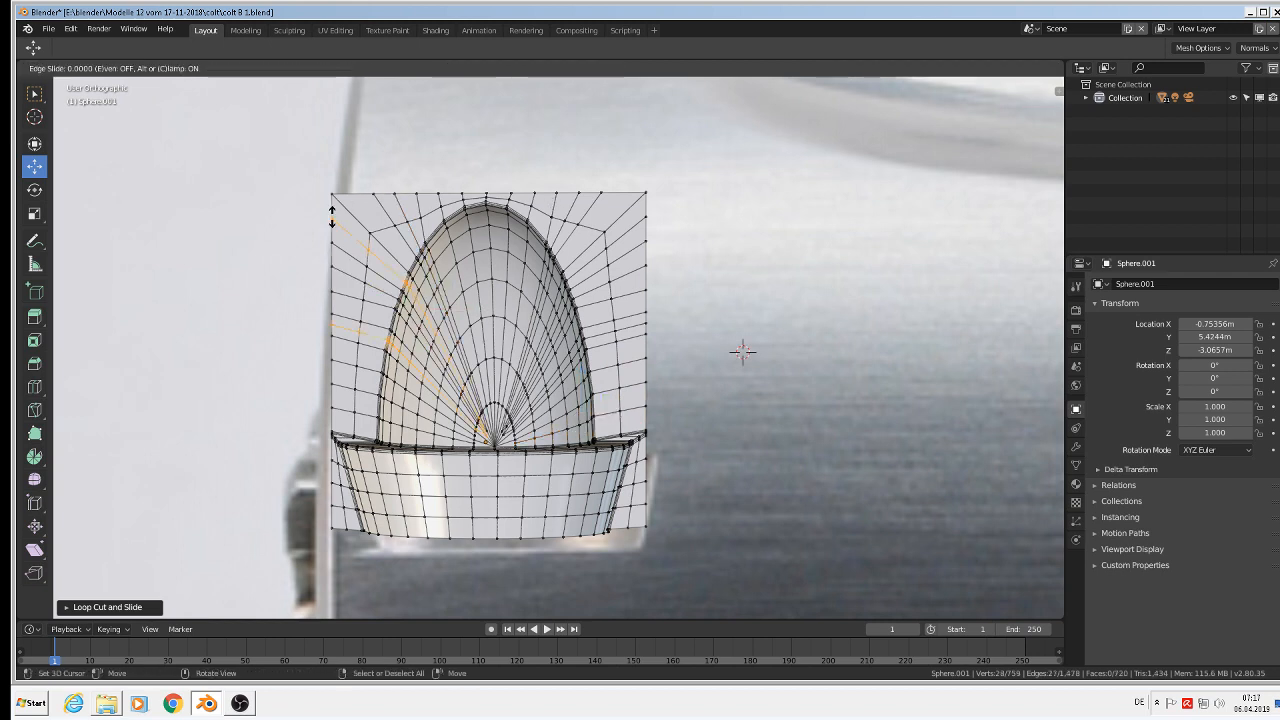
{"action": "left_click", "coordinate": [332, 217]}
{"action": "key", "text": "ctrl+r"}
{"action": "left_click", "coordinate": [352, 197]}
{"action": "left_click", "coordinate": [352, 197]}
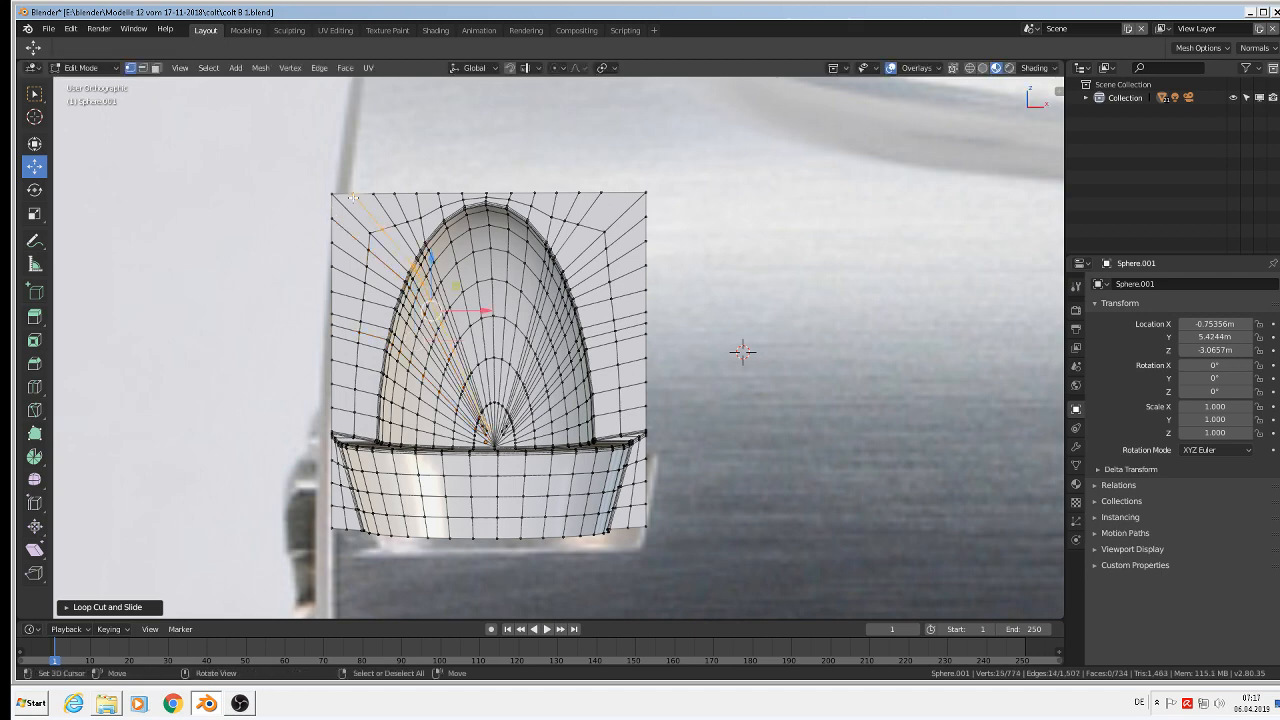
{"action": "key", "text": "ctrl+r"}
{"action": "key", "text": "Escape"}
Open the long flute object in Edit Mode and add a centred loop cut following its curved outline around the border
{"action": "scroll", "coordinate": [751, 306], "scroll_direction": "down", "scroll_amount": 4}
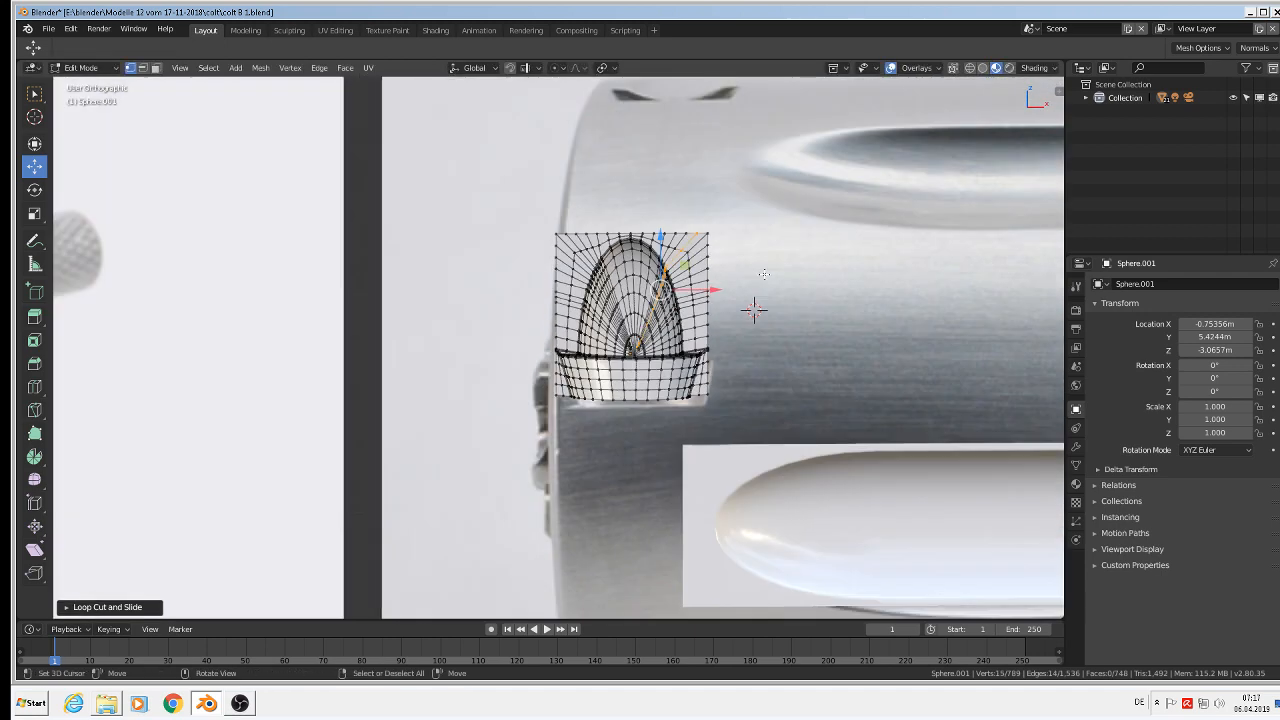
{"action": "key", "text": "Tab"}
{"action": "scroll", "coordinate": [781, 305], "scroll_direction": "down", "scroll_amount": 3}
{"action": "middle_click_drag", "start_coordinate": [781, 305], "coordinate": [437, 216], "text": "shift"}
{"action": "right_click", "coordinate": [482, 296]}
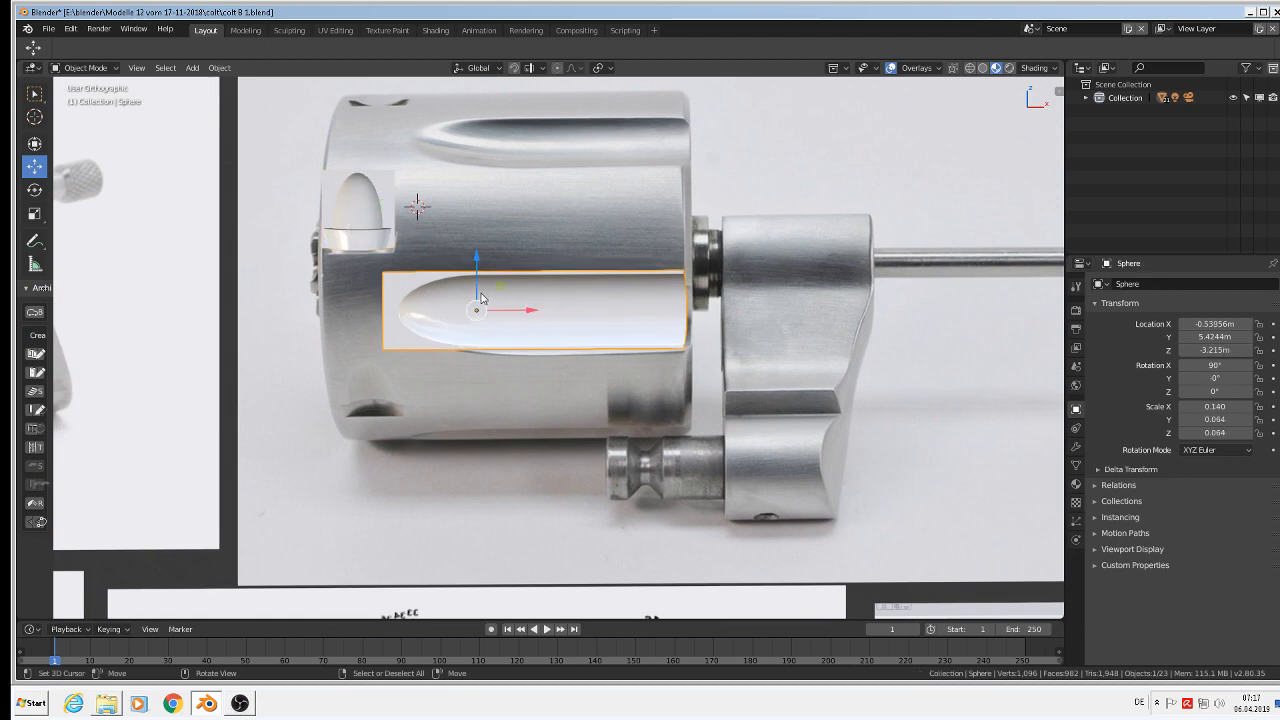
{"action": "scroll", "coordinate": [484, 296], "scroll_direction": "up", "scroll_amount": 3}
{"action": "key", "text": "Tab"}
{"action": "scroll", "coordinate": [511, 295], "scroll_direction": "up", "scroll_amount": 2}
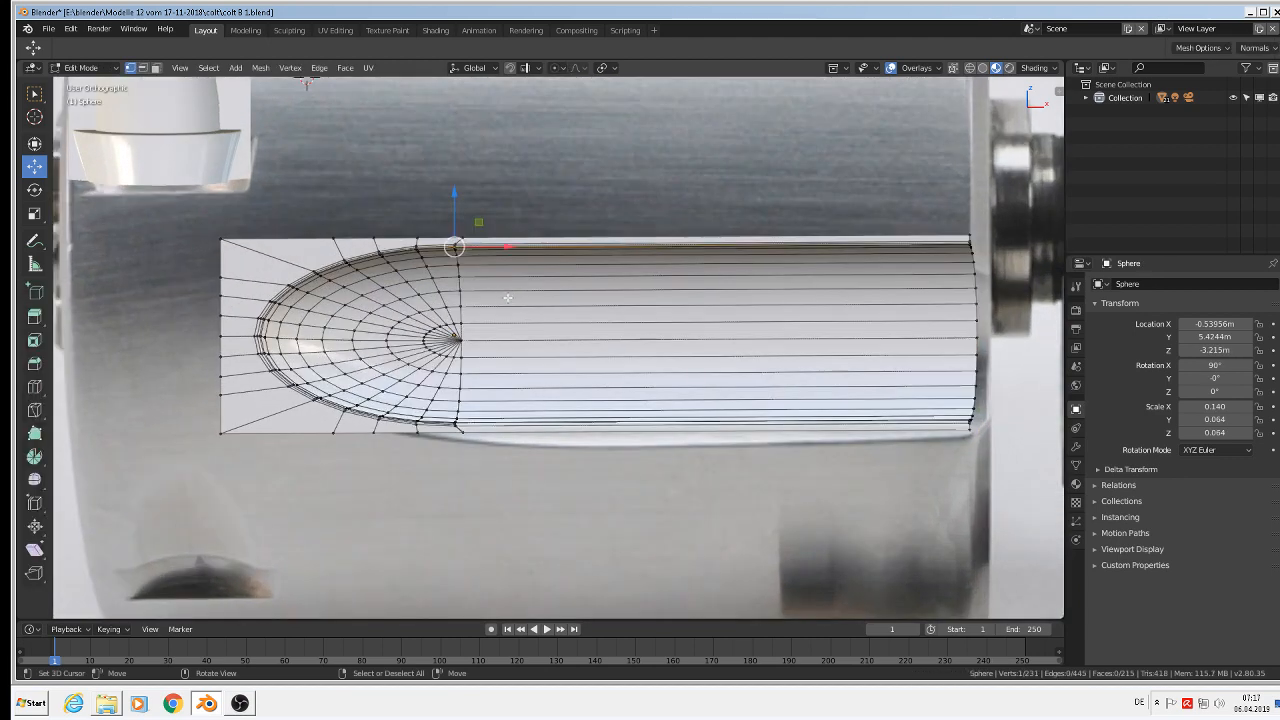
{"action": "key", "text": "ctrl+r"}
{"action": "left_click", "coordinate": [258, 266]}
{"action": "right_click", "coordinate": [258, 266]}
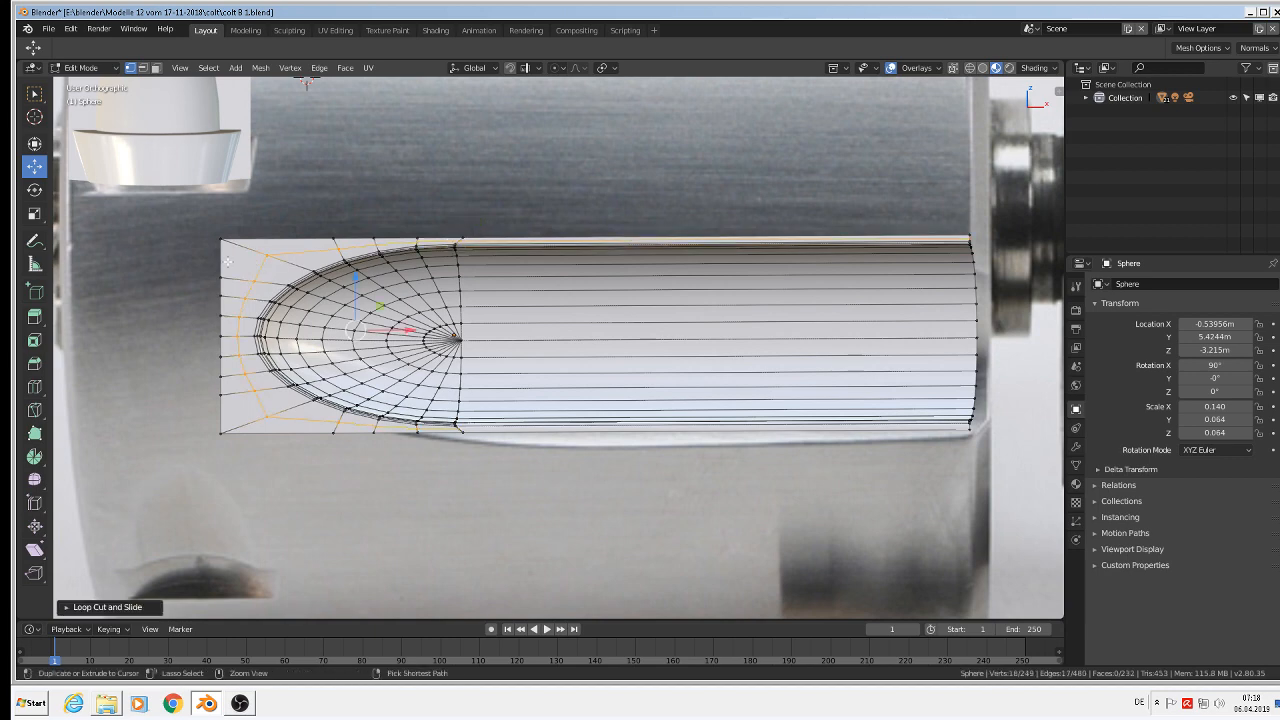
Add two radial loop cuts to the flute's border, one near its upper left corner and one near its lower left corner
{"action": "key", "text": "ctrl+r"}
{"action": "left_click", "coordinate": [288, 236]}
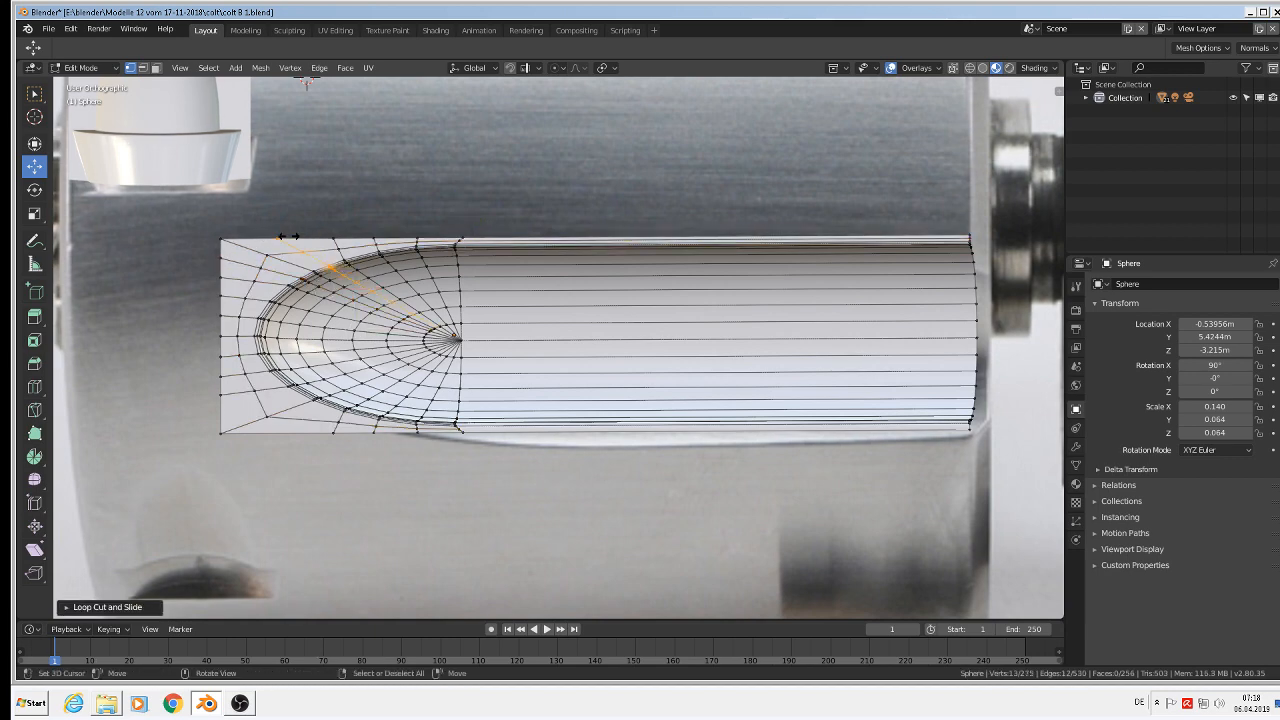
{"action": "key", "text": "ctrl+r"}
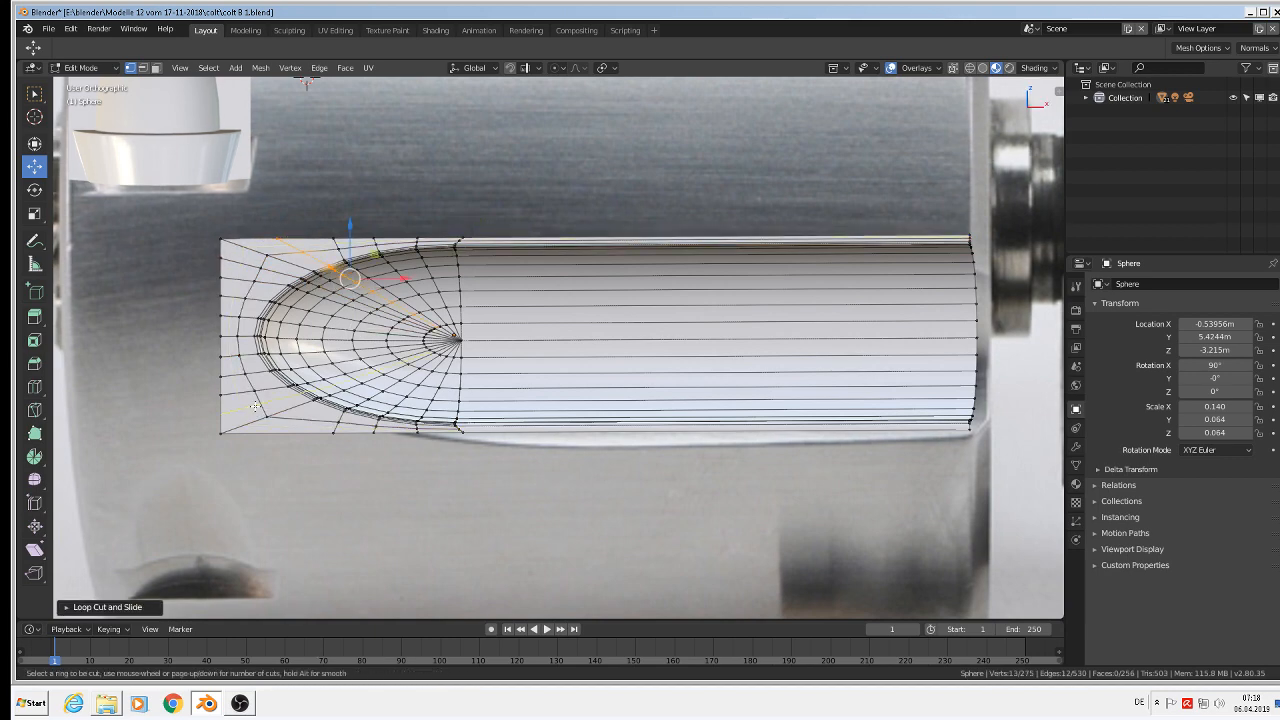
{"action": "left_click", "coordinate": [258, 408]}
{"action": "right_click", "coordinate": [285, 425]}
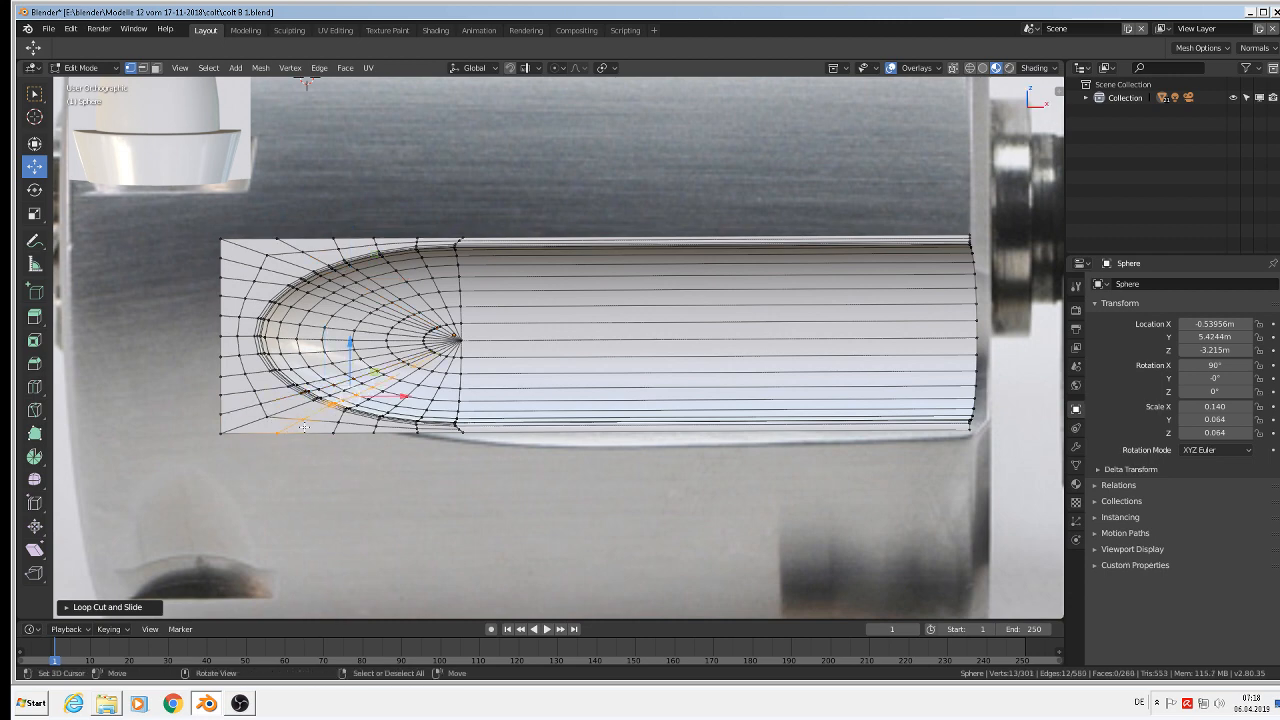
Add 15 evenly spaced loop cuts across the straight part of the flute and return to Object Mode
{"action": "scroll", "coordinate": [789, 271], "scroll_direction": "down", "scroll_amount": 3}
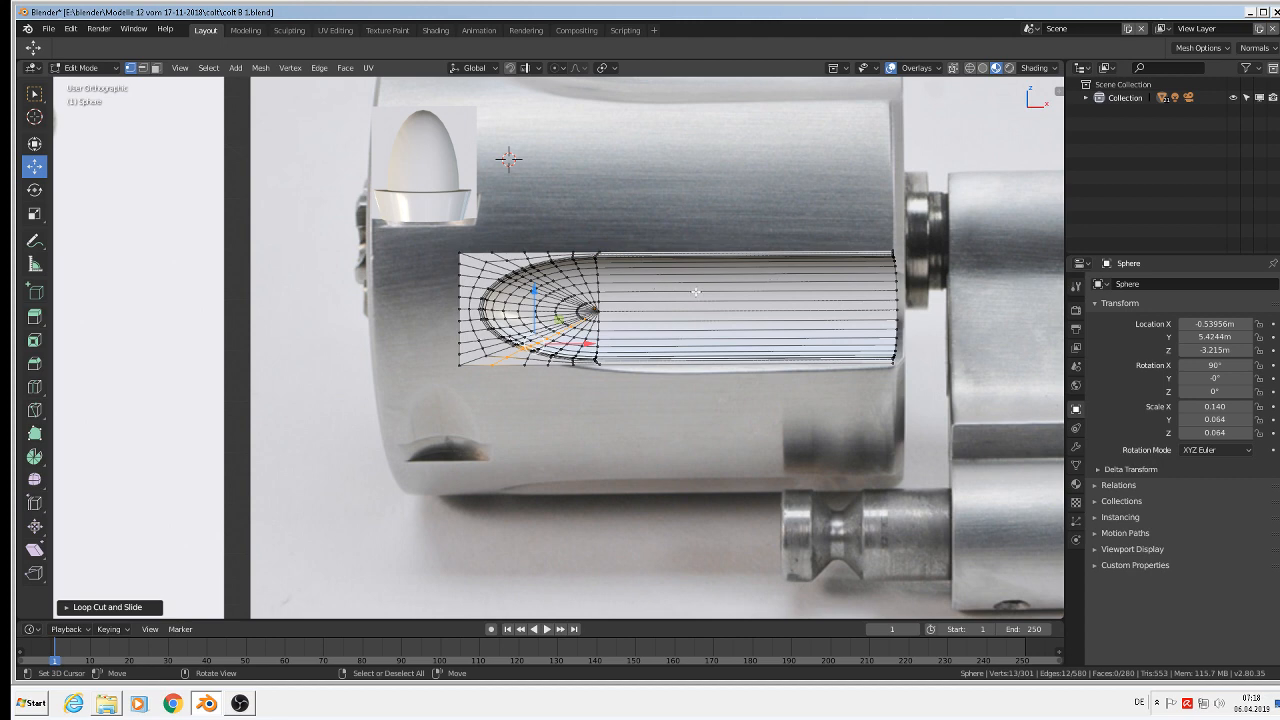
{"action": "key", "text": "ctrl+r"}
{"action": "scroll", "coordinate": [697, 291], "scroll_direction": "up", "scroll_amount": 11}
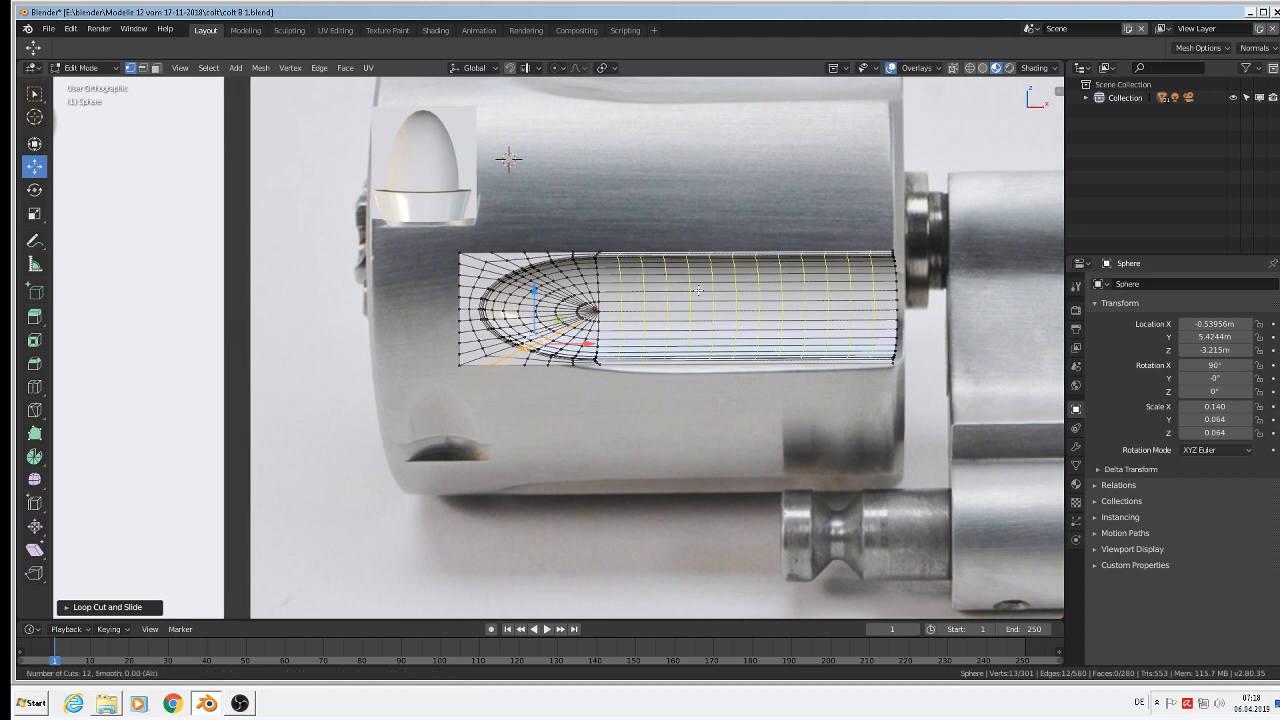
{"action": "scroll", "coordinate": [697, 291], "scroll_direction": "up", "scroll_amount": 2}
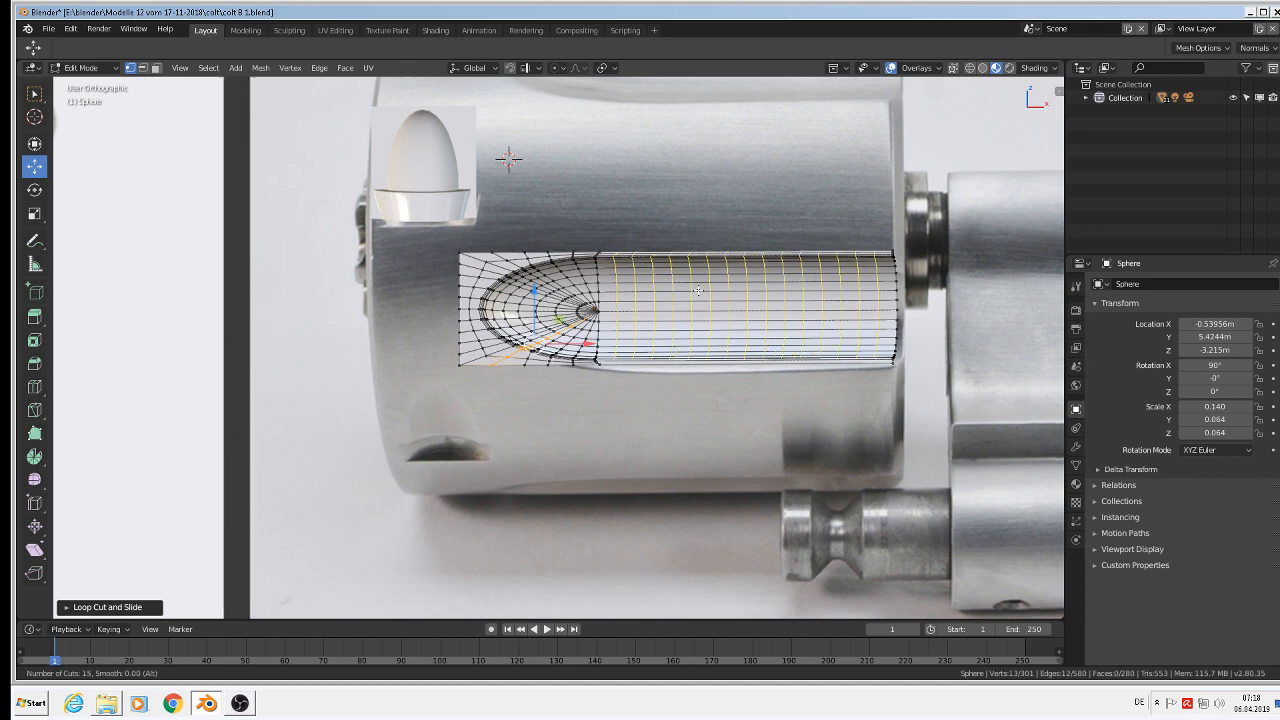
{"action": "left_click", "coordinate": [697, 291]}
{"action": "key", "text": "Tab"}
Save the project as a new file named colt B 2.blend
{"action": "scroll", "coordinate": [699, 296], "scroll_direction": "down", "scroll_amount": 4}
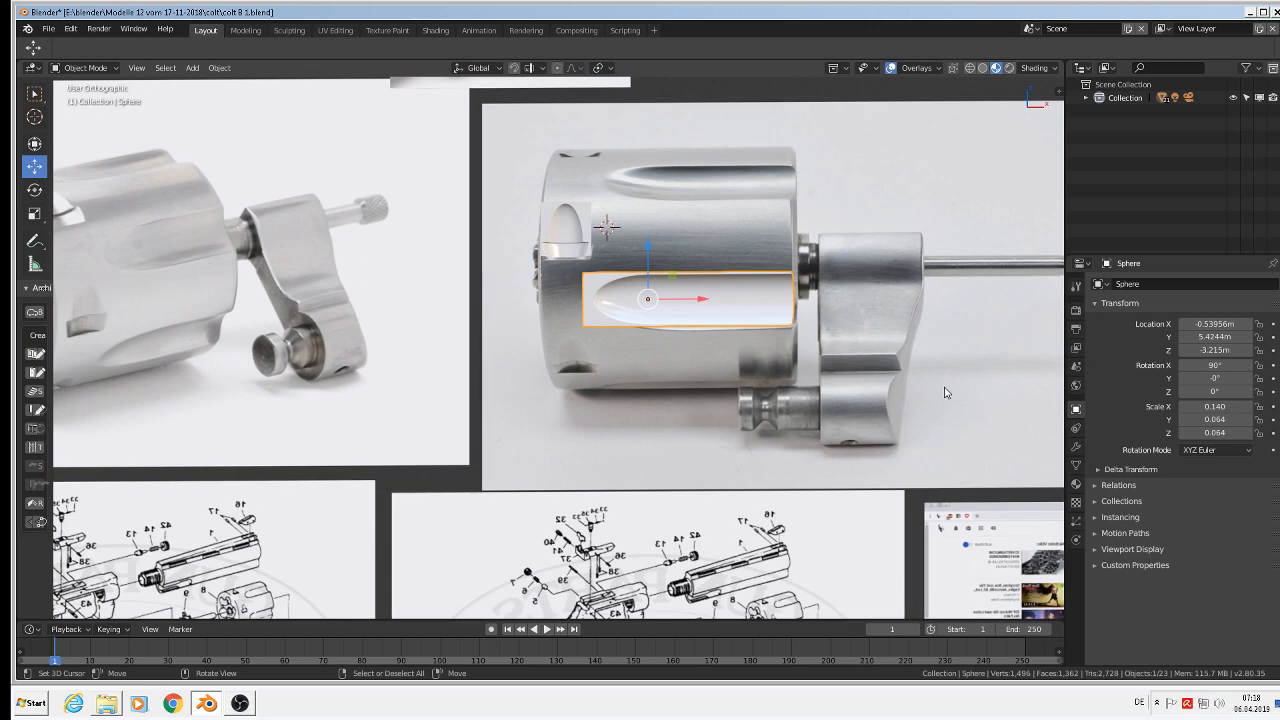
{"action": "left_click", "coordinate": [48, 28]}
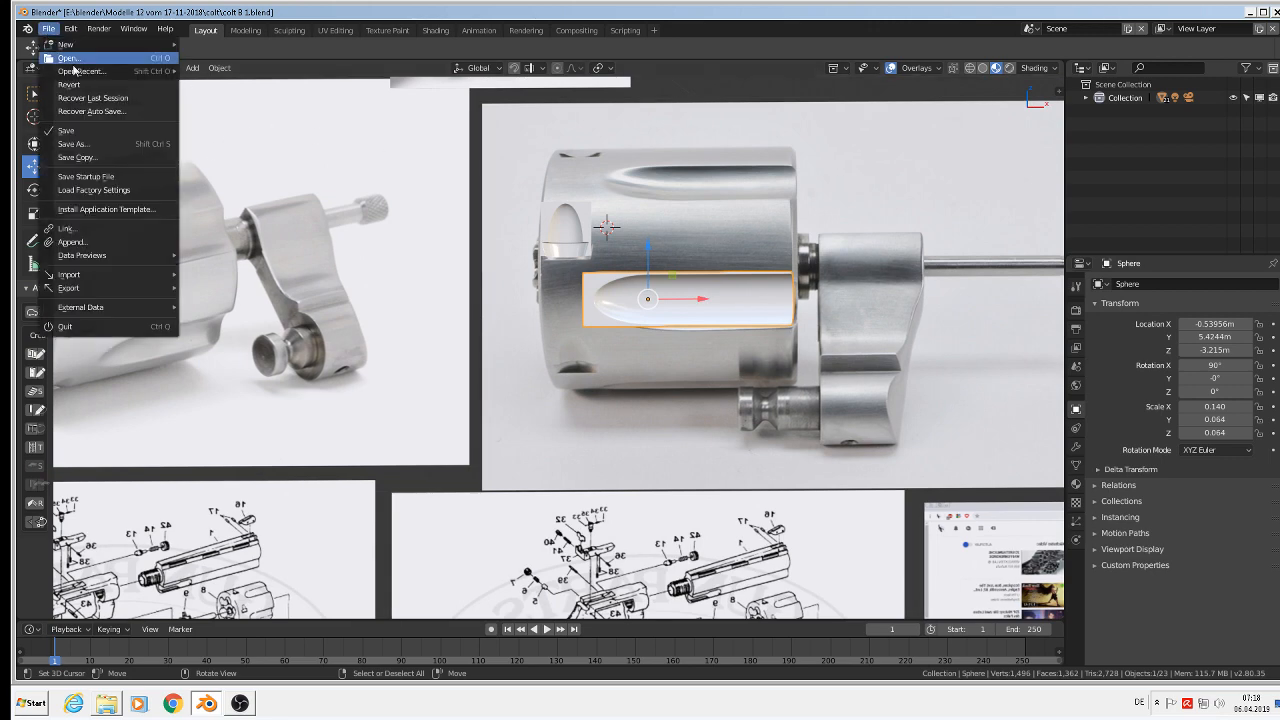
{"action": "left_click", "coordinate": [82, 140]}
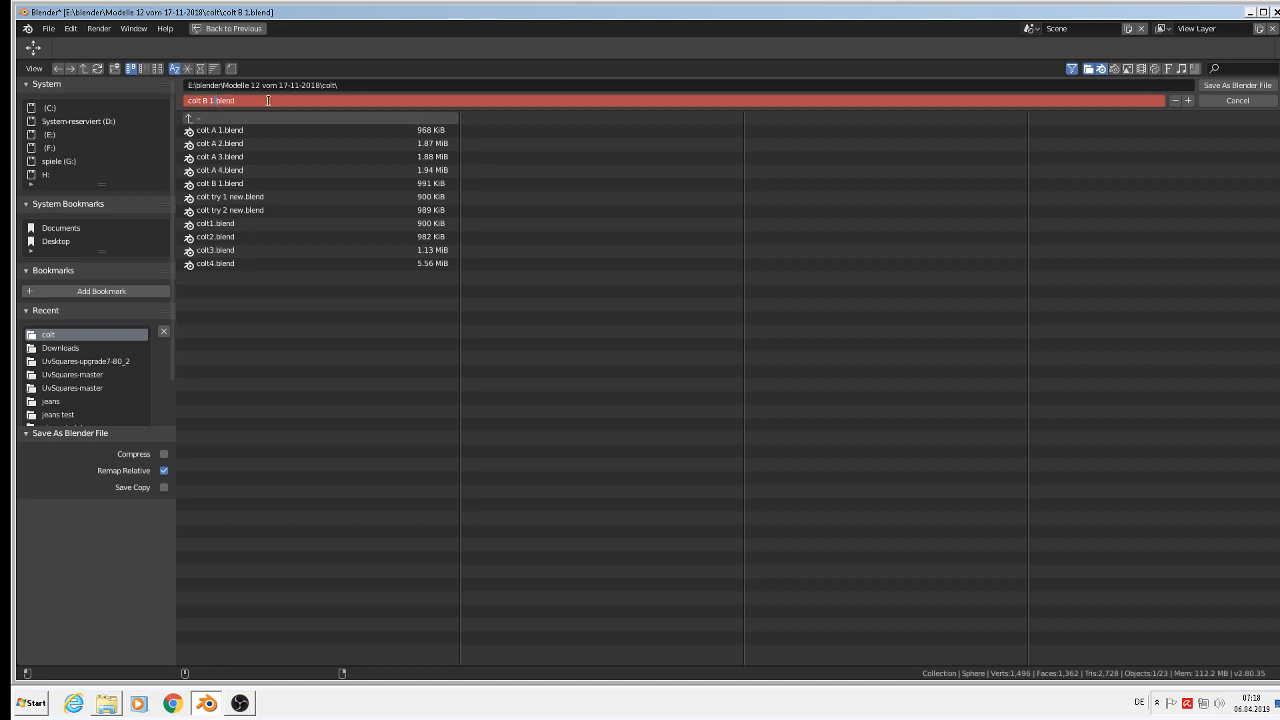
{"action": "key", "text": "KP_Add"}
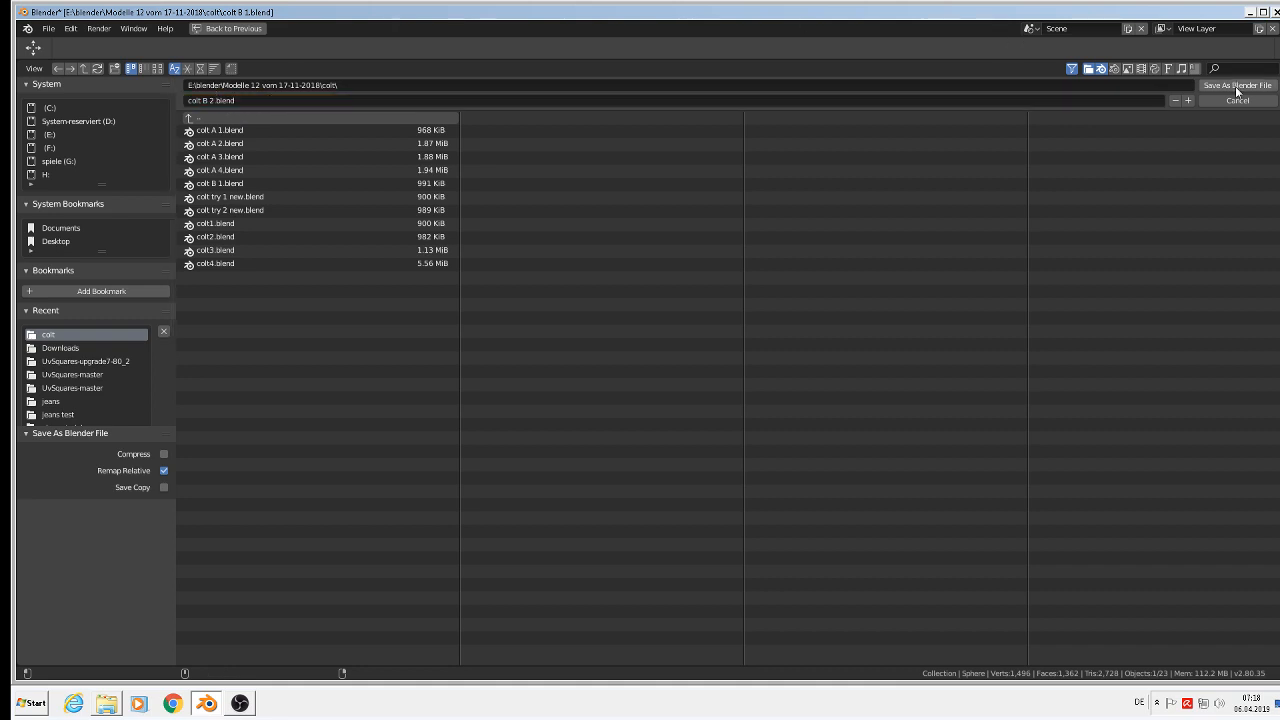
{"action": "left_click", "coordinate": [1236, 86]}
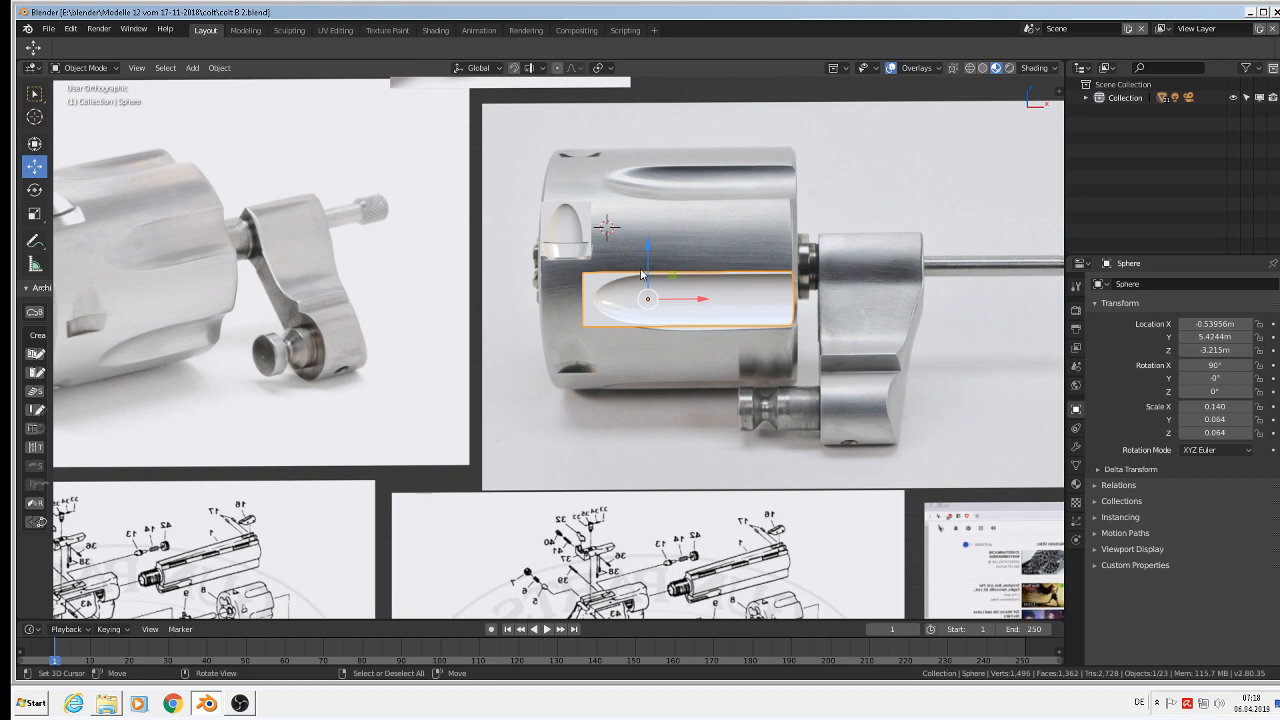
{"action": "middle_click_drag", "start_coordinate": [636, 281], "coordinate": [464, 301]}
{"action": "key", "text": "KP_3"}
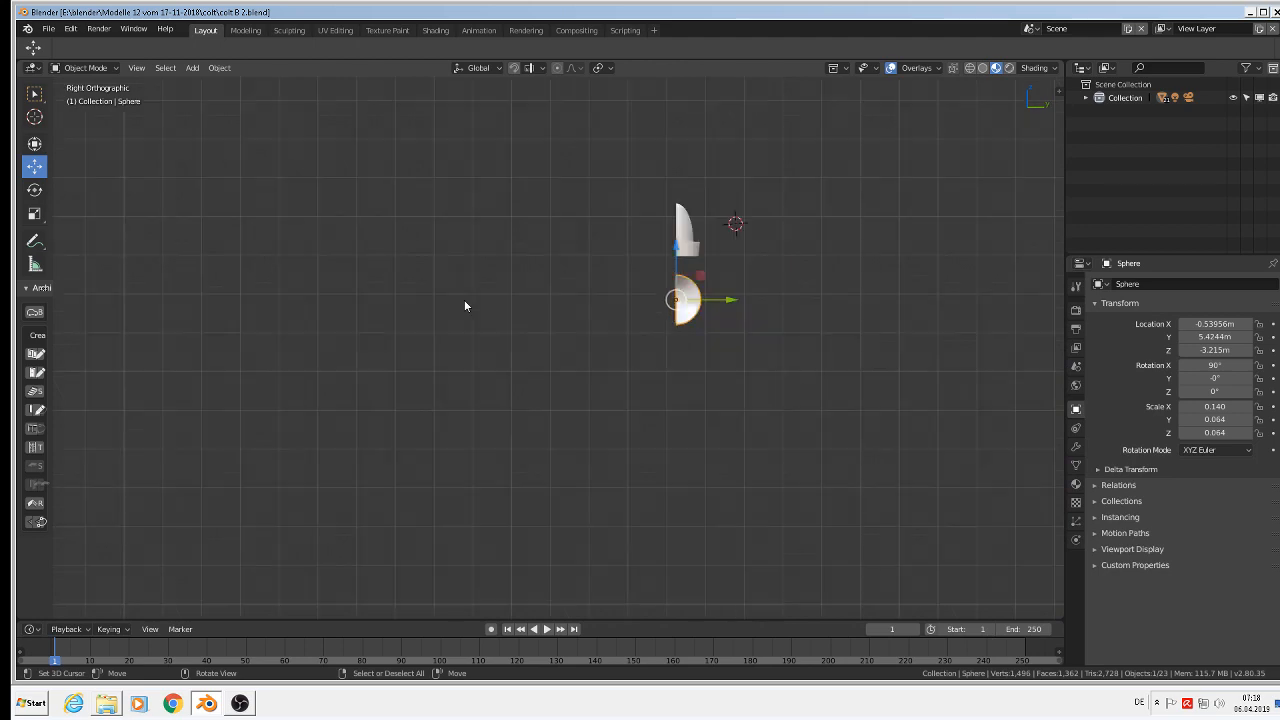
{"action": "scroll", "coordinate": [464, 301], "scroll_direction": "up", "scroll_amount": 3}
{"action": "scroll", "coordinate": [780, 249], "scroll_direction": "up", "scroll_amount": 1}
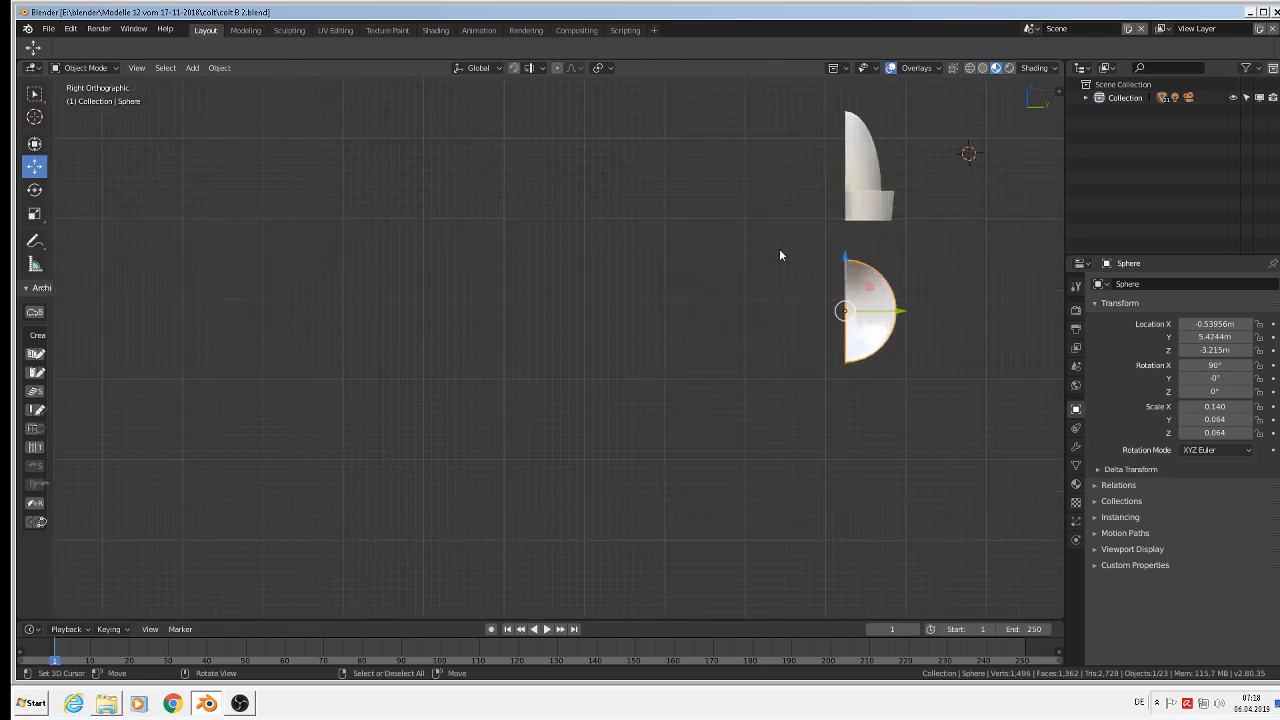
{"action": "middle_click_drag", "start_coordinate": [780, 249], "coordinate": [911, 277]}
{"action": "scroll", "coordinate": [743, 266], "scroll_direction": "up", "scroll_amount": 3}
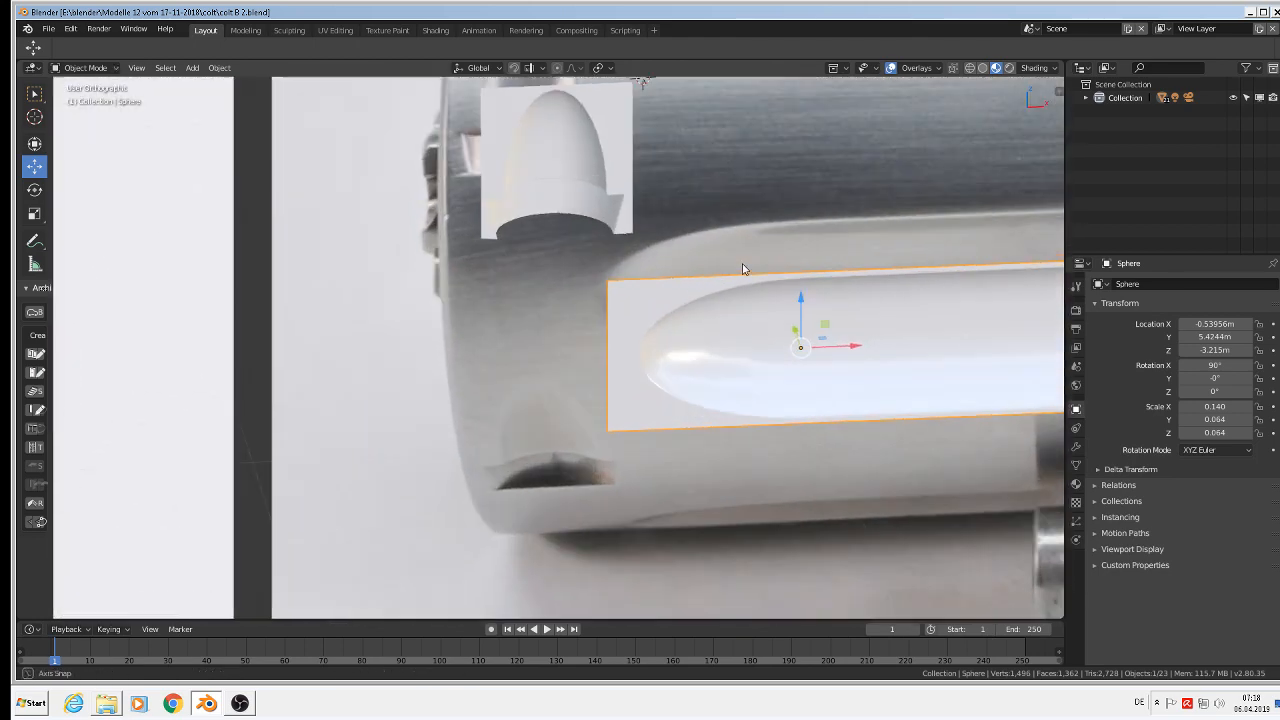
Extrude the whole upper border edge of the flute straight up along Z to the level of the notch object's top edge
{"action": "key", "text": "Tab"}
{"action": "scroll", "coordinate": [694, 248], "scroll_direction": "down", "scroll_amount": 3}
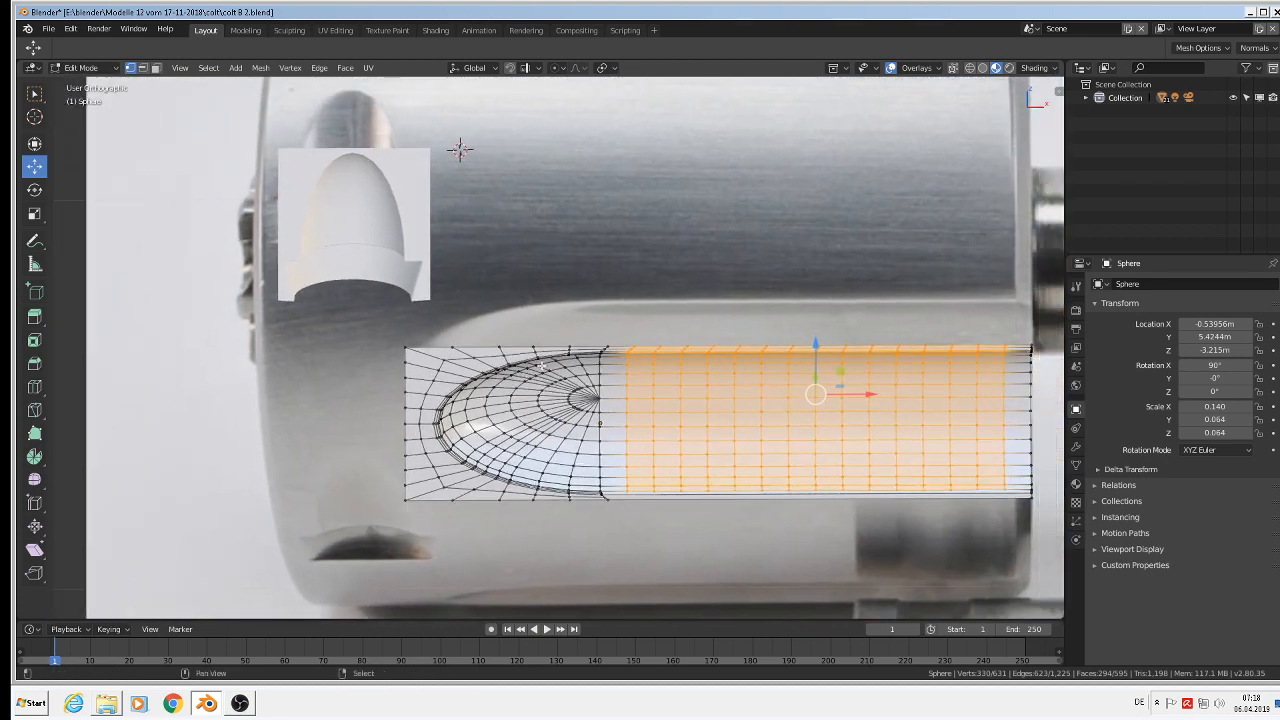
{"action": "middle_click_drag", "start_coordinate": [565, 344], "coordinate": [537, 326]}
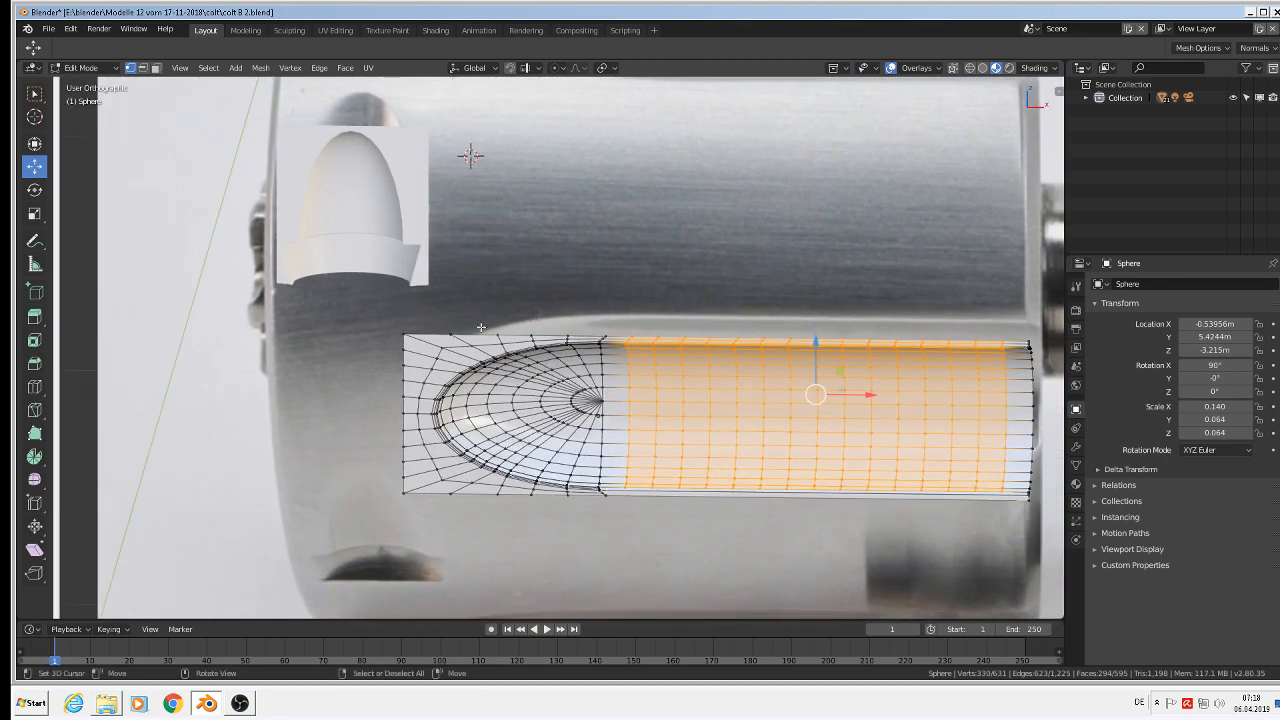
{"action": "left_click", "coordinate": [405, 334]}
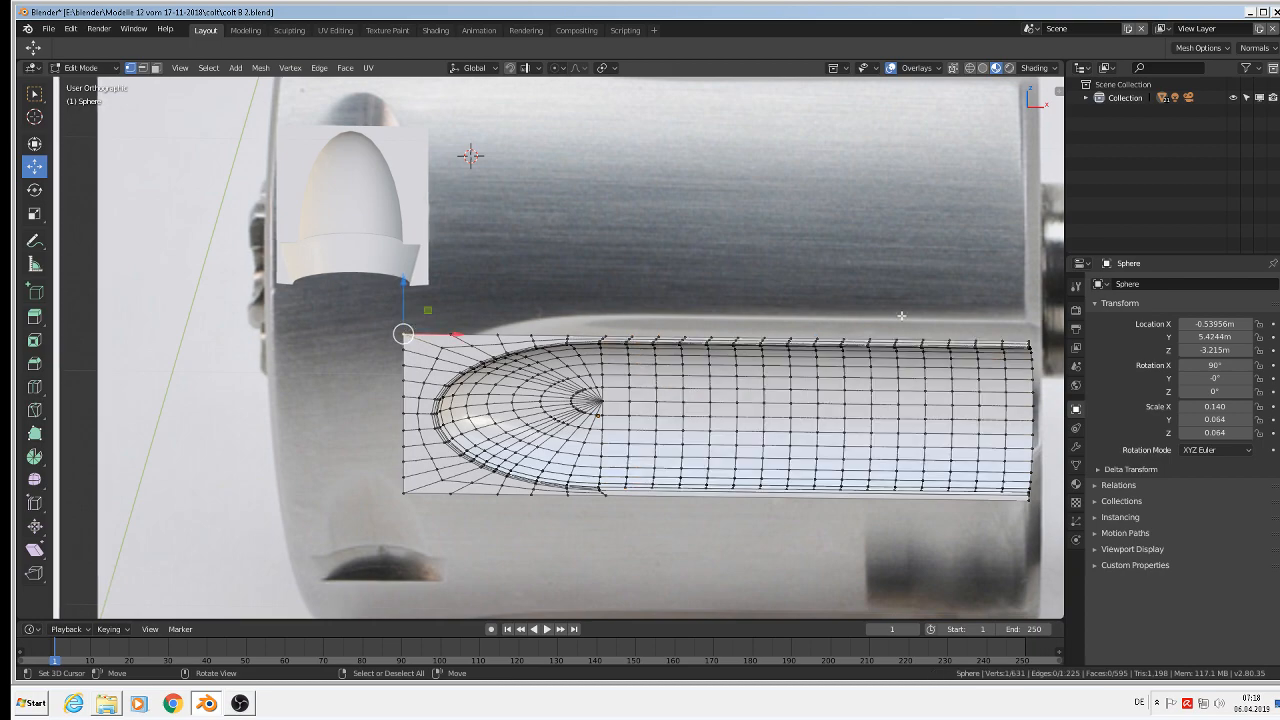
{"action": "left_click", "coordinate": [1030, 344], "text": "shift"}
{"action": "middle_click_drag", "start_coordinate": [1030, 344], "coordinate": [928, 370]}
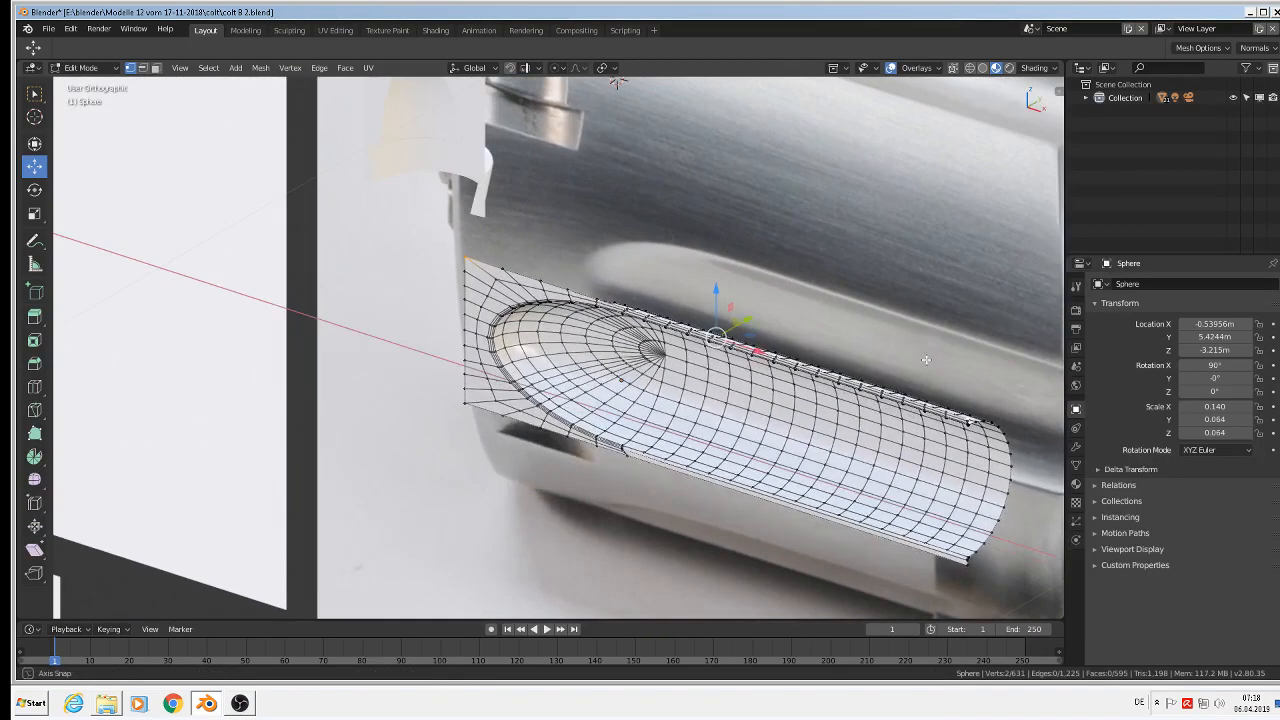
{"action": "scroll", "coordinate": [928, 365], "scroll_direction": "up", "scroll_amount": 4}
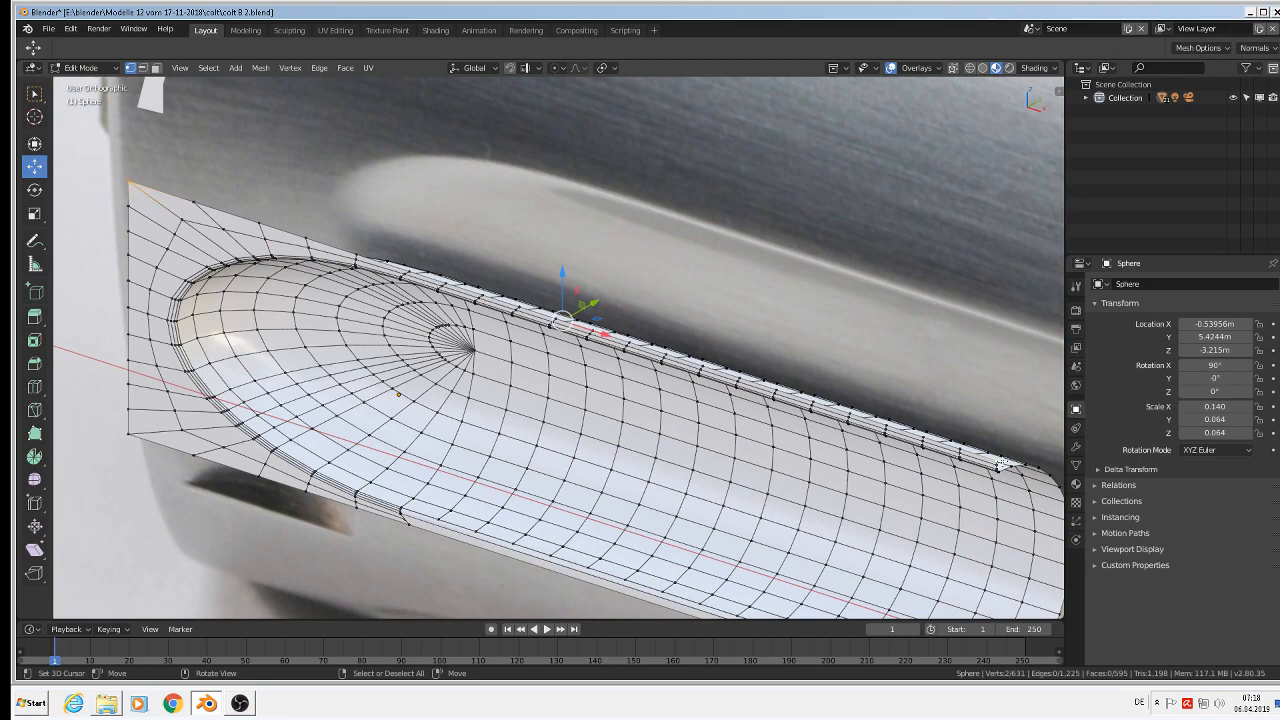
{"action": "left_click", "coordinate": [1001, 463]}
{"action": "right_click", "coordinate": [115, 177], "text": "ctrl"}
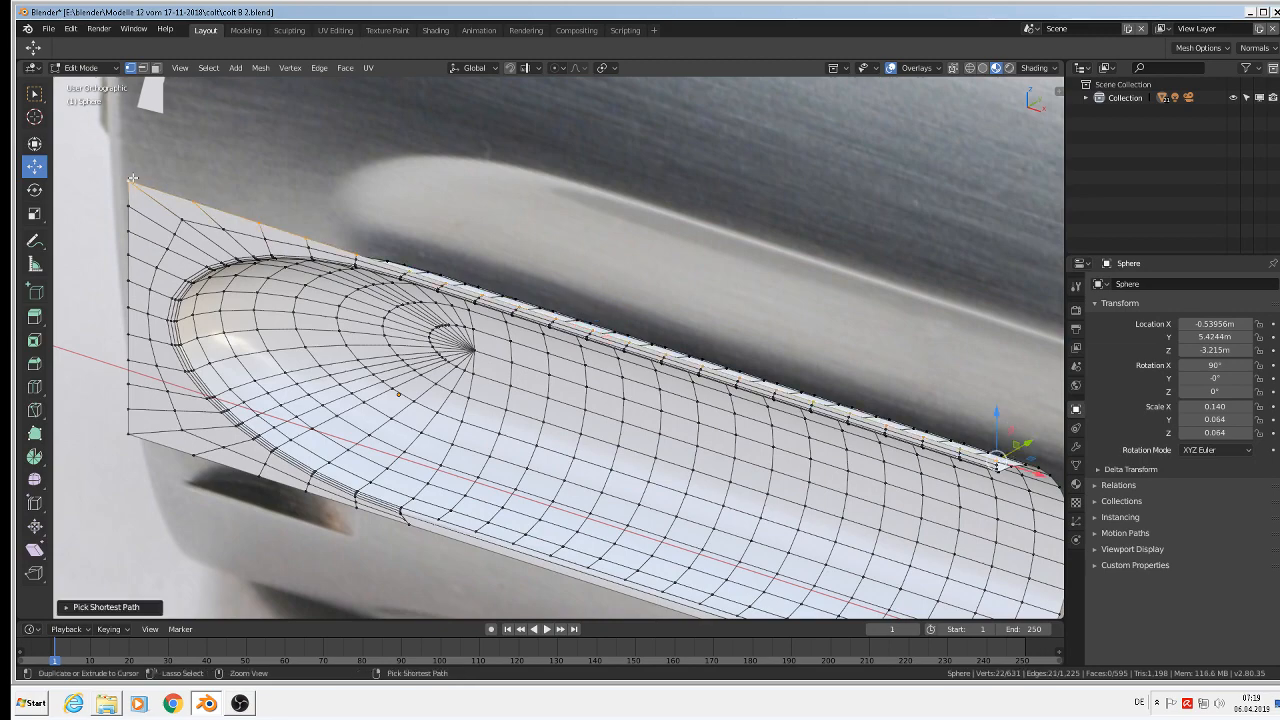
{"action": "scroll", "coordinate": [408, 342], "scroll_direction": "down", "scroll_amount": 4}
{"action": "middle_click_drag", "start_coordinate": [408, 335], "coordinate": [498, 262]}
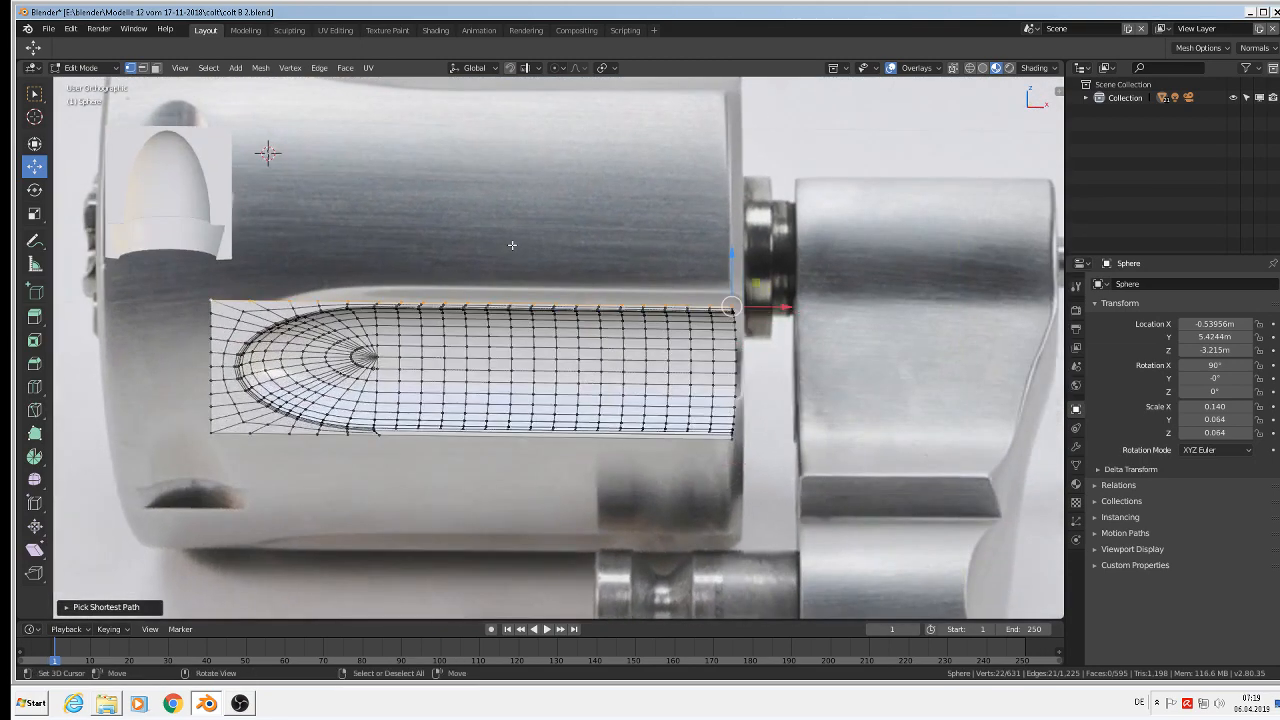
{"action": "key", "text": "KP_1"}
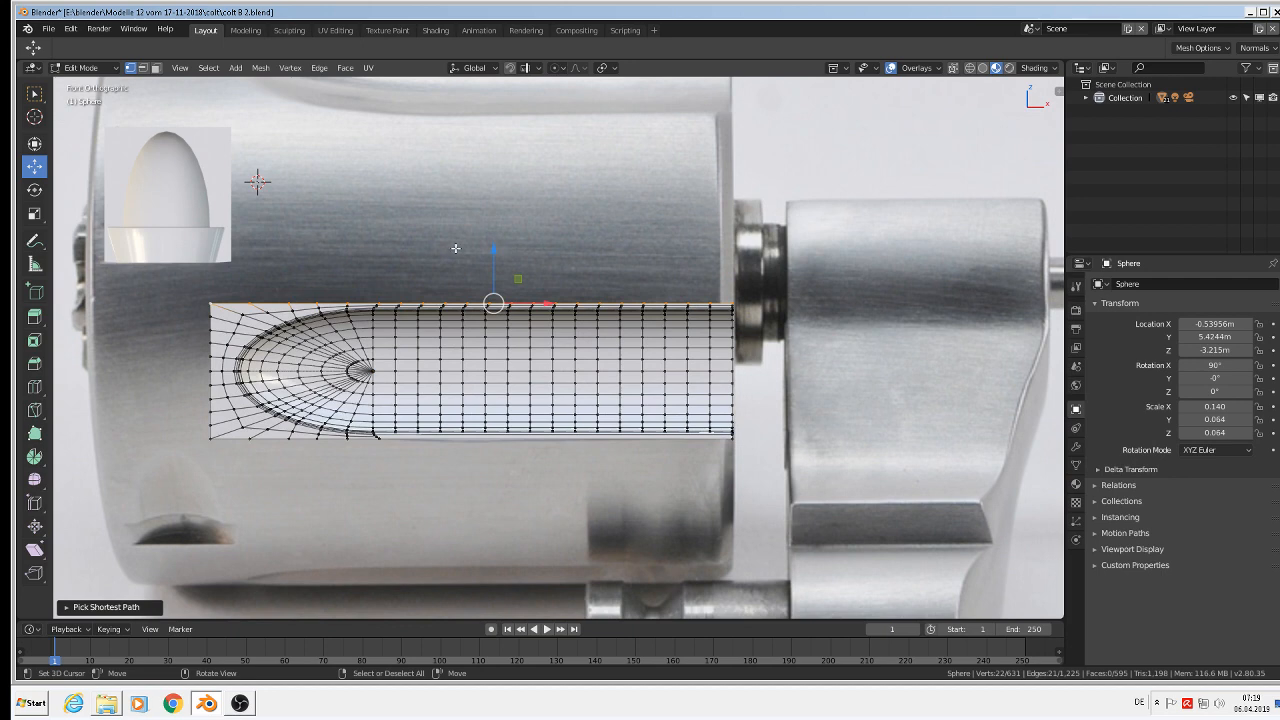
{"action": "key", "text": "e"}
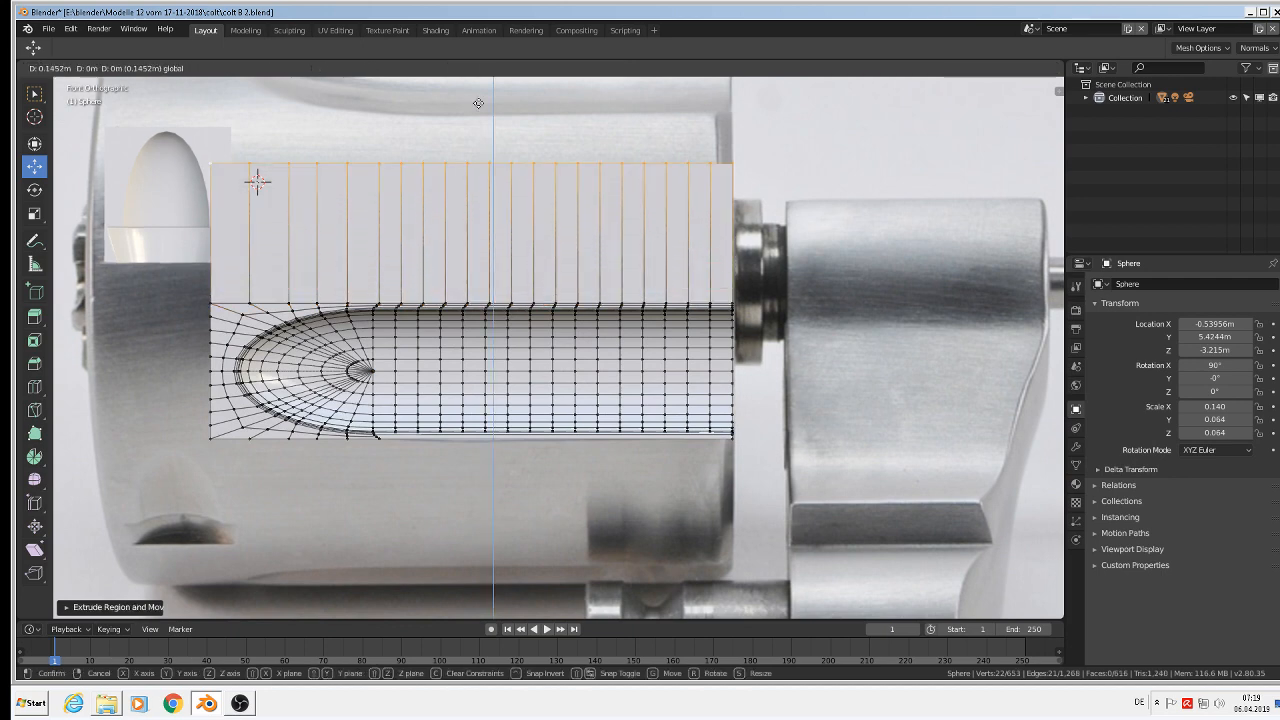
{"action": "left_click", "coordinate": [470, 625]}
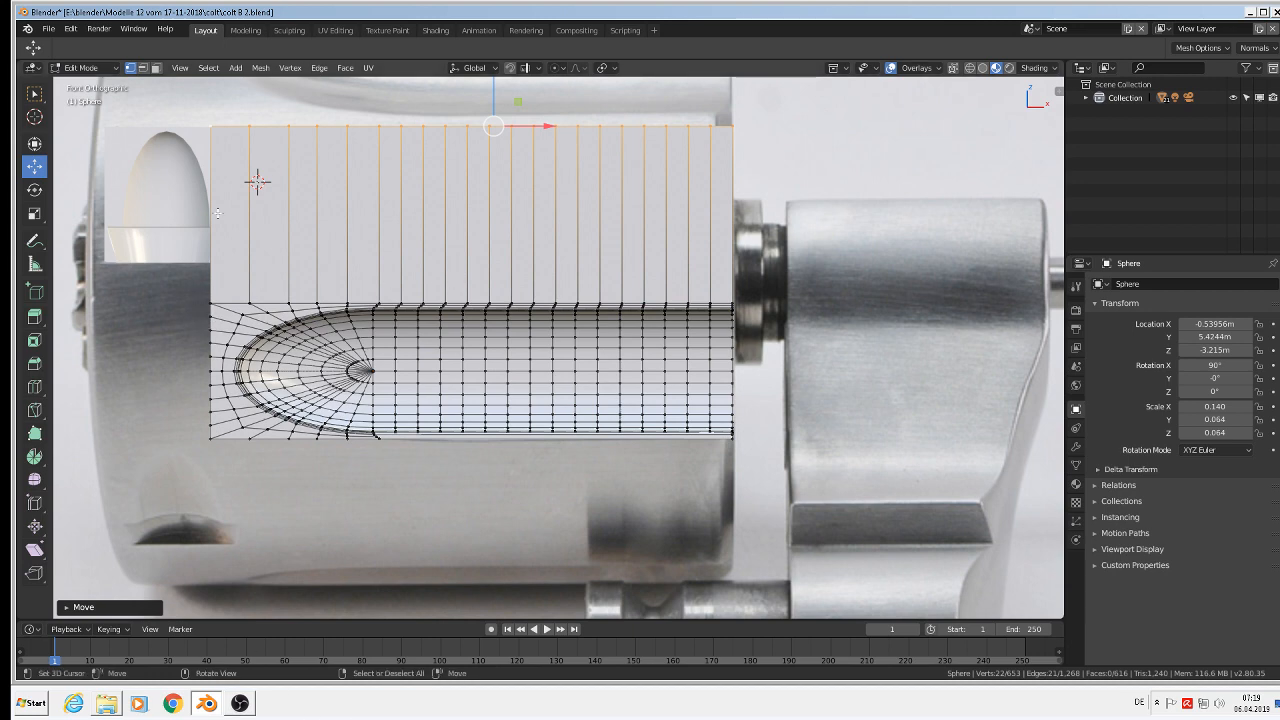
Move the full left boundary edge of the flute mesh, including the extruded strip, about 0.0097 m to the right along X
{"action": "left_click", "coordinate": [215, 128]}
{"action": "left_click", "coordinate": [210, 437], "text": "ctrl"}
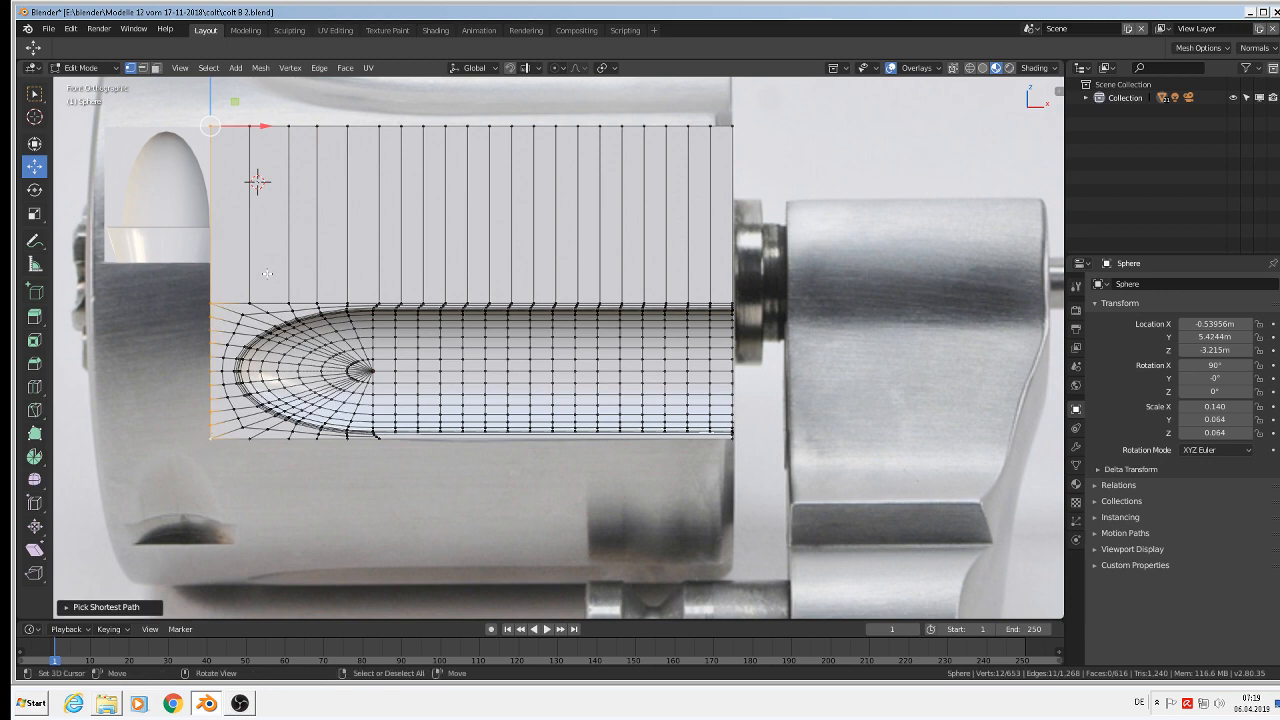
{"action": "key", "text": "g"}
{"action": "key", "text": "x"}
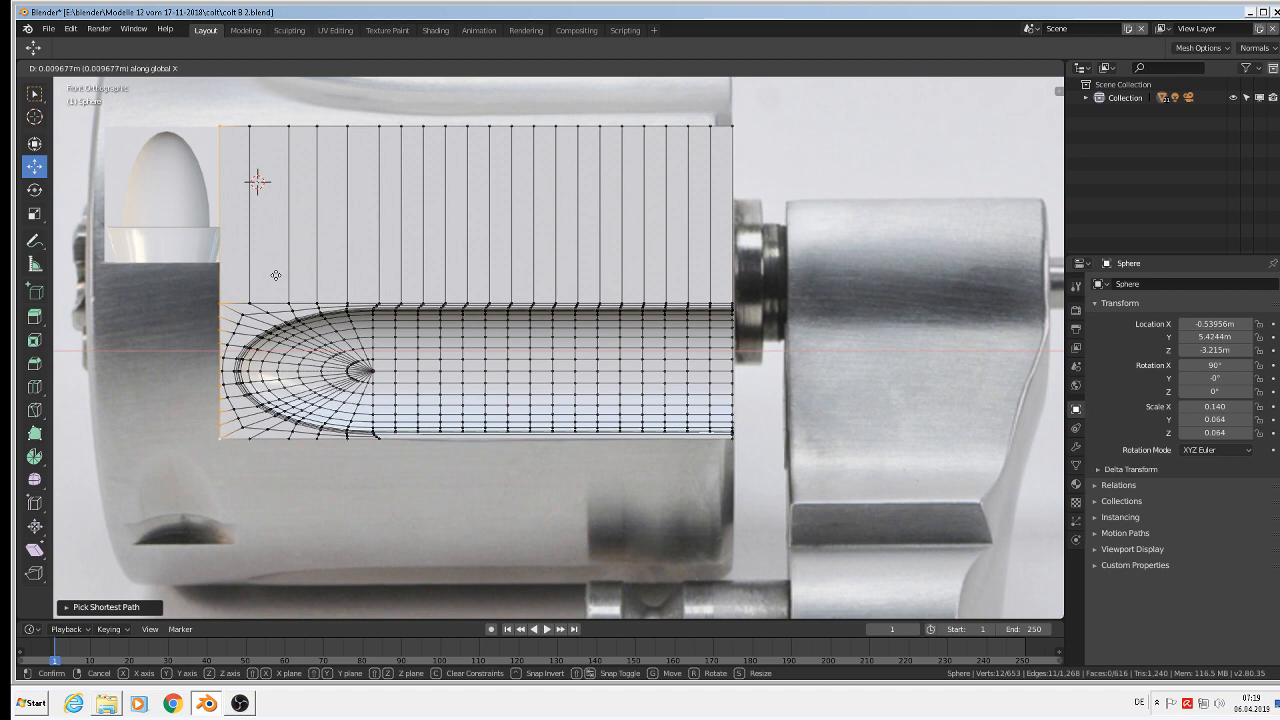
{"action": "left_click", "coordinate": [276, 275]}
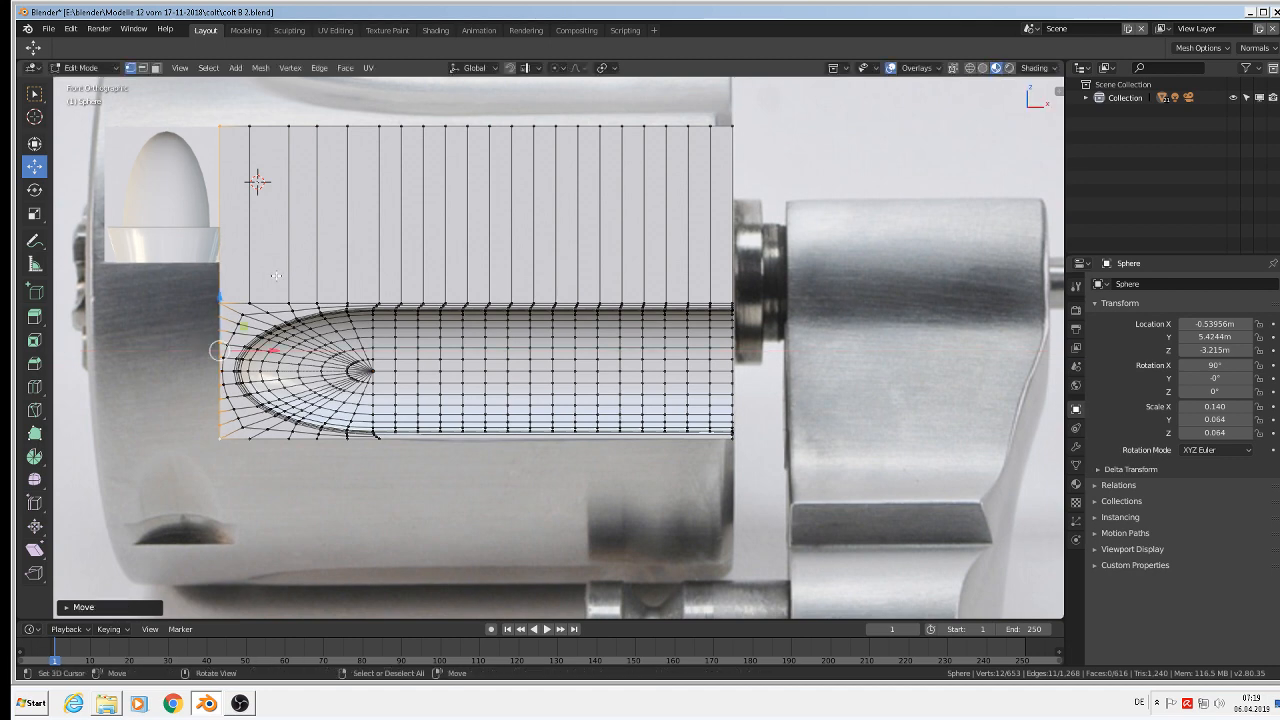
Move the notch object left along X to about -0.768 m, lining its right side up with the flute mesh's left edge
{"action": "key", "text": "Tab"}
{"action": "left_click", "coordinate": [192, 171]}
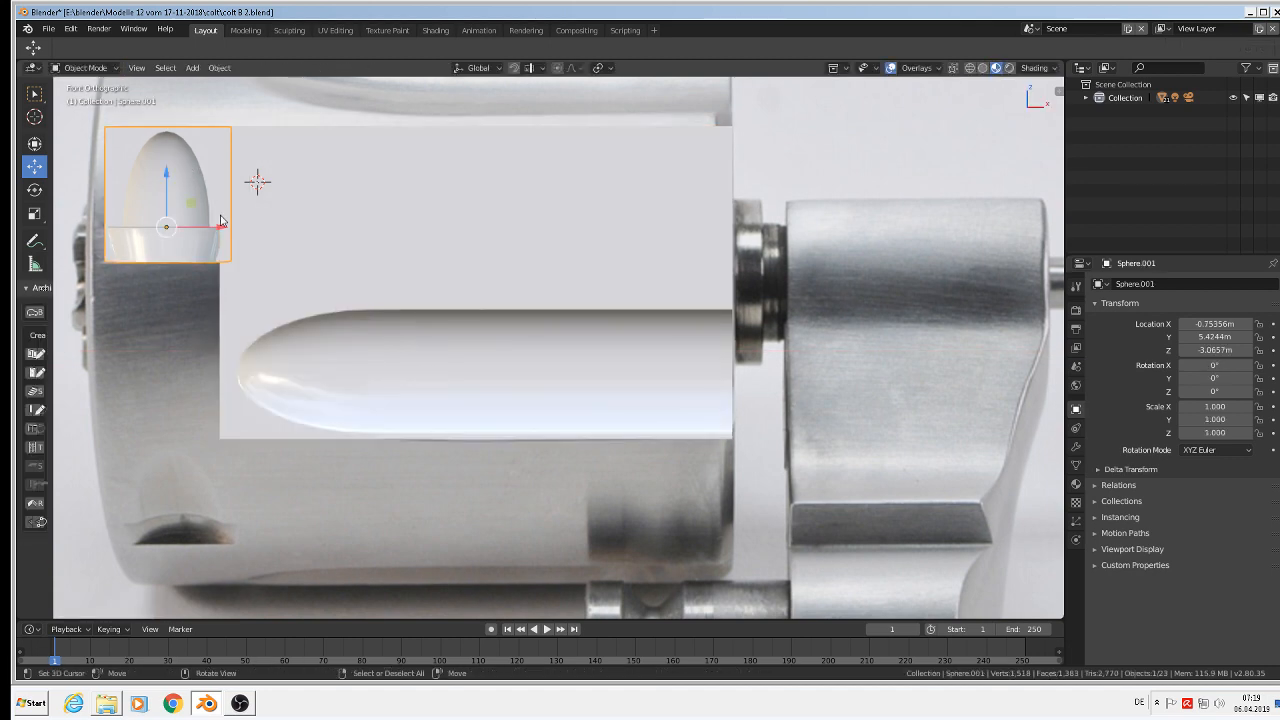
{"action": "left_click_drag", "start_coordinate": [221, 230], "coordinate": [205, 222]}
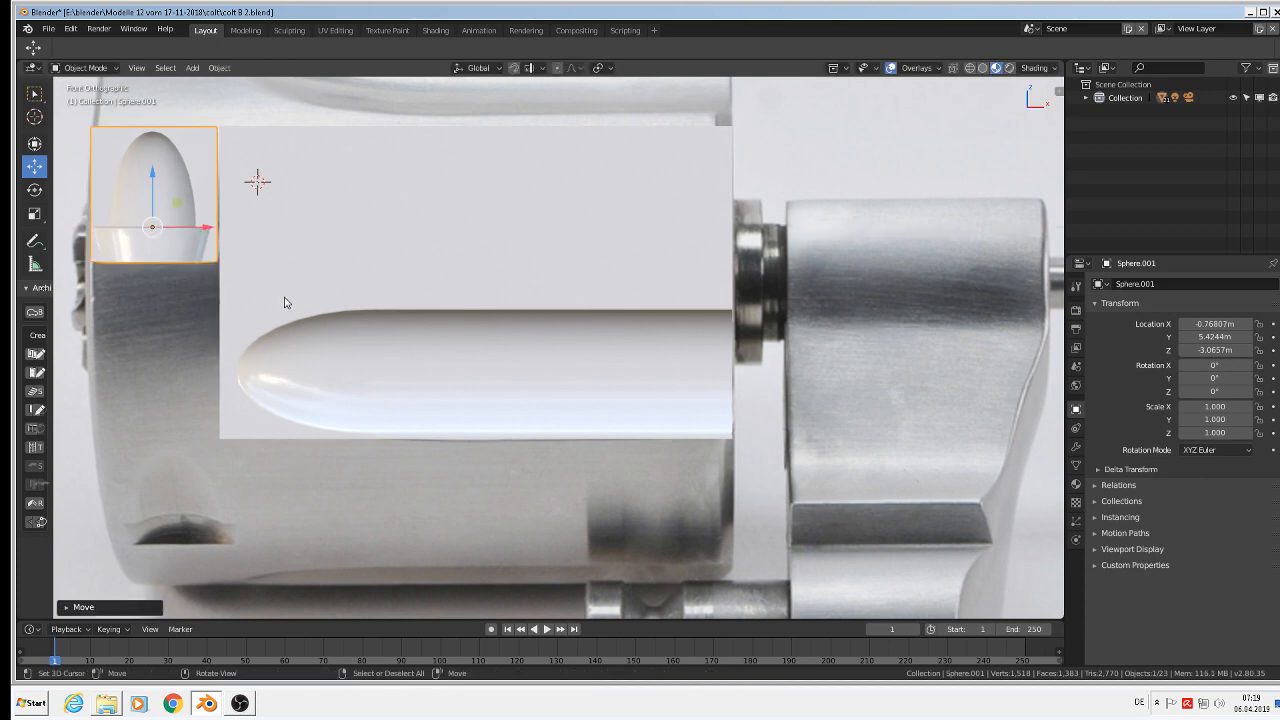
{"action": "key", "text": "Tab"}
{"action": "key", "text": "Tab"}
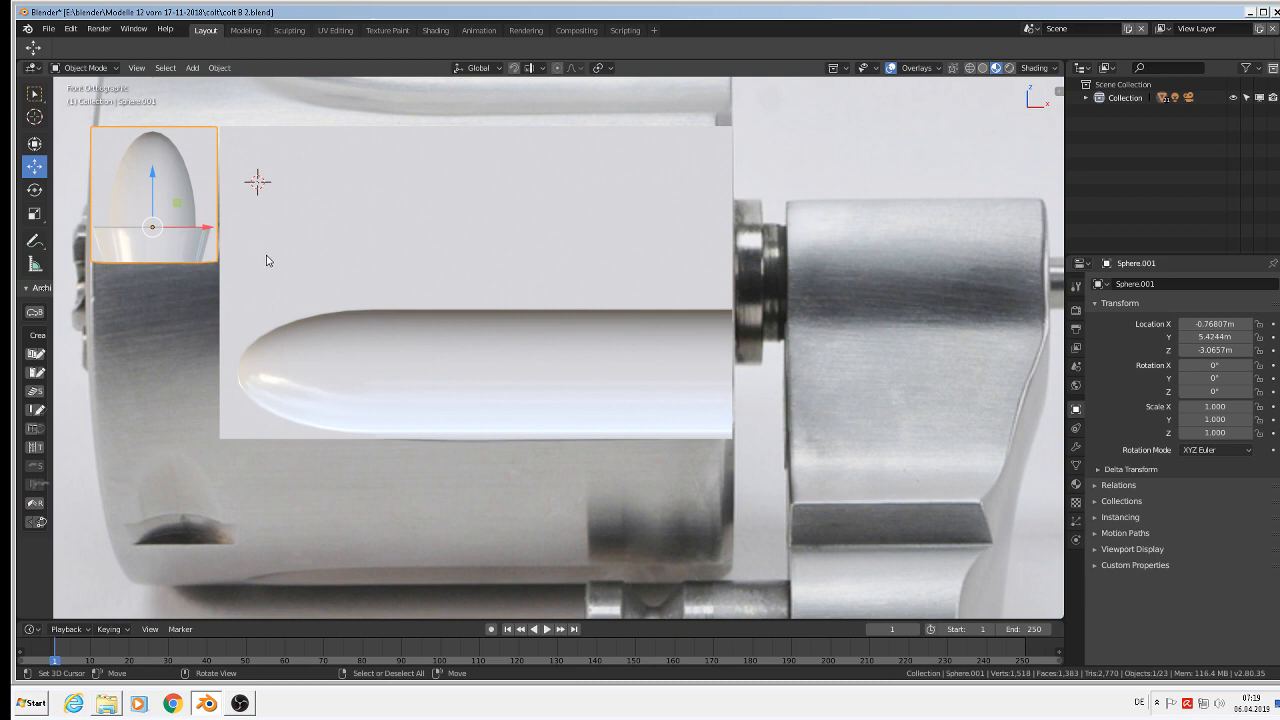
Extrude the left border edge beside the flute's rounded end about 0.134 m left along X, level with the notch object's left side
{"action": "middle_click_drag", "start_coordinate": [312, 277], "coordinate": [530, 267], "text": "shift"}
{"action": "left_click", "coordinate": [452, 290]}
{"action": "key", "text": "Tab"}
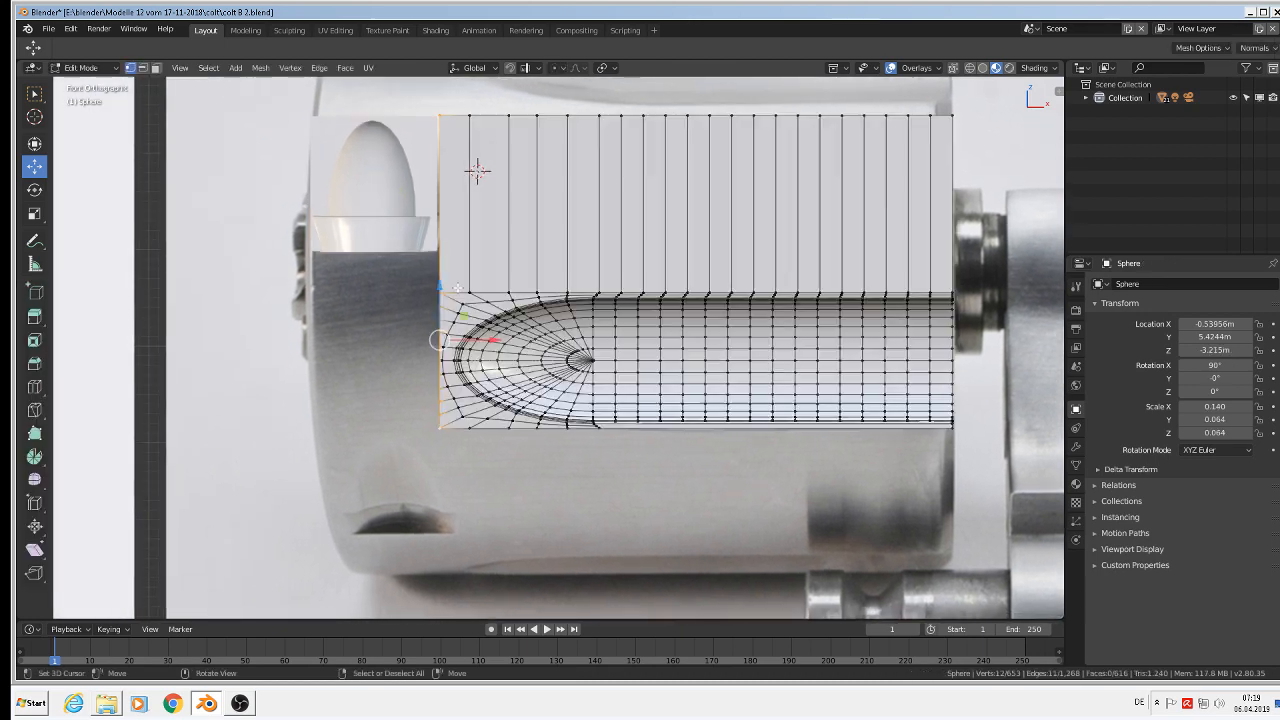
{"action": "scroll", "coordinate": [436, 294], "scroll_direction": "up", "scroll_amount": 1}
{"action": "left_click", "coordinate": [436, 294]}
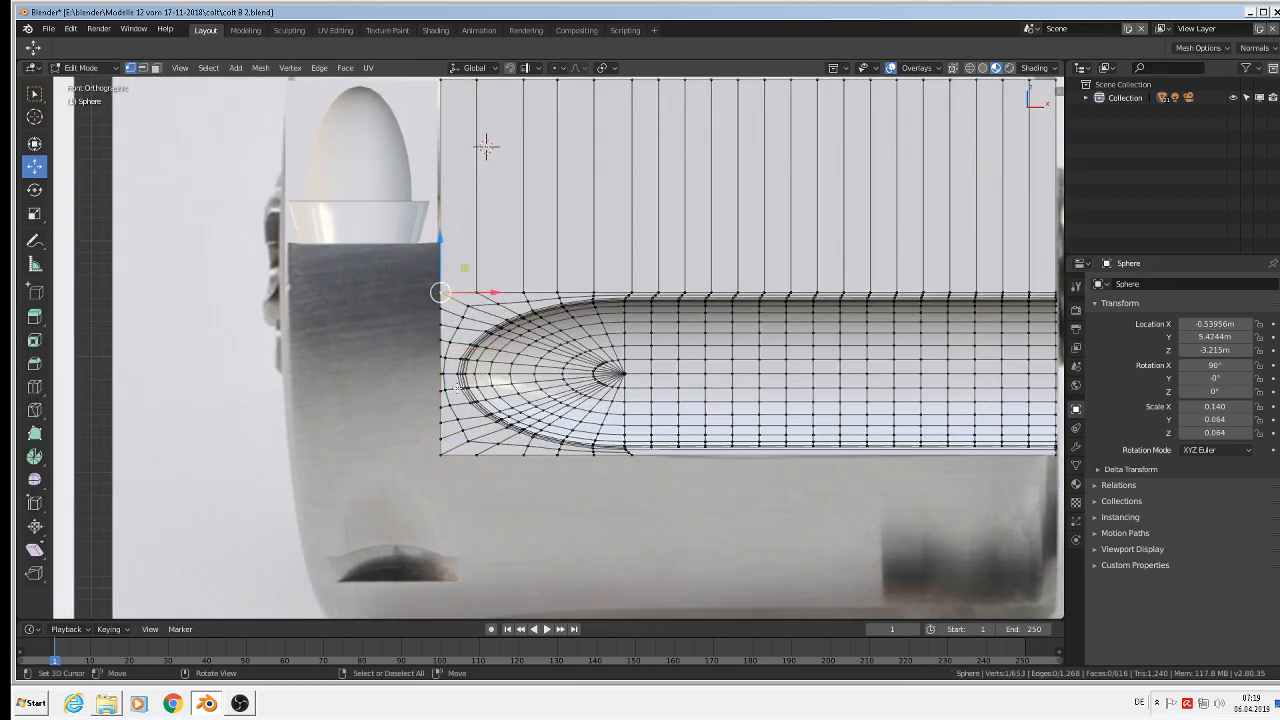
{"action": "left_click", "coordinate": [444, 462], "text": "ctrl"}
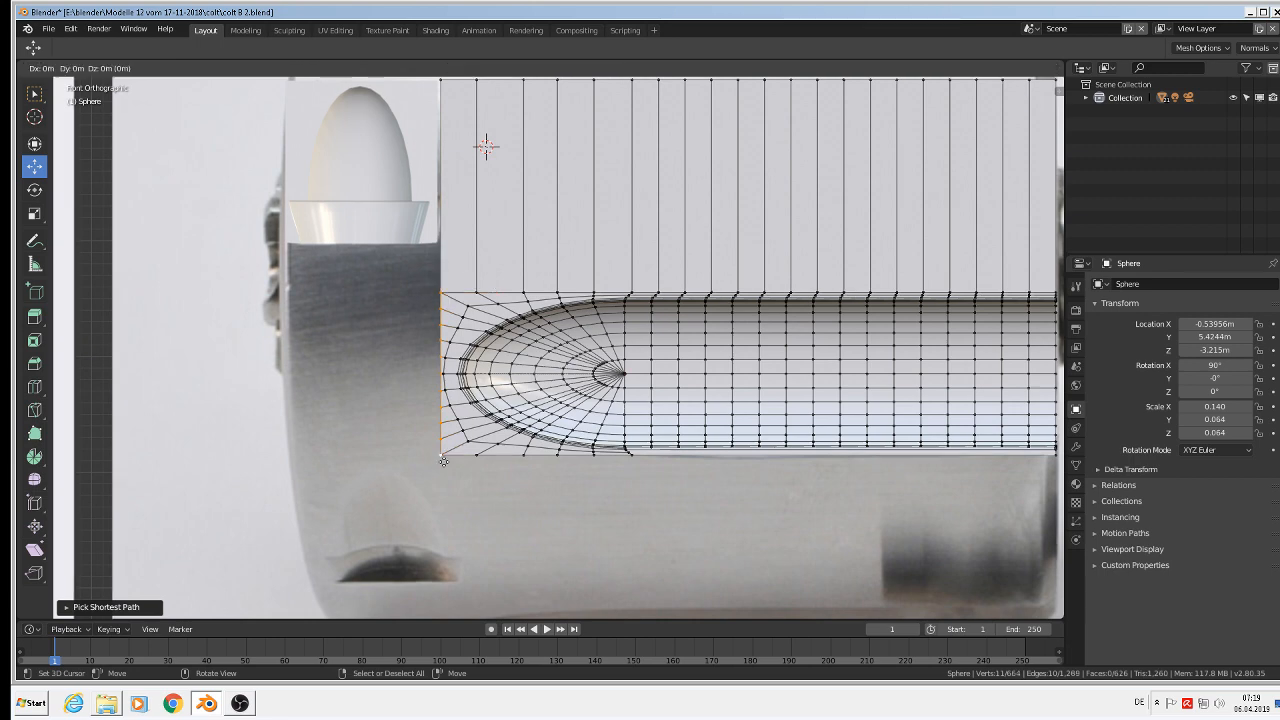
{"action": "key", "text": "e"}
{"action": "key", "text": "x"}
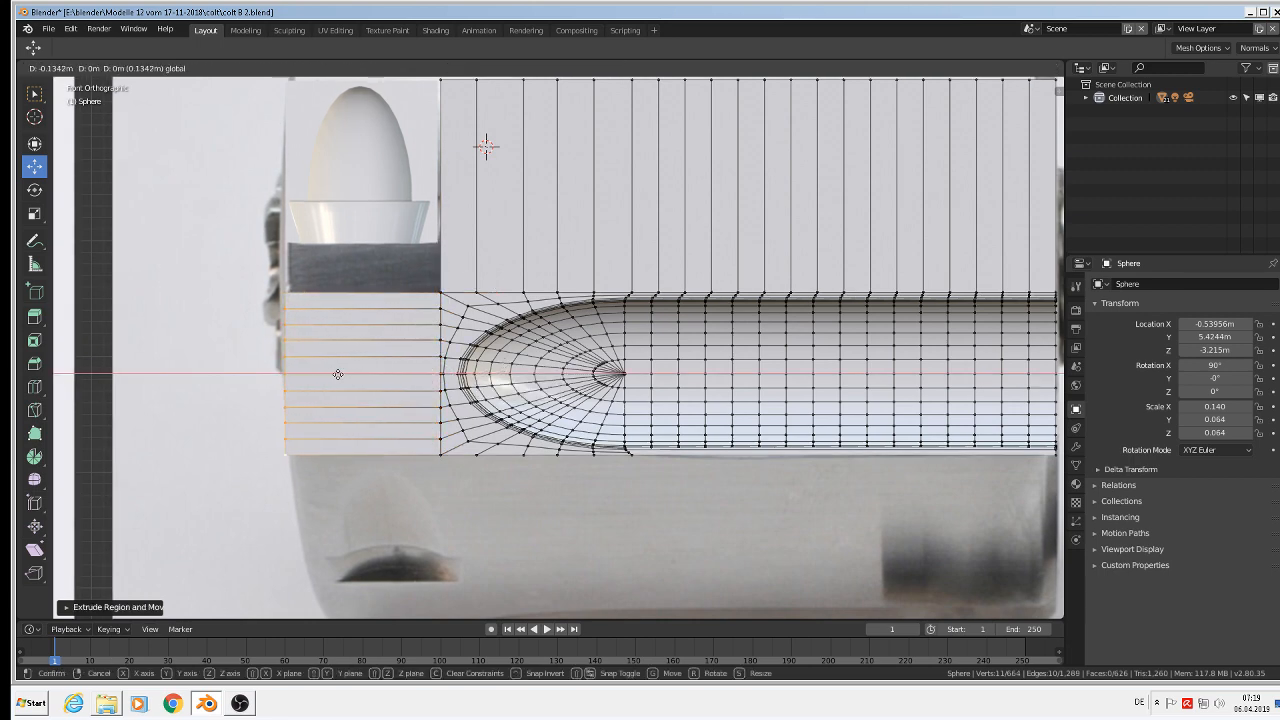
{"action": "left_click", "coordinate": [338, 374]}
{"action": "scroll", "coordinate": [338, 374], "scroll_direction": "down", "scroll_amount": 4}
{"action": "scroll", "coordinate": [414, 374], "scroll_direction": "up", "scroll_amount": 2}
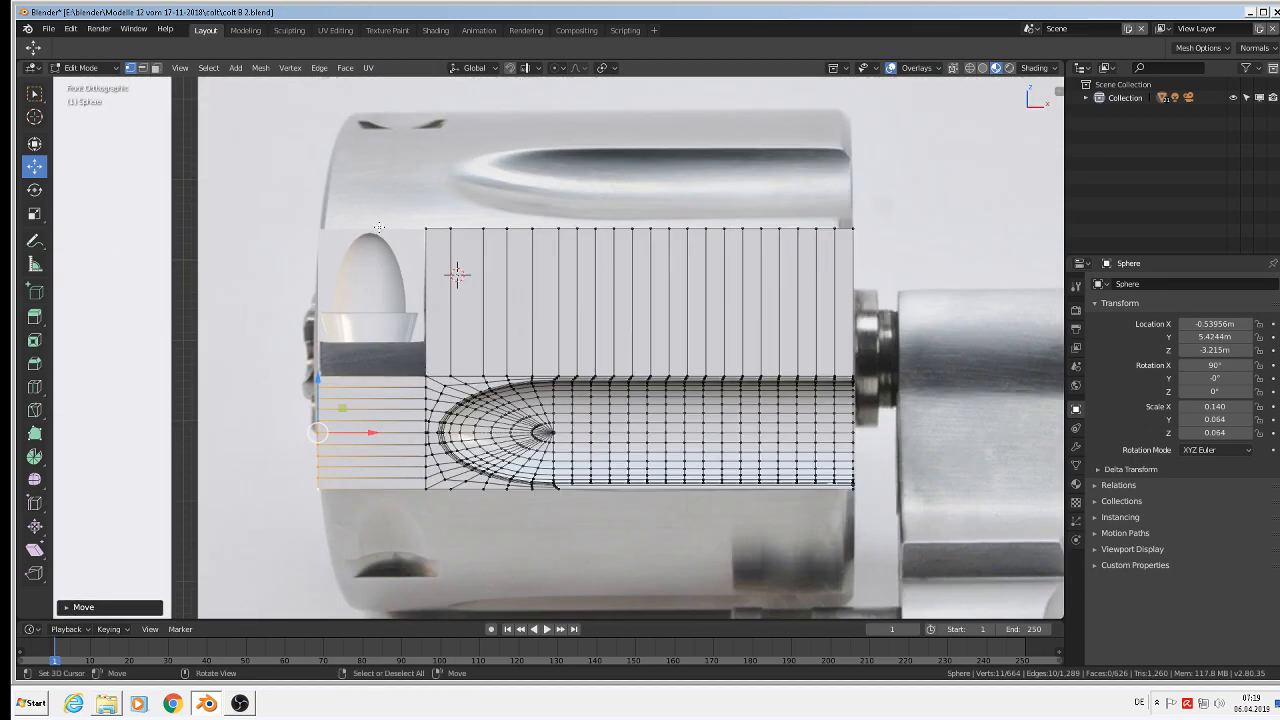
Duplicate the flute and notch objects together, place the copies beside the photo's upper right corner, and save the file
{"action": "key", "text": "Tab"}
{"action": "scroll", "coordinate": [443, 343], "scroll_direction": "down", "scroll_amount": 3}
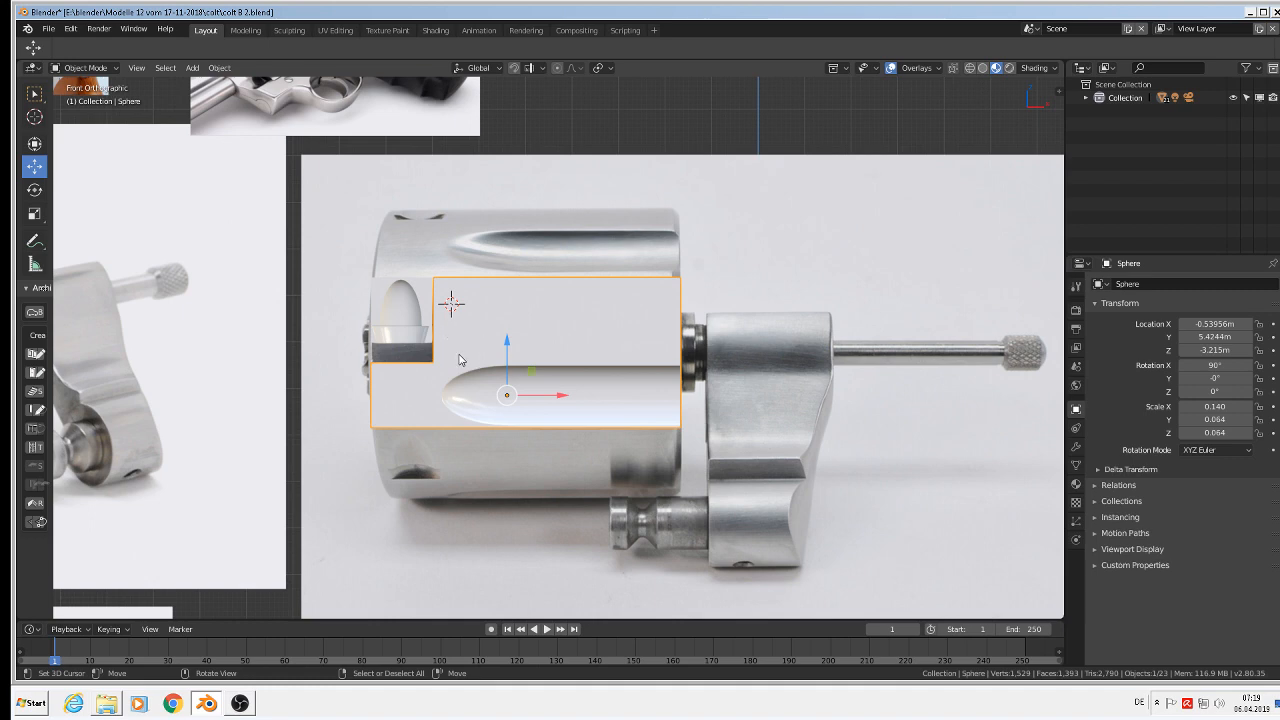
{"action": "left_click", "coordinate": [393, 299], "text": "shift"}
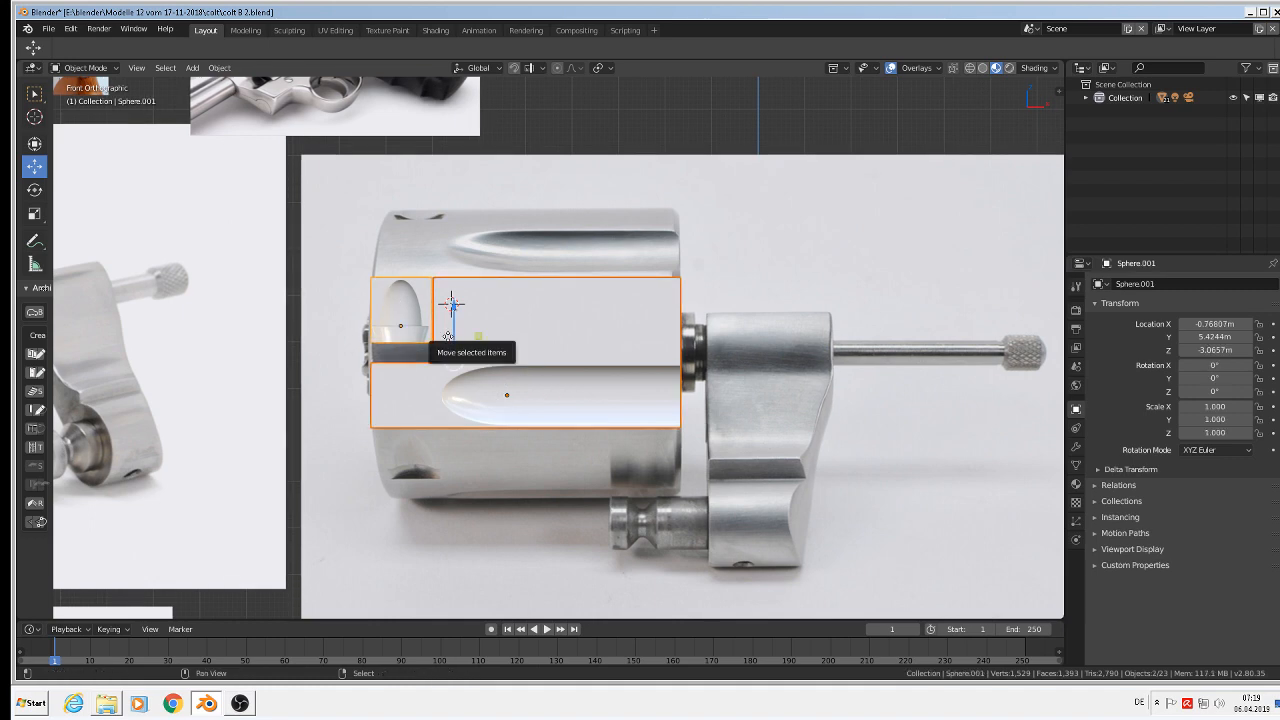
{"action": "key", "text": "shift+d"}
{"action": "left_click", "coordinate": [864, 175]}
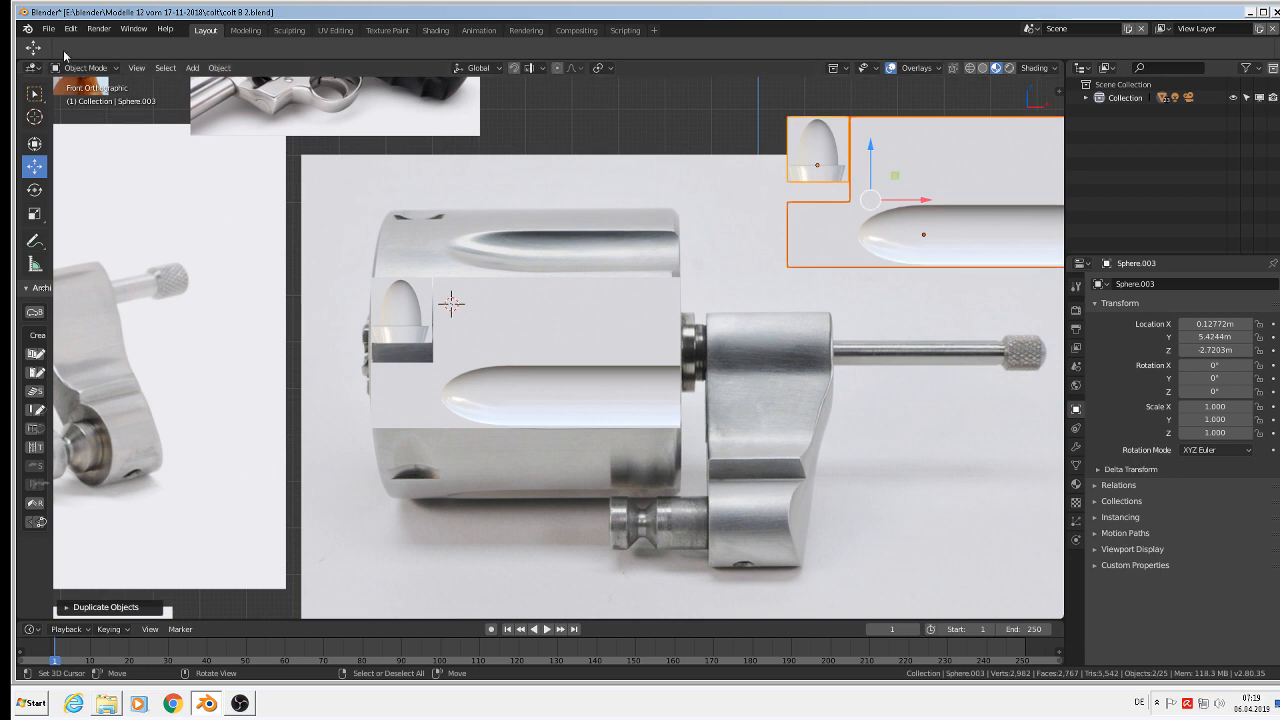
{"action": "left_click", "coordinate": [48, 29]}
{"action": "left_click", "coordinate": [82, 136]}
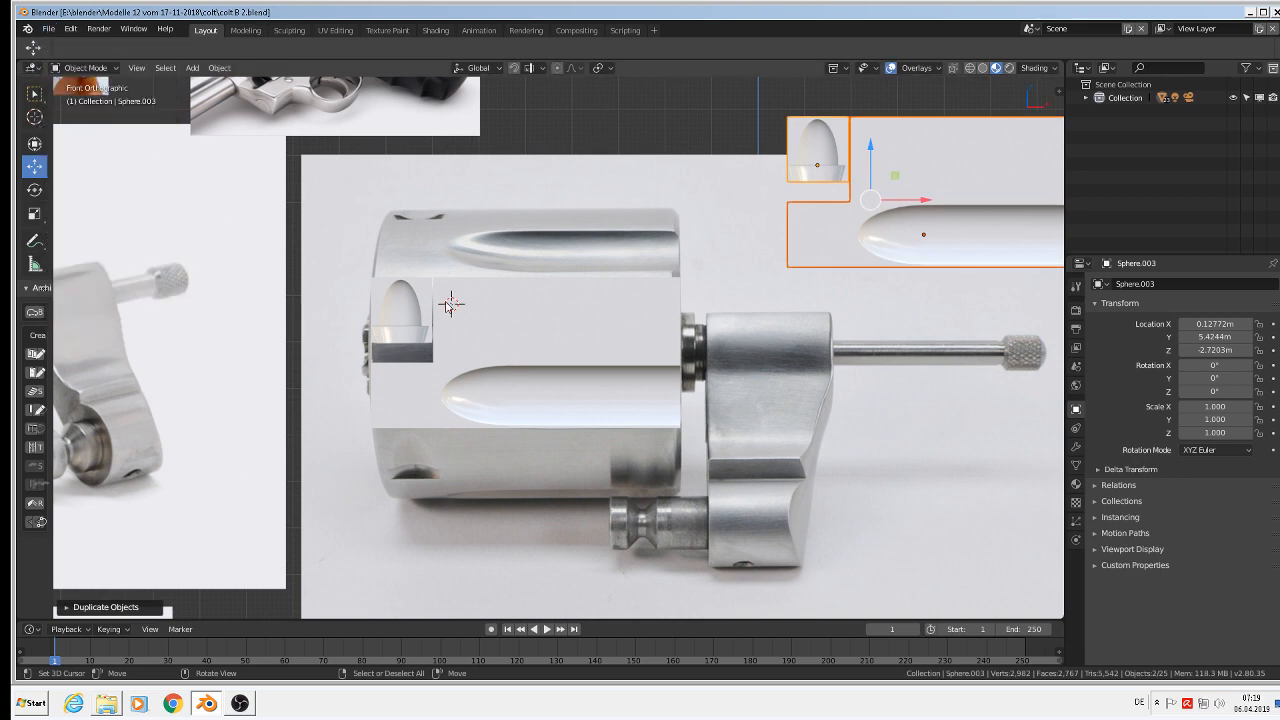
Join the original flute object and the original notch object into one mesh, with the notch as the active object
{"action": "scroll", "coordinate": [445, 322], "scroll_direction": "up", "scroll_amount": 3}
{"action": "right_click", "coordinate": [436, 315]}
{"action": "right_click", "coordinate": [405, 307], "text": "shift"}
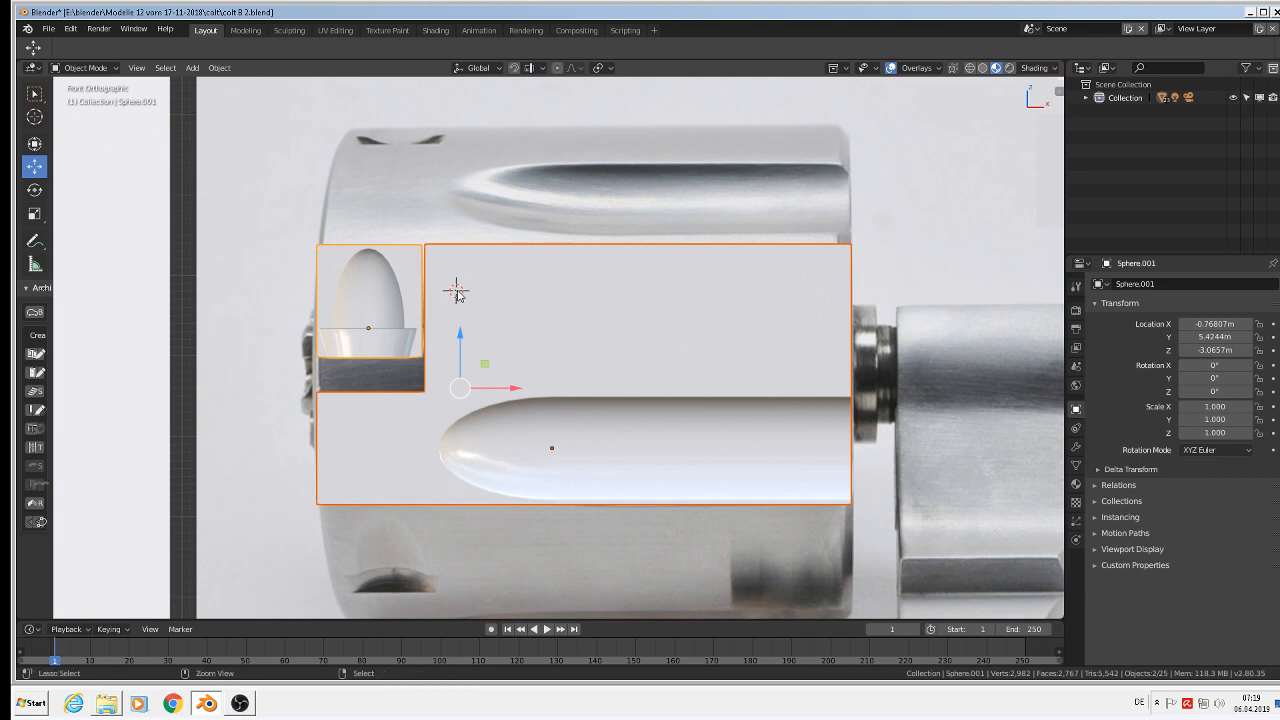
{"action": "key", "text": "ctrl+j"}
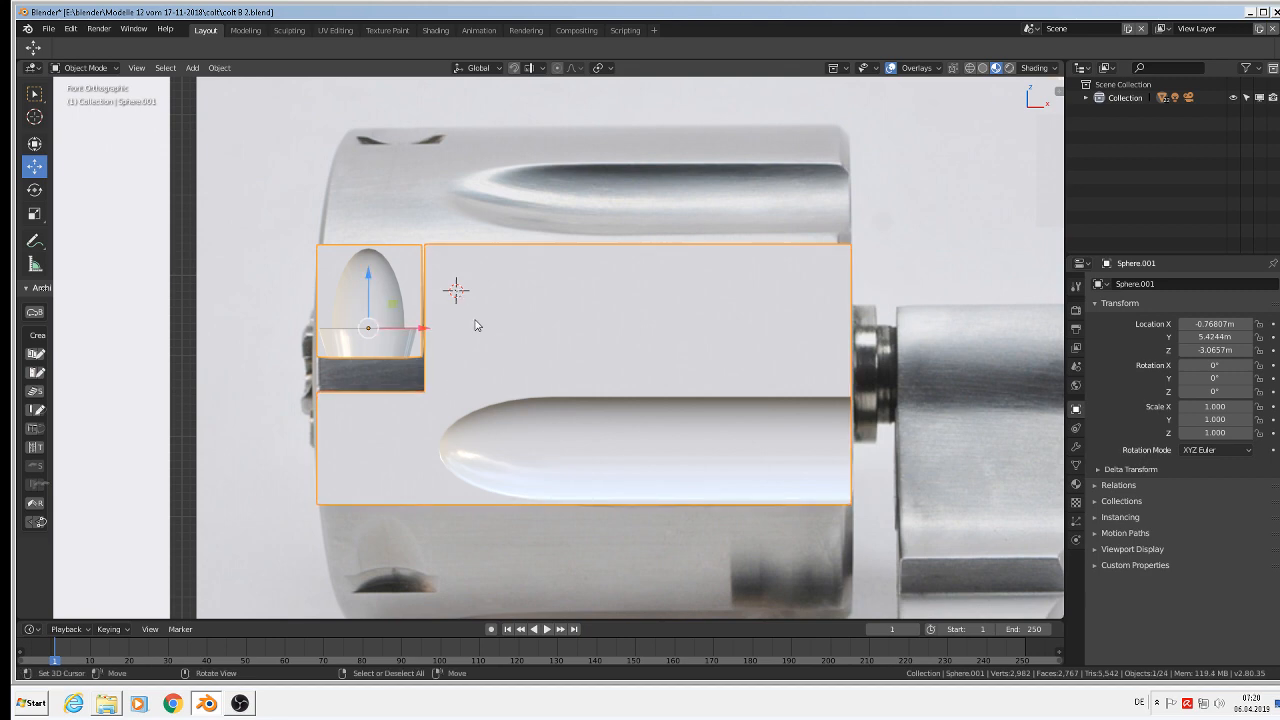
Move the whole linked notch mesh slightly up along Z towards the flute strip's upper edge level, and clear the selection
{"action": "key", "text": "Tab"}
{"action": "scroll", "coordinate": [465, 336], "scroll_direction": "up", "scroll_amount": 4}
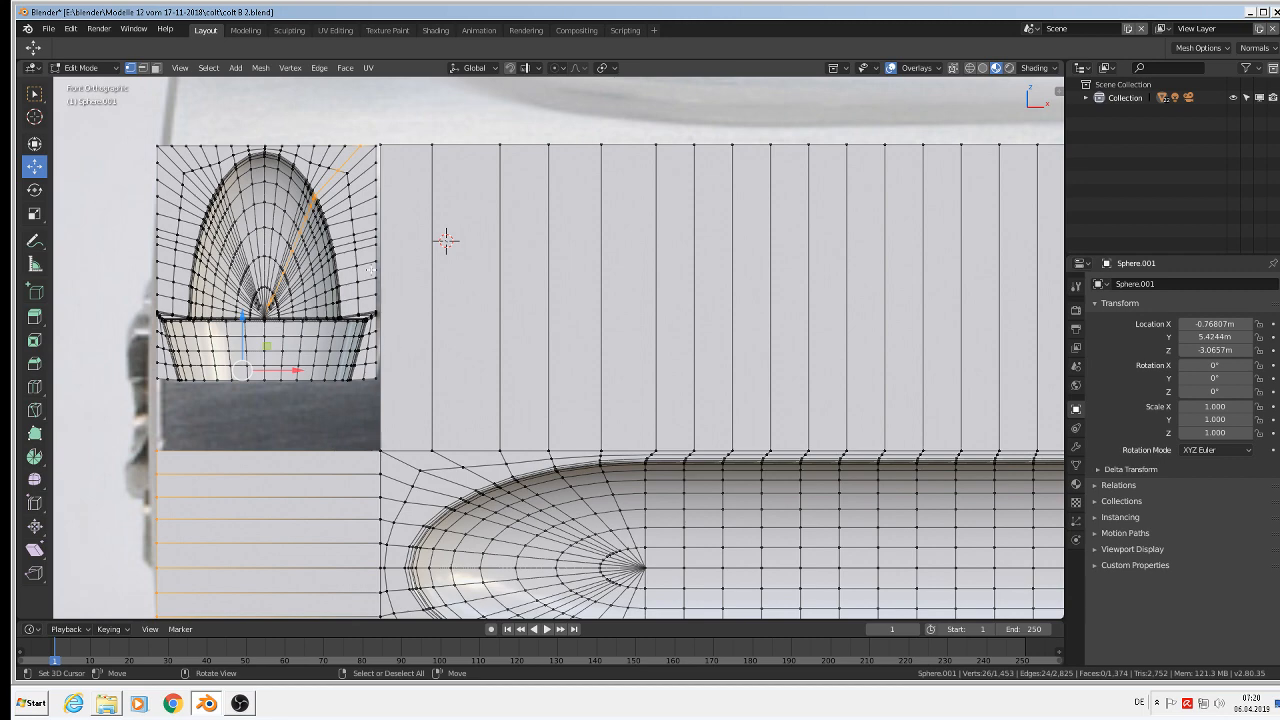
{"action": "scroll", "coordinate": [389, 273], "scroll_direction": "up", "scroll_amount": 2}
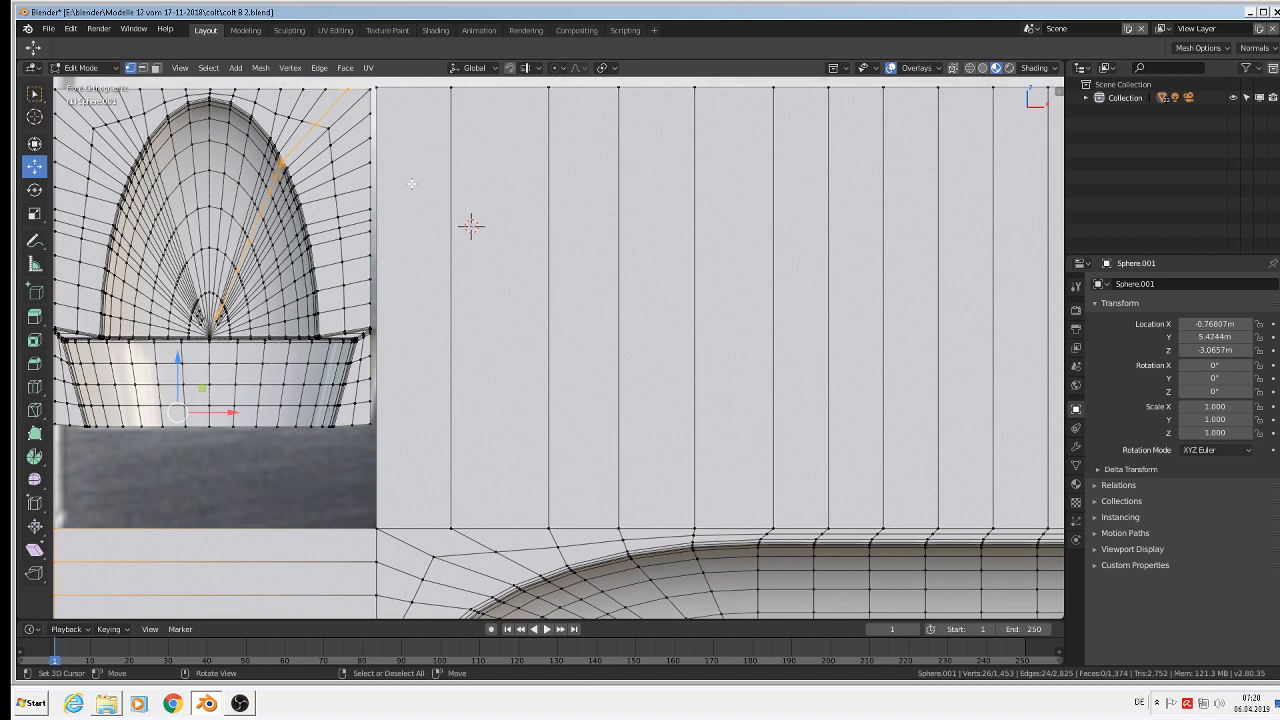
{"action": "key", "text": "ctrl+l"}
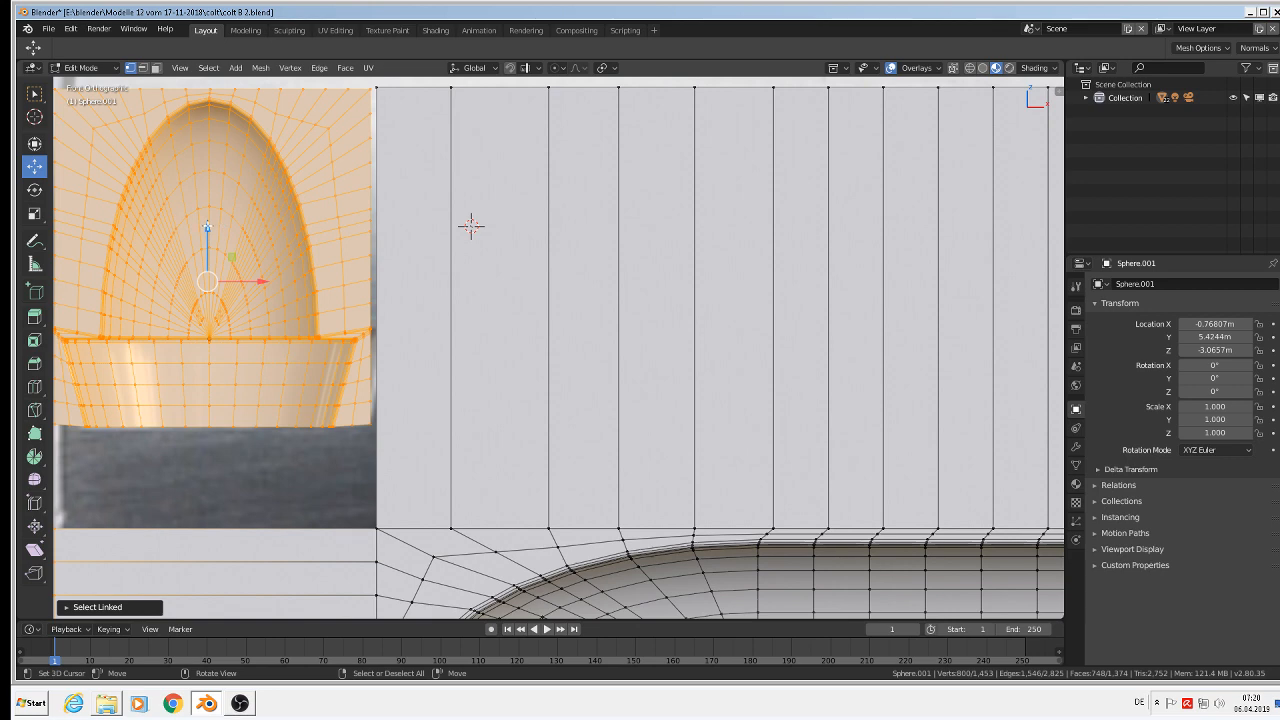
{"action": "left_click_drag", "start_coordinate": [206, 226], "coordinate": [206, 222]}
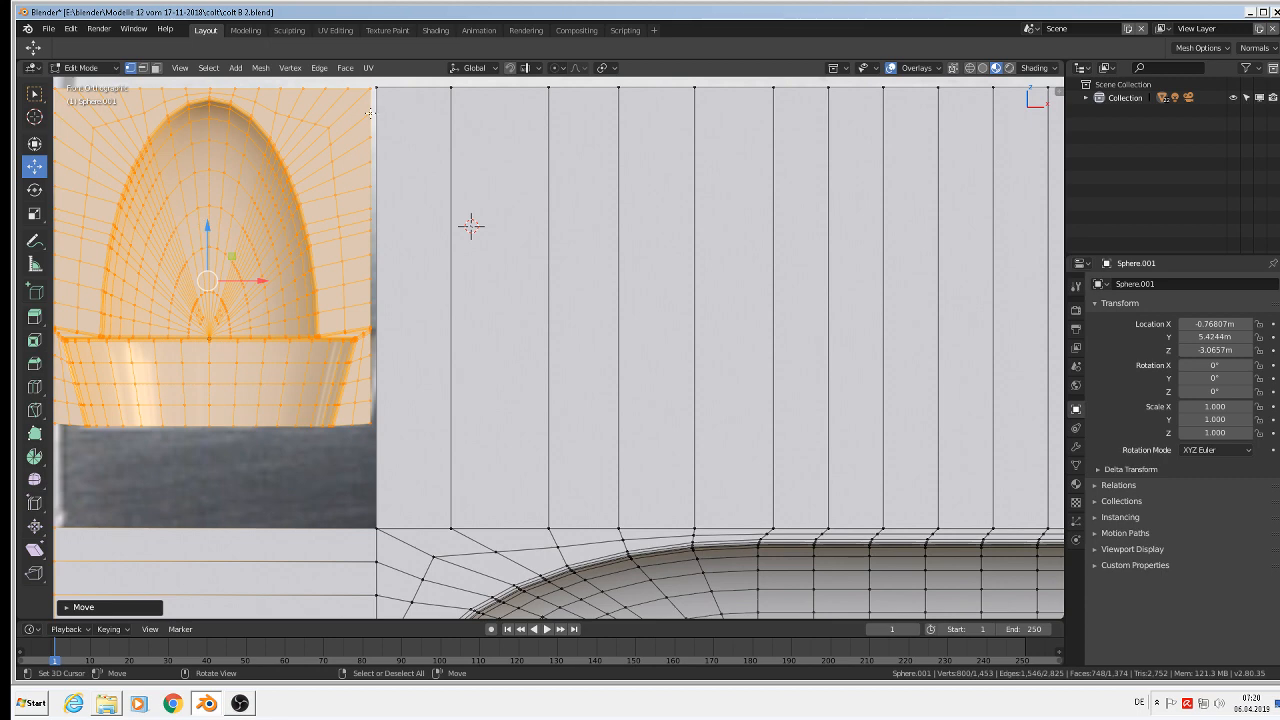
{"action": "key", "text": "a"}
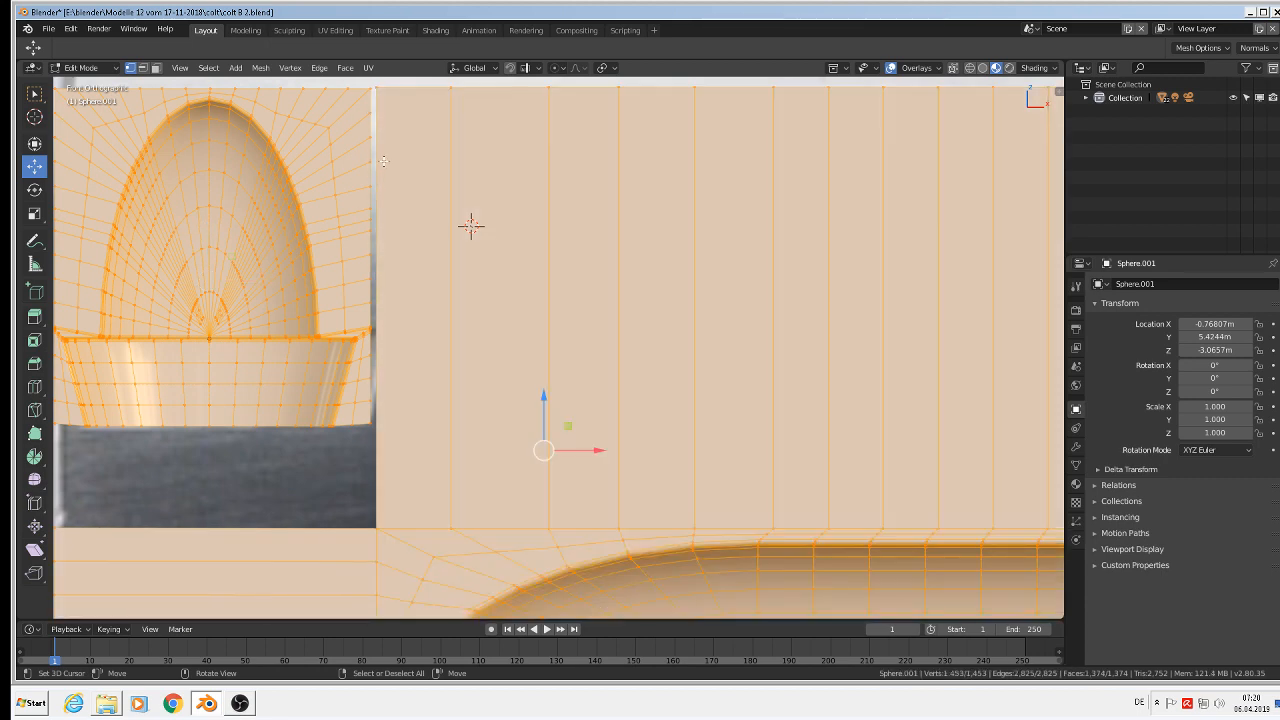
{"action": "key", "text": "alt+a"}
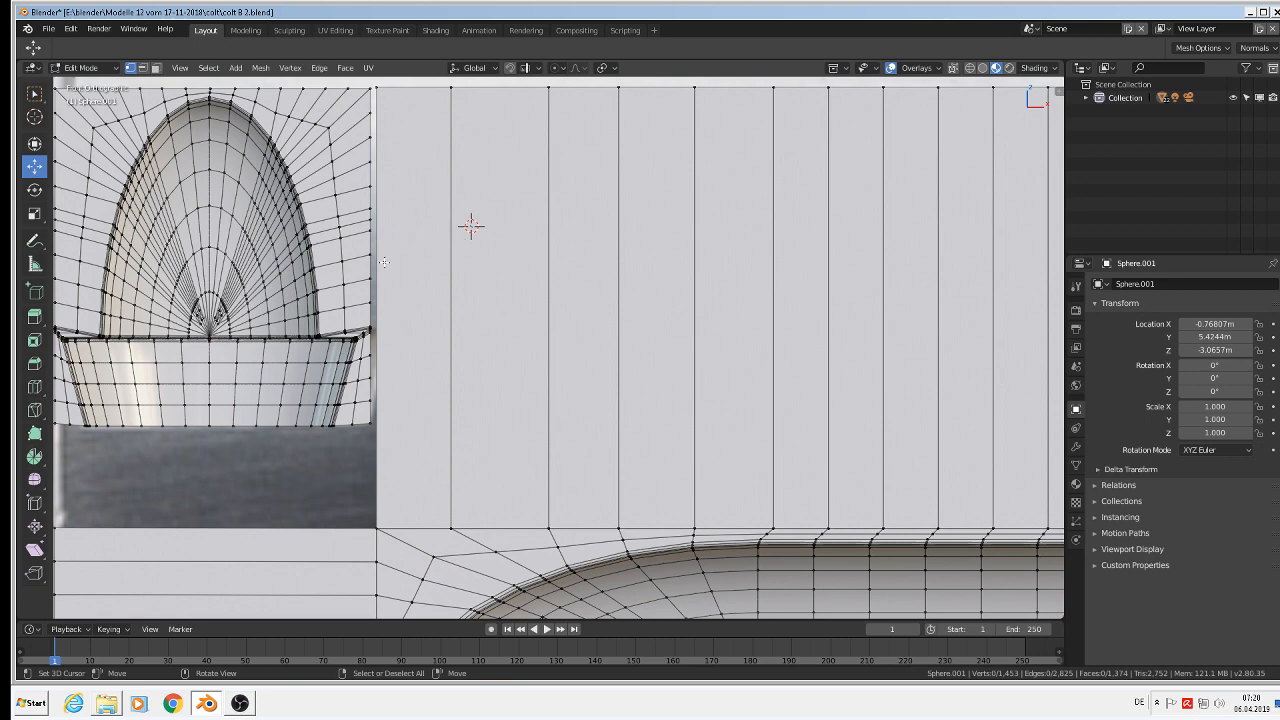
Examine the vertices along the notch's right border, from its upper corner to its lower corner, beside the gap to the flute strip
{"action": "scroll", "coordinate": [384, 262], "scroll_direction": "up", "scroll_amount": 3}
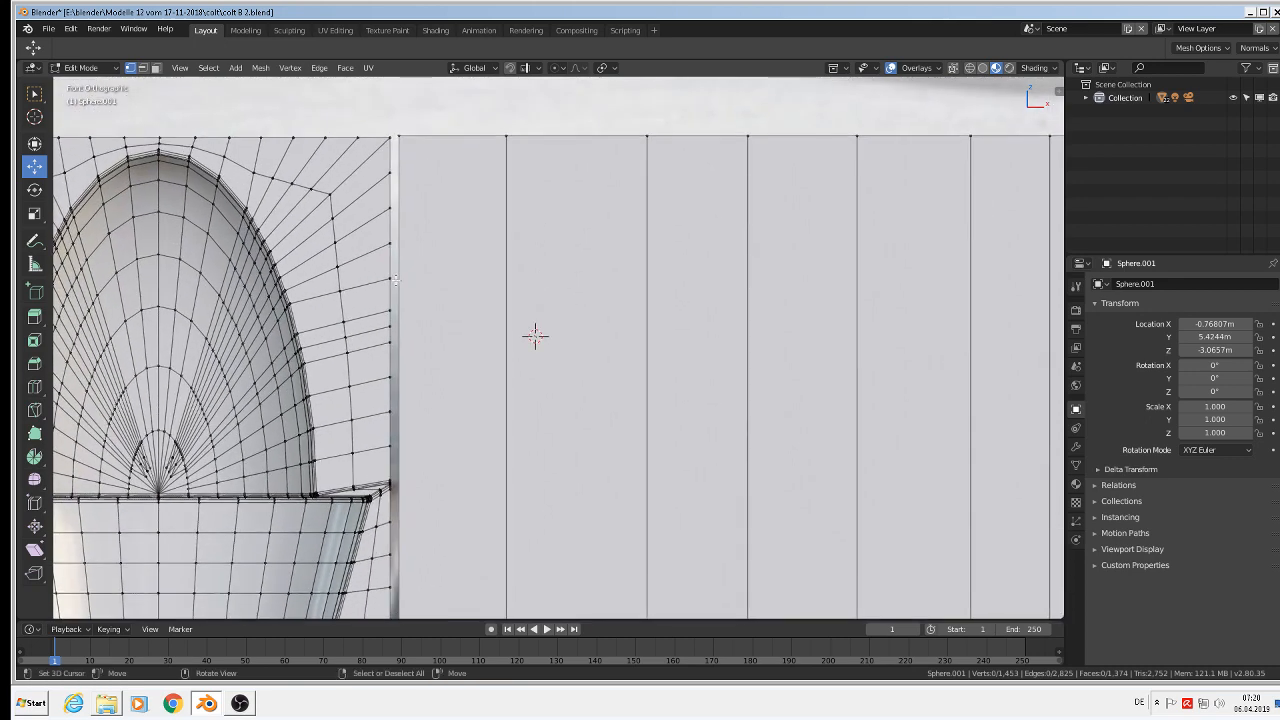
{"action": "scroll", "coordinate": [390, 194], "scroll_direction": "up", "scroll_amount": 2}
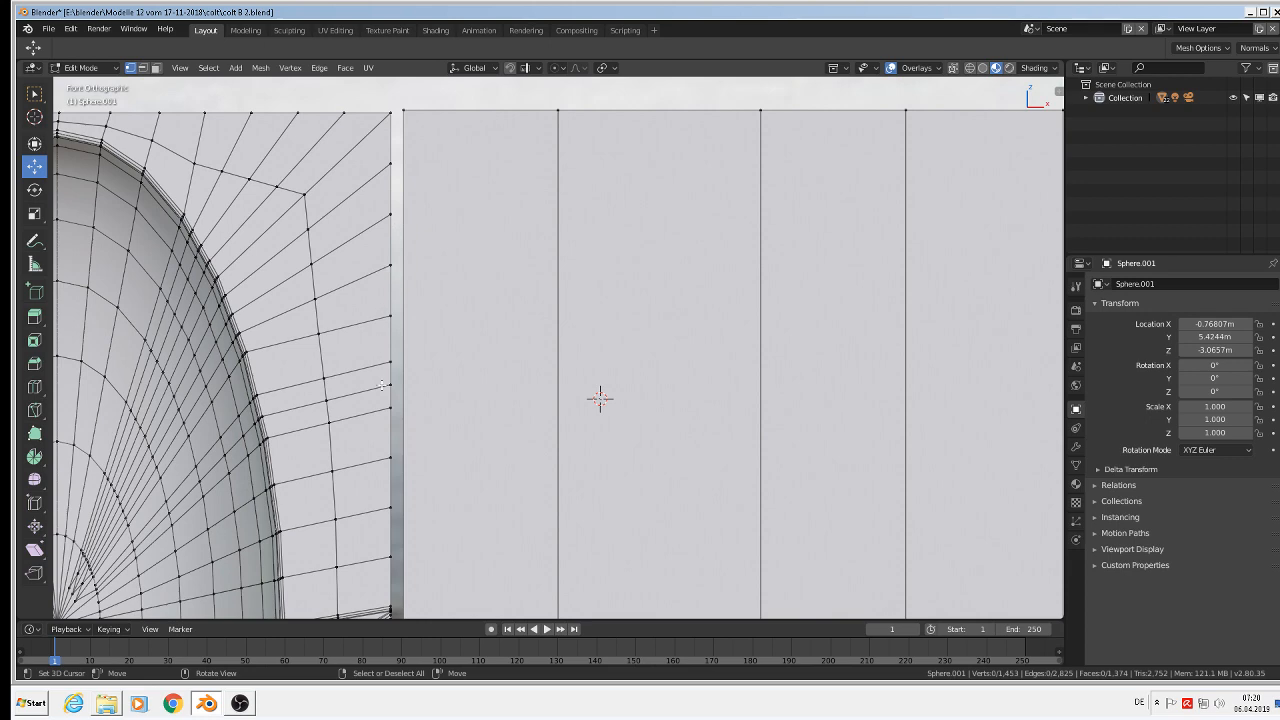
{"action": "middle_click_drag", "start_coordinate": [397, 462], "coordinate": [402, 328], "text": "shift"}
{"action": "scroll", "coordinate": [404, 372], "scroll_direction": "up", "scroll_amount": 5}
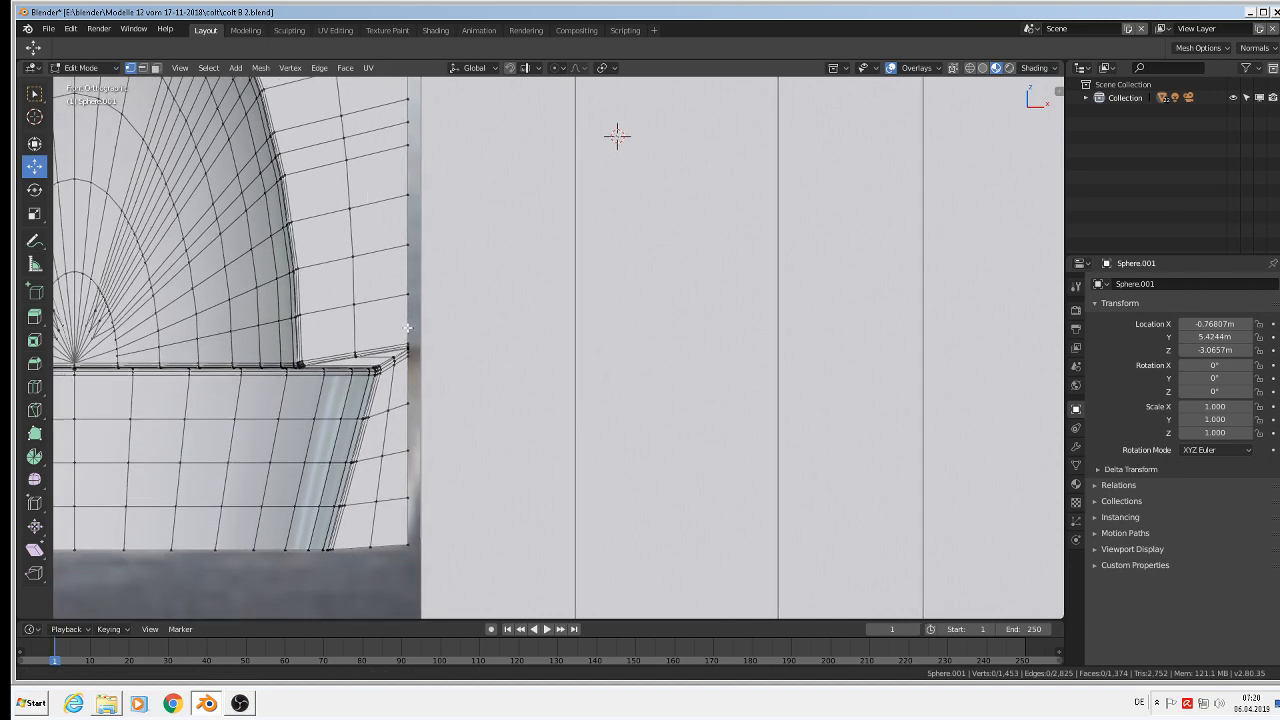
{"action": "scroll", "coordinate": [406, 330], "scroll_direction": "up", "scroll_amount": 3}
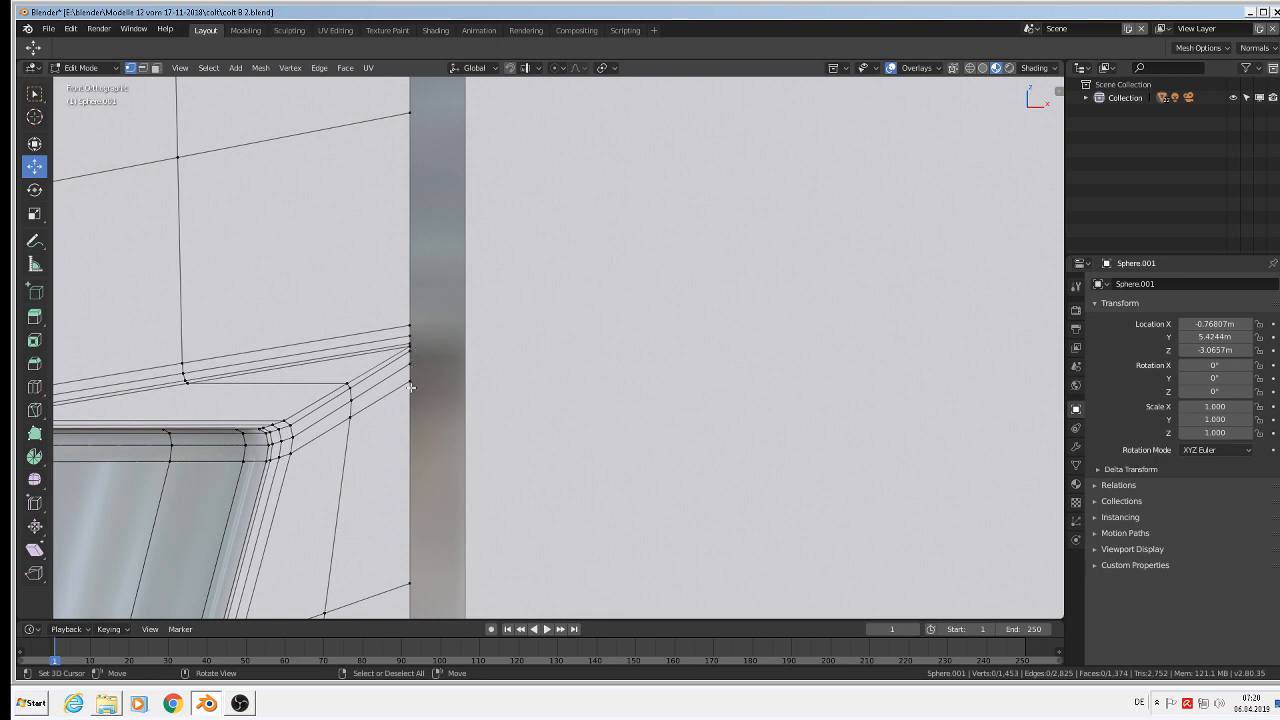
{"action": "scroll", "coordinate": [417, 440], "scroll_direction": "down", "scroll_amount": 3}
{"action": "middle_click_drag", "start_coordinate": [423, 463], "coordinate": [457, 274], "text": "shift"}
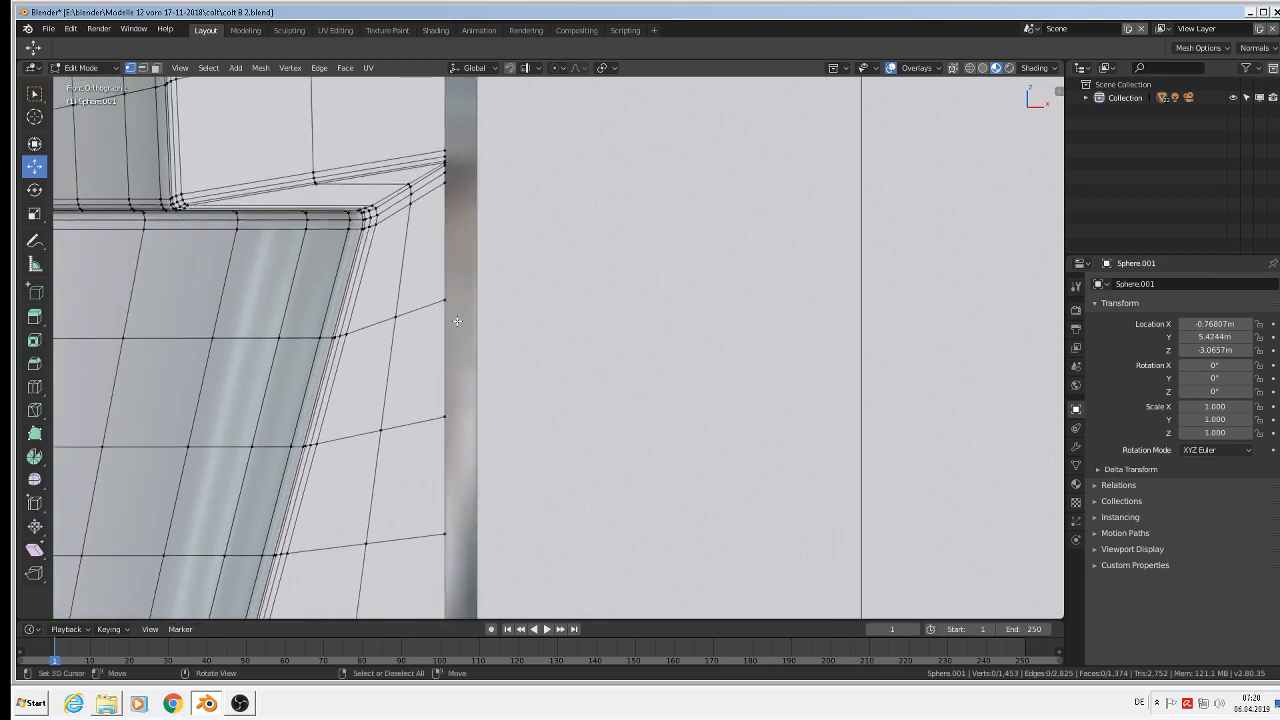
{"action": "scroll", "coordinate": [457, 321], "scroll_direction": "down", "scroll_amount": 3}
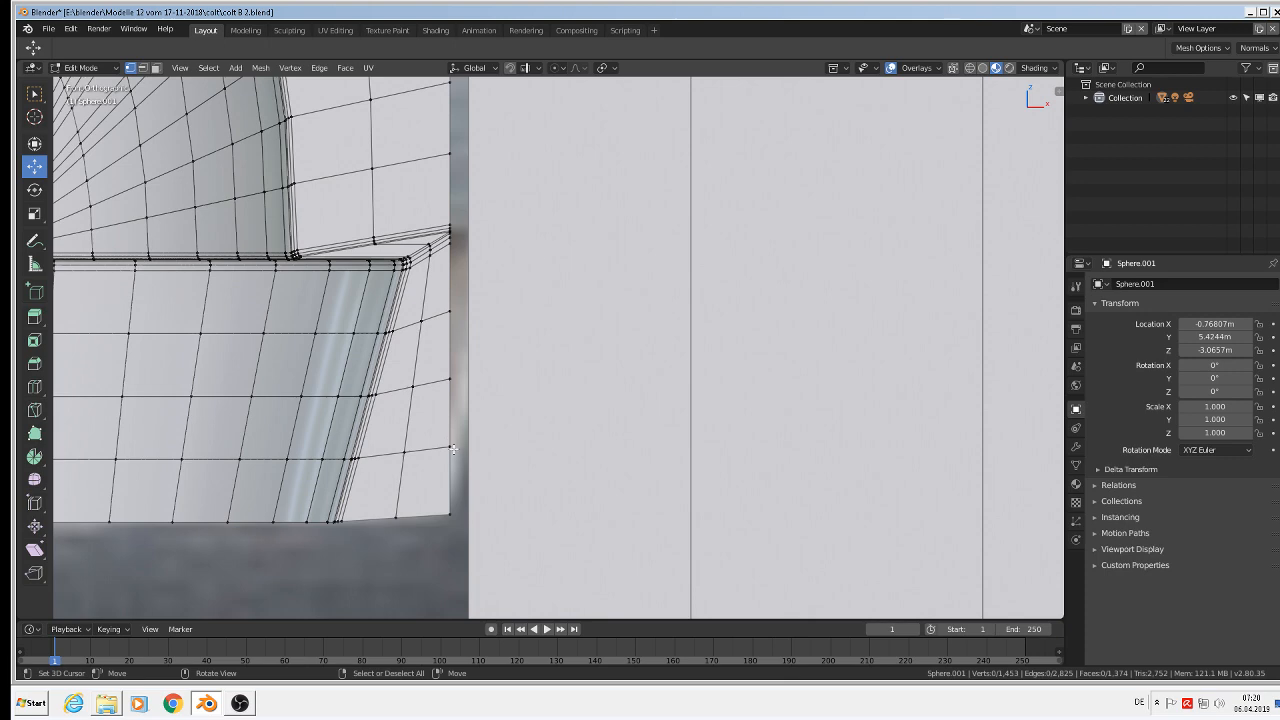
{"action": "scroll", "coordinate": [453, 500], "scroll_direction": "down", "scroll_amount": 3}
{"action": "middle_click_drag", "start_coordinate": [618, 317], "coordinate": [449, 489], "text": "shift"}
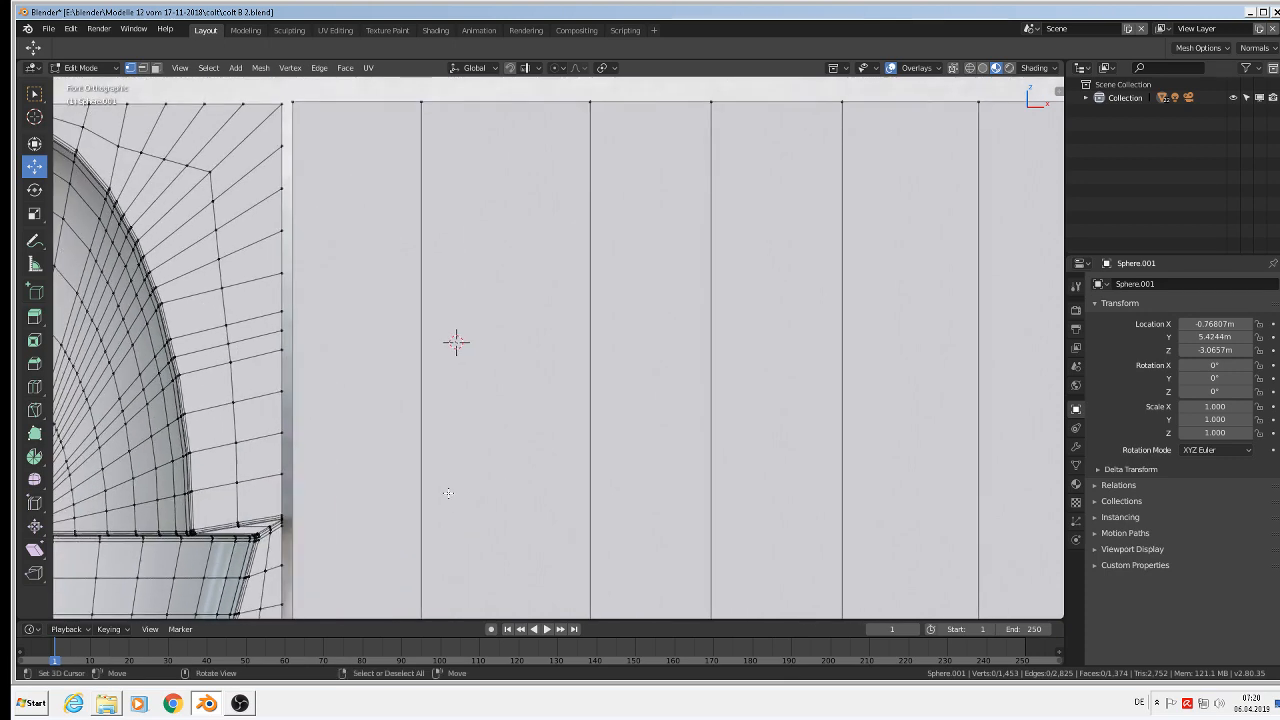
{"action": "scroll", "coordinate": [449, 489], "scroll_direction": "down", "scroll_amount": 4}
{"action": "middle_click_drag", "start_coordinate": [453, 415], "coordinate": [387, 319], "text": "shift"}
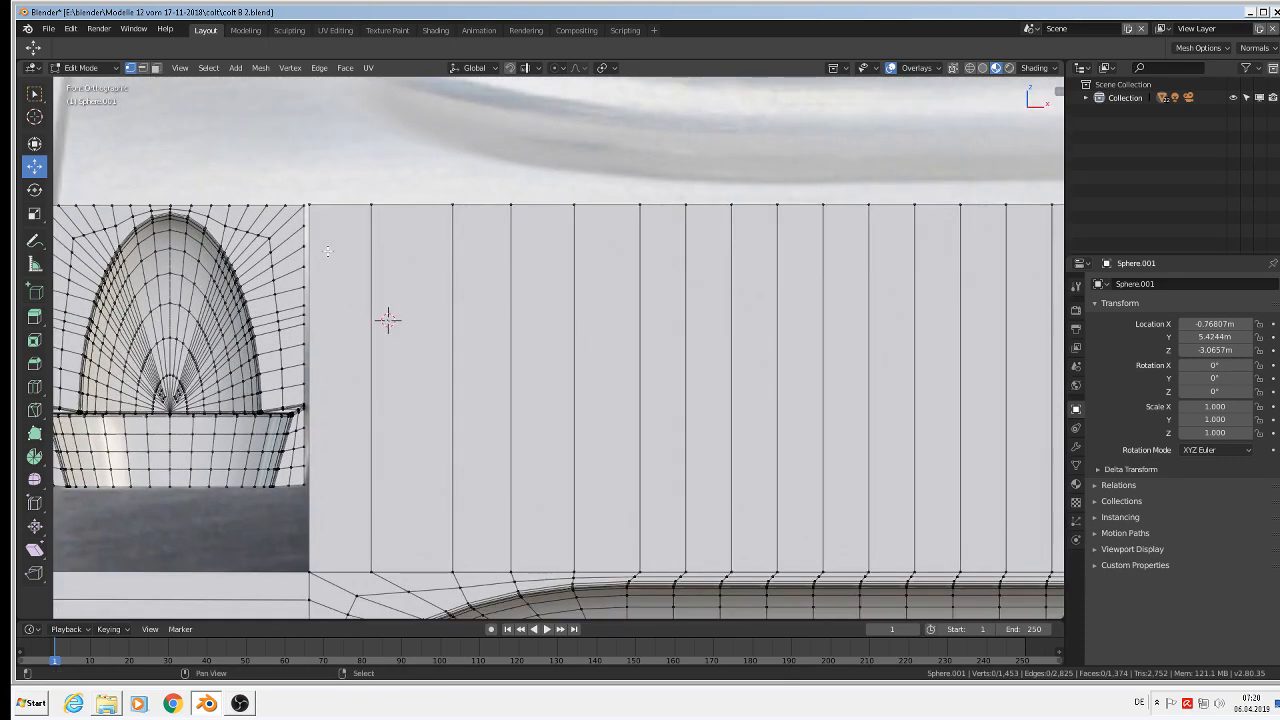
{"action": "key", "text": "ctrl+r"}
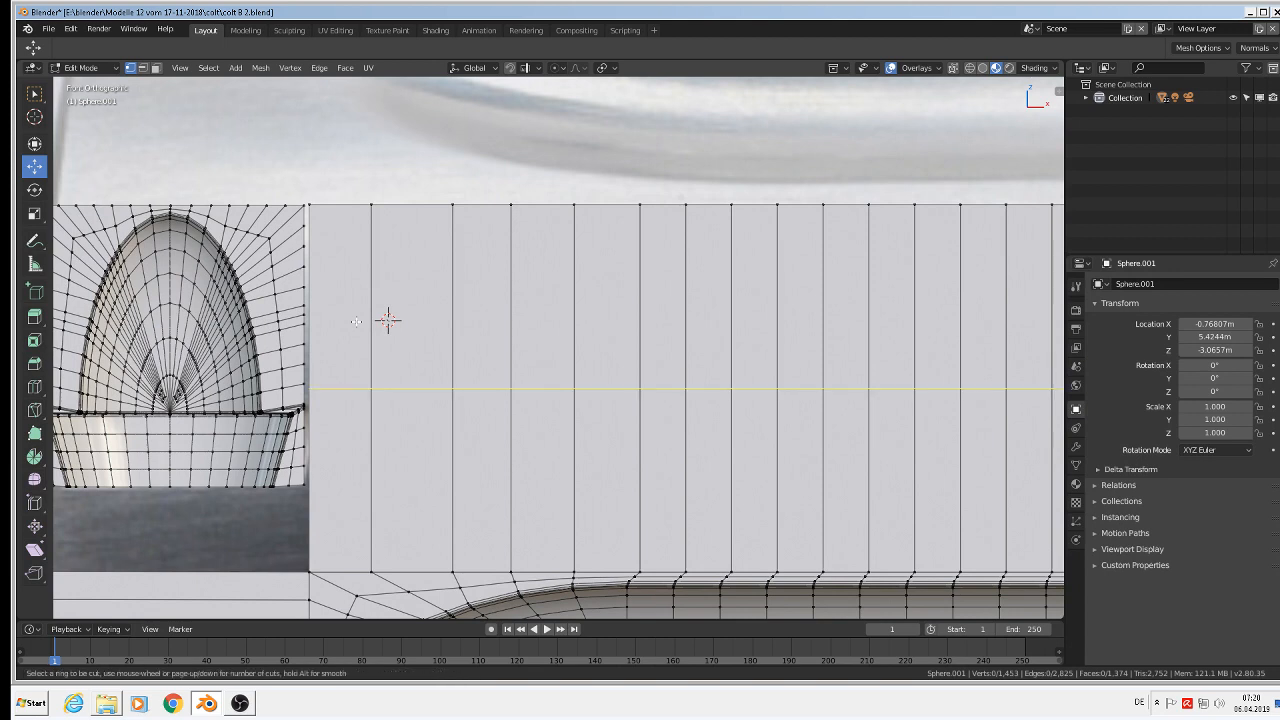
{"action": "scroll", "coordinate": [356, 322], "scroll_direction": "up", "scroll_amount": 7}
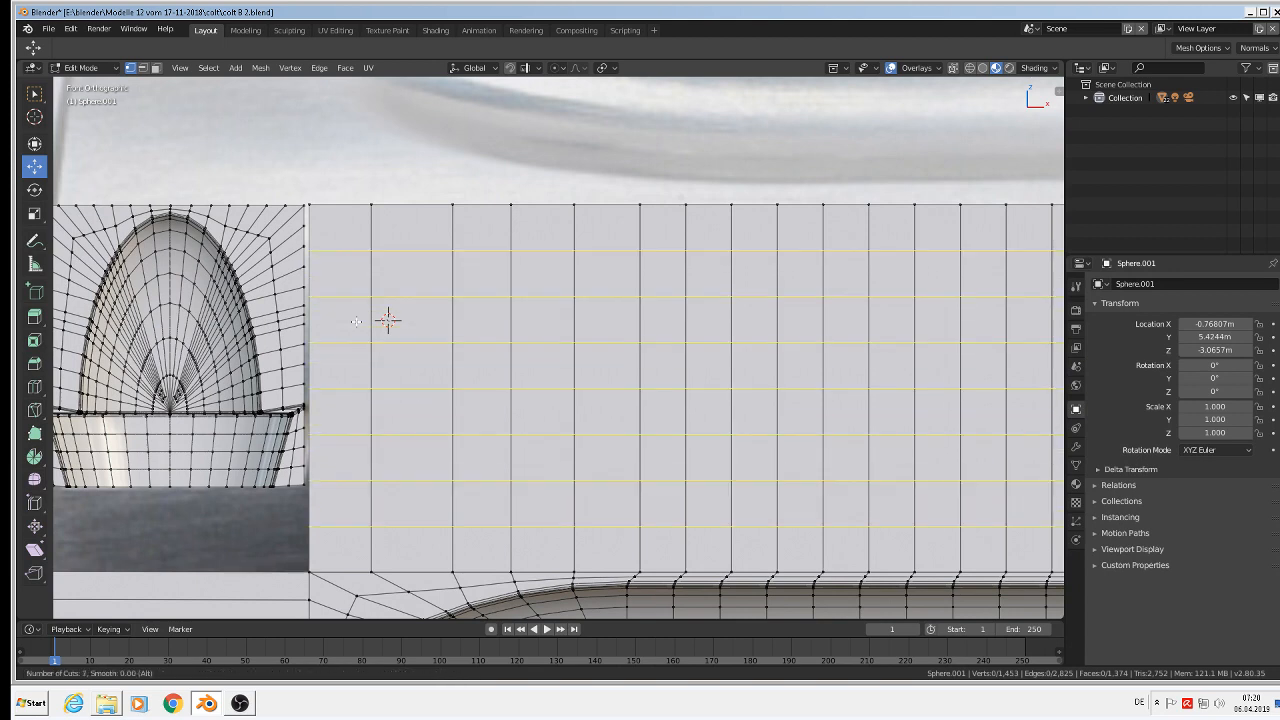
{"action": "scroll", "coordinate": [345, 321], "scroll_direction": "up", "scroll_amount": 2}
{"action": "key", "text": "Escape"}
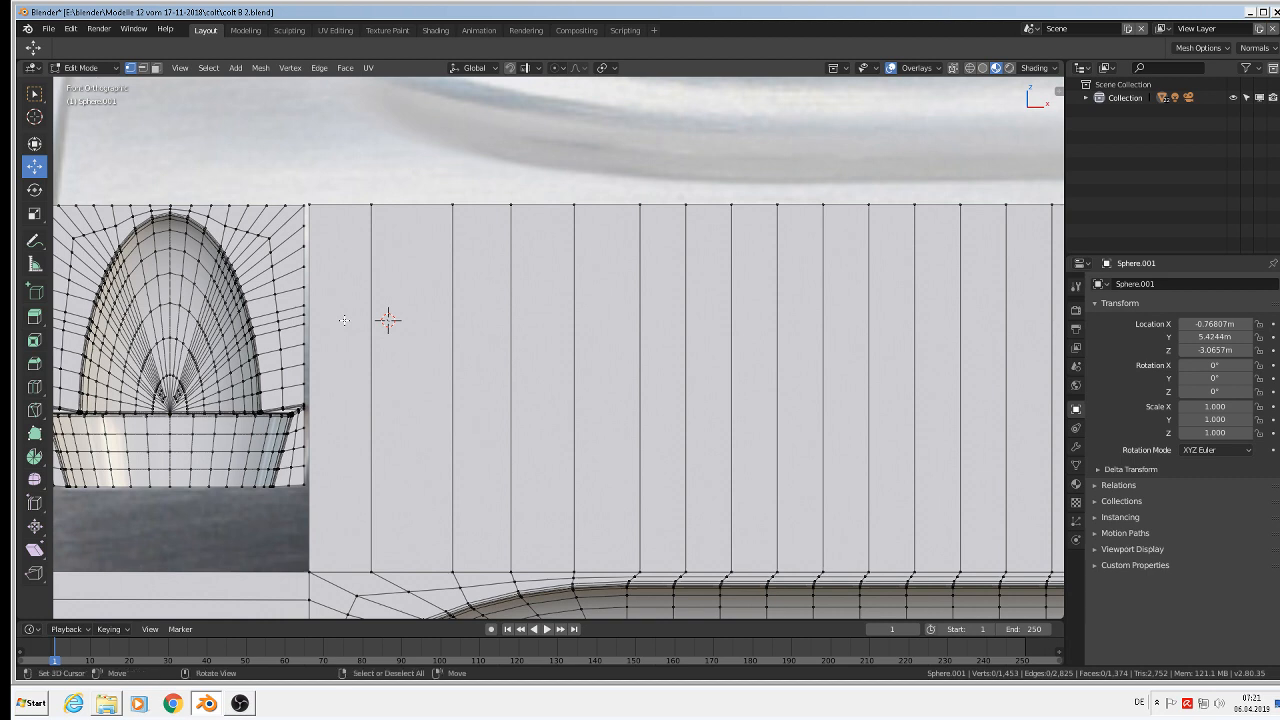
Add 12 evenly spaced horizontal loop cuts across the tall strip above the flute, without sliding them
{"action": "scroll", "coordinate": [344, 320], "scroll_direction": "down", "scroll_amount": 5}
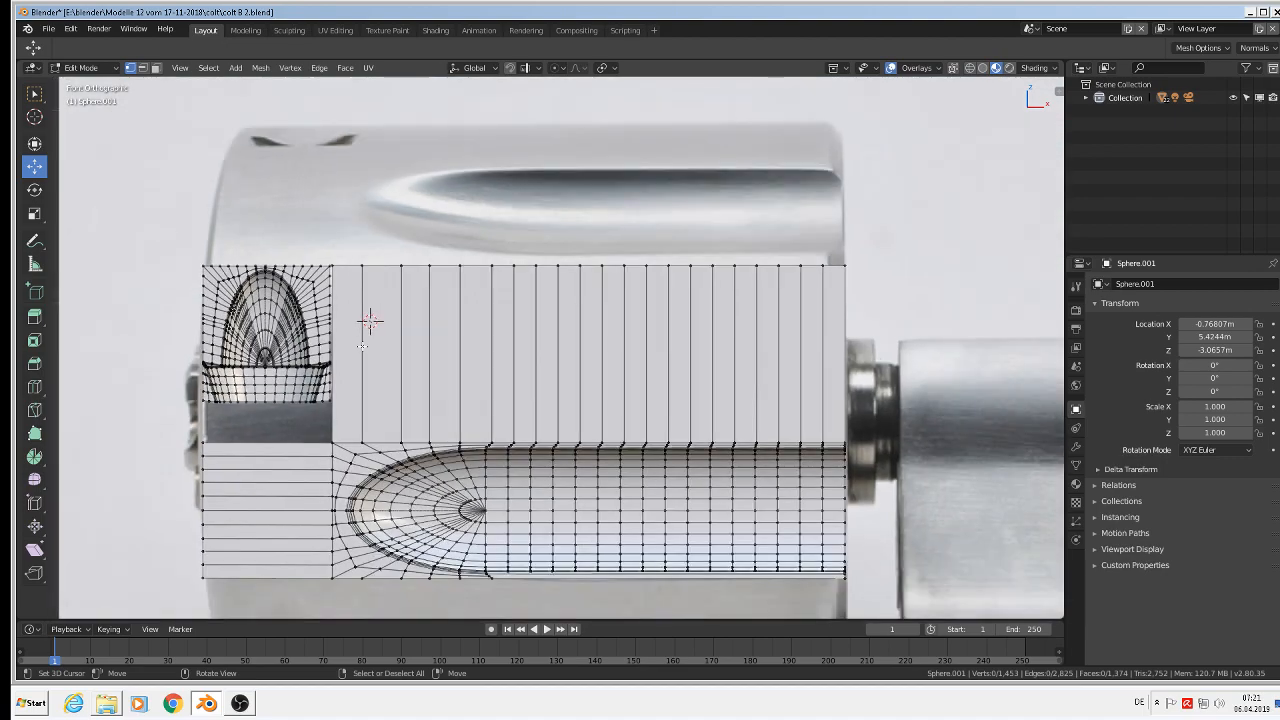
{"action": "middle_click_drag", "start_coordinate": [344, 320], "coordinate": [380, 340]}
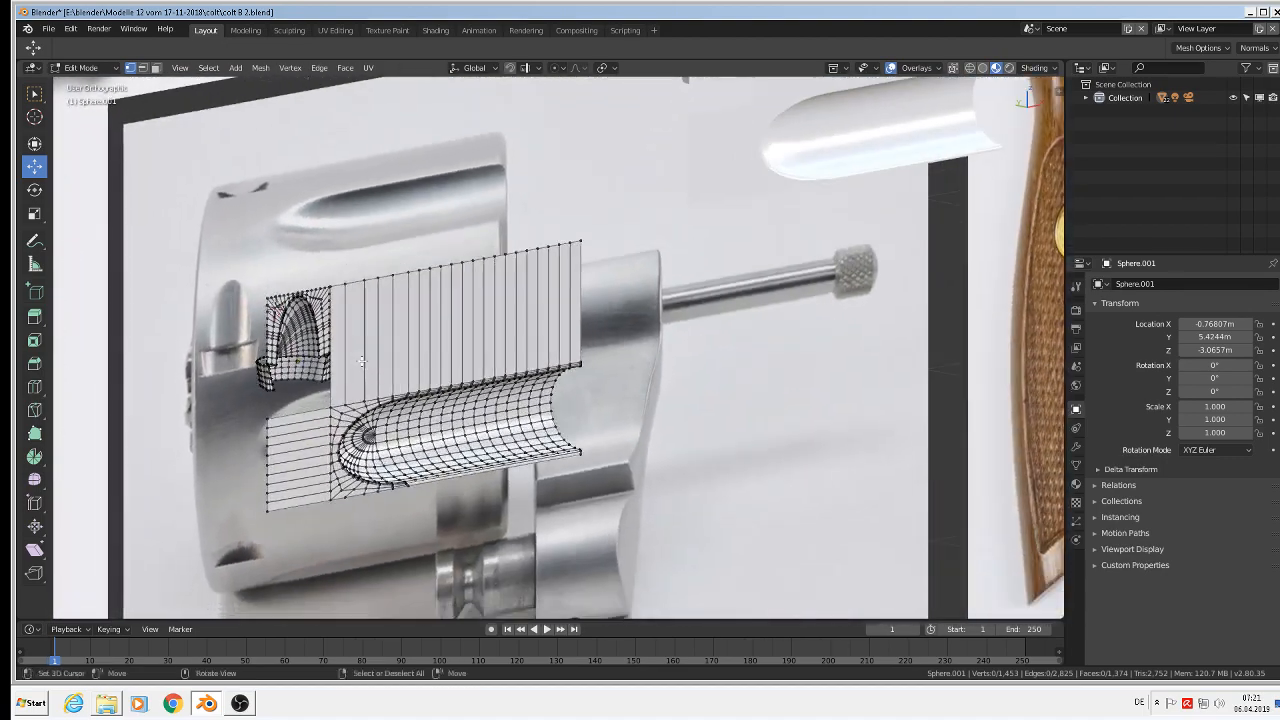
{"action": "scroll", "coordinate": [312, 316], "scroll_direction": "up", "scroll_amount": 6}
{"action": "key", "text": "ctrl+r"}
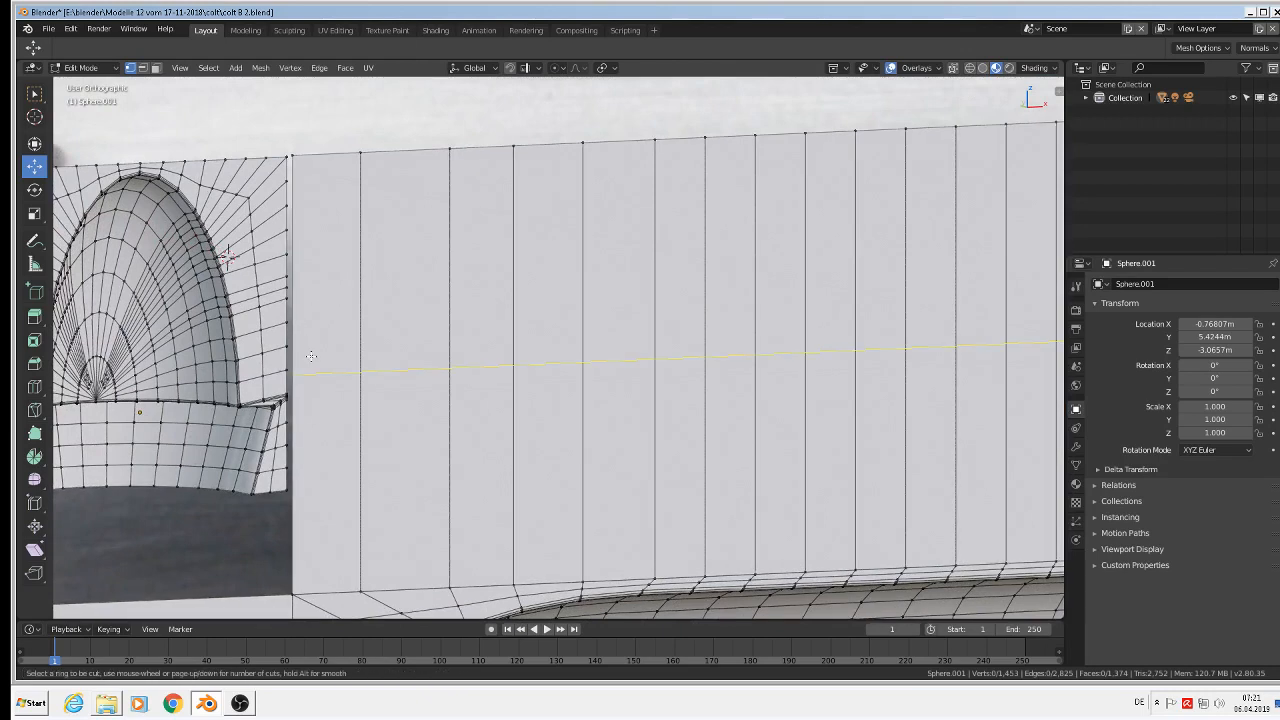
{"action": "scroll", "coordinate": [311, 356], "scroll_direction": "up", "scroll_amount": 2}
{"action": "scroll", "coordinate": [311, 356], "scroll_direction": "up", "scroll_amount": 2}
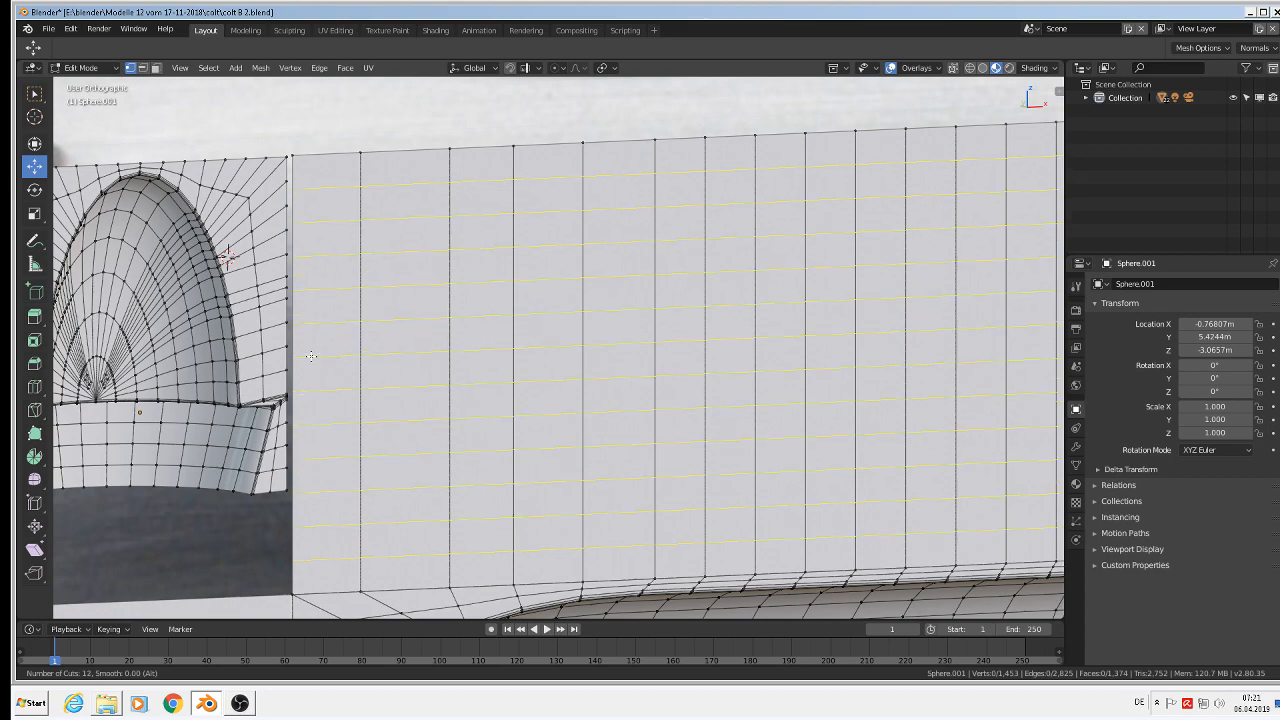
{"action": "left_click", "coordinate": [311, 356]}
{"action": "right_click", "coordinate": [311, 356]}
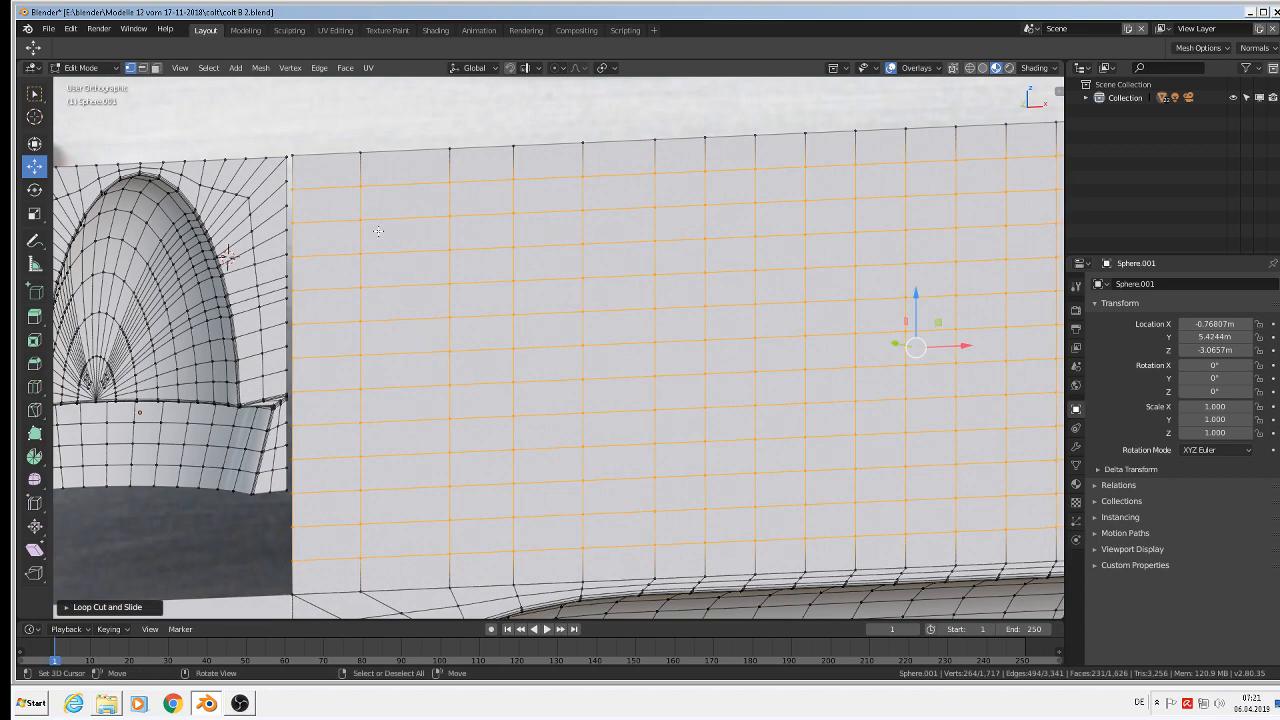
Select the shortest path of vertices along the notch's right border between its upper and lower corners
{"action": "middle_click_drag", "start_coordinate": [378, 231], "coordinate": [368, 252]}
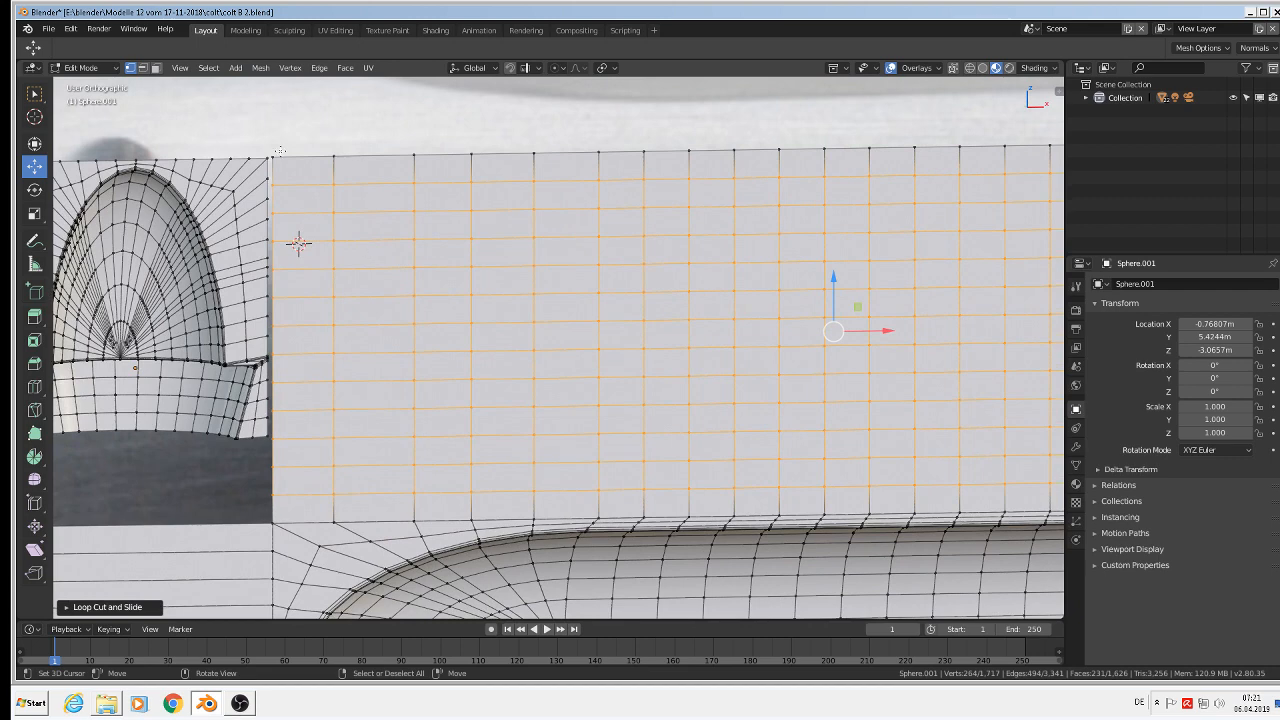
{"action": "scroll", "coordinate": [280, 151], "scroll_direction": "up", "scroll_amount": 2}
{"action": "left_click", "coordinate": [264, 196]}
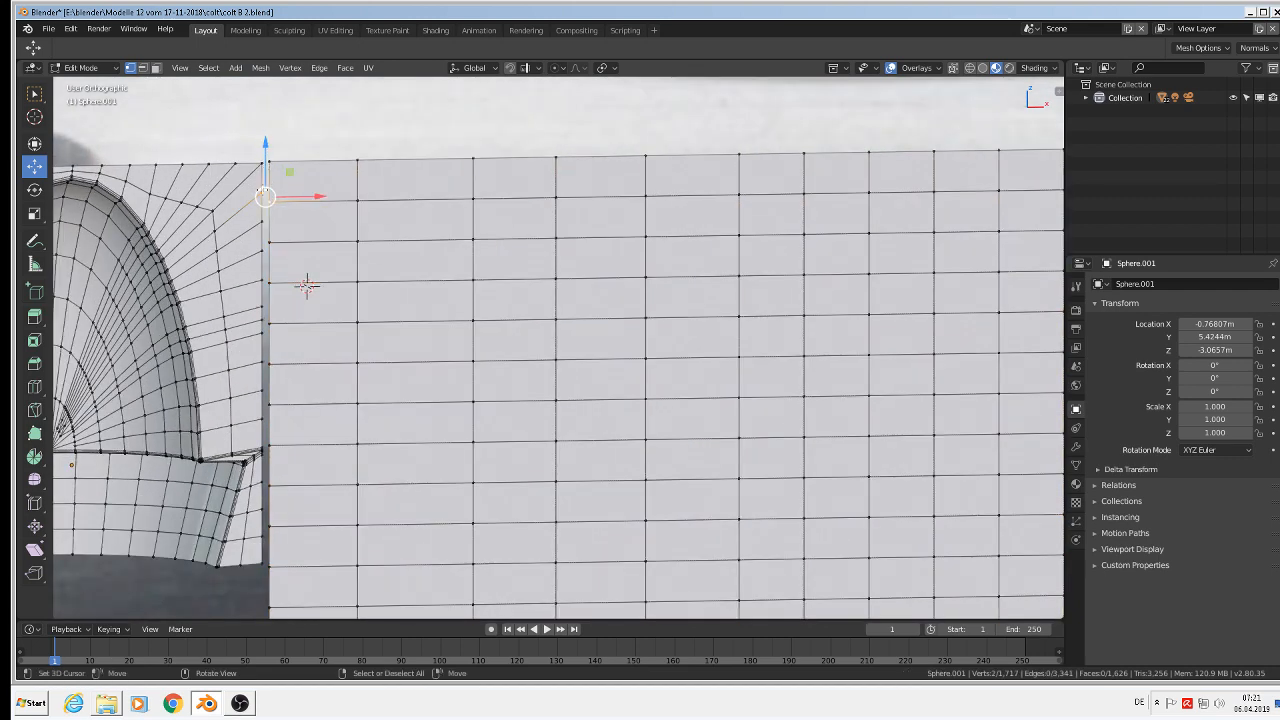
{"action": "left_click", "coordinate": [261, 161]}
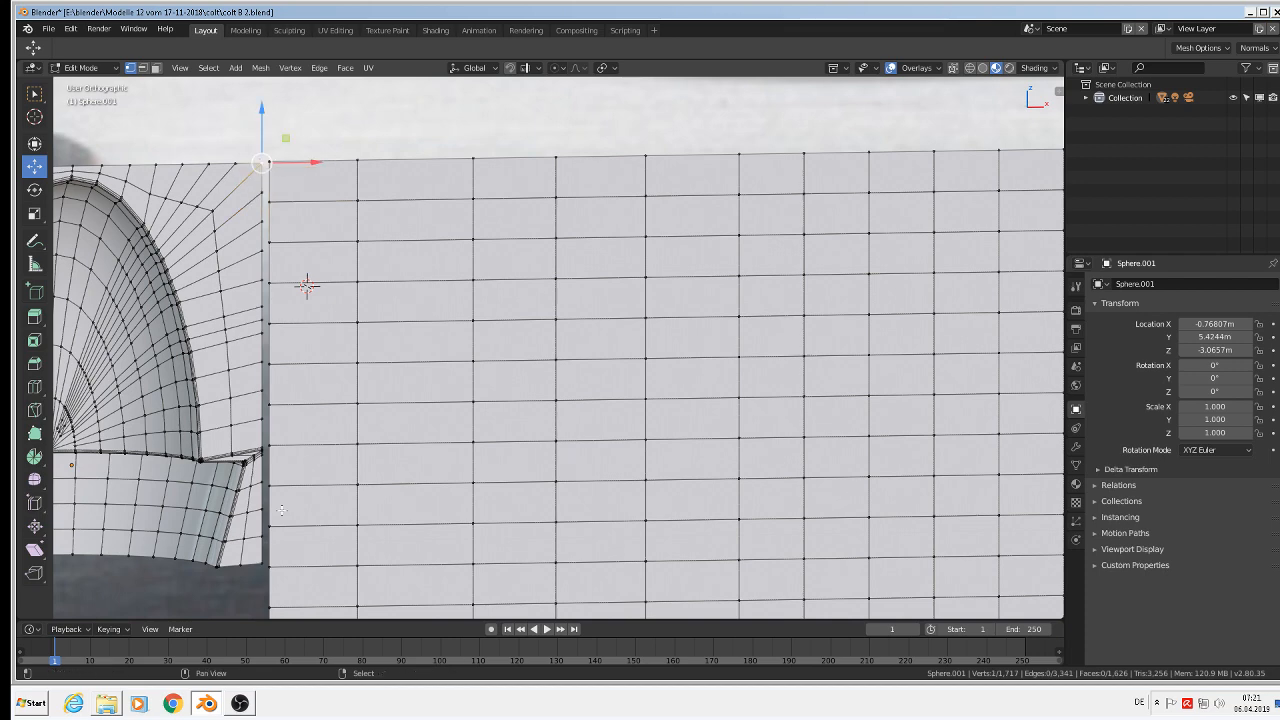
{"action": "left_click", "coordinate": [264, 563], "text": "shift"}
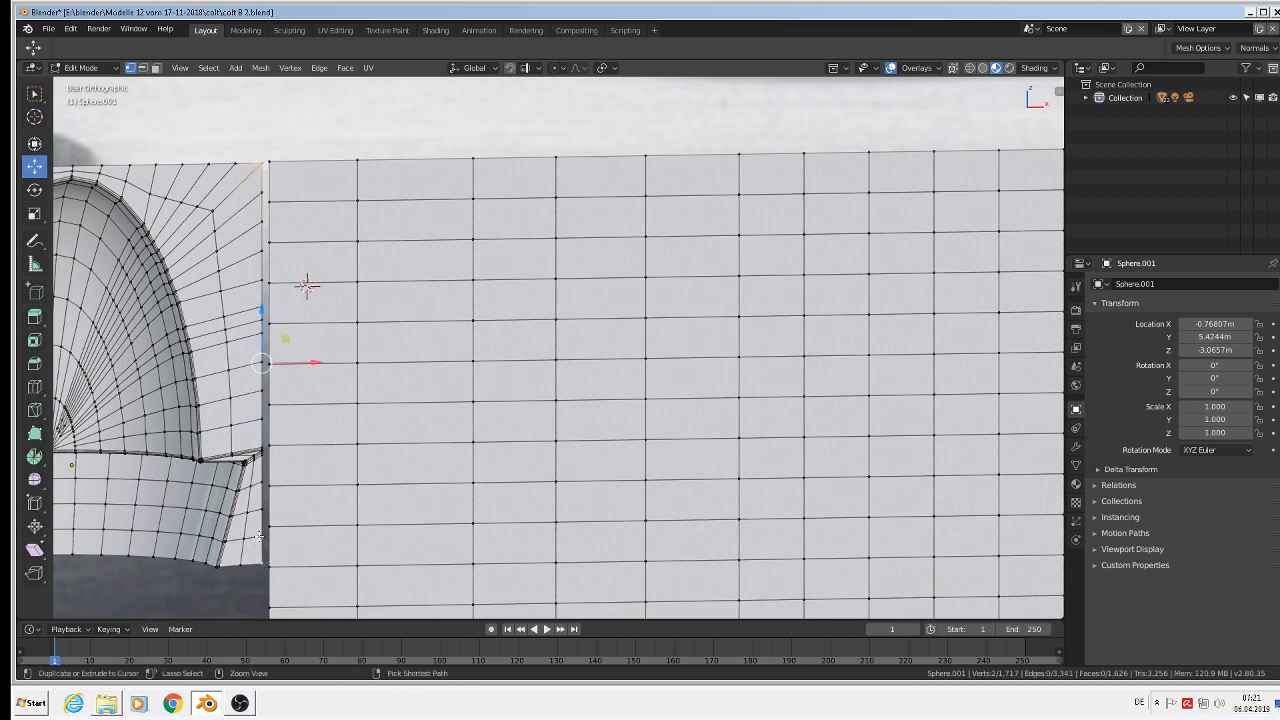
{"action": "left_click", "coordinate": [258, 166], "text": "ctrl"}
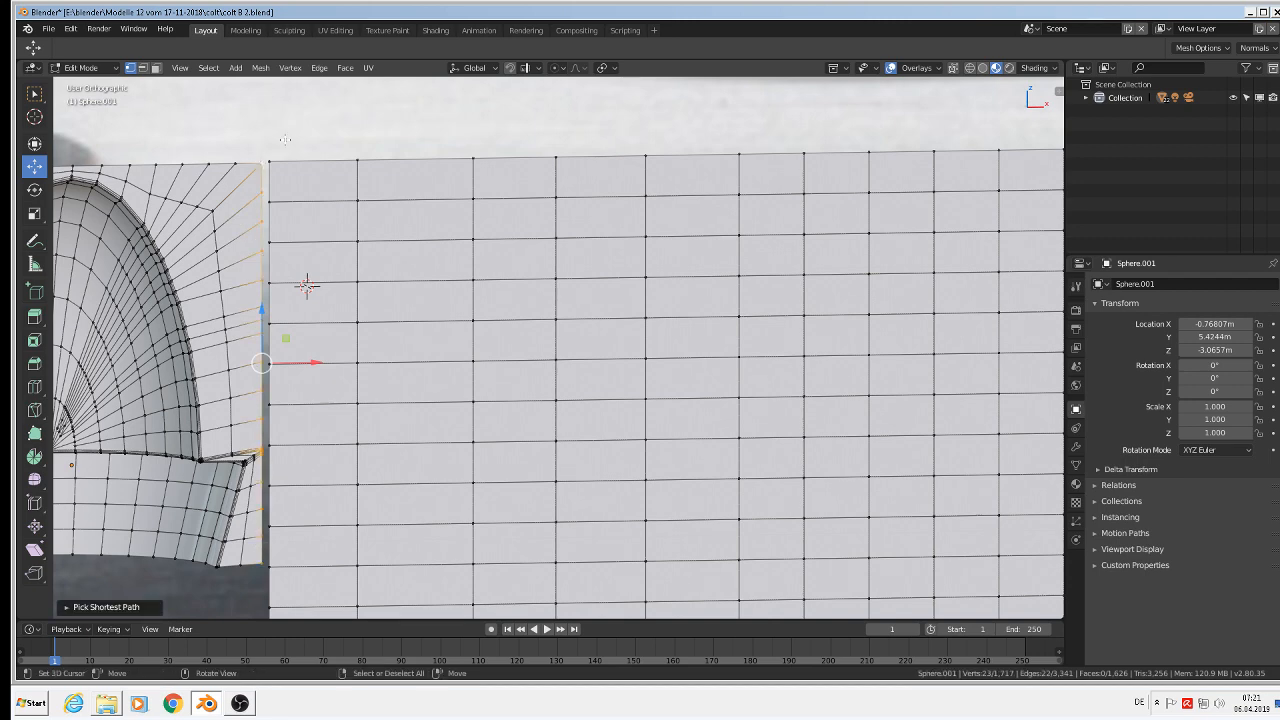
Add the tall strip's left border vertices beside the gap to the selection with Circle Select
{"action": "scroll", "coordinate": [357, 258], "scroll_direction": "down", "scroll_amount": 3}
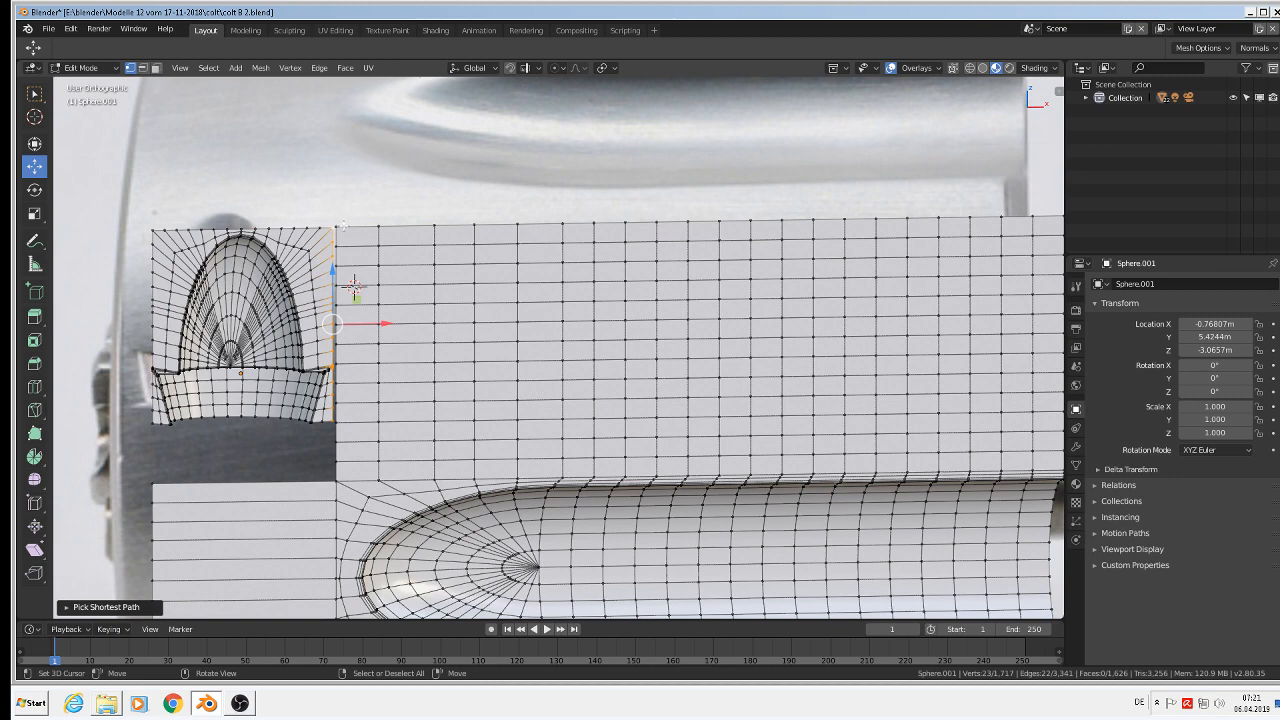
{"action": "key", "text": "c"}
{"action": "left_click", "coordinate": [336, 226]}
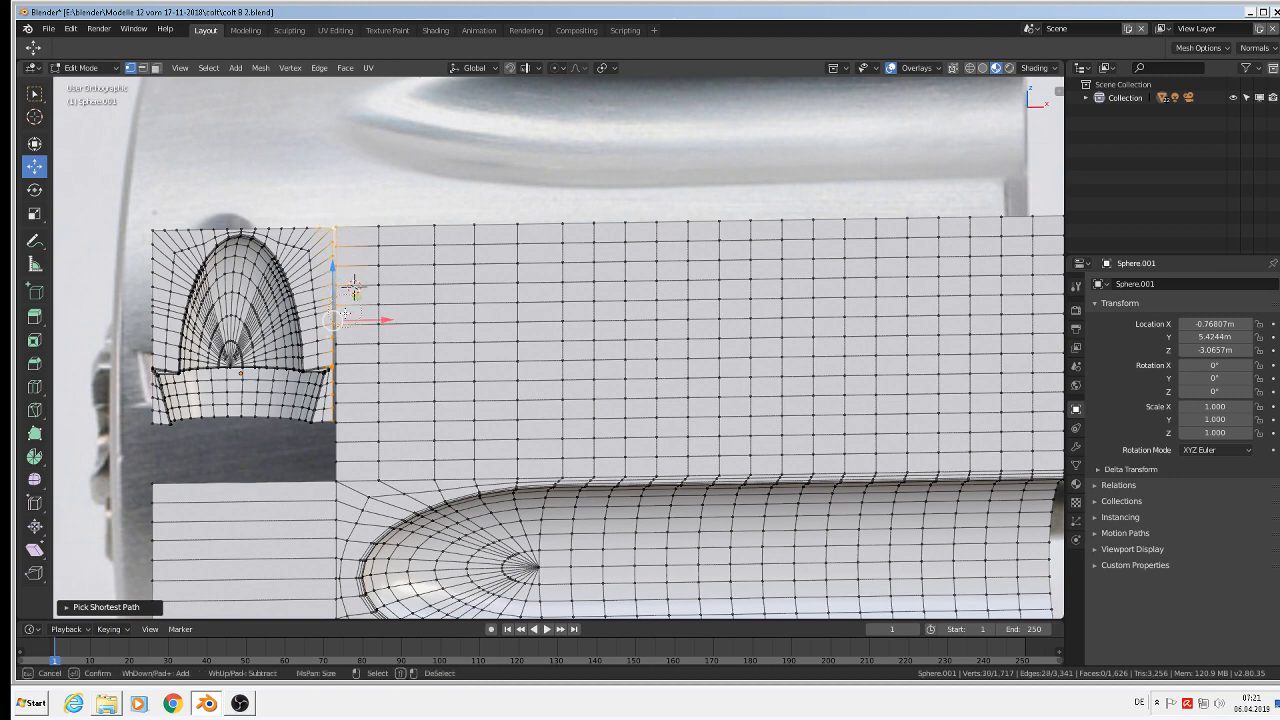
{"action": "left_click_drag", "start_coordinate": [344, 314], "coordinate": [345, 450]}
{"action": "key", "text": "Escape"}
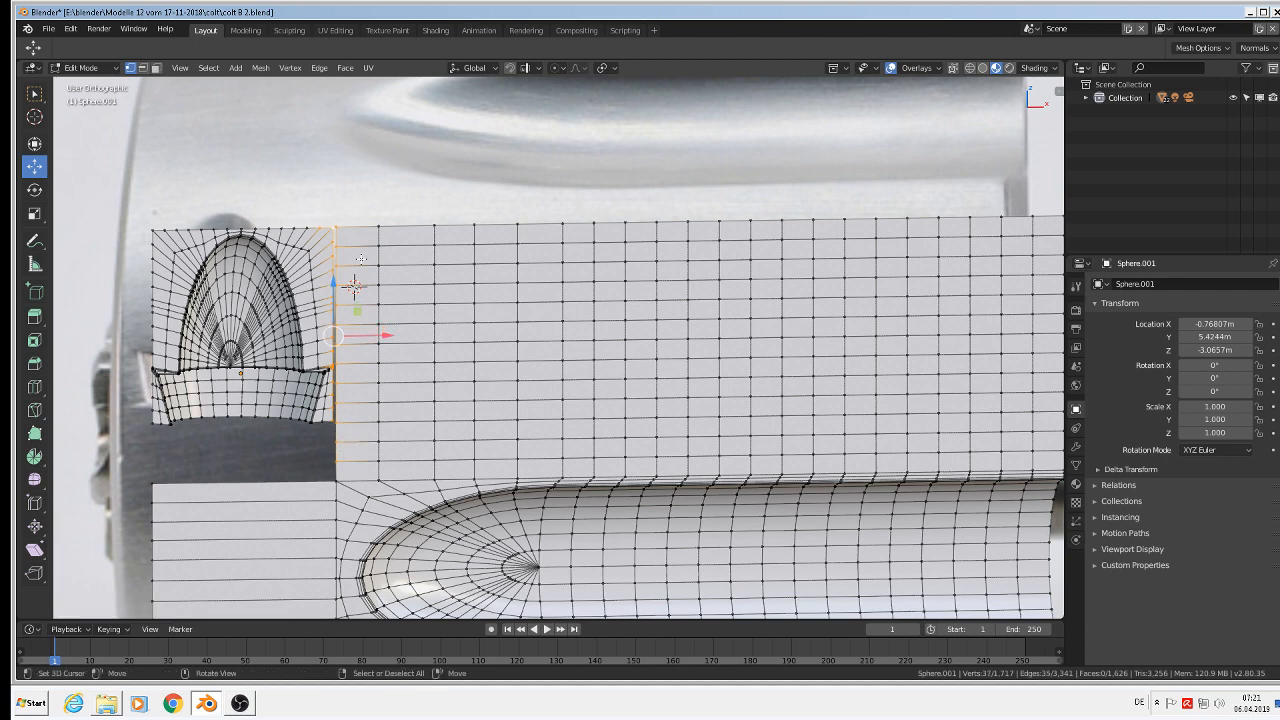
Bridge the notch's right border and the strip's left border using Bridge Edge Loops
{"action": "key", "text": "F3"}
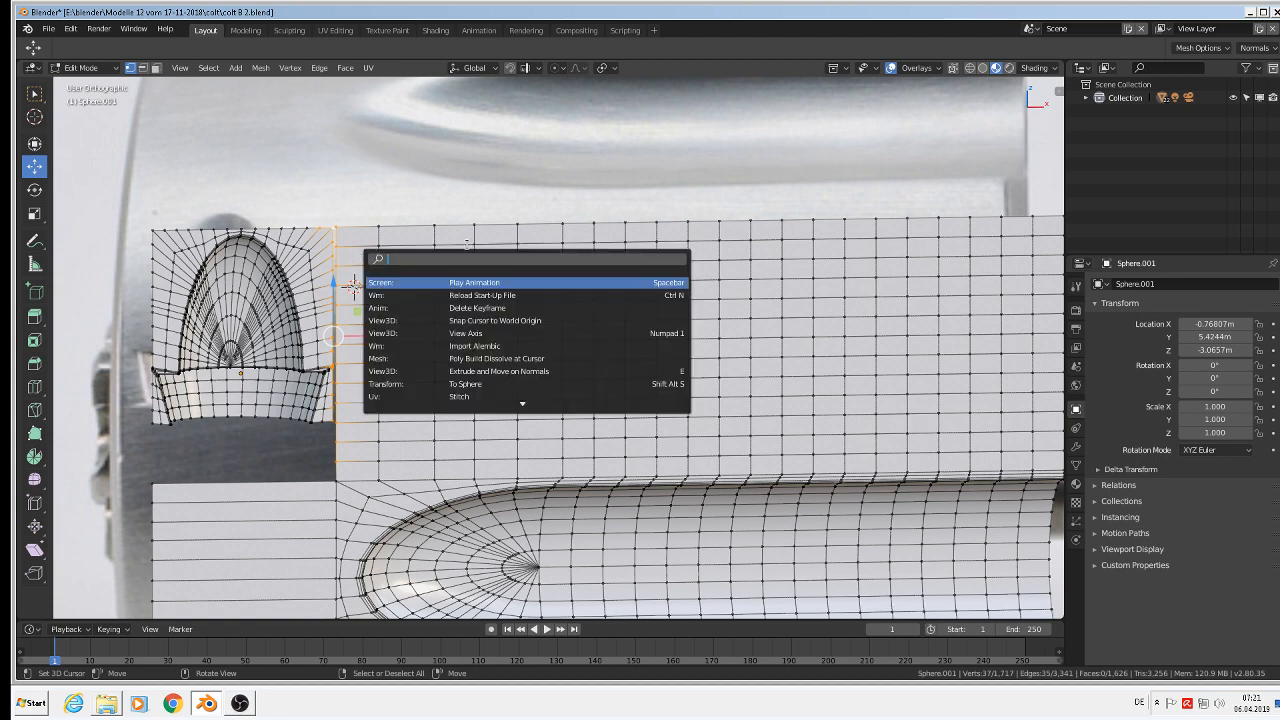
{"action": "type", "text": "br"}
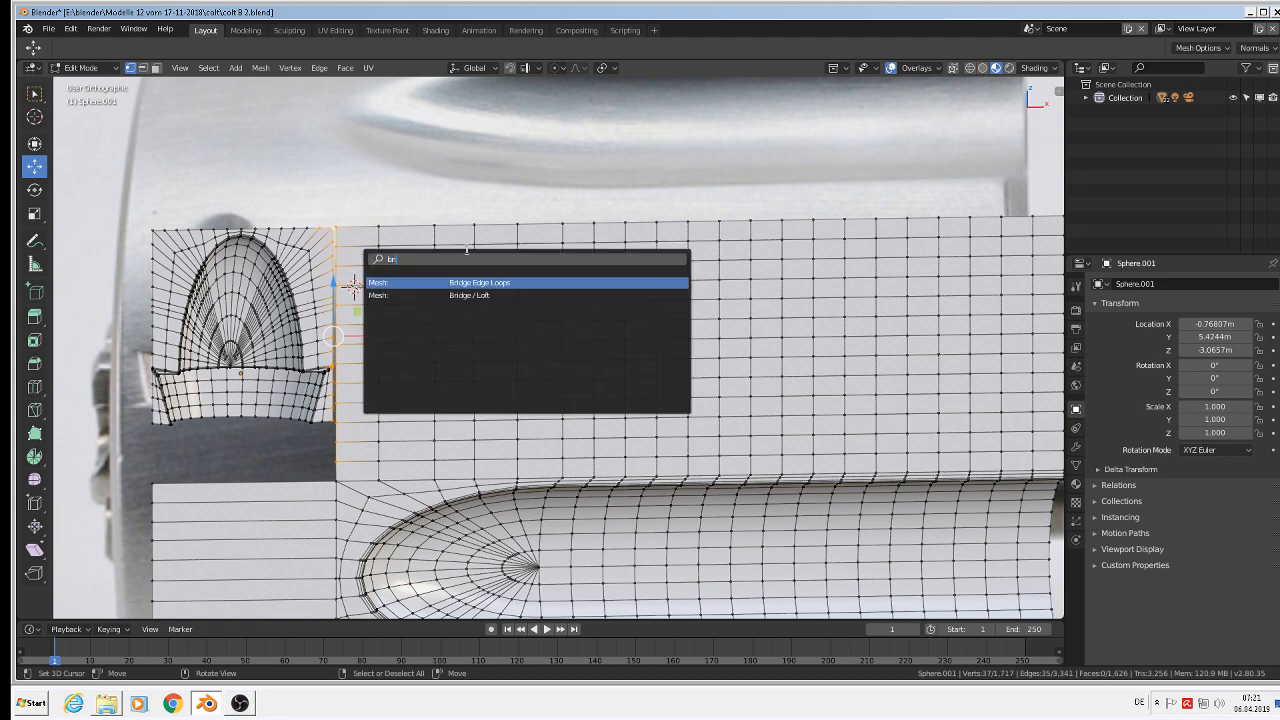
{"action": "left_click", "coordinate": [499, 283]}
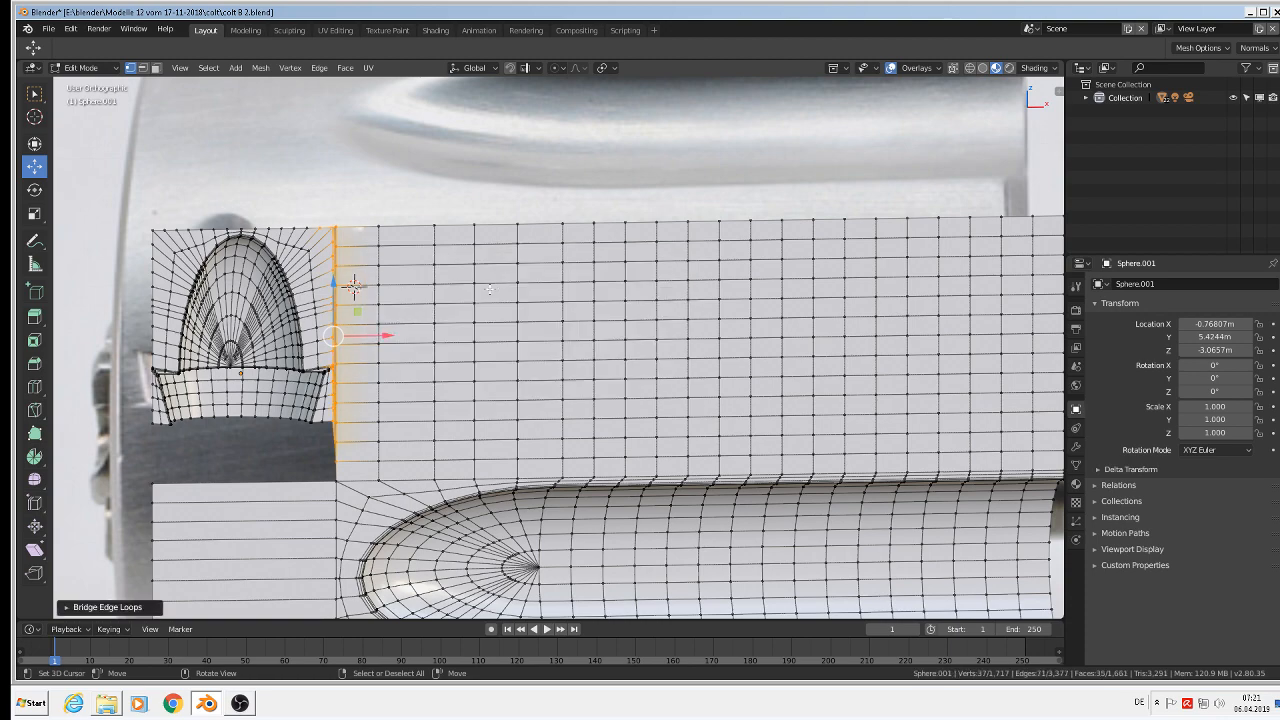
{"action": "scroll", "coordinate": [350, 310], "scroll_direction": "up", "scroll_amount": 5}
{"action": "key", "text": "Tab"}
{"action": "key", "text": "Tab"}
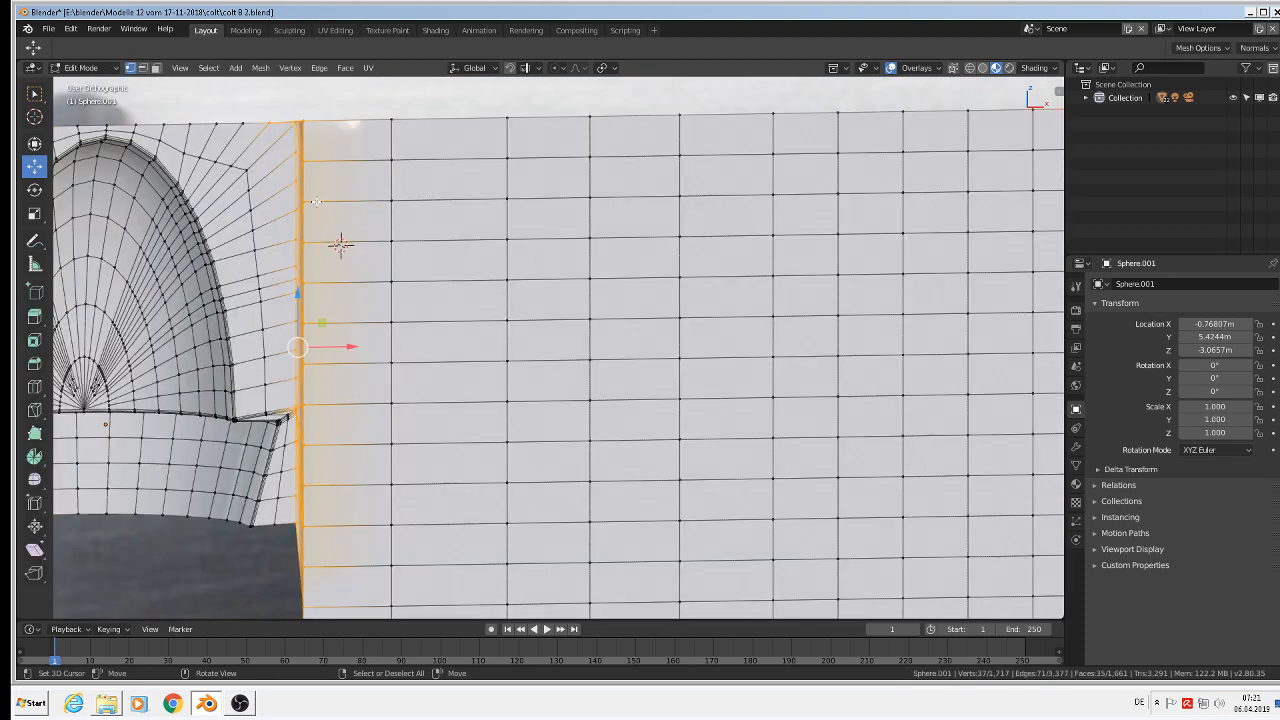
Examine the bridged seam between notch and strip up close, in both Edit Mode and Object Mode
{"action": "scroll", "coordinate": [316, 204], "scroll_direction": "up", "scroll_amount": 6}
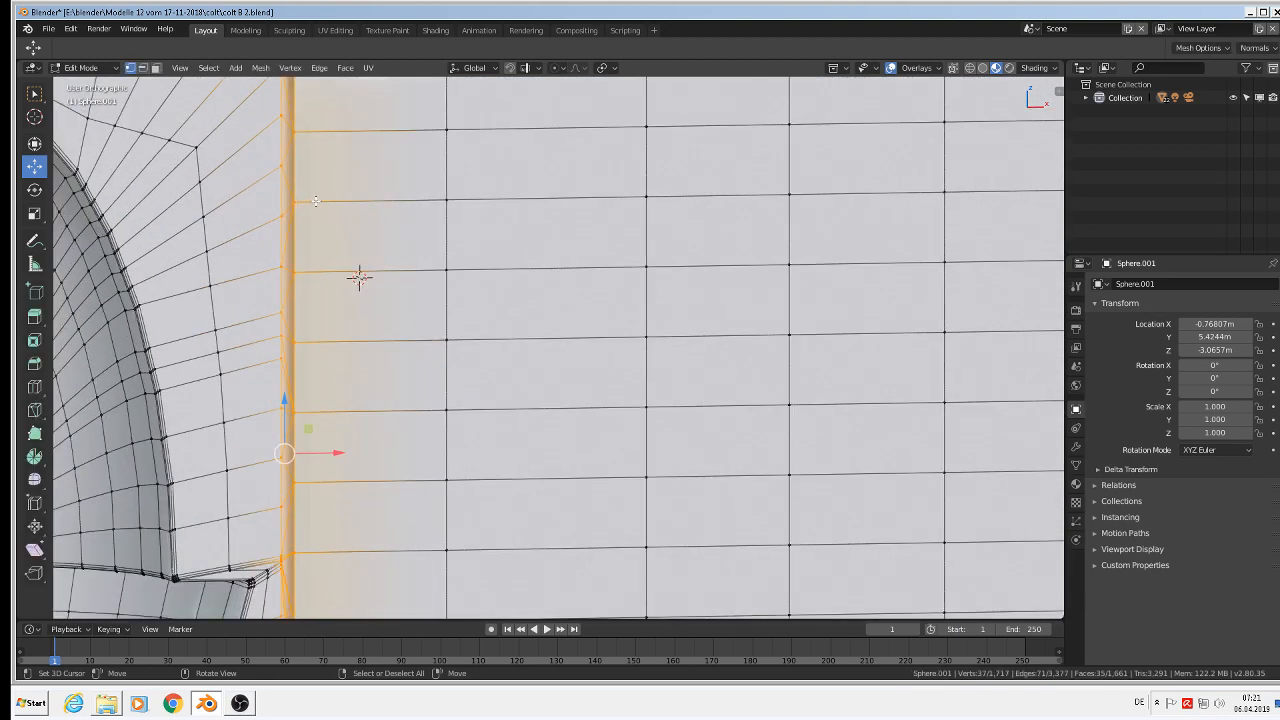
{"action": "scroll", "coordinate": [316, 201], "scroll_direction": "down", "scroll_amount": 4}
{"action": "scroll", "coordinate": [288, 126], "scroll_direction": "up", "scroll_amount": 4}
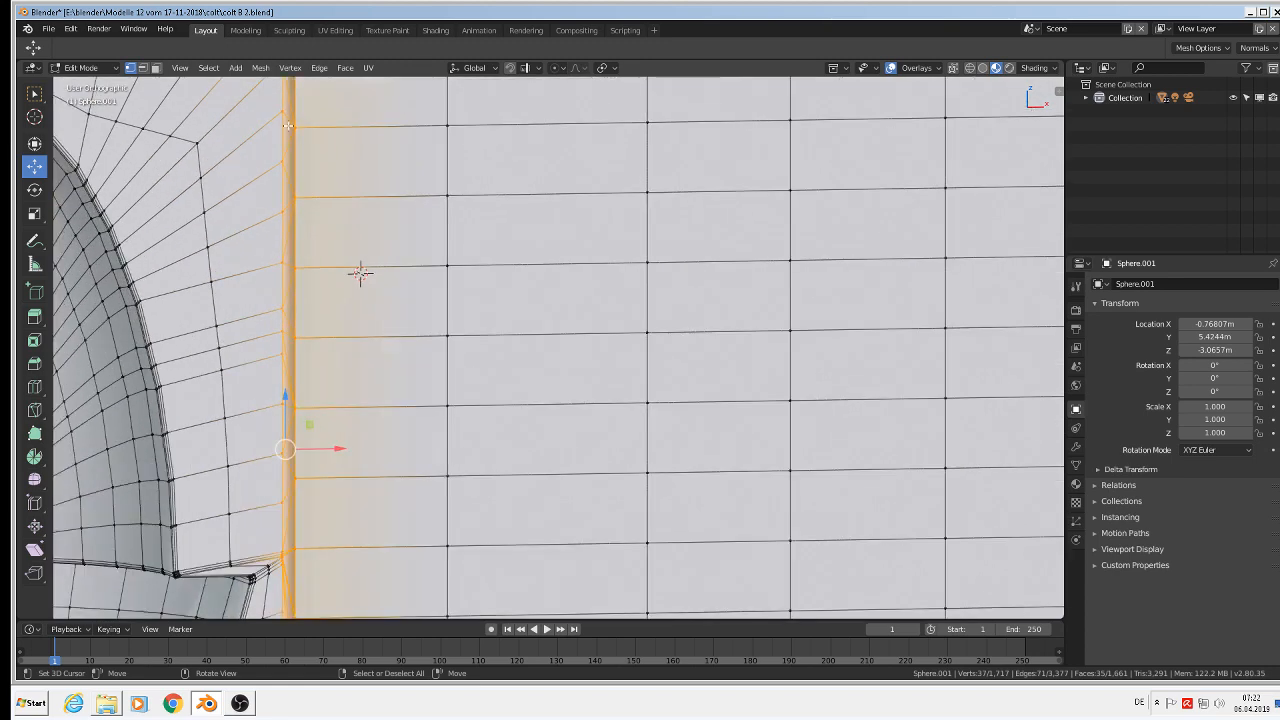
{"action": "key", "text": "Tab"}
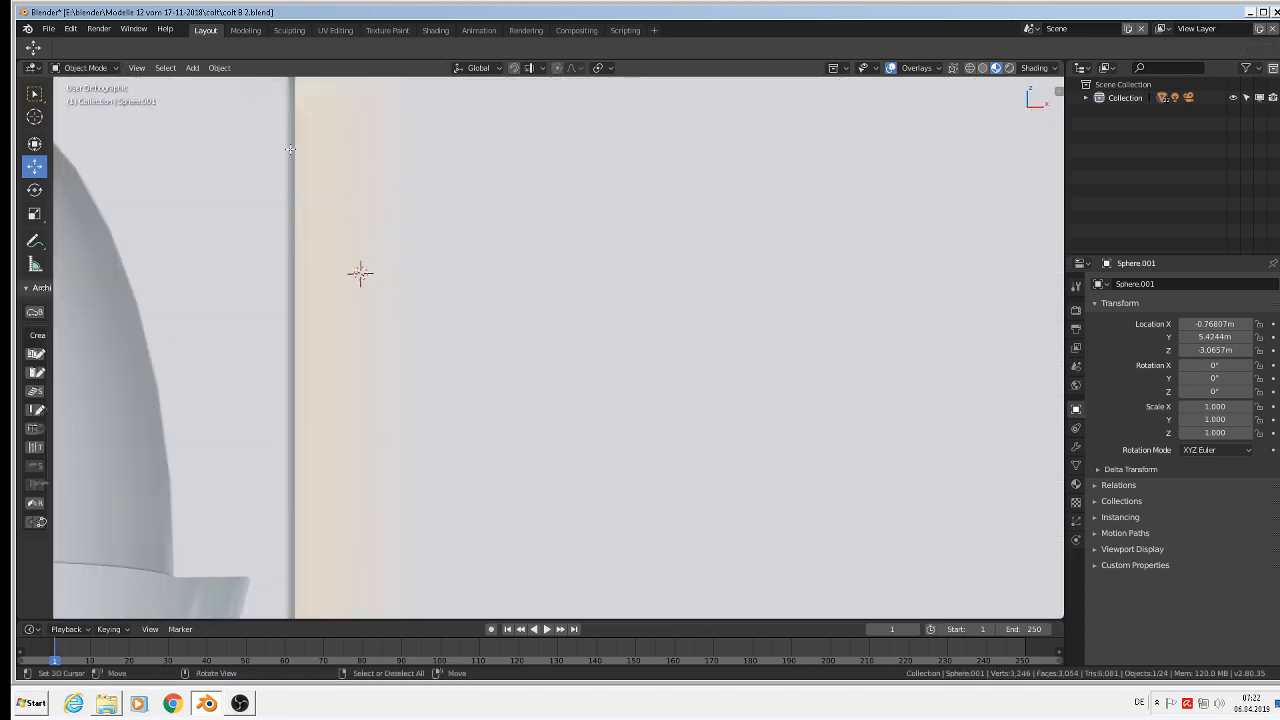
{"action": "scroll", "coordinate": [289, 149], "scroll_direction": "down", "scroll_amount": 2}
{"action": "key", "text": "Tab"}
{"action": "key", "text": "Tab"}
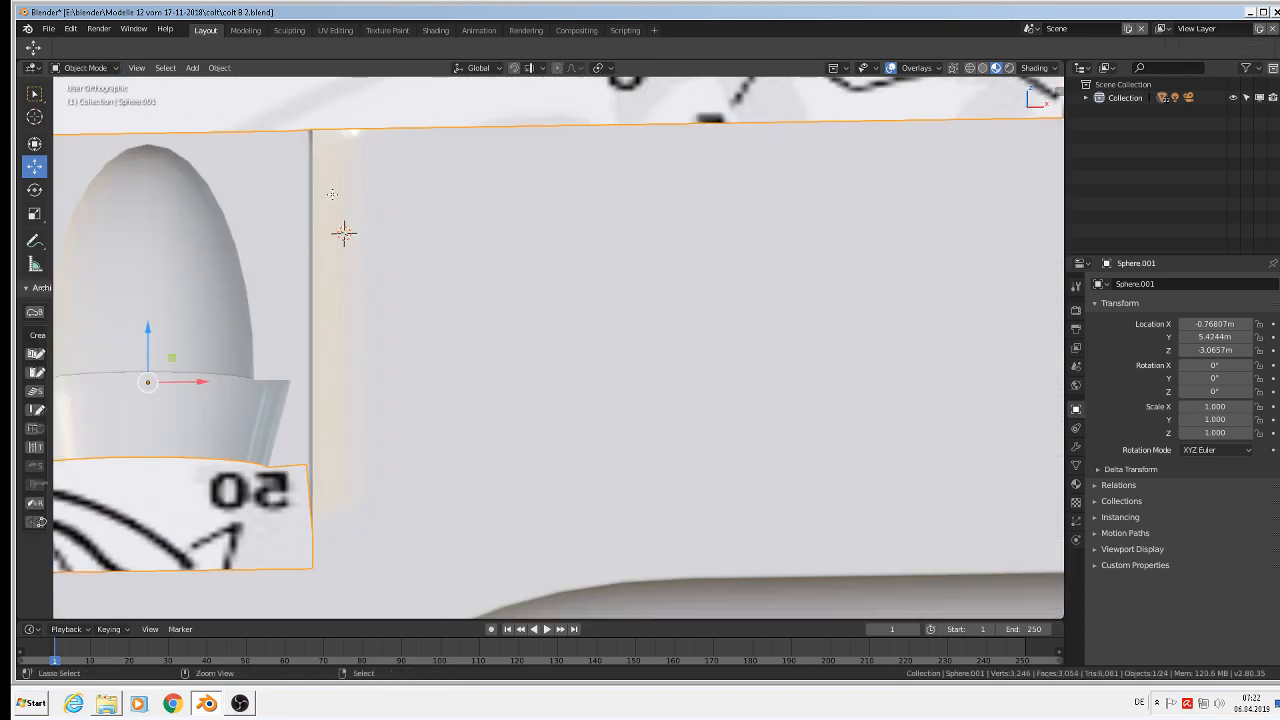
Undo the edge loop bridge between the notch and the strip, returning to Edit Mode
{"action": "key", "text": "ctrl+z"}
{"action": "key", "text": "ctrl+z"}
{"action": "scroll", "coordinate": [298, 126], "scroll_direction": "up", "scroll_amount": 3}
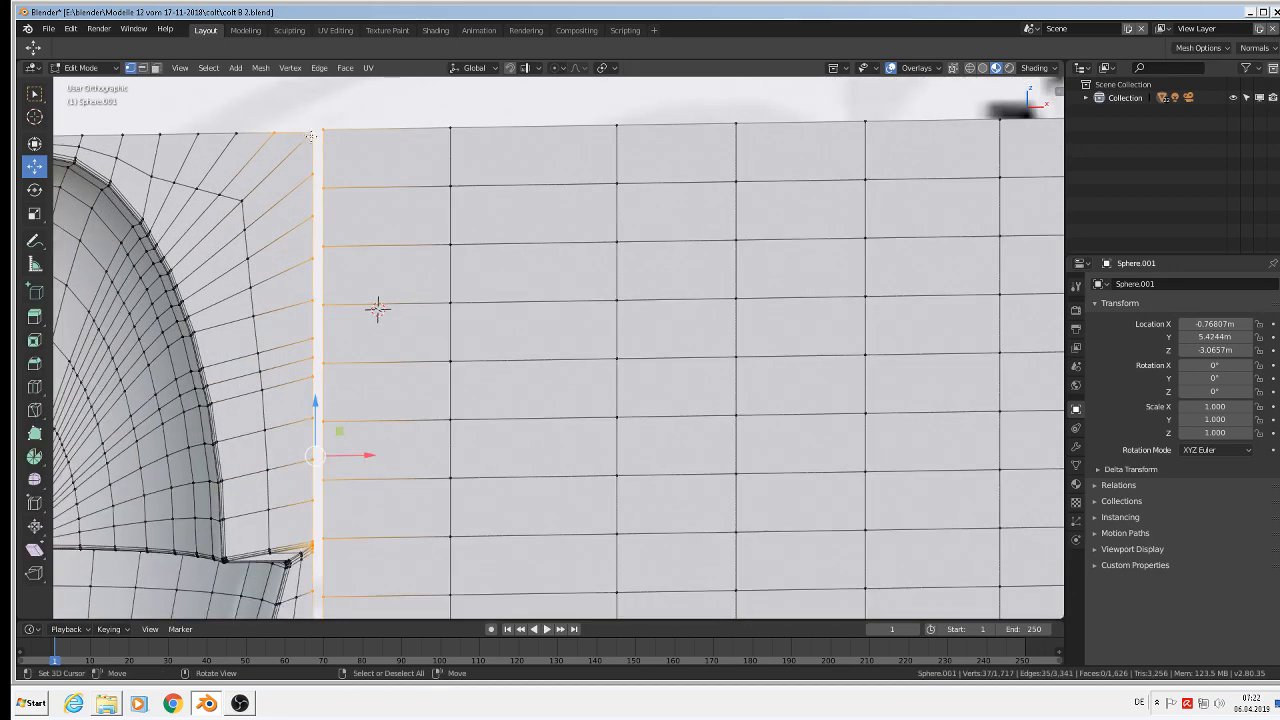
Fill the topmost face of the gap from the two upper notch border vertices and the strip's two upper border vertices
{"action": "scroll", "coordinate": [312, 137], "scroll_direction": "up", "scroll_amount": 1}
{"action": "right_click", "coordinate": [312, 134]}
{"action": "right_click", "coordinate": [314, 182], "text": "shift"}
{"action": "right_click", "coordinate": [330, 198], "text": "shift"}
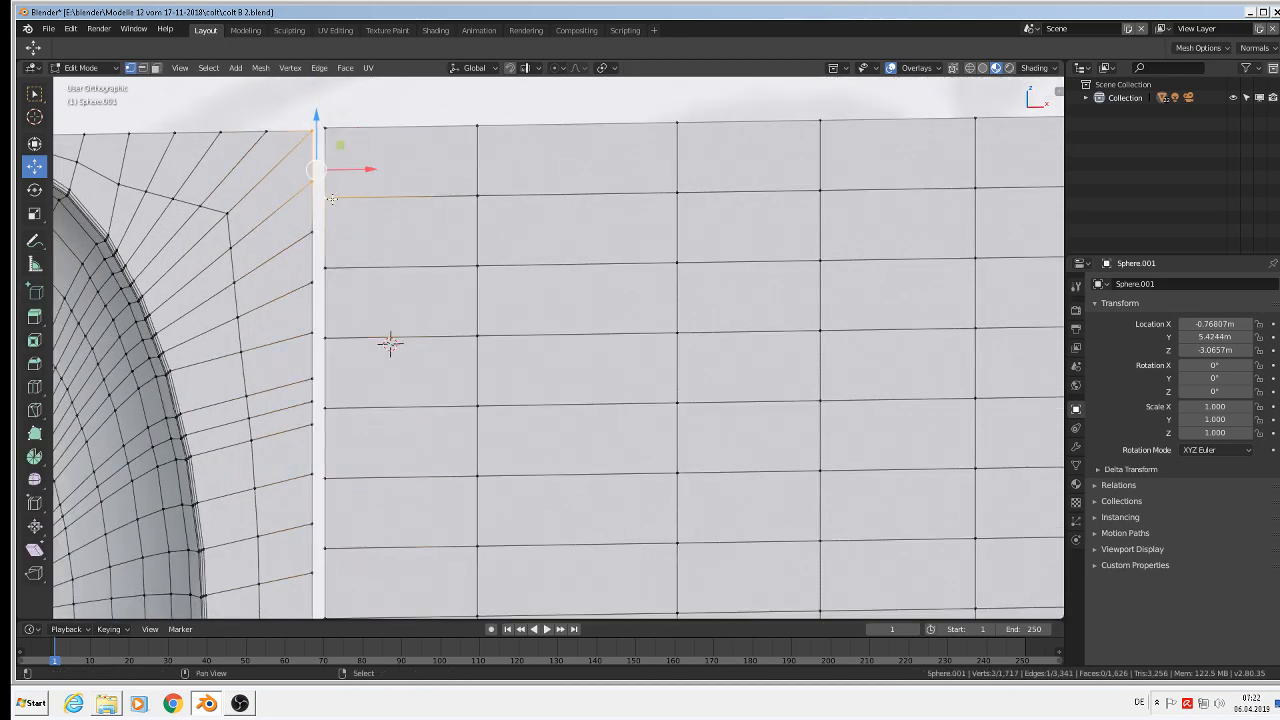
{"action": "right_click", "coordinate": [340, 143], "text": "shift"}
{"action": "key", "text": "f"}
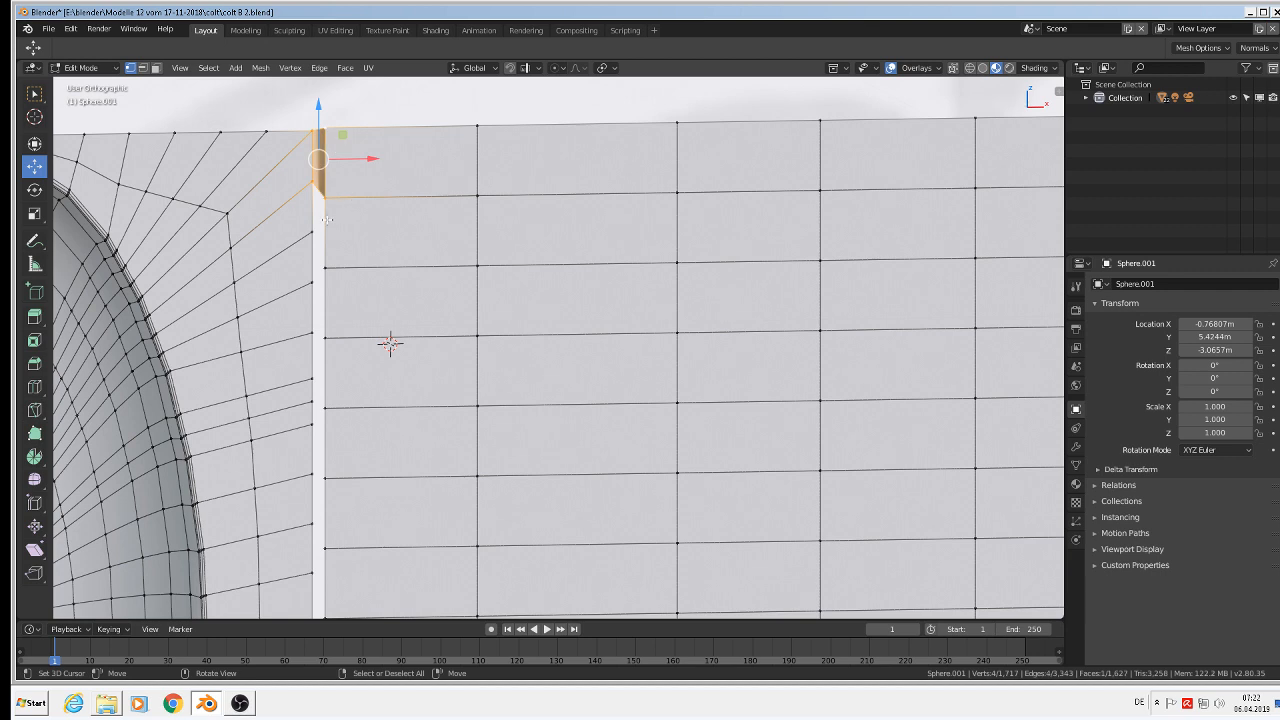
Fill the second face down the gap between the second and third border vertices of notch and strip
{"action": "right_click", "coordinate": [314, 184]}
{"action": "right_click", "coordinate": [310, 236], "text": "shift"}
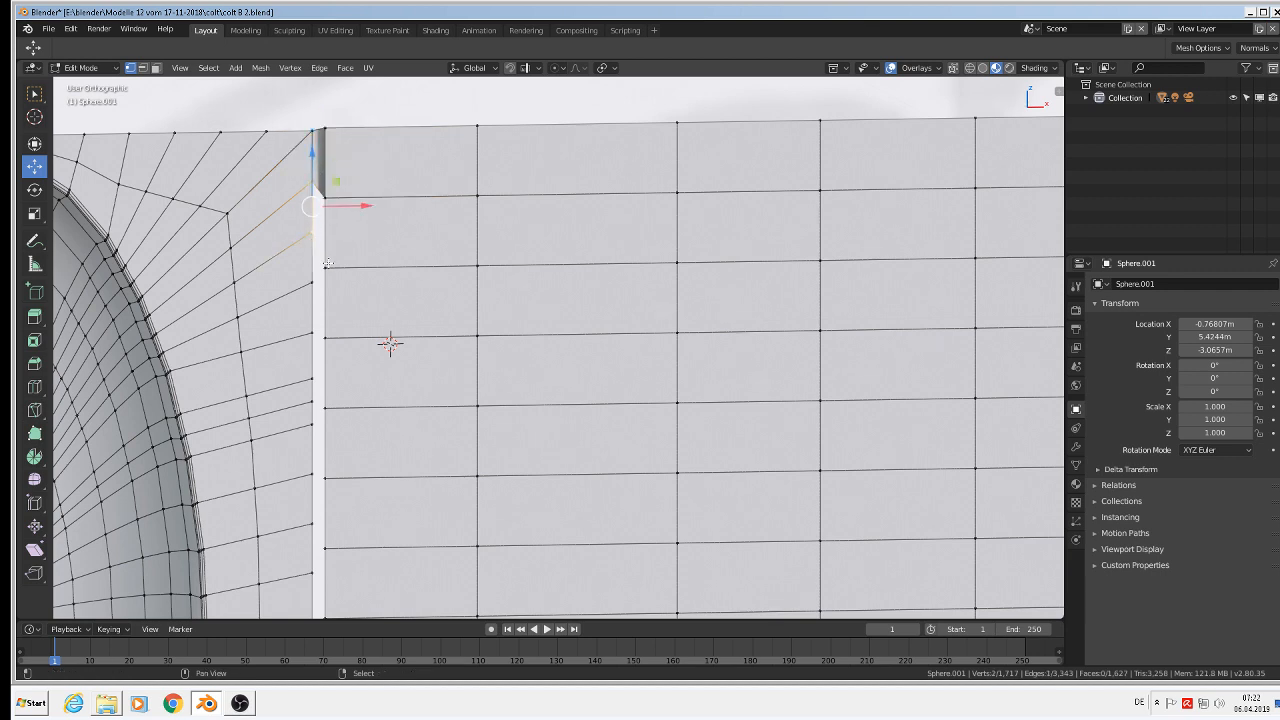
{"action": "right_click", "coordinate": [327, 264], "text": "shift"}
{"action": "right_click", "coordinate": [330, 202], "text": "shift"}
{"action": "key", "text": "f"}
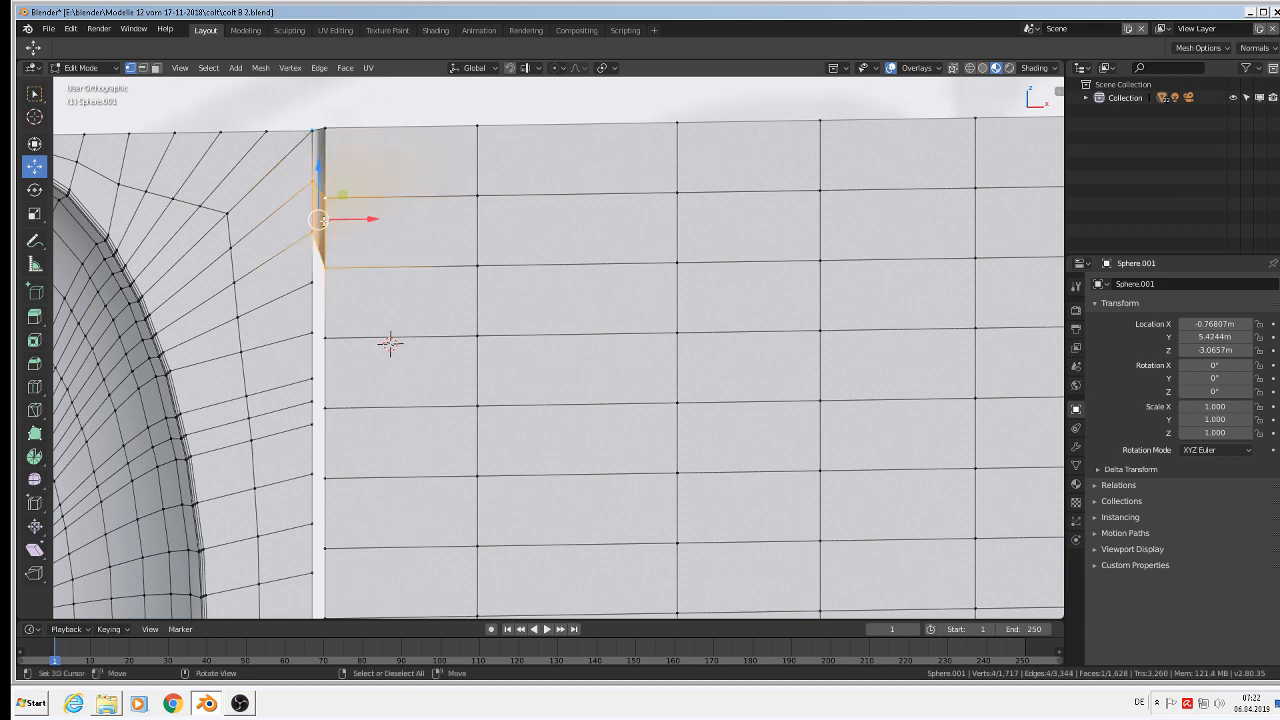
Fill the third face down the gap between the third and fourth border vertices of notch and strip
{"action": "right_click", "coordinate": [313, 236]}
{"action": "right_click", "coordinate": [313, 284], "text": "shift"}
{"action": "right_click", "coordinate": [325, 333], "text": "shift"}
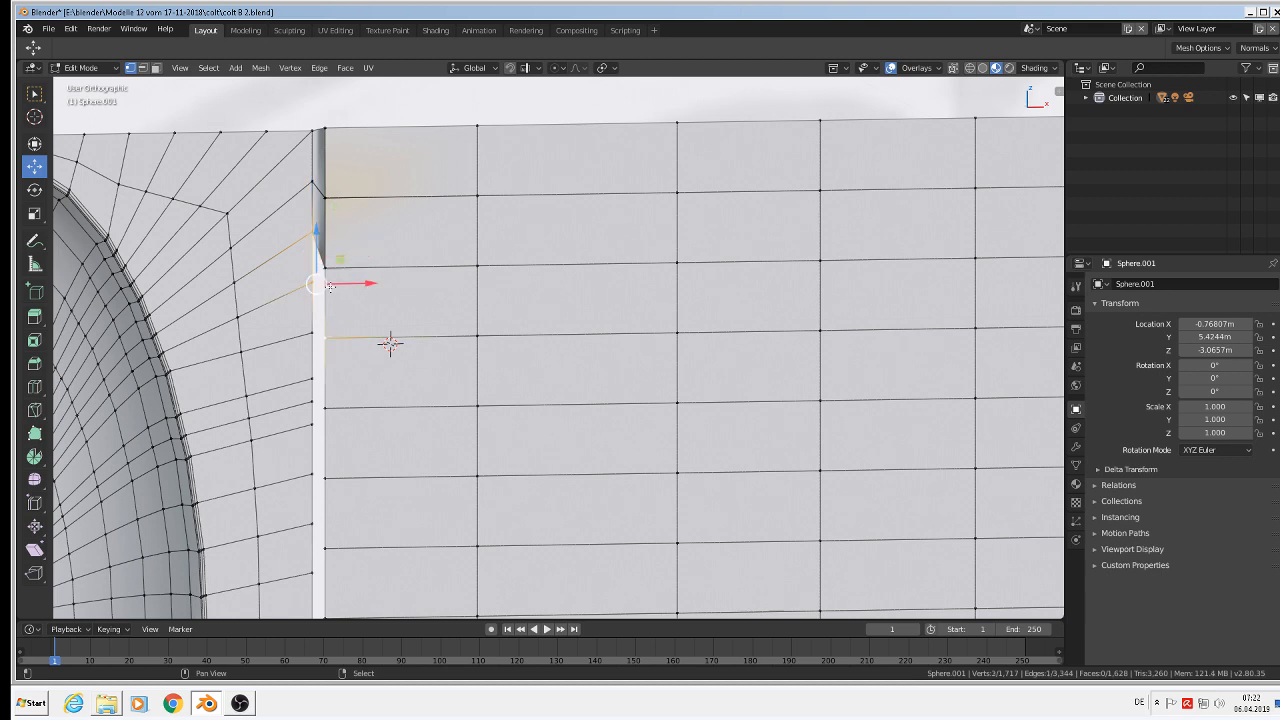
{"action": "right_click", "coordinate": [325, 270], "text": "shift"}
{"action": "key", "text": "f"}
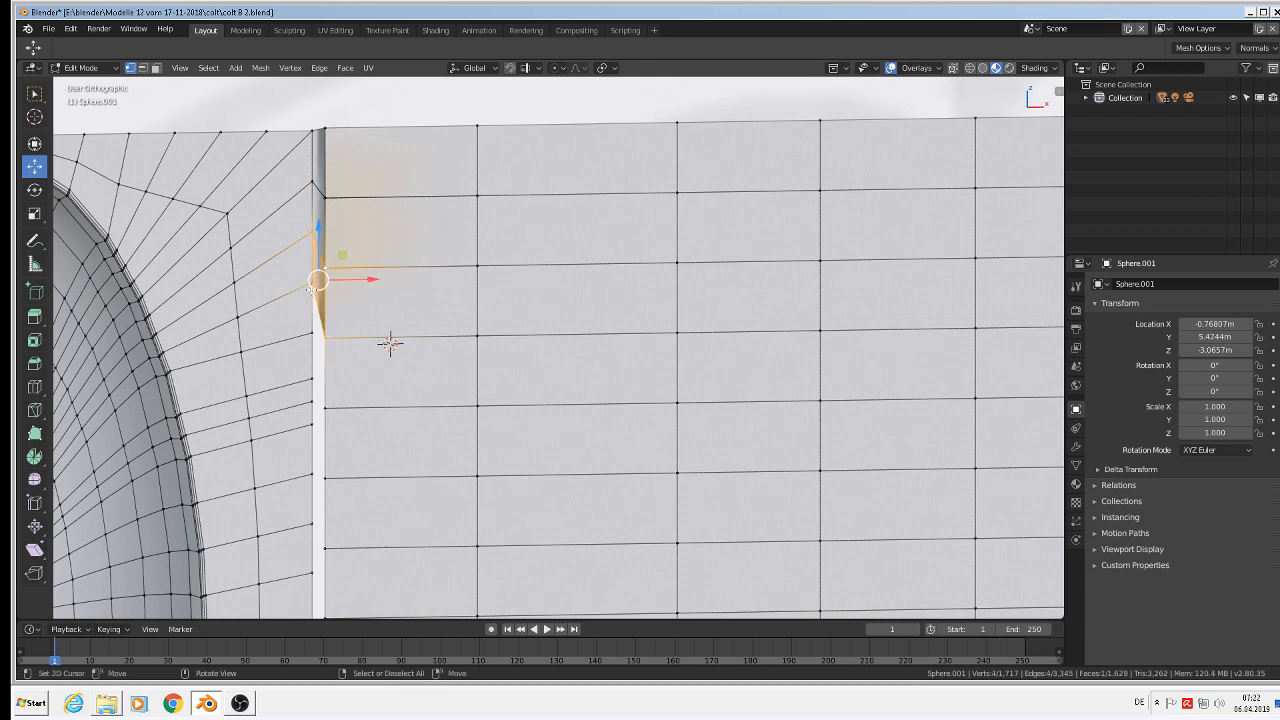
Fill the fourth face down the gap between the fourth and fifth border vertices of notch and strip
{"action": "right_click", "coordinate": [311, 286]}
{"action": "right_click", "coordinate": [327, 338], "text": "shift"}
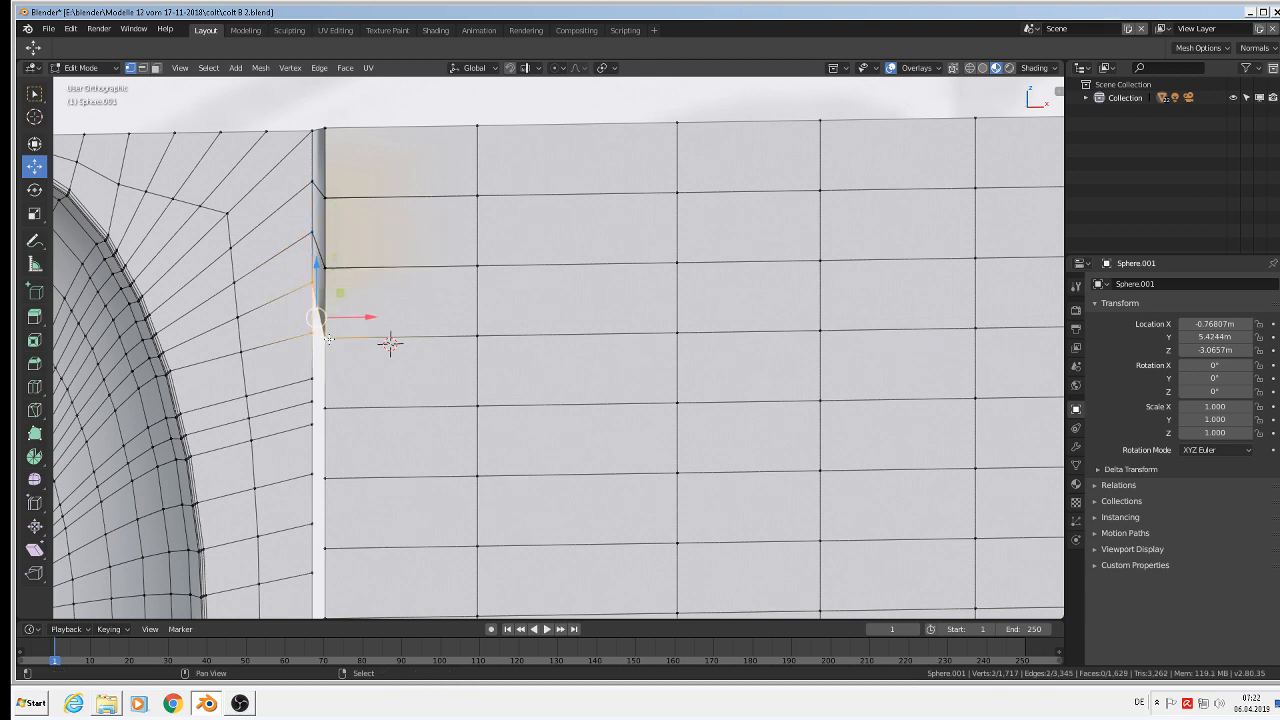
{"action": "right_click", "coordinate": [338, 398], "text": "shift"}
{"action": "key", "text": "f"}
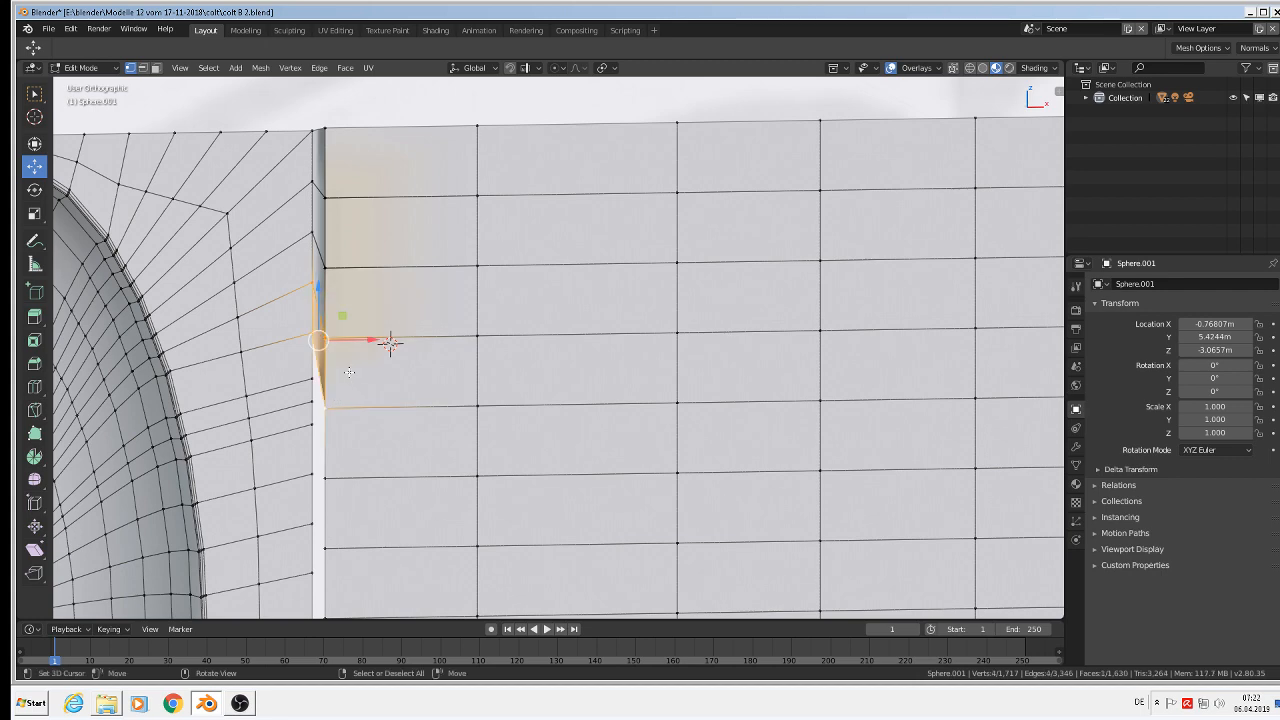
Undo all four hand-filled faces in the gap between the notch and the strip
{"action": "middle_click_drag", "start_coordinate": [349, 369], "coordinate": [423, 246], "text": "shift"}
{"action": "scroll", "coordinate": [423, 241], "scroll_direction": "down", "scroll_amount": 1}
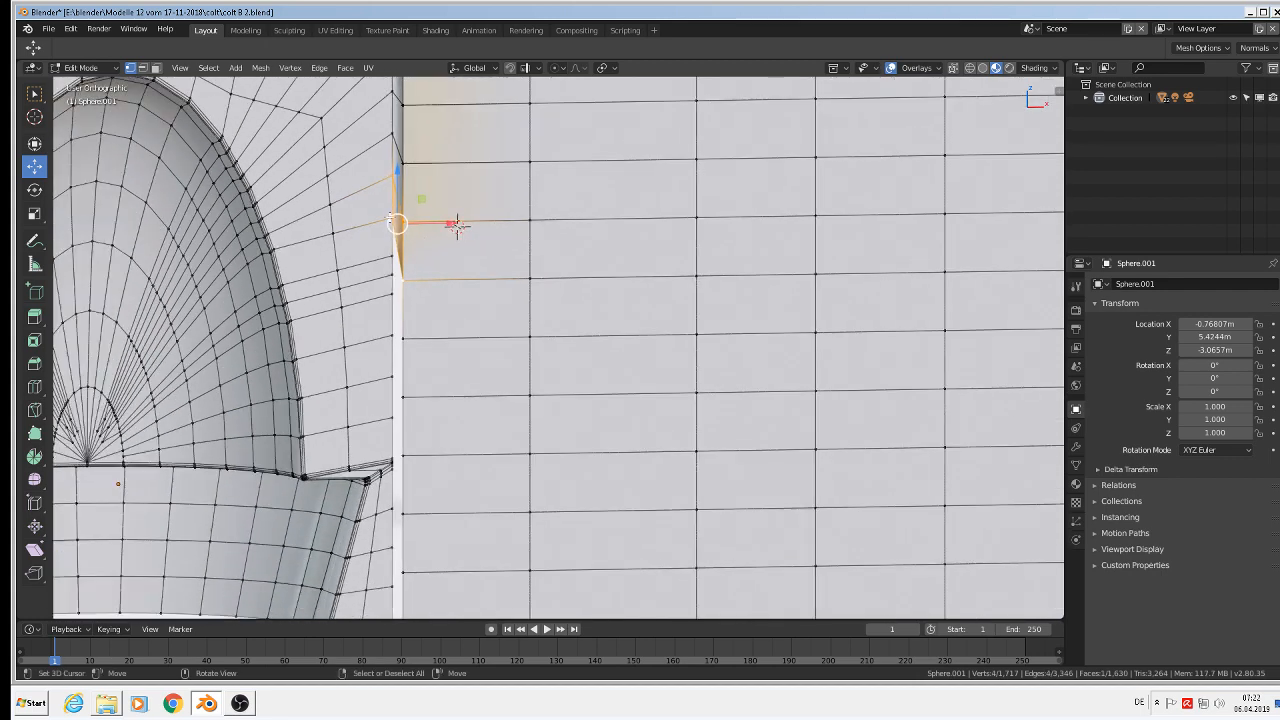
{"action": "right_click", "coordinate": [384, 265]}
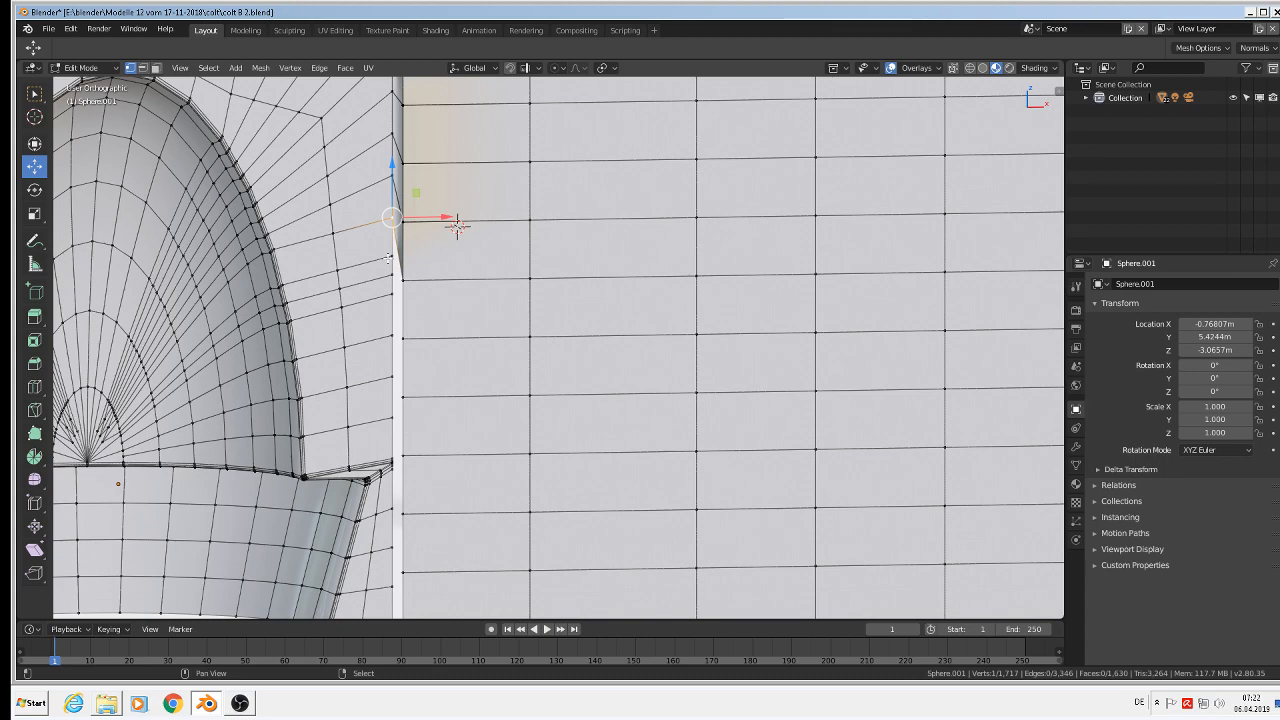
{"action": "scroll", "coordinate": [457, 318], "scroll_direction": "down", "scroll_amount": 5}
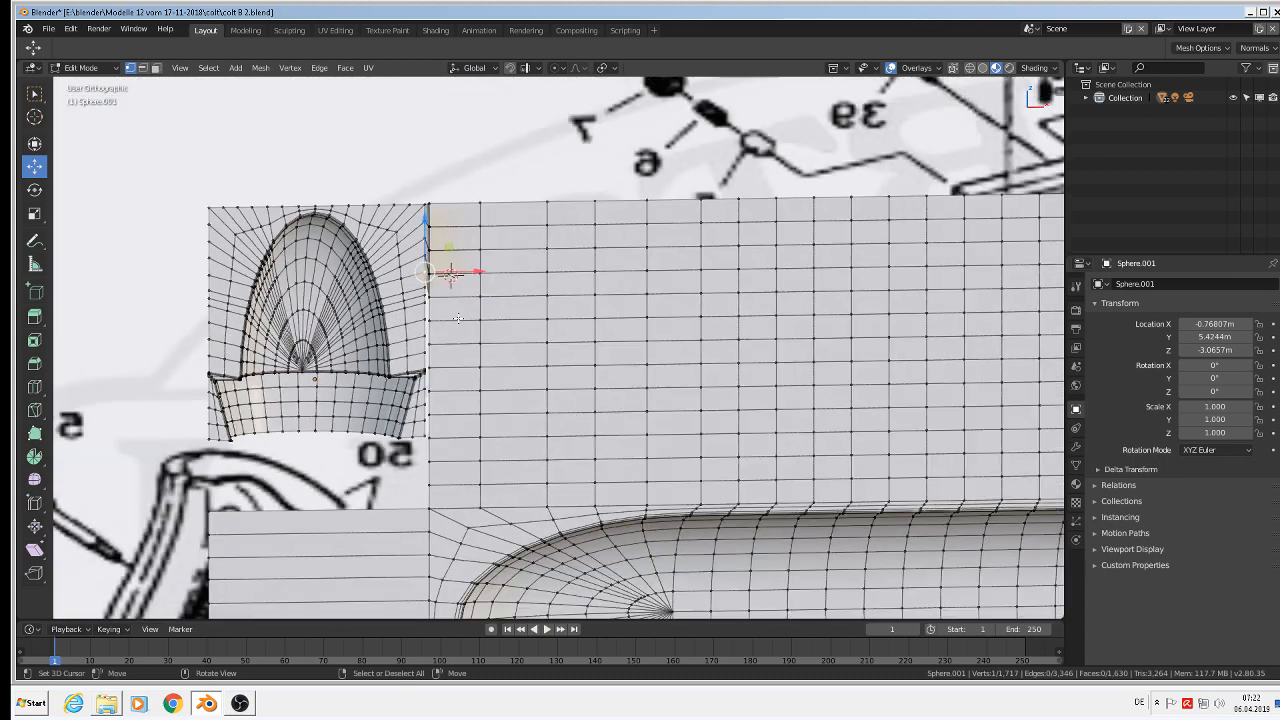
{"action": "middle_click_drag", "start_coordinate": [458, 320], "coordinate": [259, 313], "text": "shift"}
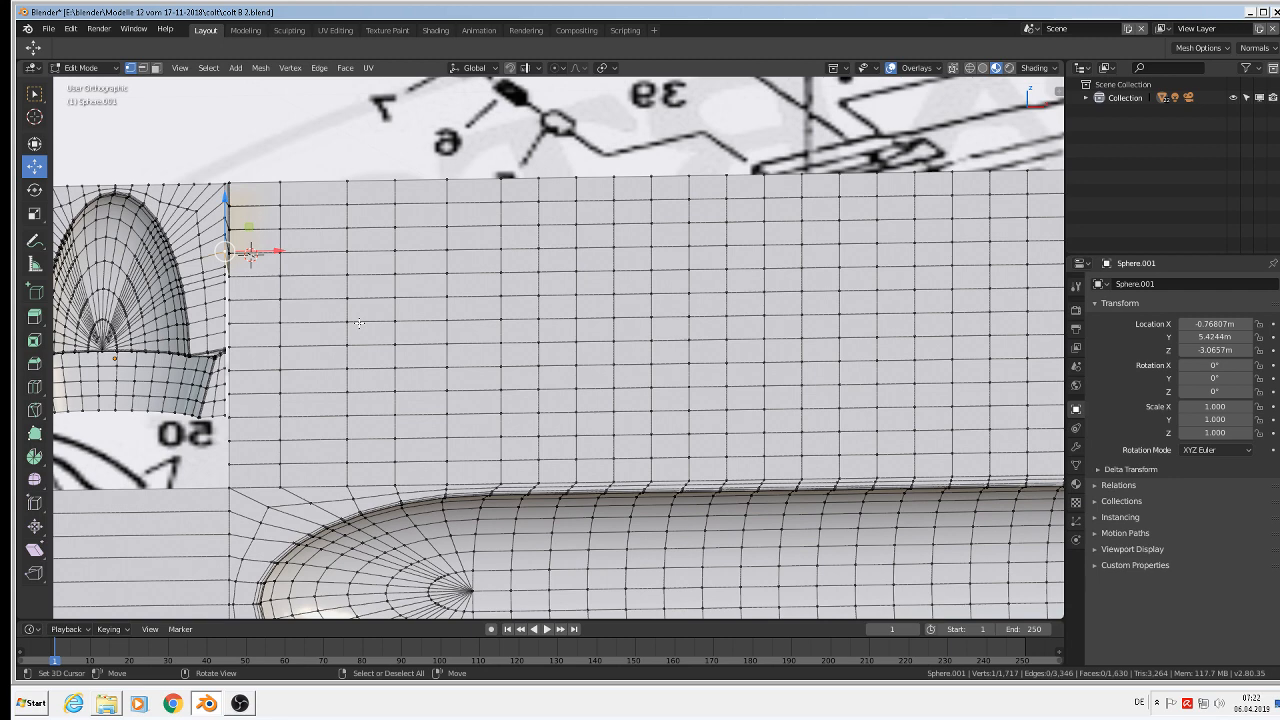
{"action": "key", "text": "ctrl+z"}
{"action": "key", "text": "ctrl+z"}
{"action": "key", "text": "ctrl+z"}
{"action": "key", "text": "ctrl+z"}
{"action": "key", "text": "ctrl+z"}
{"action": "key", "text": "ctrl+z"}
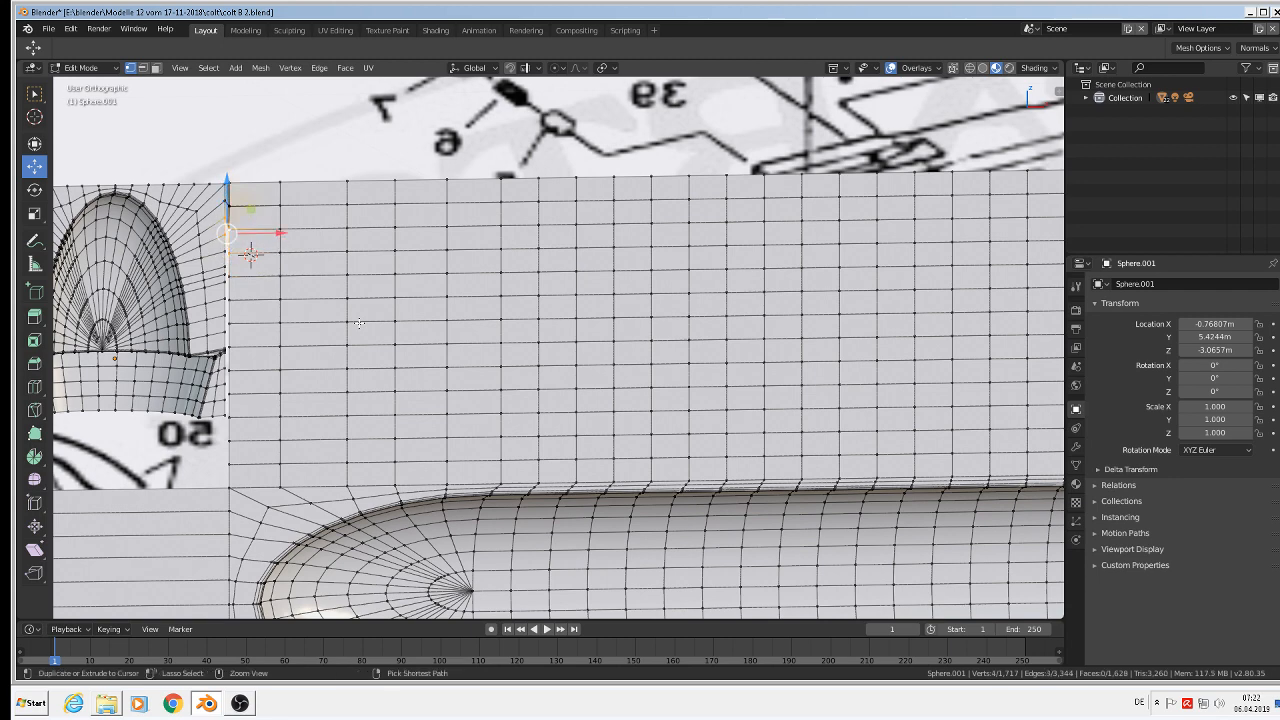
{"action": "key", "text": "ctrl+z"}
{"action": "key", "text": "ctrl+z"}
{"action": "key", "text": "ctrl+z"}
{"action": "key", "text": "ctrl+z"}
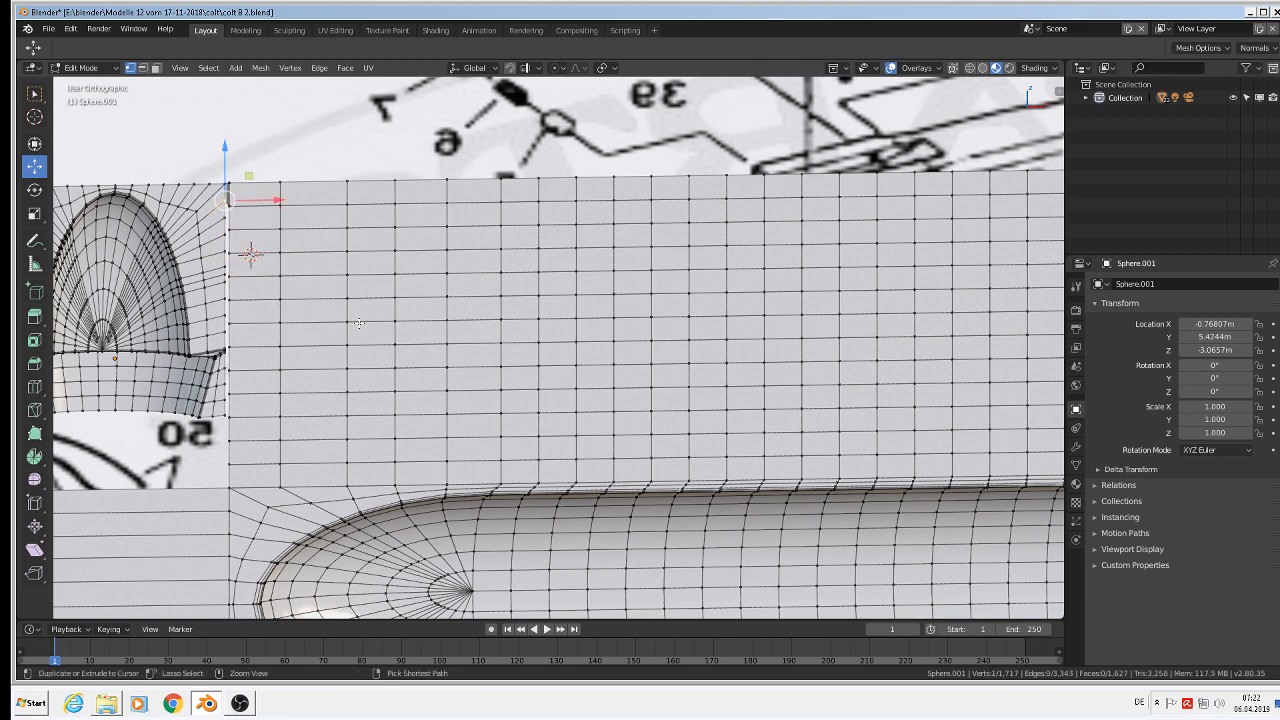
{"action": "key", "text": "ctrl+z"}
{"action": "key", "text": "ctrl+z"}
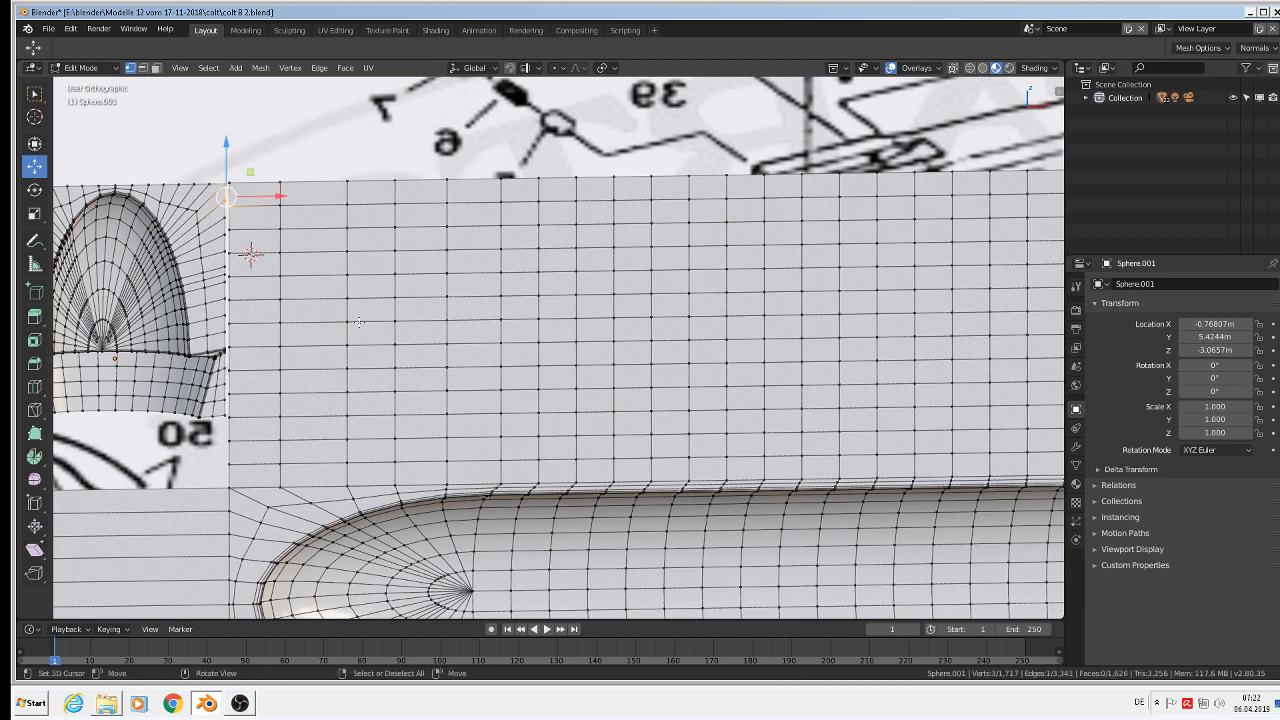
Move the strip's first horizontal edge loop below its upper edge about 0.0034 m up along Z, level with the notch border's second vertex
{"action": "left_click", "coordinate": [253, 204], "text": "alt"}
{"action": "scroll", "coordinate": [245, 212], "scroll_direction": "up", "scroll_amount": 8}
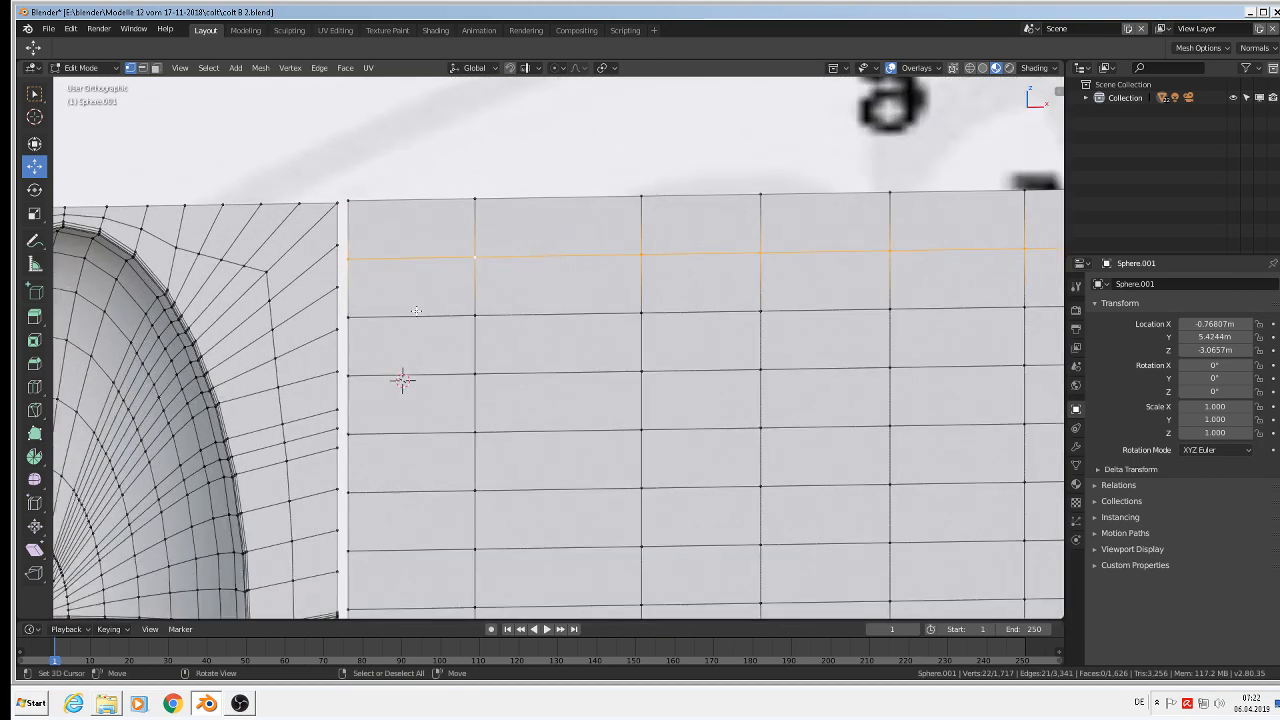
{"action": "key", "text": "g"}
{"action": "key", "text": "z"}
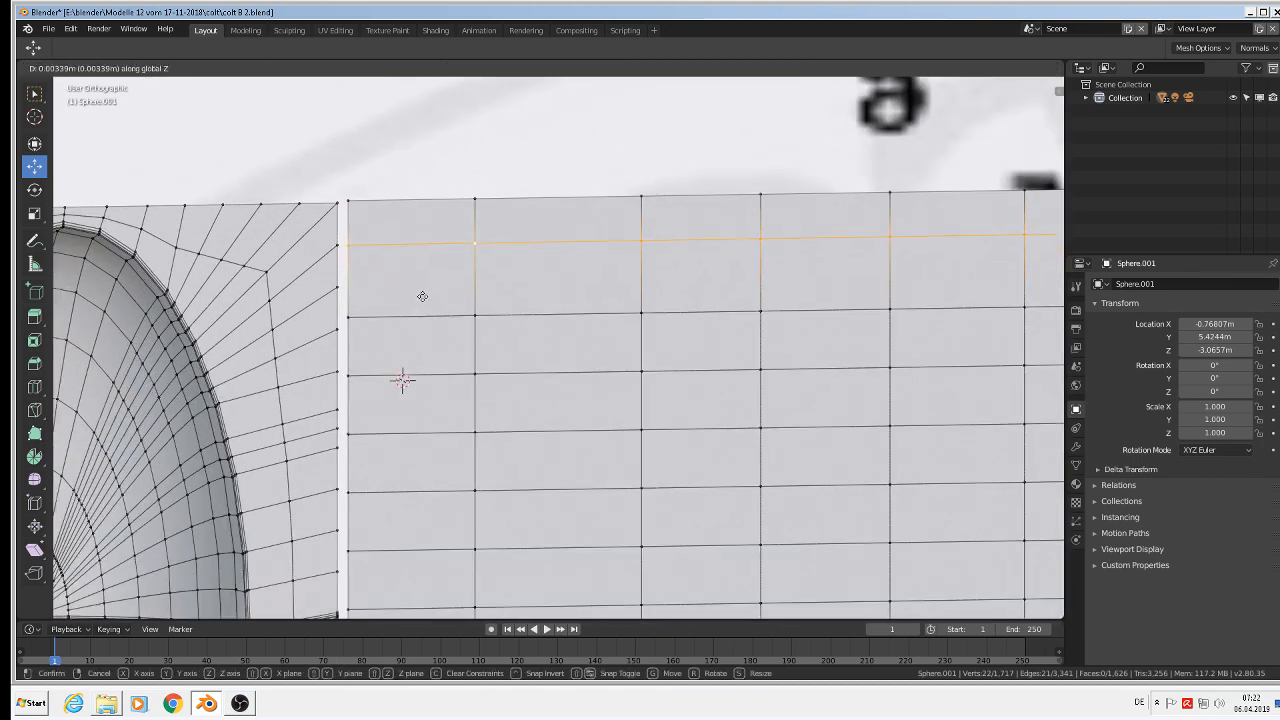
{"action": "left_click", "coordinate": [422, 296]}
Fill the topmost gap face between the notch's upper corner edge and the aligned strip border edge
{"action": "right_click", "coordinate": [344, 197]}
{"action": "right_click", "coordinate": [337, 206], "text": "shift"}
{"action": "right_click", "coordinate": [335, 244], "text": "shift"}
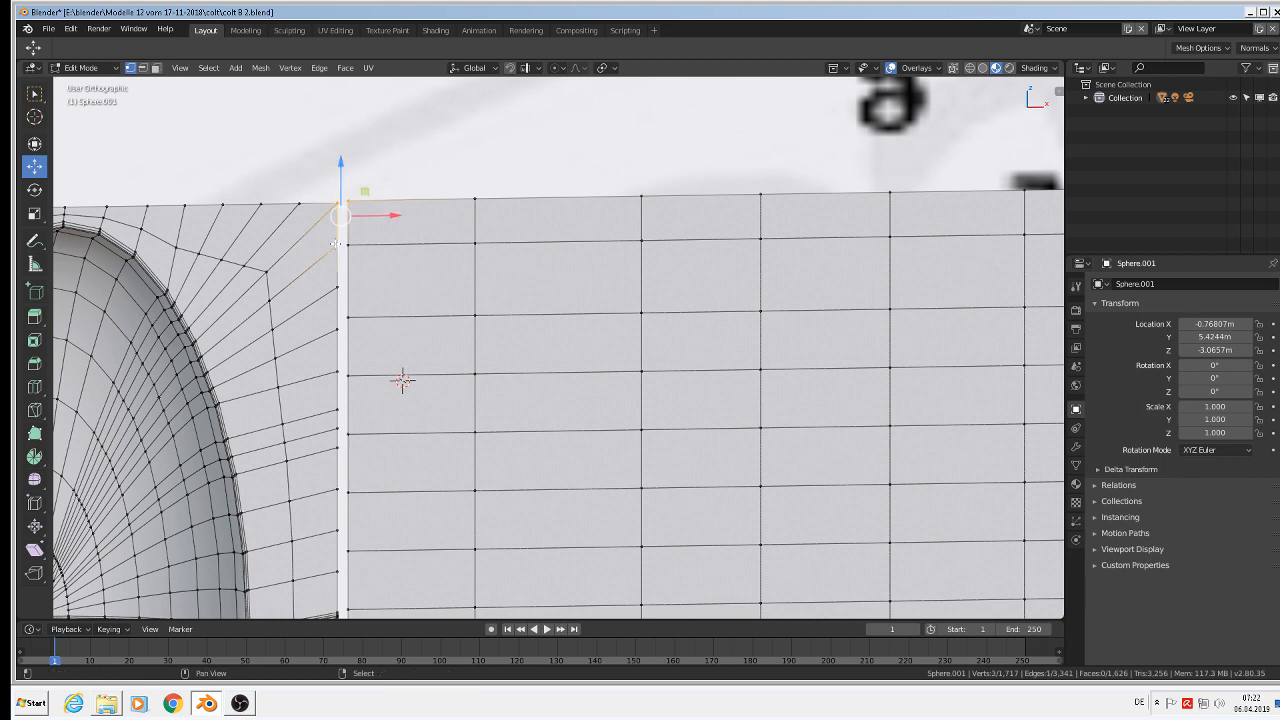
{"action": "right_click", "coordinate": [348, 244], "text": "shift"}
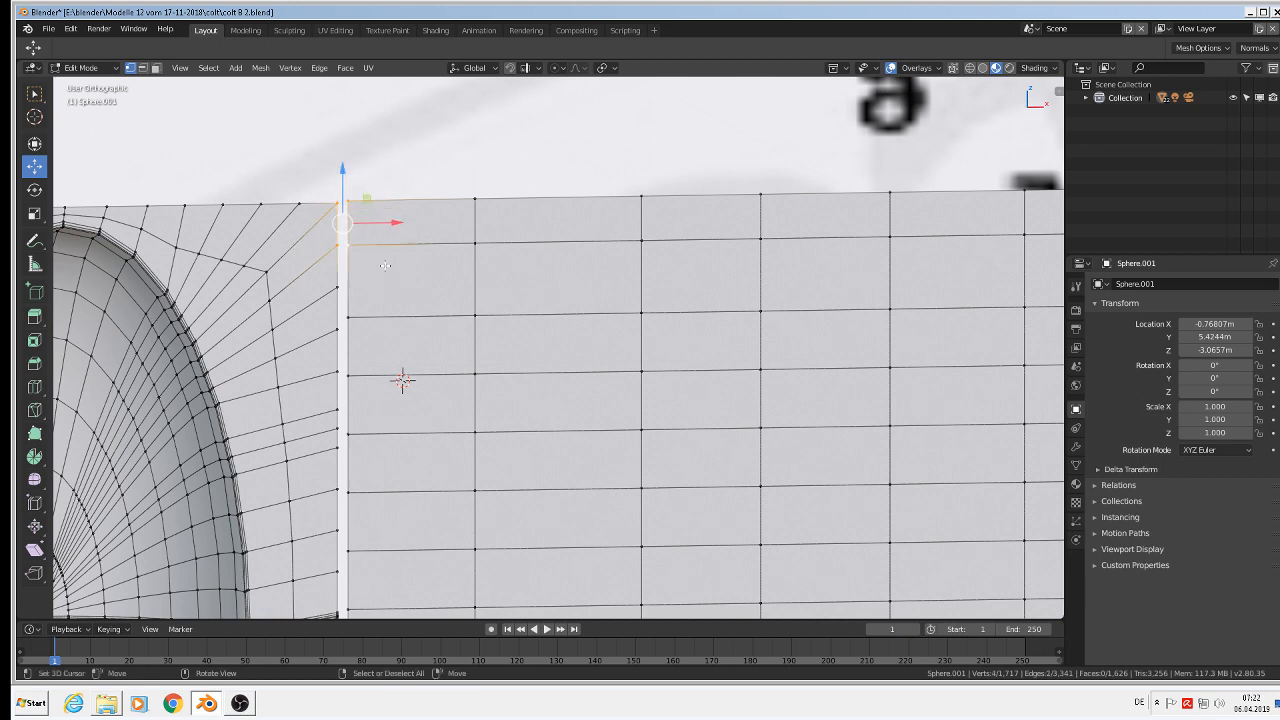
{"action": "key", "text": "f"}
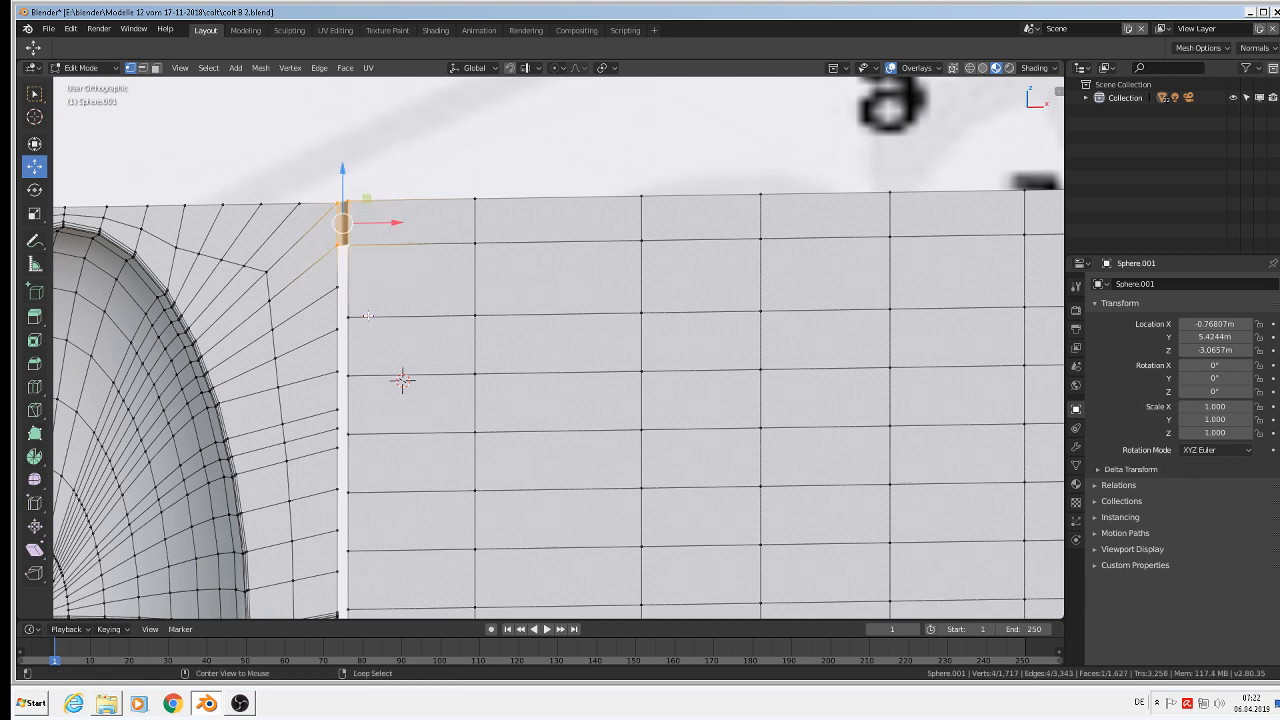
Move the strip's second horizontal edge loop up along Z, level with the notch border's third vertex
{"action": "right_click", "coordinate": [367, 316], "text": "alt"}
{"action": "key", "text": "g"}
{"action": "key", "text": "z"}
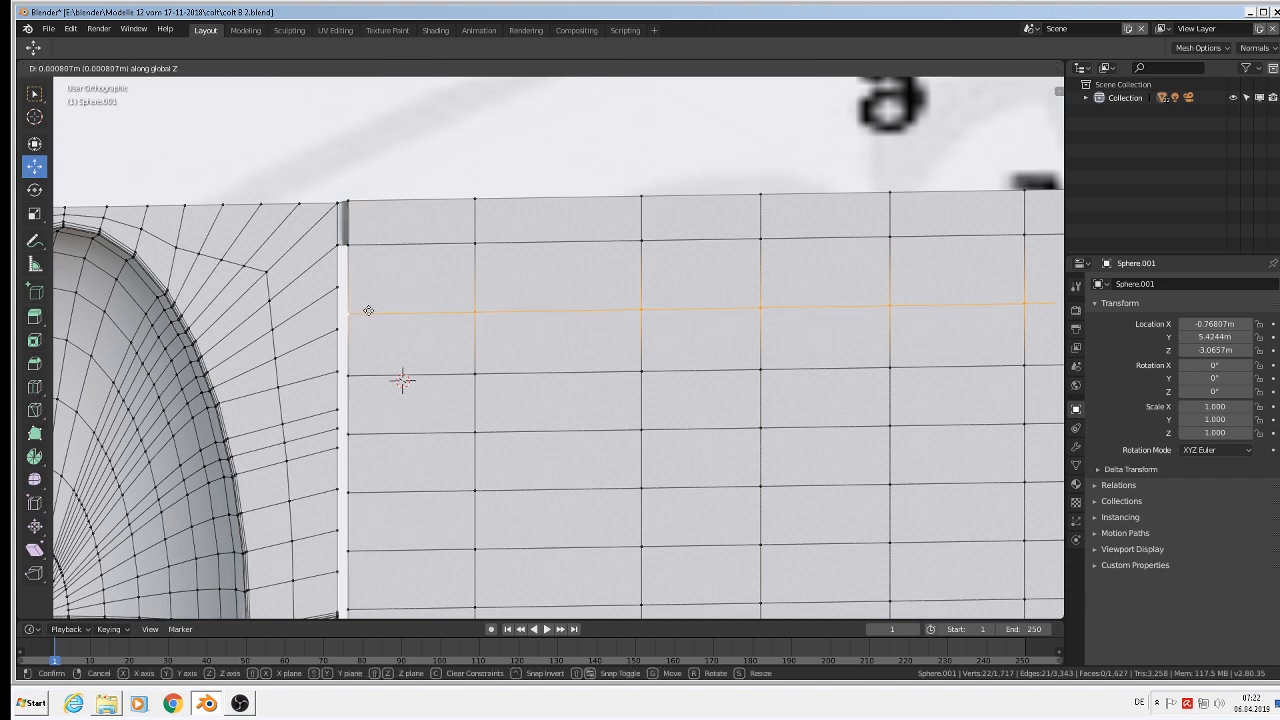
{"action": "left_click", "coordinate": [371, 285]}
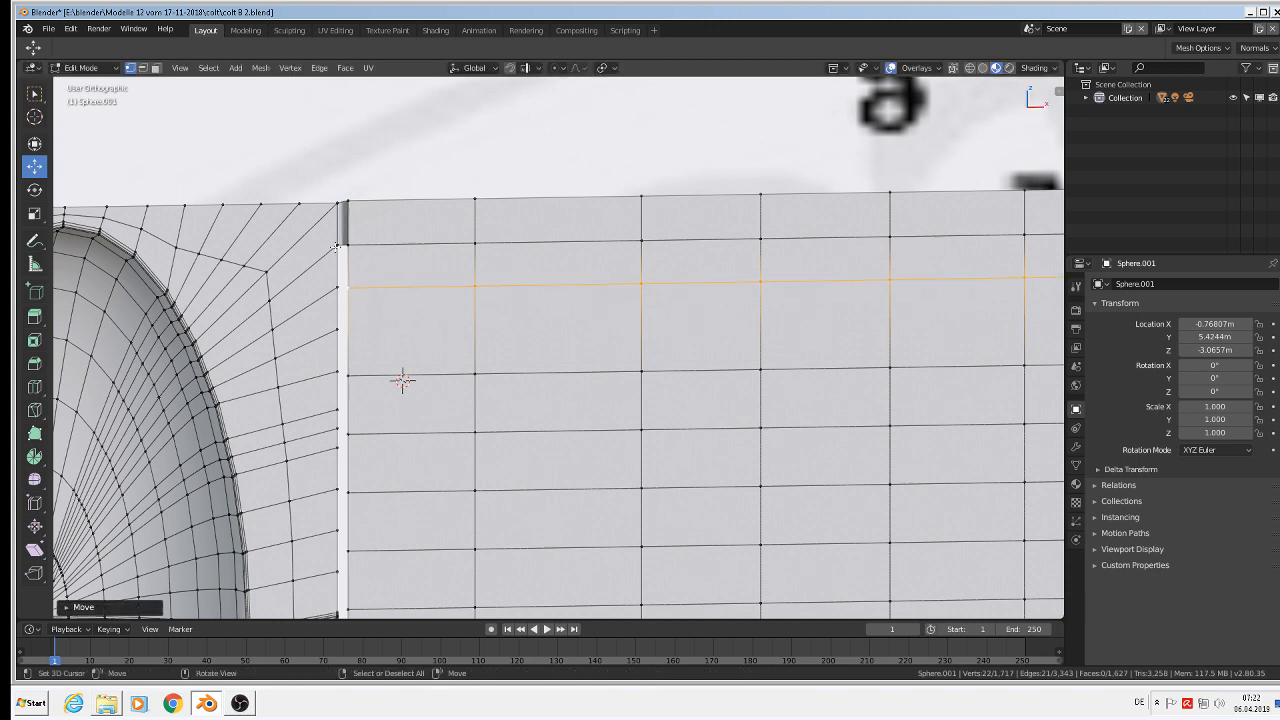
Fill the second gap face from the top, between the notch border's second and third vertices and the aligned strip vertices
{"action": "right_click", "coordinate": [345, 290]}
{"action": "right_click", "coordinate": [347, 291], "text": "shift"}
{"action": "right_click", "coordinate": [347, 246], "text": "shift"}
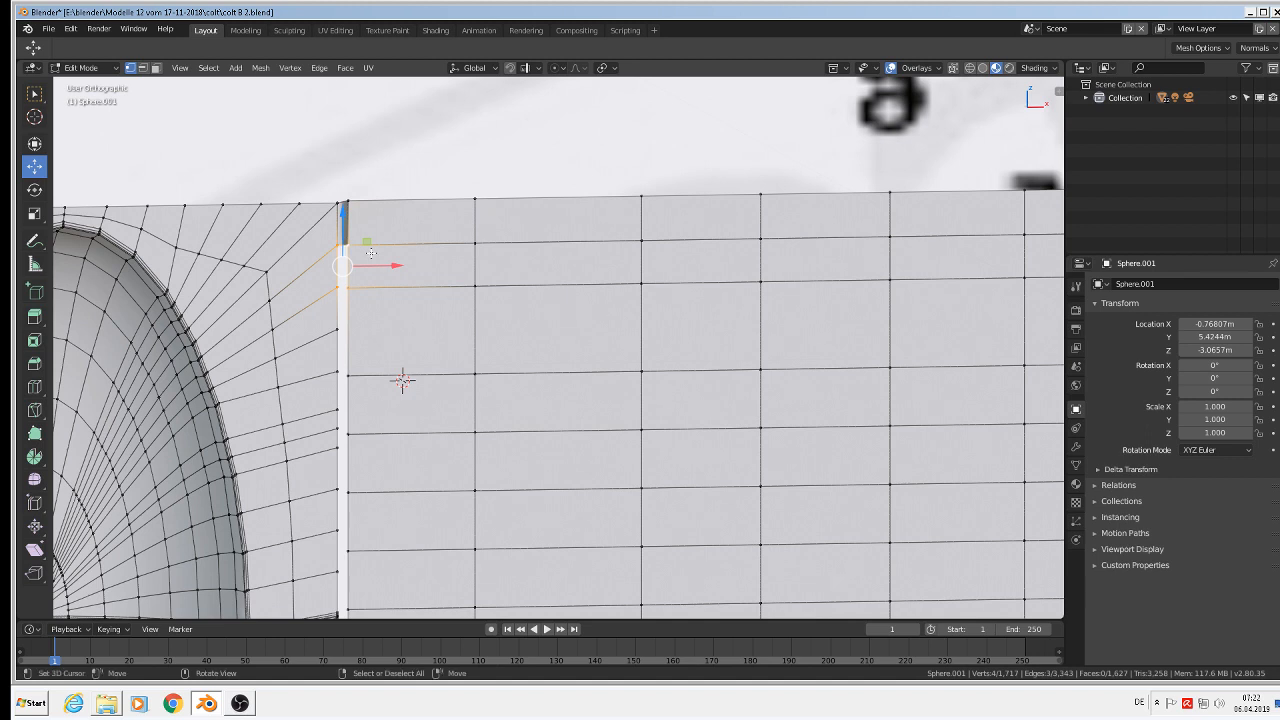
{"action": "key", "text": "f"}
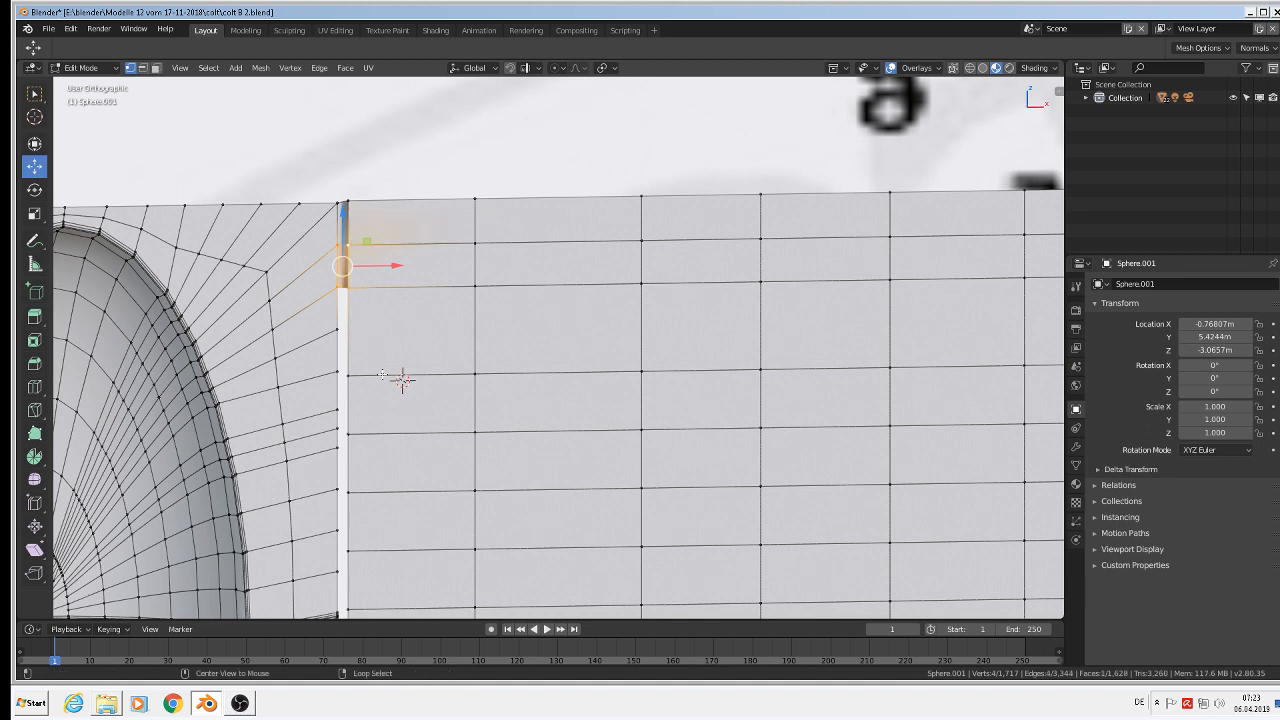
Move the strip's third horizontal edge loop about 0.01 m up along Z, level with the notch border's fourth vertex
{"action": "right_click", "coordinate": [381, 374], "text": "alt"}
{"action": "key", "text": "g"}
{"action": "key", "text": "z"}
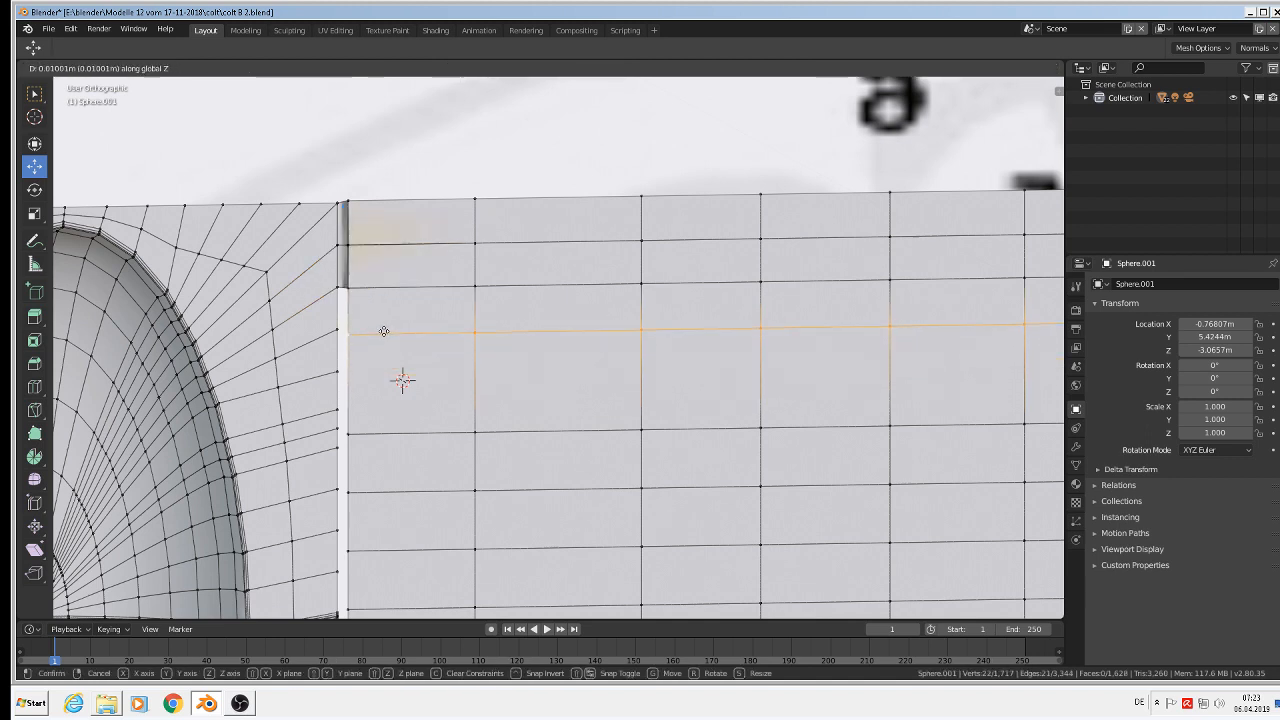
{"action": "left_click", "coordinate": [383, 331]}
Fill the third gap face from the top, between the notch border's third and fourth vertices and the aligned strip vertices
{"action": "right_click", "coordinate": [336, 304]}
{"action": "right_click", "coordinate": [336, 324], "text": "shift"}
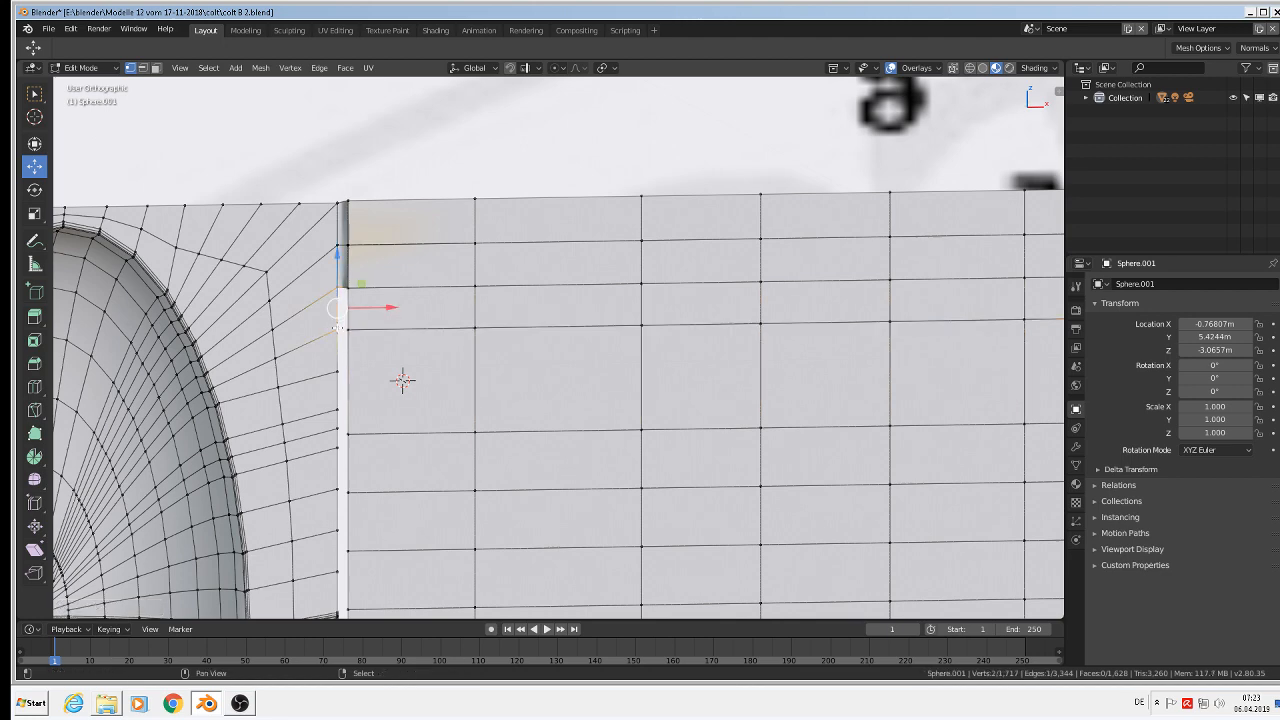
{"action": "right_click", "coordinate": [349, 328], "text": "shift"}
{"action": "right_click", "coordinate": [351, 287], "text": "shift"}
{"action": "key", "text": "g"}
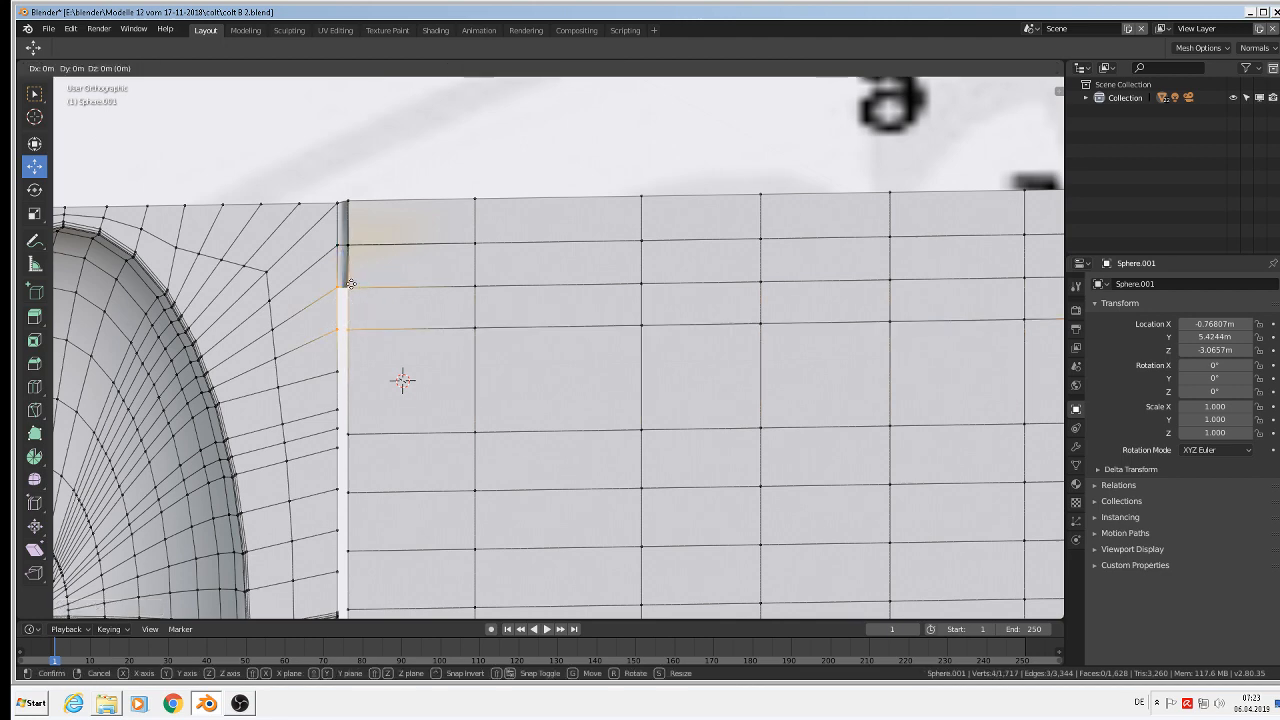
{"action": "right_click", "coordinate": [352, 285]}
{"action": "key", "text": "f"}
Move the strip's fourth horizontal edge loop up along Z, level with the notch border's fifth vertex
{"action": "scroll", "coordinate": [386, 343], "scroll_direction": "down", "scroll_amount": 2}
{"action": "scroll", "coordinate": [386, 343], "scroll_direction": "up", "scroll_amount": 3}
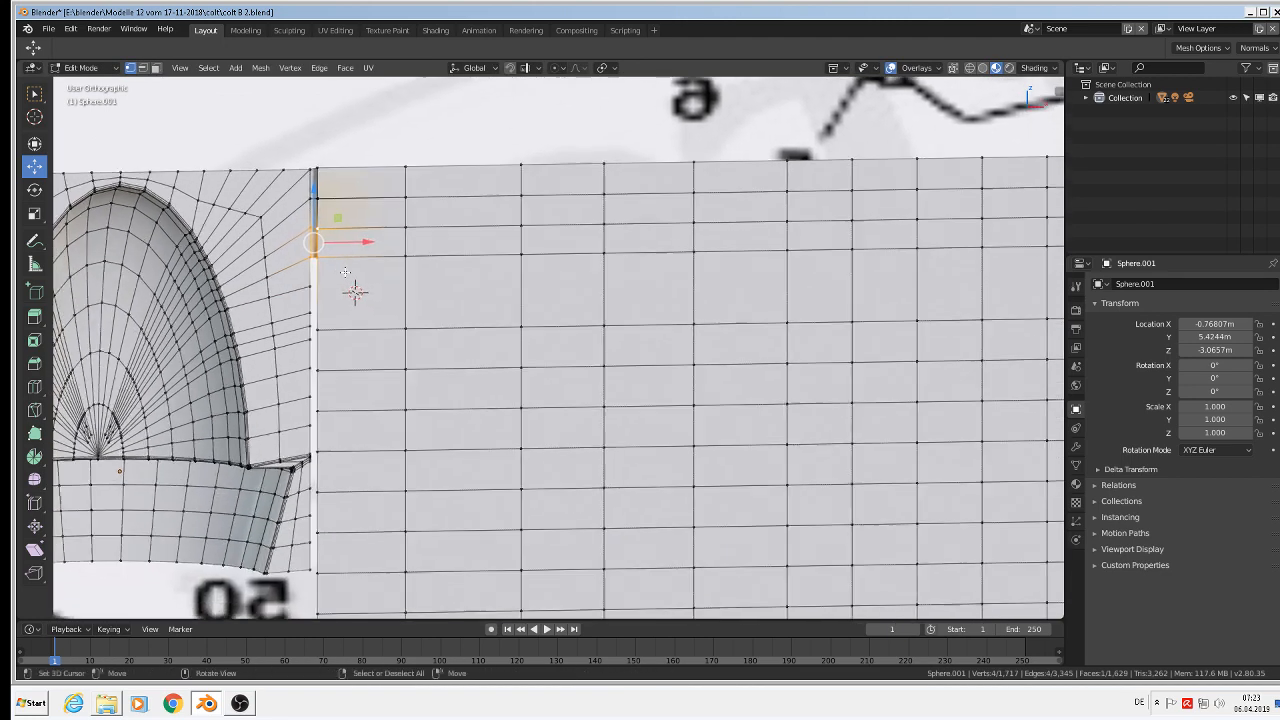
{"action": "right_click", "coordinate": [342, 364], "text": "alt"}
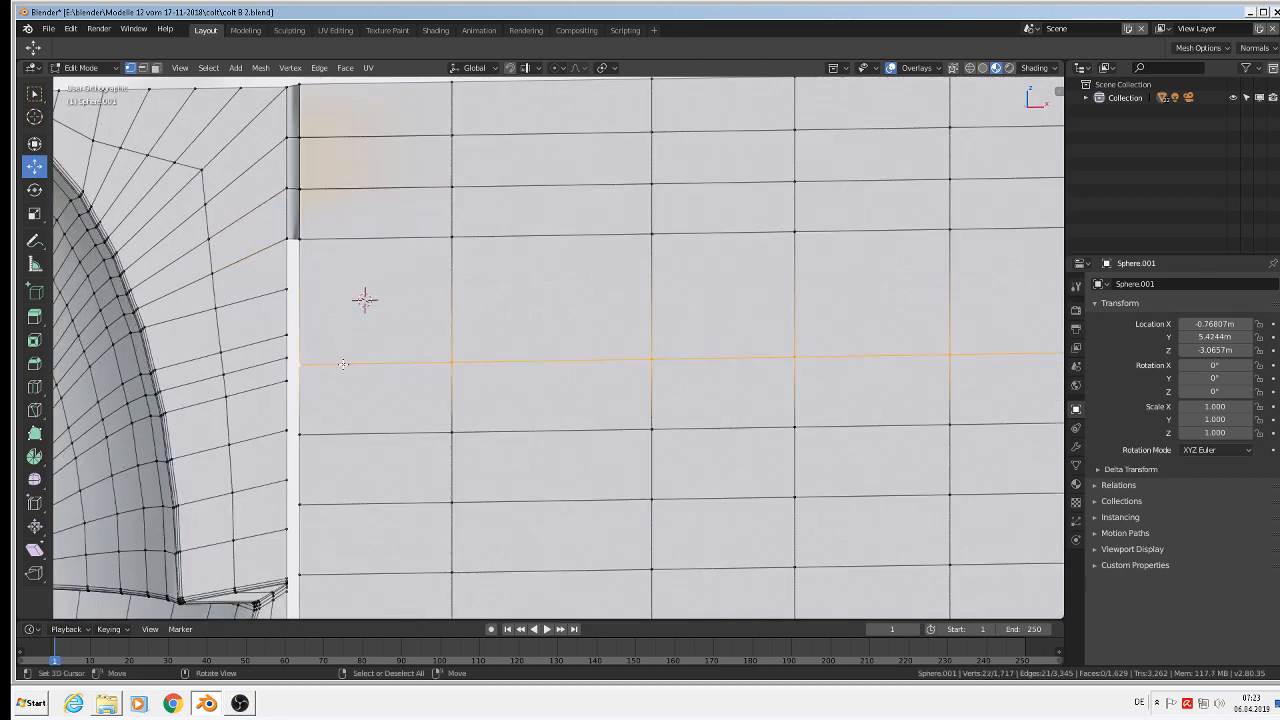
{"action": "key", "text": "g"}
{"action": "left_click", "coordinate": [357, 294]}
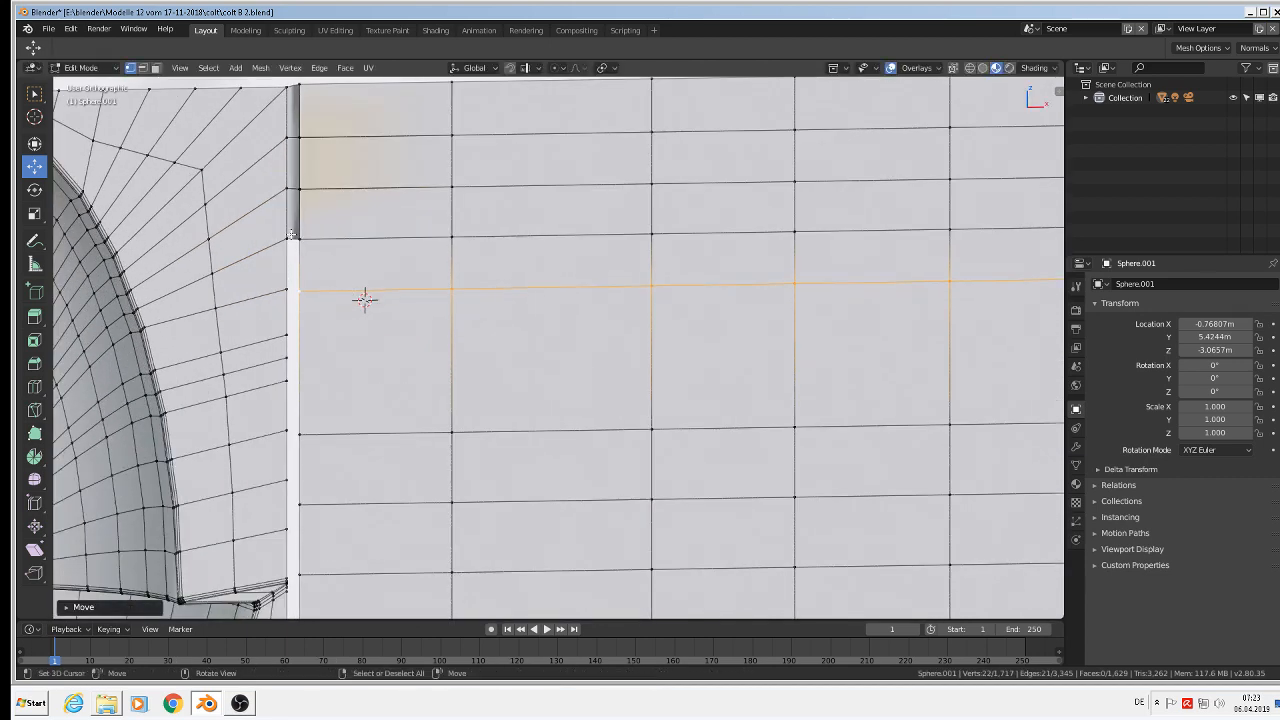
Fill the next open quad in the narrow vertical gap, joining the curved arch mesh to the recently moved edge loop of the flat panel
{"action": "right_click", "coordinate": [297, 237]}
{"action": "right_click", "coordinate": [287, 238], "text": "shift"}
{"action": "right_click", "coordinate": [294, 295], "text": "shift"}
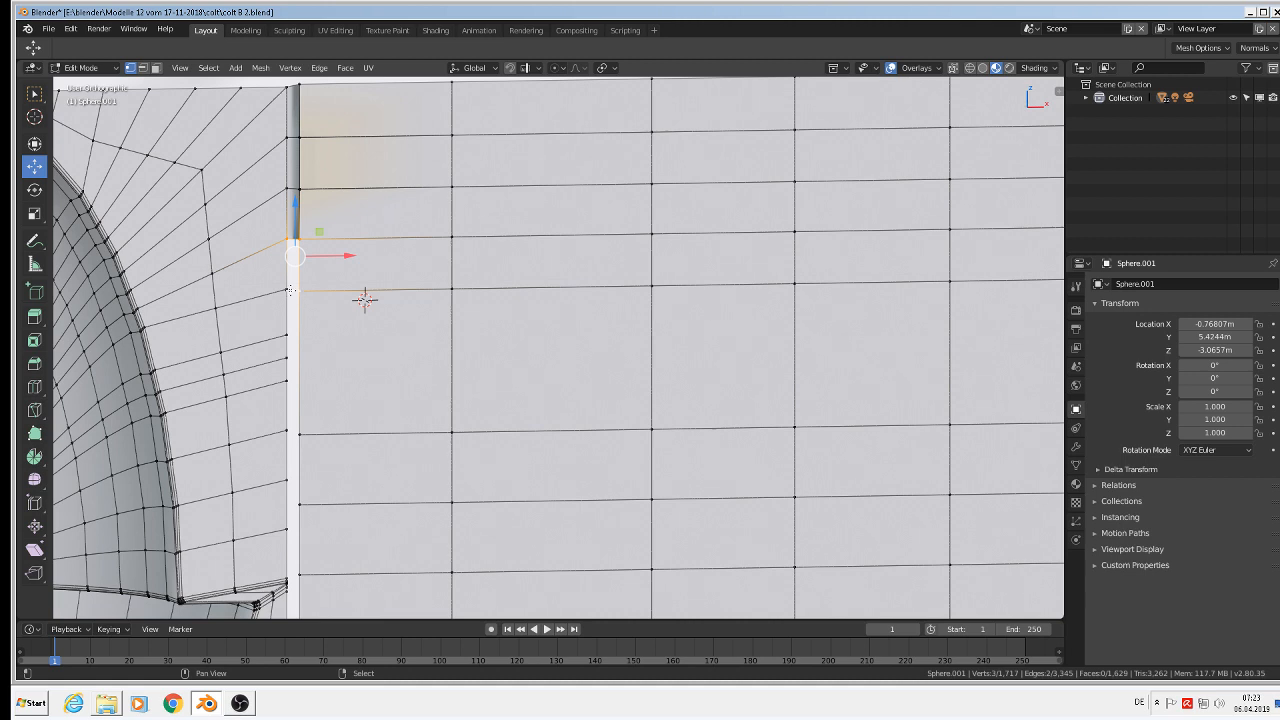
{"action": "right_click", "coordinate": [290, 290], "text": "shift"}
{"action": "key", "text": "f"}
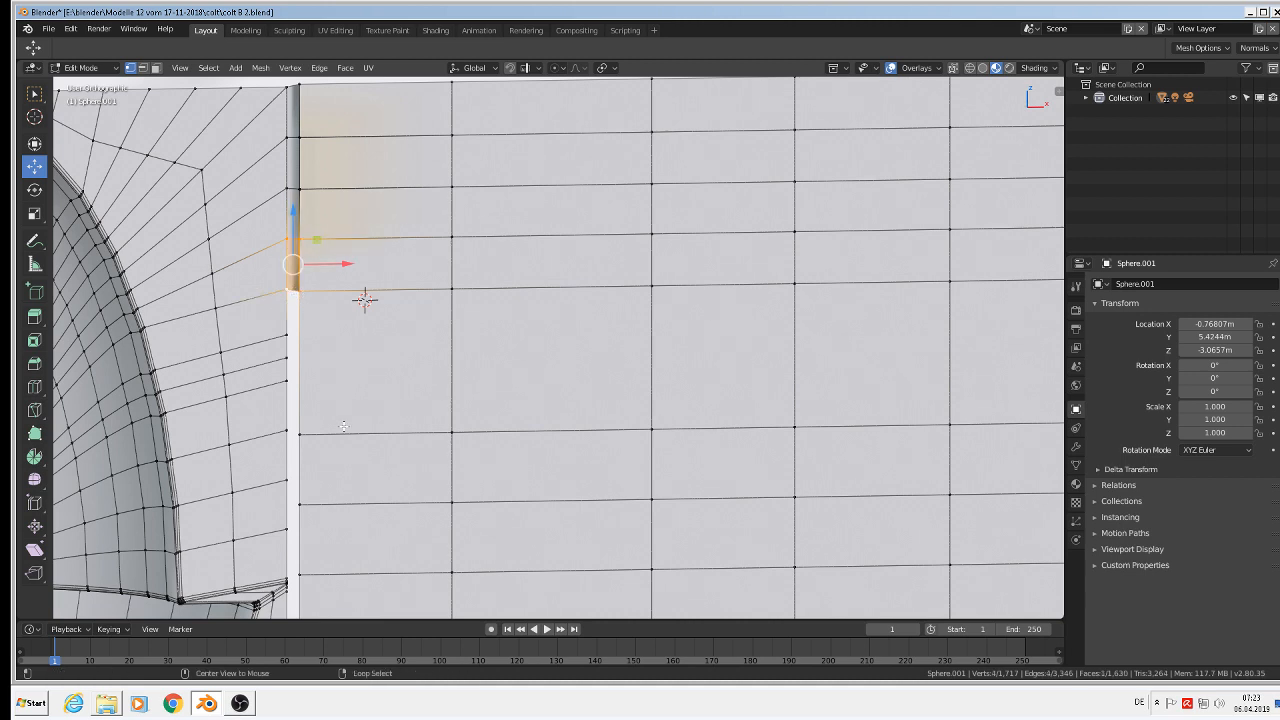
Move the panel's next lower horizontal edge loop up along Z, level with the arch mesh's next border vertex
{"action": "right_click", "coordinate": [344, 430], "text": "alt"}
{"action": "key", "text": "g"}
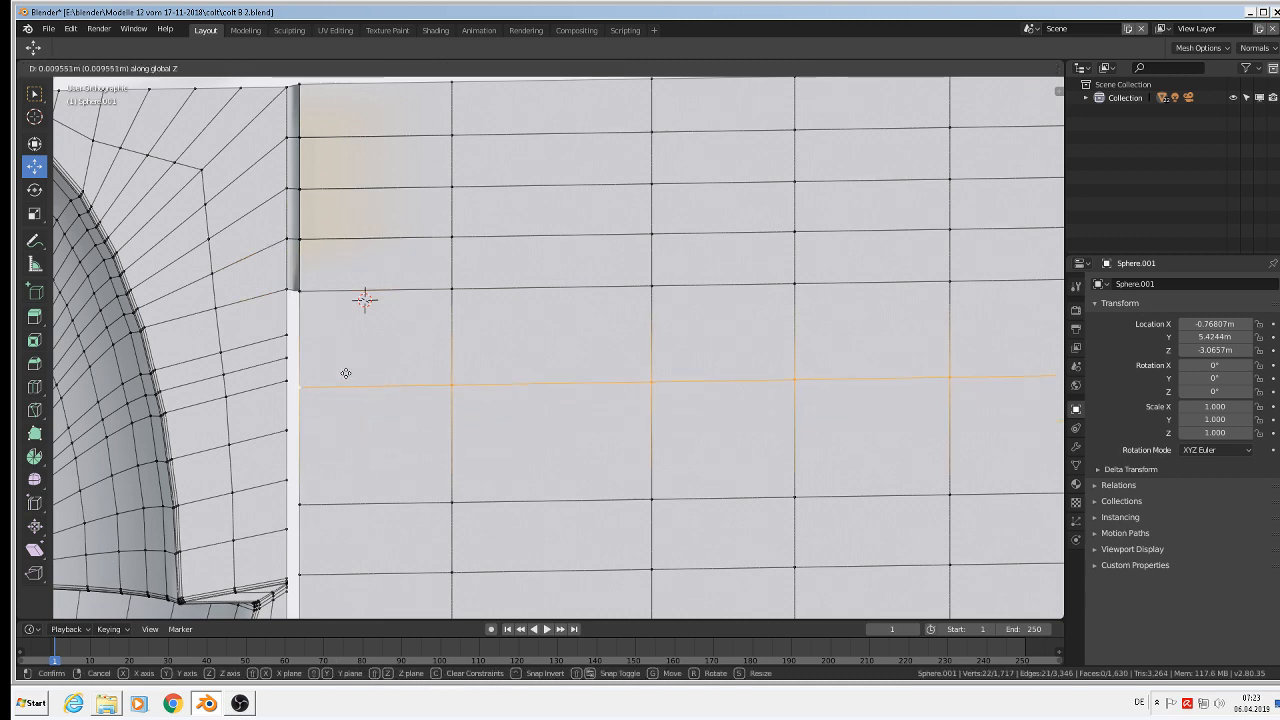
{"action": "left_click", "coordinate": [346, 334]}
Select the four border vertices around the gap directly below the last filled quad and fill them with a face
{"action": "right_click", "coordinate": [284, 295]}
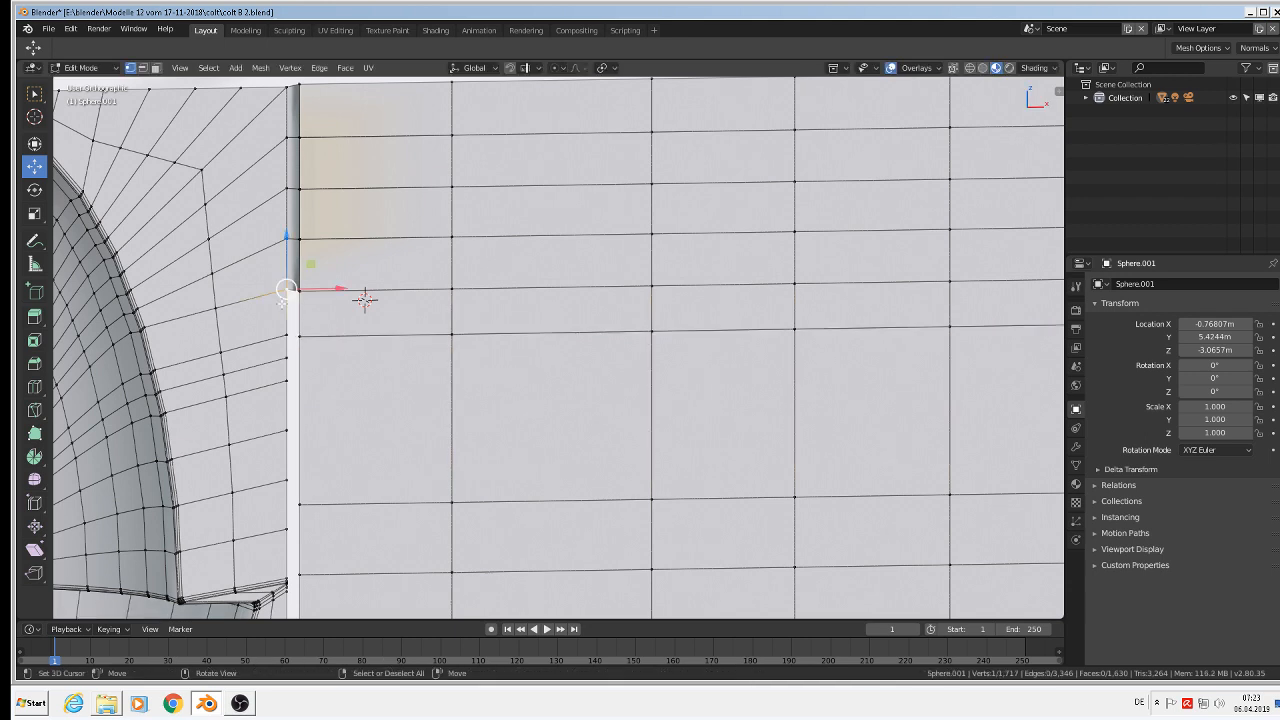
{"action": "right_click", "coordinate": [285, 333], "text": "shift"}
{"action": "right_click", "coordinate": [298, 335], "text": "shift"}
{"action": "right_click", "coordinate": [291, 288], "text": "shift"}
{"action": "right_click", "coordinate": [298, 291], "text": "shift"}
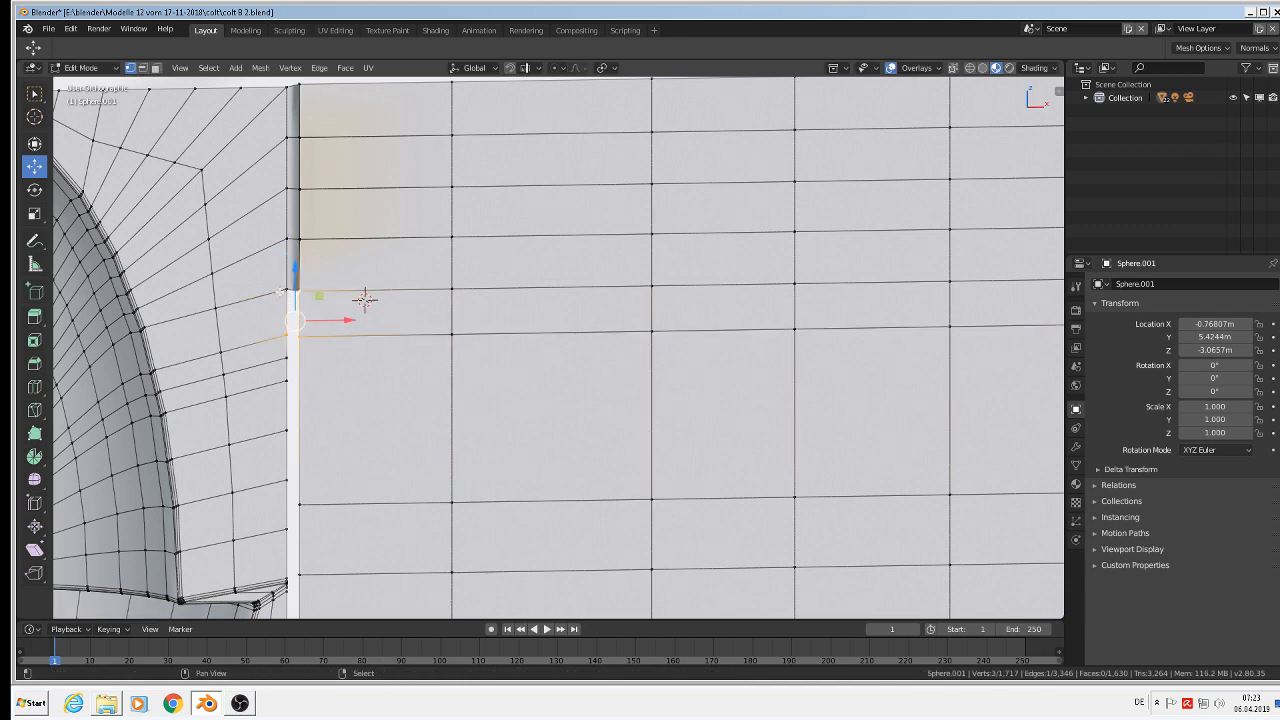
{"action": "right_click", "coordinate": [286, 291], "text": "shift"}
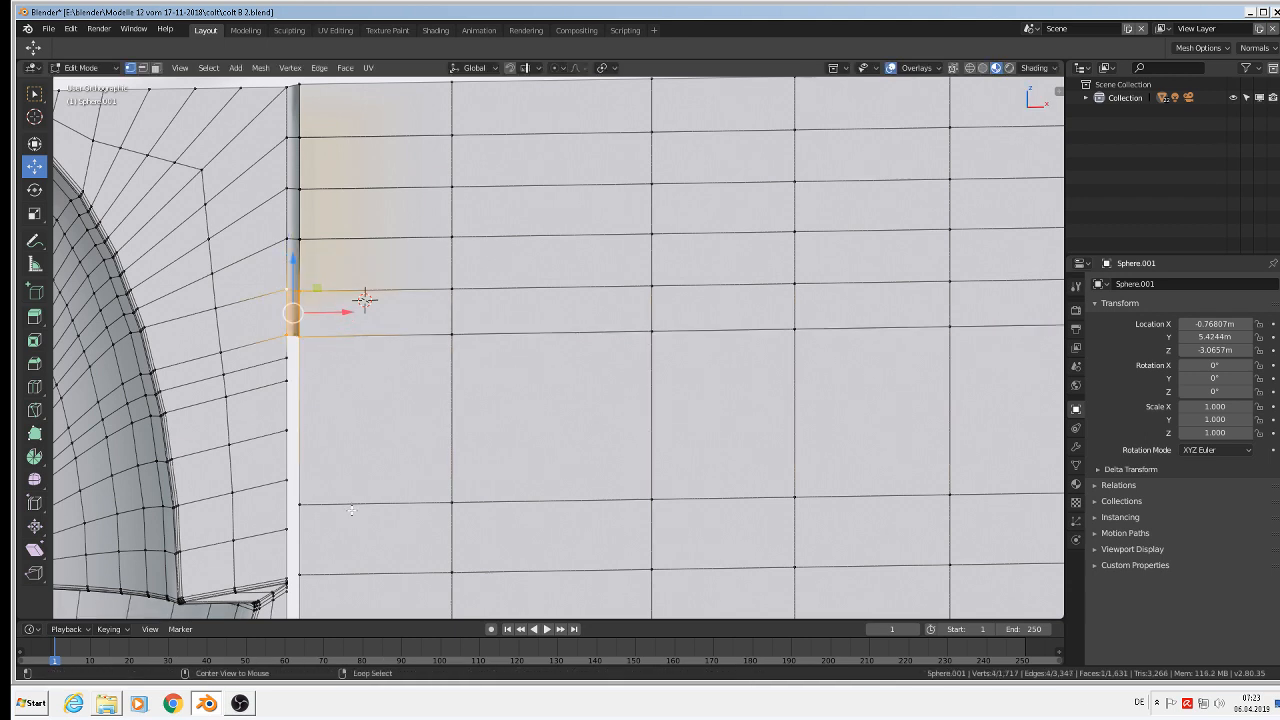
Raise the next horizontal panel edge loop about 0.029 m along Z to match the following arch border vertex
{"action": "right_click", "coordinate": [348, 502], "text": "alt"}
{"action": "key", "text": "g"}
{"action": "key", "text": "z"}
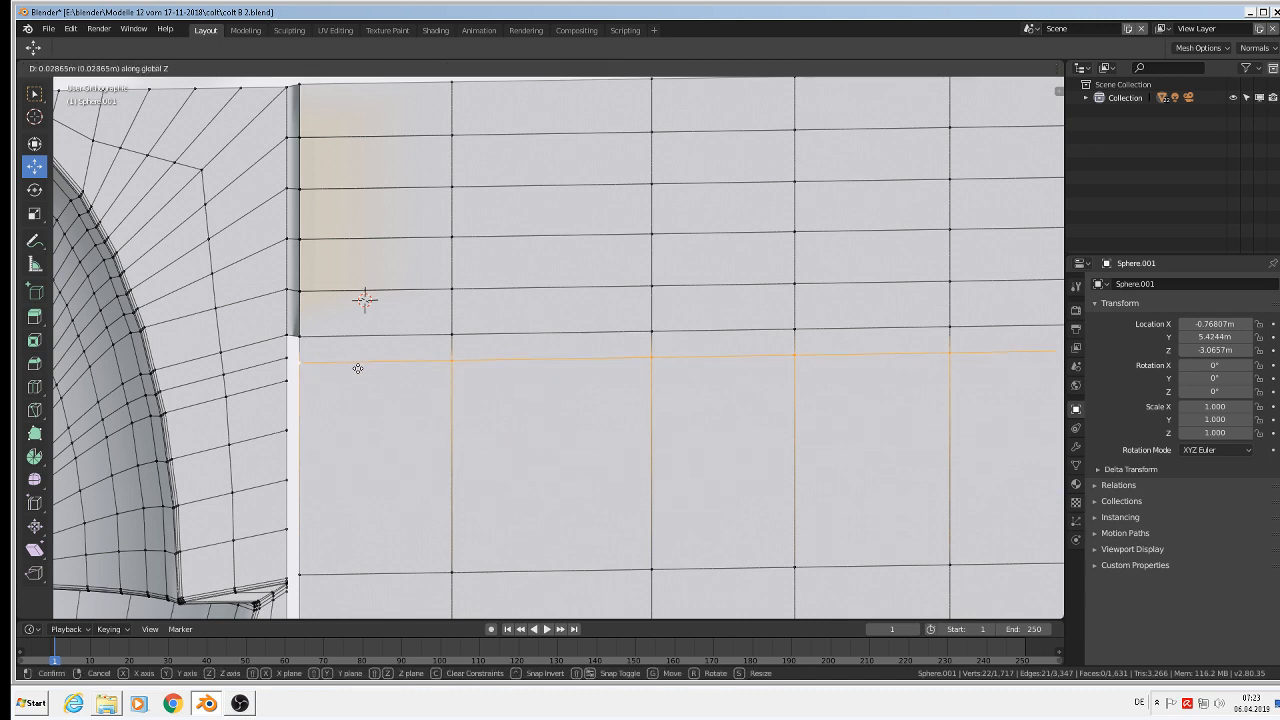
{"action": "left_click", "coordinate": [358, 367]}
Fill the short gap quad between the arch border and the newly raised panel edge loop
{"action": "right_click", "coordinate": [291, 356]}
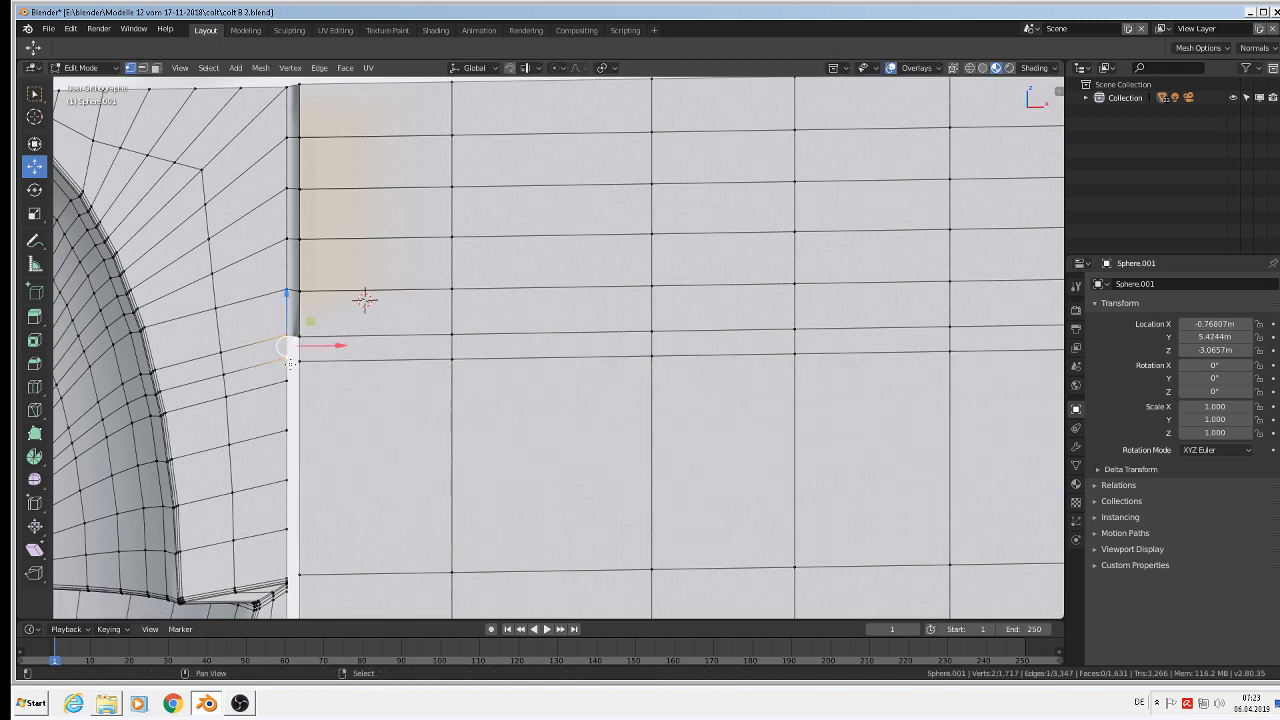
{"action": "right_click", "coordinate": [298, 338], "text": "shift"}
{"action": "right_click", "coordinate": [288, 336], "text": "shift"}
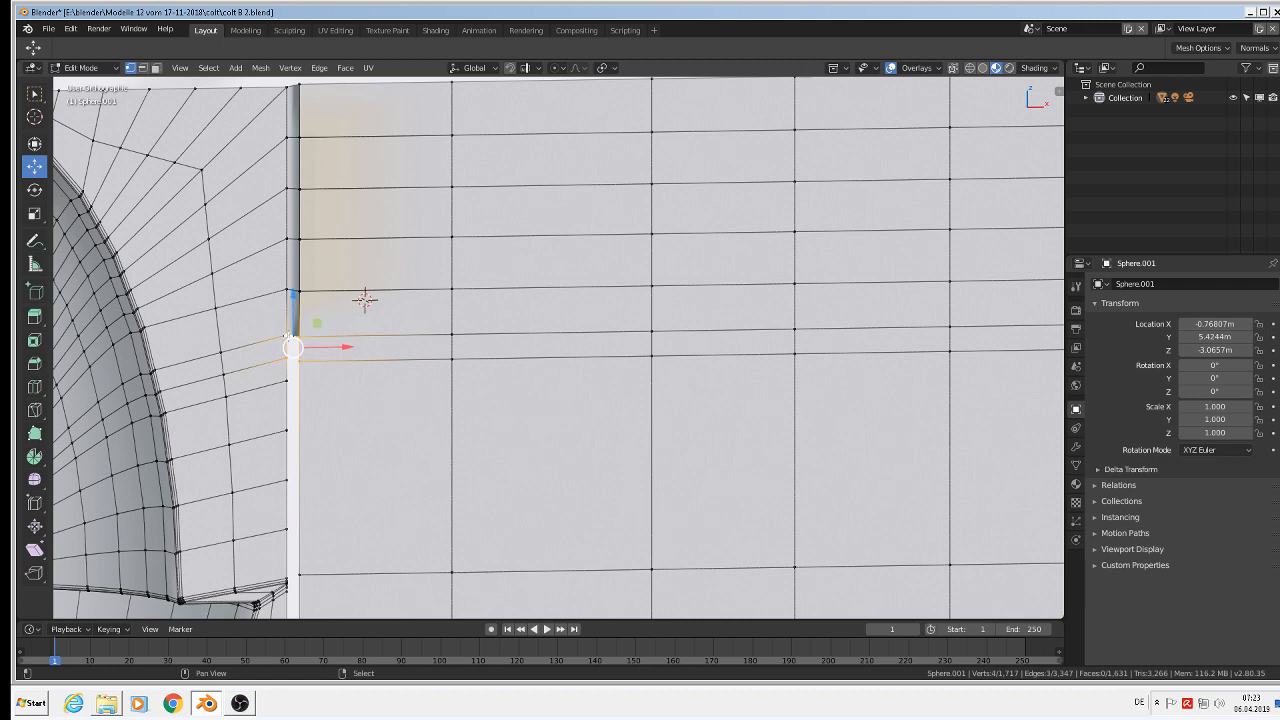
{"action": "key", "text": "f"}
Move the following horizontal panel edge loop up along Z, close beneath the bridged rows and level with the arch vertex
{"action": "right_click", "coordinate": [352, 572], "text": "alt"}
{"action": "key", "text": "g"}
{"action": "key", "text": "z"}
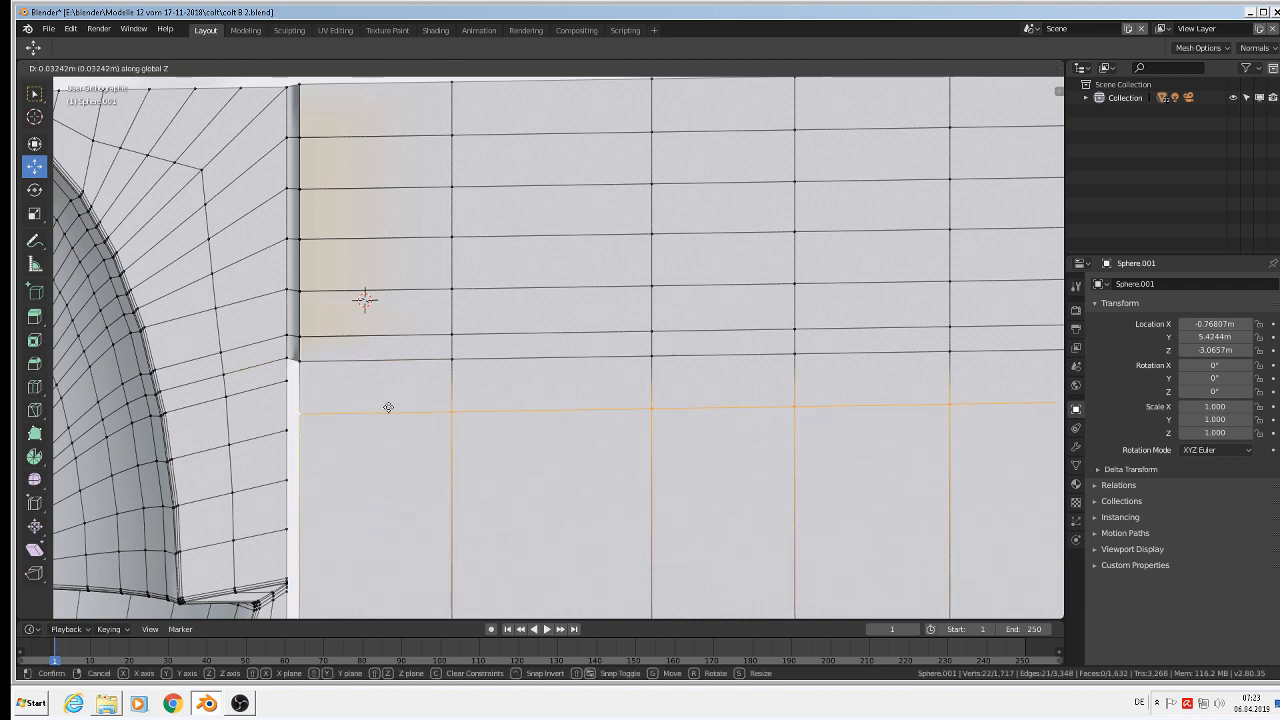
{"action": "left_click", "coordinate": [387, 380]}
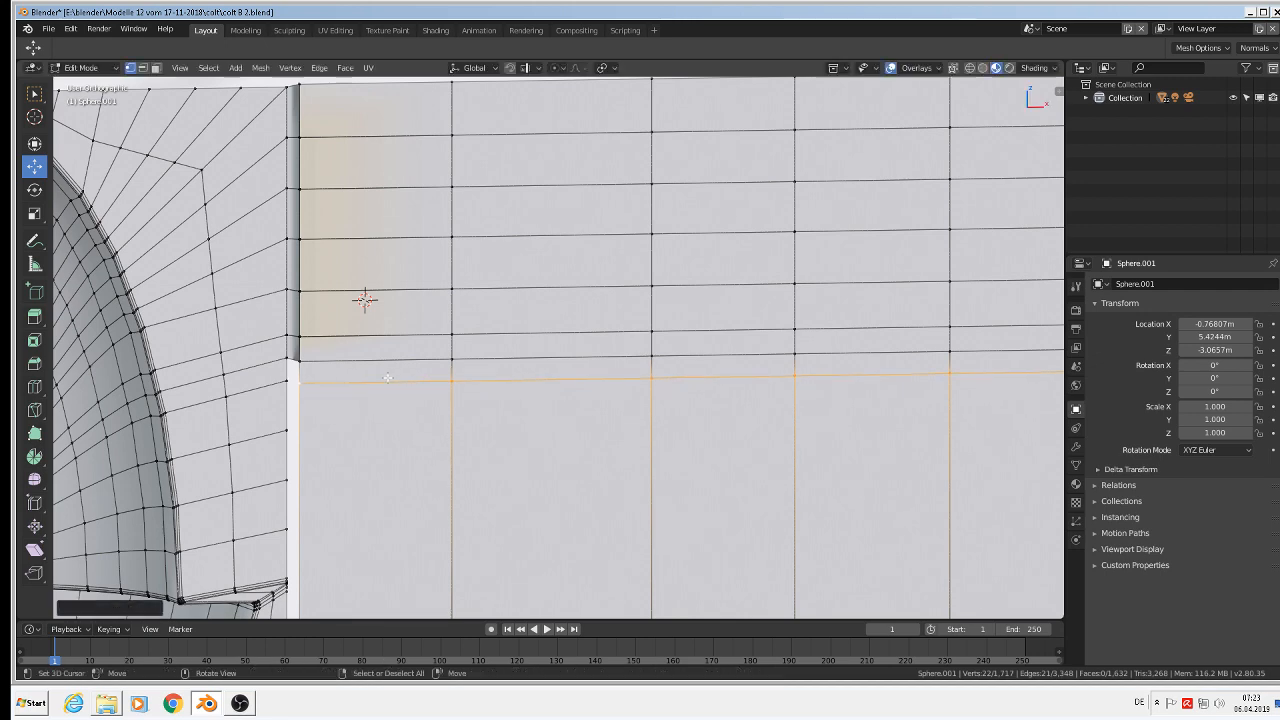
Create a face from the four gap vertices between the two closely spaced panel rows and the arch border
{"action": "right_click", "coordinate": [298, 378]}
{"action": "right_click", "coordinate": [304, 384], "text": "shift"}
{"action": "right_click", "coordinate": [303, 362], "text": "shift"}
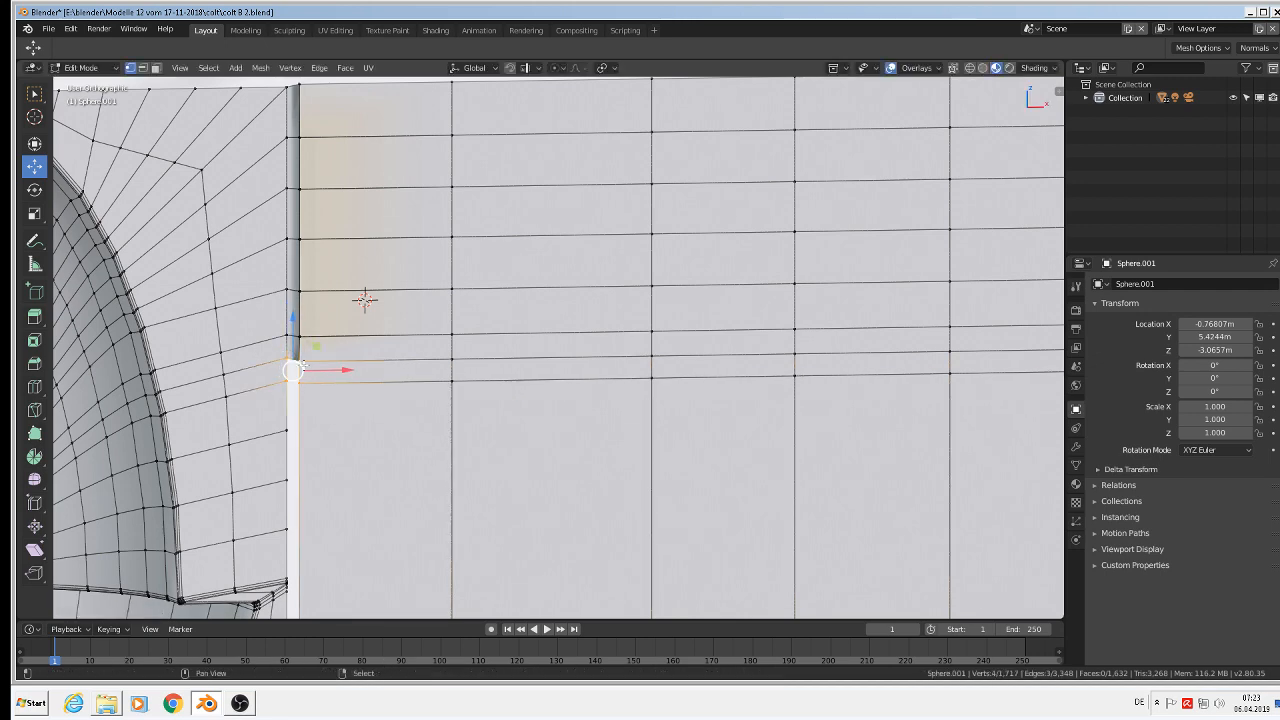
{"action": "middle_click_drag", "start_coordinate": [343, 425], "coordinate": [319, 370], "text": "shift"}
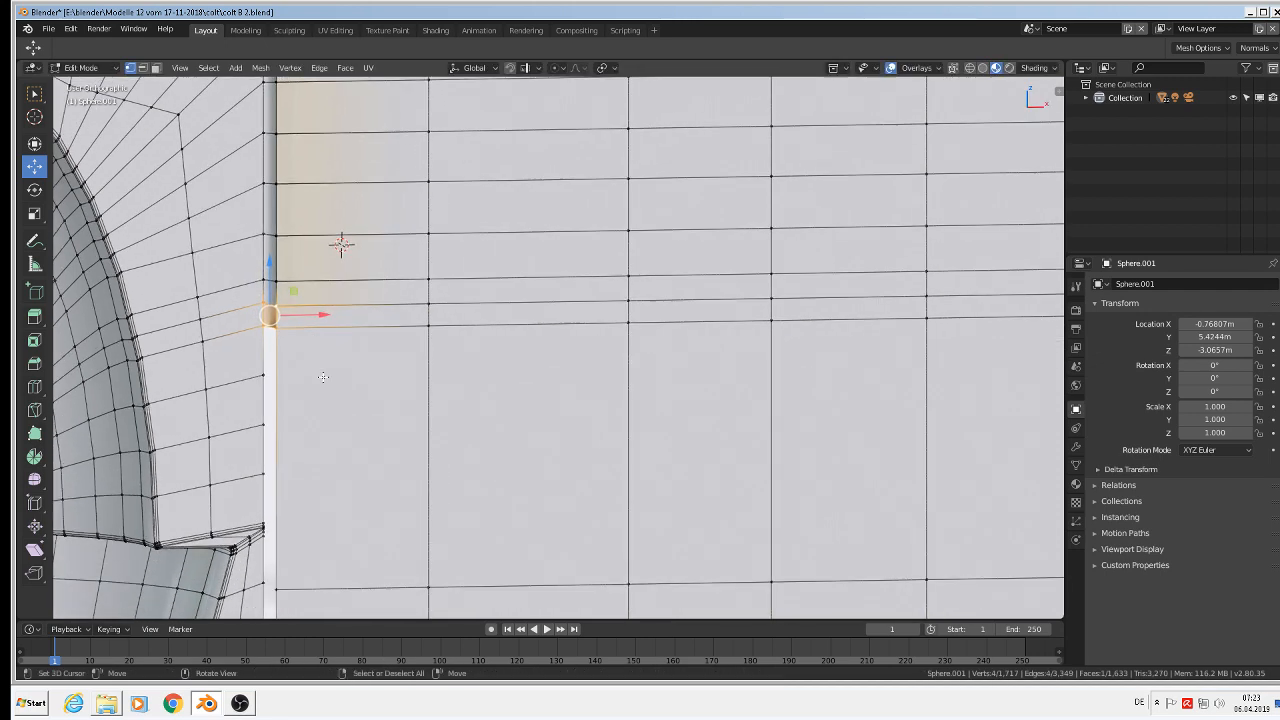
Move the next lower panel edge loop up along Z to line up with the next unbridged arch border vertex
{"action": "right_click", "coordinate": [340, 592], "text": "alt"}
{"action": "key", "text": "g"}
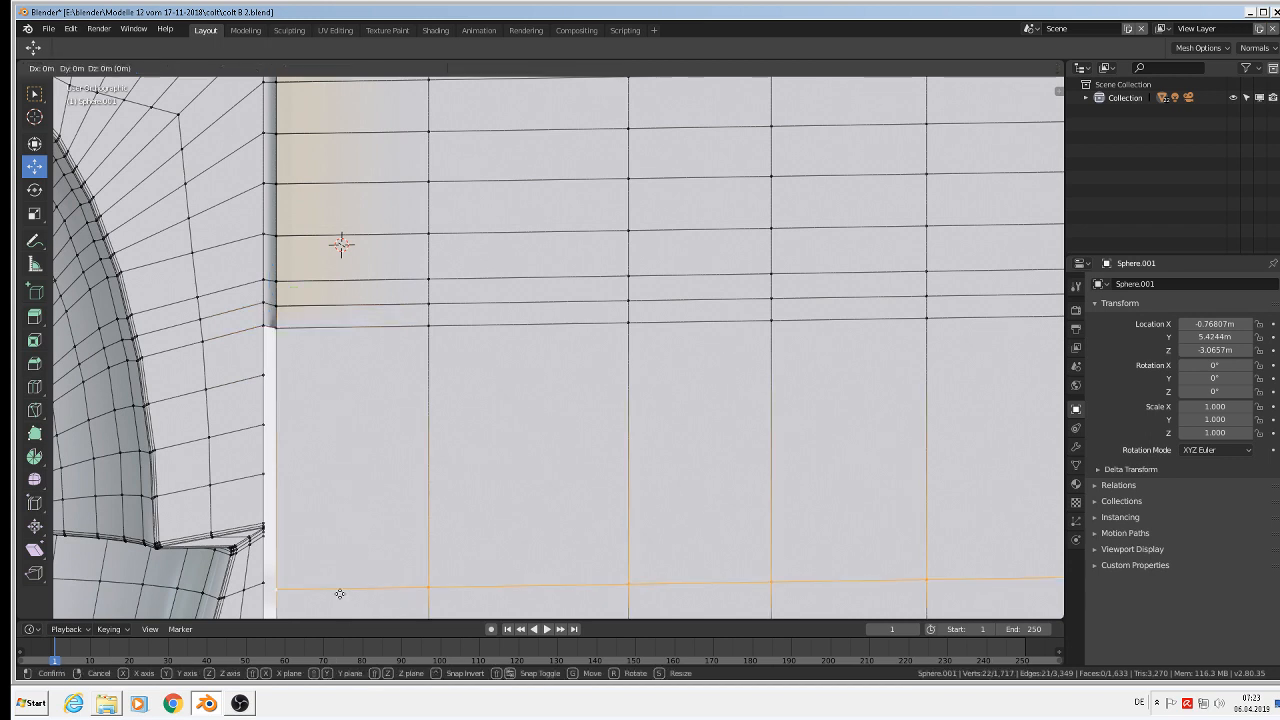
{"action": "key", "text": "z"}
{"action": "left_click", "coordinate": [333, 379]}
Select the two arch vertices and two panel vertices below the last bridged quad and fill a face between them
{"action": "right_click", "coordinate": [257, 323]}
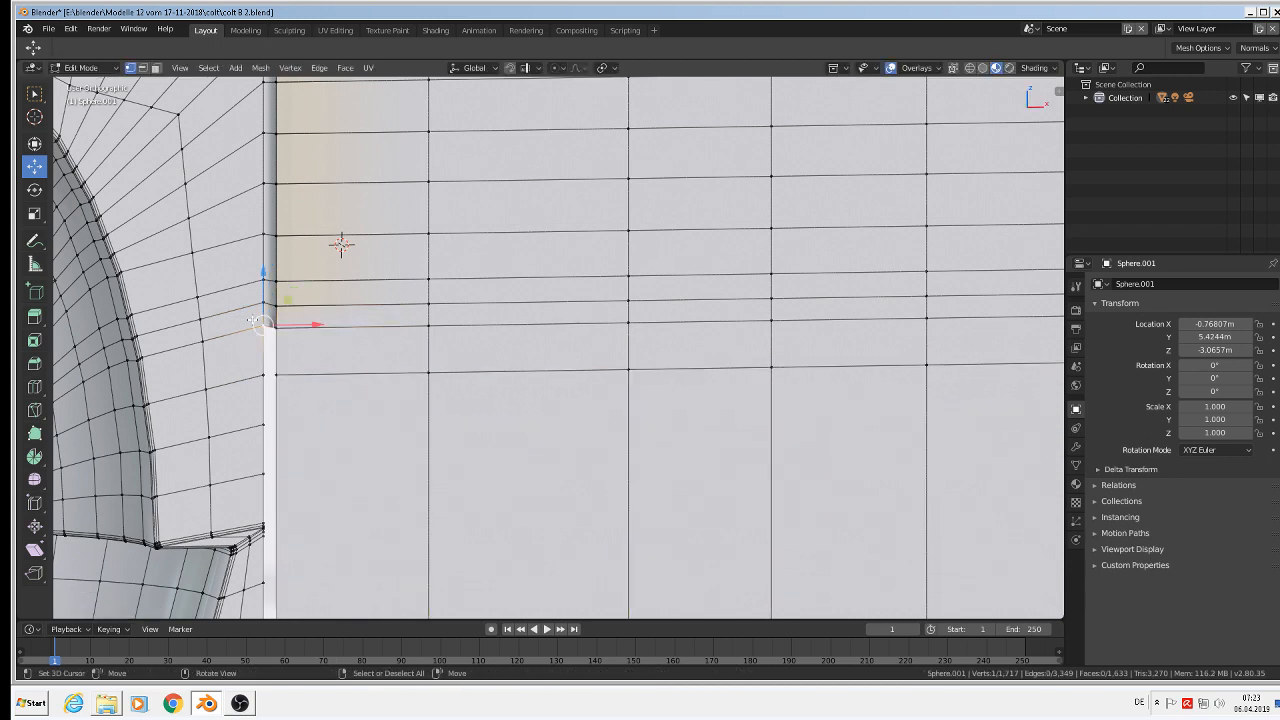
{"action": "right_click", "coordinate": [259, 374], "text": "shift"}
{"action": "right_click", "coordinate": [275, 374], "text": "shift"}
{"action": "right_click", "coordinate": [268, 328], "text": "shift"}
{"action": "right_click", "coordinate": [277, 329], "text": "shift"}
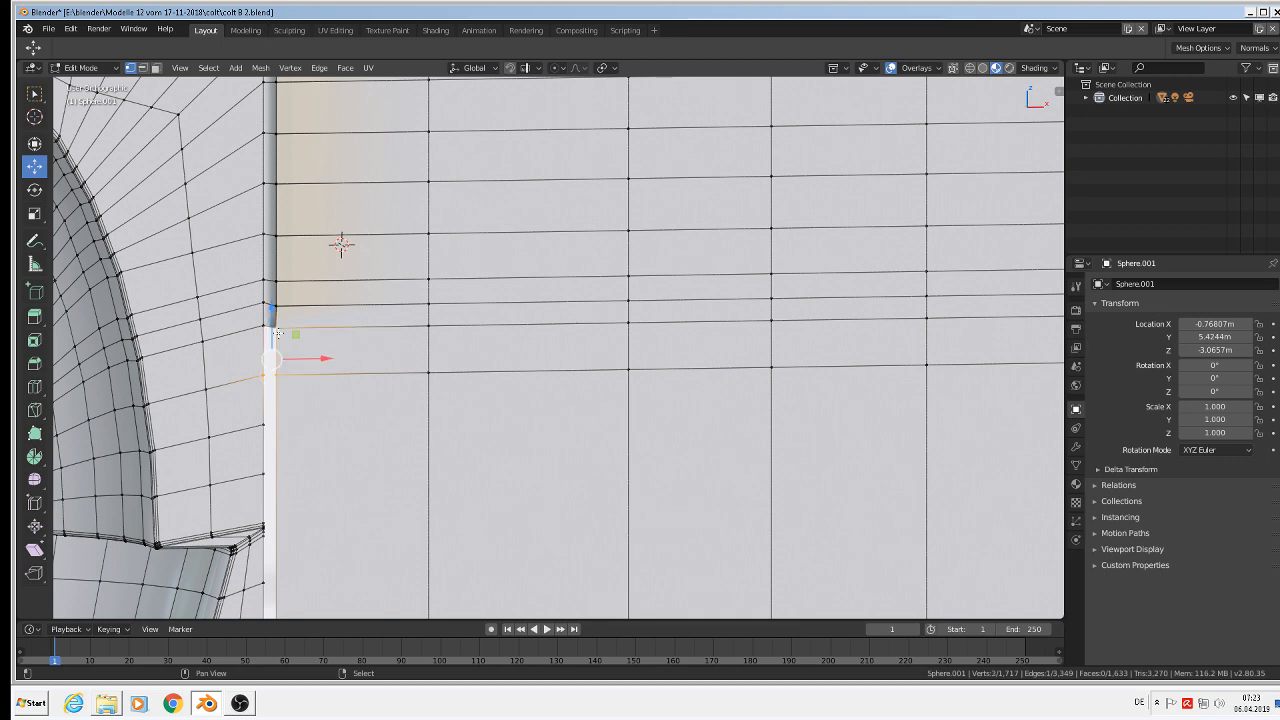
{"action": "right_click", "coordinate": [265, 326], "text": "shift"}
{"action": "key", "text": "f"}
Raise the panel's next horizontal edge loop along Z by about 0.05 m, level with the adjacent arch vertex
{"action": "middle_click_drag", "start_coordinate": [333, 465], "coordinate": [330, 295], "text": "shift"}
{"action": "right_click", "coordinate": [342, 488], "text": "alt"}
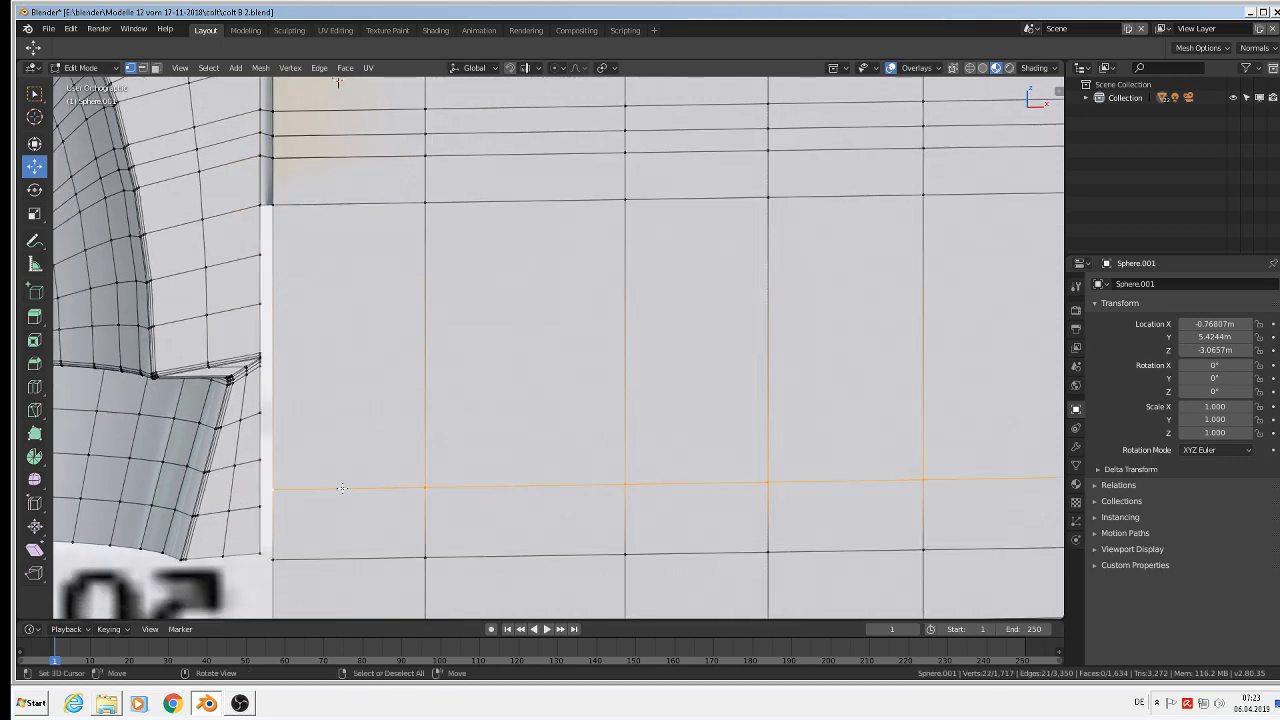
{"action": "key", "text": "g"}
{"action": "key", "text": "z"}
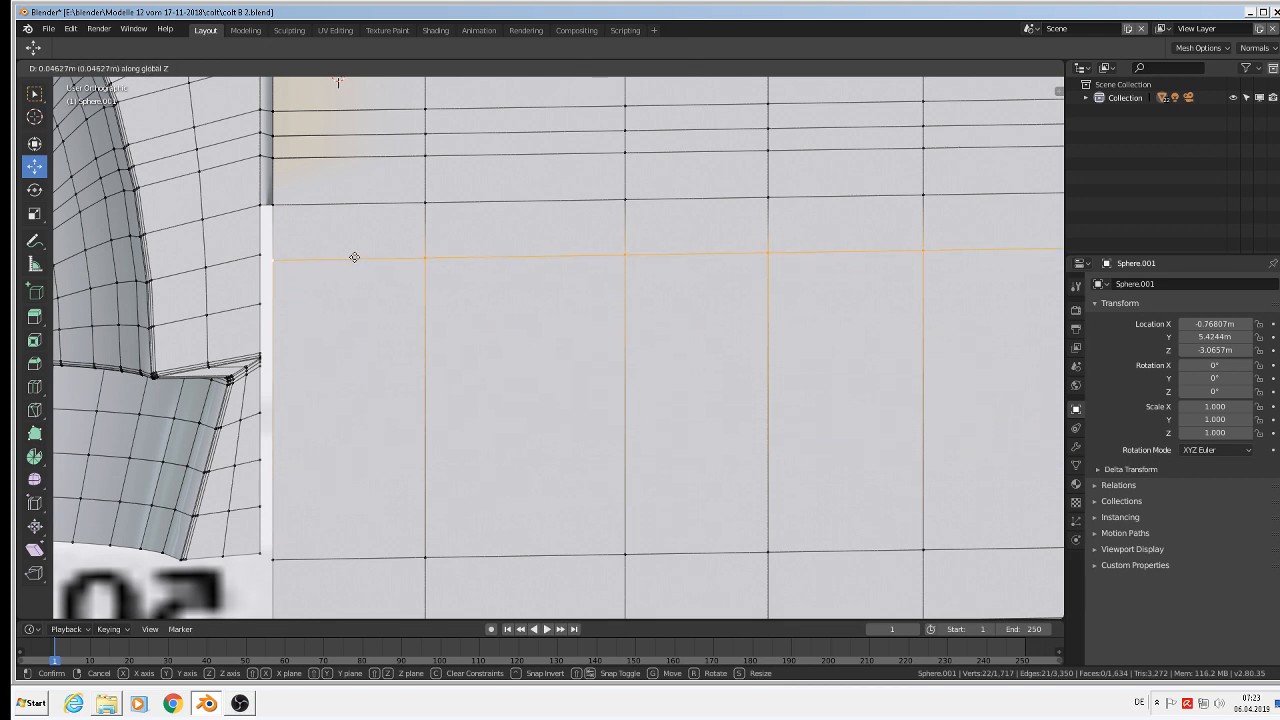
{"action": "left_click", "coordinate": [354, 254]}
Bridge the gap beside the raised panel edge loop with a four-vertex face
{"action": "right_click", "coordinate": [263, 210]}
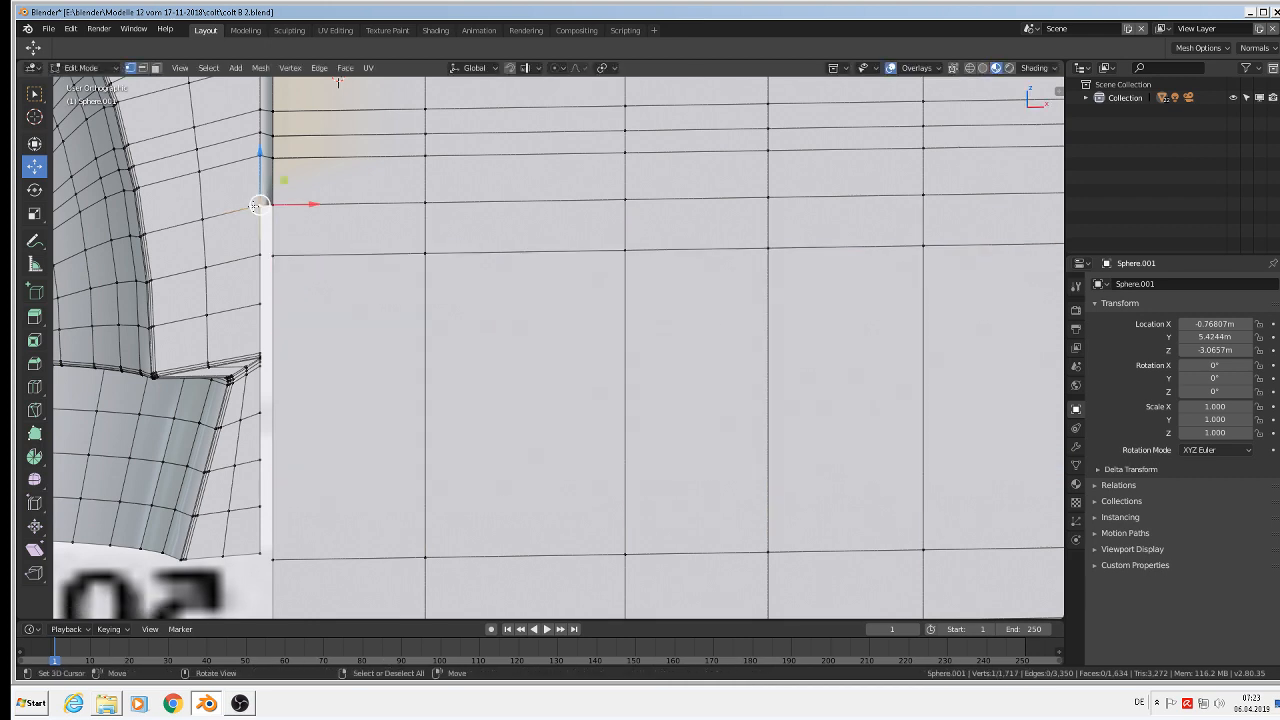
{"action": "right_click", "coordinate": [256, 258], "text": "shift"}
{"action": "right_click", "coordinate": [274, 259], "text": "shift"}
{"action": "right_click", "coordinate": [272, 203], "text": "shift"}
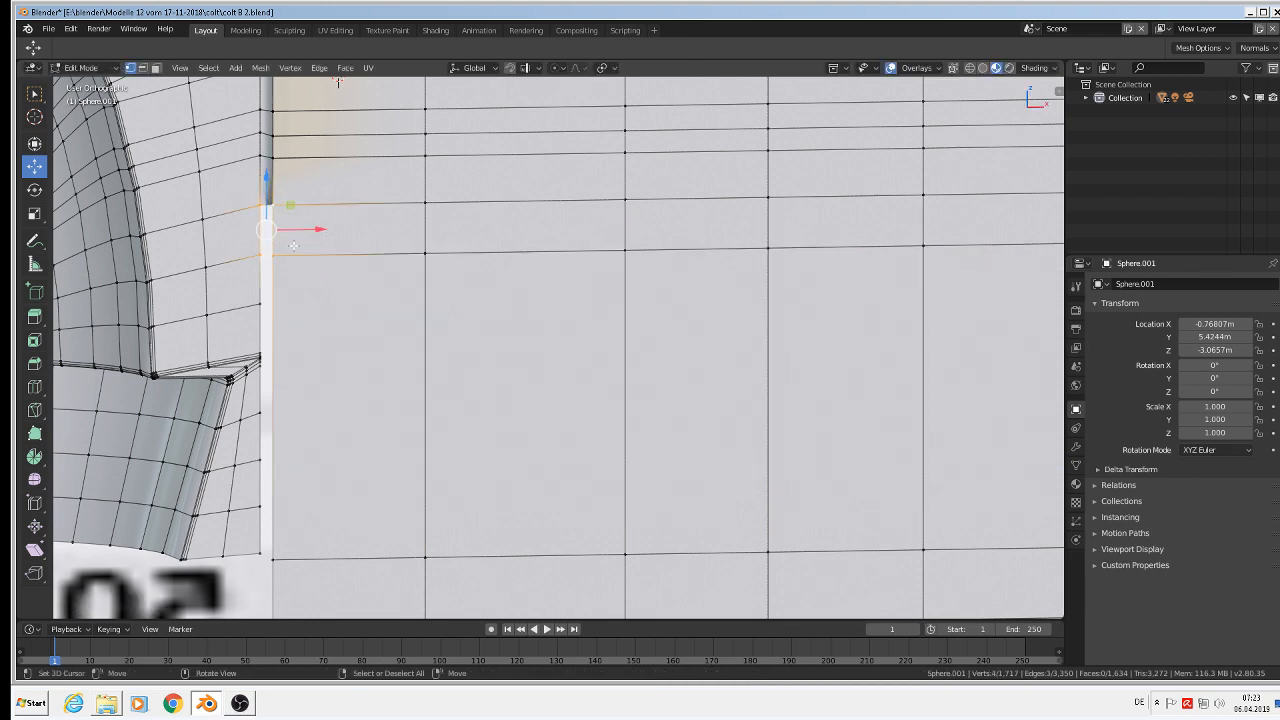
{"action": "key", "text": "f"}
Move the next horizontal panel edge loop up about 0.05 m along Z to the last arch vertex above the stepped ledge
{"action": "right_click", "coordinate": [310, 556], "text": "alt"}
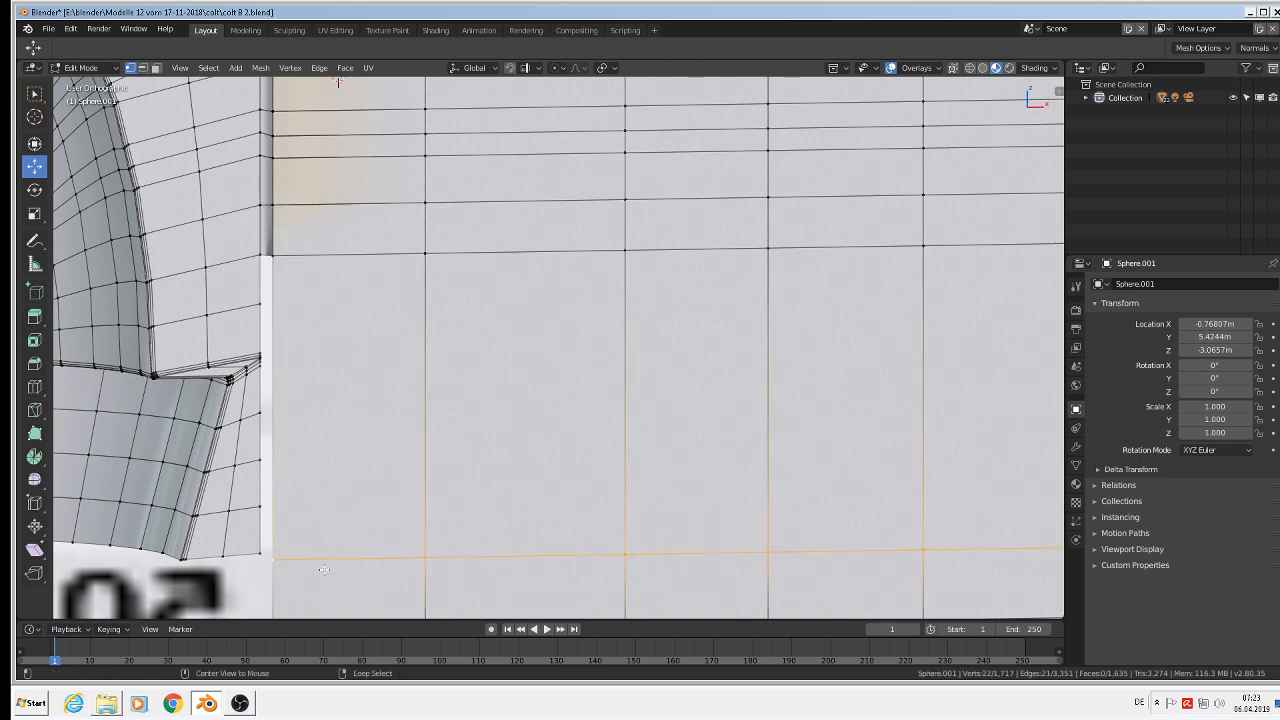
{"action": "key", "text": "g"}
{"action": "key", "text": "z"}
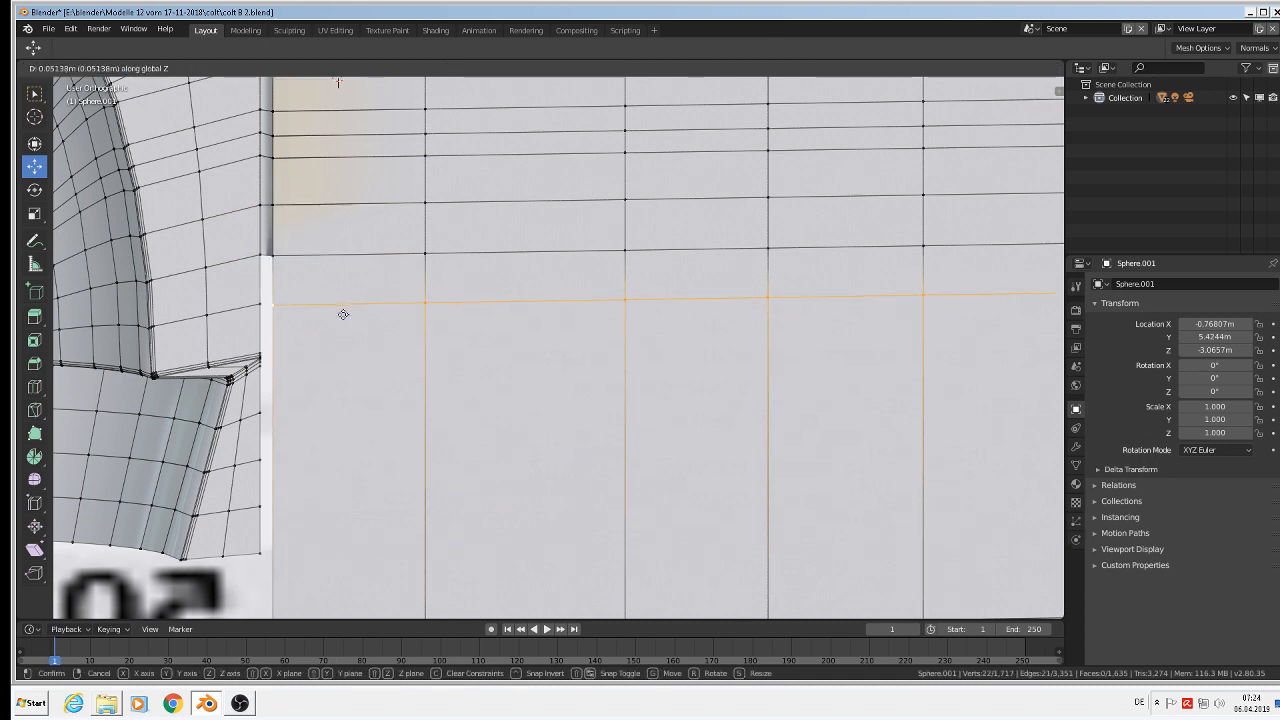
{"action": "left_click", "coordinate": [342, 308]}
Fill the gap quad just above the arch mesh's stepped ledge with a face
{"action": "right_click", "coordinate": [264, 254]}
{"action": "right_click", "coordinate": [261, 303], "text": "shift"}
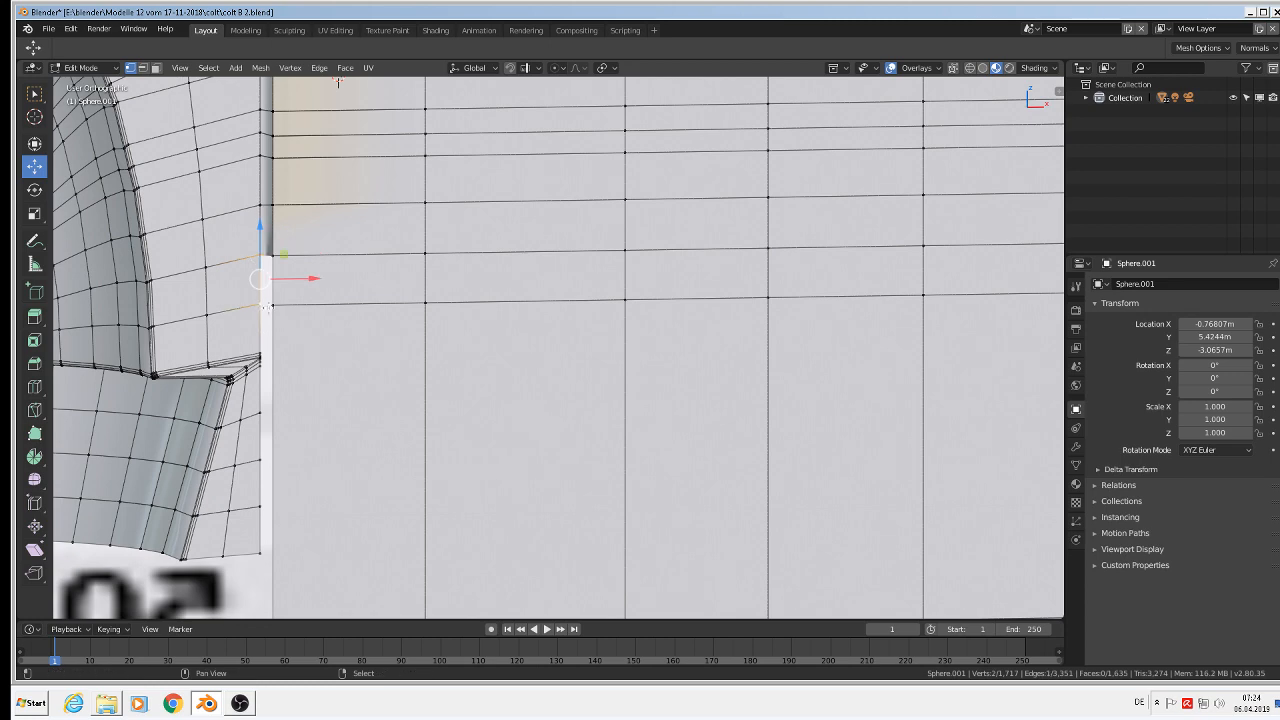
{"action": "right_click", "coordinate": [273, 304], "text": "shift"}
{"action": "right_click", "coordinate": [275, 256], "text": "shift"}
{"action": "key", "text": "f"}
Raise the next lower panel edge loop along Z to the height of the stepped ledge's uppermost border vertex
{"action": "scroll", "coordinate": [351, 435], "scroll_direction": "down", "scroll_amount": 3}
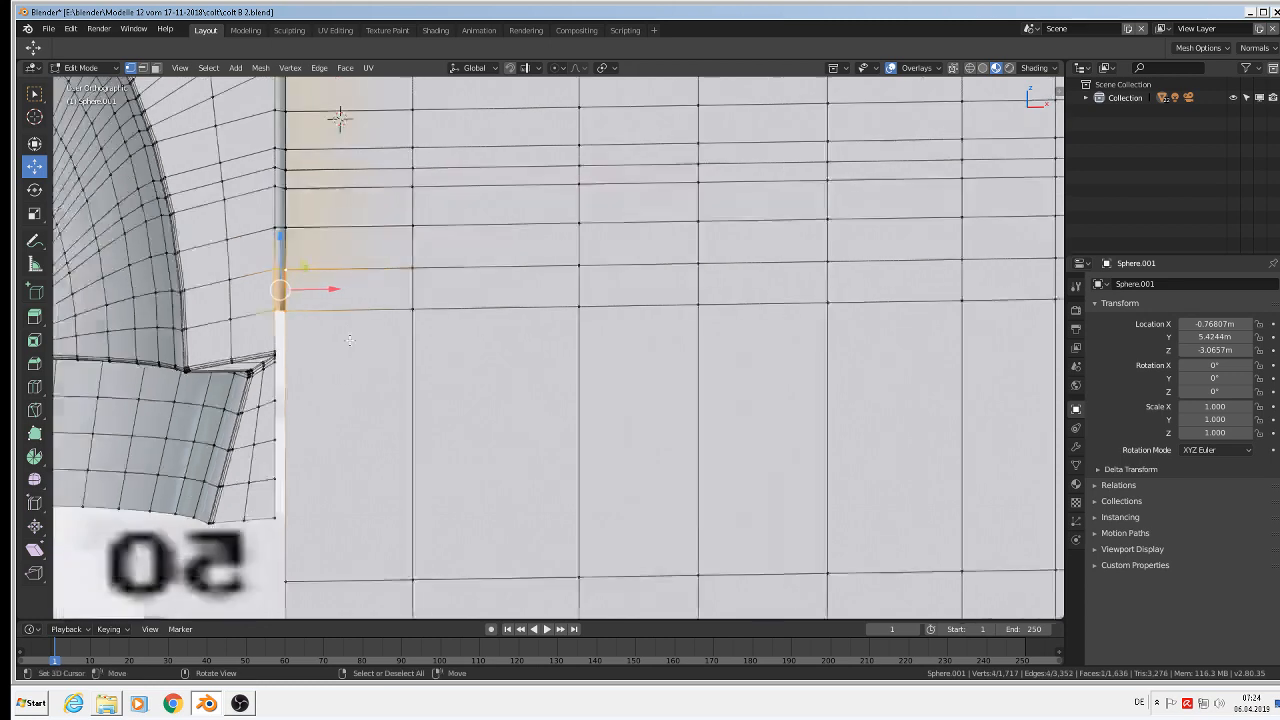
{"action": "scroll", "coordinate": [351, 435], "scroll_direction": "up", "scroll_amount": 1}
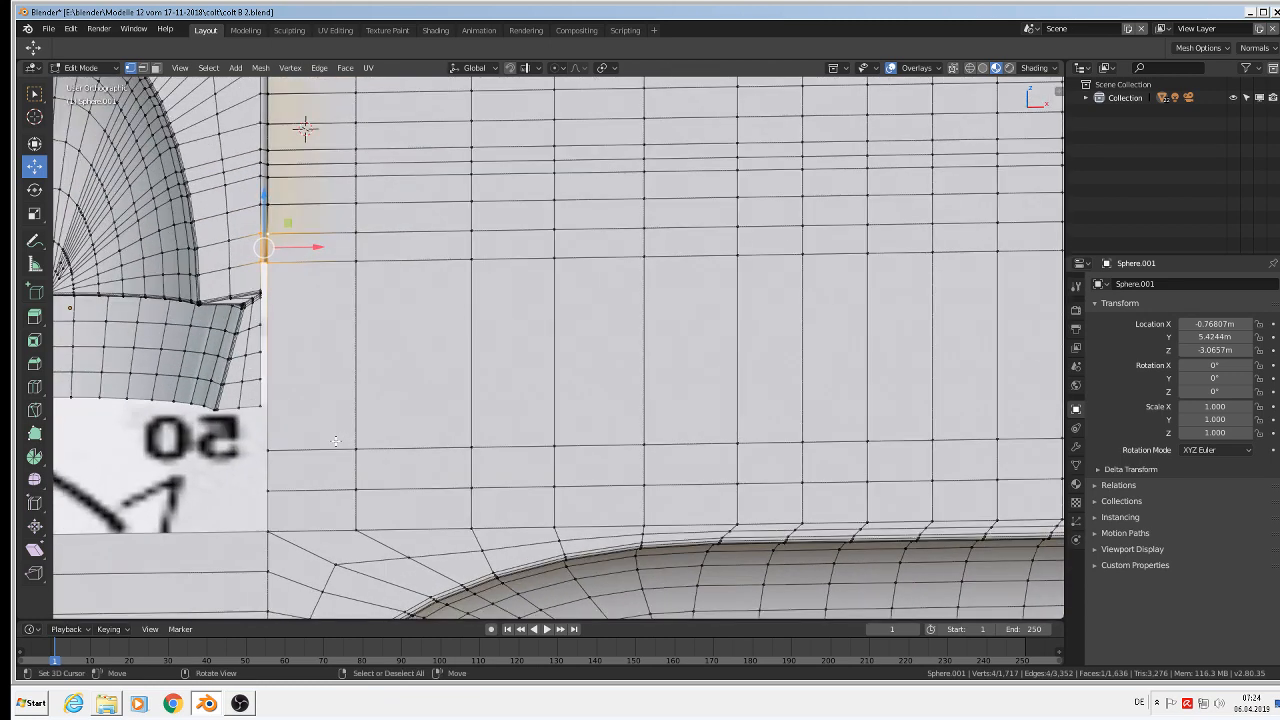
{"action": "right_click", "coordinate": [319, 449], "text": "alt"}
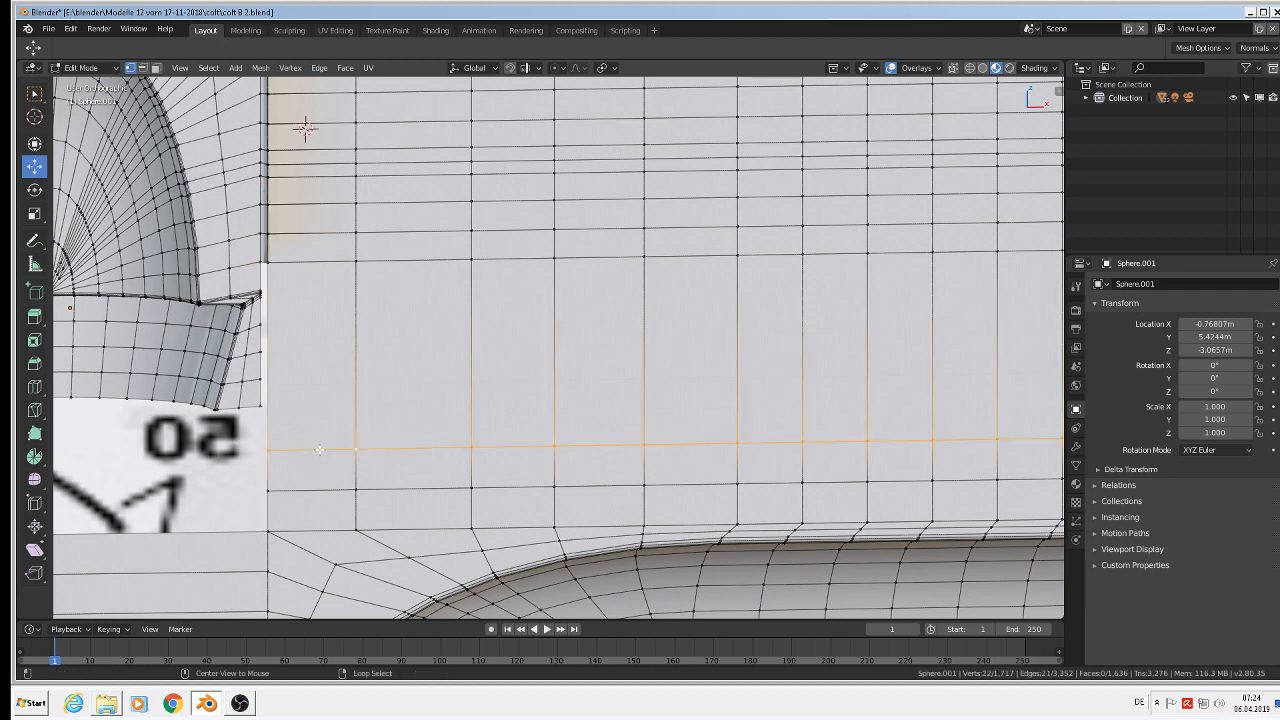
{"action": "key", "text": "g"}
{"action": "key", "text": "z"}
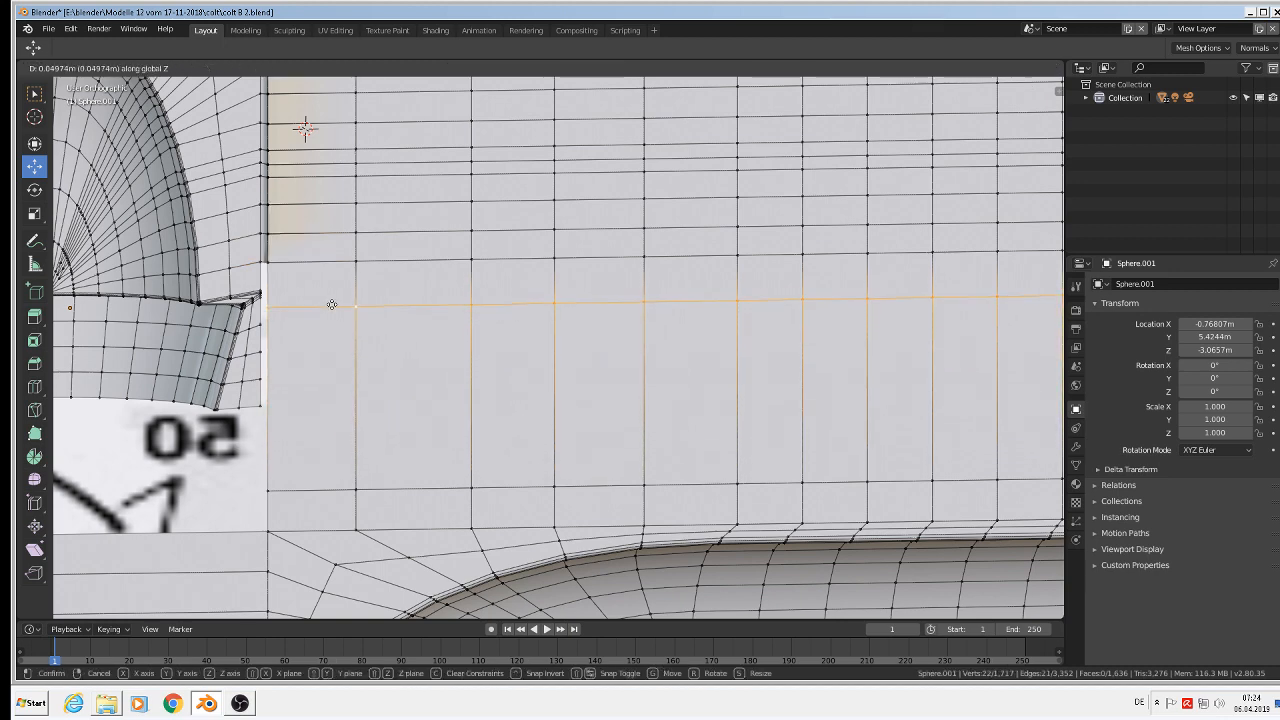
{"action": "left_click", "coordinate": [334, 288]}
Fill the gap quad ending at the ledge's uppermost border vertex, between the arch mesh and the panel
{"action": "scroll", "coordinate": [380, 185], "scroll_direction": "up", "scroll_amount": 6}
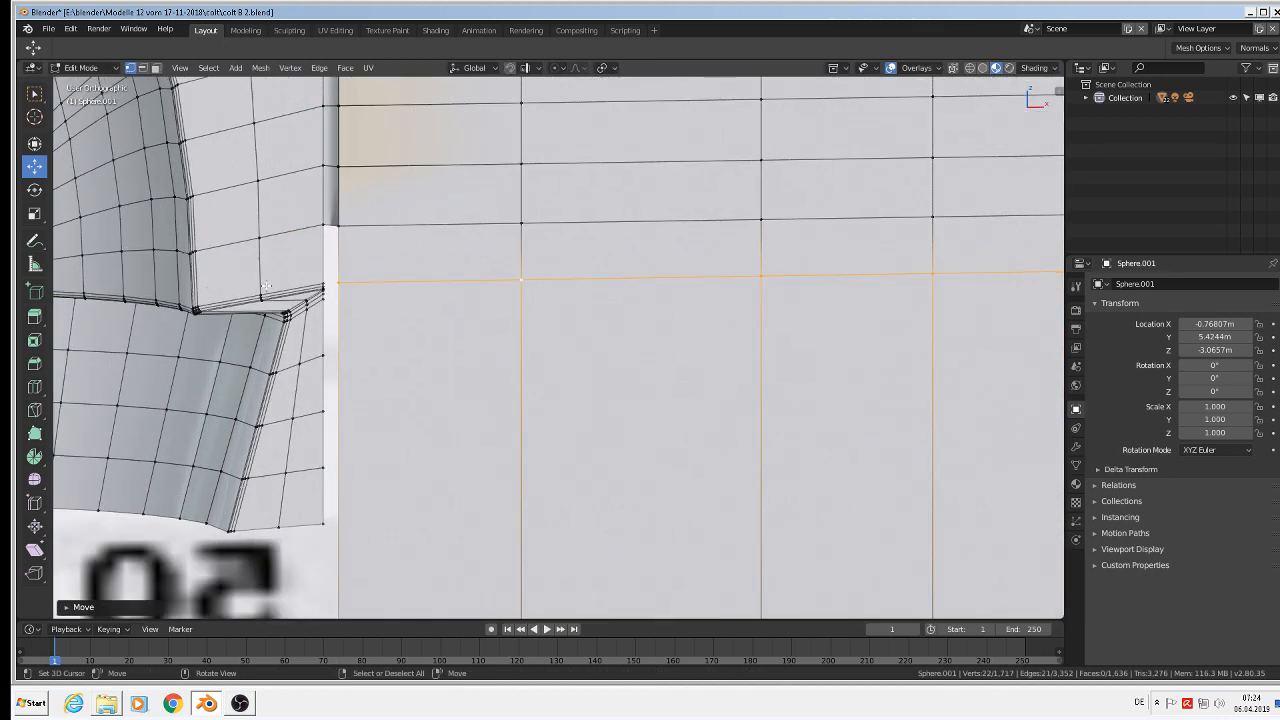
{"action": "right_click", "coordinate": [361, 173]}
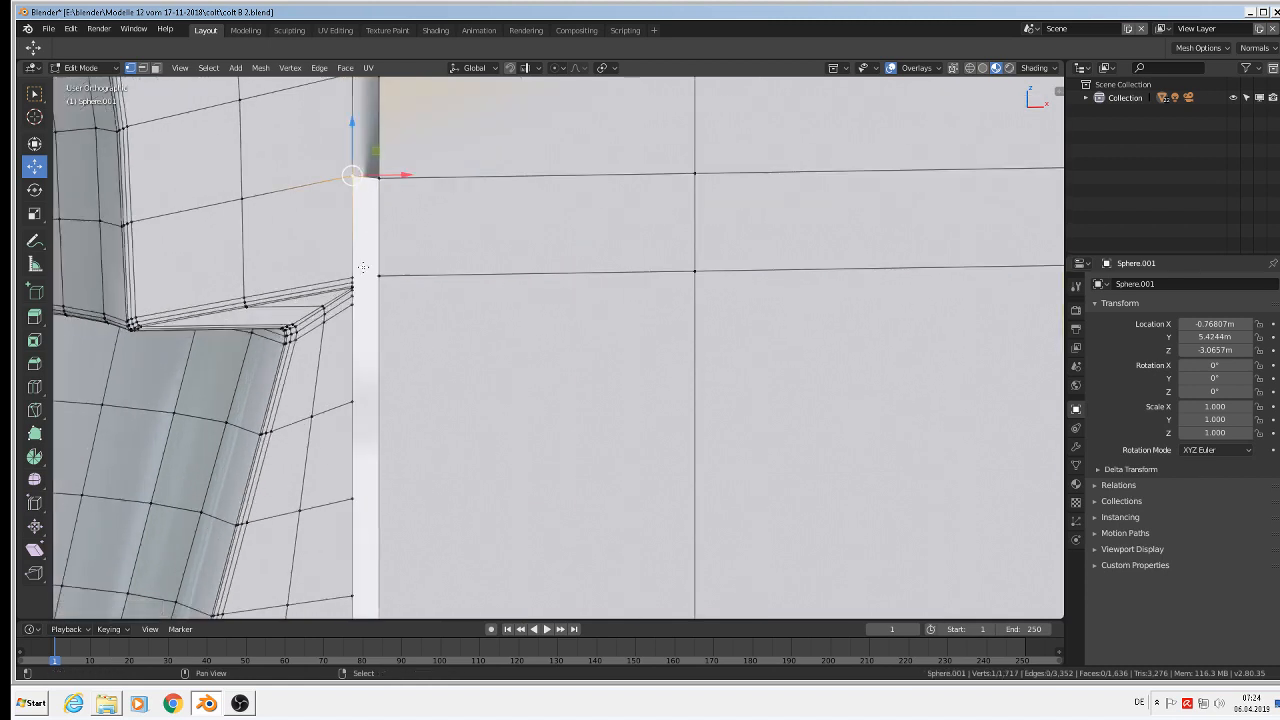
{"action": "right_click", "coordinate": [356, 279], "text": "shift"}
{"action": "right_click", "coordinate": [386, 272], "text": "shift"}
{"action": "right_click", "coordinate": [380, 177], "text": "shift"}
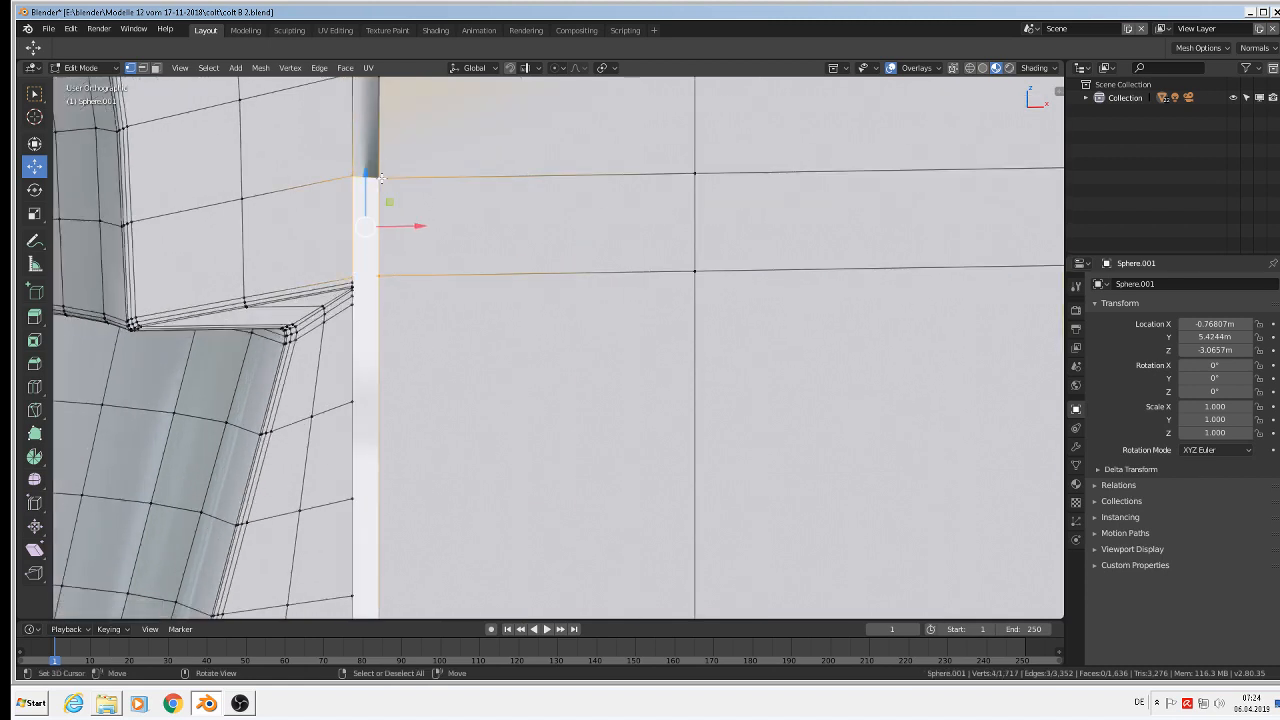
{"action": "key", "text": "f"}
Move the next panel edge loop up about 0.03 m along Z, level with the arch mesh's lowest border vertex
{"action": "scroll", "coordinate": [448, 231], "scroll_direction": "up", "scroll_amount": 2}
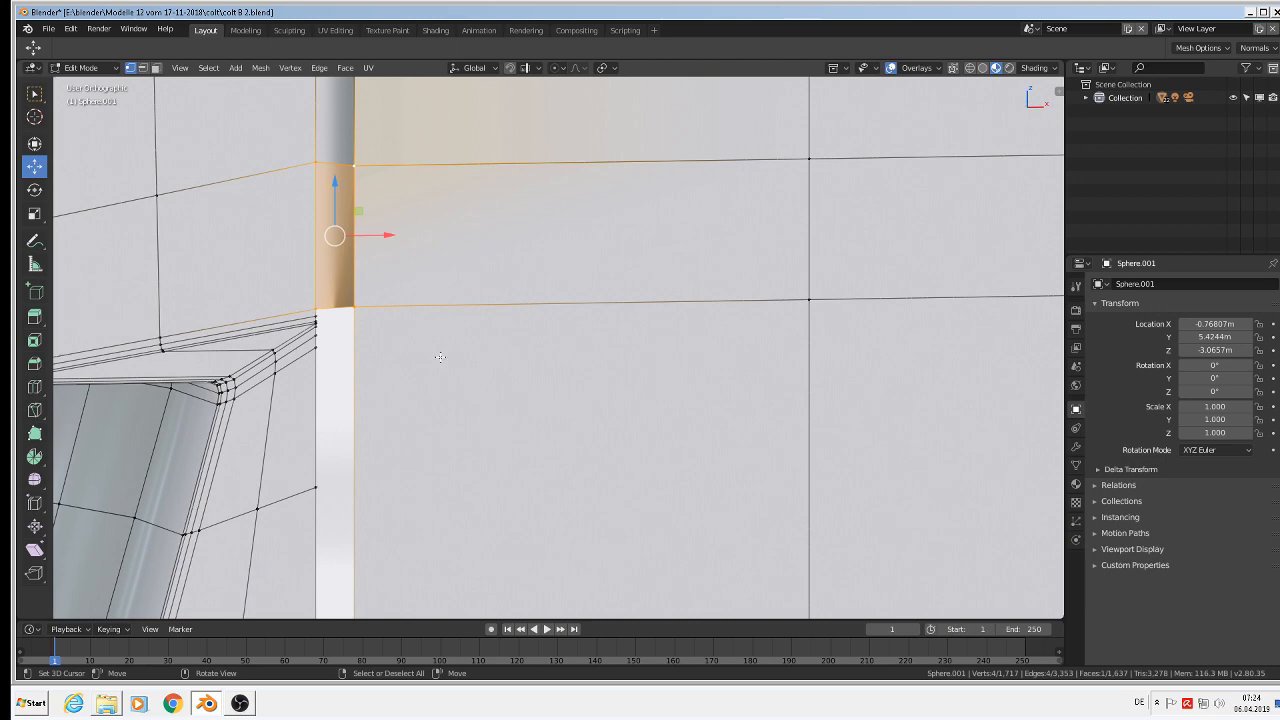
{"action": "scroll", "coordinate": [440, 357], "scroll_direction": "down", "scroll_amount": 3}
{"action": "scroll", "coordinate": [480, 320], "scroll_direction": "up", "scroll_amount": 3}
{"action": "right_click", "coordinate": [439, 430], "text": "alt"}
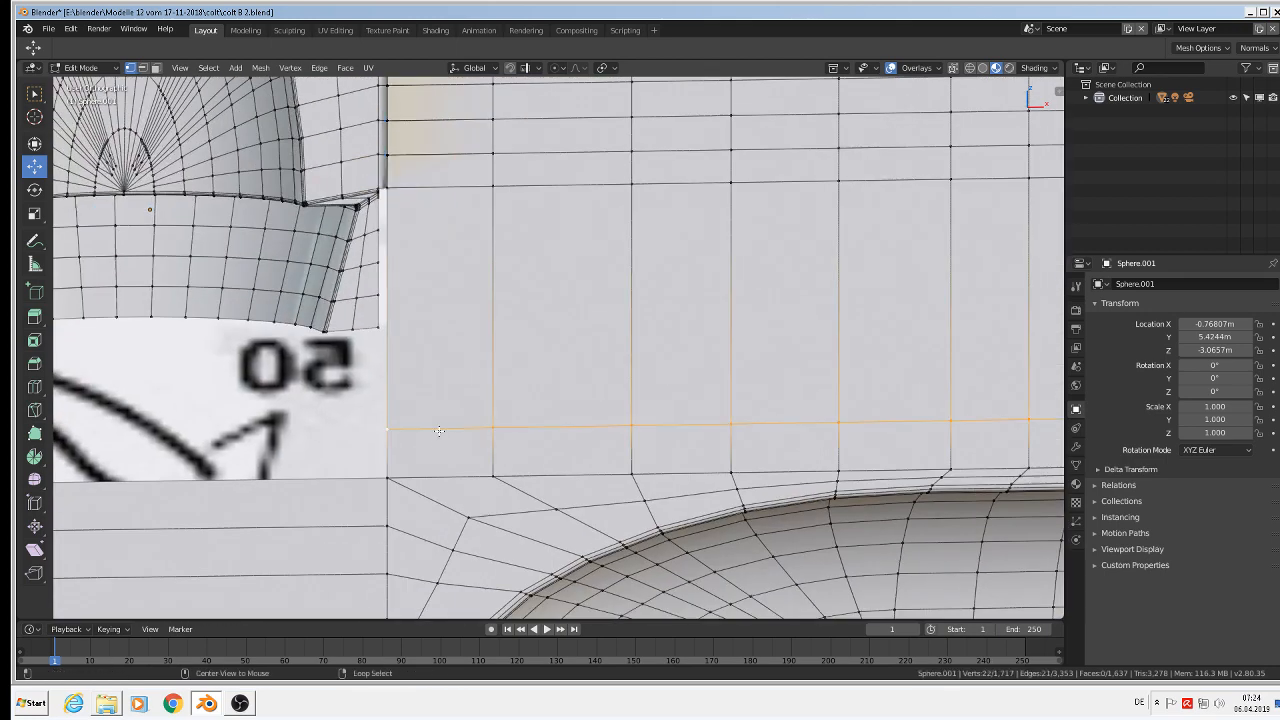
{"action": "key", "text": "g"}
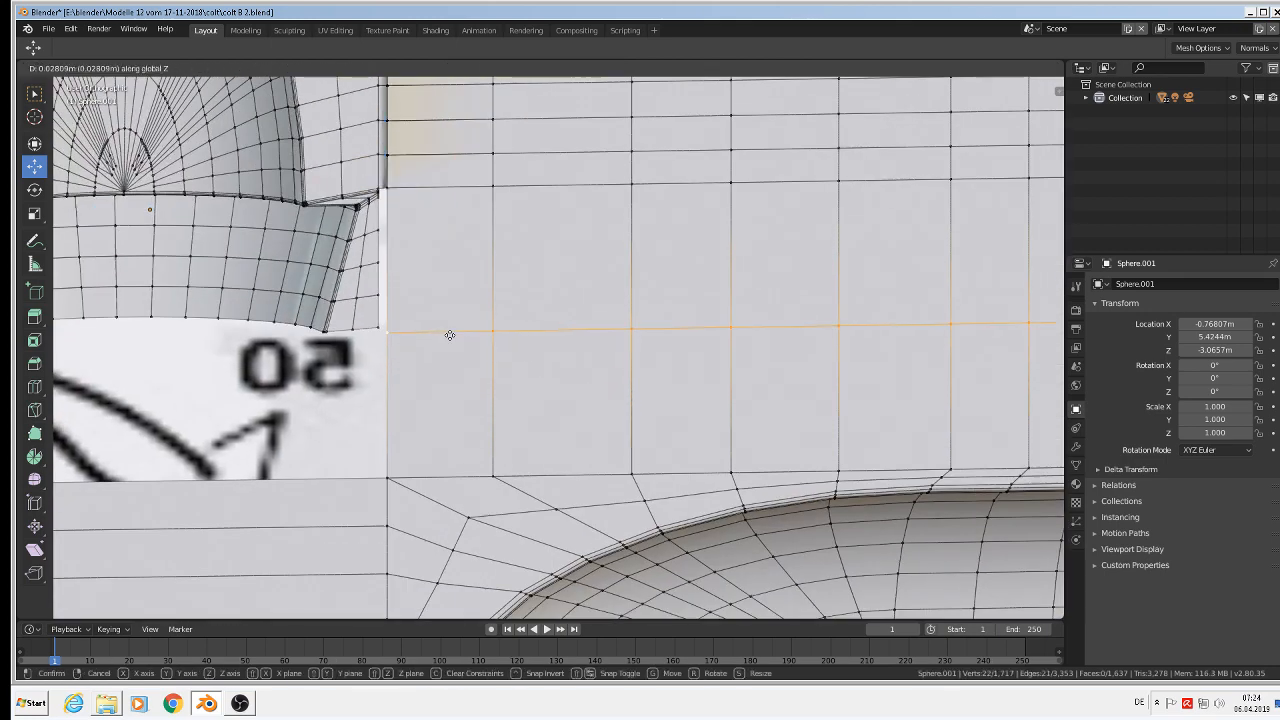
{"action": "left_click", "coordinate": [451, 331]}
{"action": "scroll", "coordinate": [451, 331], "scroll_direction": "up", "scroll_amount": 6}
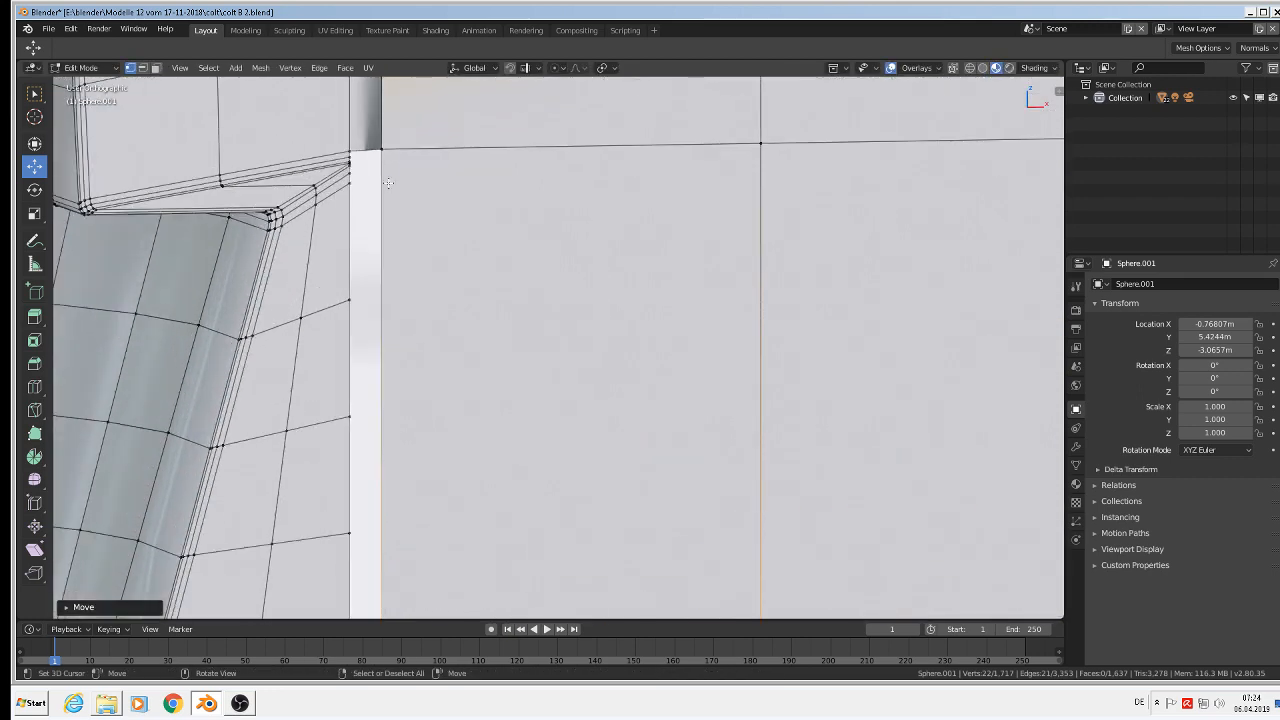
{"action": "scroll", "coordinate": [390, 324], "scroll_direction": "up", "scroll_amount": 3}
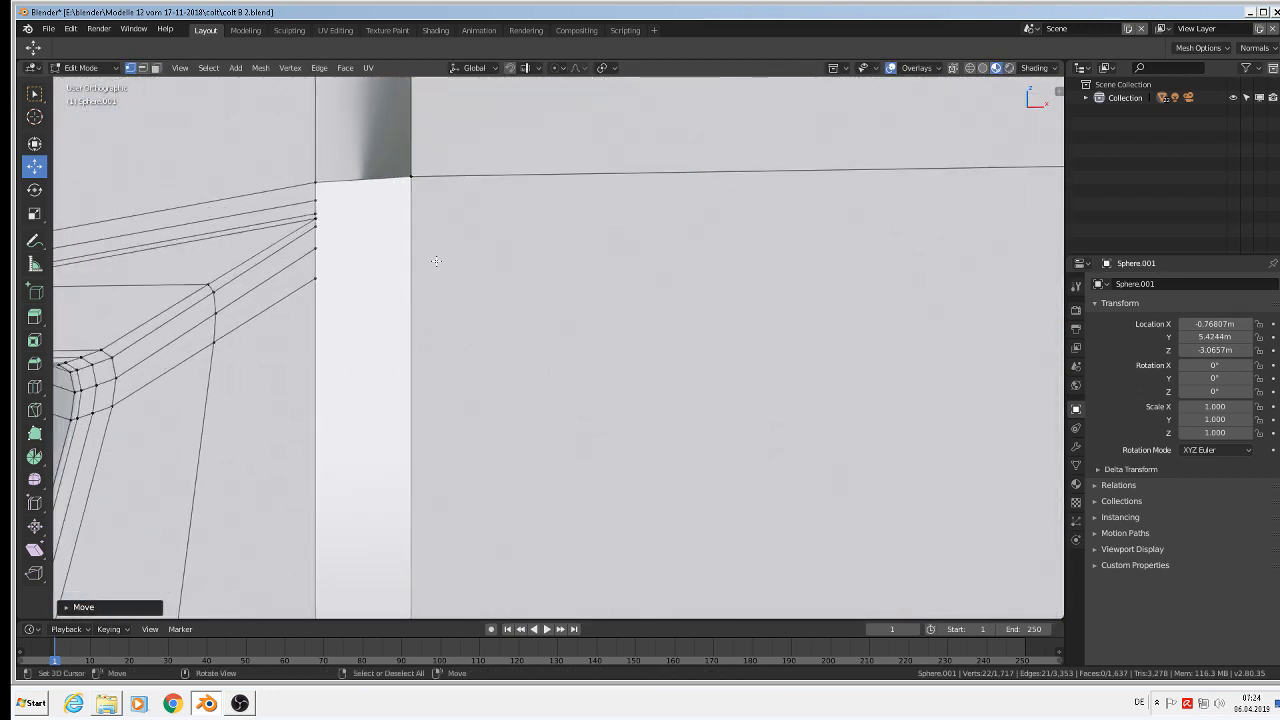
Add one horizontal loop cut to the tall panel section beside the gap and slide it just below the section's upper edge loop
{"action": "key", "text": "ctrl+r"}
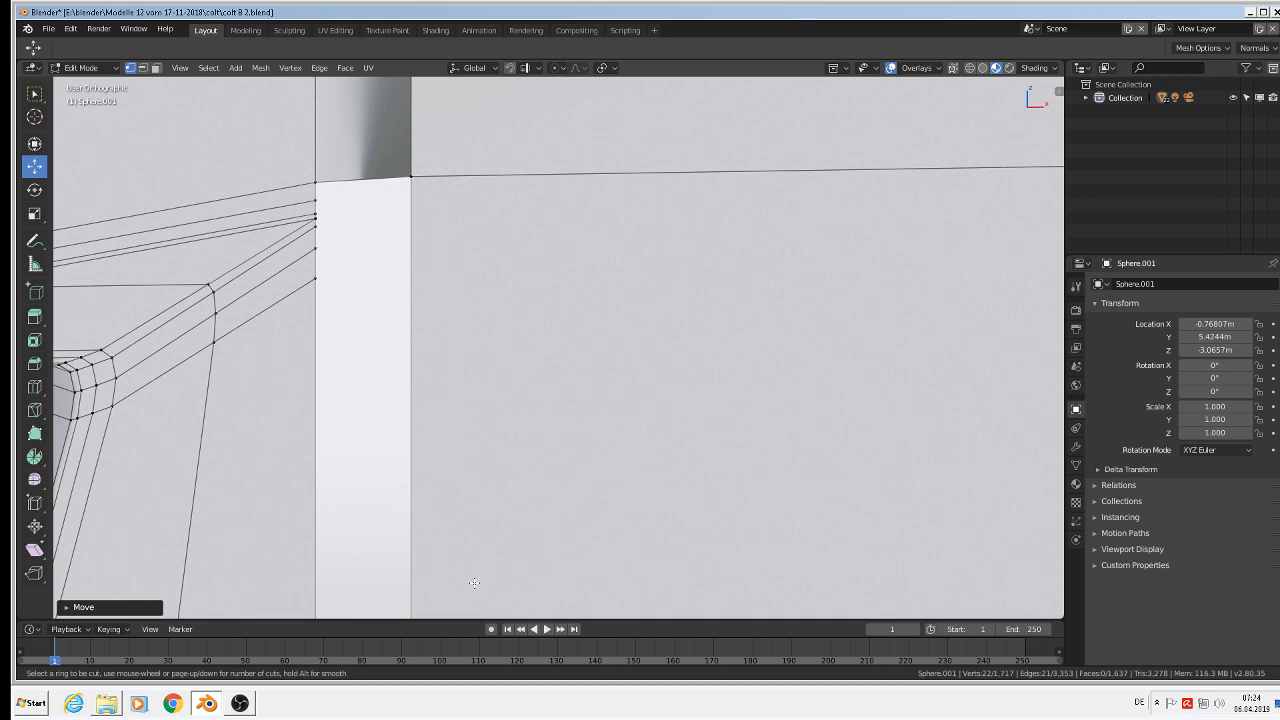
{"action": "key", "text": "Escape"}
{"action": "key", "text": "alt+a"}
{"action": "scroll", "coordinate": [507, 259], "scroll_direction": "down", "scroll_amount": 4}
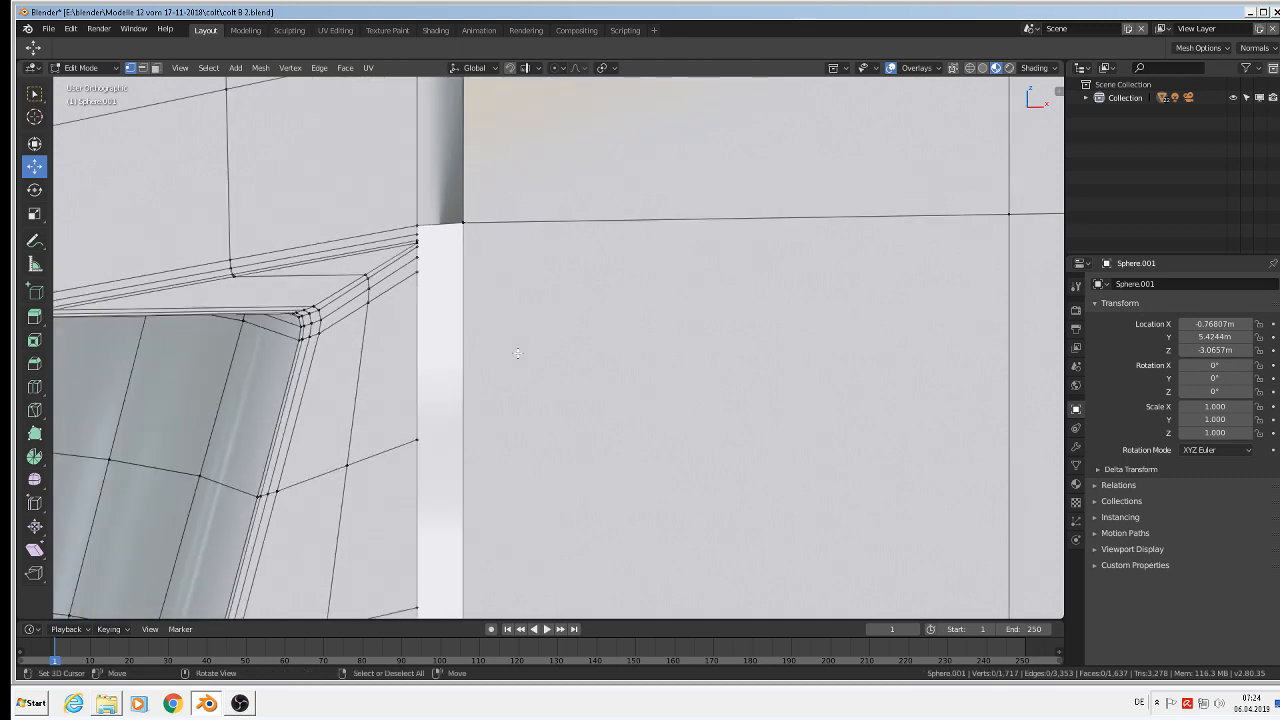
{"action": "scroll", "coordinate": [541, 411], "scroll_direction": "up", "scroll_amount": 1}
{"action": "middle_click_drag", "start_coordinate": [541, 411], "coordinate": [442, 273], "text": "shift"}
{"action": "scroll", "coordinate": [442, 273], "scroll_direction": "down", "scroll_amount": 3}
{"action": "scroll", "coordinate": [442, 272], "scroll_direction": "down", "scroll_amount": 1}
{"action": "key", "text": "ctrl+r"}
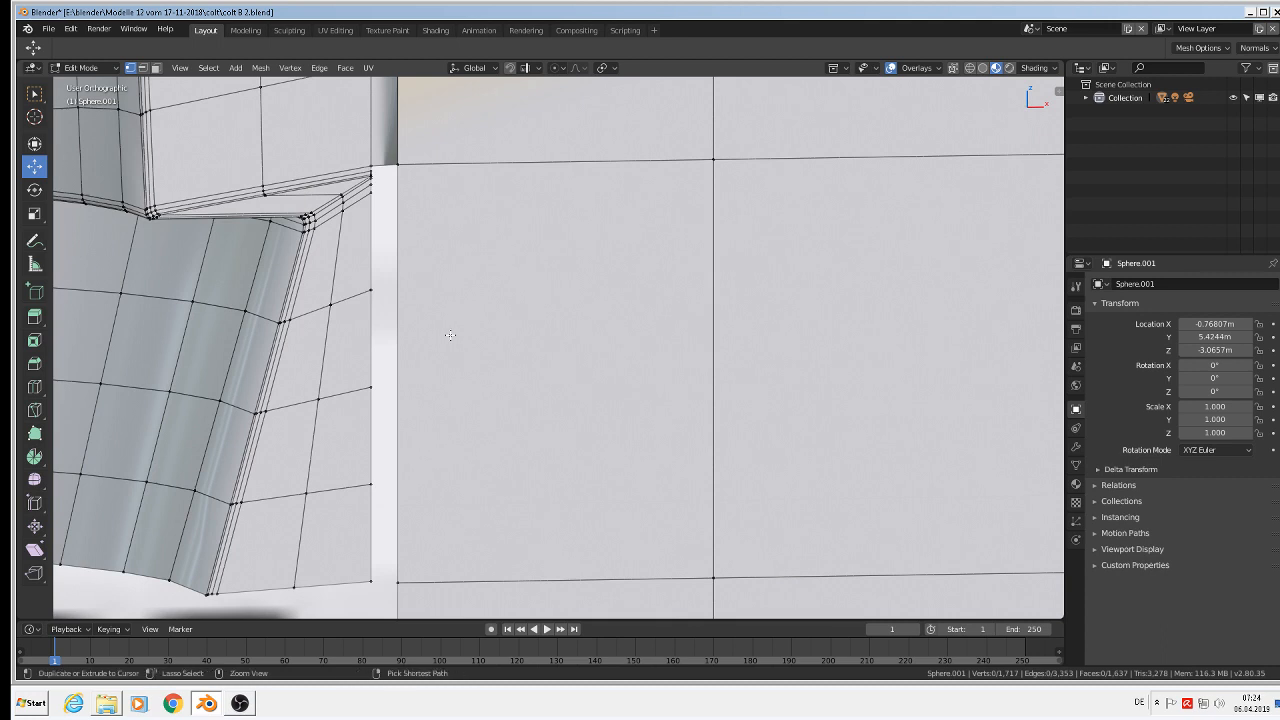
{"action": "left_click", "coordinate": [415, 360]}
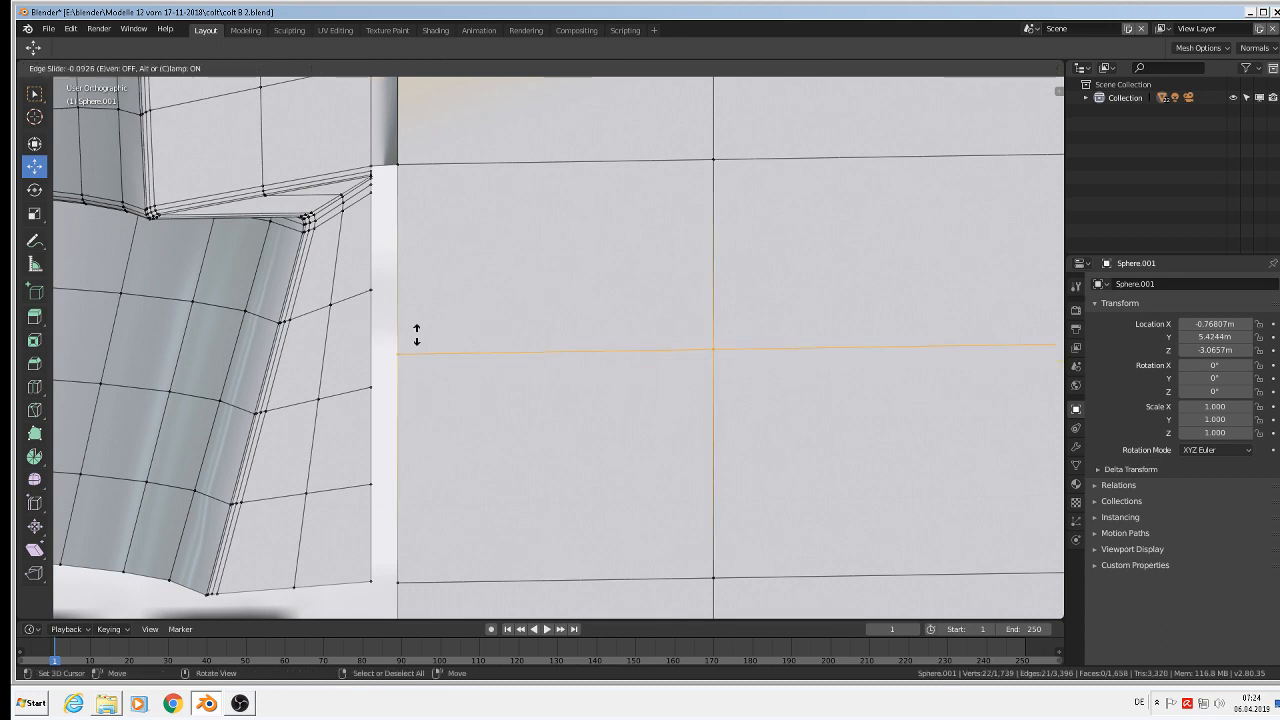
{"action": "left_click", "coordinate": [421, 157]}
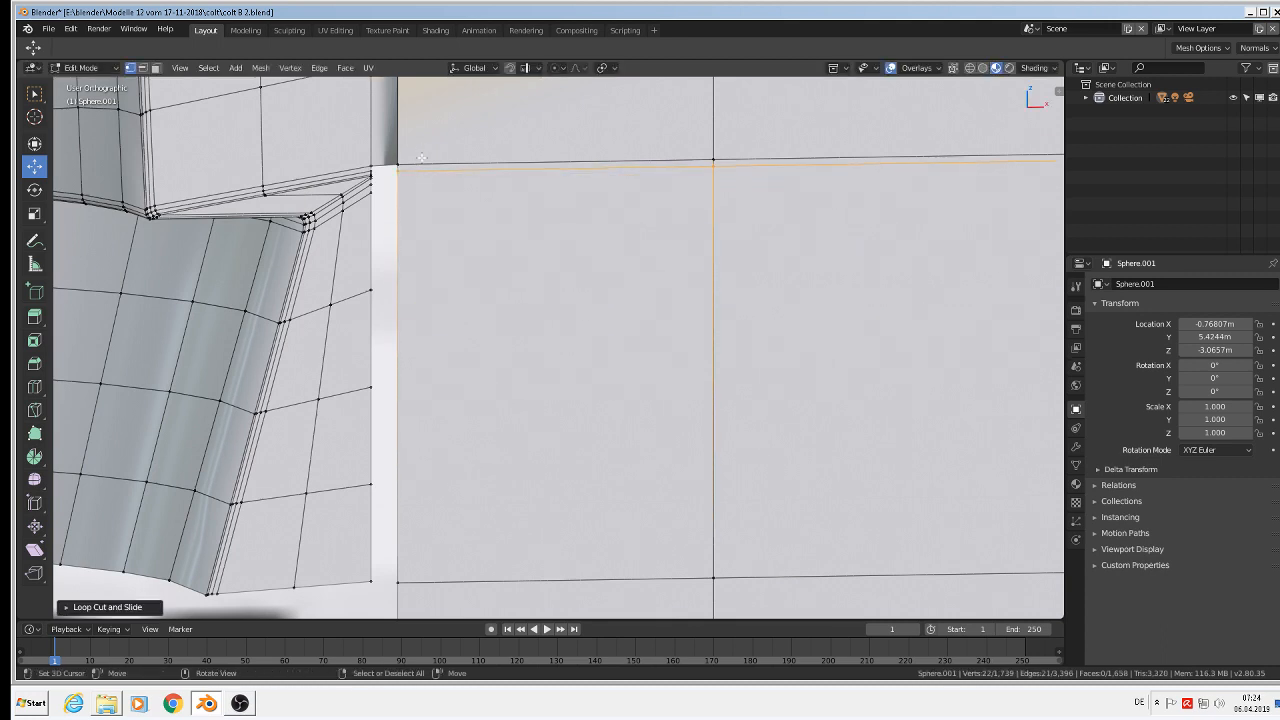
Add eight evenly spaced horizontal loop cuts to the tall panel section below the newly added loop
{"action": "scroll", "coordinate": [433, 197], "scroll_direction": "up", "scroll_amount": 8}
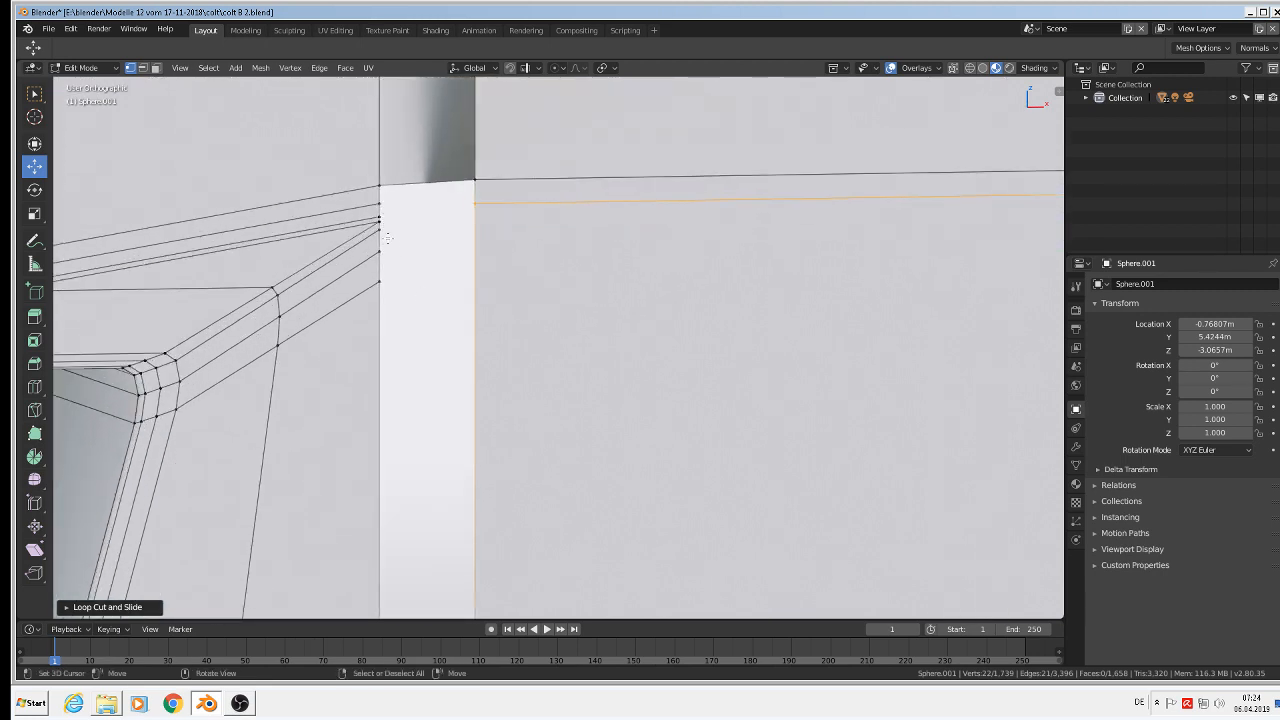
{"action": "scroll", "coordinate": [389, 287], "scroll_direction": "down", "scroll_amount": 6}
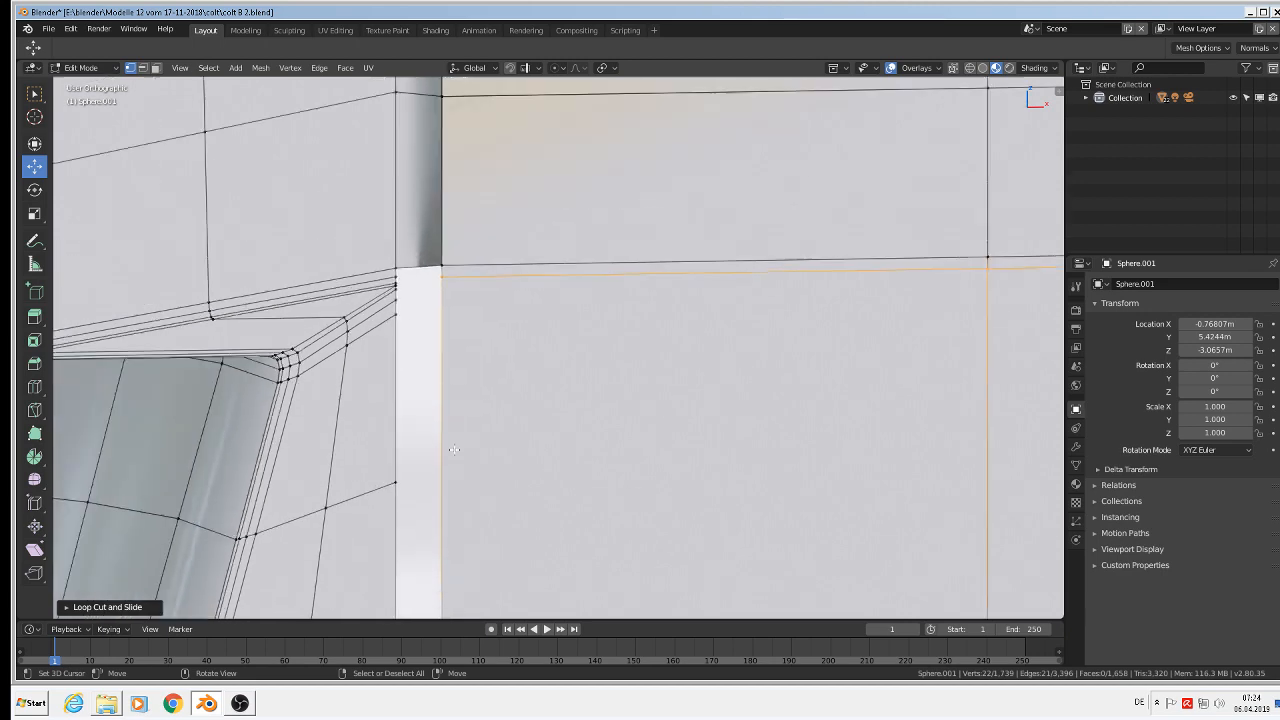
{"action": "middle_click_drag", "start_coordinate": [434, 542], "coordinate": [426, 505], "text": "shift"}
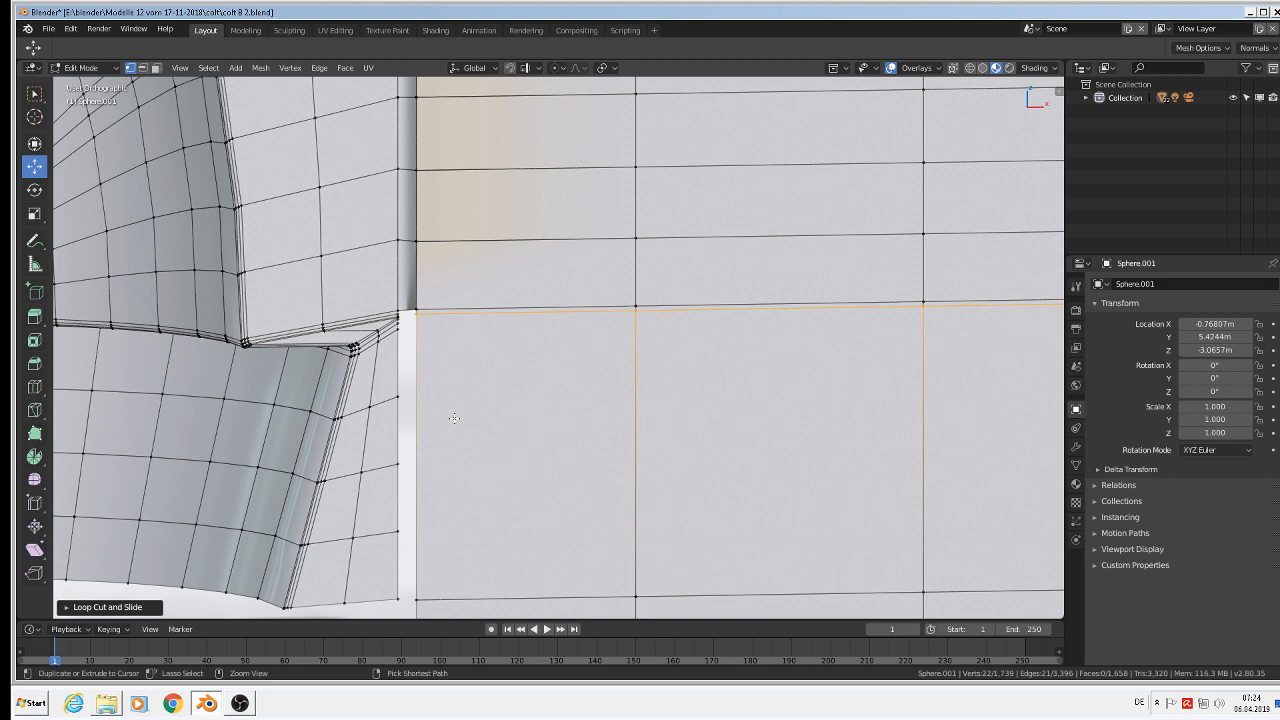
{"action": "key", "text": "ctrl+r"}
{"action": "scroll", "coordinate": [409, 411], "scroll_direction": "up", "scroll_amount": 6}
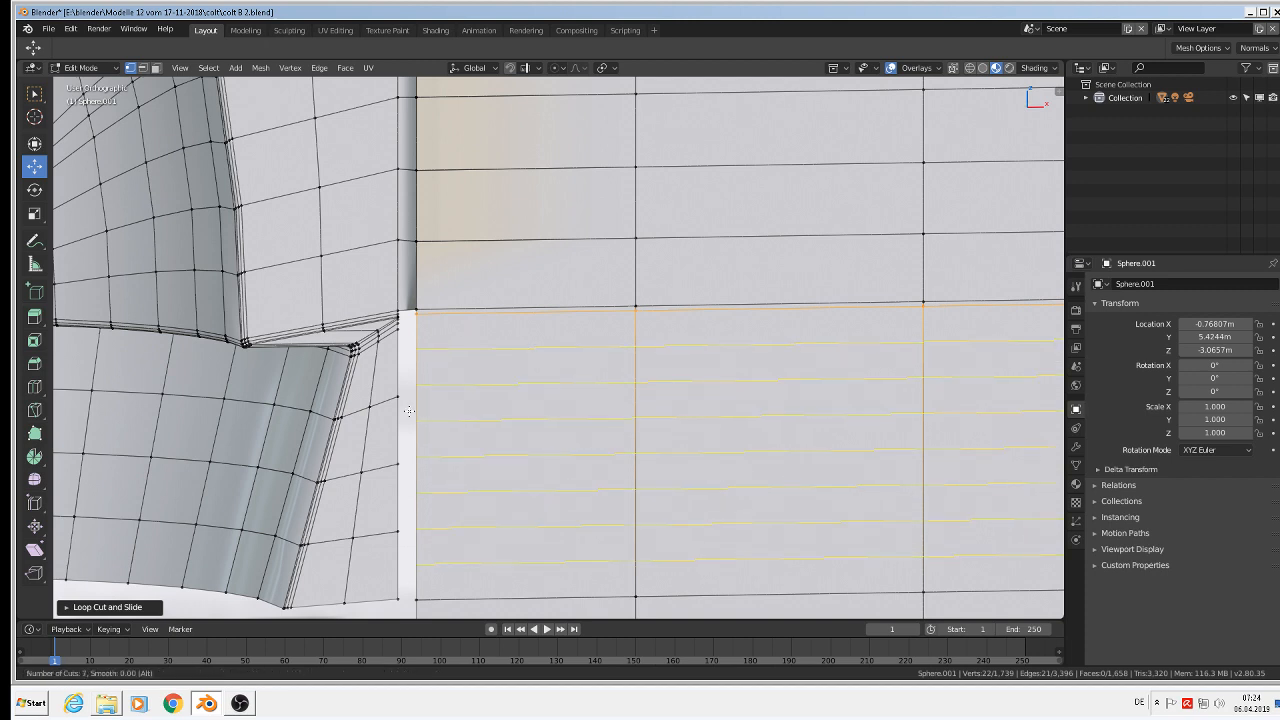
{"action": "scroll", "coordinate": [409, 411], "scroll_direction": "up", "scroll_amount": 1}
{"action": "left_click", "coordinate": [409, 411]}
Fill the topmost open gap quad with a face, using two arch border vertices and the two uppermost panel loop ends
{"action": "scroll", "coordinate": [409, 411], "scroll_direction": "up", "scroll_amount": 5}
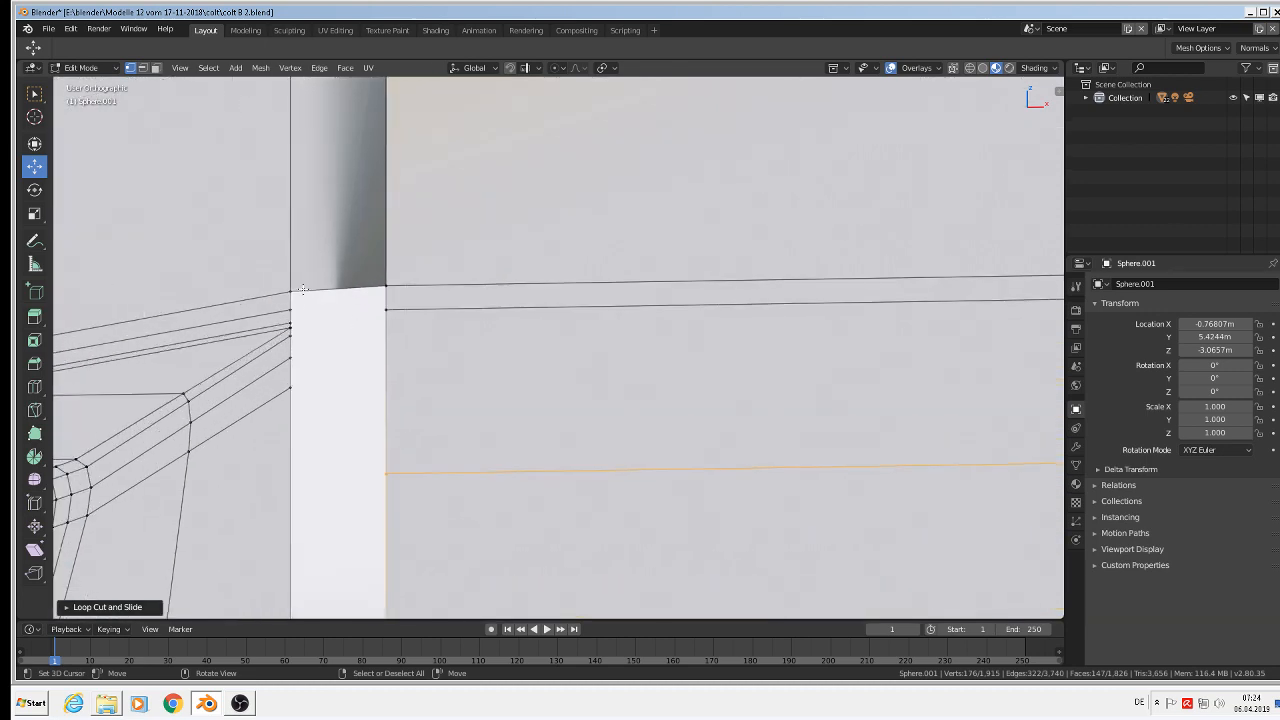
{"action": "right_click", "coordinate": [301, 290]}
{"action": "right_click", "coordinate": [294, 312]}
{"action": "right_click", "coordinate": [383, 310], "text": "shift"}
{"action": "right_click", "coordinate": [386, 288], "text": "shift"}
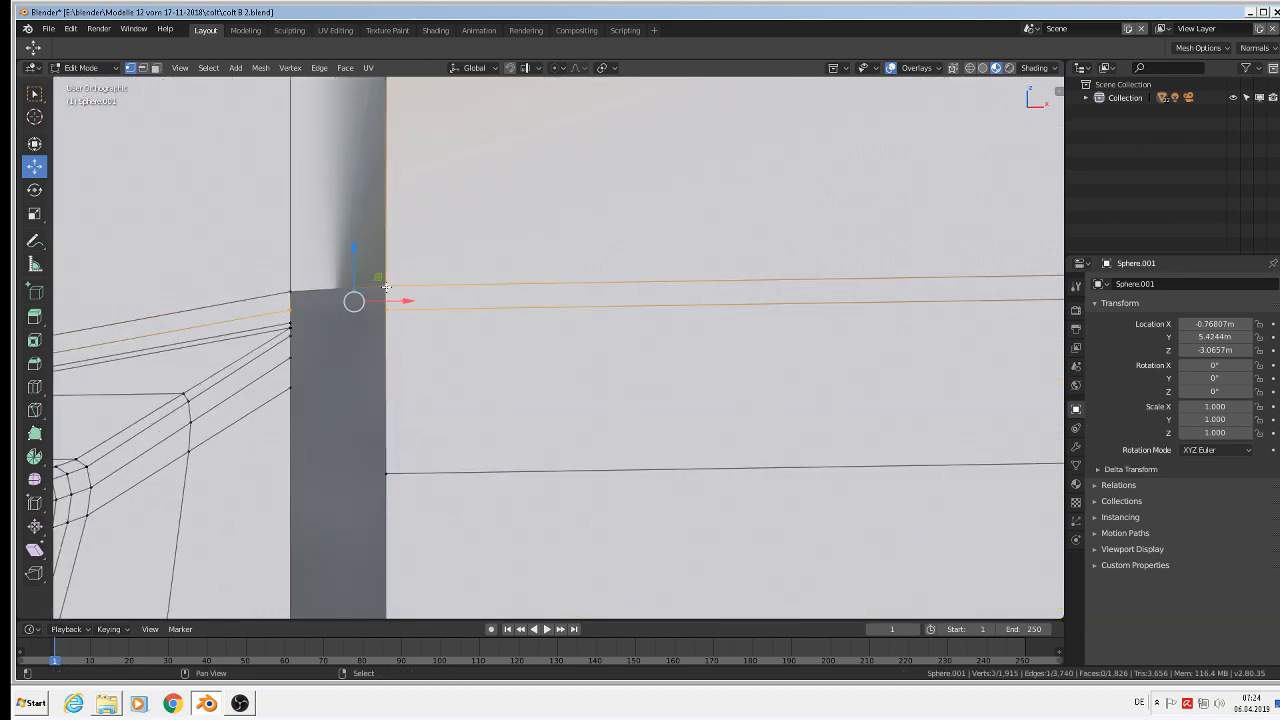
{"action": "key", "text": "f"}
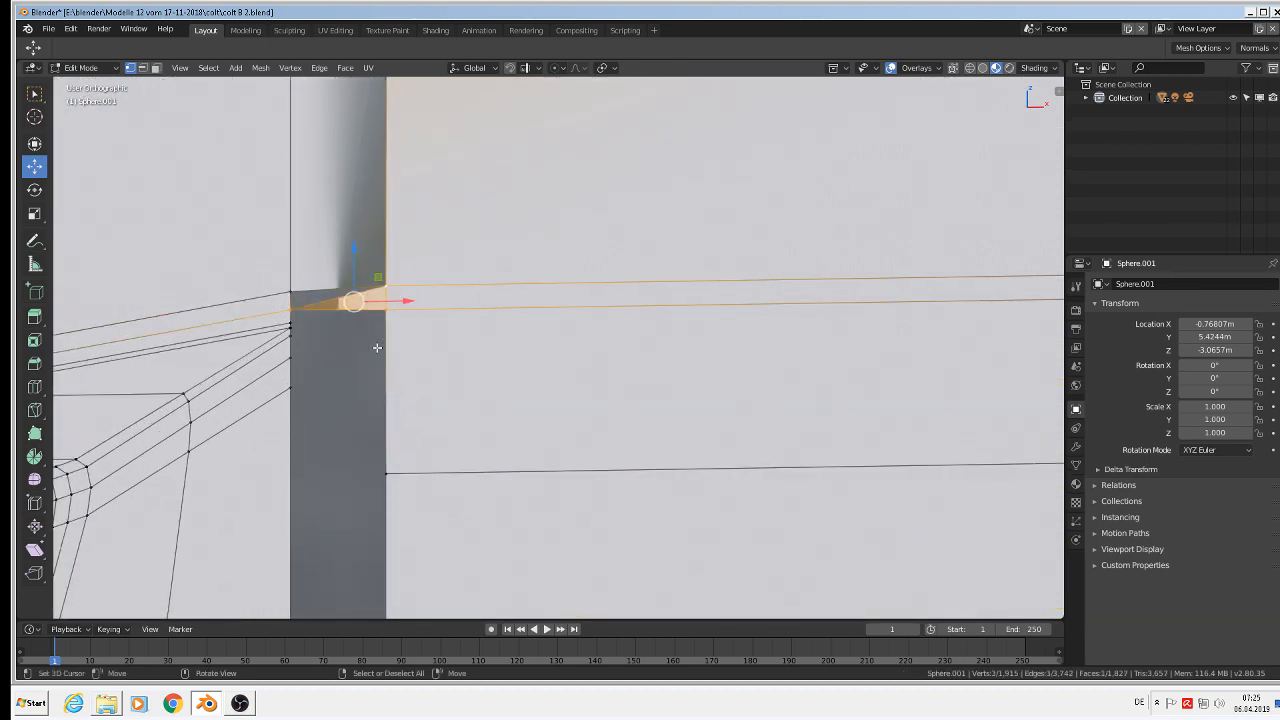
{"action": "key", "text": "ctrl+z"}
{"action": "right_click", "coordinate": [290, 291], "text": "shift"}
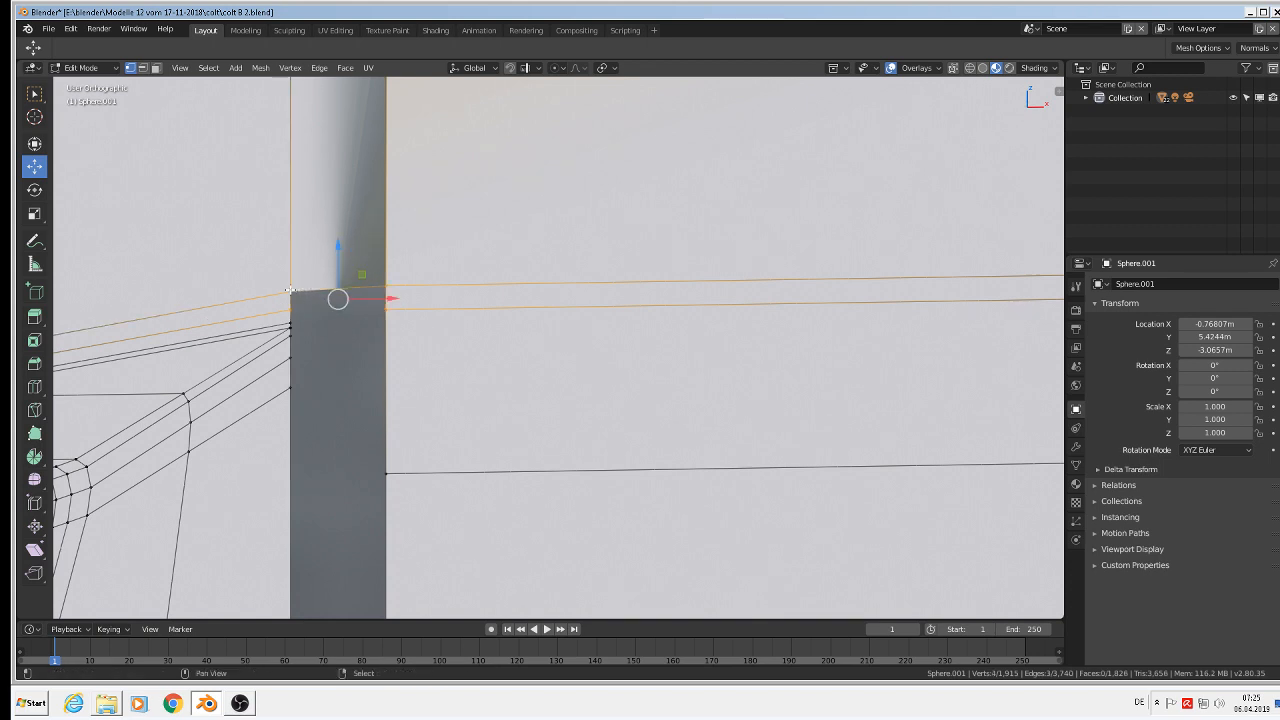
{"action": "key", "text": "f"}
Raise the next panel edge loop along Z to the arch's third border vertex and fill the gap quad above it
{"action": "right_click", "coordinate": [483, 468], "text": "alt"}
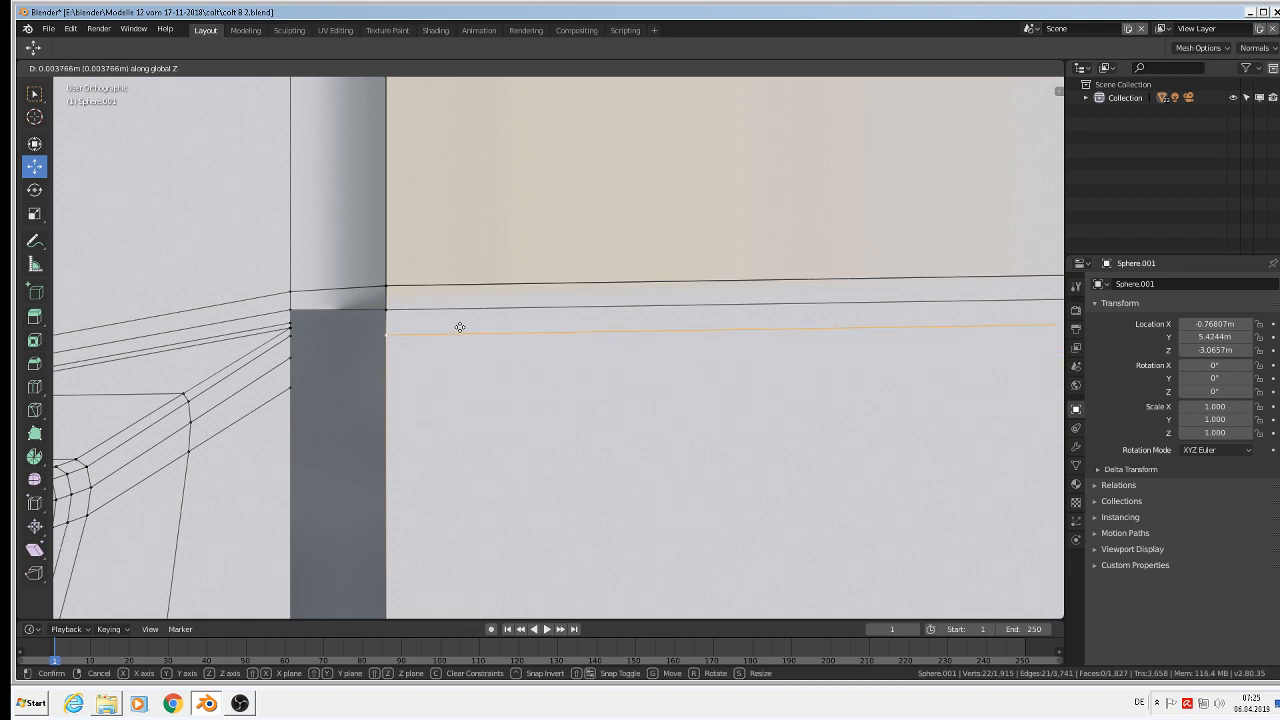
{"action": "left_click", "coordinate": [419, 322]}
{"action": "left_click", "coordinate": [288, 309]}
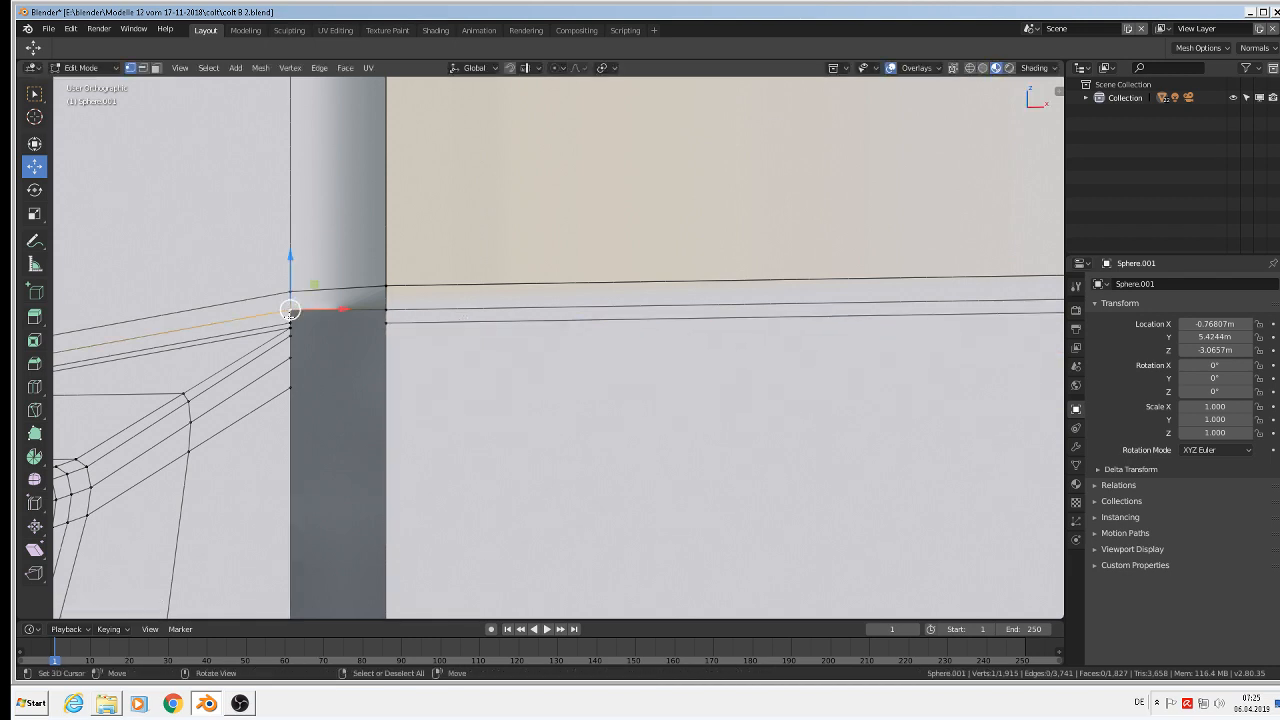
{"action": "left_click", "coordinate": [380, 322], "text": "shift"}
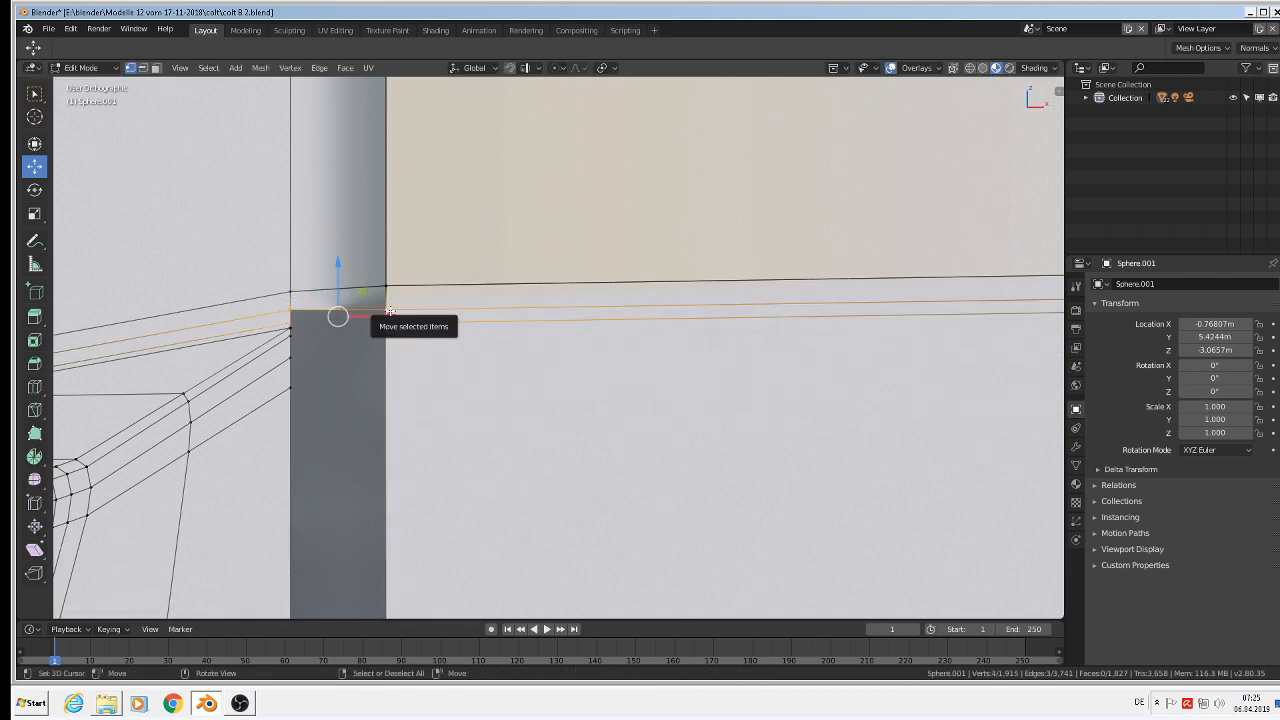
{"action": "key", "text": "f"}
Raise the next panel edge loop along Z to just below the previously raised loop, near the arch's closely spaced border vertices
{"action": "scroll", "coordinate": [436, 368], "scroll_direction": "down", "scroll_amount": 2}
{"action": "middle_click_drag", "start_coordinate": [436, 368], "coordinate": [425, 359], "text": "shift"}
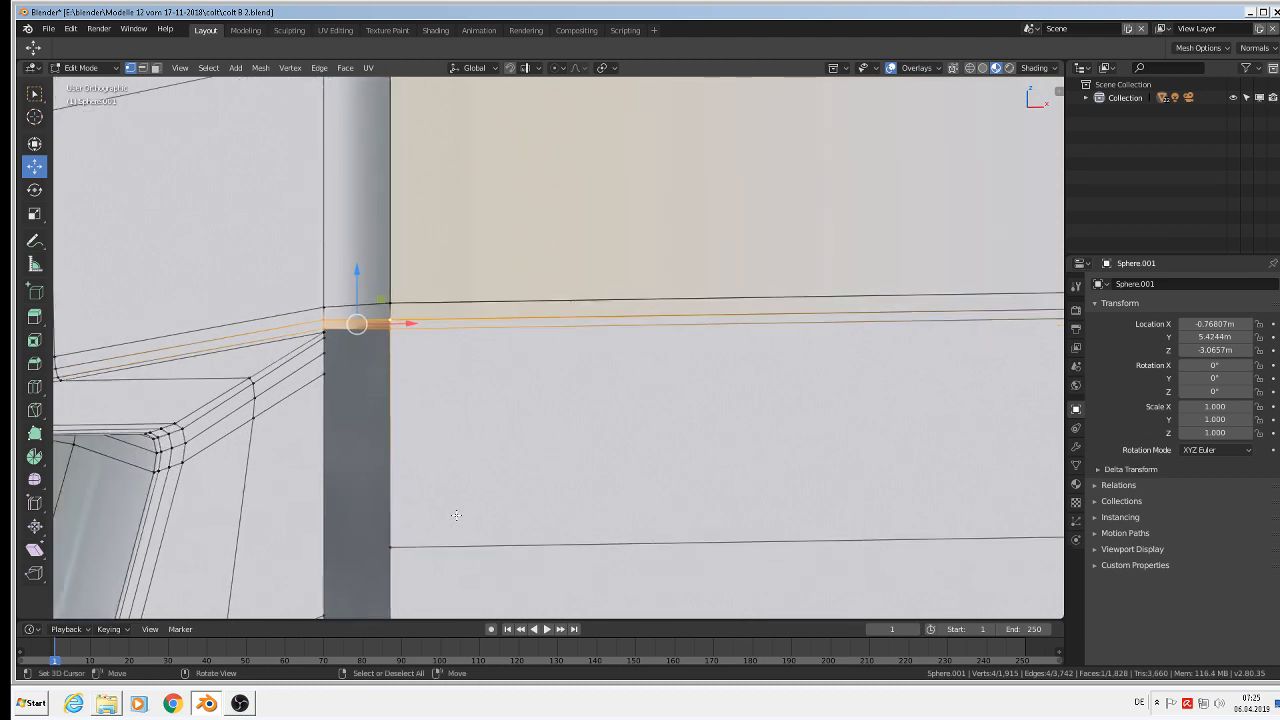
{"action": "right_click", "coordinate": [460, 546], "text": "alt"}
{"action": "key", "text": "g"}
{"action": "key", "text": "z"}
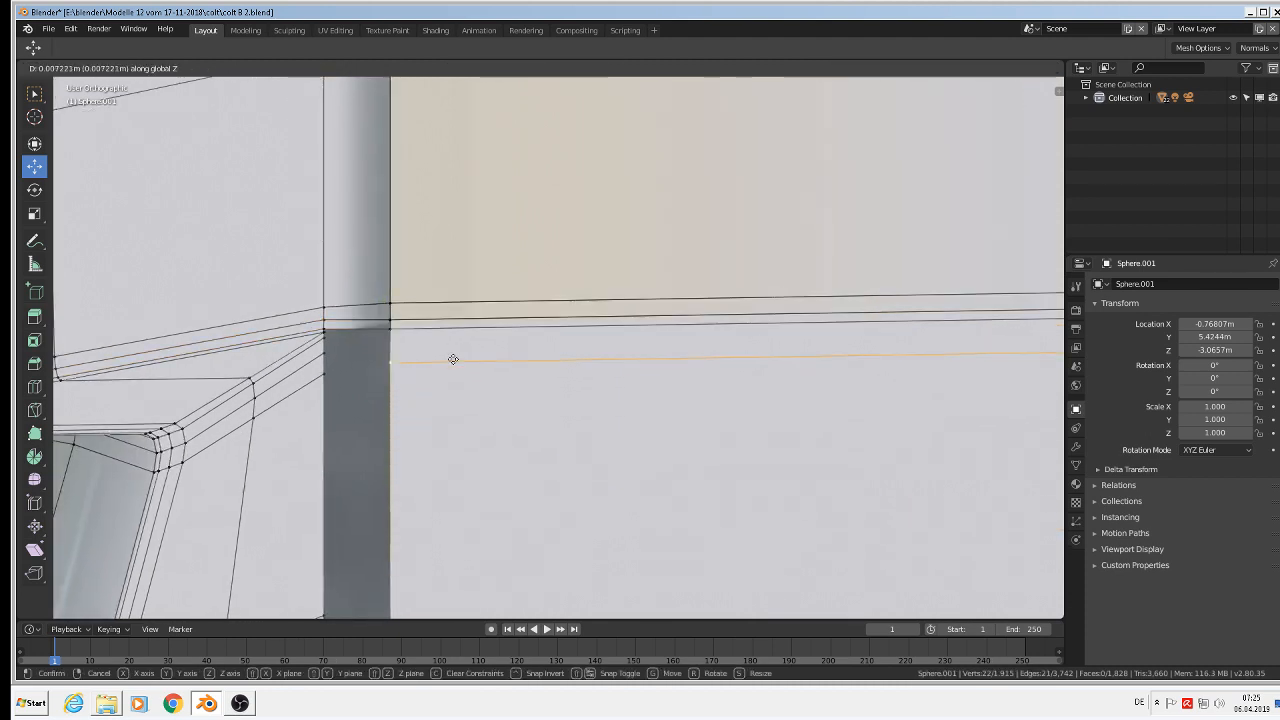
{"action": "left_click", "coordinate": [452, 332]}
Fill the very thin gap quad between the arch's two closest border vertices and the two lowest raised panel loops
{"action": "scroll", "coordinate": [369, 348], "scroll_direction": "up", "scroll_amount": 4}
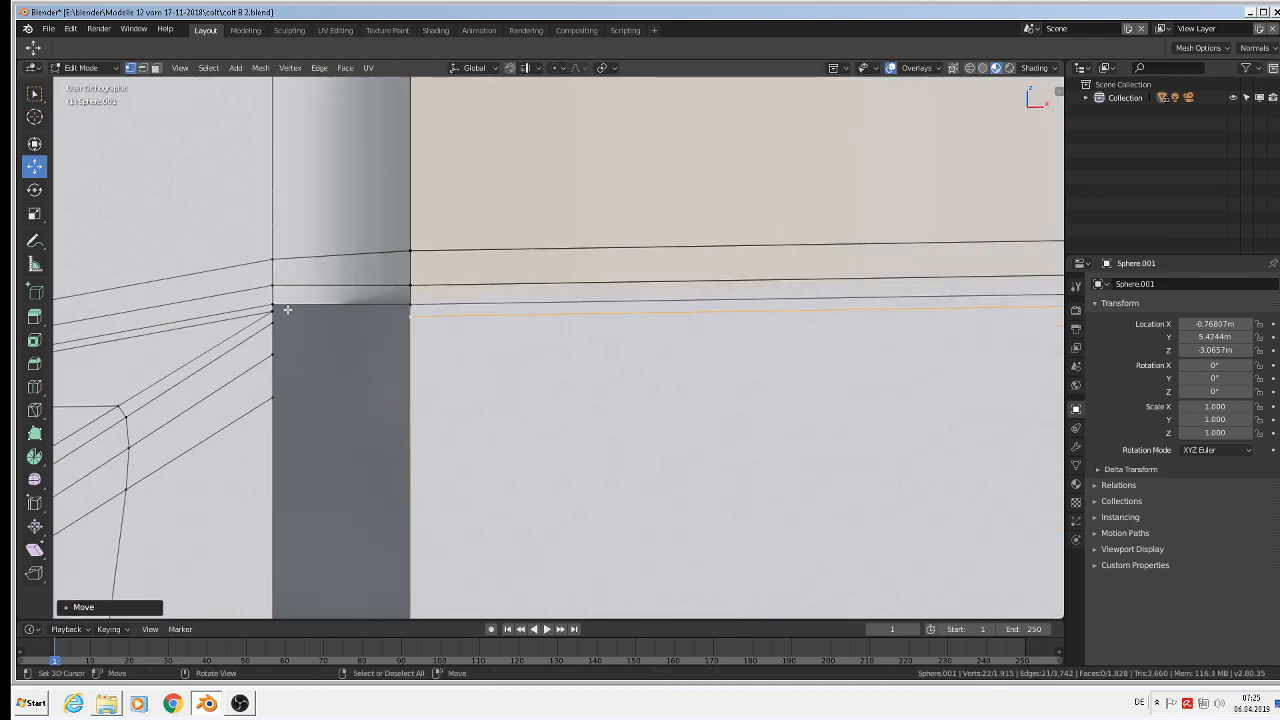
{"action": "left_click", "coordinate": [272, 310]}
{"action": "right_click", "coordinate": [272, 301], "text": "shift"}
{"action": "right_click", "coordinate": [413, 304], "text": "shift"}
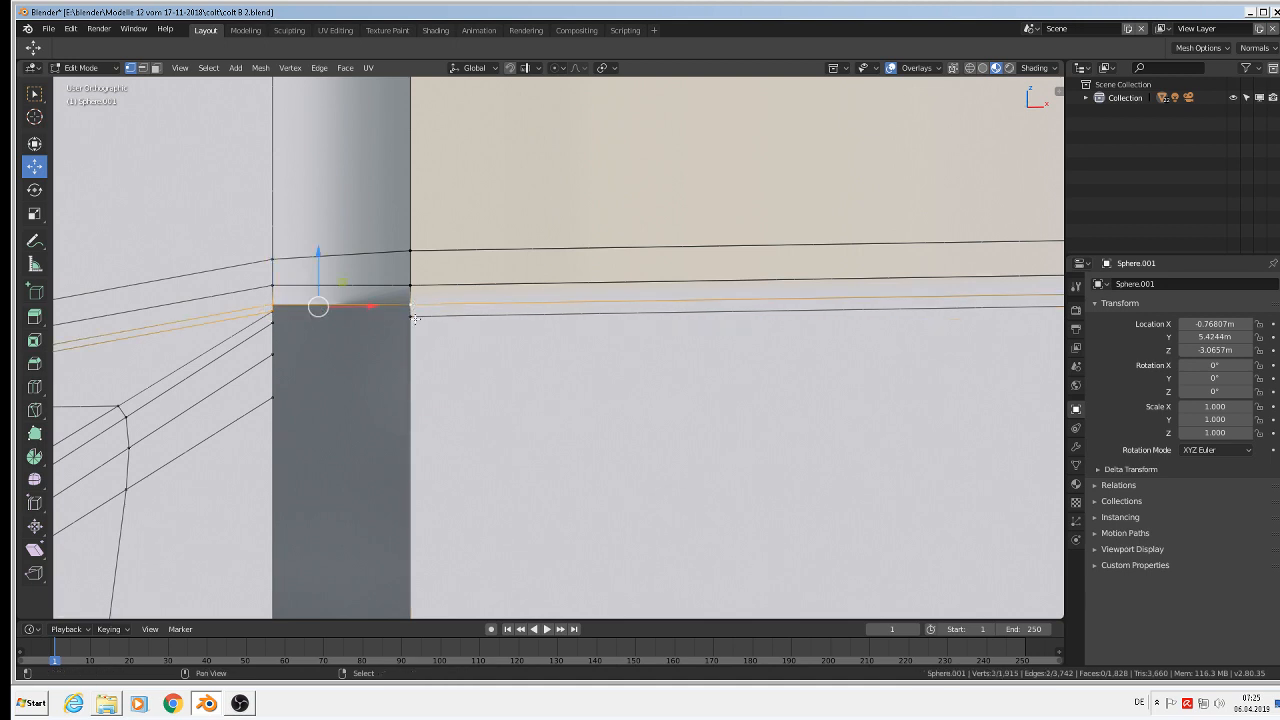
{"action": "right_click", "coordinate": [415, 319], "text": "shift"}
{"action": "key", "text": "f"}
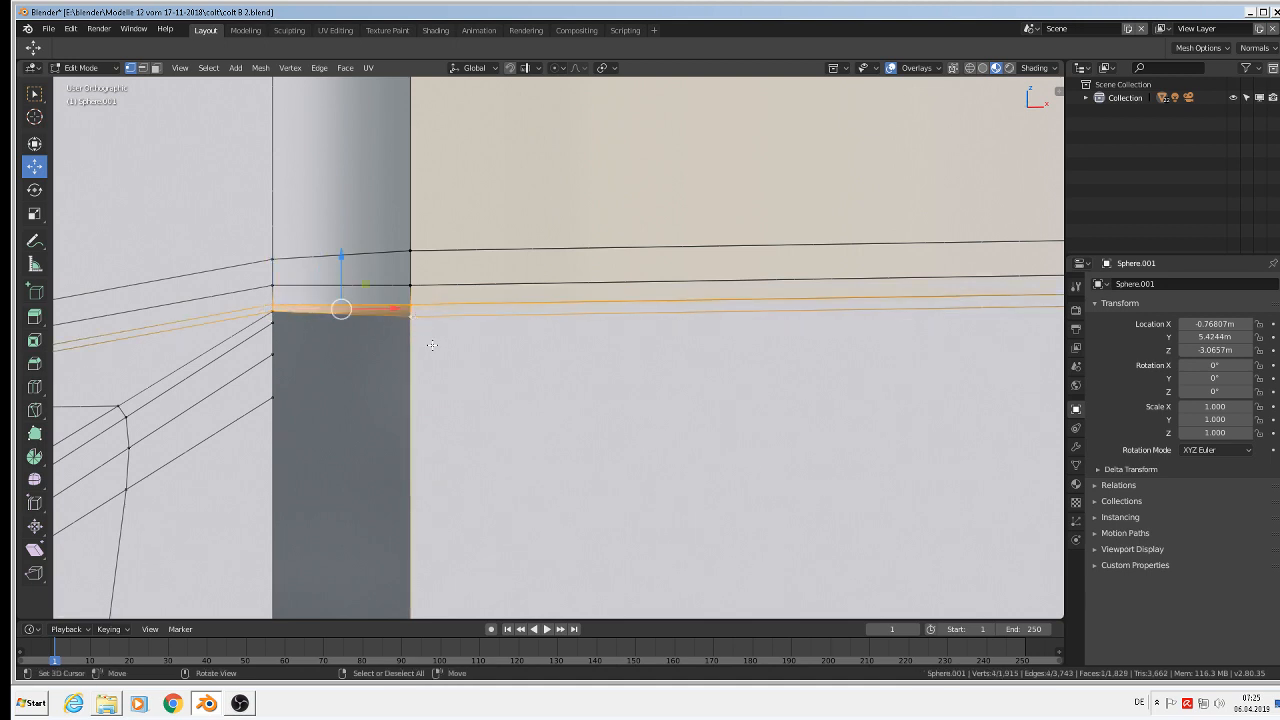
Move the following panel edge loop up about 0.012 m along Z, directly beneath the stack of raised loops
{"action": "scroll", "coordinate": [467, 399], "scroll_direction": "down", "scroll_amount": 2}
{"action": "middle_click_drag", "start_coordinate": [596, 606], "coordinate": [477, 487], "text": "shift"}
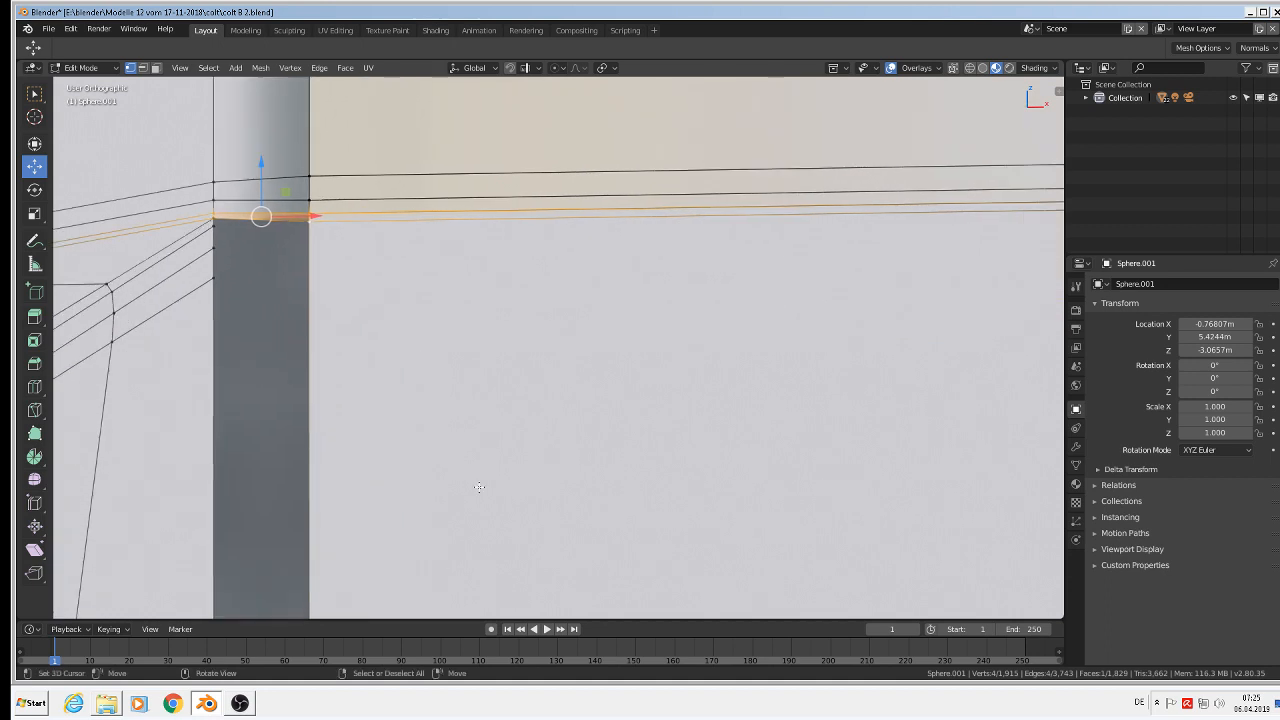
{"action": "scroll", "coordinate": [477, 487], "scroll_direction": "down", "scroll_amount": 3}
{"action": "right_click", "coordinate": [478, 604], "text": "alt"}
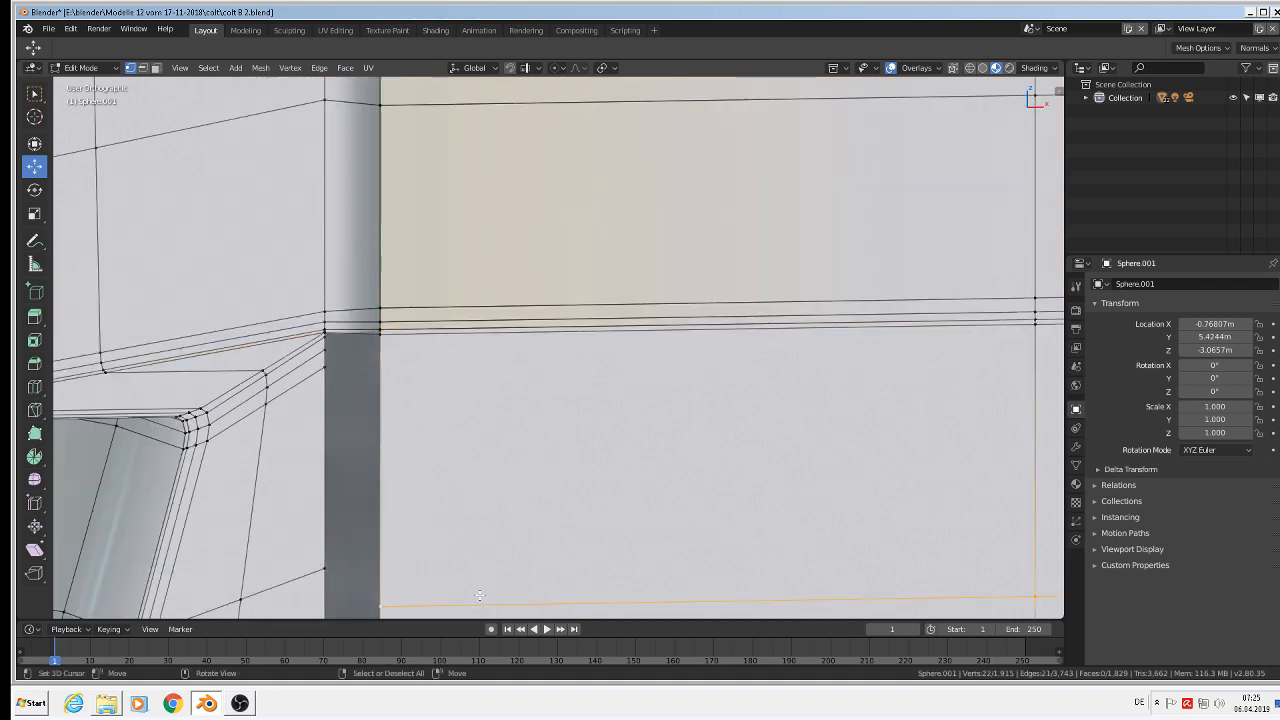
{"action": "key", "text": "g"}
{"action": "key", "text": "z"}
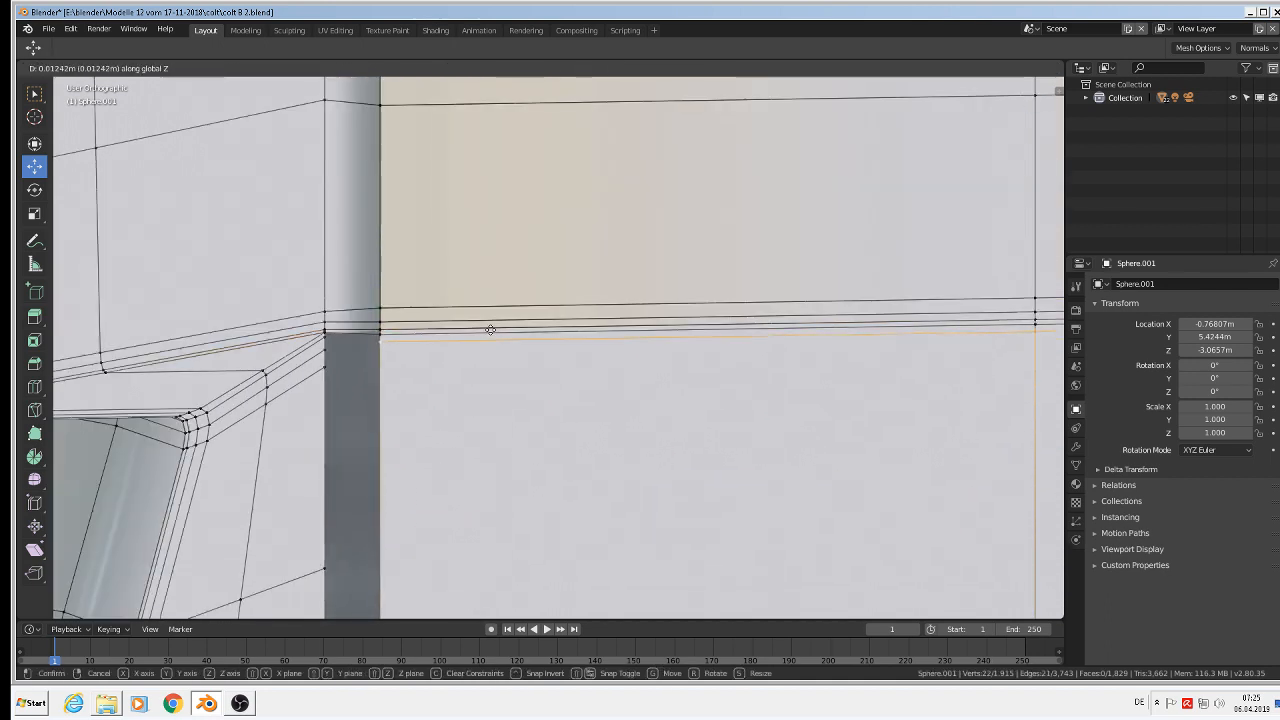
{"action": "left_click", "coordinate": [490, 329]}
Fill the next gap quad below the thin face, connecting two arch border vertices to the two lowest raised panel loops
{"action": "scroll", "coordinate": [334, 331], "scroll_direction": "up", "scroll_amount": 3}
{"action": "right_click", "coordinate": [264, 259]}
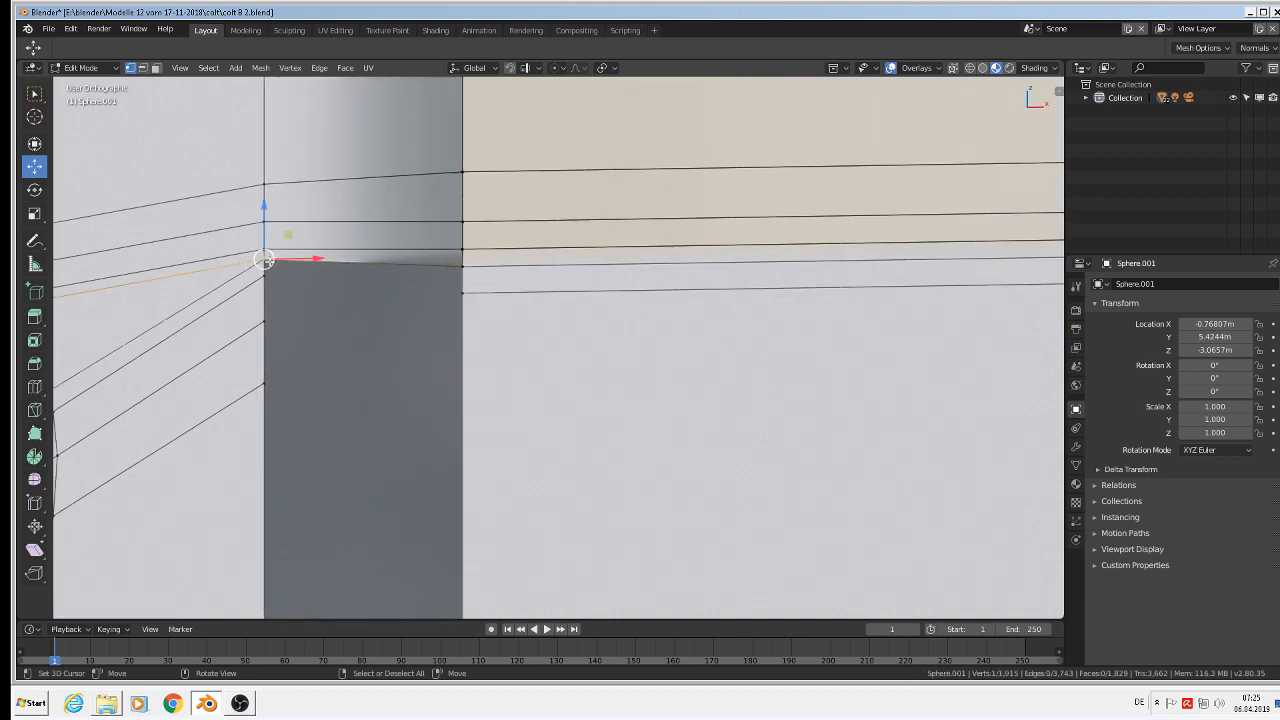
{"action": "right_click", "coordinate": [277, 280], "text": "shift"}
{"action": "right_click", "coordinate": [463, 294], "text": "shift"}
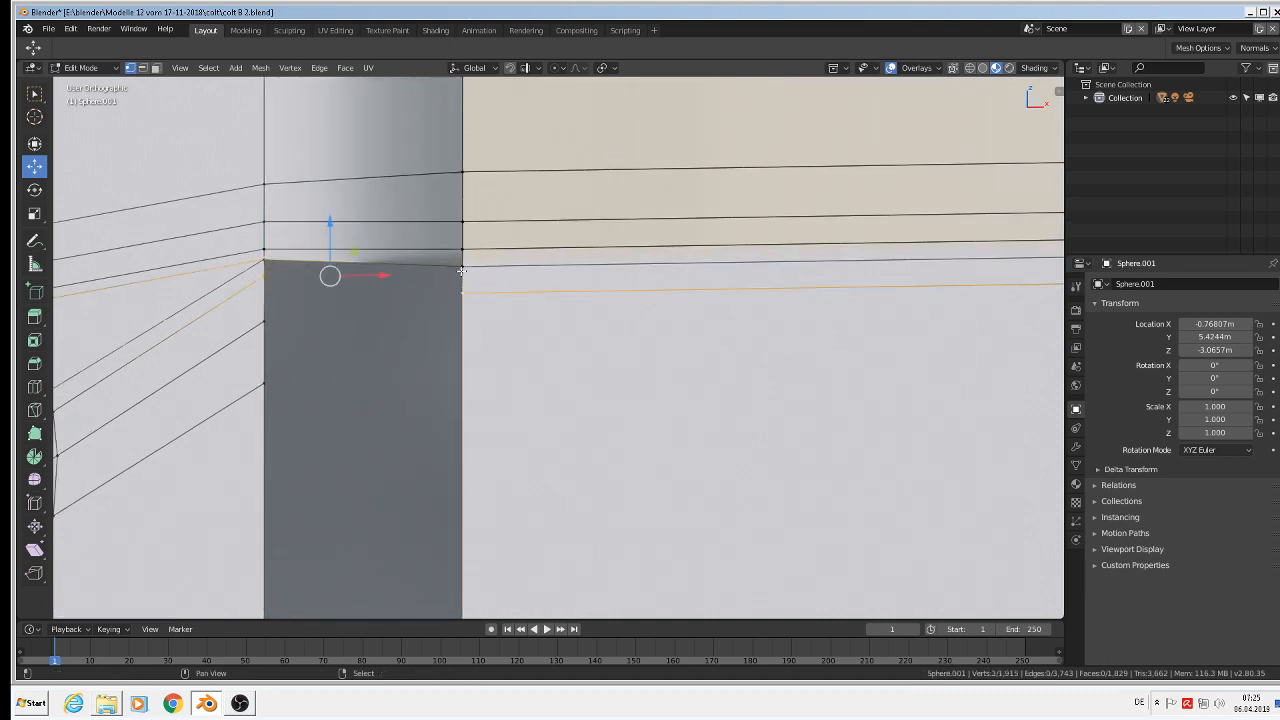
{"action": "right_click", "coordinate": [462, 270], "text": "shift"}
{"action": "key", "text": "f"}
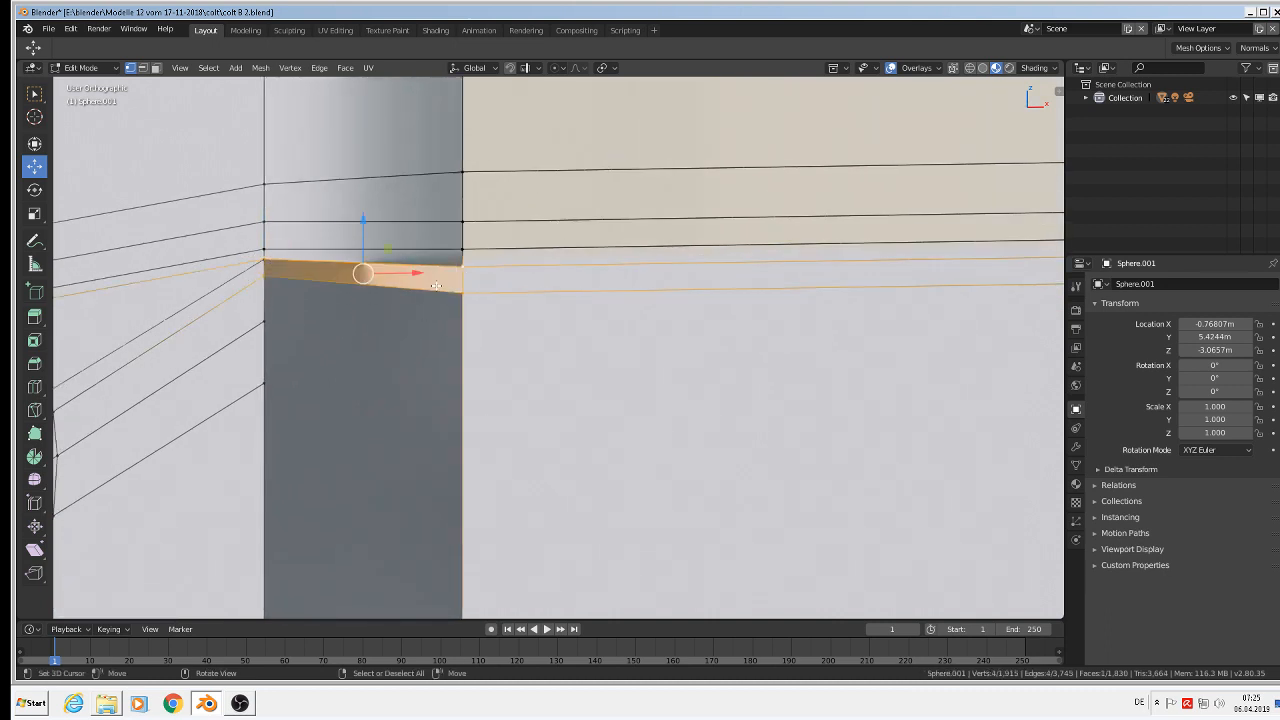
Move the uppermost remaining panel edge loop up about 0.016 m along Z, close below the raised loops
{"action": "middle_click_drag", "start_coordinate": [456, 323], "coordinate": [426, 418]}
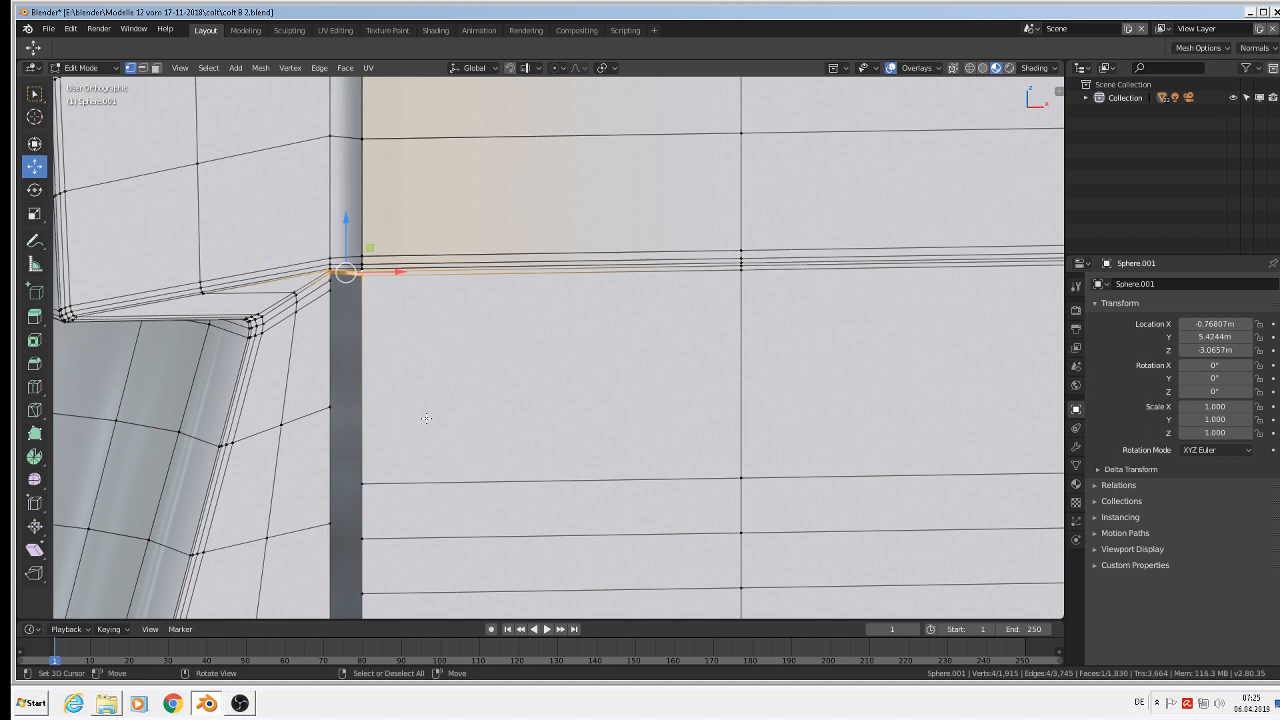
{"action": "left_click", "coordinate": [418, 482], "text": "alt"}
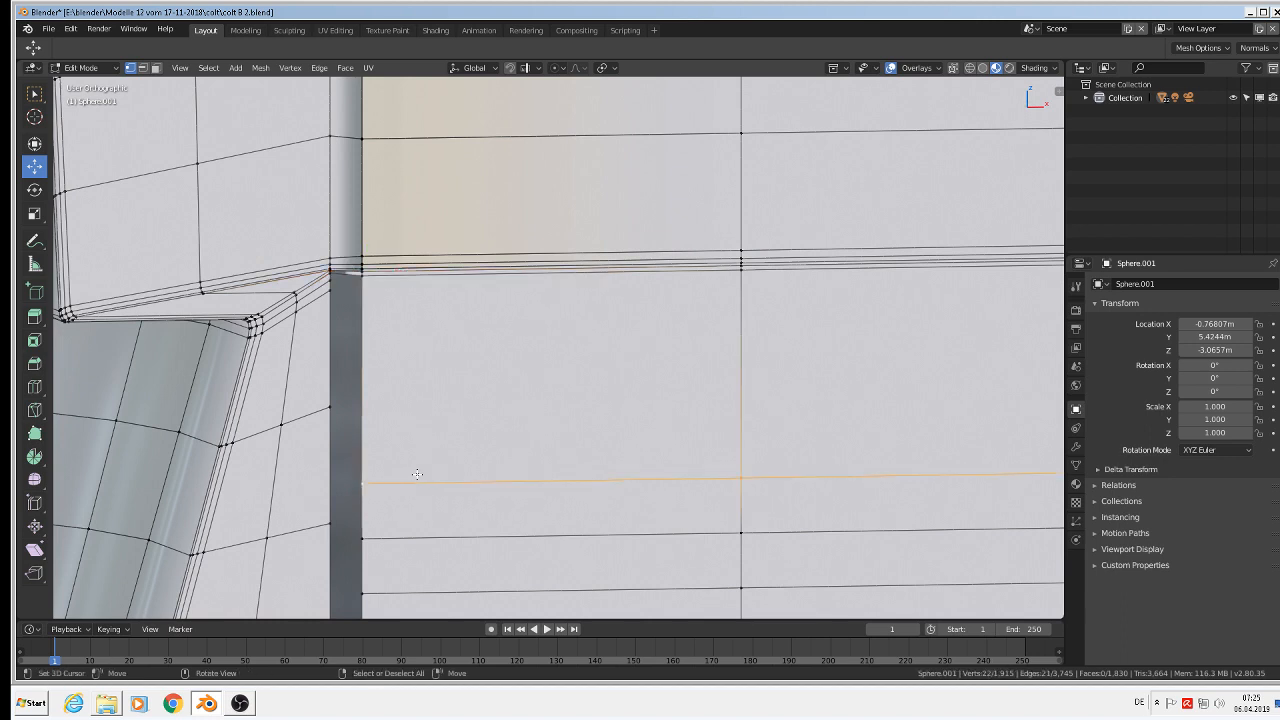
{"action": "key", "text": "g"}
{"action": "key", "text": "z"}
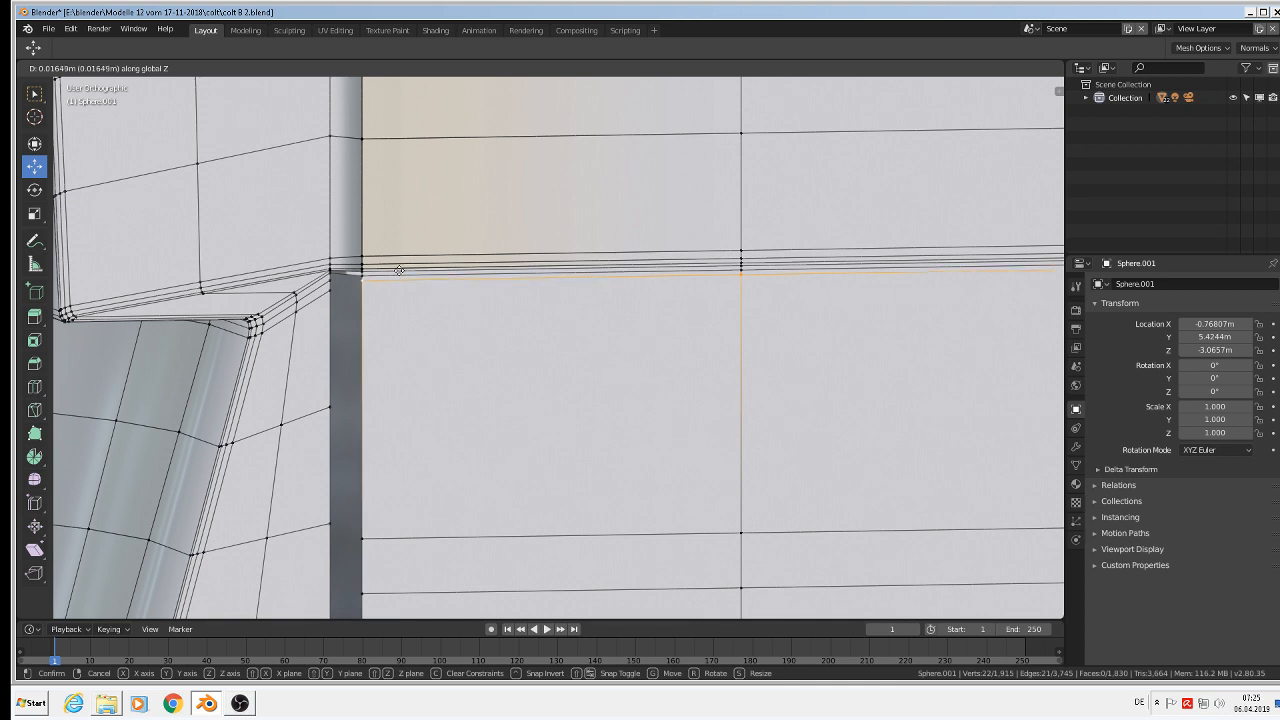
{"action": "left_click", "coordinate": [400, 274]}
Fill the gap quad ending at the arch's second-lowest clustered border vertex and the lowest raised panel loop with a face
{"action": "scroll", "coordinate": [330, 249], "scroll_direction": "up", "scroll_amount": 7}
{"action": "right_click", "coordinate": [330, 249]}
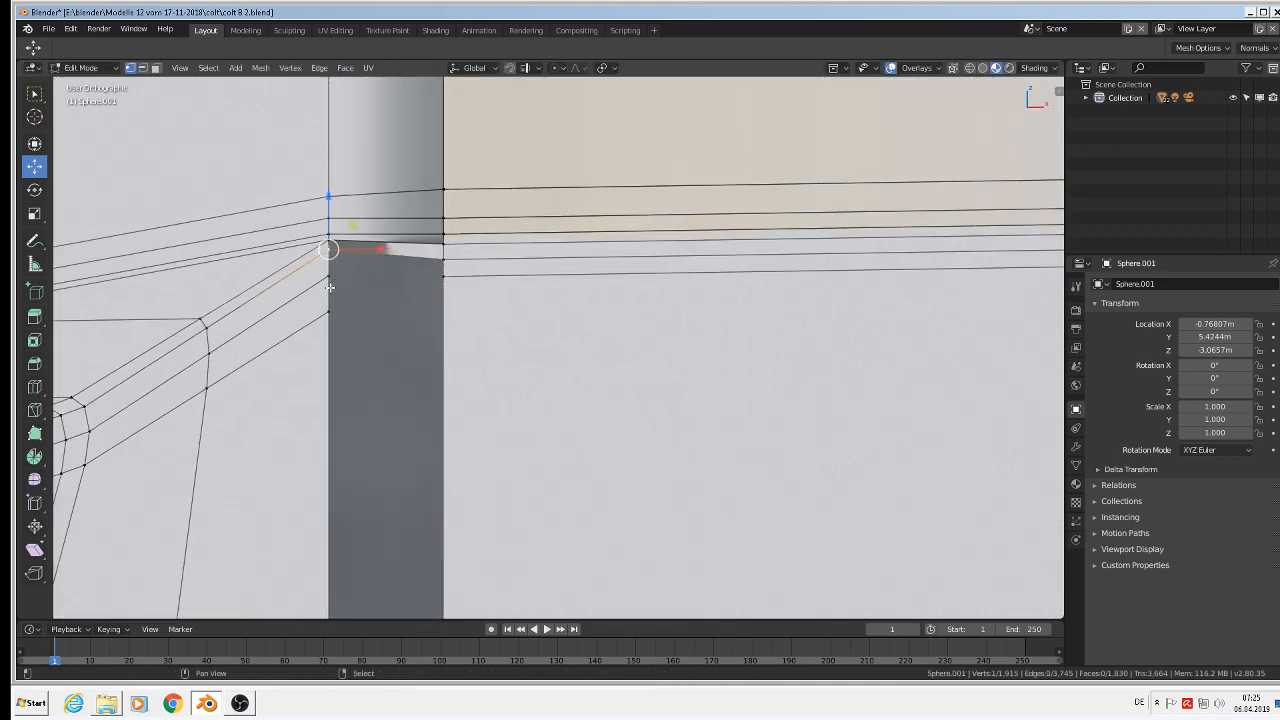
{"action": "right_click", "coordinate": [330, 276], "text": "shift"}
{"action": "right_click", "coordinate": [447, 277], "text": "shift"}
{"action": "right_click", "coordinate": [448, 262], "text": "shift"}
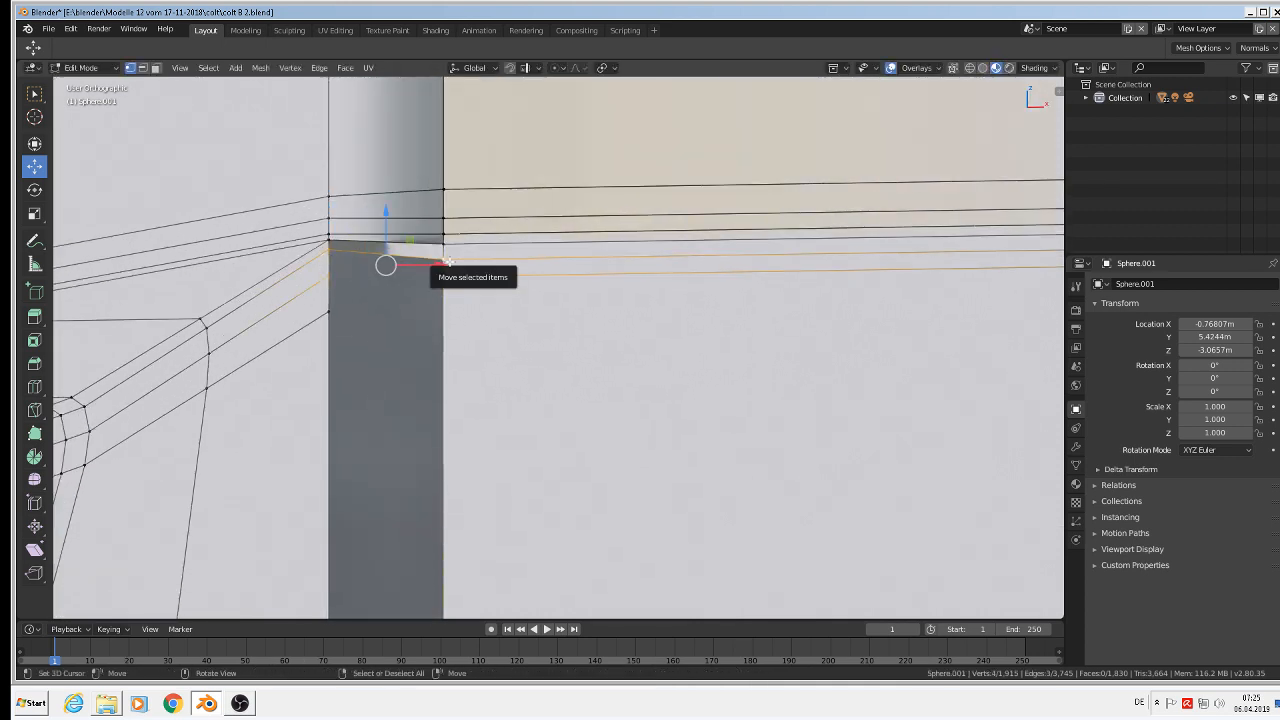
{"action": "key", "text": "f"}
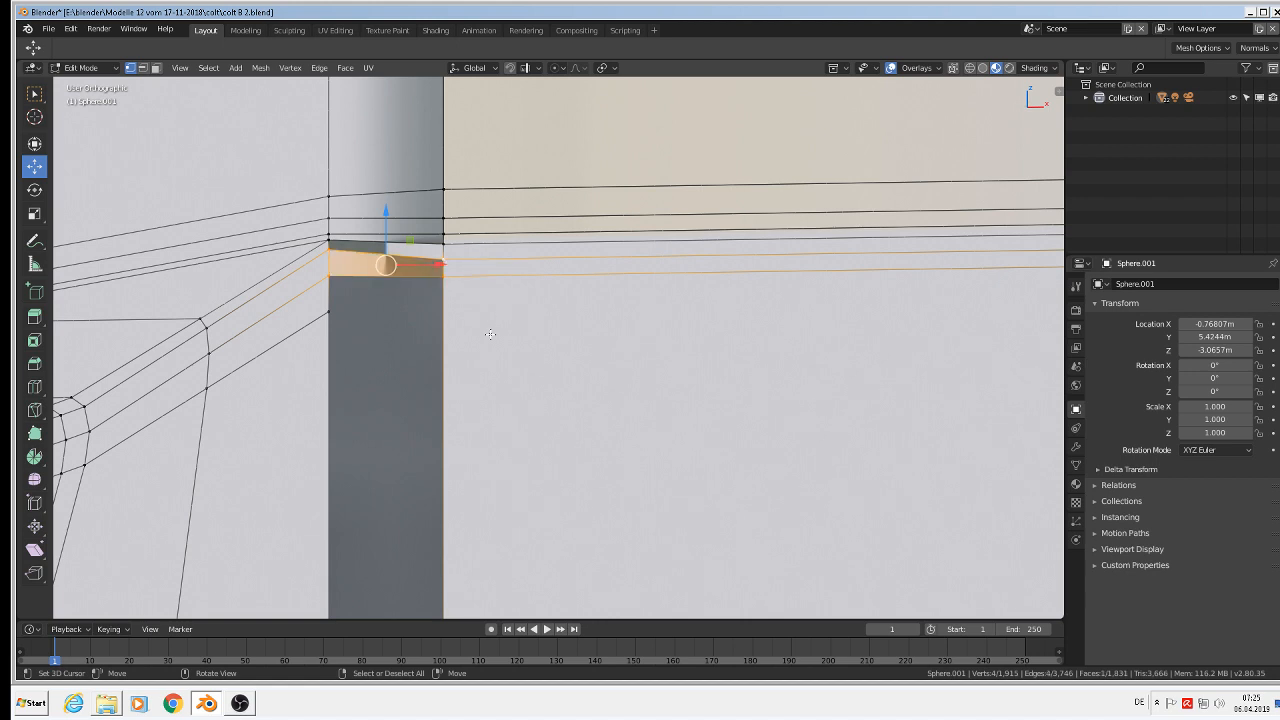
{"action": "mouse_move", "coordinate": [487, 332]}
{"action": "middle_mouse_down"}
{"action": "mouse_move", "coordinate": [487, 343]}
{"action": "mouse_move", "coordinate": [477, 333]}
{"action": "middle_mouse_up"}
{"action": "scroll", "coordinate": [477, 335], "scroll_direction": "down", "scroll_amount": 5}
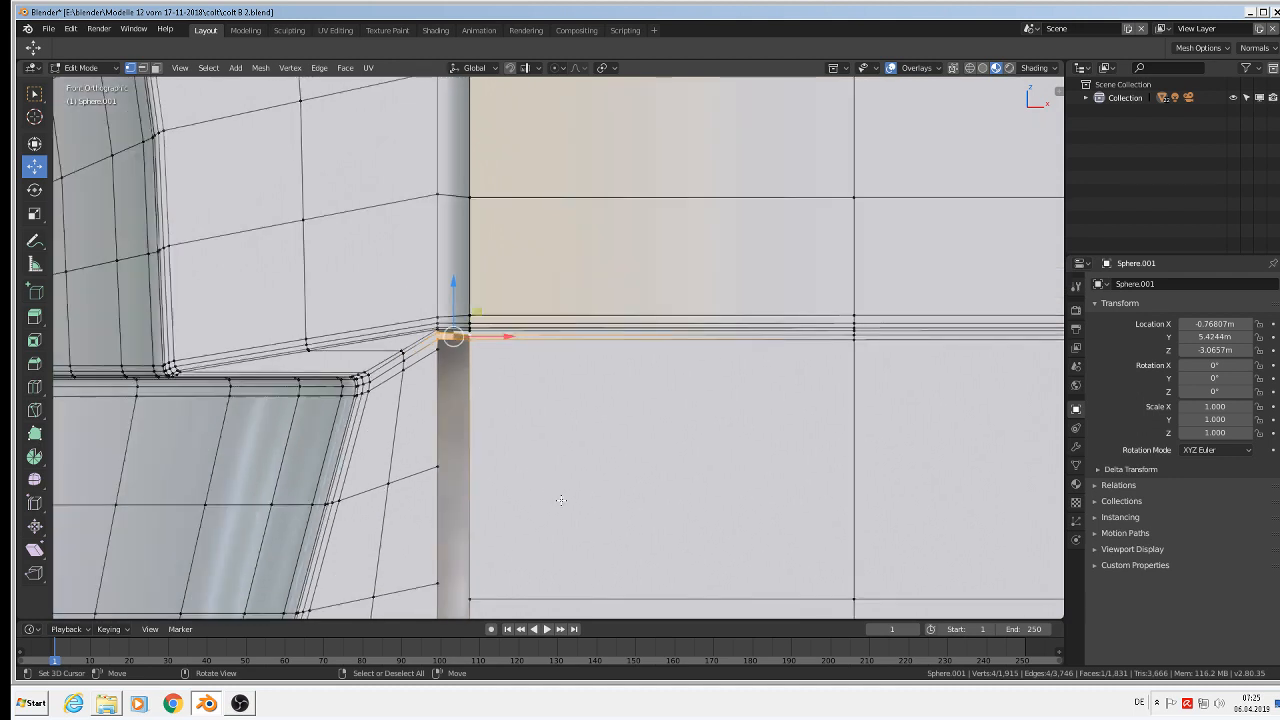
{"action": "middle_click_drag", "start_coordinate": [548, 512], "coordinate": [440, 320], "text": "shift"}
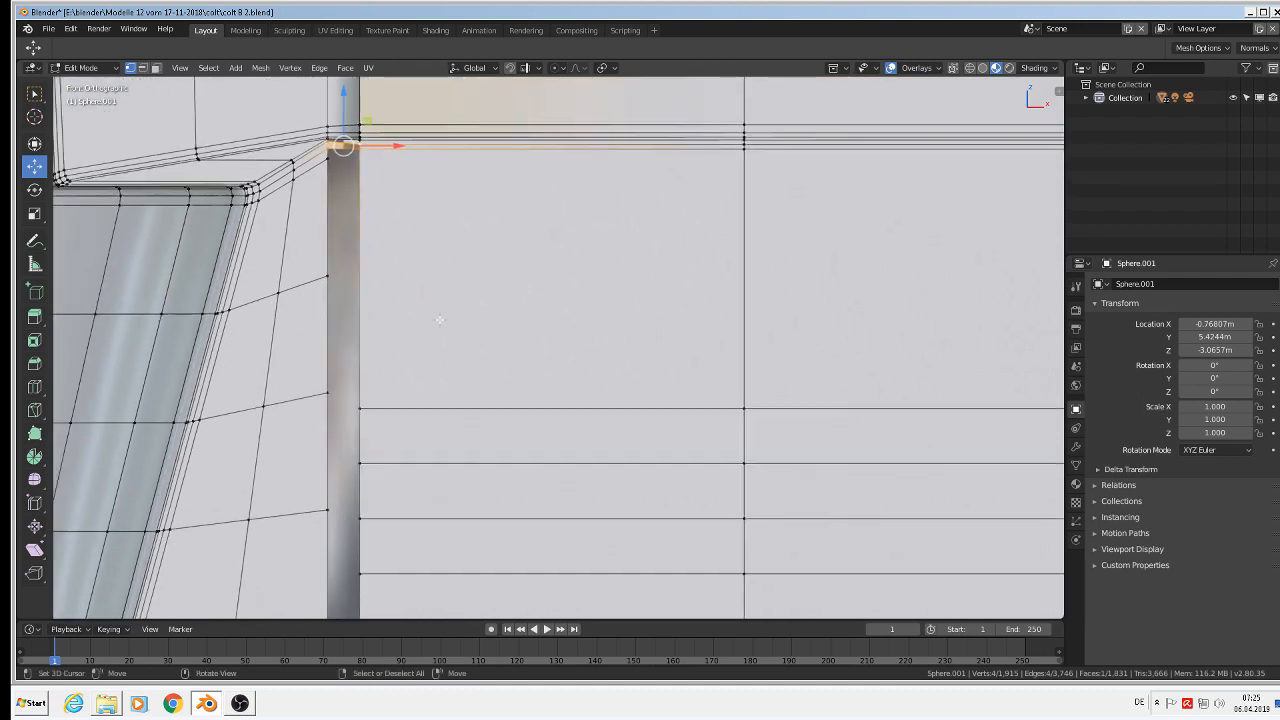
Move the uppermost remaining panel edge loop up about 0.02 m along Z, level with the arch's lowest clustered border vertex
{"action": "left_click", "coordinate": [410, 409], "text": "alt"}
{"action": "key", "text": "g"}
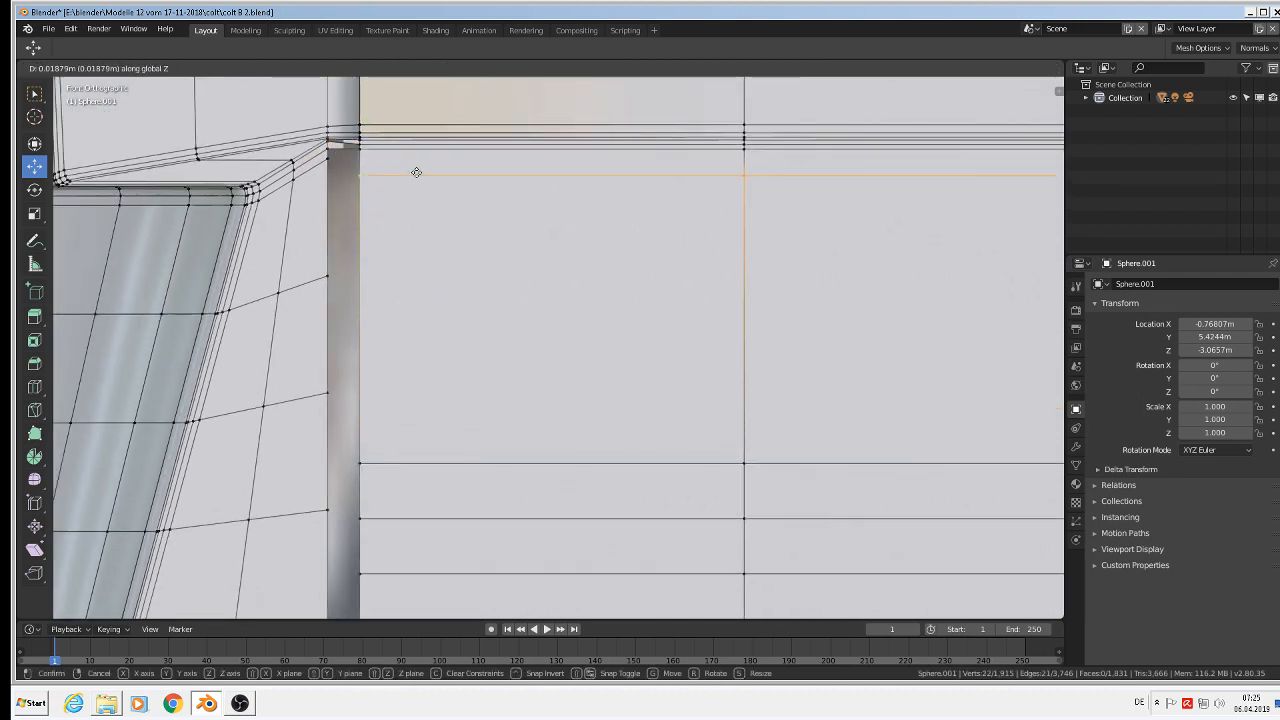
{"action": "left_click", "coordinate": [415, 161]}
Fill the gap quad between the arch's two lowest clustered border vertices and the two lowest raised panel loops
{"action": "scroll", "coordinate": [336, 174], "scroll_direction": "up", "scroll_amount": 4}
{"action": "right_click", "coordinate": [322, 124]}
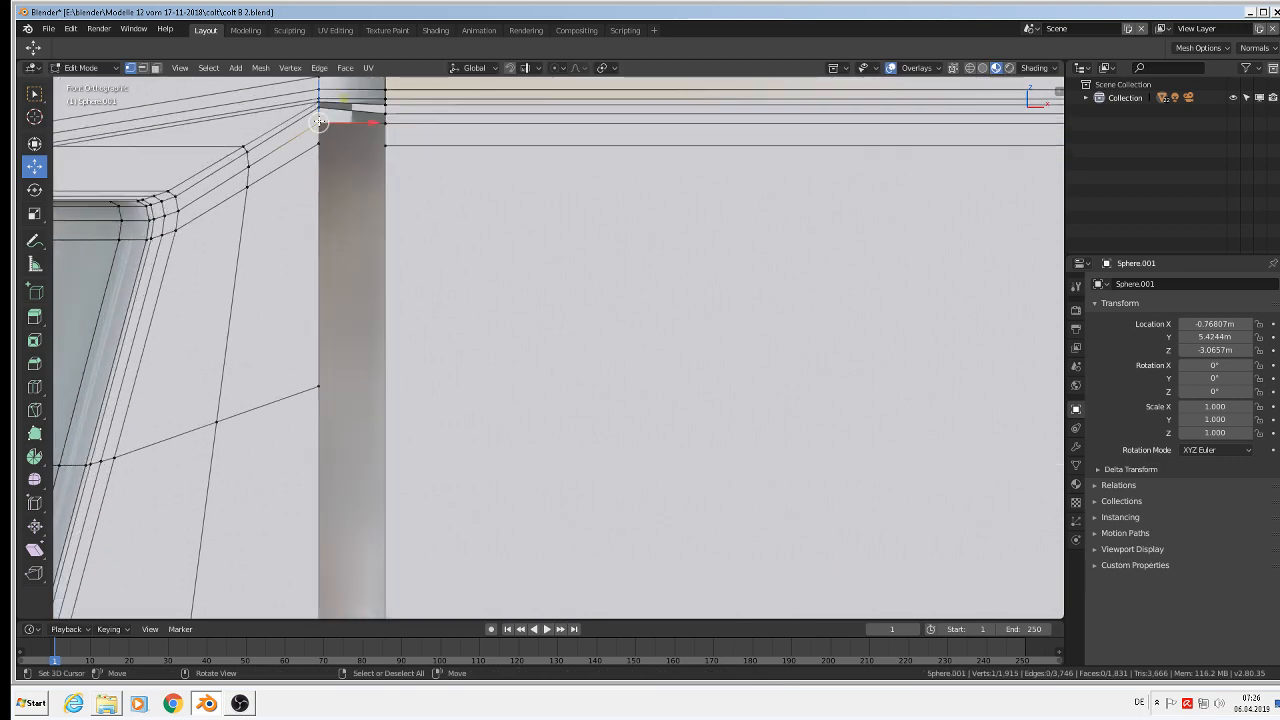
{"action": "right_click", "coordinate": [323, 143], "text": "shift"}
{"action": "right_click", "coordinate": [389, 146], "text": "shift"}
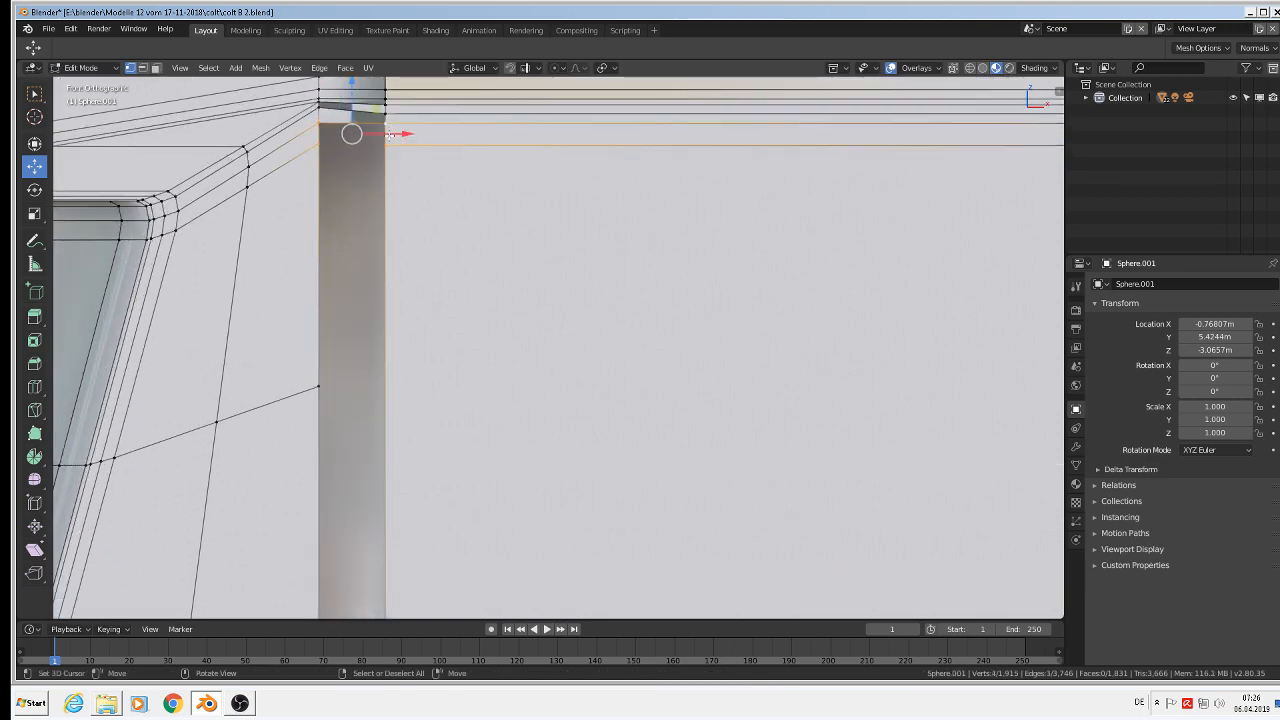
{"action": "right_click", "coordinate": [386, 124], "text": "shift"}
Move the next panel edge loop up about 0.015 m along Z, level with the first widely spaced arch border vertex
{"action": "scroll", "coordinate": [427, 261], "scroll_direction": "down", "scroll_amount": 2}
{"action": "scroll", "coordinate": [427, 261], "scroll_direction": "down", "scroll_amount": 2}
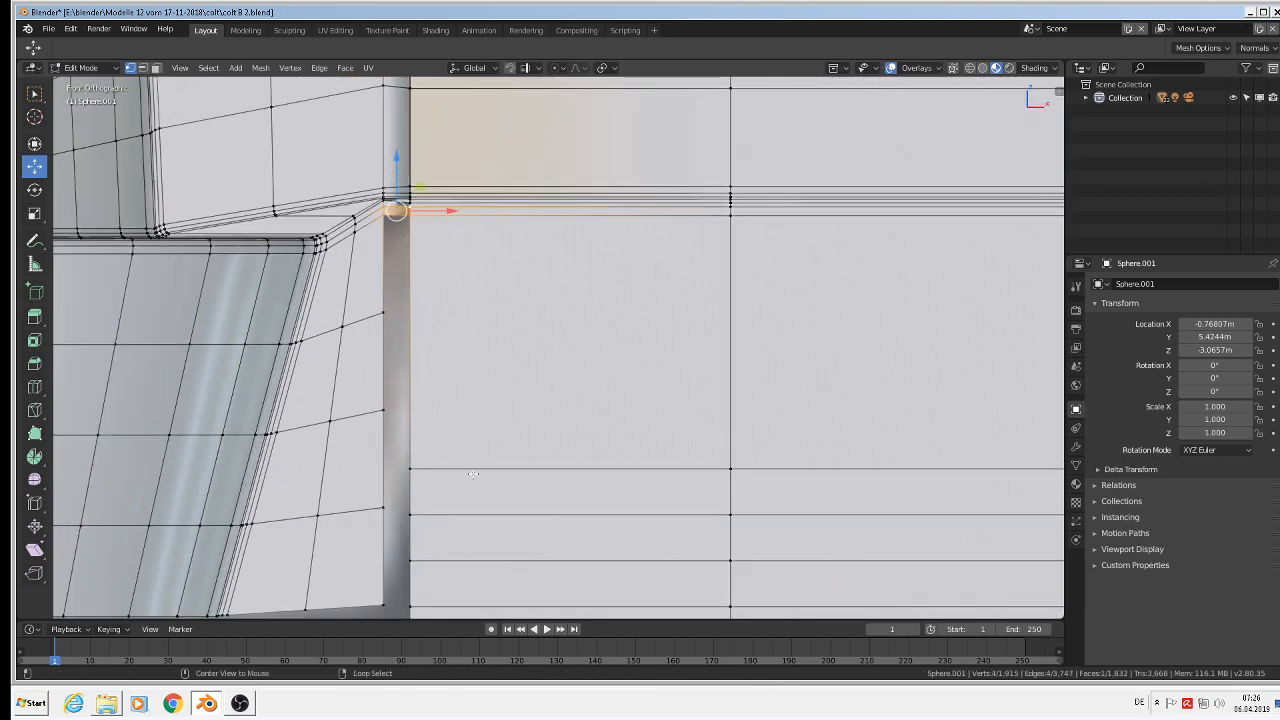
{"action": "right_click", "coordinate": [489, 470], "text": "alt"}
{"action": "key", "text": "g"}
{"action": "key", "text": "z"}
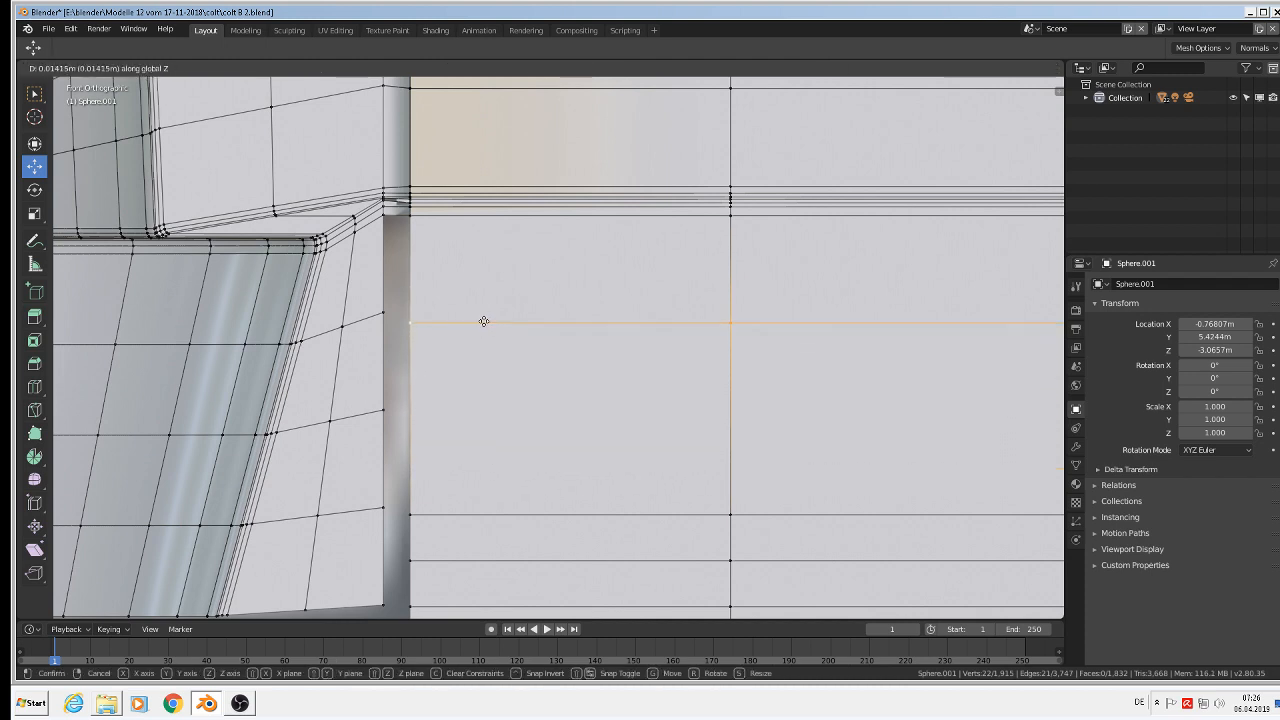
{"action": "left_click", "coordinate": [484, 312]}
Fill the taller gap quad directly below the clustered loops, between the arch border and the panel edge
{"action": "right_click", "coordinate": [386, 218]}
{"action": "right_click", "coordinate": [383, 312], "text": "shift"}
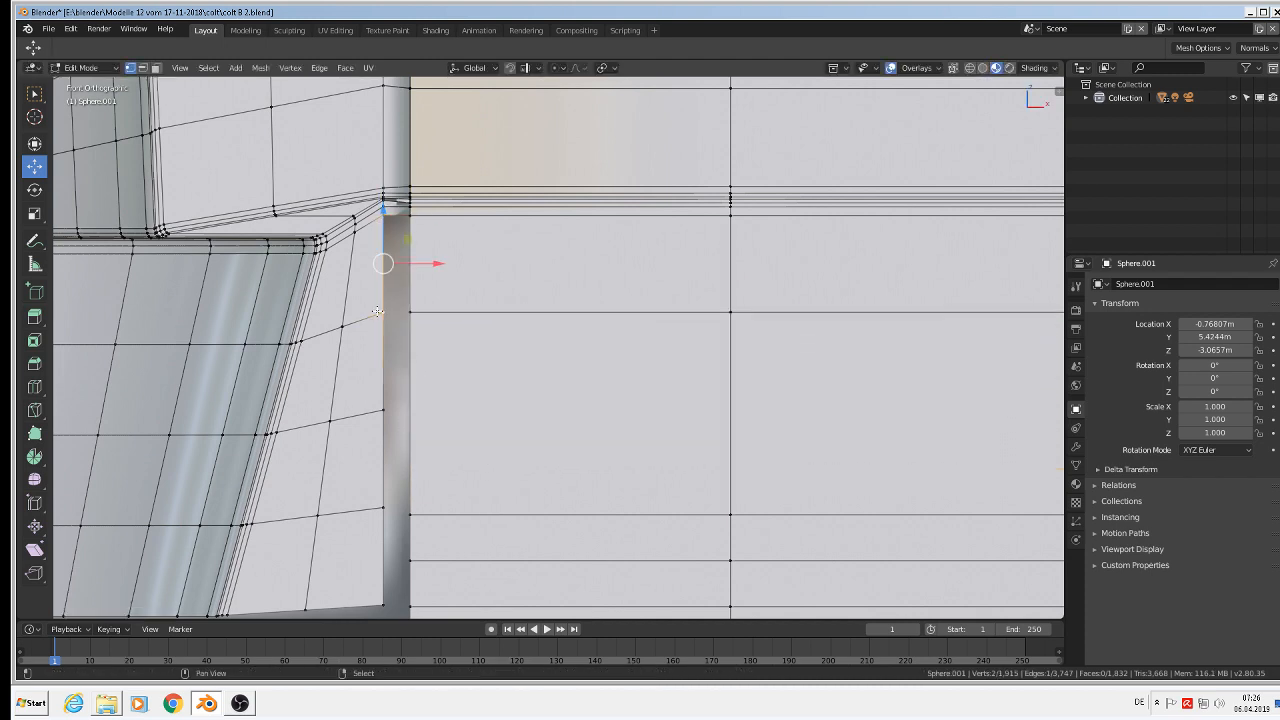
{"action": "right_click", "coordinate": [406, 311], "text": "shift"}
{"action": "right_click", "coordinate": [409, 213], "text": "shift"}
{"action": "key", "text": "f"}
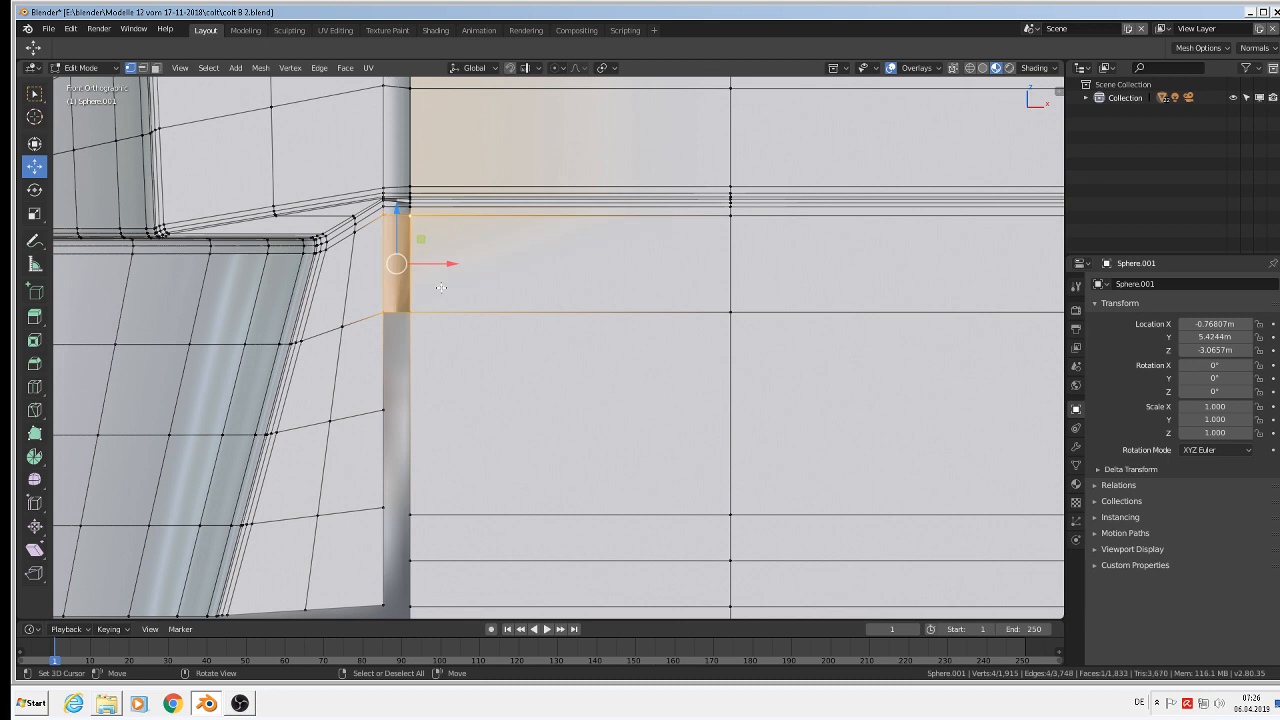
Move the following panel edge loop up along Z, level with the second widely spaced arch border vertex
{"action": "right_click", "coordinate": [554, 514], "text": "alt"}
{"action": "key", "text": "g"}
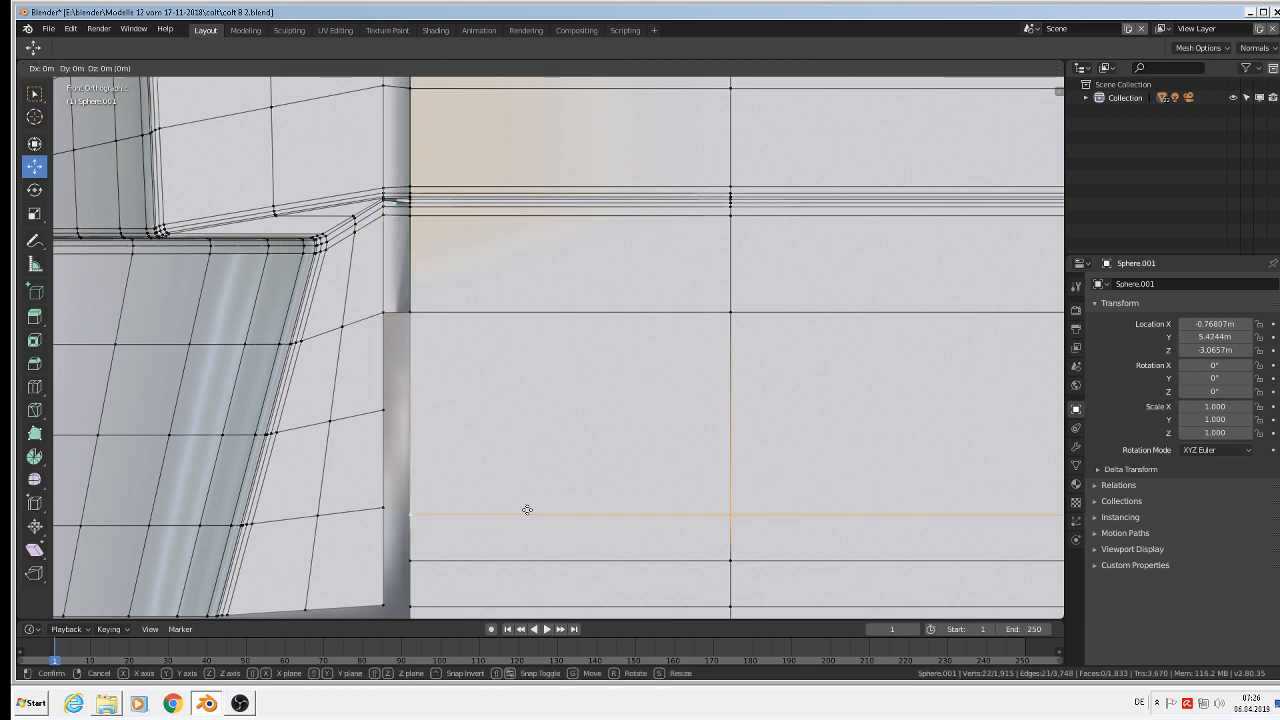
{"action": "key", "text": "z"}
{"action": "left_click", "coordinate": [533, 406]}
Fill the gap quad between the first and second widely spaced arch border vertices and their matching panel loops
{"action": "right_click", "coordinate": [381, 309]}
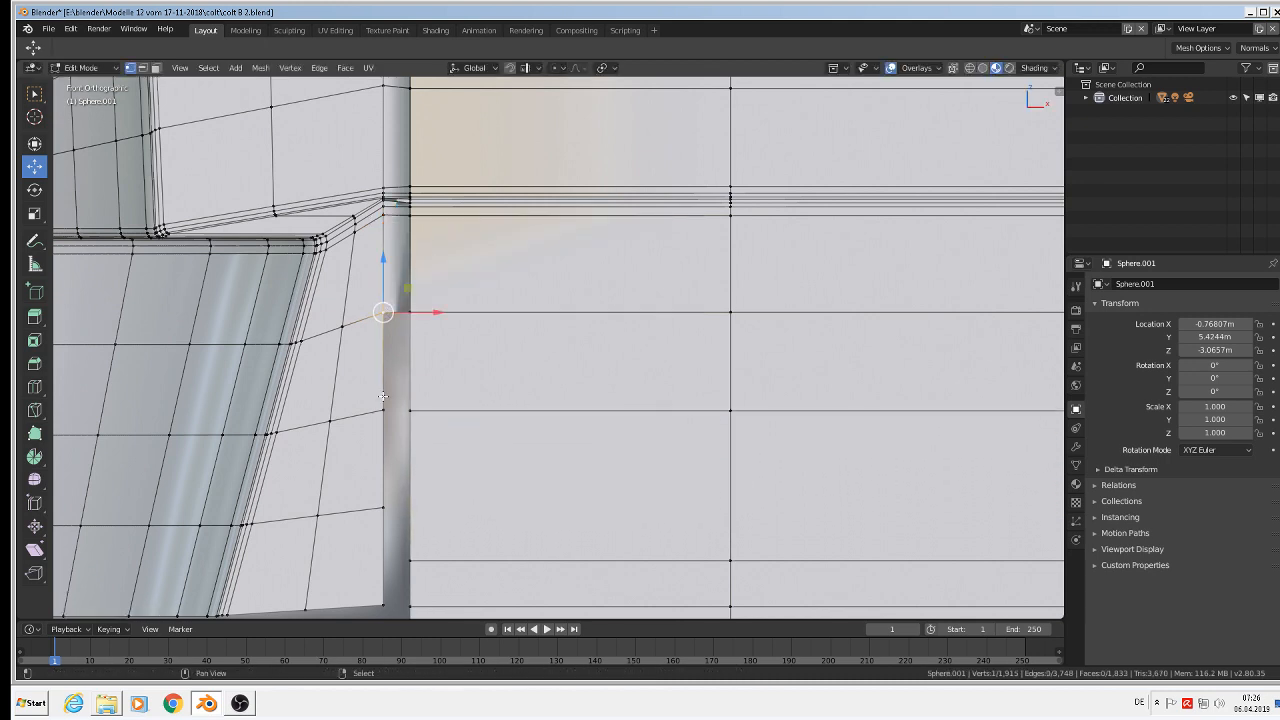
{"action": "right_click", "coordinate": [381, 408], "text": "shift"}
{"action": "right_click", "coordinate": [412, 408], "text": "shift"}
{"action": "right_click", "coordinate": [416, 306], "text": "shift"}
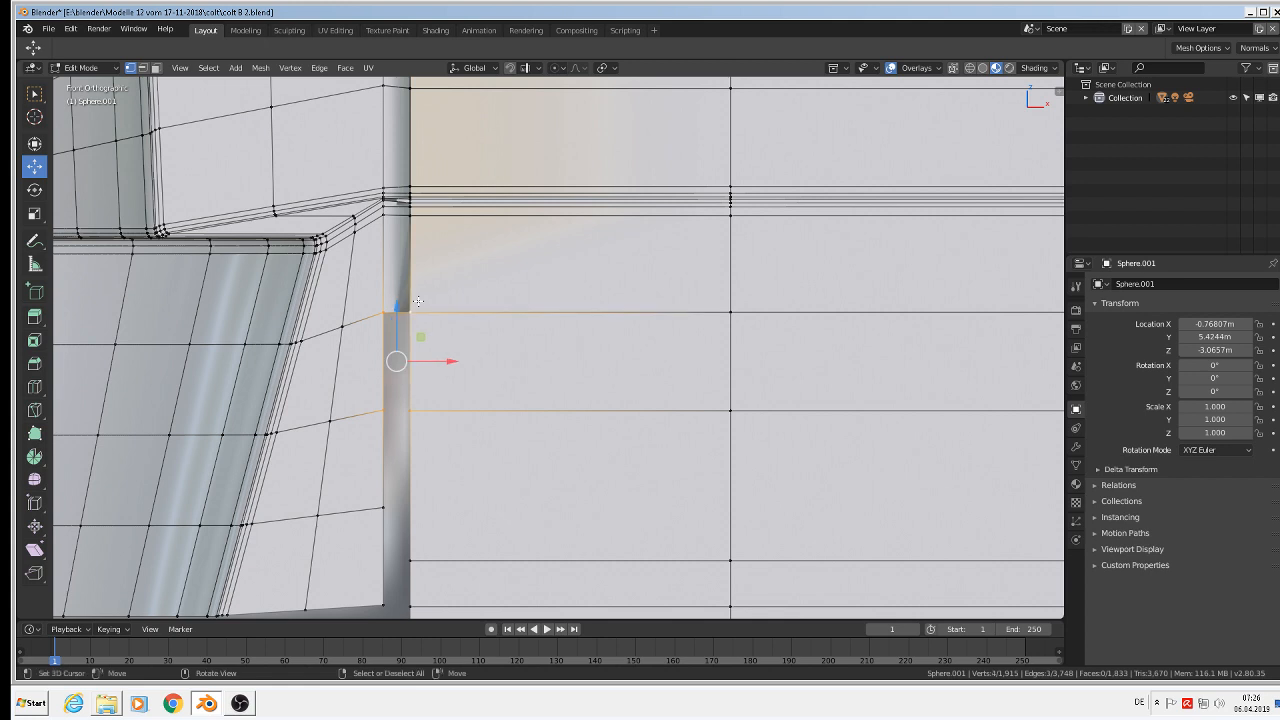
{"action": "key", "text": "f"}
Move the next panel edge loop up about 0.005 m along Z, roughly level with the arch's second-to-last border vertex
{"action": "middle_click_drag", "start_coordinate": [545, 476], "coordinate": [475, 394], "text": "shift"}
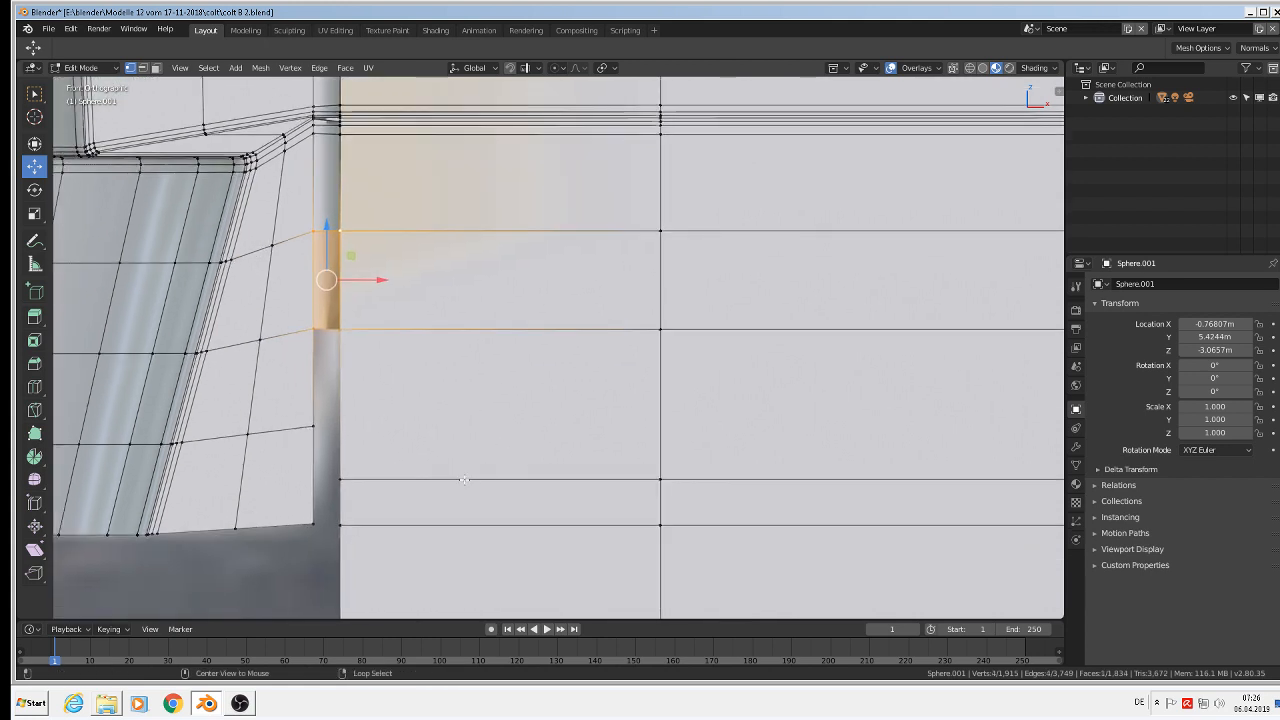
{"action": "right_click", "coordinate": [457, 471], "text": "alt"}
{"action": "key", "text": "g"}
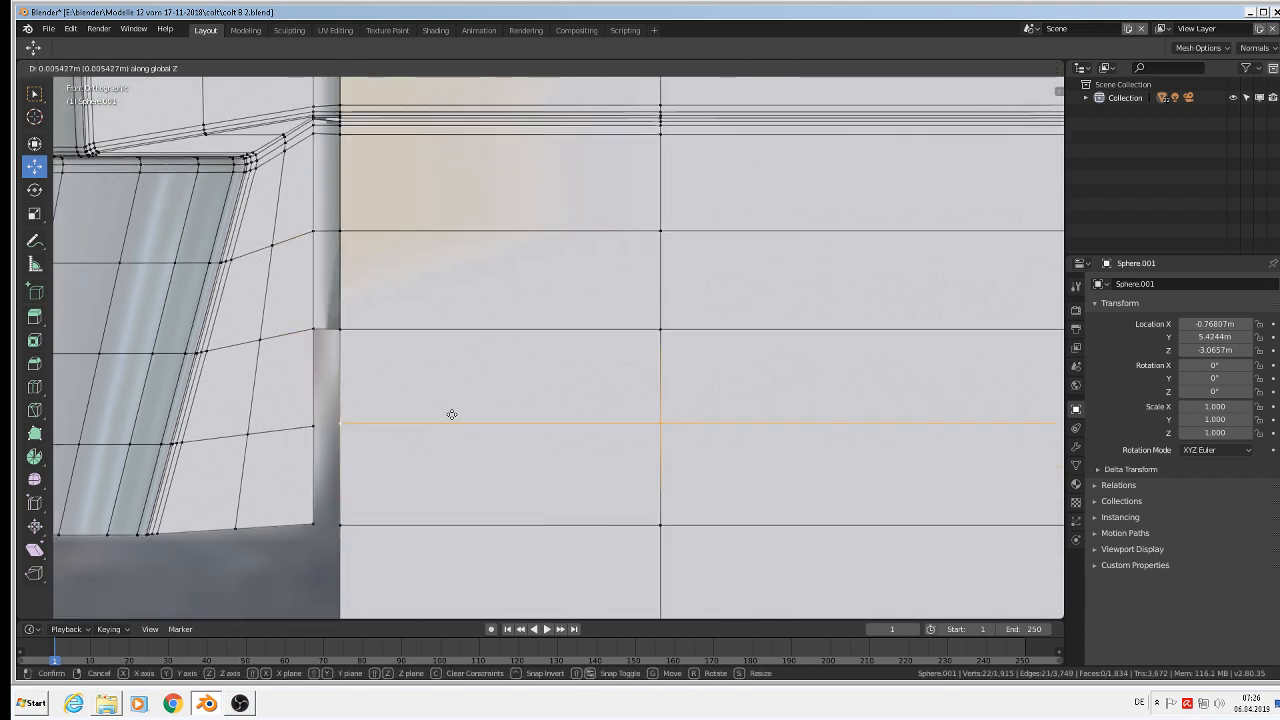
{"action": "left_click", "coordinate": [449, 428]}
Fill the second-to-last gap quad, ending at the arch's second-to-last border vertex and the loop just moved
{"action": "right_click", "coordinate": [296, 320]}
{"action": "right_click", "coordinate": [322, 421], "text": "shift"}
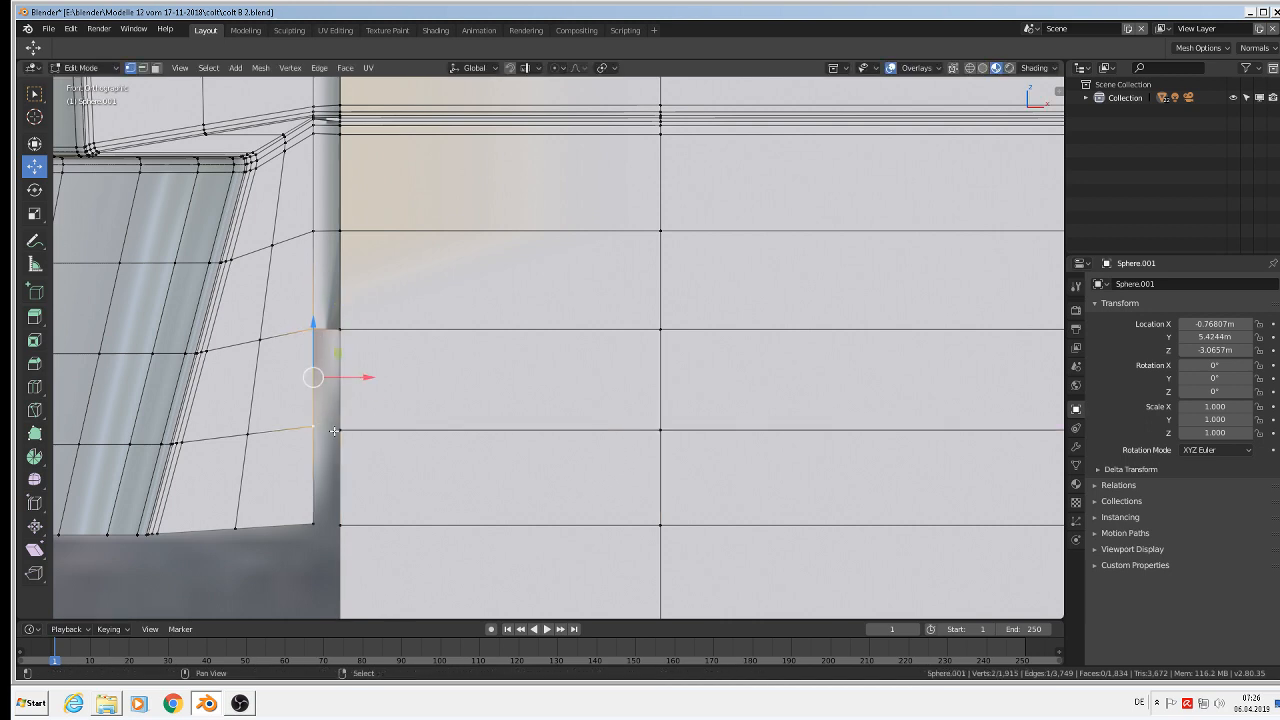
{"action": "right_click", "coordinate": [341, 430], "text": "shift"}
{"action": "right_click", "coordinate": [345, 343], "text": "shift"}
{"action": "key", "text": "f"}
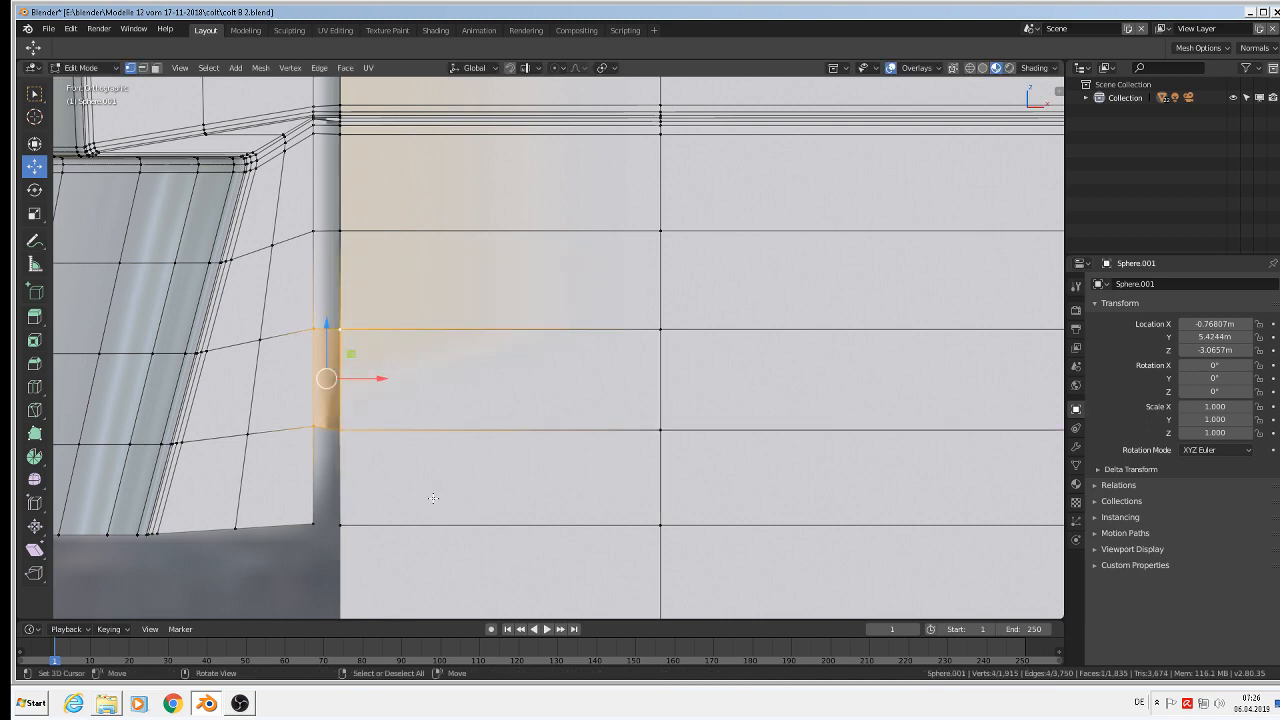
Fill the last gap quad at the bottom corner of the arch mesh, closing the vertical gap
{"action": "right_click", "coordinate": [317, 431]}
{"action": "right_click", "coordinate": [315, 523], "text": "shift"}
{"action": "right_click", "coordinate": [340, 530], "text": "shift"}
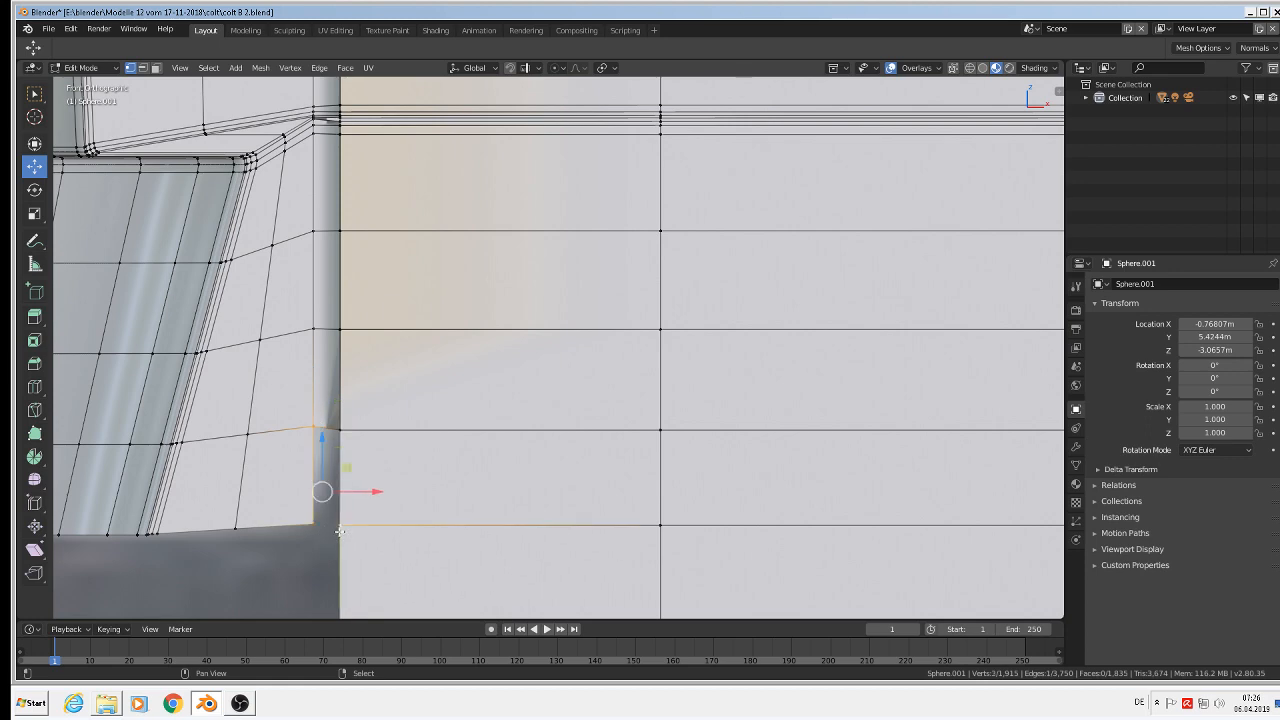
{"action": "right_click", "coordinate": [361, 430], "text": "shift"}
{"action": "scroll", "coordinate": [361, 430], "scroll_direction": "down", "scroll_amount": 5}
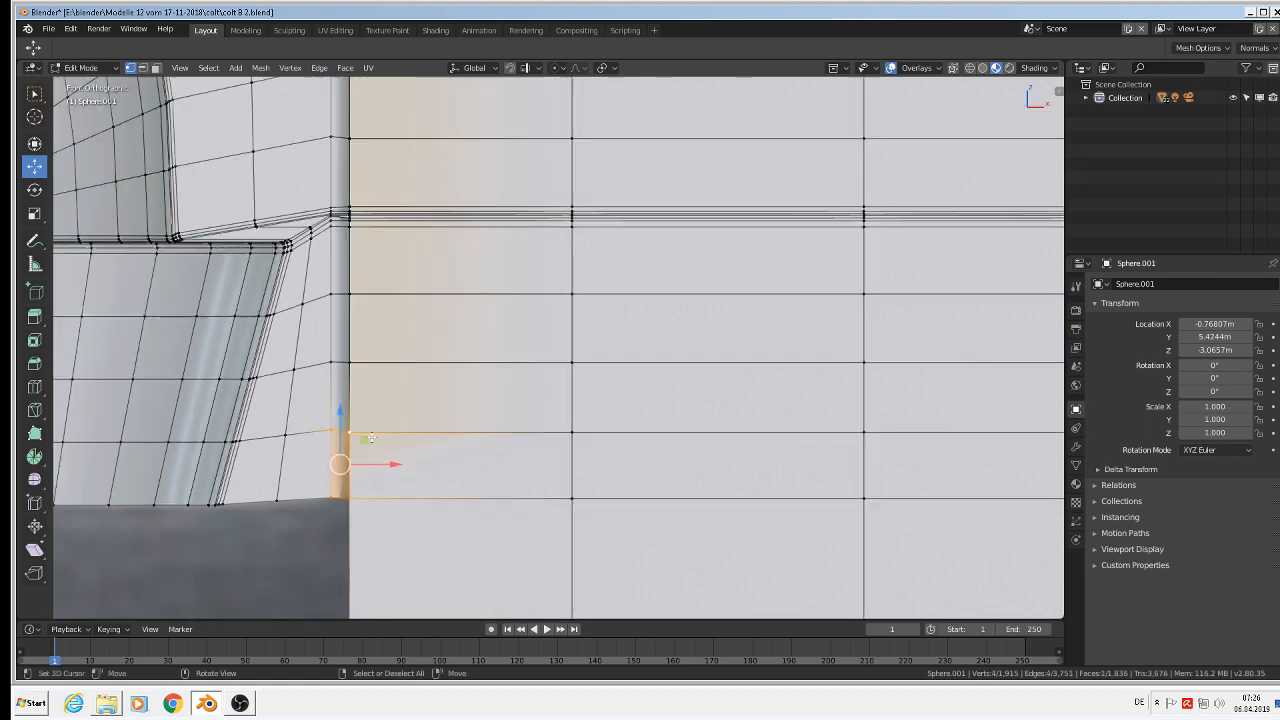
Leave Edit Mode, check the closed gap on the model and save the file colt B 2.blend
{"action": "key", "text": "Tab"}
{"action": "scroll", "coordinate": [388, 440], "scroll_direction": "down", "scroll_amount": 2}
{"action": "middle_click_drag", "start_coordinate": [390, 415], "coordinate": [363, 440]}
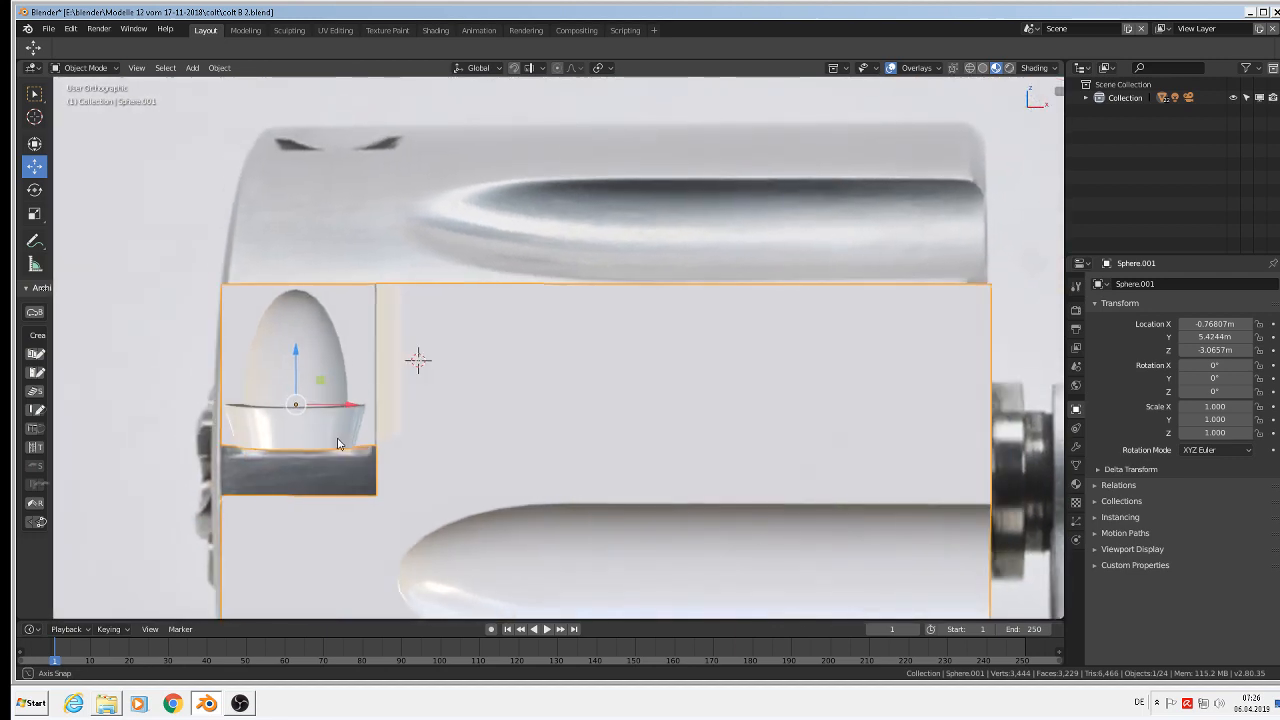
{"action": "scroll", "coordinate": [363, 440], "scroll_direction": "up", "scroll_amount": 3}
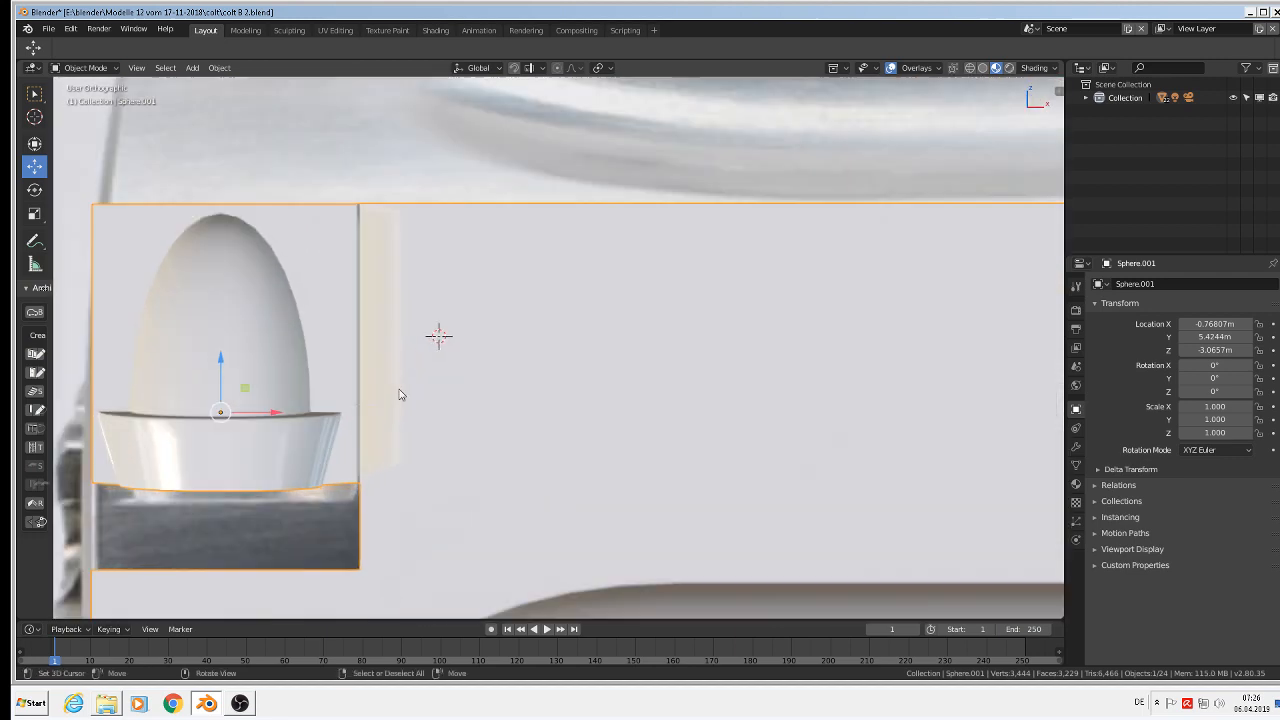
{"action": "left_click", "coordinate": [48, 28]}
{"action": "left_click", "coordinate": [80, 131]}
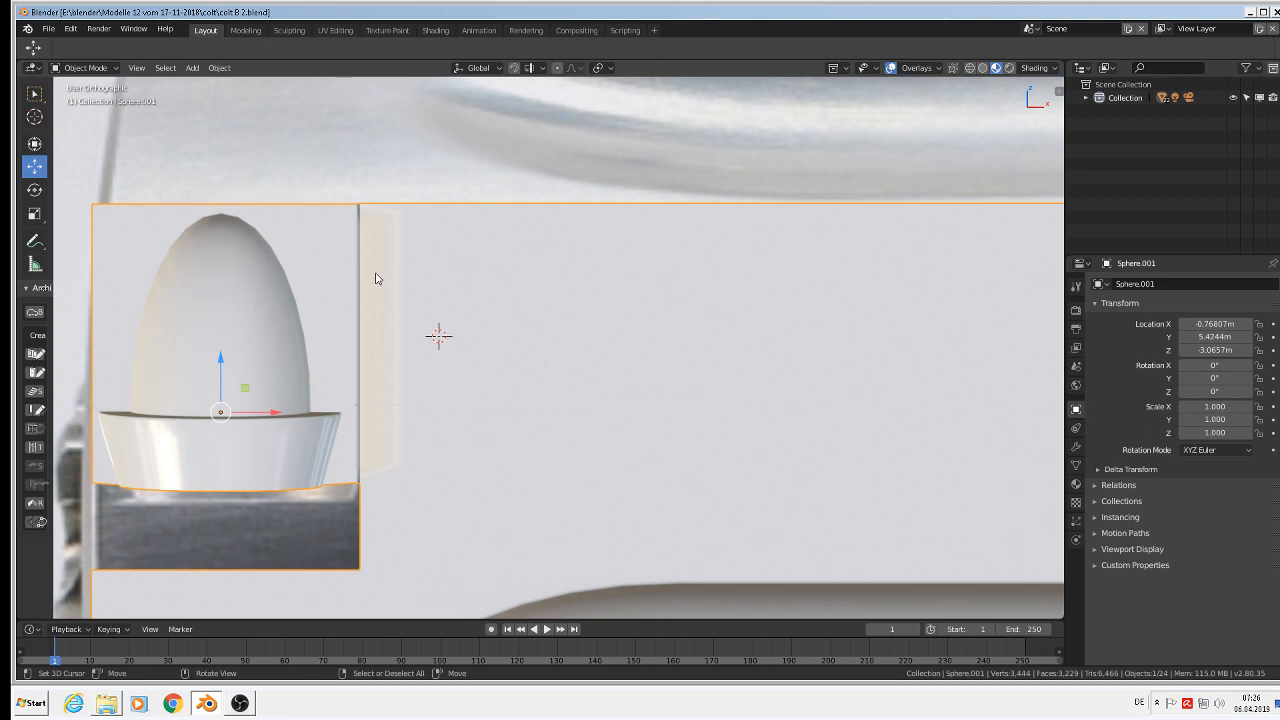
In Edit Mode, select the arch mesh's whole lower border from corner to corner and extrude it
{"action": "middle_click_drag", "start_coordinate": [398, 286], "coordinate": [350, 292]}
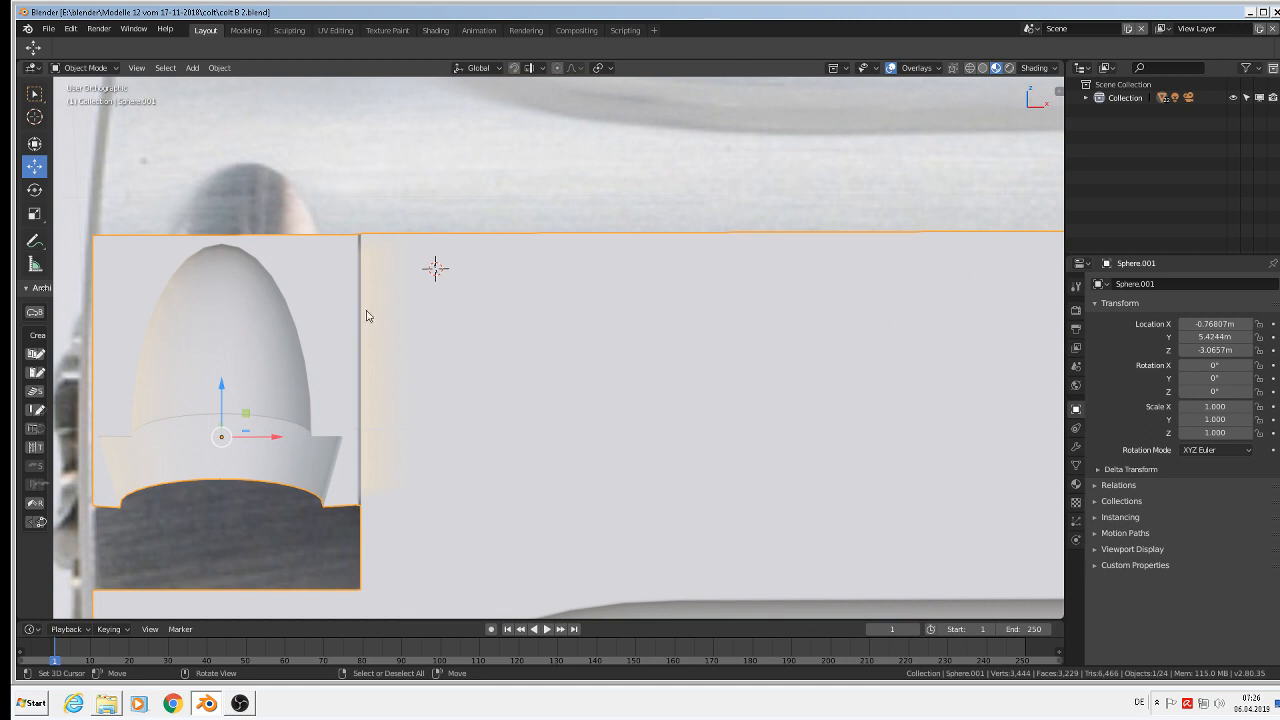
{"action": "key", "text": "KP_1"}
{"action": "scroll", "coordinate": [374, 422], "scroll_direction": "down", "scroll_amount": 3}
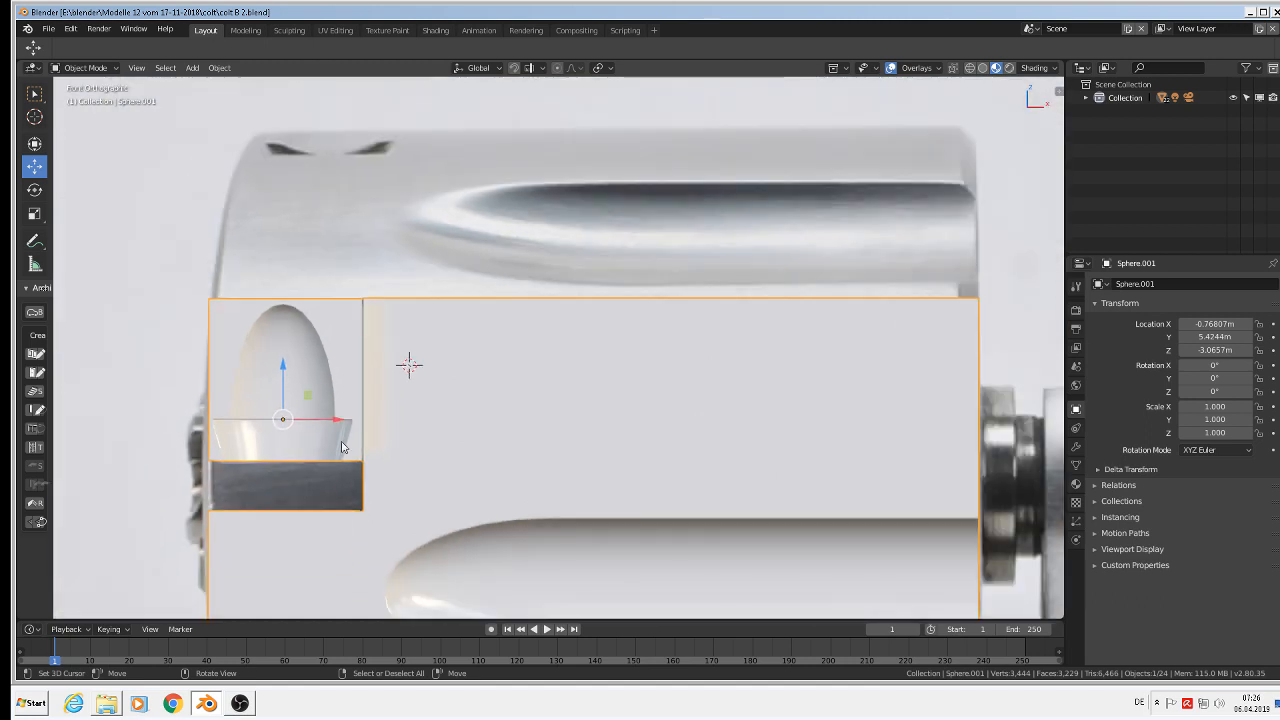
{"action": "middle_click_drag", "start_coordinate": [387, 418], "coordinate": [670, 285], "text": "shift"}
{"action": "scroll", "coordinate": [608, 305], "scroll_direction": "up", "scroll_amount": 3}
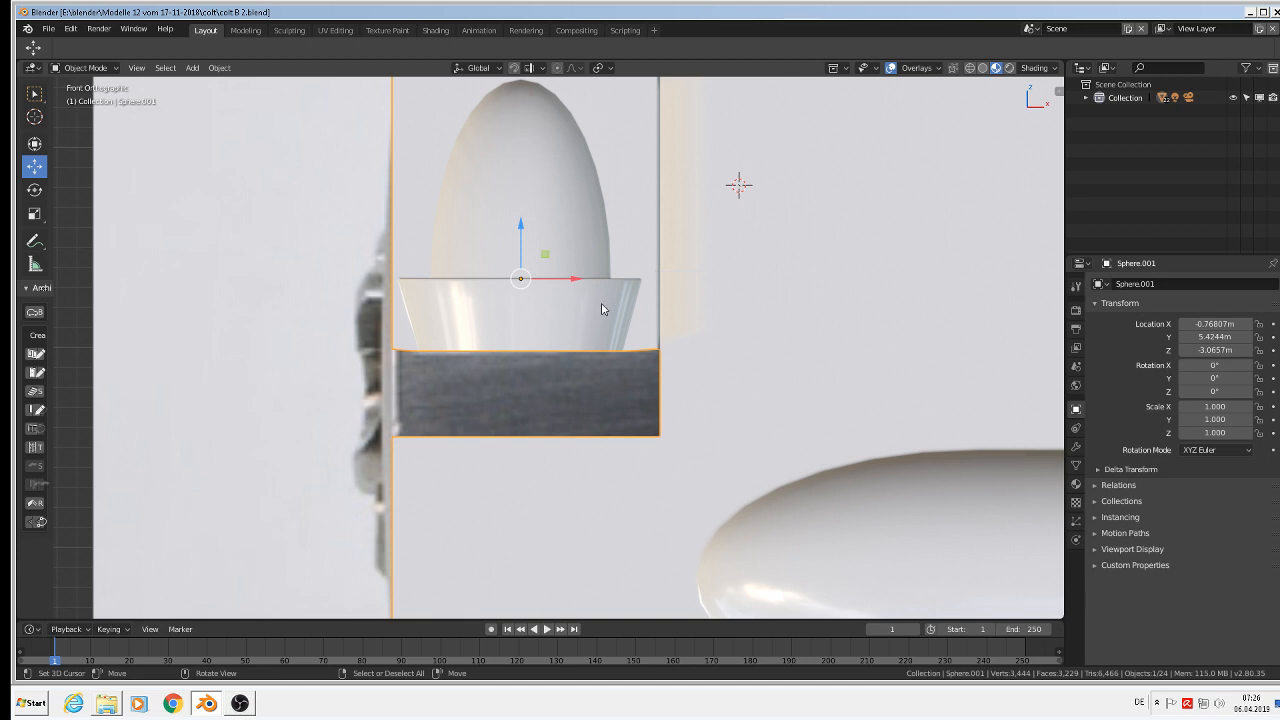
{"action": "key", "text": "Tab"}
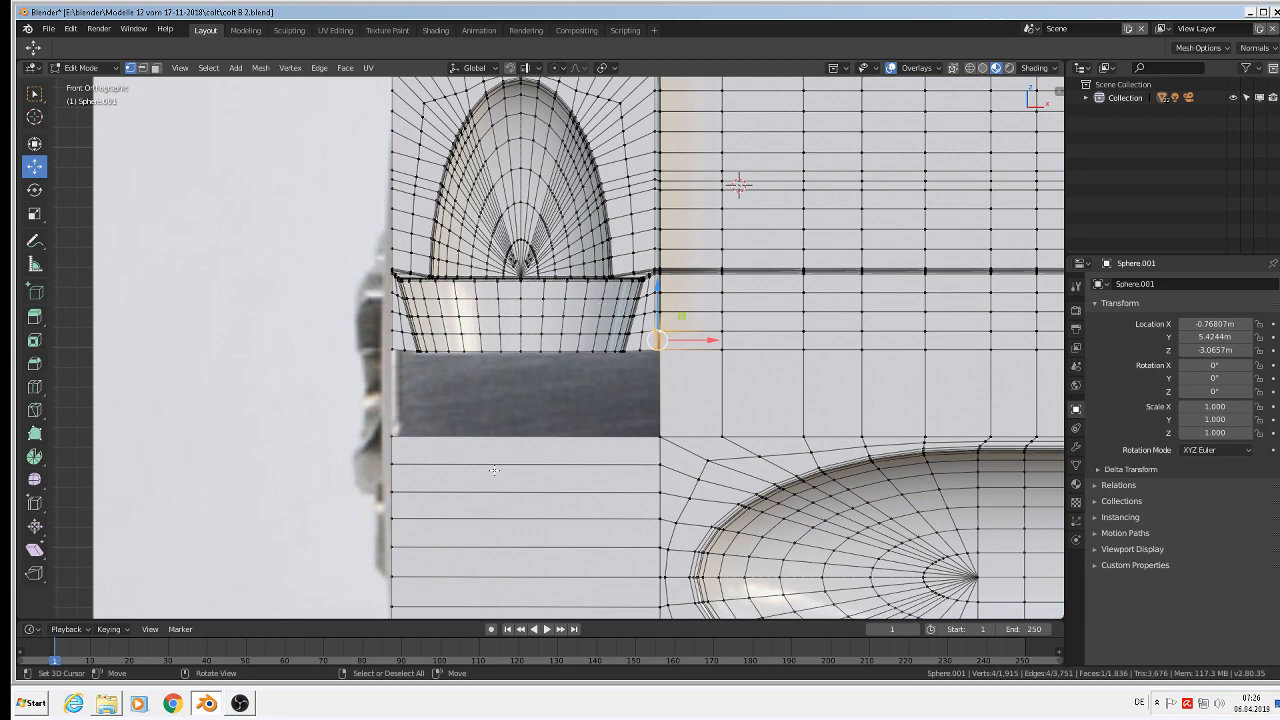
{"action": "scroll", "coordinate": [475, 424], "scroll_direction": "up", "scroll_amount": 3}
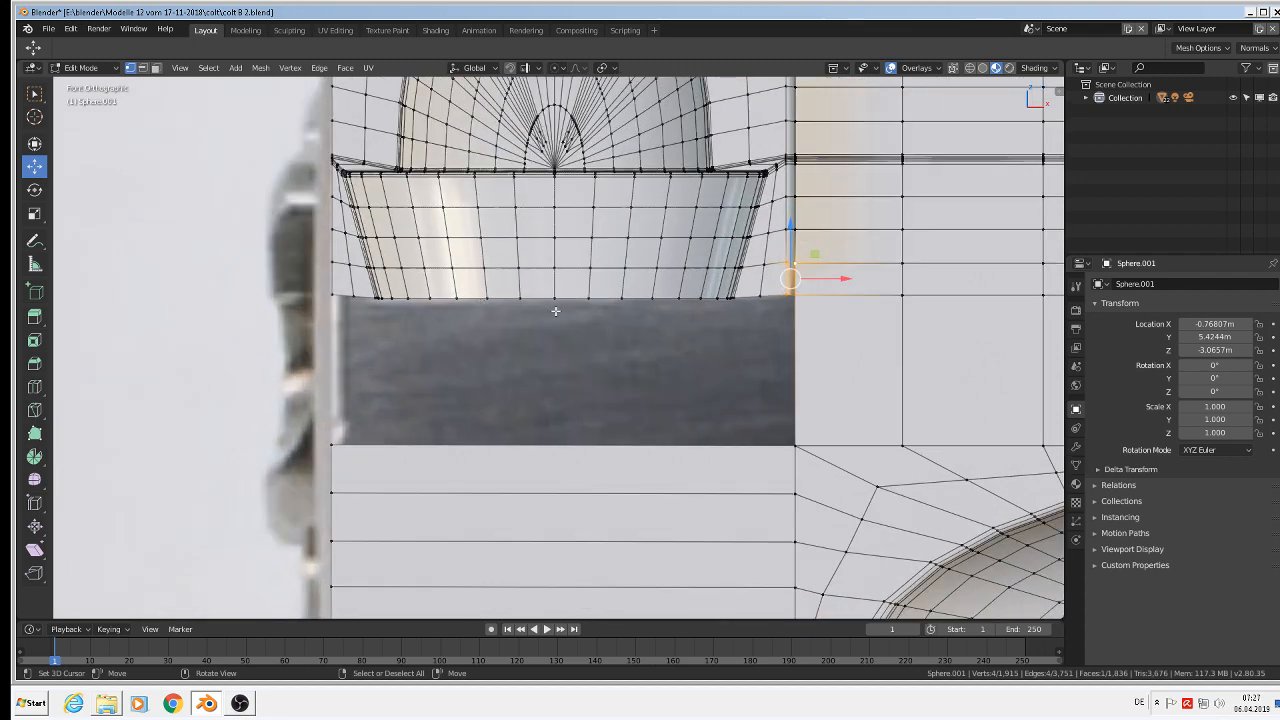
{"action": "left_click", "coordinate": [786, 295]}
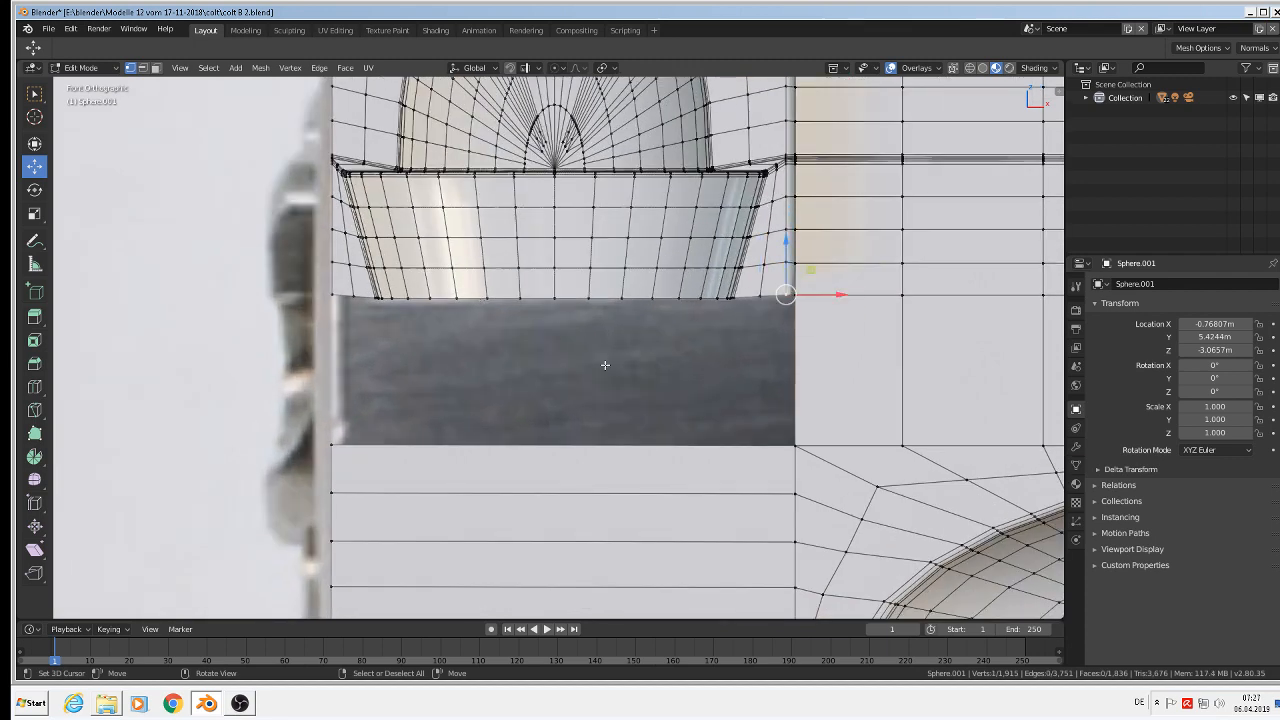
{"action": "left_click", "coordinate": [350, 300], "text": "ctrl"}
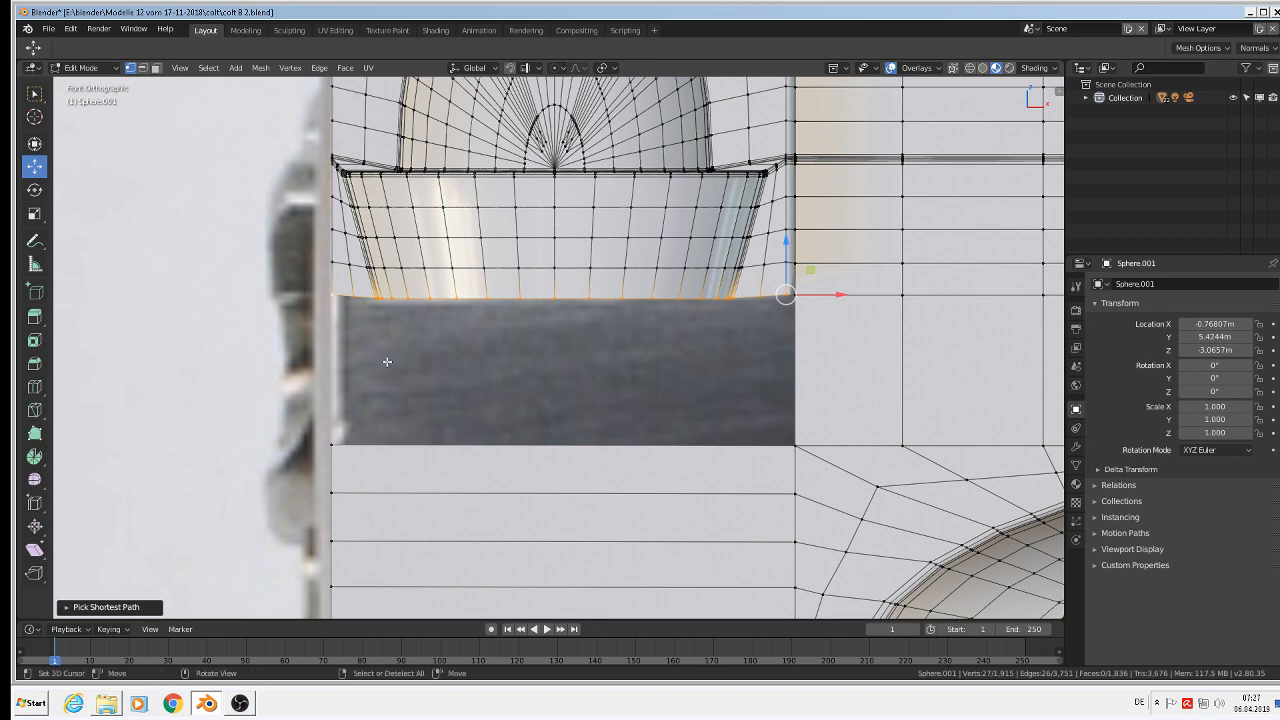
{"action": "key", "text": "e"}
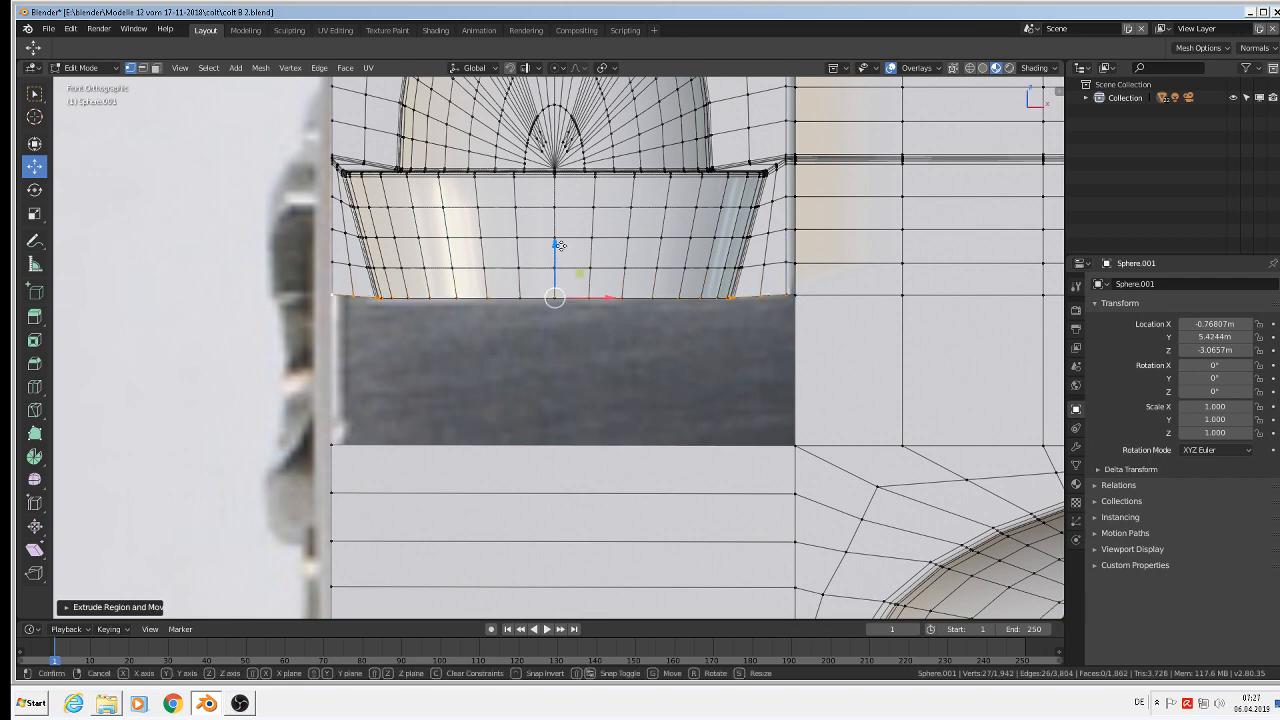
{"action": "left_click", "coordinate": [559, 255]}
Flatten the extruded lower border into a straight line by scaling it to 0 along Y
{"action": "middle_click_drag", "start_coordinate": [529, 381], "coordinate": [598, 306]}
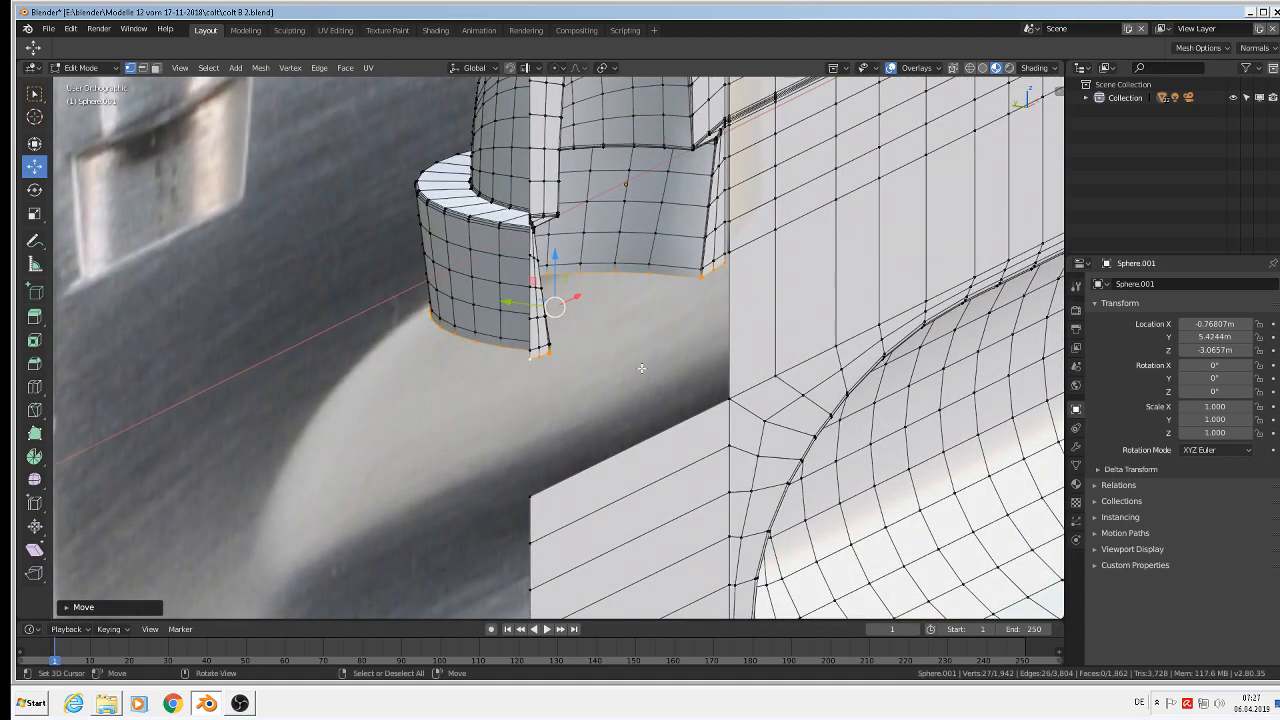
{"action": "middle_click_drag", "start_coordinate": [641, 368], "coordinate": [651, 390]}
{"action": "key", "text": "s"}
{"action": "key", "text": "y"}
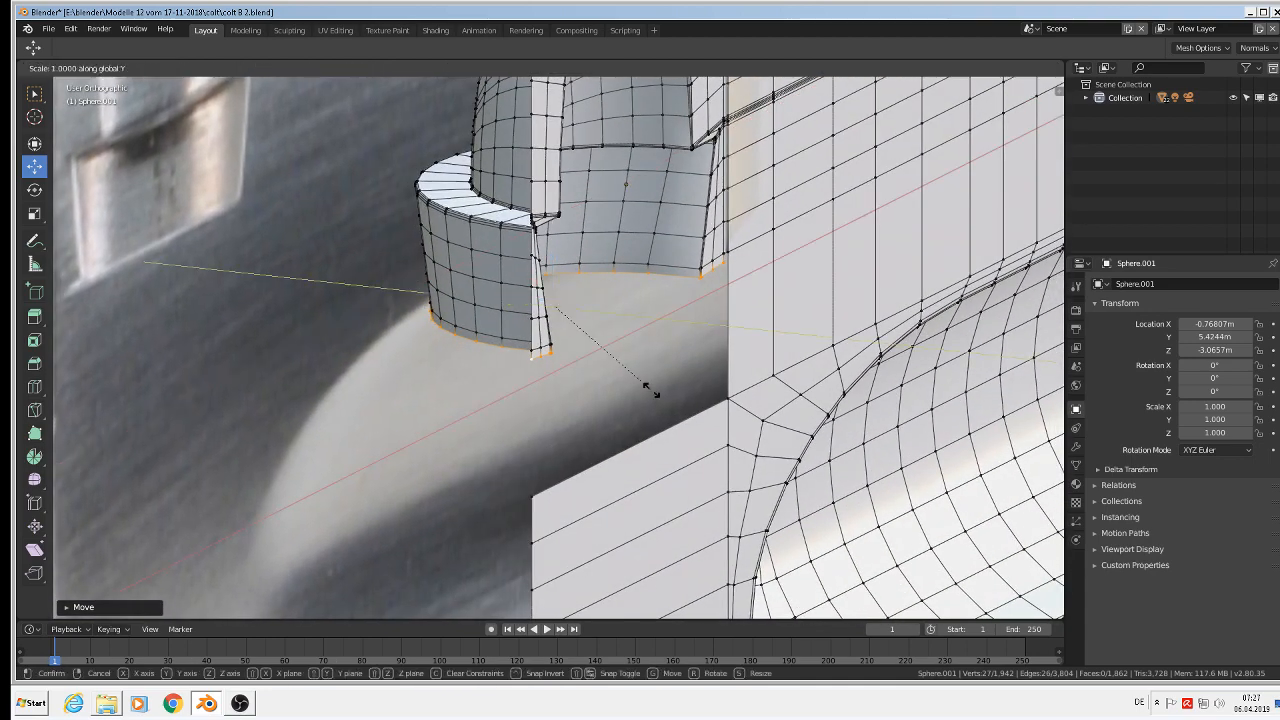
{"action": "key", "text": "0"}
{"action": "key", "text": "Return"}
Move the flattened border about 0.023 m along Y and fine-align it with the flat panel's plane in right view
{"action": "key", "text": "g"}
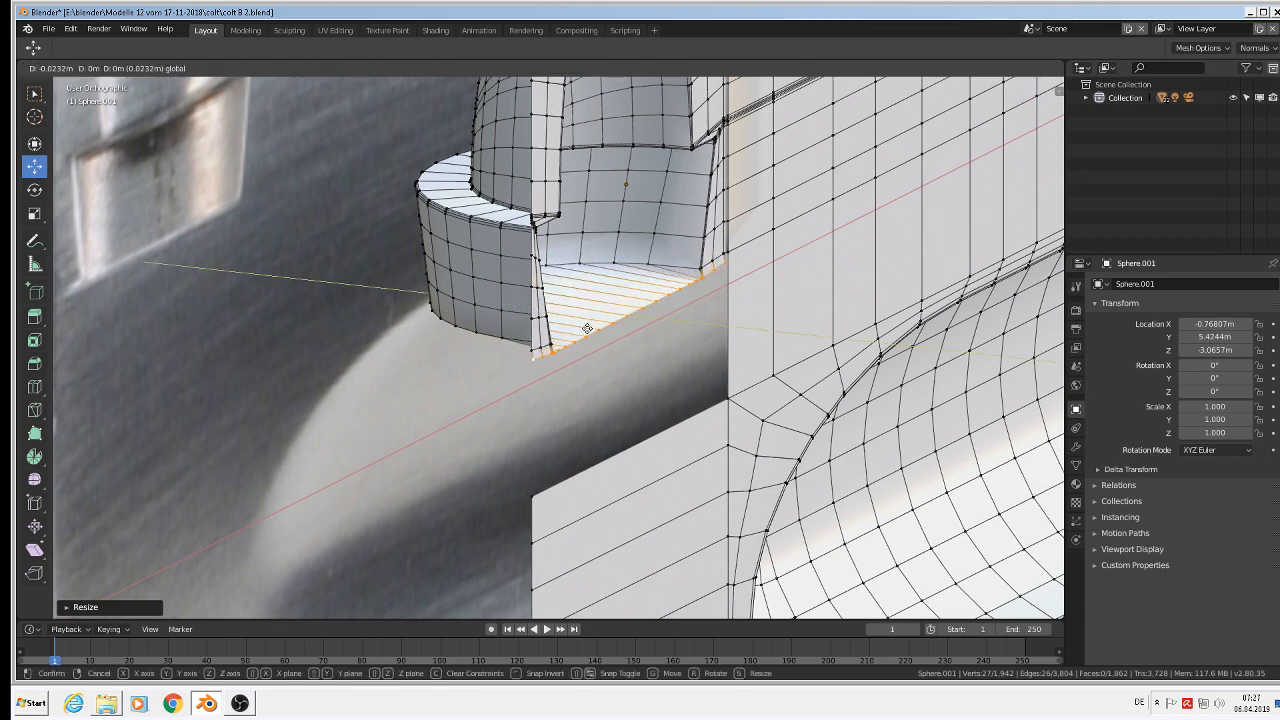
{"action": "left_click", "coordinate": [584, 328]}
{"action": "middle_click_drag", "start_coordinate": [584, 328], "coordinate": [655, 314]}
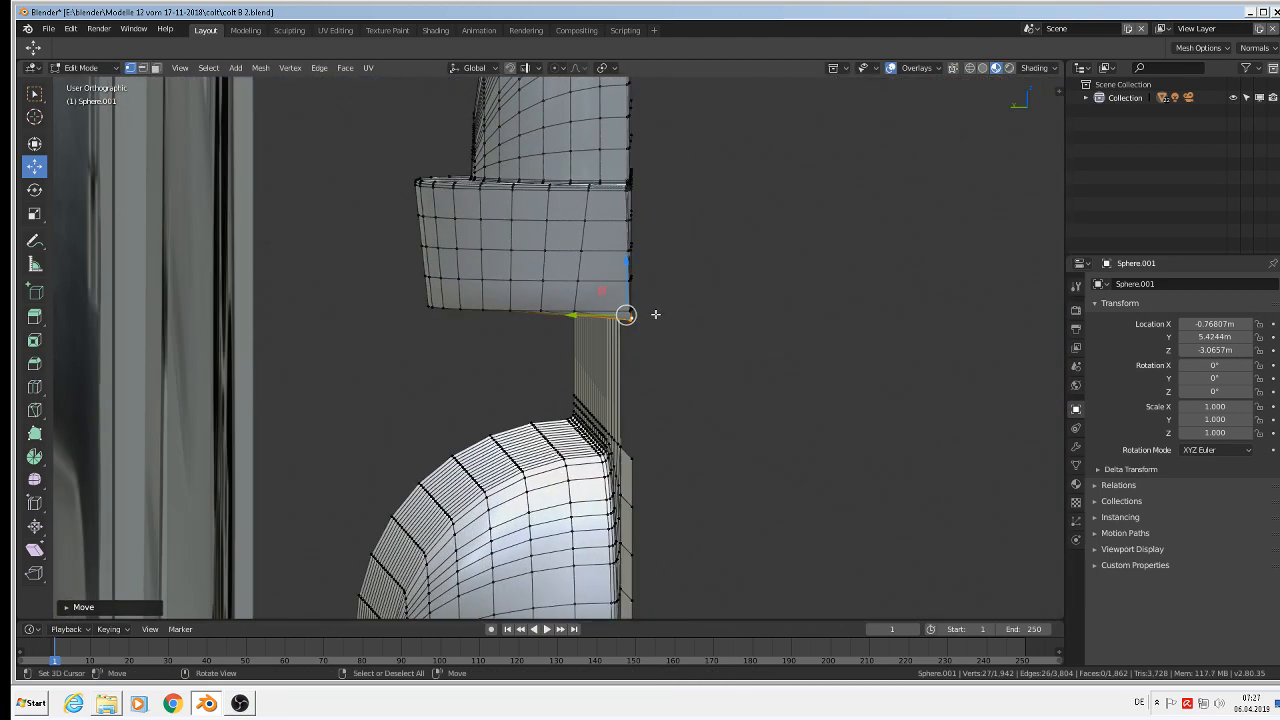
{"action": "key", "text": "KP_3"}
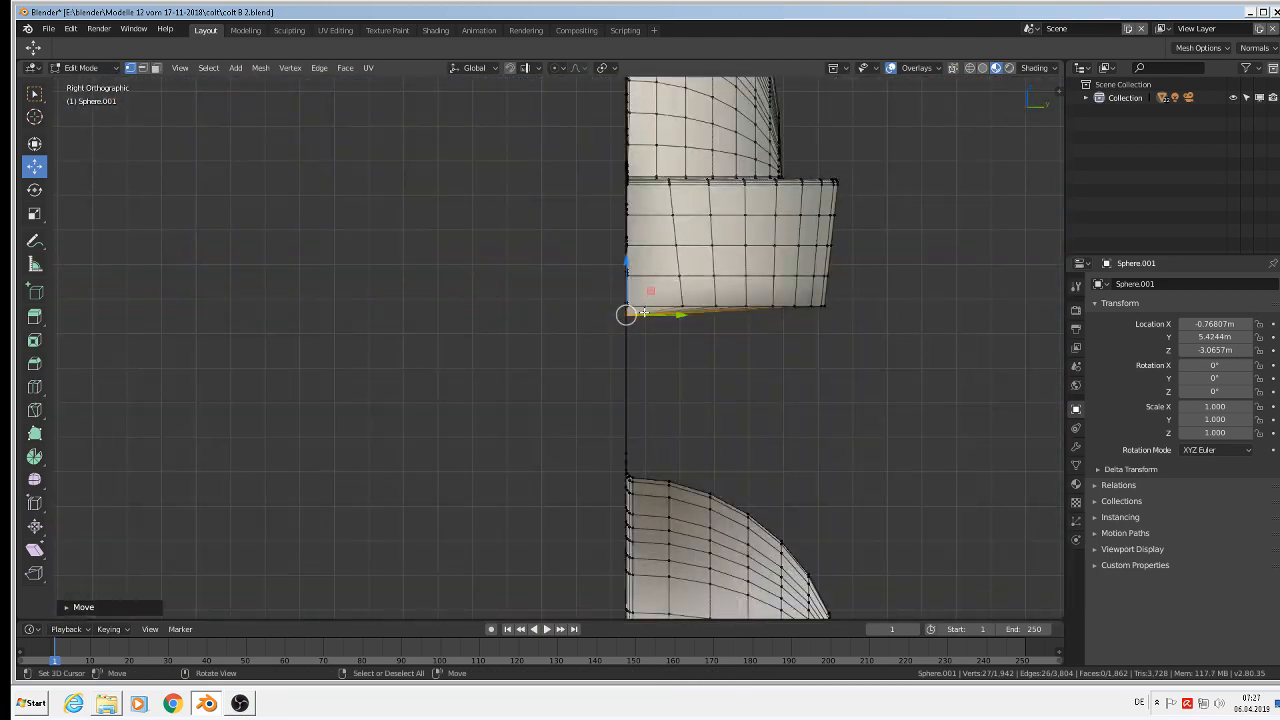
{"action": "scroll", "coordinate": [649, 315], "scroll_direction": "up", "scroll_amount": 6}
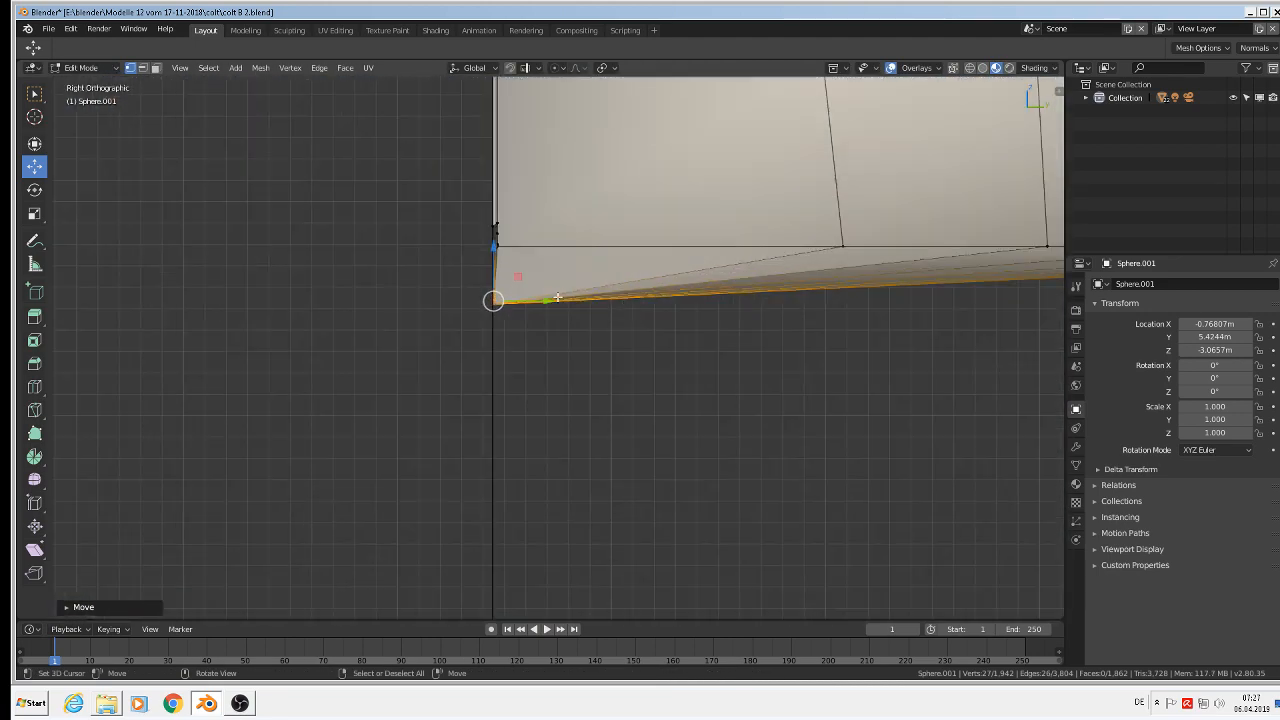
{"action": "left_click_drag", "start_coordinate": [546, 302], "coordinate": [552, 319]}
{"action": "middle_click_drag", "start_coordinate": [552, 319], "coordinate": [680, 386]}
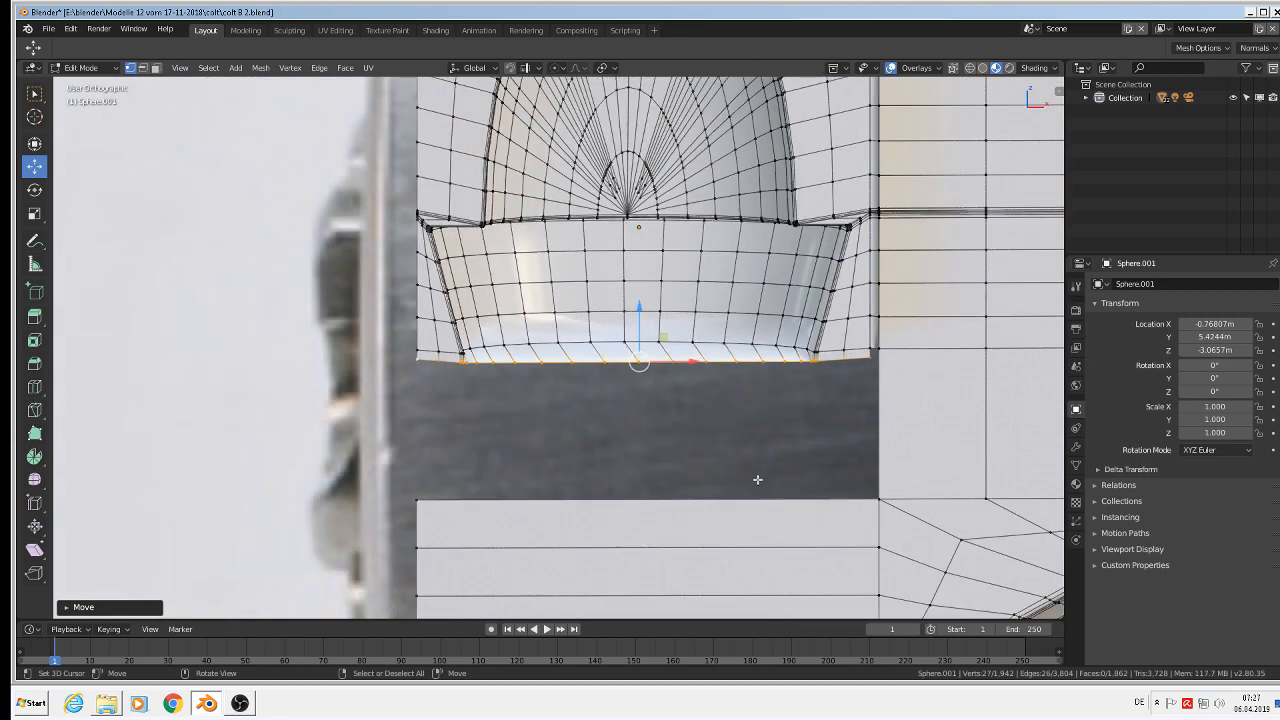
{"action": "middle_click_drag", "start_coordinate": [639, 456], "coordinate": [640, 370], "text": "shift"}
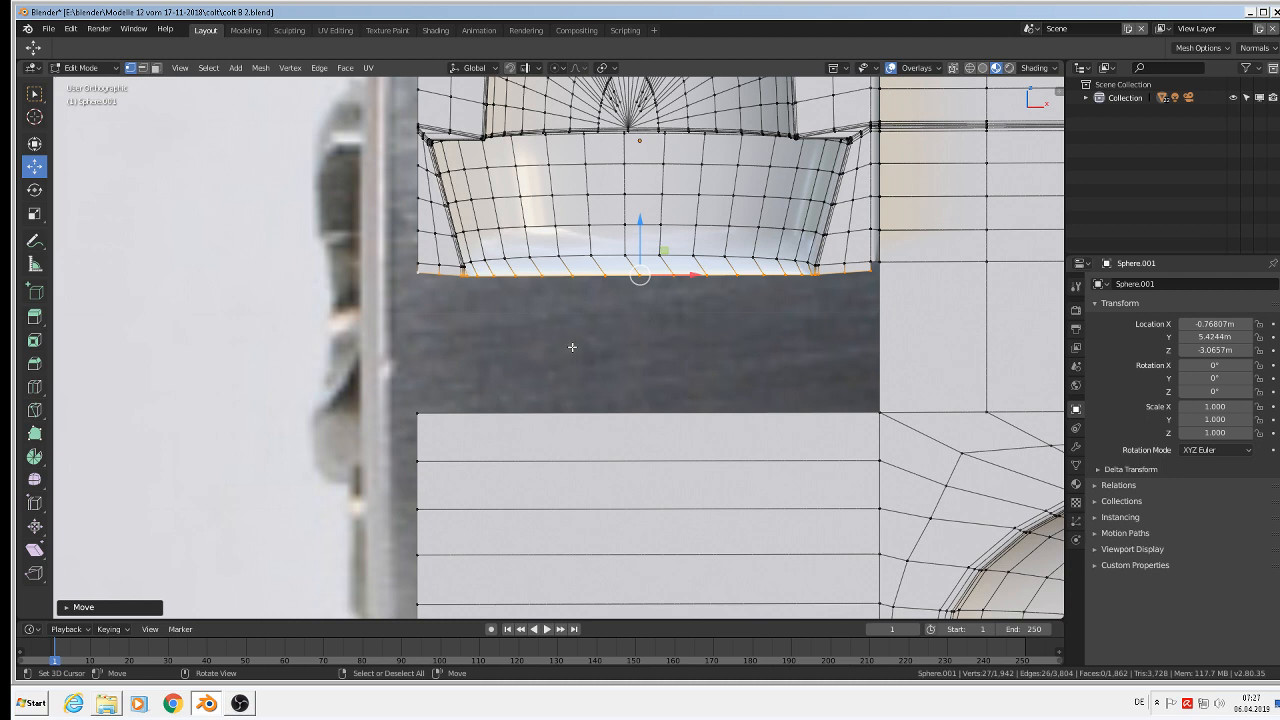
Extrude the arch's lower border straight down along Z to just above the flat panel's upper edge
{"action": "key", "text": "e"}
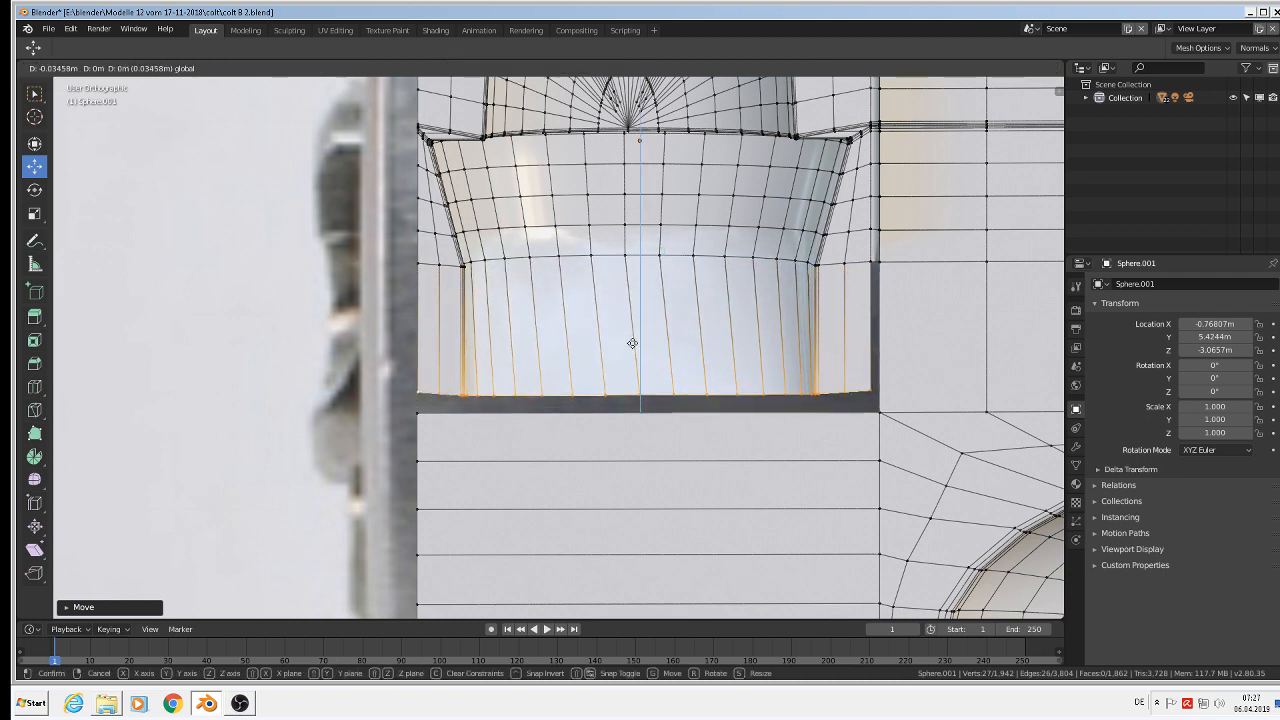
{"action": "left_click_drag", "start_coordinate": [635, 339], "coordinate": [635, 339]}
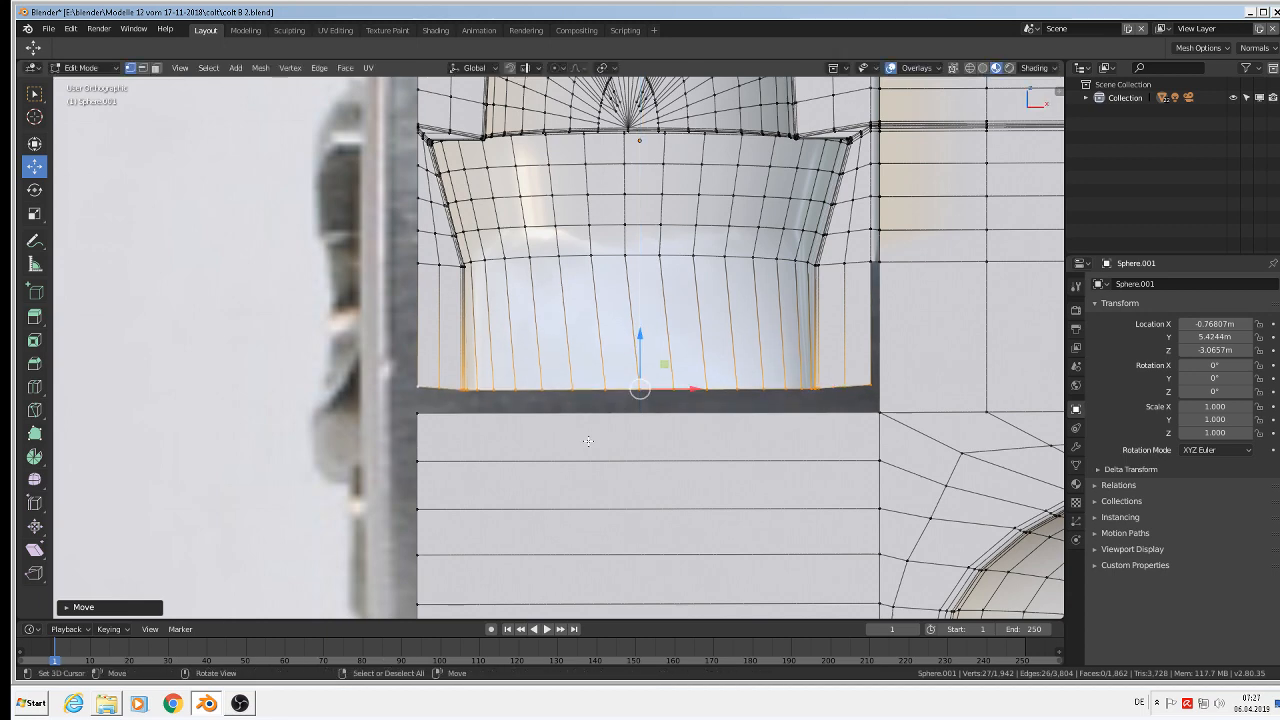
Add 15 evenly spaced vertical loop cuts across the flat panel below the arch, leaving them unslid
{"action": "scroll", "coordinate": [562, 435], "scroll_direction": "up", "scroll_amount": 5}
{"action": "middle_click_drag", "start_coordinate": [481, 386], "coordinate": [571, 361], "text": "shift"}
{"action": "scroll", "coordinate": [409, 361], "scroll_direction": "up", "scroll_amount": 2}
{"action": "scroll", "coordinate": [409, 361], "scroll_direction": "down", "scroll_amount": 5}
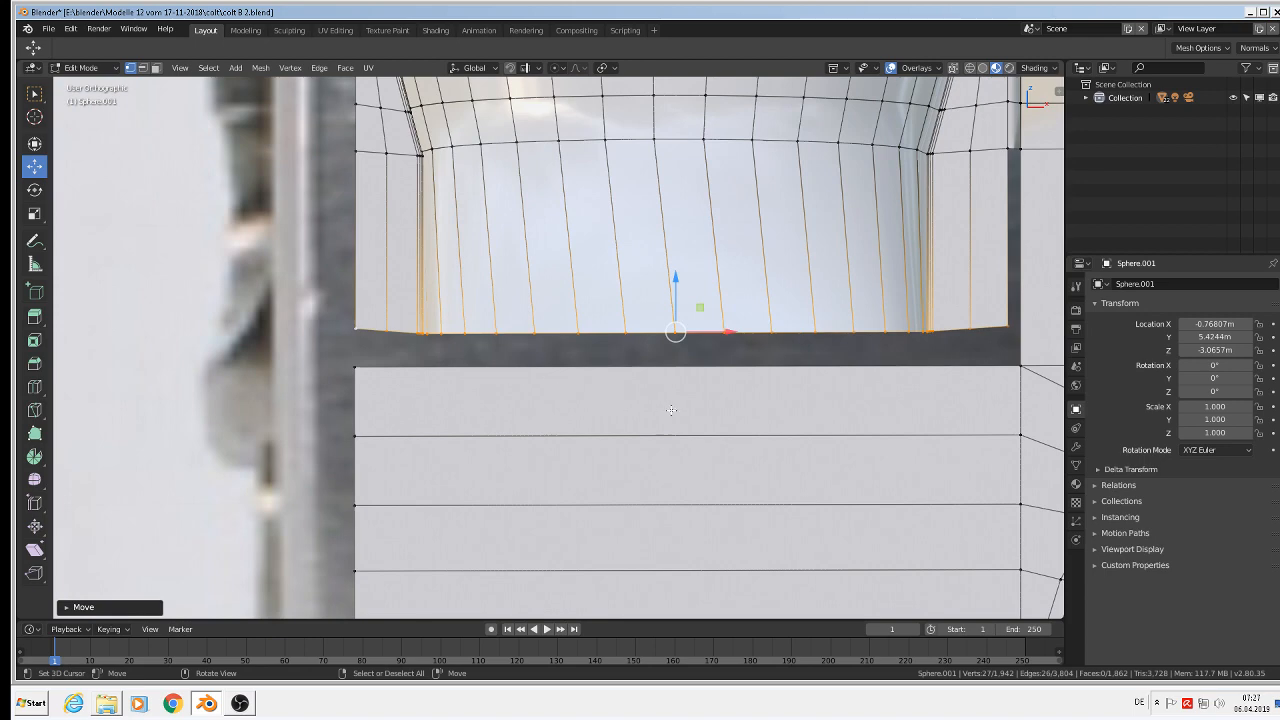
{"action": "key", "text": "ctrl"}
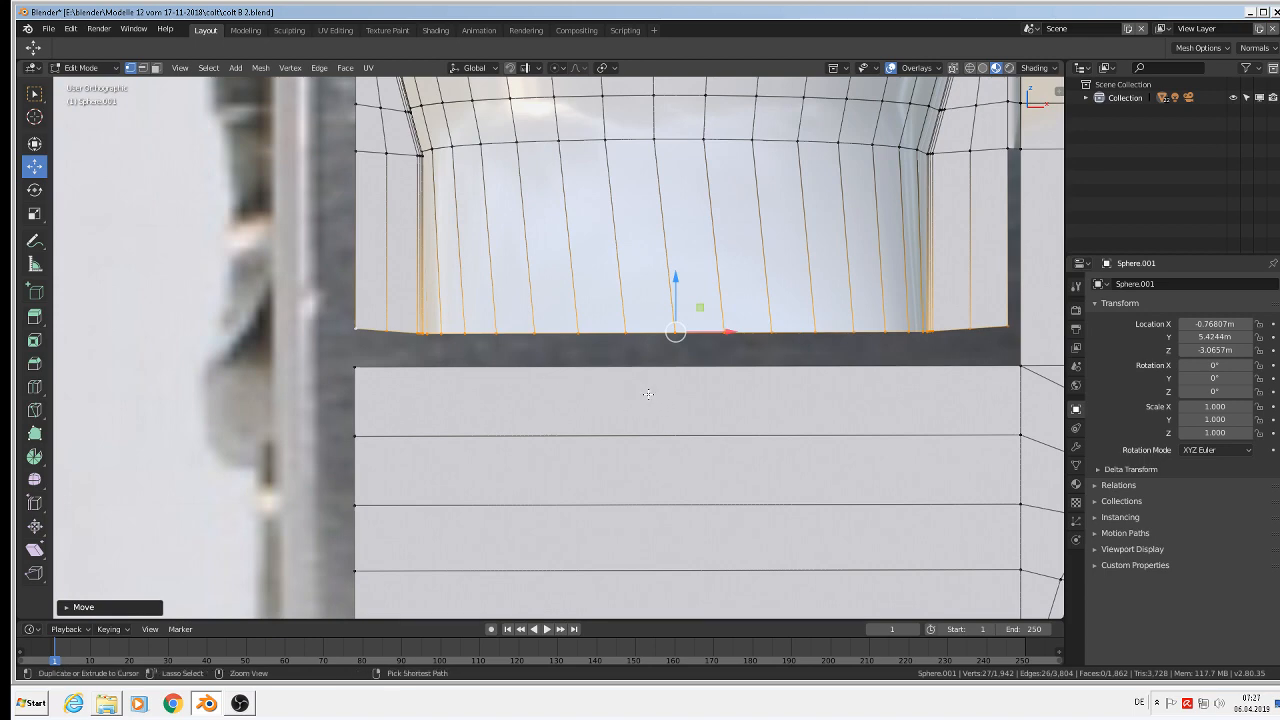
{"action": "key", "text": "ctrl+r"}
{"action": "scroll", "coordinate": [655, 368], "scroll_direction": "up", "scroll_amount": 9}
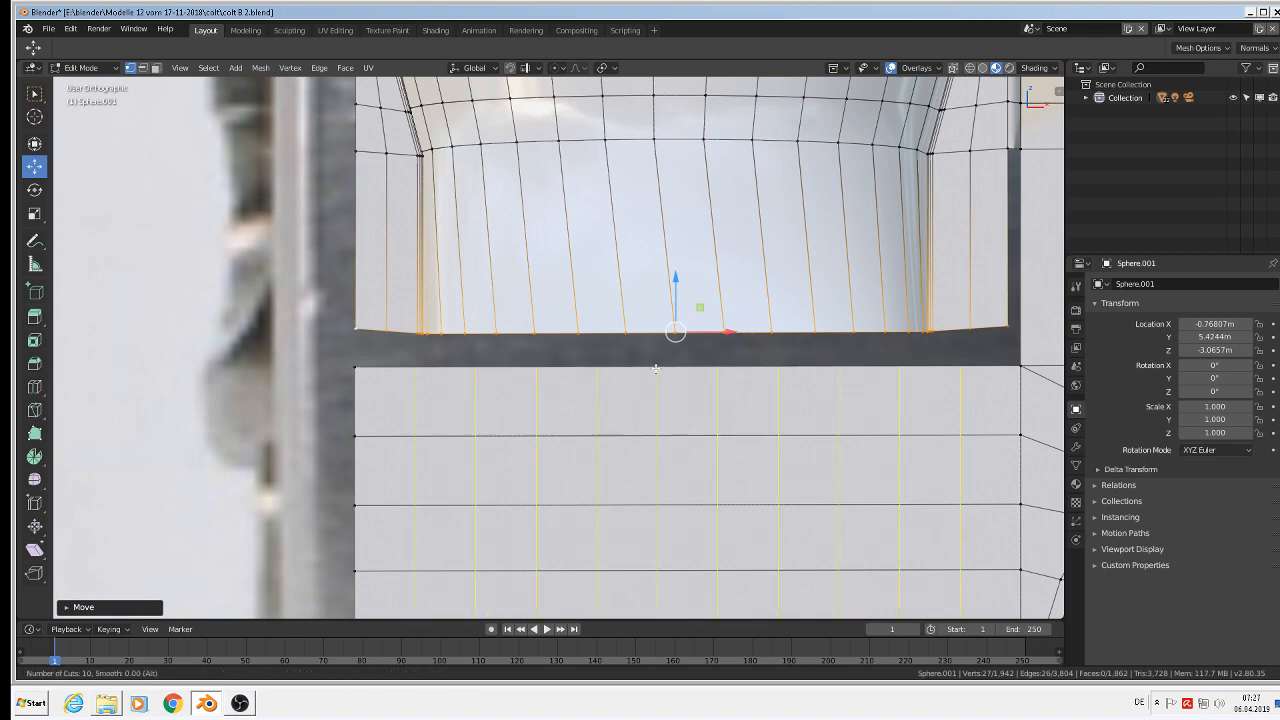
{"action": "scroll", "coordinate": [655, 372], "scroll_direction": "up", "scroll_amount": 2}
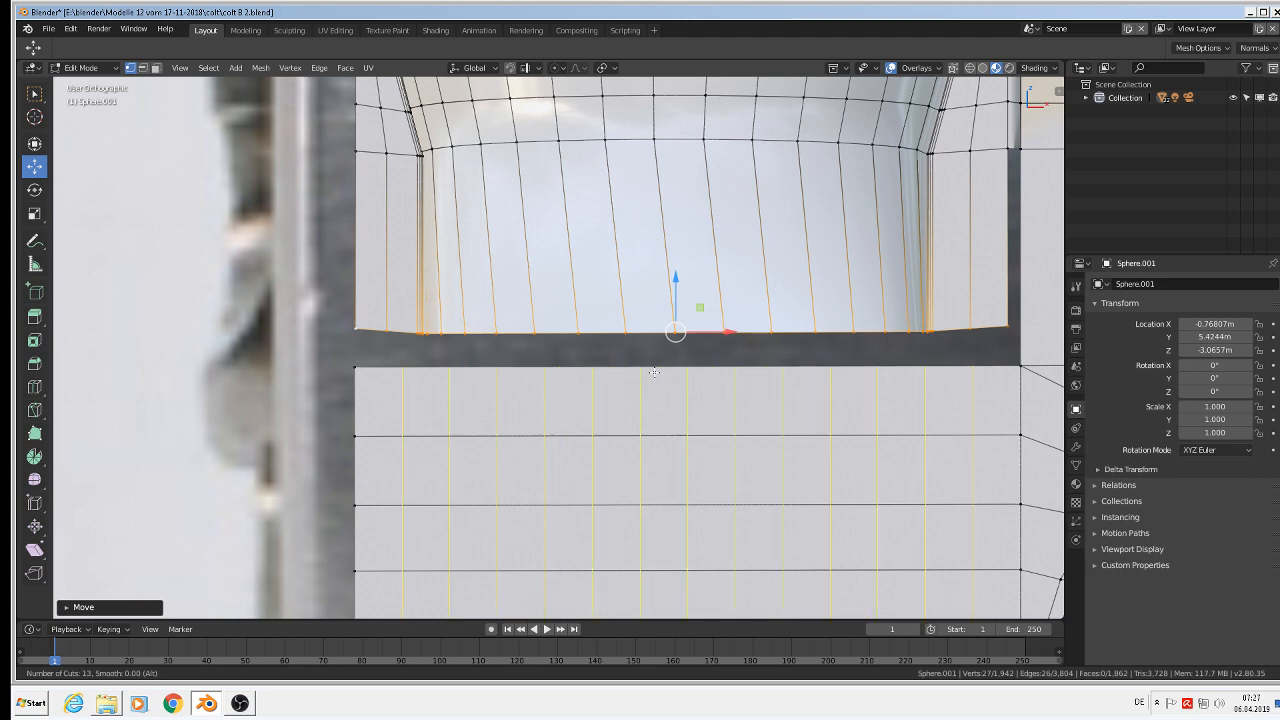
{"action": "scroll", "coordinate": [654, 372], "scroll_direction": "up", "scroll_amount": 1}
{"action": "left_click", "coordinate": [654, 372]}
{"action": "right_click", "coordinate": [654, 372]}
{"action": "scroll", "coordinate": [378, 365], "scroll_direction": "up", "scroll_amount": 2}
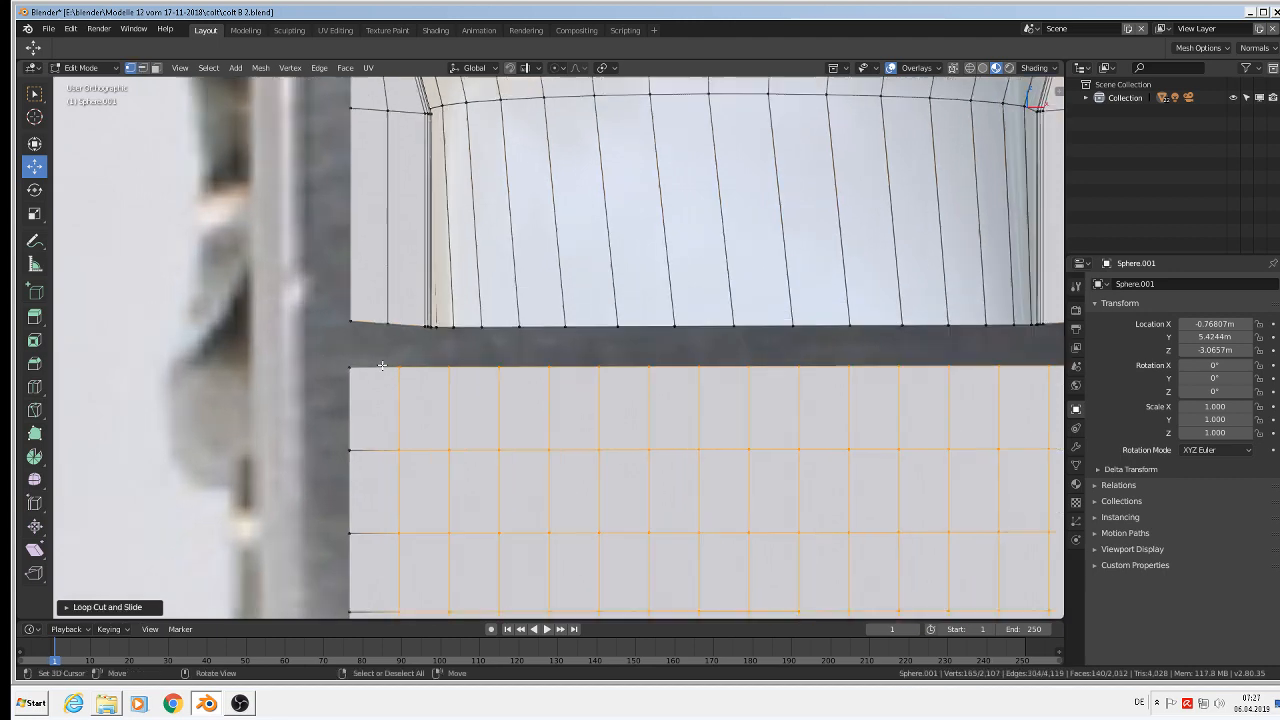
Move the panel's leftmost new edge loop outward so it lines up beneath the second vertex of the arch border
{"action": "left_click", "coordinate": [423, 447], "text": "alt"}
{"action": "key", "text": "g"}
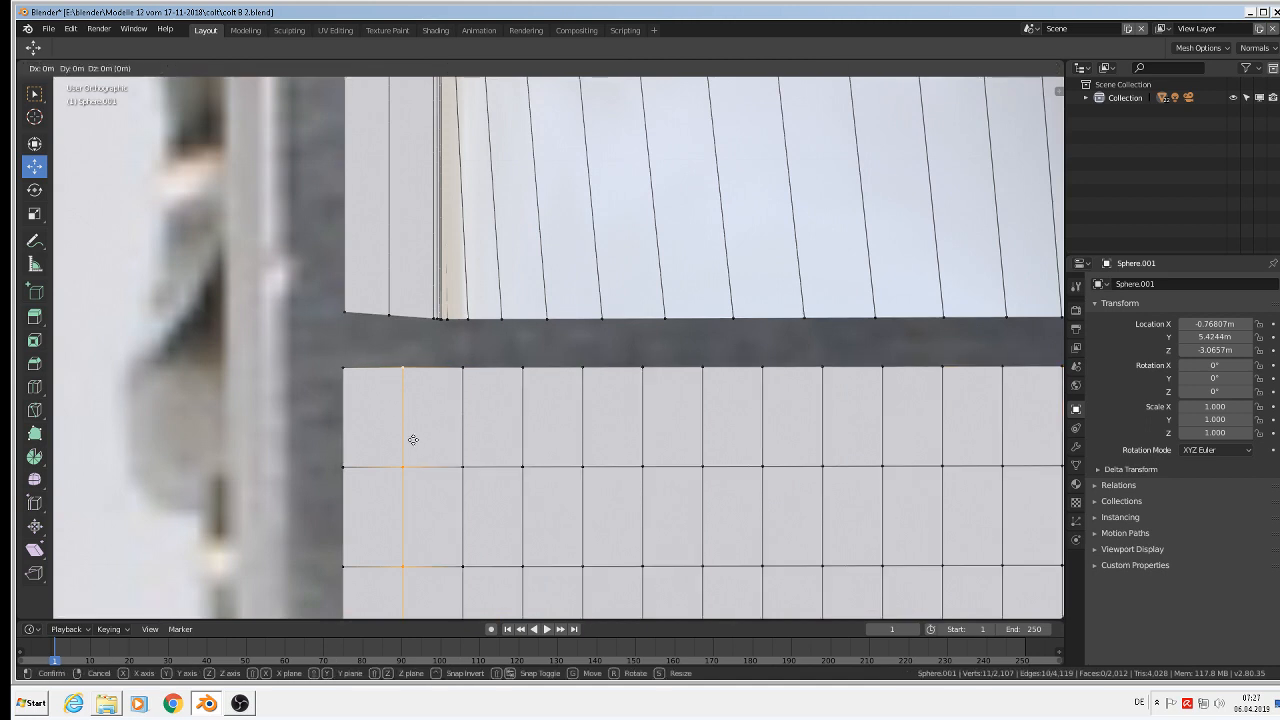
{"action": "left_click", "coordinate": [395, 437]}
Select the four vertices around the gap's left end, between arch border and panel edge, and fill them with a face
{"action": "right_click", "coordinate": [397, 307]}
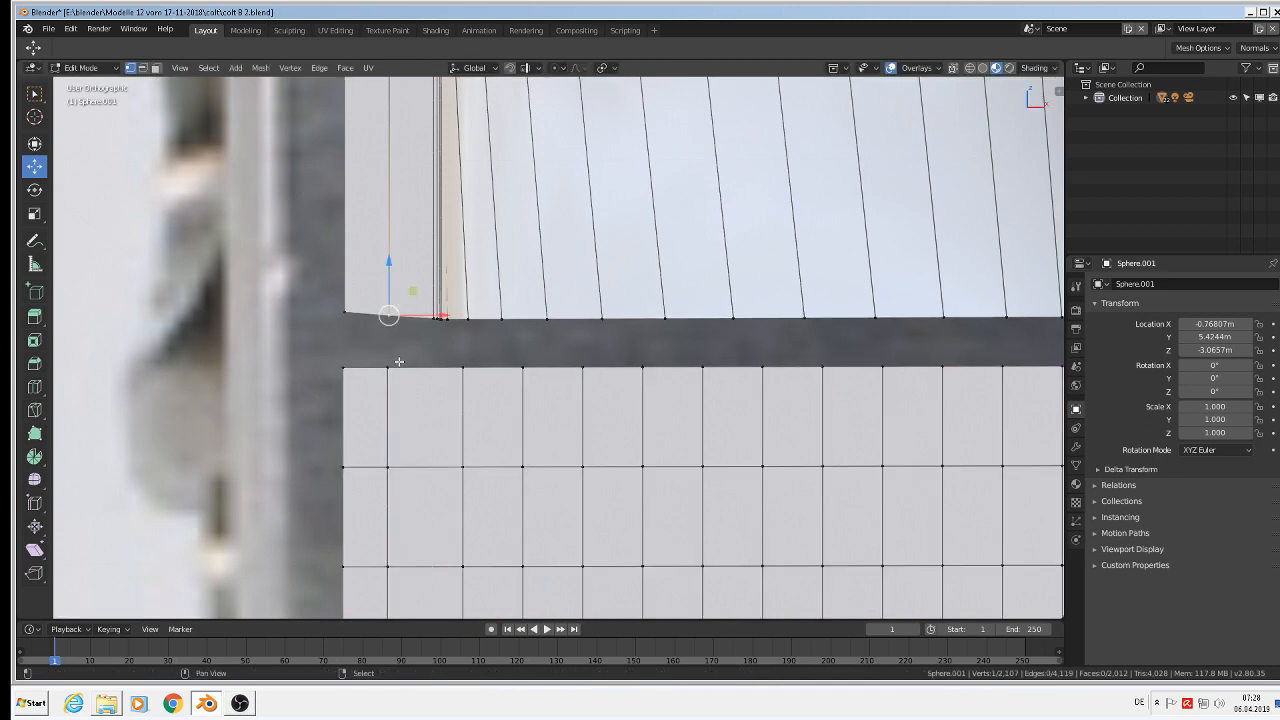
{"action": "right_click", "coordinate": [397, 360], "text": "shift"}
{"action": "right_click", "coordinate": [352, 358], "text": "shift"}
{"action": "right_click", "coordinate": [351, 316], "text": "shift"}
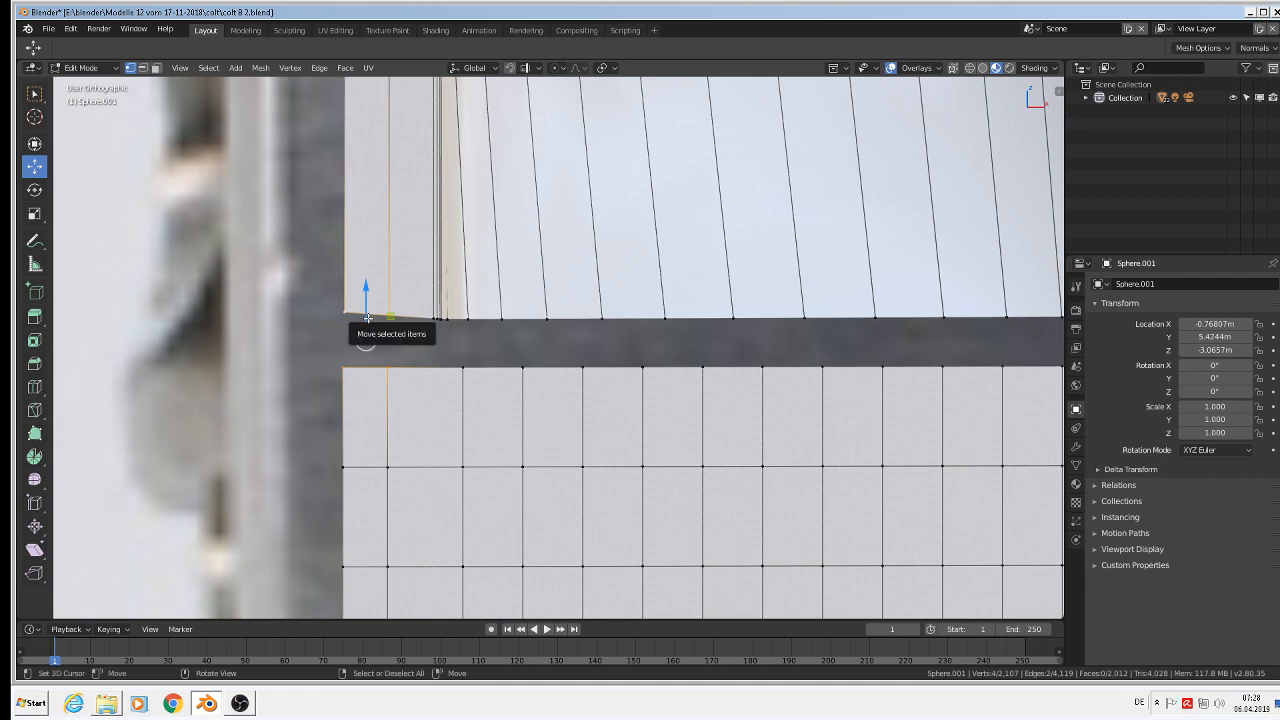
{"action": "key", "text": "f"}
Slide the panel's second new edge loop left until it sits roughly beneath the third vertex of the arch border
{"action": "scroll", "coordinate": [414, 345], "scroll_direction": "up", "scroll_amount": 4}
{"action": "right_click", "coordinate": [512, 440], "text": "alt"}
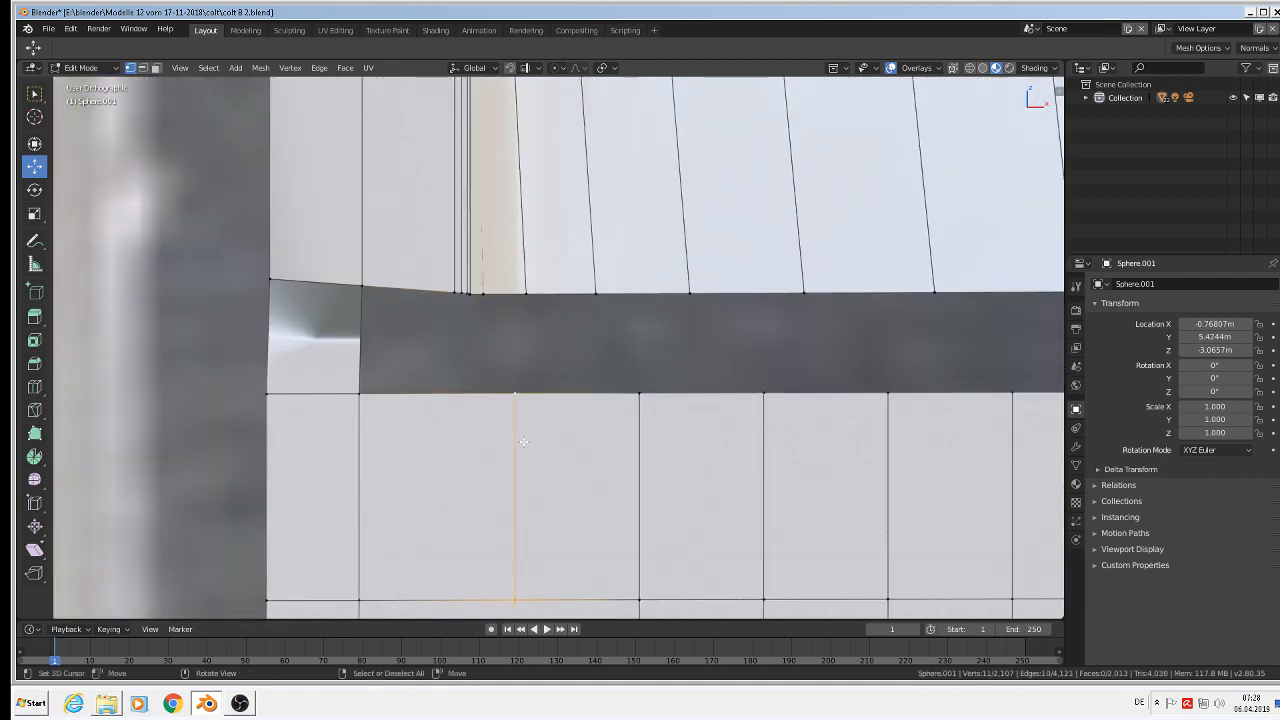
{"action": "key", "text": "g"}
{"action": "key", "text": "g"}
{"action": "left_click", "coordinate": [457, 425]}
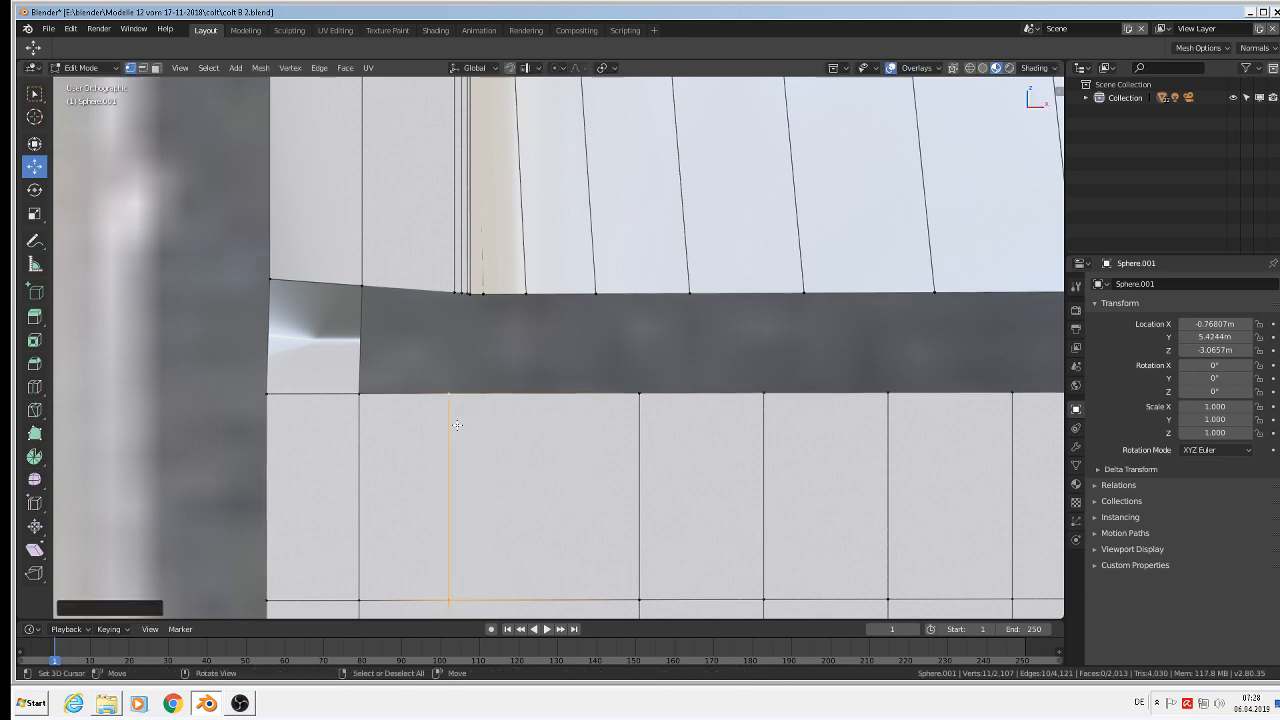
Try to fill the gap section beside the first bridging face while the second loop is still selected, undo it and fill again
{"action": "right_click", "coordinate": [368, 370], "text": "alt+shift"}
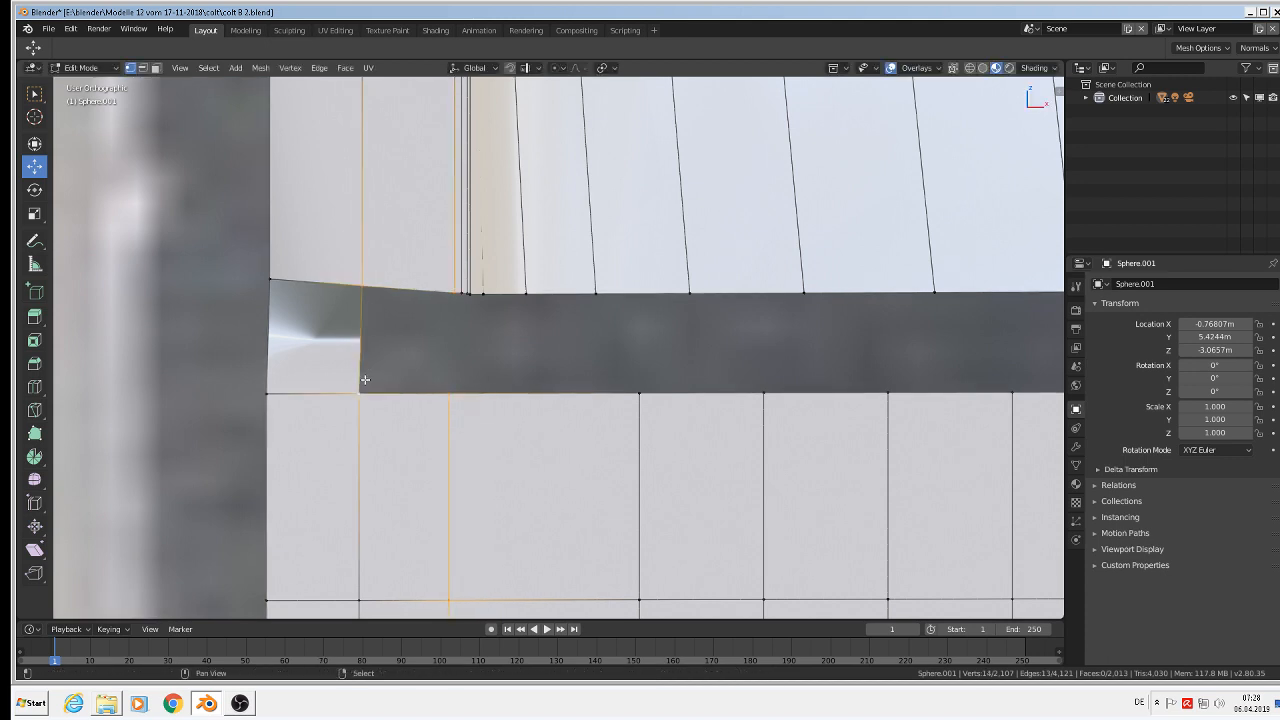
{"action": "key", "text": "f"}
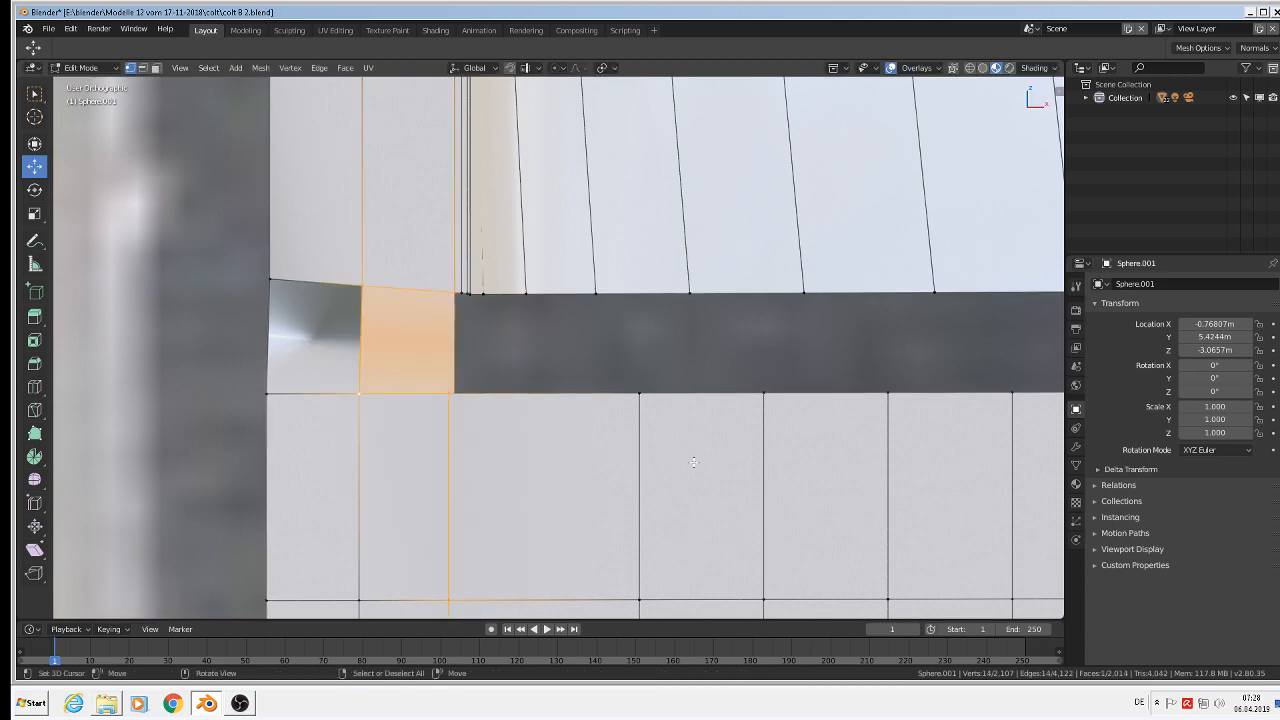
{"action": "scroll", "coordinate": [478, 419], "scroll_direction": "up", "scroll_amount": 6}
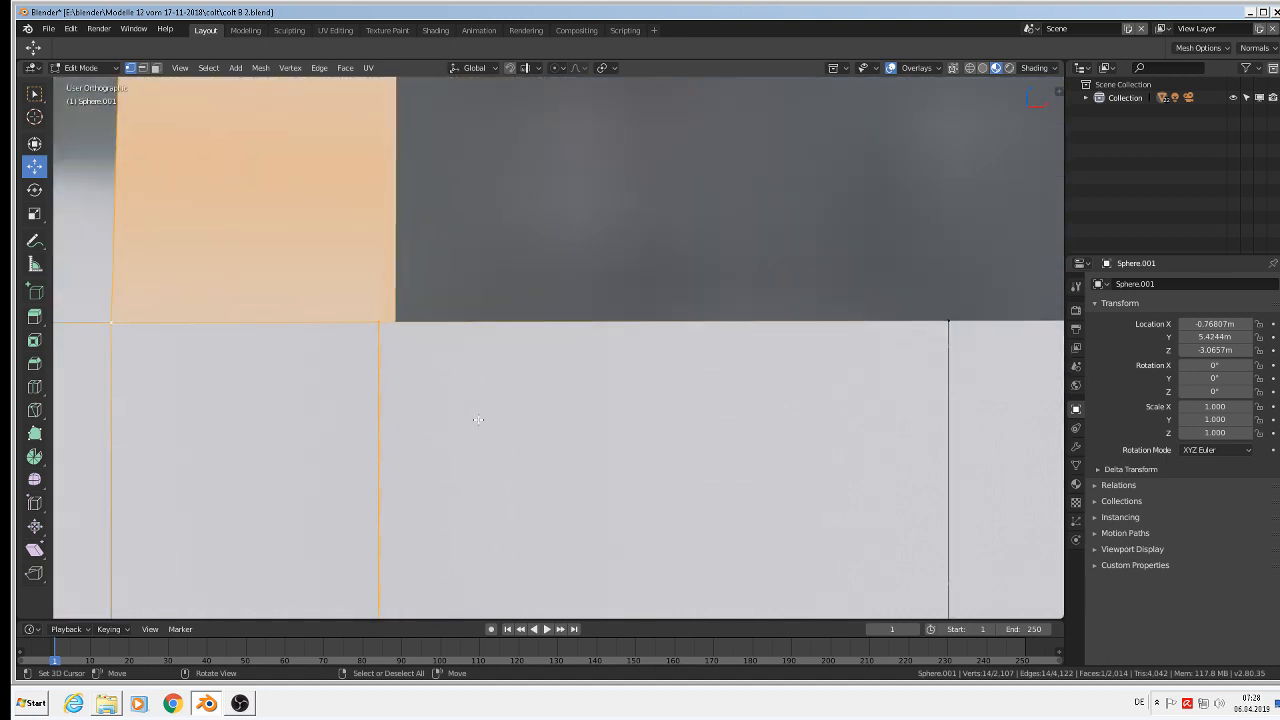
{"action": "key", "text": "ctrl+z"}
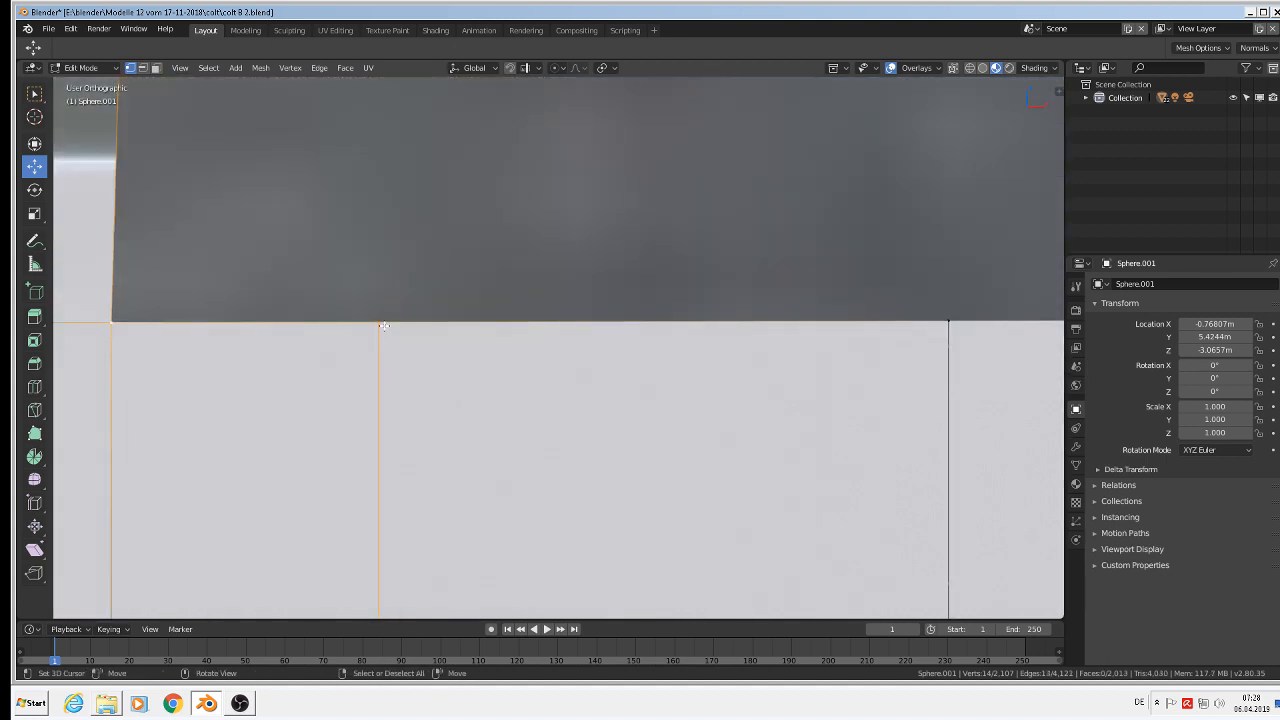
{"action": "scroll", "coordinate": [384, 326], "scroll_direction": "down", "scroll_amount": 3}
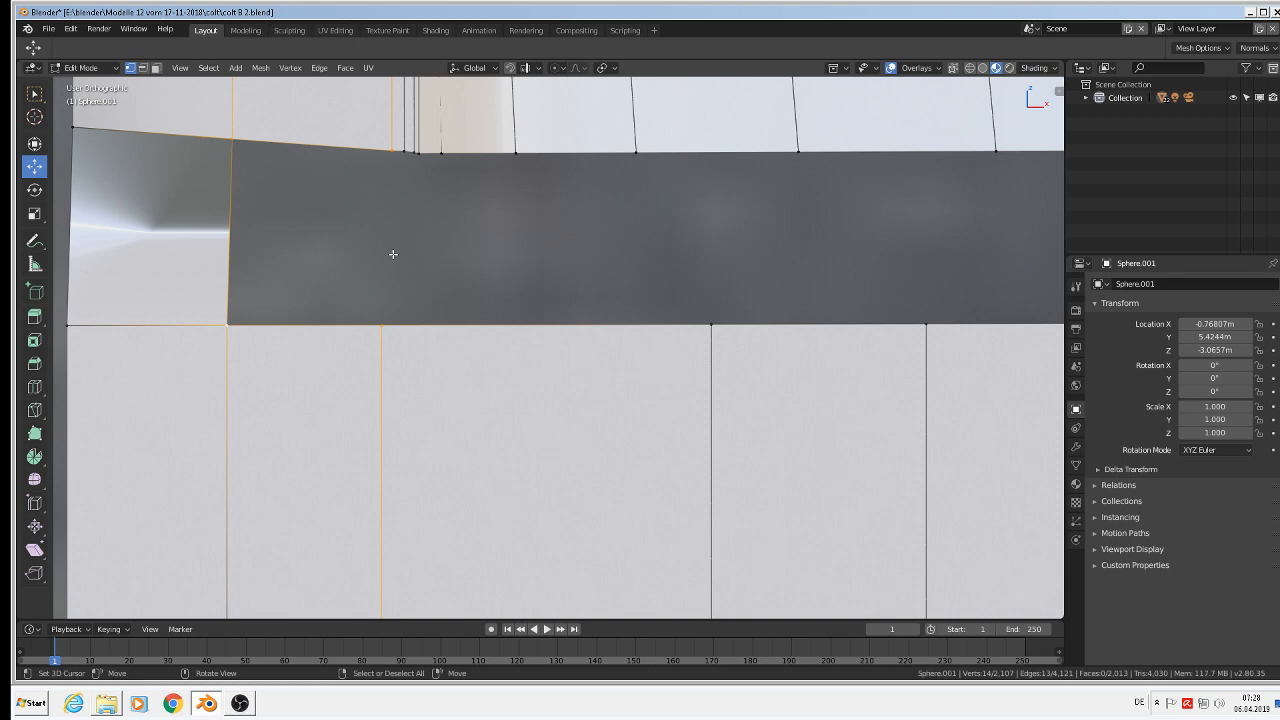
{"action": "key", "text": "f"}
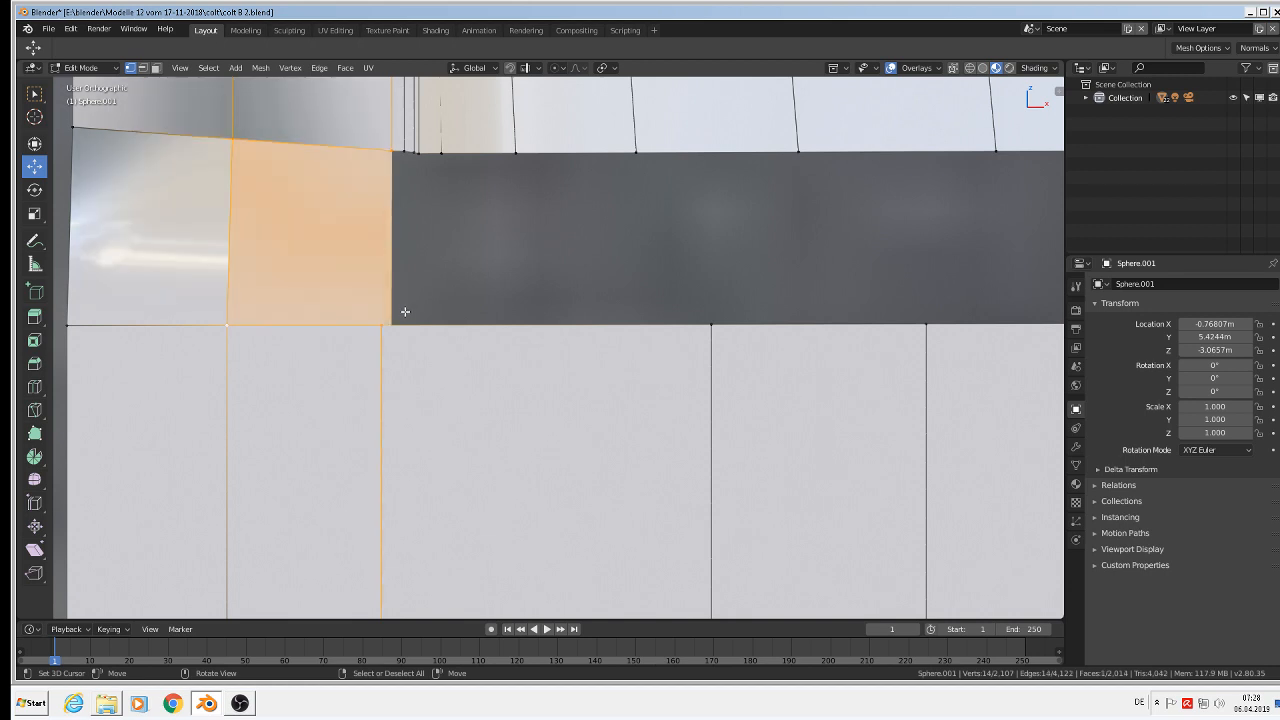
Inspect the second bridging face's lower corner at an angle with a trial vertex move, and undo that face fill
{"action": "middle_click_drag", "start_coordinate": [405, 311], "coordinate": [388, 280]}
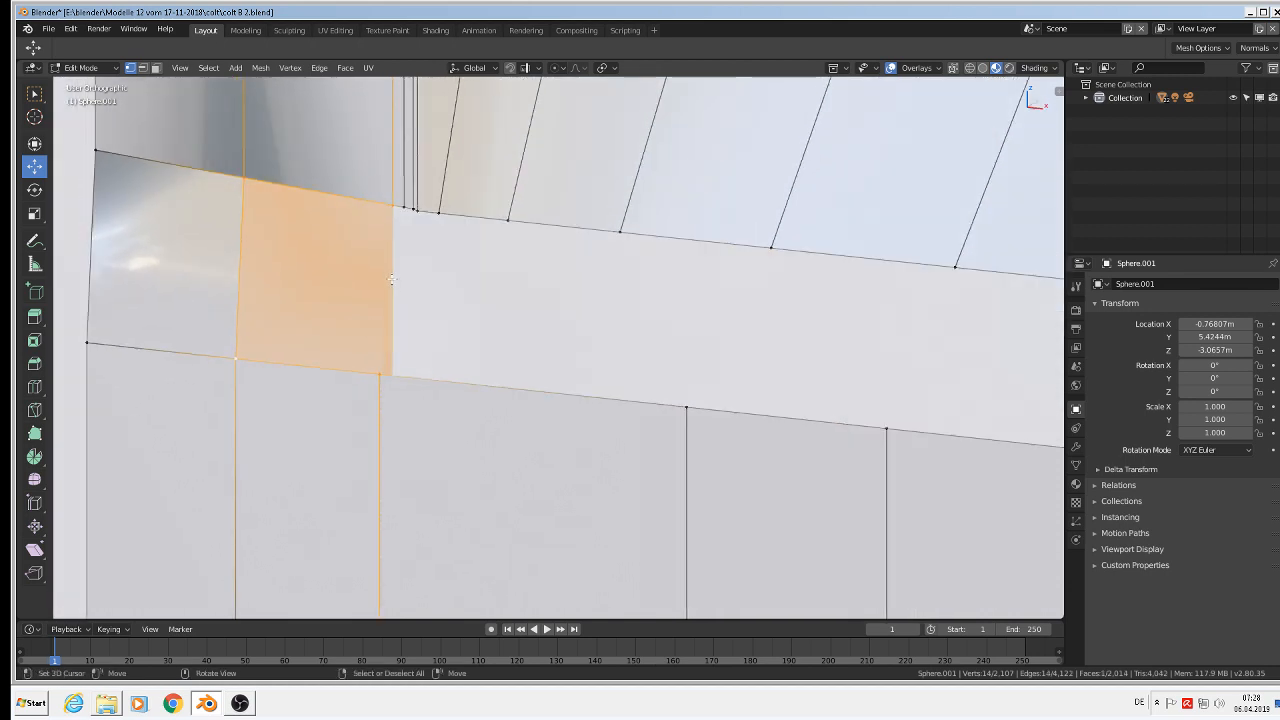
{"action": "left_click", "coordinate": [388, 383]}
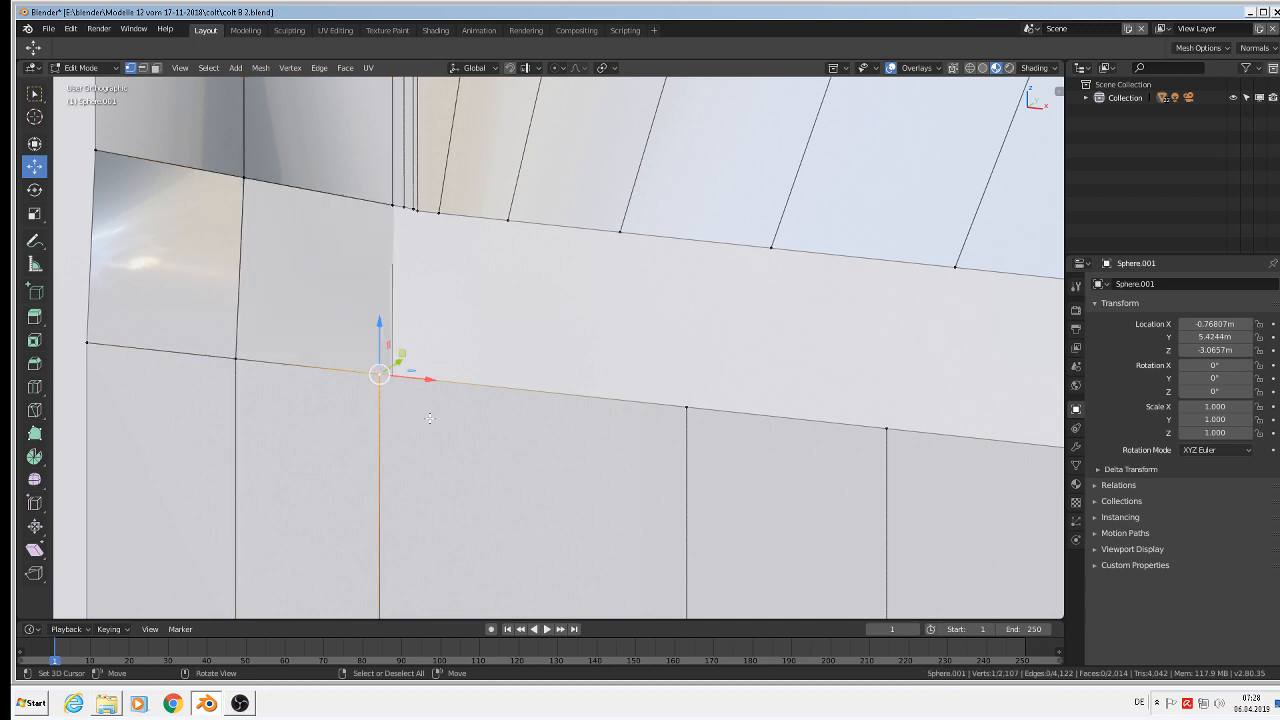
{"action": "key", "text": "g"}
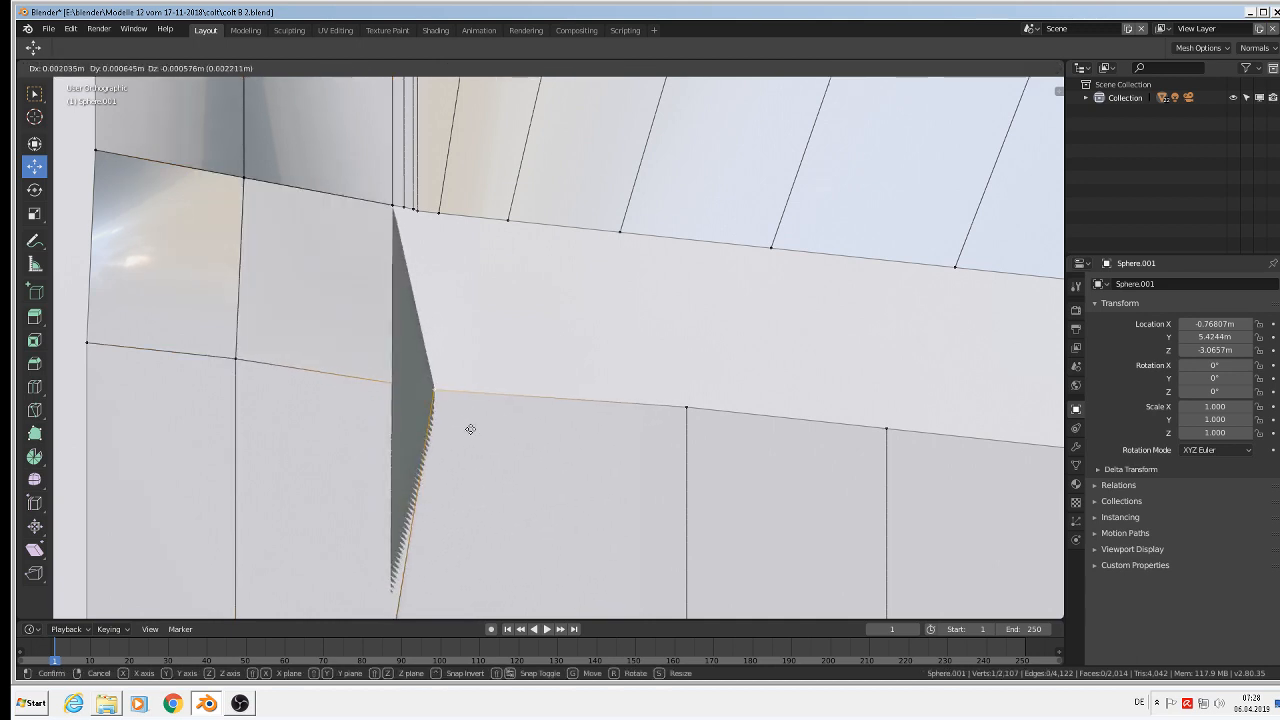
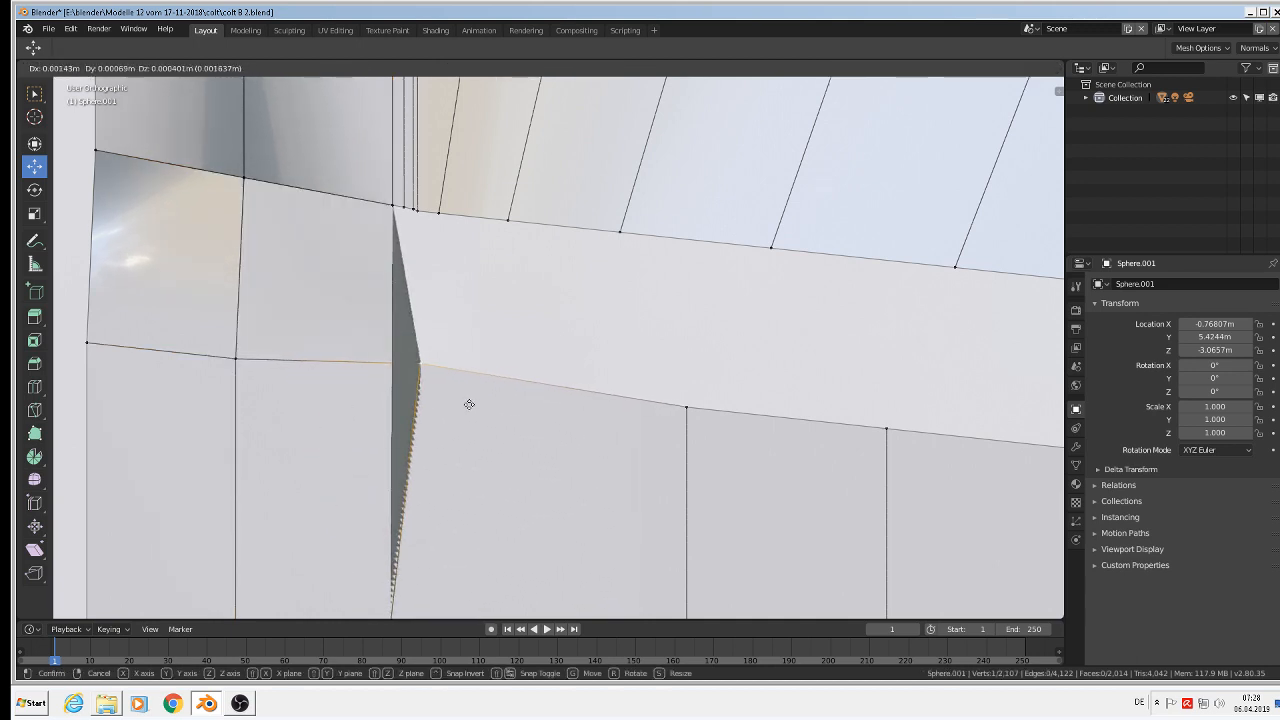
{"action": "right_click", "coordinate": [469, 405]}
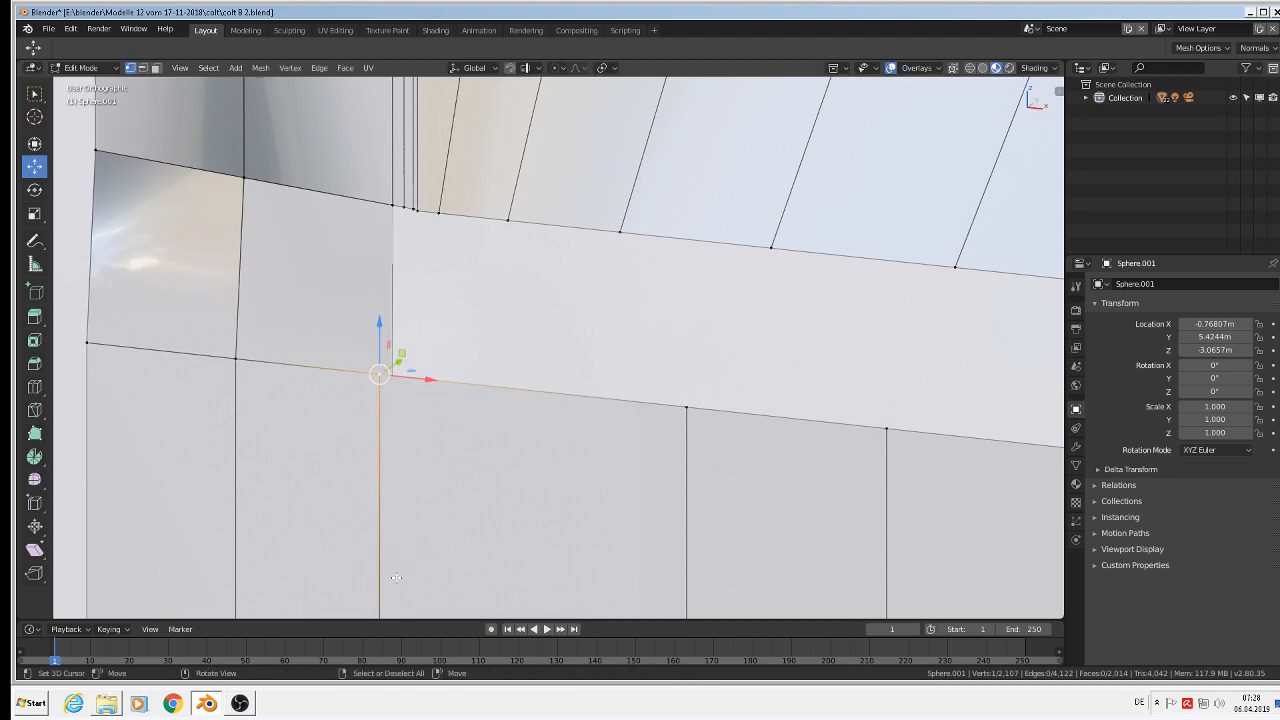
{"action": "scroll", "coordinate": [601, 543], "scroll_direction": "down", "scroll_amount": 6}
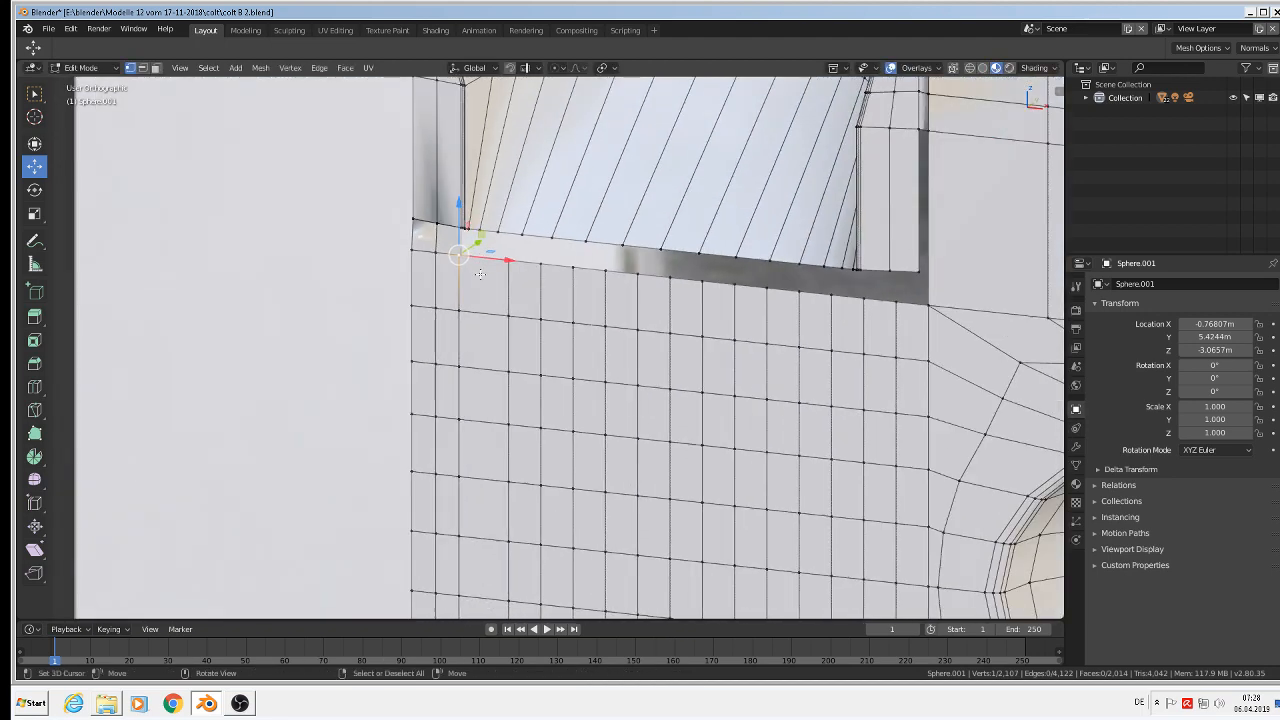
{"action": "scroll", "coordinate": [511, 333], "scroll_direction": "down", "scroll_amount": 2}
{"action": "scroll", "coordinate": [473, 301], "scroll_direction": "up", "scroll_amount": 9}
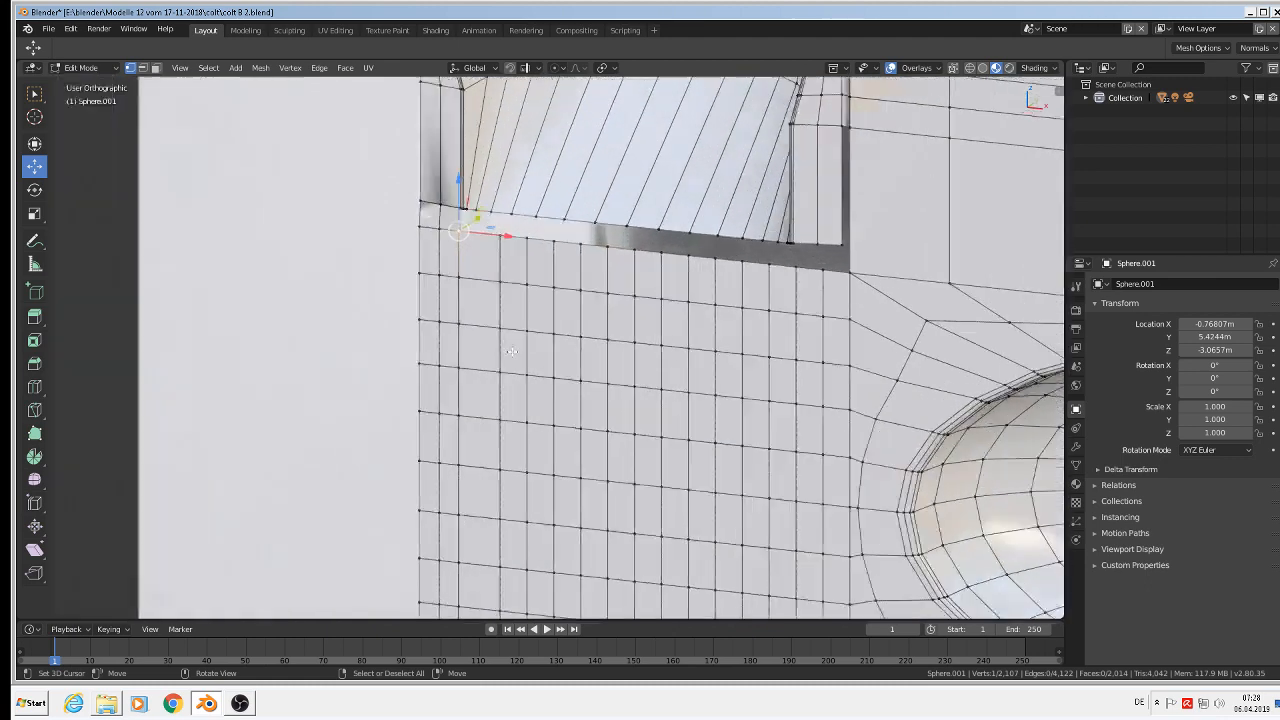
{"action": "key", "text": "ctrl+z"}
{"action": "key", "text": "ctrl+z"}
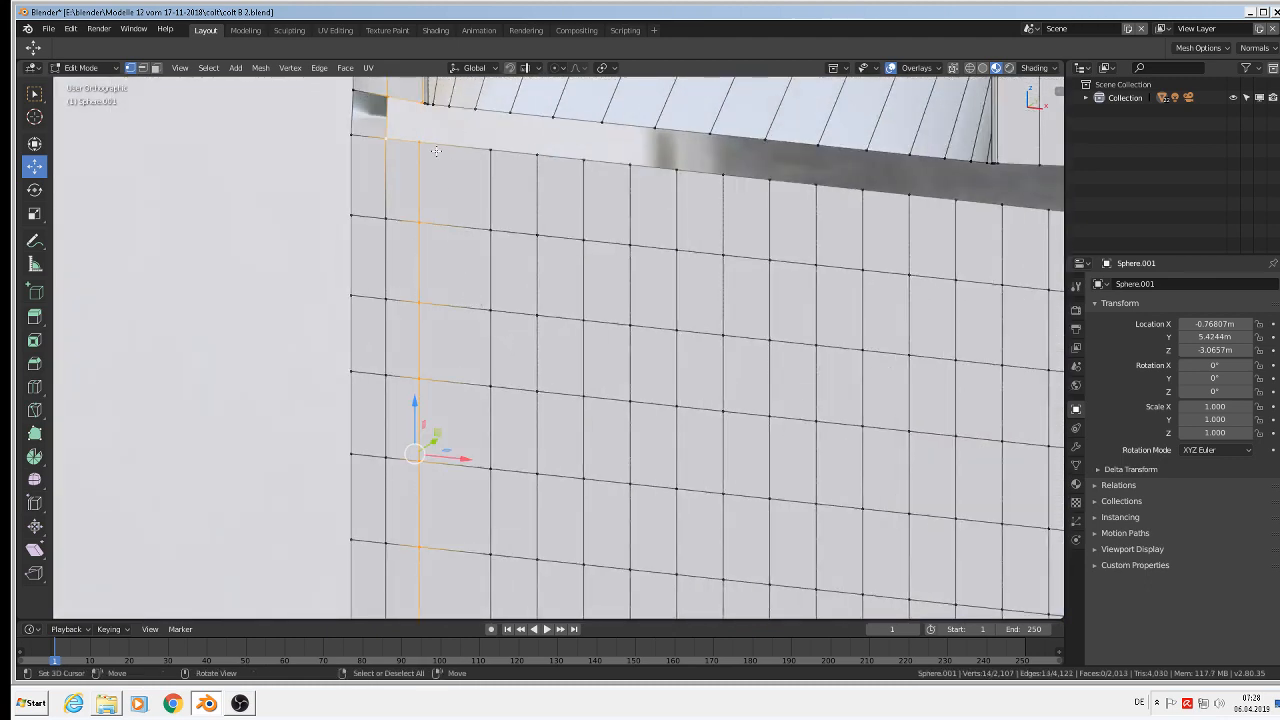
Select only the four corner vertices of the second gap section and fill them with a face
{"action": "middle_click_drag", "start_coordinate": [436, 150], "coordinate": [494, 298], "text": "shift"}
{"action": "right_click", "coordinate": [480, 309]}
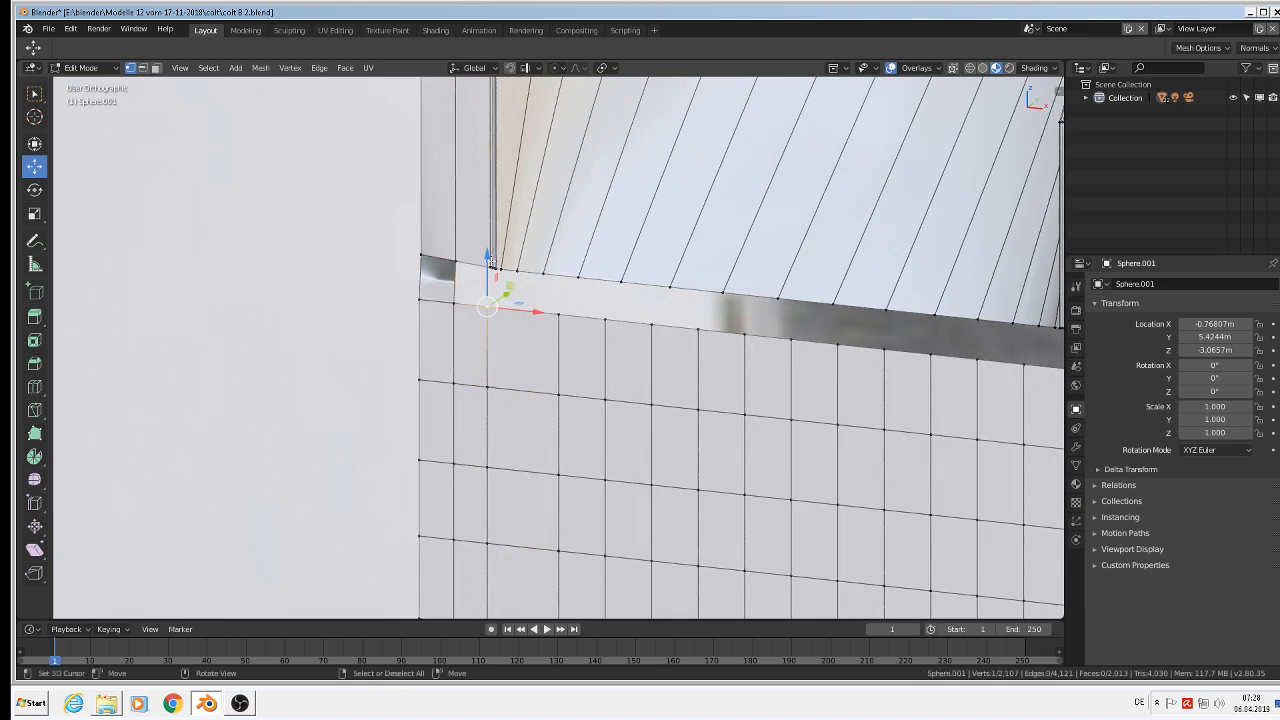
{"action": "right_click", "coordinate": [486, 265], "text": "shift"}
{"action": "right_click", "coordinate": [457, 265], "text": "shift"}
{"action": "right_click", "coordinate": [454, 302], "text": "shift"}
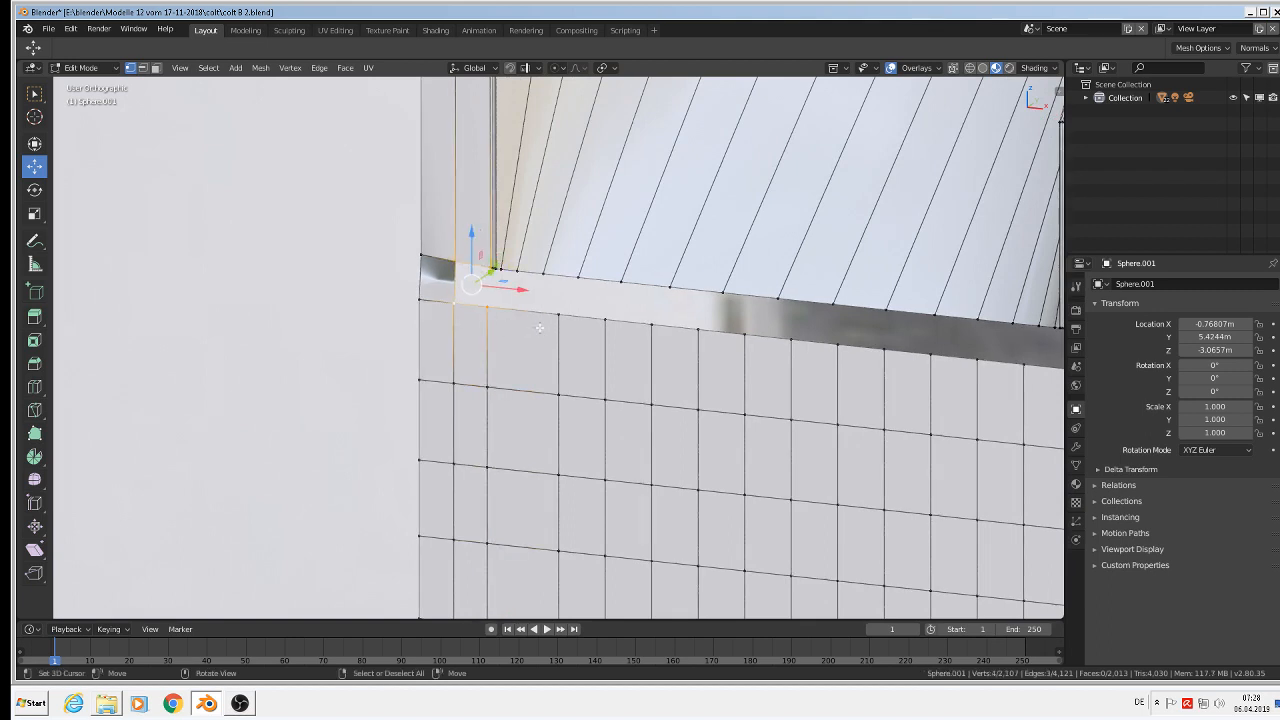
{"action": "key", "text": "f"}
Move the panel's third new edge loop along X to sit close beside the second loop, beneath the next arch border vertex
{"action": "scroll", "coordinate": [525, 315], "scroll_direction": "up", "scroll_amount": 5}
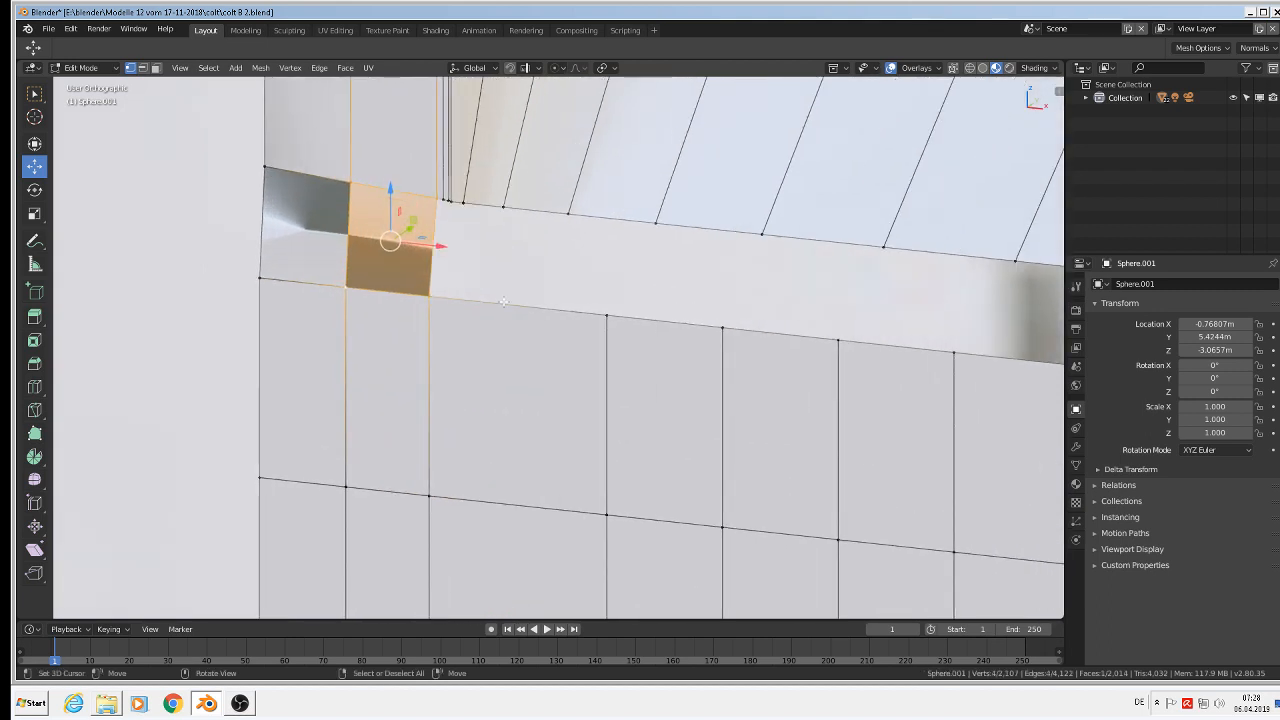
{"action": "right_click", "coordinate": [606, 372], "text": "alt"}
{"action": "key", "text": "g"}
{"action": "key", "text": "x"}
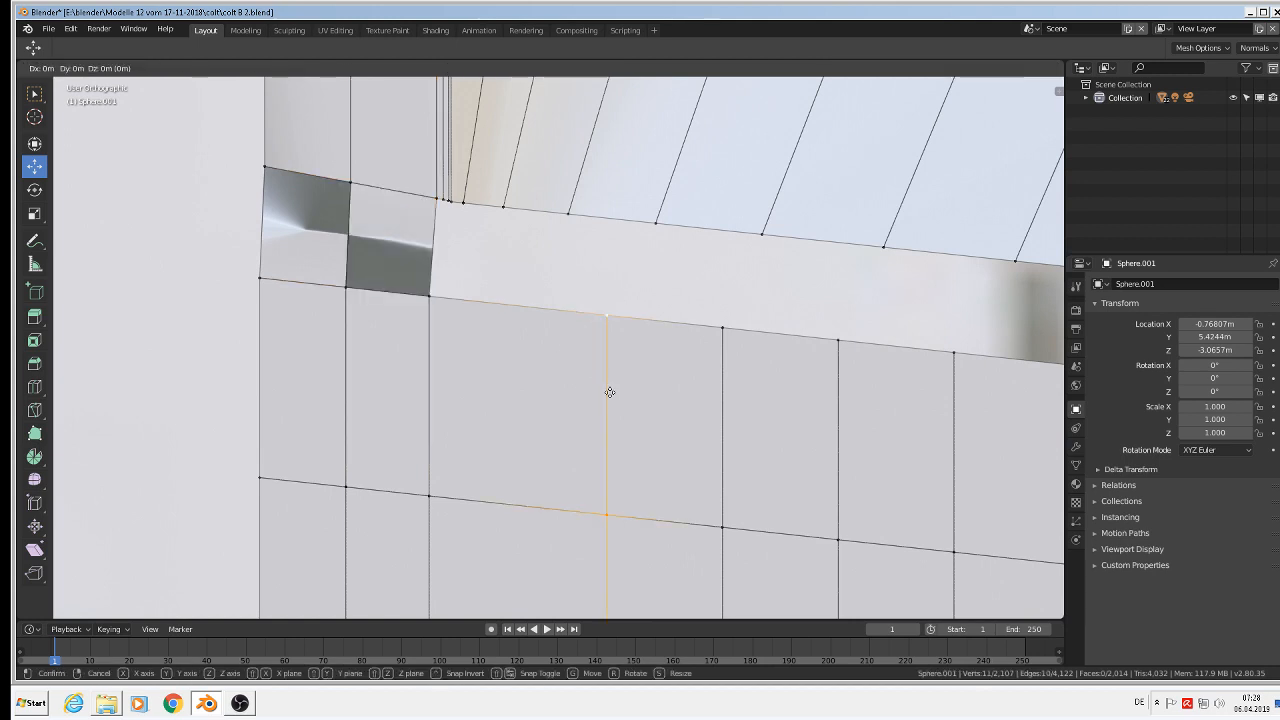
{"action": "left_click", "coordinate": [444, 359]}
Select the four corner vertices of the narrow third gap section and fill them with a face
{"action": "left_click", "coordinate": [434, 297]}
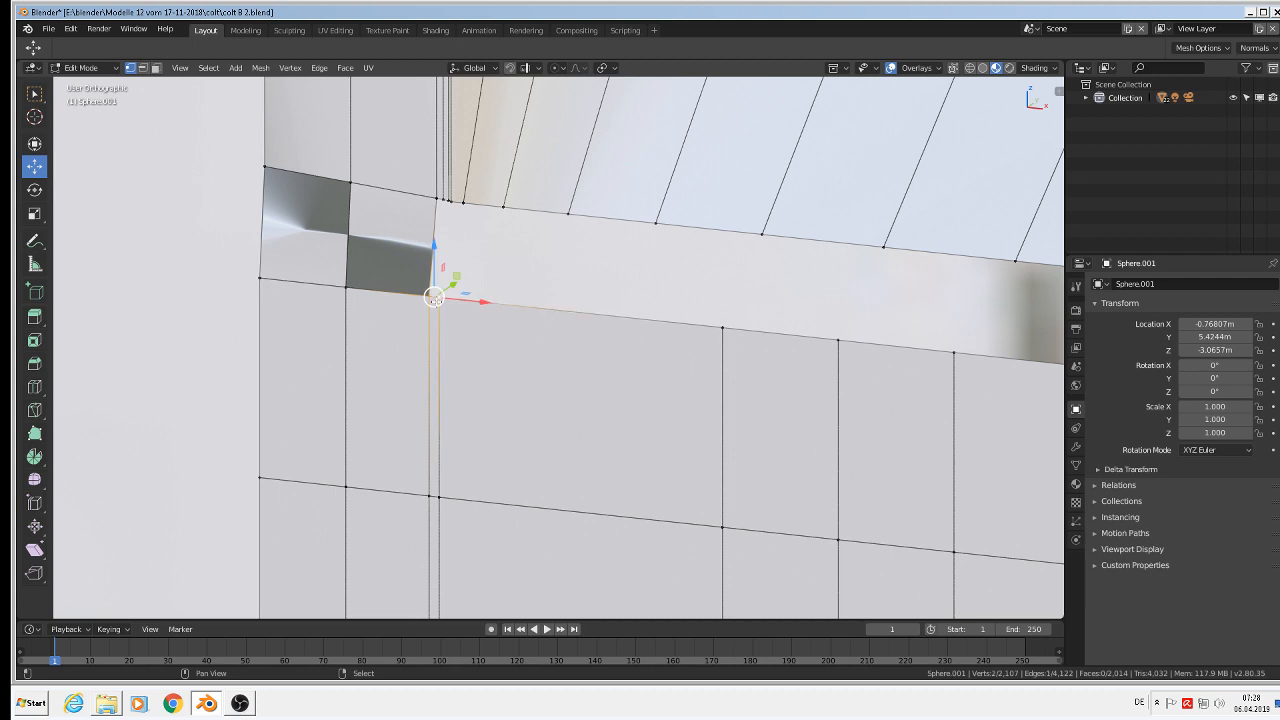
{"action": "right_click", "coordinate": [434, 203], "text": "shift"}
{"action": "right_click", "coordinate": [436, 198], "text": "shift"}
{"action": "right_click", "coordinate": [439, 197], "text": "shift"}
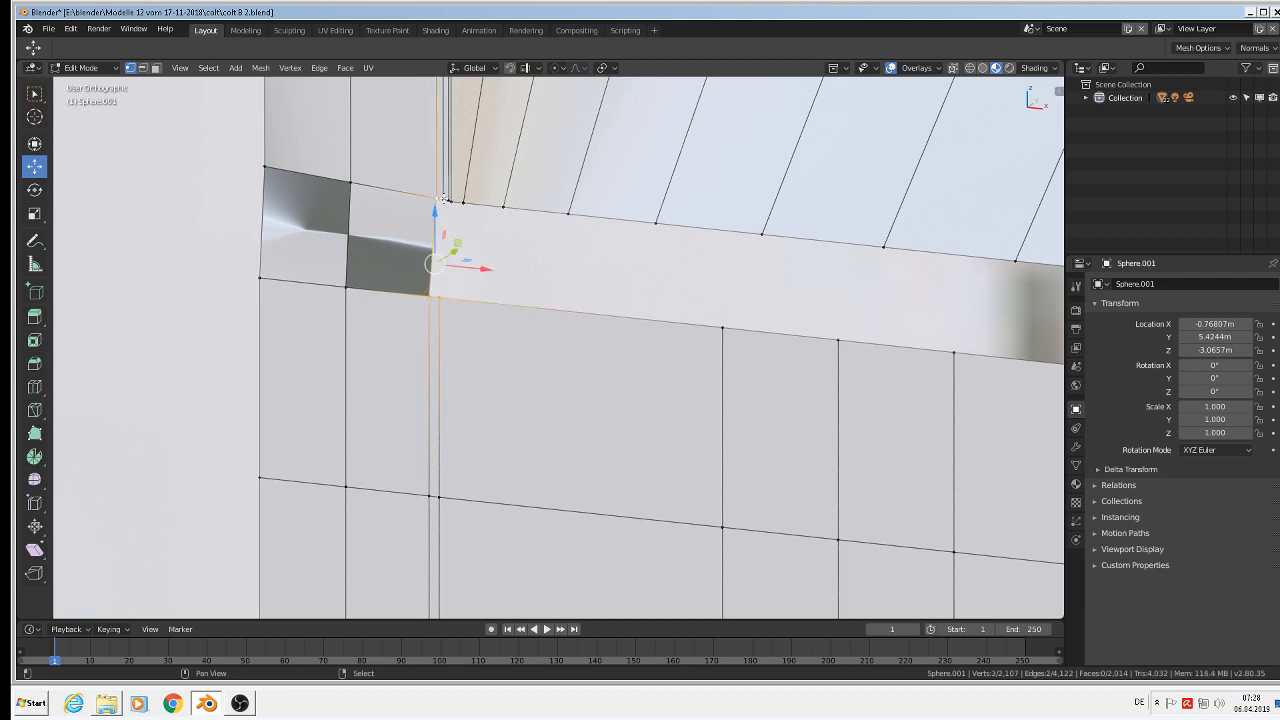
{"action": "right_click", "coordinate": [442, 197], "text": "shift"}
{"action": "key", "text": "f"}
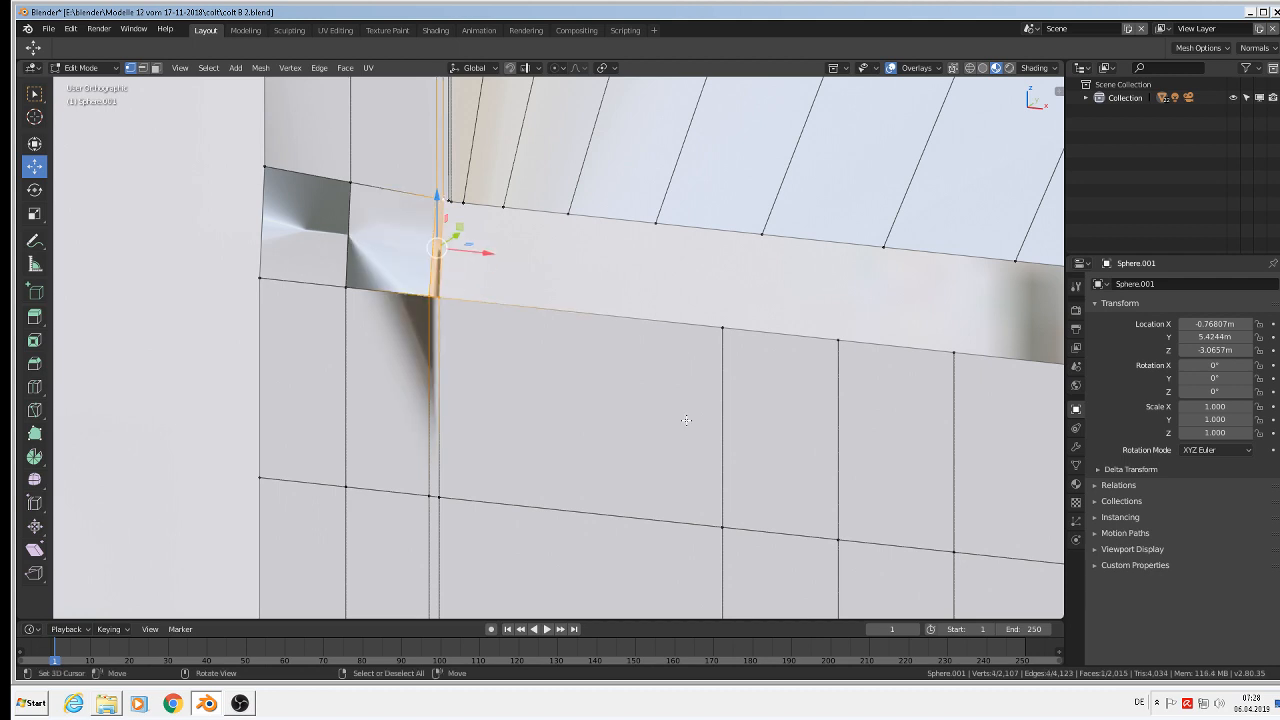
Move the panel's fourth new edge loop along X to sit close beside the third, beneath the following arch border vertex
{"action": "right_click", "coordinate": [724, 428], "text": "alt"}
{"action": "key", "text": "g"}
{"action": "key", "text": "x"}
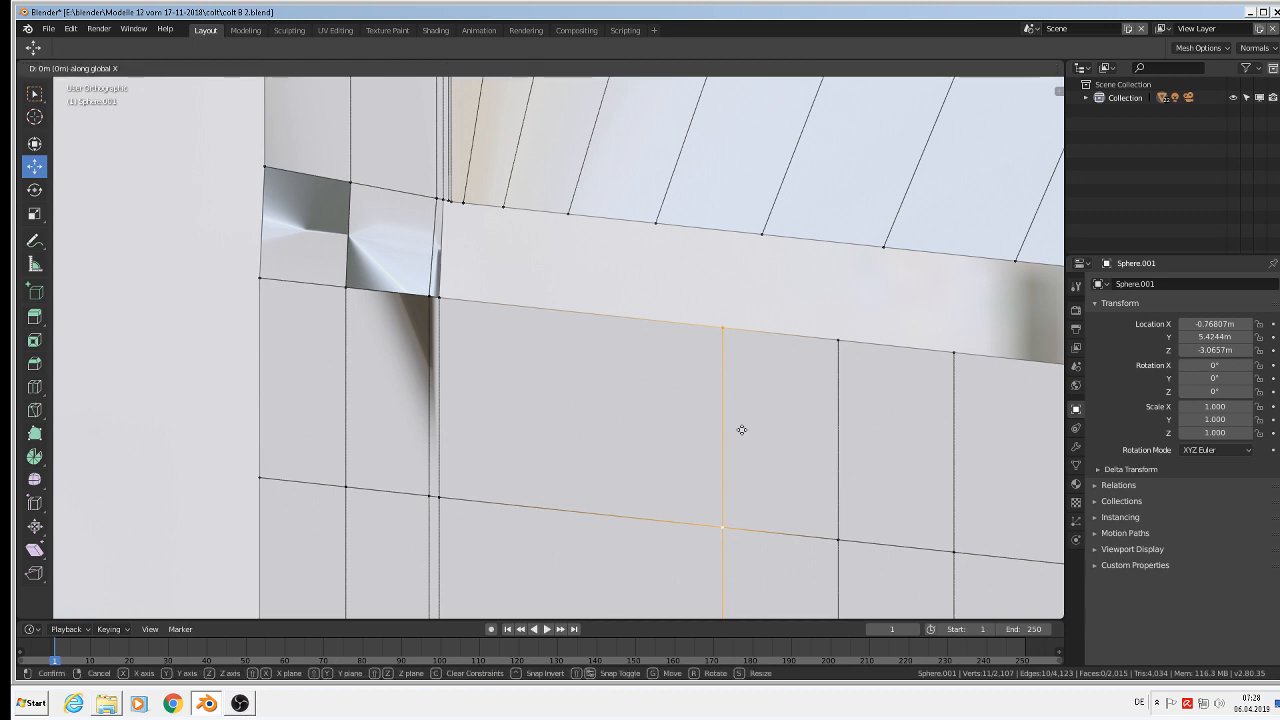
{"action": "left_click", "coordinate": [471, 375]}
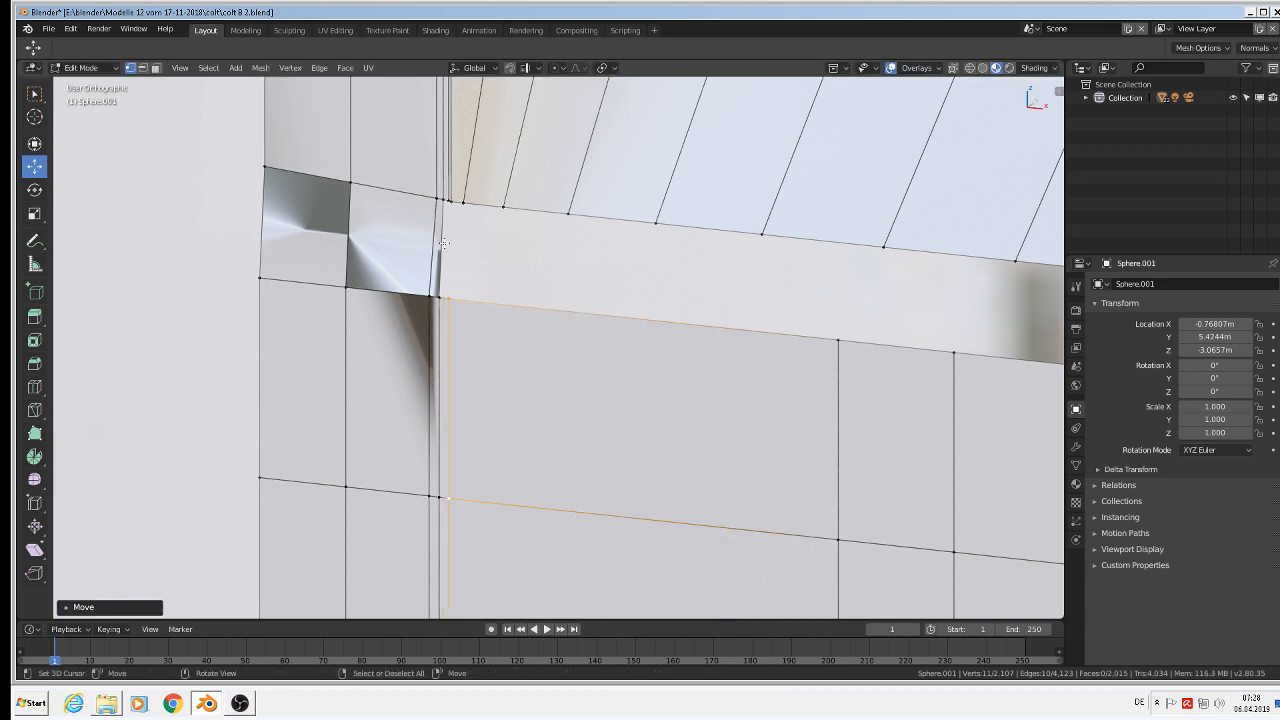
Fill the fourth narrow gap section with a face and move the panel's fifth edge loop about -0.027 m along X, close beside the fourth
{"action": "left_click", "coordinate": [444, 200], "text": "shift"}
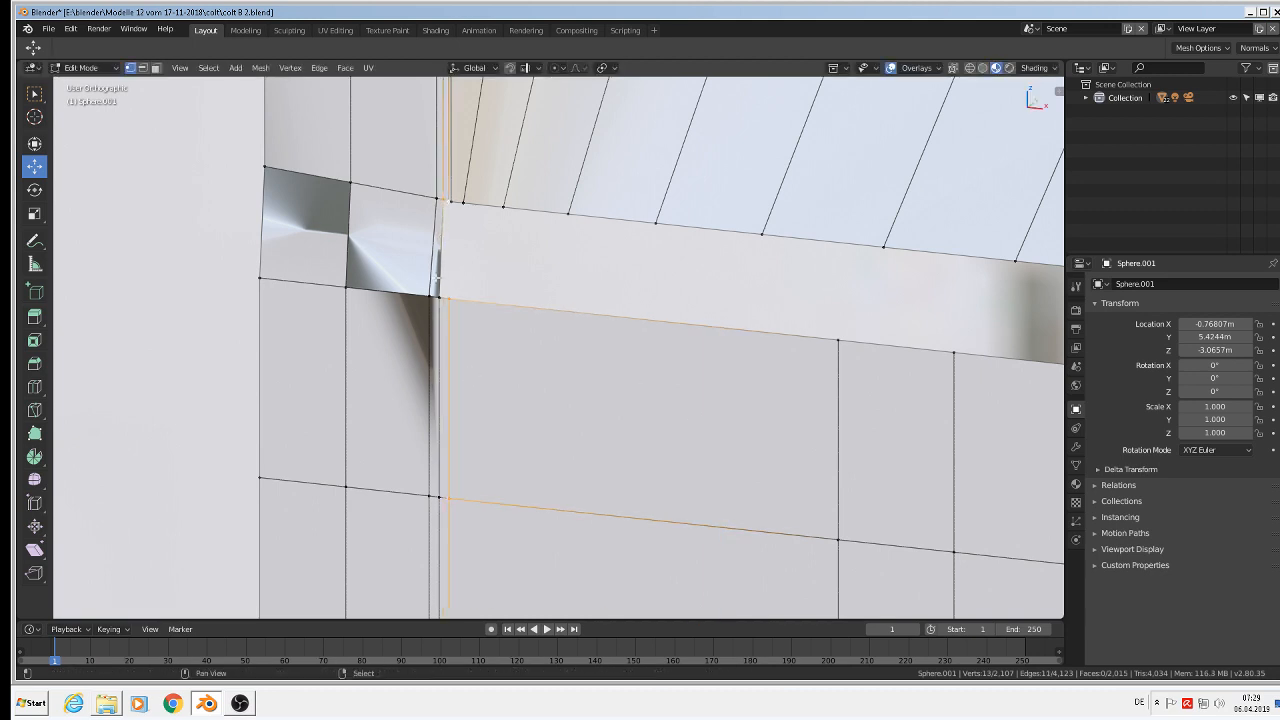
{"action": "key", "text": "f"}
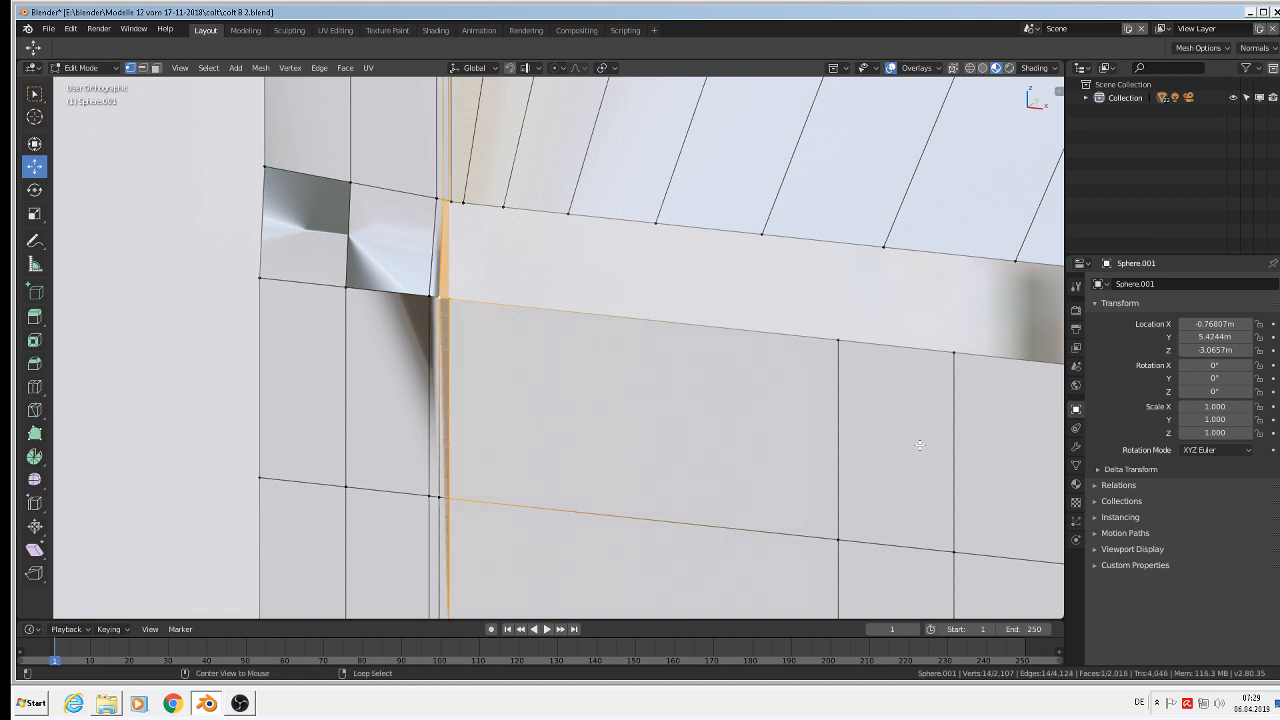
{"action": "left_click", "coordinate": [832, 408], "text": "alt"}
{"action": "key", "text": "g"}
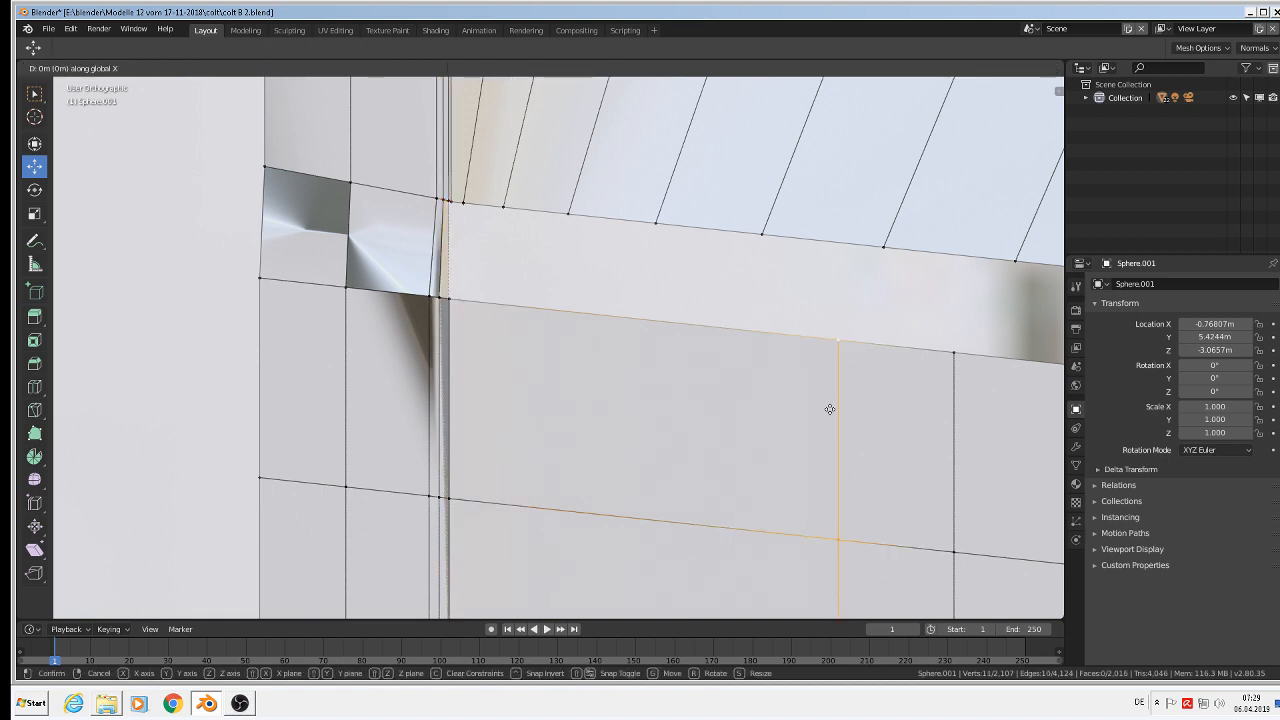
{"action": "key", "text": "x"}
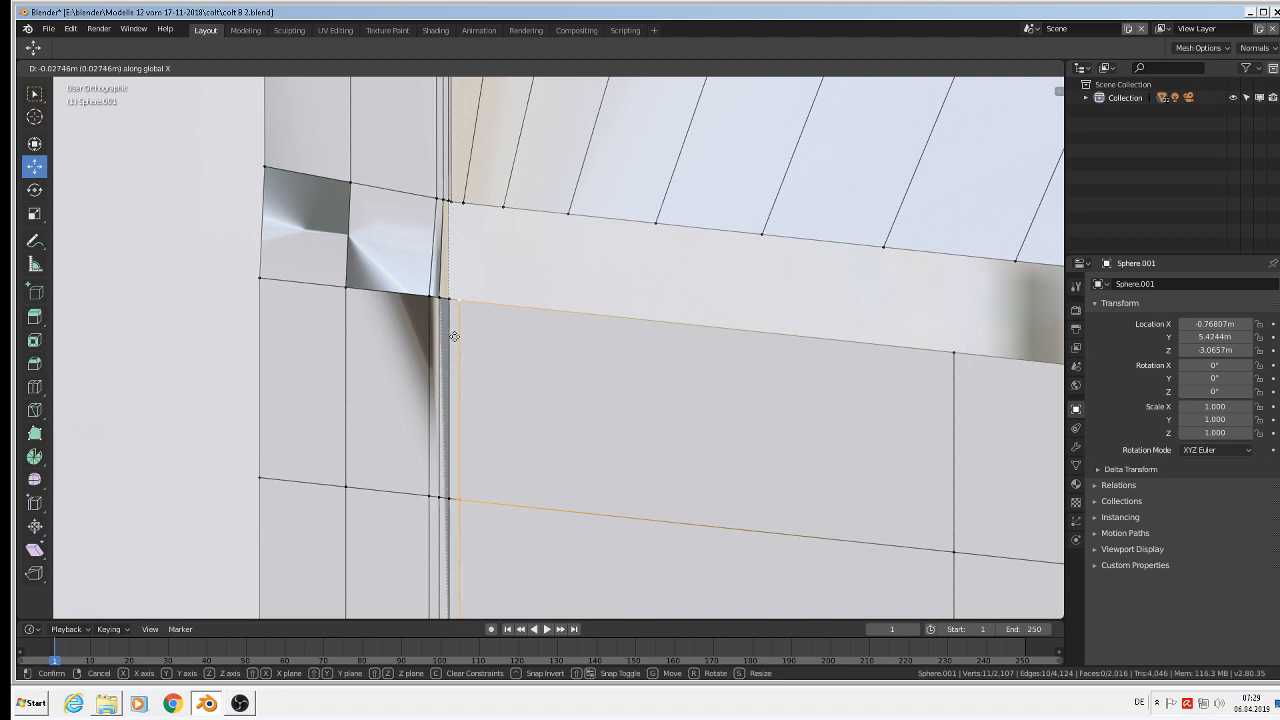
{"action": "left_click", "coordinate": [456, 338]}
Shift the fifth edge loop slightly further in -X beneath its arch border vertex and fill the narrow gap section beside it with a face
{"action": "left_click", "coordinate": [464, 204], "text": "shift"}
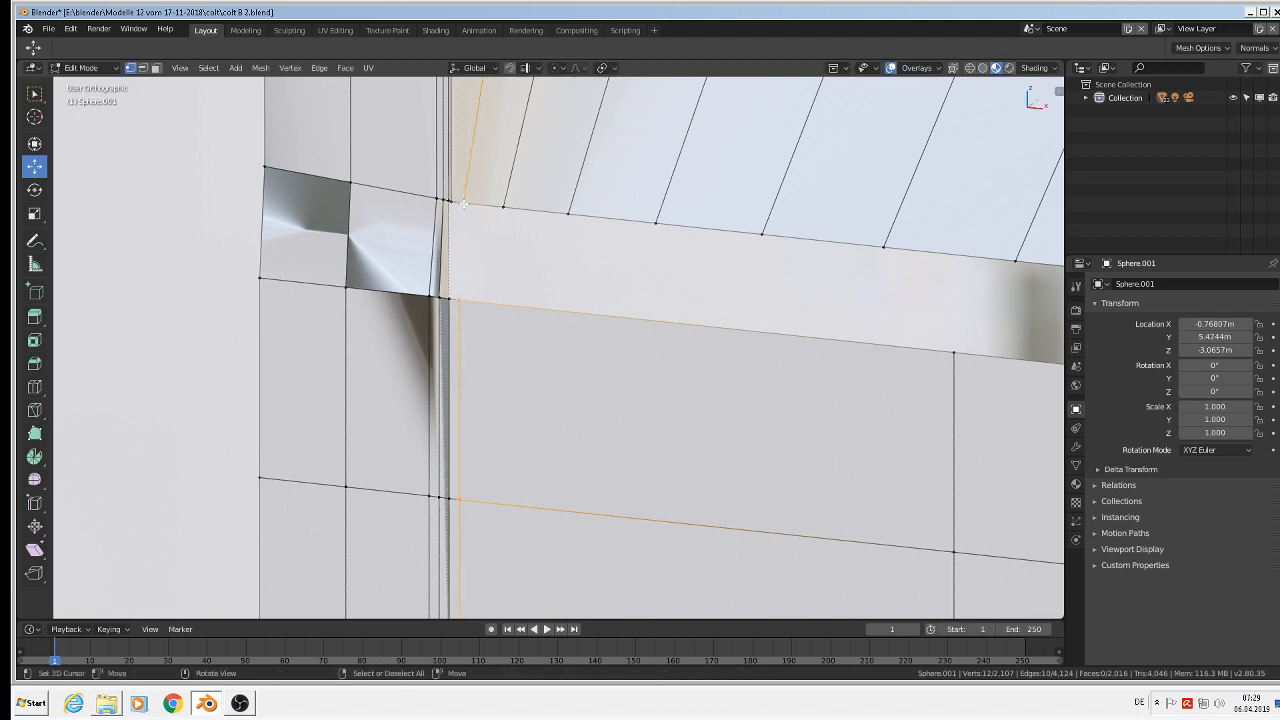
{"action": "scroll", "coordinate": [449, 226], "scroll_direction": "up", "scroll_amount": 5}
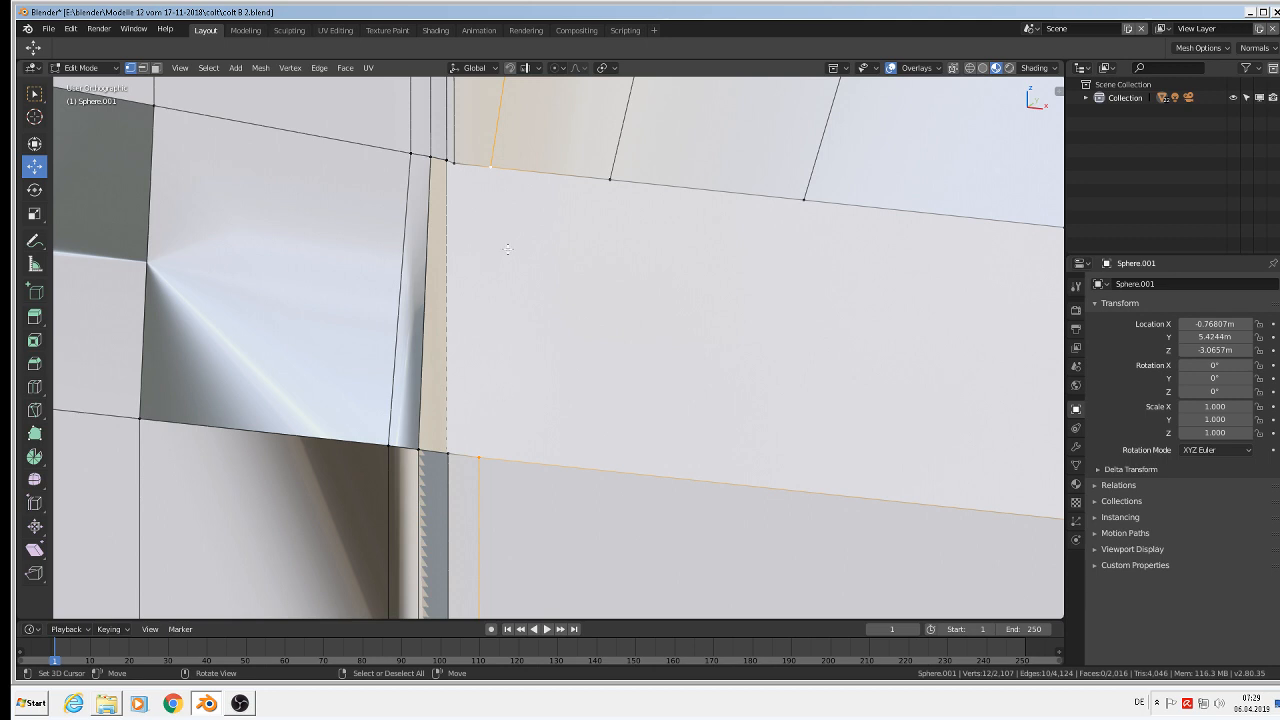
{"action": "left_click", "coordinate": [498, 178], "text": "shift"}
{"action": "key", "text": "g"}
{"action": "key", "text": "x"}
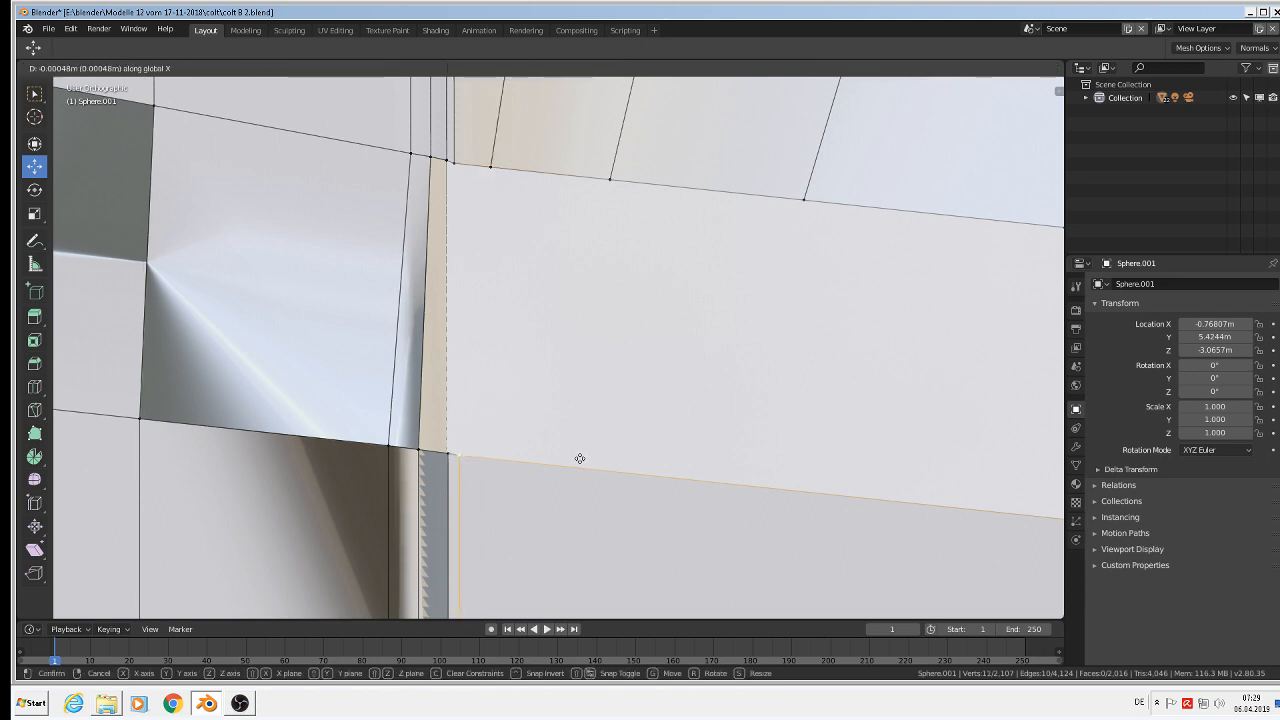
{"action": "left_click", "coordinate": [579, 458]}
{"action": "left_click", "coordinate": [452, 452], "text": "shift"}
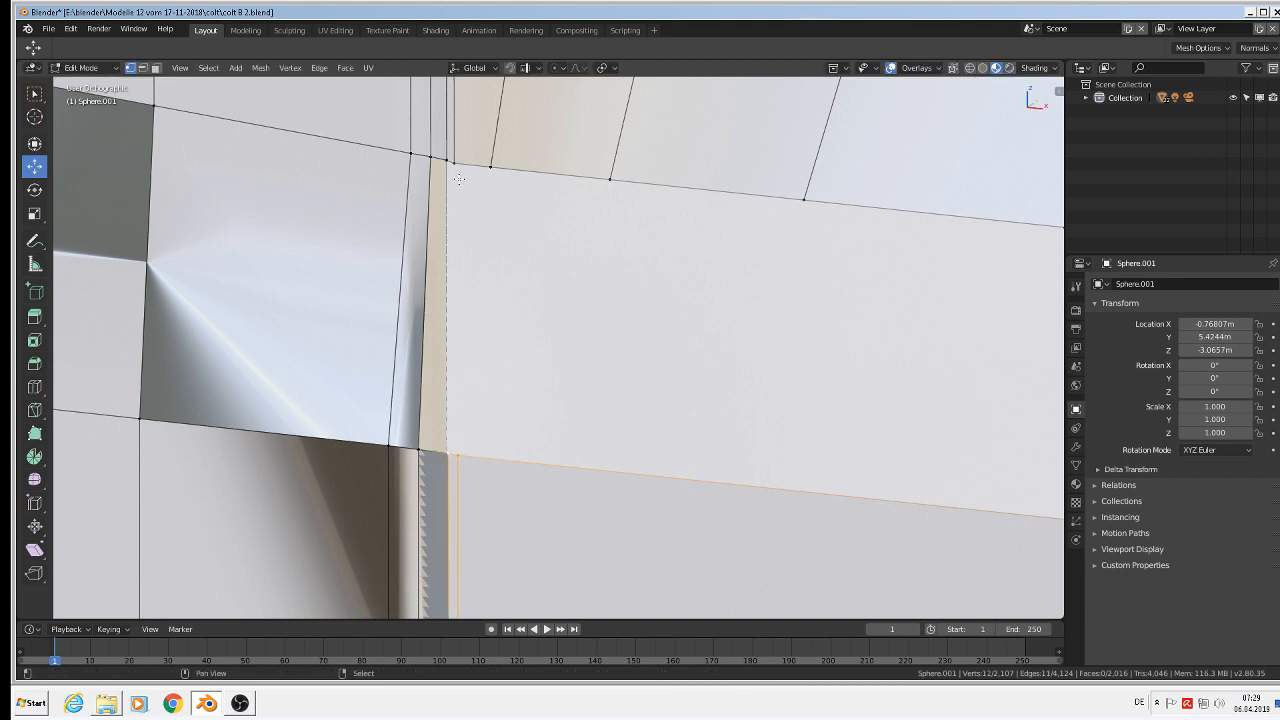
{"action": "key", "text": "f"}
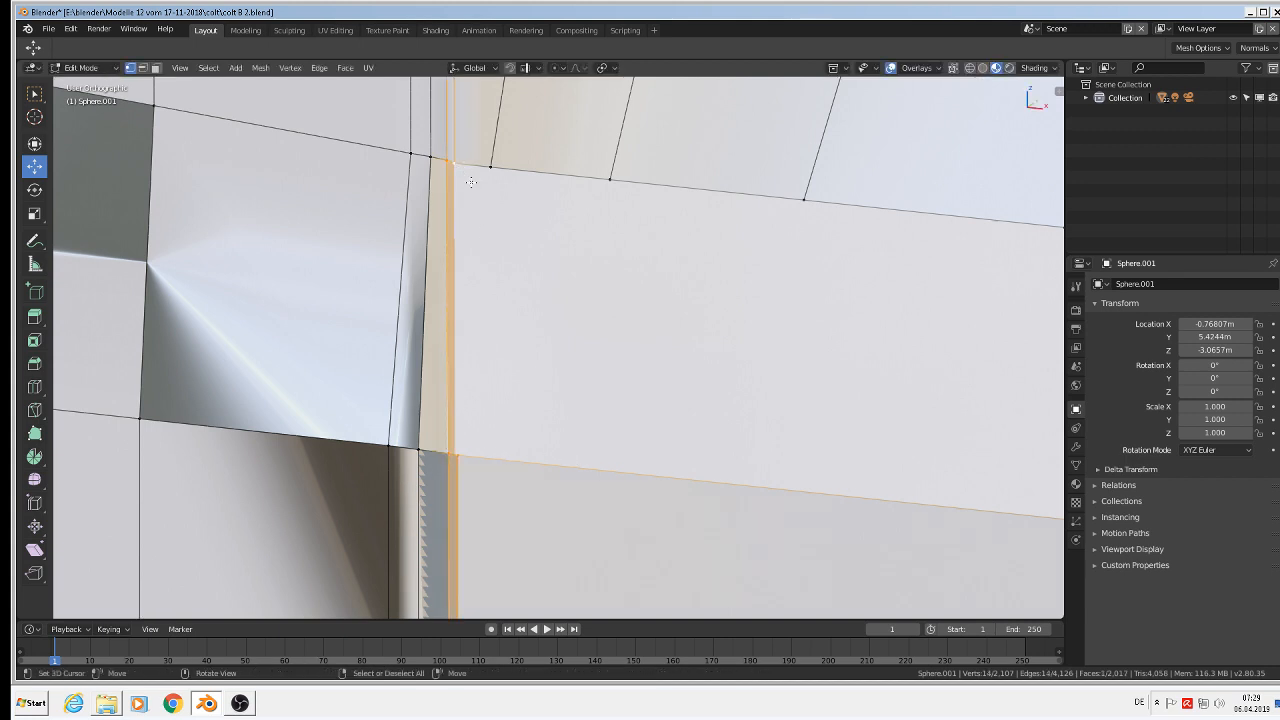
Move the panel's sixth edge loop about -0.035 m along X, beneath the next arch border vertex
{"action": "scroll", "coordinate": [534, 283], "scroll_direction": "down", "scroll_amount": 4}
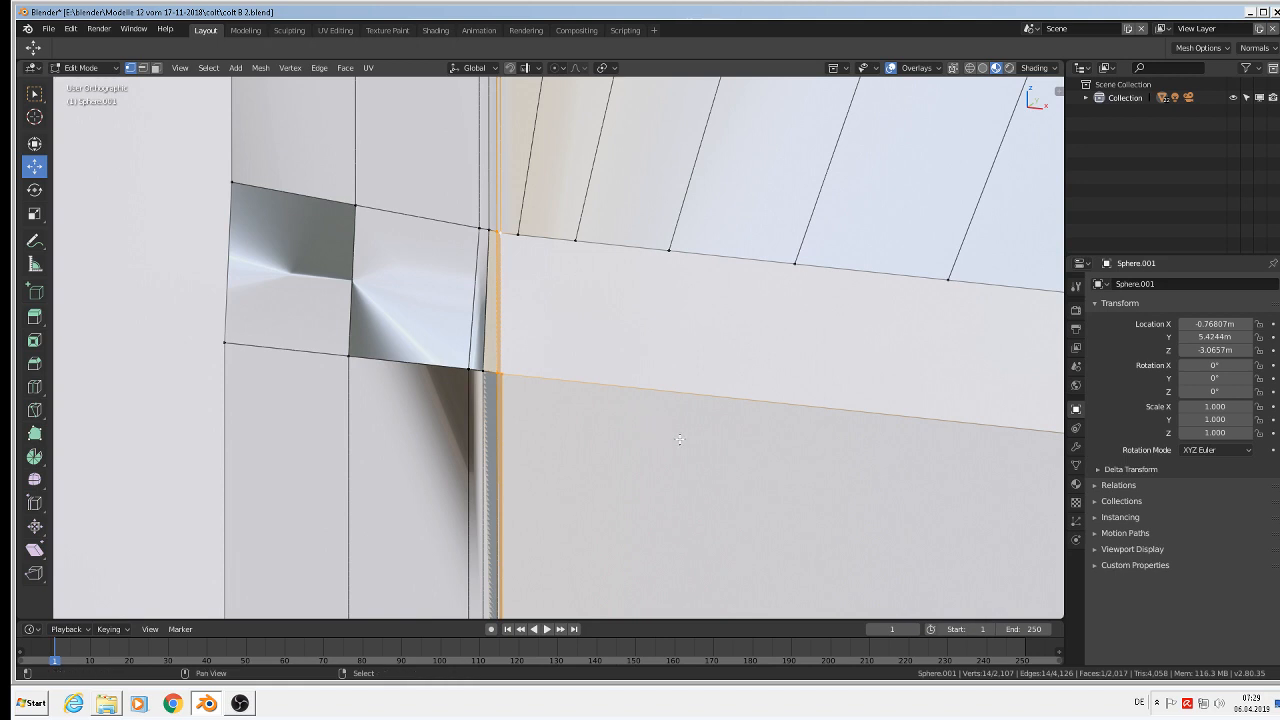
{"action": "scroll", "coordinate": [762, 458], "scroll_direction": "down", "scroll_amount": 5}
{"action": "middle_click_drag", "start_coordinate": [762, 458], "coordinate": [638, 380], "text": "shift"}
{"action": "scroll", "coordinate": [638, 380], "scroll_direction": "up", "scroll_amount": 2}
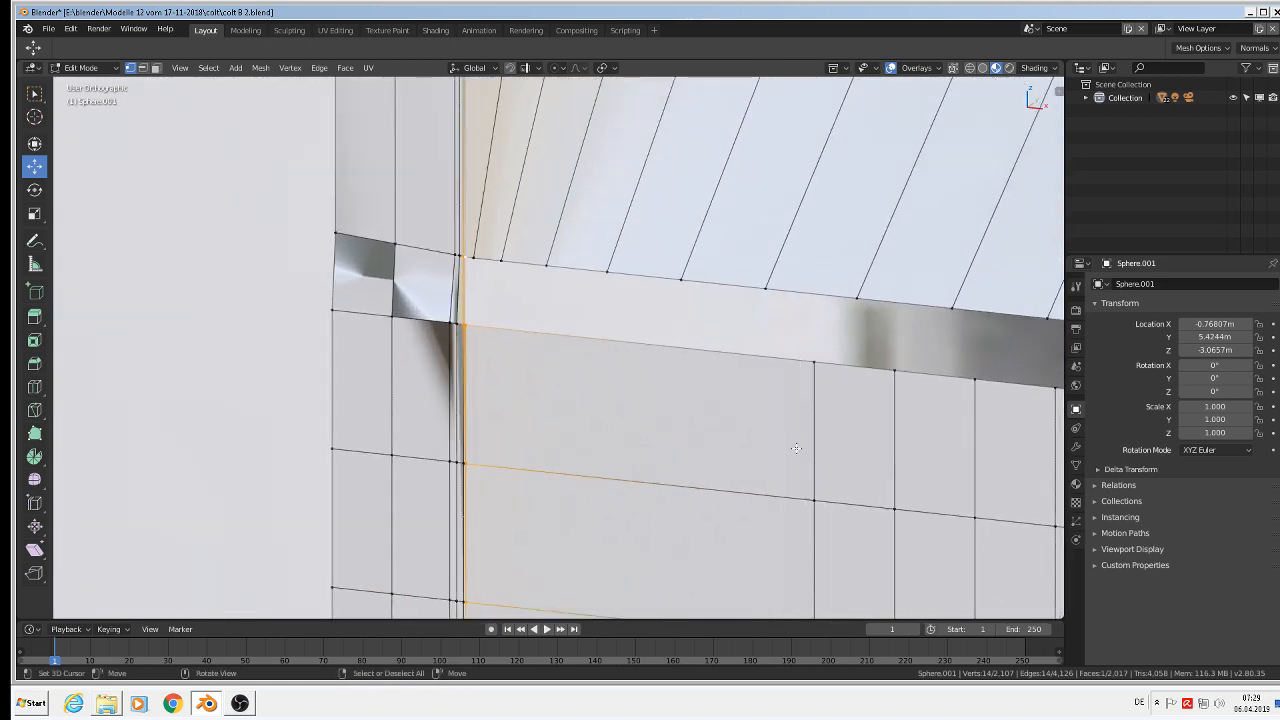
{"action": "right_click", "coordinate": [819, 430], "text": "alt"}
{"action": "key", "text": "g"}
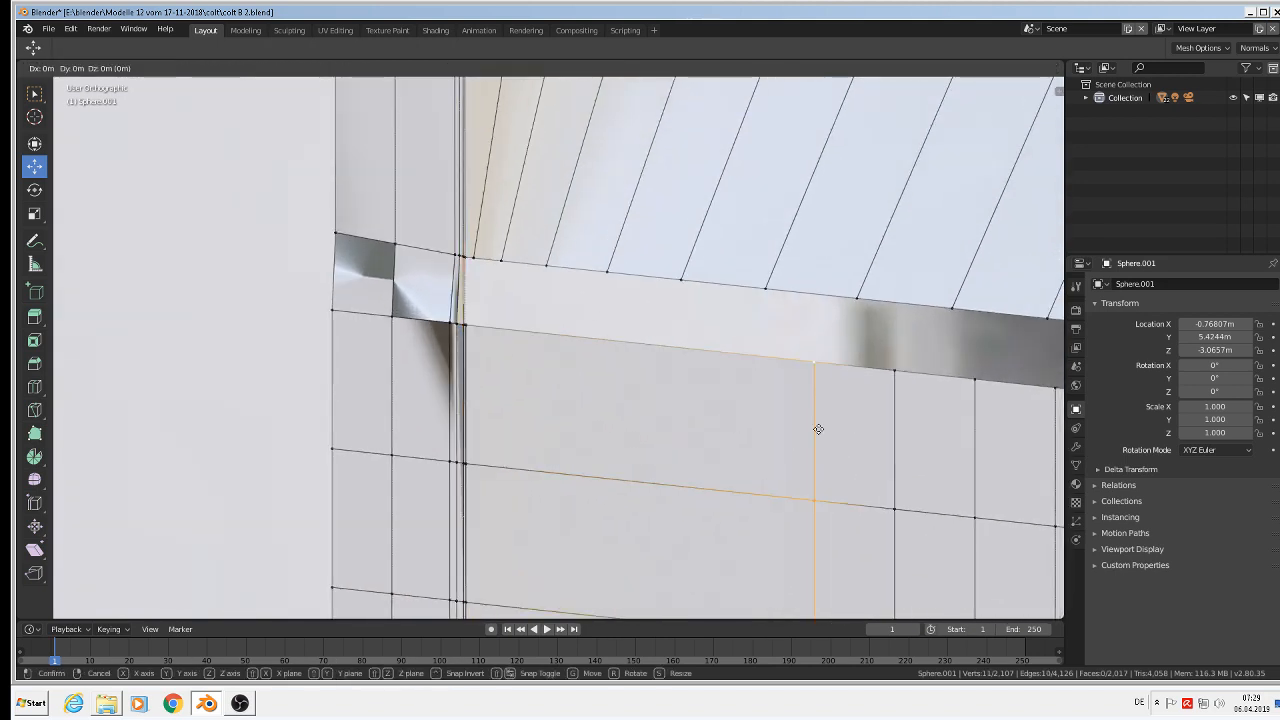
{"action": "key", "text": "x"}
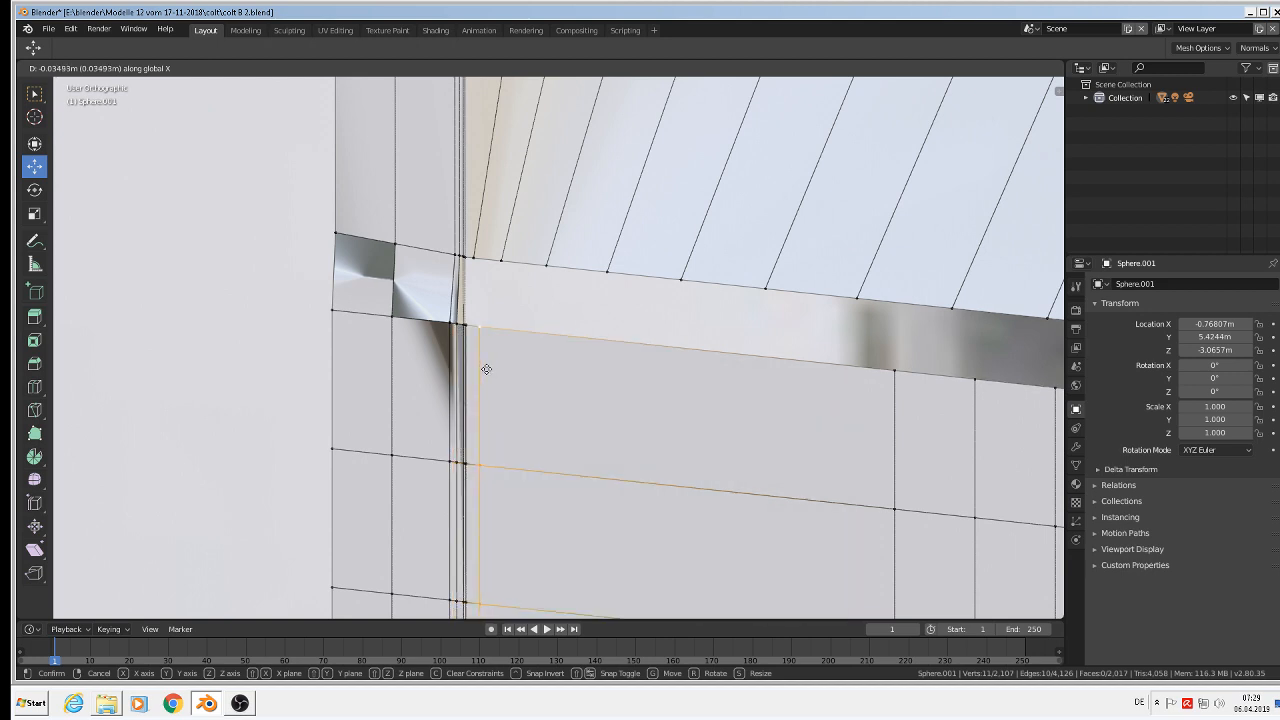
{"action": "left_click", "coordinate": [483, 368]}
Try to fill the gap section beside the sixth loop with a face while the entire loop is still selected
{"action": "scroll", "coordinate": [472, 254], "scroll_direction": "up", "scroll_amount": 5}
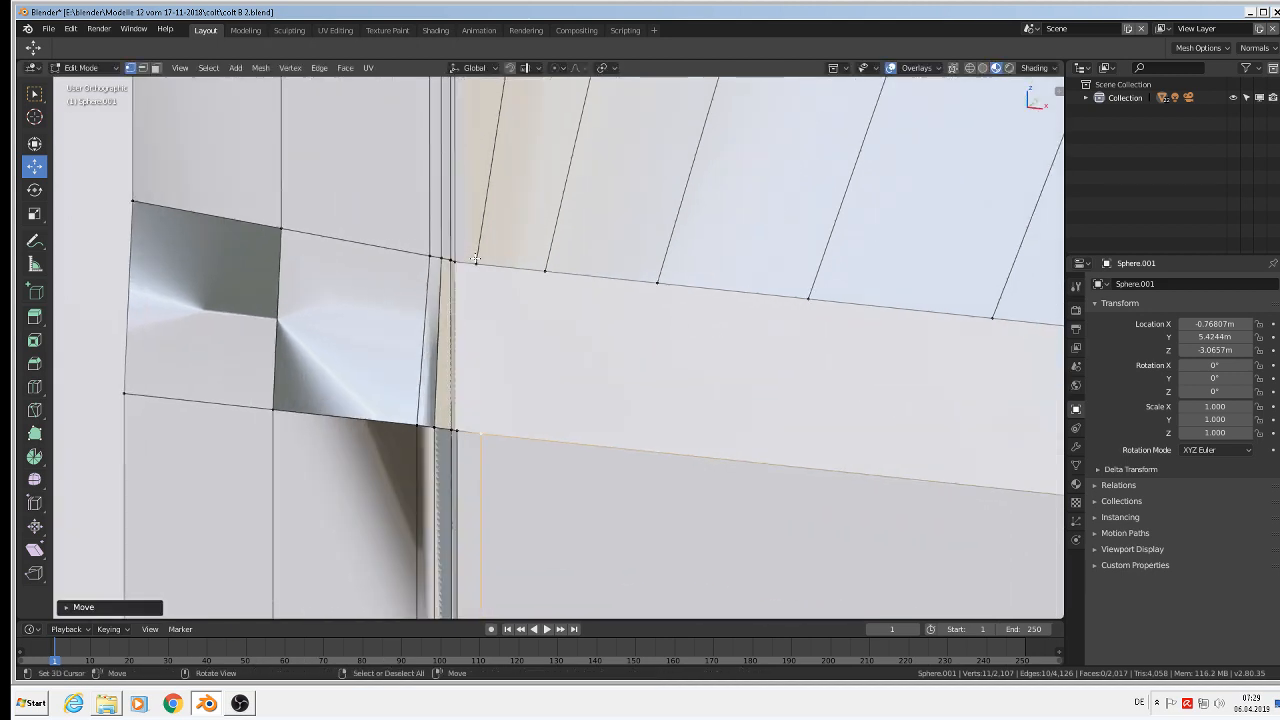
{"action": "right_click", "coordinate": [475, 265], "text": "shift"}
{"action": "right_click", "coordinate": [455, 261], "text": "shift"}
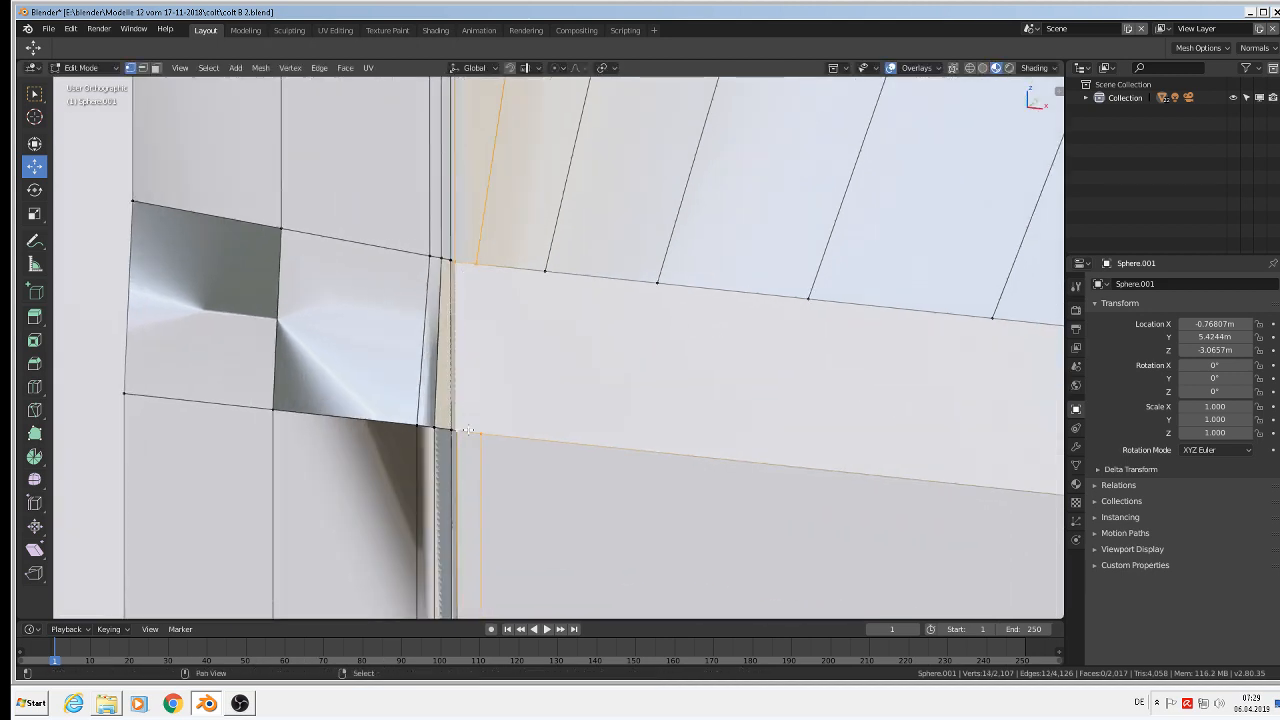
{"action": "key", "text": "f"}
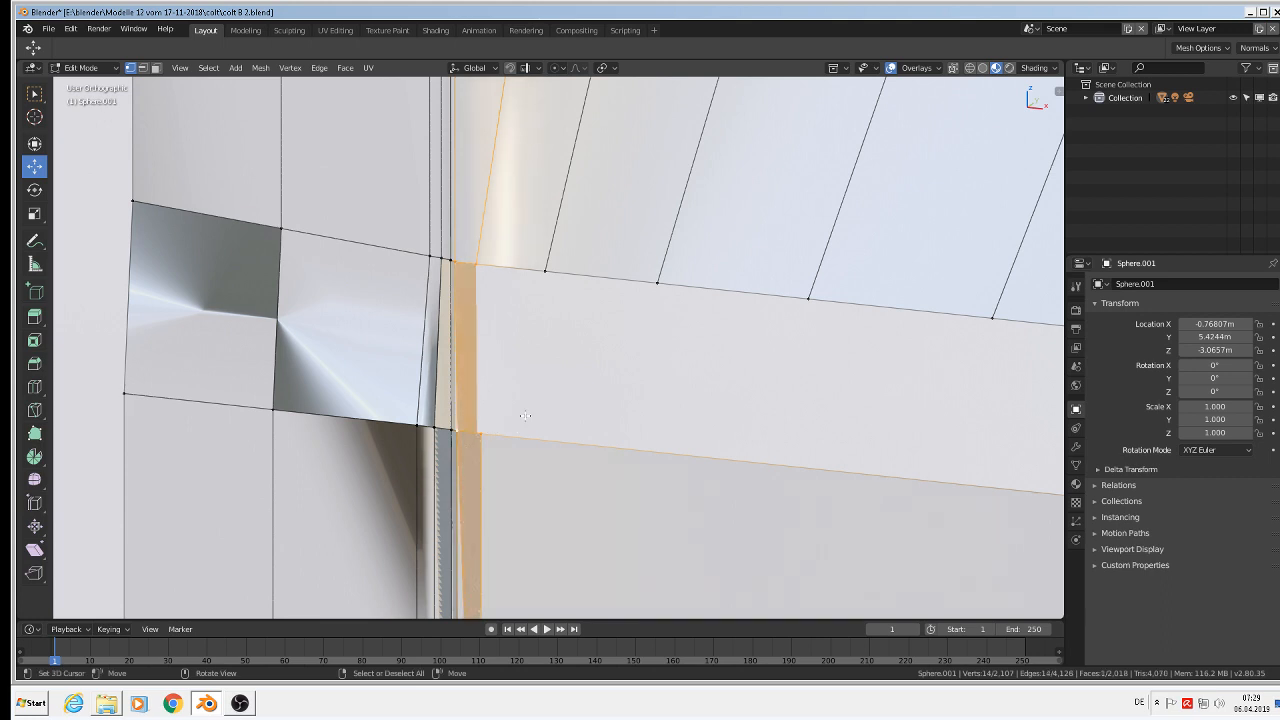
{"action": "scroll", "coordinate": [525, 415], "scroll_direction": "up", "scroll_amount": 2}
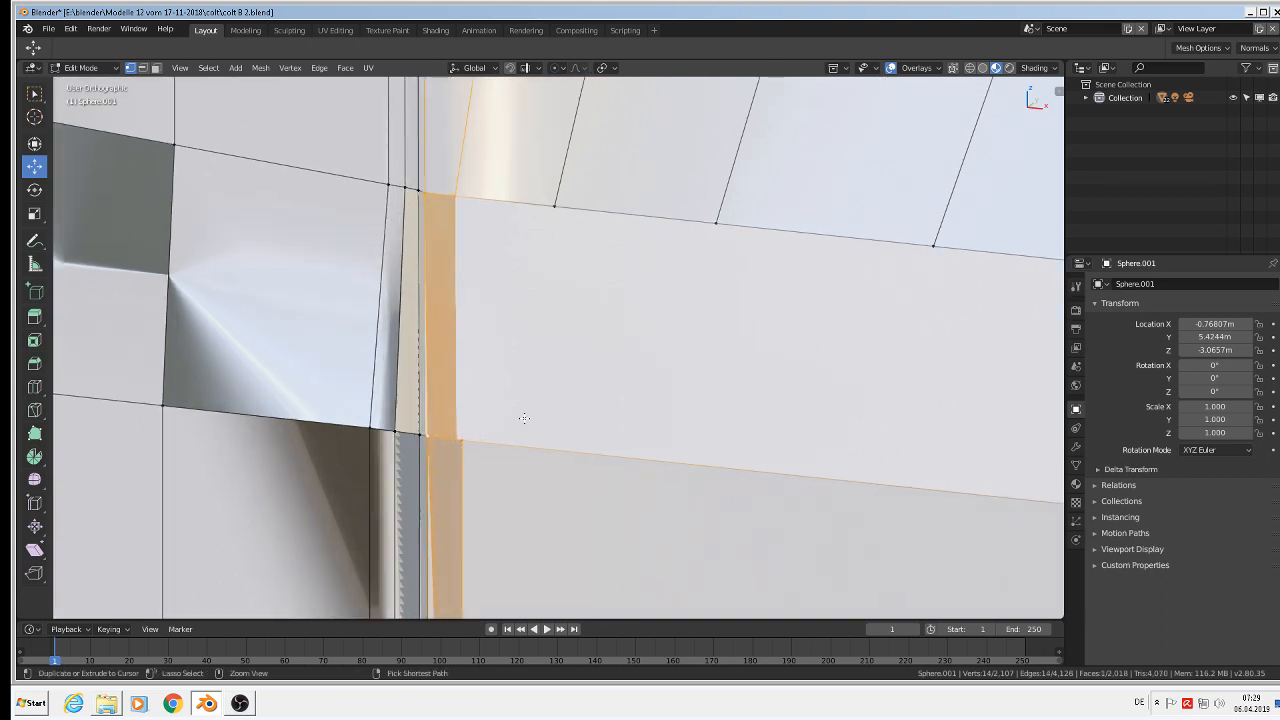
{"action": "key", "text": "ctrl+z"}
Select only the four corner vertices of the gap section between the fifth and sixth loops and fill them with a face
{"action": "right_click", "coordinate": [466, 440]}
{"action": "right_click", "coordinate": [430, 432], "text": "shift"}
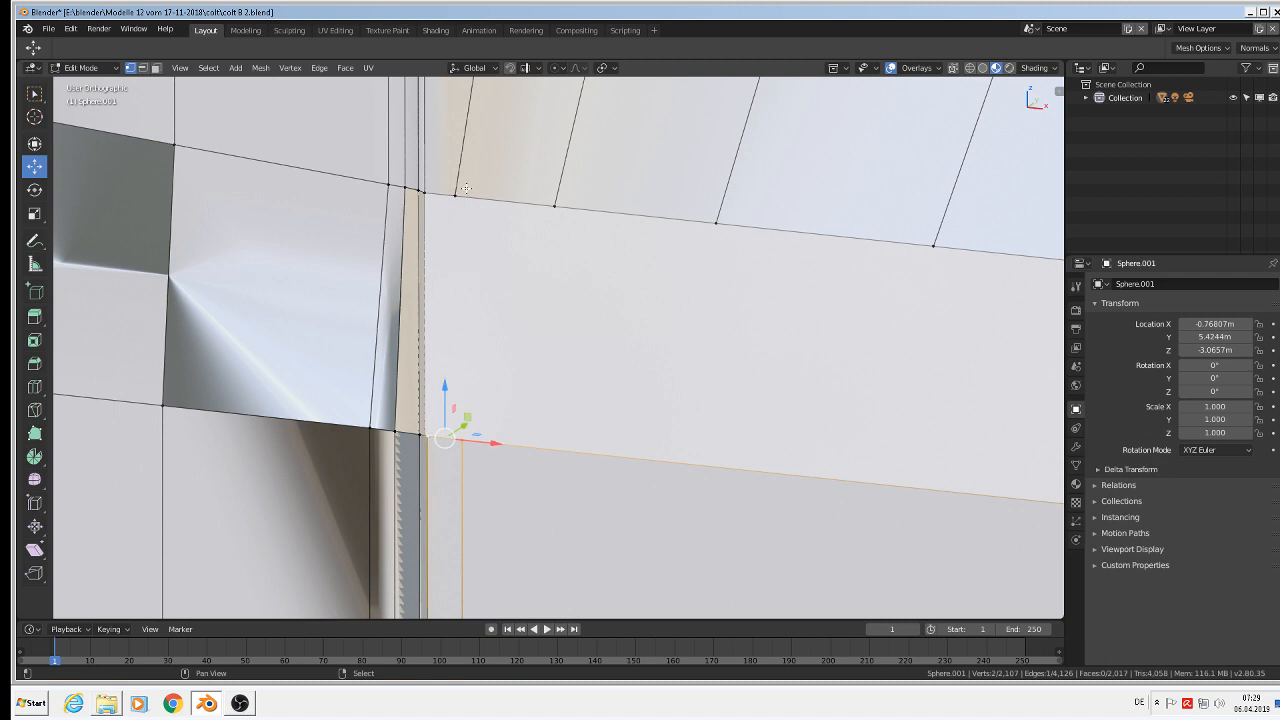
{"action": "right_click", "coordinate": [424, 189], "text": "shift"}
{"action": "right_click", "coordinate": [456, 194], "text": "shift"}
{"action": "key", "text": "f"}
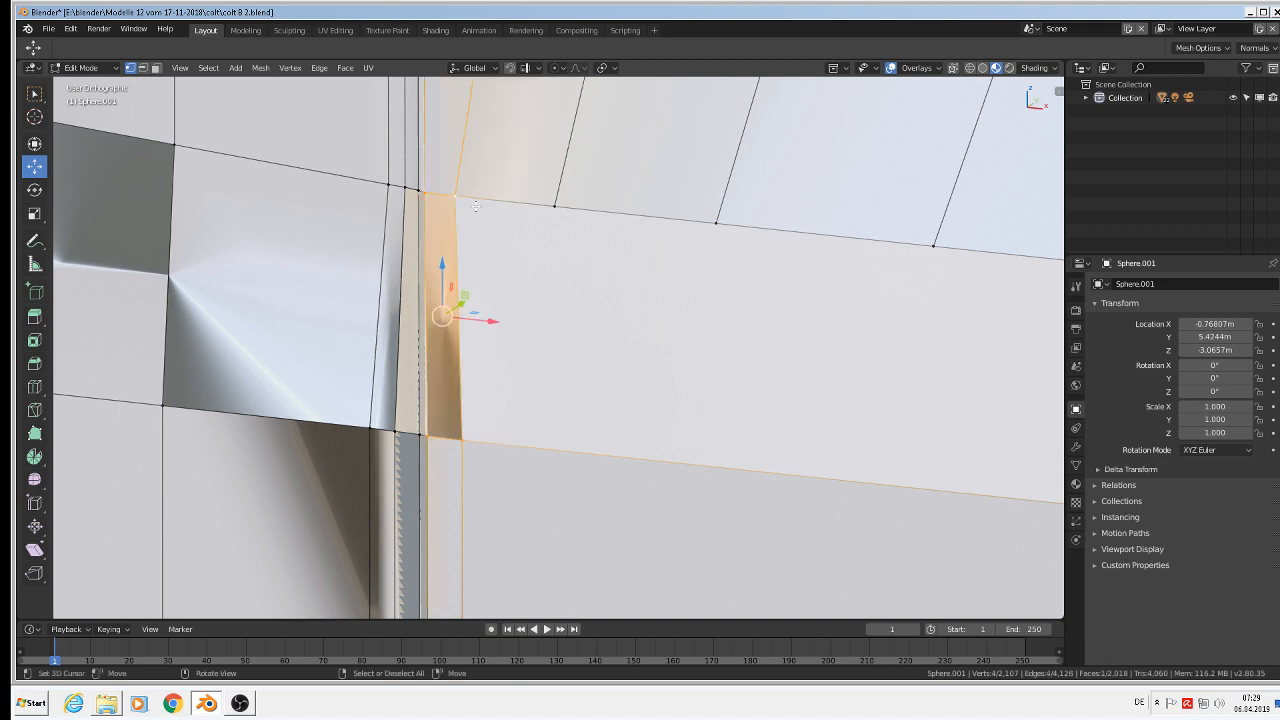
Select the entire mesh and examine the narrow filled gap sections up close for leftover openings
{"action": "scroll", "coordinate": [523, 254], "scroll_direction": "down", "scroll_amount": 2}
{"action": "scroll", "coordinate": [523, 259], "scroll_direction": "down", "scroll_amount": 1}
{"action": "scroll", "coordinate": [542, 312], "scroll_direction": "up", "scroll_amount": 3}
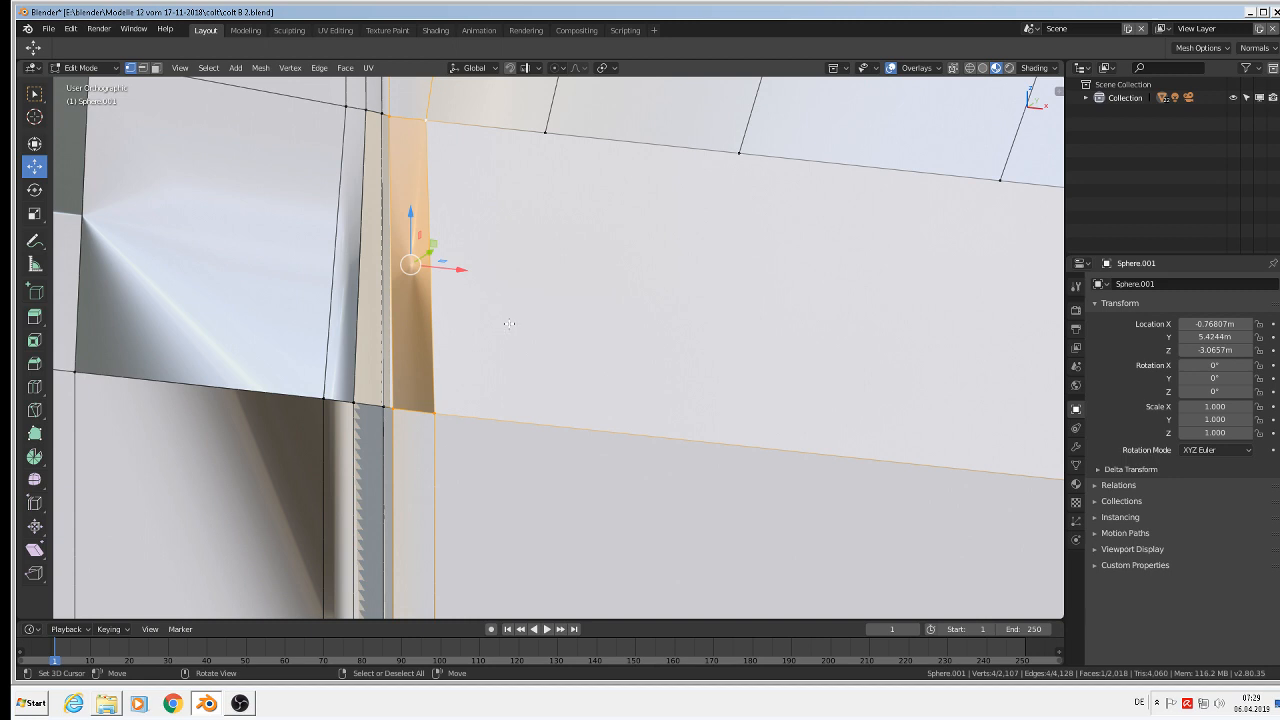
{"action": "key", "text": "a"}
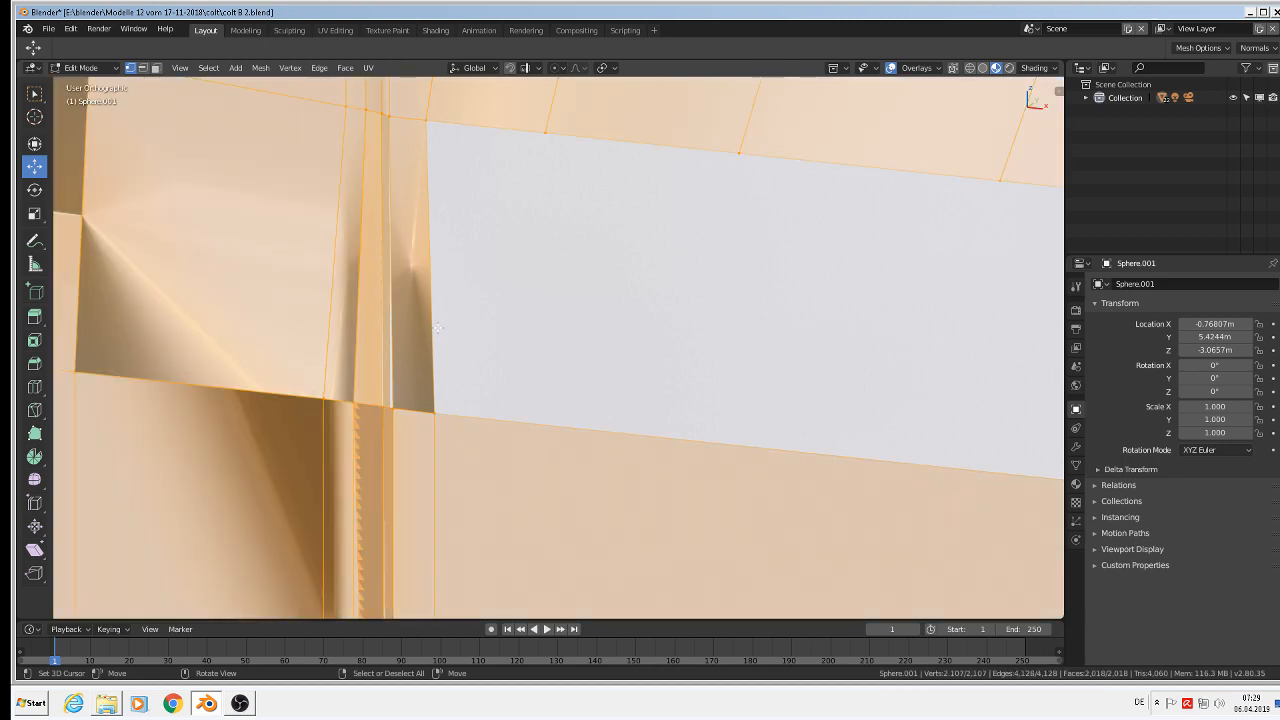
{"action": "scroll", "coordinate": [437, 327], "scroll_direction": "up", "scroll_amount": 3}
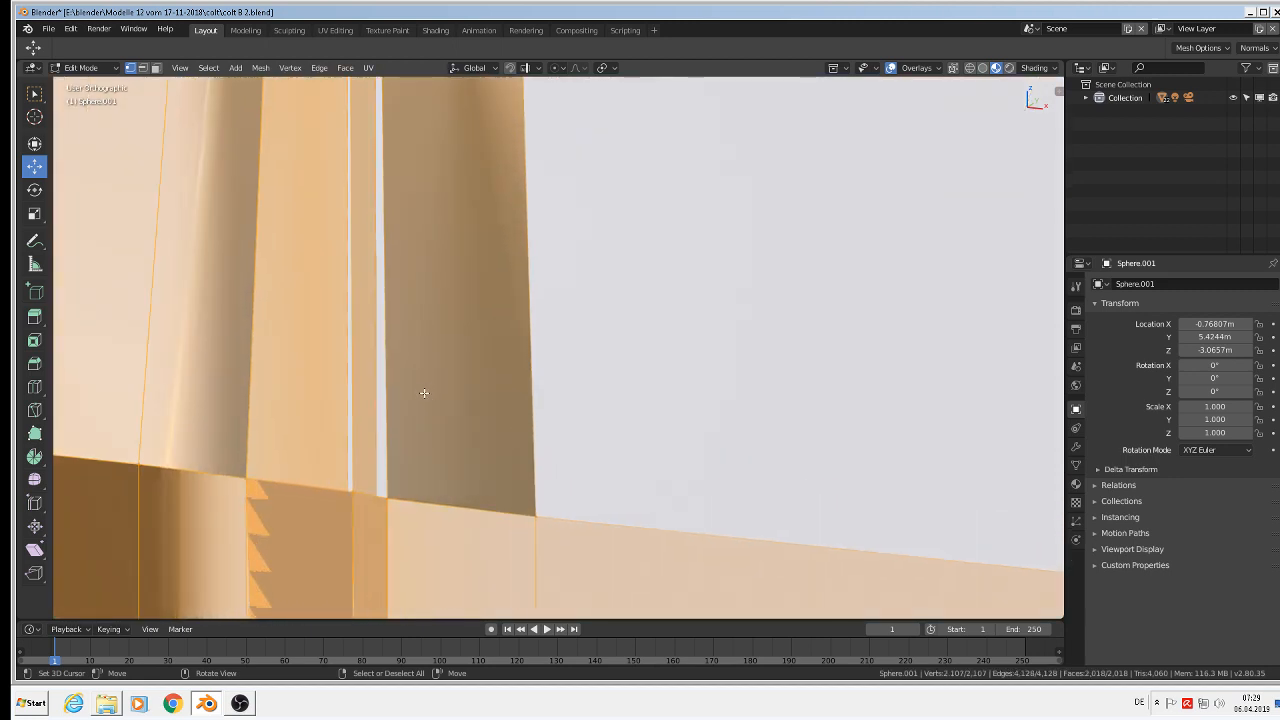
Move the single panel border vertex at the base of the narrow sections slightly in -X, towards the neighbouring section
{"action": "left_click", "coordinate": [359, 493]}
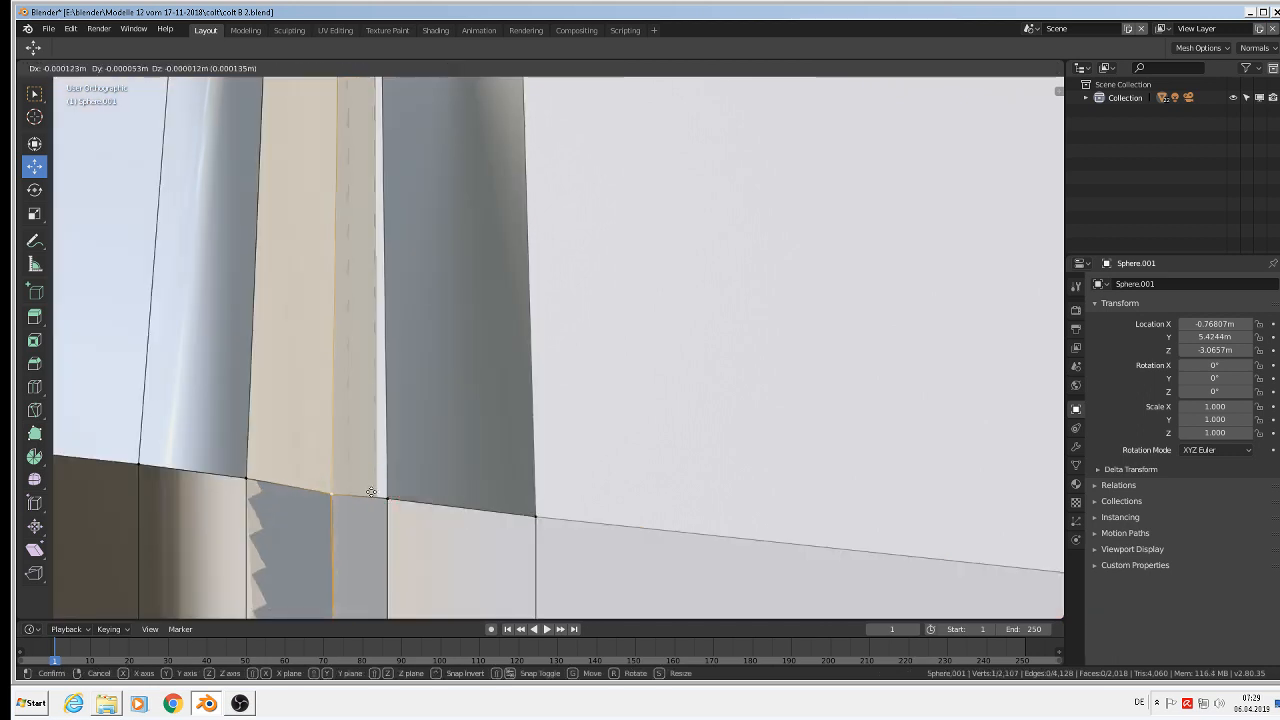
{"action": "key", "text": "g"}
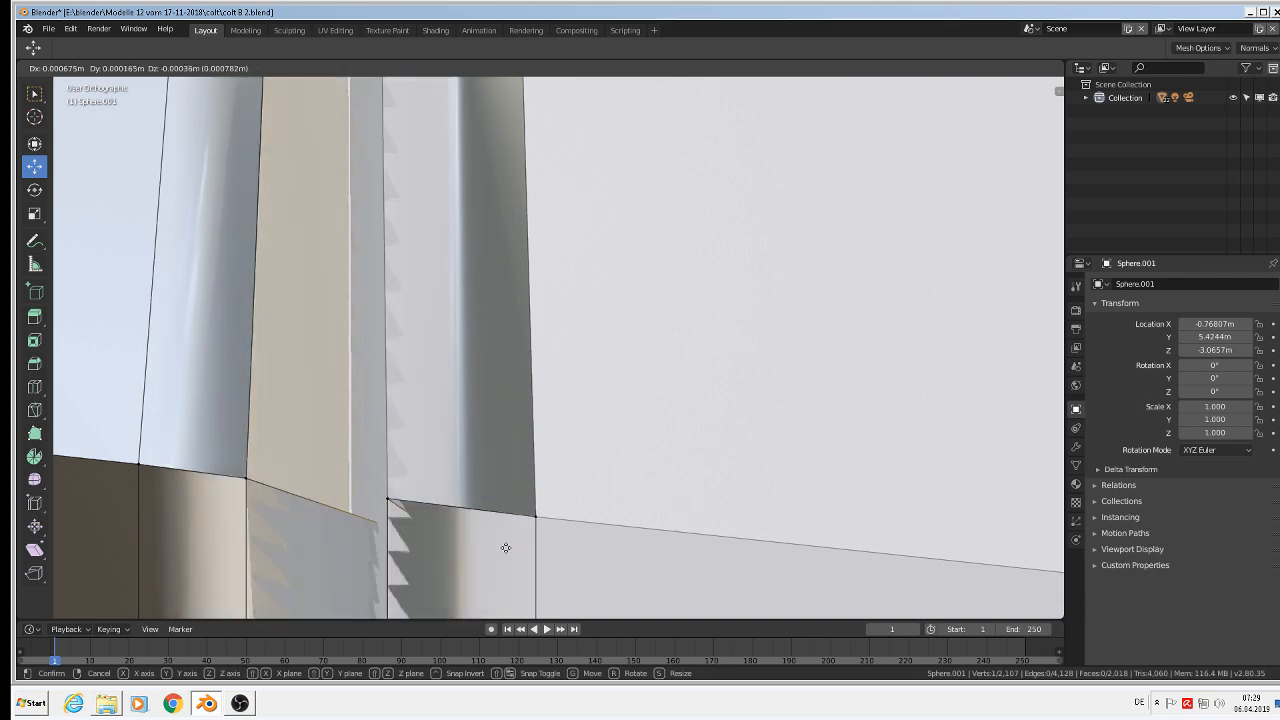
{"action": "left_click", "coordinate": [340, 480]}
{"action": "middle_click_drag", "start_coordinate": [340, 480], "coordinate": [405, 376]}
{"action": "scroll", "coordinate": [405, 376], "scroll_direction": "up", "scroll_amount": 4}
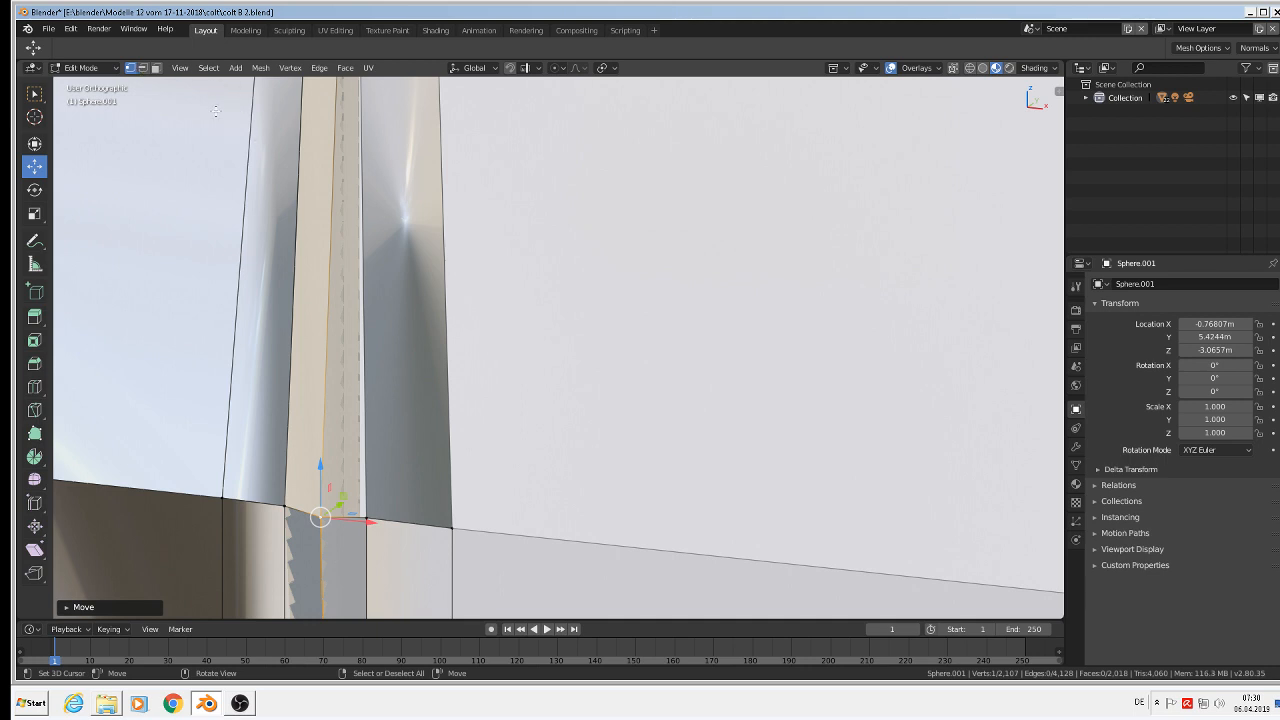
Show the mesh in wireframe, use edge selection, and select the closely spaced vertical edge at the narrow sections
{"action": "key", "text": "alt+a"}
{"action": "left_click", "coordinate": [360, 427], "text": "alt"}
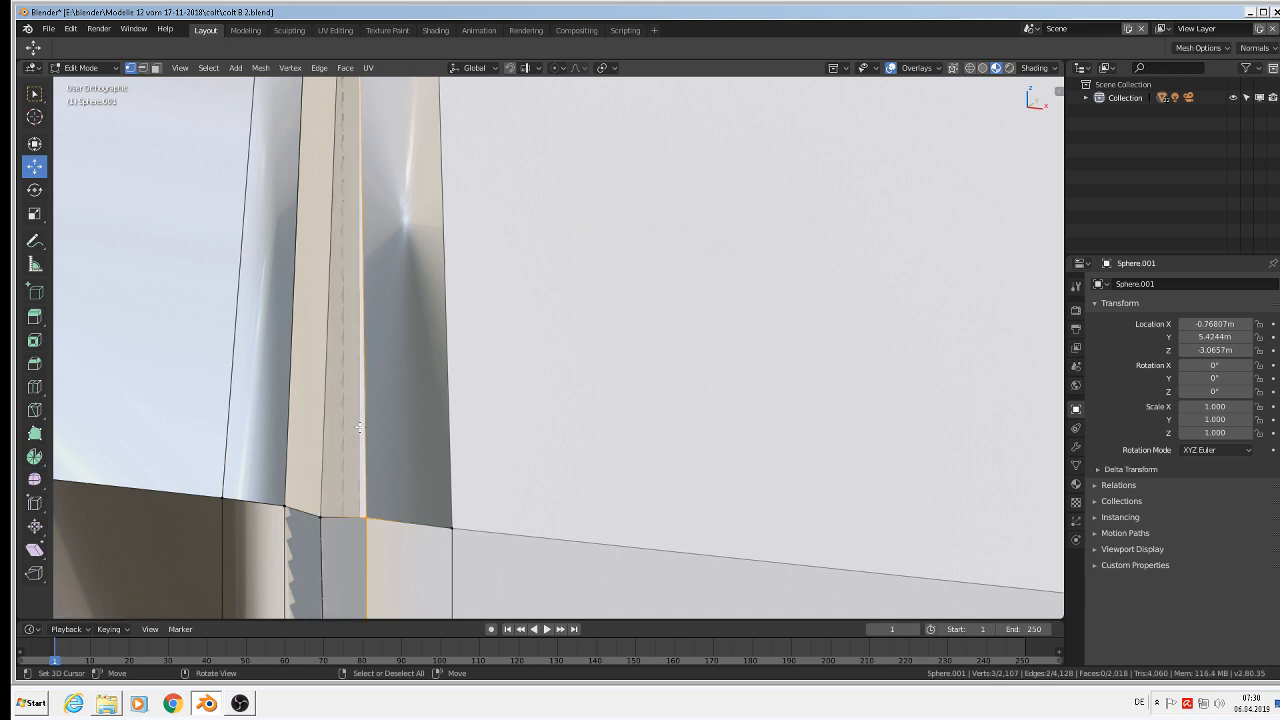
{"action": "left_click", "coordinate": [969, 68]}
{"action": "middle_click_drag", "start_coordinate": [540, 331], "coordinate": [614, 126]}
{"action": "middle_click_drag", "start_coordinate": [518, 428], "coordinate": [400, 437]}
{"action": "left_click", "coordinate": [400, 426]}
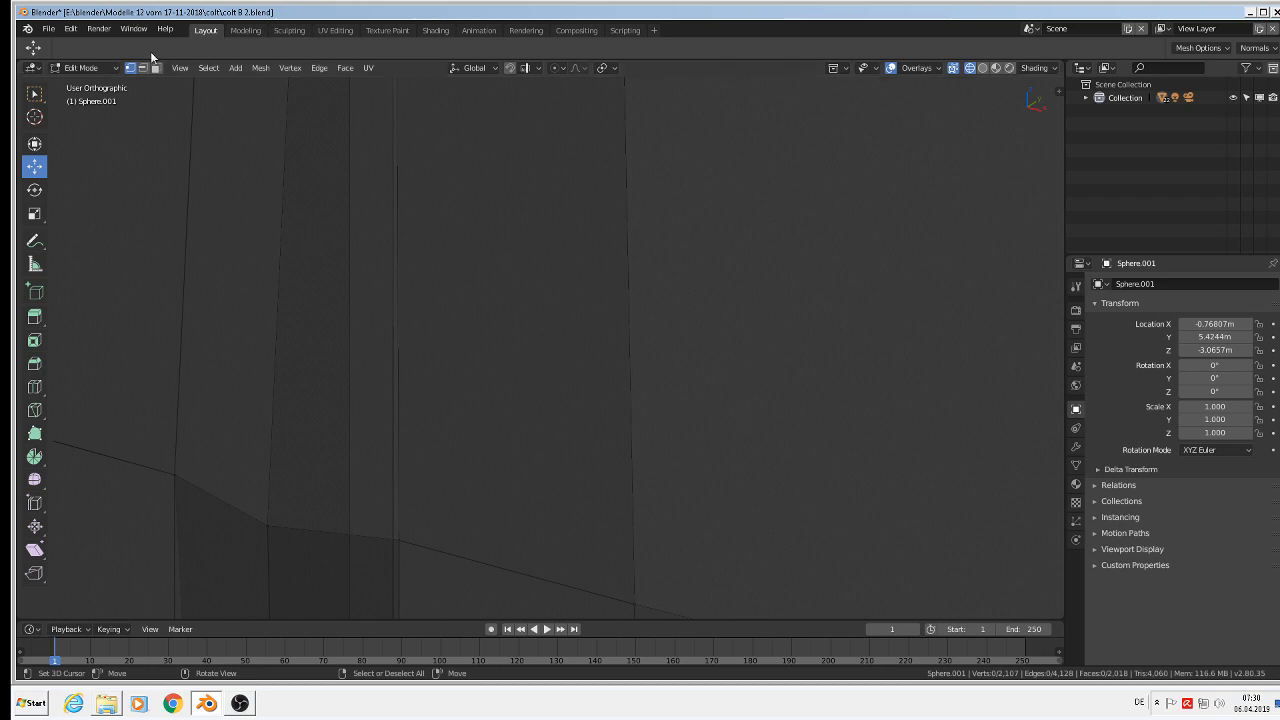
{"action": "left_click", "coordinate": [412, 396]}
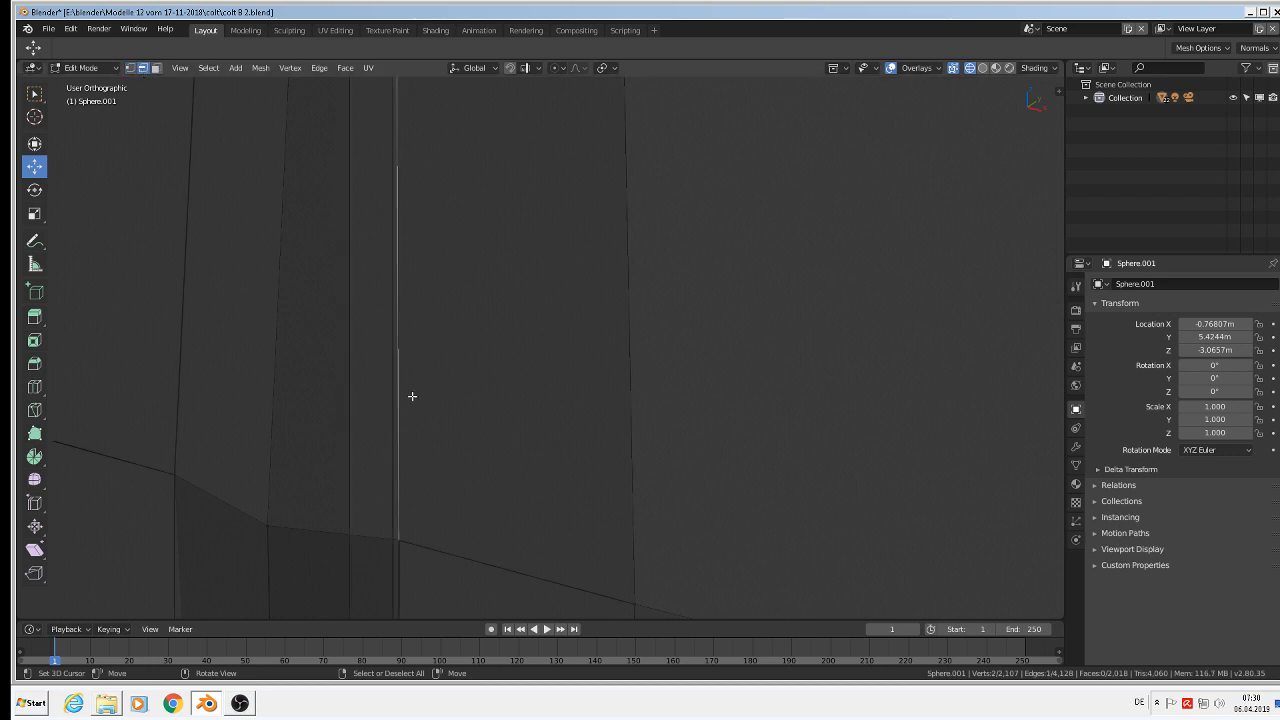
{"action": "right_click", "coordinate": [393, 413]}
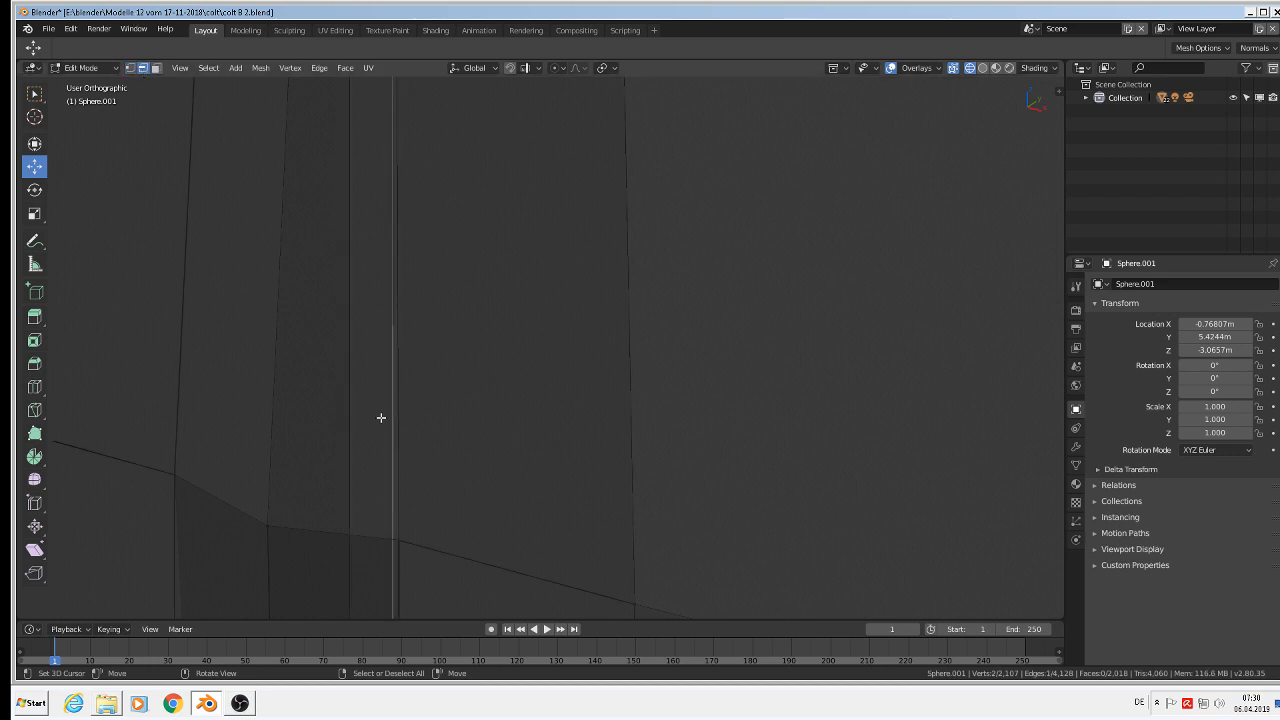
Try to dissolve the selected vertical edge from the front view
{"action": "middle_click_drag", "start_coordinate": [381, 417], "coordinate": [741, 359]}
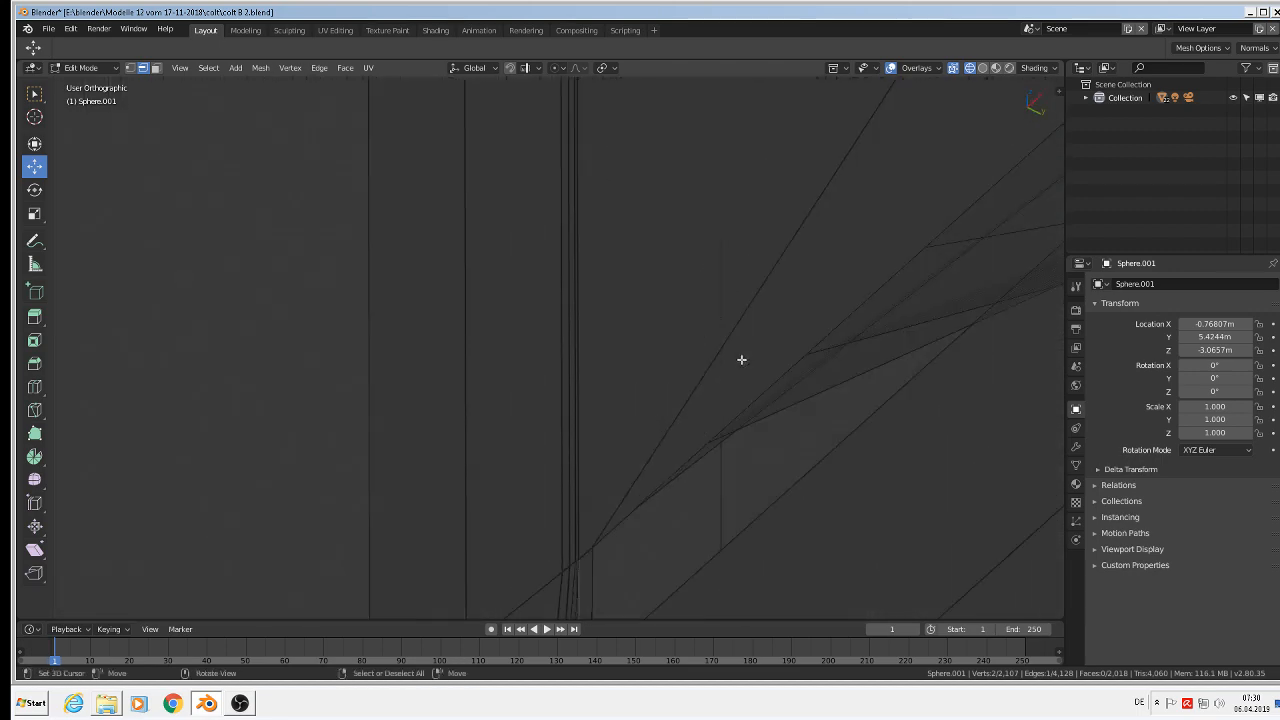
{"action": "key", "text": "KP_1"}
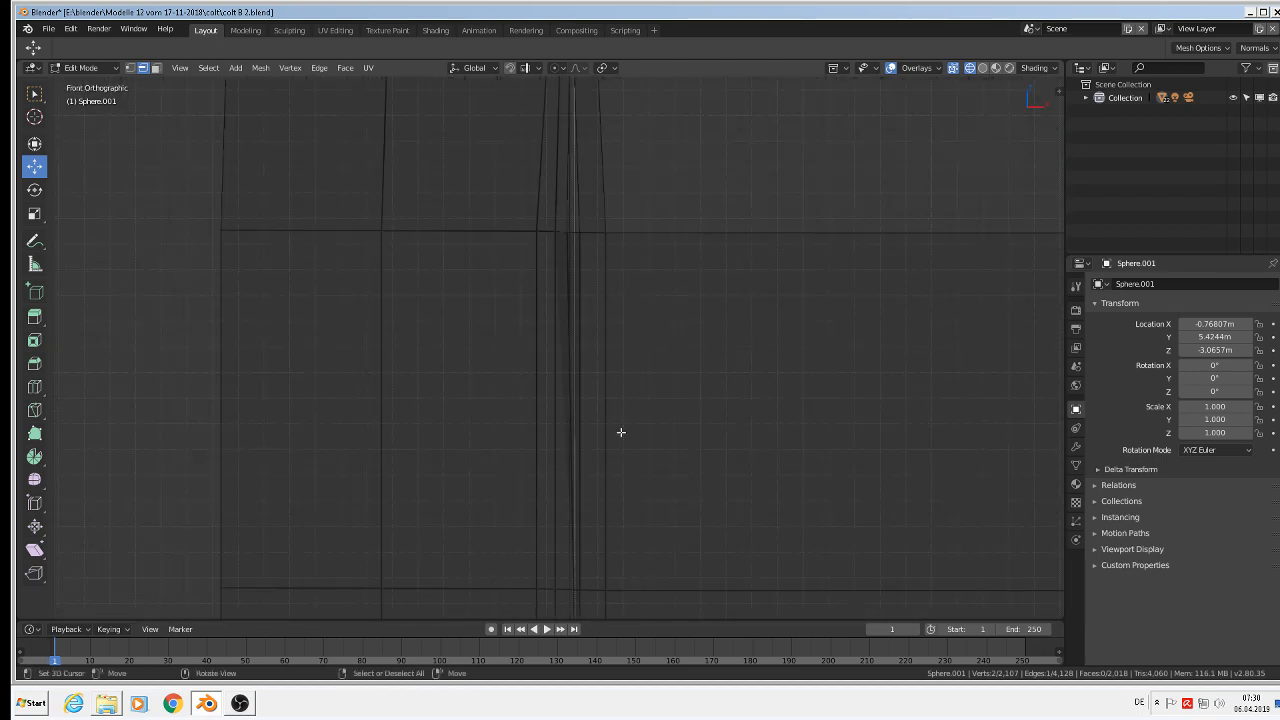
{"action": "key", "text": "x"}
{"action": "left_click", "coordinate": [612, 446]}
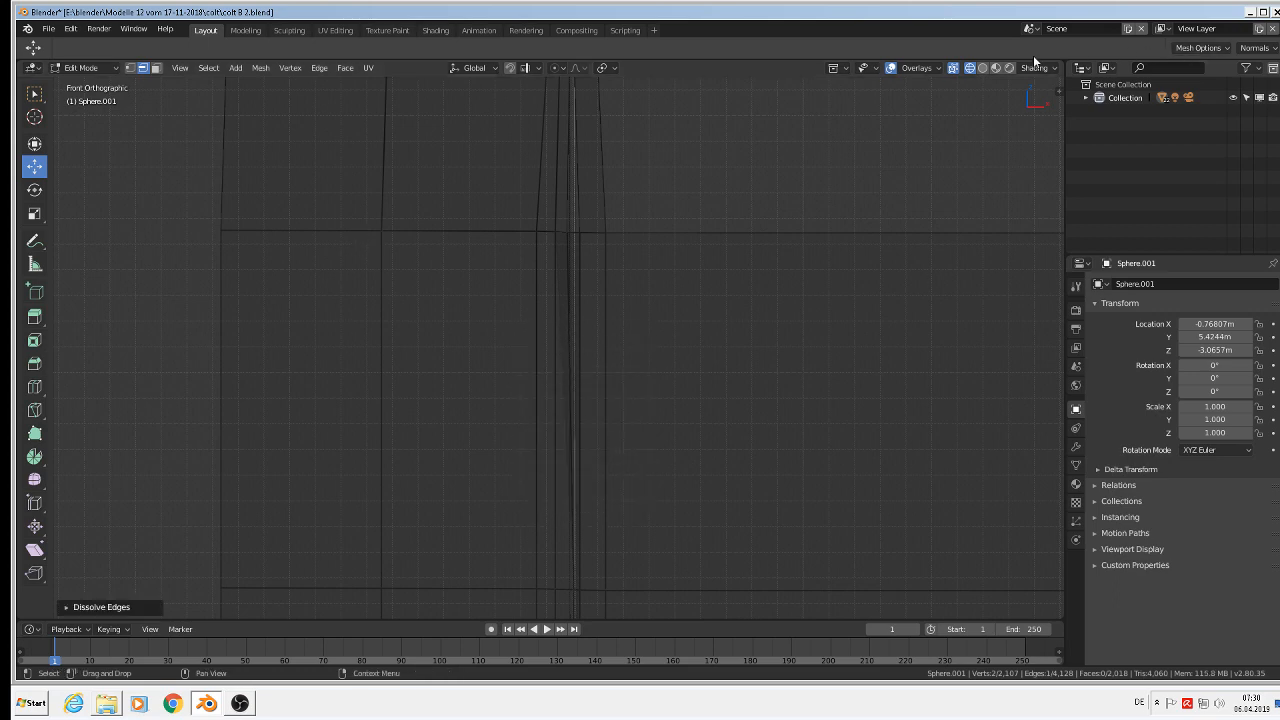
Return the mesh from wireframe to shaded display around the closely spaced vertical edges
{"action": "key", "text": "z"}
{"action": "middle_click_drag", "start_coordinate": [844, 307], "coordinate": [474, 287]}
{"action": "scroll", "coordinate": [499, 333], "scroll_direction": "down", "scroll_amount": 1}
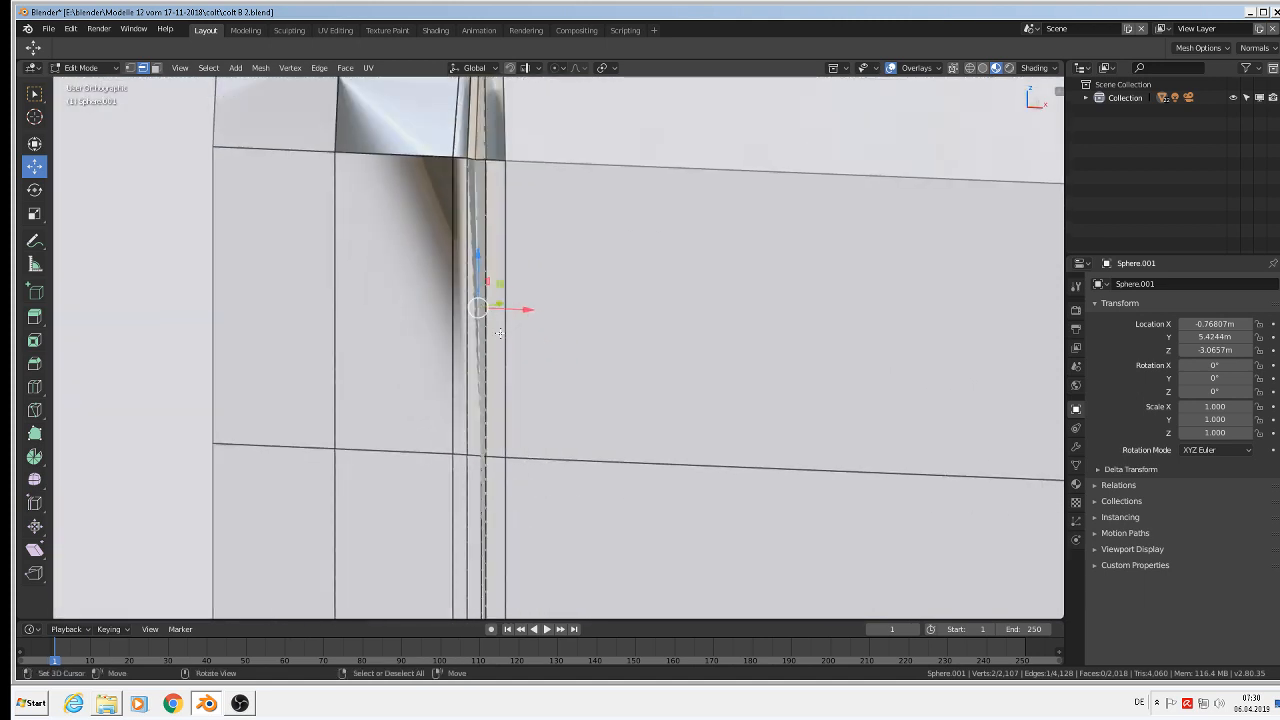
Retry dissolving the selected narrow vertical edge several times in the shaded view
{"action": "key", "text": "x"}
{"action": "left_click", "coordinate": [485, 329]}
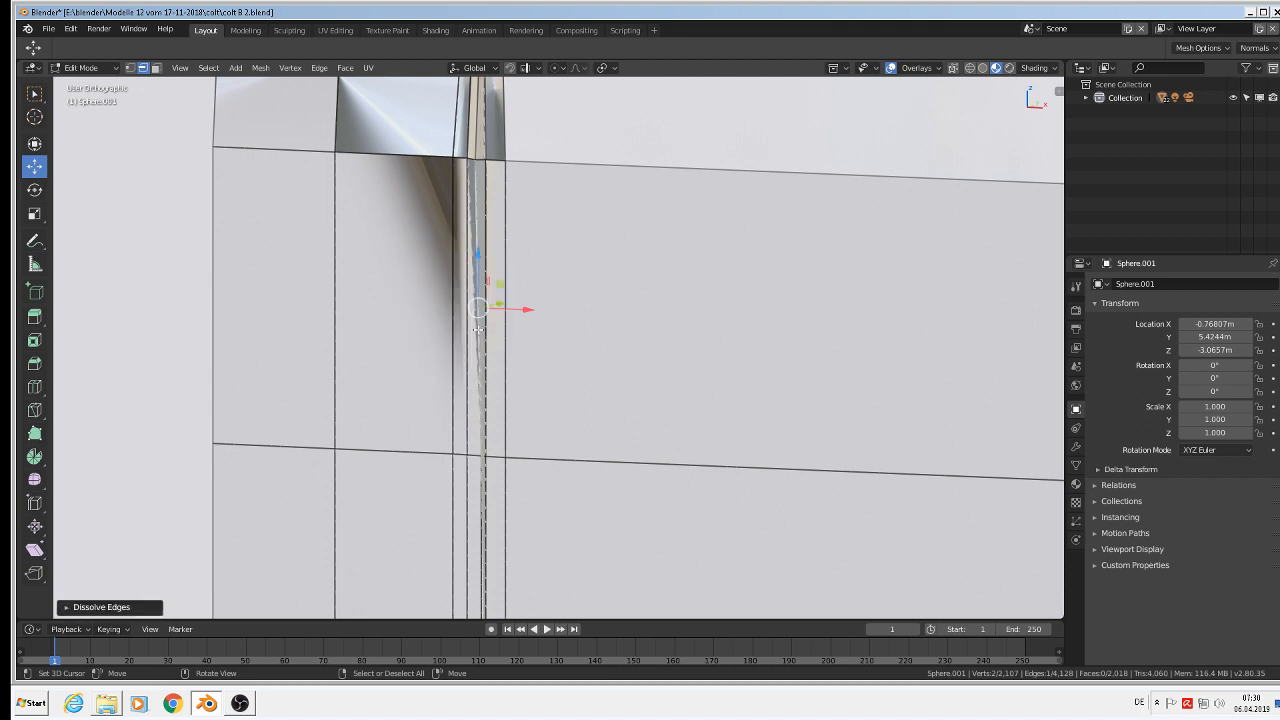
{"action": "key", "text": "ctrl+z"}
{"action": "key", "text": "x"}
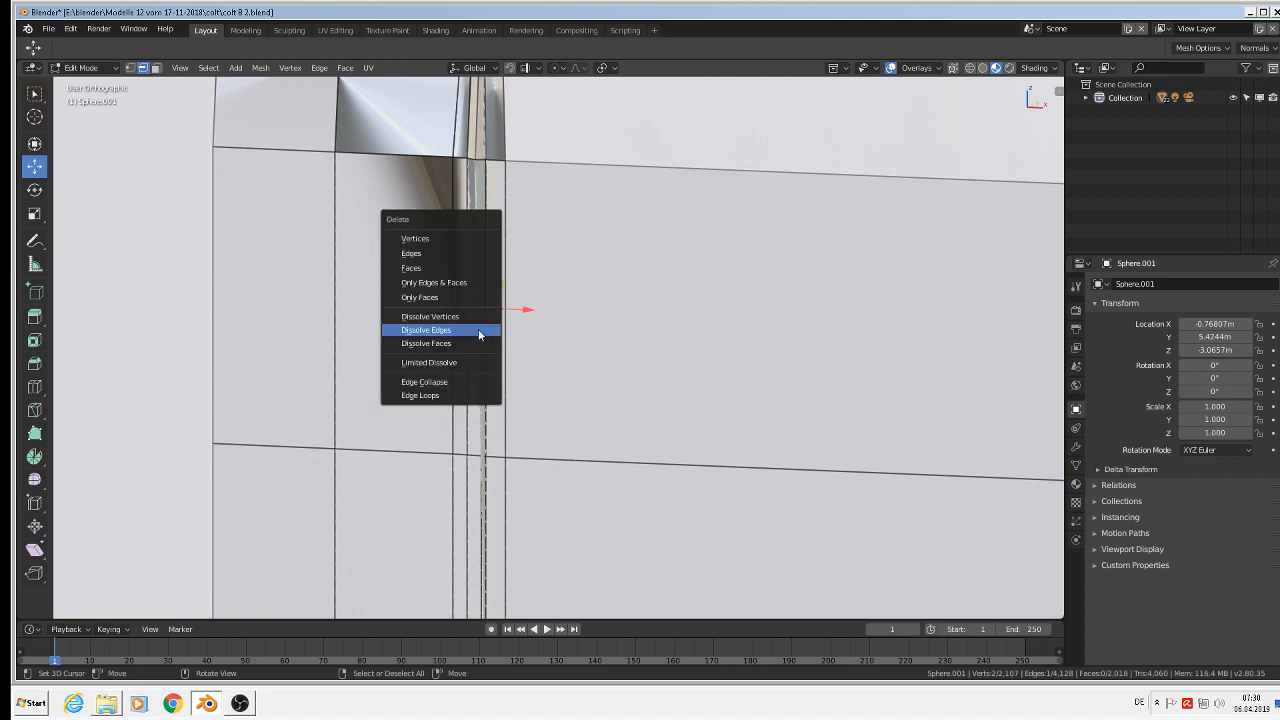
{"action": "left_click", "coordinate": [478, 329]}
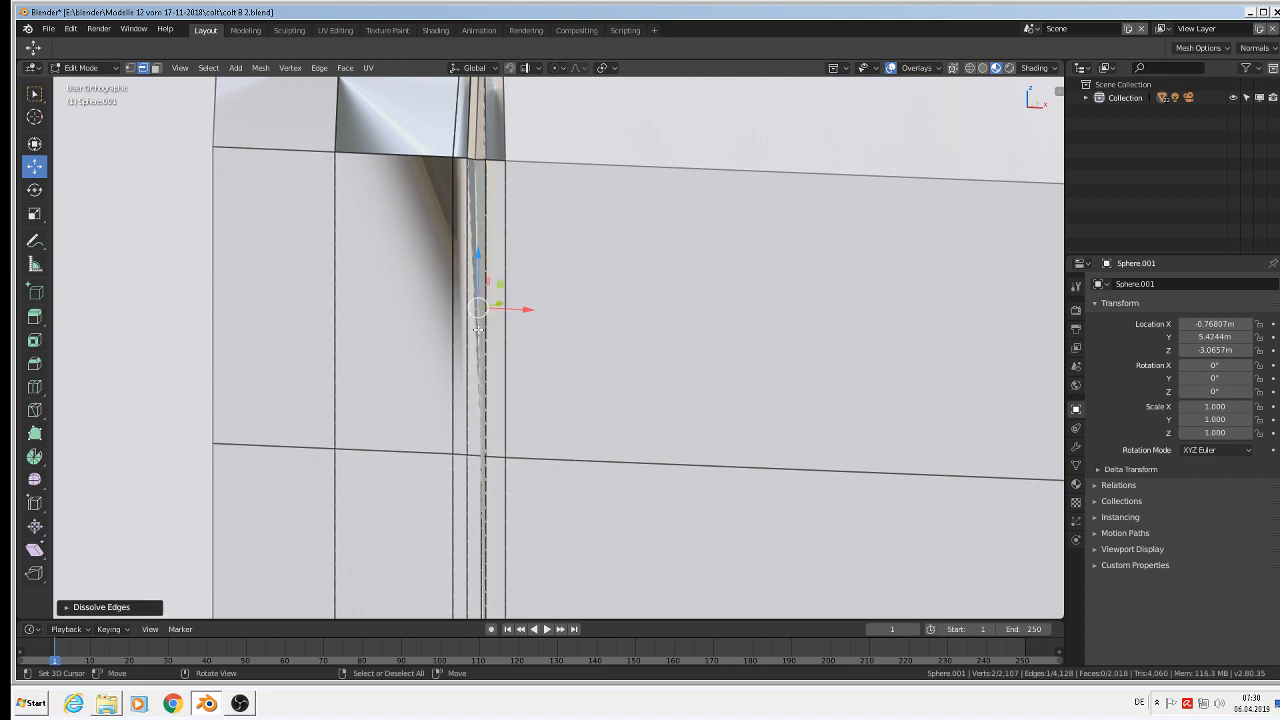
{"action": "key", "text": "x"}
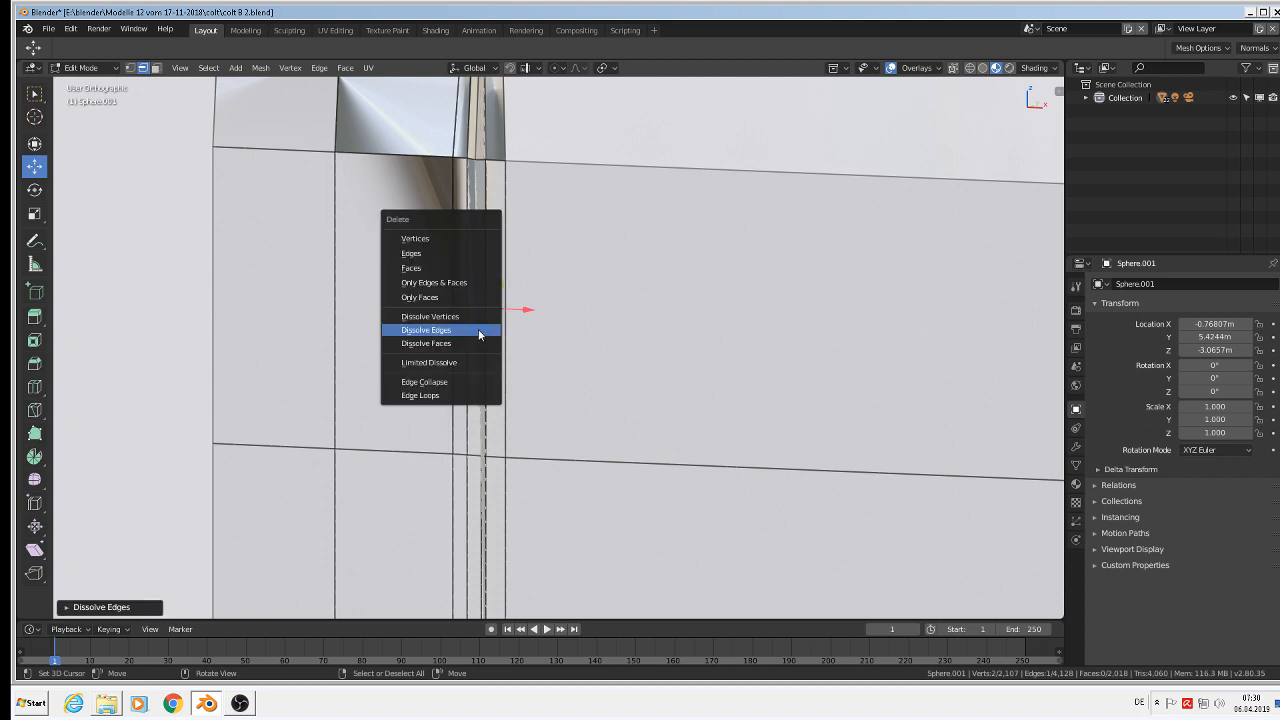
{"action": "left_click", "coordinate": [478, 329]}
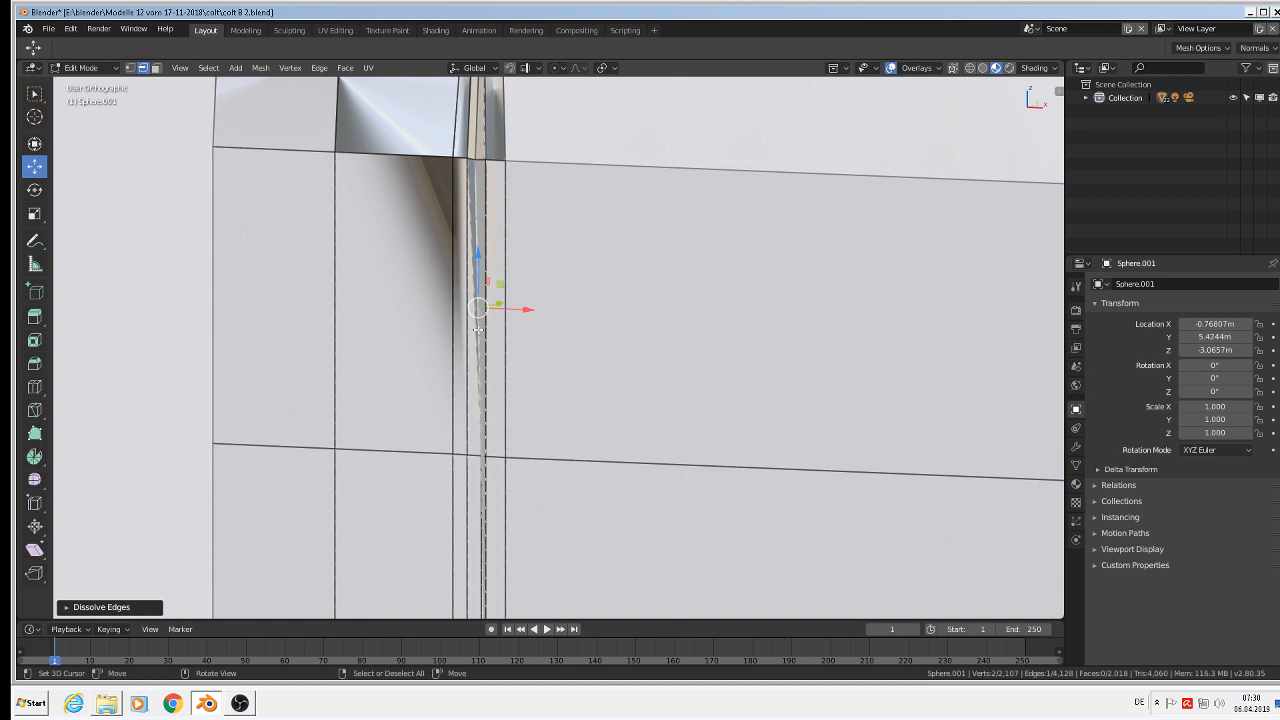
{"action": "key", "text": "x"}
{"action": "left_click", "coordinate": [478, 329]}
Move the panel's nearest widely spaced vertical edge loop in -X below the next arch edge, and fill the gap section beside the narrow ones
{"action": "middle_click_drag", "start_coordinate": [478, 329], "coordinate": [978, 336]}
{"action": "scroll", "coordinate": [618, 382], "scroll_direction": "down", "scroll_amount": 5}
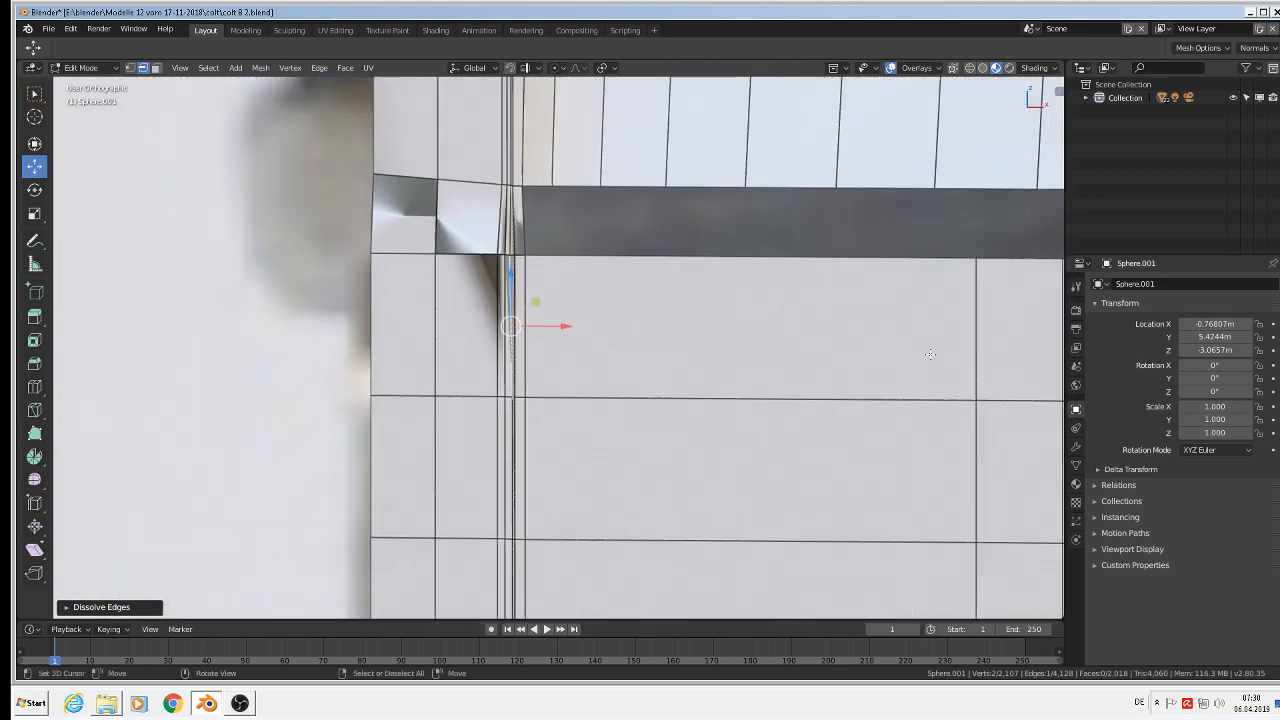
{"action": "left_click", "coordinate": [978, 330], "text": "alt"}
{"action": "key", "text": "g"}
{"action": "key", "text": "g"}
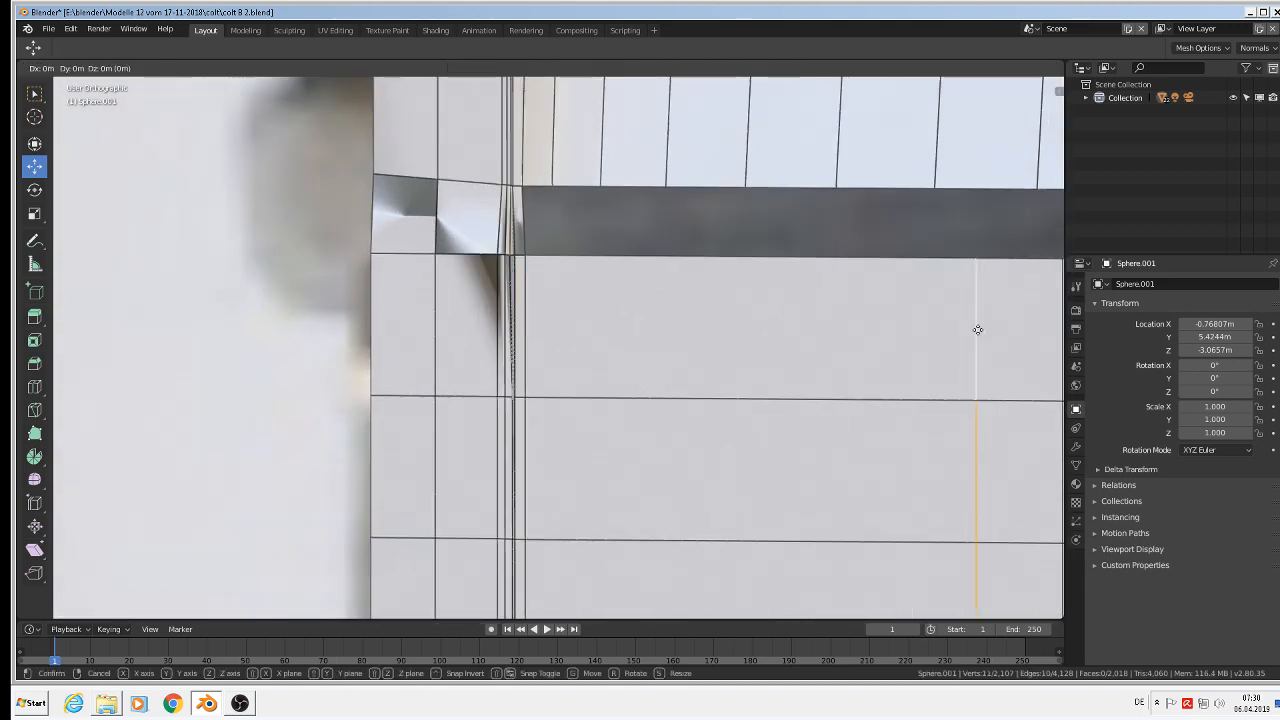
{"action": "left_click", "coordinate": [553, 271]}
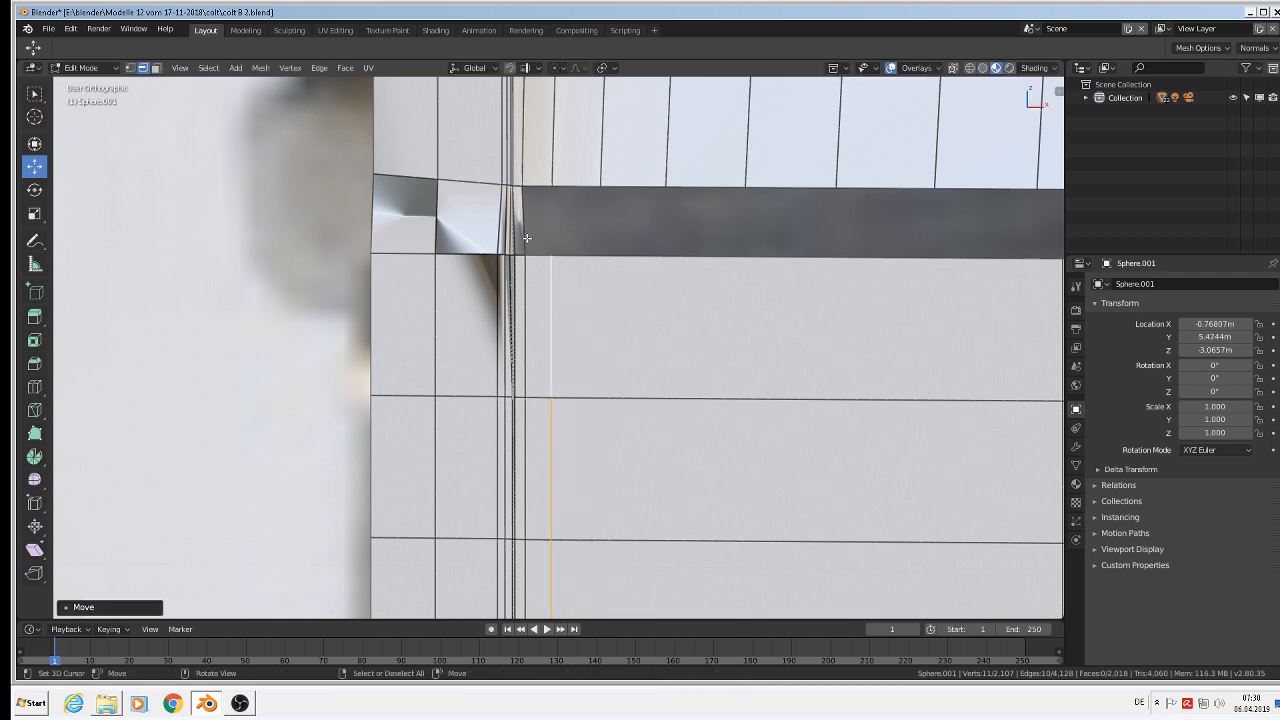
{"action": "left_click", "coordinate": [541, 181], "text": "alt"}
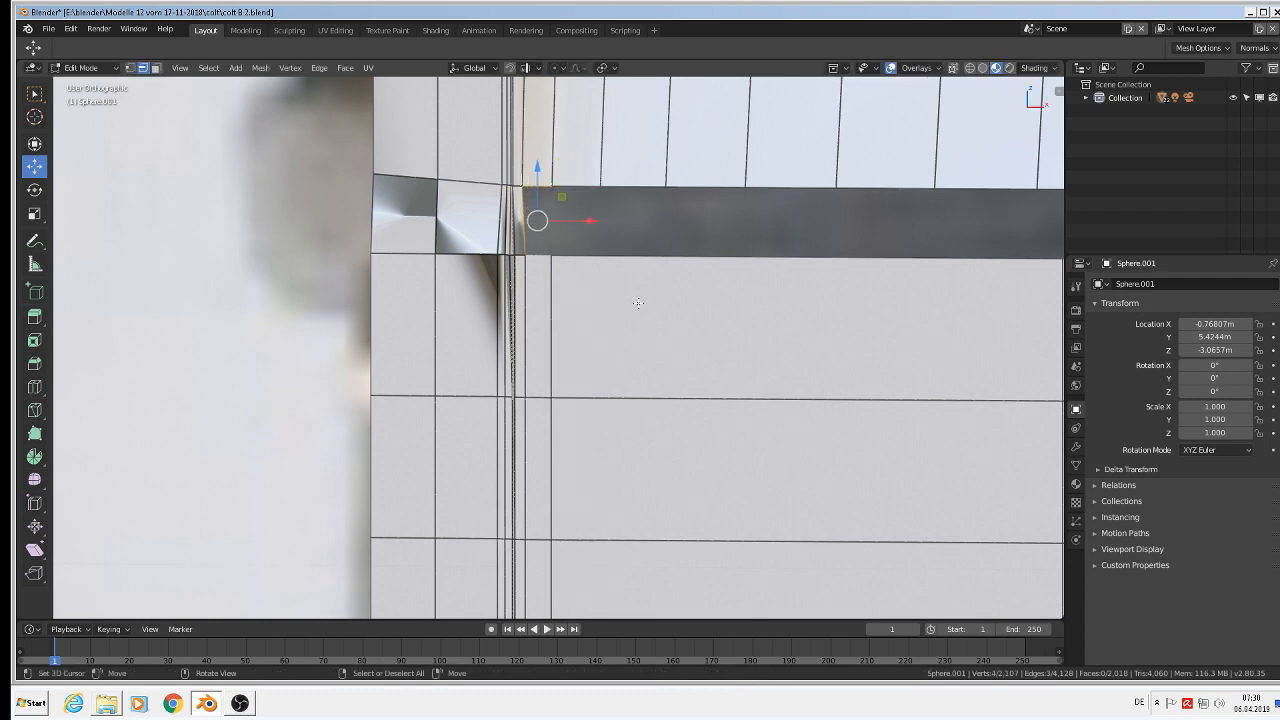
{"action": "key", "text": "f"}
Move the next vertical panel loop in -X until it sits just beneath the following arch edge
{"action": "middle_click_drag", "start_coordinate": [997, 319], "coordinate": [957, 325], "text": "shift"}
{"action": "left_click", "coordinate": [1018, 336], "text": "alt"}
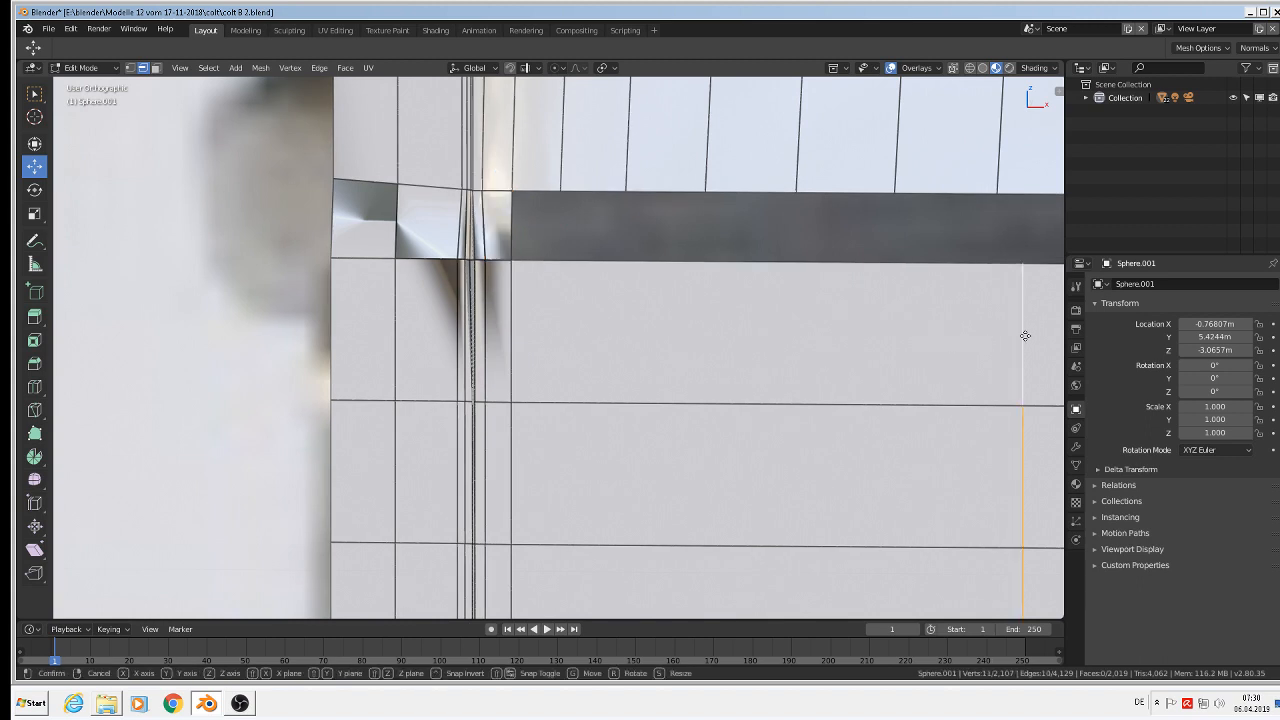
{"action": "key", "text": "g"}
{"action": "key", "text": "x"}
{"action": "left_click", "coordinate": [557, 289]}
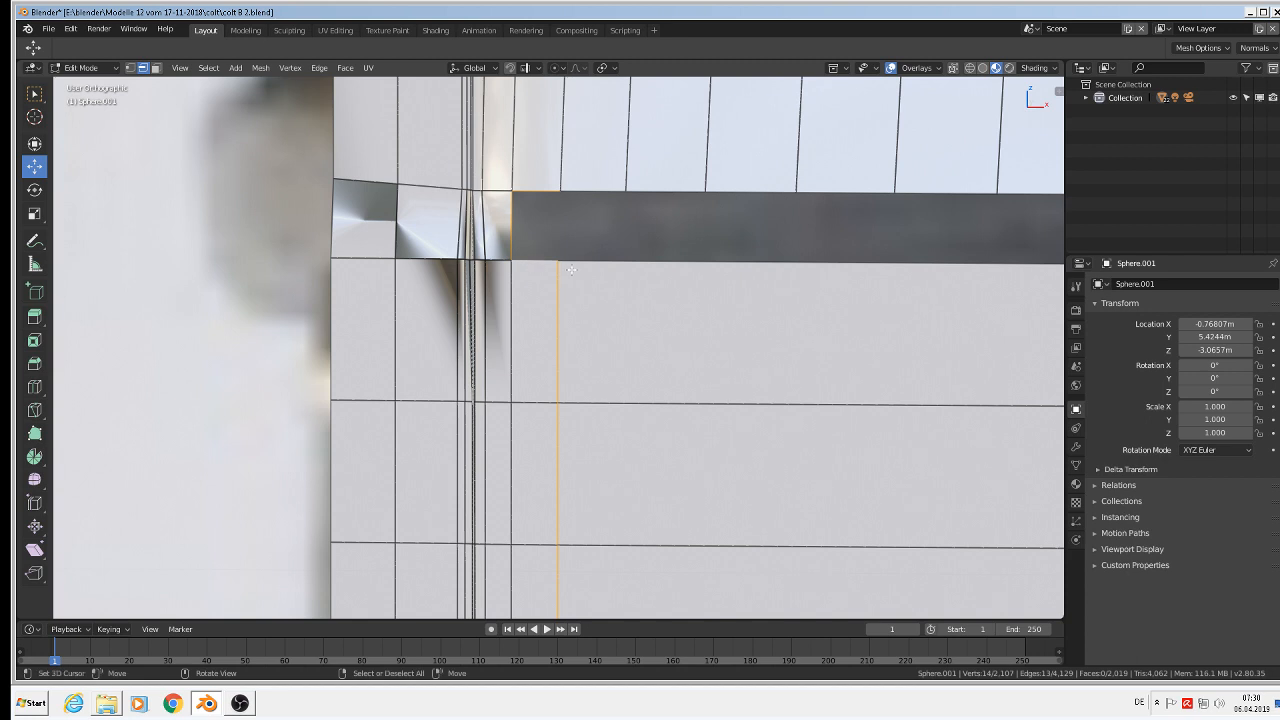
Try filling the next two gap sections from selected edges, moving one more panel loop in -X beneath its matching arch edge
{"action": "key", "text": "f"}
{"action": "middle_click_drag", "start_coordinate": [572, 270], "coordinate": [255, 227], "text": "shift"}
{"action": "scroll", "coordinate": [621, 288], "scroll_direction": "down", "scroll_amount": 3}
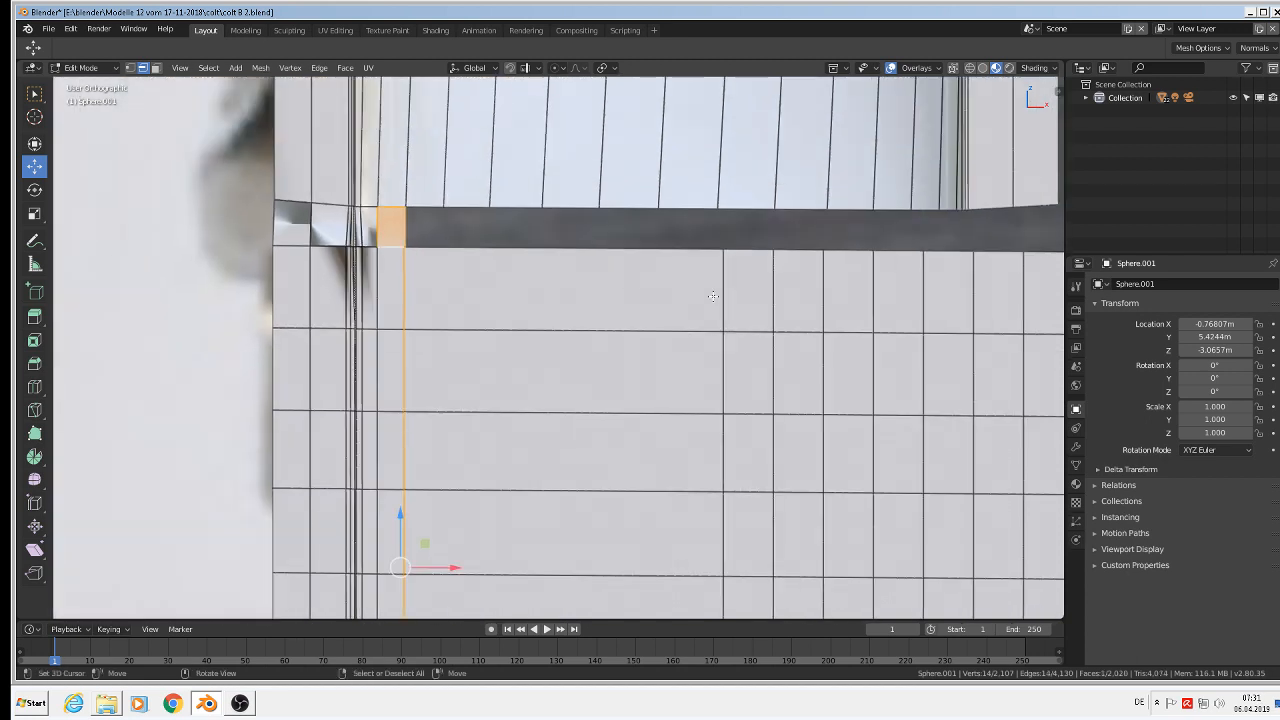
{"action": "left_click", "coordinate": [723, 288], "text": "alt"}
{"action": "key", "text": "g"}
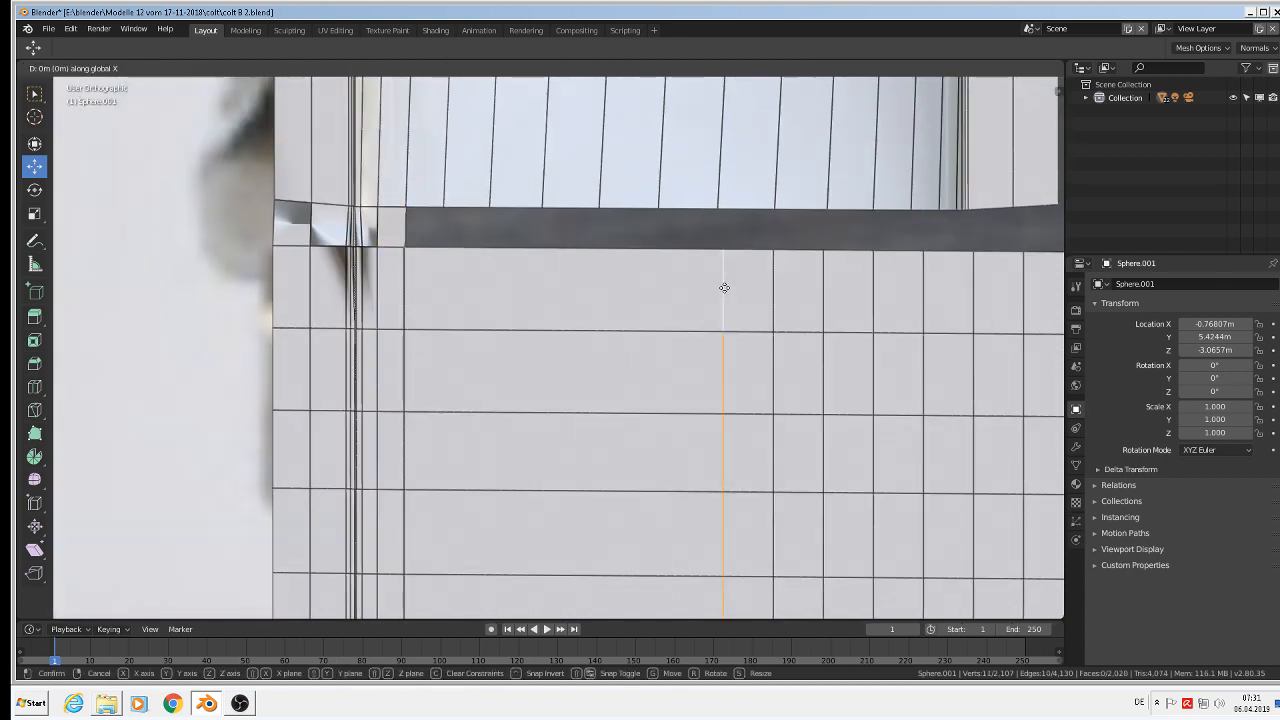
{"action": "left_click", "coordinate": [441, 257]}
{"action": "left_click", "coordinate": [427, 207], "text": "shift"}
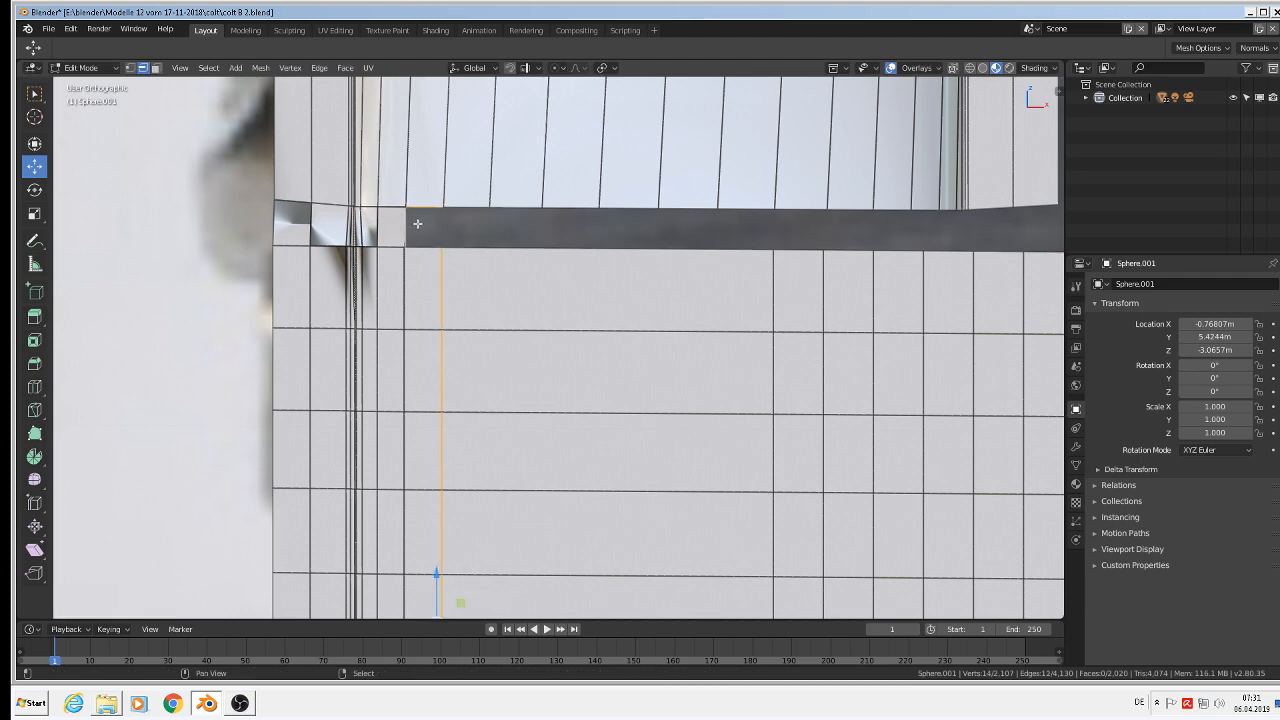
{"action": "key", "text": "f"}
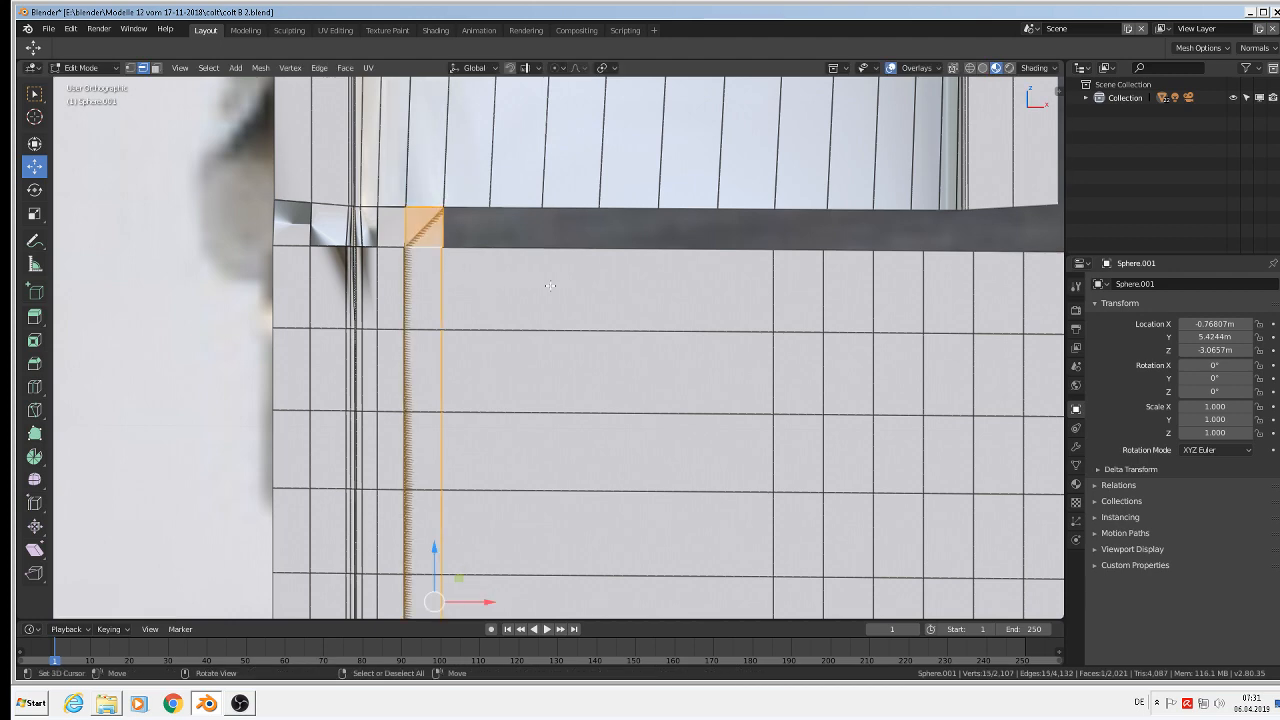
Examine the newly filled gap sections up close, and undo the last two fills together with the loop move between them
{"action": "middle_click_drag", "start_coordinate": [466, 260], "coordinate": [325, 267]}
{"action": "scroll", "coordinate": [390, 255], "scroll_direction": "up", "scroll_amount": 4}
{"action": "scroll", "coordinate": [462, 255], "scroll_direction": "up", "scroll_amount": 3}
{"action": "scroll", "coordinate": [462, 255], "scroll_direction": "up", "scroll_amount": 1}
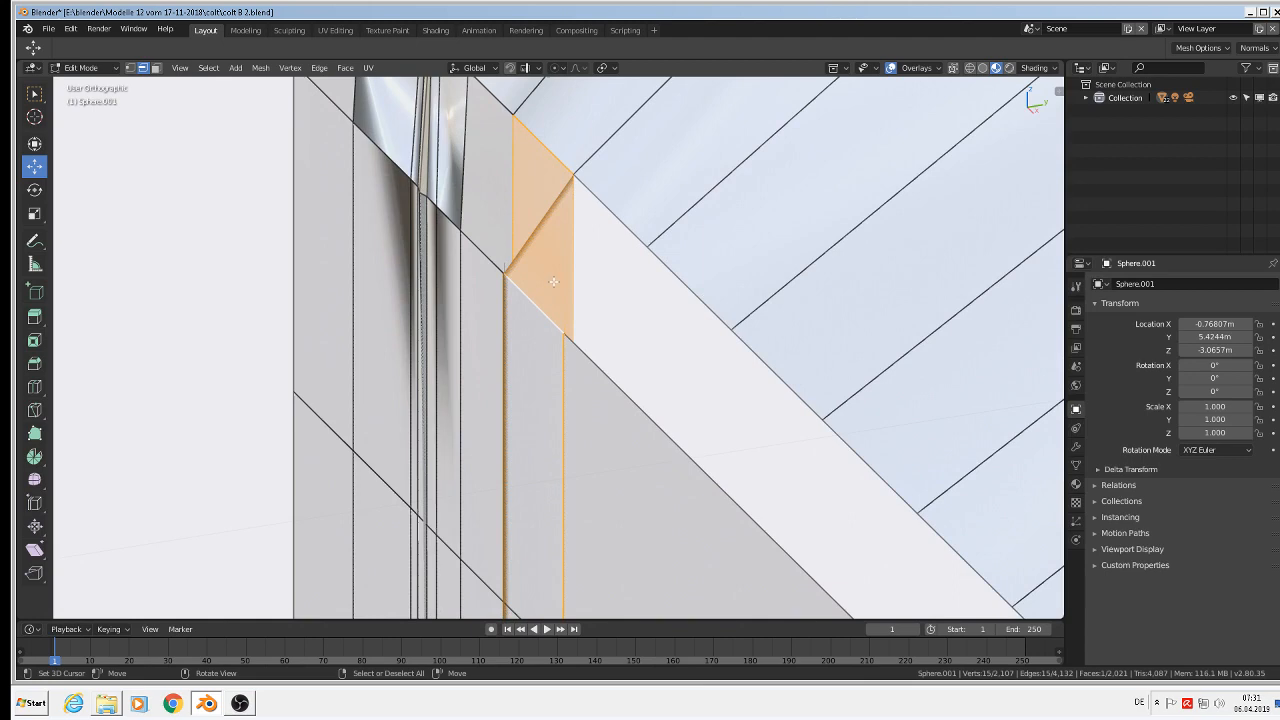
{"action": "left_click", "coordinate": [565, 369]}
{"action": "middle_click_drag", "start_coordinate": [565, 369], "coordinate": [607, 312]}
{"action": "left_click", "coordinate": [608, 313], "text": "ctrl"}
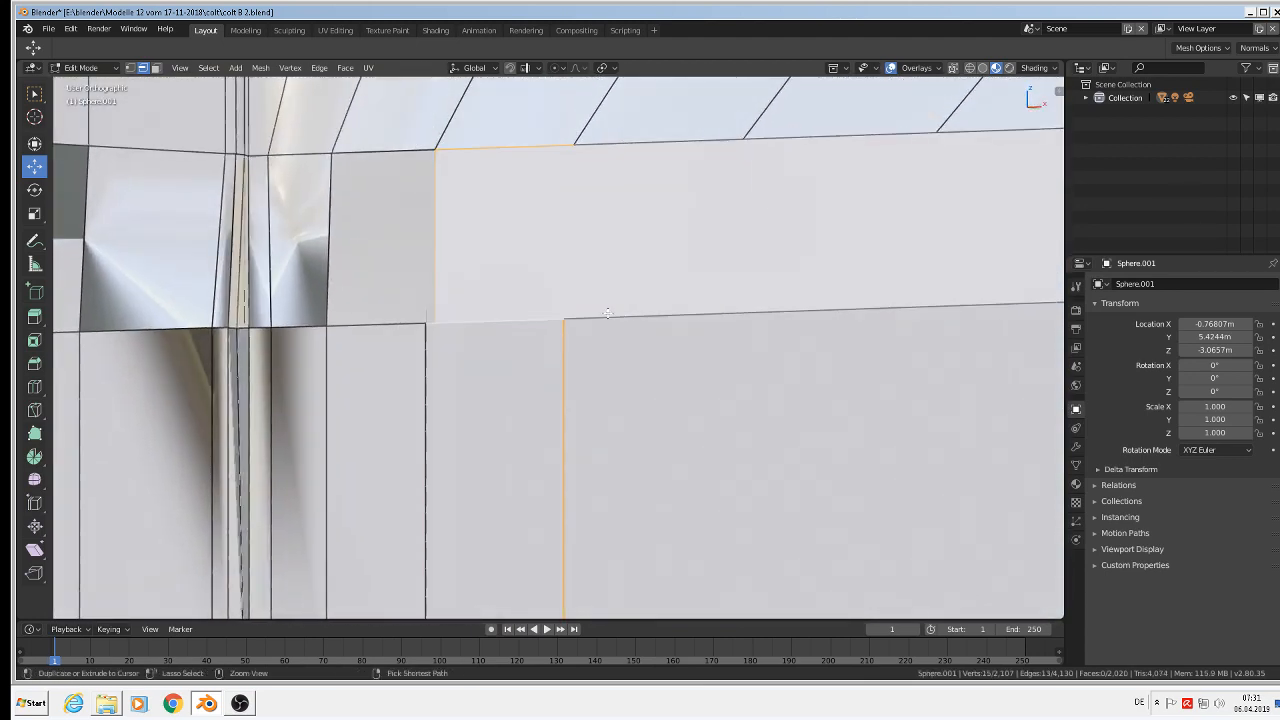
{"action": "key", "text": "ctrl+z"}
{"action": "middle_click_drag", "start_coordinate": [571, 303], "coordinate": [546, 389]}
{"action": "key", "text": "ctrl+z"}
{"action": "key", "text": "ctrl+z"}
{"action": "key", "text": "ctrl+z"}
{"action": "key", "text": "ctrl+z"}
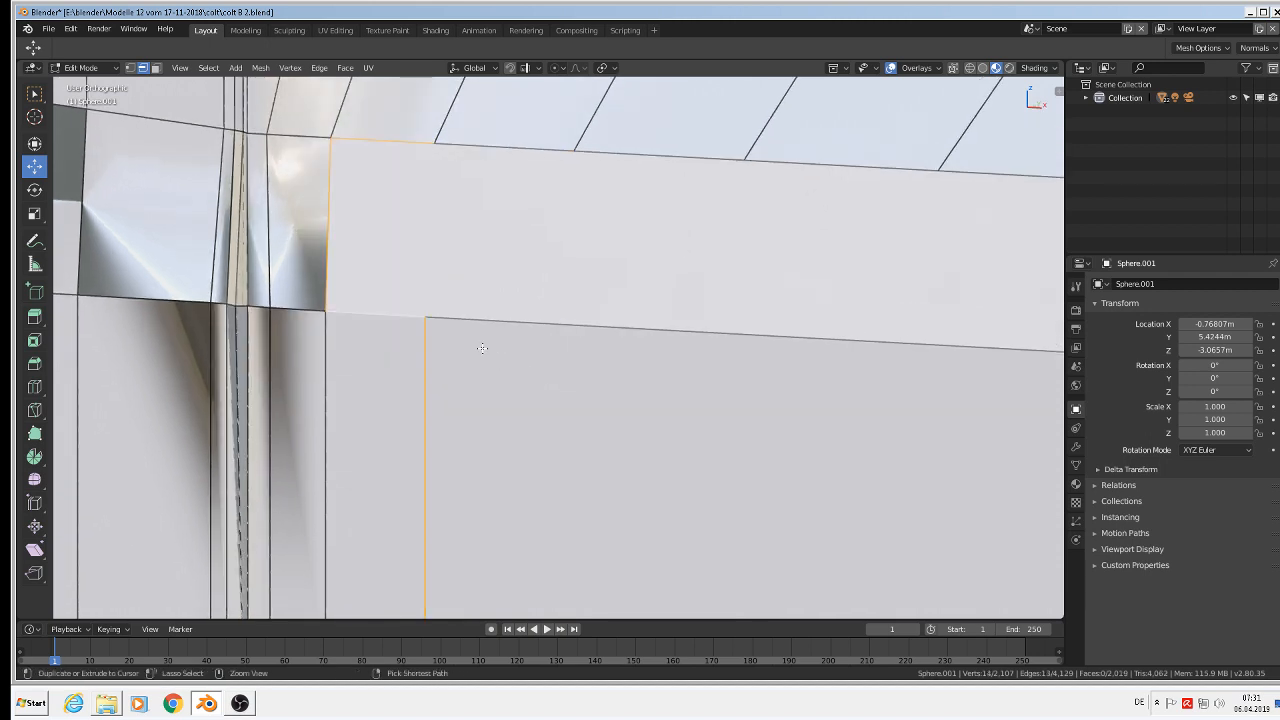
Switch to vertex selection and check the four corner vertices of the next open gap section with cancelled test moves
{"action": "middle_click_drag", "start_coordinate": [482, 348], "coordinate": [482, 366], "text": "ctrl"}
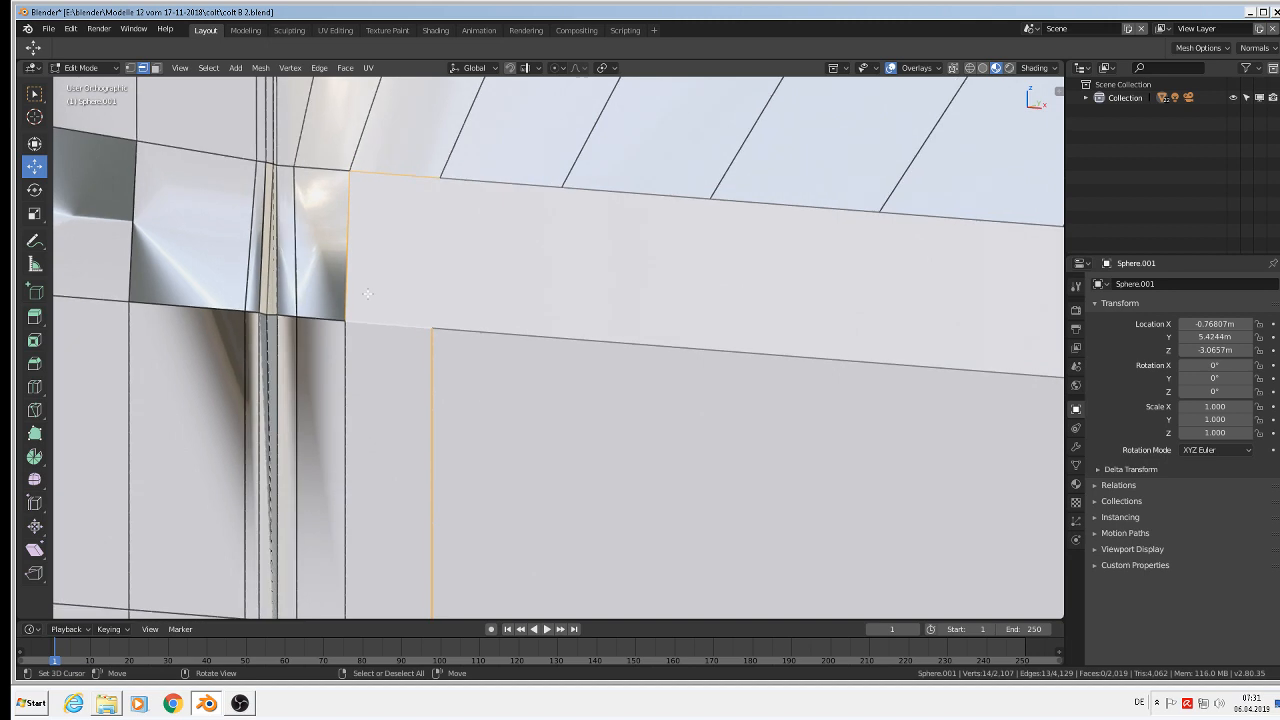
{"action": "left_click", "coordinate": [129, 67]}
{"action": "left_click", "coordinate": [431, 326]}
{"action": "key", "text": "g"}
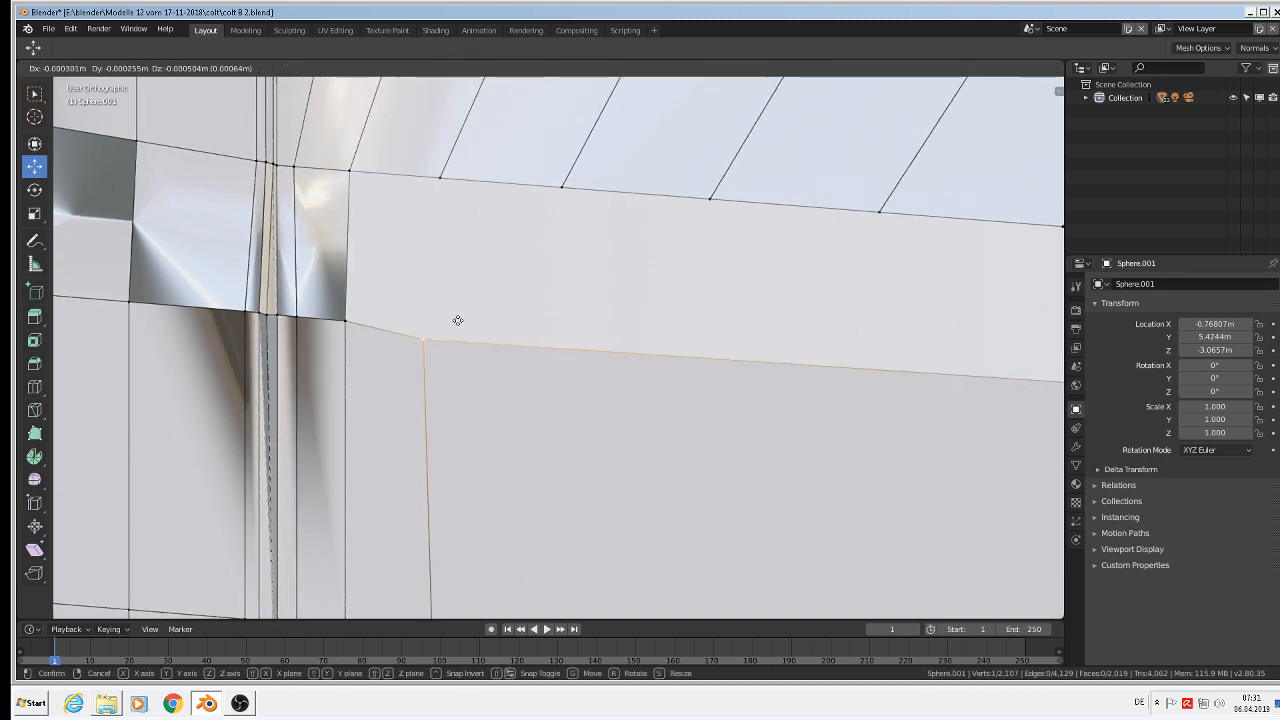
{"action": "right_click", "coordinate": [480, 337]}
{"action": "right_click", "coordinate": [348, 319]}
{"action": "key", "text": "g"}
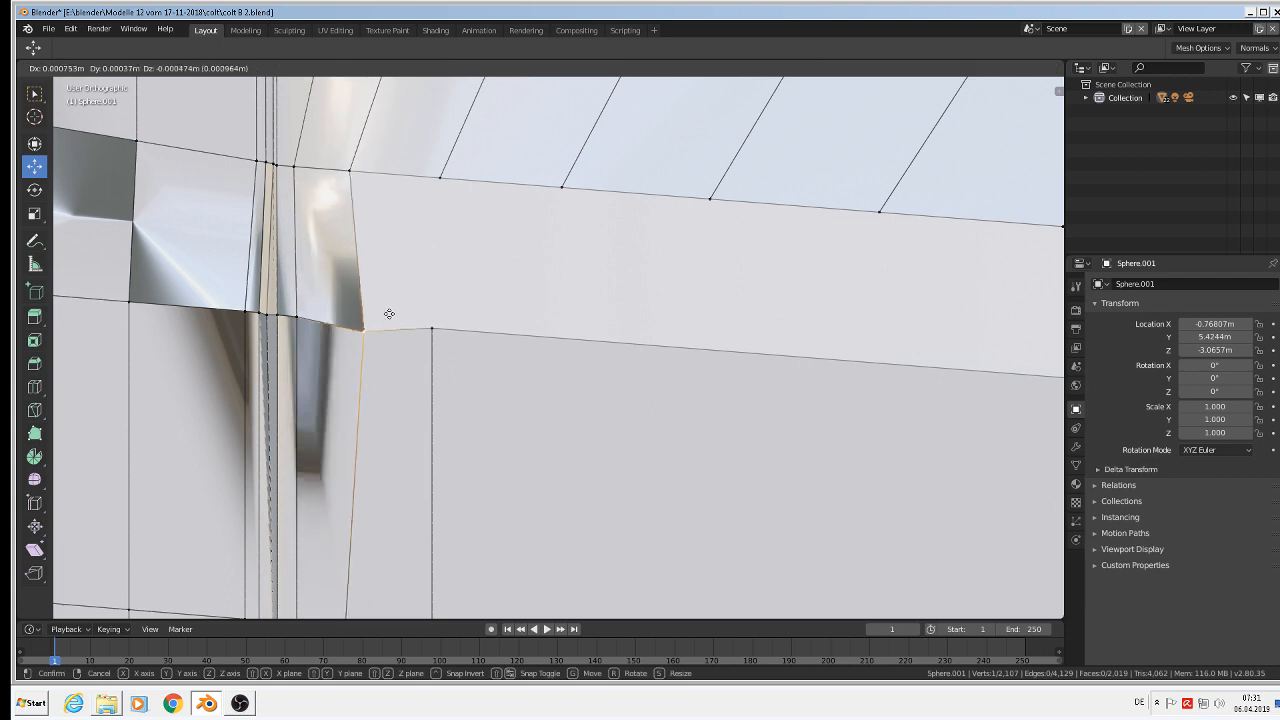
{"action": "right_click", "coordinate": [377, 328]}
{"action": "right_click", "coordinate": [372, 177]}
{"action": "key", "text": "g"}
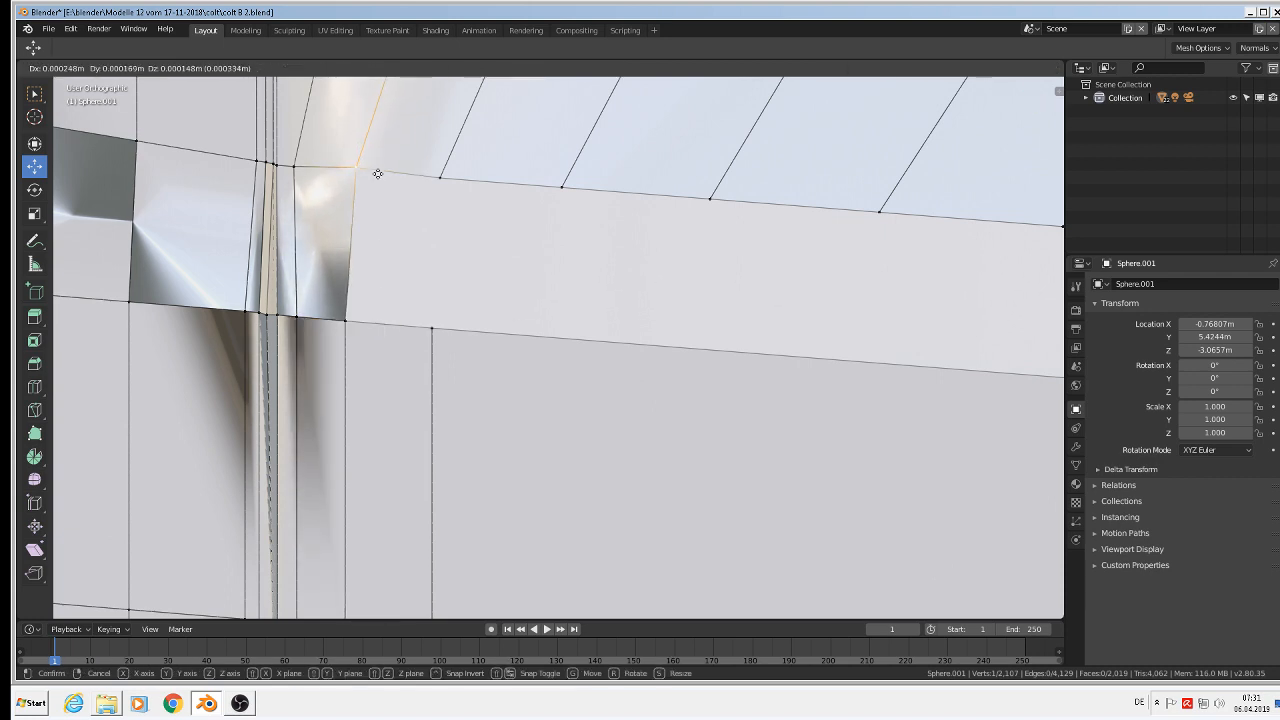
{"action": "right_click", "coordinate": [374, 172]}
{"action": "right_click", "coordinate": [440, 177]}
{"action": "key", "text": "g"}
{"action": "right_click", "coordinate": [493, 236]}
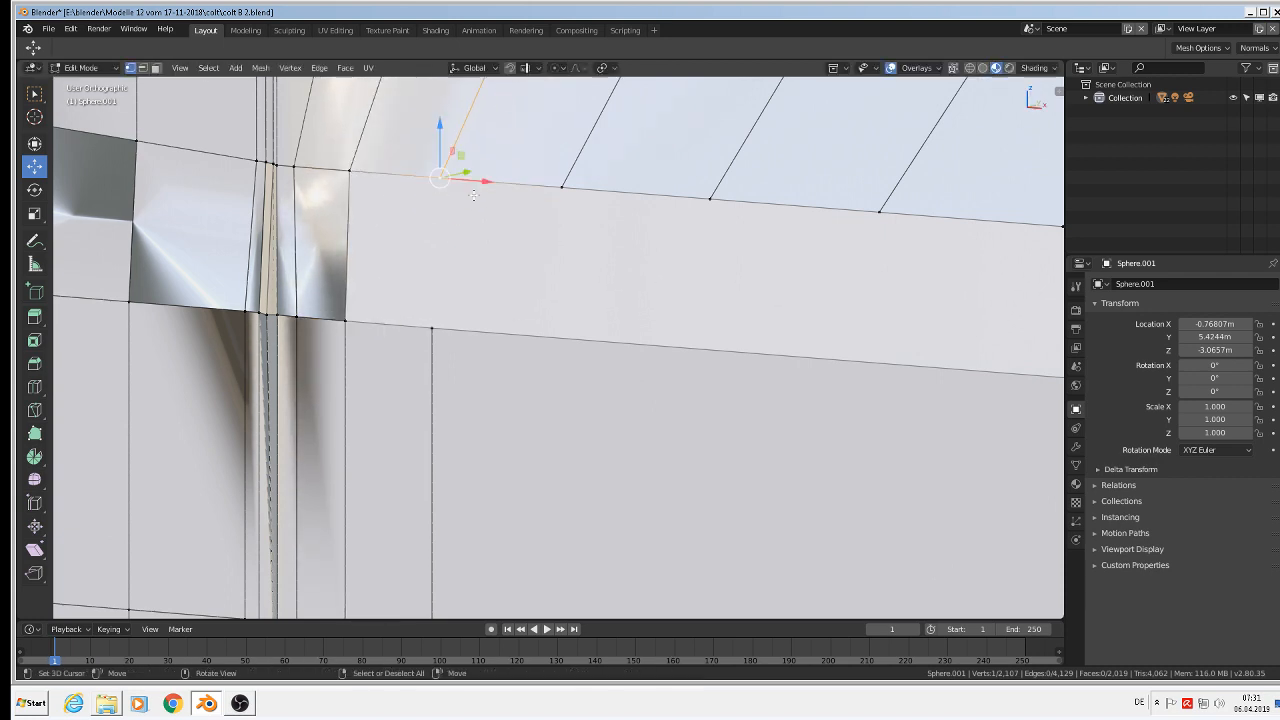
Turn on X-ray, fill the gap section between its four corner vertices, and select the entire mesh to check the fill
{"action": "left_click", "coordinate": [956, 68]}
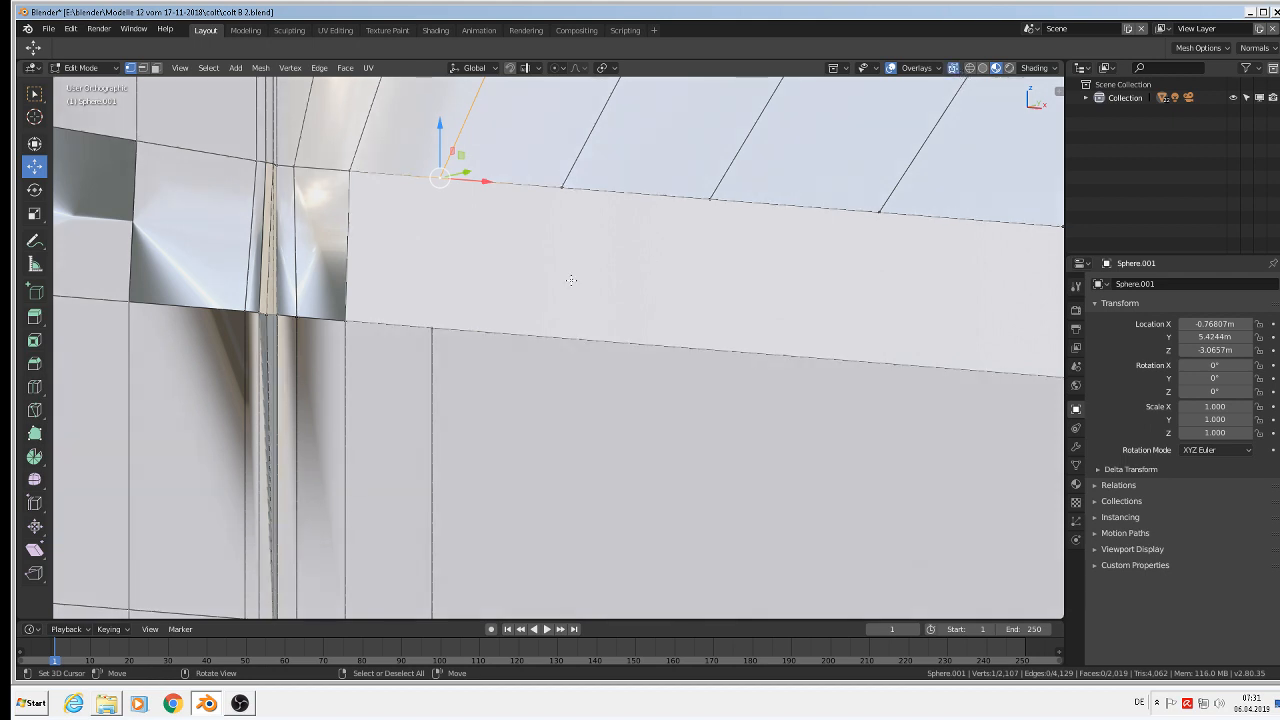
{"action": "right_click", "coordinate": [349, 171], "text": "shift"}
{"action": "right_click", "coordinate": [346, 321], "text": "shift"}
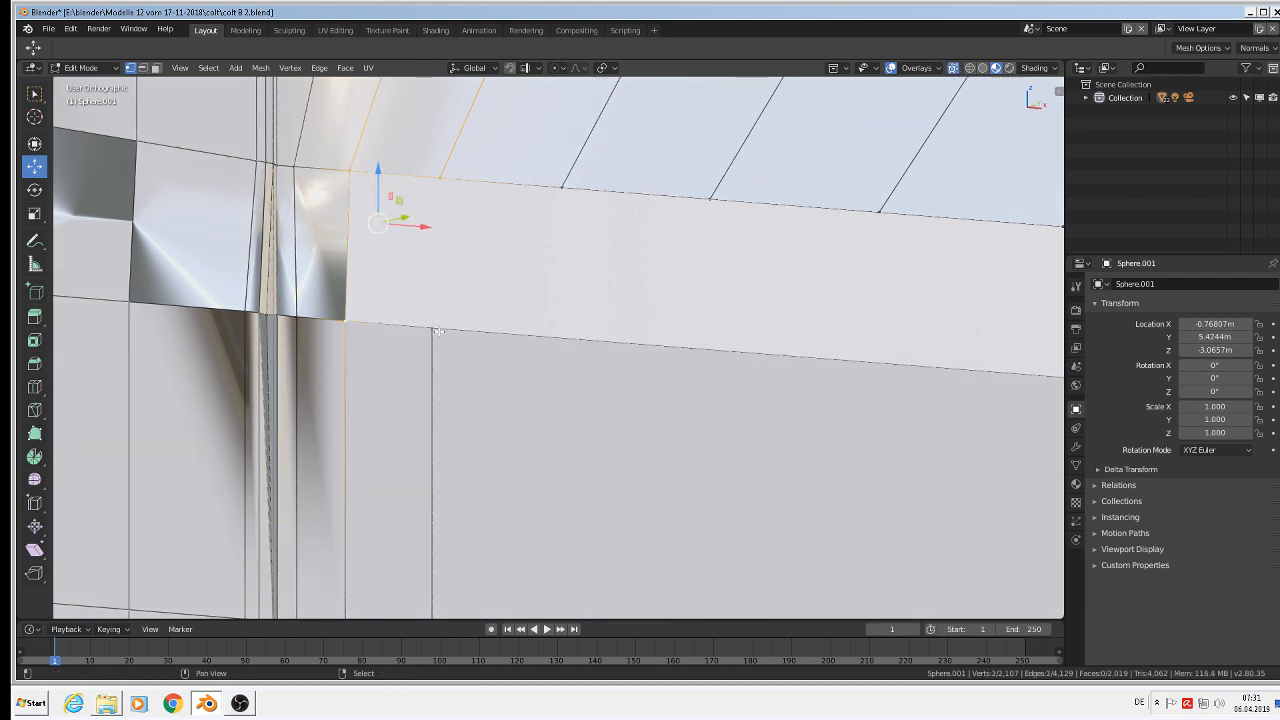
{"action": "right_click", "coordinate": [432, 328], "text": "shift"}
{"action": "key", "text": "f"}
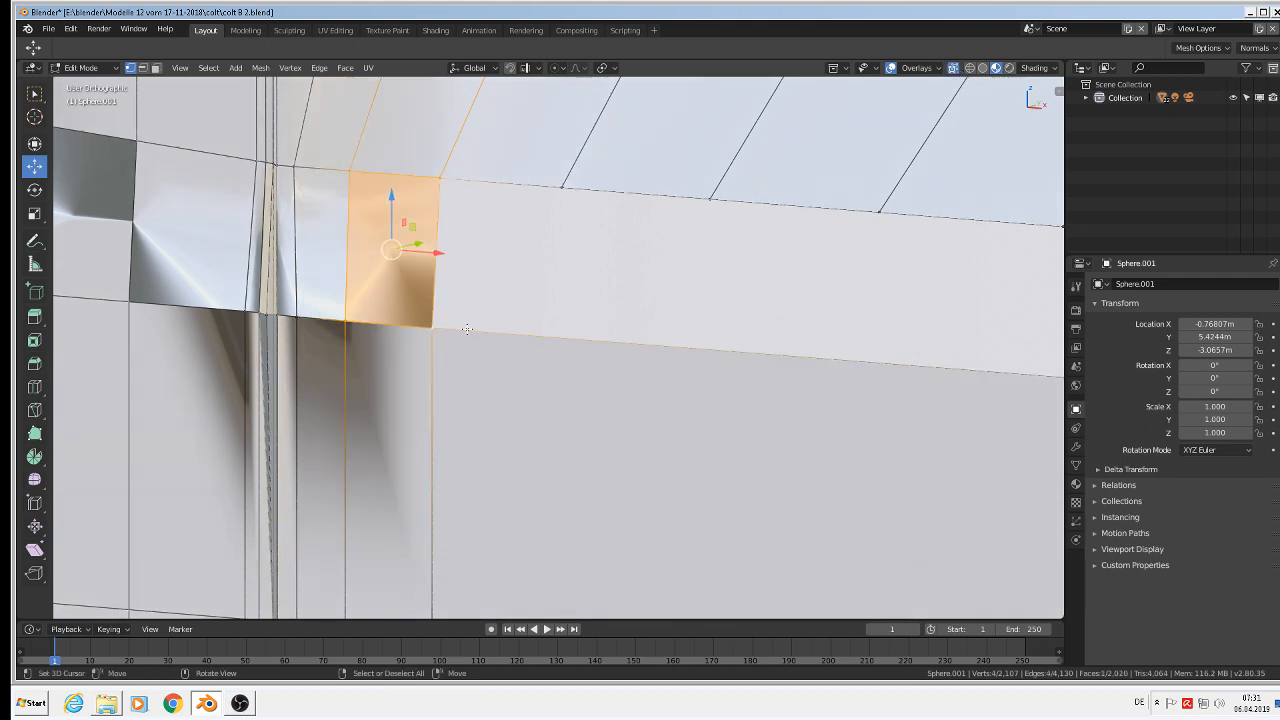
{"action": "key", "text": "a"}
{"action": "scroll", "coordinate": [468, 328], "scroll_direction": "down", "scroll_amount": 3}
{"action": "scroll", "coordinate": [472, 327], "scroll_direction": "up", "scroll_amount": 3}
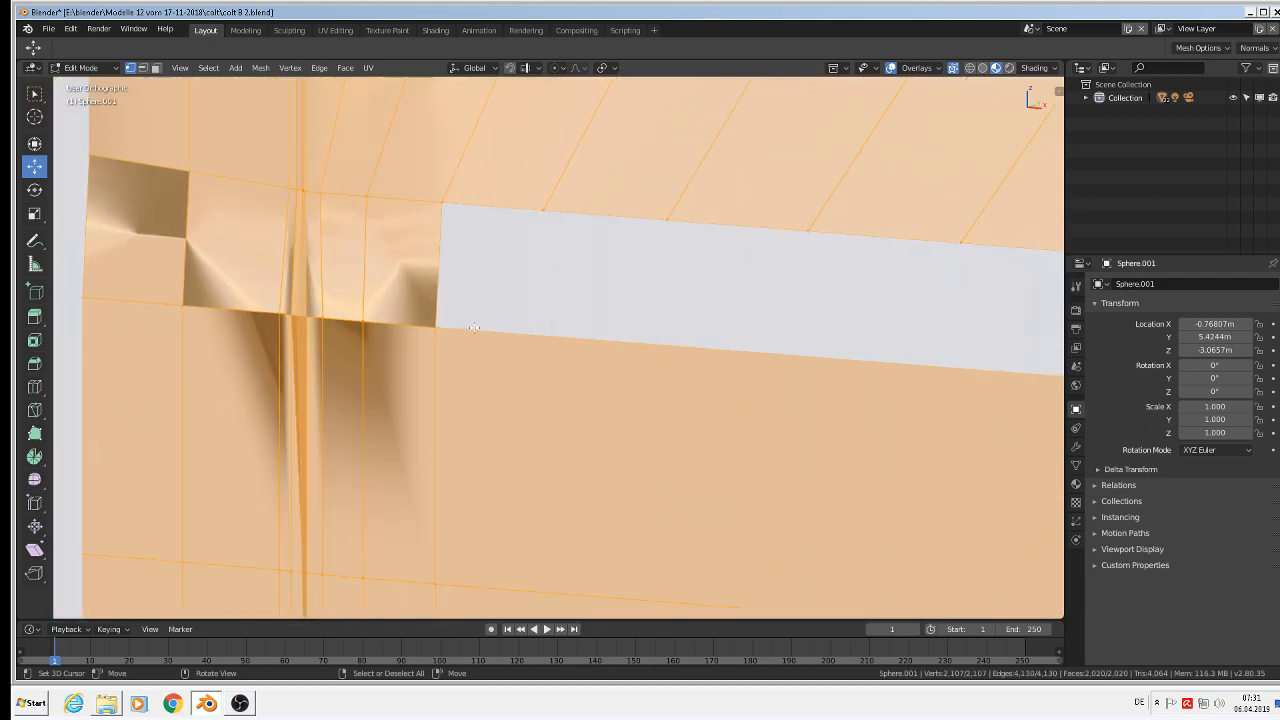
Move the next two vertical panel loops in -X towards the filled sections to match successive arch edges, the second by about 0.049 m
{"action": "scroll", "coordinate": [474, 328], "scroll_direction": "down", "scroll_amount": 3}
{"action": "scroll", "coordinate": [680, 385], "scroll_direction": "down", "scroll_amount": 3}
{"action": "right_click", "coordinate": [843, 418], "text": "alt"}
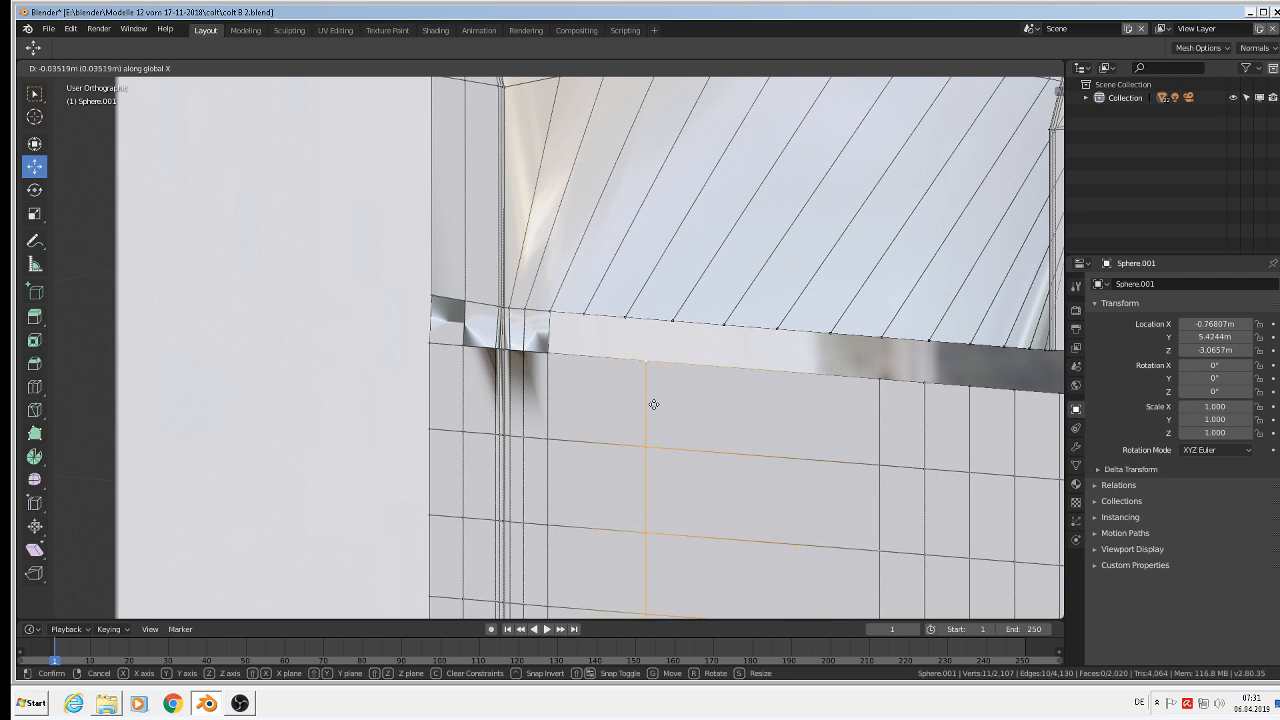
{"action": "left_click", "coordinate": [586, 388]}
{"action": "left_click", "coordinate": [884, 421], "text": "alt"}
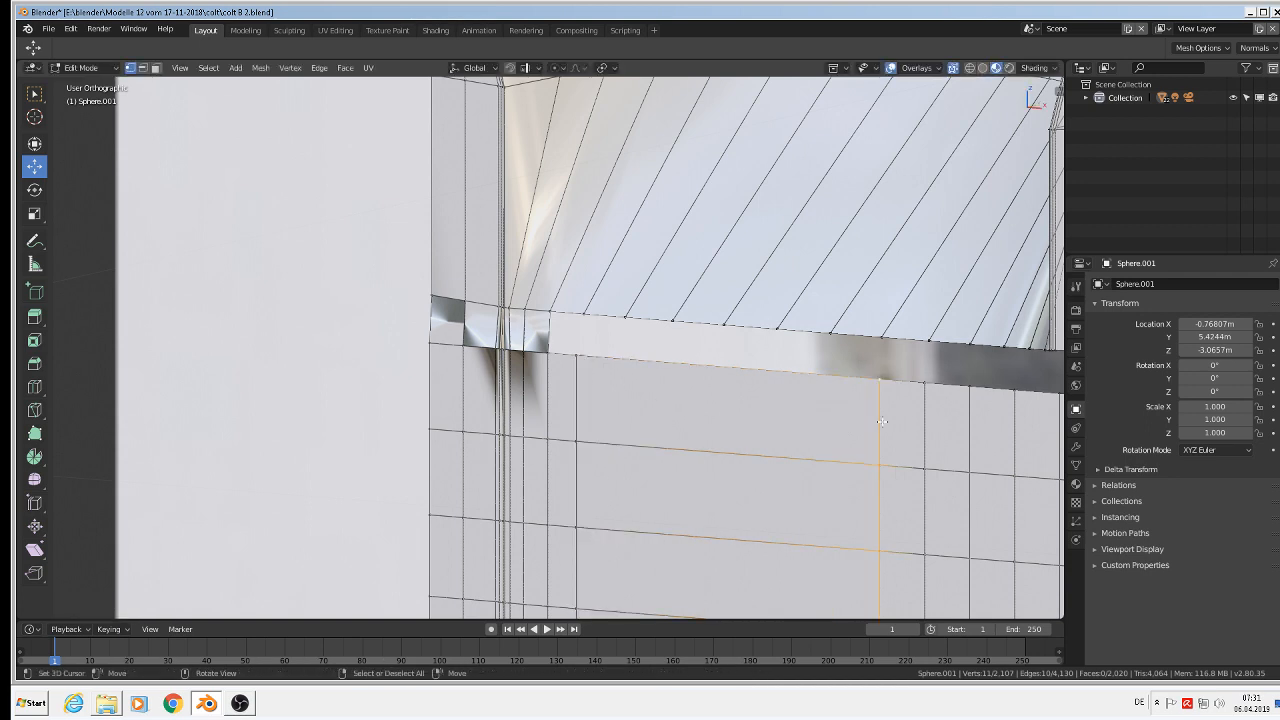
{"action": "key", "text": "g"}
{"action": "key", "text": "x"}
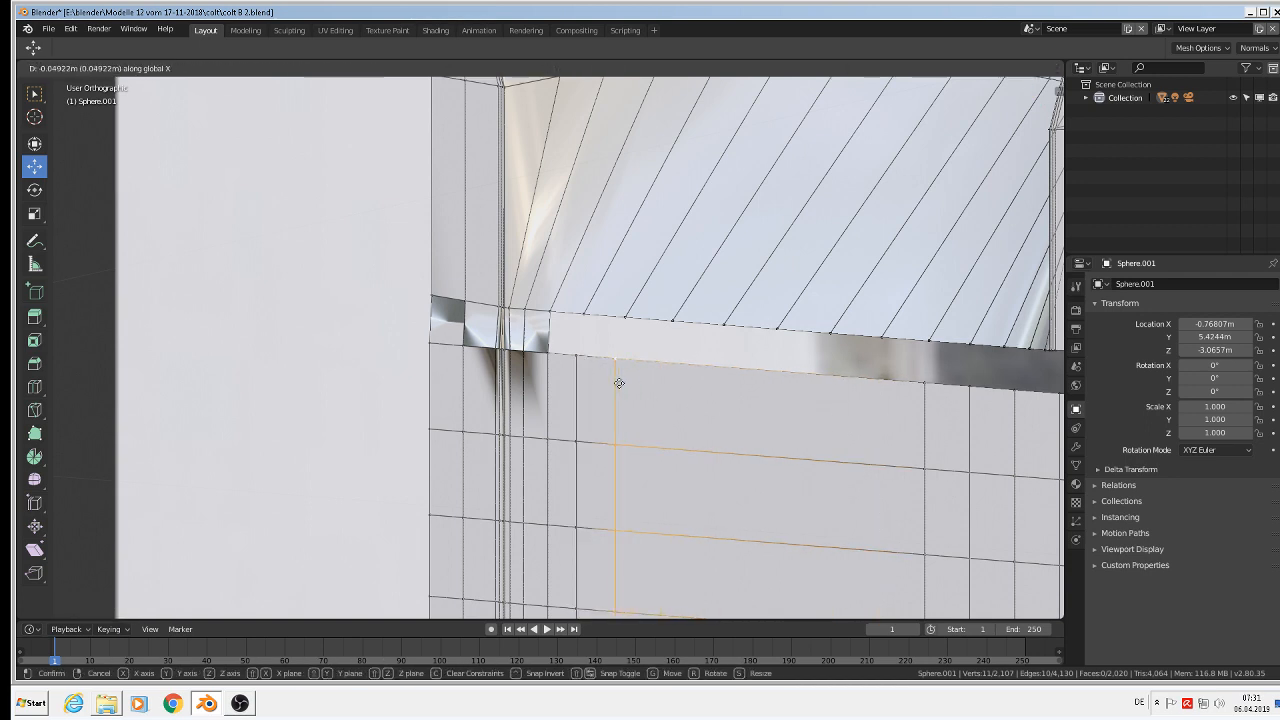
{"action": "left_click", "coordinate": [617, 380]}
Move the two following vertical panel loops in -X so they line up beneath the next arch edges
{"action": "left_click", "coordinate": [925, 442], "text": "alt"}
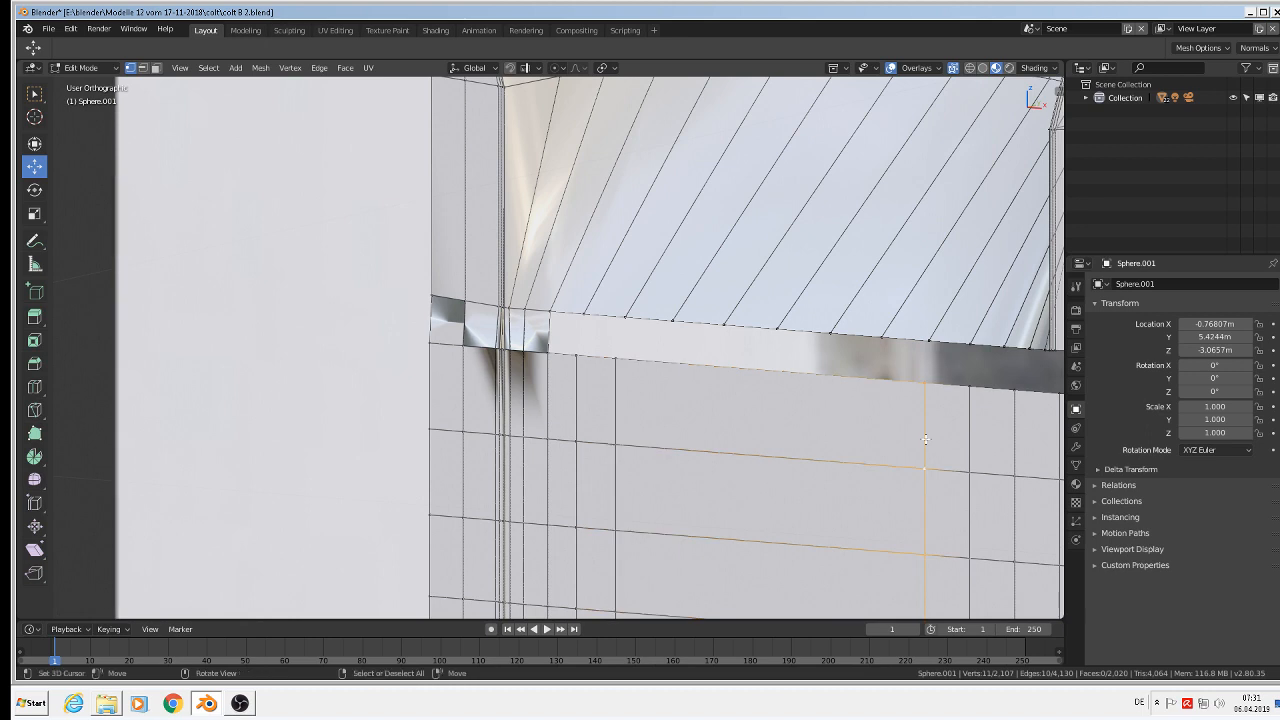
{"action": "key", "text": "g"}
{"action": "key", "text": "x"}
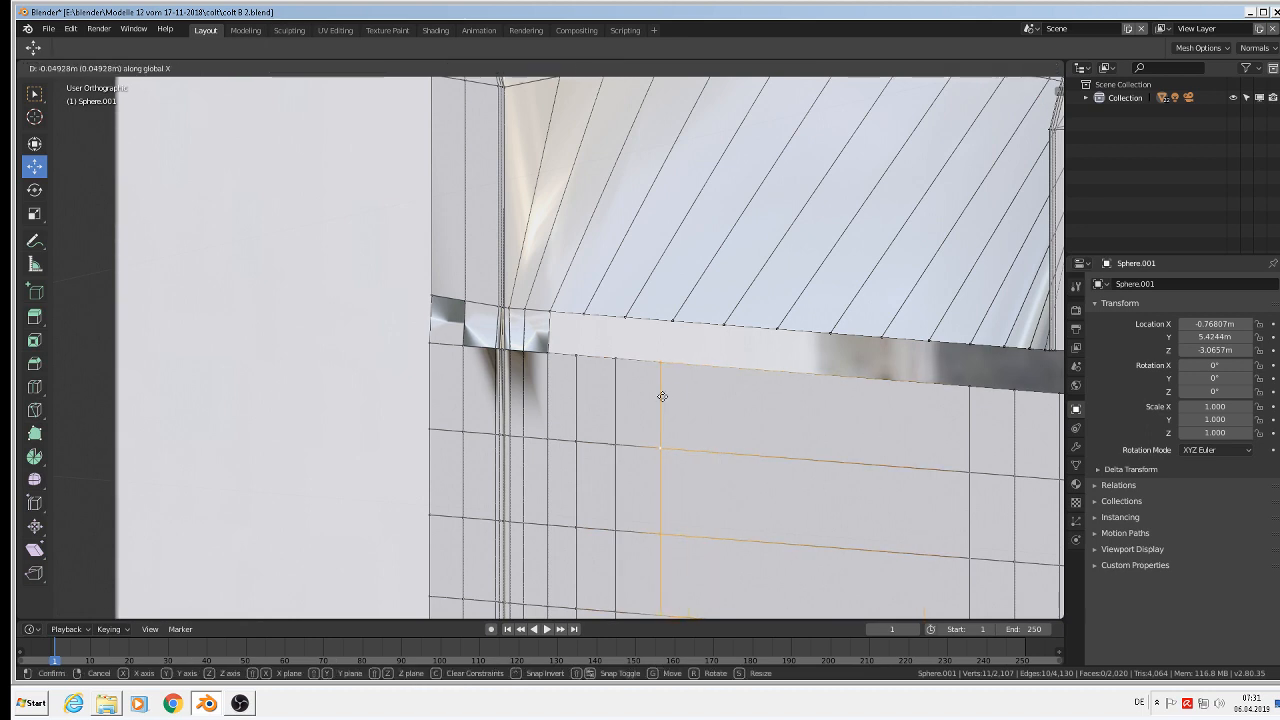
{"action": "left_click", "coordinate": [662, 396]}
{"action": "key", "text": "ctrl+z"}
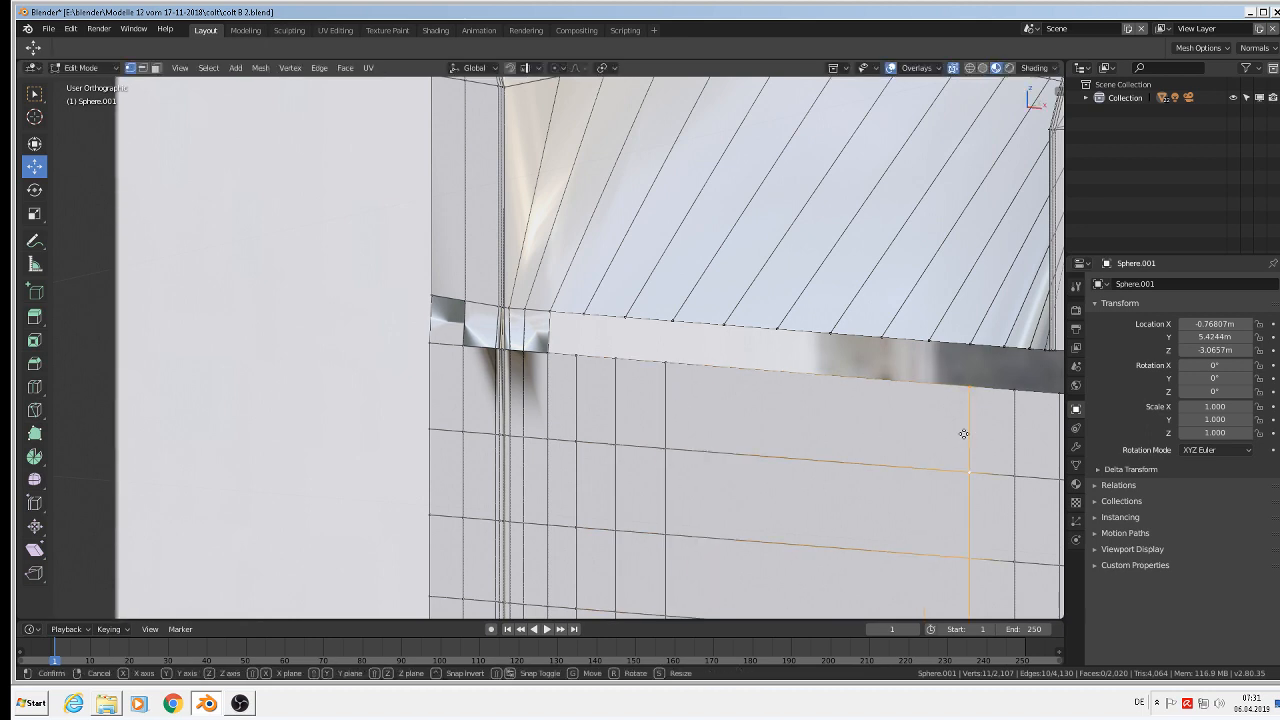
{"action": "key", "text": "x"}
{"action": "left_click", "coordinate": [724, 394]}
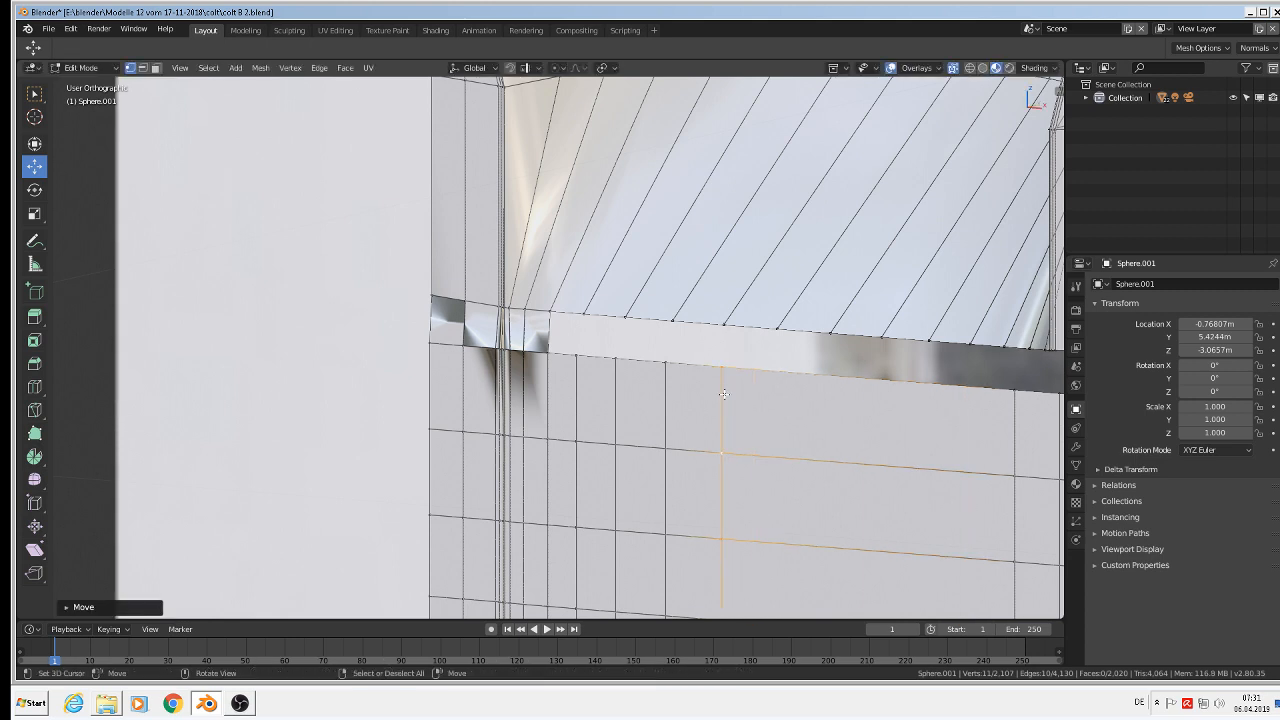
Move the three remaining vertical panel loops in -X so they line up beneath successive arch edges
{"action": "key", "text": "ctrl+z"}
{"action": "key", "text": "g"}
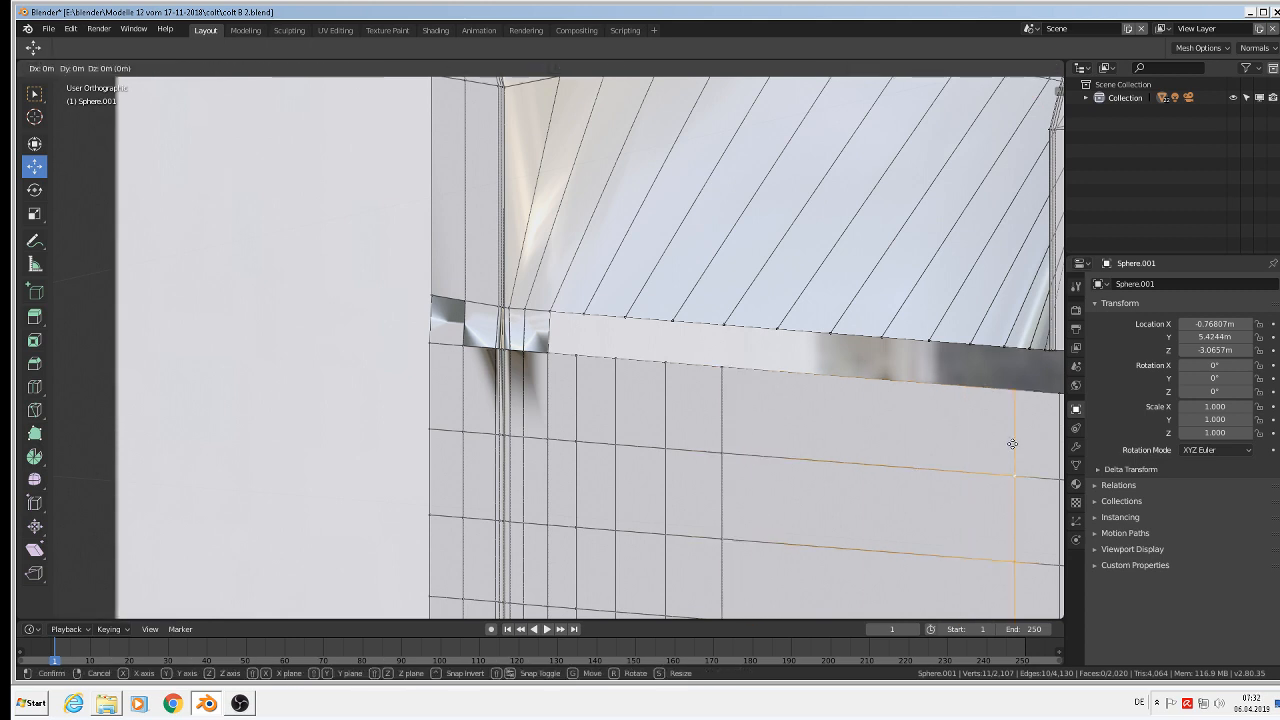
{"action": "left_click", "coordinate": [771, 406]}
{"action": "middle_click_drag", "start_coordinate": [929, 431], "coordinate": [773, 325], "text": "shift"}
{"action": "key", "text": "ctrl+z"}
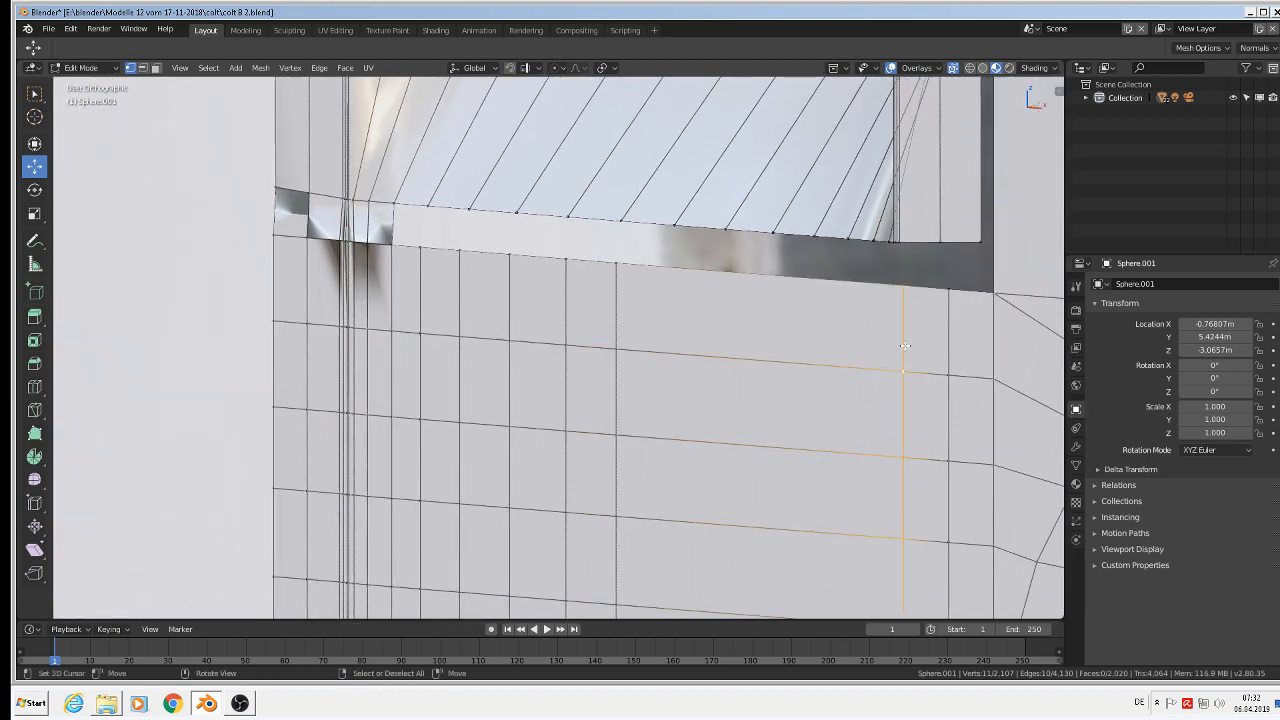
{"action": "key", "text": "g"}
{"action": "left_click", "coordinate": [671, 310]}
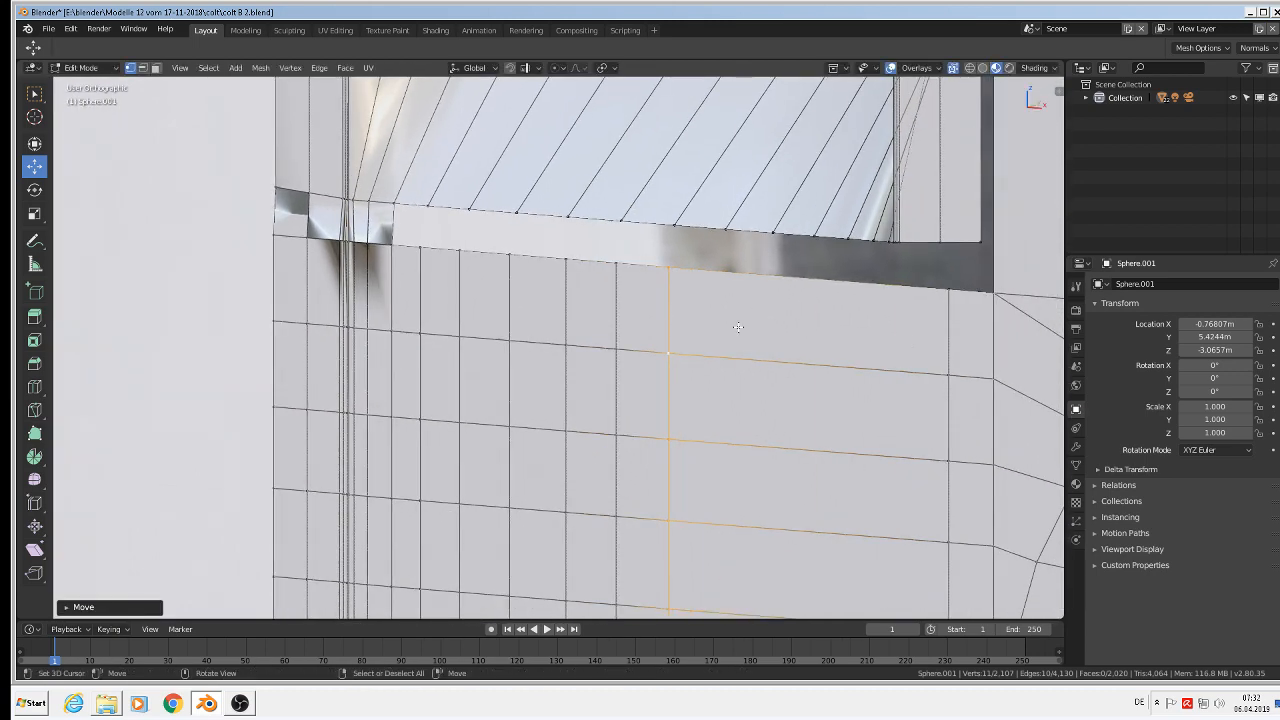
{"action": "left_click", "coordinate": [949, 343], "text": "alt"}
{"action": "key", "text": "g"}
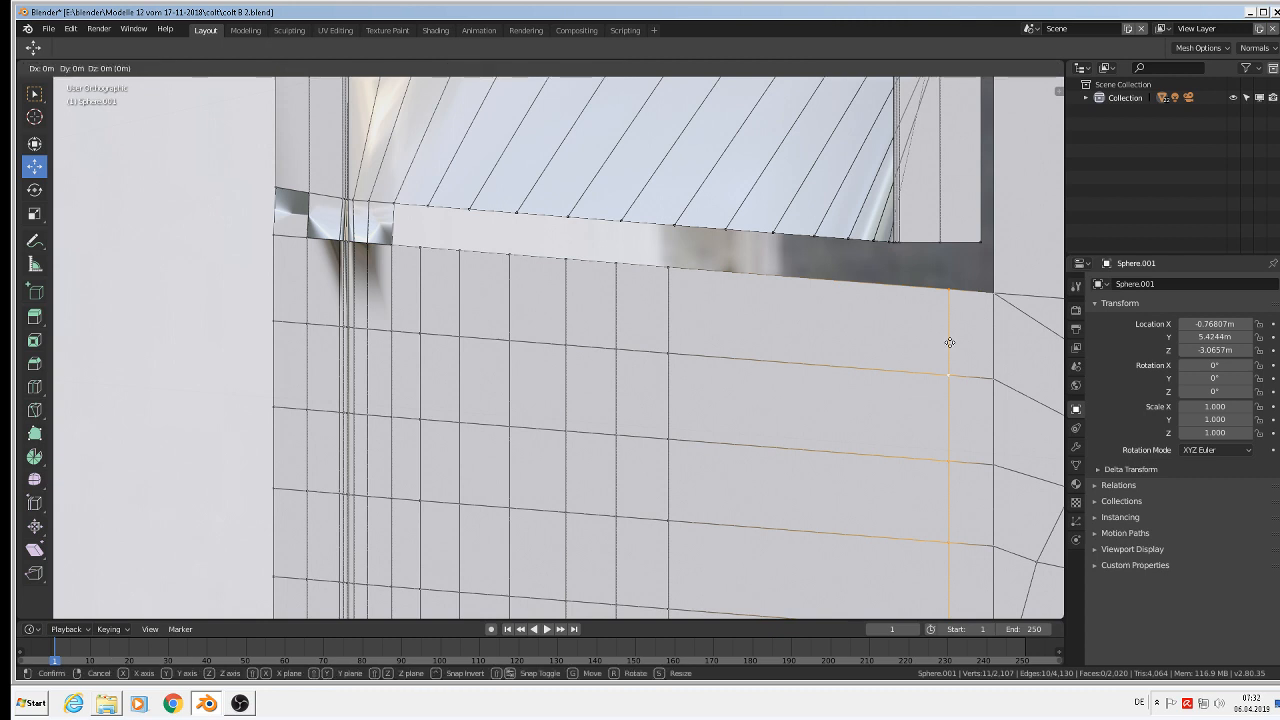
{"action": "left_click", "coordinate": [717, 315]}
{"action": "scroll", "coordinate": [391, 204], "scroll_direction": "up", "scroll_amount": 4}
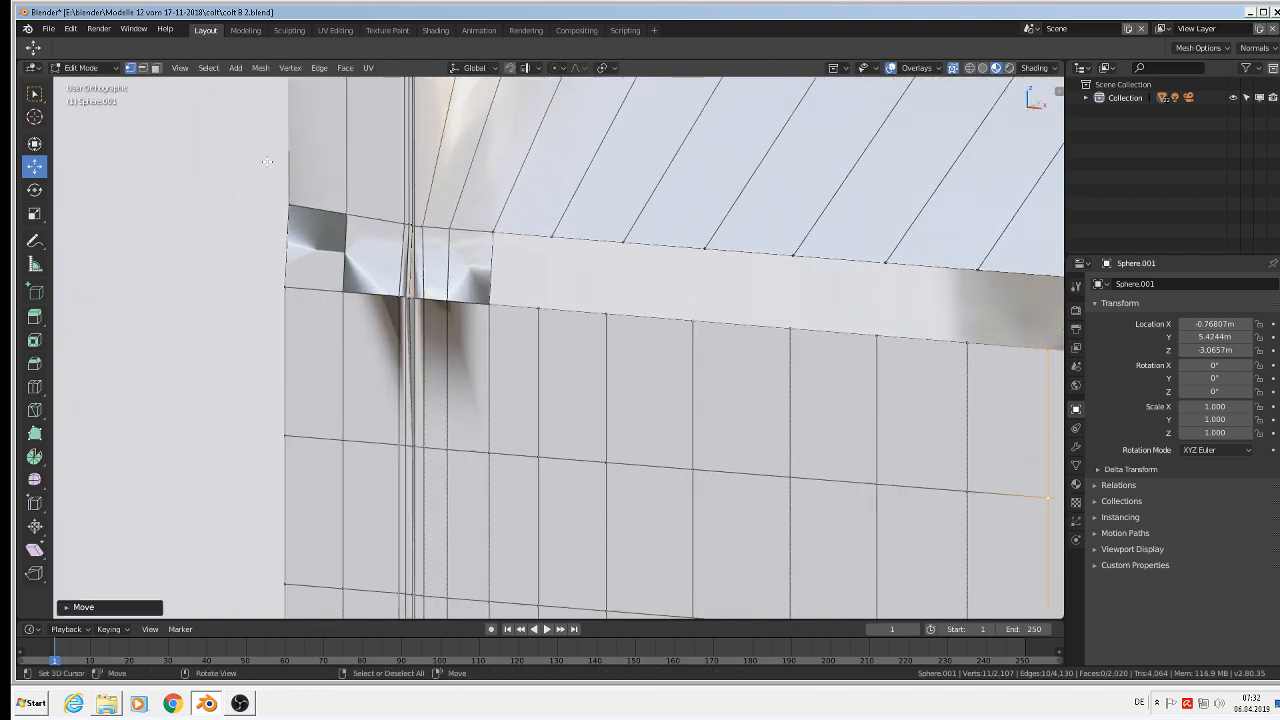
{"action": "left_click", "coordinate": [548, 245]}
{"action": "left_click", "coordinate": [552, 351], "text": "shift"}
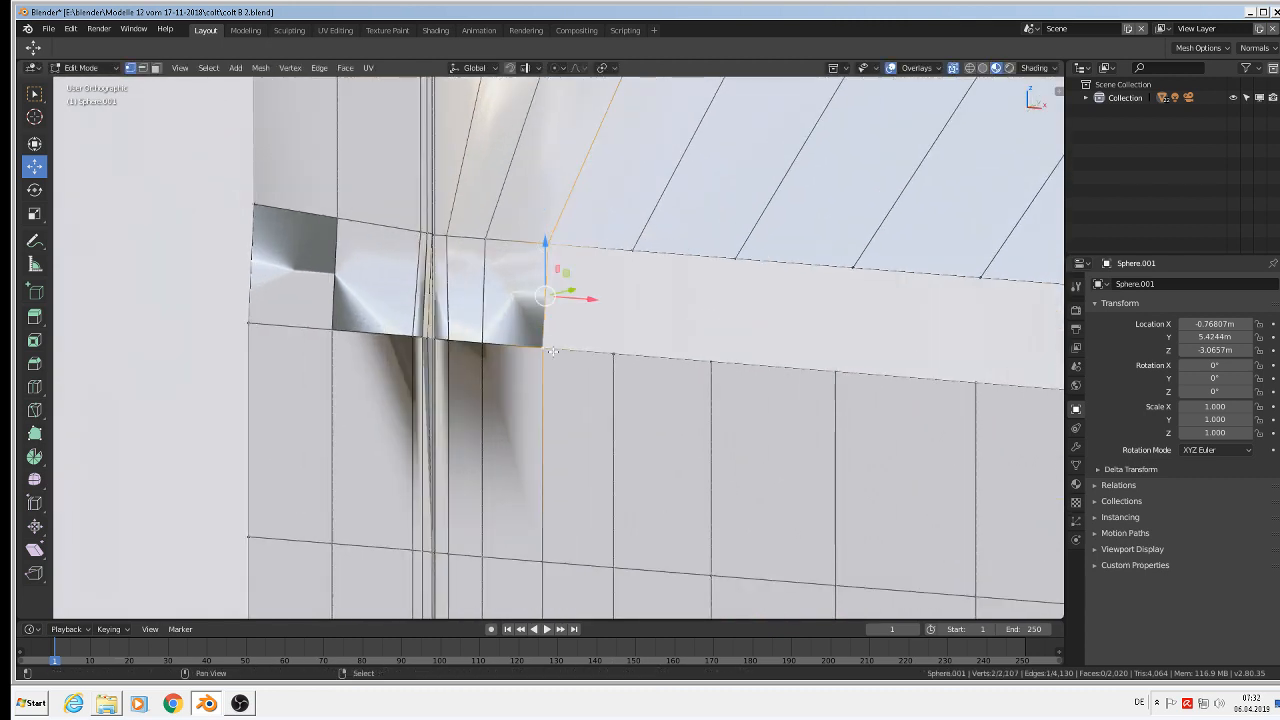
{"action": "left_click", "coordinate": [632, 248], "text": "shift"}
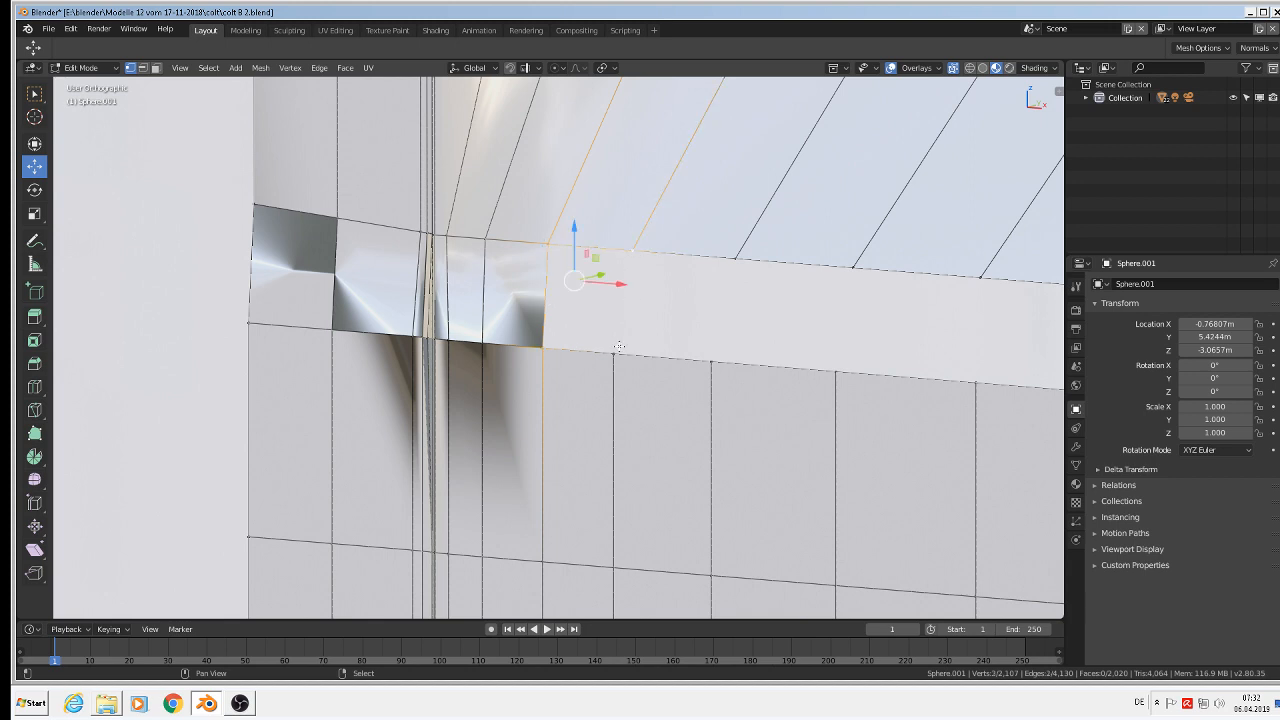
{"action": "key", "text": "alt+a"}
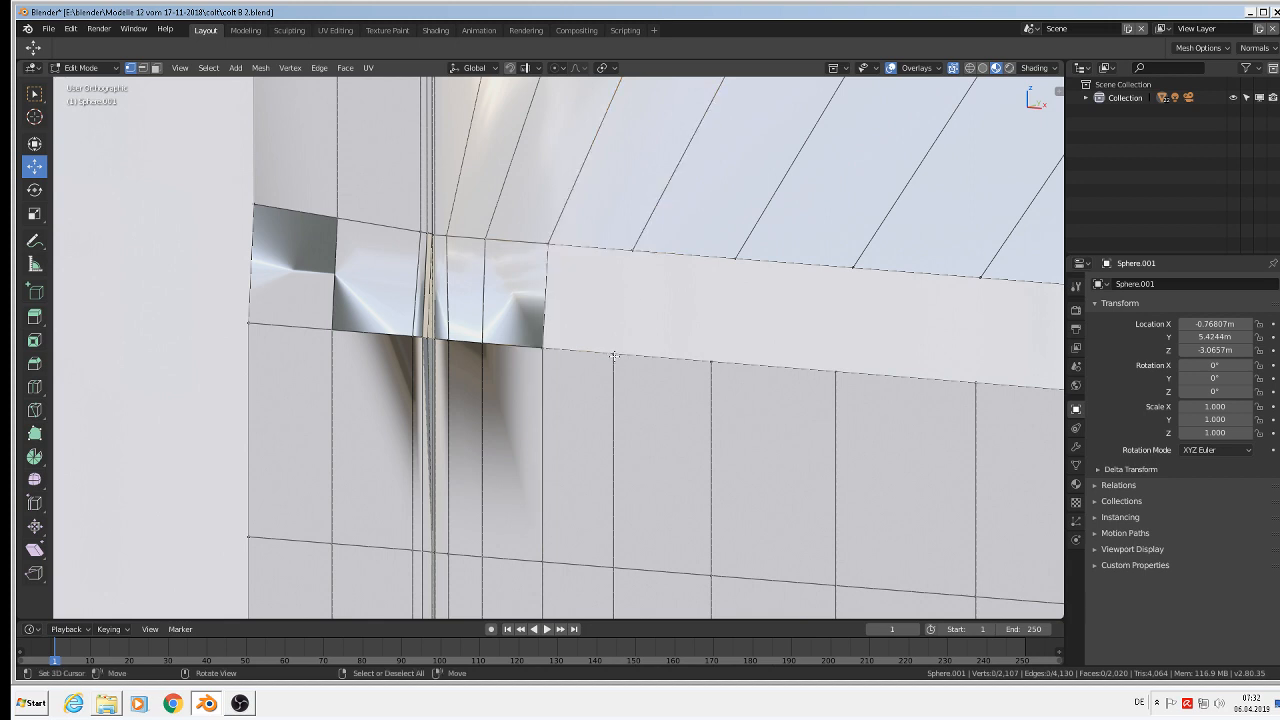
{"action": "scroll", "coordinate": [615, 352], "scroll_direction": "up", "scroll_amount": 8}
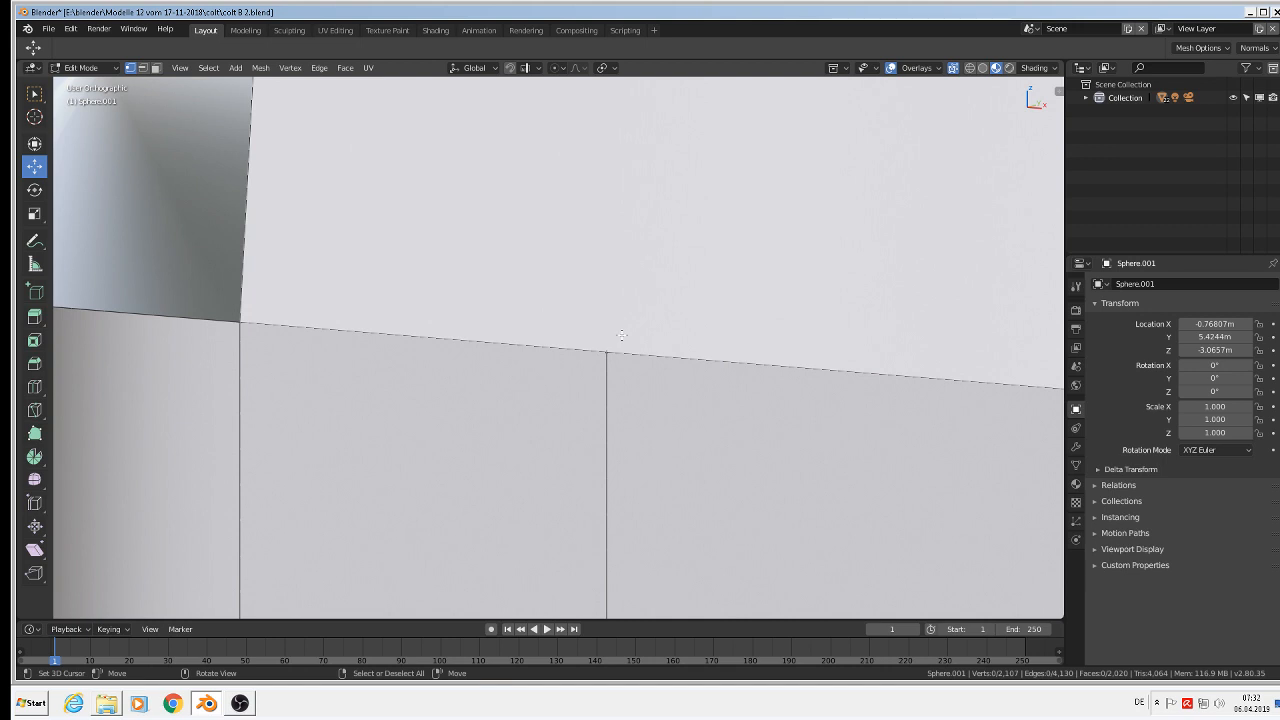
{"action": "scroll", "coordinate": [645, 306], "scroll_direction": "down", "scroll_amount": 3}
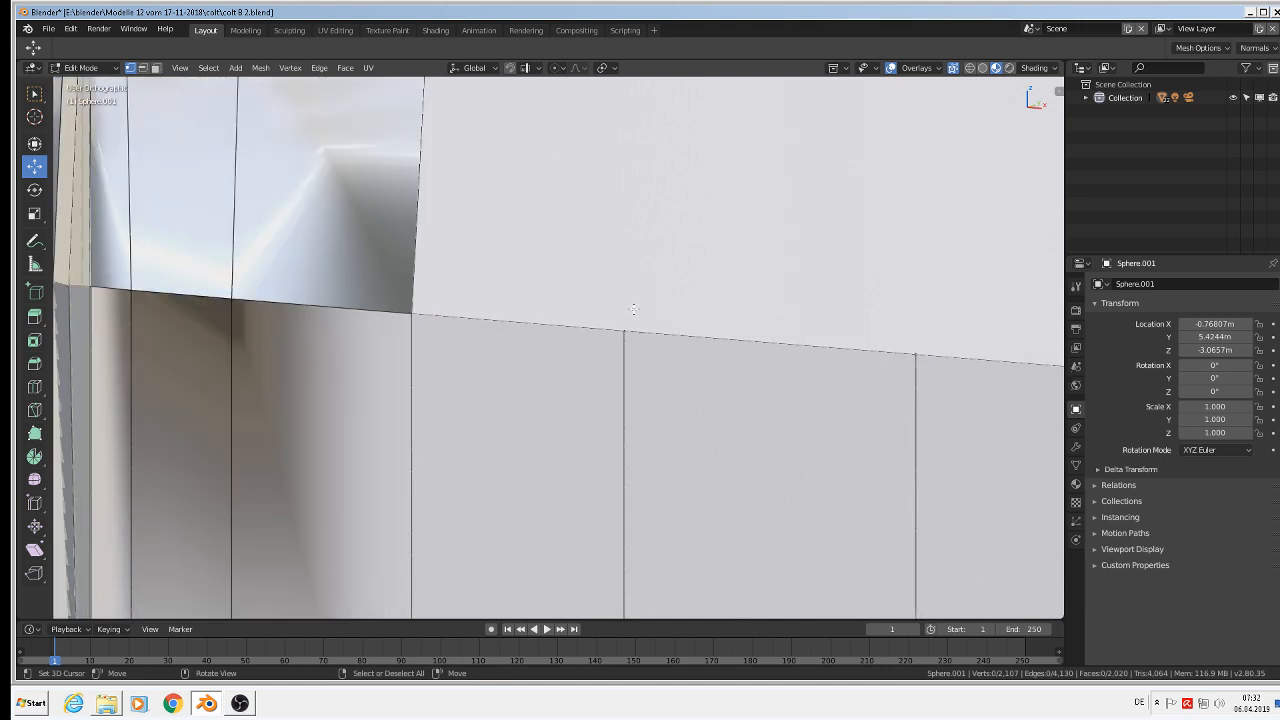
Switch to the Modeling workspace and bring the gap beneath the arch into a close front orthographic view
{"action": "left_click", "coordinate": [247, 30]}
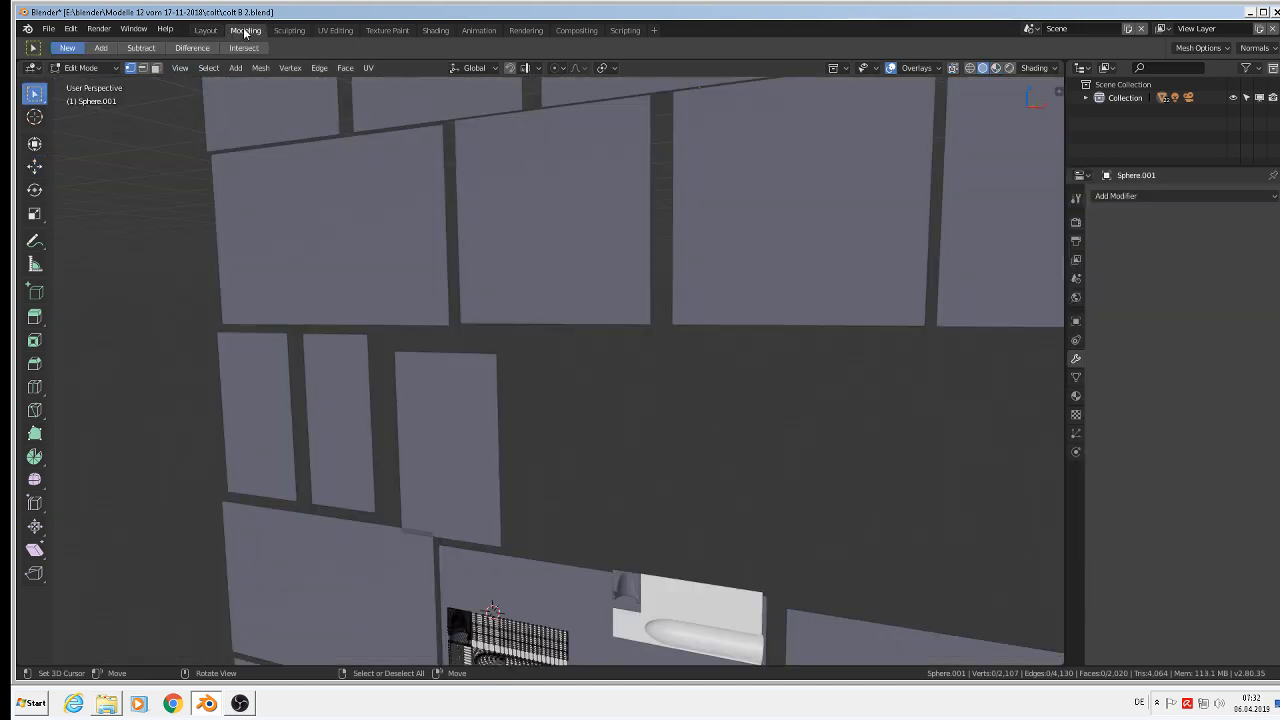
{"action": "middle_click_drag", "start_coordinate": [440, 182], "coordinate": [601, 439]}
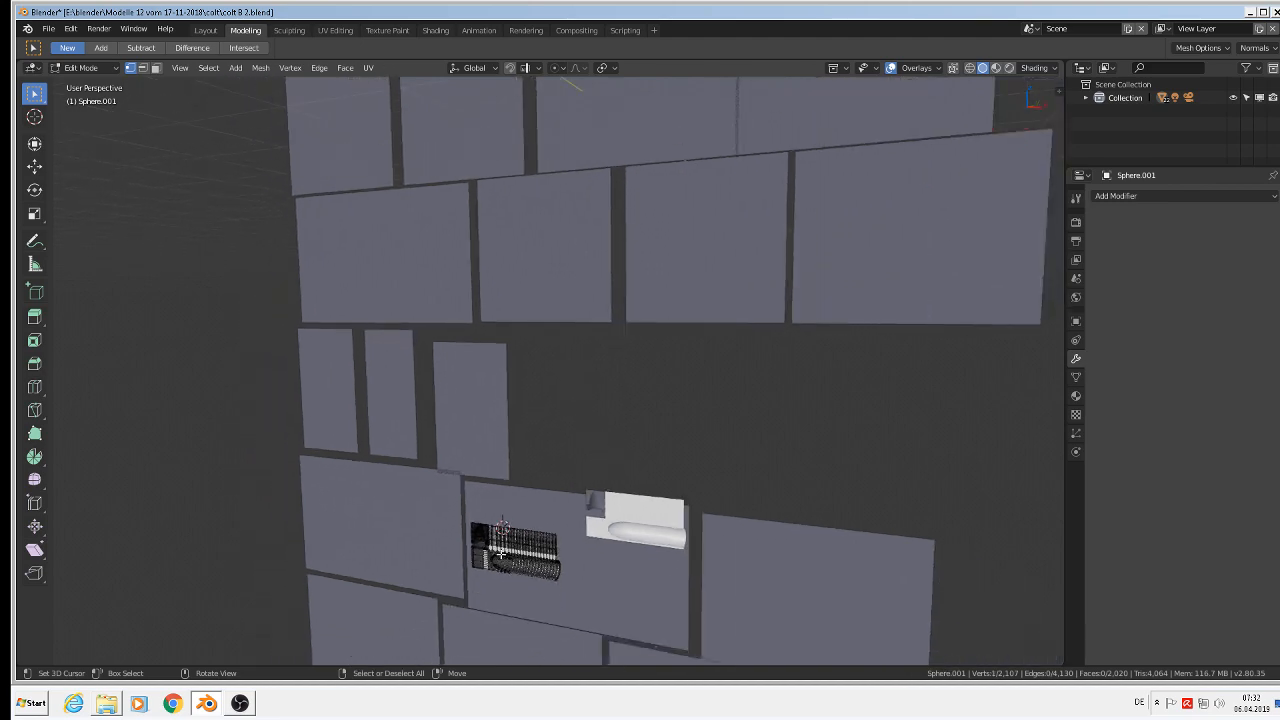
{"action": "key", "text": "KP_Decimal"}
{"action": "scroll", "coordinate": [276, 378], "scroll_direction": "down", "scroll_amount": 4}
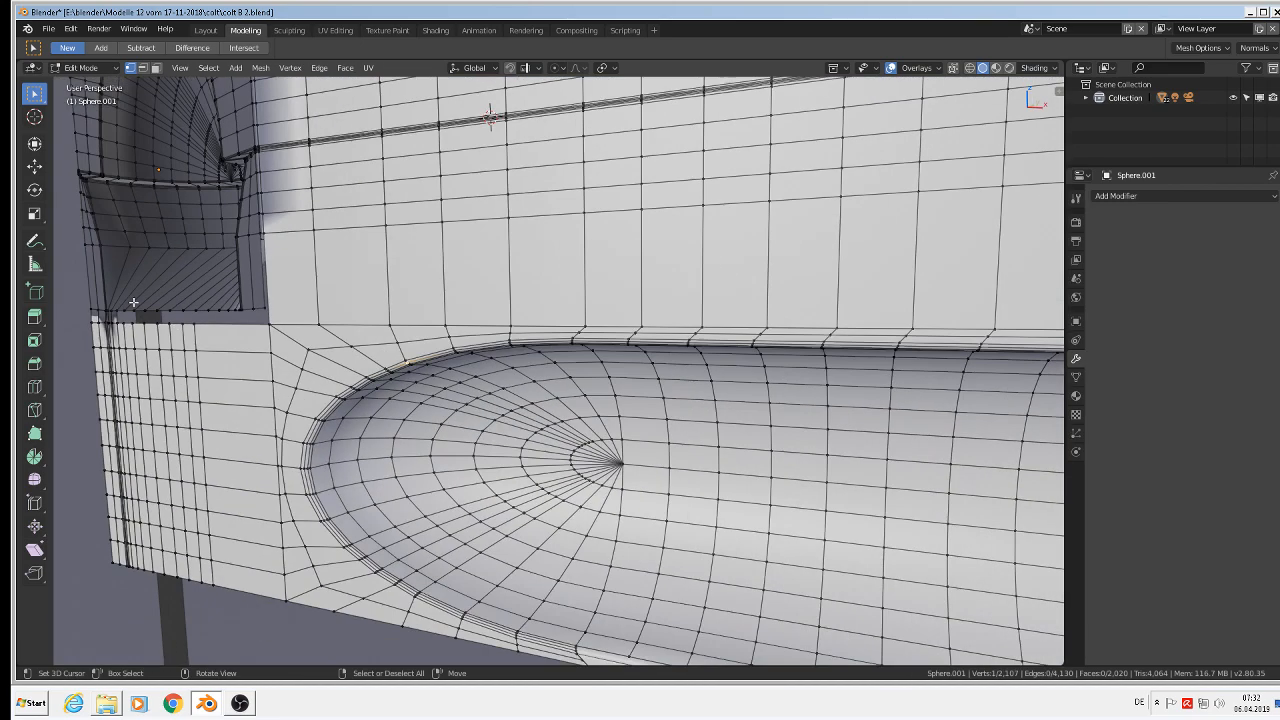
{"action": "middle_click_drag", "start_coordinate": [166, 308], "coordinate": [748, 243]}
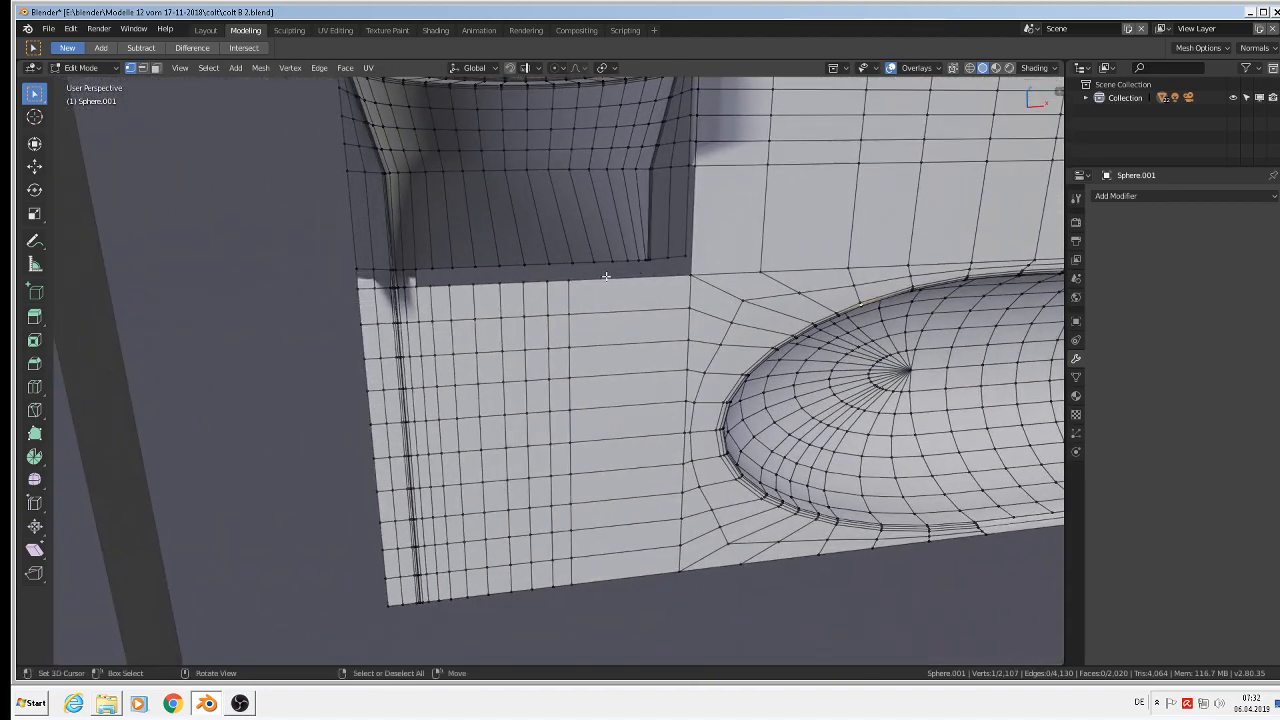
{"action": "scroll", "coordinate": [598, 275], "scroll_direction": "up", "scroll_amount": 5}
{"action": "scroll", "coordinate": [348, 279], "scroll_direction": "down", "scroll_amount": 3}
{"action": "scroll", "coordinate": [346, 288], "scroll_direction": "up", "scroll_amount": 1}
{"action": "middle_click_drag", "start_coordinate": [224, 268], "coordinate": [391, 262], "text": "shift"}
{"action": "key", "text": "KP_1"}
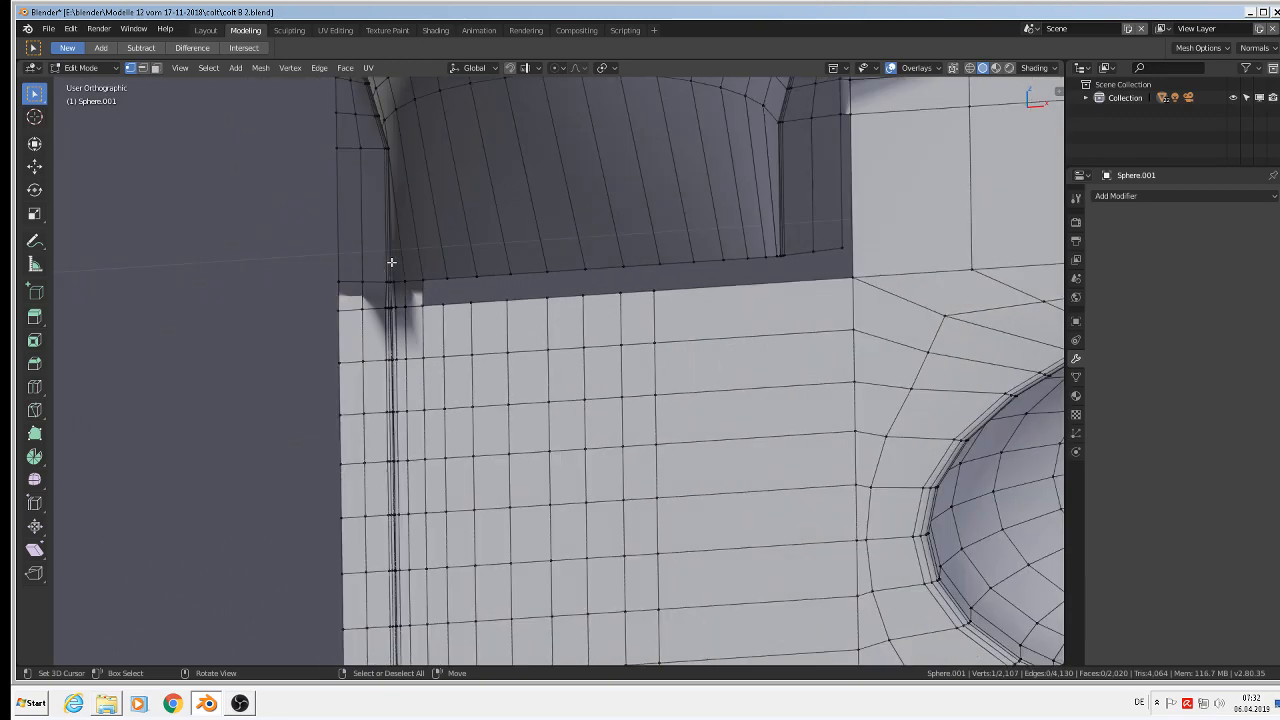
{"action": "scroll", "coordinate": [403, 240], "scroll_direction": "up", "scroll_amount": 5}
Fill the first two open gap sections beside the finished faces, each between its two arch and two panel vertices
{"action": "left_click", "coordinate": [386, 190]}
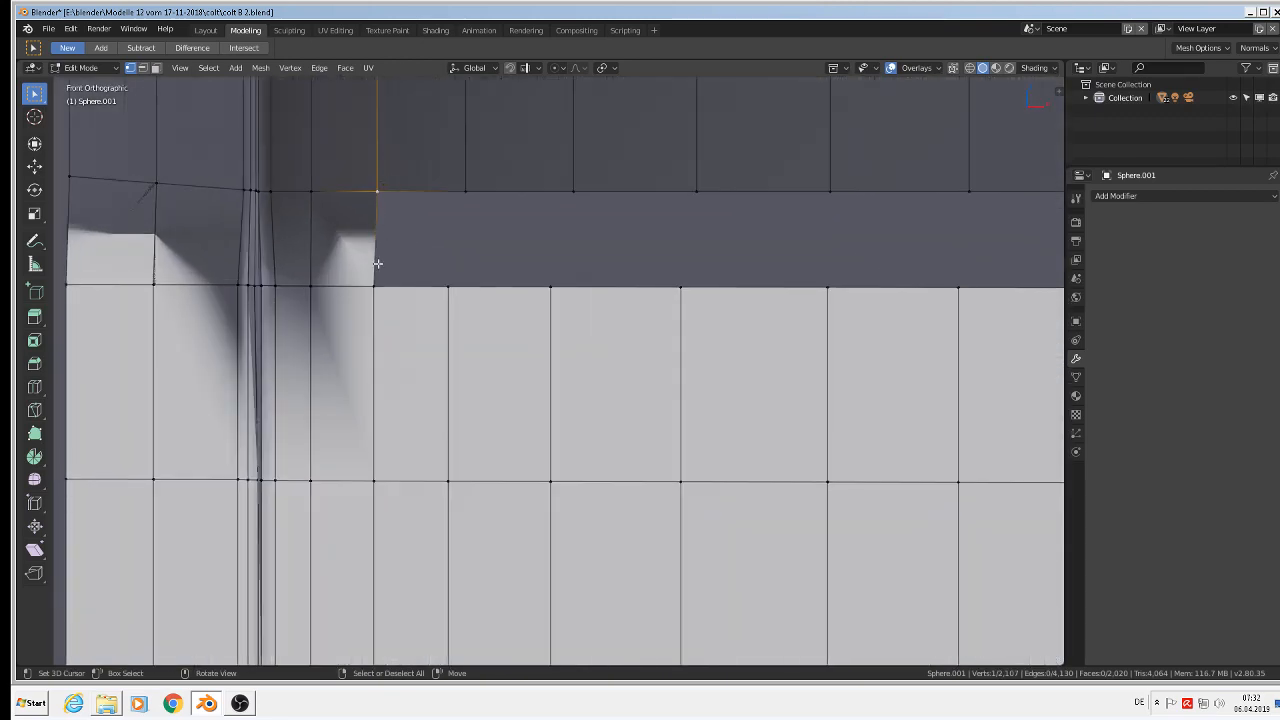
{"action": "left_click", "coordinate": [372, 282], "text": "shift"}
{"action": "left_click", "coordinate": [448, 288], "text": "shift"}
{"action": "left_click", "coordinate": [459, 210], "text": "shift"}
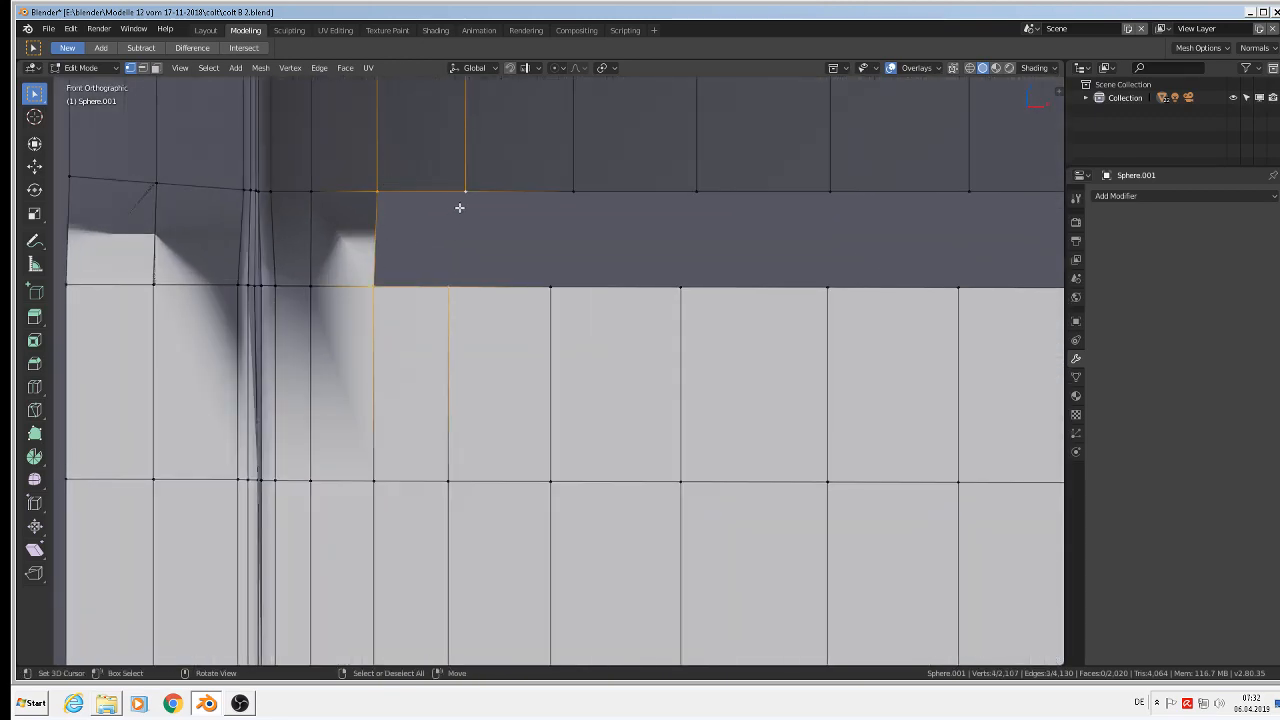
{"action": "key", "text": "f"}
{"action": "right_click", "coordinate": [480, 194]}
{"action": "right_click", "coordinate": [460, 299], "text": "shift"}
{"action": "right_click", "coordinate": [547, 288], "text": "shift"}
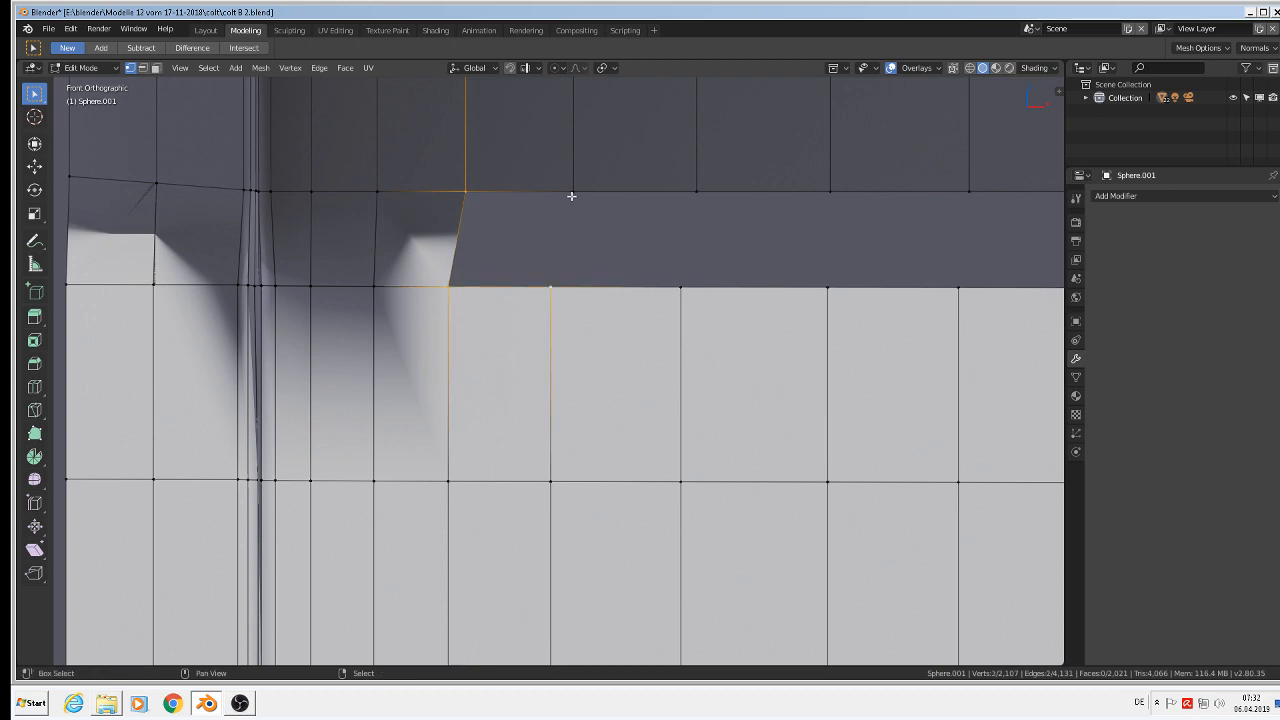
{"action": "right_click", "coordinate": [571, 193], "text": "shift"}
{"action": "key", "text": "f"}
Fill the third and fourth gap sections with faces between the matching arch and panel vertices
{"action": "right_click", "coordinate": [570, 193]}
{"action": "right_click", "coordinate": [550, 287], "text": "shift"}
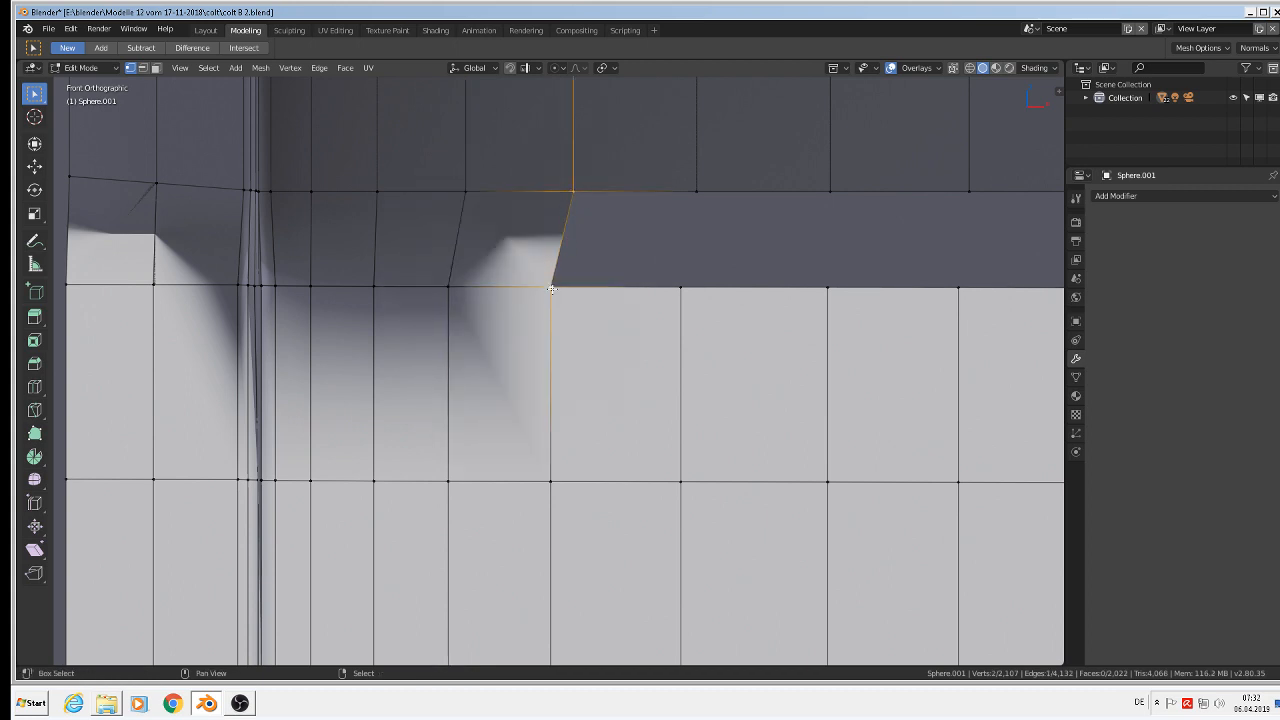
{"action": "right_click", "coordinate": [681, 288], "text": "shift"}
{"action": "right_click", "coordinate": [694, 206], "text": "shift"}
{"action": "key", "text": "f"}
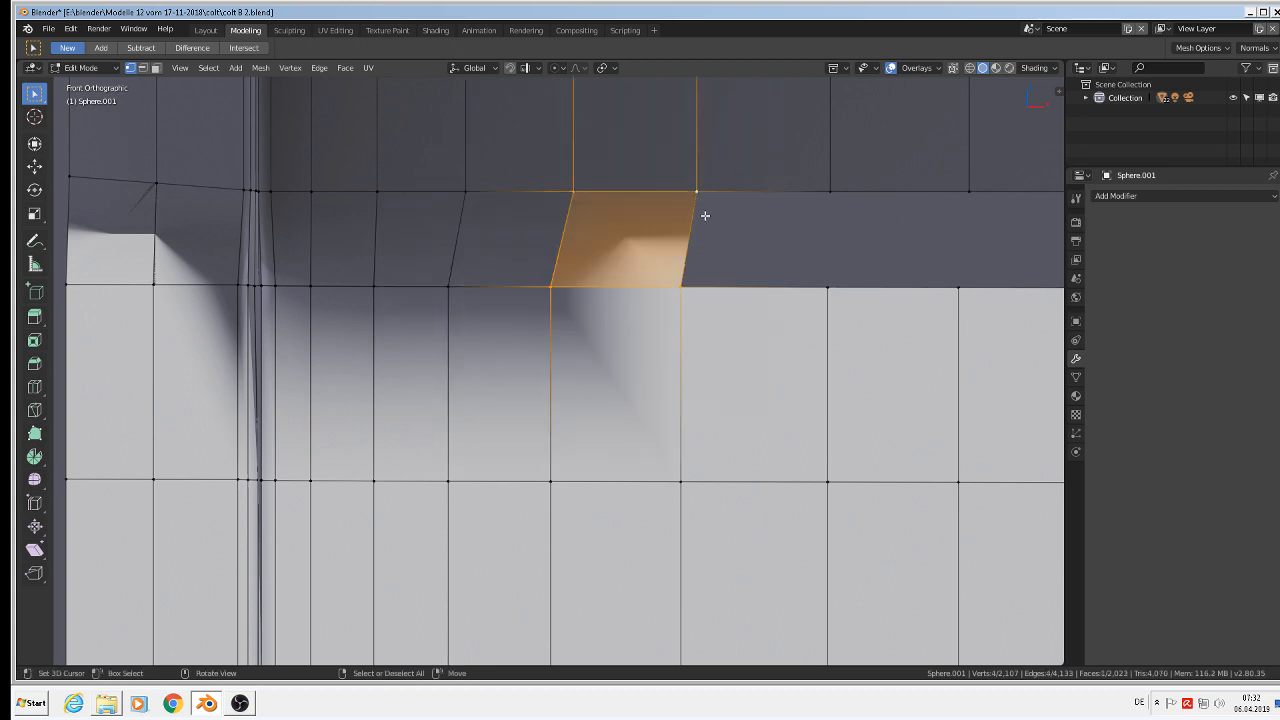
{"action": "right_click", "coordinate": [702, 192]}
{"action": "right_click", "coordinate": [680, 280], "text": "shift"}
{"action": "right_click", "coordinate": [808, 274], "text": "shift"}
{"action": "right_click", "coordinate": [831, 209], "text": "shift"}
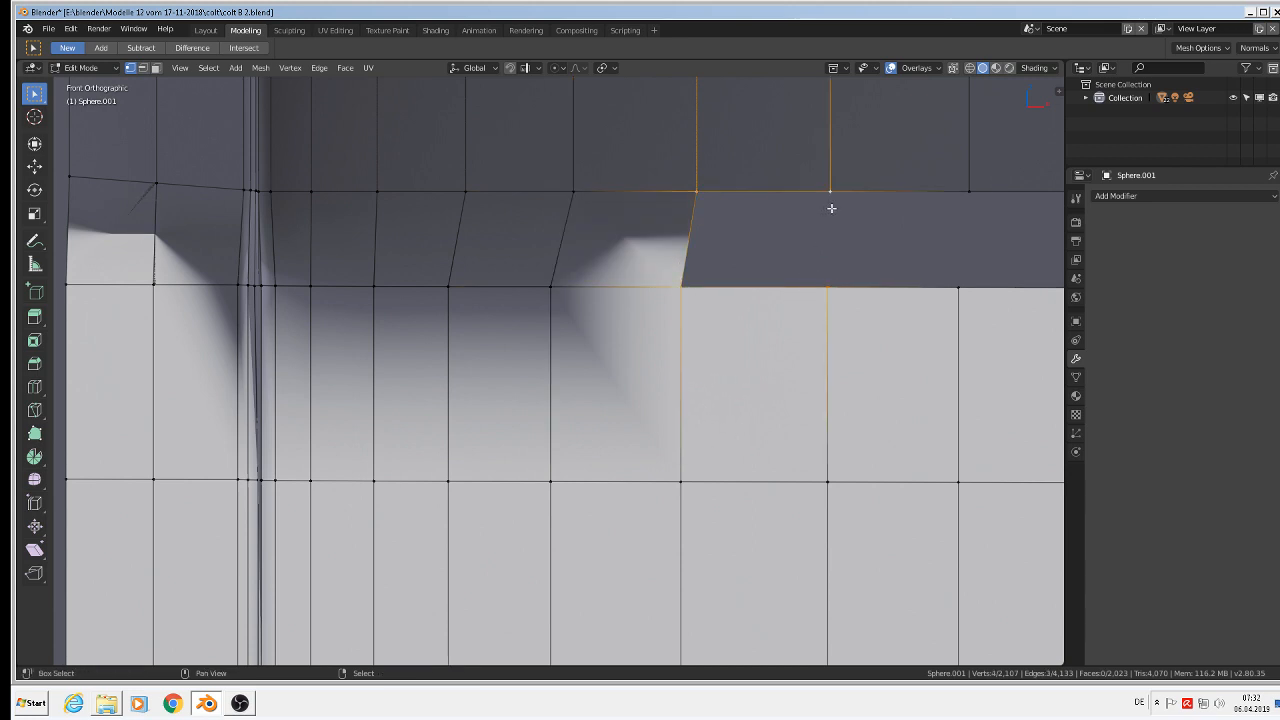
{"action": "middle_click_drag", "start_coordinate": [831, 209], "coordinate": [626, 202], "text": "shift"}
{"action": "key", "text": "f"}
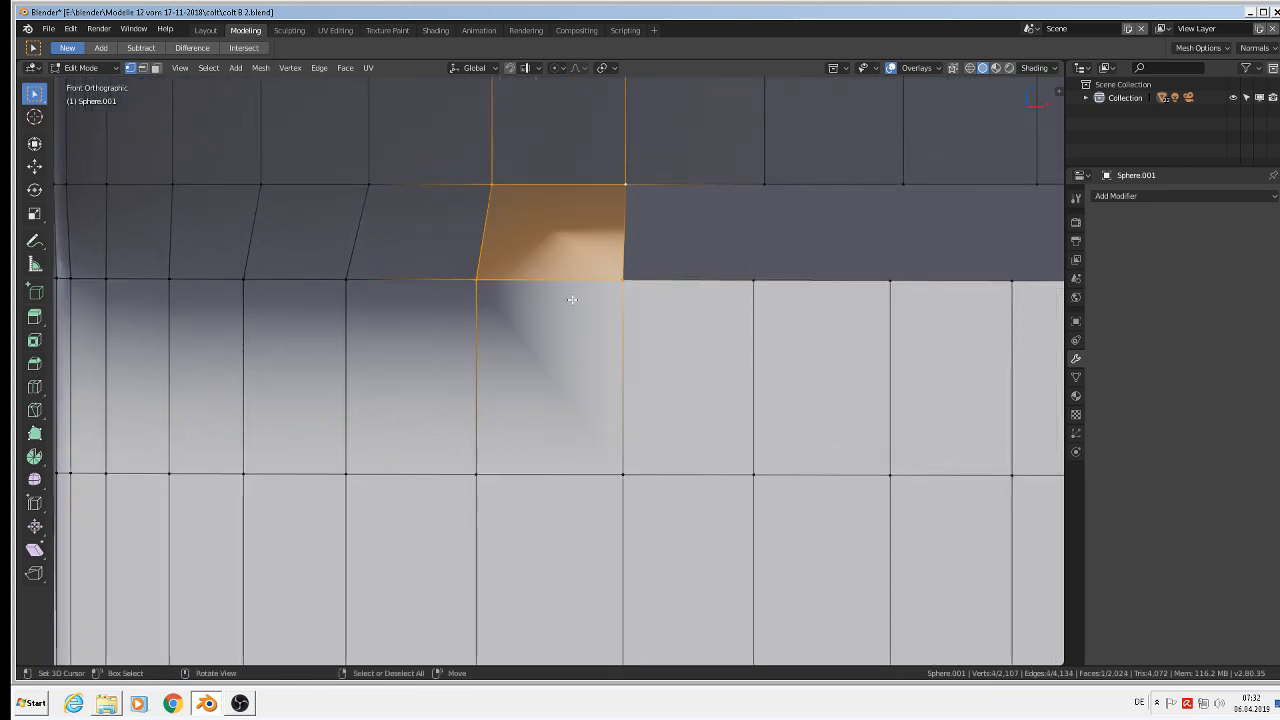
Continue along the arch and fill the fifth and sixth gap sections with four-vertex faces
{"action": "right_click", "coordinate": [629, 185]}
{"action": "right_click", "coordinate": [632, 276], "text": "shift"}
{"action": "right_click", "coordinate": [758, 283], "text": "shift"}
{"action": "right_click", "coordinate": [753, 177], "text": "shift"}
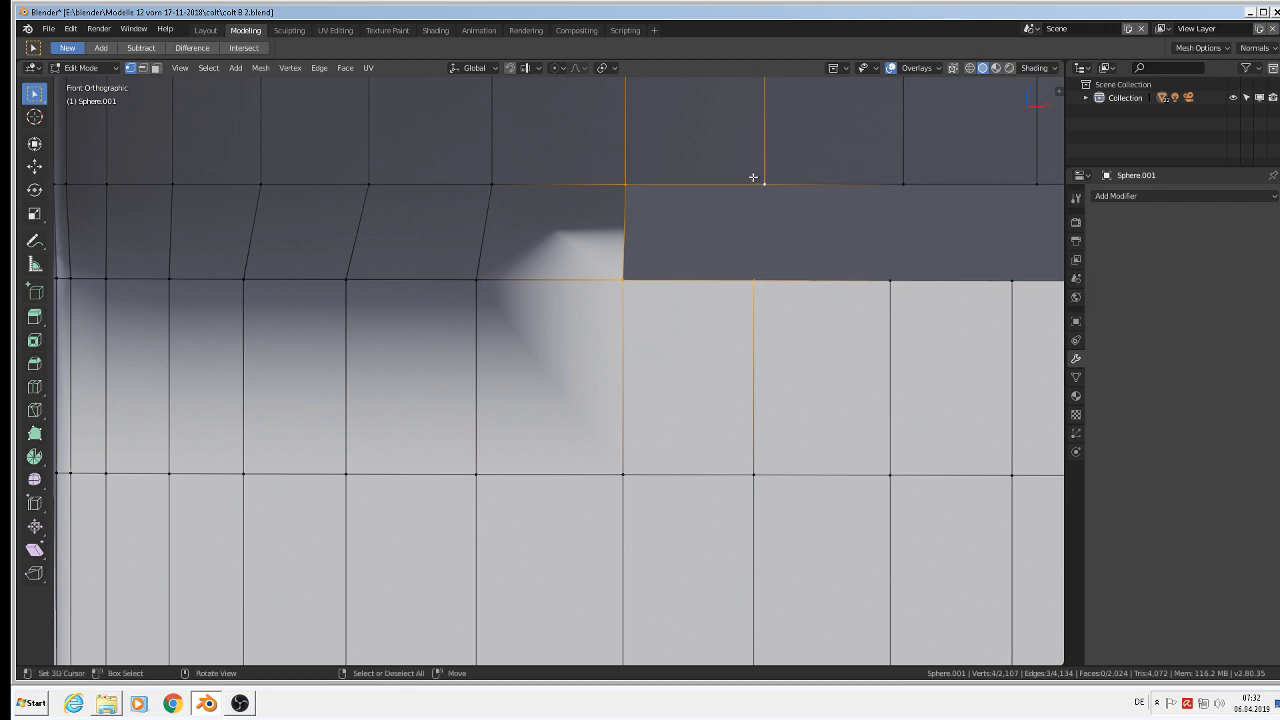
{"action": "key", "text": "f"}
{"action": "middle_click_drag", "start_coordinate": [749, 180], "coordinate": [317, 277], "text": "shift"}
{"action": "right_click", "coordinate": [248, 233]}
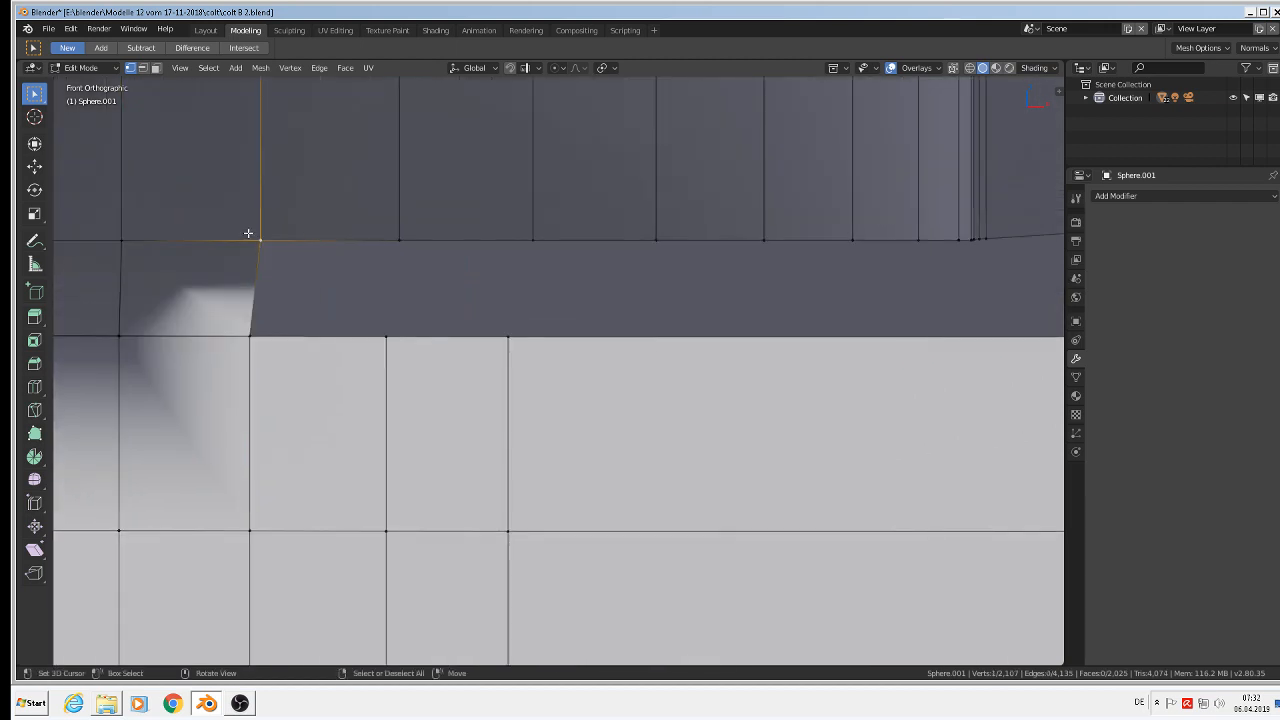
{"action": "right_click", "coordinate": [256, 328], "text": "shift"}
{"action": "right_click", "coordinate": [386, 336], "text": "shift"}
{"action": "right_click", "coordinate": [405, 234], "text": "shift"}
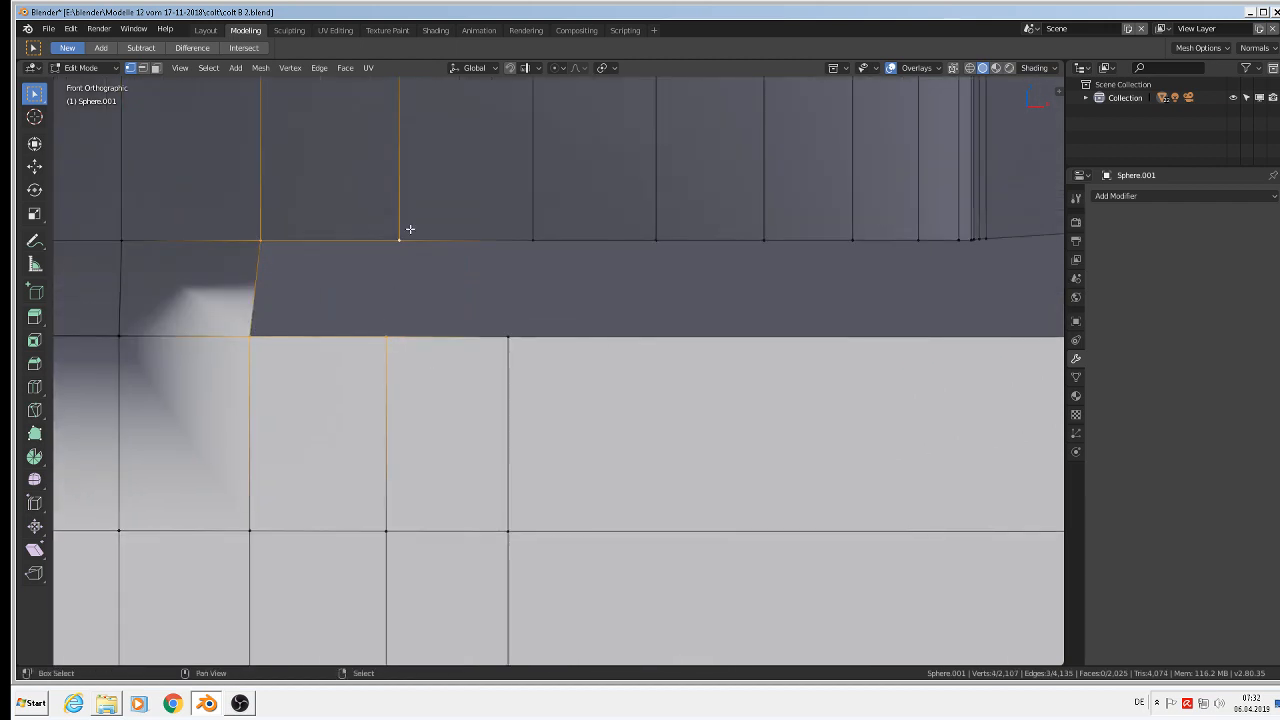
{"action": "key", "text": "f"}
Fill the seventh gap section, reaching the last panel loop before the wide undivided panel area
{"action": "right_click", "coordinate": [410, 236]}
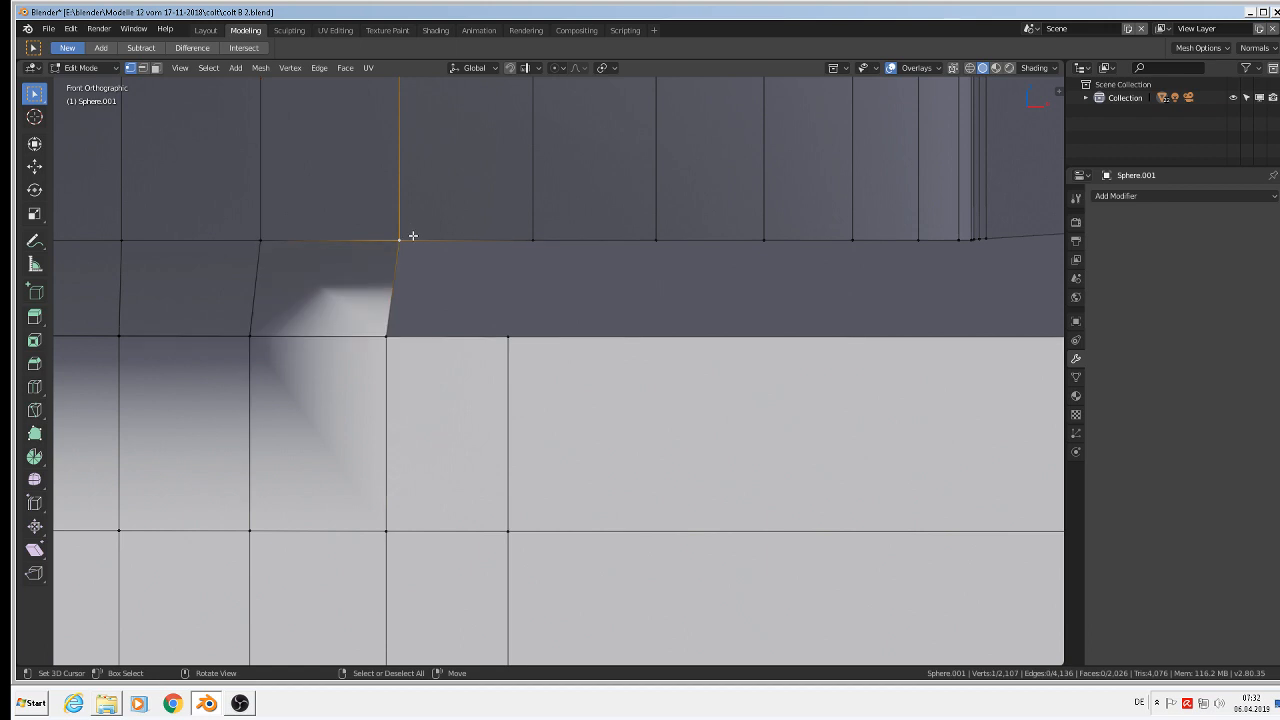
{"action": "right_click", "coordinate": [390, 338], "text": "shift"}
{"action": "right_click", "coordinate": [503, 332], "text": "shift"}
{"action": "right_click", "coordinate": [531, 251], "text": "shift"}
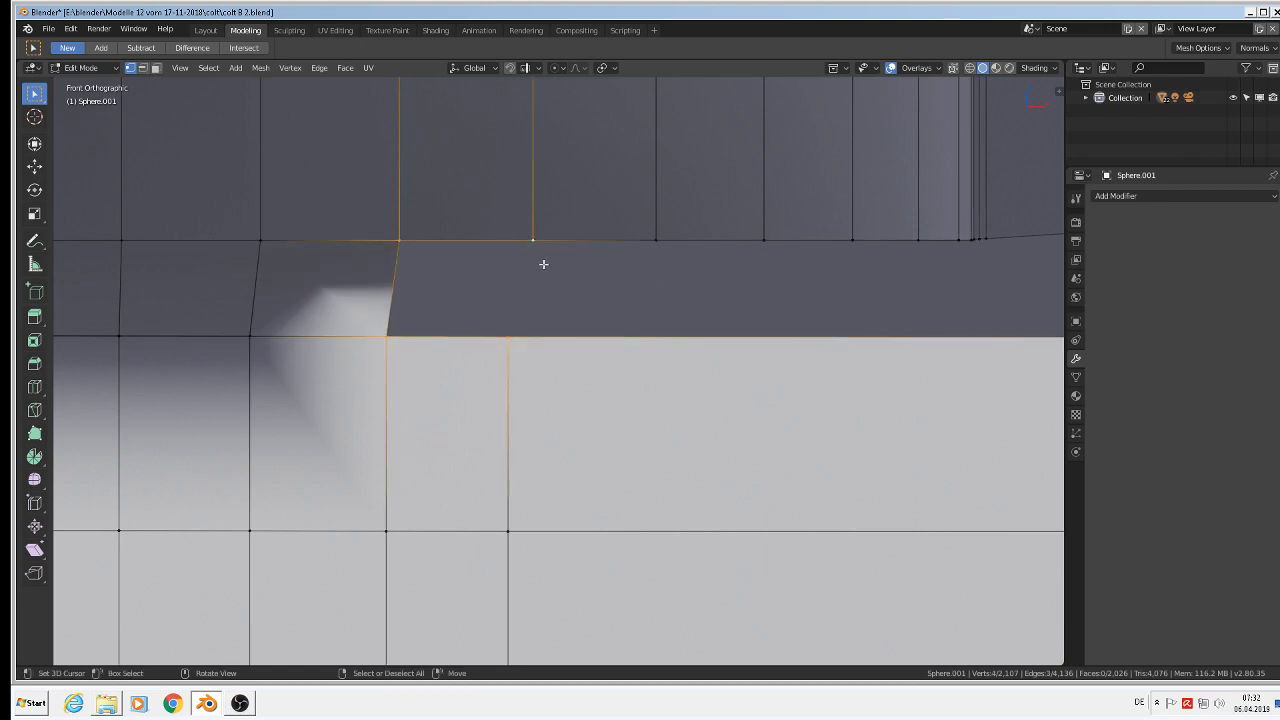
{"action": "key", "text": "f"}
Add nine evenly spaced vertical loop cuts across the wide panel area beside the last filled face, without sliding them
{"action": "scroll", "coordinate": [543, 264], "scroll_direction": "down", "scroll_amount": 2}
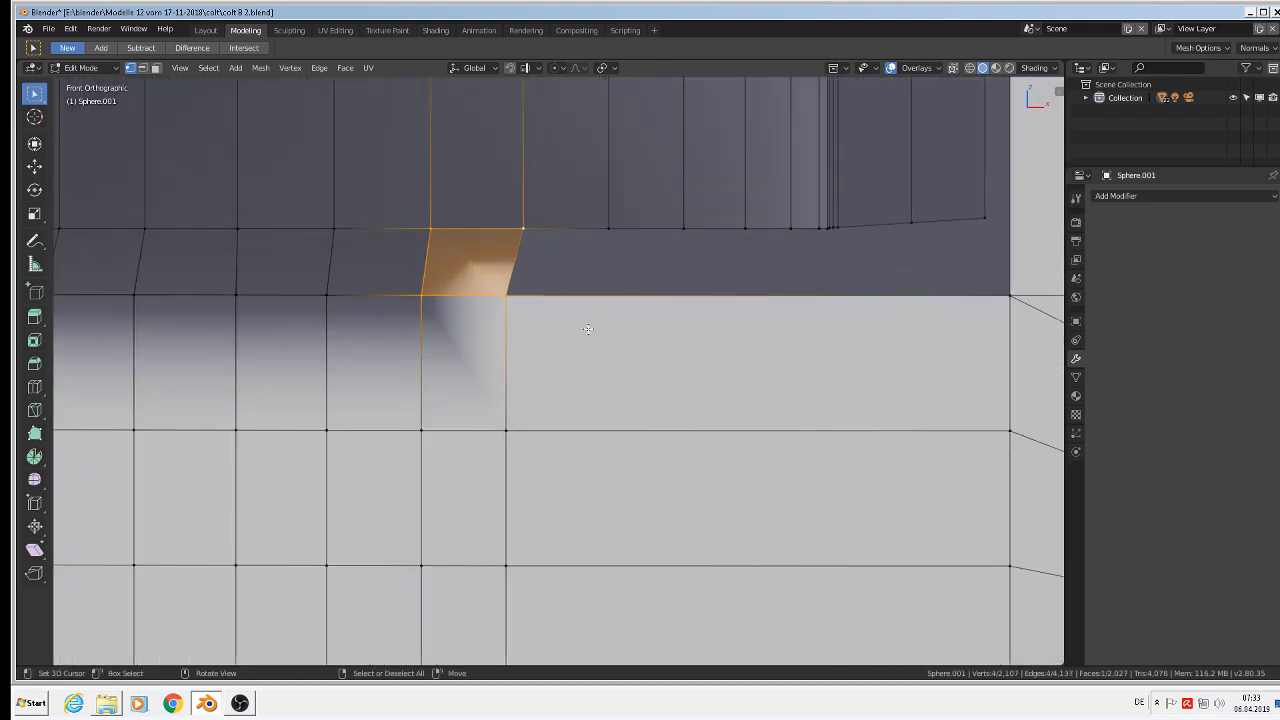
{"action": "key", "text": "ctrl+r"}
{"action": "scroll", "coordinate": [737, 297], "scroll_direction": "up", "scroll_amount": 2}
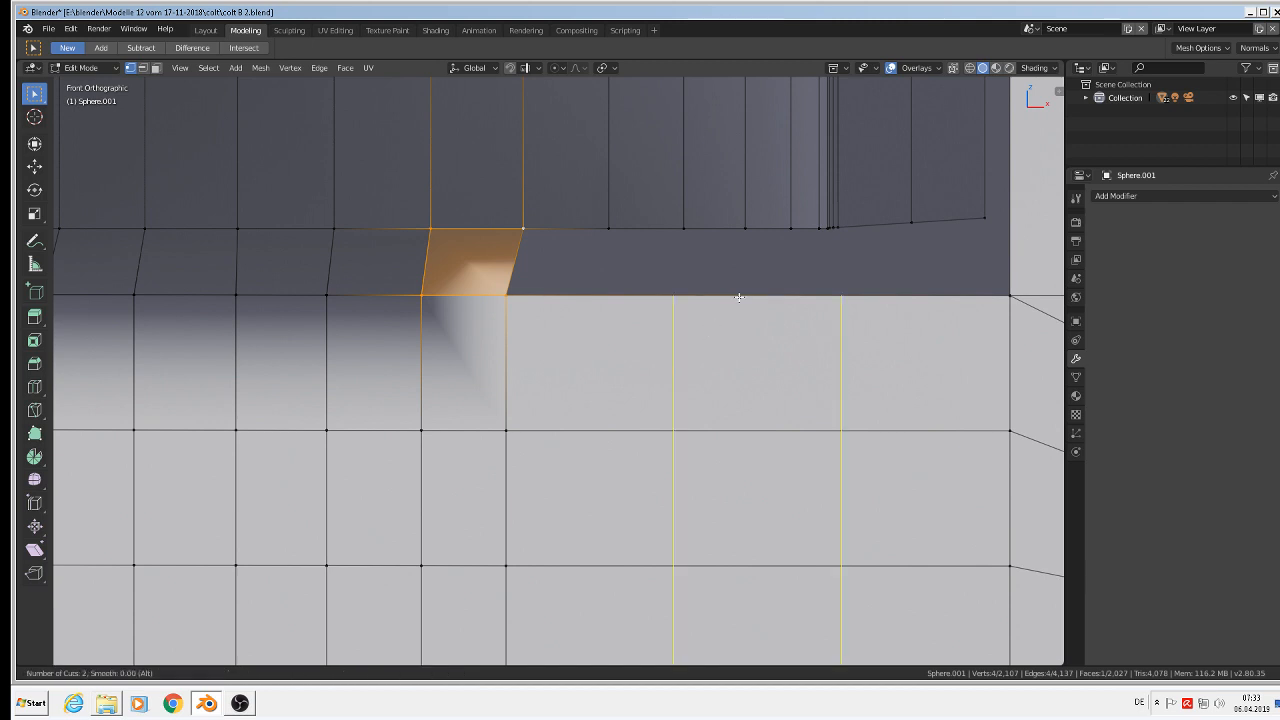
{"action": "scroll", "coordinate": [737, 297], "scroll_direction": "up", "scroll_amount": 5}
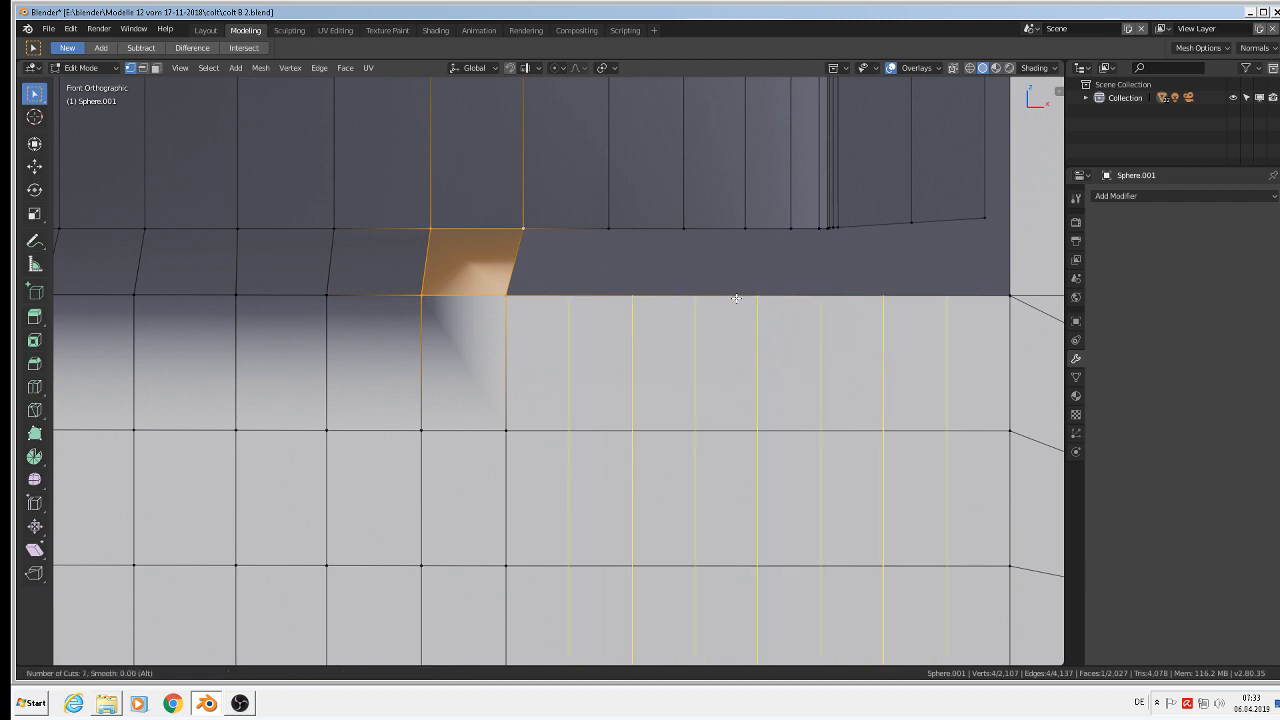
{"action": "scroll", "coordinate": [737, 297], "scroll_direction": "up", "scroll_amount": 1}
{"action": "left_click", "coordinate": [735, 298]}
{"action": "right_click", "coordinate": [723, 303]}
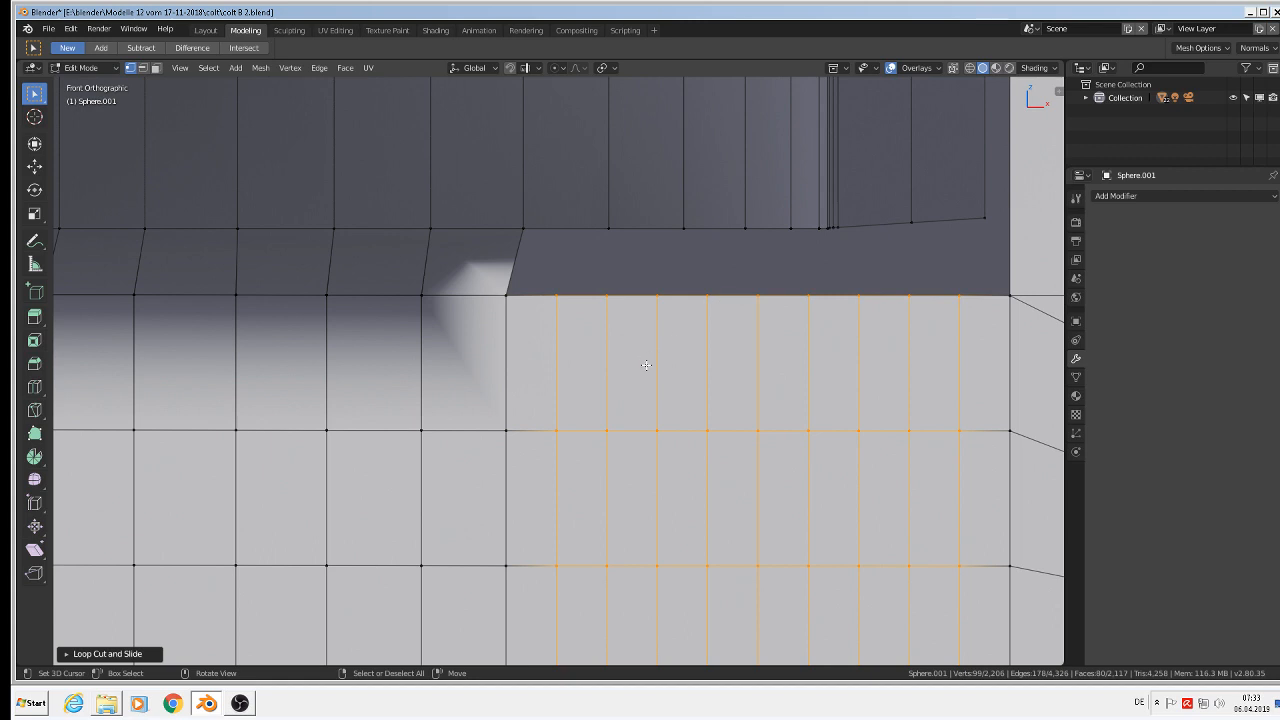
Move the outermost new vertical loop in +X so it lines up beneath the last vertex of the arch edge
{"action": "left_click", "coordinate": [607, 344], "text": "alt"}
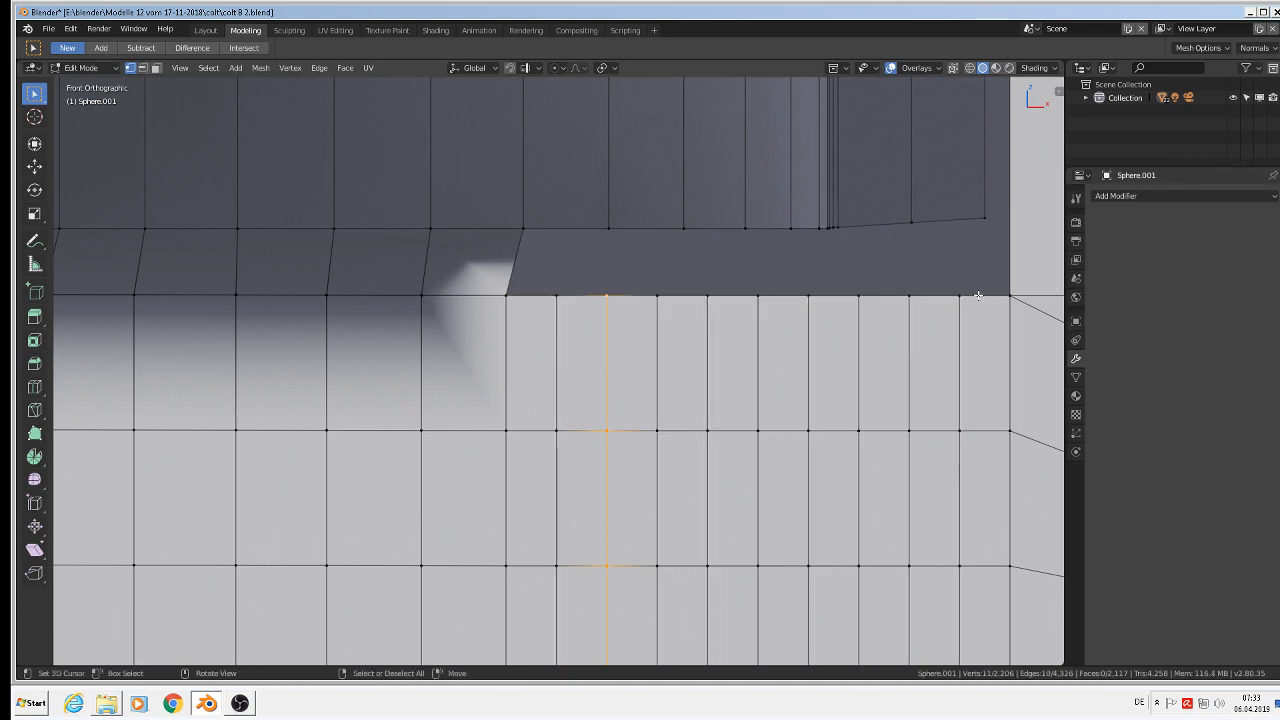
{"action": "left_click", "coordinate": [960, 343], "text": "alt"}
{"action": "key", "text": "g"}
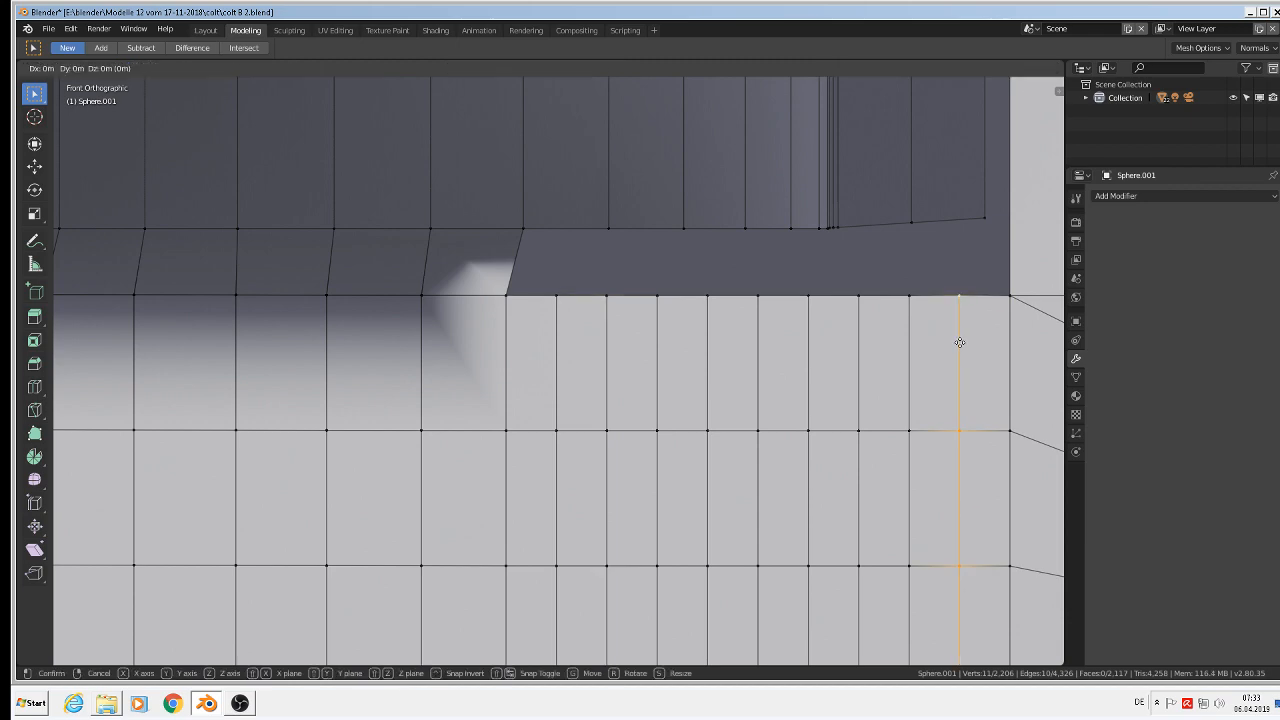
{"action": "left_click", "coordinate": [984, 343]}
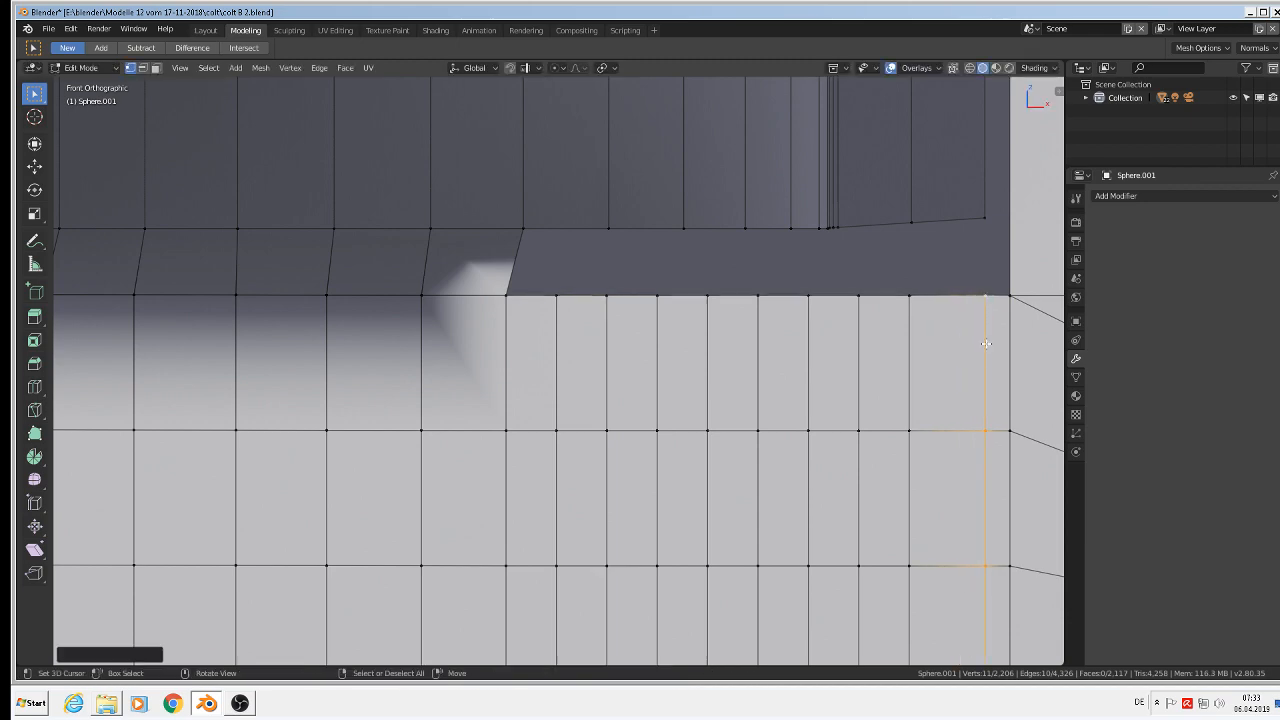
{"action": "middle_click_drag", "start_coordinate": [970, 300], "coordinate": [698, 407], "text": "shift"}
{"action": "scroll", "coordinate": [728, 387], "scroll_direction": "down", "scroll_amount": 5}
{"action": "scroll", "coordinate": [728, 387], "scroll_direction": "up", "scroll_amount": 4}
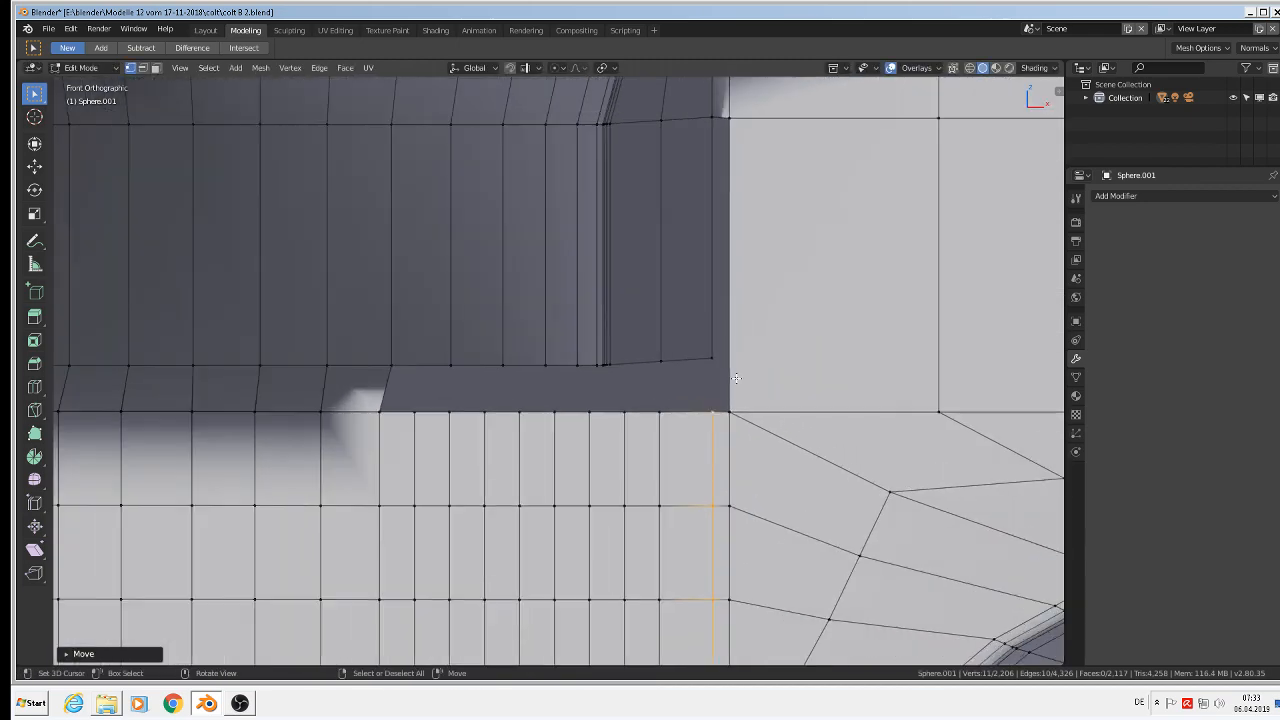
Add one horizontal loop cut across the side panel beside the arch and slide it down level with the arch edge's last vertex
{"action": "key", "text": "ctrl+r"}
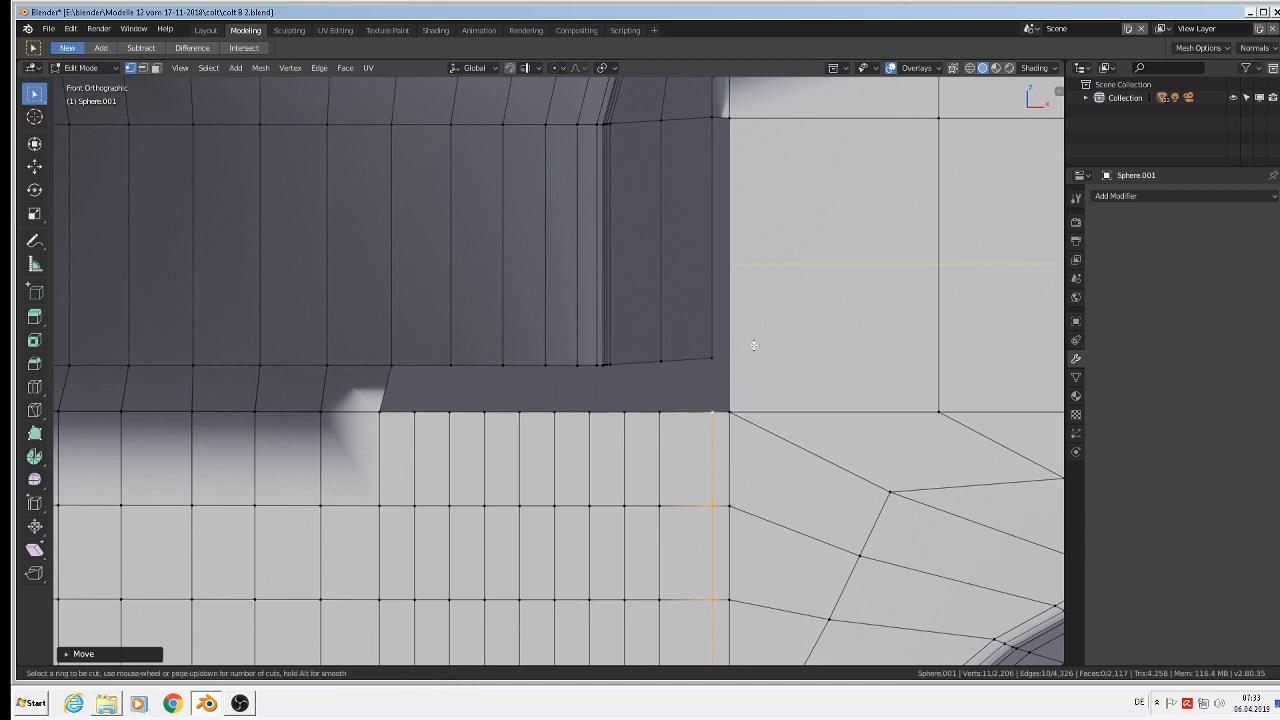
{"action": "left_click", "coordinate": [752, 352]}
{"action": "left_click", "coordinate": [759, 430]}
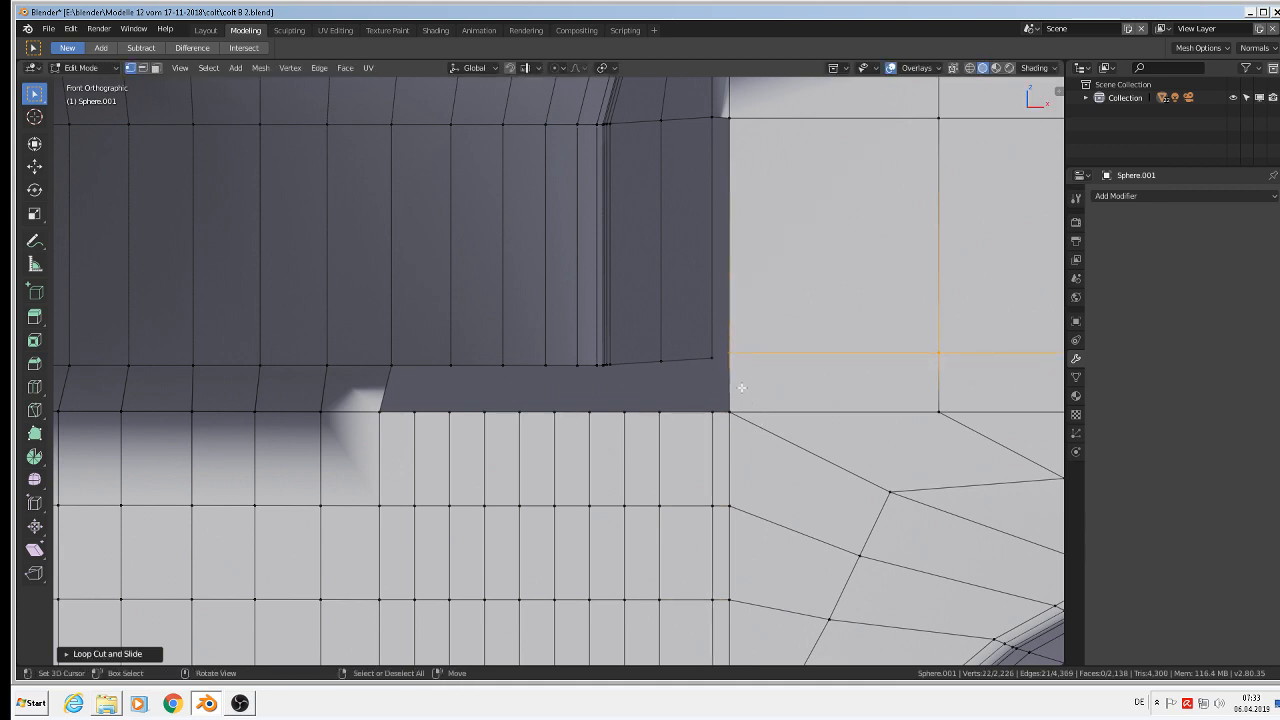
Fill the tall narrow gap between the arch's outermost vertical edge and the side panel, above the new horizontal loop, with a four-vertex face
{"action": "right_click", "coordinate": [732, 358]}
{"action": "right_click", "coordinate": [713, 318], "text": "shift"}
{"action": "right_click", "coordinate": [715, 116], "text": "shift"}
{"action": "right_click", "coordinate": [730, 117], "text": "shift"}
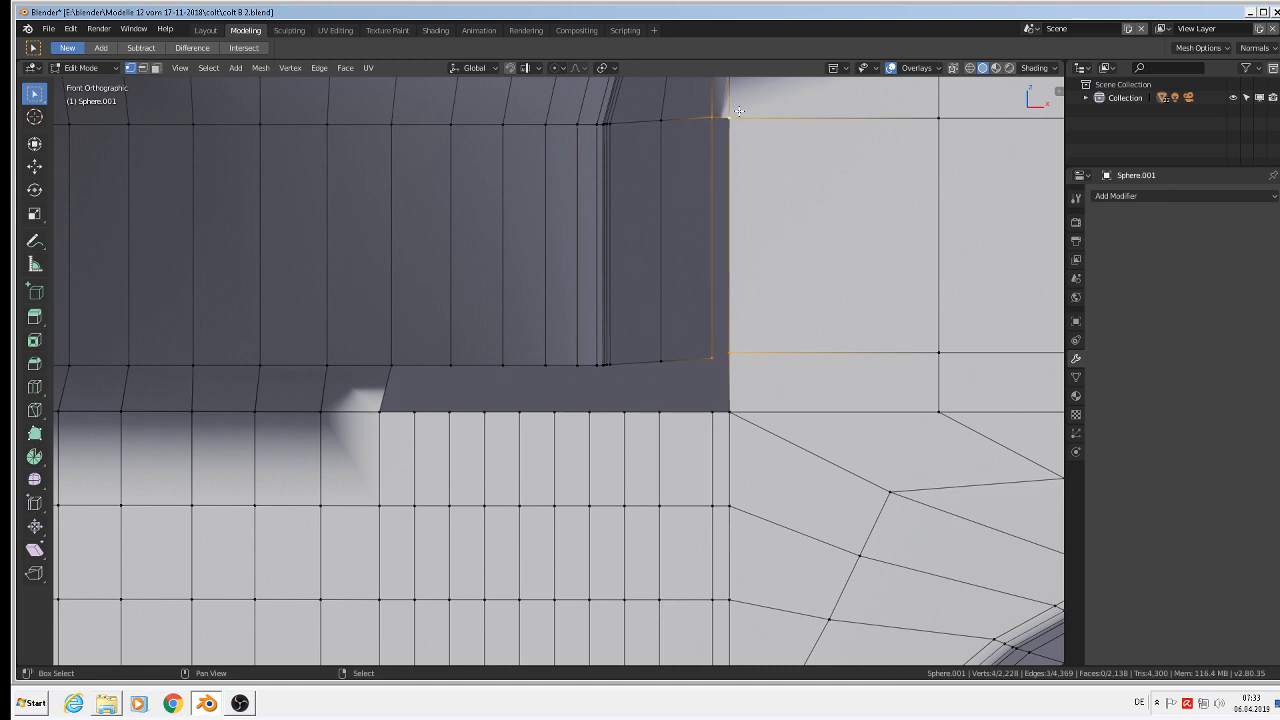
{"action": "key", "text": "f"}
Fill the small corner gap between the arch's last vertex, the new horizontal loop and the lower panel with a four-vertex face
{"action": "right_click", "coordinate": [716, 357]}
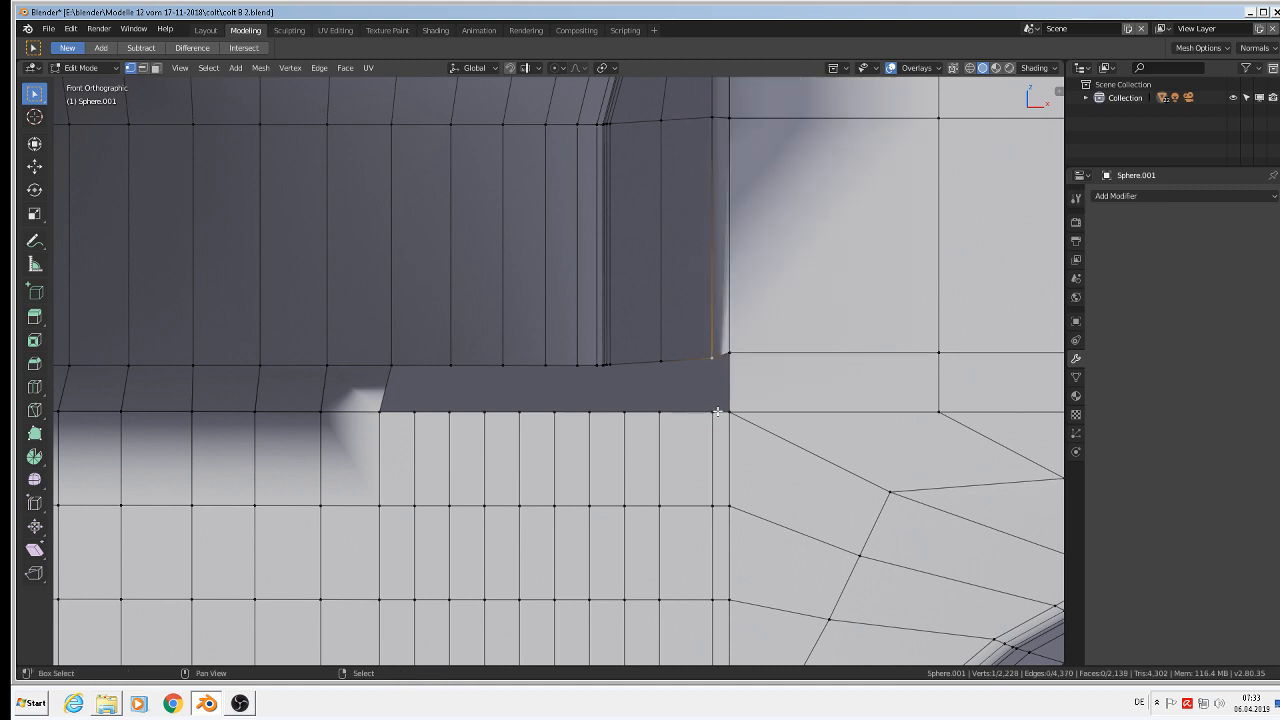
{"action": "right_click", "coordinate": [714, 410], "text": "shift"}
{"action": "right_click", "coordinate": [730, 412], "text": "shift"}
{"action": "right_click", "coordinate": [733, 350], "text": "shift"}
{"action": "key", "text": "f"}
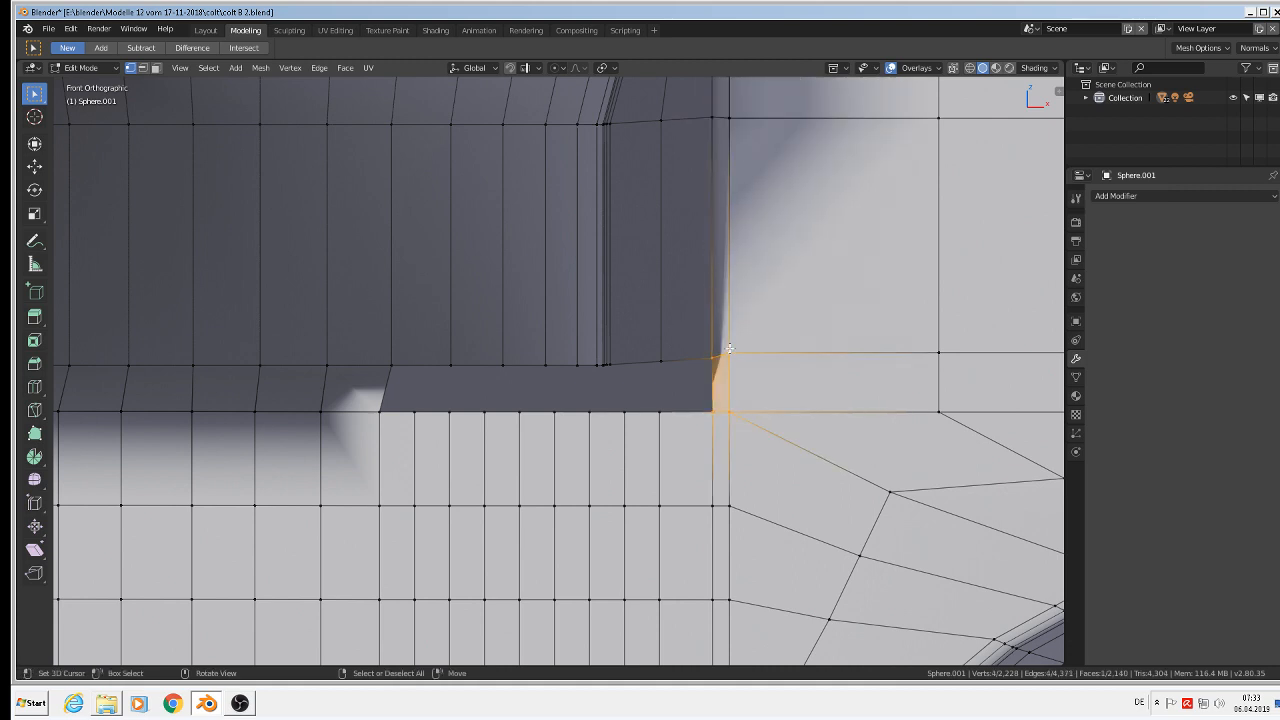
Fill the gap section next to the corner face, between the last two arch edge vertices and the panel loops beneath them
{"action": "scroll", "coordinate": [711, 360], "scroll_direction": "up", "scroll_amount": 2}
{"action": "right_click", "coordinate": [712, 353]}
{"action": "right_click", "coordinate": [639, 358], "text": "shift"}
{"action": "right_click", "coordinate": [640, 430], "text": "shift"}
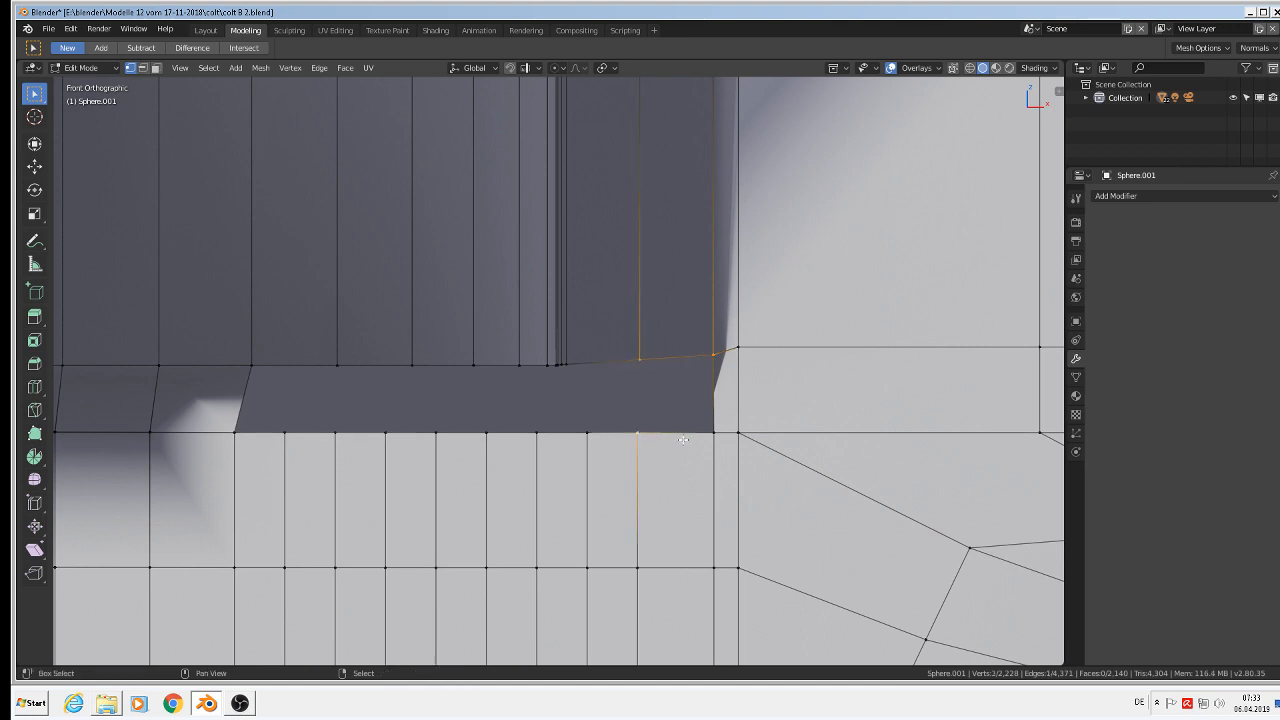
{"action": "right_click", "coordinate": [701, 430], "text": "shift"}
{"action": "key", "text": "f"}
Move the next vertical panel loop about 0.002 m in -X so it lines up beneath the adjoining arch edge vertex
{"action": "scroll", "coordinate": [696, 427], "scroll_direction": "up", "scroll_amount": 3}
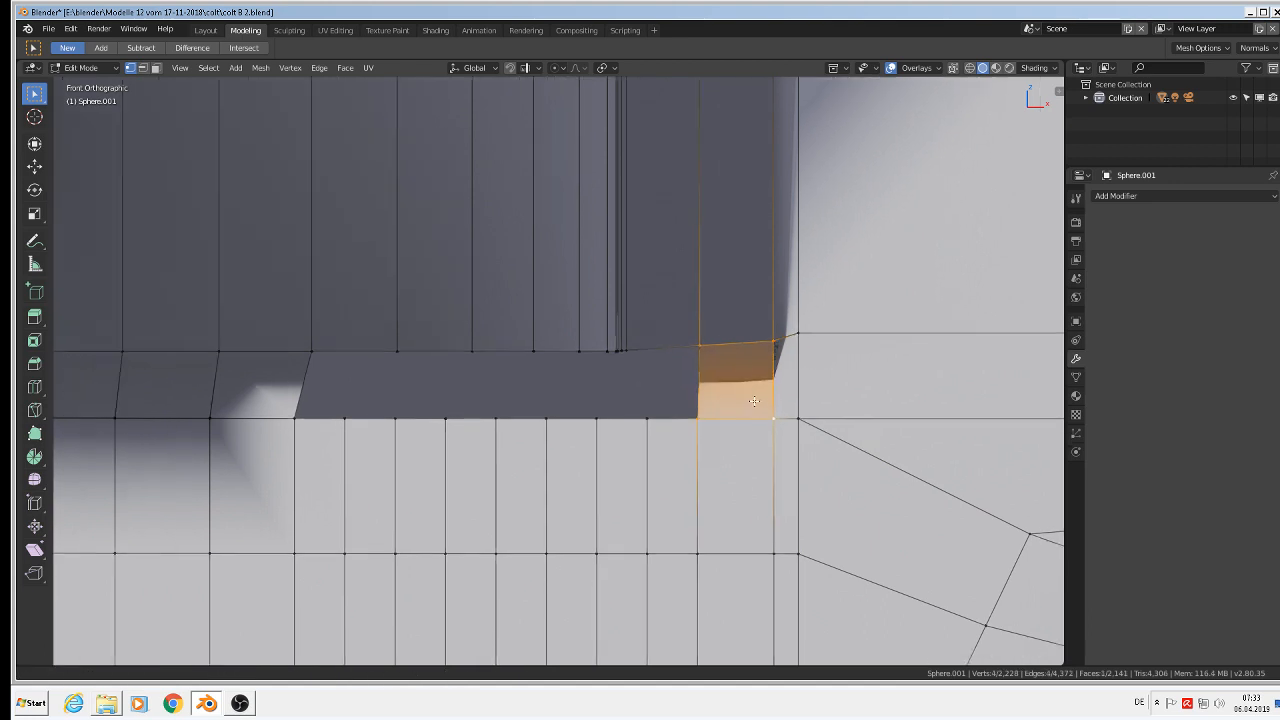
{"action": "right_click", "coordinate": [691, 428], "text": "alt"}
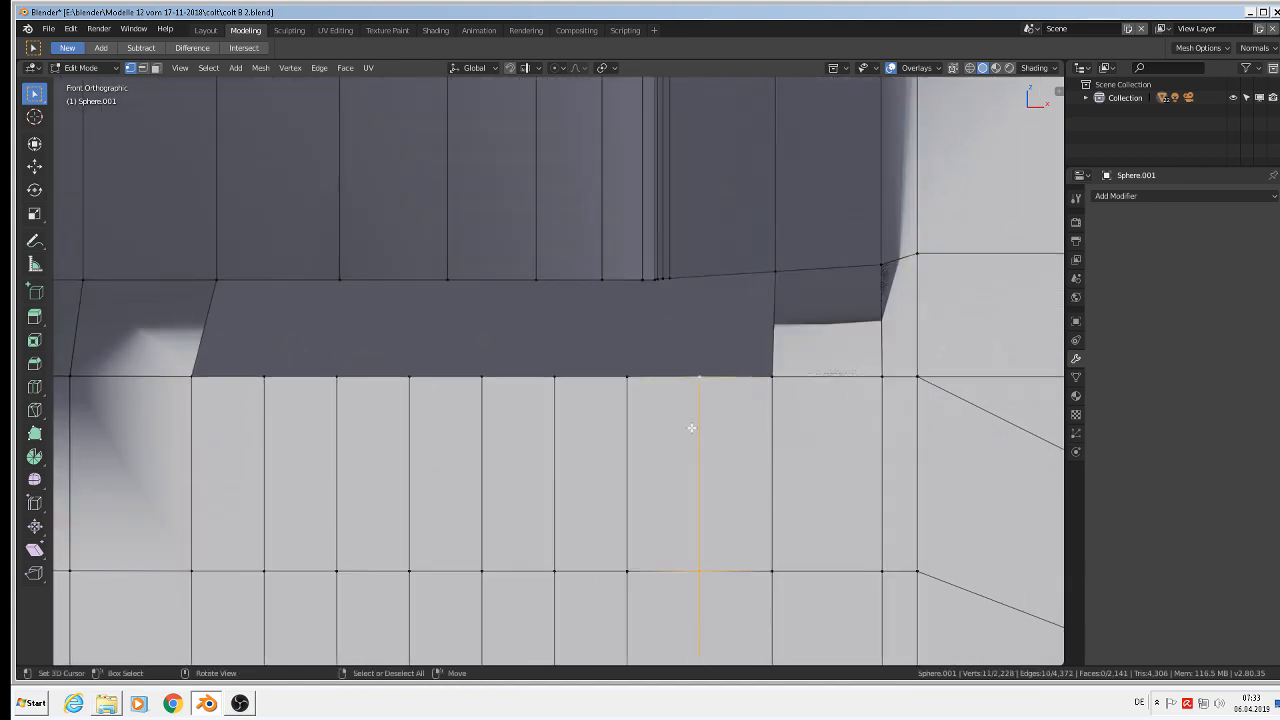
{"action": "key", "text": "g"}
{"action": "key", "text": "x"}
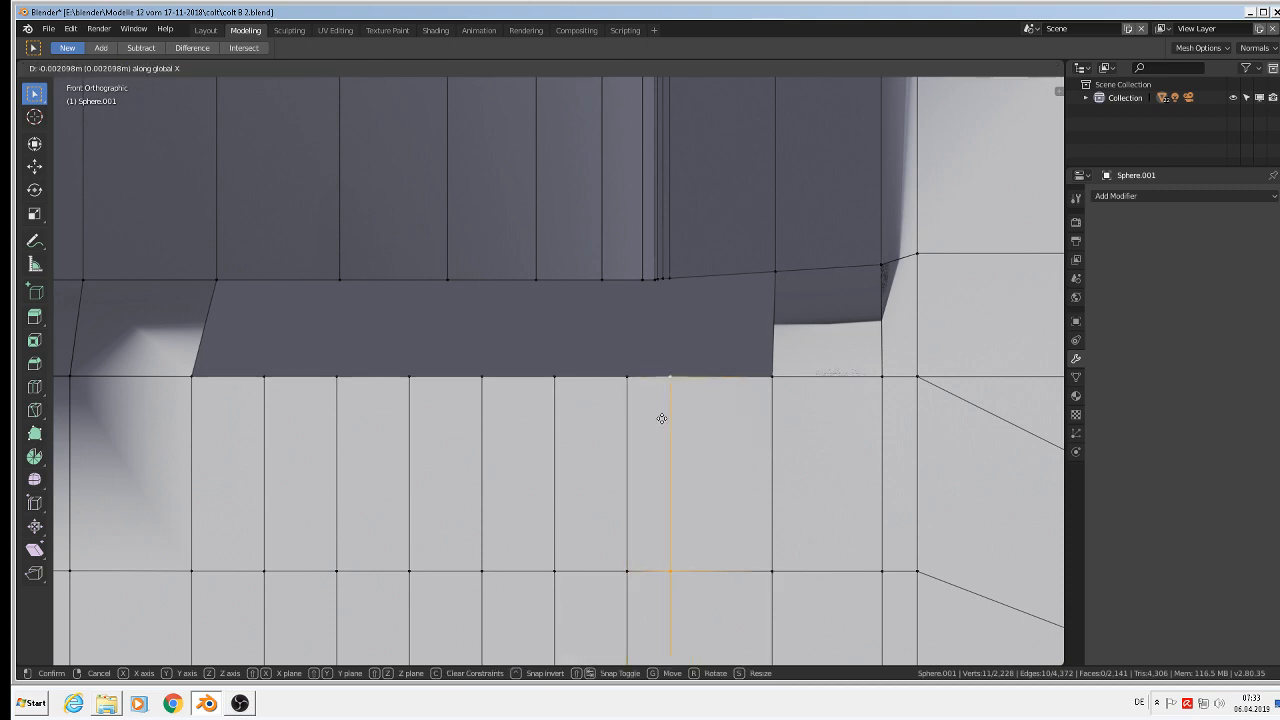
{"action": "left_click", "coordinate": [661, 418]}
{"action": "right_click", "coordinate": [673, 285], "text": "shift"}
{"action": "right_click", "coordinate": [772, 277], "text": "shift"}
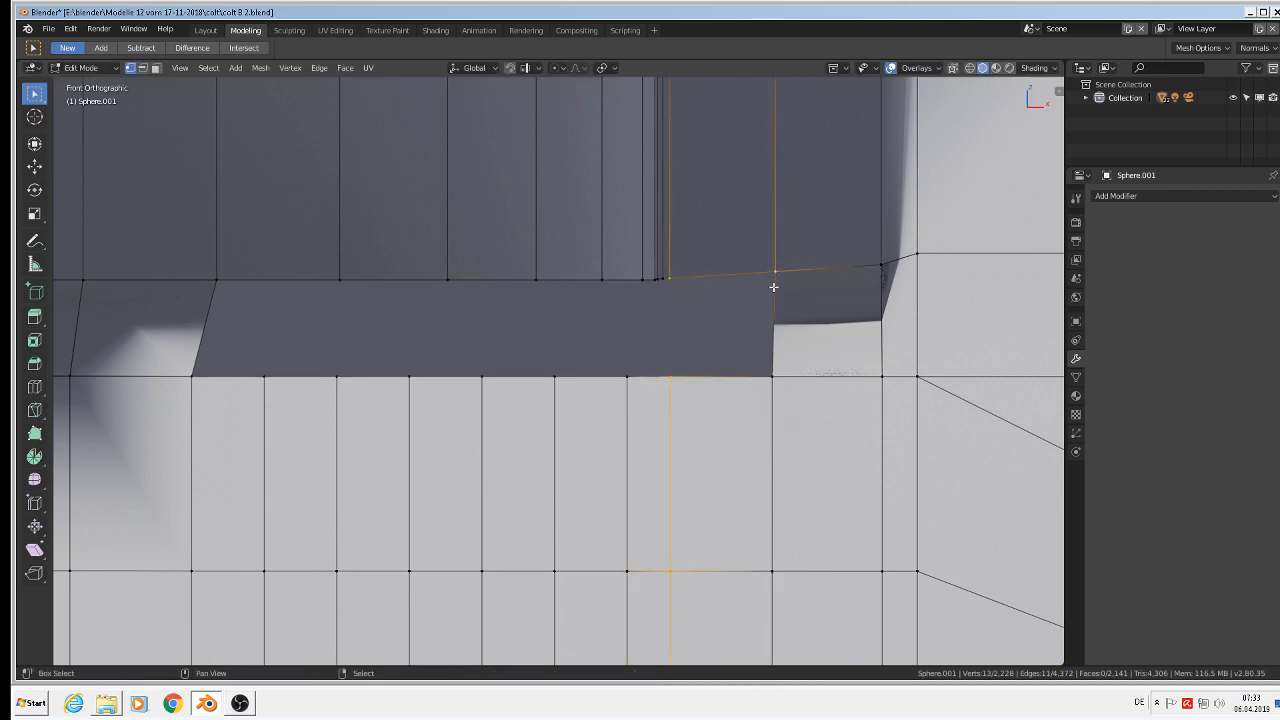
{"action": "right_click", "coordinate": [773, 370], "text": "shift"}
{"action": "key", "text": "f"}
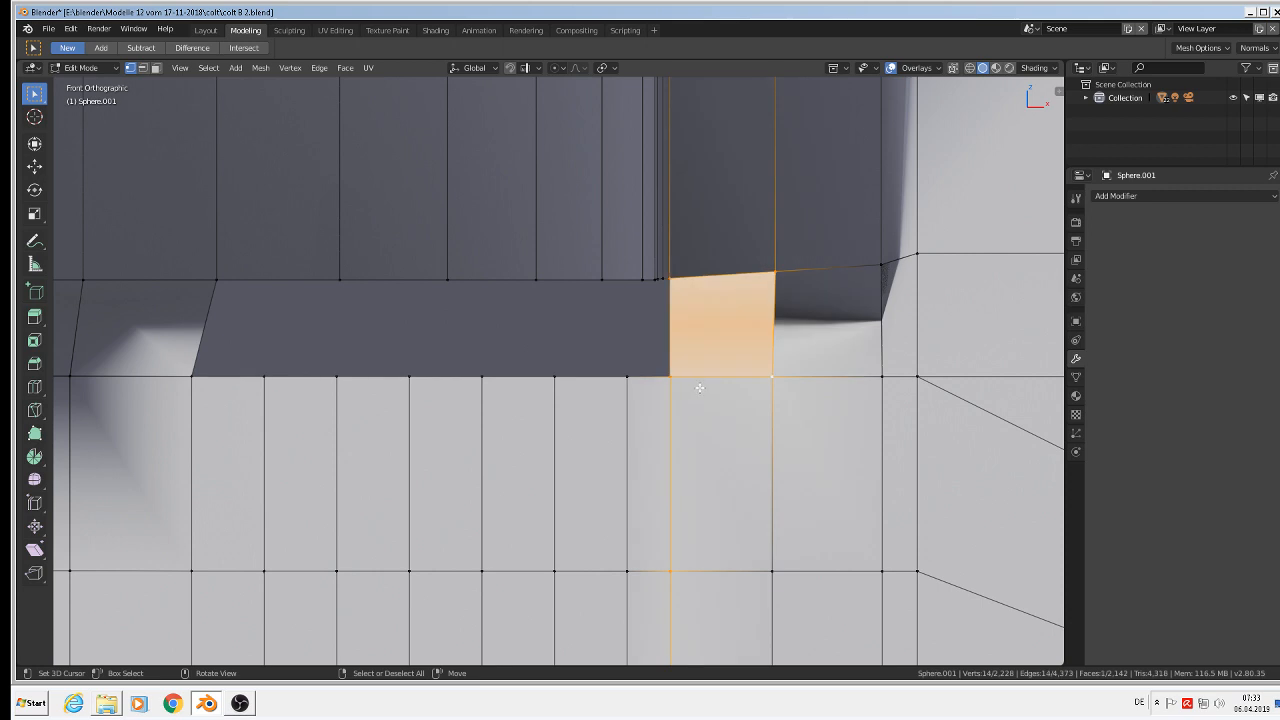
{"action": "scroll", "coordinate": [700, 388], "scroll_direction": "down", "scroll_amount": 3}
{"action": "scroll", "coordinate": [699, 388], "scroll_direction": "up", "scroll_amount": 3}
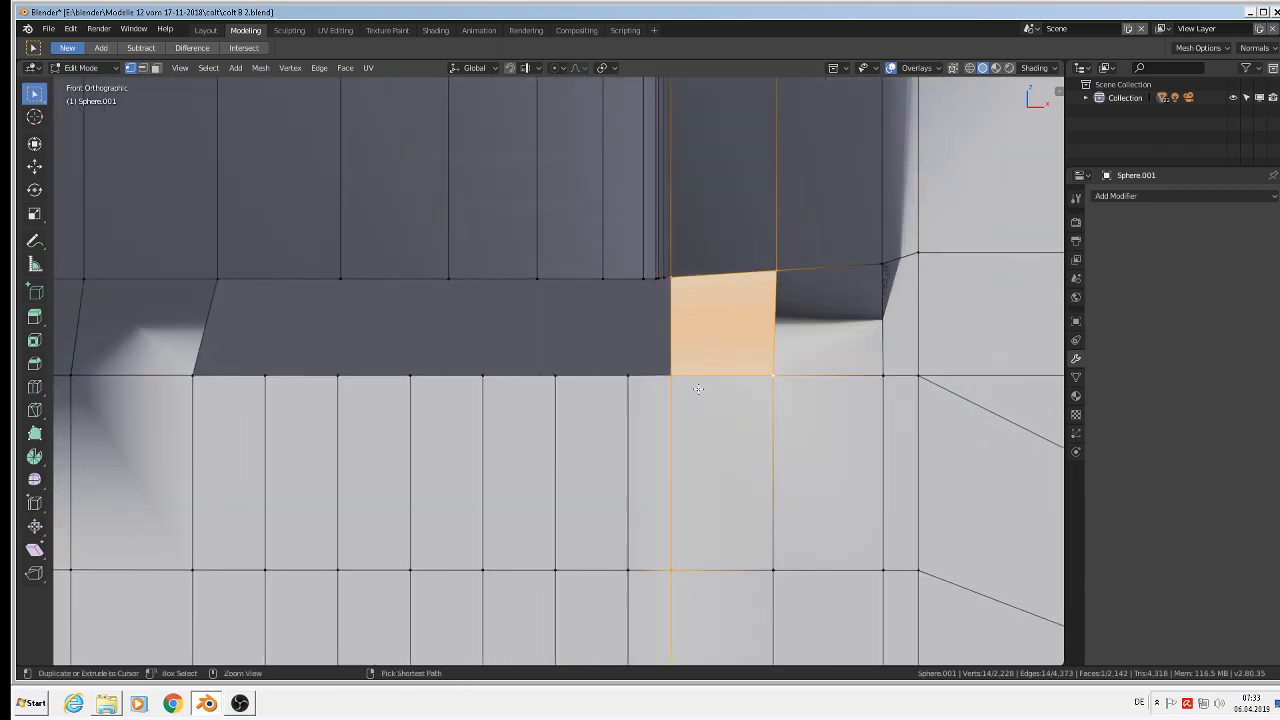
{"action": "key", "text": "ctrl+z"}
Fill the gap section above the realigned loop, selecting only its four corner vertices
{"action": "left_click", "coordinate": [670, 375]}
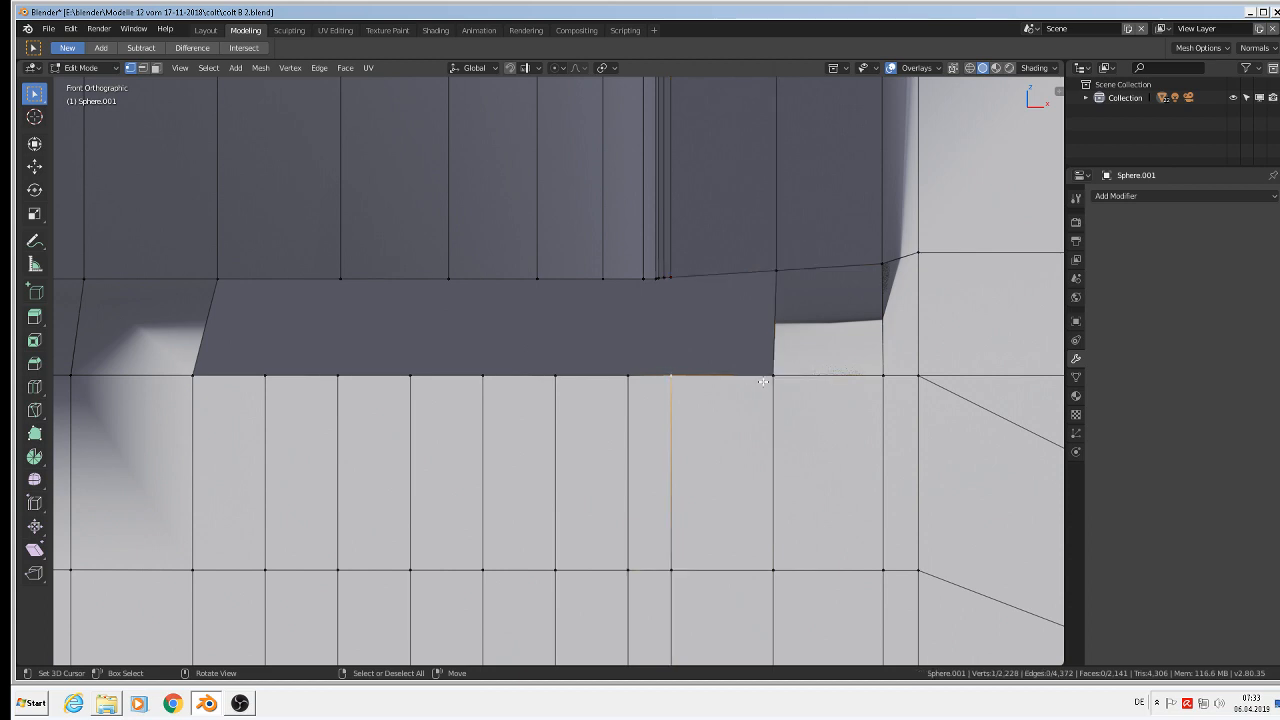
{"action": "left_click", "coordinate": [773, 375], "text": "shift"}
{"action": "left_click", "coordinate": [776, 270], "text": "shift"}
{"action": "left_click", "coordinate": [670, 276], "text": "shift"}
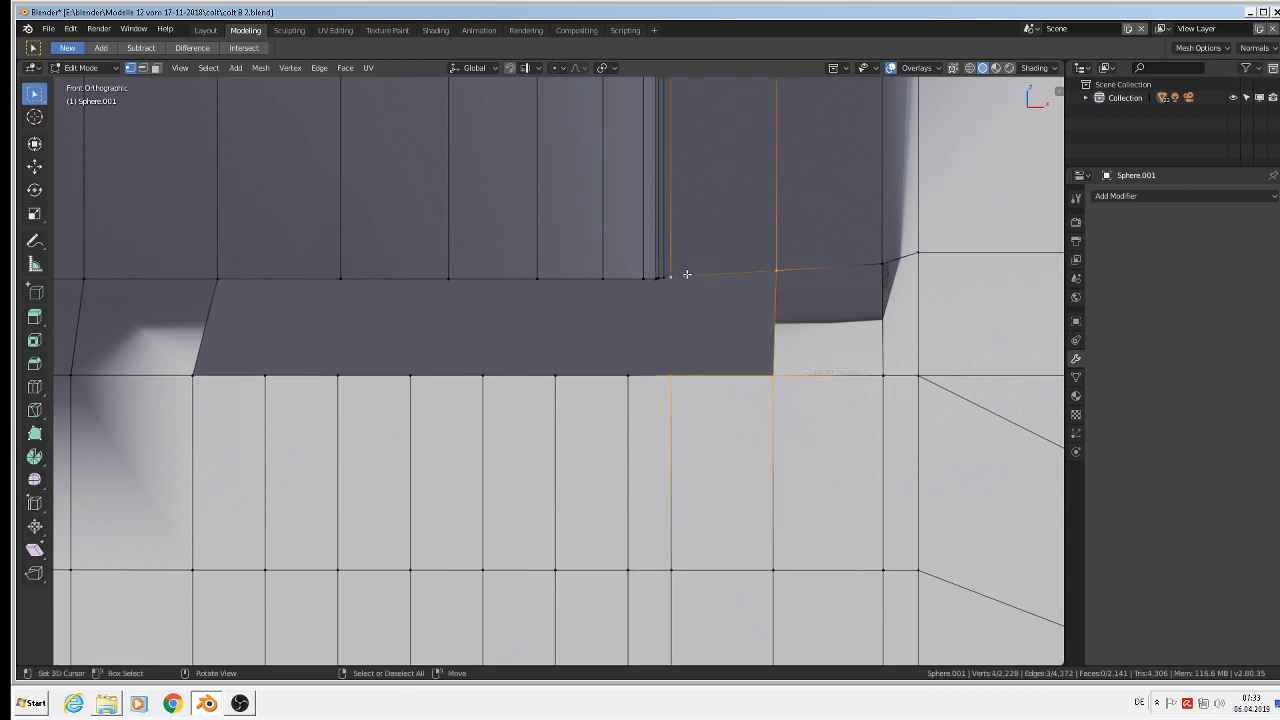
{"action": "key", "text": "f"}
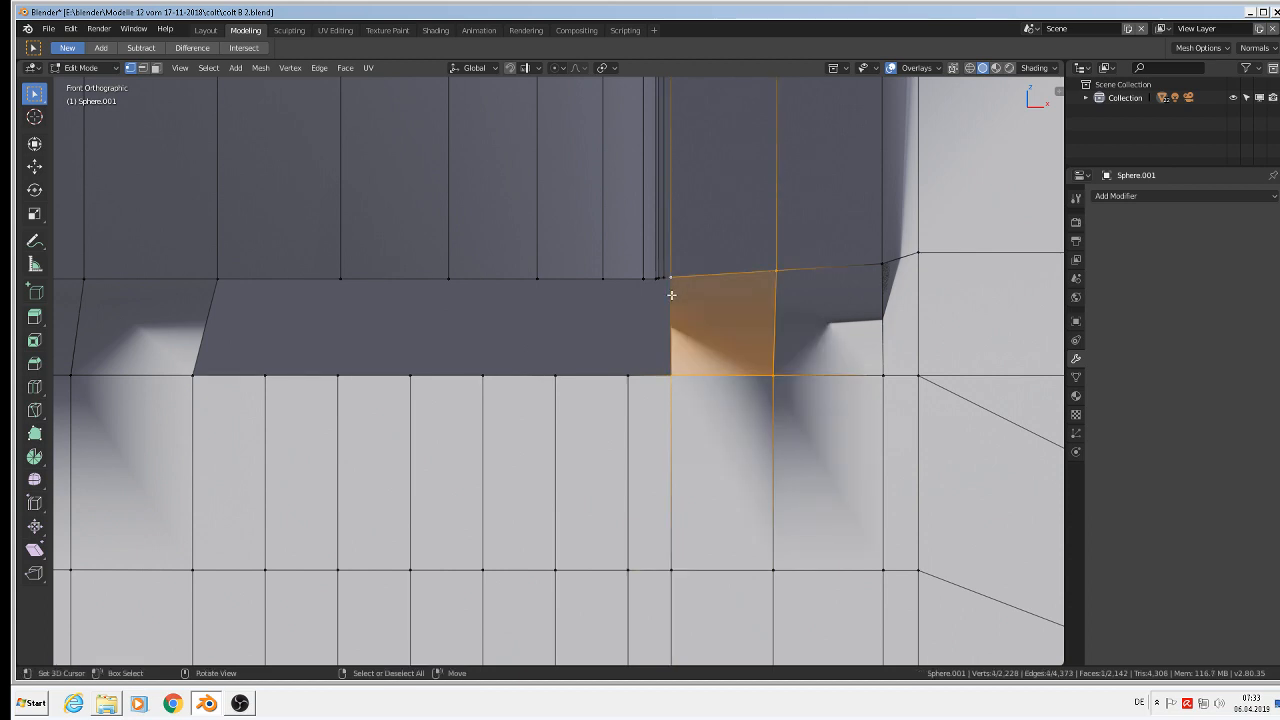
Move the next vertical panel loop about 0.0023 m in +X, close beside the last aligned loop and beneath the first closely spaced arch vertex
{"action": "scroll", "coordinate": [671, 295], "scroll_direction": "up", "scroll_amount": 2}
{"action": "left_click", "coordinate": [612, 465], "text": "alt"}
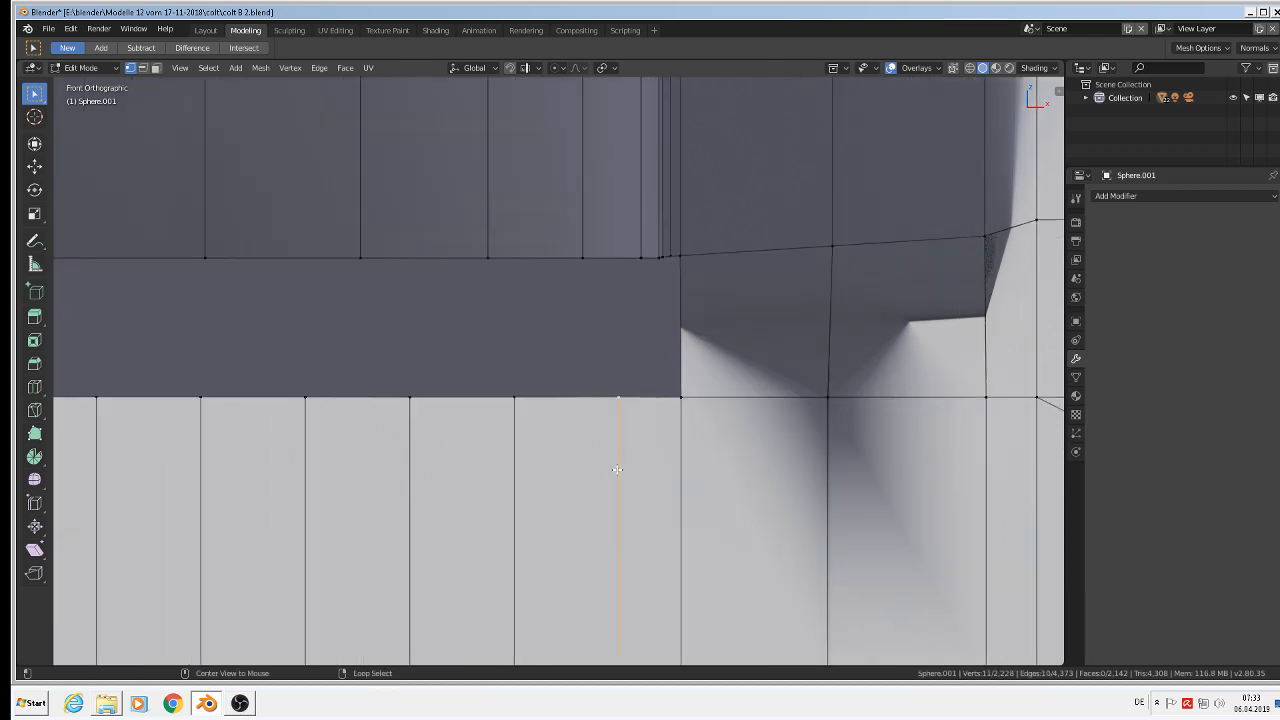
{"action": "key", "text": "g"}
{"action": "key", "text": "x"}
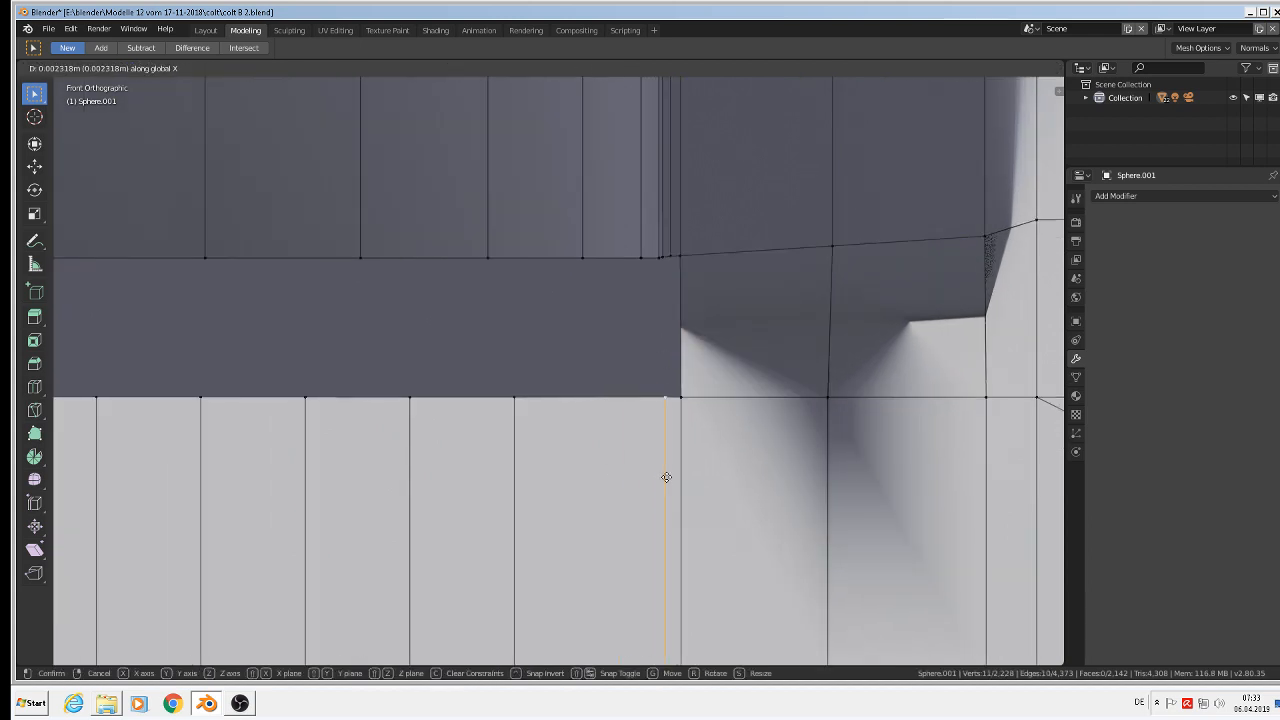
{"action": "left_click", "coordinate": [668, 478]}
{"action": "right_click", "coordinate": [671, 404]}
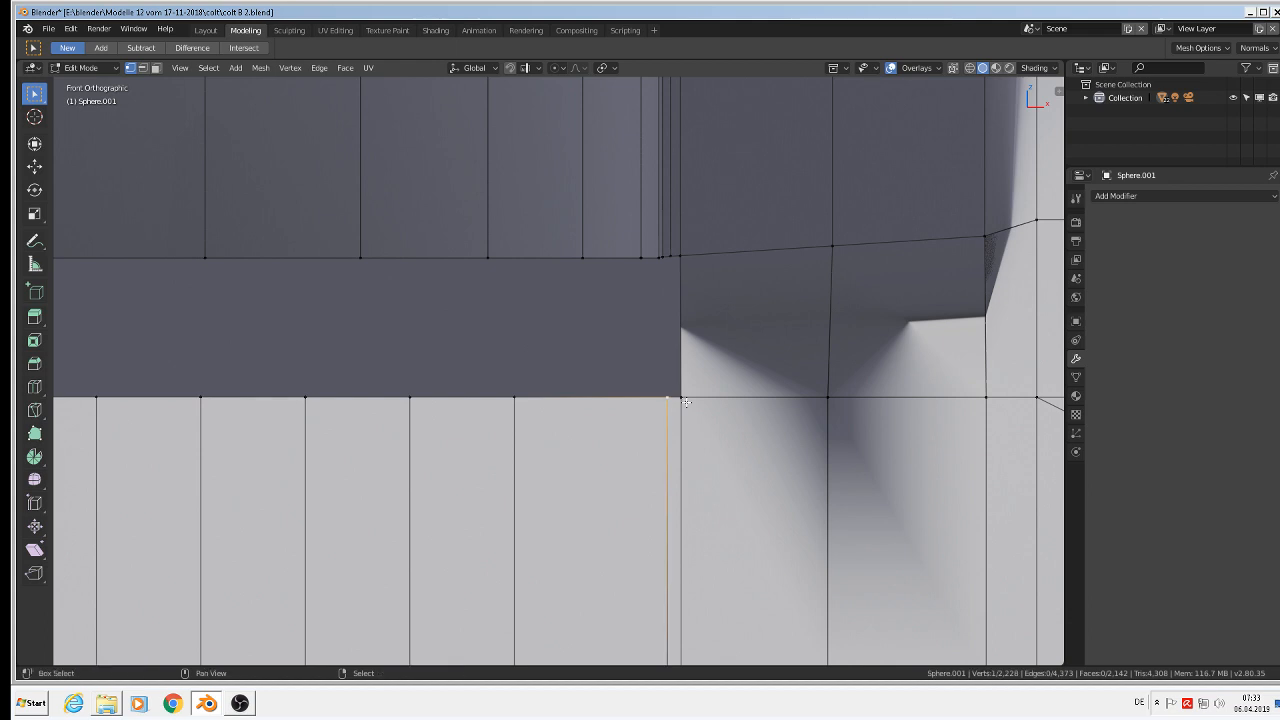
{"action": "right_click", "coordinate": [688, 400], "text": "shift"}
{"action": "right_click", "coordinate": [689, 261], "text": "shift"}
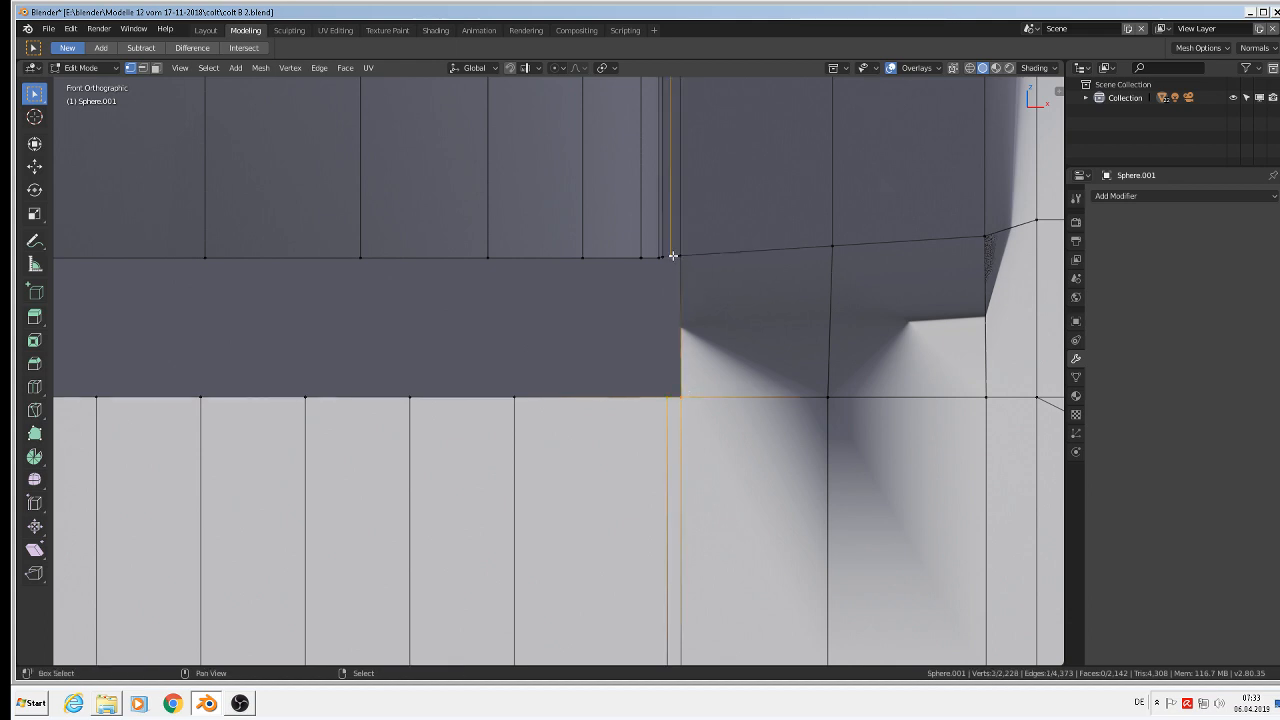
{"action": "right_click", "coordinate": [678, 258], "text": "alt+shift"}
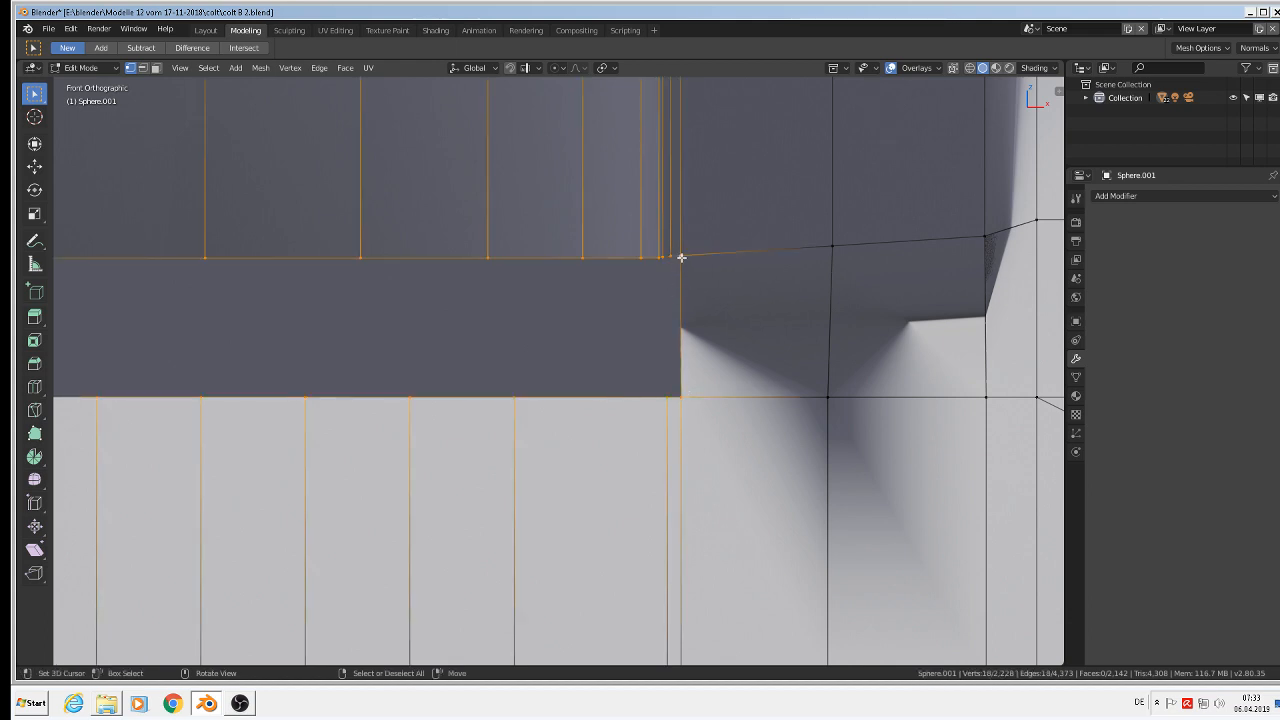
Fill the first narrow gap section between the closely spaced arch vertices and the two adjacent panel loops with a four-vertex face
{"action": "right_click", "coordinate": [681, 257]}
{"action": "right_click", "coordinate": [675, 254], "text": "shift"}
{"action": "right_click", "coordinate": [668, 397], "text": "shift"}
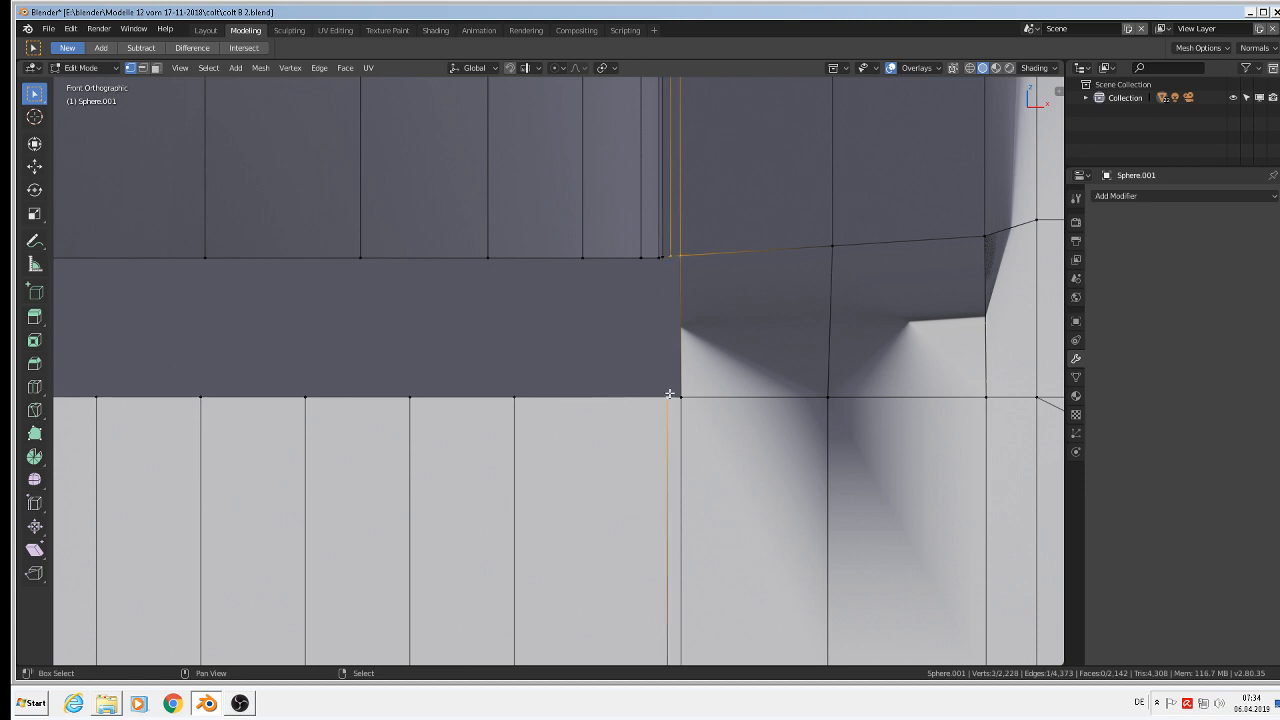
{"action": "right_click", "coordinate": [681, 397], "text": "shift"}
{"action": "key", "text": "f"}
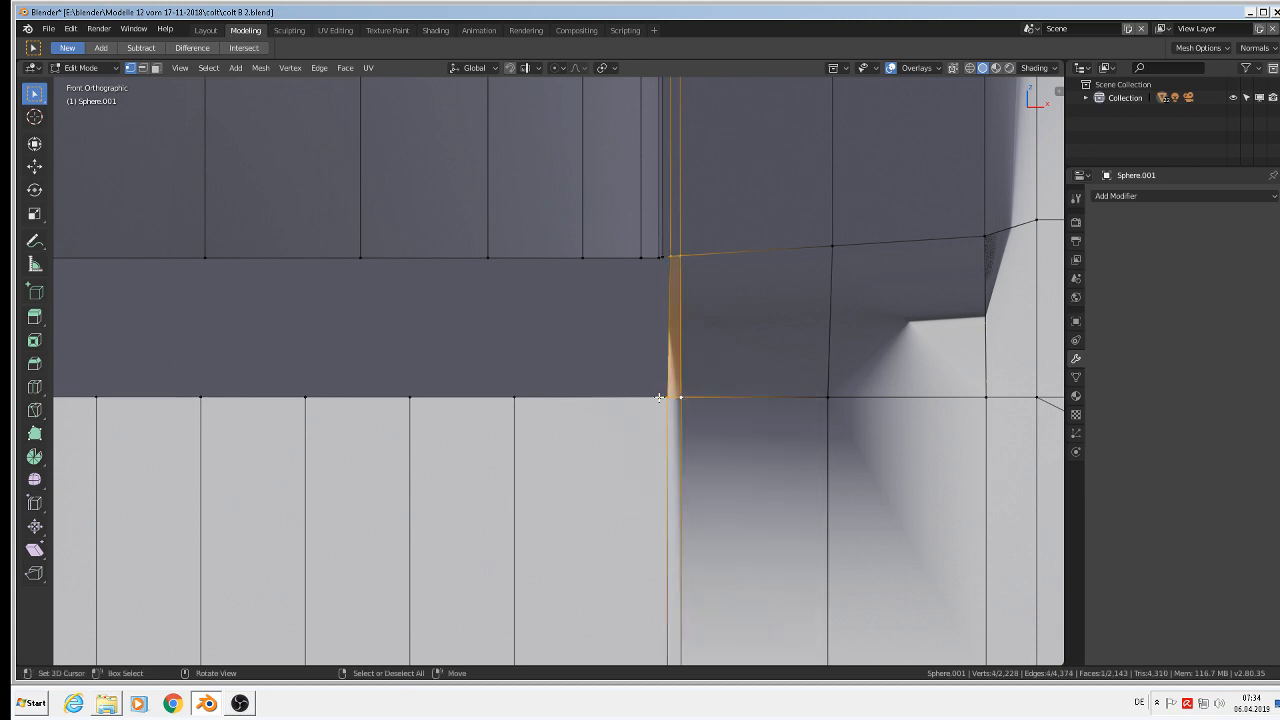
Move the following vertical panel loop about 0.007 m in +X to sit beneath the second closely spaced arch vertex
{"action": "right_click", "coordinate": [515, 484]}
{"action": "key", "text": "g"}
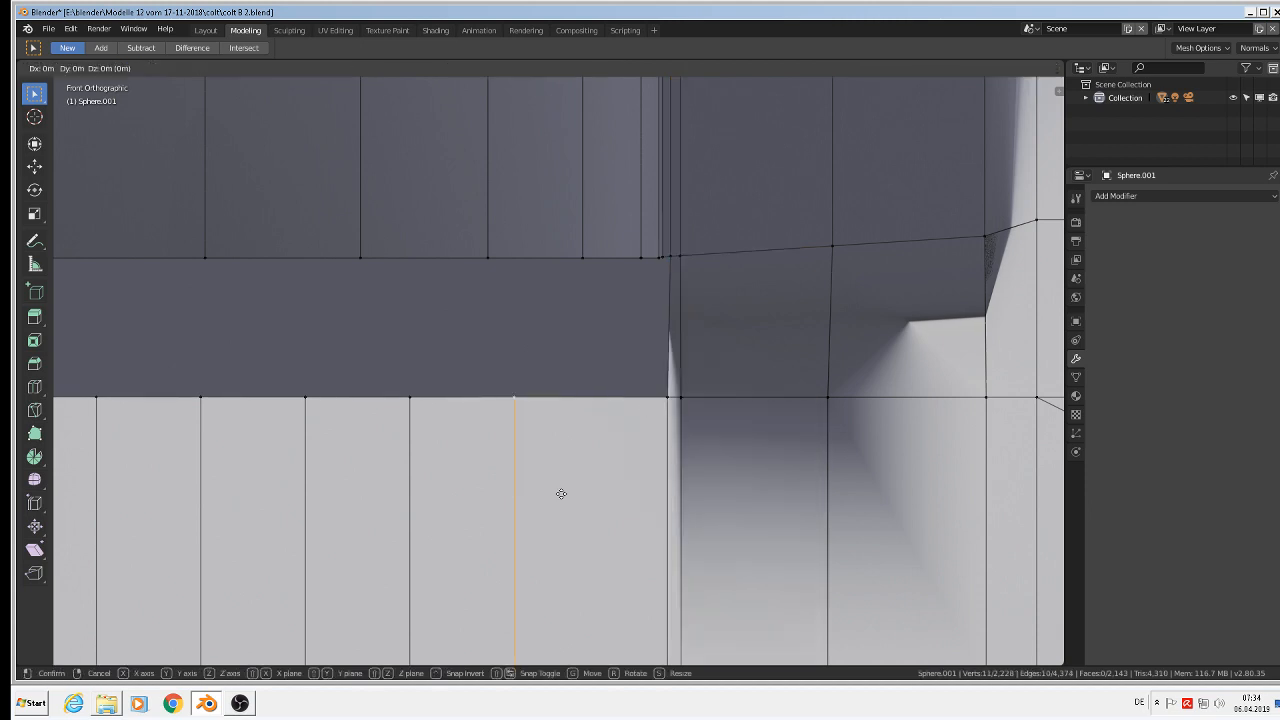
{"action": "key", "text": "x"}
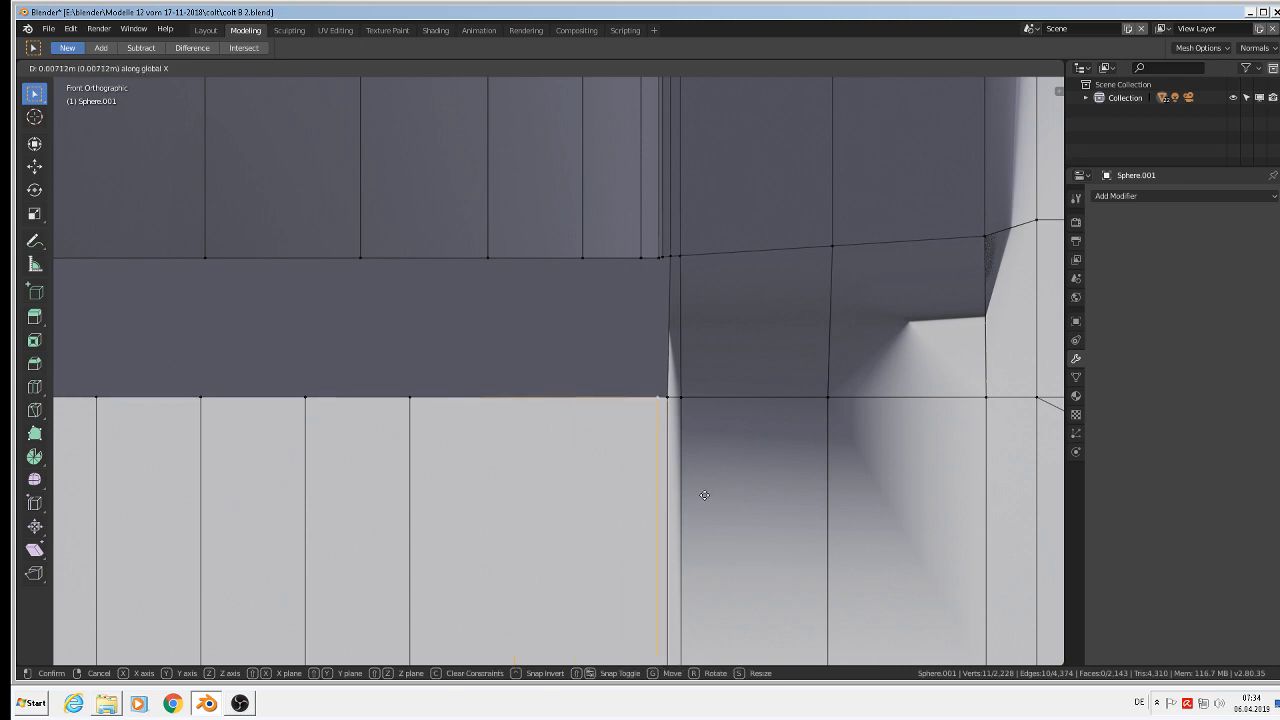
{"action": "left_click", "coordinate": [706, 495]}
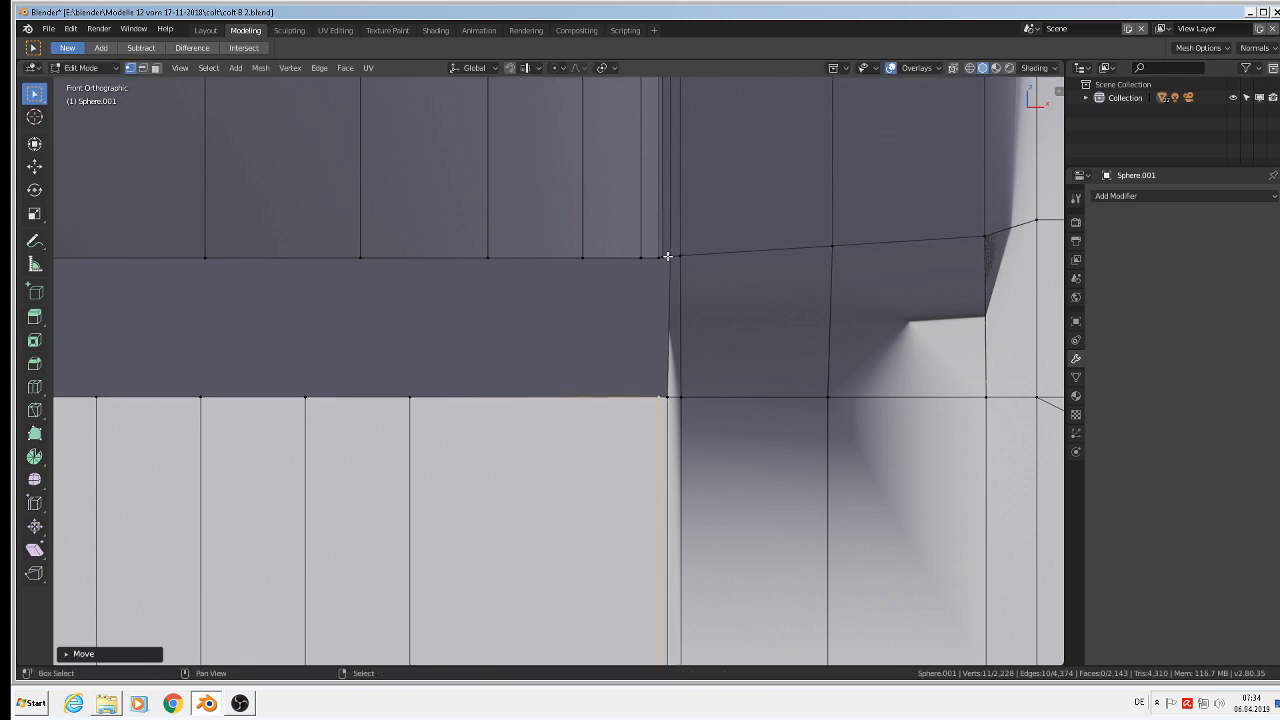
{"action": "right_click", "coordinate": [667, 252], "text": "shift"}
{"action": "right_click", "coordinate": [669, 397], "text": "shift"}
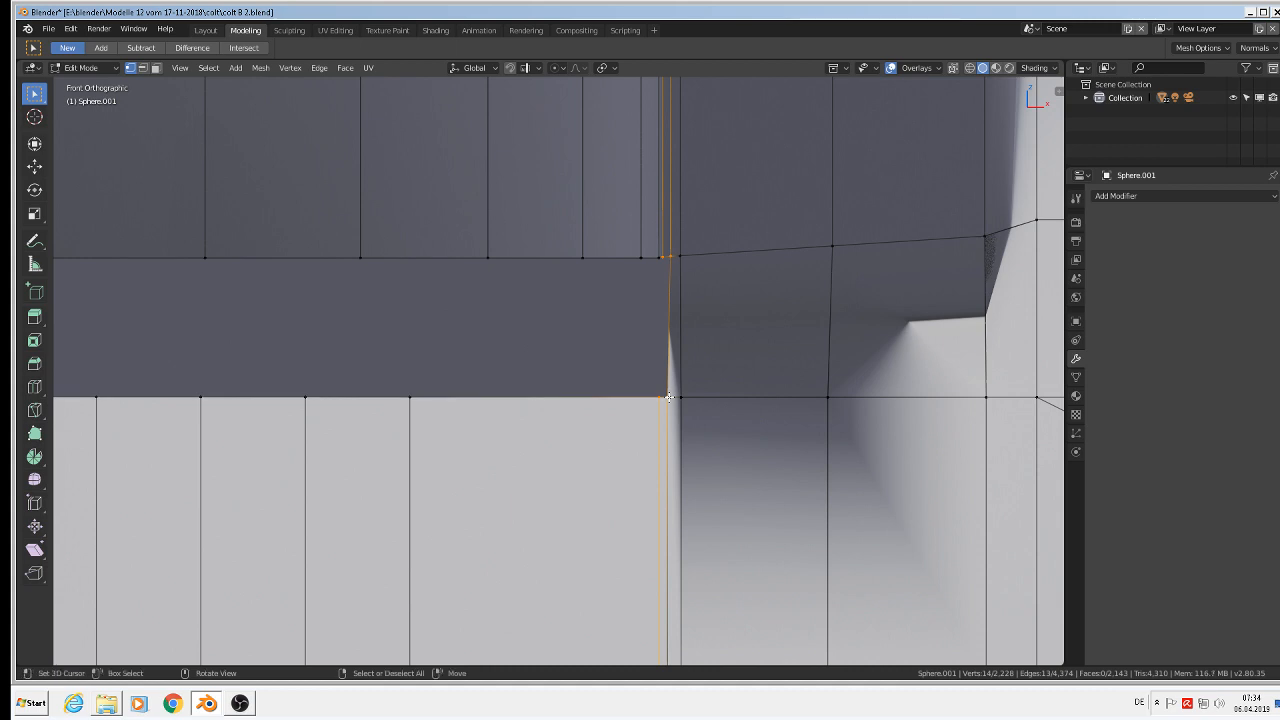
{"action": "key", "text": "f"}
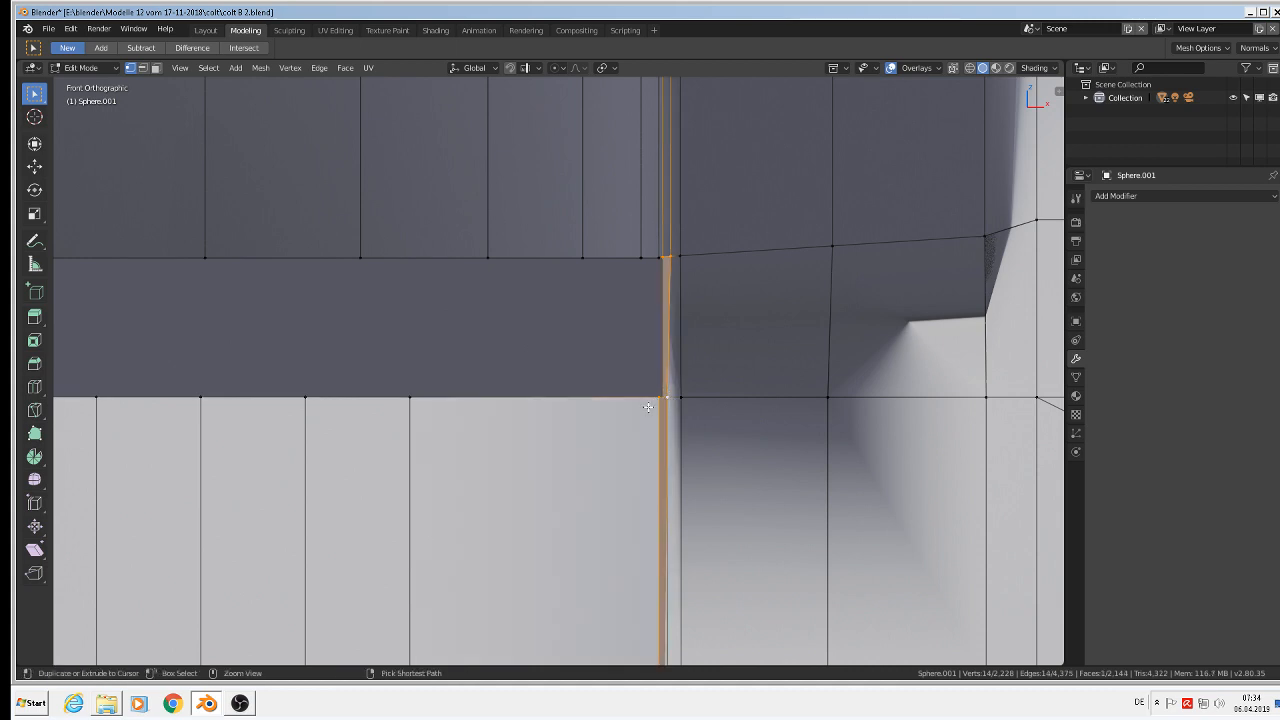
{"action": "key", "text": "ctrl+z"}
Fill the second narrow gap section with a face from only its two panel vertices and two arch vertices
{"action": "right_click", "coordinate": [656, 399]}
{"action": "right_click", "coordinate": [668, 393], "text": "shift"}
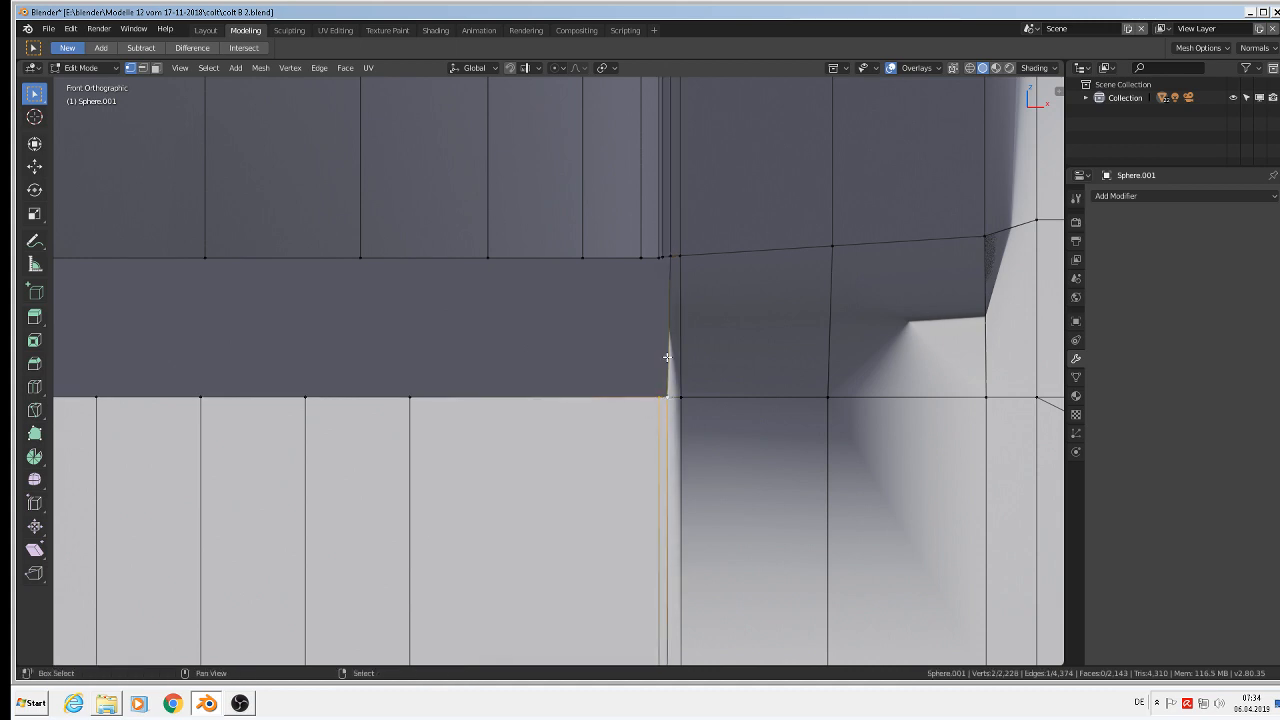
{"action": "right_click", "coordinate": [668, 258], "text": "shift"}
{"action": "right_click", "coordinate": [663, 262], "text": "shift"}
{"action": "key", "text": "f"}
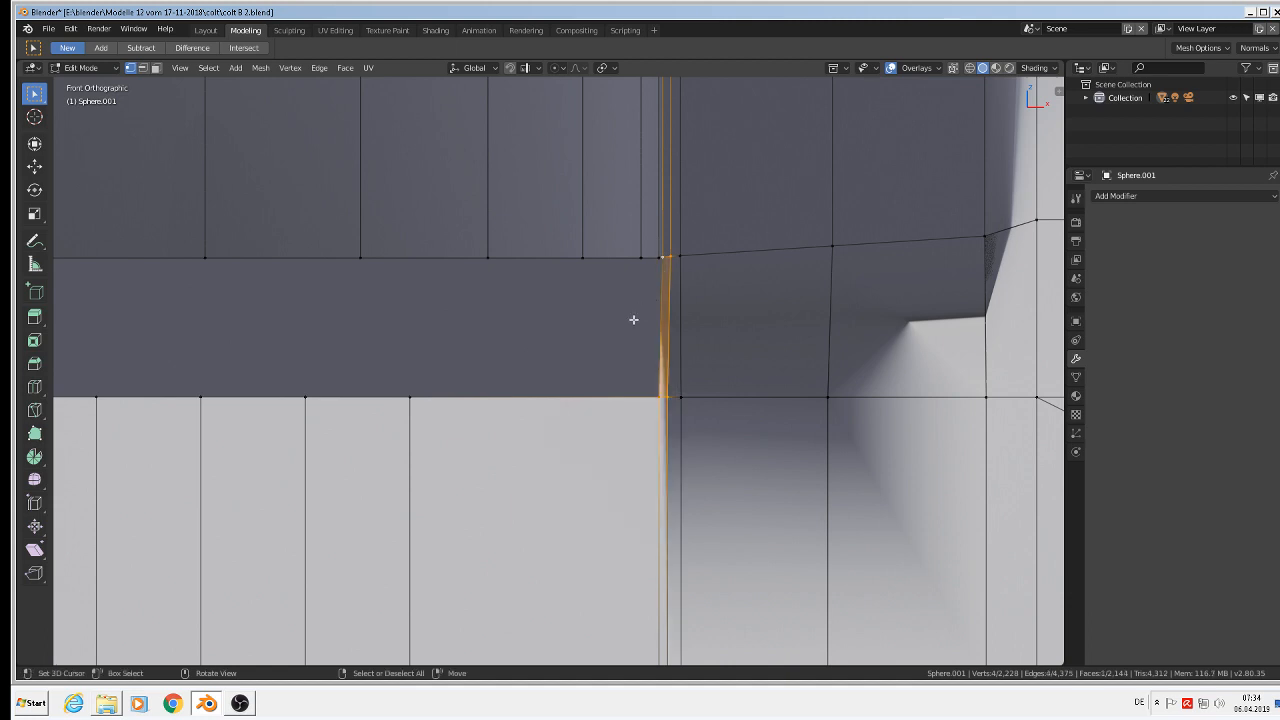
Move the next remaining vertical panel loop about 0.012 m in +X, just short of the last aligned narrow loop
{"action": "right_click", "coordinate": [416, 462], "text": "alt"}
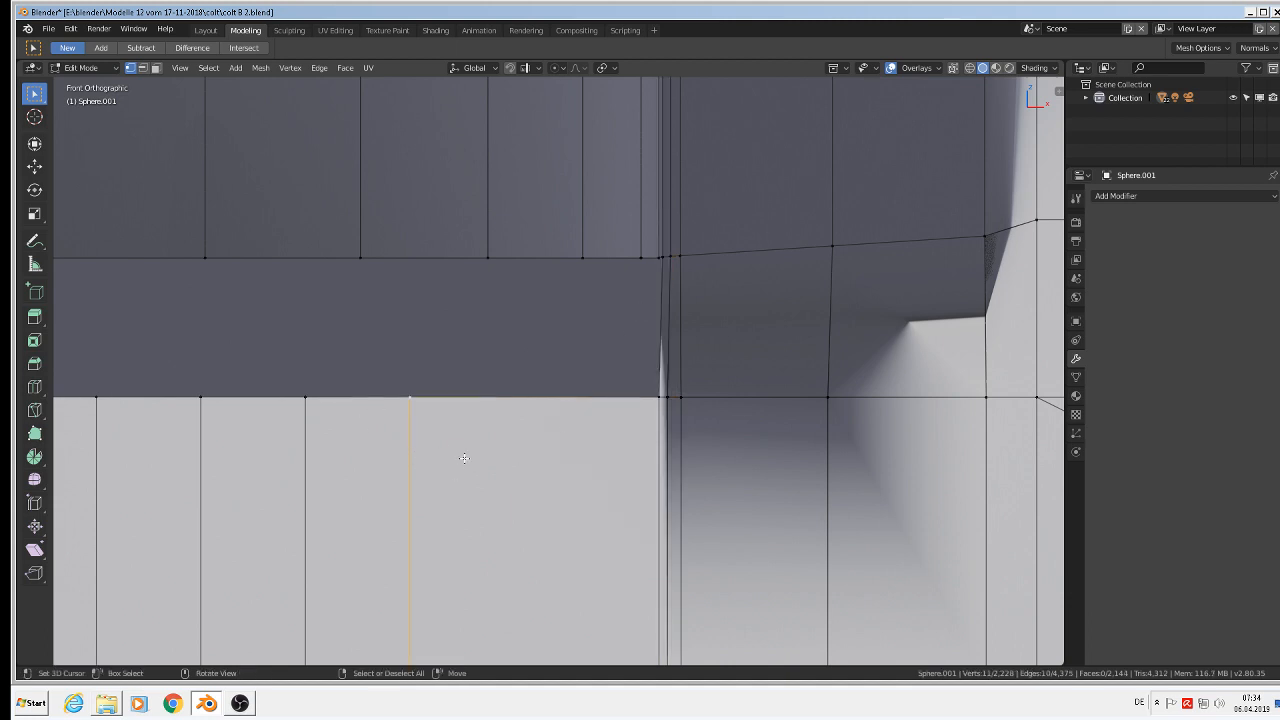
{"action": "key", "text": "g"}
{"action": "key", "text": "x"}
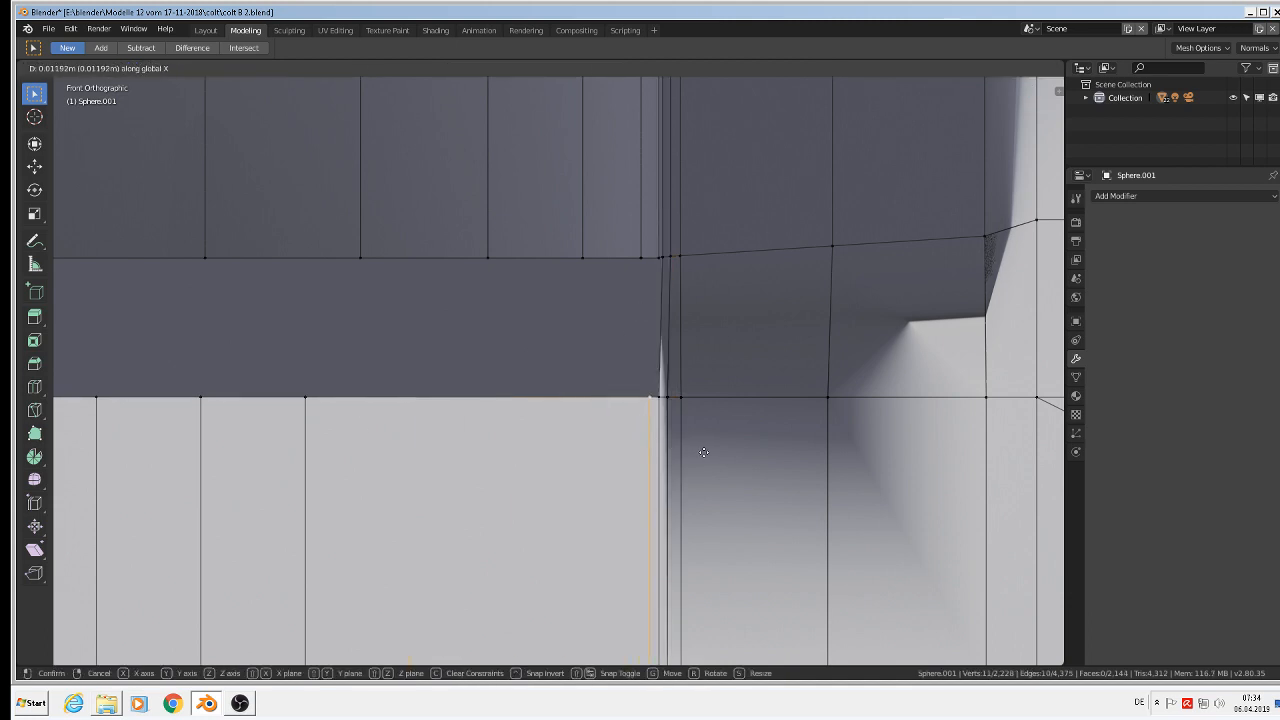
{"action": "left_click", "coordinate": [703, 450]}
Fill the third narrow gap section between the newly moved loop and the clustered arch vertices with a four-vertex face
{"action": "right_click", "coordinate": [660, 257], "text": "shift"}
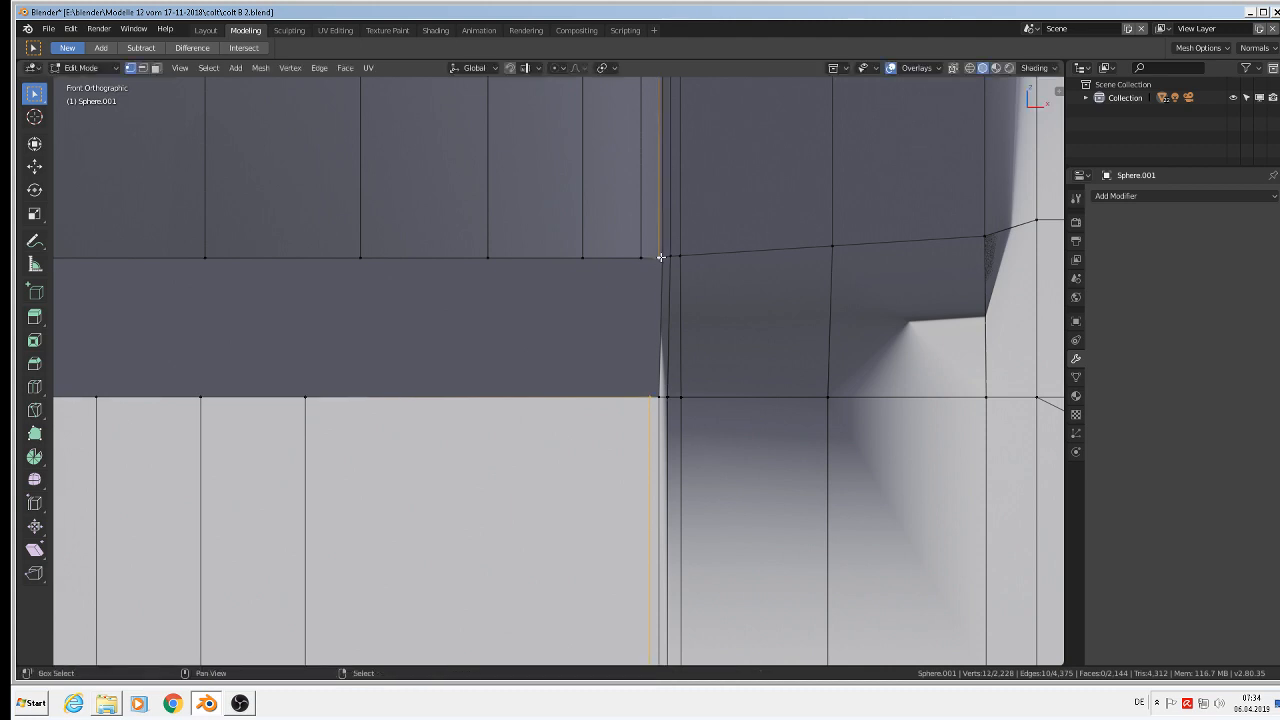
{"action": "left_click", "coordinate": [642, 392]}
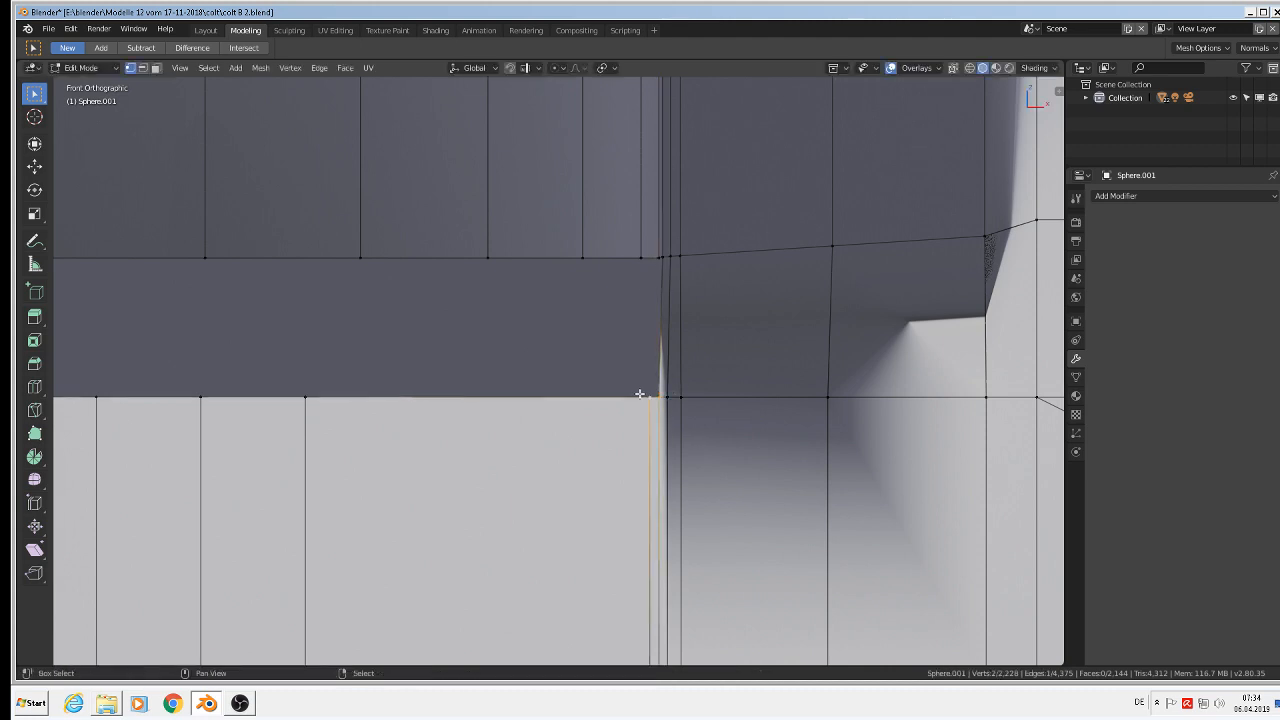
{"action": "right_click", "coordinate": [660, 255], "text": "shift"}
{"action": "key", "text": "f"}
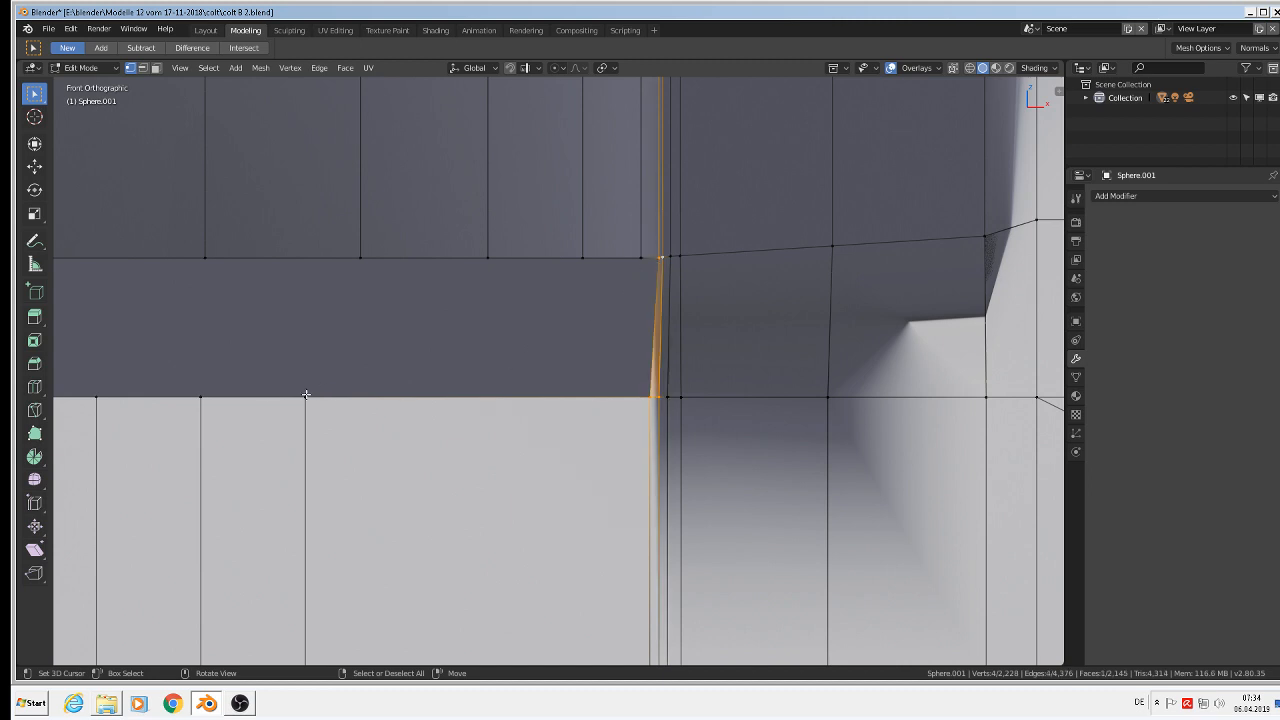
Move the next vertical panel loop in +X, just short of the last aligned loop, and fill the fourth narrow gap section with a face
{"action": "left_click", "coordinate": [308, 429], "text": "alt"}
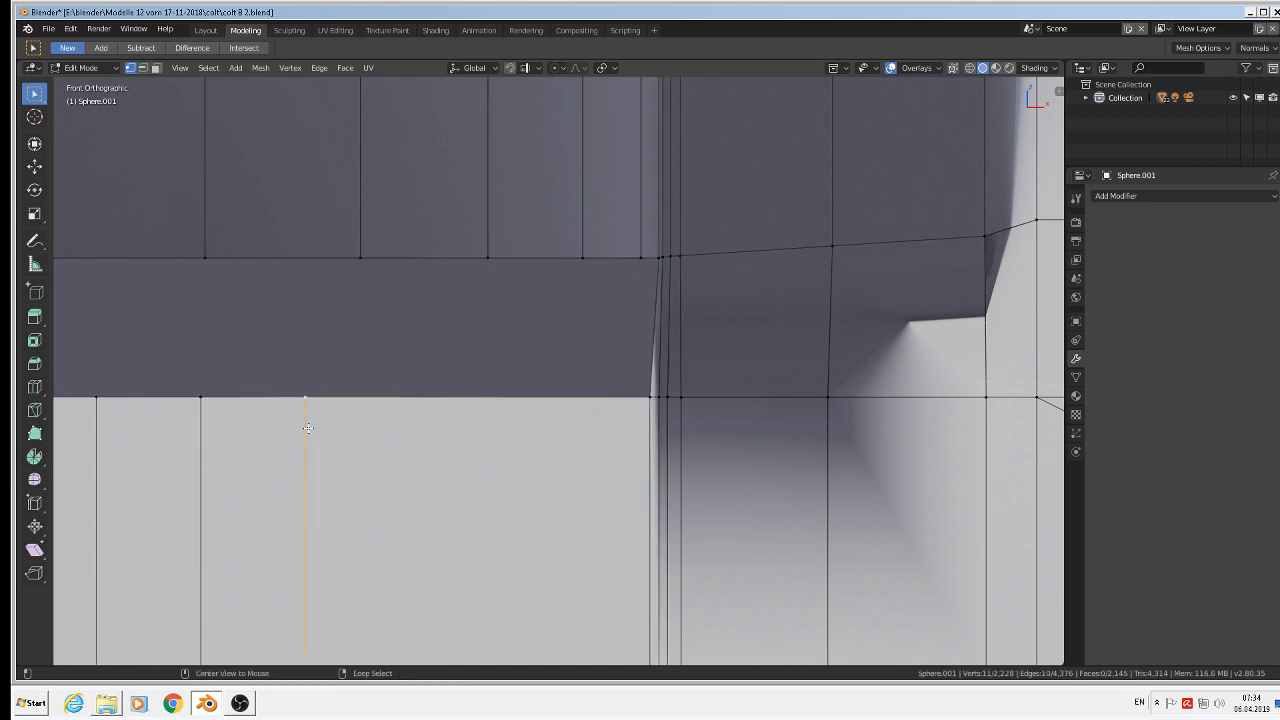
{"action": "key", "text": "g"}
{"action": "key", "text": "x"}
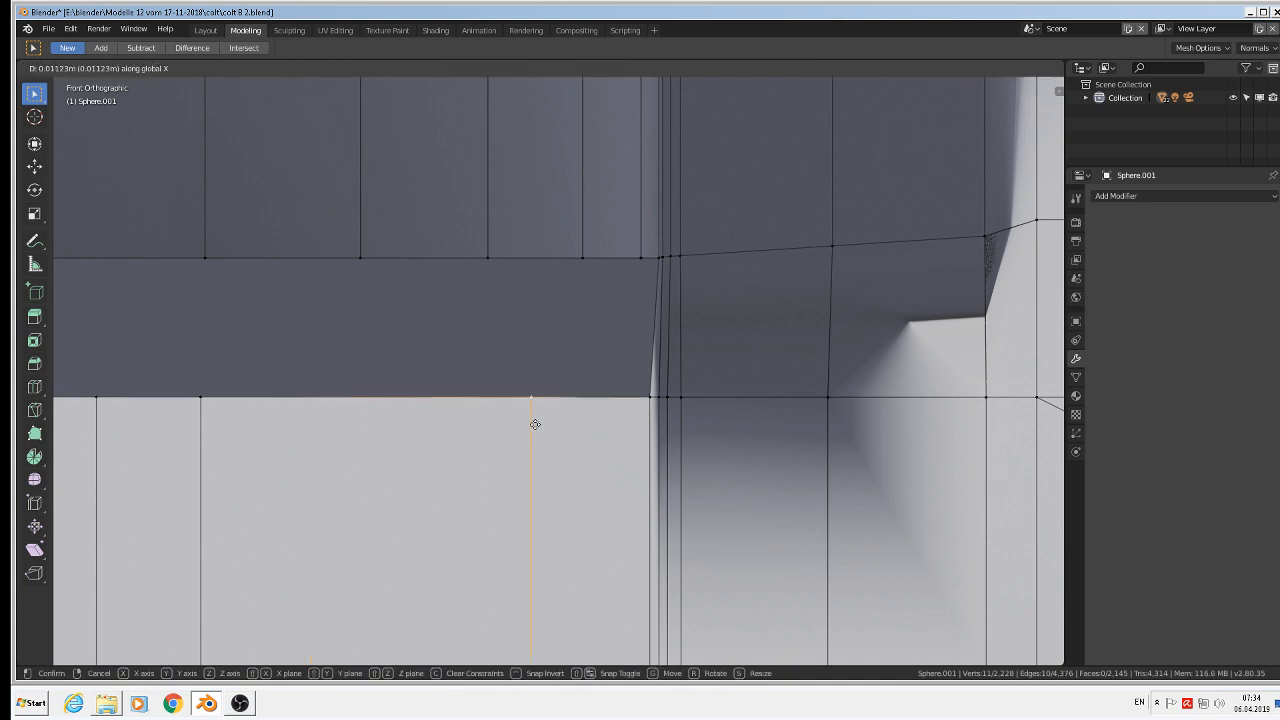
{"action": "left_click", "coordinate": [642, 420]}
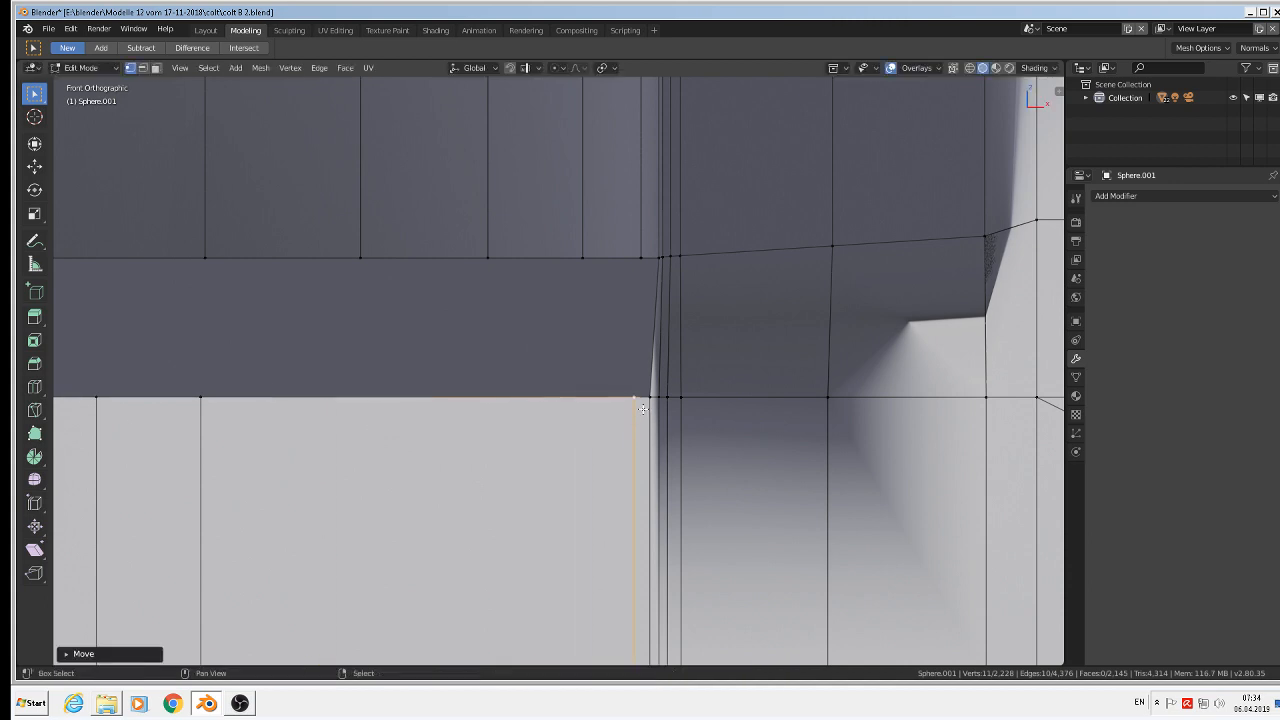
{"action": "left_click", "coordinate": [629, 398]}
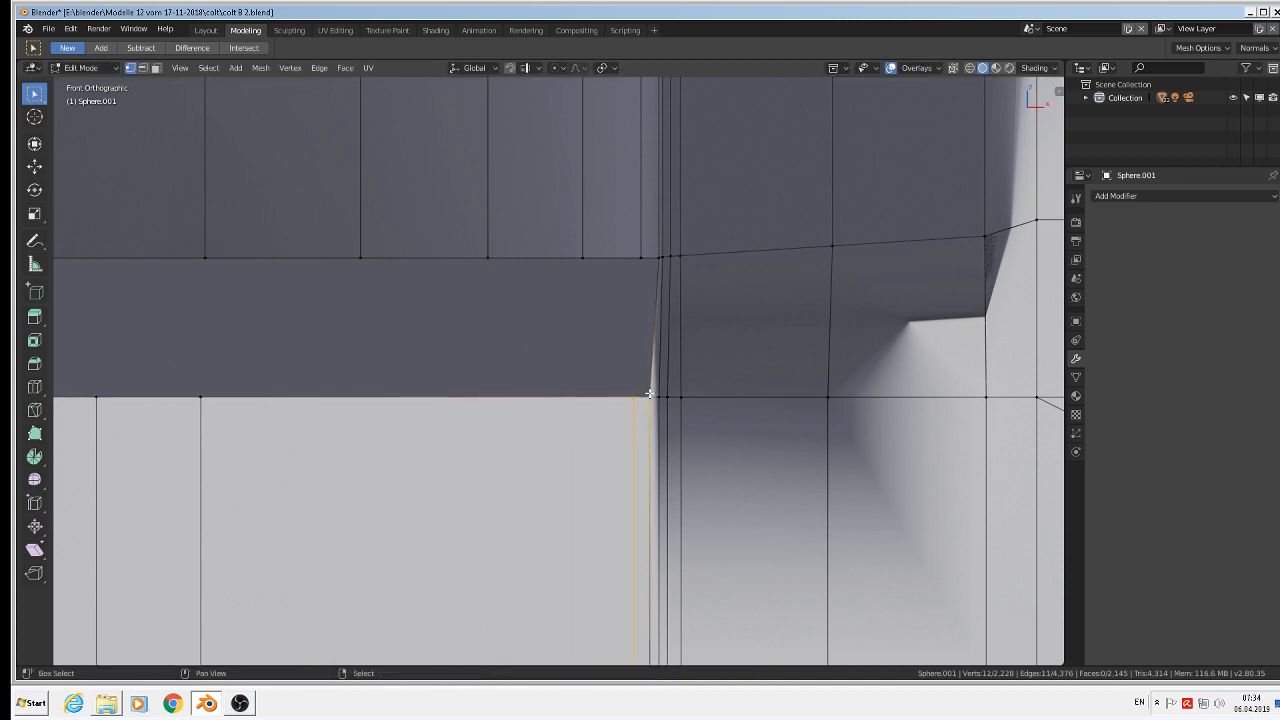
{"action": "left_click", "coordinate": [642, 259], "text": "shift"}
{"action": "key", "text": "f"}
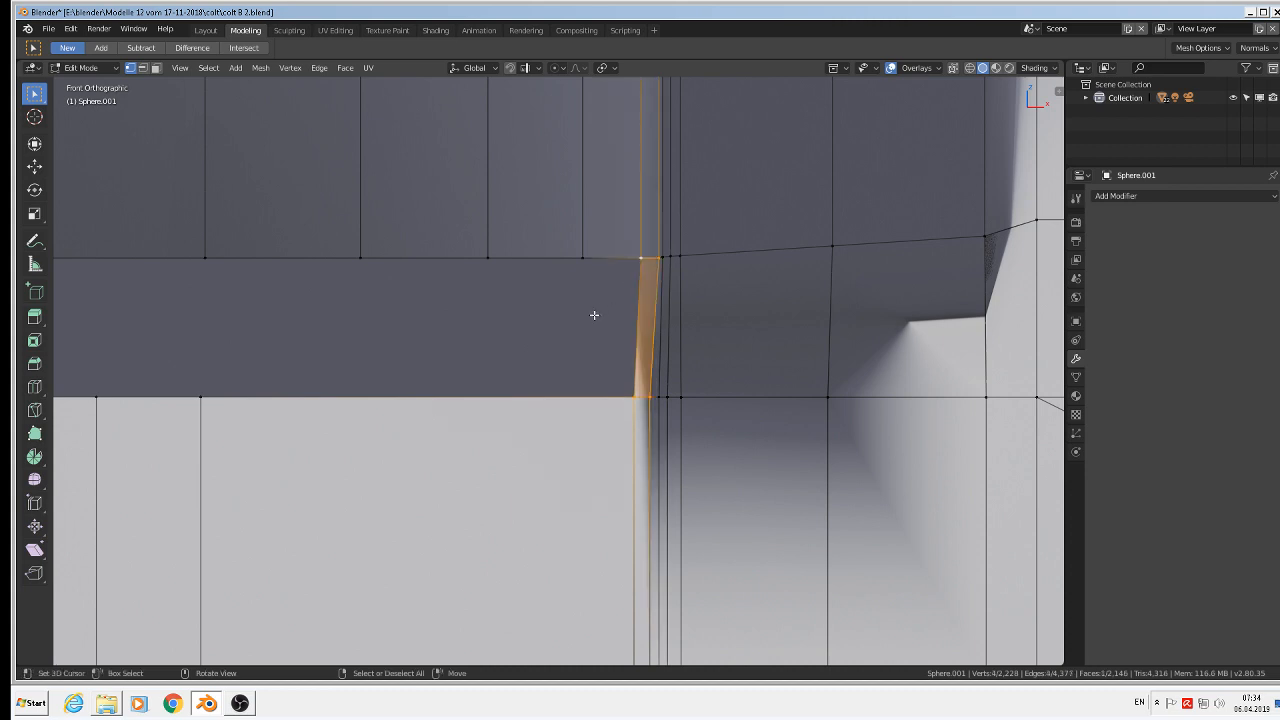
Move the next vertical panel loop about 0.019 m in +X to sit beneath the next open arch vertex
{"action": "left_click", "coordinate": [220, 452], "text": "alt"}
{"action": "key", "text": "g"}
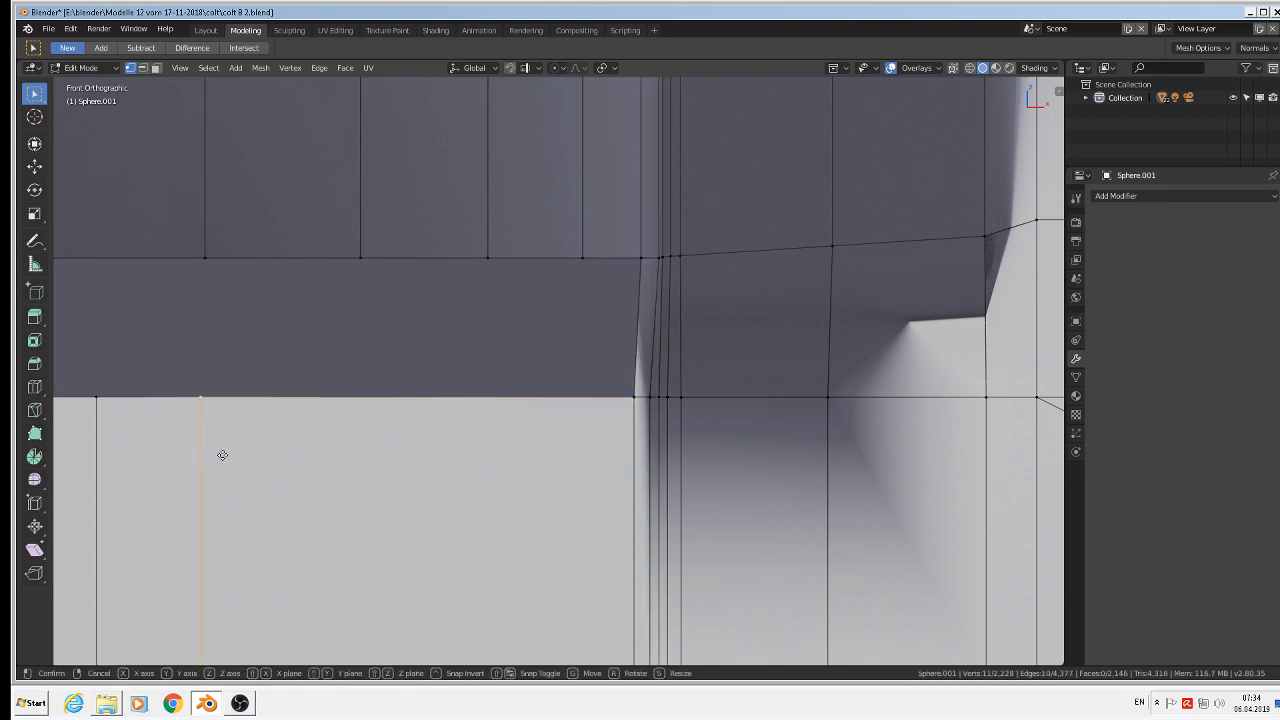
{"action": "key", "text": "x"}
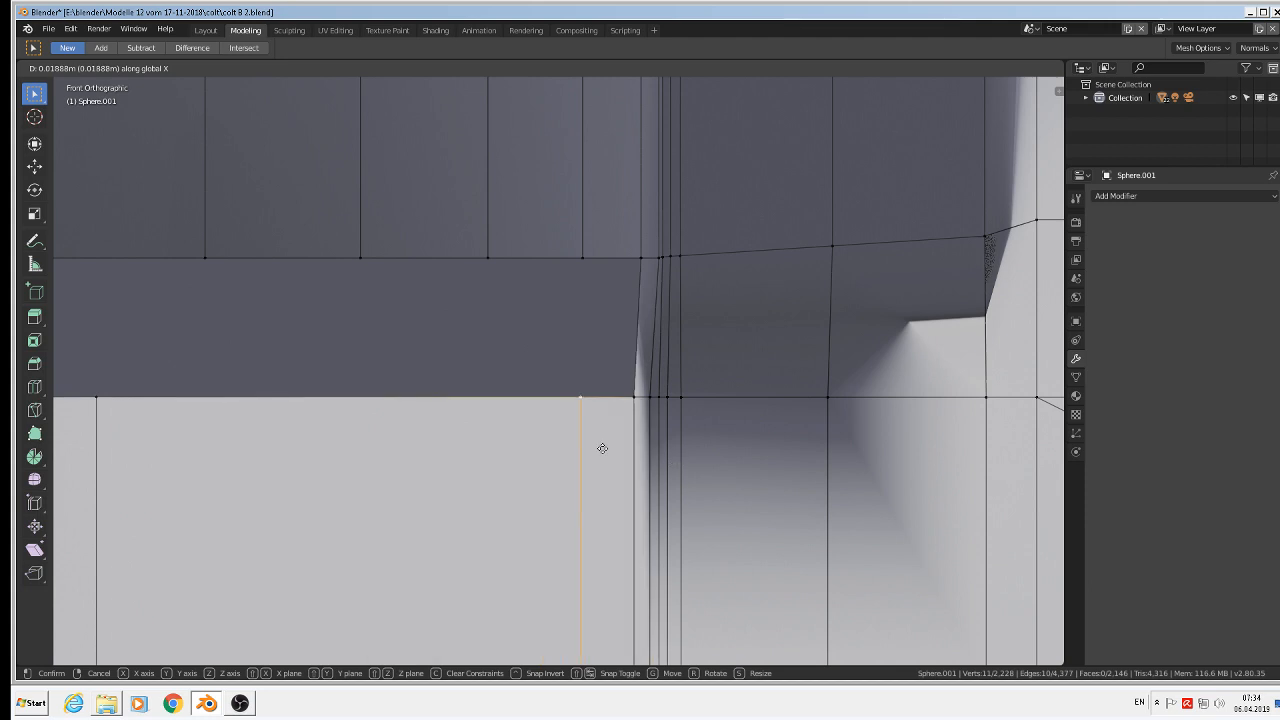
{"action": "left_click", "coordinate": [603, 449]}
Fill the gap section between the newly placed loop and the last filled section with a face joined to its two arch vertices
{"action": "right_click", "coordinate": [630, 397], "text": "shift"}
{"action": "right_click", "coordinate": [641, 258], "text": "shift"}
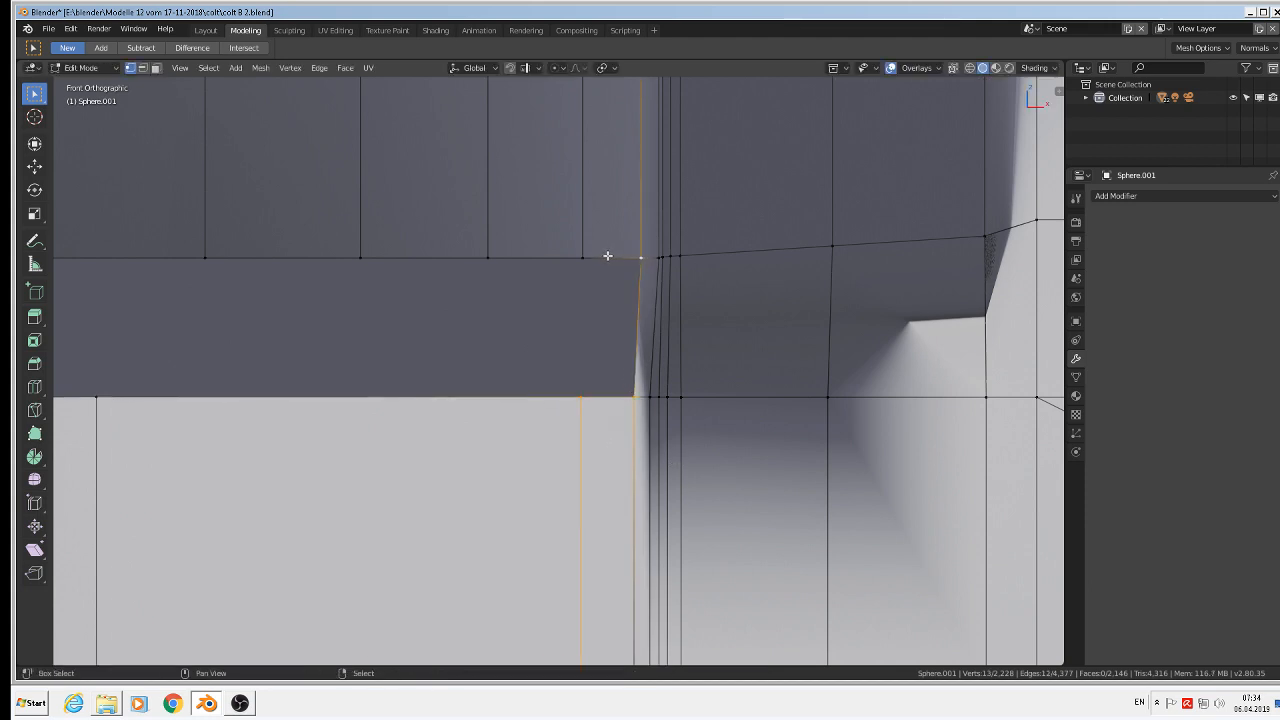
{"action": "right_click", "coordinate": [594, 252], "text": "shift"}
{"action": "key", "text": "f"}
Move the remaining vertical panel loop in the open stretch slightly in +X, close to beneath the first unfilled arch vertex
{"action": "scroll", "coordinate": [540, 360], "scroll_direction": "down", "scroll_amount": 3}
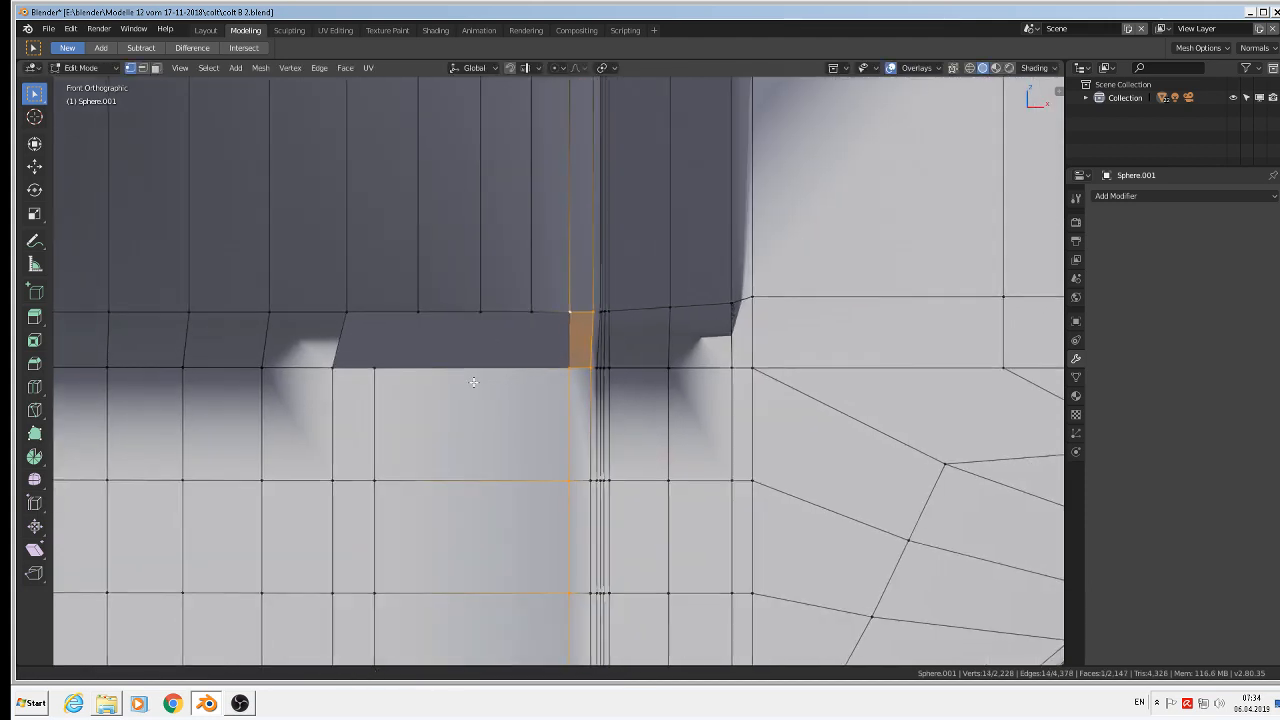
{"action": "middle_click_drag", "start_coordinate": [403, 363], "coordinate": [455, 347], "text": "shift"}
{"action": "right_click", "coordinate": [429, 398], "text": "alt"}
{"action": "key", "text": "g"}
{"action": "key", "text": "x"}
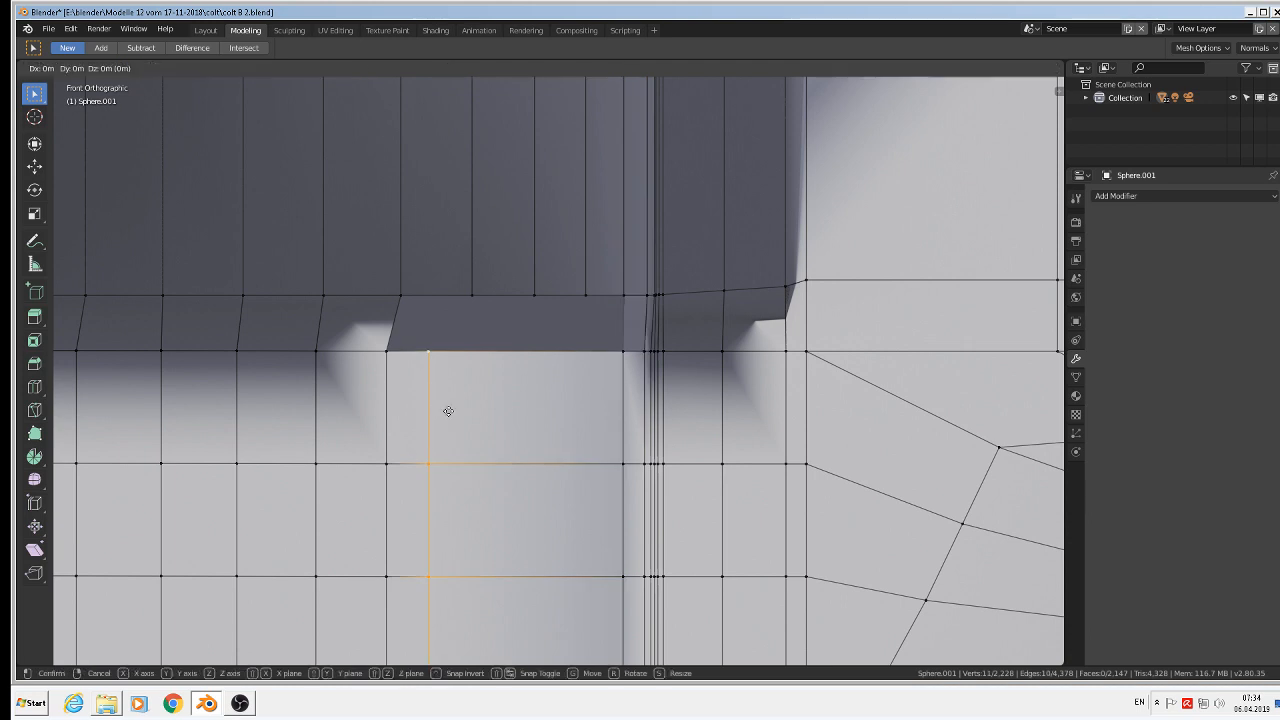
{"action": "left_click", "coordinate": [489, 408]}
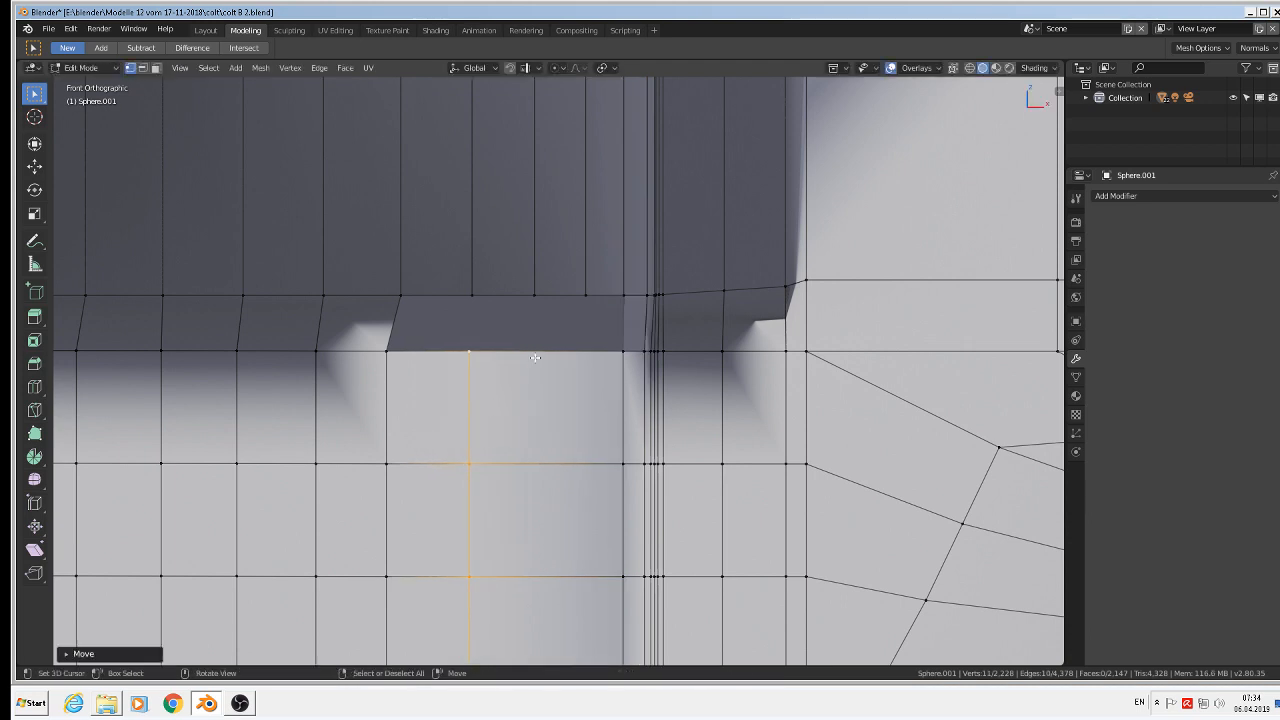
Add two evenly spaced vertical loop cuts across the wide panel section between the moved loop and the newly filled section
{"action": "key", "text": "ctrl+r"}
{"action": "scroll", "coordinate": [535, 357], "scroll_direction": "up", "scroll_amount": 1}
{"action": "left_click", "coordinate": [536, 357]}
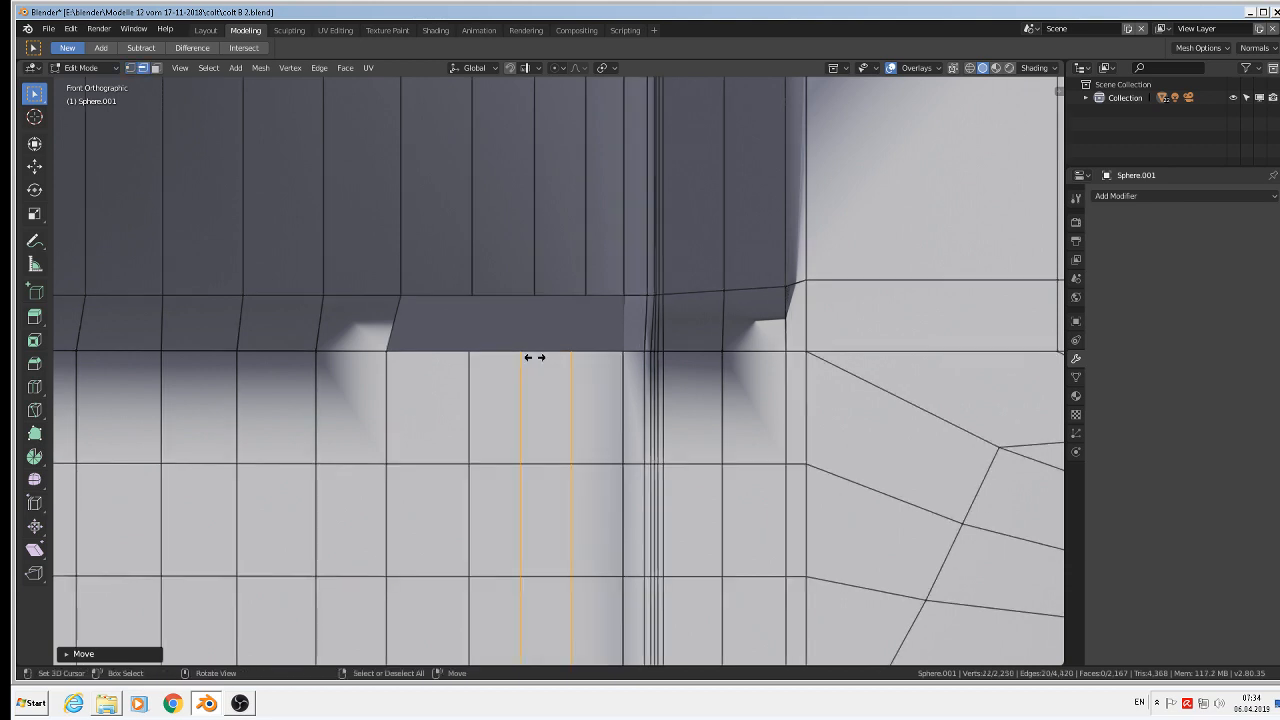
Fill the first open section at the -X end of the gap with a face from two panel and two arch vertices
{"action": "key", "text": "1"}
{"action": "left_click", "coordinate": [469, 350]}
{"action": "left_click", "coordinate": [471, 295], "text": "shift"}
{"action": "left_click", "coordinate": [401, 296], "text": "shift"}
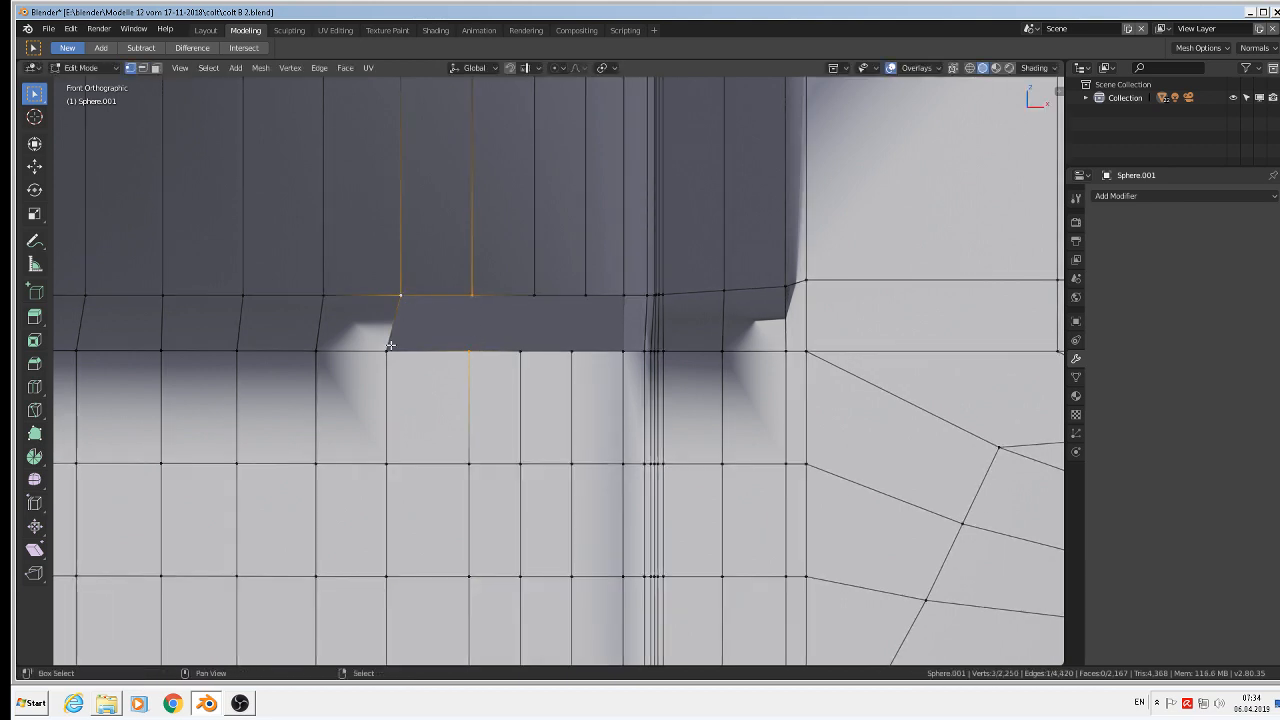
{"action": "left_click", "coordinate": [387, 349], "text": "shift"}
{"action": "key", "text": "f"}
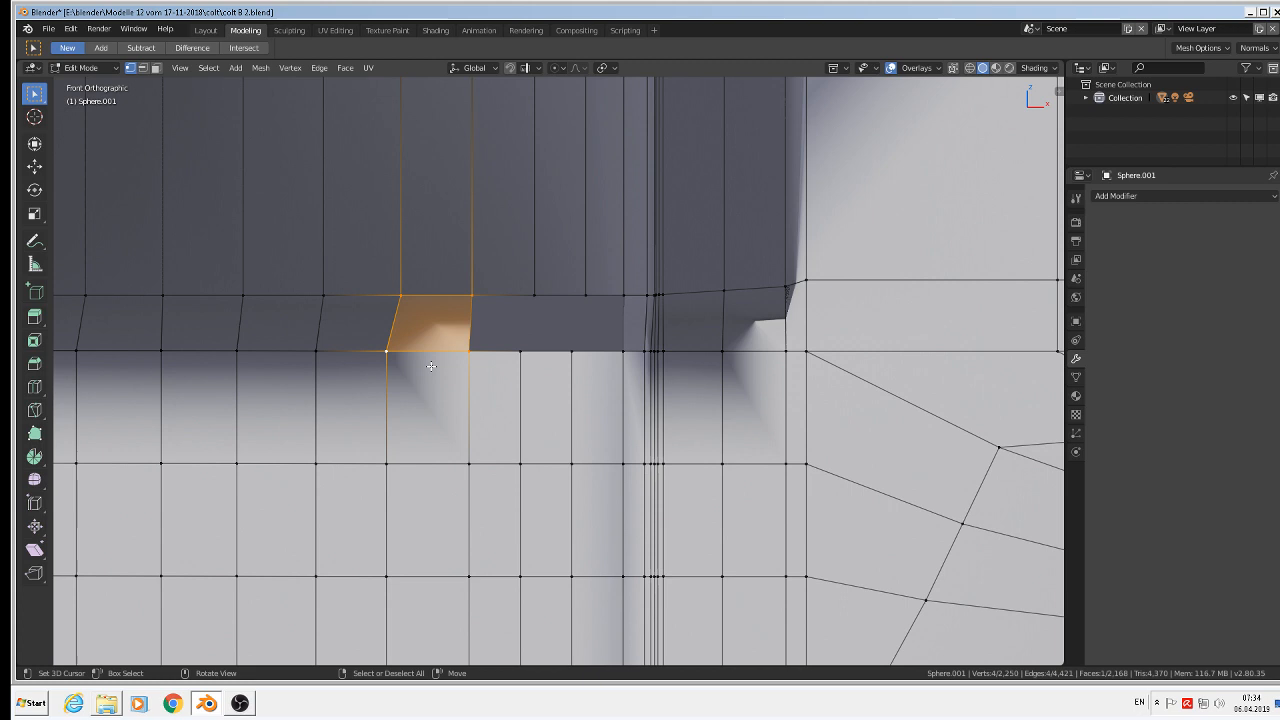
Fill the adjoining gap section, up to the first of the two new panel loops, with a four-vertex face
{"action": "left_click", "coordinate": [479, 295]}
{"action": "left_click", "coordinate": [480, 358], "text": "shift"}
{"action": "left_click", "coordinate": [526, 347], "text": "shift"}
{"action": "left_click", "coordinate": [538, 298], "text": "shift"}
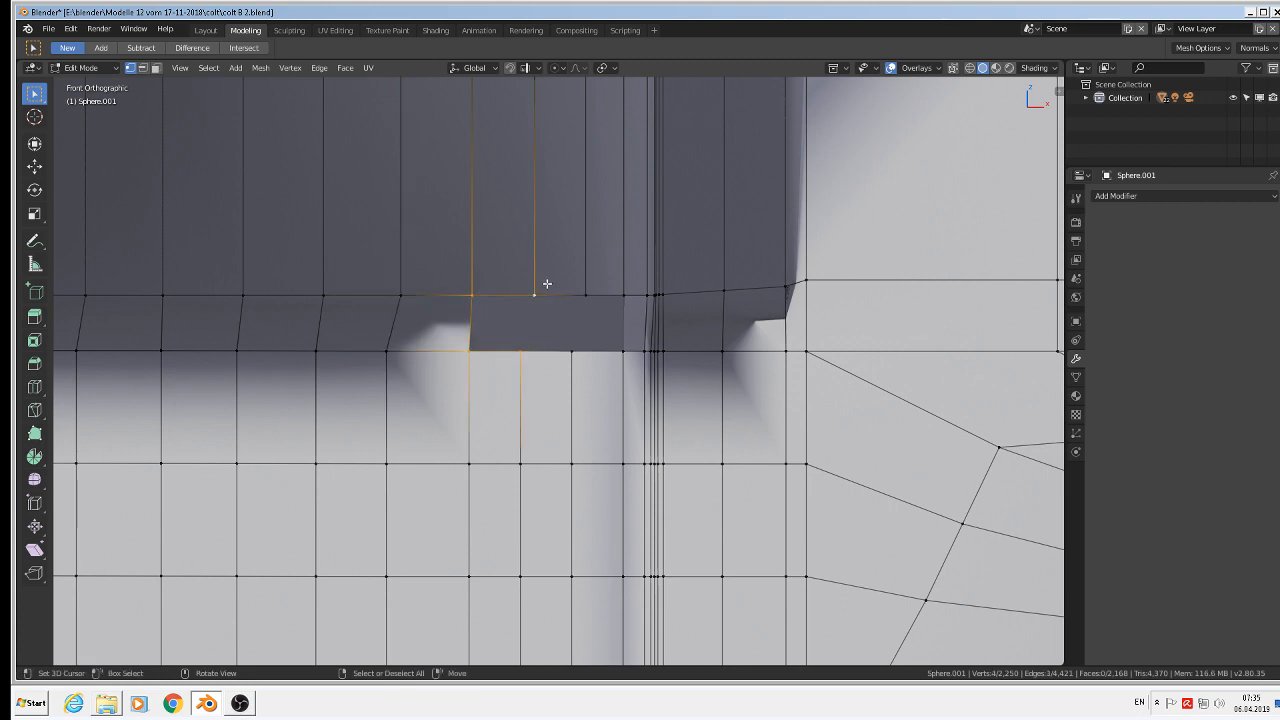
{"action": "key", "text": "f"}
Fill the gap section between the two new panel loops and the arch vertices above them with a face
{"action": "left_click", "coordinate": [533, 297]}
{"action": "left_click", "coordinate": [523, 349], "text": "shift"}
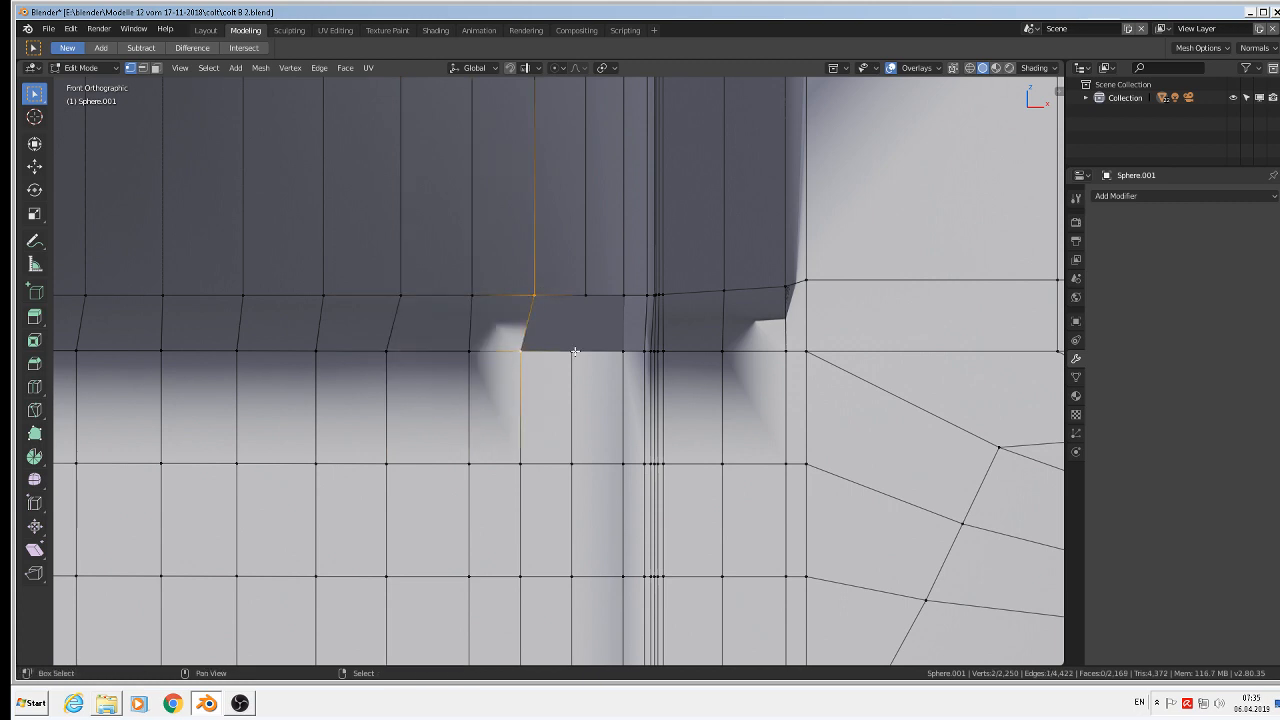
{"action": "left_click", "coordinate": [589, 293], "text": "shift"}
{"action": "key", "text": "f"}
Close the last open gap section beneath the arch with a face, return to Object Mode and save the file
{"action": "left_click", "coordinate": [586, 296]}
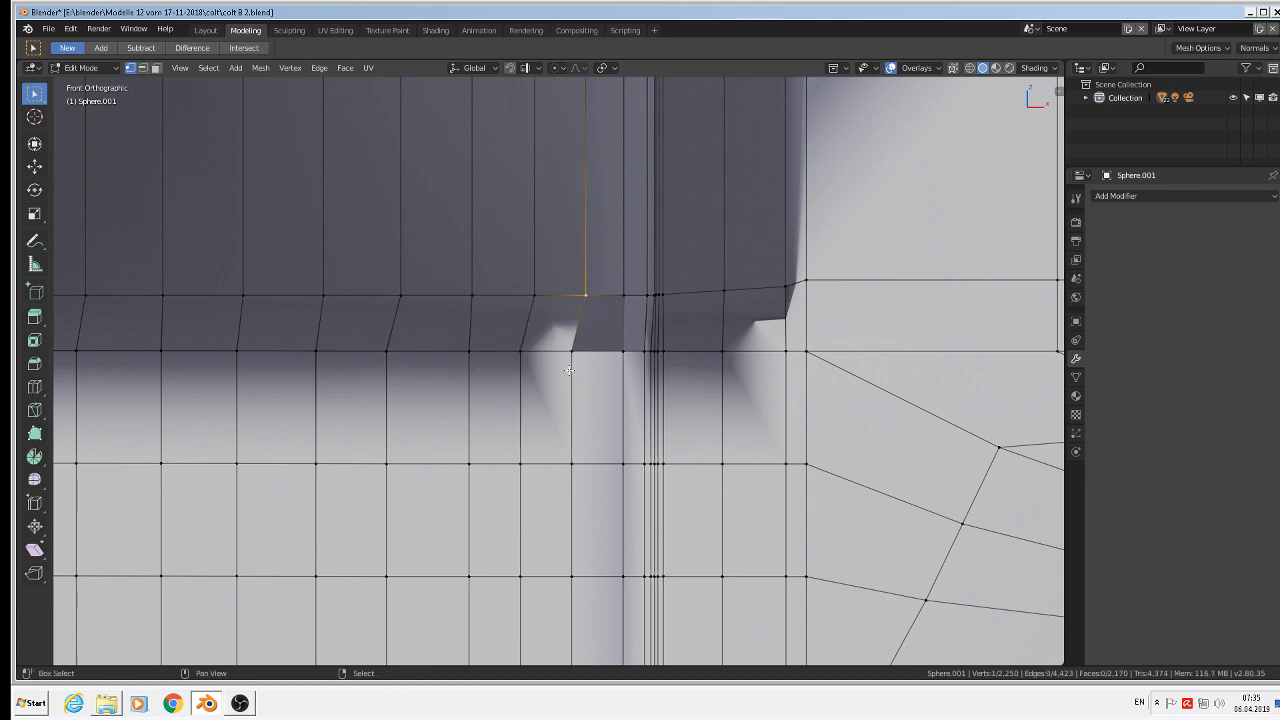
{"action": "left_click", "coordinate": [572, 350], "text": "shift"}
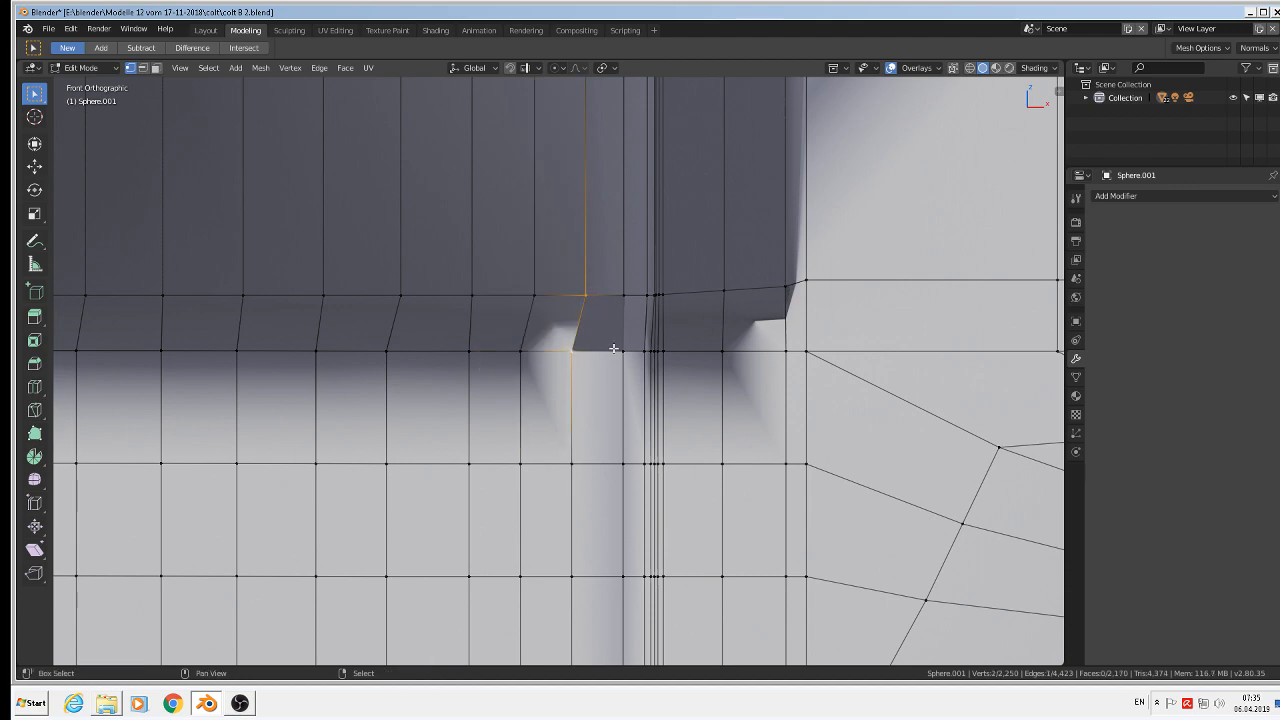
{"action": "left_click", "coordinate": [625, 297], "text": "shift"}
{"action": "scroll", "coordinate": [620, 384], "scroll_direction": "down", "scroll_amount": 6}
{"action": "key", "text": "Tab"}
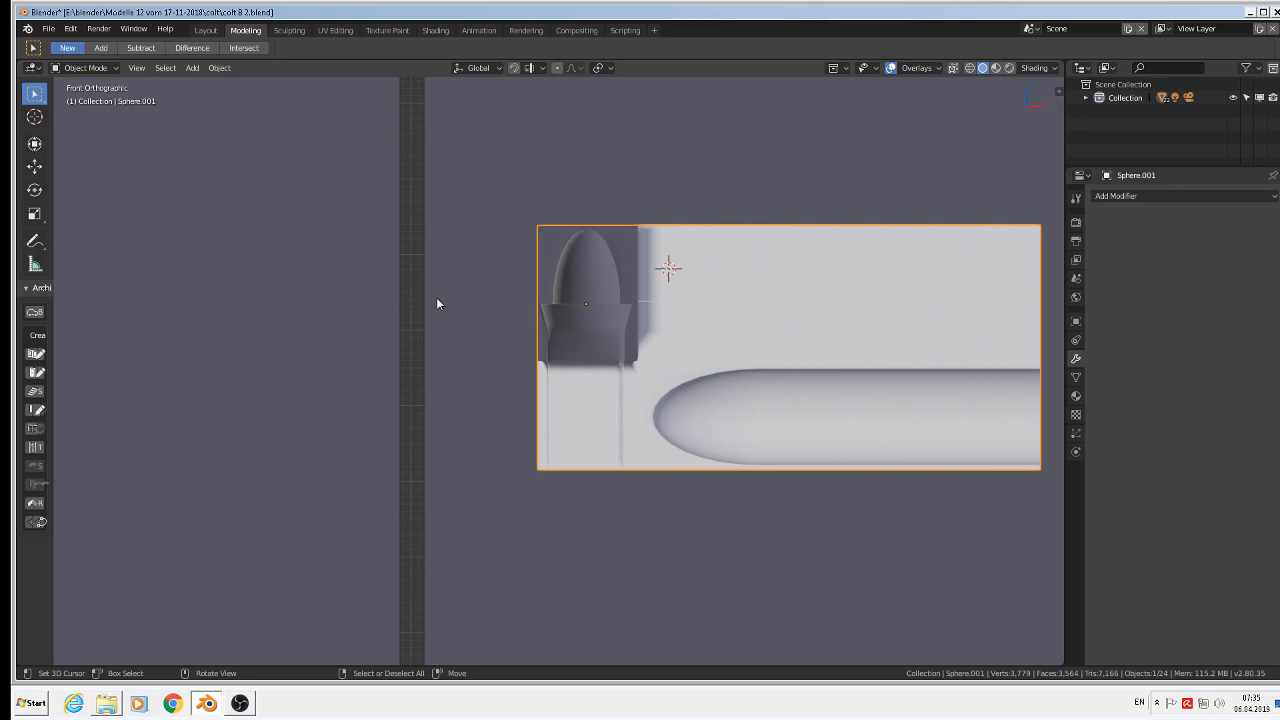
{"action": "left_click", "coordinate": [48, 28]}
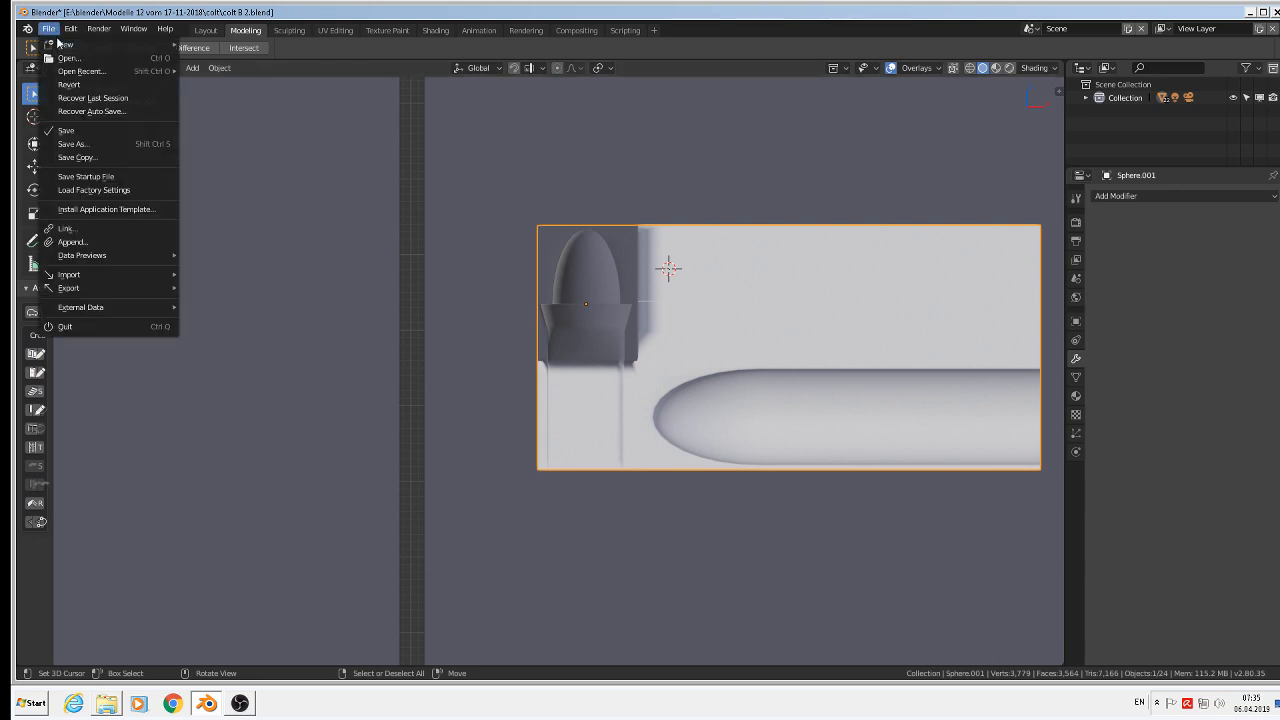
{"action": "left_click", "coordinate": [87, 130]}
Return to Edit Mode, view the mesh edge-on from the right side and turn on X-ray so the flat panel is selectable through the mesh
{"action": "scroll", "coordinate": [627, 326], "scroll_direction": "up", "scroll_amount": 3}
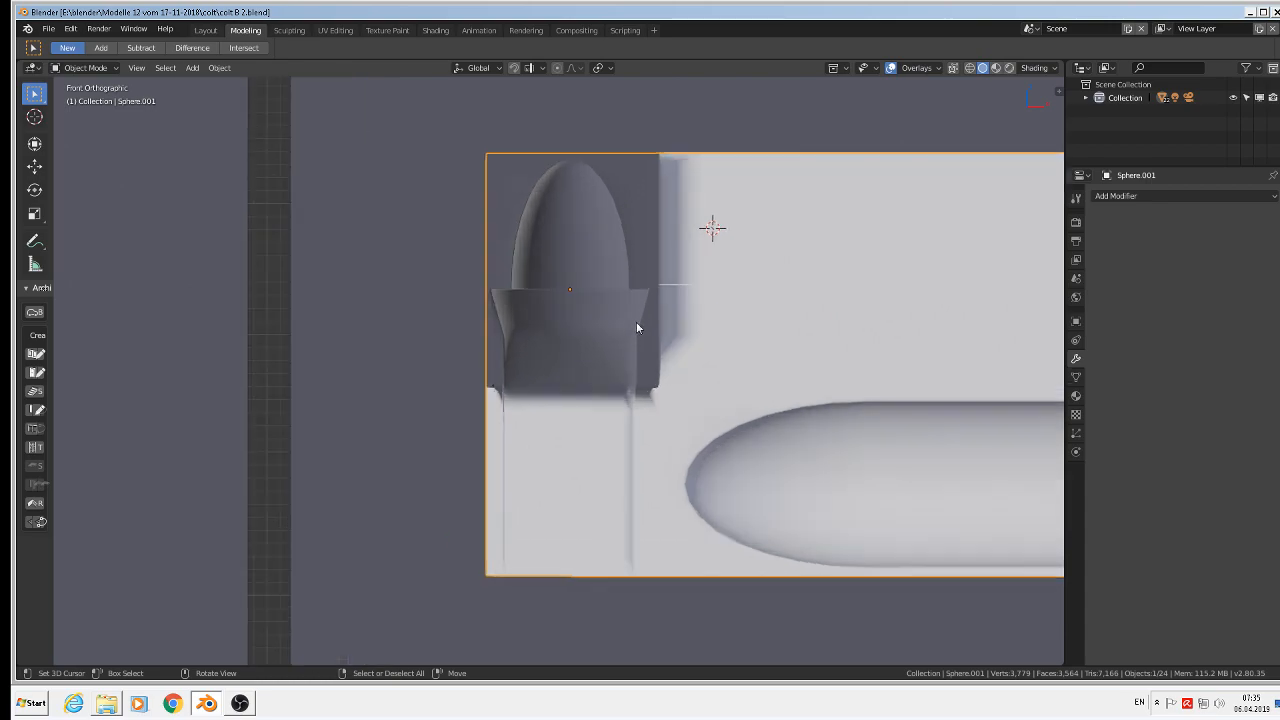
{"action": "key", "text": "Tab"}
{"action": "scroll", "coordinate": [722, 336], "scroll_direction": "down", "scroll_amount": 1}
{"action": "middle_click_drag", "start_coordinate": [722, 336], "coordinate": [597, 329]}
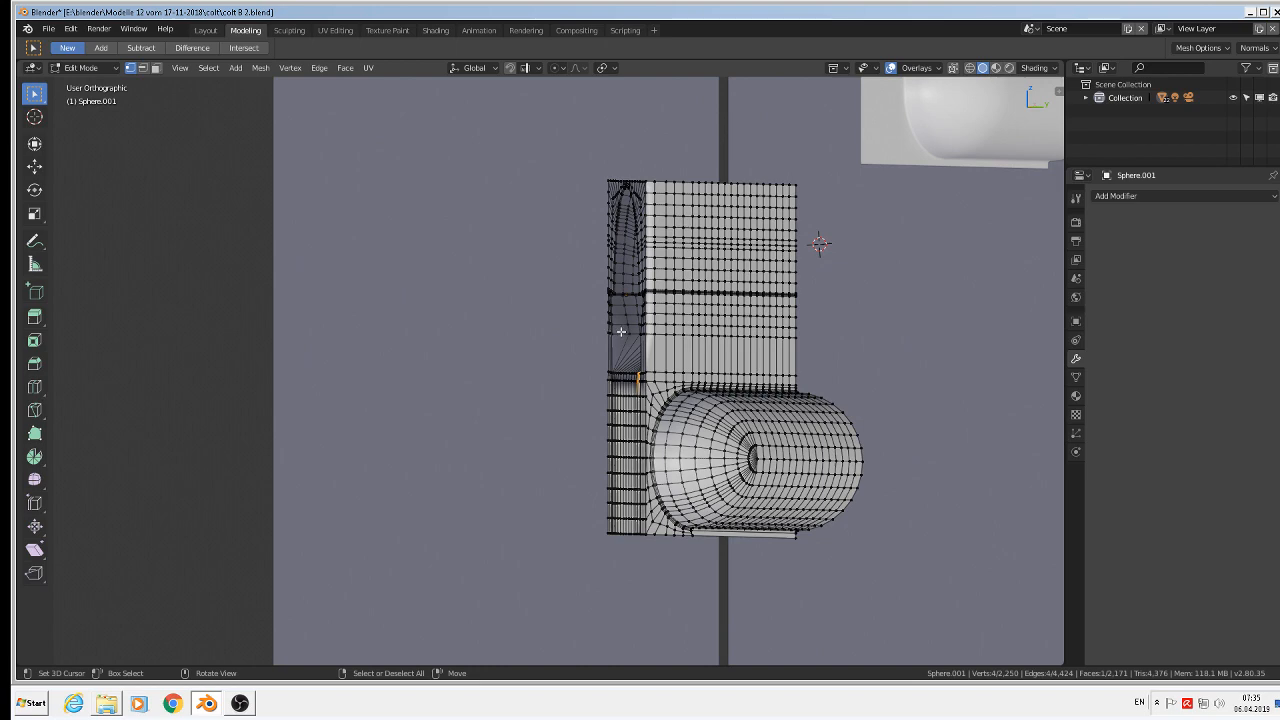
{"action": "middle_click_drag", "start_coordinate": [619, 331], "coordinate": [586, 337]}
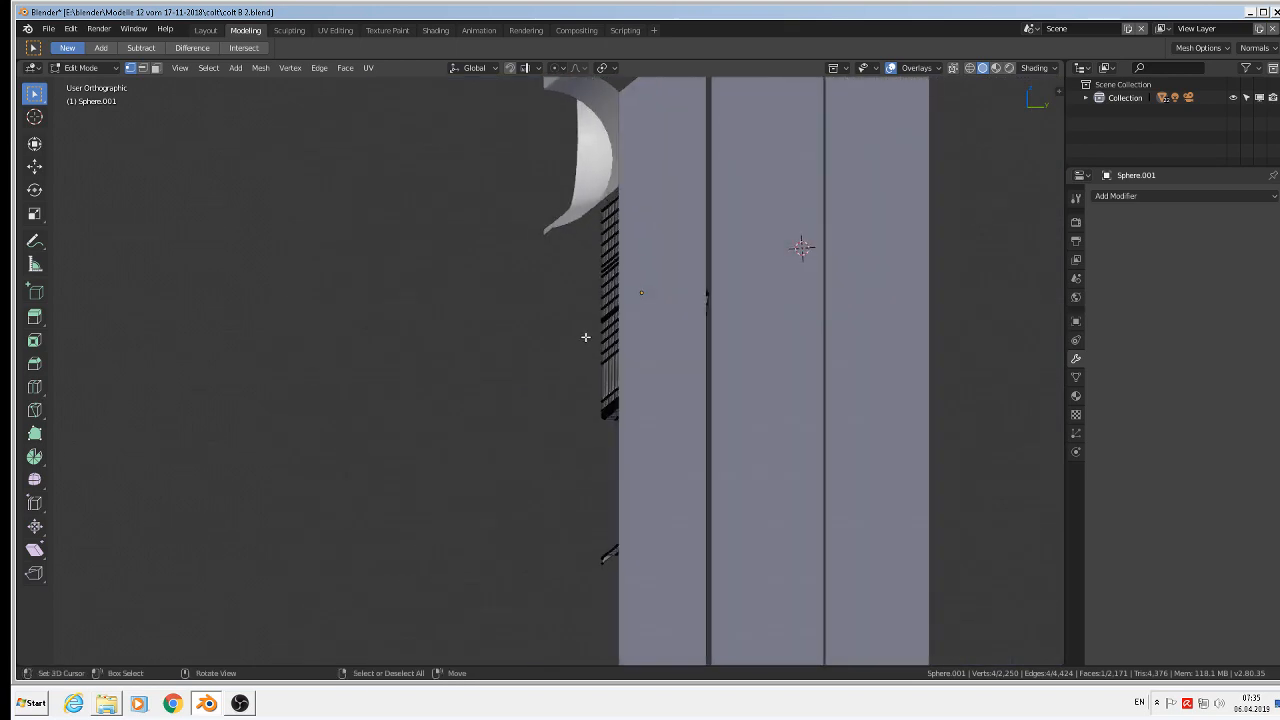
{"action": "key", "text": "KP_3"}
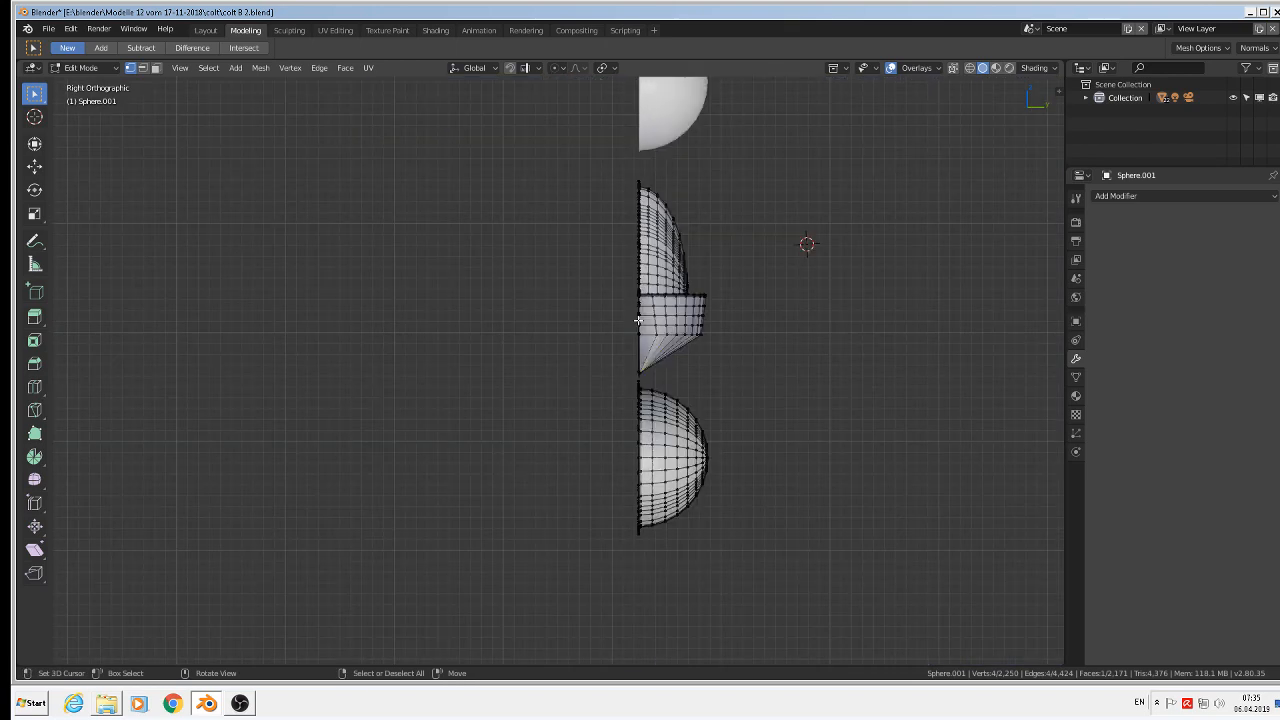
{"action": "scroll", "coordinate": [617, 274], "scroll_direction": "up", "scroll_amount": 10}
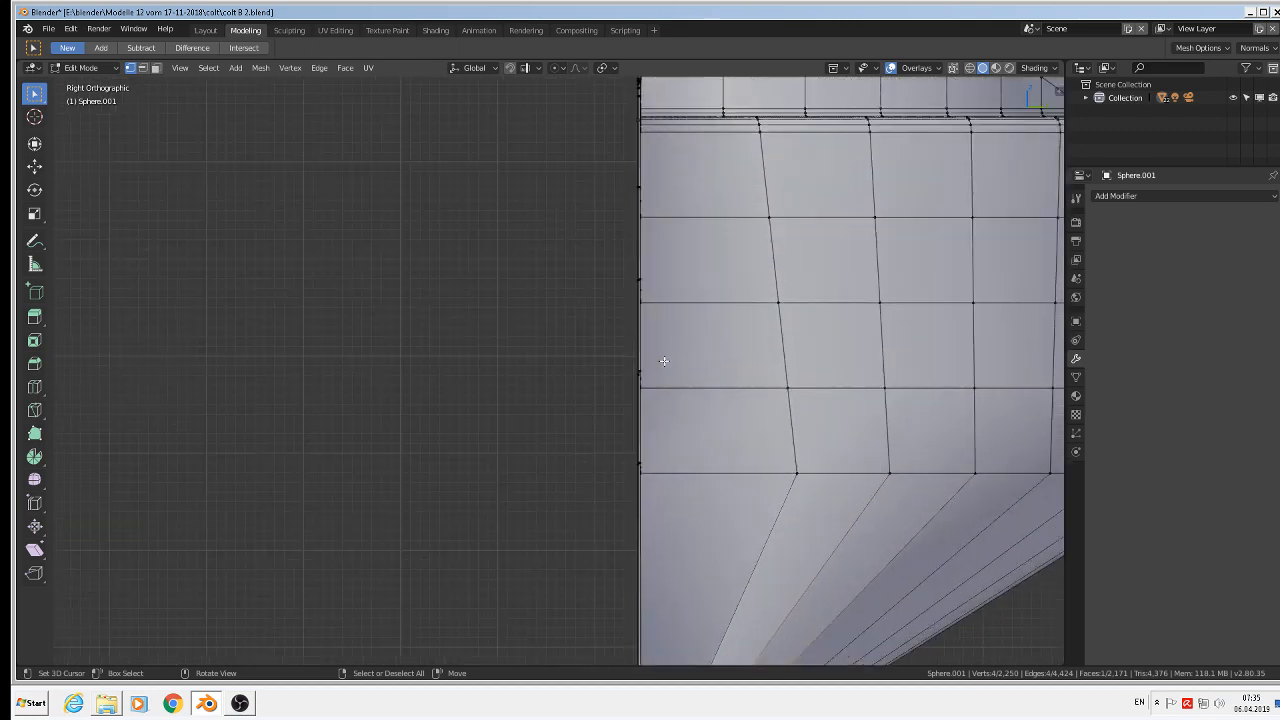
{"action": "scroll", "coordinate": [655, 358], "scroll_direction": "up", "scroll_amount": 6}
{"action": "scroll", "coordinate": [646, 350], "scroll_direction": "down", "scroll_amount": 3}
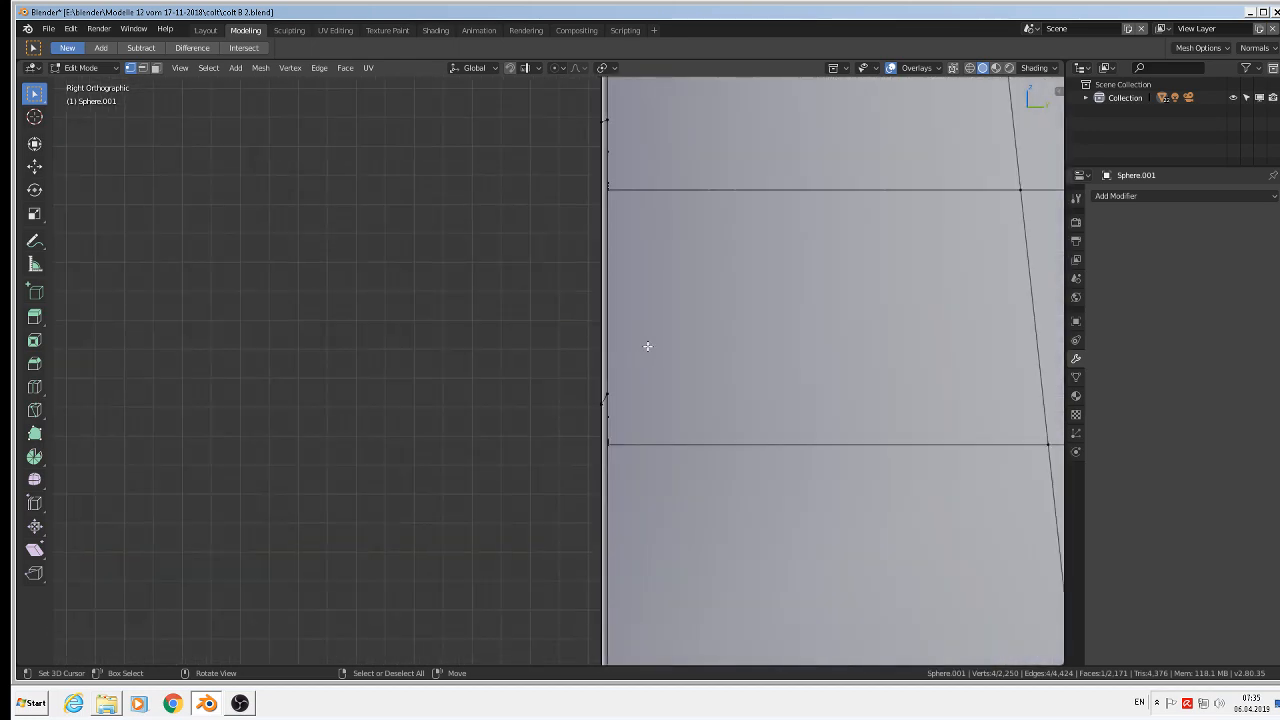
{"action": "left_click", "coordinate": [955, 68]}
{"action": "scroll", "coordinate": [797, 263], "scroll_direction": "down", "scroll_amount": 4}
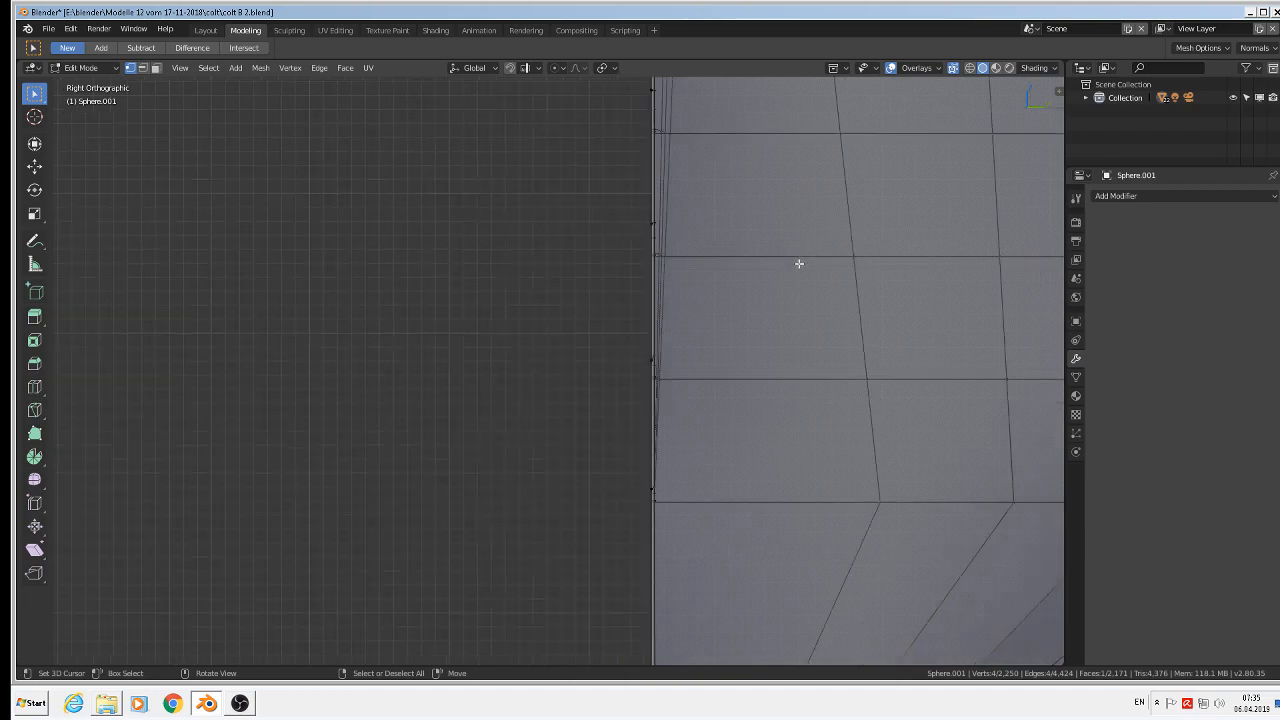
{"action": "scroll", "coordinate": [769, 327], "scroll_direction": "down", "scroll_amount": 7}
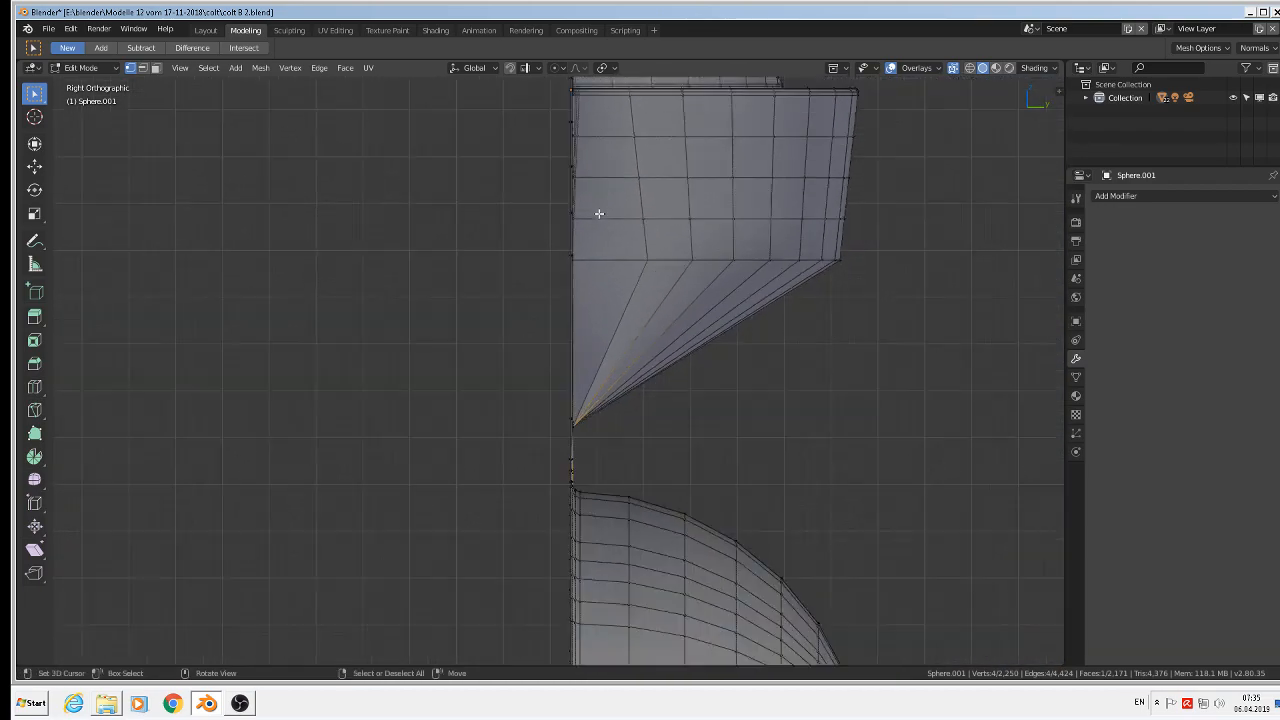
{"action": "scroll", "coordinate": [585, 540], "scroll_direction": "down", "scroll_amount": 1}
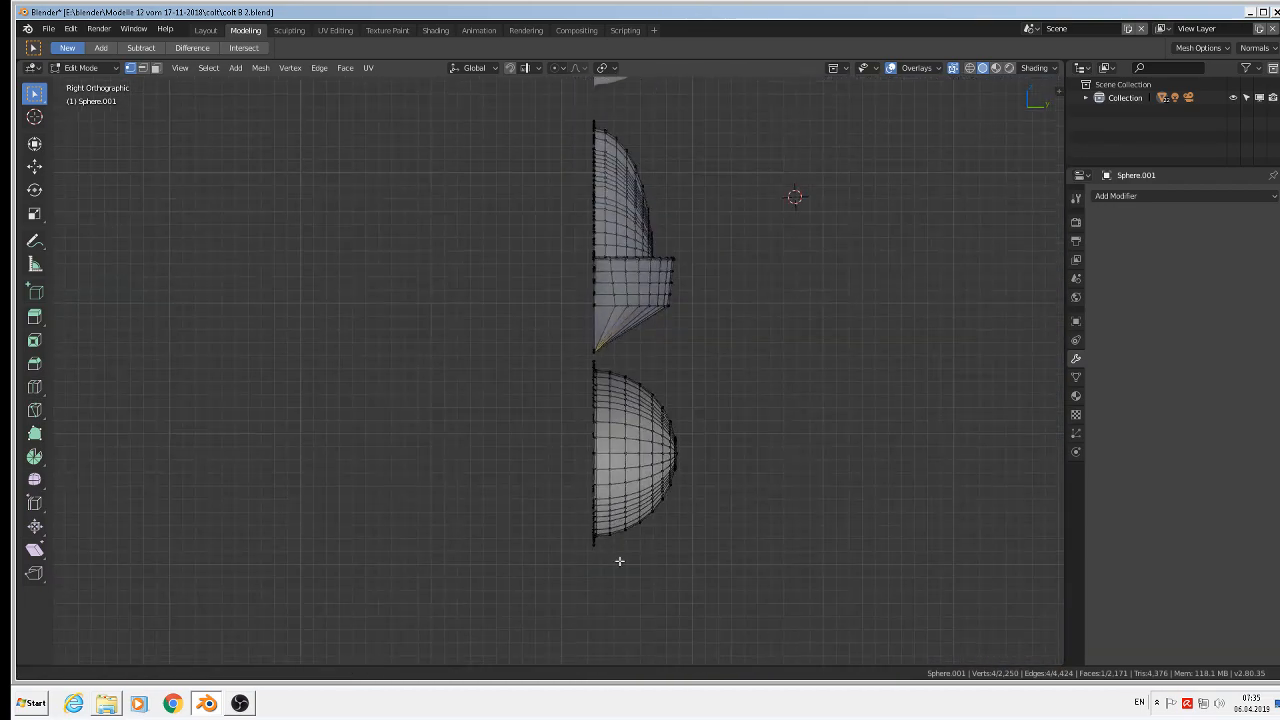
{"action": "scroll", "coordinate": [603, 560], "scroll_direction": "up", "scroll_amount": 3}
{"action": "scroll", "coordinate": [587, 553], "scroll_direction": "down", "scroll_amount": 1}
{"action": "middle_click_drag", "start_coordinate": [591, 551], "coordinate": [594, 611], "text": "shift"}
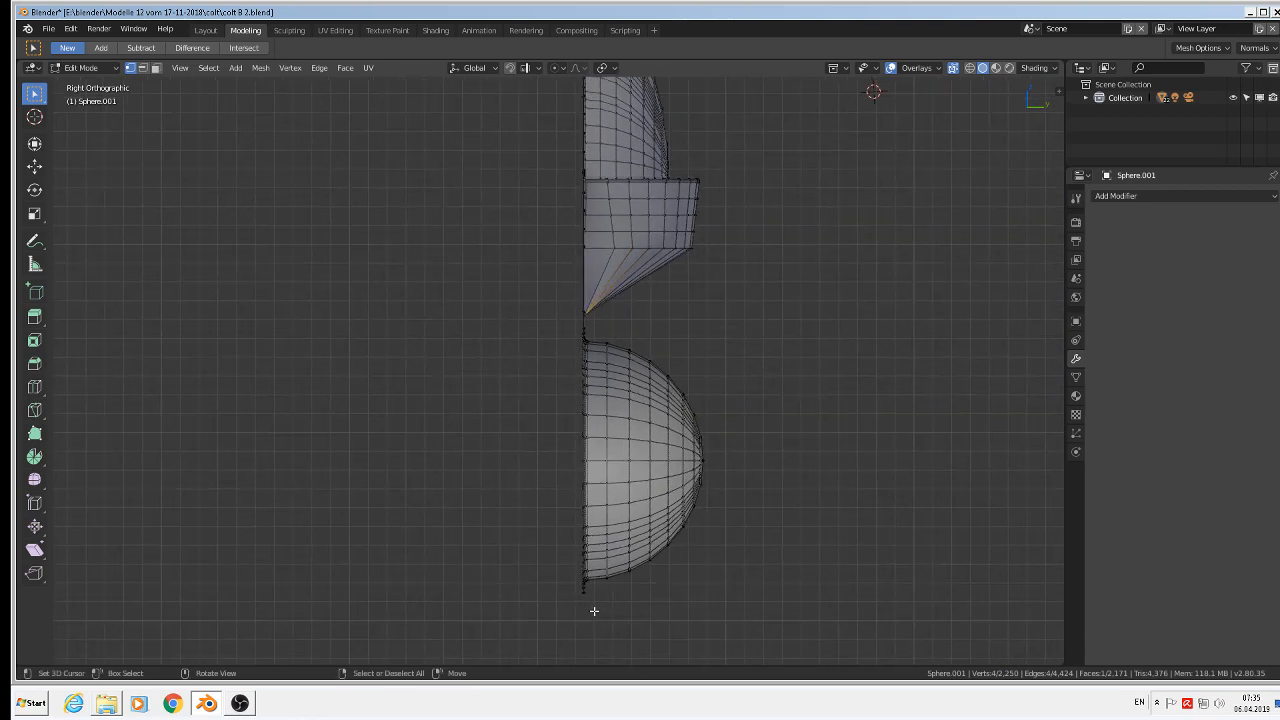
{"action": "scroll", "coordinate": [575, 625], "scroll_direction": "down", "scroll_amount": 1}
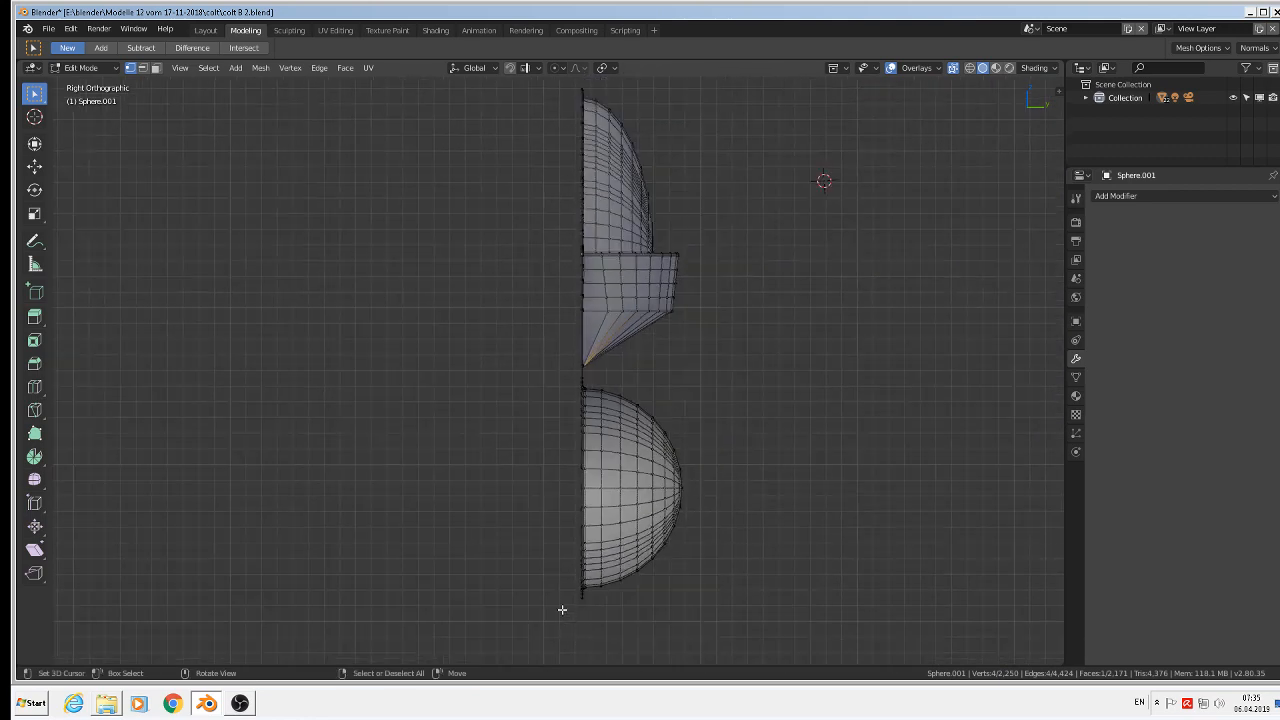
Box-select all faces of the flat panel edge-on in face select mode, and check the selection around the recess borders
{"action": "left_click", "coordinate": [155, 68]}
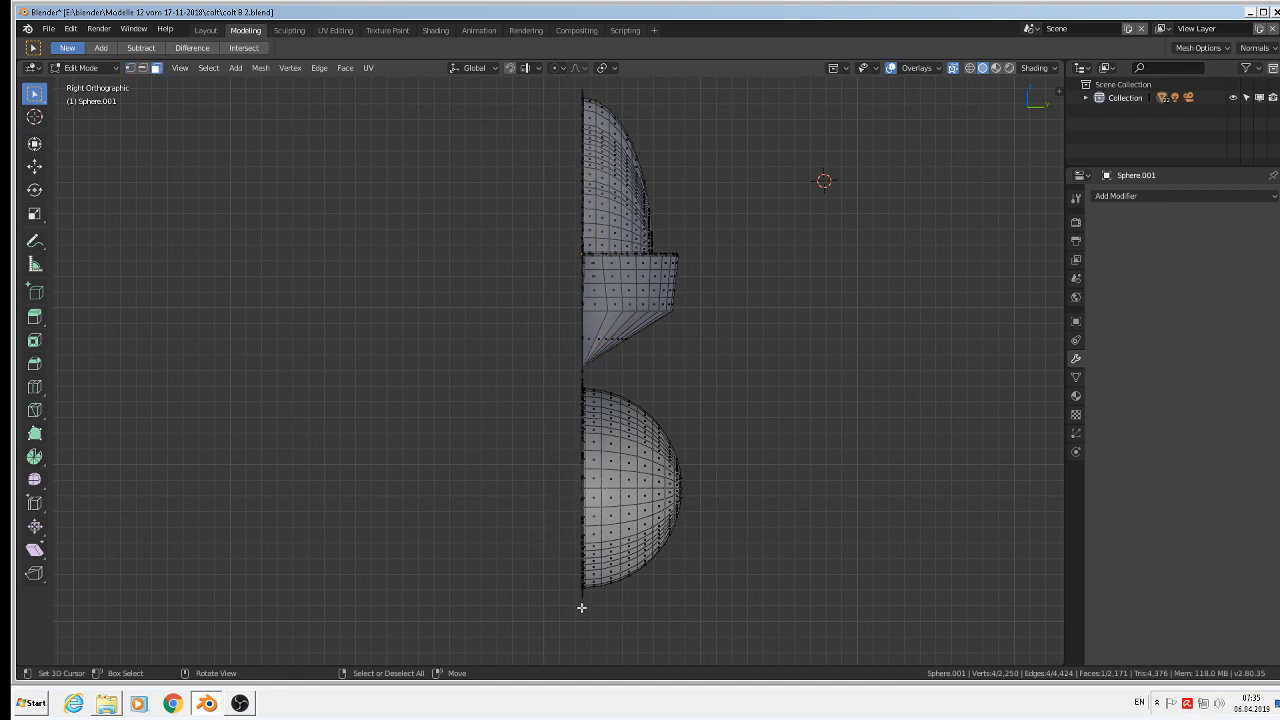
{"action": "key", "text": "b"}
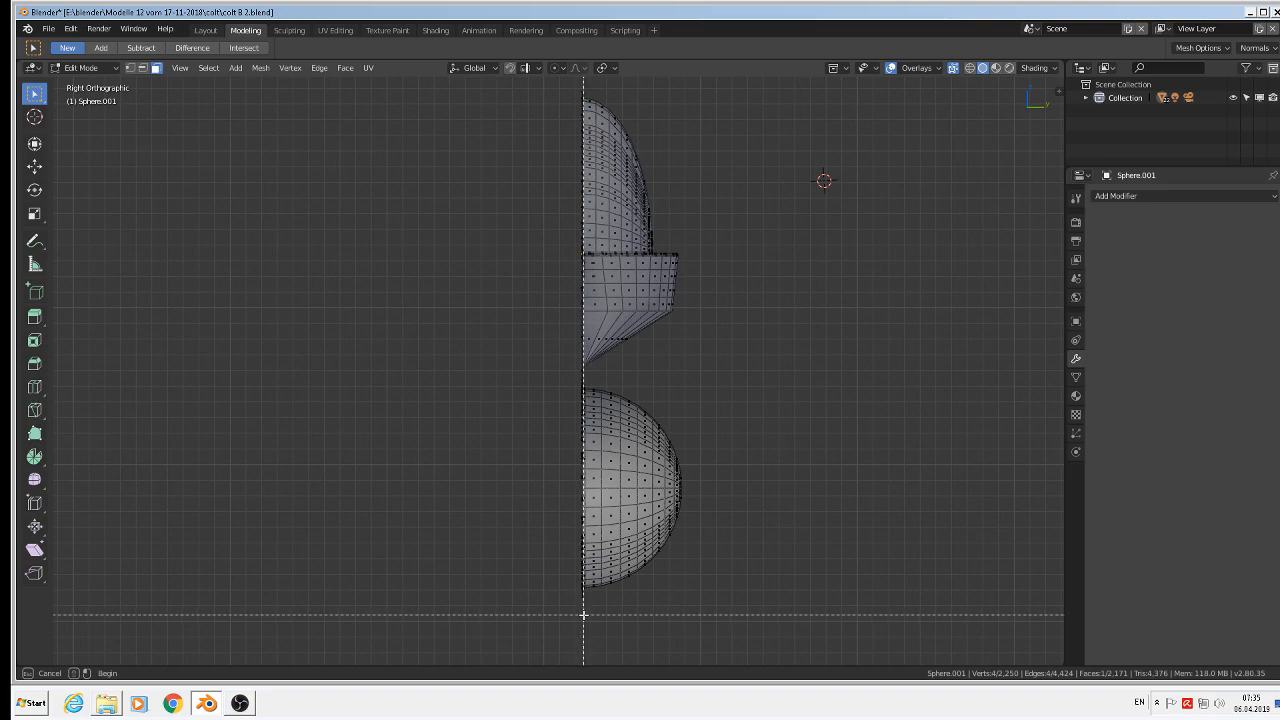
{"action": "left_click_drag", "start_coordinate": [586, 615], "coordinate": [521, 78]}
{"action": "middle_click_drag", "start_coordinate": [580, 334], "coordinate": [775, 306]}
{"action": "scroll", "coordinate": [777, 306], "scroll_direction": "down", "scroll_amount": 2}
{"action": "scroll", "coordinate": [865, 327], "scroll_direction": "up", "scroll_amount": 4}
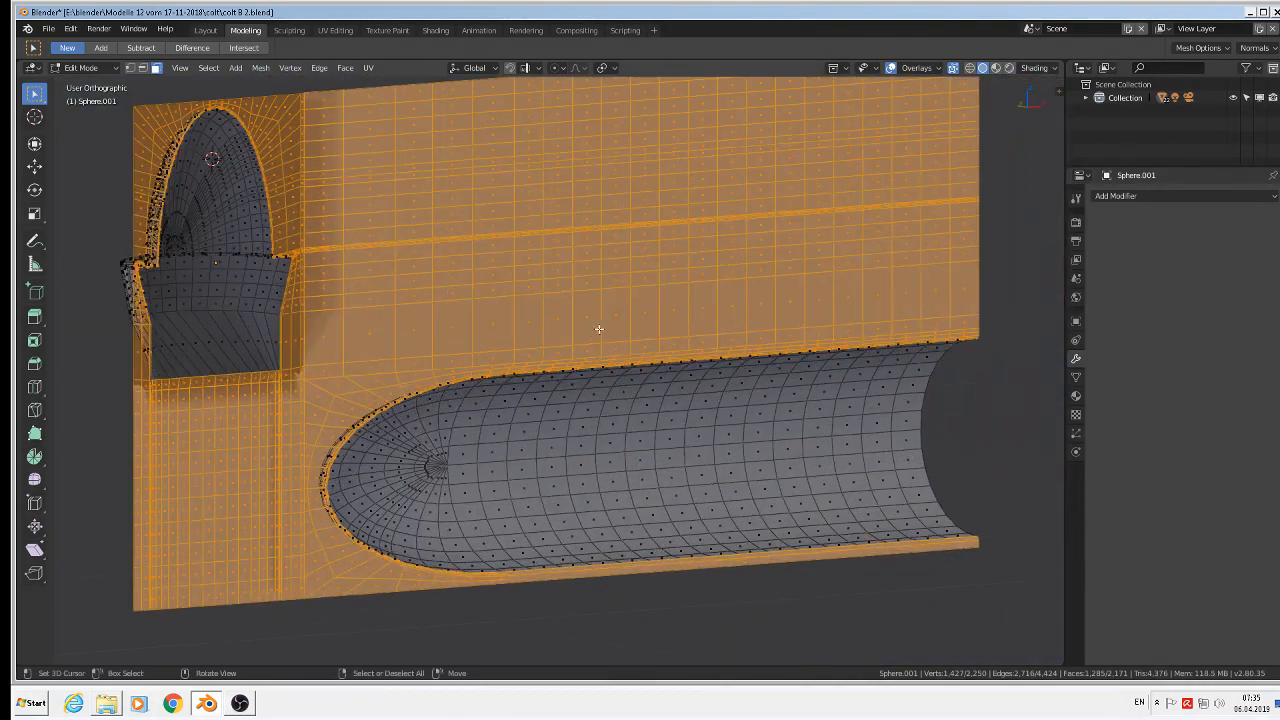
{"action": "scroll", "coordinate": [405, 424], "scroll_direction": "up", "scroll_amount": 5}
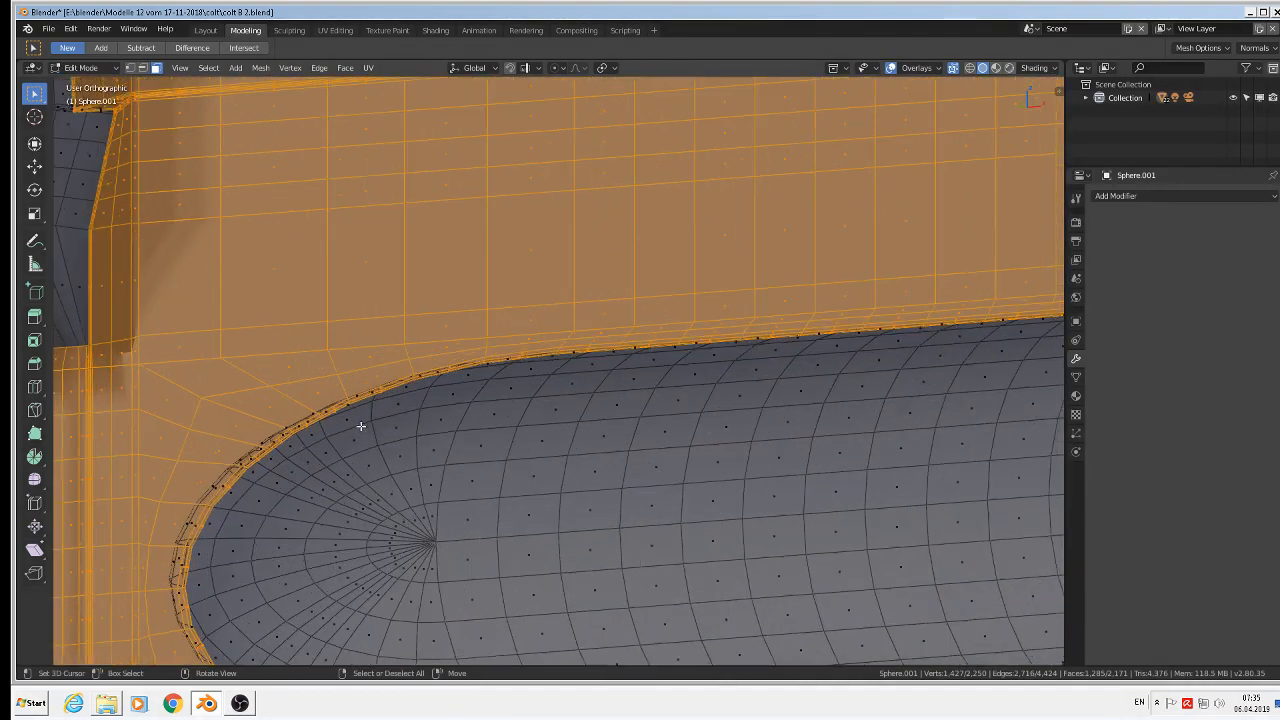
Deselect the three narrow face loops around the rounded rim of the long recess, leaving the flat panel faces selected
{"action": "middle_click_drag", "start_coordinate": [343, 421], "coordinate": [569, 263], "text": "shift"}
{"action": "middle_click_drag", "start_coordinate": [532, 336], "coordinate": [369, 328]}
{"action": "scroll", "coordinate": [366, 340], "scroll_direction": "up", "scroll_amount": 2}
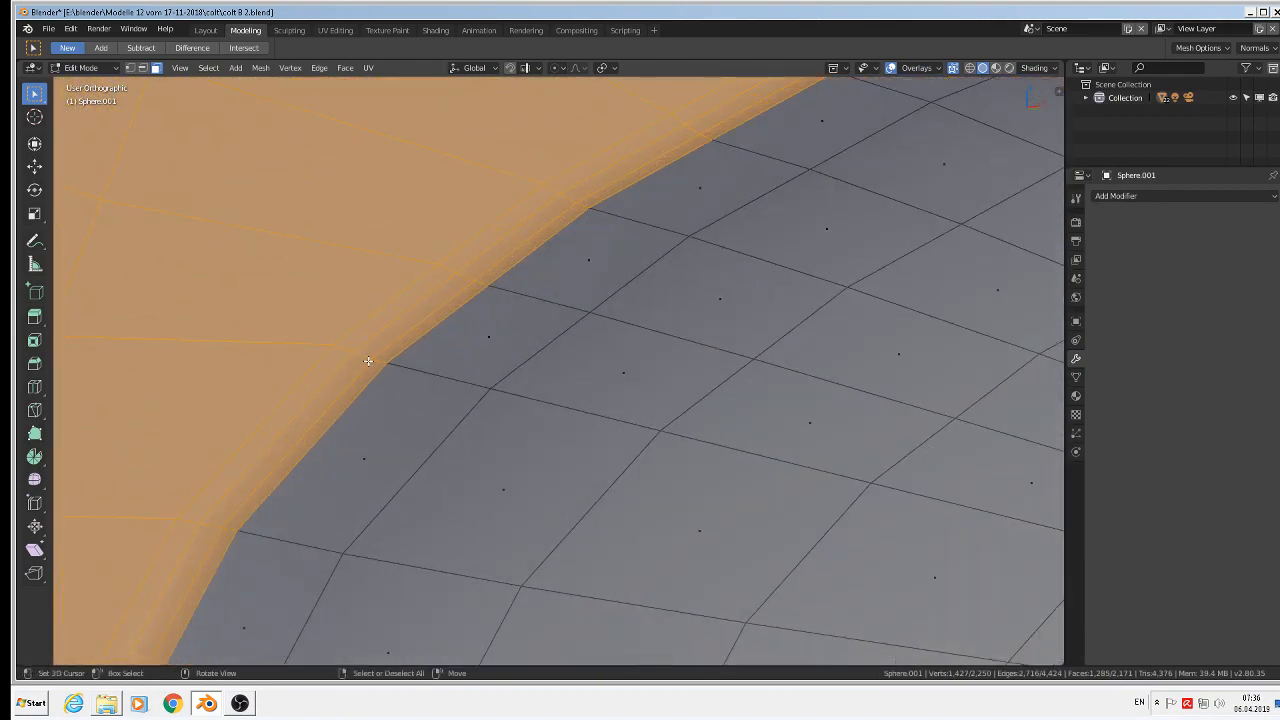
{"action": "left_click", "coordinate": [345, 351], "text": "alt+shift"}
{"action": "left_click", "coordinate": [355, 355], "text": "alt+shift"}
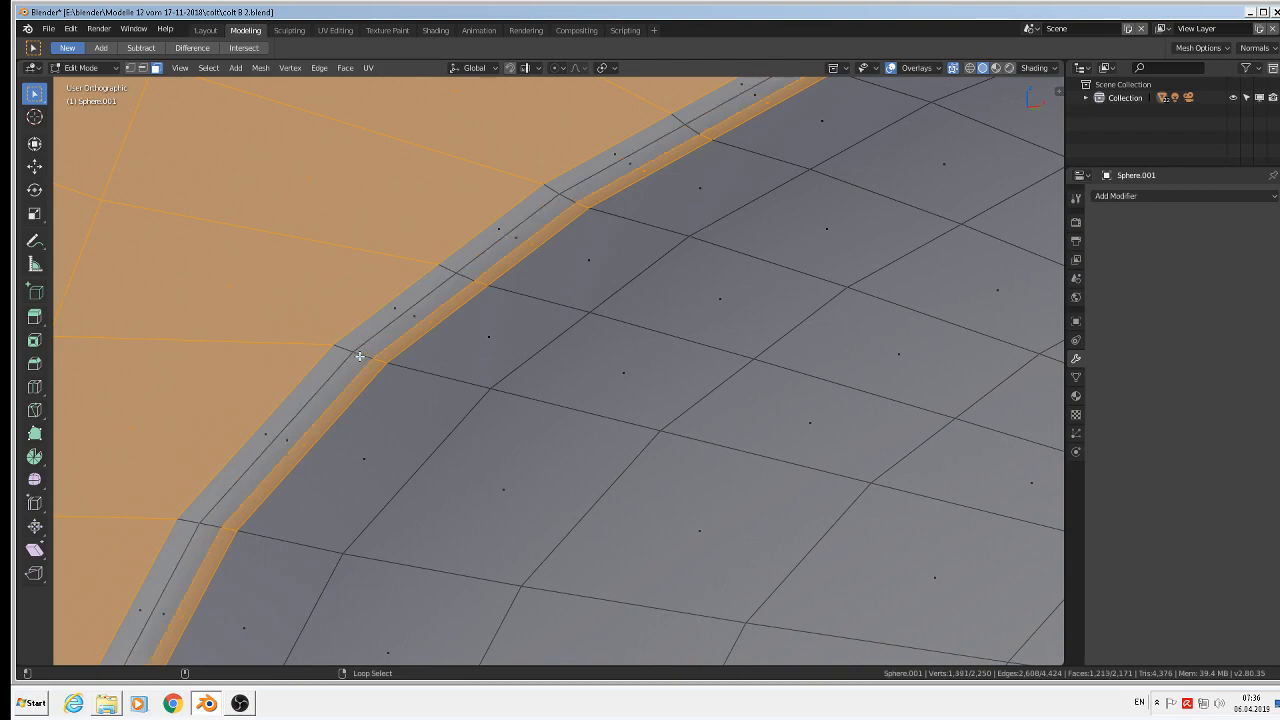
{"action": "left_click", "coordinate": [370, 358], "text": "alt+shift"}
{"action": "scroll", "coordinate": [379, 360], "scroll_direction": "down", "scroll_amount": 5}
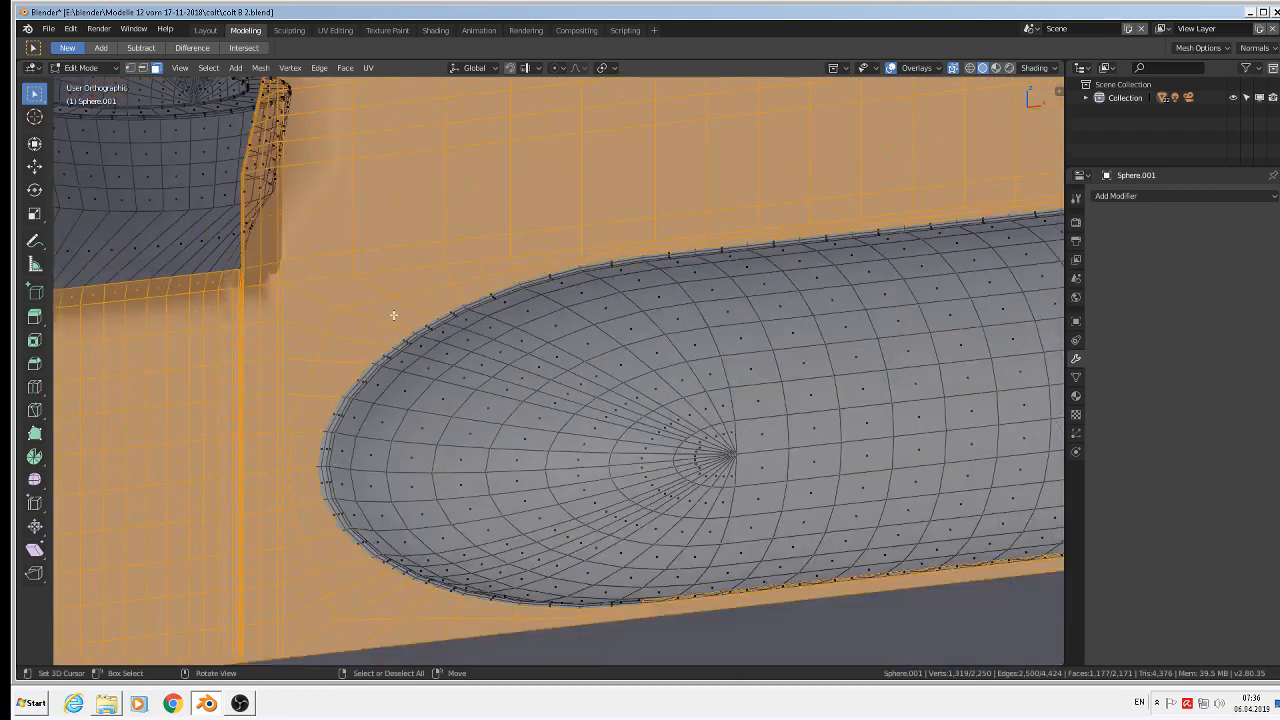
Try to deselect the narrow face loops along the arch recess's side edge at its lower bend
{"action": "middle_click_drag", "start_coordinate": [273, 373], "coordinate": [494, 371]}
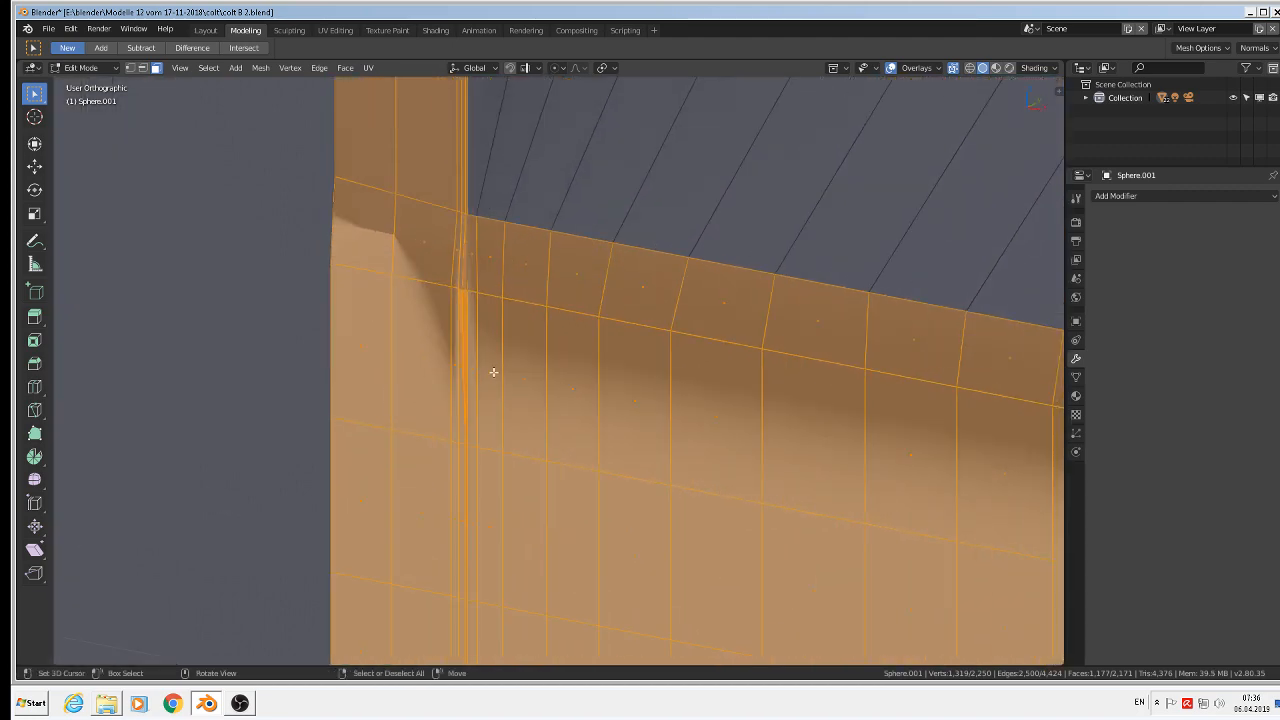
{"action": "middle_click_drag", "start_coordinate": [487, 296], "coordinate": [543, 546]}
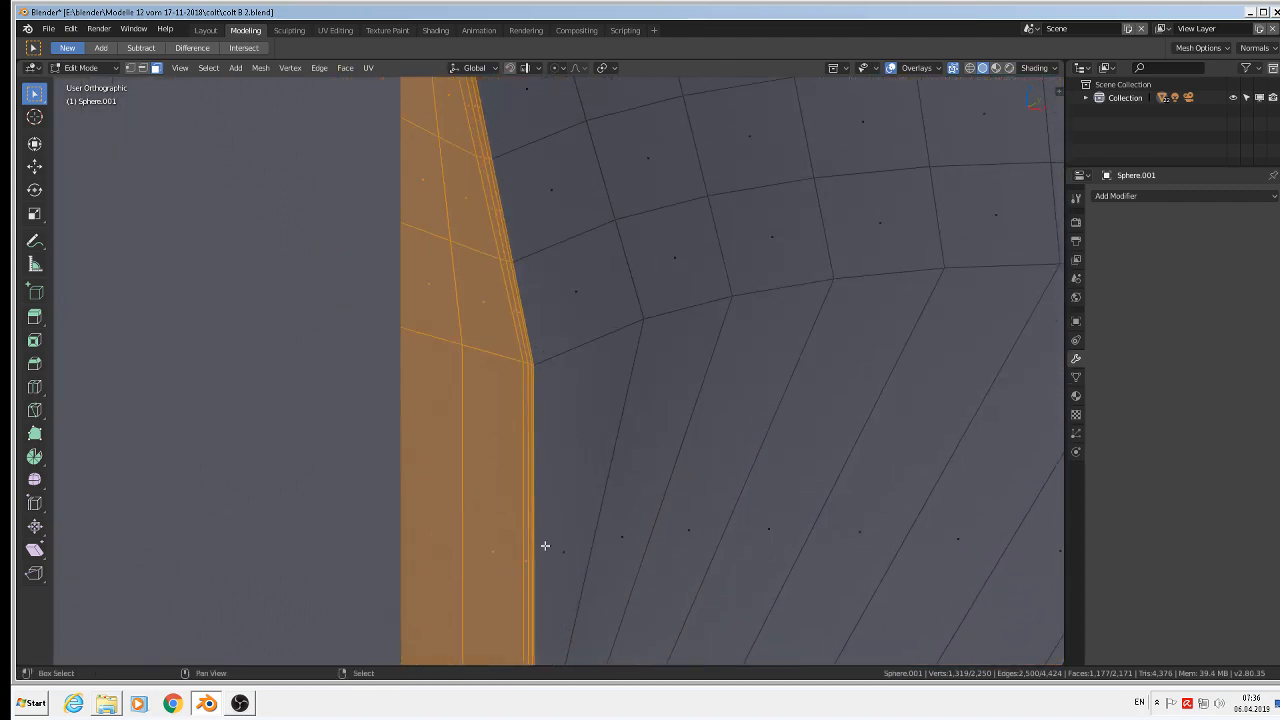
{"action": "middle_click_drag", "start_coordinate": [557, 407], "coordinate": [517, 346]}
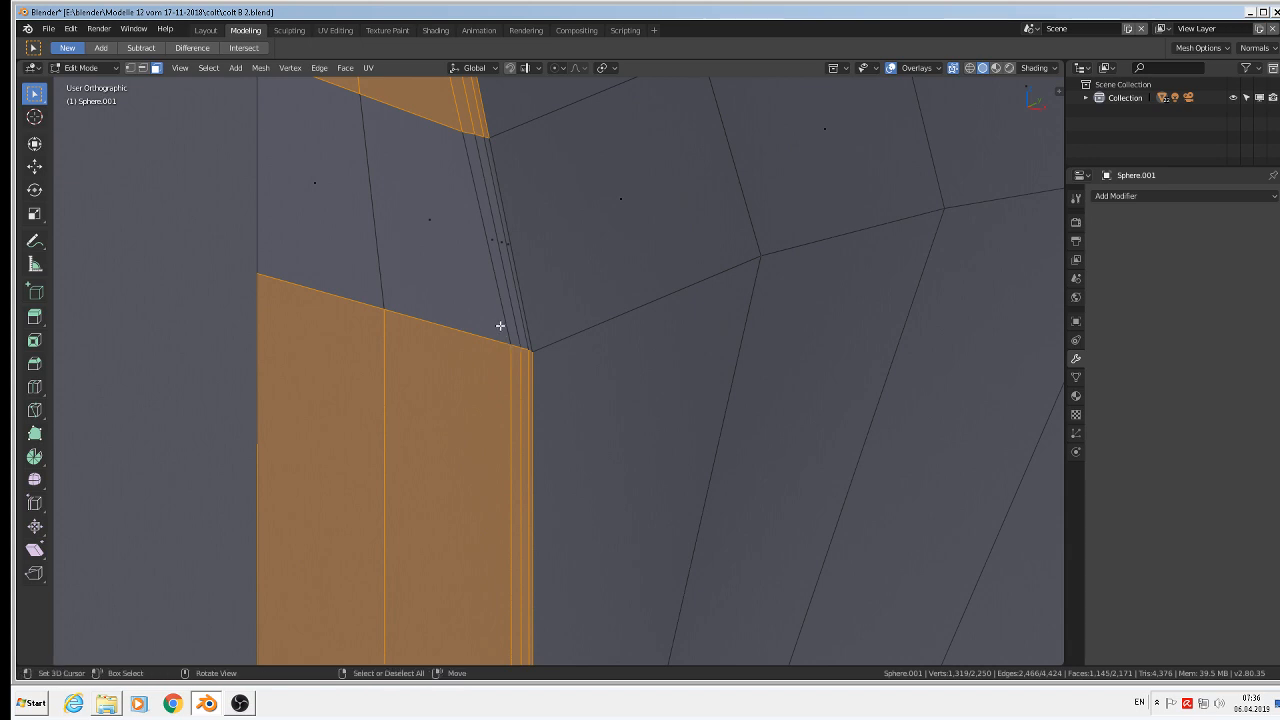
{"action": "left_click", "coordinate": [515, 346], "text": "alt+shift"}
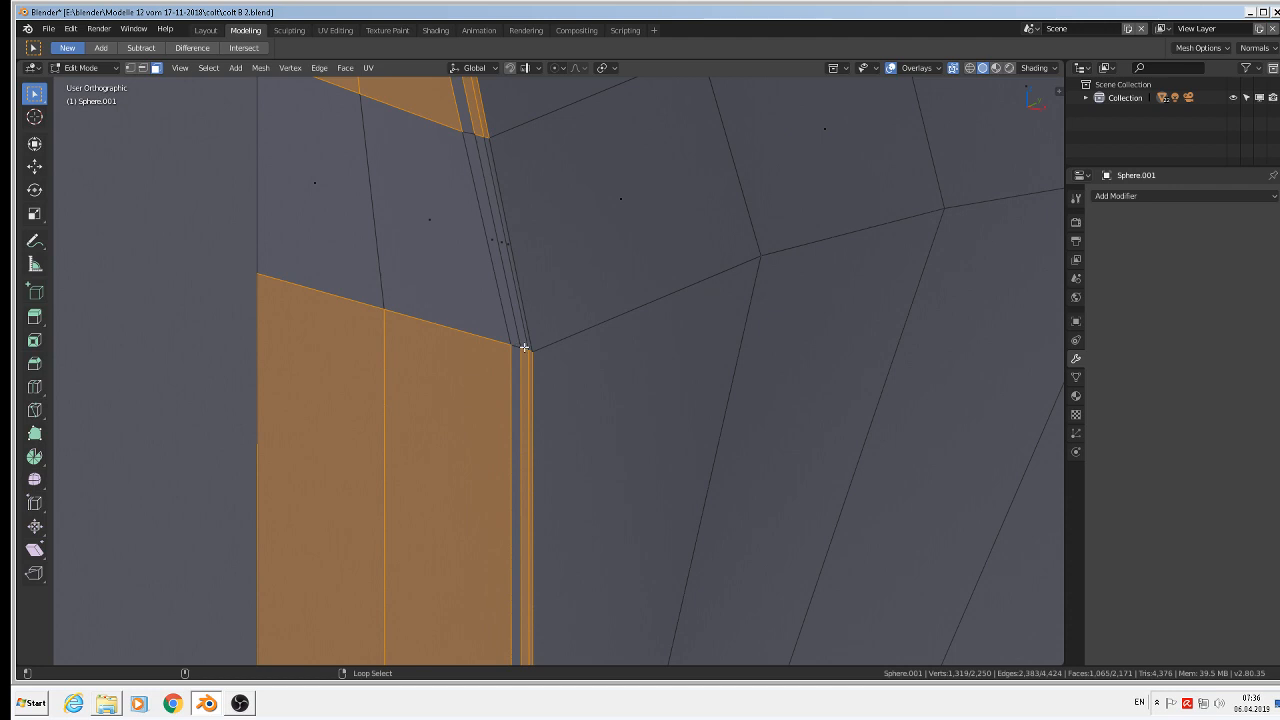
{"action": "left_click", "coordinate": [525, 349], "text": "alt+shift"}
{"action": "left_click", "coordinate": [525, 349], "text": "alt+shift"}
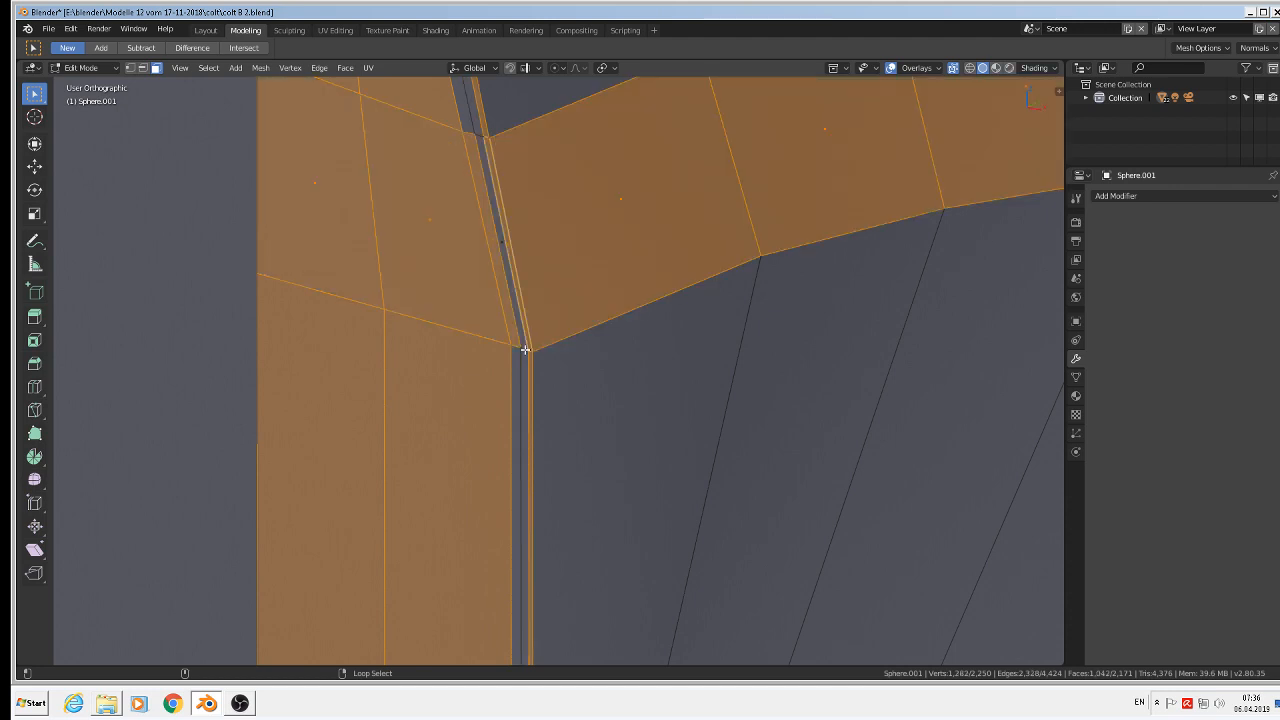
{"action": "left_click", "coordinate": [530, 351], "text": "alt+shift"}
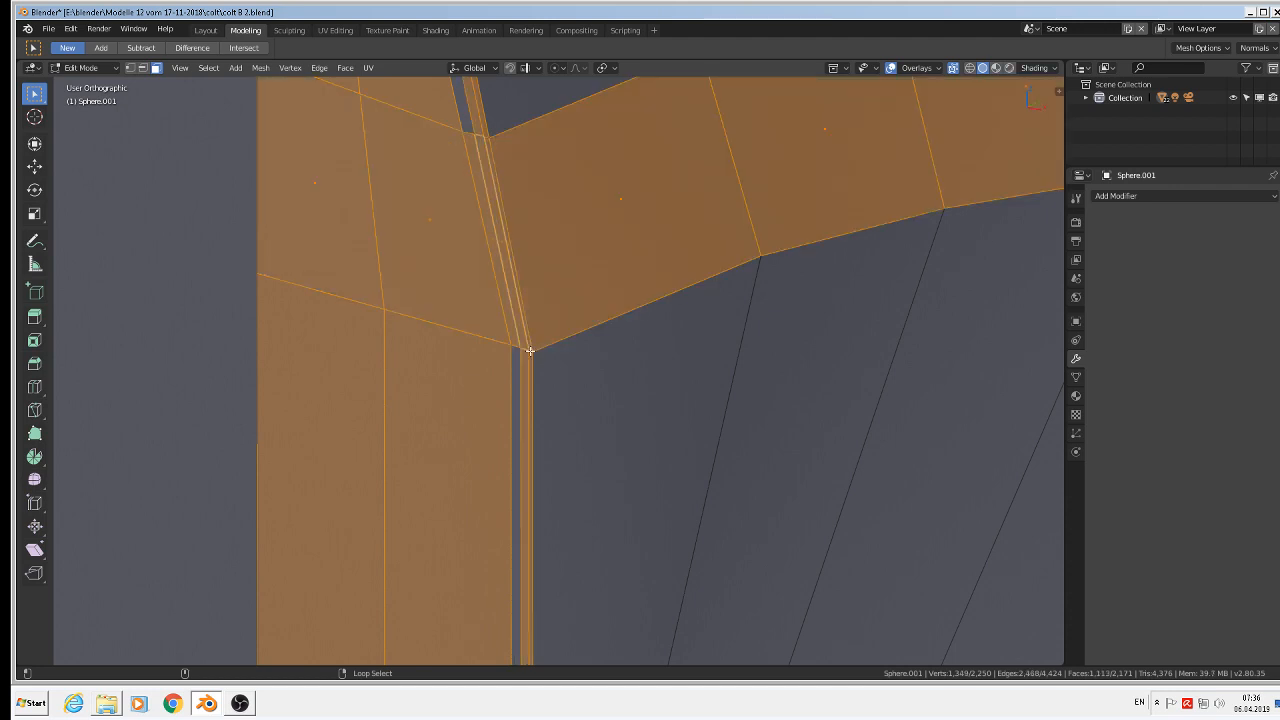
{"action": "left_click", "coordinate": [529, 350], "text": "alt+shift"}
{"action": "left_click", "coordinate": [528, 351], "text": "alt+shift"}
{"action": "left_click", "coordinate": [524, 350], "text": "alt+shift"}
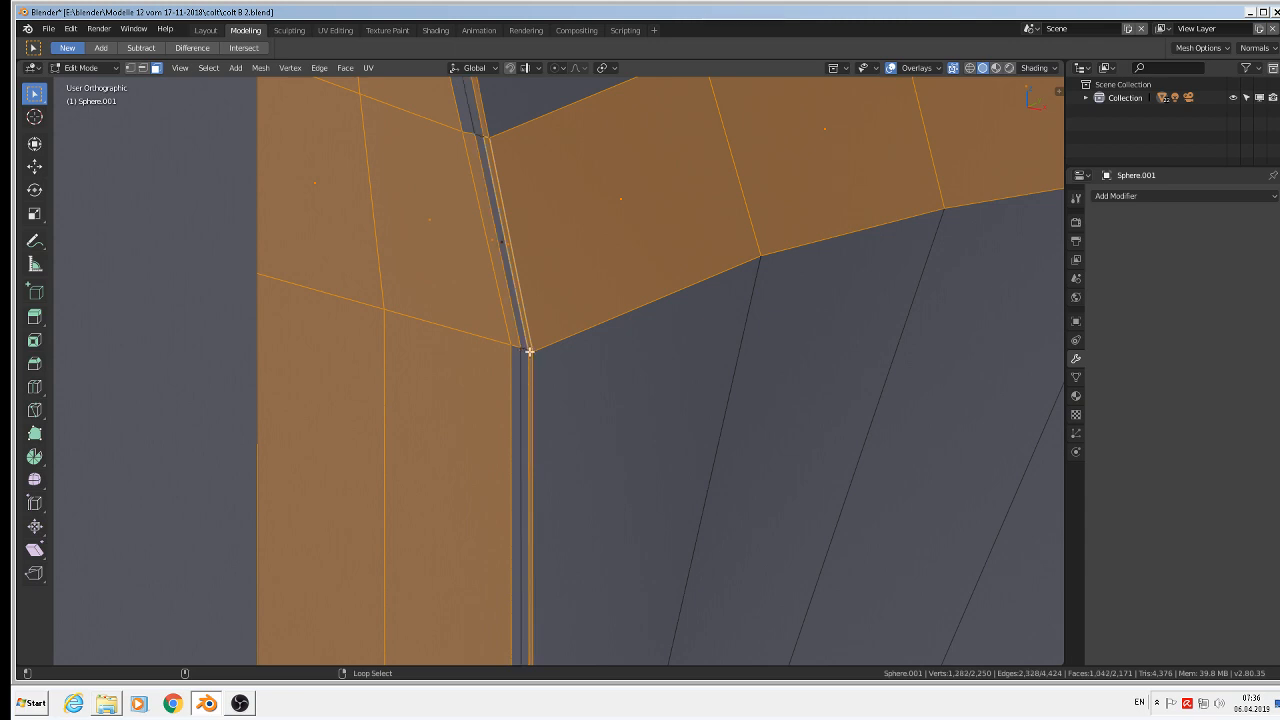
{"action": "left_click", "coordinate": [529, 351], "text": "alt+shift"}
{"action": "left_click", "coordinate": [529, 350], "text": "alt+shift"}
{"action": "left_click", "coordinate": [529, 350], "text": "alt+shift"}
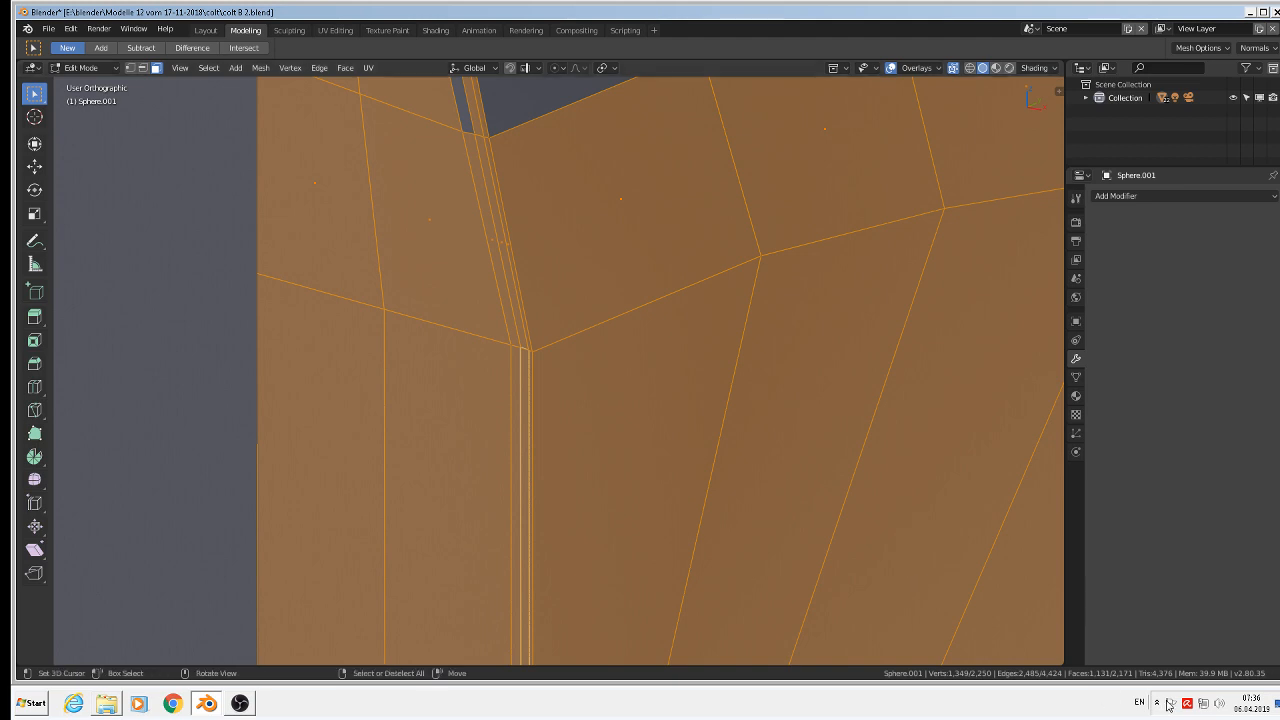
Undo the loop selection changes made at the lower bend of the arch recess's edge
{"action": "key", "text": "ctrl+z"}
{"action": "key", "text": "ctrl+z"}
{"action": "key", "text": "ctrl+z"}
{"action": "key", "text": "ctrl+z"}
{"action": "key", "text": "ctrl+z"}
{"action": "key", "text": "ctrl+z"}
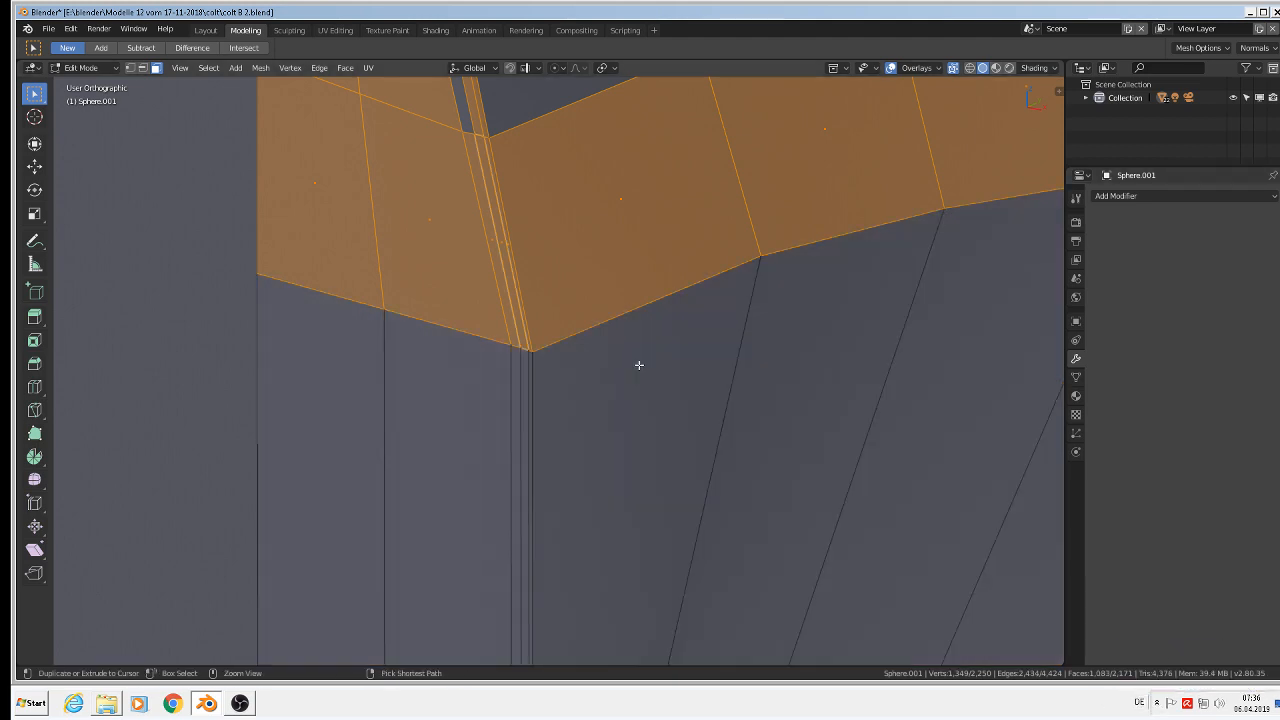
{"action": "key", "text": "ctrl+z"}
{"action": "key", "text": "ctrl+z"}
{"action": "key", "text": "ctrl+z"}
{"action": "key", "text": "ctrl+z"}
{"action": "key", "text": "ctrl+z"}
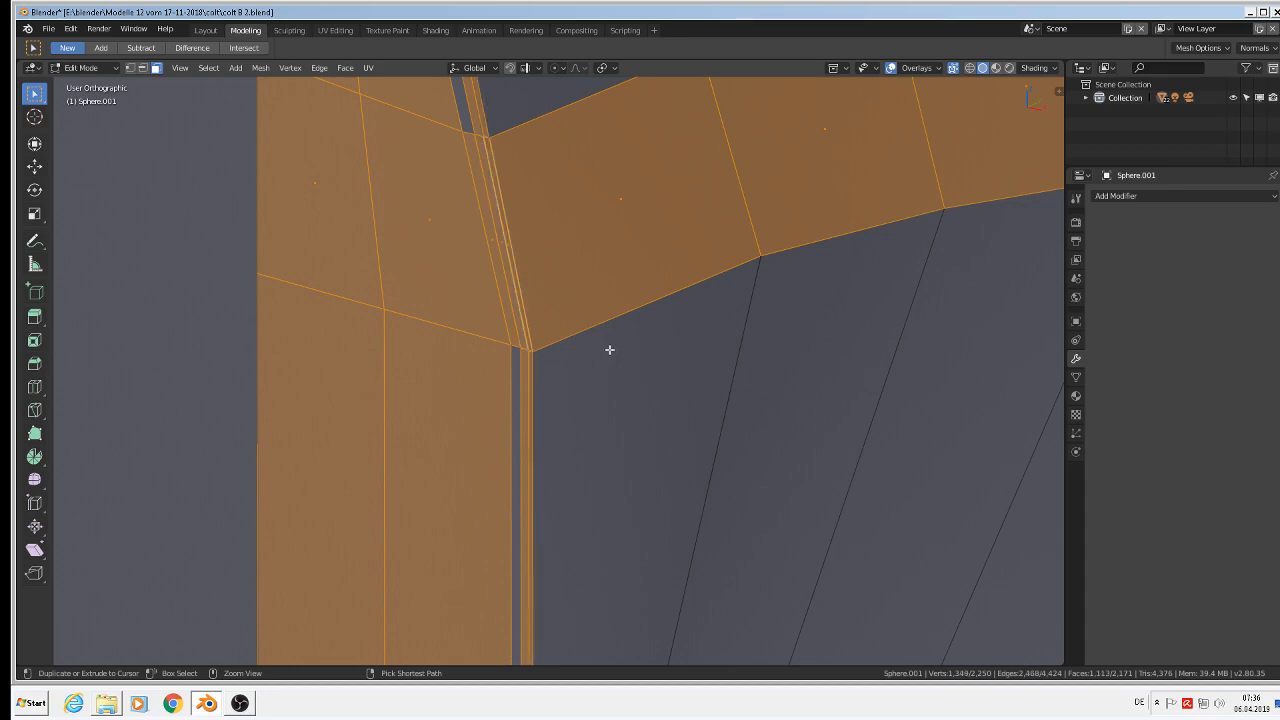
Deselect the three narrow face loops along the arch recess's edge, picking them at the upper corner of its stepped section
{"action": "scroll", "coordinate": [543, 352], "scroll_direction": "down", "scroll_amount": 3}
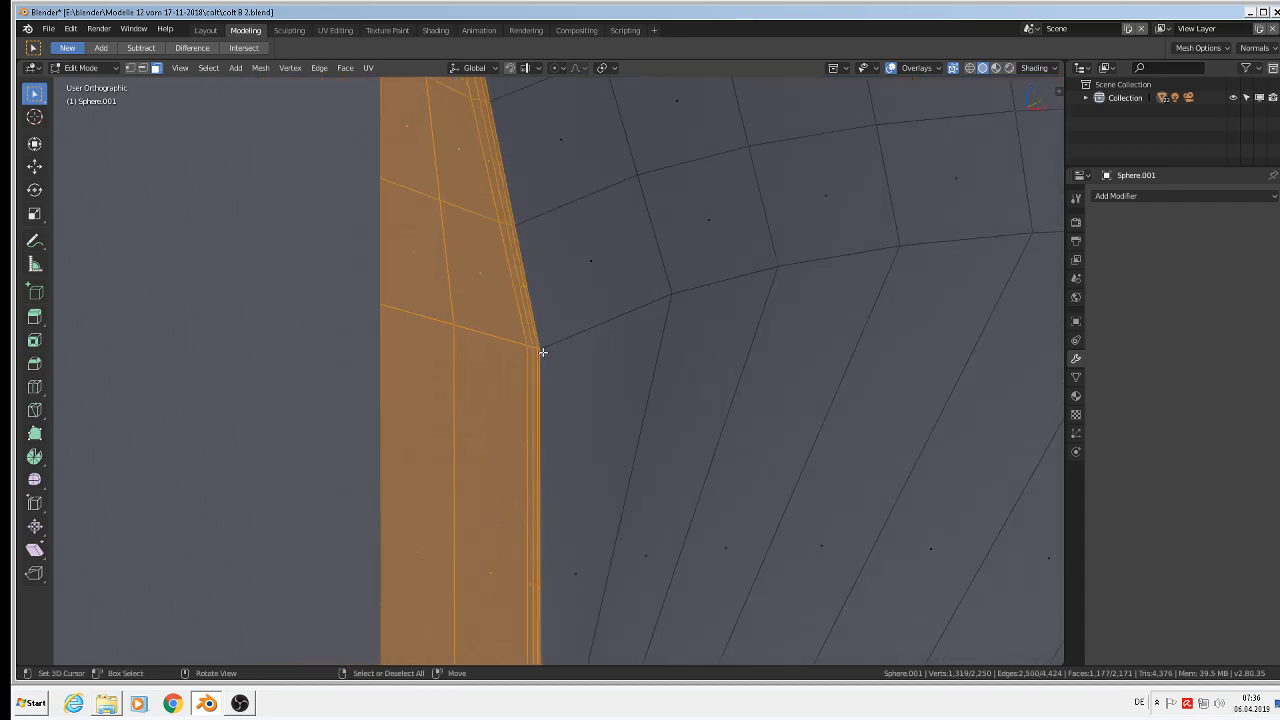
{"action": "scroll", "coordinate": [586, 414], "scroll_direction": "down", "scroll_amount": 5}
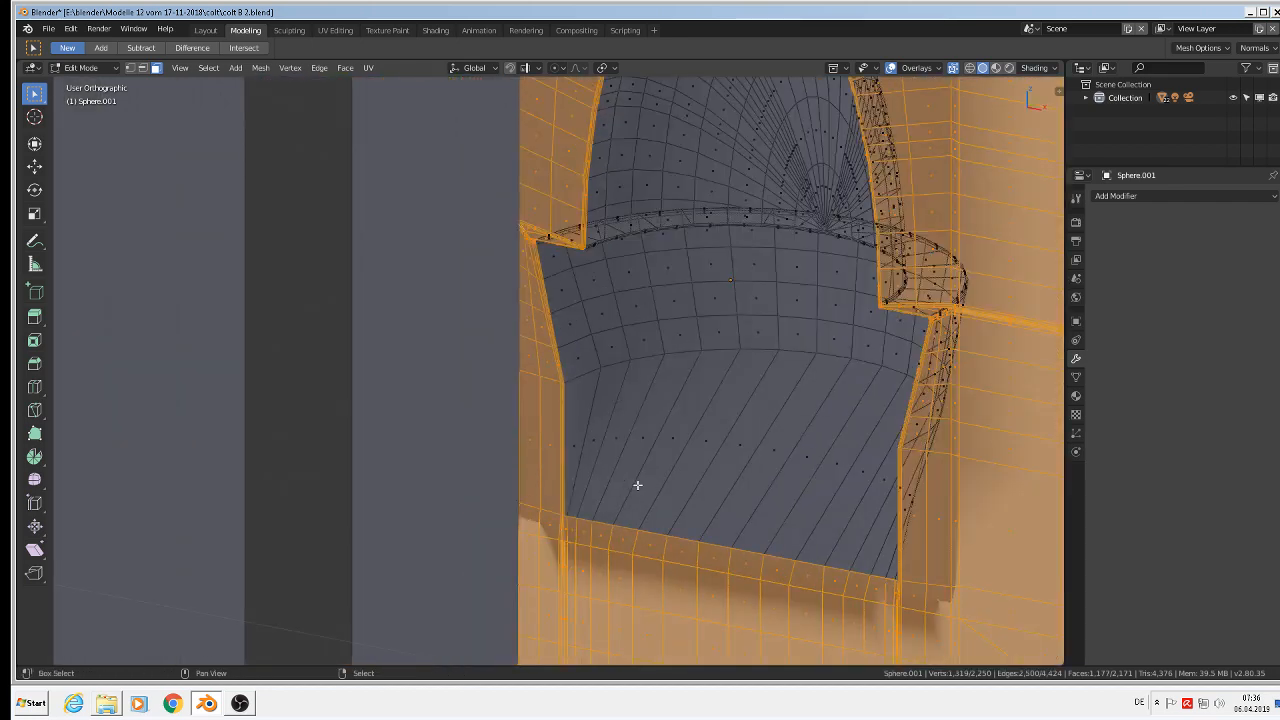
{"action": "scroll", "coordinate": [517, 291], "scroll_direction": "up", "scroll_amount": 4}
{"action": "scroll", "coordinate": [560, 300], "scroll_direction": "up", "scroll_amount": 3}
{"action": "middle_click_drag", "start_coordinate": [643, 220], "coordinate": [611, 451], "text": "shift"}
{"action": "scroll", "coordinate": [550, 415], "scroll_direction": "up", "scroll_amount": 6}
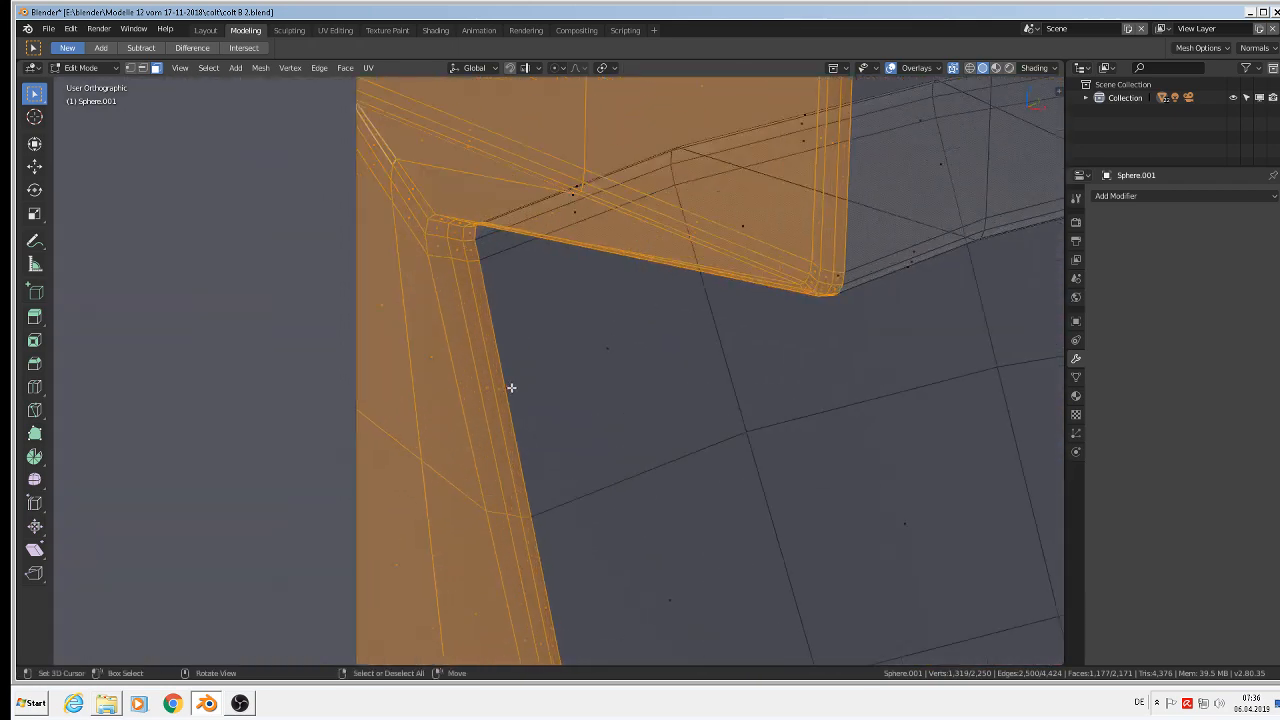
{"action": "right_click", "coordinate": [465, 234], "text": "alt+shift"}
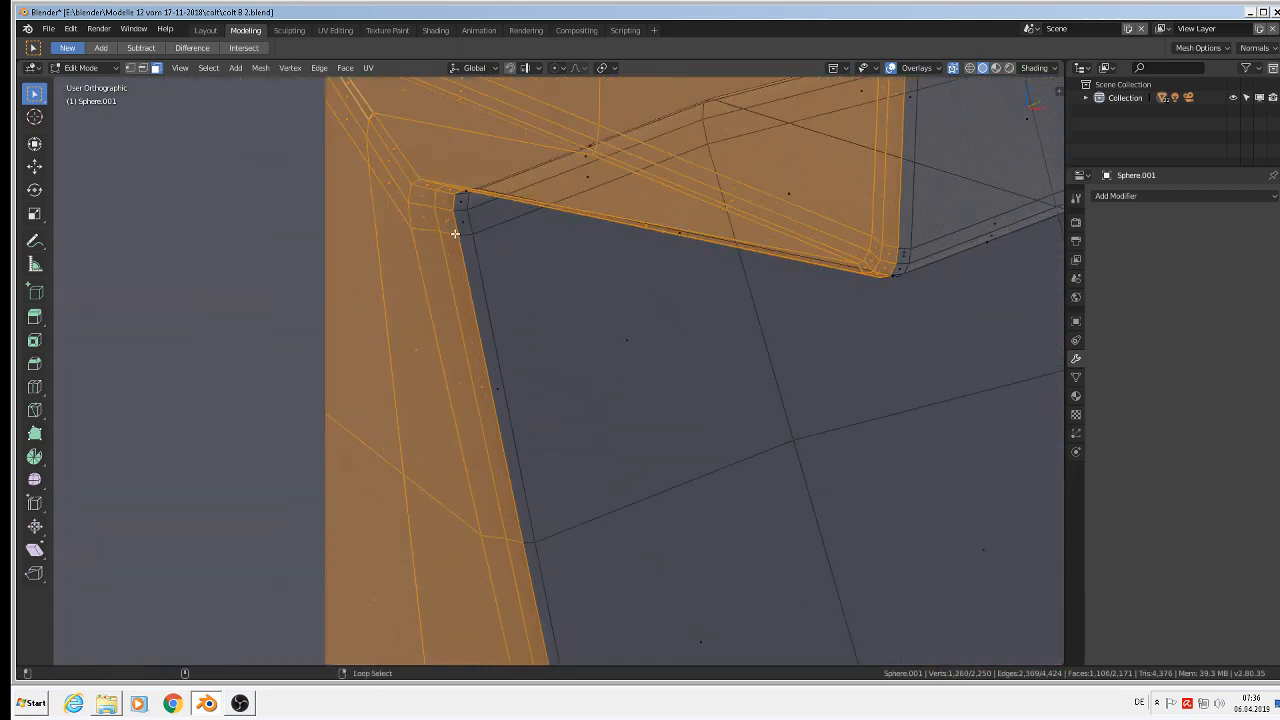
{"action": "right_click", "coordinate": [445, 232], "text": "alt+shift"}
{"action": "right_click", "coordinate": [426, 230], "text": "alt+shift"}
{"action": "scroll", "coordinate": [625, 421], "scroll_direction": "down", "scroll_amount": 5}
{"action": "scroll", "coordinate": [640, 428], "scroll_direction": "down", "scroll_amount": 6}
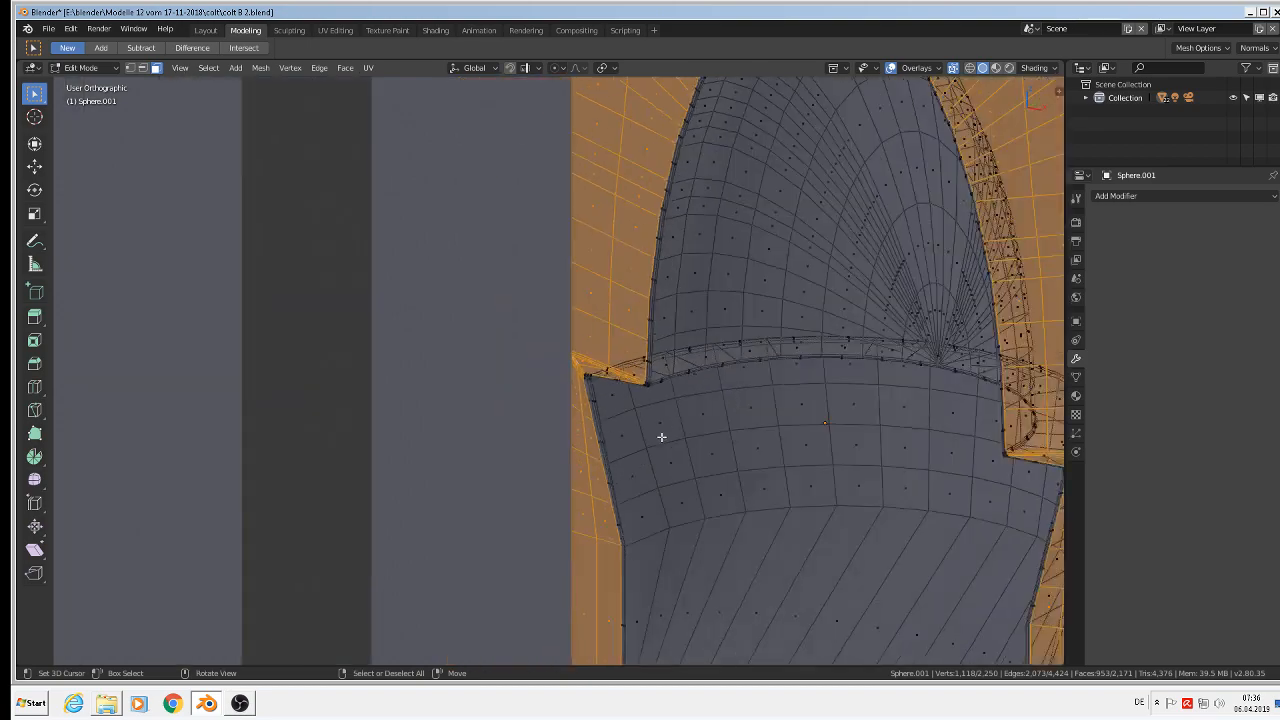
Examine the remaining face selection around the long recess's rim and along the vertical seam below the arch recess
{"action": "scroll", "coordinate": [654, 374], "scroll_direction": "up", "scroll_amount": 2}
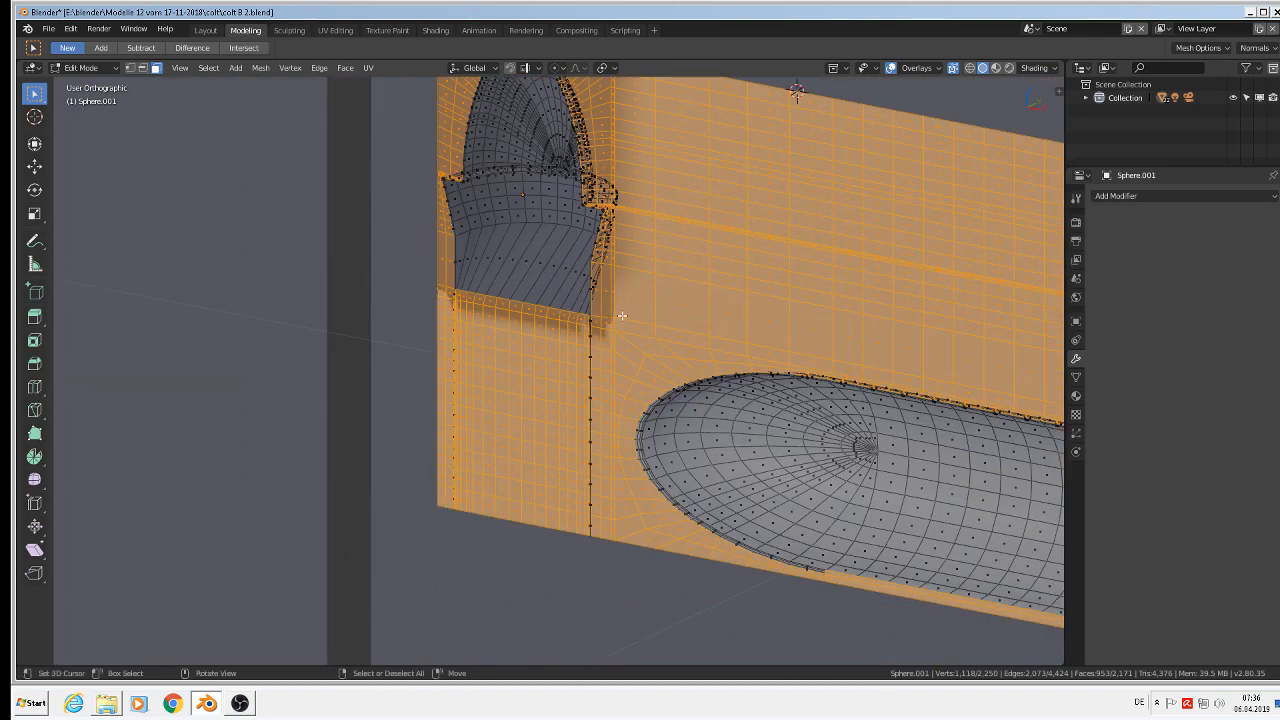
{"action": "middle_click_drag", "start_coordinate": [622, 315], "coordinate": [423, 229], "text": "shift"}
{"action": "scroll", "coordinate": [434, 231], "scroll_direction": "up", "scroll_amount": 4}
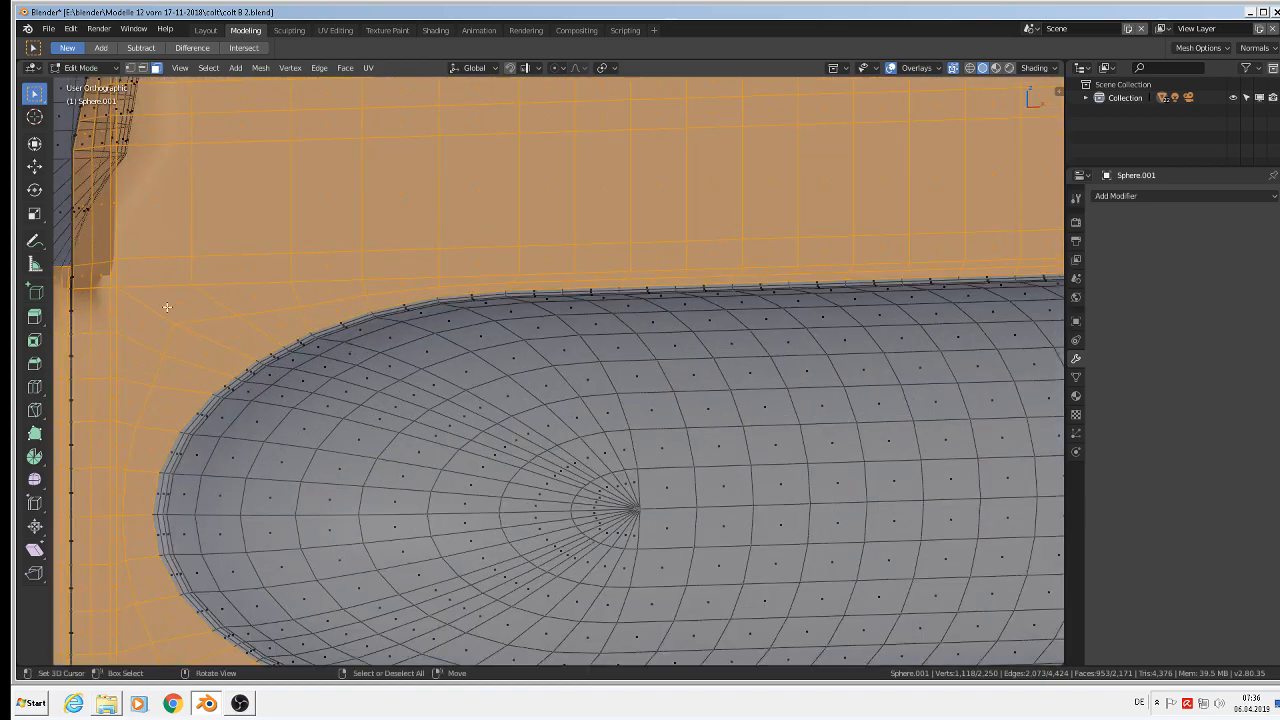
{"action": "middle_click_drag", "start_coordinate": [167, 307], "coordinate": [404, 268], "text": "shift"}
{"action": "scroll", "coordinate": [390, 268], "scroll_direction": "up", "scroll_amount": 8}
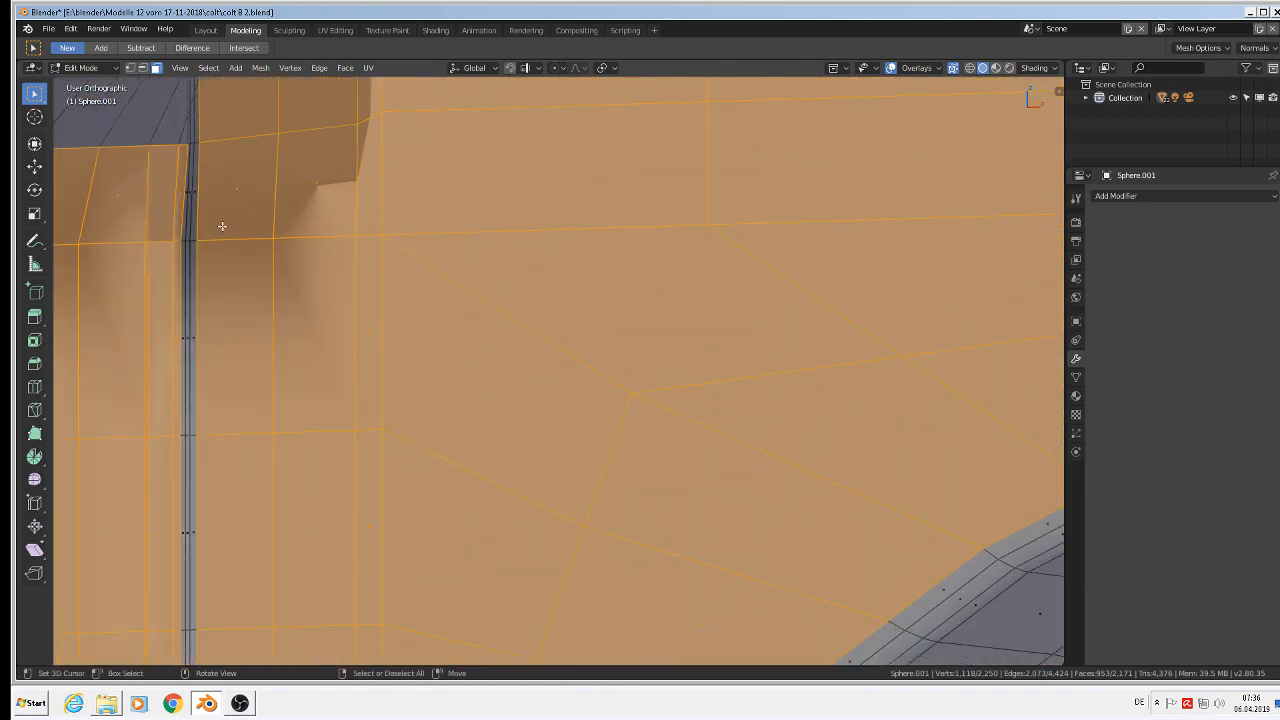
{"action": "middle_click_drag", "start_coordinate": [222, 226], "coordinate": [383, 274], "text": "shift"}
{"action": "scroll", "coordinate": [386, 276], "scroll_direction": "up", "scroll_amount": 3}
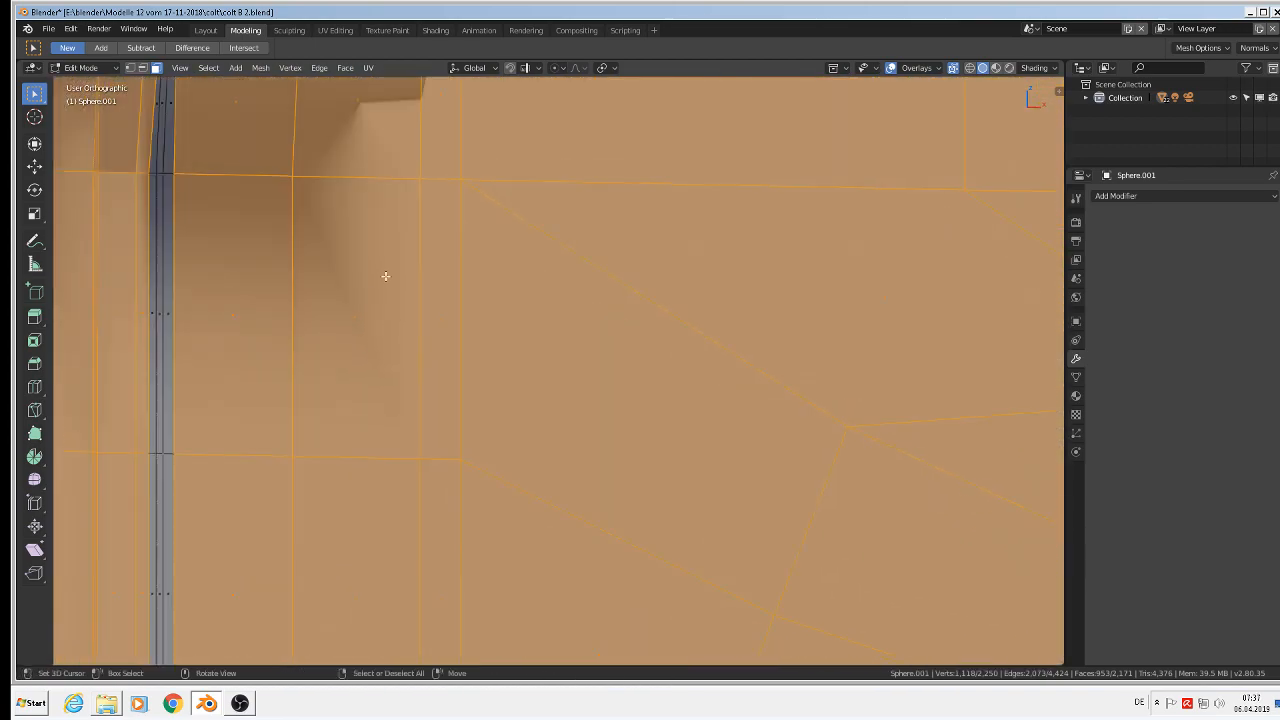
{"action": "scroll", "coordinate": [220, 250], "scroll_direction": "down", "scroll_amount": 6}
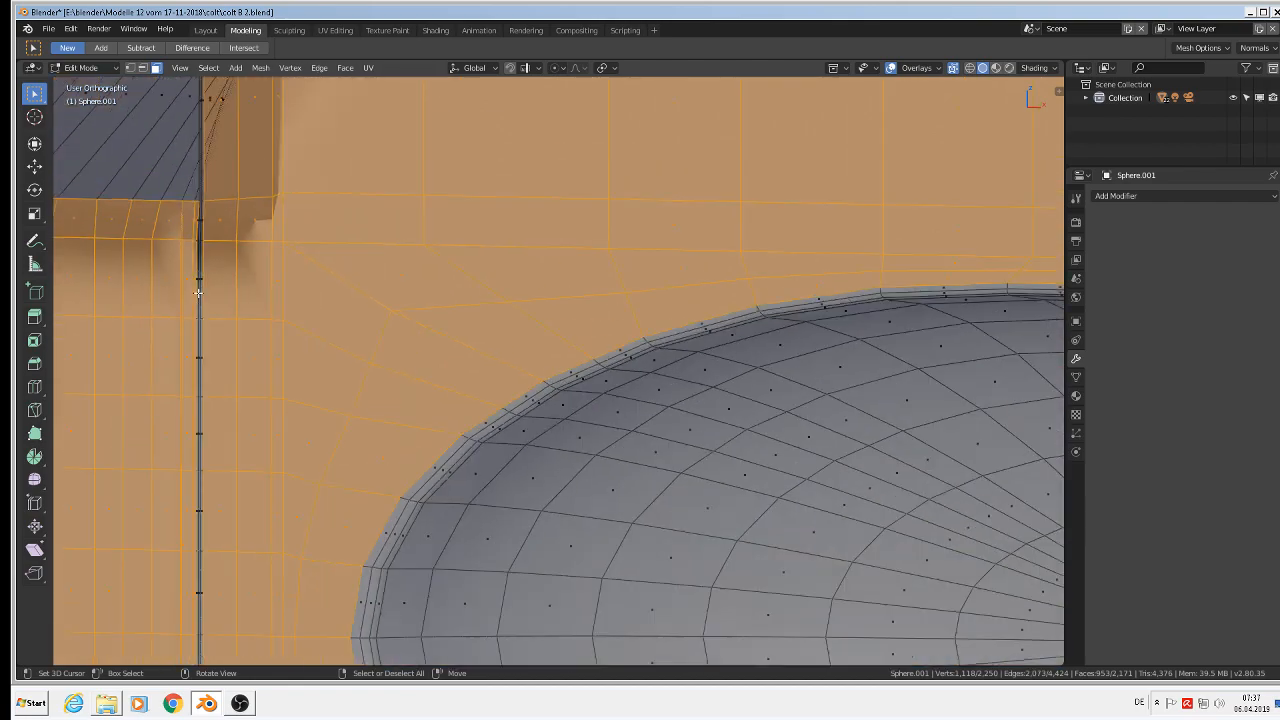
{"action": "scroll", "coordinate": [216, 395], "scroll_direction": "down", "scroll_amount": 4}
{"action": "scroll", "coordinate": [215, 398], "scroll_direction": "up", "scroll_amount": 1}
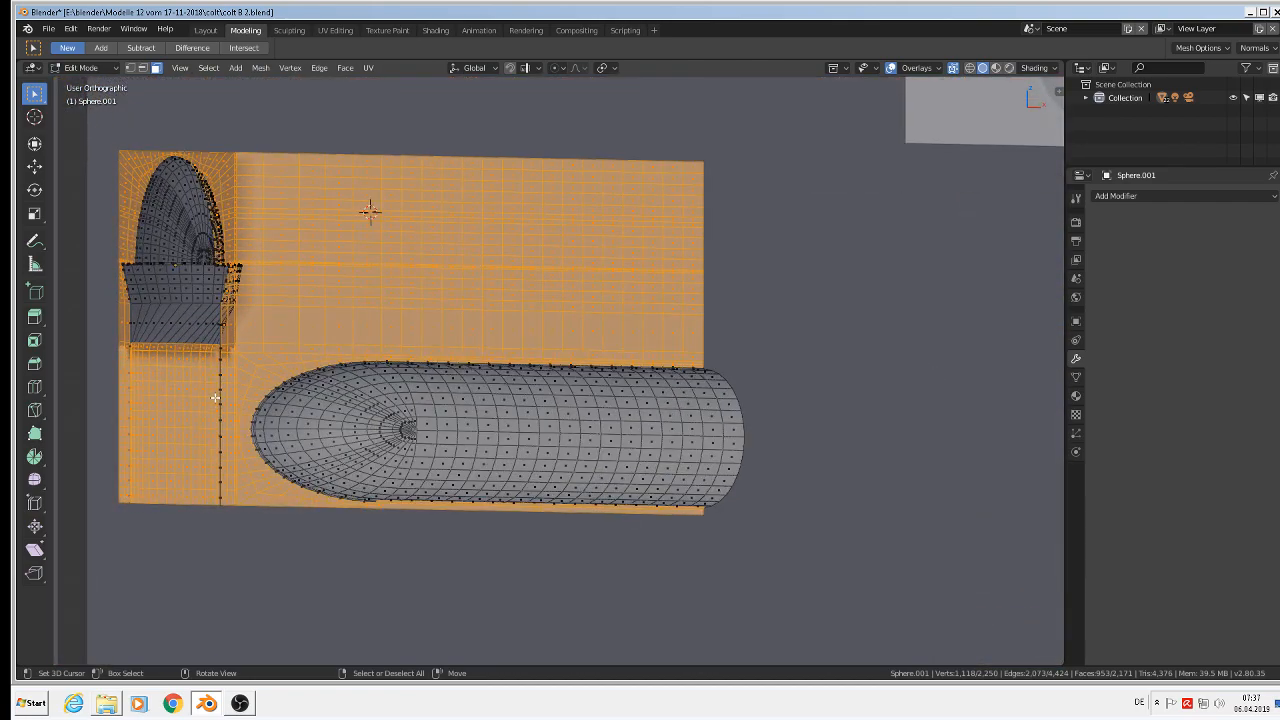
Try to flatten the selected panel faces by scaling them to 0 along the global X axis, and undo the scaling
{"action": "key", "text": "KP_3"}
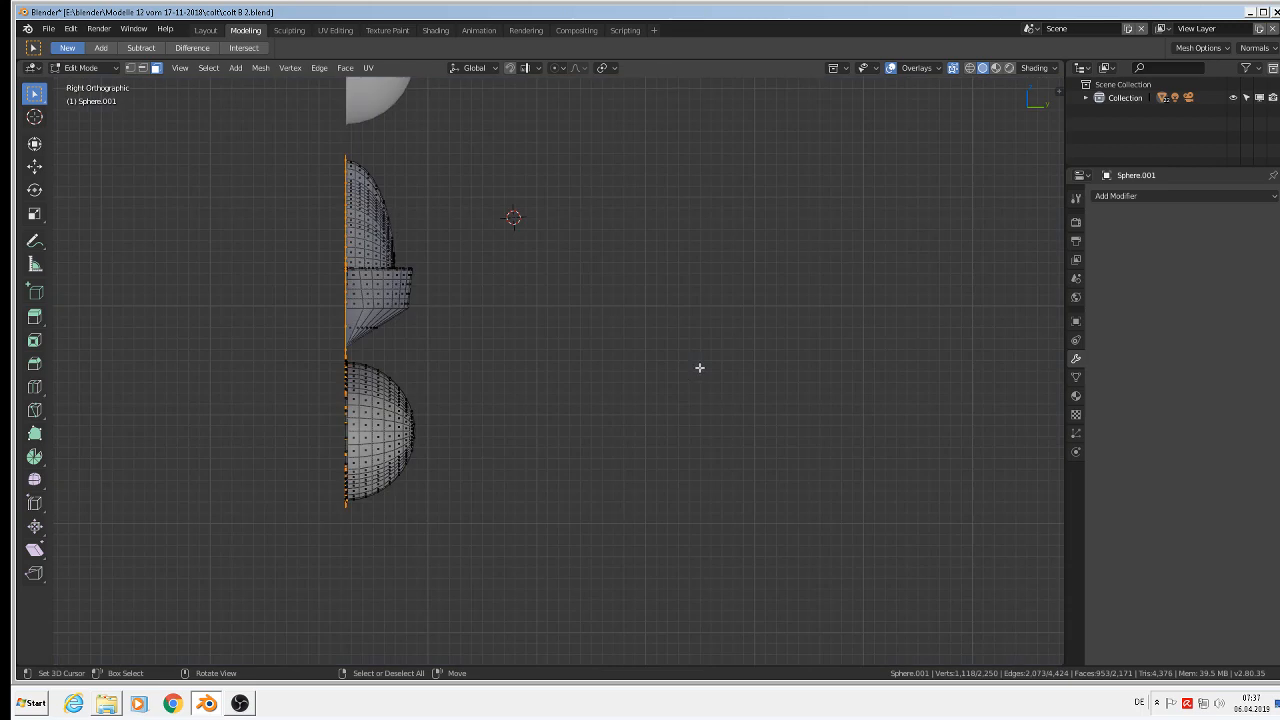
{"action": "key", "text": "s"}
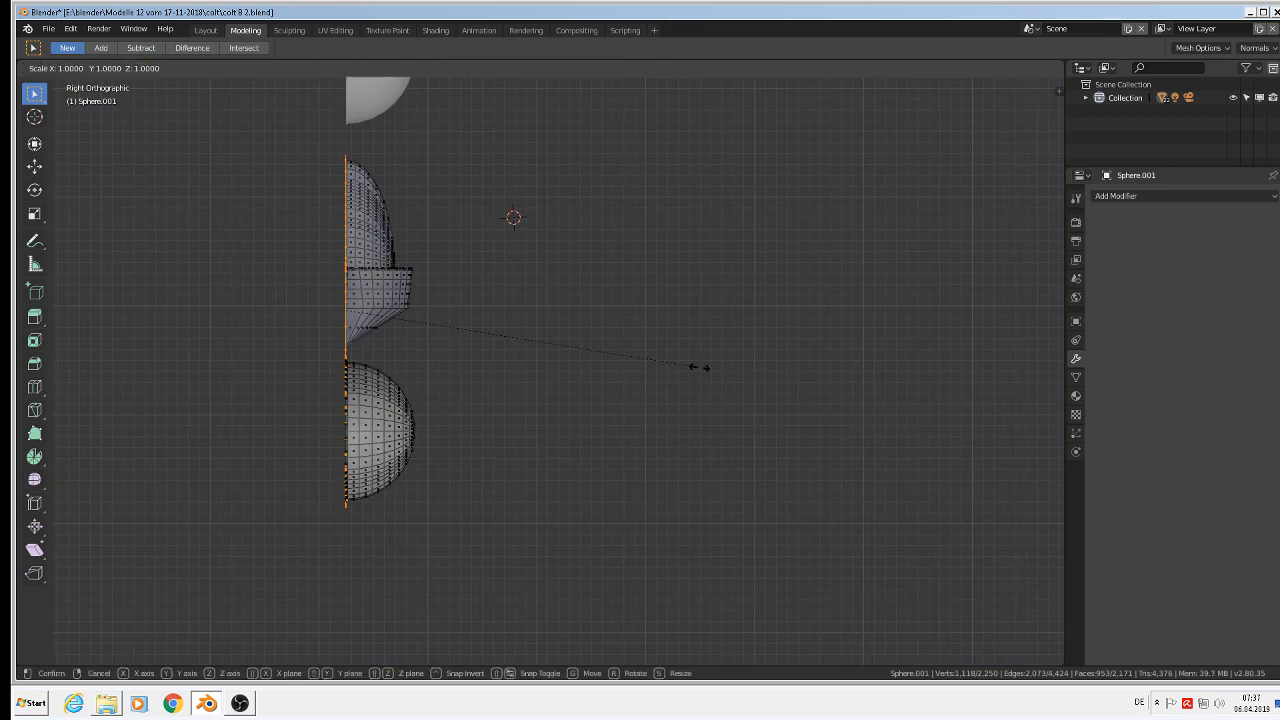
{"action": "right_click", "coordinate": [698, 368]}
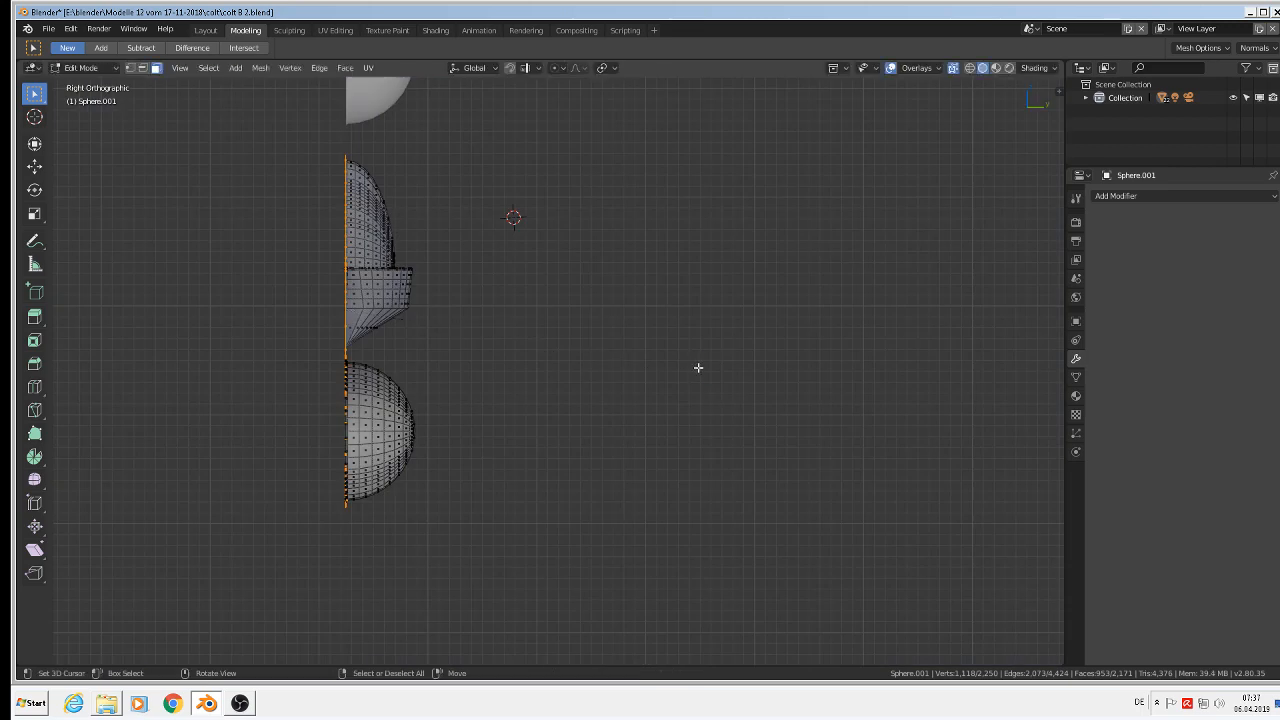
{"action": "left_click", "coordinate": [34, 166]}
{"action": "type", "text": "sx"}
{"action": "type", "text": "0"}
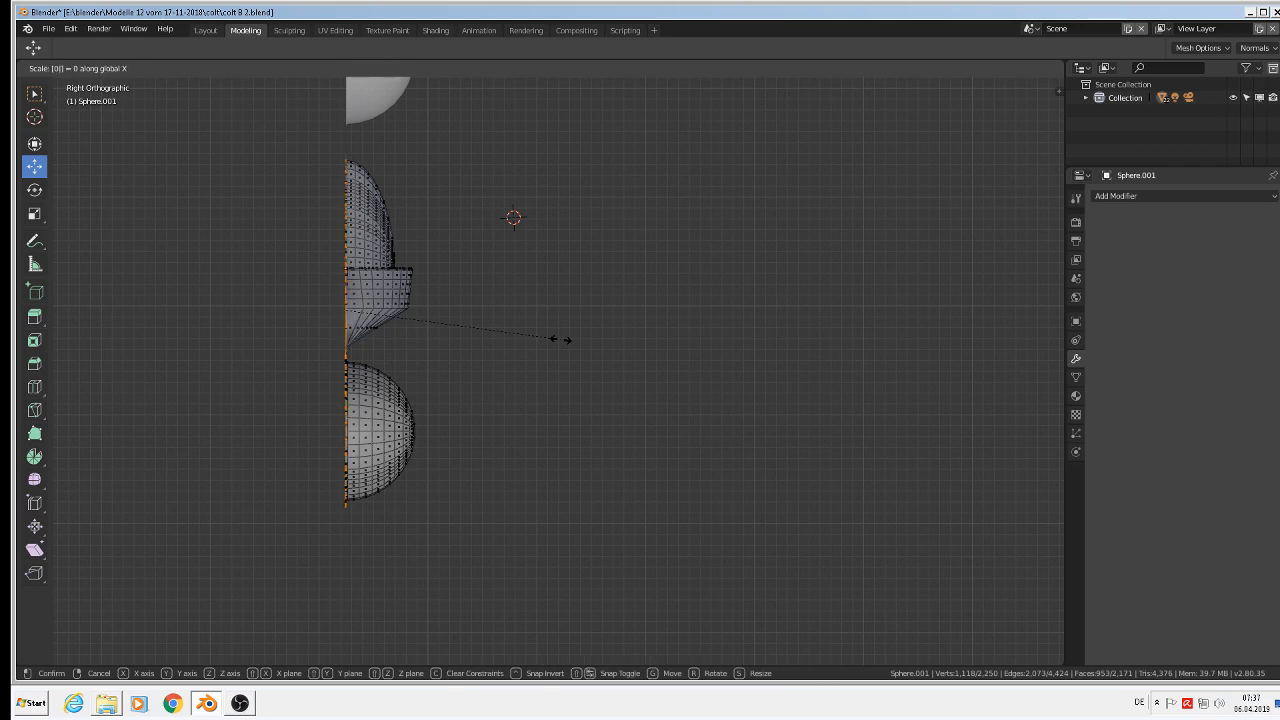
{"action": "key", "text": "Return"}
{"action": "middle_click_drag", "start_coordinate": [534, 329], "coordinate": [624, 412]}
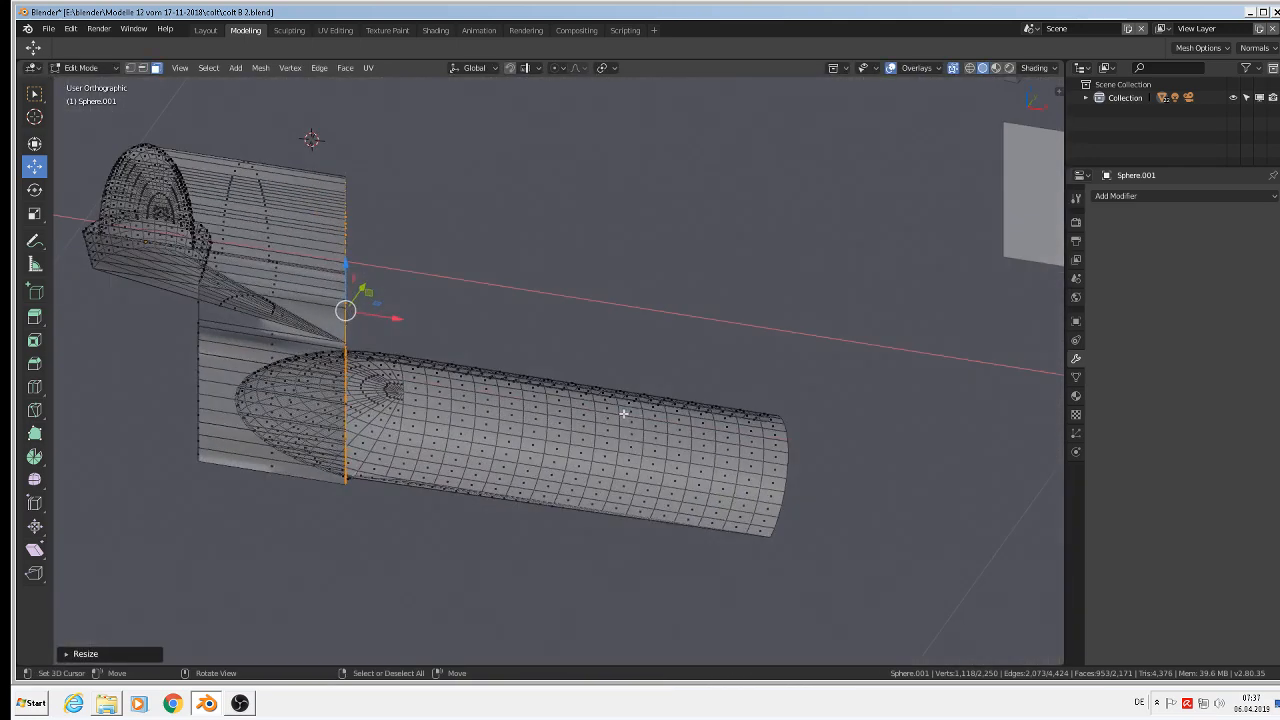
{"action": "key", "text": "ctrl+z"}
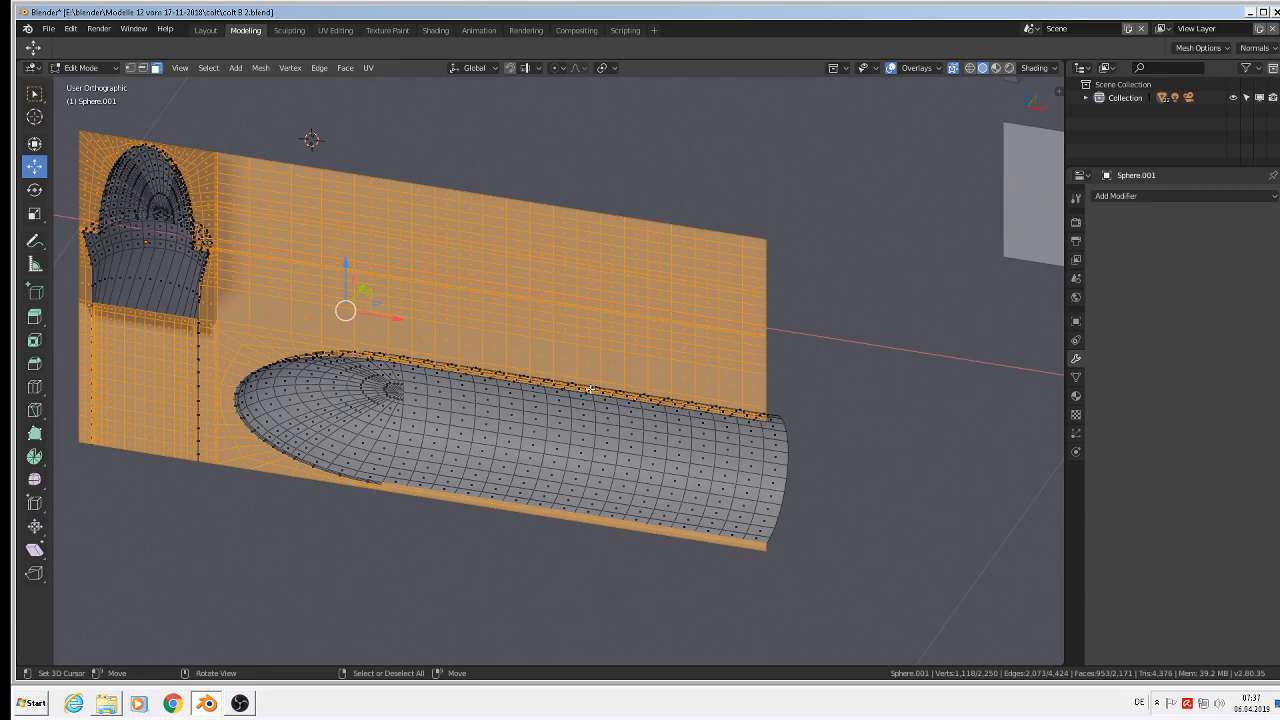
Flatten the selected panel faces by scaling them to 0 along the global Y axis, and check the result outside Edit Mode
{"action": "type", "text": "s"}
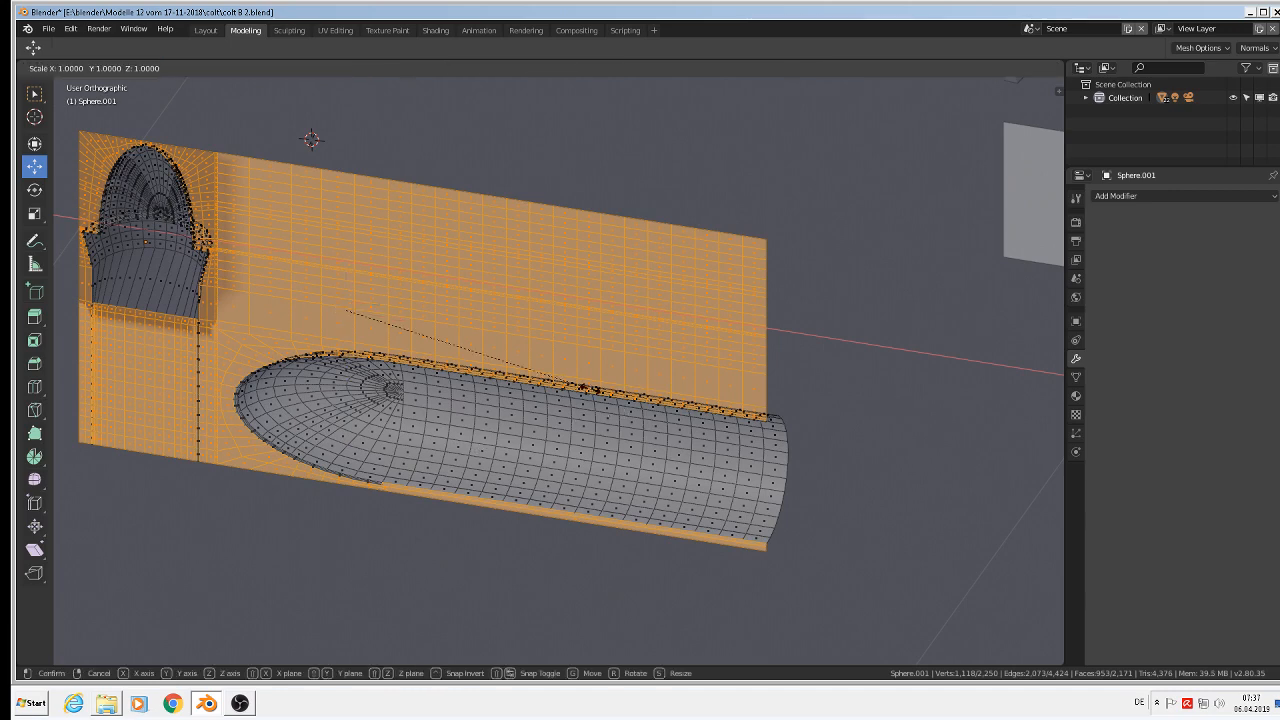
{"action": "type", "text": "y0"}
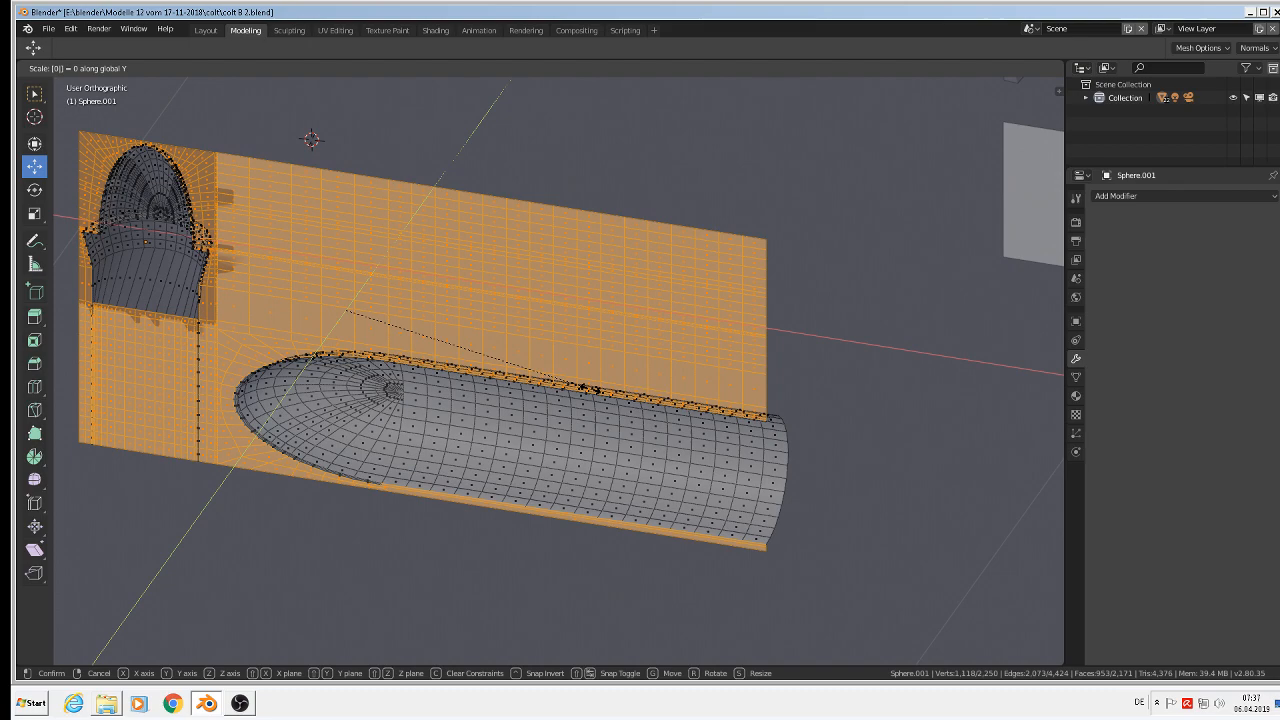
{"action": "key", "text": "Return"}
{"action": "middle_click_drag", "start_coordinate": [298, 376], "coordinate": [306, 335]}
{"action": "key", "text": "Tab"}
{"action": "key", "text": "Tab"}
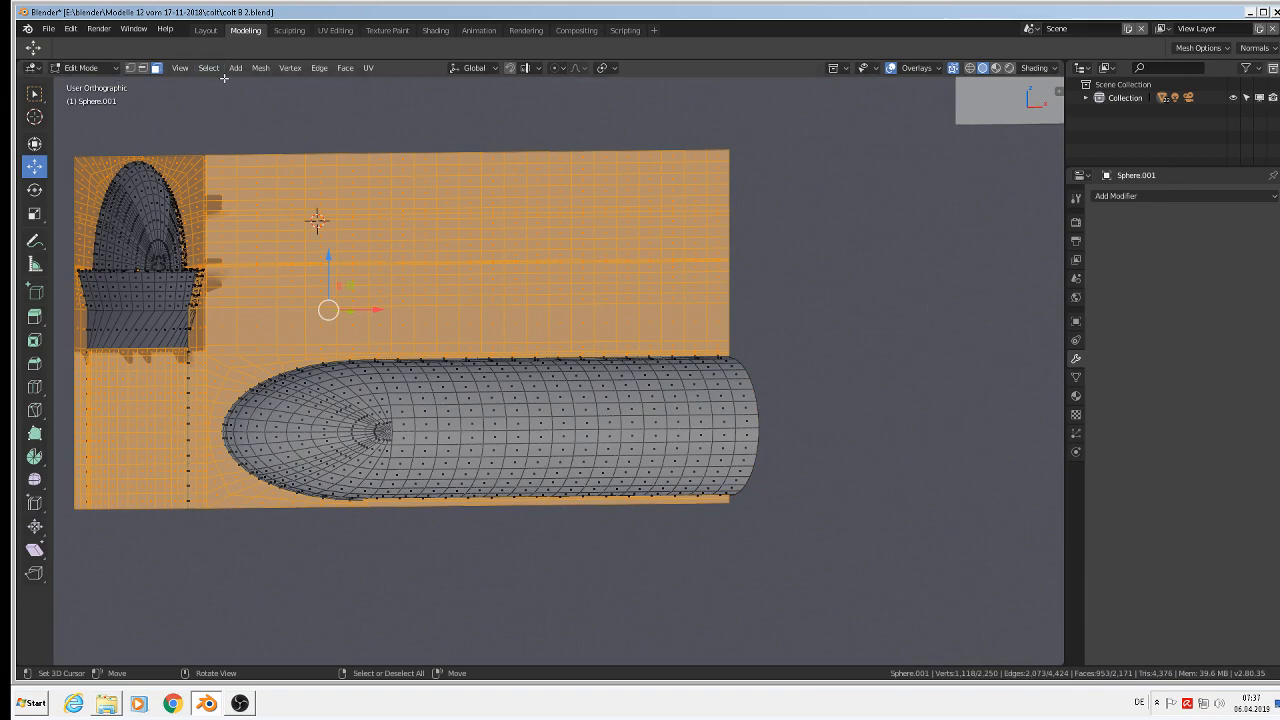
Recalculate the normals of the selected panel faces so that they are consistent
{"action": "left_click", "coordinate": [260, 68]}
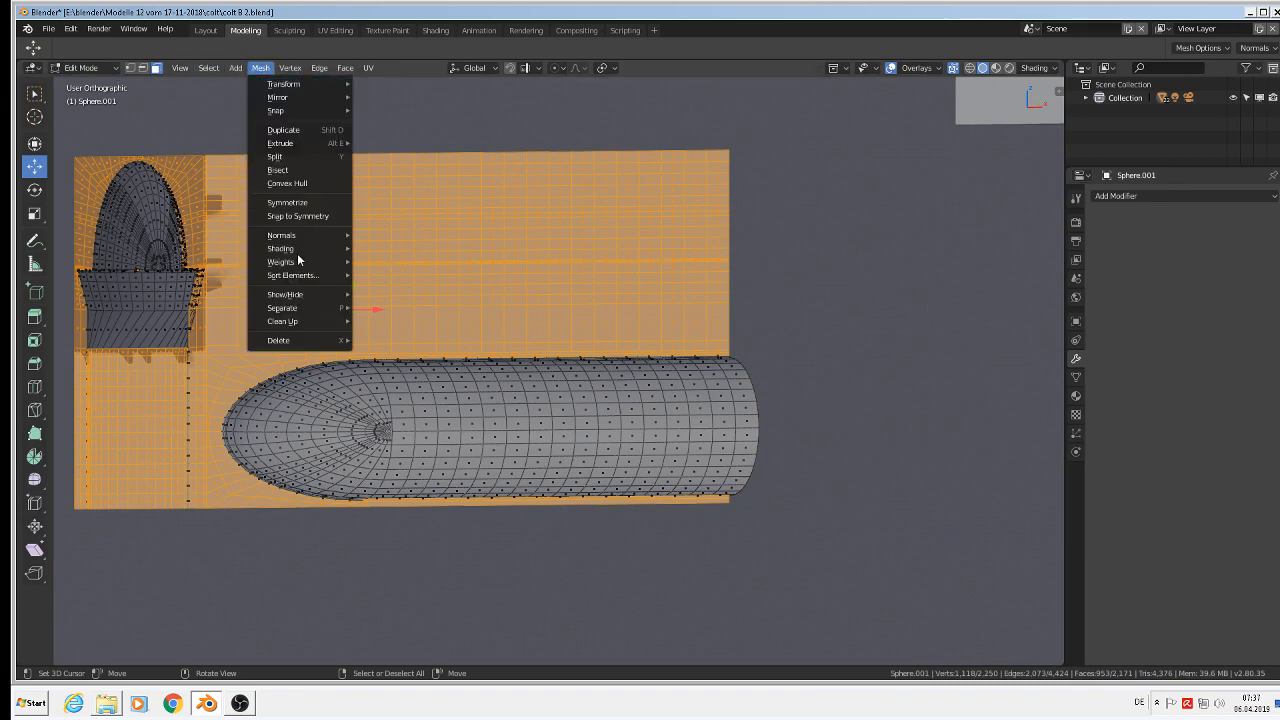
{"action": "mouse_move", "coordinate": [295, 234]}
{"action": "left_click", "coordinate": [386, 234]}
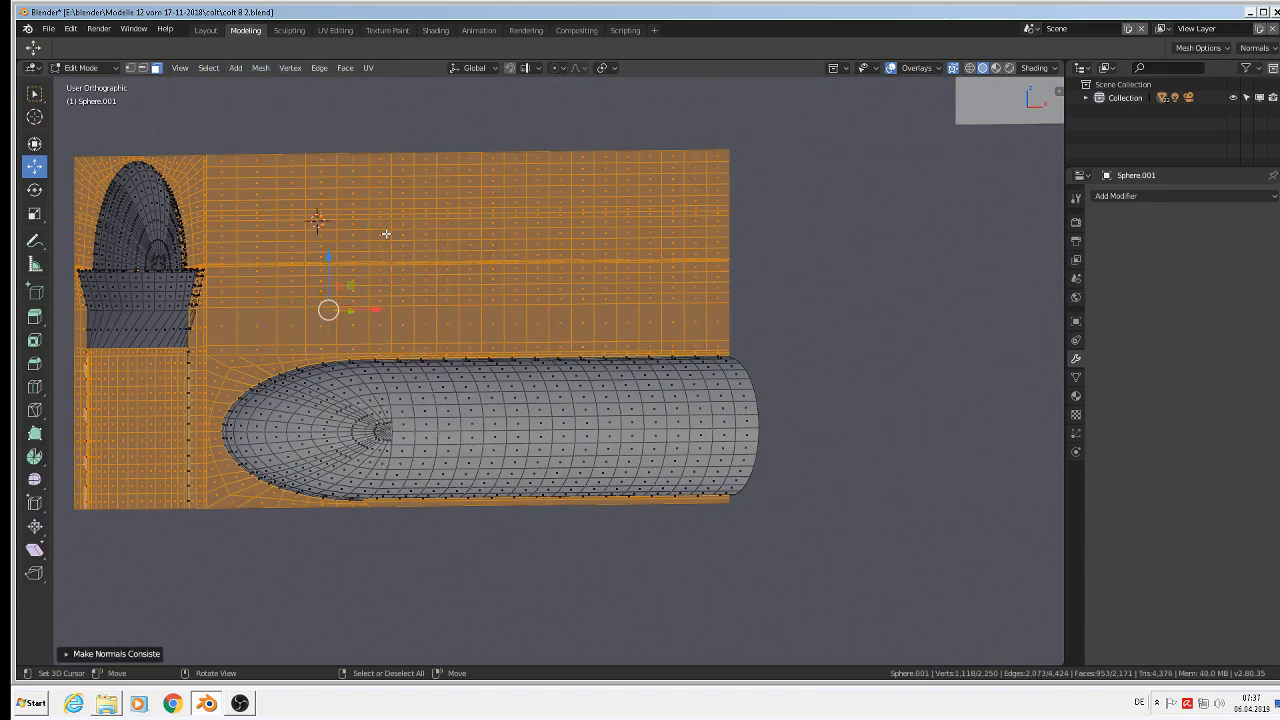
Turn off X-ray display and check the panel's shading outside Edit Mode around the recesses and vertical seams
{"action": "key", "text": "Tab"}
{"action": "middle_click_drag", "start_coordinate": [371, 254], "coordinate": [556, 196]}
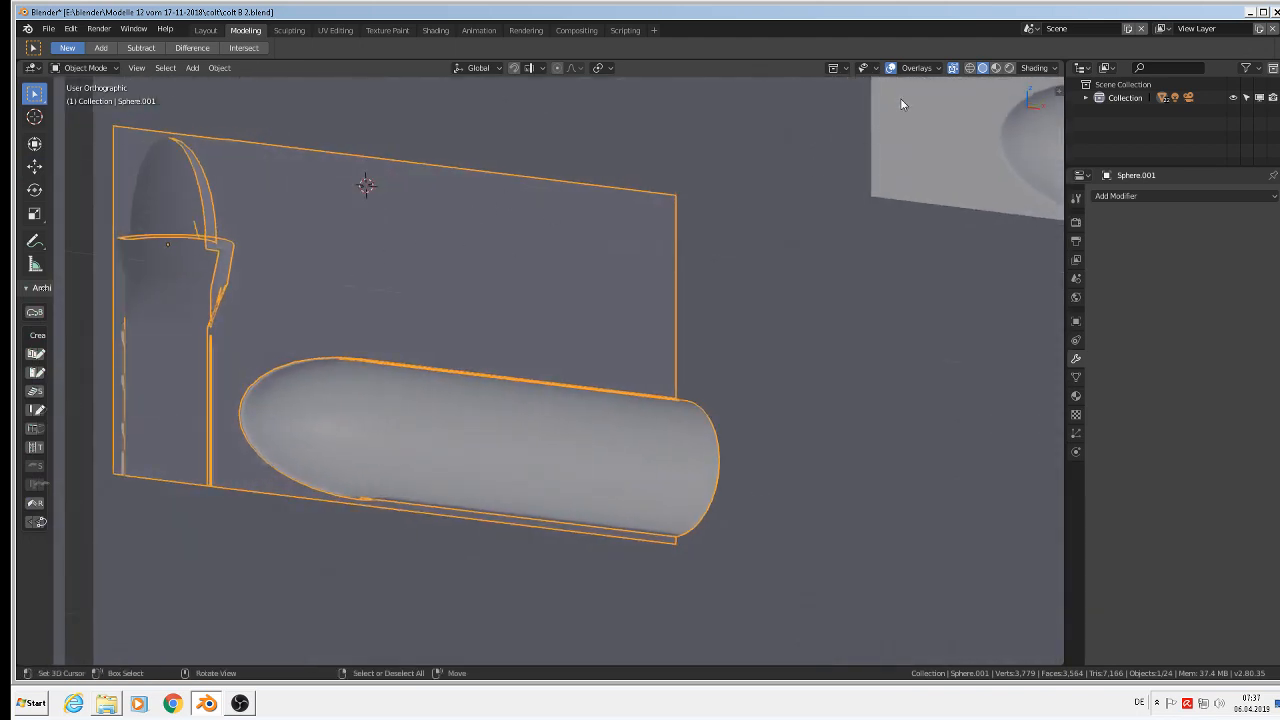
{"action": "left_click", "coordinate": [956, 69]}
{"action": "scroll", "coordinate": [372, 265], "scroll_direction": "up", "scroll_amount": 1}
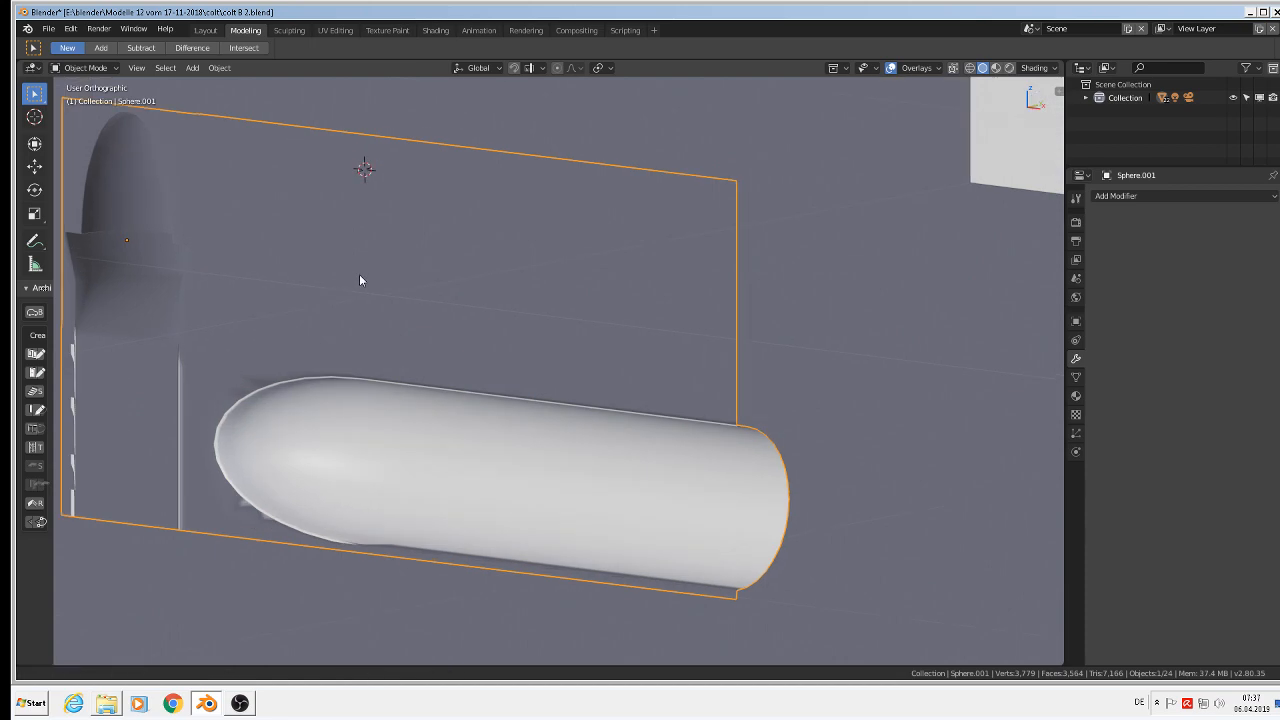
{"action": "middle_click_drag", "start_coordinate": [359, 274], "coordinate": [570, 250], "text": "shift"}
{"action": "scroll", "coordinate": [375, 352], "scroll_direction": "up", "scroll_amount": 5}
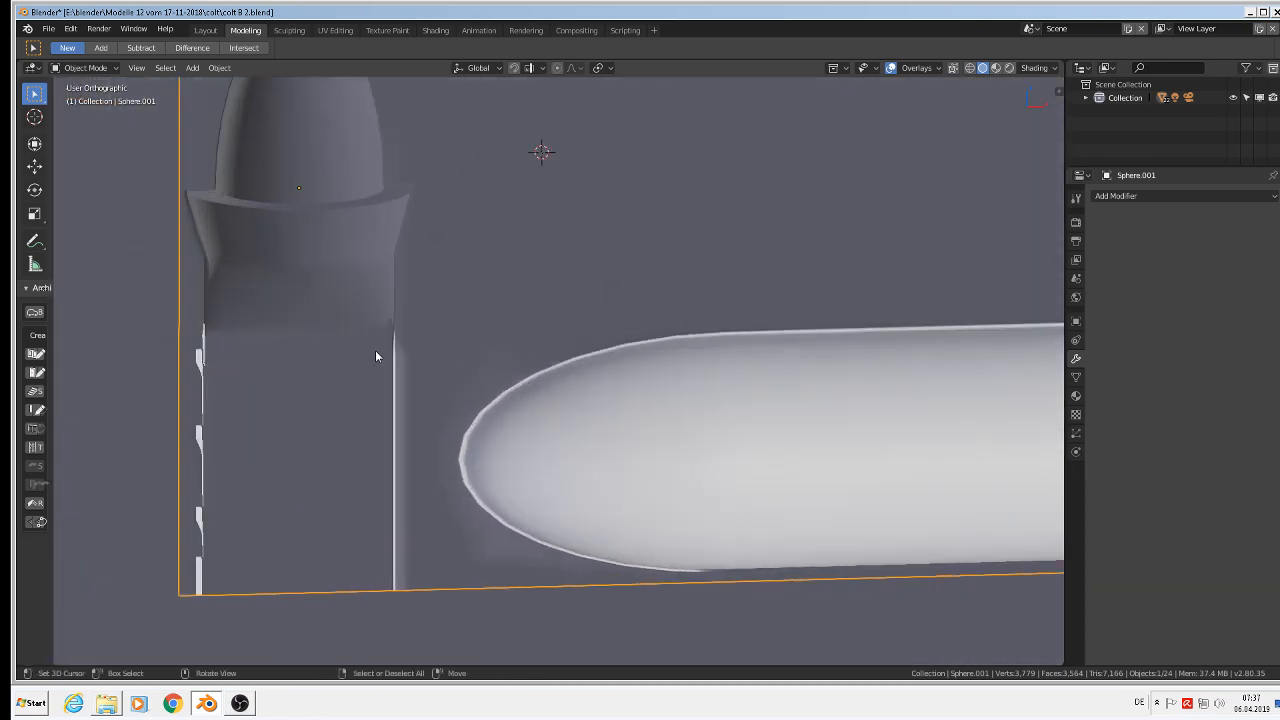
Add the narrow faces along both vertical seams below the arch recess to the selection in Edit Mode
{"action": "key", "text": "Tab"}
{"action": "scroll", "coordinate": [395, 366], "scroll_direction": "up", "scroll_amount": 6}
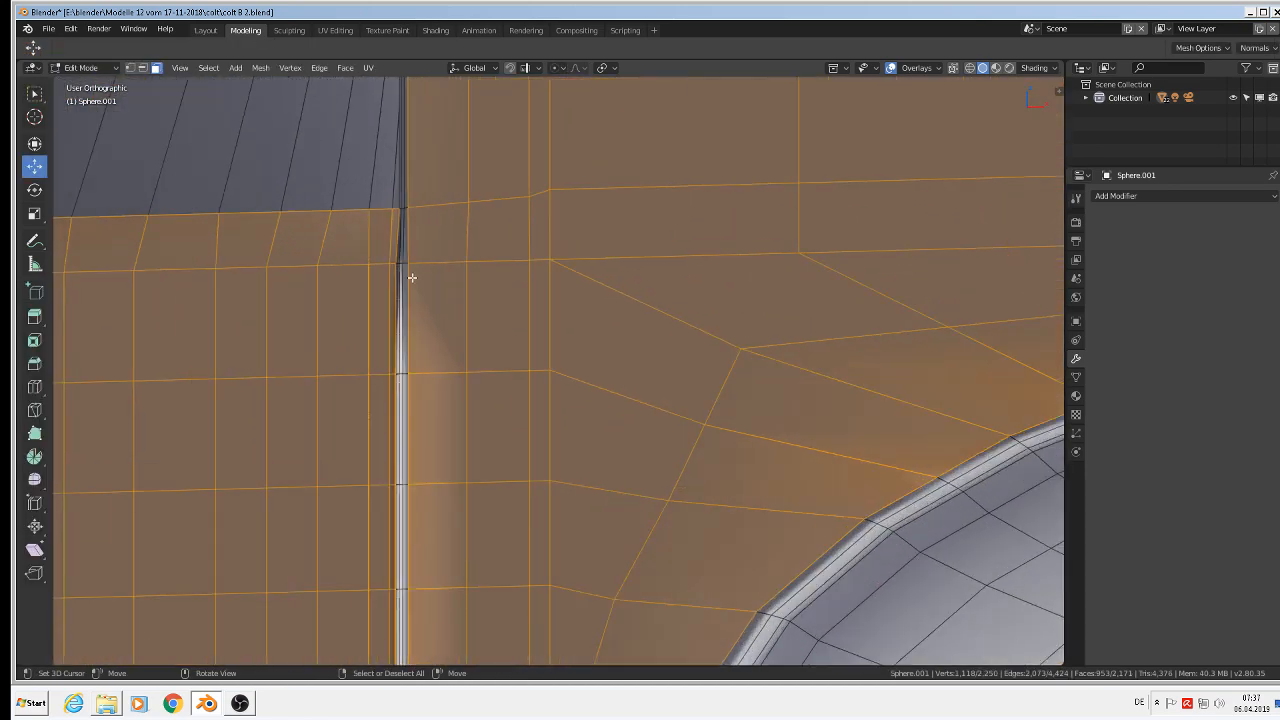
{"action": "scroll", "coordinate": [407, 255], "scroll_direction": "up", "scroll_amount": 1}
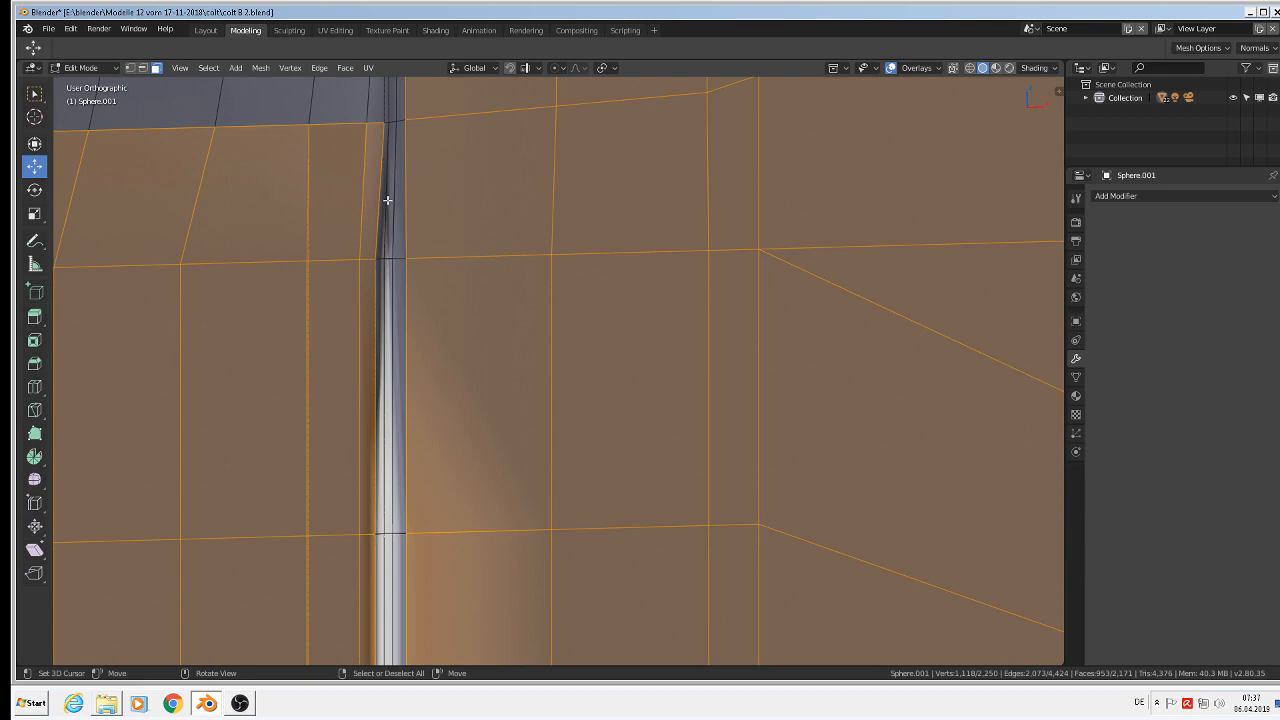
{"action": "scroll", "coordinate": [385, 315], "scroll_direction": "down", "scroll_amount": 6}
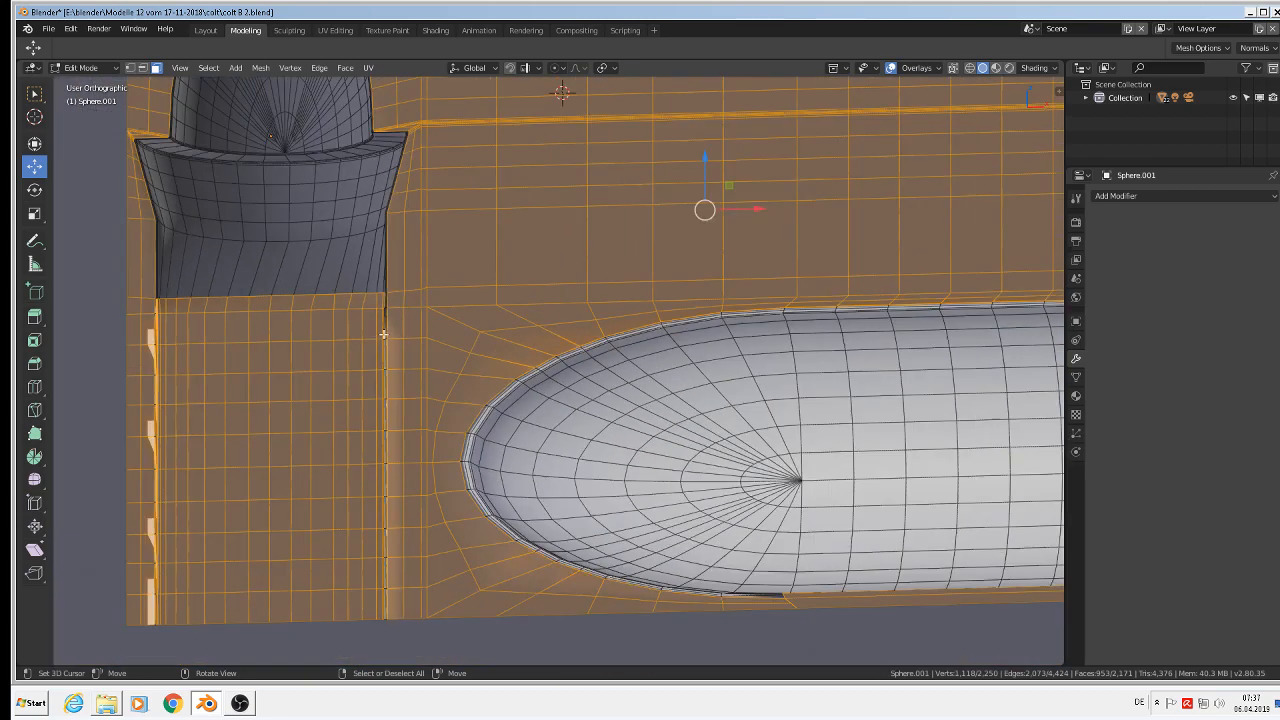
{"action": "middle_click_drag", "start_coordinate": [417, 432], "coordinate": [443, 346], "text": "shift"}
{"action": "scroll", "coordinate": [441, 347], "scroll_direction": "up", "scroll_amount": 1}
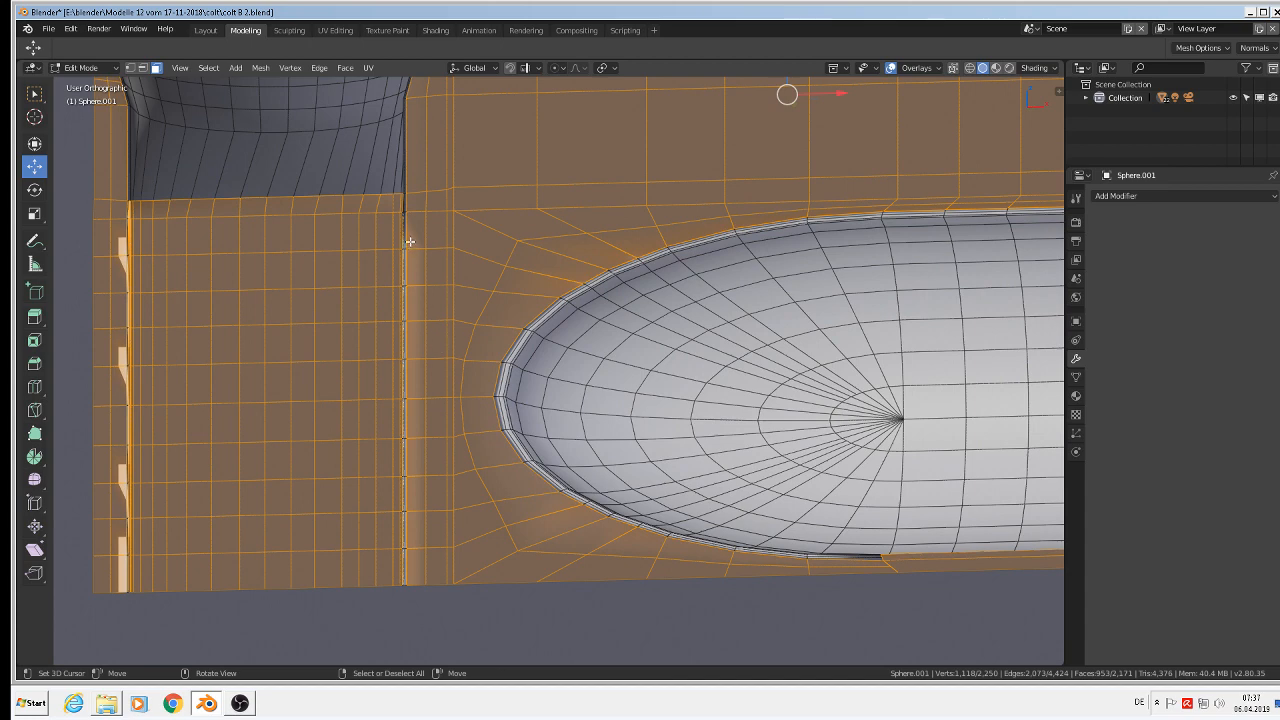
{"action": "key", "text": "c"}
{"action": "mouse_move", "coordinate": [402, 214]}
{"action": "left_mouse_down"}
{"action": "mouse_move", "coordinate": [417, 337]}
{"action": "mouse_move", "coordinate": [407, 585]}
{"action": "left_mouse_up"}
{"action": "left_click_drag", "start_coordinate": [127, 576], "coordinate": [124, 226]}
{"action": "key", "text": "Escape"}
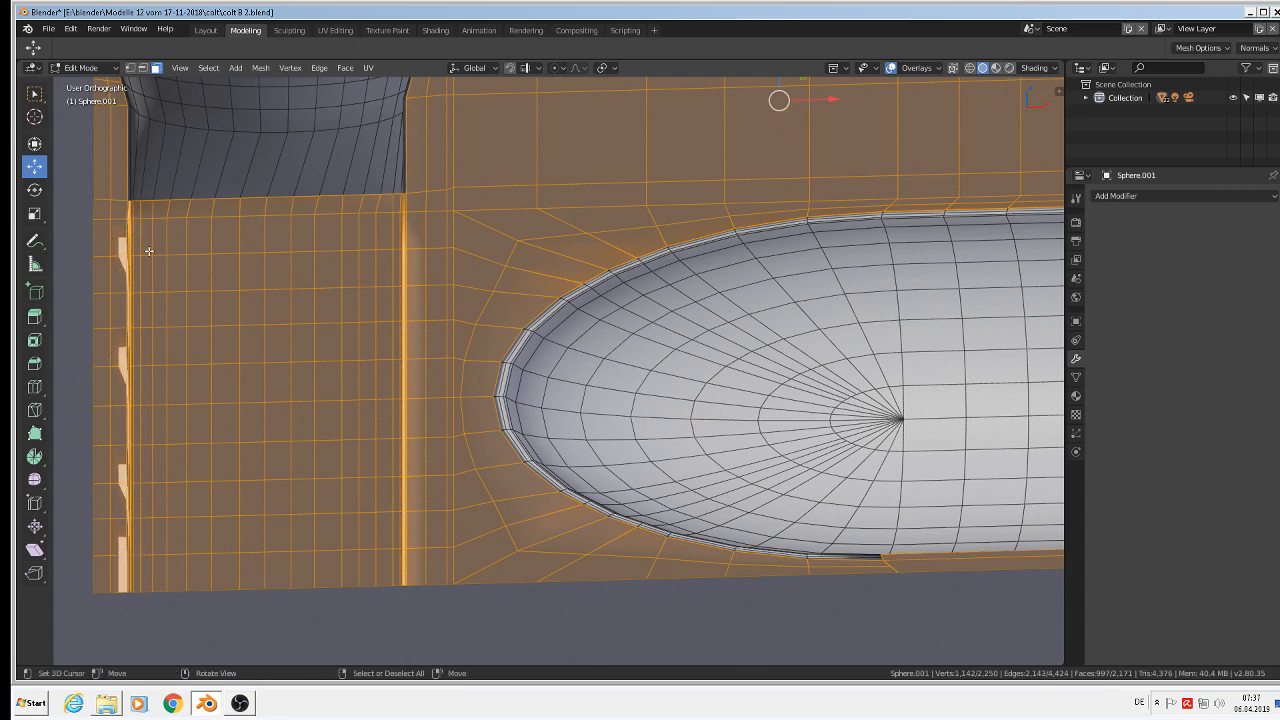
Deselect the thin face strip along the long recess's lower rim, keeping the outer strip at the panel's lower edge selected
{"action": "scroll", "coordinate": [492, 343], "scroll_direction": "down", "scroll_amount": 5}
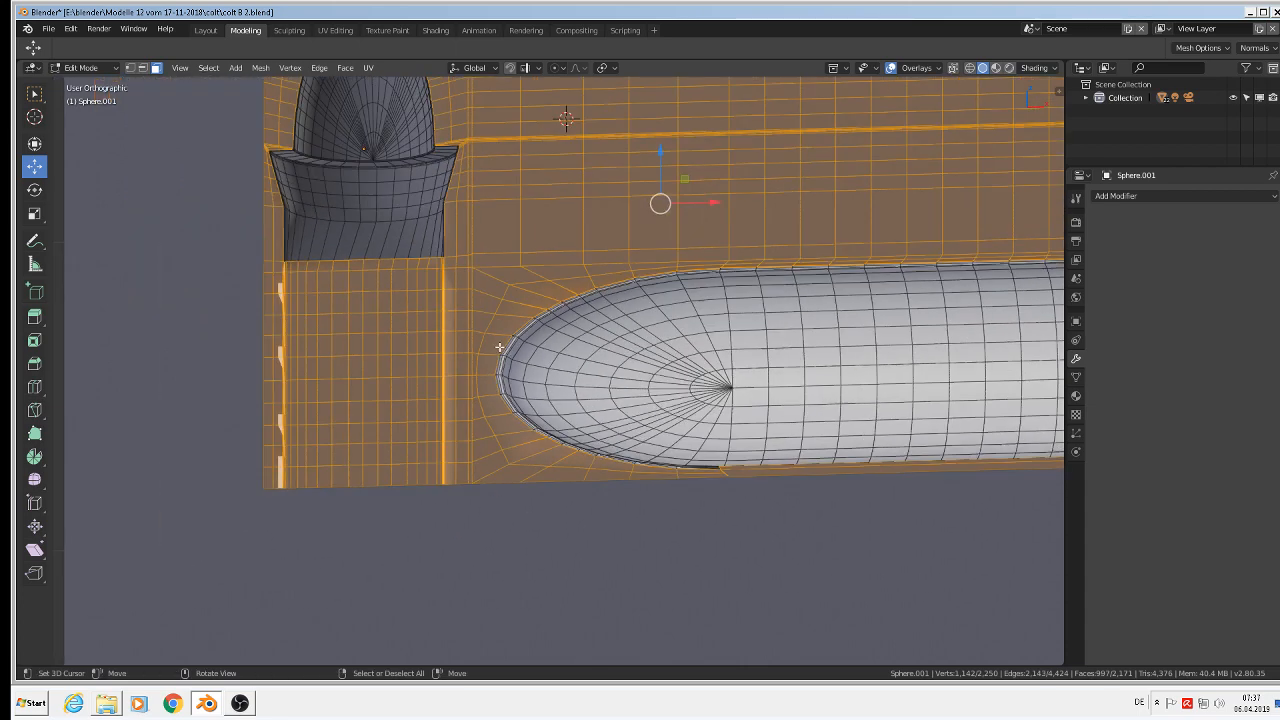
{"action": "middle_click_drag", "start_coordinate": [802, 397], "coordinate": [598, 384], "text": "shift"}
{"action": "middle_click_drag", "start_coordinate": [598, 384], "coordinate": [500, 449]}
{"action": "scroll", "coordinate": [471, 449], "scroll_direction": "up", "scroll_amount": 8}
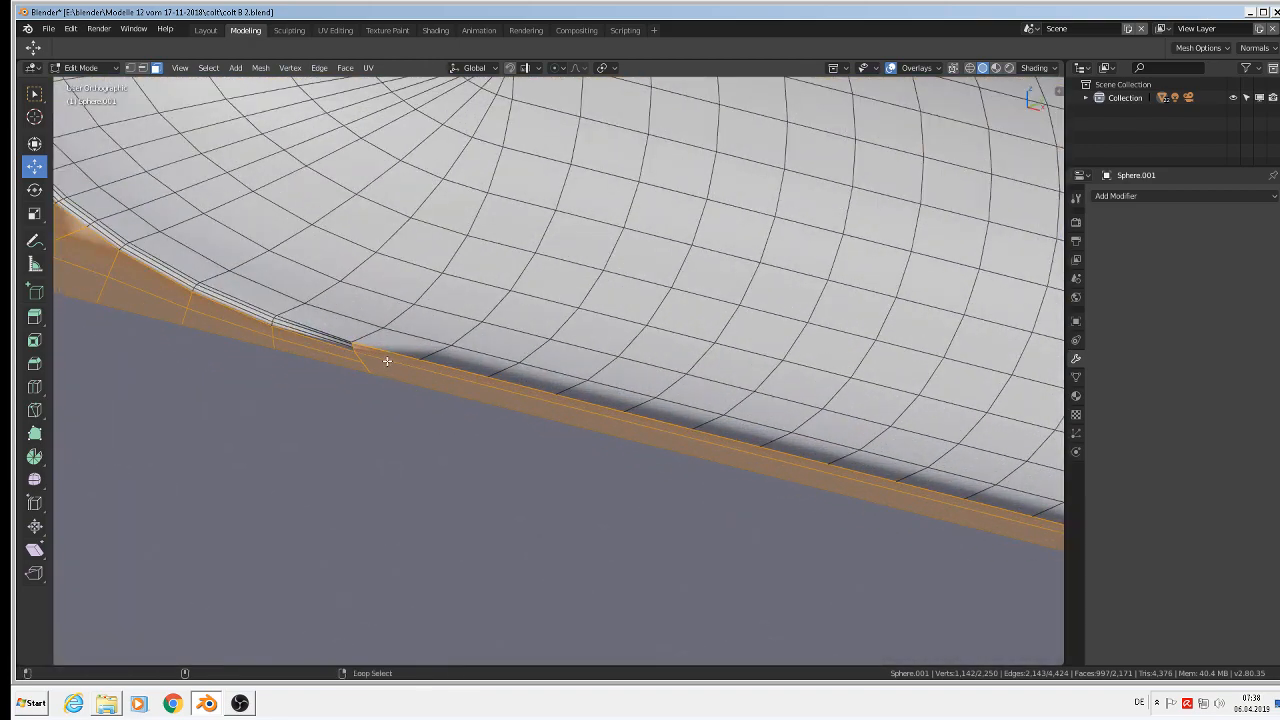
{"action": "left_click", "coordinate": [385, 356], "text": "shift"}
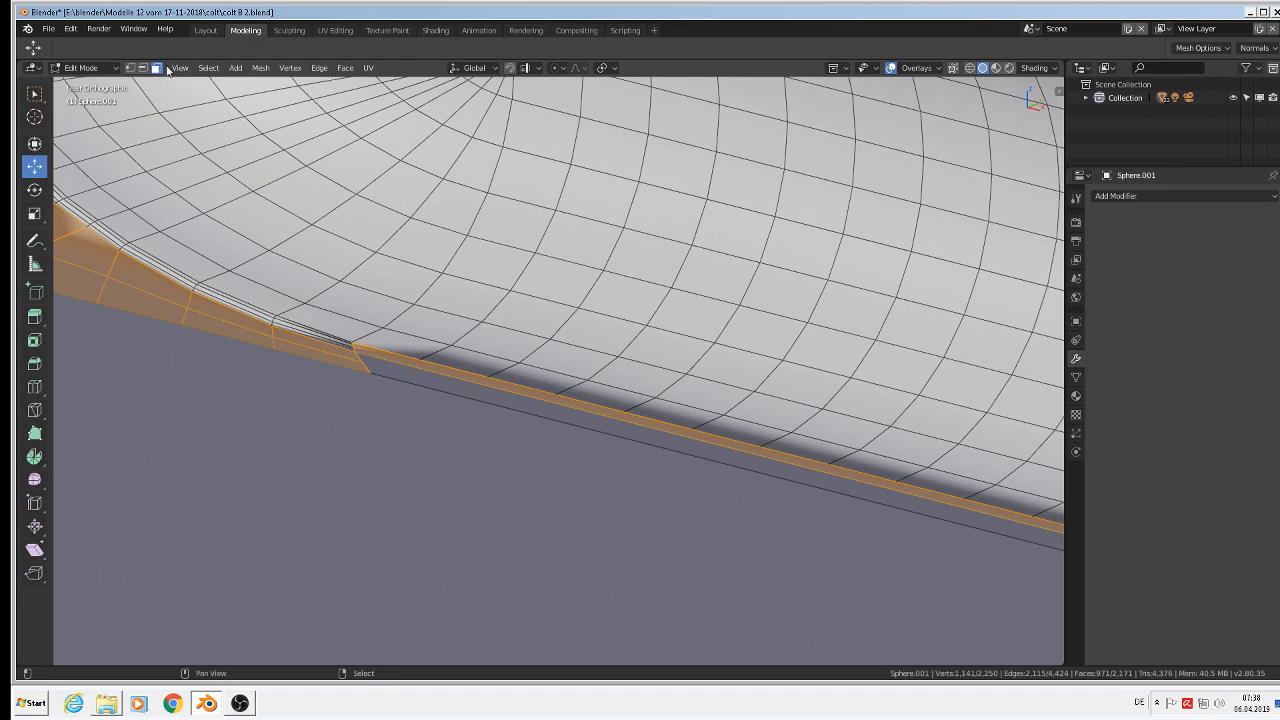
{"action": "scroll", "coordinate": [880, 510], "scroll_direction": "down", "scroll_amount": 5}
{"action": "middle_click_drag", "start_coordinate": [937, 574], "coordinate": [615, 446], "text": "shift"}
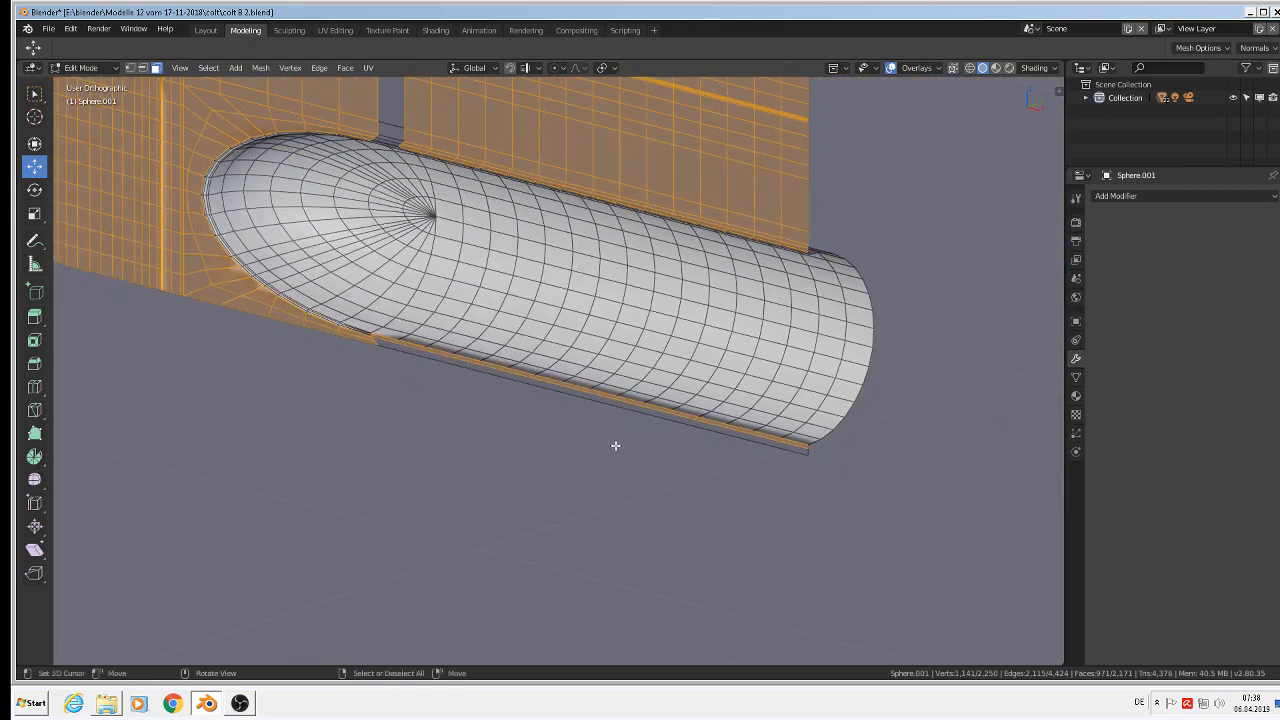
{"action": "scroll", "coordinate": [615, 446], "scroll_direction": "up", "scroll_amount": 4}
{"action": "right_click", "coordinate": [608, 356], "text": "shift"}
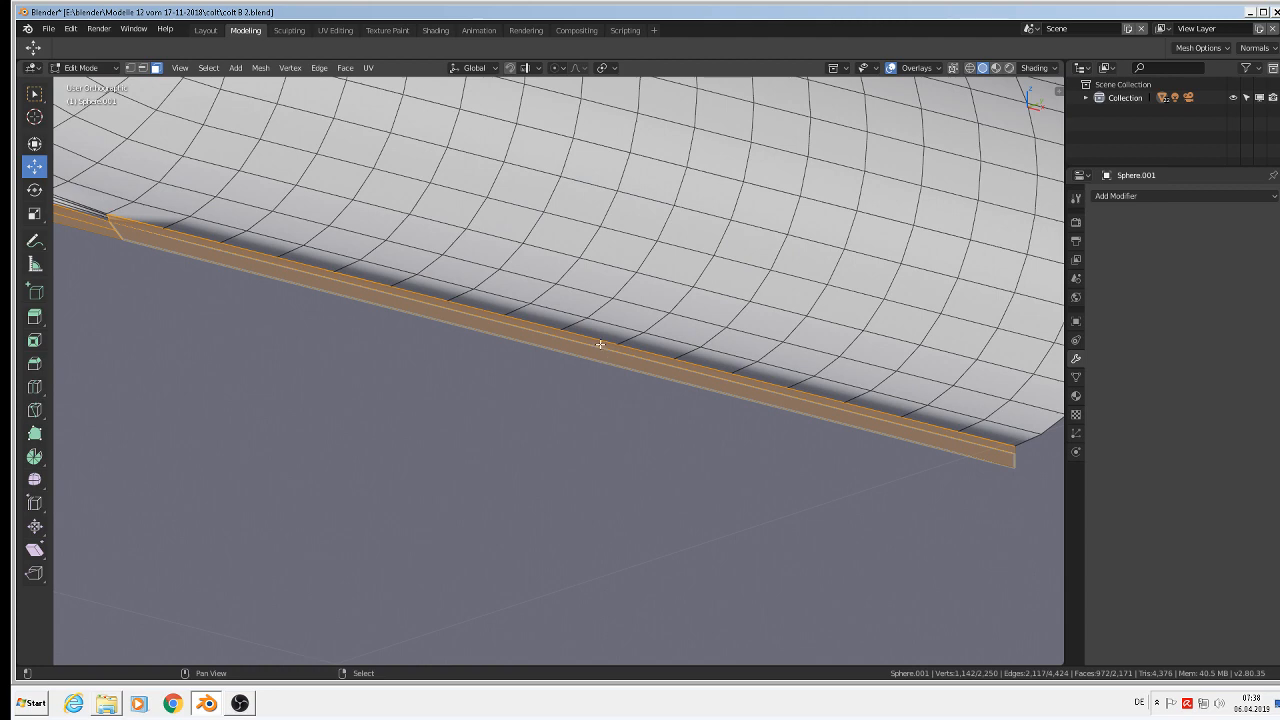
{"action": "right_click", "coordinate": [601, 346], "text": "shift"}
{"action": "scroll", "coordinate": [602, 350], "scroll_direction": "down", "scroll_amount": 3}
{"action": "middle_click_drag", "start_coordinate": [601, 350], "coordinate": [633, 327]}
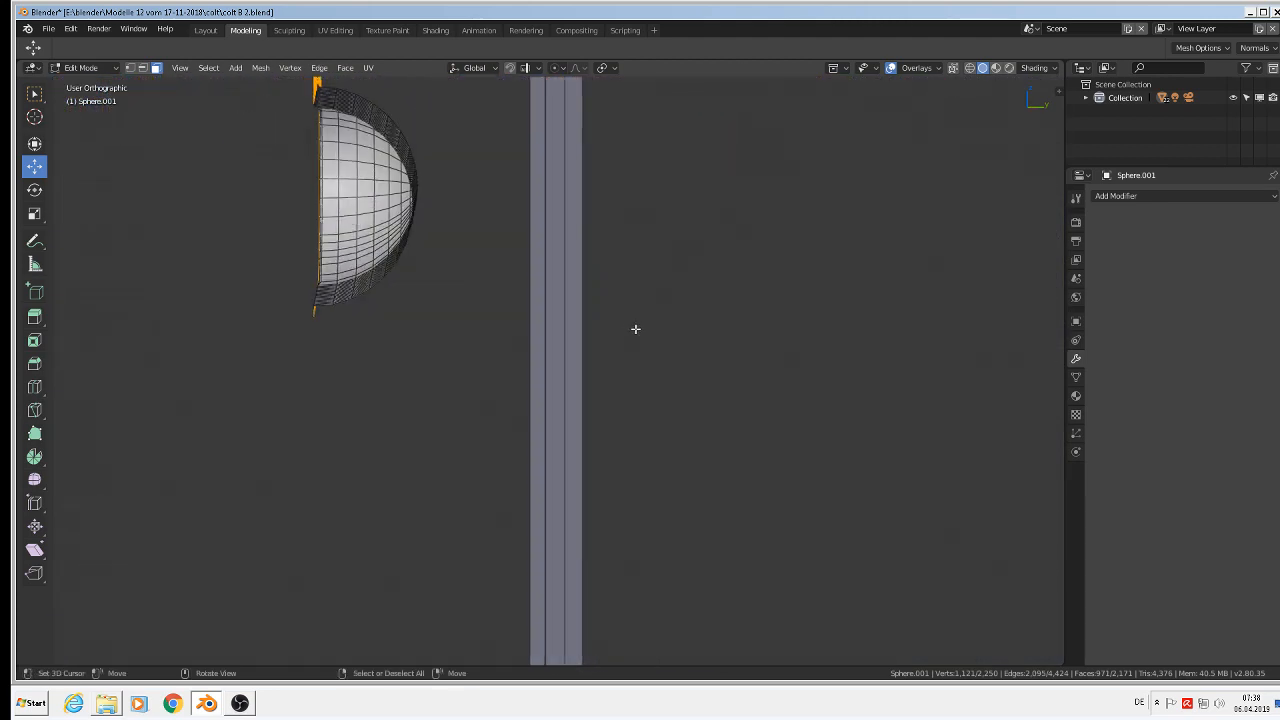
Flatten the selected faces, including the seam faces, by scaling them to 0 along the global Y axis
{"action": "key", "text": "s"}
{"action": "key", "text": "y"}
{"action": "key", "text": "0"}
{"action": "key", "text": "Return"}
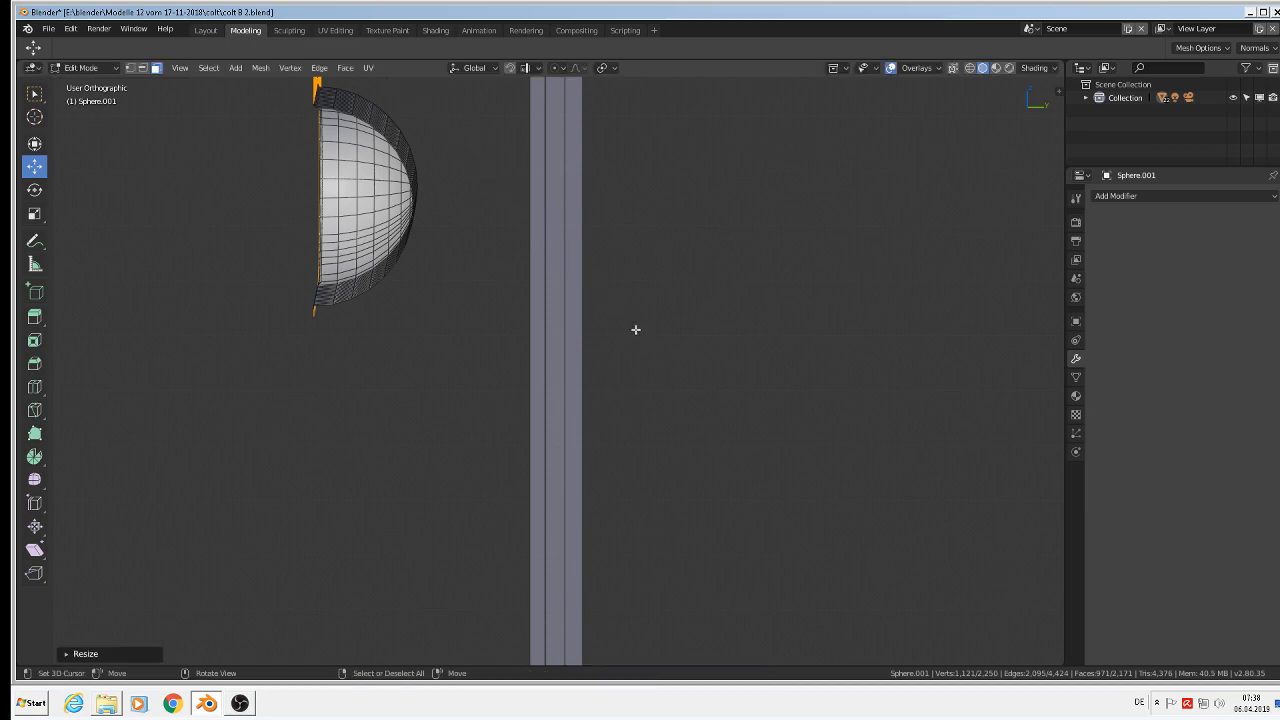
{"action": "middle_click_drag", "start_coordinate": [290, 260], "coordinate": [428, 304]}
{"action": "middle_click_drag", "start_coordinate": [428, 304], "coordinate": [581, 531], "text": "shift"}
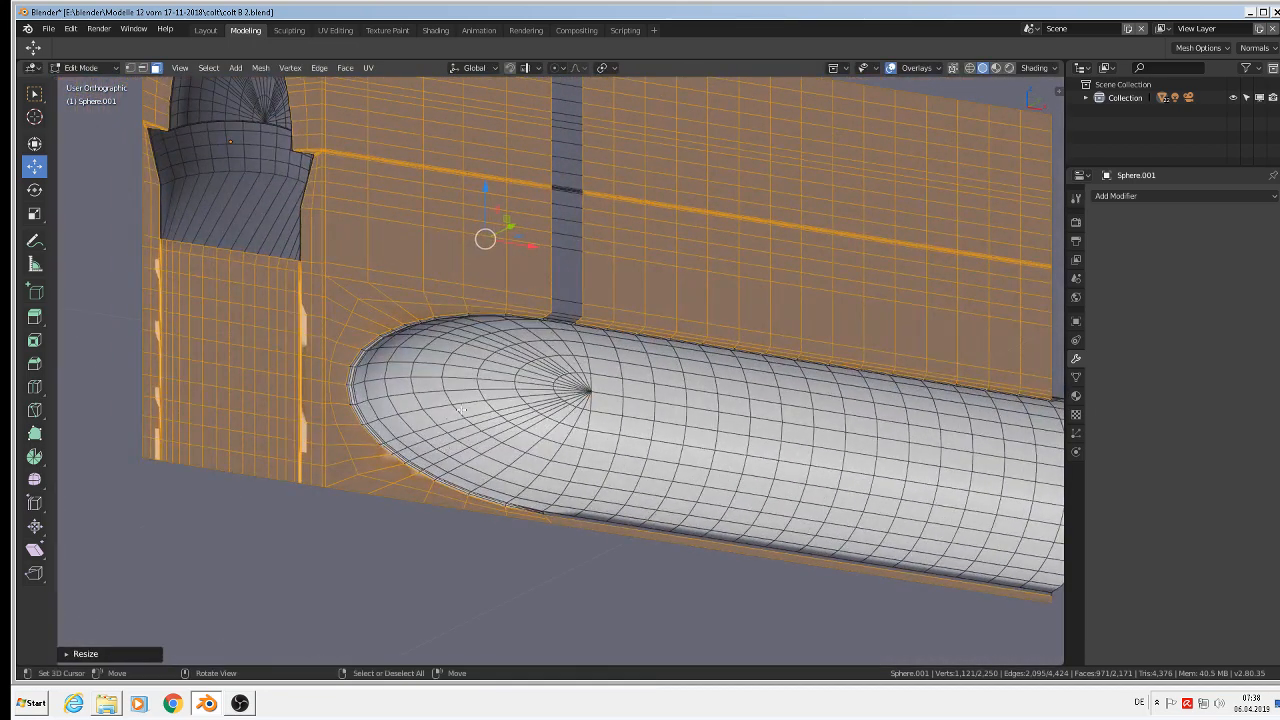
{"action": "scroll", "coordinate": [575, 268], "scroll_direction": "down", "scroll_amount": 4}
{"action": "scroll", "coordinate": [568, 303], "scroll_direction": "up", "scroll_amount": 2}
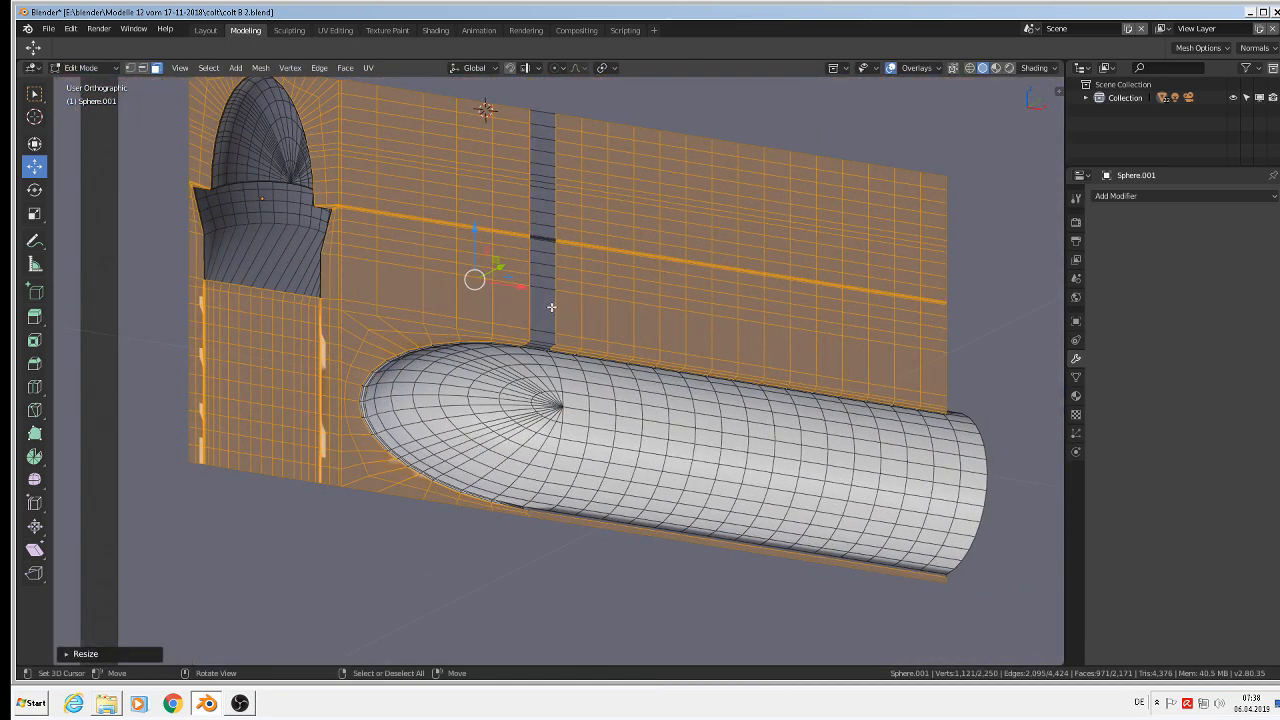
{"action": "scroll", "coordinate": [537, 344], "scroll_direction": "up", "scroll_amount": 6}
{"action": "left_click", "coordinate": [537, 344]}
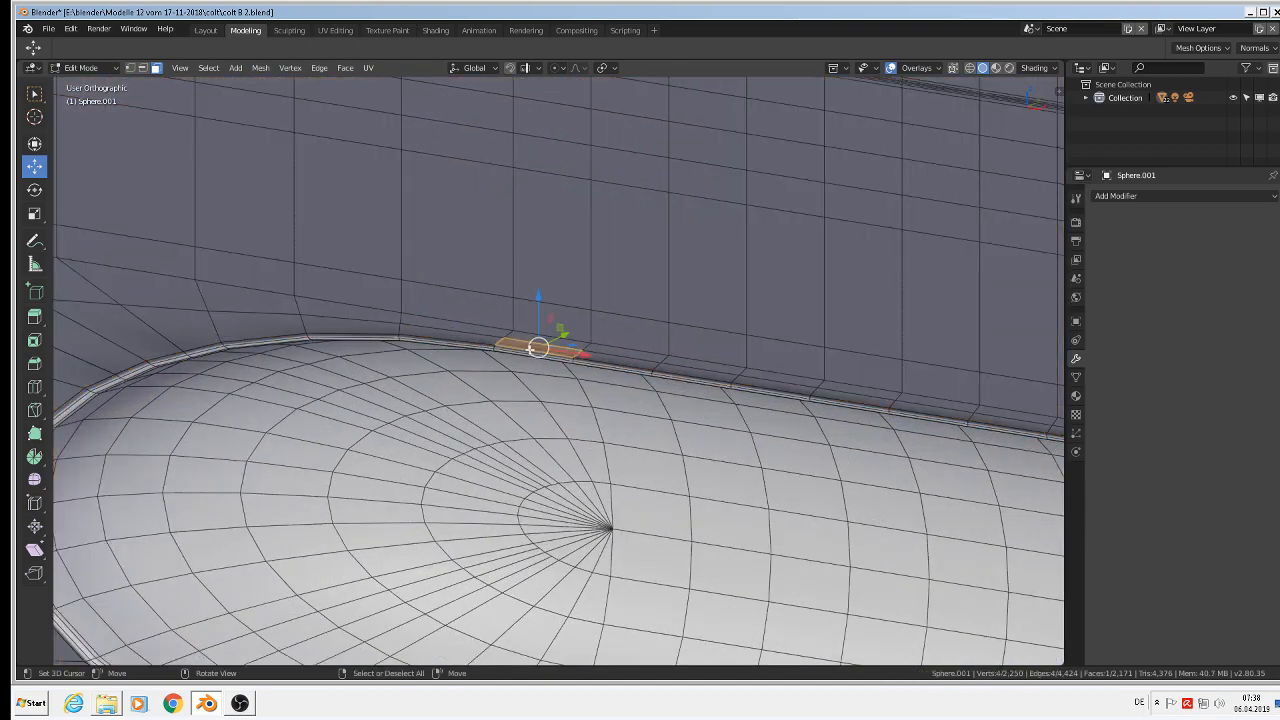
{"action": "key", "text": "ctrl+z"}
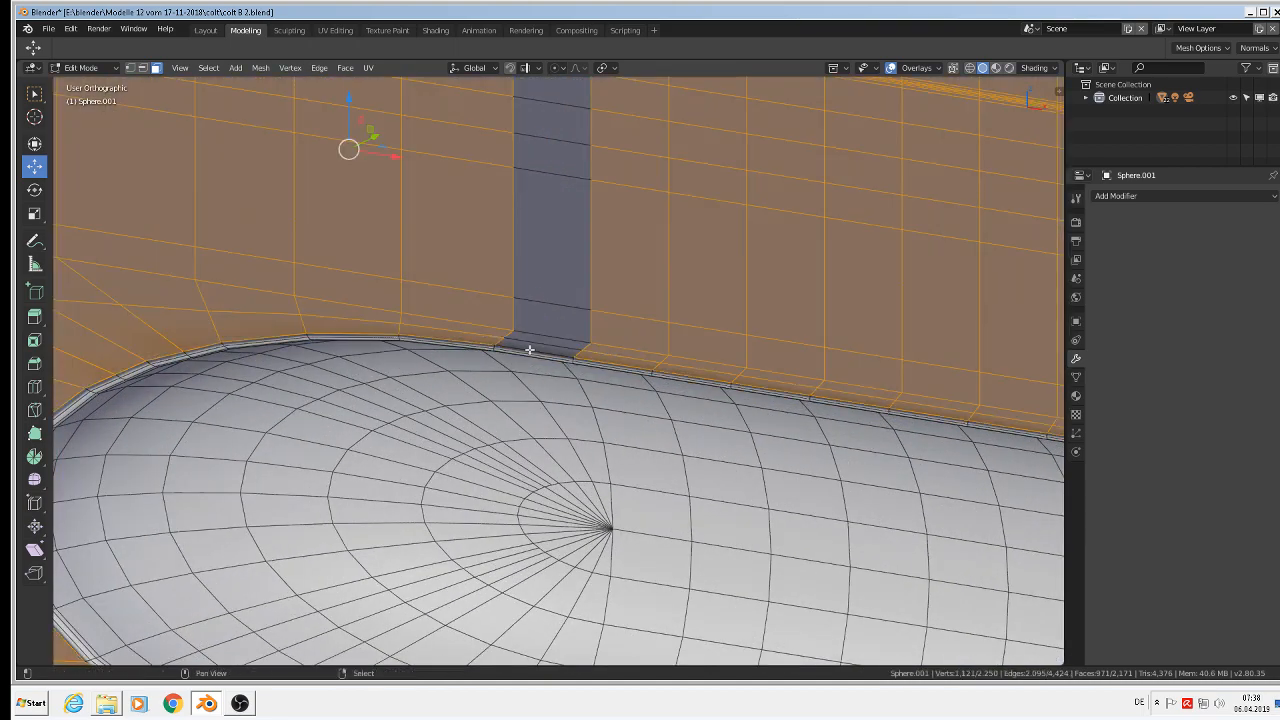
{"action": "left_click", "coordinate": [530, 346], "text": "ctrl"}
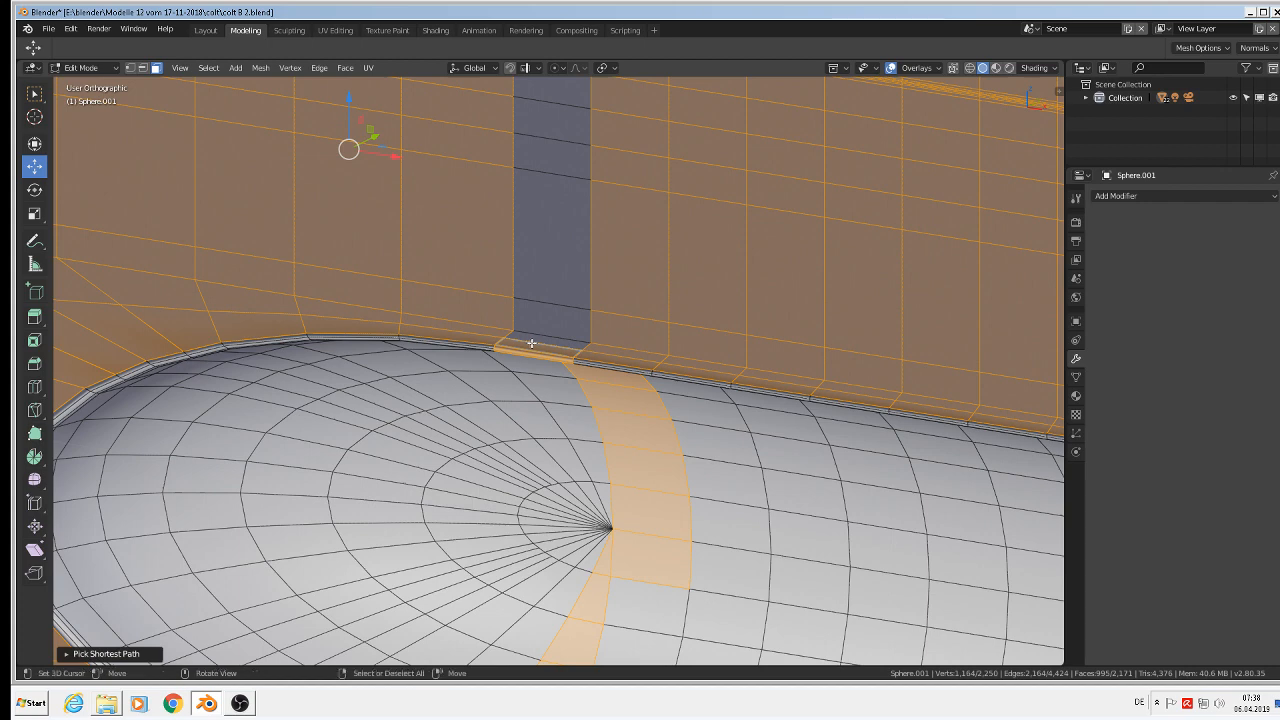
{"action": "key", "text": "ctrl+z"}
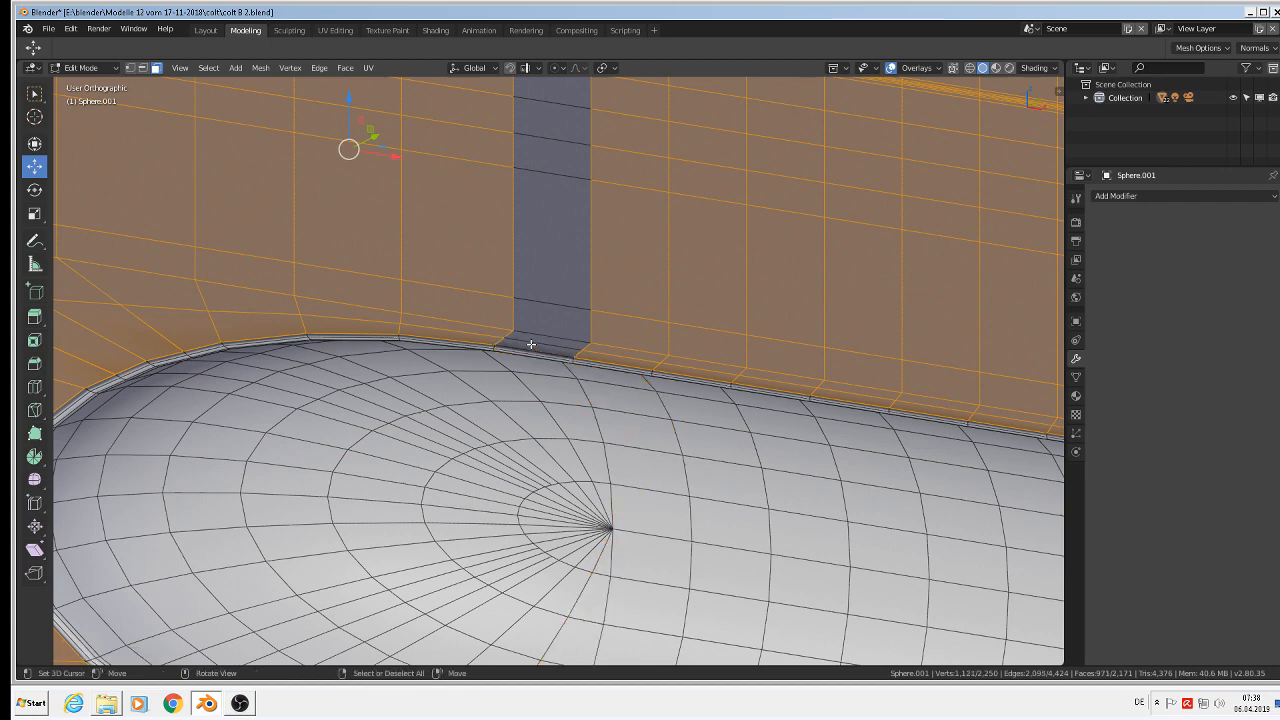
Add the unselected vertical column of faces above the long recess to the selection, up to the panel's upper edge
{"action": "left_click", "coordinate": [535, 337], "text": "shift"}
{"action": "left_click", "coordinate": [543, 320], "text": "shift"}
{"action": "left_click", "coordinate": [552, 249], "text": "shift"}
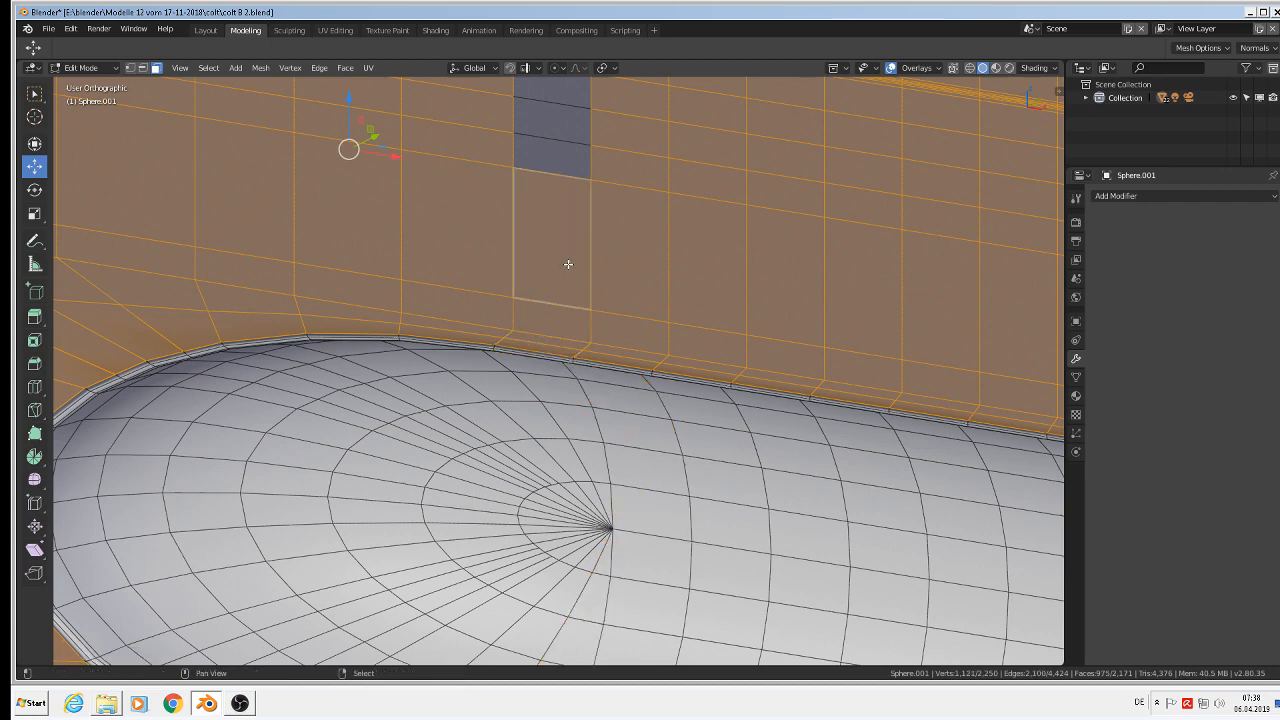
{"action": "scroll", "coordinate": [565, 264], "scroll_direction": "down", "scroll_amount": 5}
{"action": "key", "text": "c"}
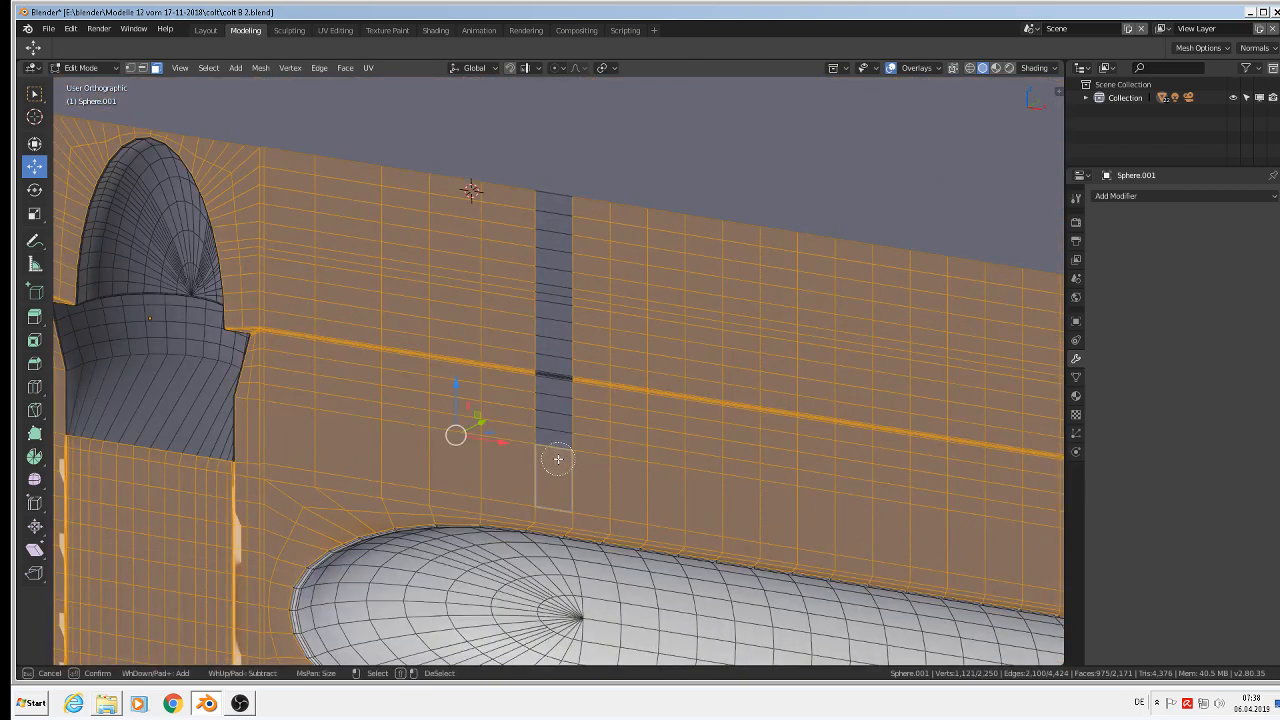
{"action": "left_click_drag", "start_coordinate": [558, 458], "coordinate": [563, 194]}
{"action": "key", "text": "Escape"}
{"action": "scroll", "coordinate": [592, 349], "scroll_direction": "down", "scroll_amount": 4}
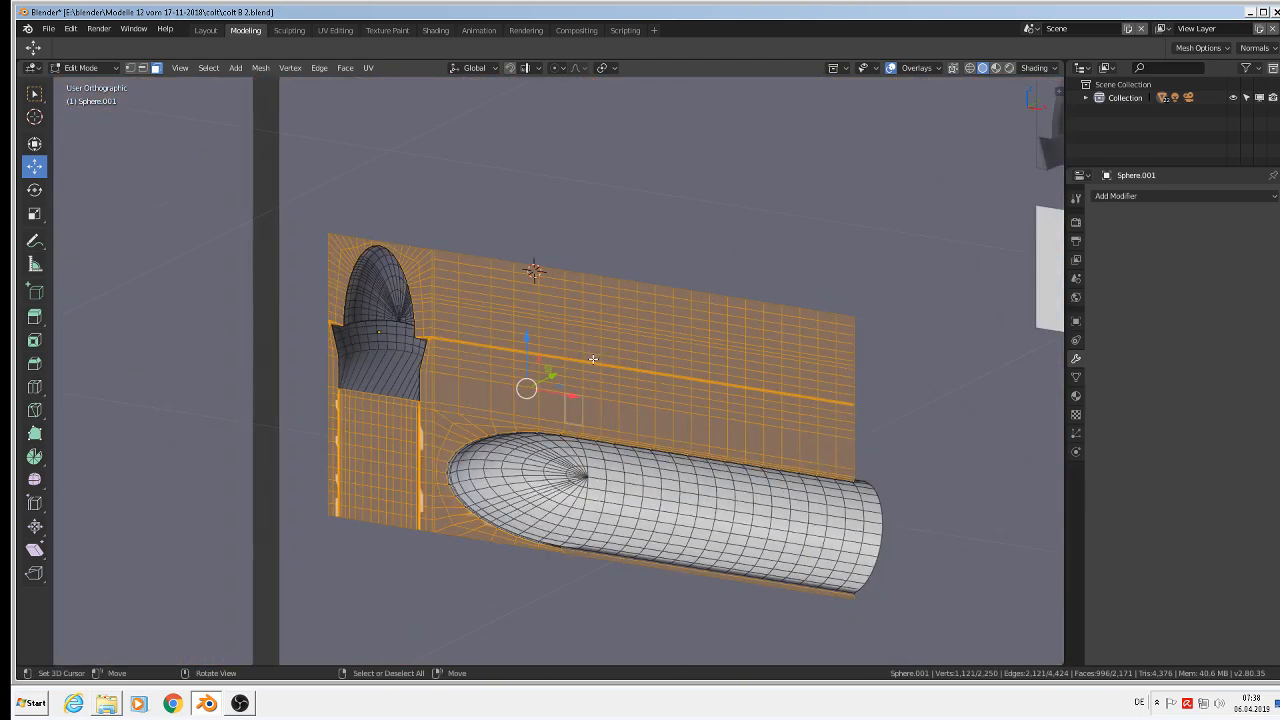
Flatten the completed panel selection by scaling it to 0 along the global Y axis, and check it outside Edit Mode
{"action": "key", "text": "s"}
{"action": "key", "text": "y"}
{"action": "key", "text": "0"}
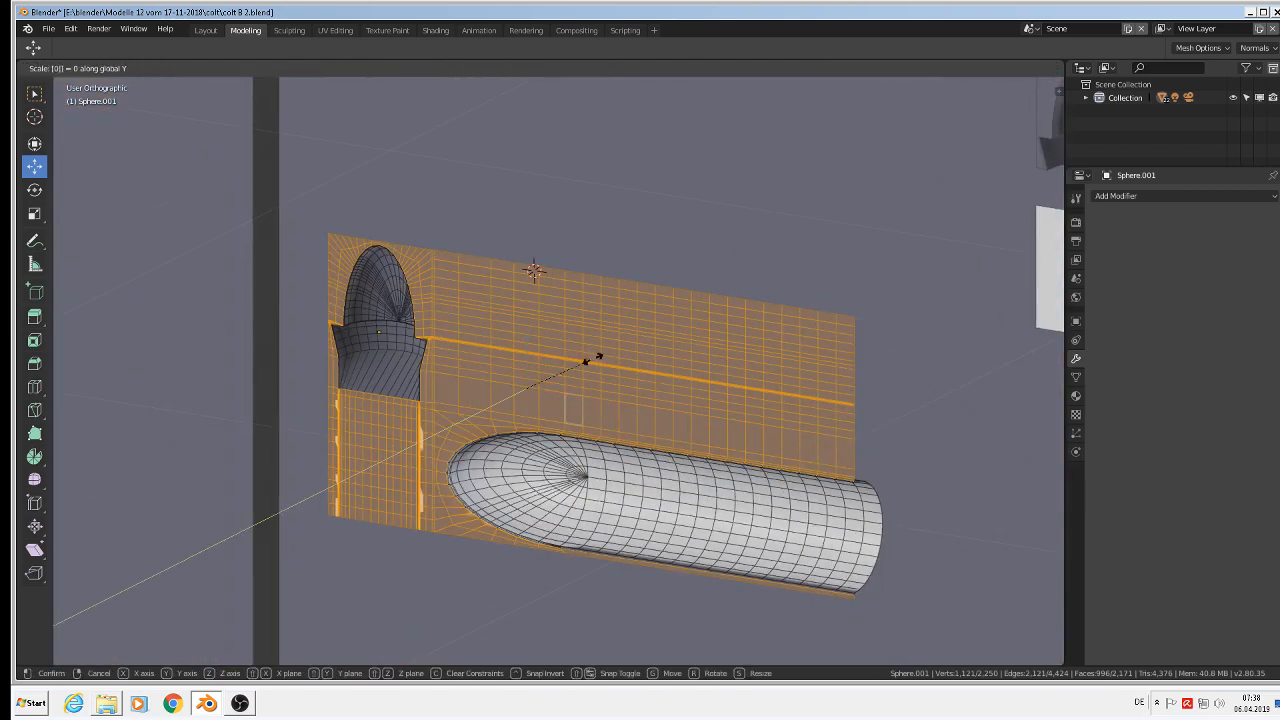
{"action": "key", "text": "Return"}
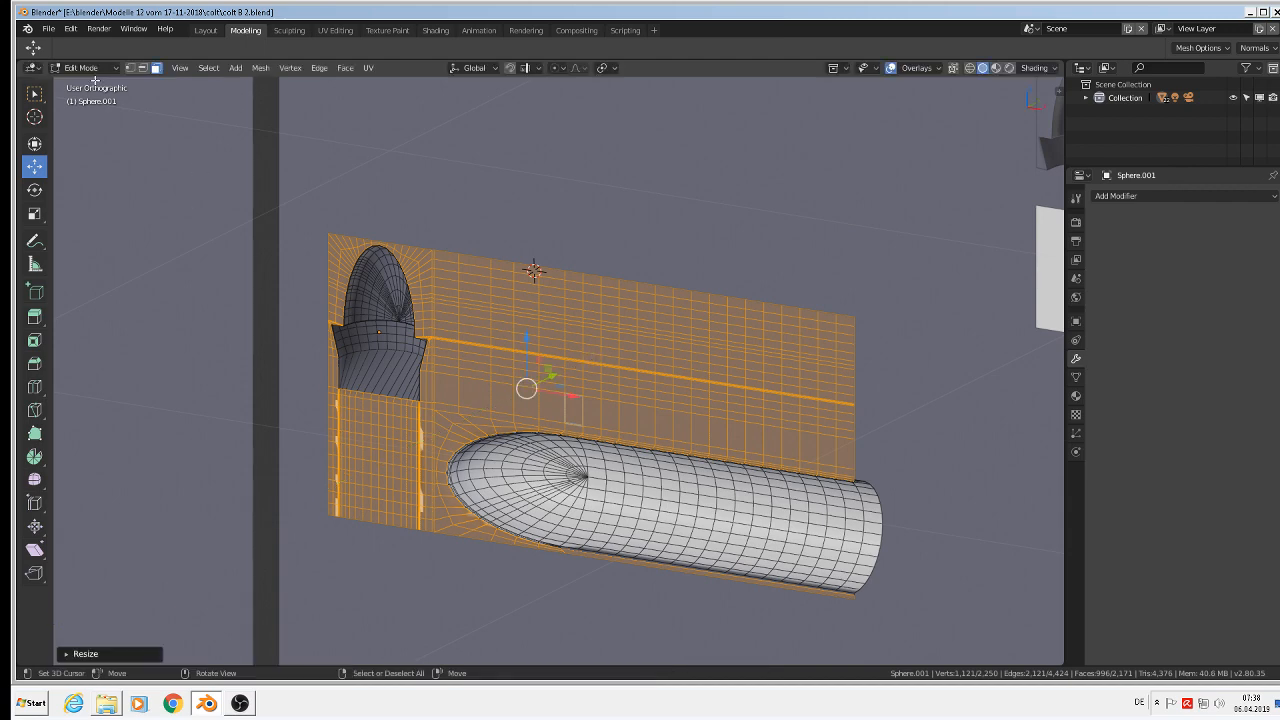
{"action": "key", "text": "Tab"}
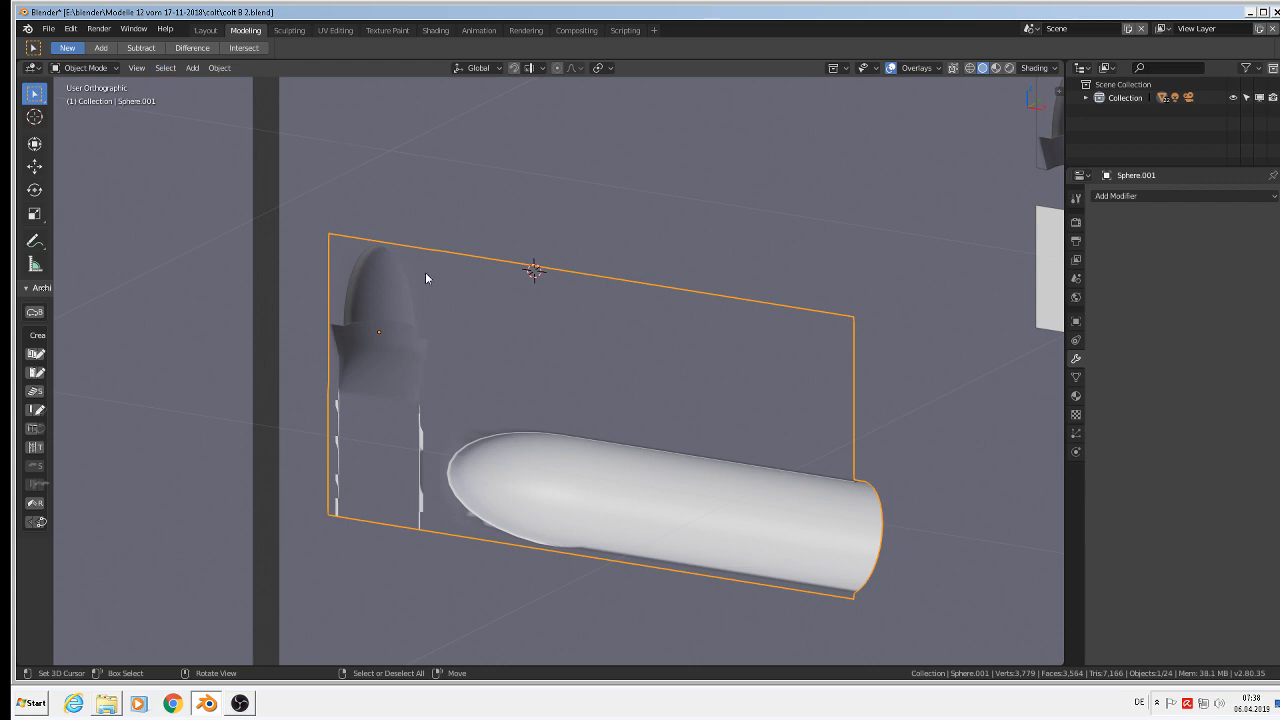
Select the whole mesh in Edit Mode, remove its double vertices and delete loose geometry
{"action": "key", "text": "Tab"}
{"action": "key", "text": "a"}
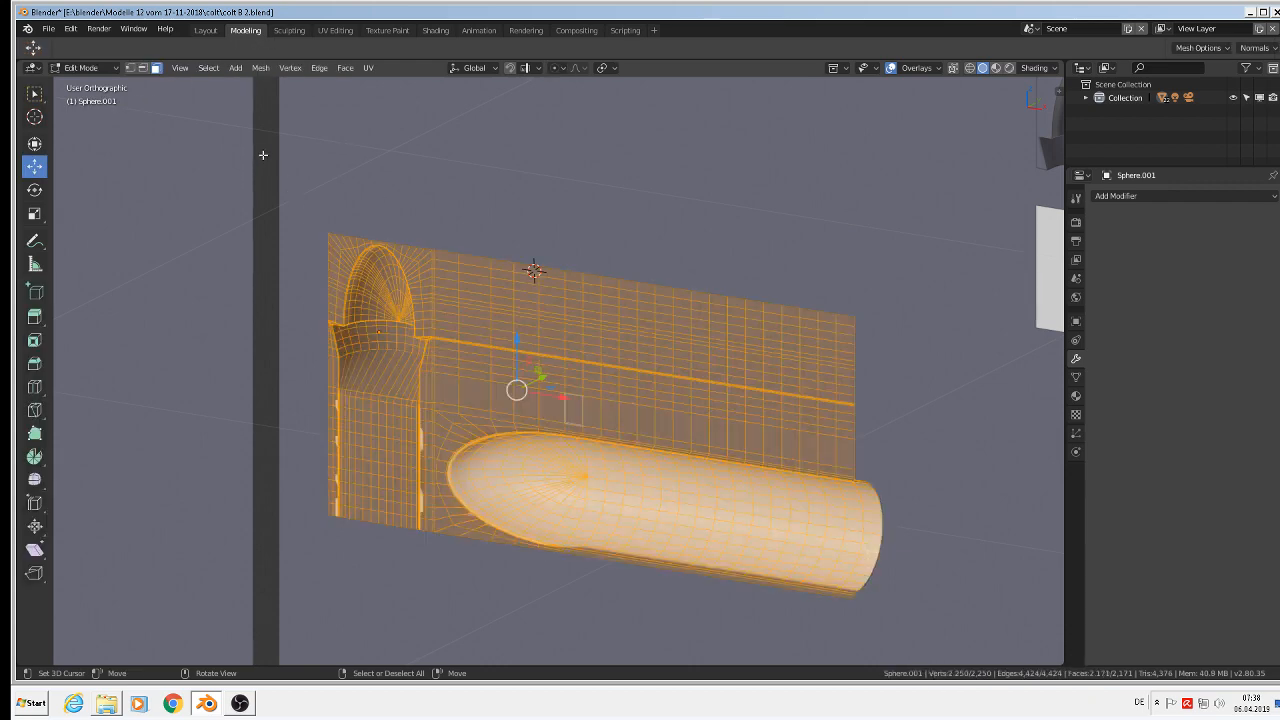
{"action": "left_click", "coordinate": [254, 73]}
{"action": "left_click", "coordinate": [350, 288]}
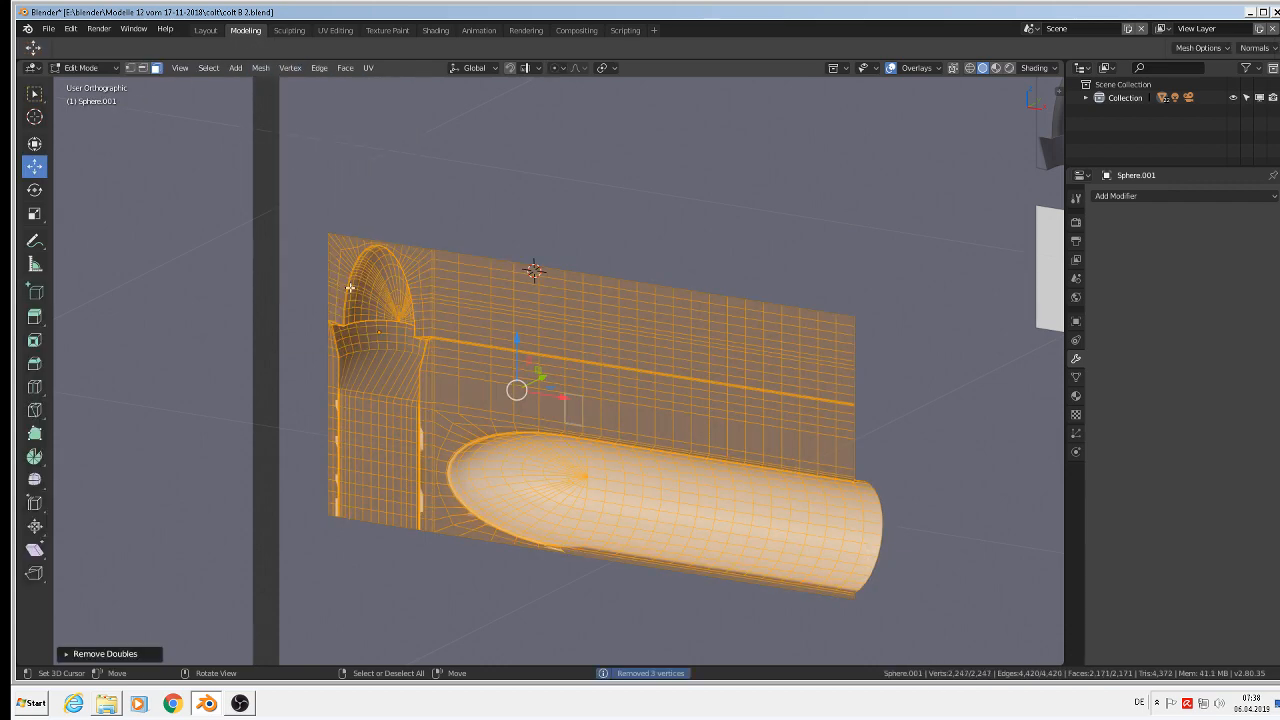
{"action": "left_click", "coordinate": [261, 68]}
{"action": "mouse_move", "coordinate": [300, 320]}
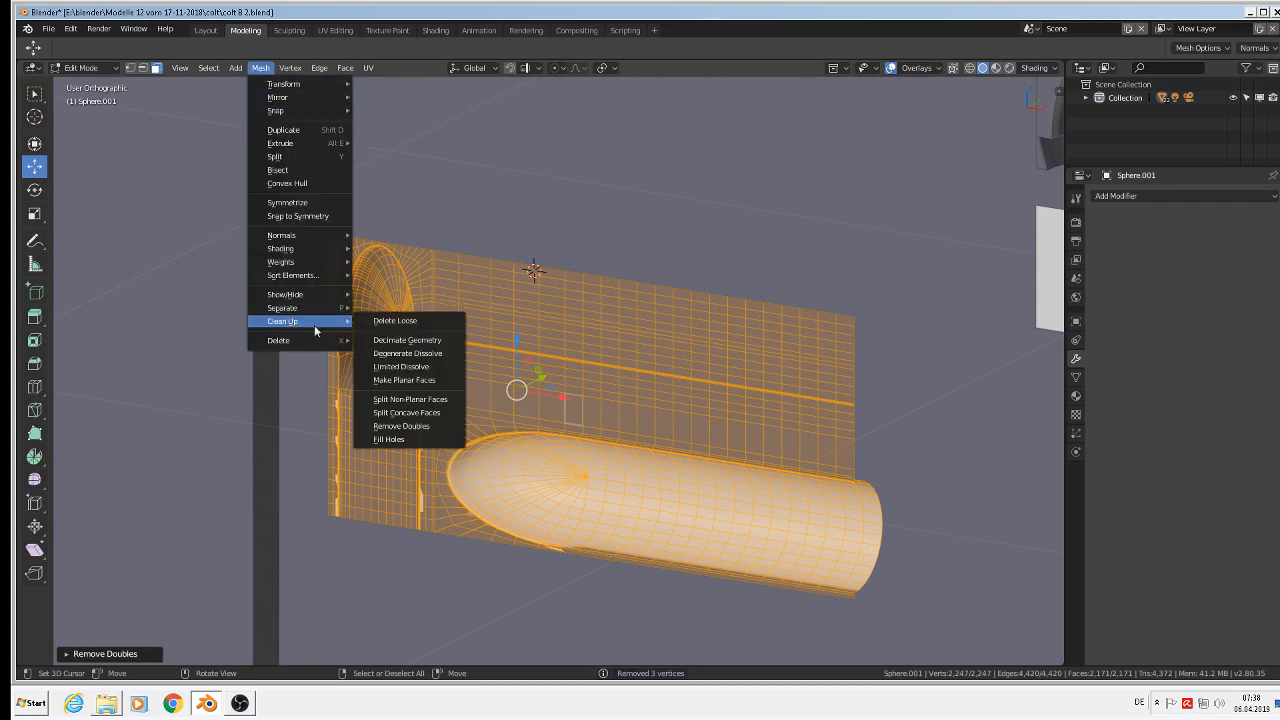
{"action": "left_click", "coordinate": [400, 323]}
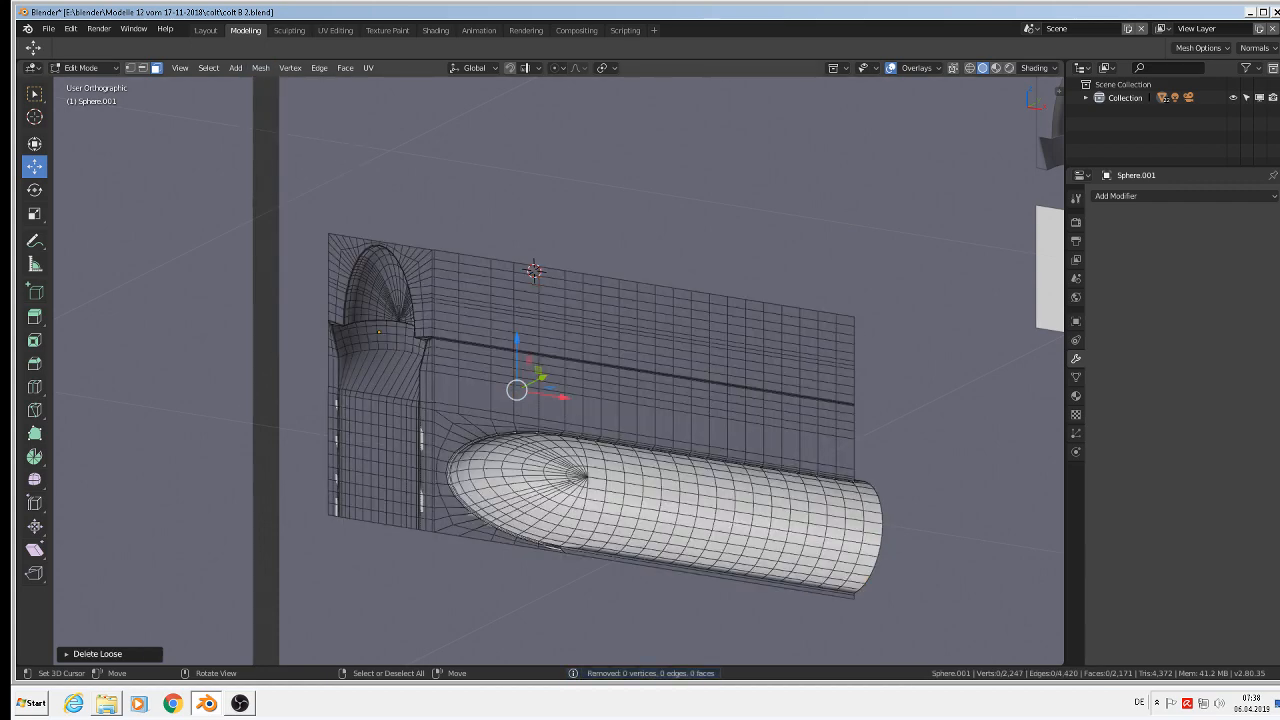
Run the command that makes the mesh's normals consistent
{"action": "left_click", "coordinate": [262, 69]}
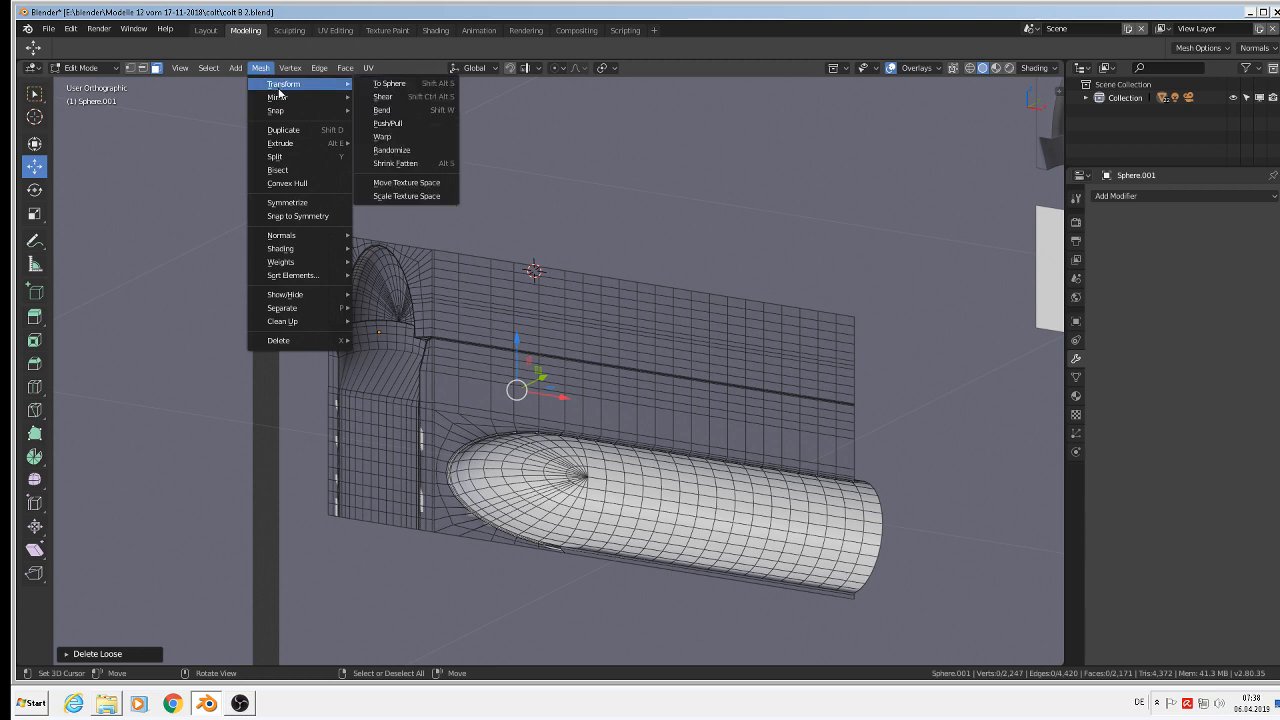
{"action": "mouse_move", "coordinate": [324, 239]}
{"action": "left_click", "coordinate": [390, 235]}
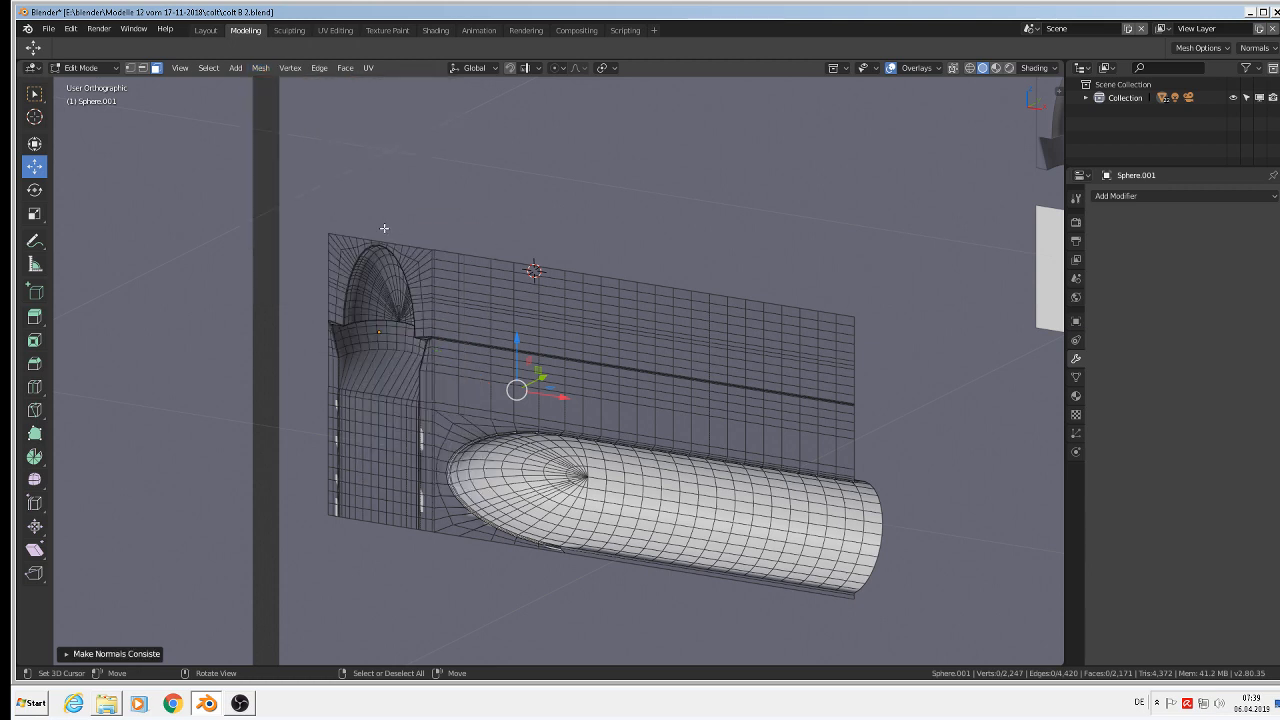
{"action": "left_click", "coordinate": [329, 70]}
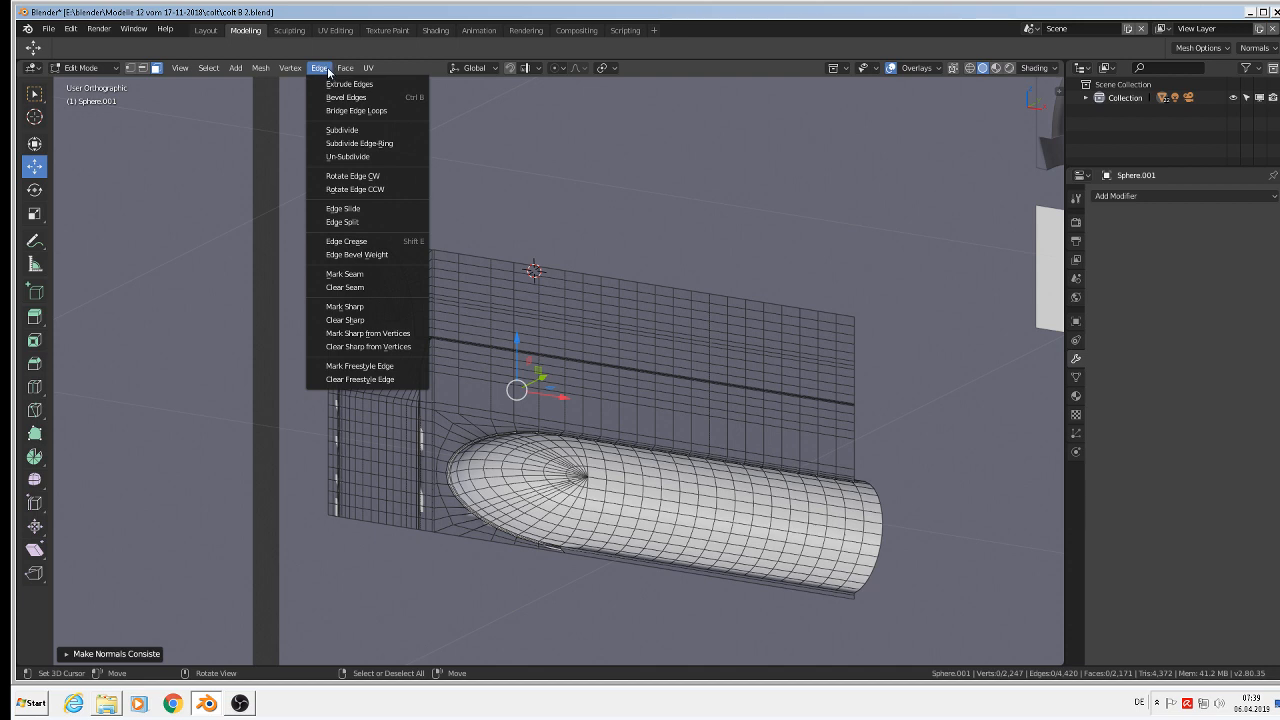
Leave mesh editing and apply the rotation and scale of the object with the bullet-shaped recess
{"action": "mouse_move", "coordinate": [262, 70]}
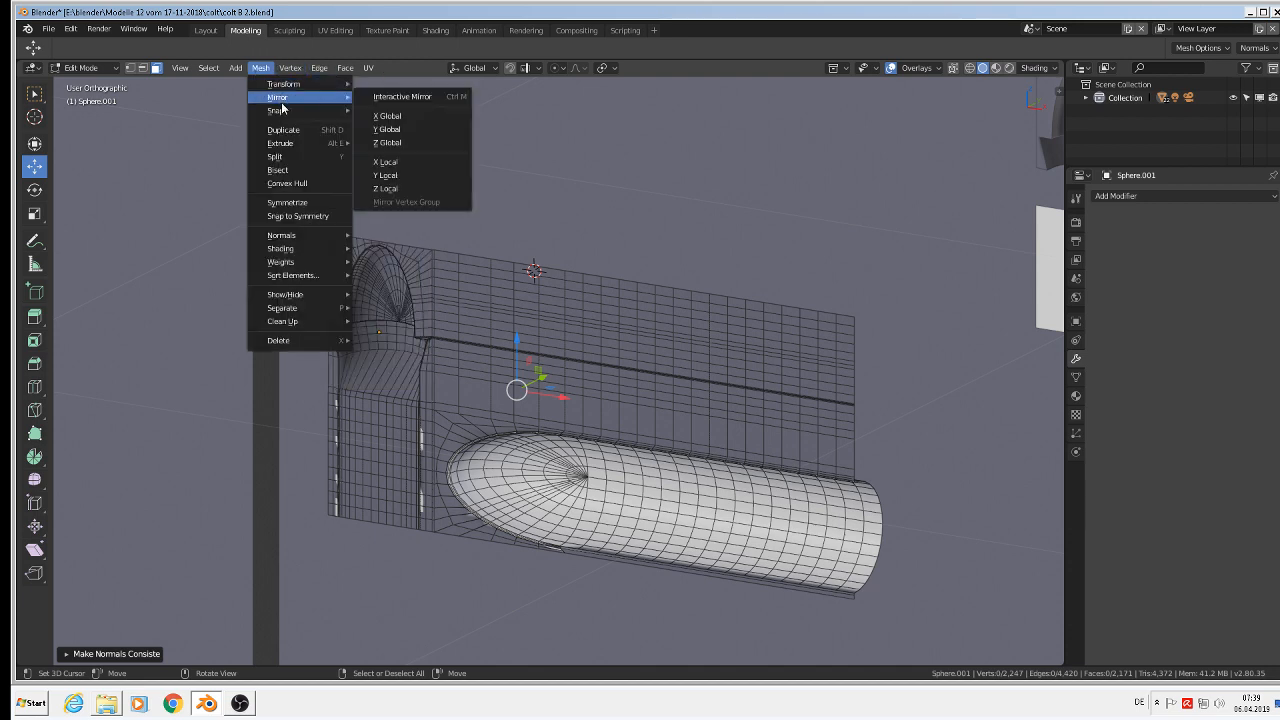
{"action": "key", "text": "Escape"}
{"action": "key", "text": "Tab"}
{"action": "left_click", "coordinate": [221, 68]}
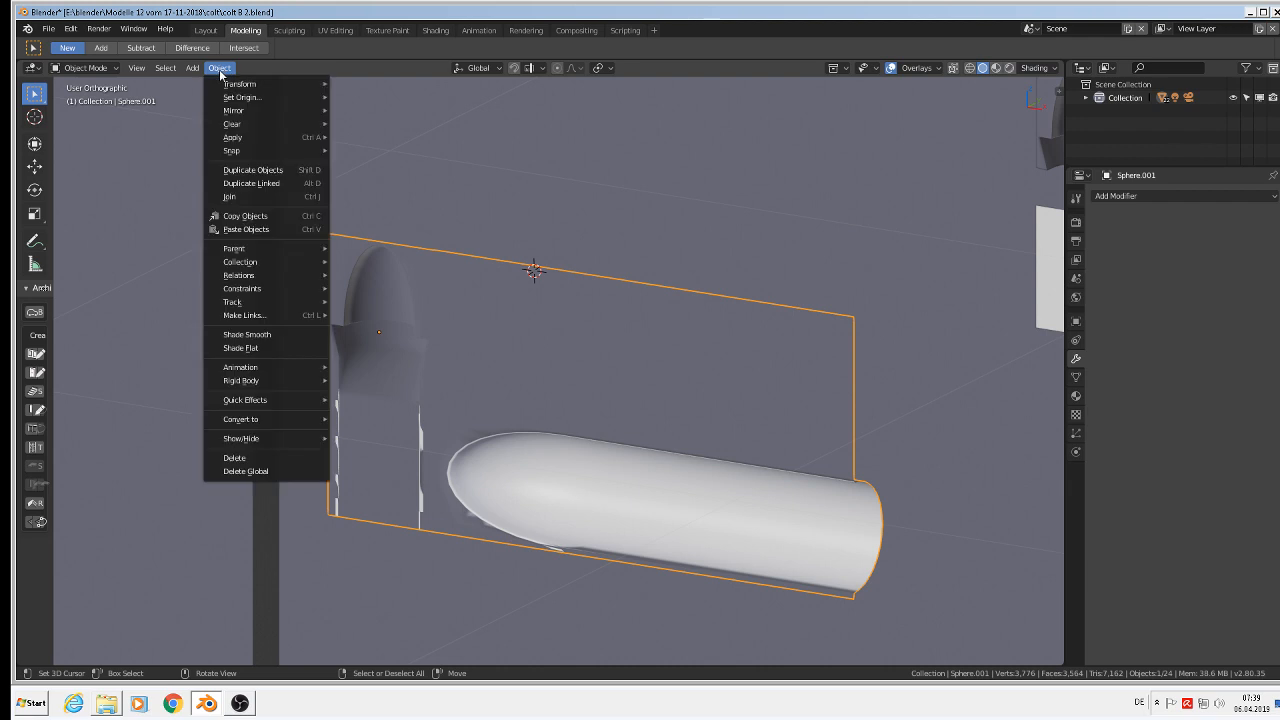
{"action": "mouse_move", "coordinate": [258, 140]}
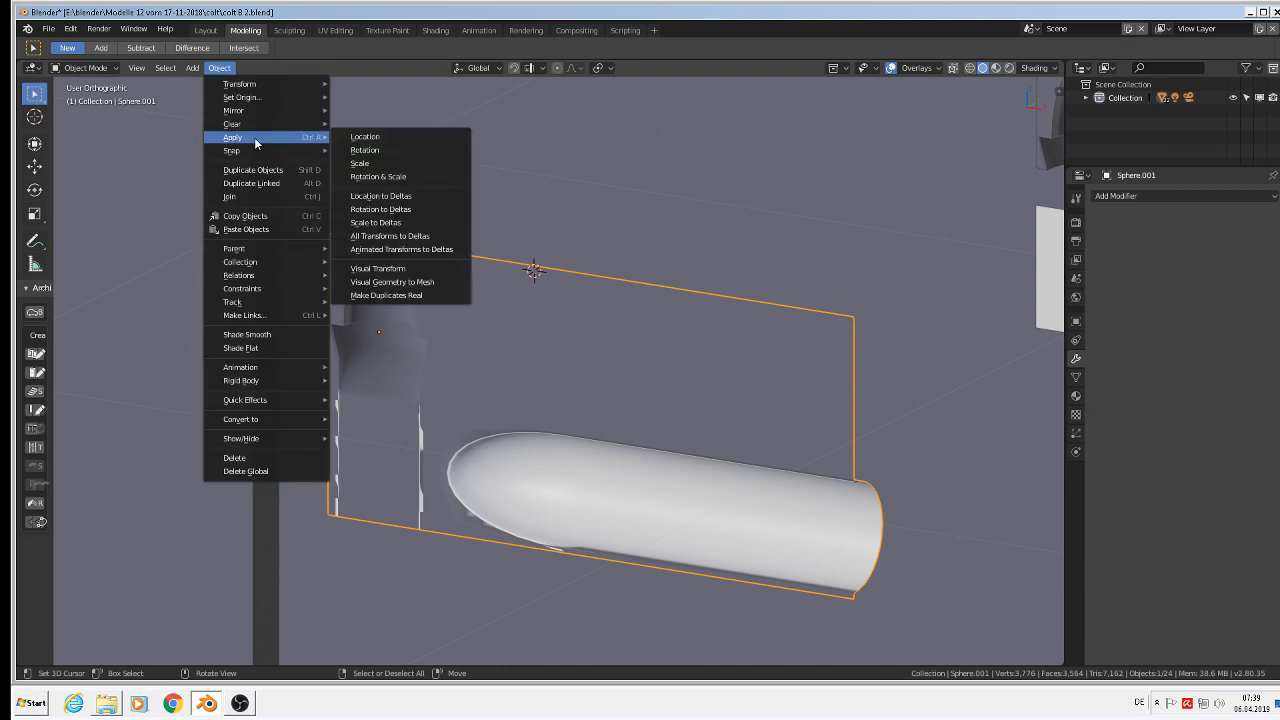
{"action": "left_click", "coordinate": [378, 177]}
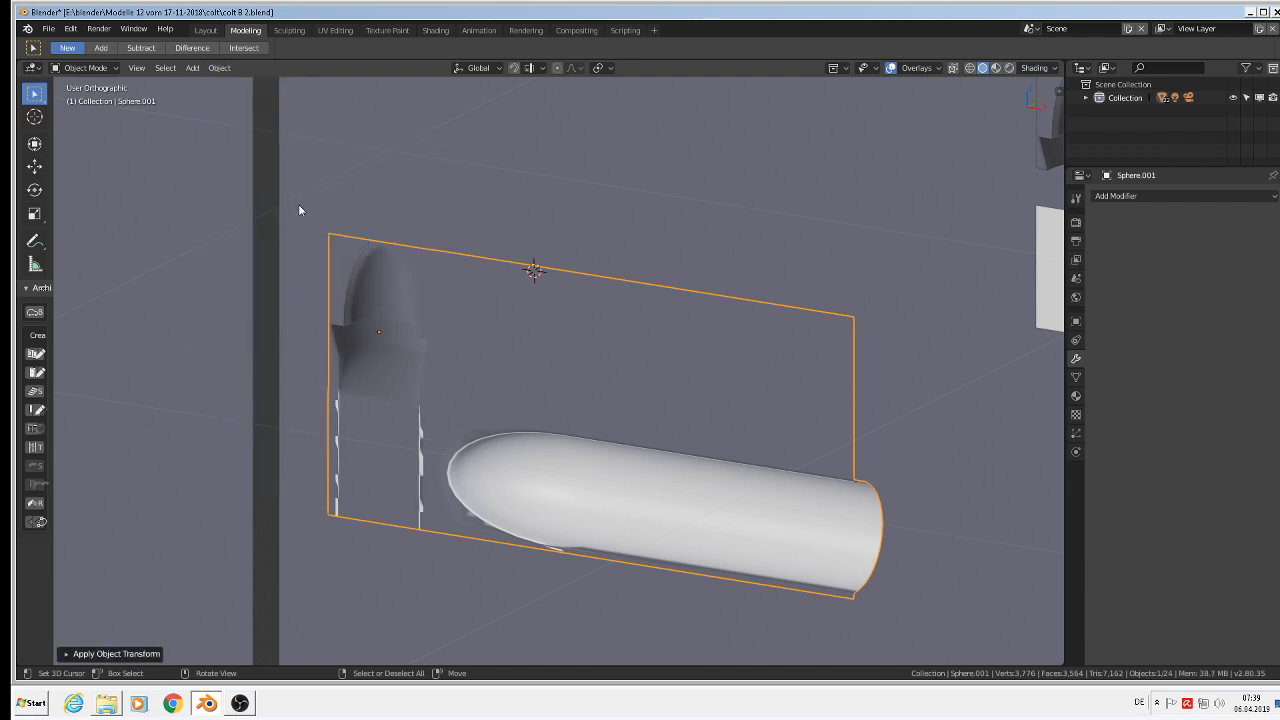
Save the project as a new version named colt B 3.blend in the colt folder
{"action": "left_click", "coordinate": [55, 30]}
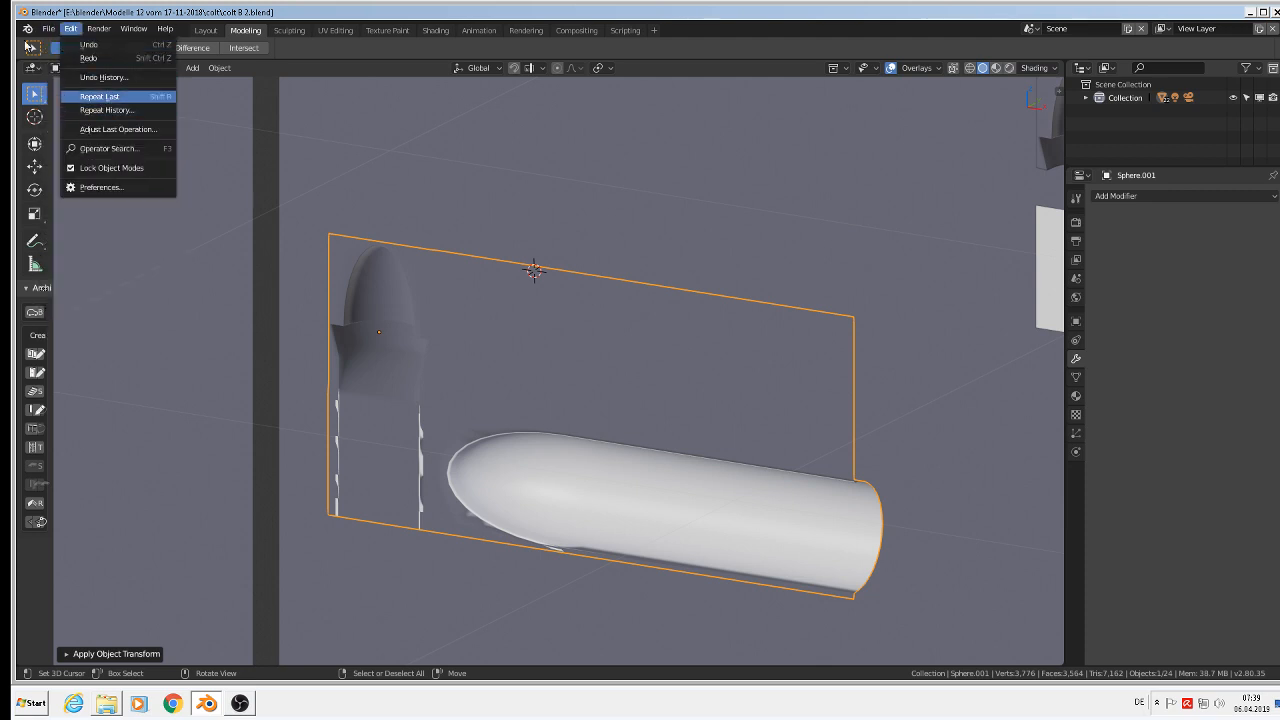
{"action": "mouse_move", "coordinate": [49, 29]}
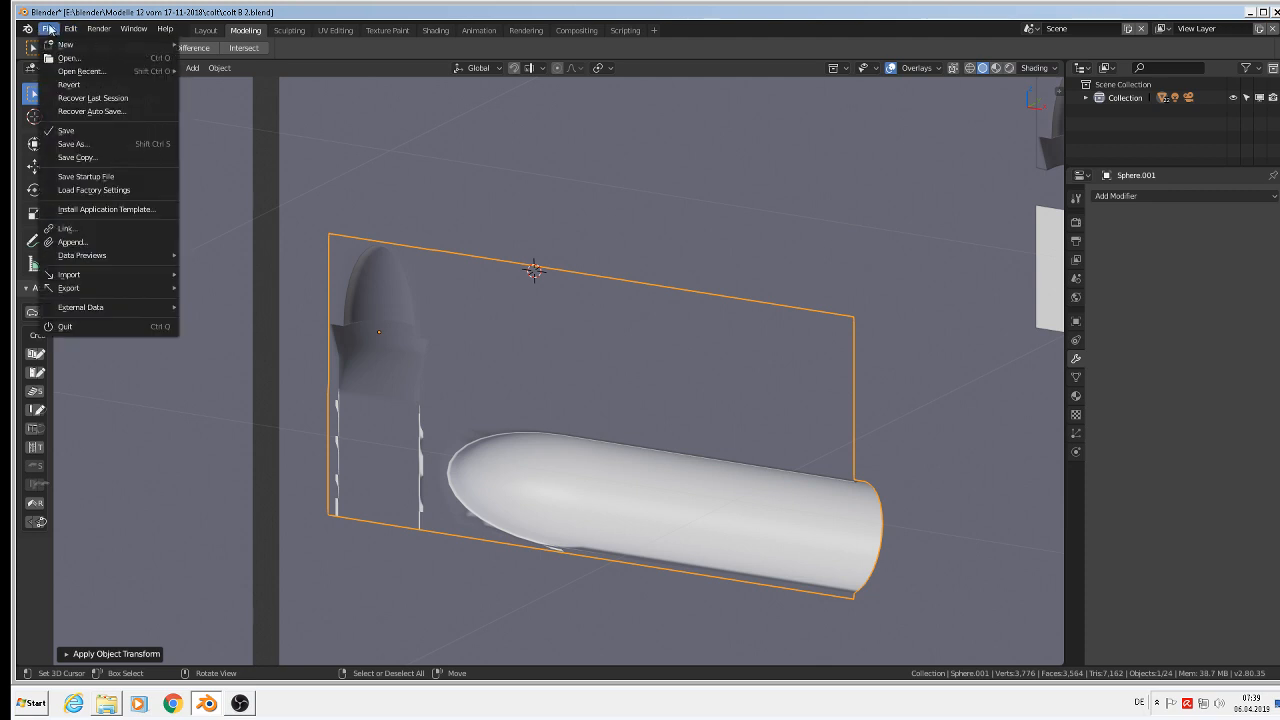
{"action": "left_click", "coordinate": [106, 148]}
{"action": "left_click", "coordinate": [216, 101]}
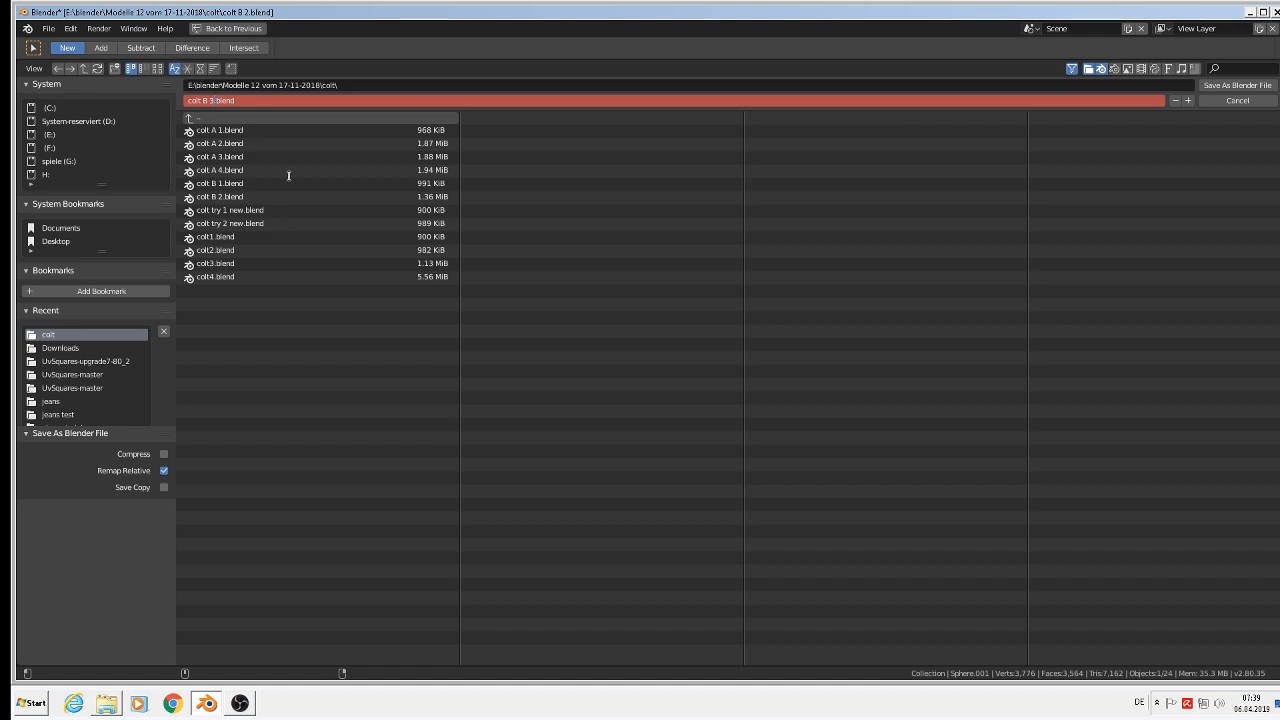
{"action": "type", "text": "3"}
{"action": "key", "text": "Return"}
{"action": "left_click", "coordinate": [1237, 85]}
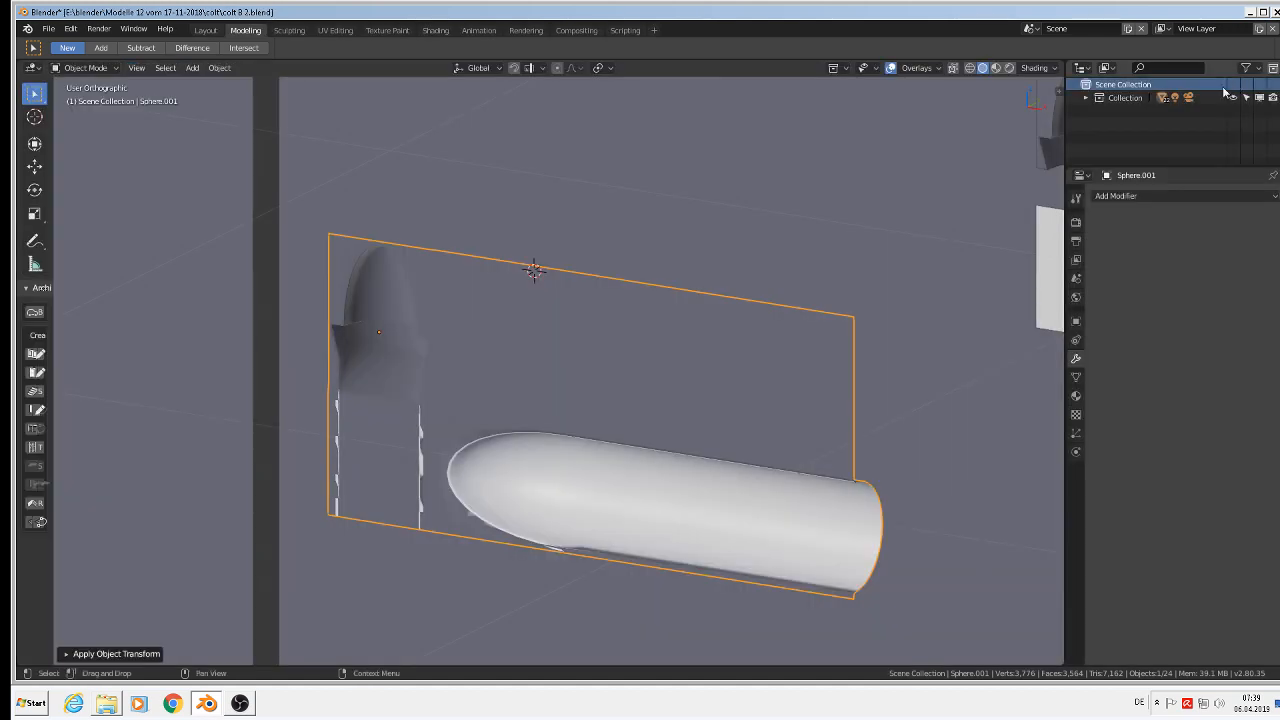
In mesh editing, delete only the long narrow face running along the lower edge of the bullet-shaped recess, keeping its edges
{"action": "scroll", "coordinate": [743, 419], "scroll_direction": "up", "scroll_amount": 2}
{"action": "scroll", "coordinate": [619, 431], "scroll_direction": "up", "scroll_amount": 5}
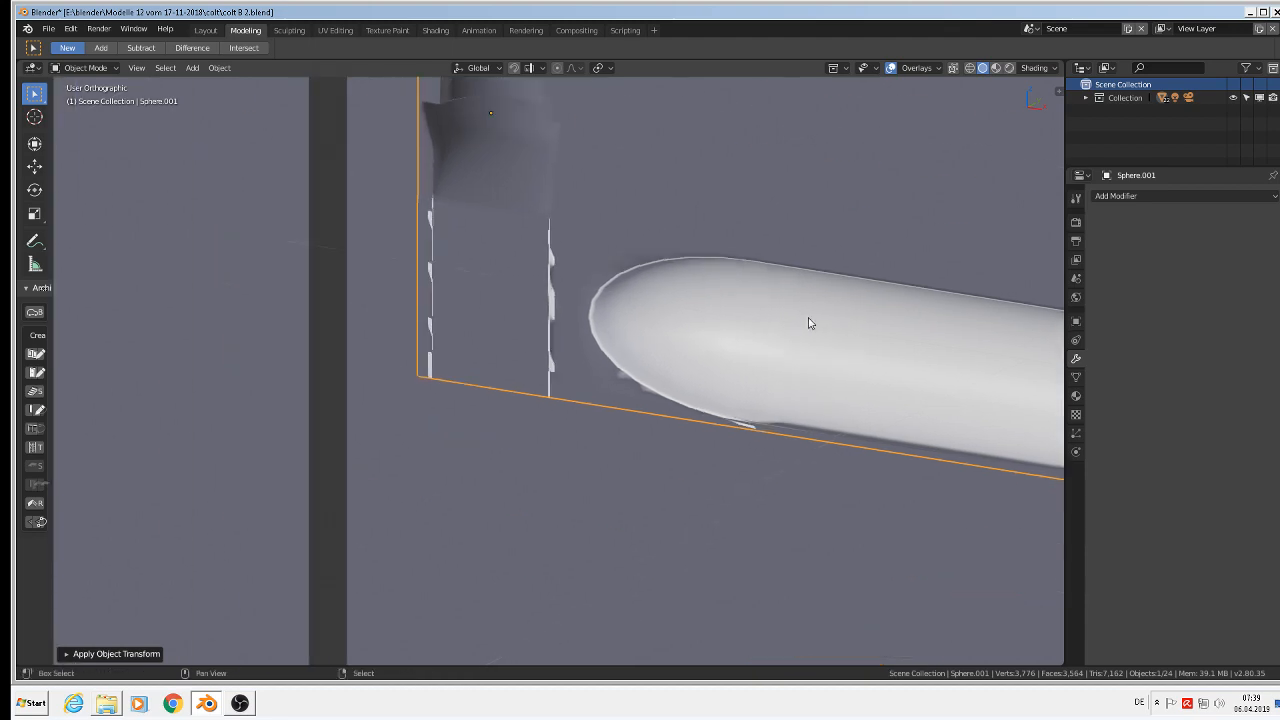
{"action": "key", "text": "Tab"}
{"action": "scroll", "coordinate": [750, 462], "scroll_direction": "up", "scroll_amount": 2}
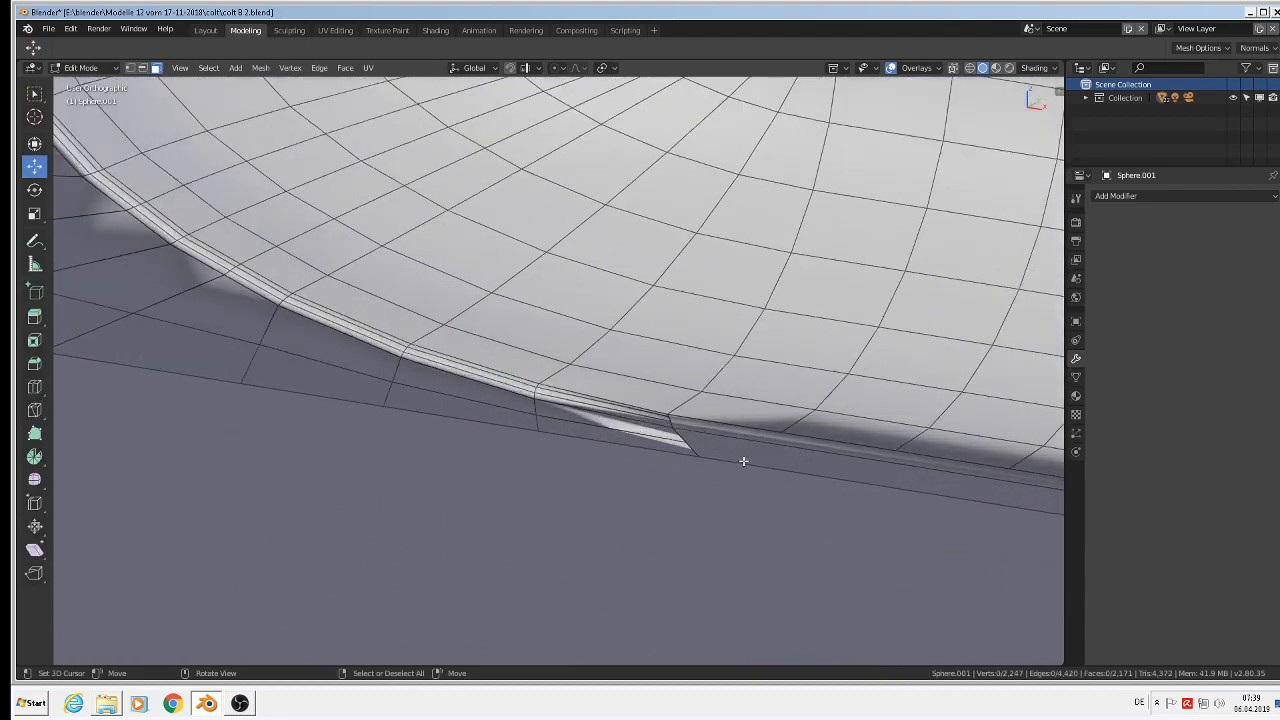
{"action": "scroll", "coordinate": [651, 466], "scroll_direction": "up", "scroll_amount": 6}
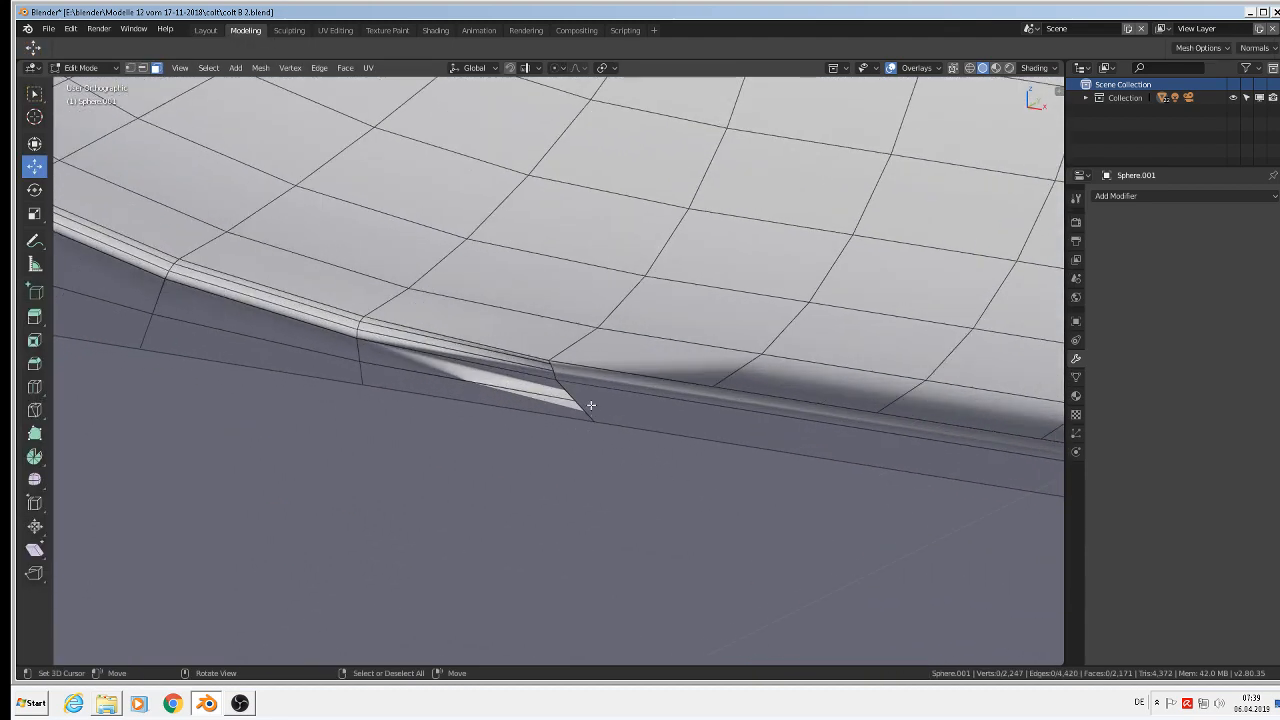
{"action": "scroll", "coordinate": [544, 355], "scroll_direction": "up", "scroll_amount": 2}
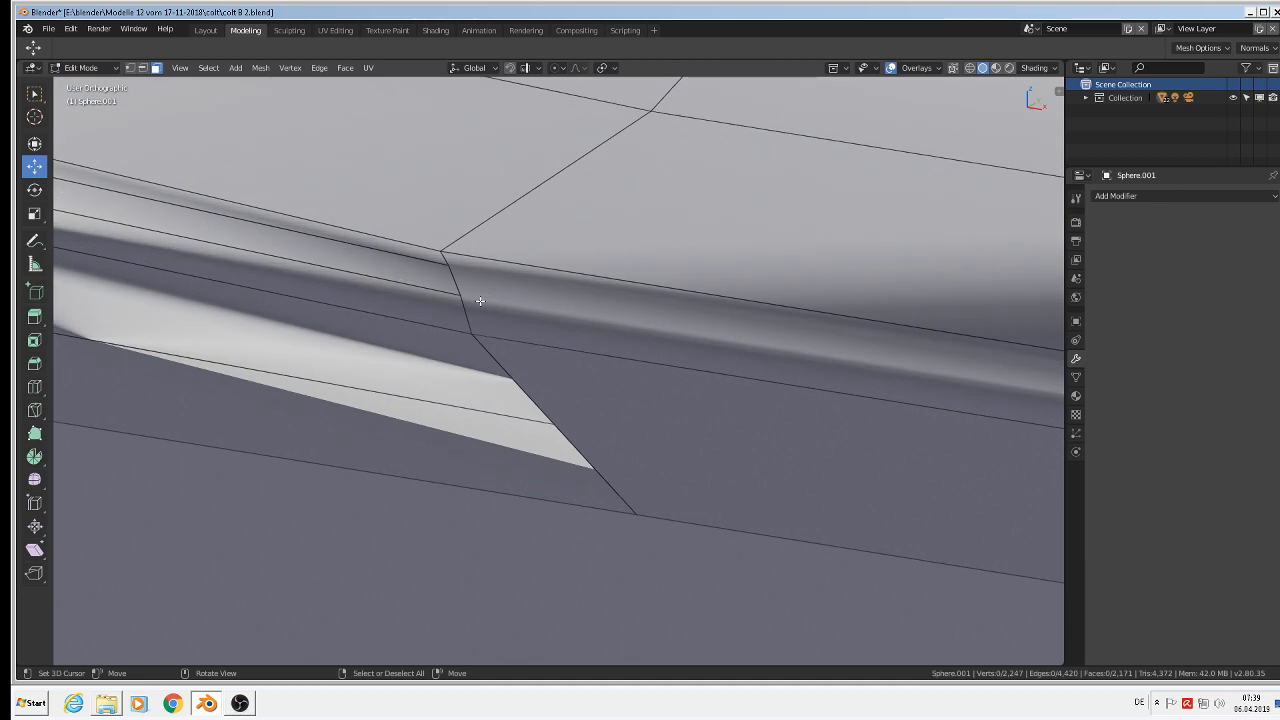
{"action": "key", "text": "ctrl"}
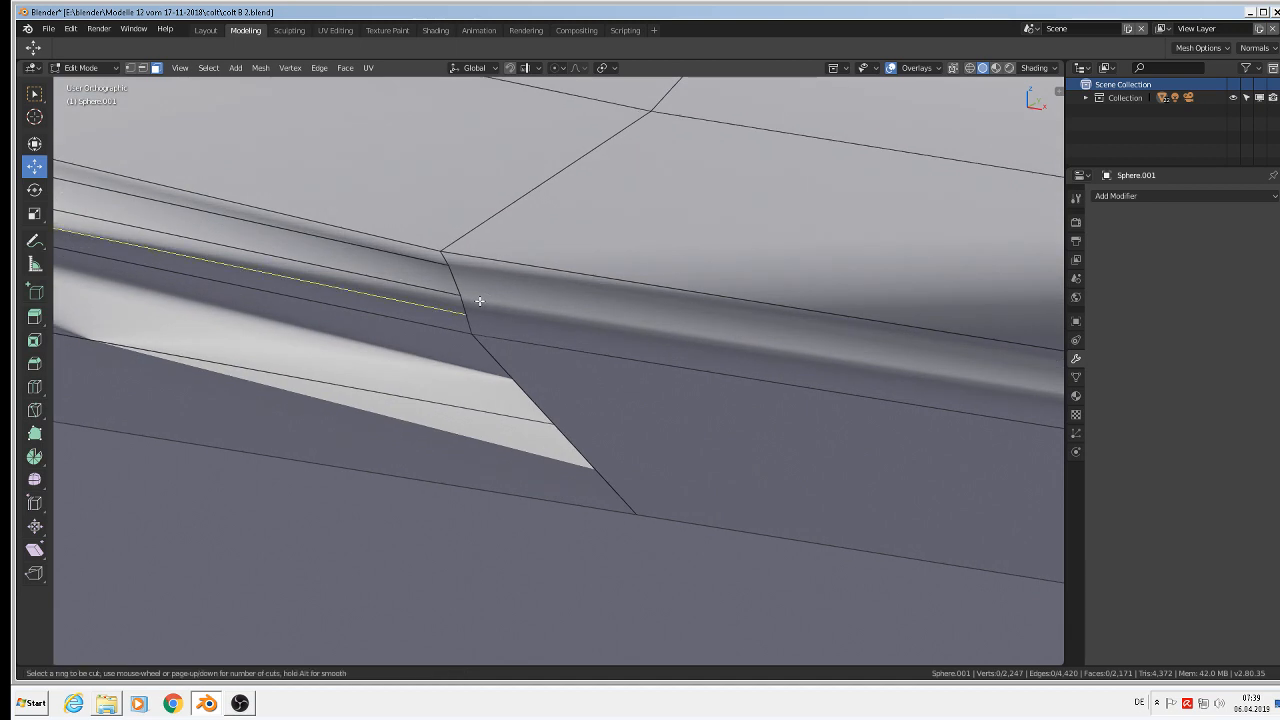
{"action": "scroll", "coordinate": [708, 348], "scroll_direction": "down", "scroll_amount": 5}
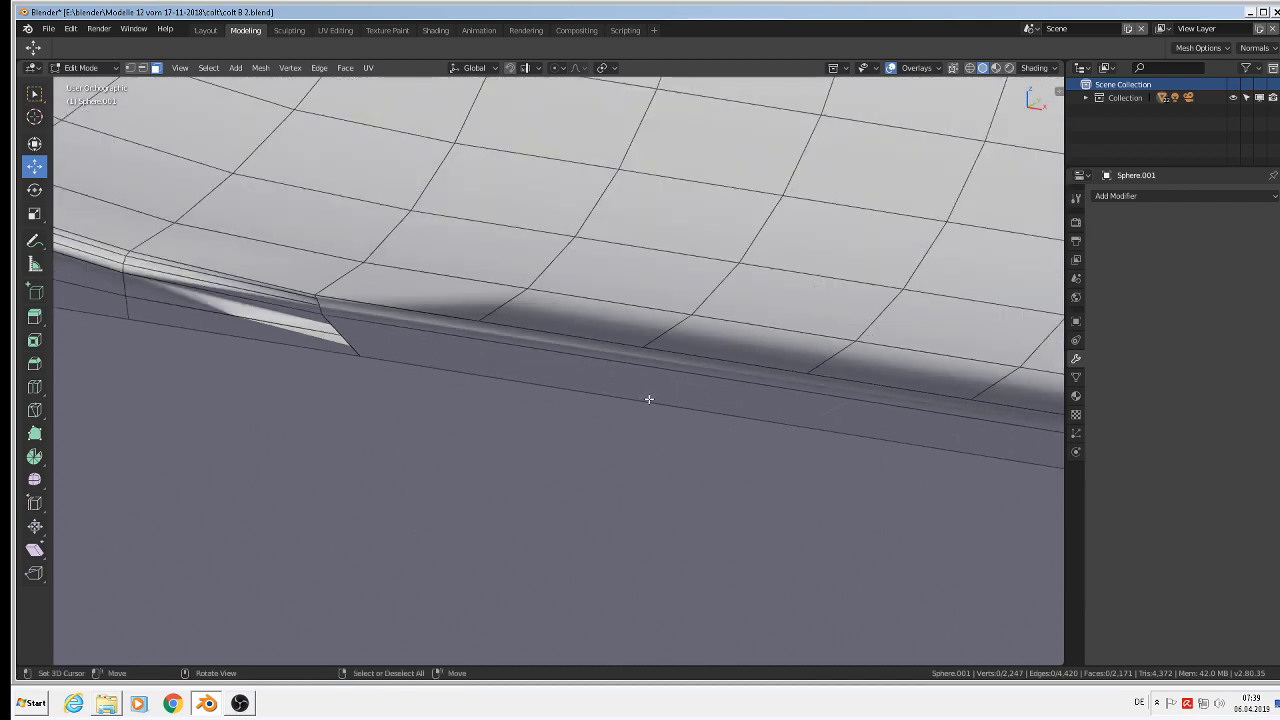
{"action": "scroll", "coordinate": [649, 397], "scroll_direction": "down", "scroll_amount": 4}
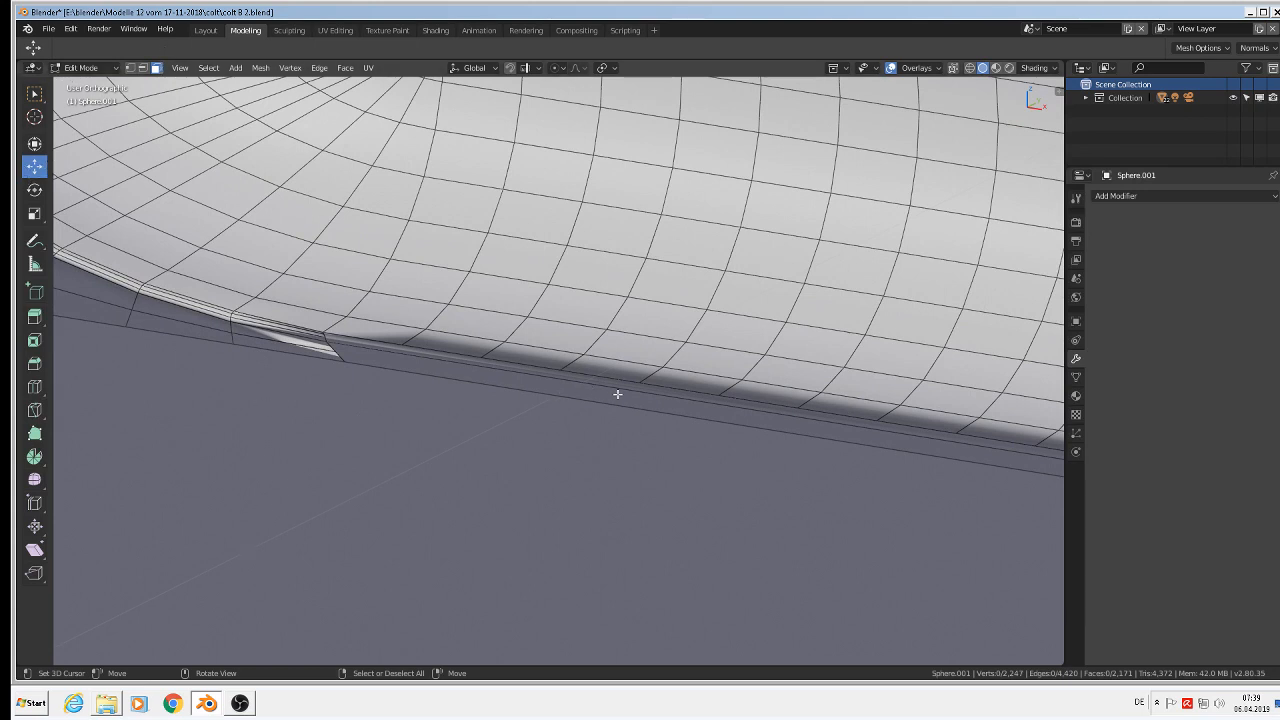
{"action": "left_click", "coordinate": [707, 396], "text": "alt"}
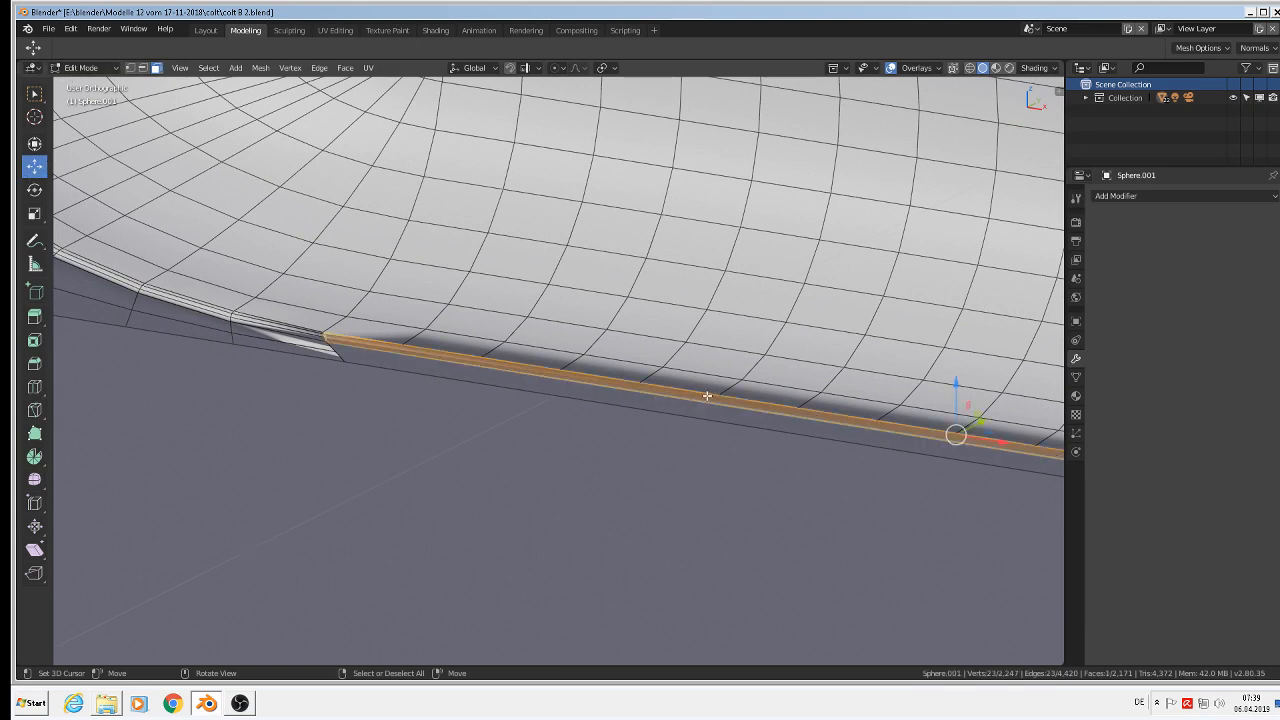
{"action": "key", "text": "x"}
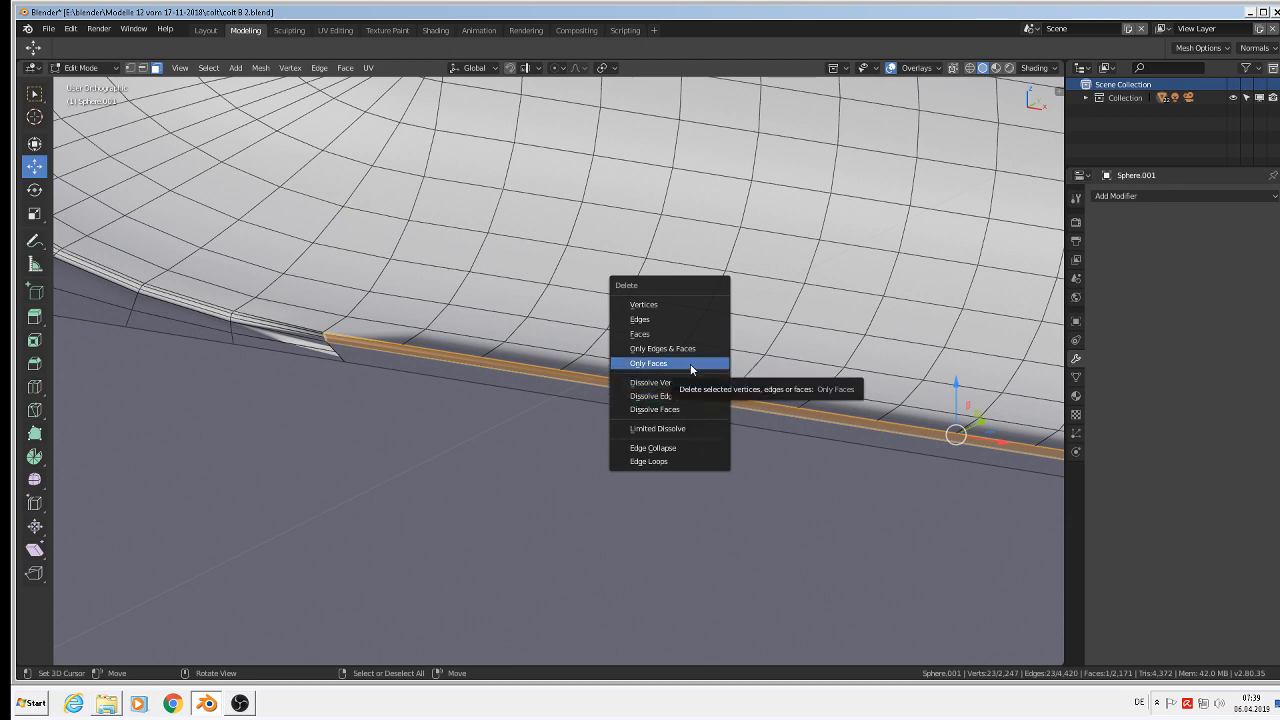
{"action": "left_click", "coordinate": [690, 365]}
{"action": "scroll", "coordinate": [374, 354], "scroll_direction": "up", "scroll_amount": 5}
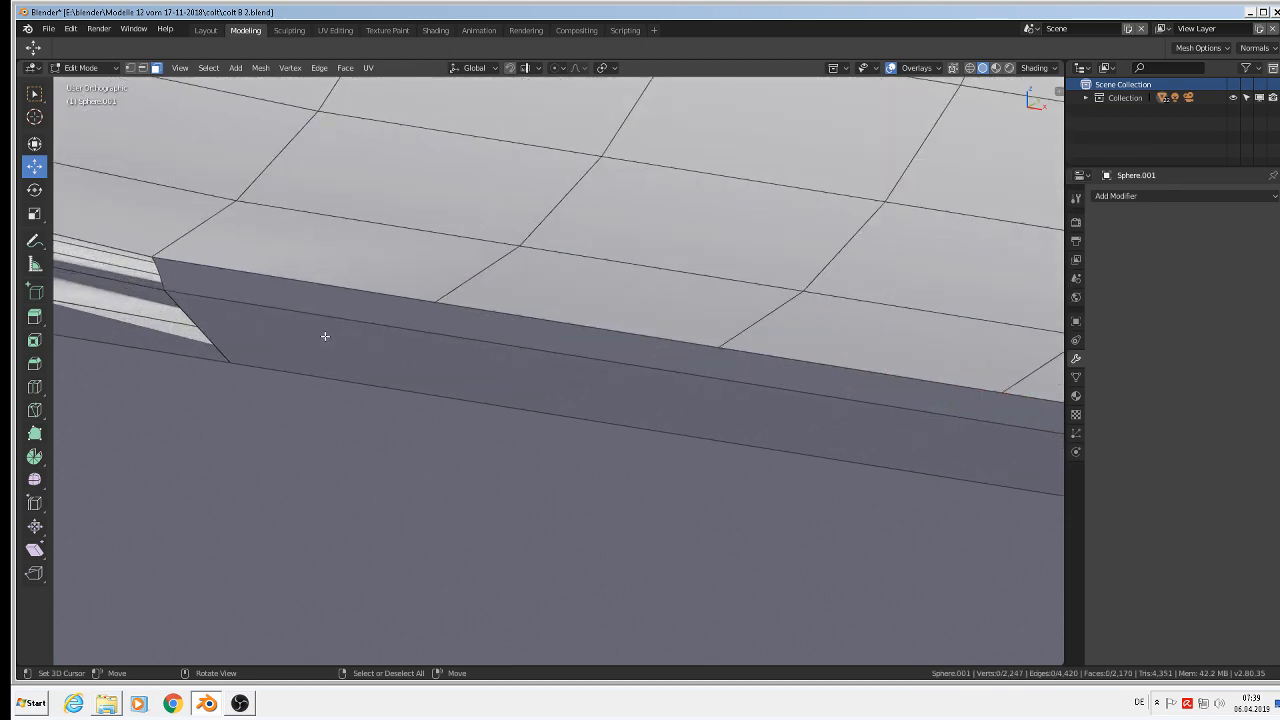
{"action": "middle_click_drag", "start_coordinate": [291, 337], "coordinate": [404, 357], "text": "shift"}
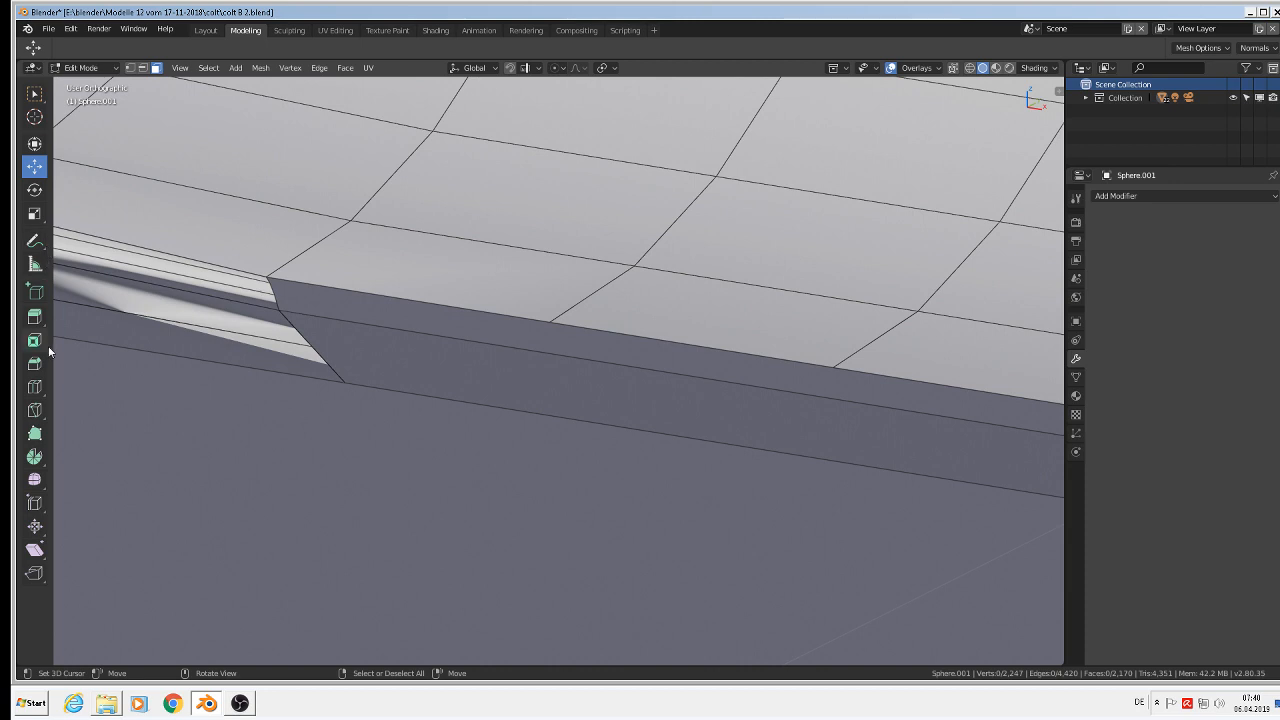
{"action": "left_click", "coordinate": [34, 410]}
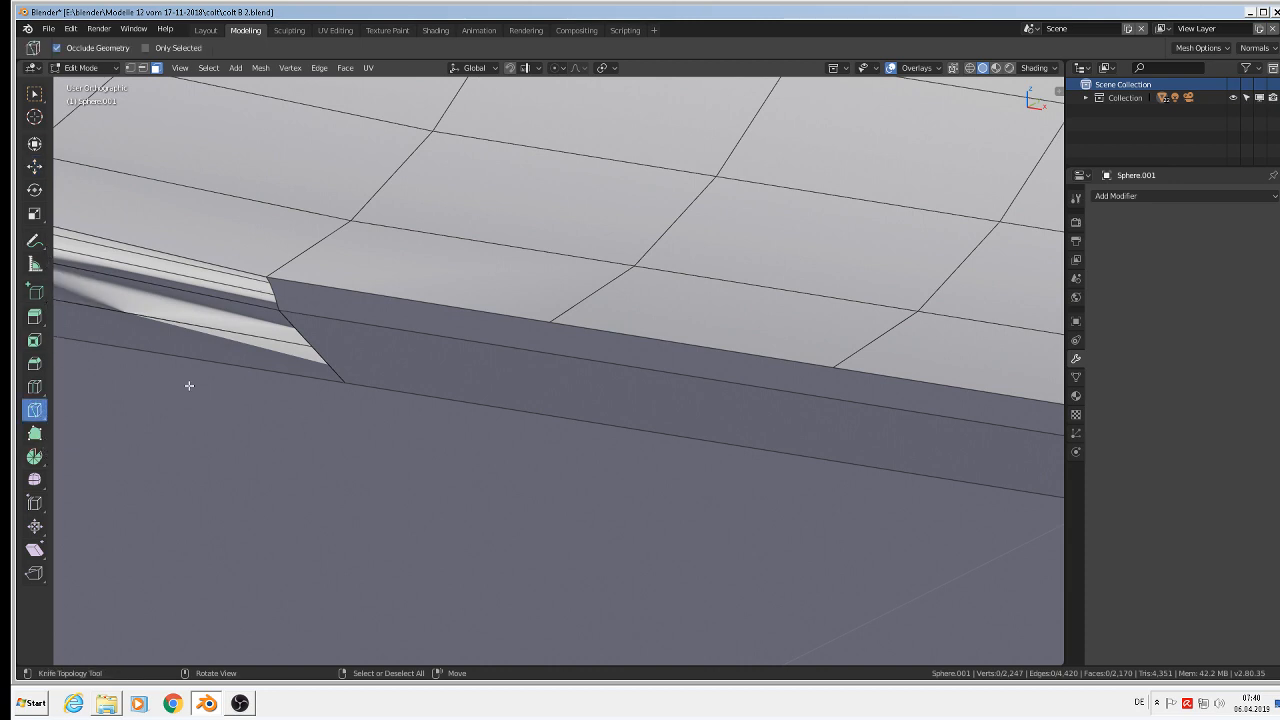
{"action": "left_click", "coordinate": [269, 281]}
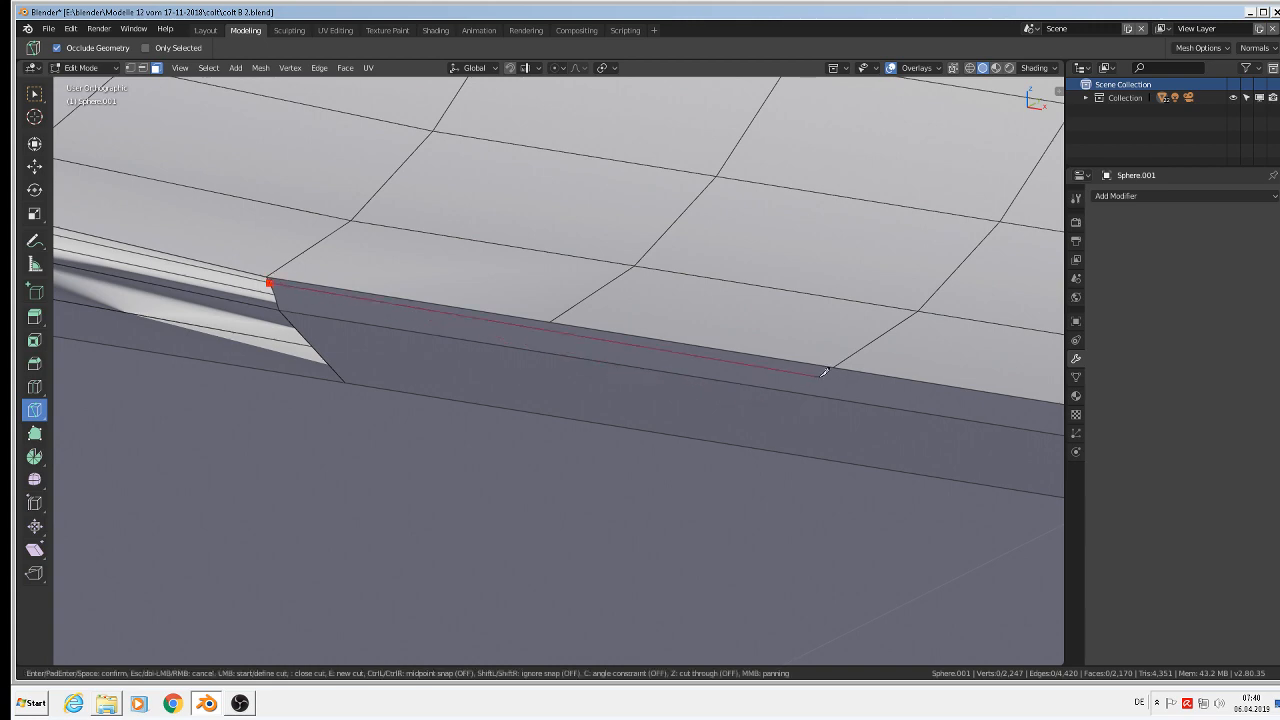
{"action": "scroll", "coordinate": [826, 378], "scroll_direction": "down", "scroll_amount": 5}
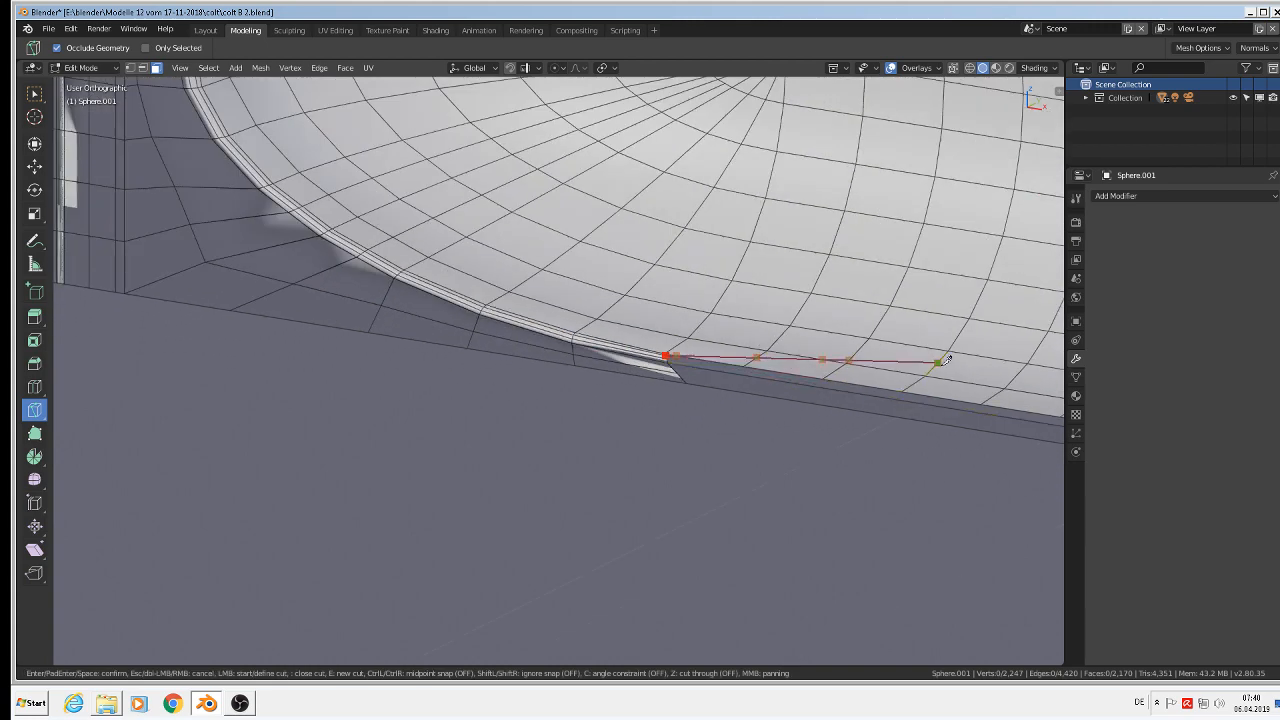
{"action": "middle_click_drag", "start_coordinate": [806, 370], "coordinate": [588, 228], "text": "shift"}
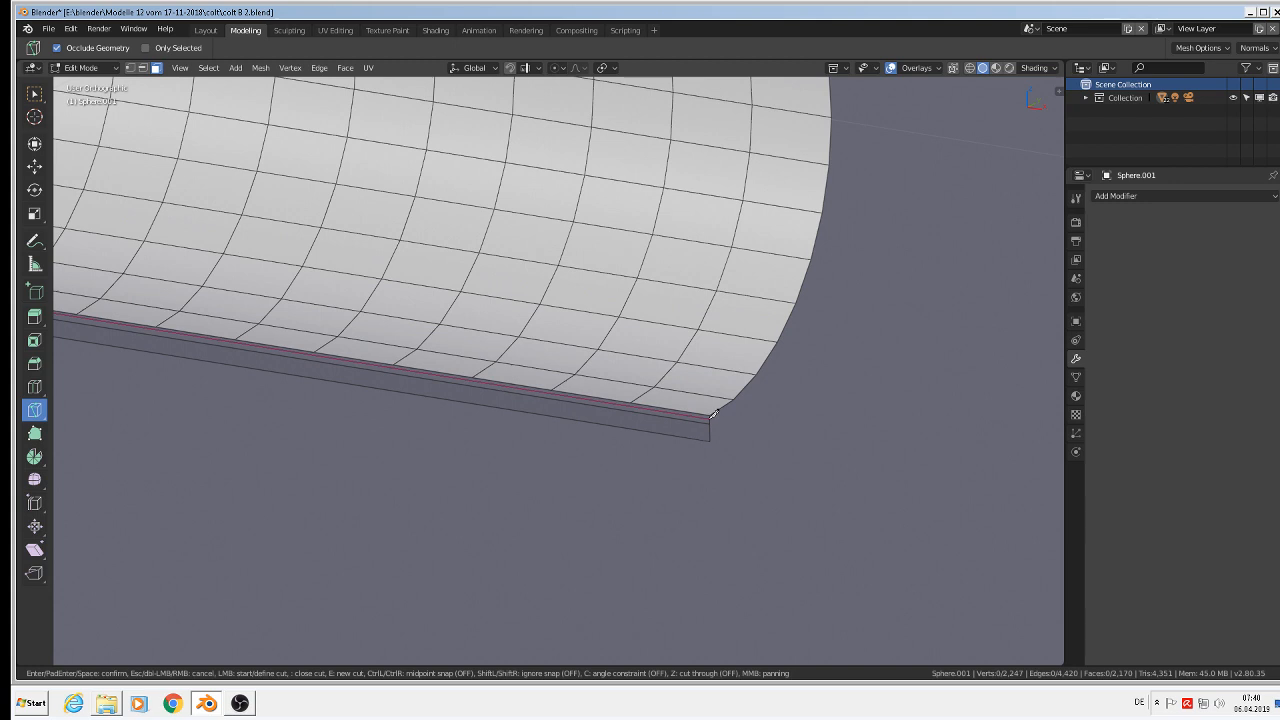
{"action": "scroll", "coordinate": [713, 413], "scroll_direction": "up", "scroll_amount": 8}
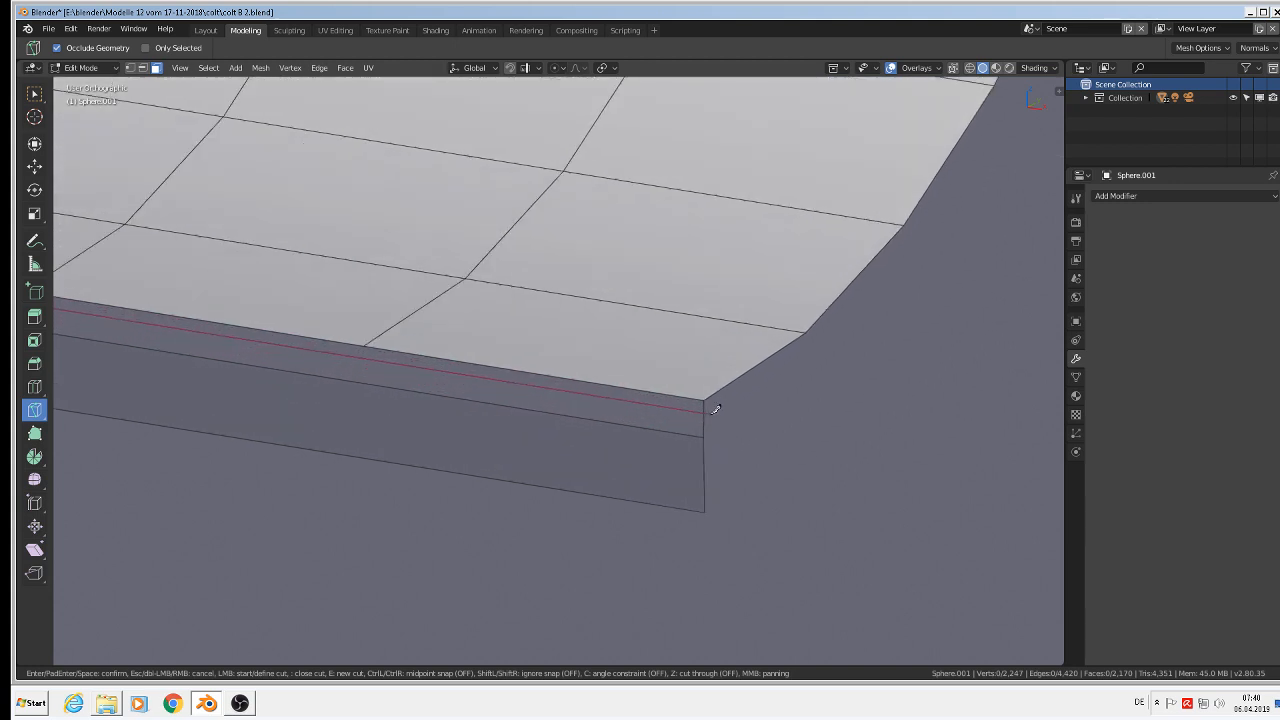
{"action": "left_click", "coordinate": [705, 411]}
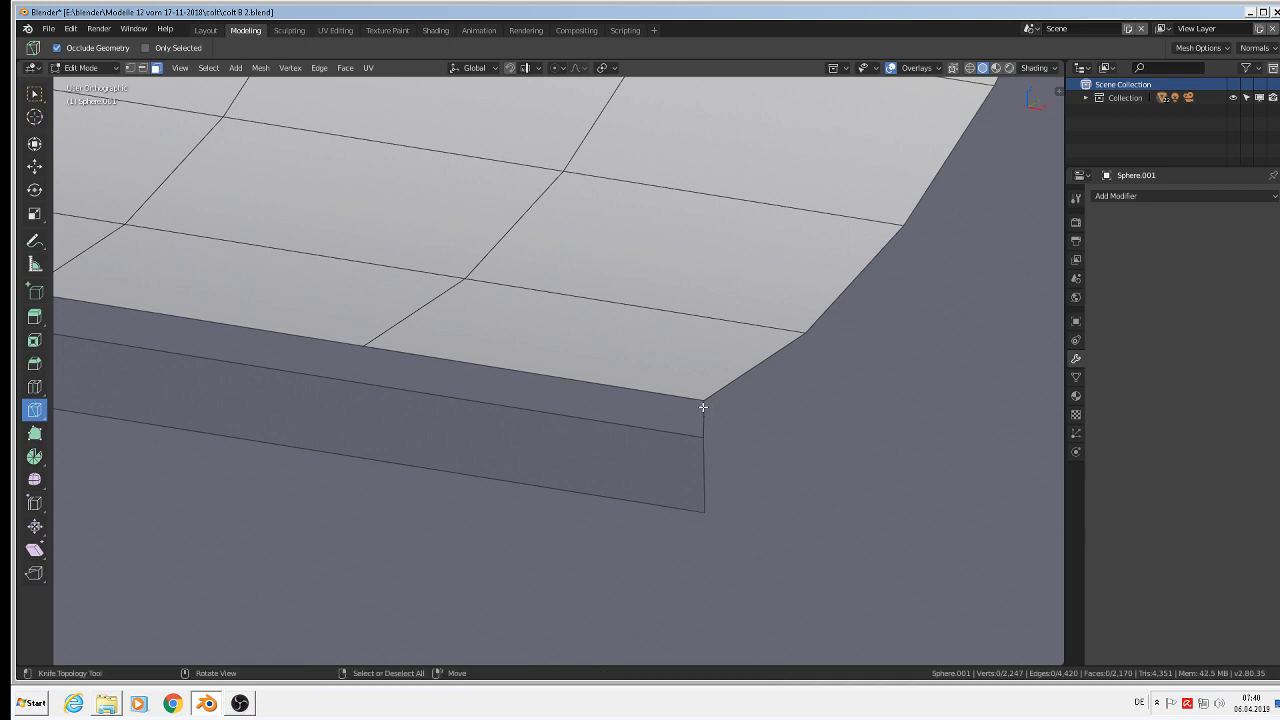
{"action": "key", "text": "Escape"}
Switch to vertex selection and fill the uppermost strip of the gap with a face between the vertex pairs at both ends
{"action": "scroll", "coordinate": [706, 423], "scroll_direction": "up", "scroll_amount": 5}
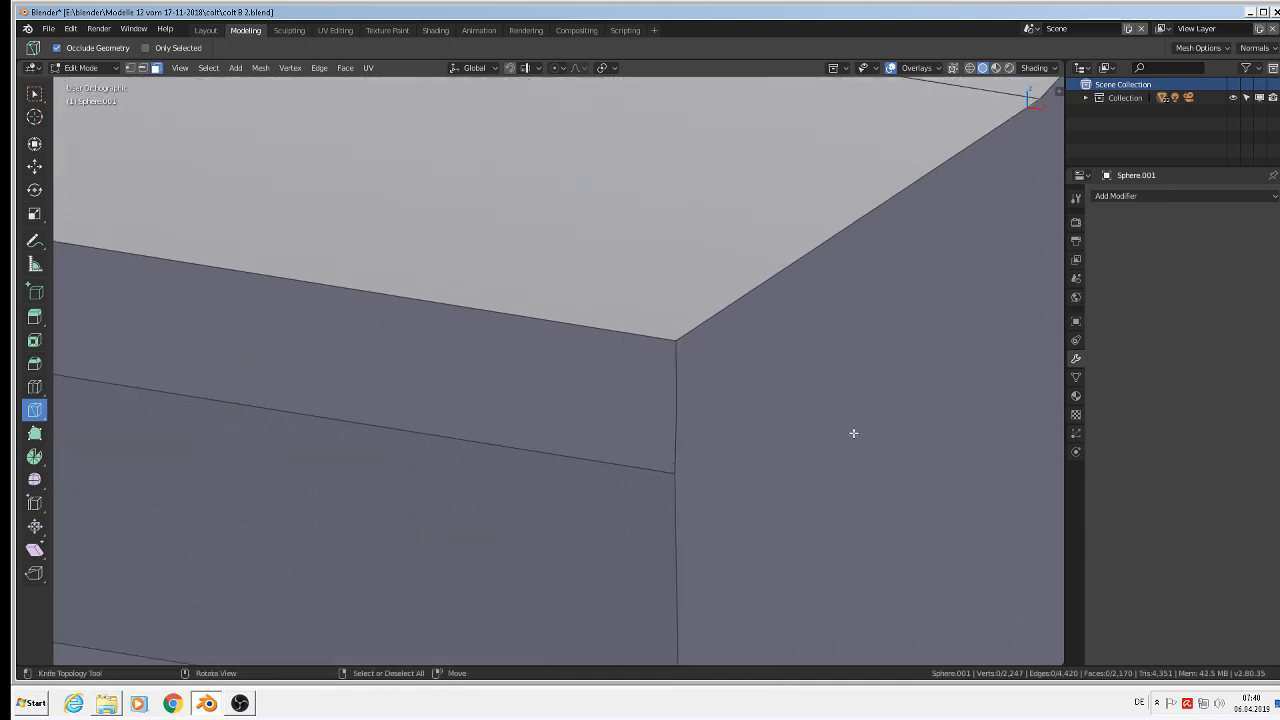
{"action": "left_click", "coordinate": [132, 68]}
{"action": "scroll", "coordinate": [705, 403], "scroll_direction": "down", "scroll_amount": 2}
{"action": "middle_click_drag", "start_coordinate": [691, 385], "coordinate": [256, 112]}
{"action": "scroll", "coordinate": [343, 163], "scroll_direction": "up", "scroll_amount": 5}
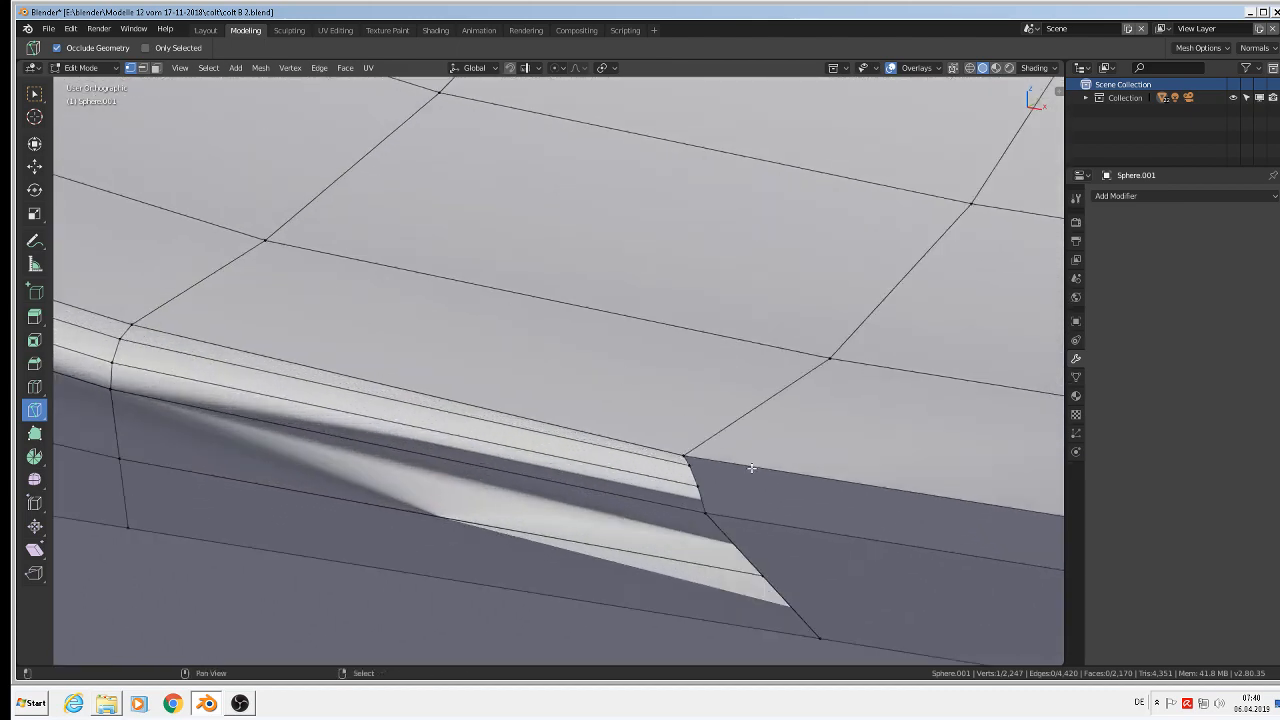
{"action": "left_click", "coordinate": [678, 459]}
{"action": "scroll", "coordinate": [660, 475], "scroll_direction": "down", "scroll_amount": 4}
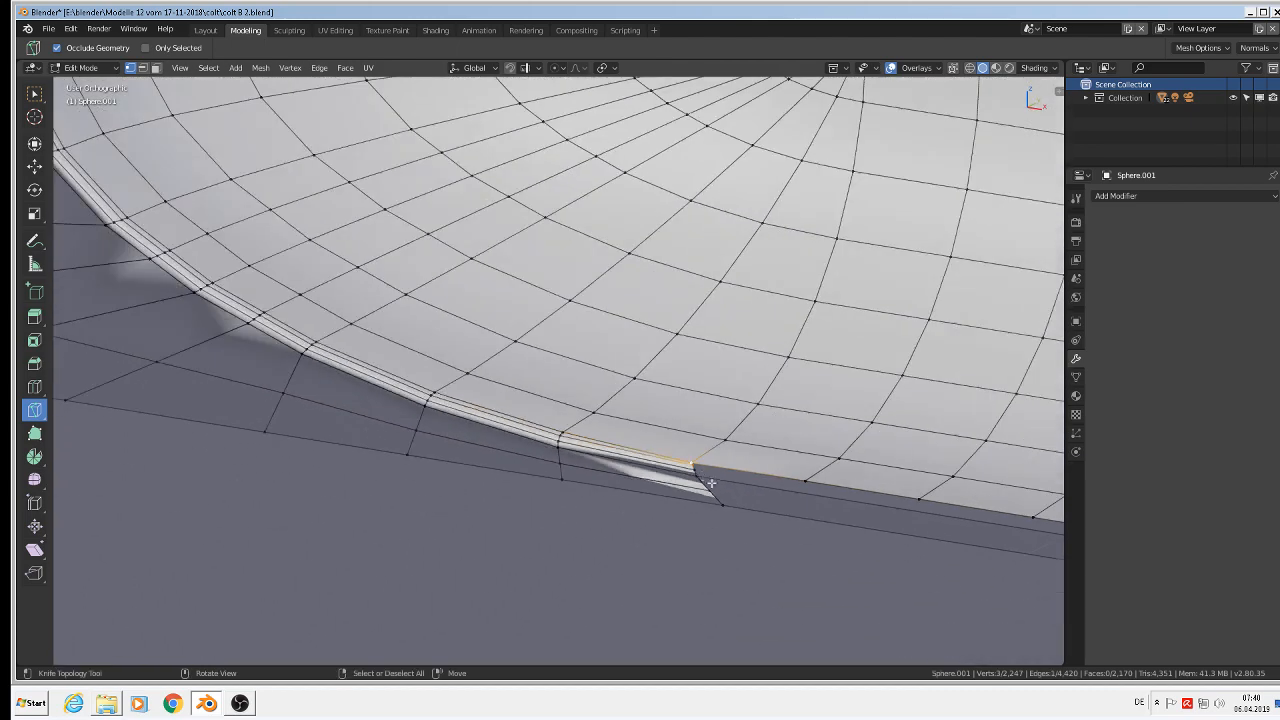
{"action": "middle_click_drag", "start_coordinate": [642, 487], "coordinate": [860, 150]}
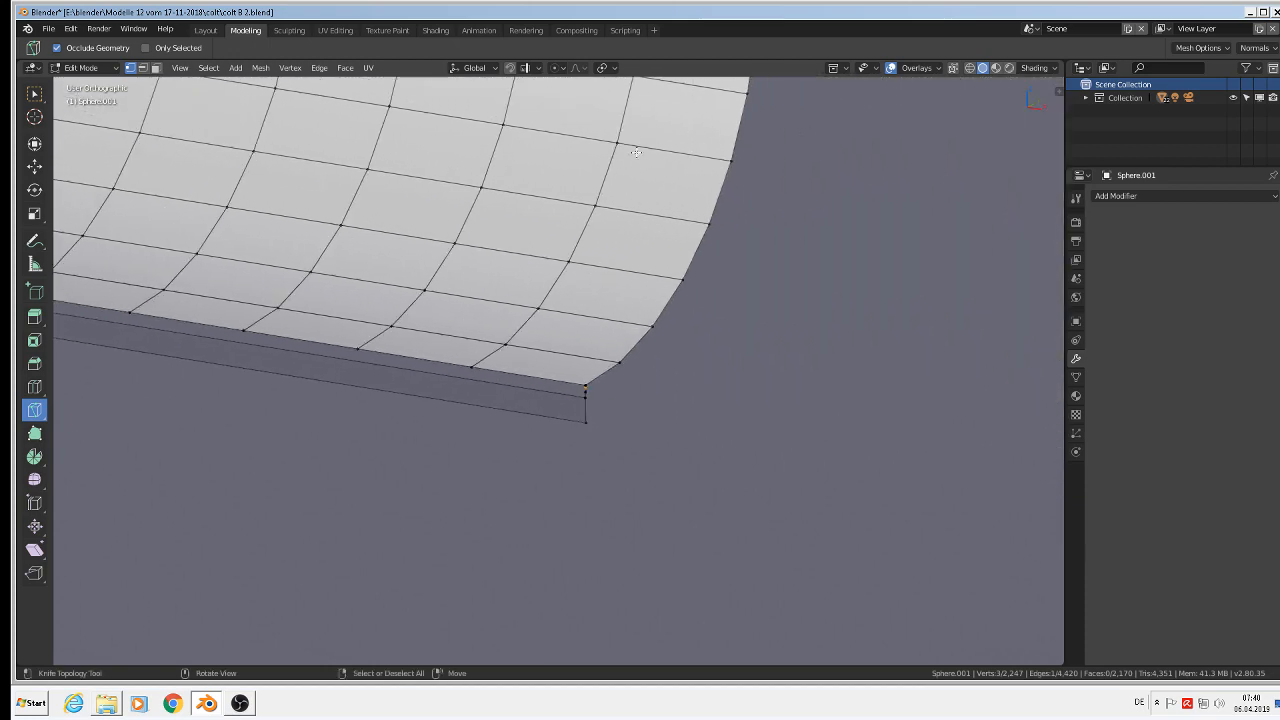
{"action": "scroll", "coordinate": [637, 401], "scroll_direction": "up", "scroll_amount": 3}
{"action": "left_click", "coordinate": [580, 492], "text": "shift"}
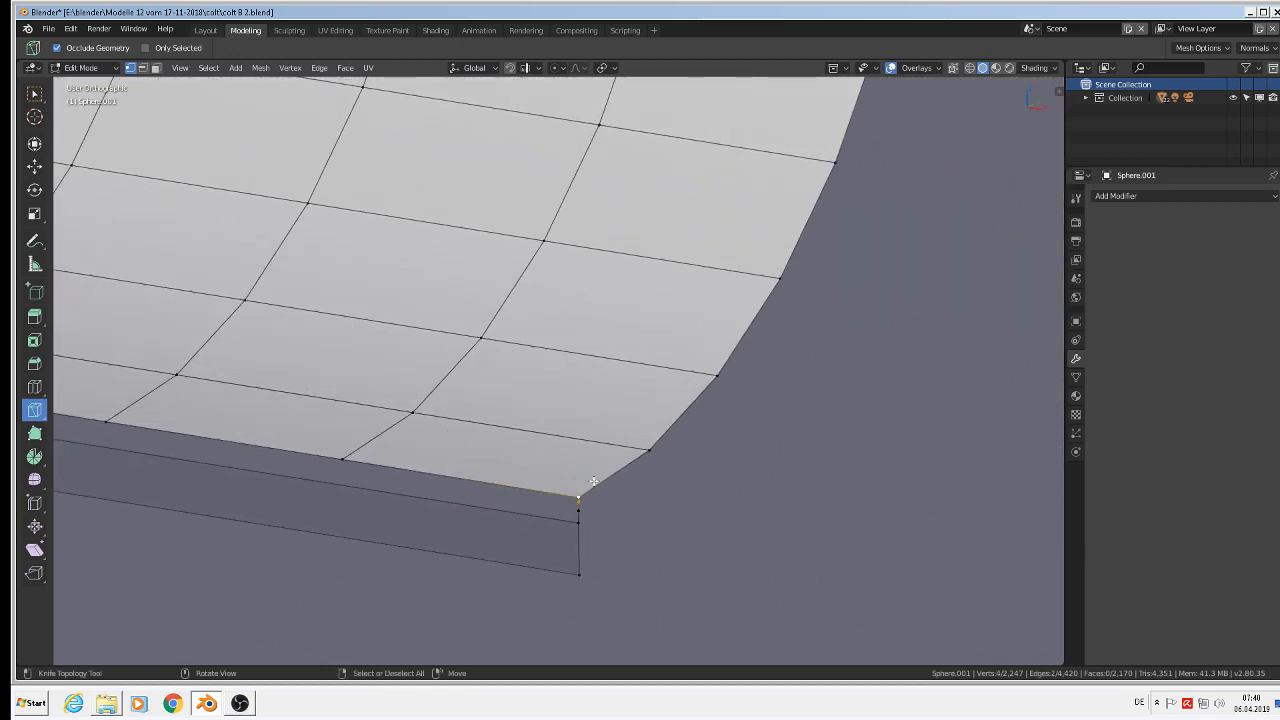
{"action": "key", "text": "f"}
Fill the second strip of the gap with a face, using the next vertex pair down at each end
{"action": "scroll", "coordinate": [578, 510], "scroll_direction": "up", "scroll_amount": 2}
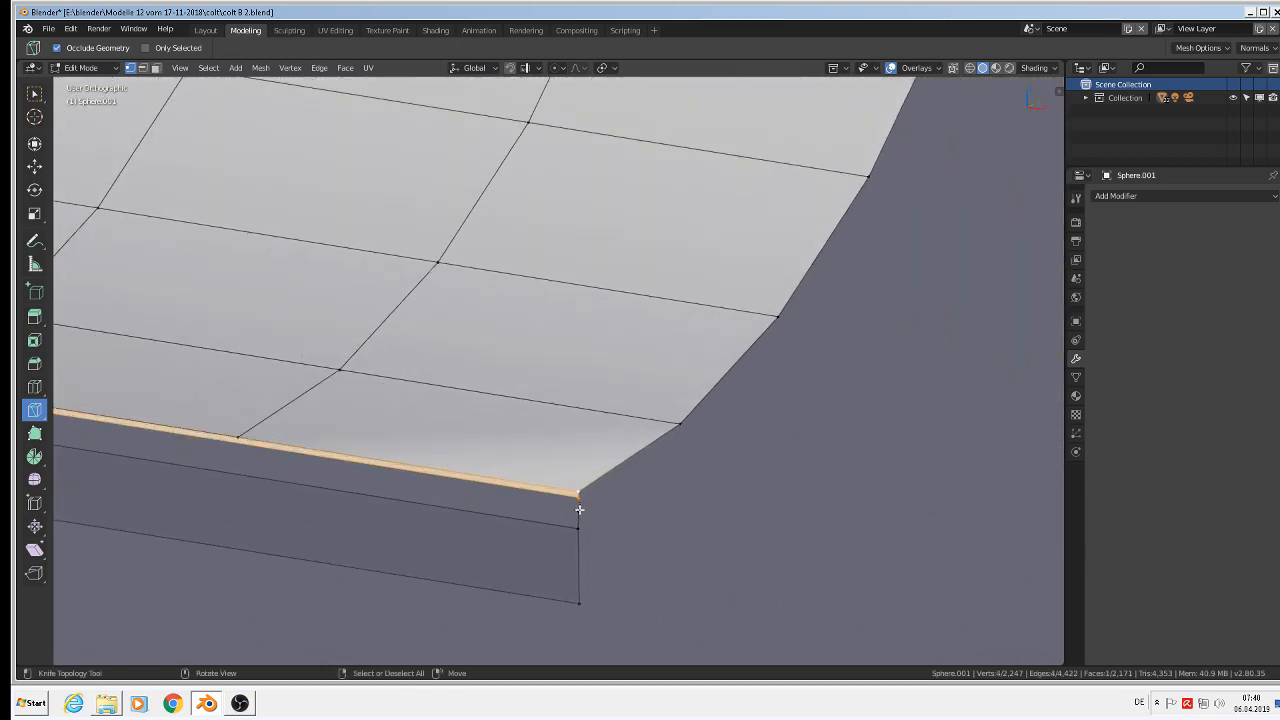
{"action": "right_click", "coordinate": [580, 499]}
{"action": "right_click", "coordinate": [581, 518], "text": "shift"}
{"action": "scroll", "coordinate": [485, 514], "scroll_direction": "down", "scroll_amount": 6}
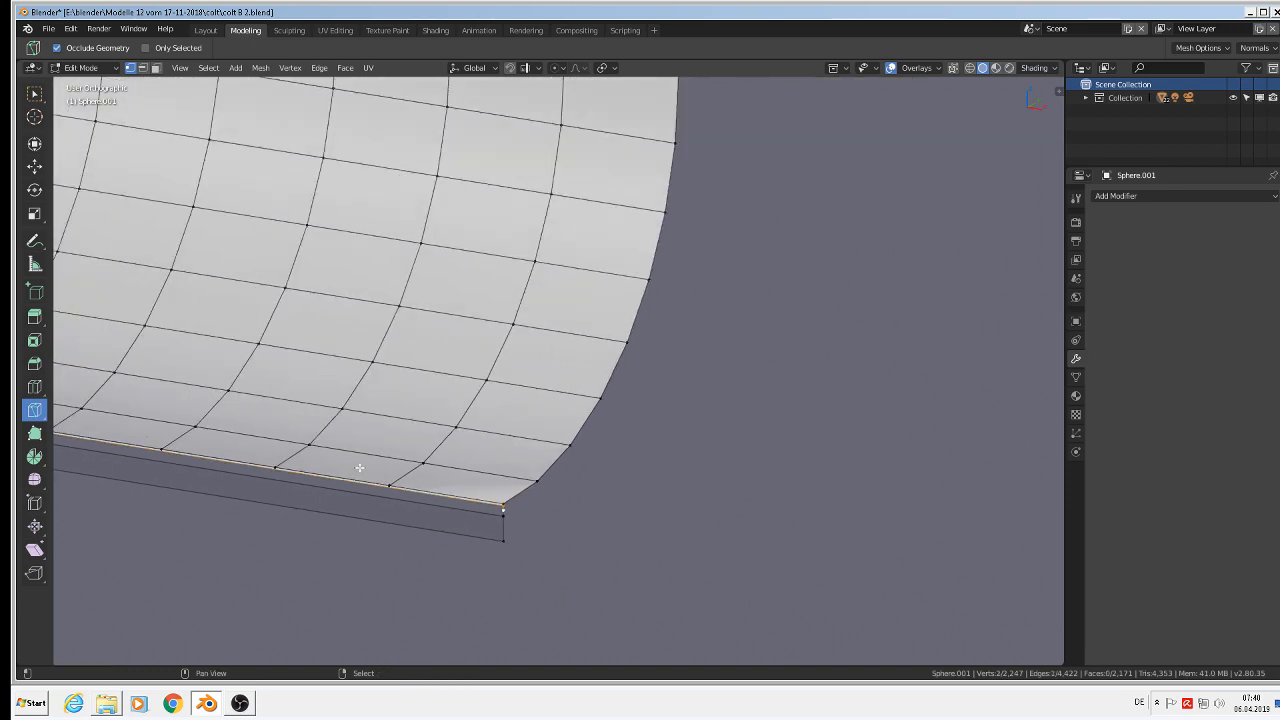
{"action": "middle_click_drag", "start_coordinate": [357, 469], "coordinate": [466, 646], "text": "shift"}
{"action": "scroll", "coordinate": [823, 580], "scroll_direction": "up", "scroll_amount": 3}
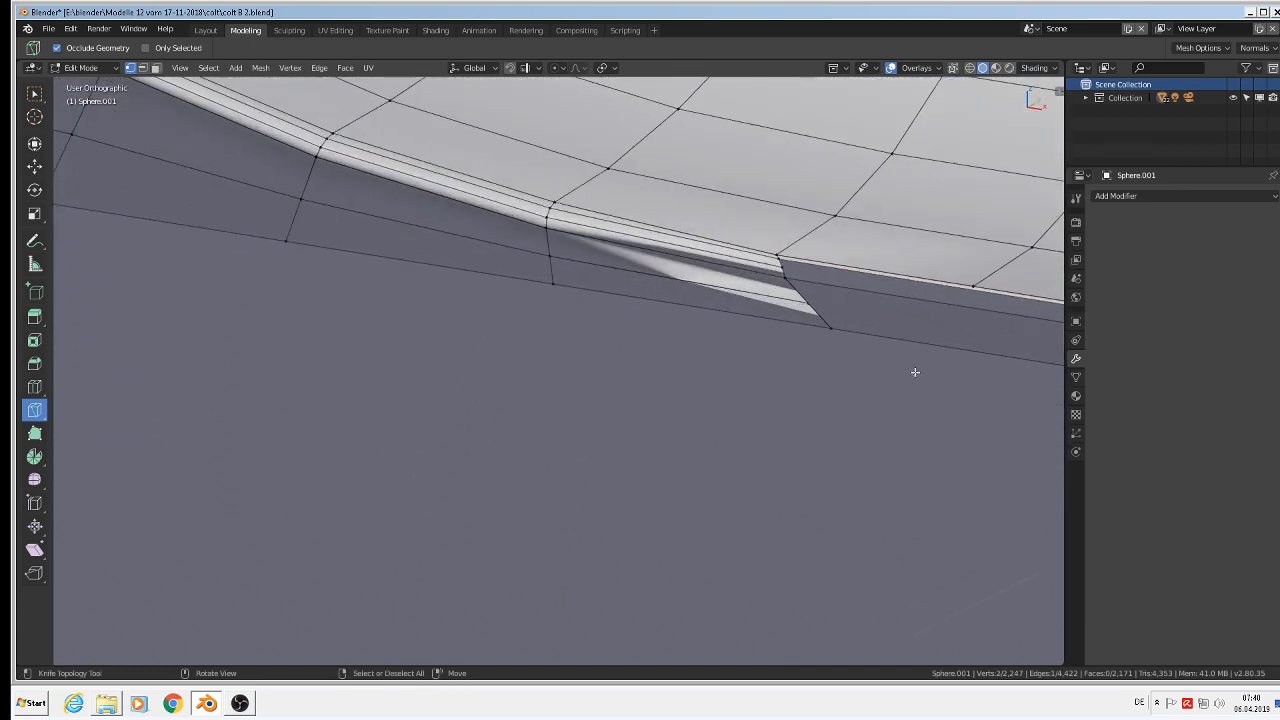
{"action": "right_click", "coordinate": [779, 258], "text": "shift"}
{"action": "right_click", "coordinate": [781, 267], "text": "shift"}
{"action": "key", "text": "f"}
Fill the third strip of the gap with a face, using the next vertex pair down at each end
{"action": "right_click", "coordinate": [789, 270]}
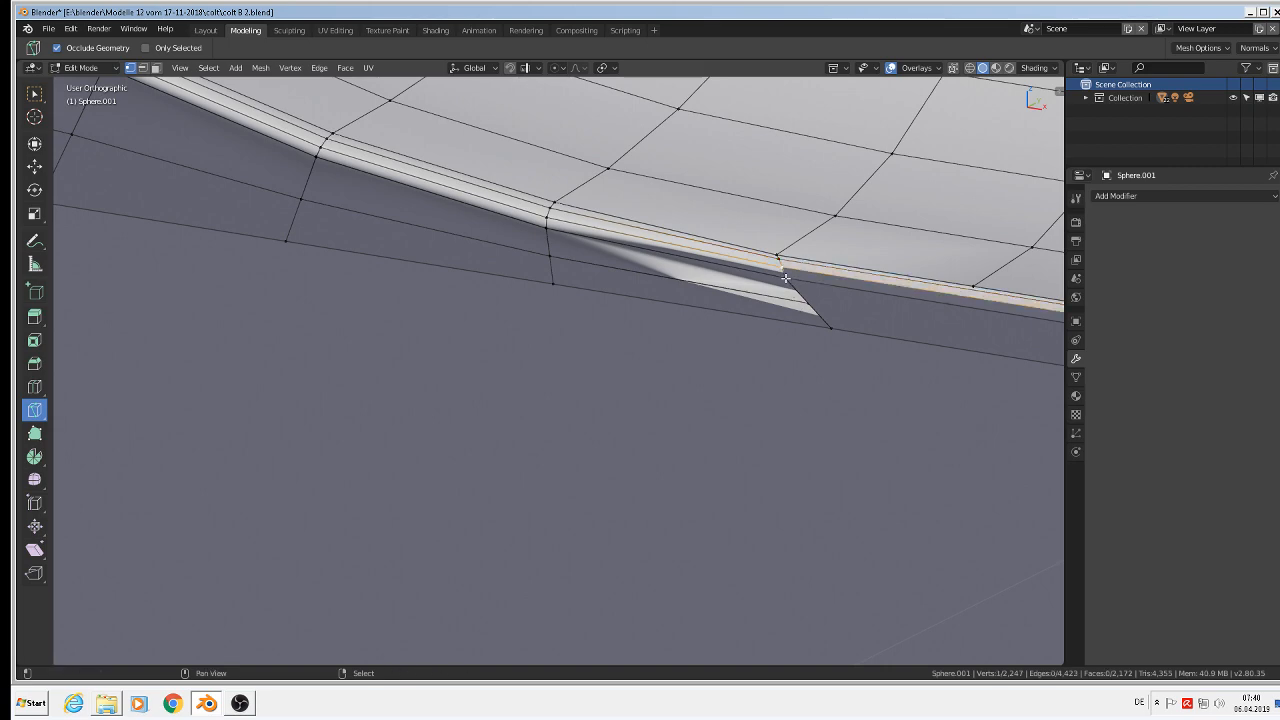
{"action": "right_click", "coordinate": [787, 278], "text": "shift"}
{"action": "scroll", "coordinate": [816, 386], "scroll_direction": "down", "scroll_amount": 2}
{"action": "scroll", "coordinate": [818, 392], "scroll_direction": "down", "scroll_amount": 6}
{"action": "middle_click_drag", "start_coordinate": [934, 525], "coordinate": [1045, 409], "text": "shift"}
{"action": "scroll", "coordinate": [766, 380], "scroll_direction": "up", "scroll_amount": 9}
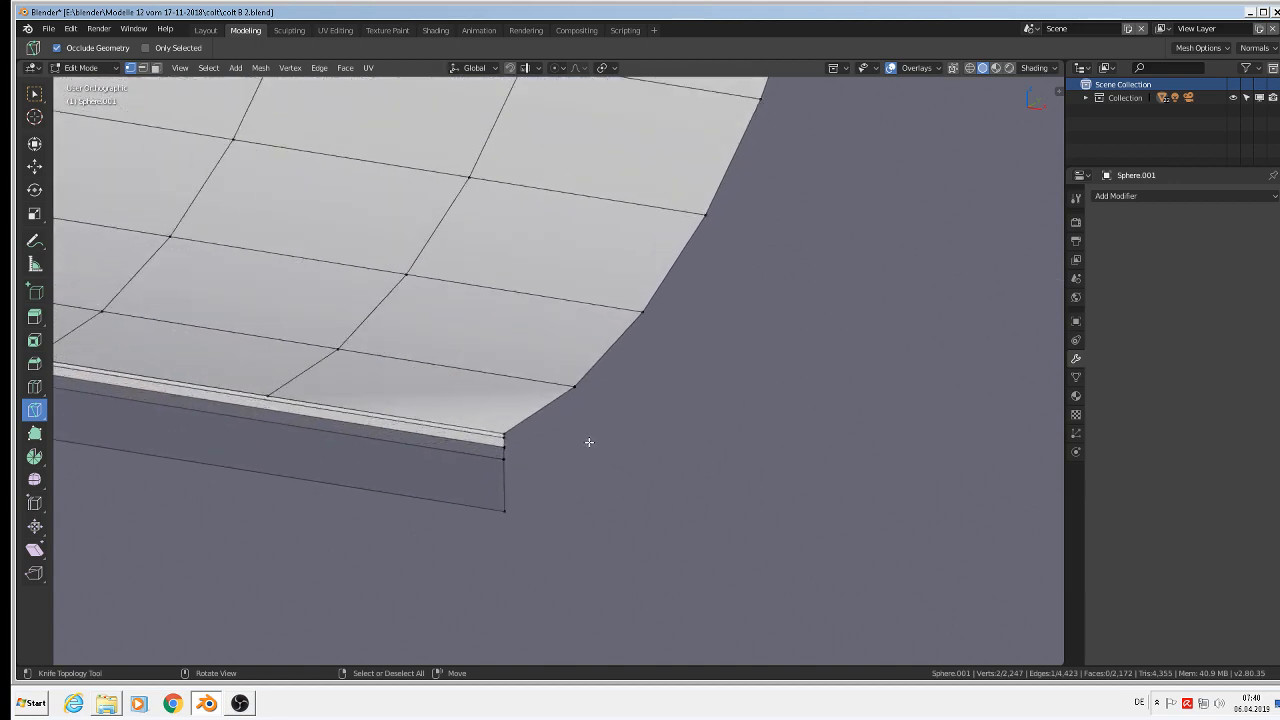
{"action": "right_click", "coordinate": [505, 450], "text": "shift"}
{"action": "key", "text": "f"}
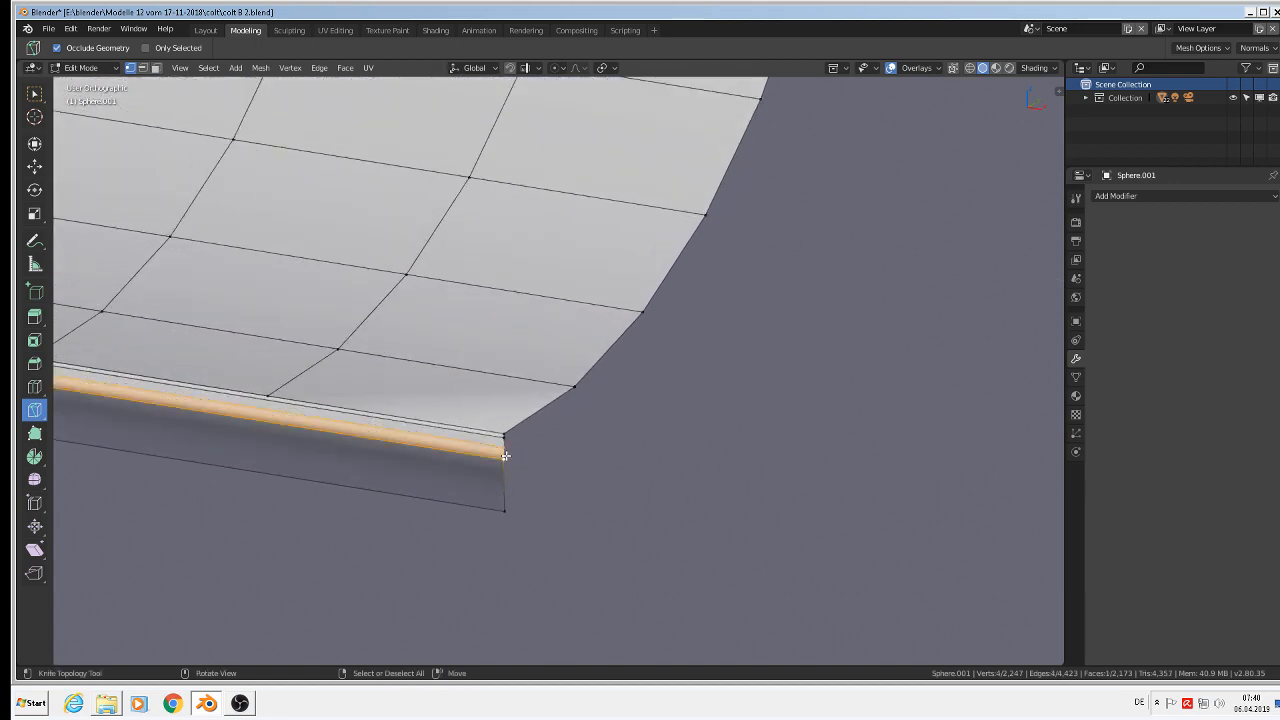
Subdivide the remaining open vertical edge at the far rim end of the gap once to gain a matching vertex
{"action": "middle_click_drag", "start_coordinate": [488, 451], "coordinate": [826, 466], "text": "shift"}
{"action": "scroll", "coordinate": [760, 475], "scroll_direction": "down", "scroll_amount": 8}
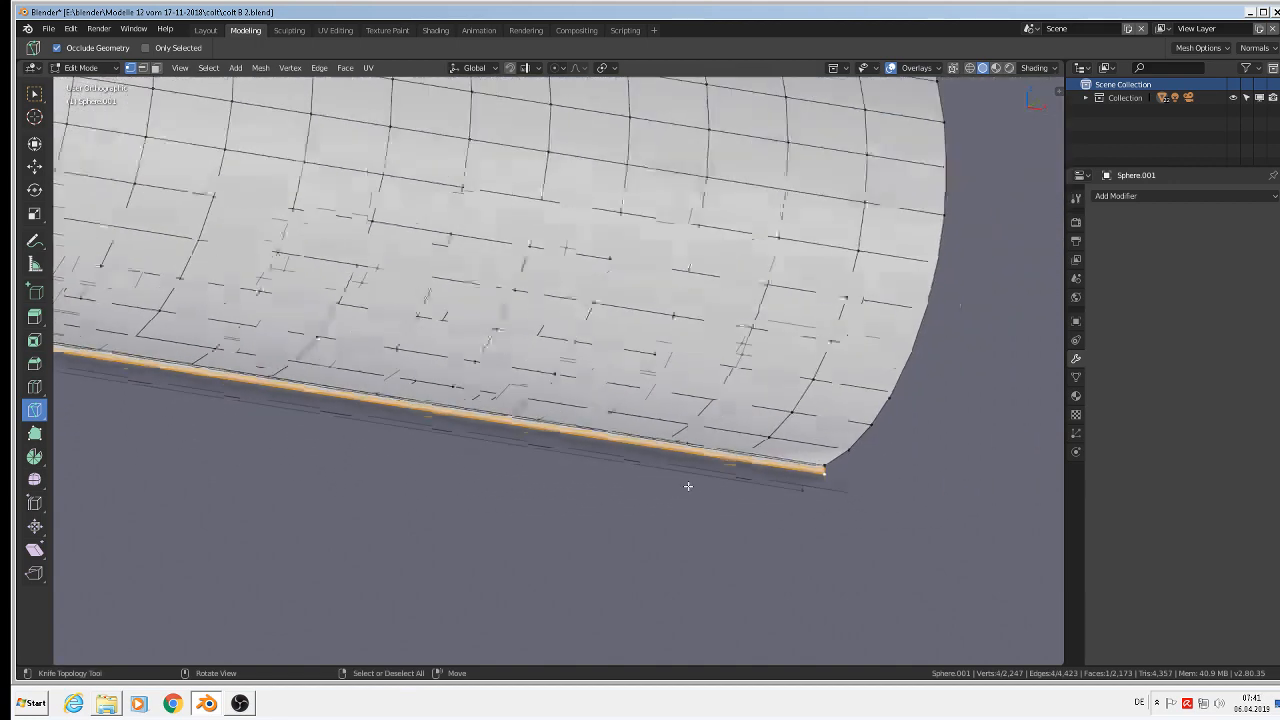
{"action": "middle_click_drag", "start_coordinate": [523, 467], "coordinate": [920, 487], "text": "shift"}
{"action": "scroll", "coordinate": [777, 476], "scroll_direction": "up", "scroll_amount": 1}
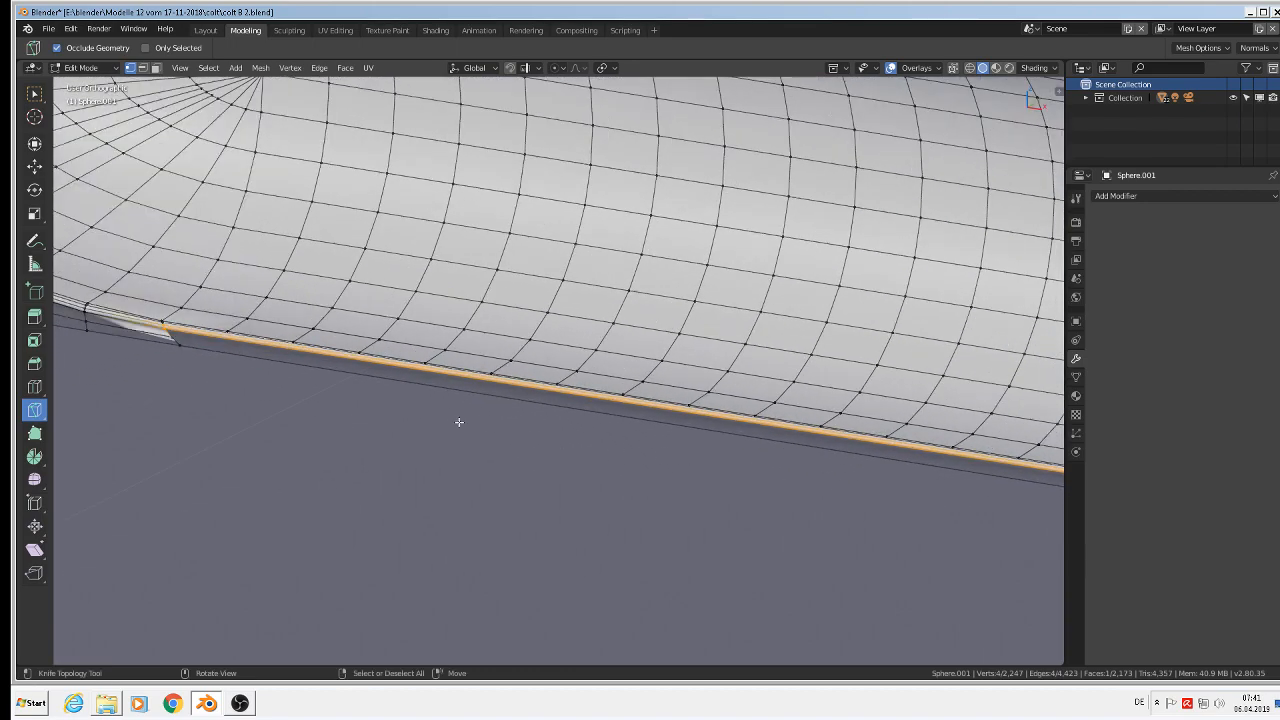
{"action": "scroll", "coordinate": [163, 336], "scroll_direction": "up", "scroll_amount": 6}
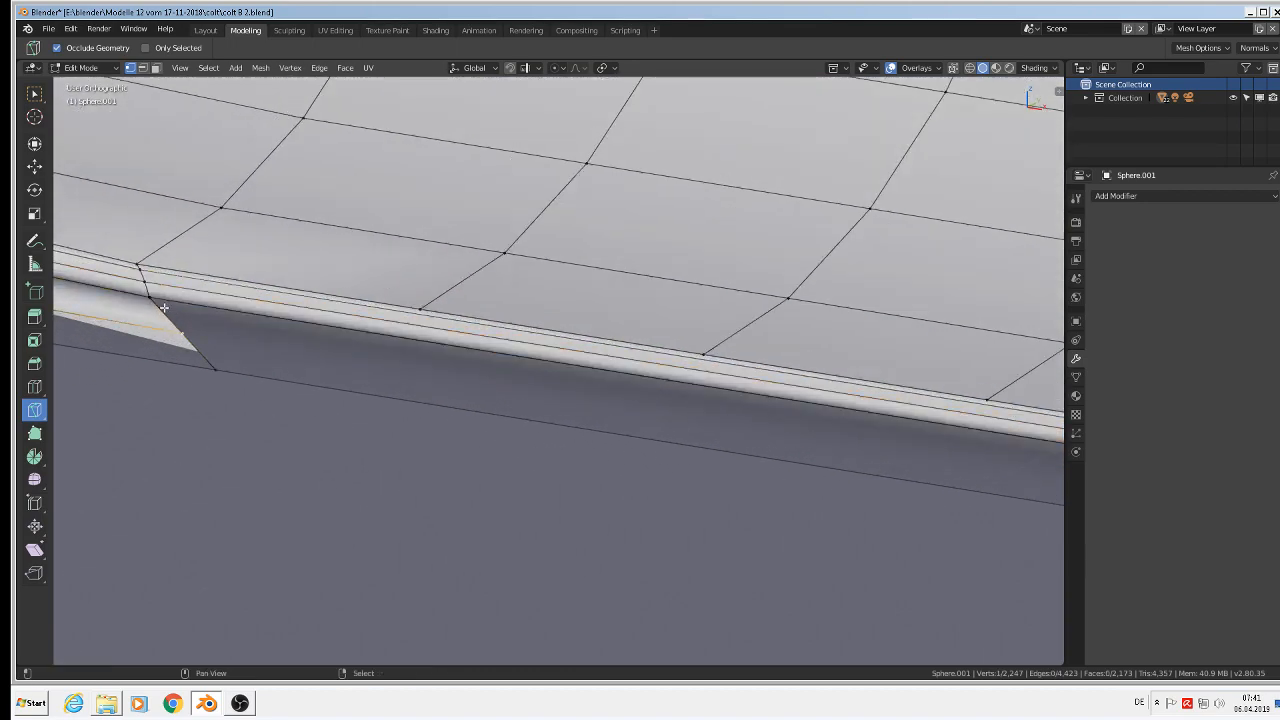
{"action": "scroll", "coordinate": [310, 392], "scroll_direction": "down", "scroll_amount": 10}
{"action": "middle_click_drag", "start_coordinate": [909, 566], "coordinate": [400, 380], "text": "shift"}
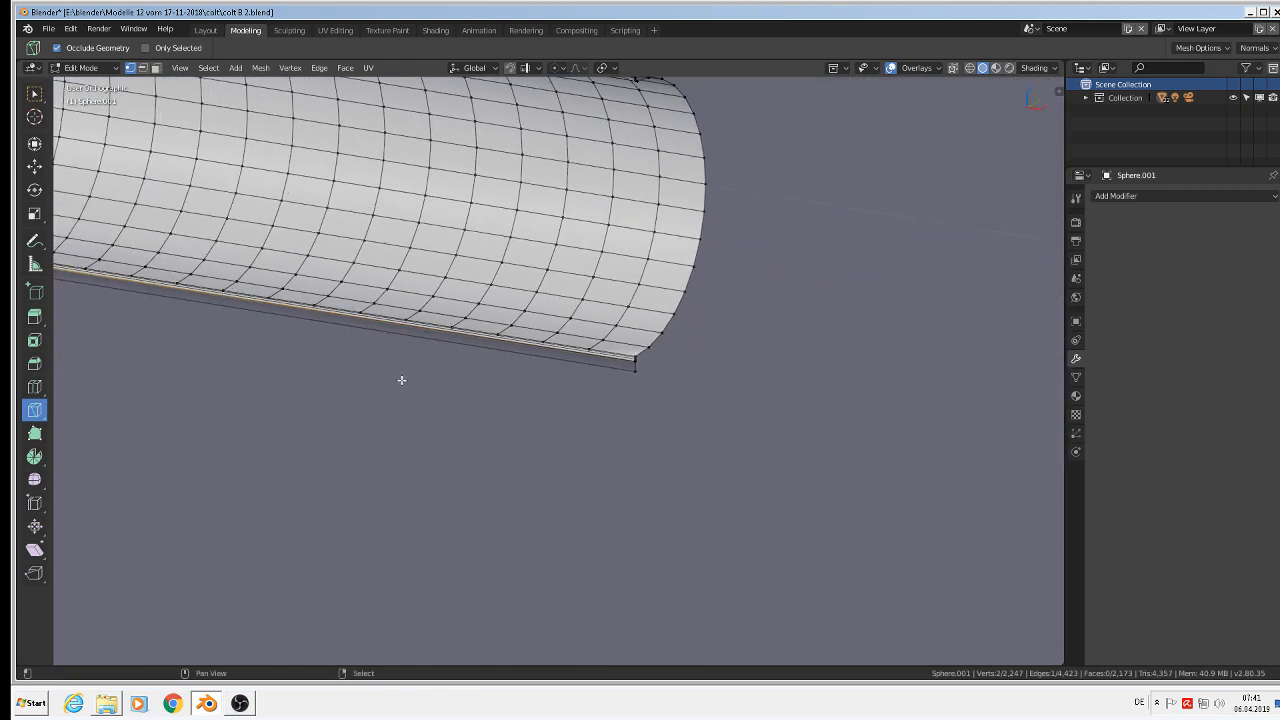
{"action": "scroll", "coordinate": [532, 352], "scroll_direction": "up", "scroll_amount": 4}
{"action": "scroll", "coordinate": [775, 394], "scroll_direction": "up", "scroll_amount": 6}
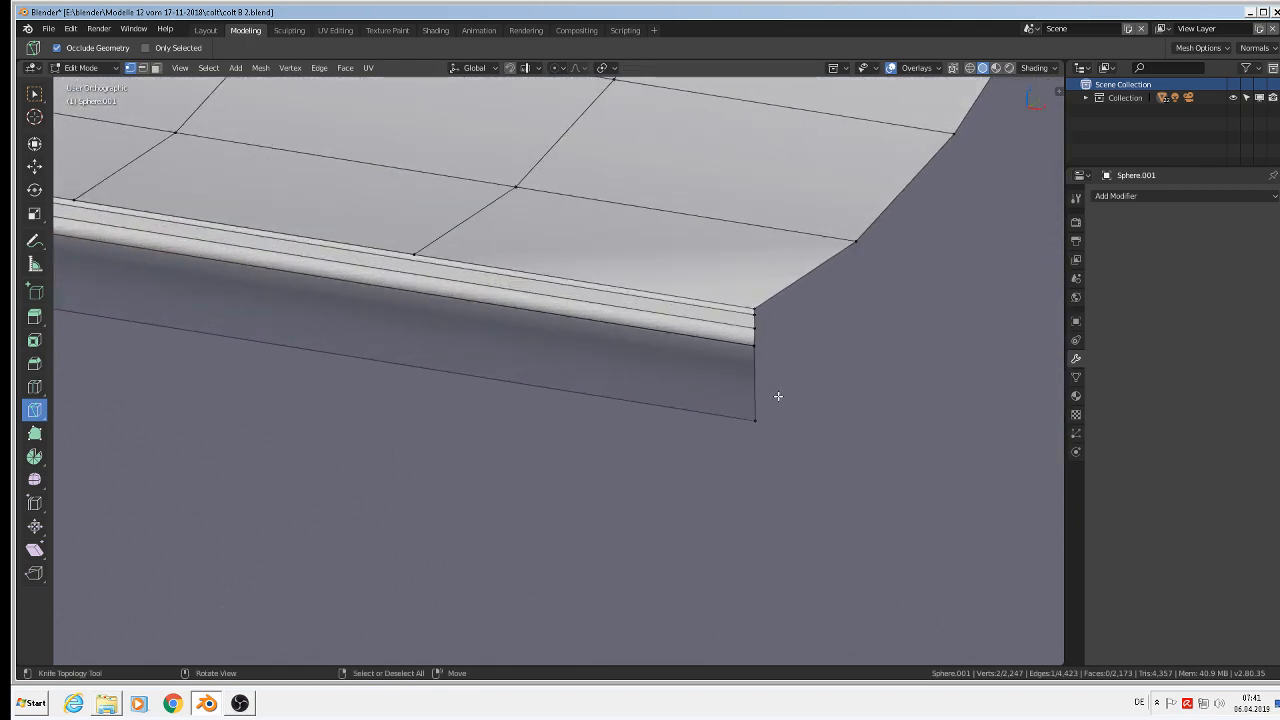
{"action": "scroll", "coordinate": [766, 391], "scroll_direction": "up", "scroll_amount": 4}
{"action": "scroll", "coordinate": [737, 371], "scroll_direction": "down", "scroll_amount": 5}
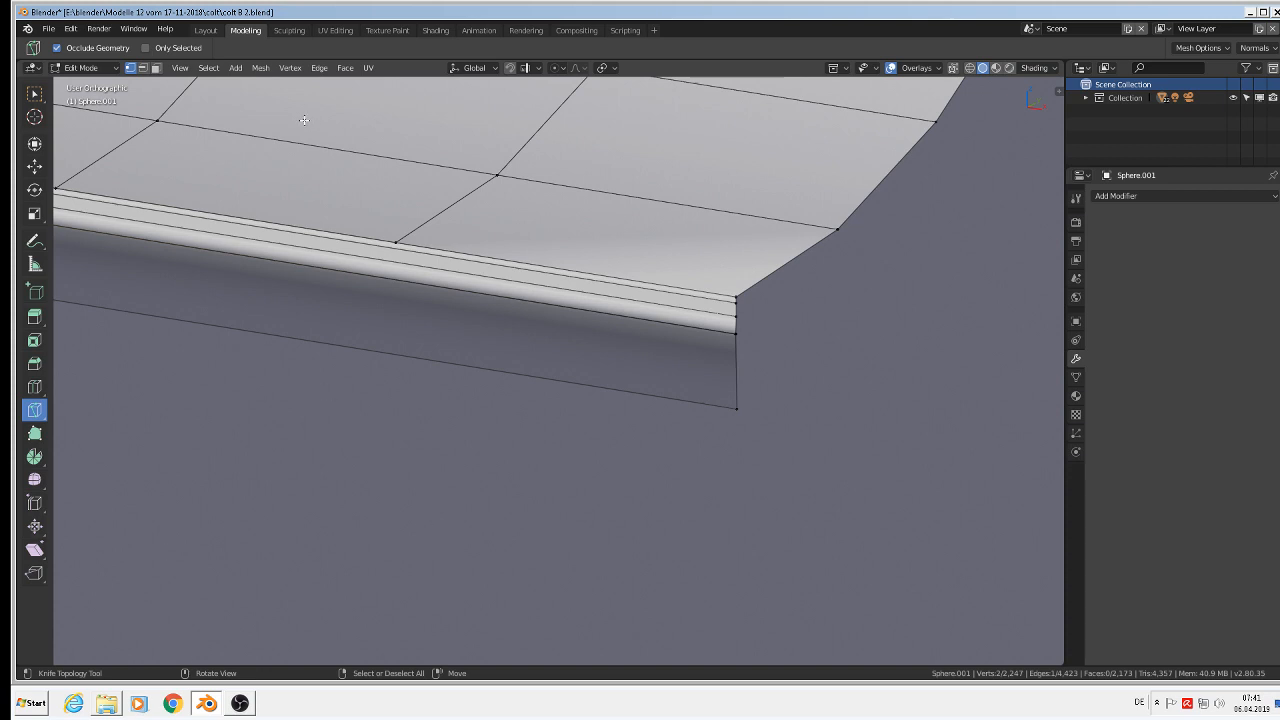
{"action": "left_click", "coordinate": [143, 68]}
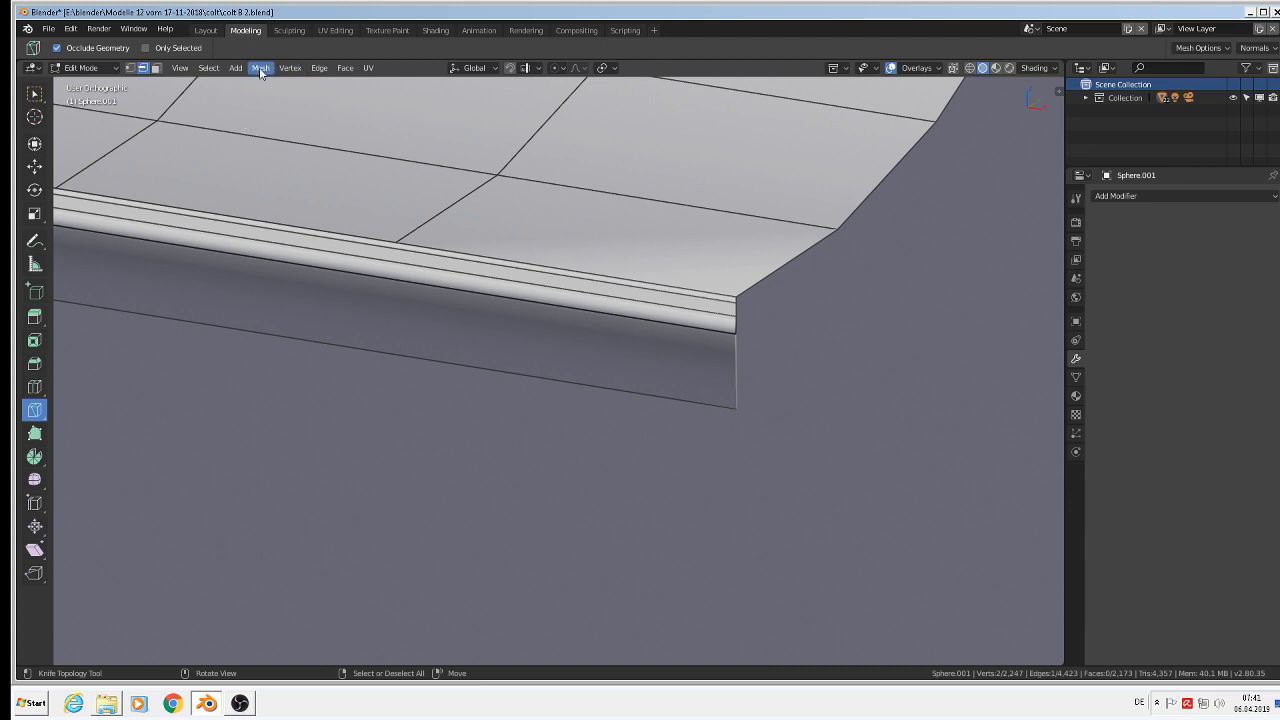
{"action": "left_click", "coordinate": [322, 72]}
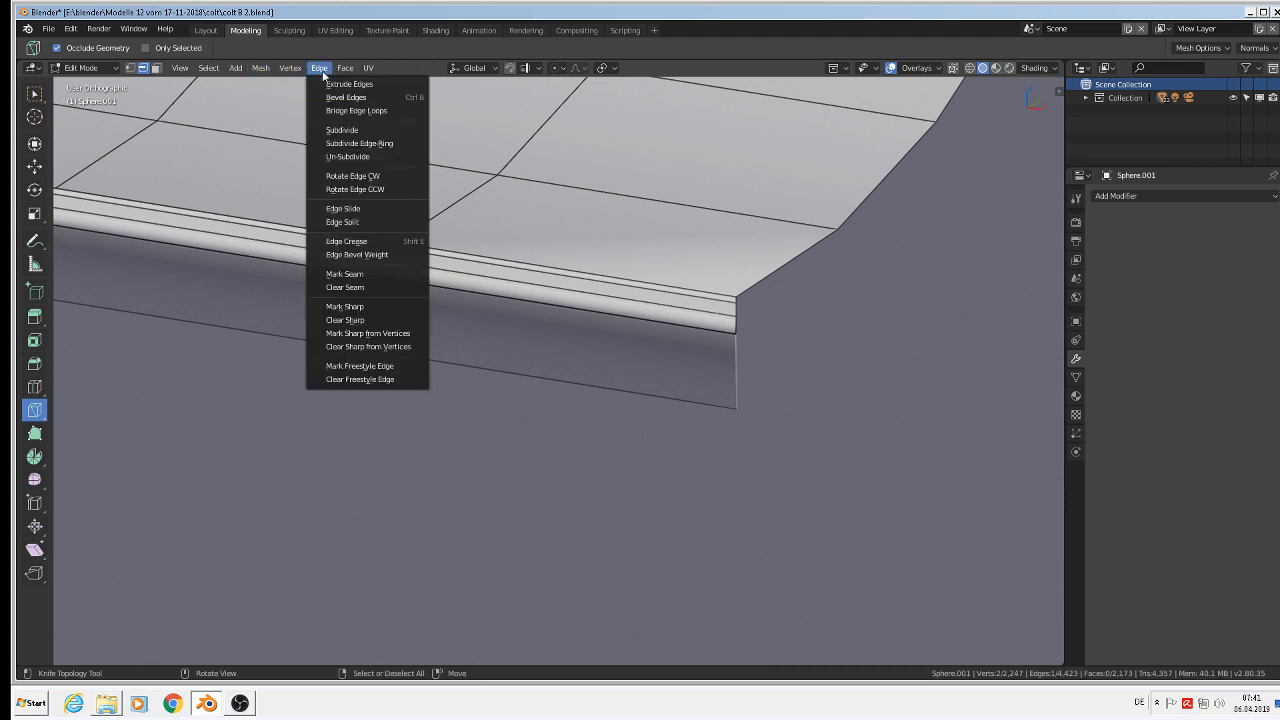
{"action": "left_click", "coordinate": [342, 130]}
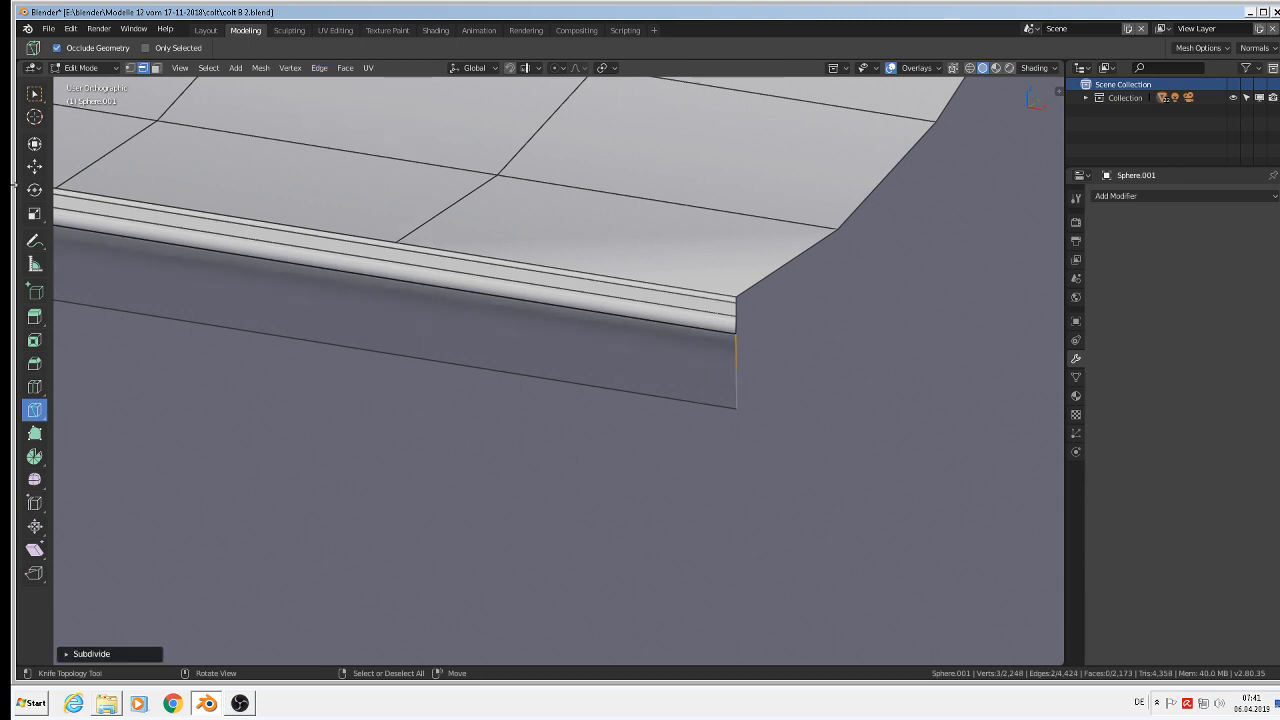
In vertex selection, fill the fourth strip of the gap with a face that uses the midpoint vertex of the subdivided edge
{"action": "left_click", "coordinate": [129, 68]}
{"action": "left_click", "coordinate": [736, 334]}
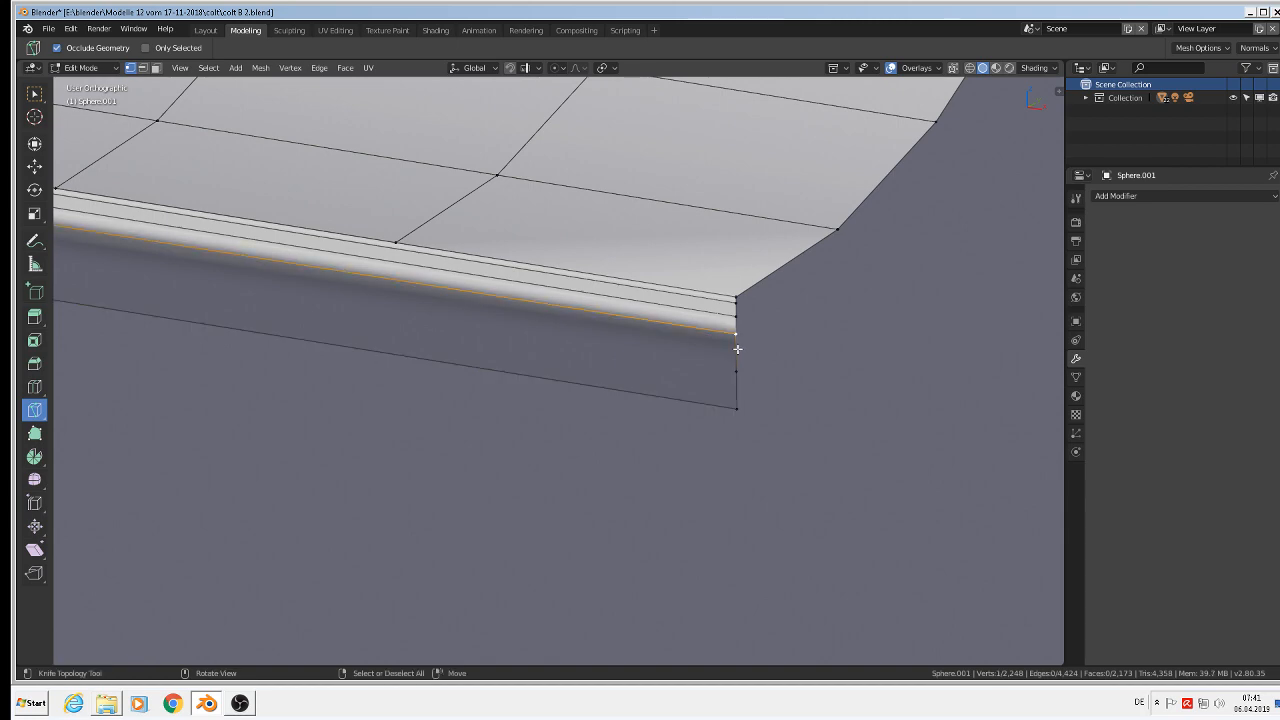
{"action": "right_click", "coordinate": [737, 367], "text": "shift"}
{"action": "scroll", "coordinate": [568, 418], "scroll_direction": "down", "scroll_amount": 9}
{"action": "middle_click_drag", "start_coordinate": [323, 474], "coordinate": [390, 506], "text": "shift"}
{"action": "scroll", "coordinate": [484, 380], "scroll_direction": "up", "scroll_amount": 4}
{"action": "right_click", "coordinate": [537, 220], "text": "shift"}
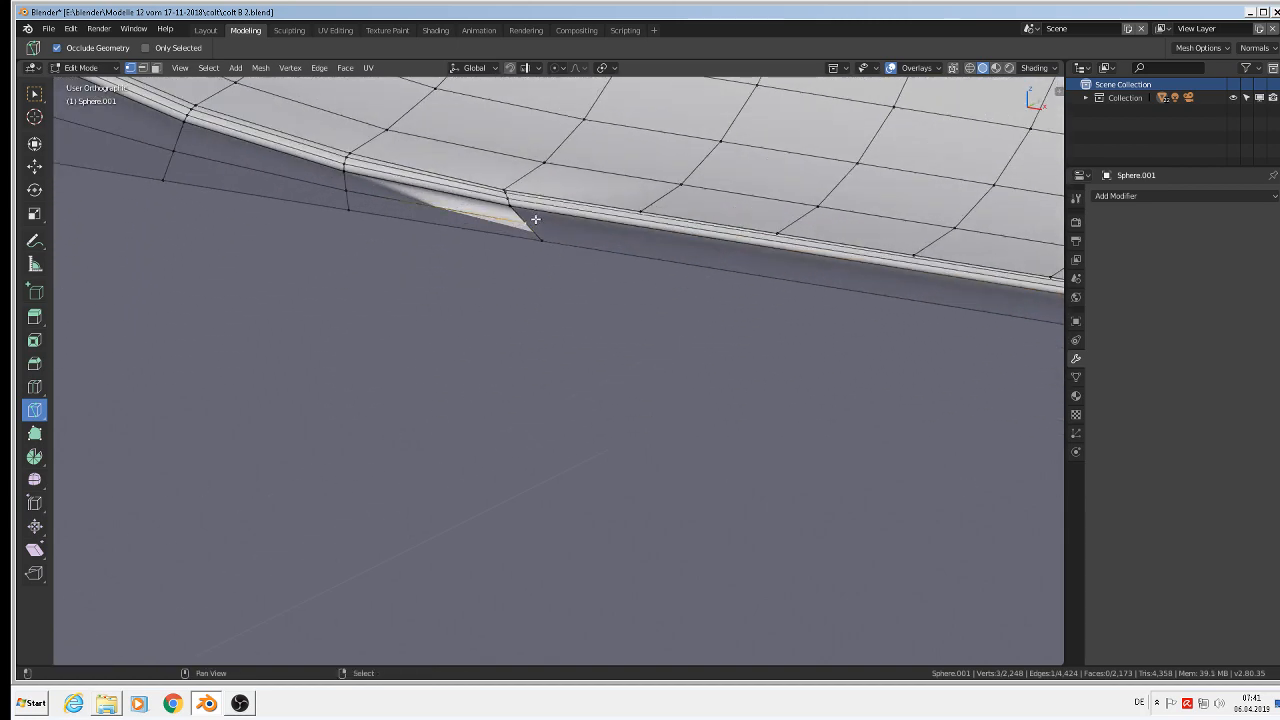
{"action": "right_click", "coordinate": [519, 210], "text": "shift"}
{"action": "key", "text": "f"}
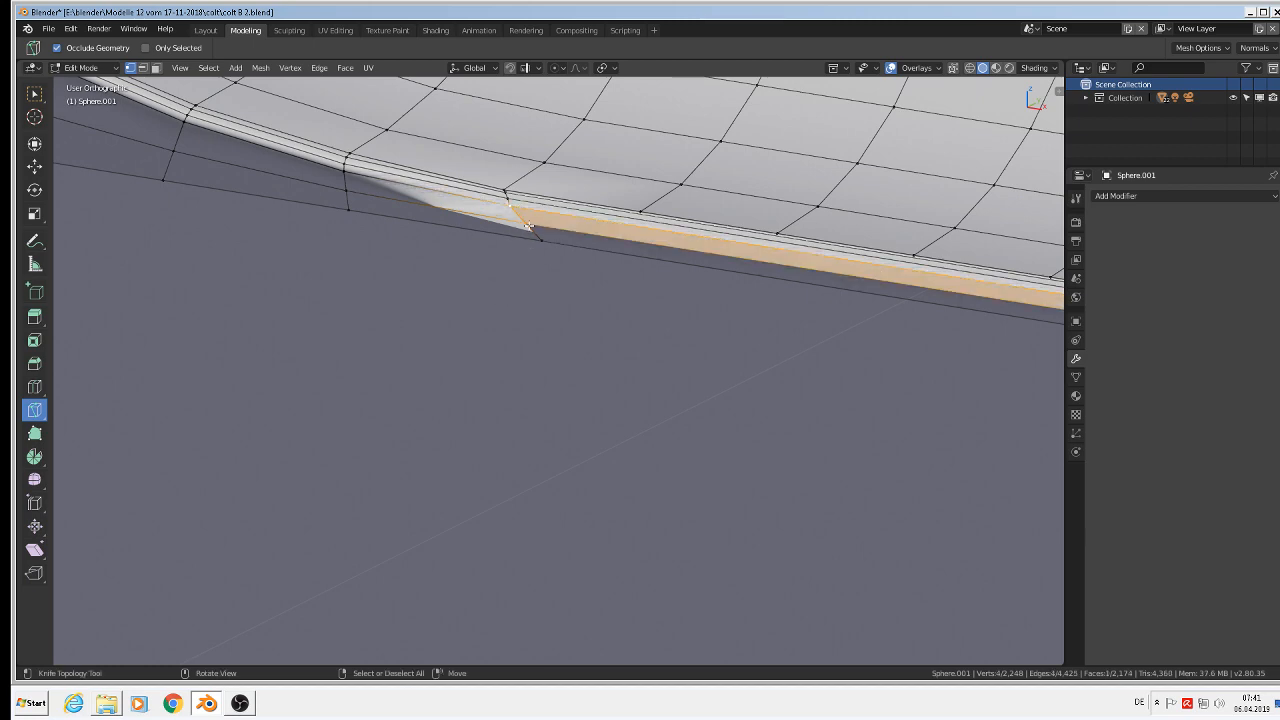
Fill the lowest strip of the gap with a face between the bottom vertex pairs at both ends
{"action": "right_click", "coordinate": [528, 226]}
{"action": "right_click", "coordinate": [543, 241], "text": "shift"}
{"action": "scroll", "coordinate": [592, 369], "scroll_direction": "down", "scroll_amount": 9}
{"action": "middle_click_drag", "start_coordinate": [755, 432], "coordinate": [531, 371], "text": "shift"}
{"action": "scroll", "coordinate": [605, 355], "scroll_direction": "up", "scroll_amount": 10}
{"action": "right_click", "coordinate": [665, 328], "text": "shift"}
{"action": "right_click", "coordinate": [661, 350], "text": "shift"}
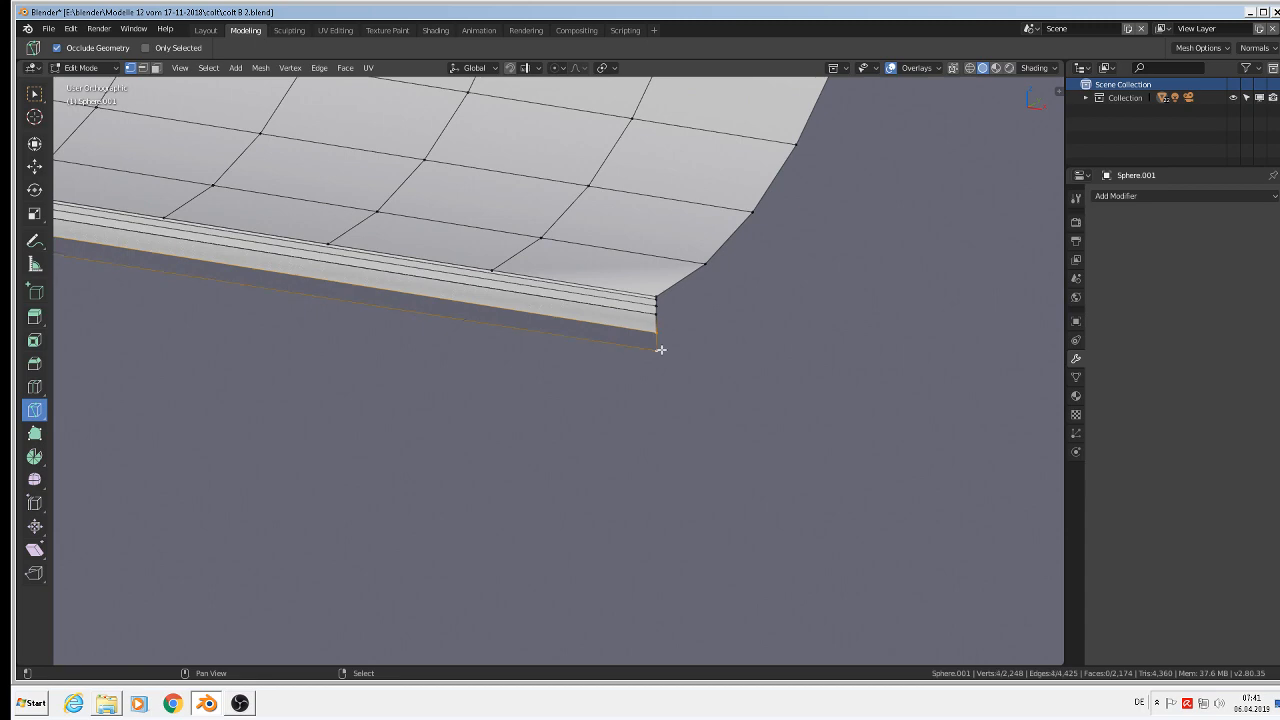
{"action": "key", "text": "f"}
Clear the mesh selection near the slanted end of the filled strips
{"action": "scroll", "coordinate": [540, 408], "scroll_direction": "down", "scroll_amount": 6}
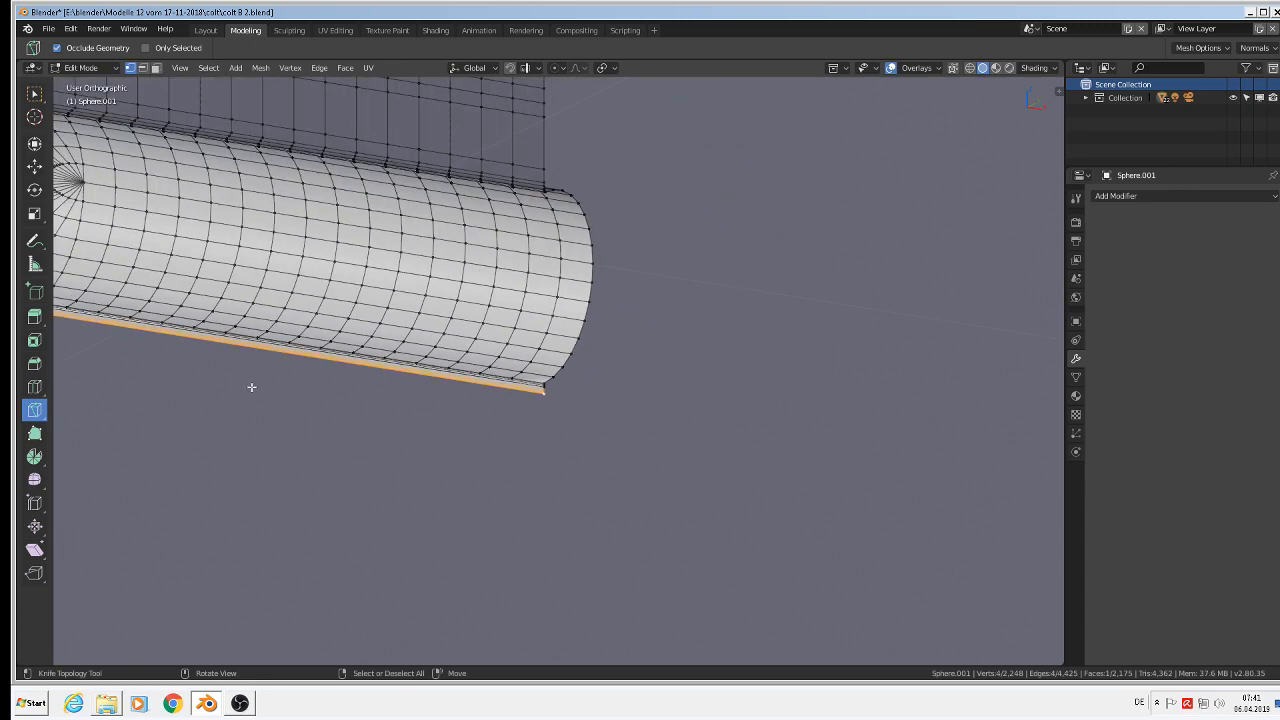
{"action": "middle_click_drag", "start_coordinate": [251, 387], "coordinate": [471, 400]}
{"action": "scroll", "coordinate": [443, 400], "scroll_direction": "up", "scroll_amount": 6}
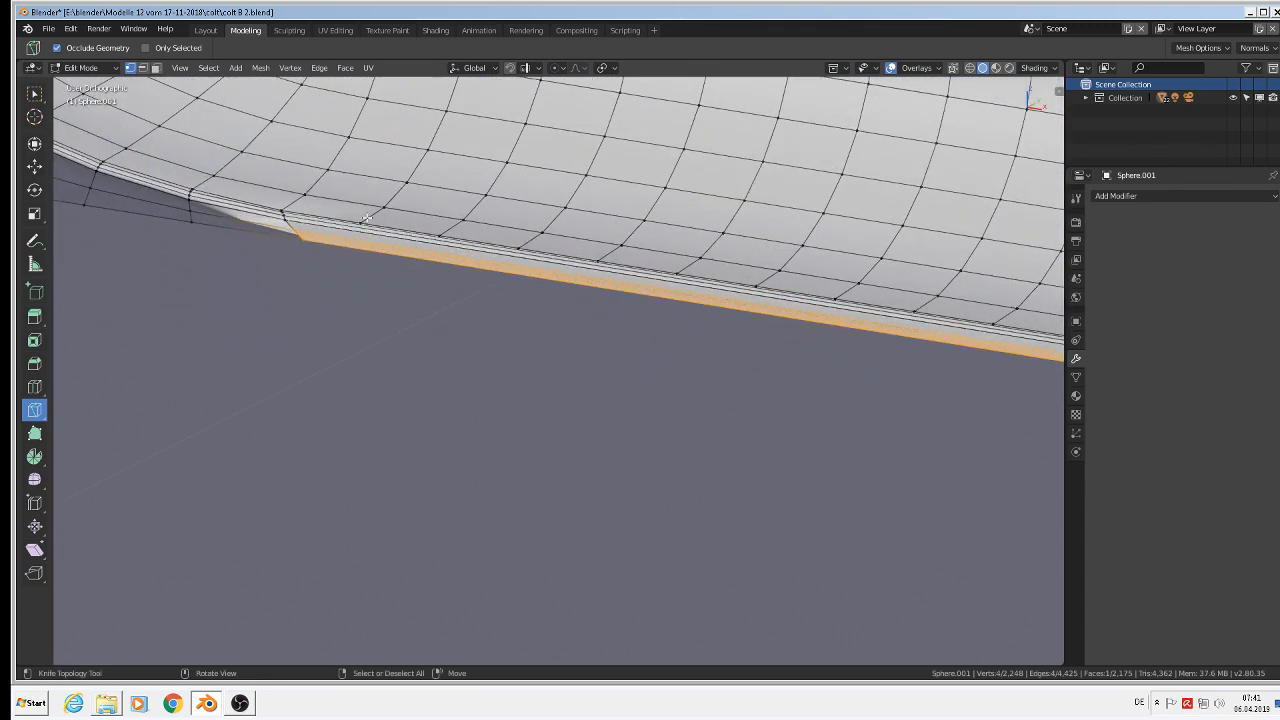
{"action": "scroll", "coordinate": [434, 409], "scroll_direction": "up", "scroll_amount": 4}
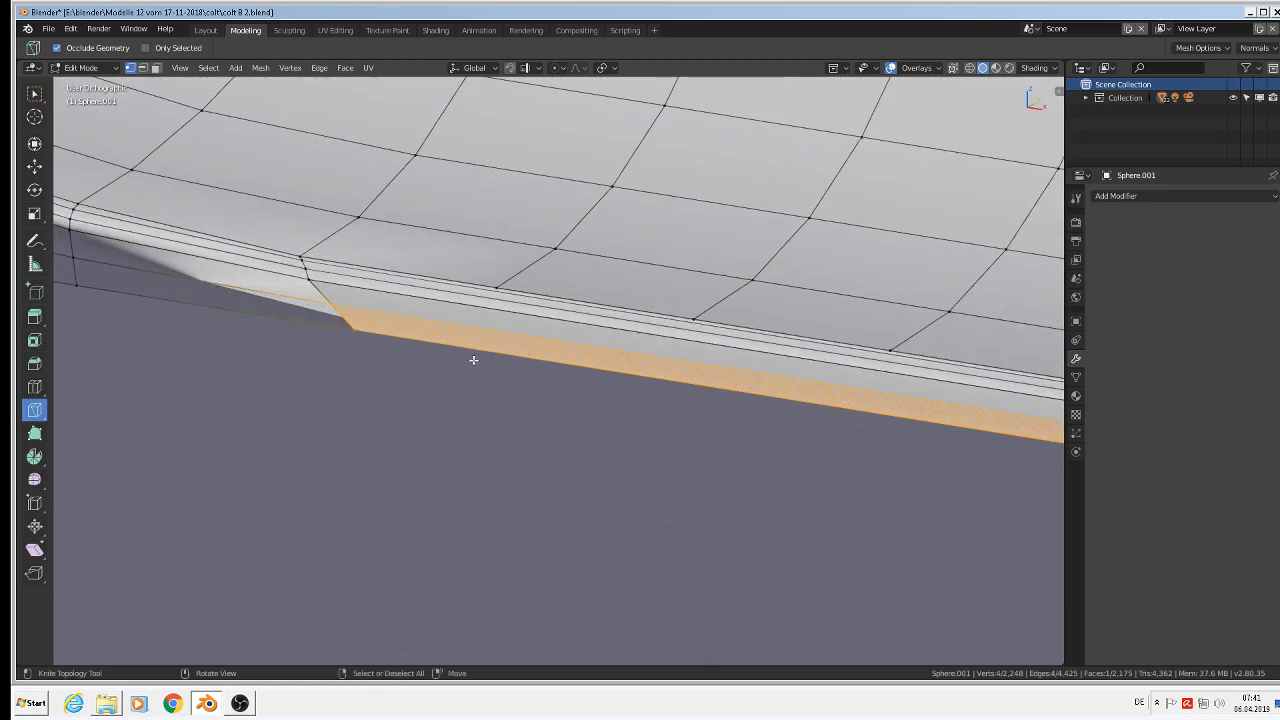
{"action": "key", "text": "a"}
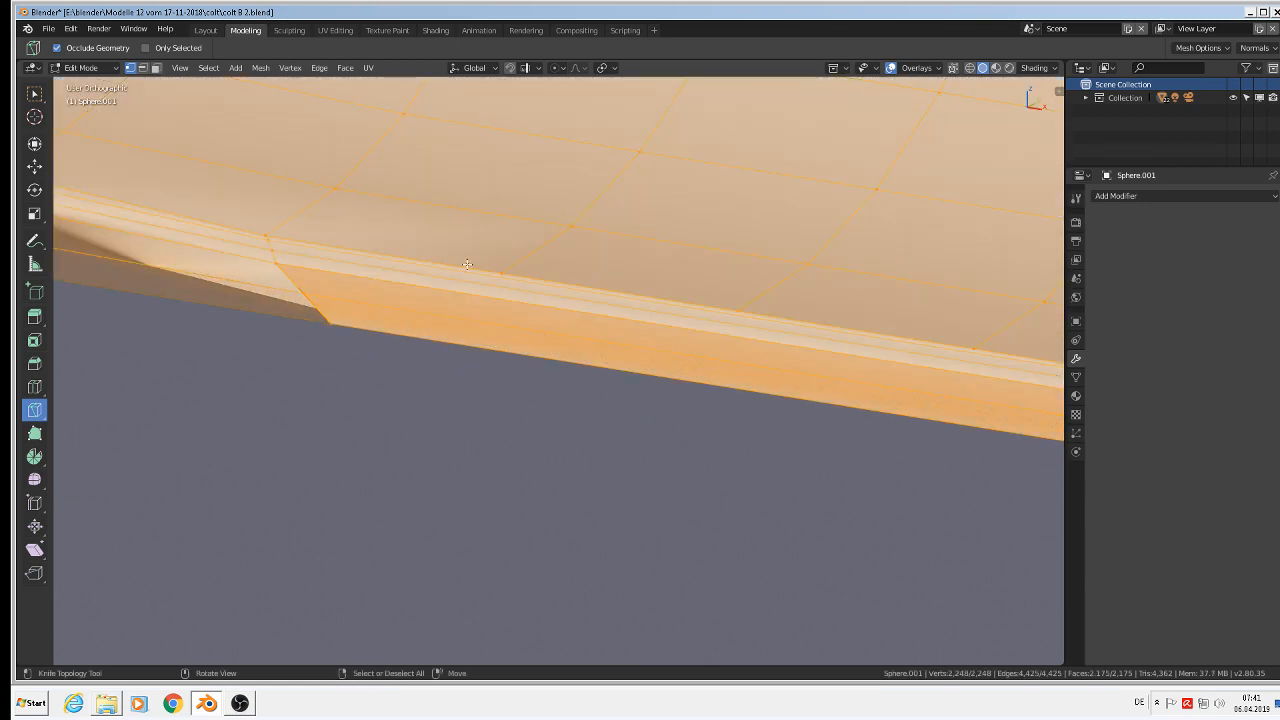
{"action": "key", "text": "alt+a"}
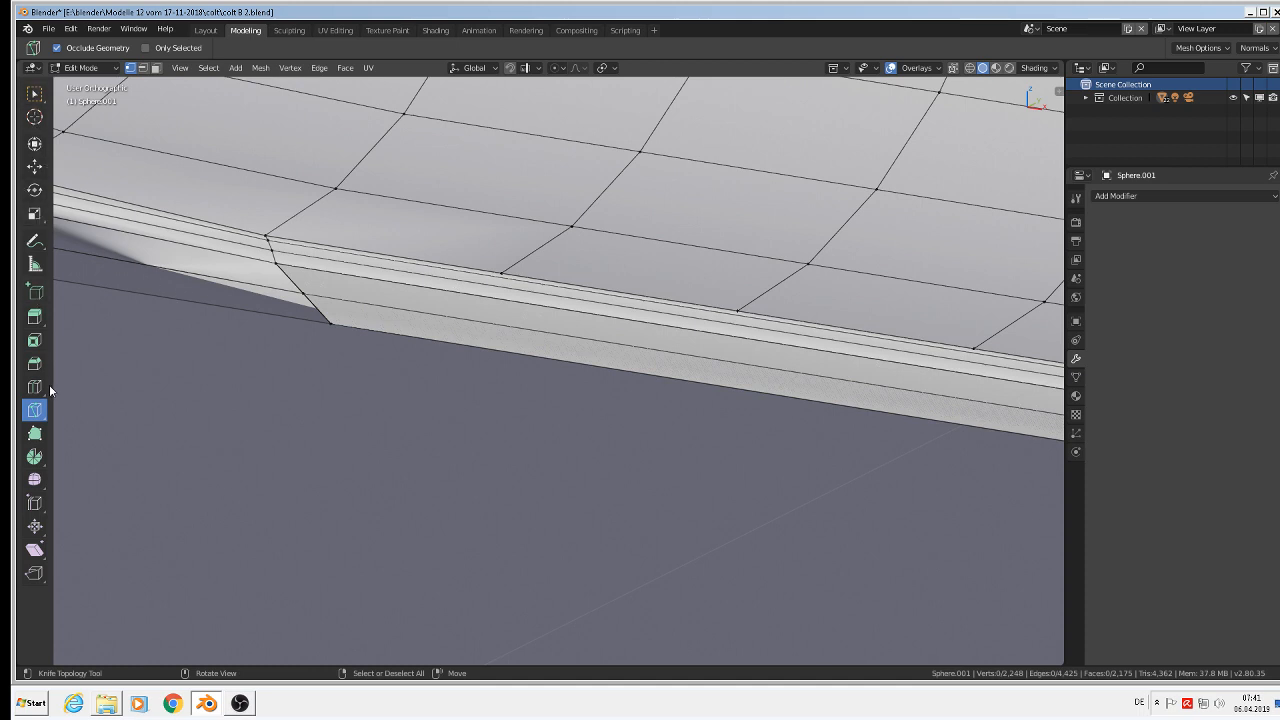
{"action": "left_click", "coordinate": [502, 271]}
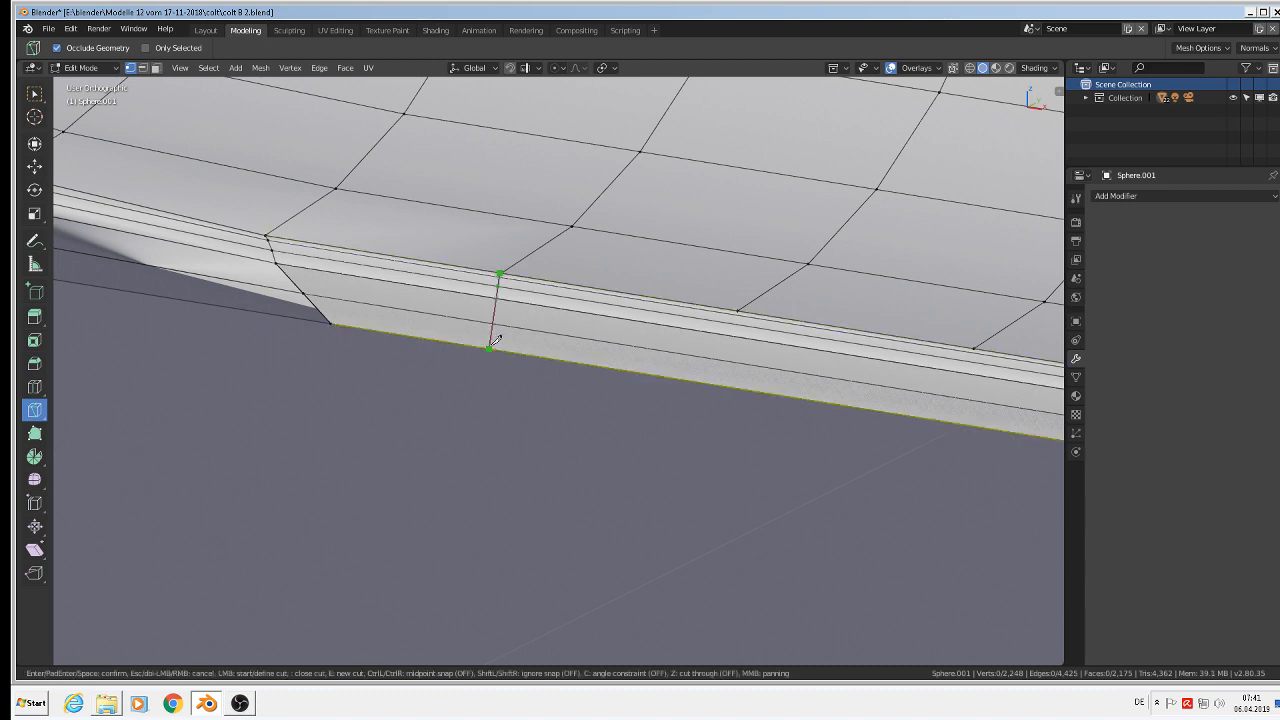
{"action": "key", "text": "Escape"}
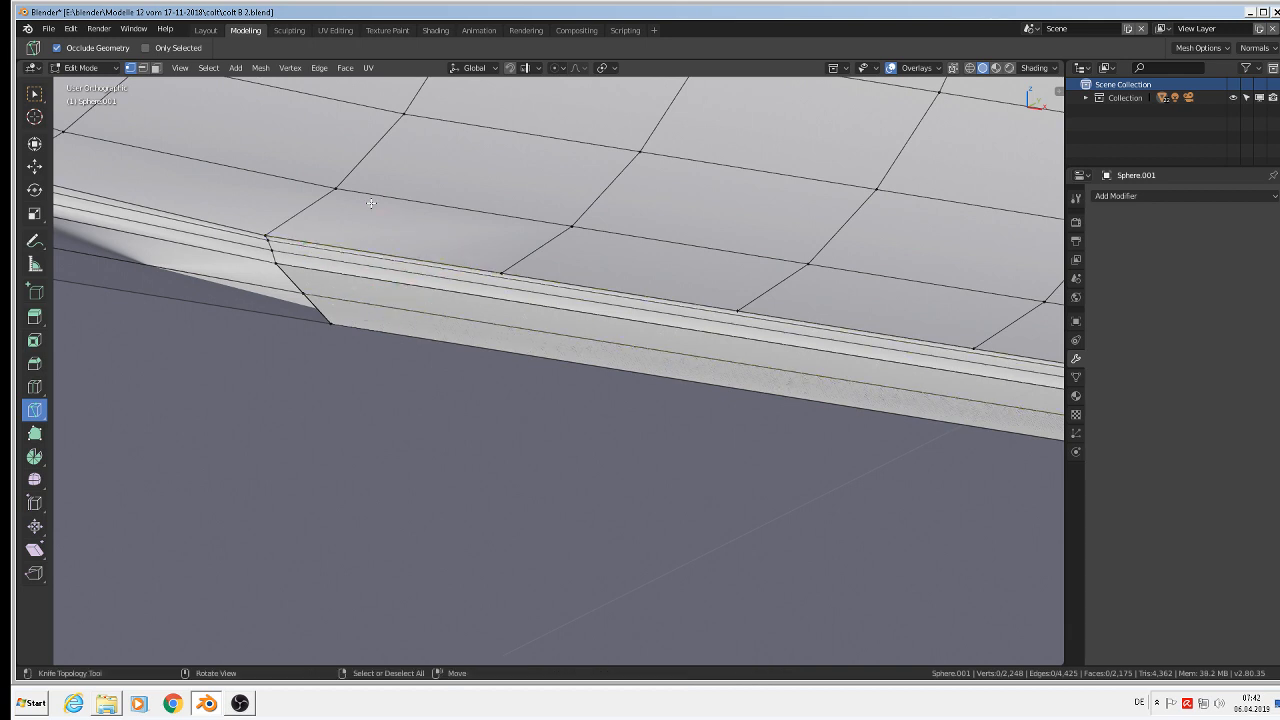
{"action": "scroll", "coordinate": [77, 398], "scroll_direction": "up", "scroll_amount": 2}
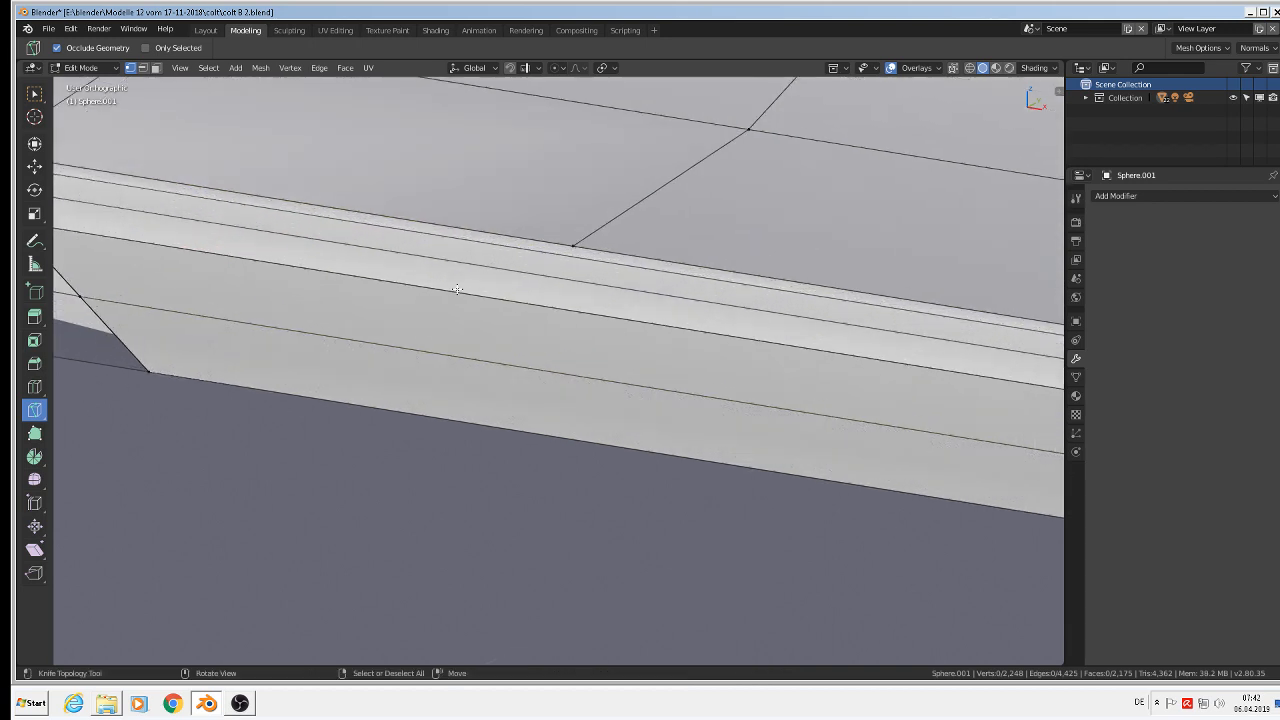
{"action": "left_click", "coordinate": [589, 235]}
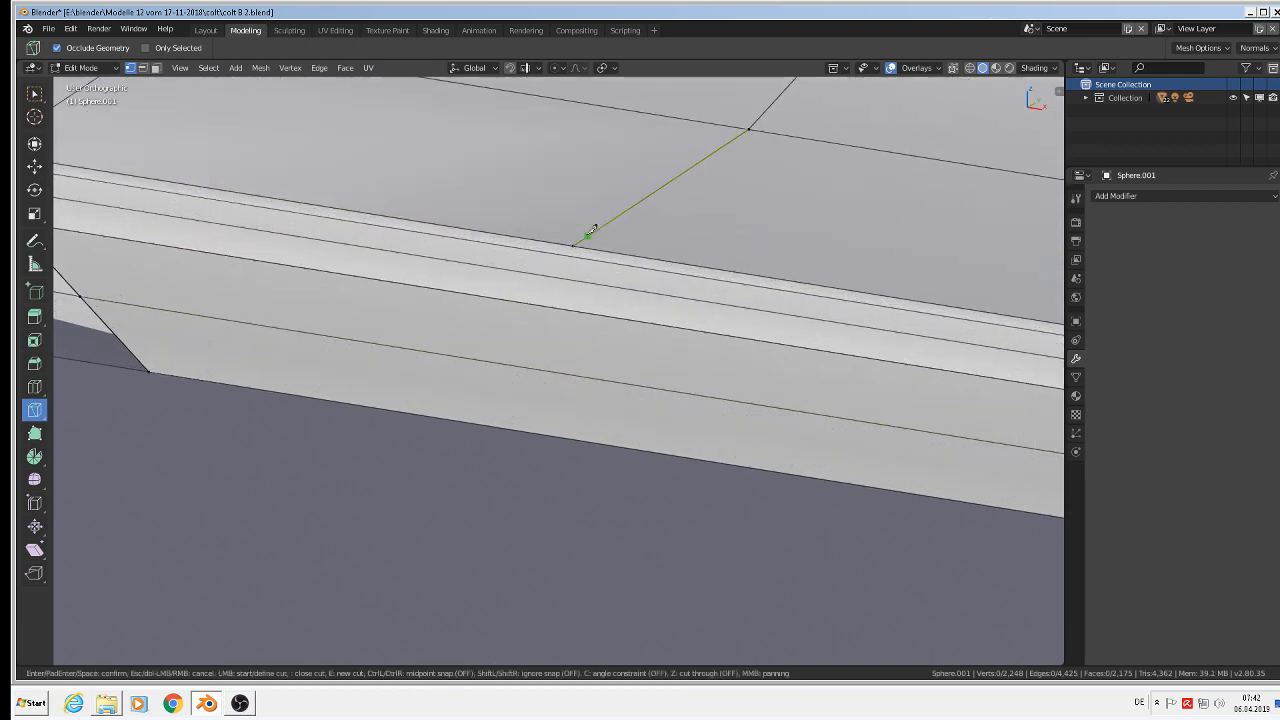
{"action": "key", "text": "Escape"}
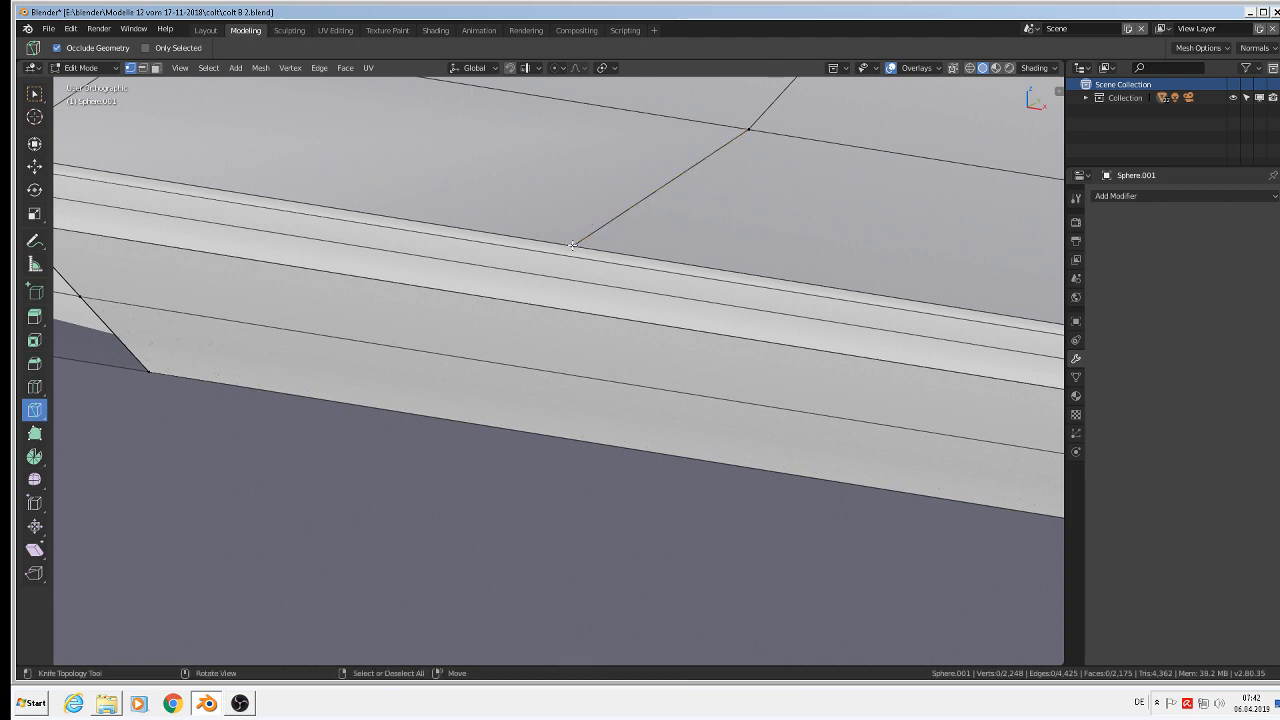
Try a knife cut across all strips, from the first grid vertex past the slanted edge down to the lower border
{"action": "left_click", "coordinate": [572, 245]}
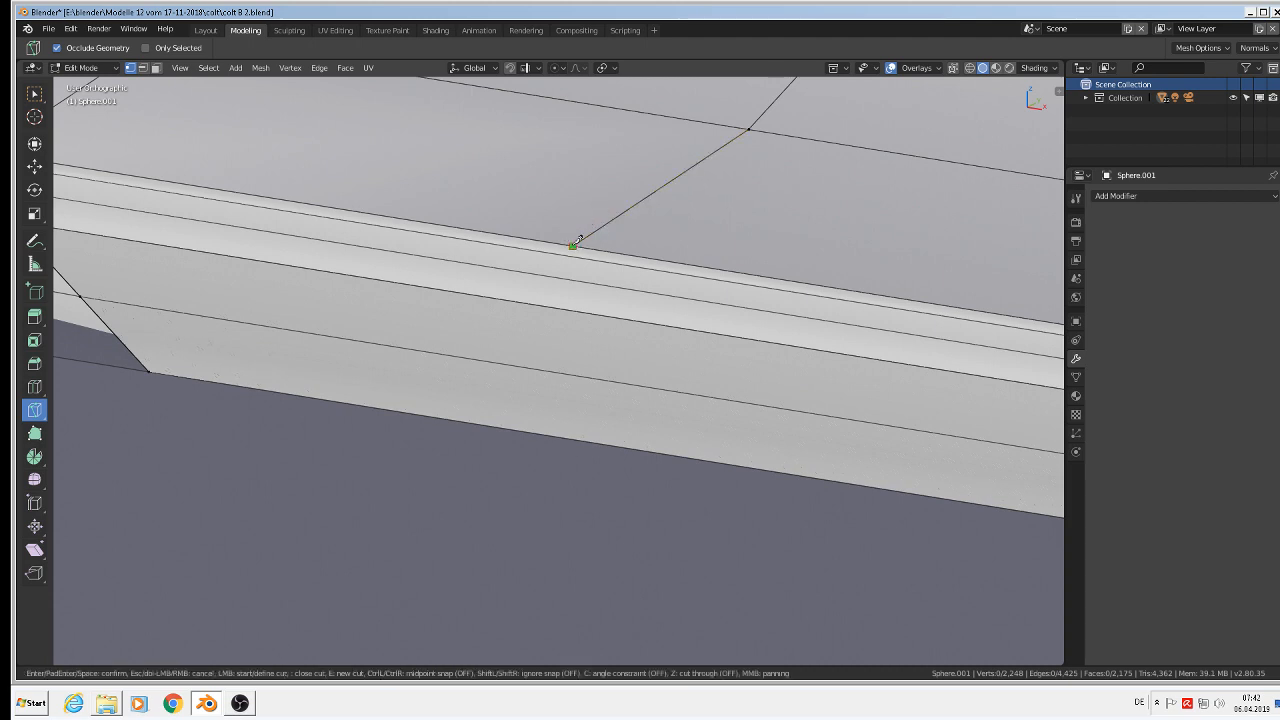
{"action": "left_click", "coordinate": [566, 436]}
{"action": "key", "text": "Return"}
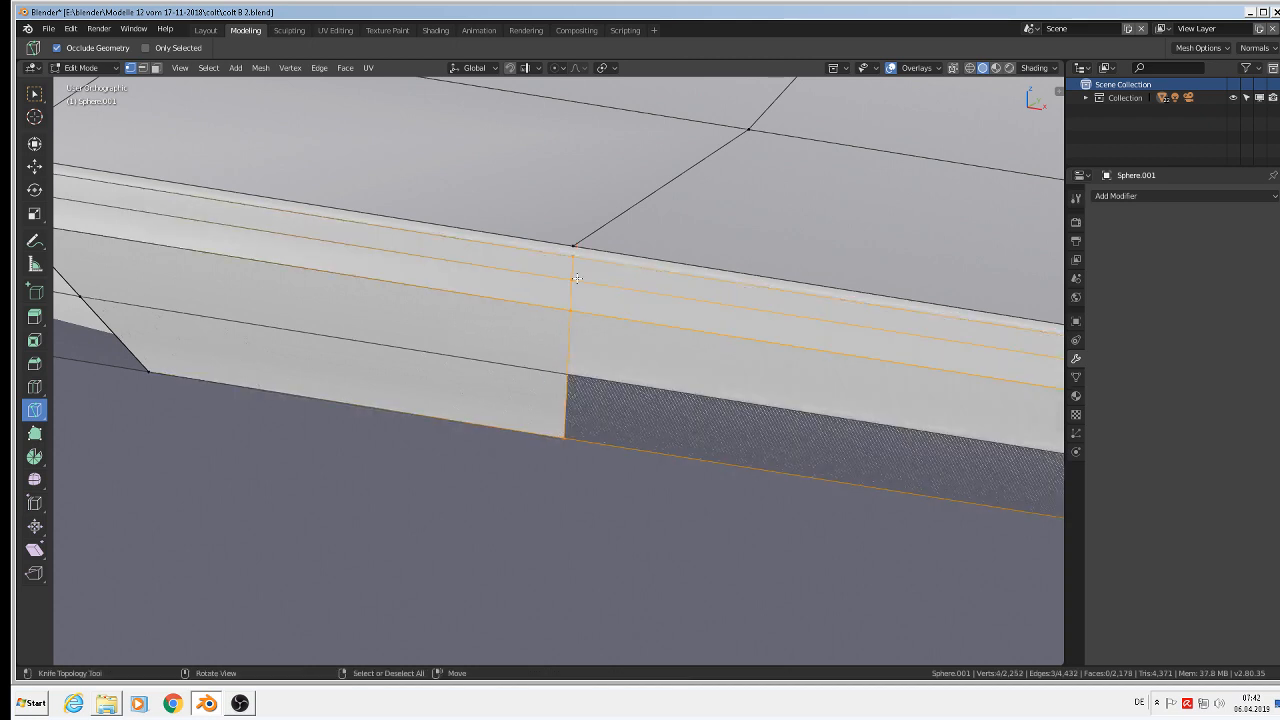
{"action": "left_click", "coordinate": [579, 244]}
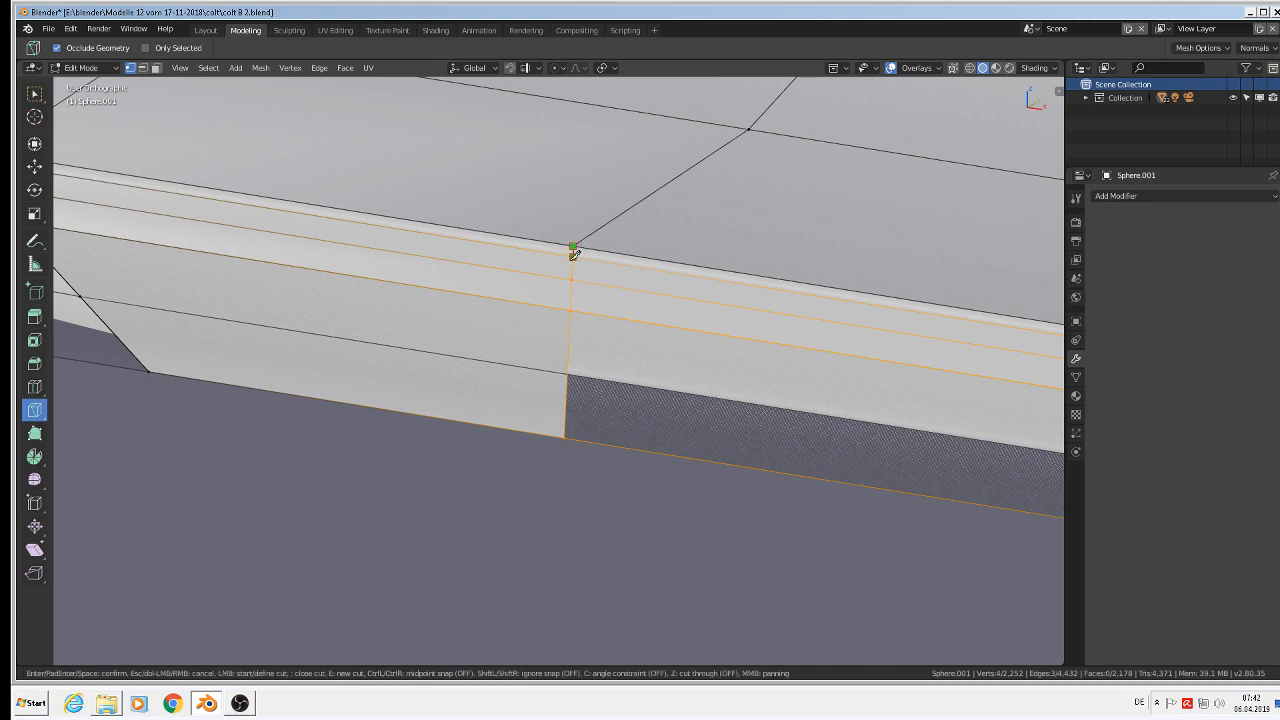
{"action": "left_click", "coordinate": [578, 255]}
{"action": "key", "text": "Return"}
Undo the knife cuts across the filled strips
{"action": "middle_click_drag", "start_coordinate": [579, 241], "coordinate": [391, 293]}
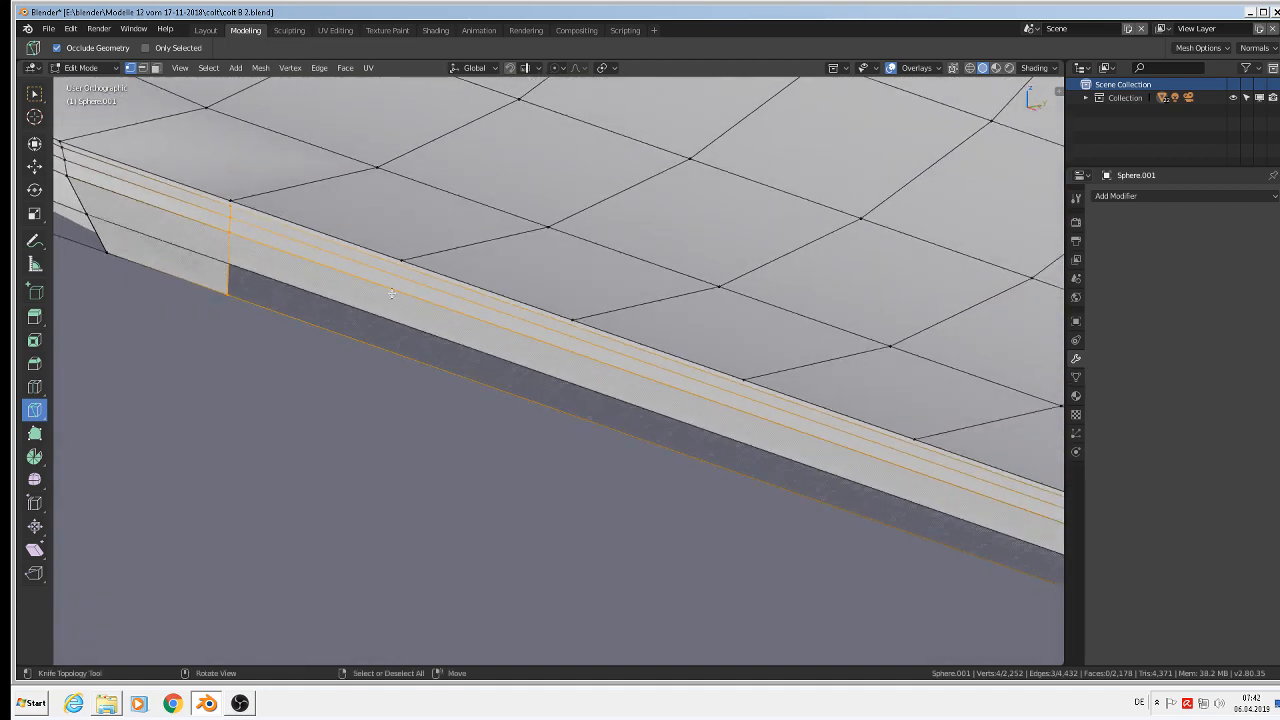
{"action": "key", "text": "ctrl+z"}
{"action": "key", "text": "ctrl+z"}
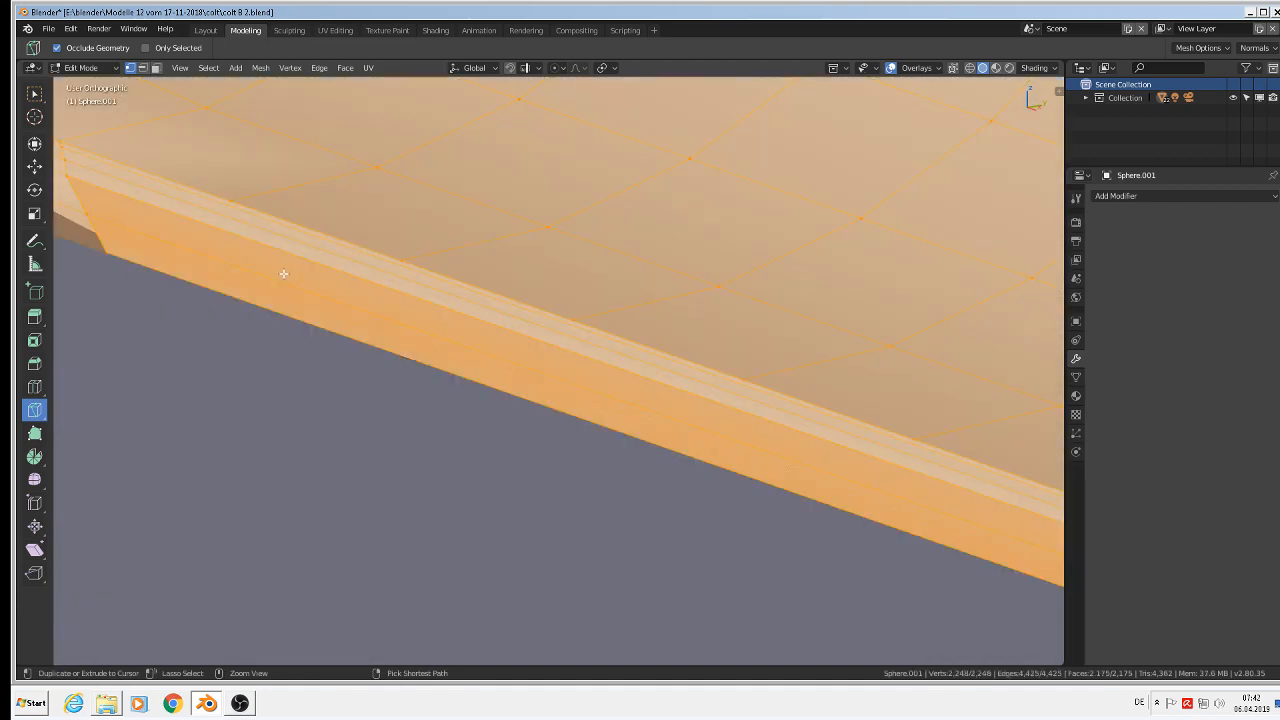
Examine the filled strips and the slanted edge where they meet the curved part of the recess
{"action": "middle_click_drag", "start_coordinate": [283, 273], "coordinate": [251, 261]}
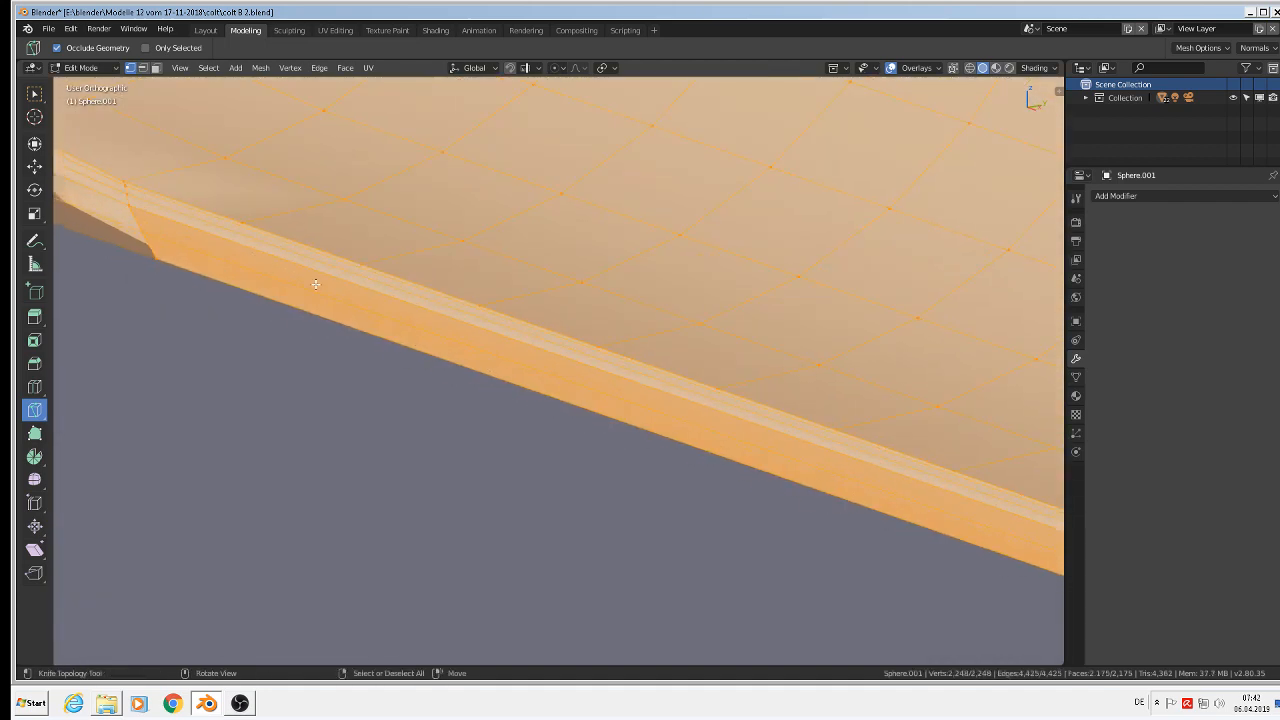
{"action": "scroll", "coordinate": [316, 284], "scroll_direction": "down", "scroll_amount": 8}
{"action": "middle_click_drag", "start_coordinate": [485, 362], "coordinate": [548, 375]}
{"action": "scroll", "coordinate": [482, 294], "scroll_direction": "up", "scroll_amount": 3}
{"action": "scroll", "coordinate": [484, 302], "scroll_direction": "up", "scroll_amount": 5}
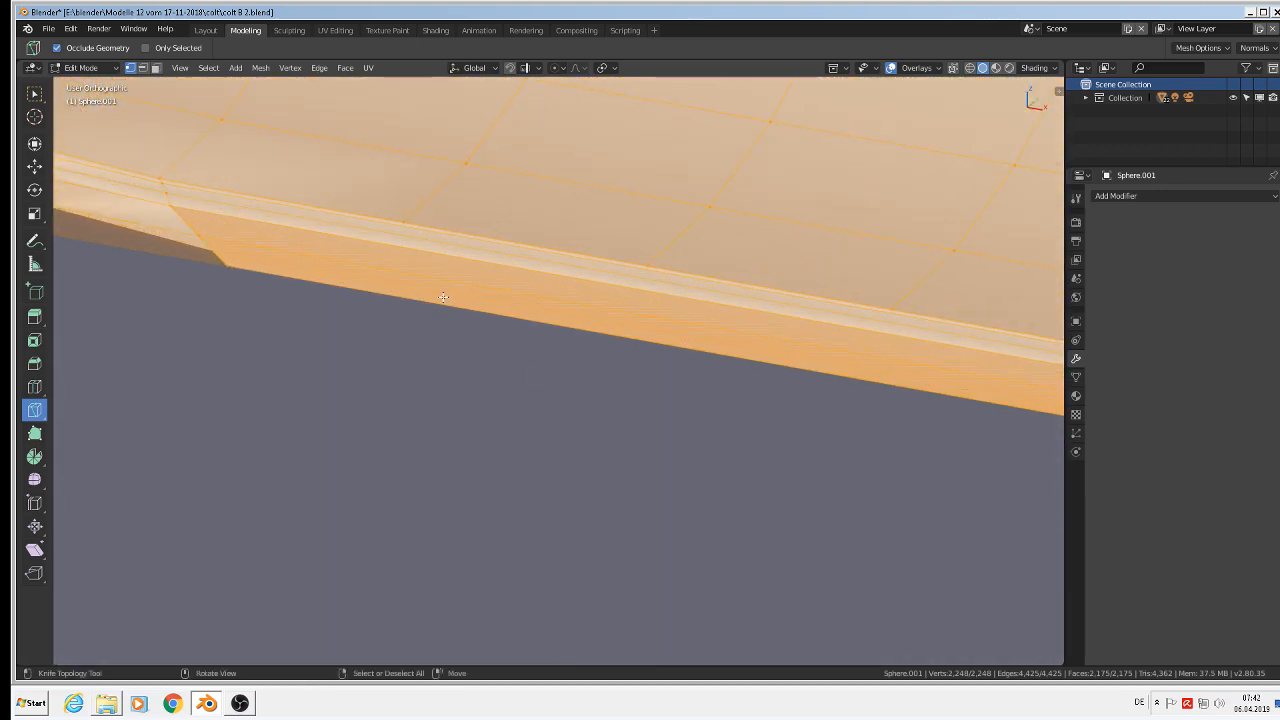
{"action": "scroll", "coordinate": [443, 297], "scroll_direction": "down", "scroll_amount": 4}
{"action": "scroll", "coordinate": [352, 286], "scroll_direction": "up", "scroll_amount": 2}
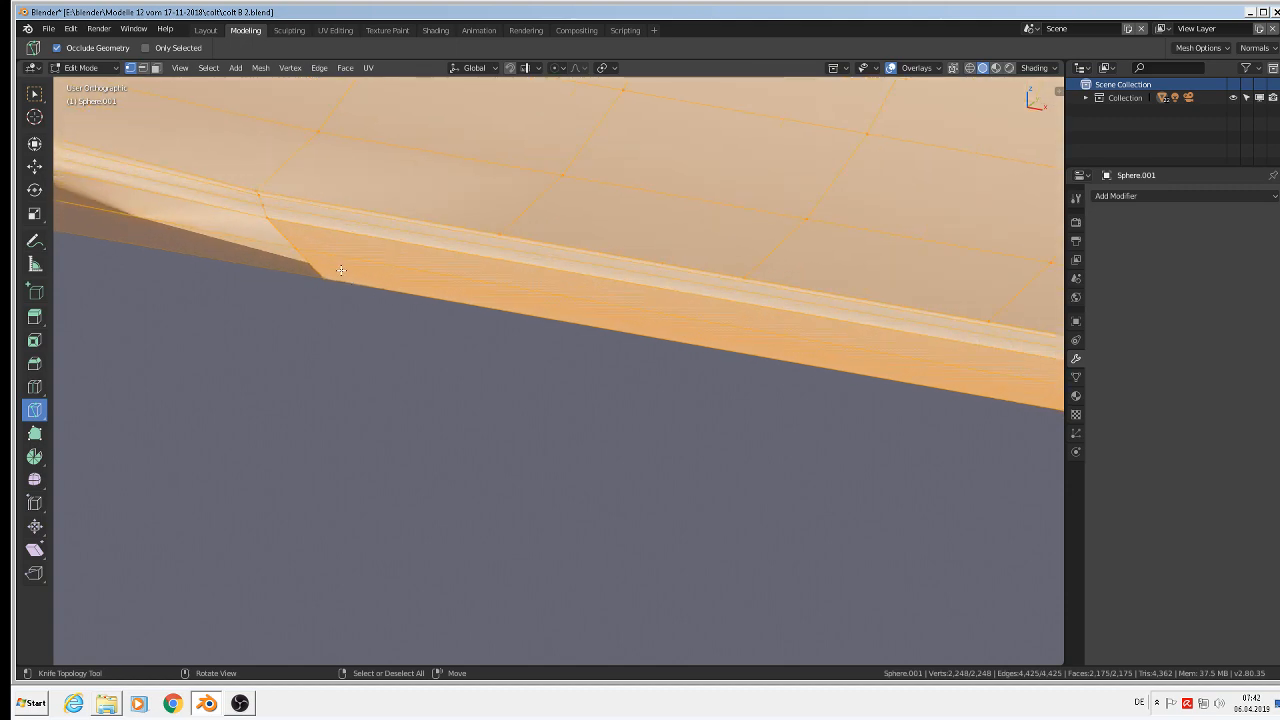
{"action": "scroll", "coordinate": [340, 280], "scroll_direction": "up", "scroll_amount": 2}
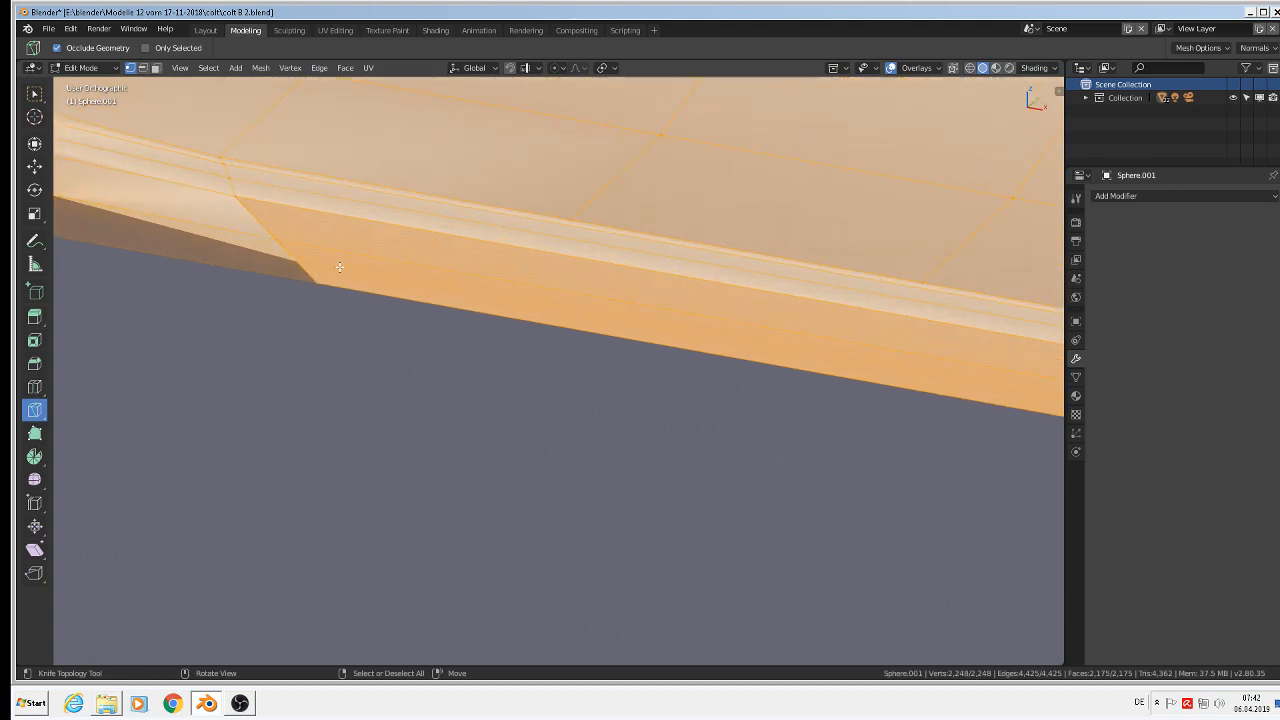
Delete only the faces of the upper long strip and of the overlapping face behind it, starting at the slanted edge
{"action": "left_click", "coordinate": [156, 68]}
{"action": "left_click", "coordinate": [502, 266]}
{"action": "key", "text": "x"}
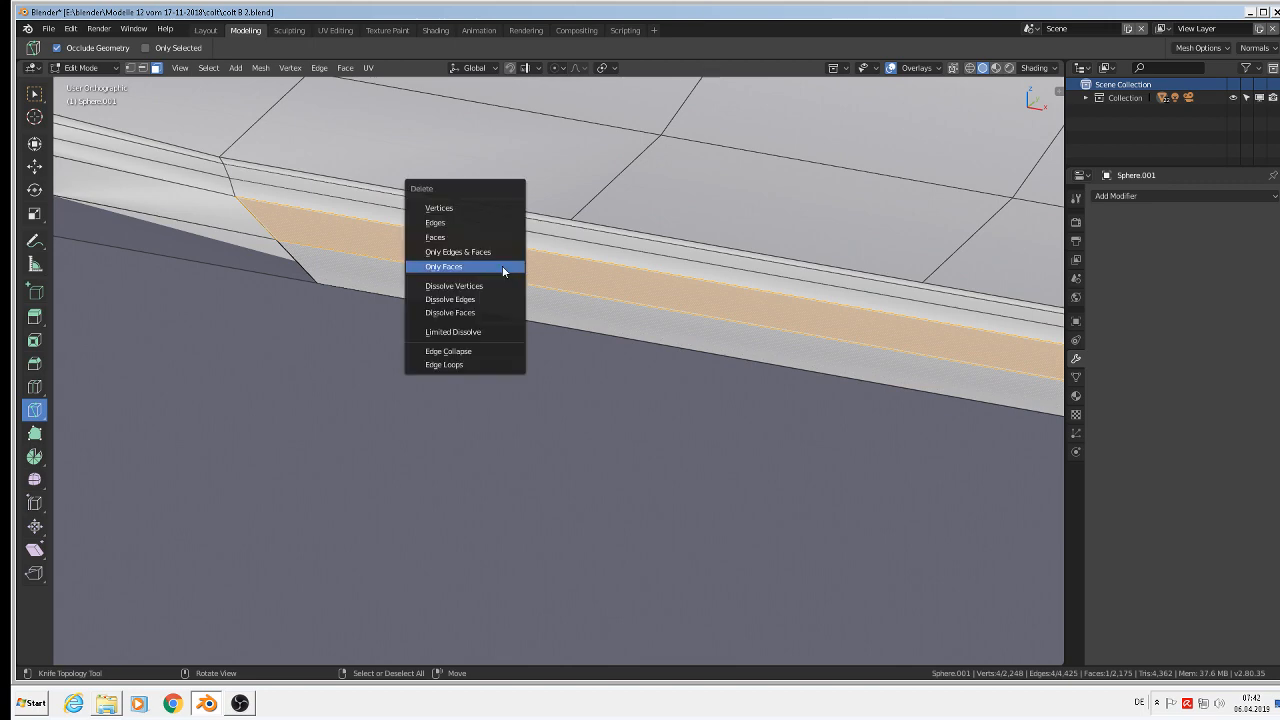
{"action": "left_click", "coordinate": [503, 271]}
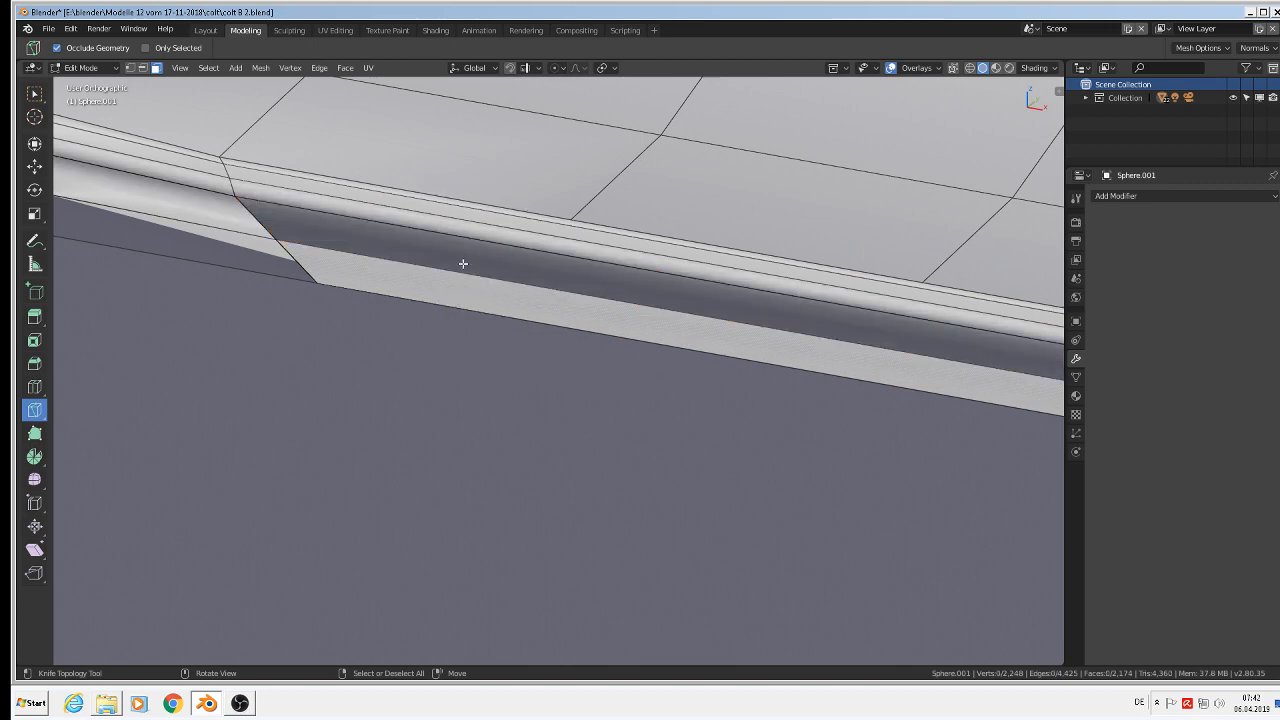
{"action": "left_click", "coordinate": [462, 263]}
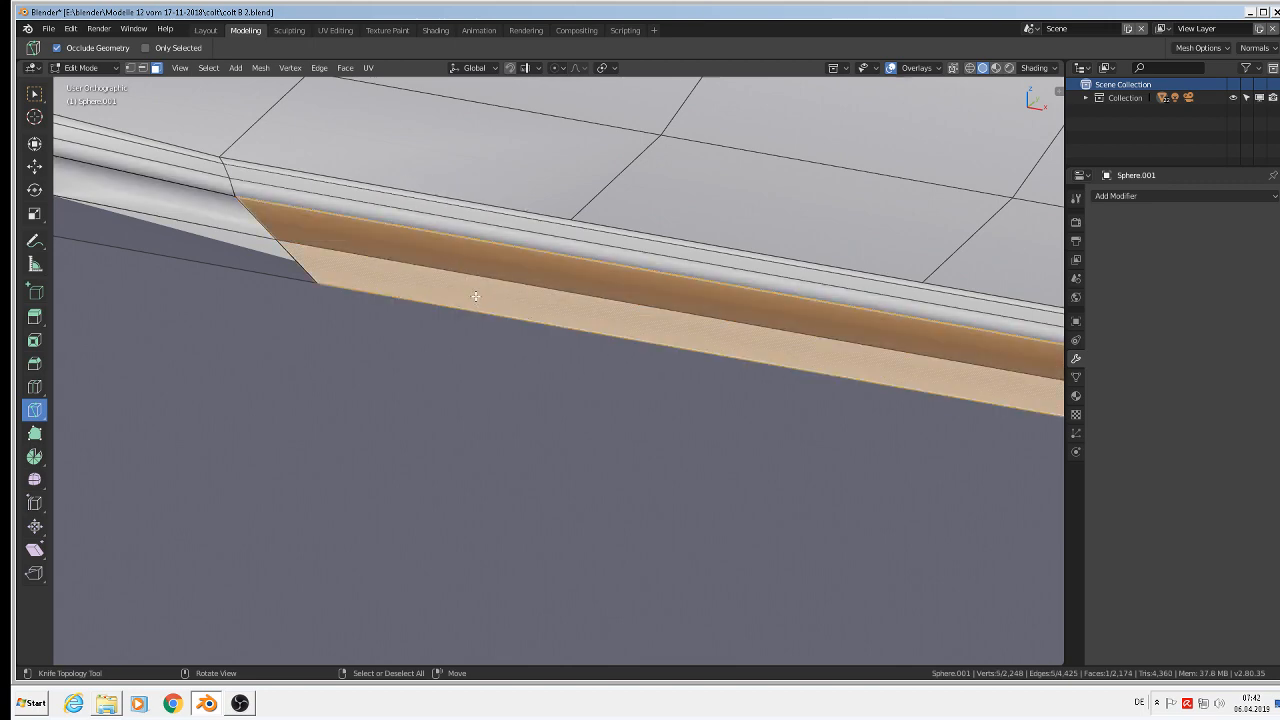
{"action": "key", "text": "x"}
{"action": "left_click", "coordinate": [477, 297]}
{"action": "left_click", "coordinate": [479, 287]}
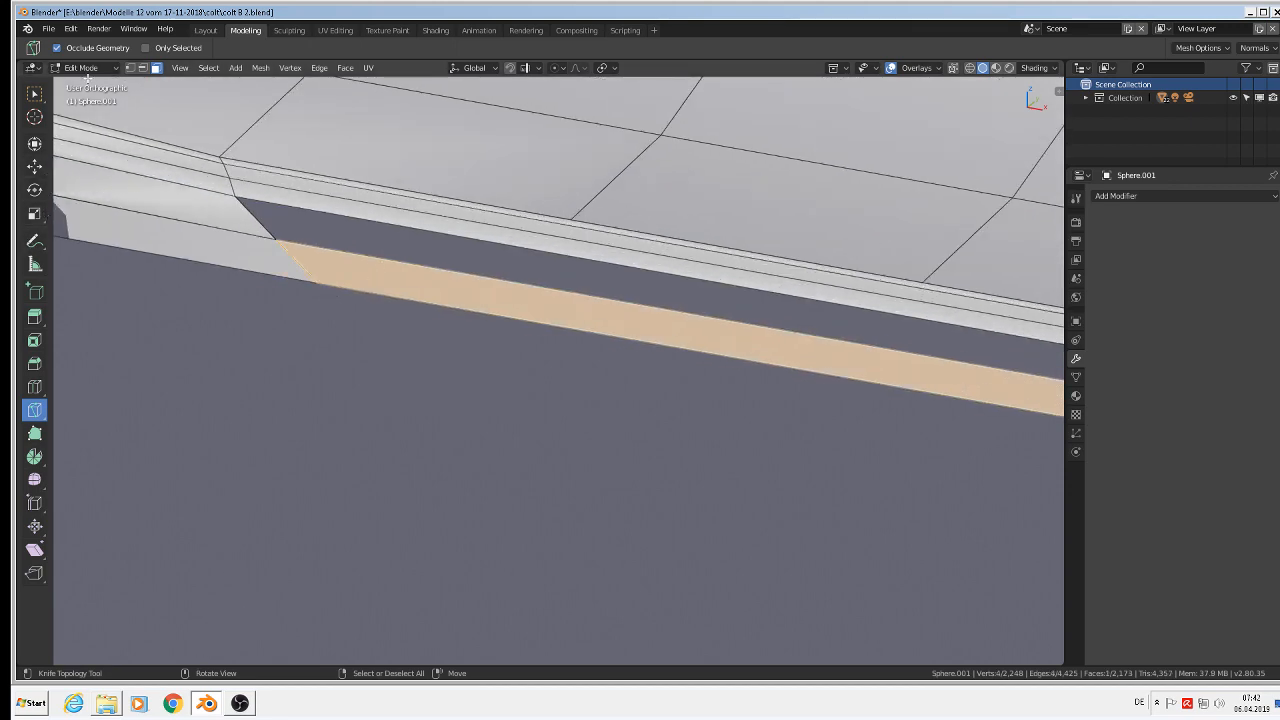
Fill the open upper strip with a new face, starting from its short slanted edge and long upper border
{"action": "left_click", "coordinate": [143, 67]}
{"action": "left_click", "coordinate": [260, 228]}
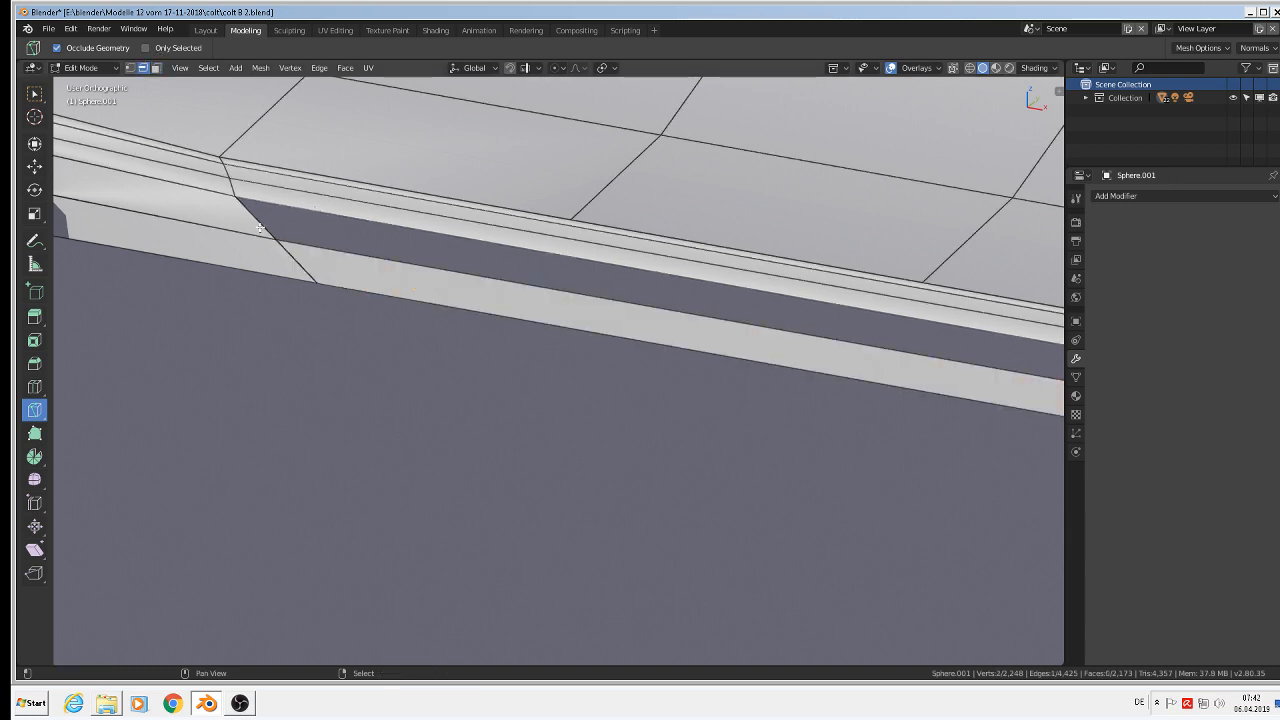
{"action": "left_click", "coordinate": [305, 238], "text": "shift"}
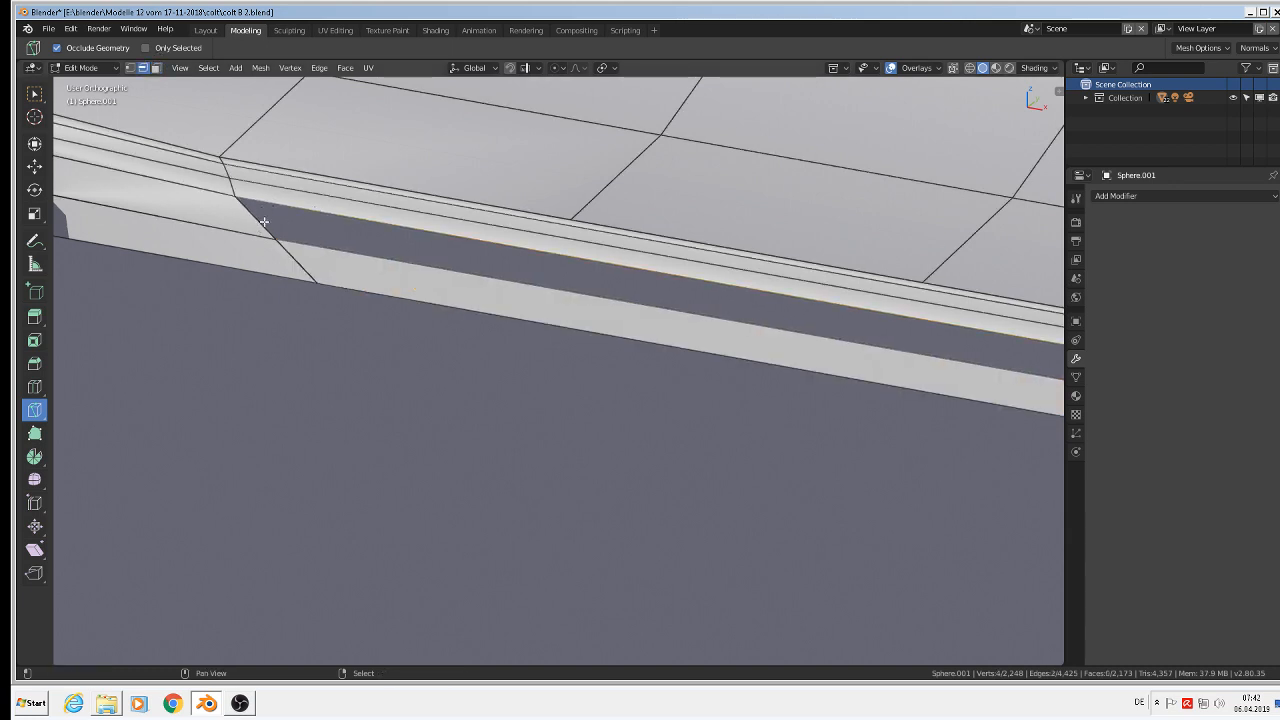
{"action": "key", "text": "f"}
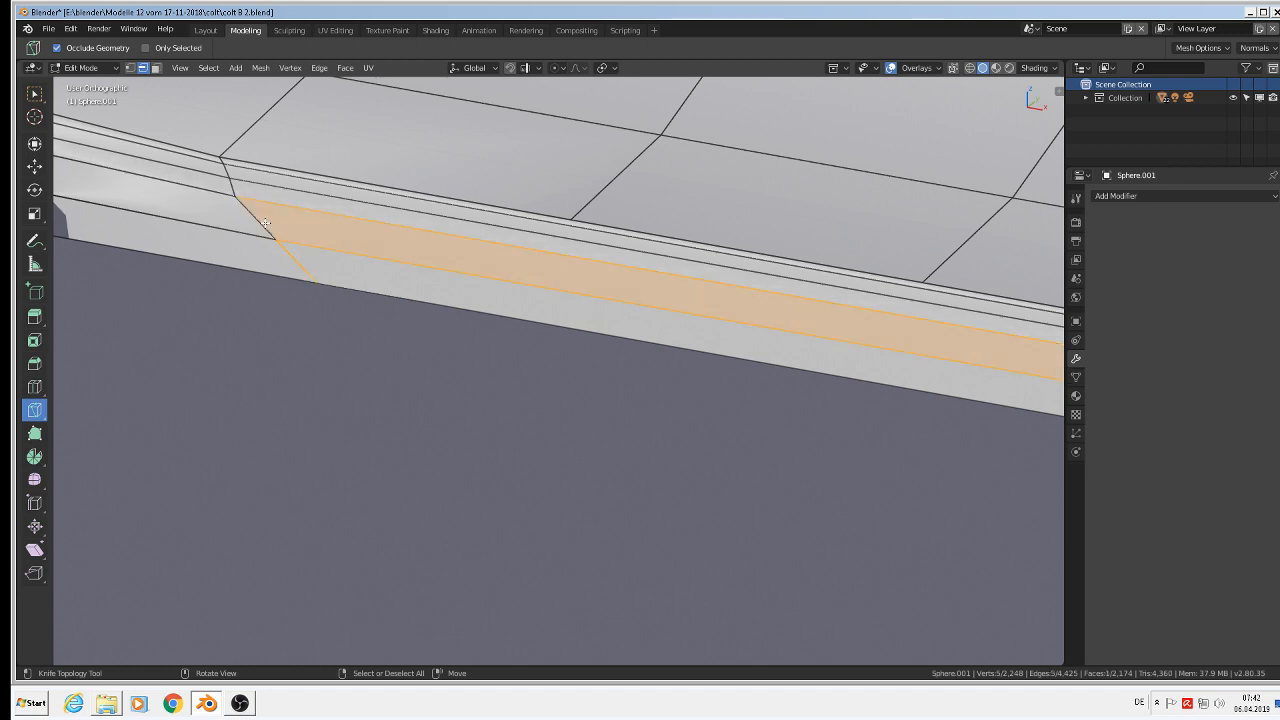
Return to Object Mode and examine the whole part with its rebuilt strips along the bullet-shaped recess
{"action": "key", "text": "Tab"}
{"action": "scroll", "coordinate": [271, 226], "scroll_direction": "down", "scroll_amount": 5}
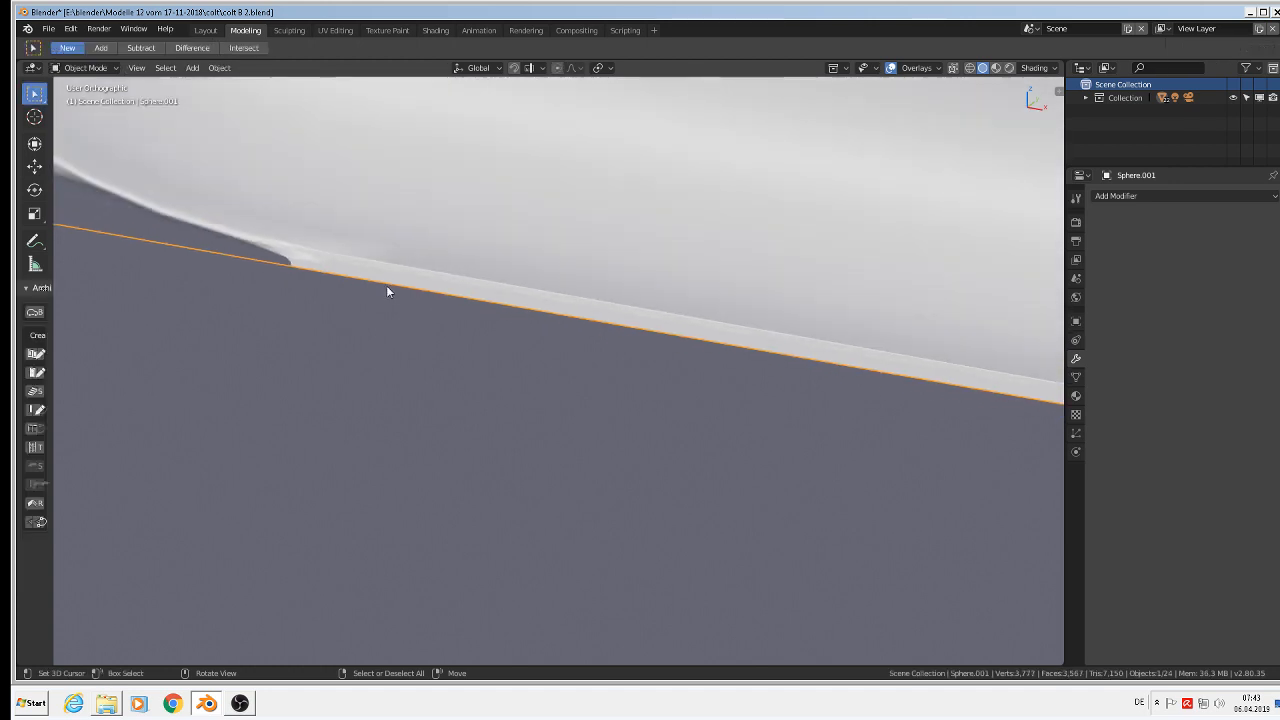
{"action": "scroll", "coordinate": [398, 290], "scroll_direction": "down", "scroll_amount": 3}
{"action": "middle_click_drag", "start_coordinate": [398, 290], "coordinate": [687, 294]}
{"action": "right_click", "coordinate": [496, 315]}
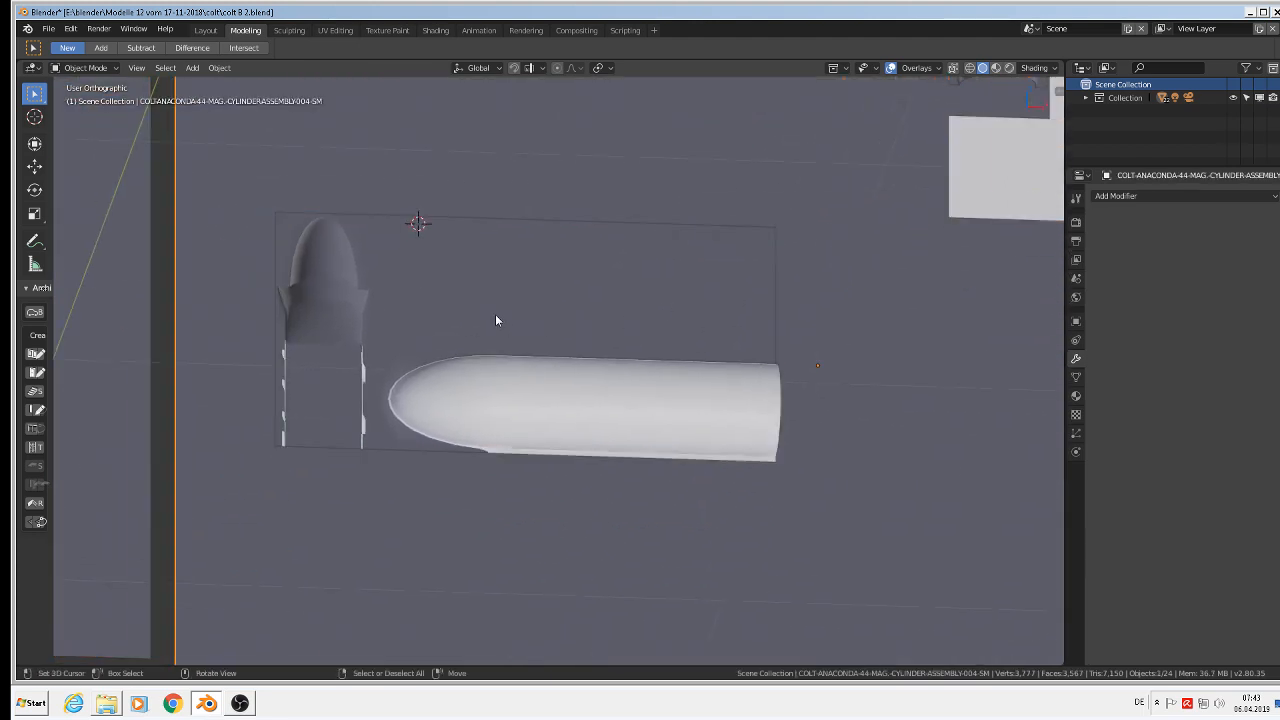
{"action": "key", "text": "Tab"}
{"action": "middle_click_drag", "start_coordinate": [475, 303], "coordinate": [425, 265]}
{"action": "key", "text": "Tab"}
Select the bullet-recess part, recalculate the normals of its entire mesh to the outside, and return to Object Mode
{"action": "right_click", "coordinate": [468, 273]}
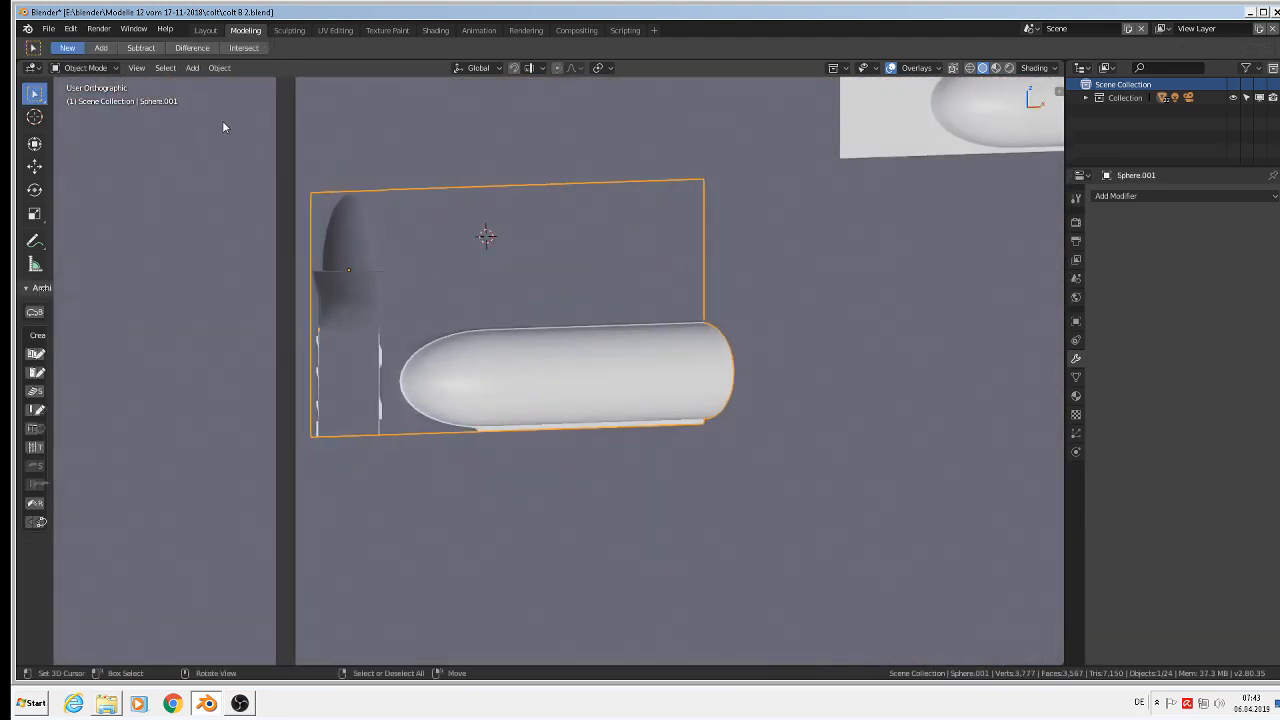
{"action": "key", "text": "Tab"}
{"action": "key", "text": "a"}
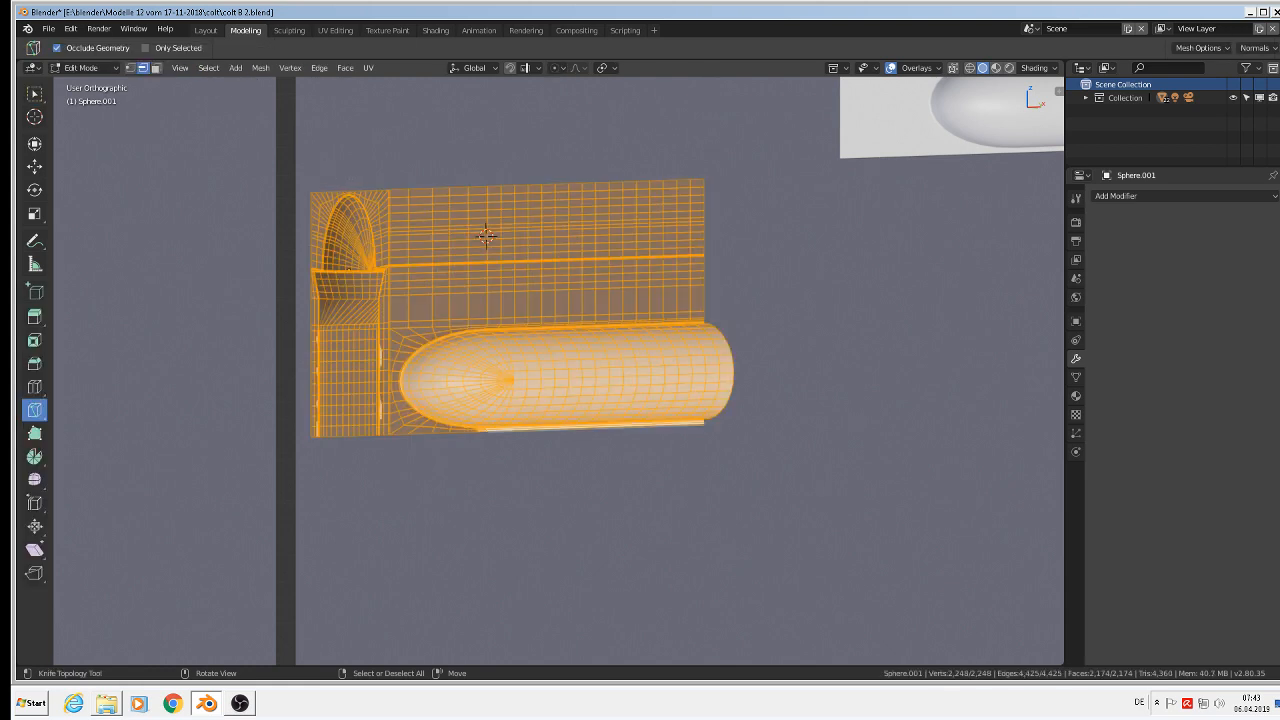
{"action": "left_click", "coordinate": [260, 67]}
{"action": "mouse_move", "coordinate": [308, 234]}
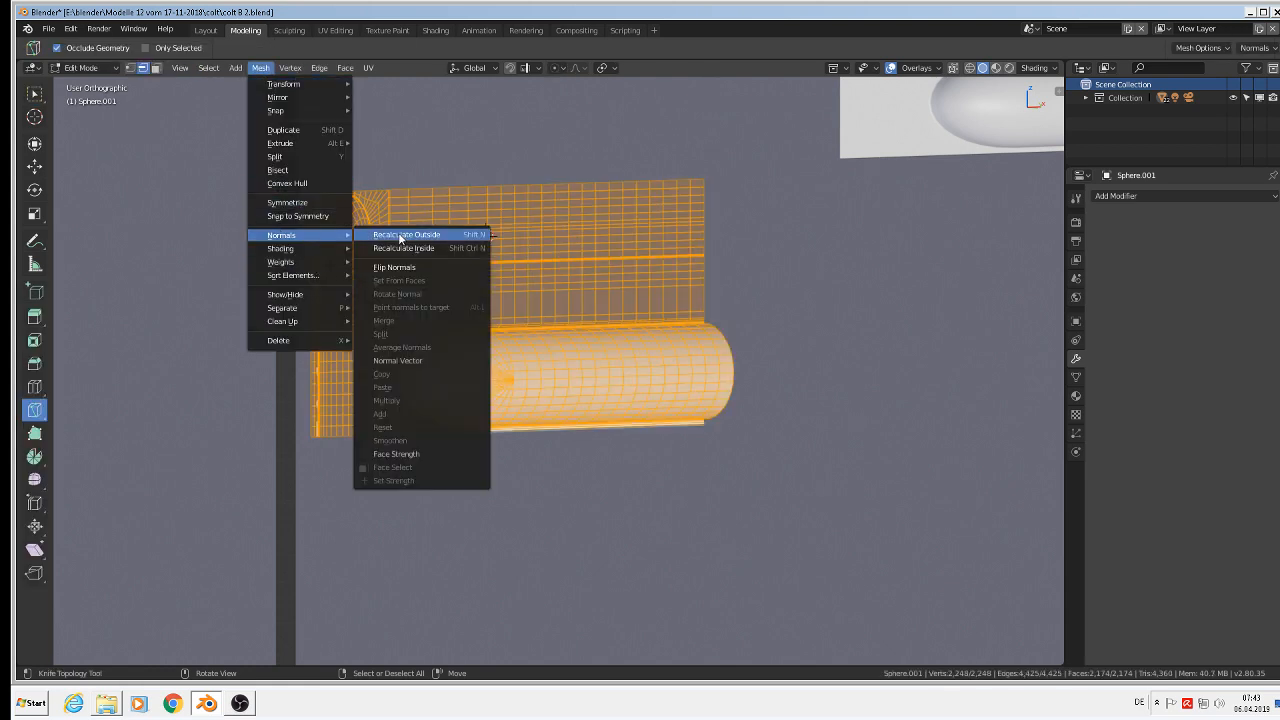
{"action": "left_click", "coordinate": [398, 234]}
{"action": "key", "text": "Tab"}
Check the part's shading from several angles and save the Blender file
{"action": "scroll", "coordinate": [425, 285], "scroll_direction": "up", "scroll_amount": 3}
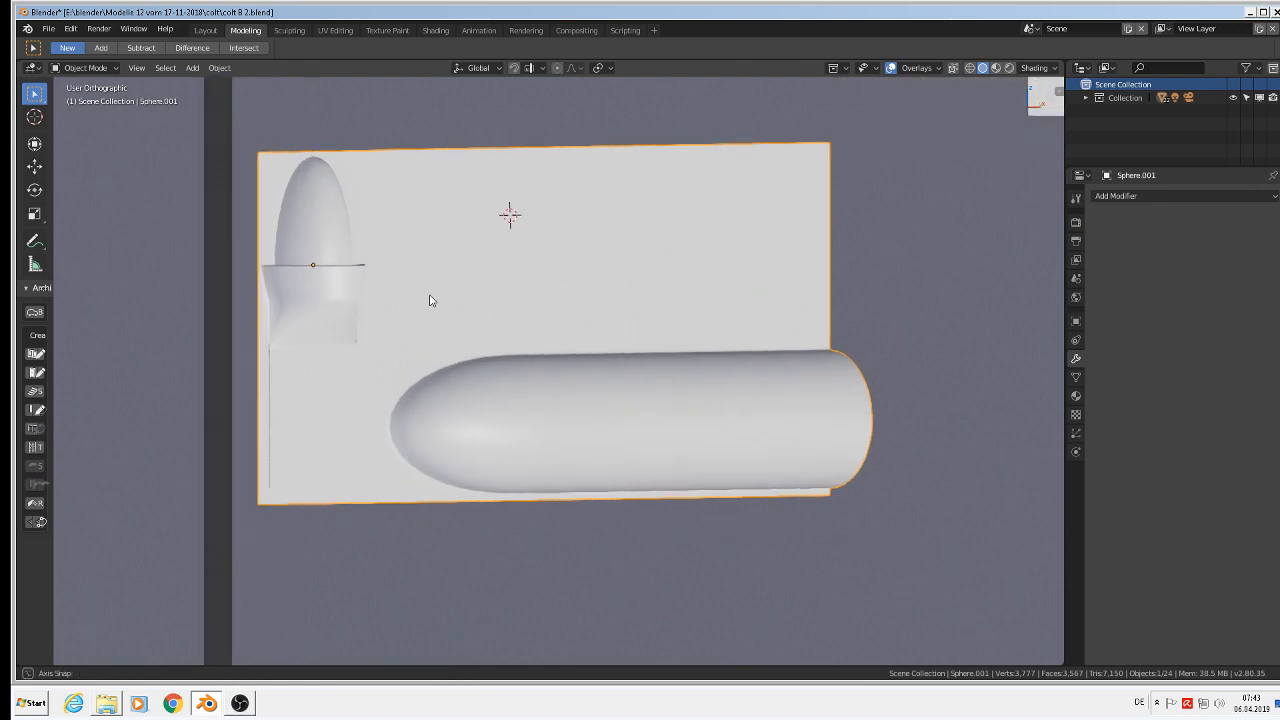
{"action": "middle_click_drag", "start_coordinate": [430, 300], "coordinate": [469, 299]}
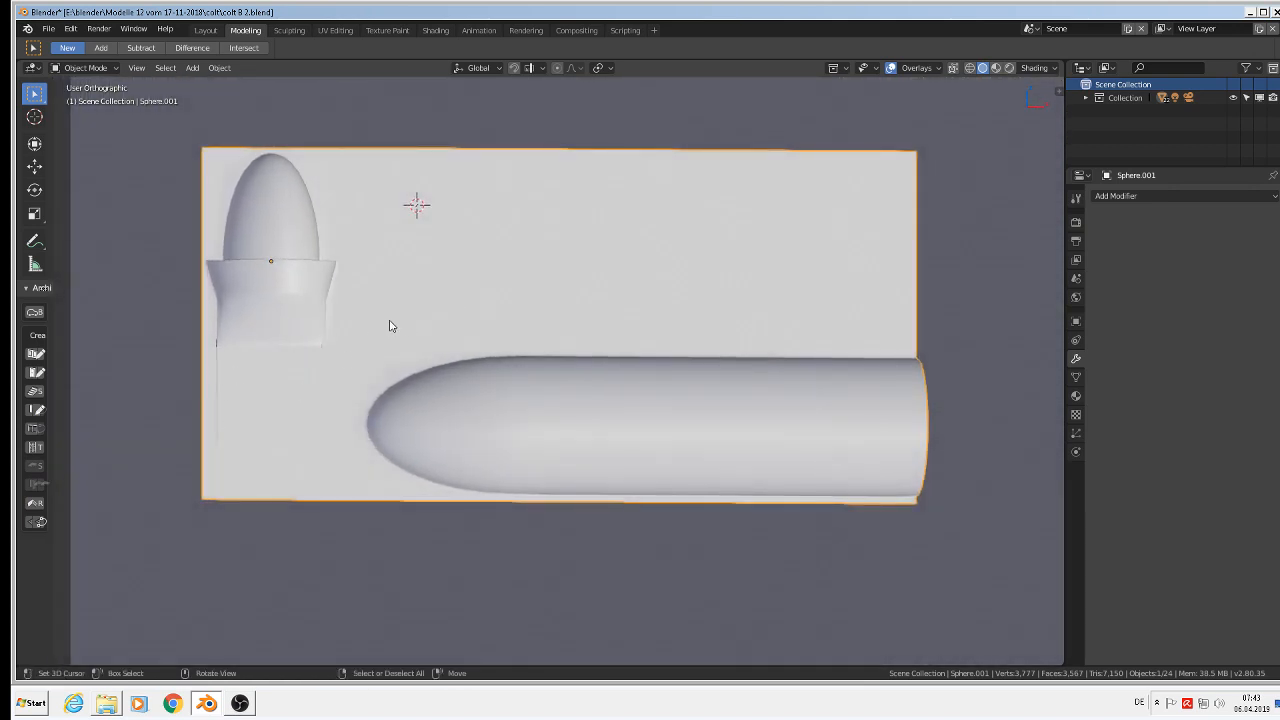
{"action": "middle_click_drag", "start_coordinate": [399, 332], "coordinate": [401, 223]}
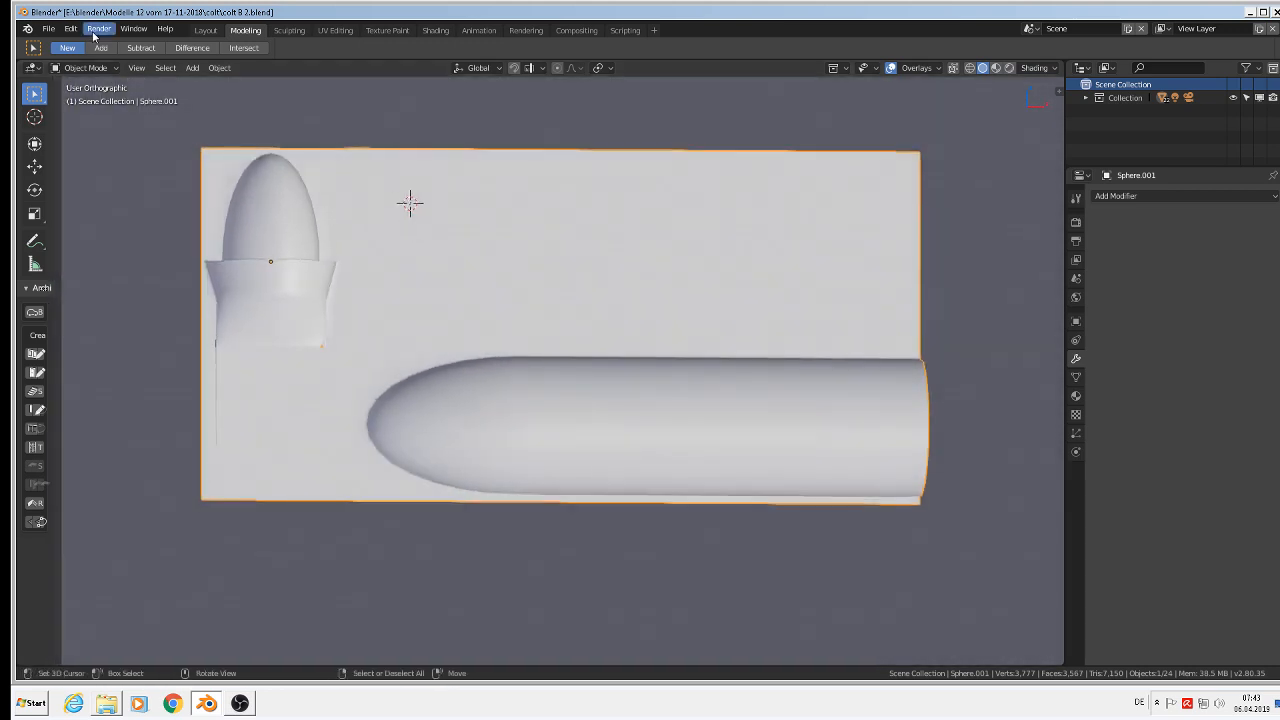
{"action": "left_click", "coordinate": [50, 29]}
{"action": "left_click", "coordinate": [66, 130]}
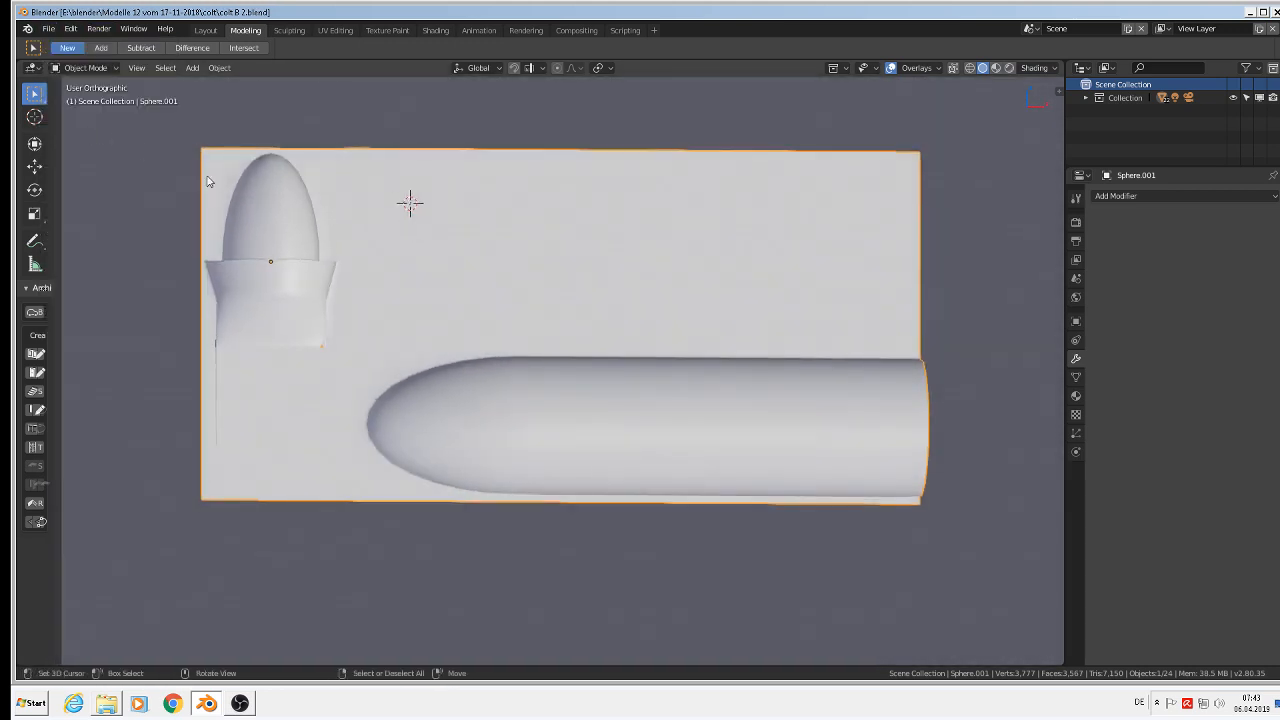
Delete only the long sliver face on one side of the dark vertical gap below the small recess's collar
{"action": "scroll", "coordinate": [199, 344], "scroll_direction": "up", "scroll_amount": 5}
{"action": "scroll", "coordinate": [200, 330], "scroll_direction": "up", "scroll_amount": 3}
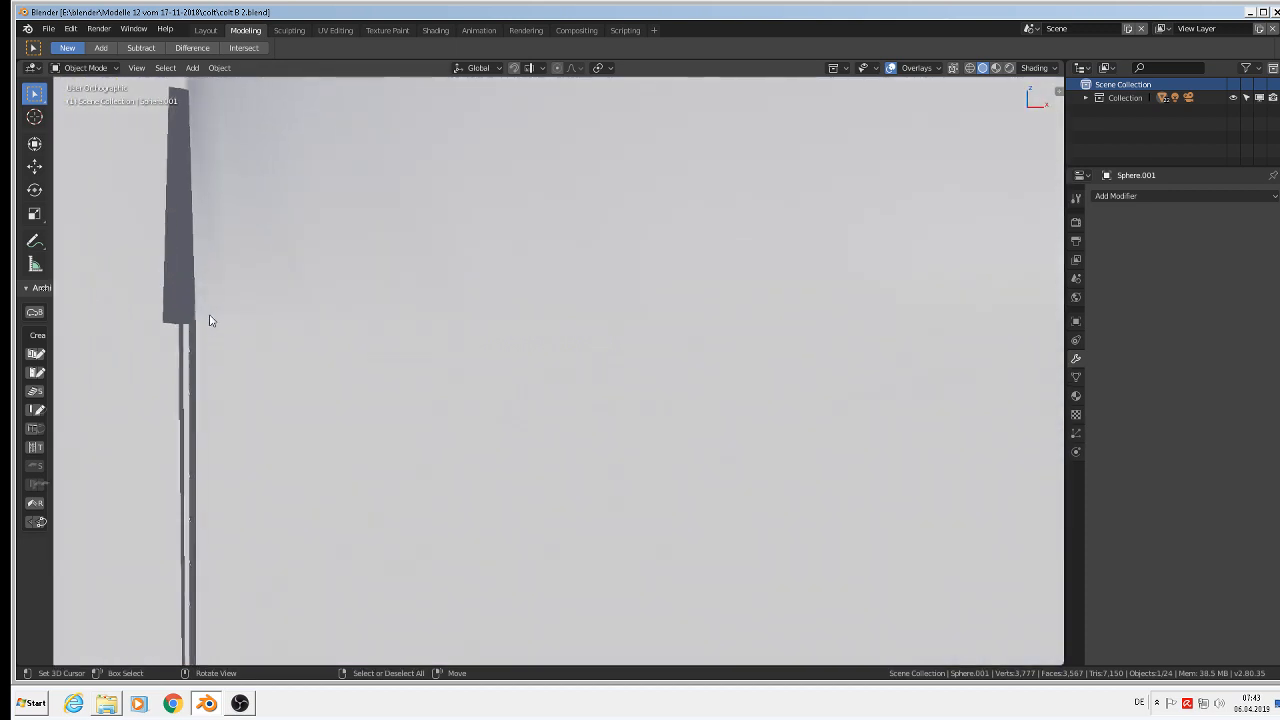
{"action": "key", "text": "Tab"}
{"action": "scroll", "coordinate": [200, 316], "scroll_direction": "up", "scroll_amount": 3}
{"action": "middle_click_drag", "start_coordinate": [198, 315], "coordinate": [464, 464], "text": "shift"}
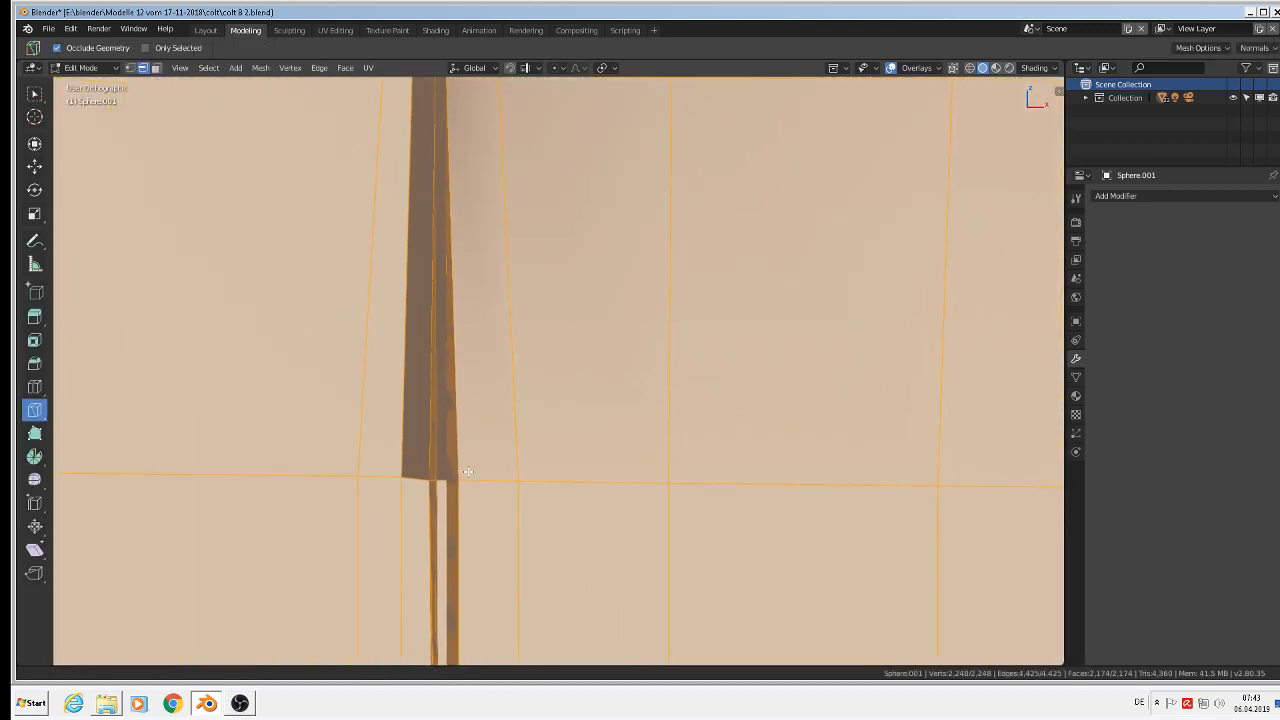
{"action": "scroll", "coordinate": [436, 412], "scroll_direction": "up", "scroll_amount": 1}
{"action": "right_click", "coordinate": [437, 416]}
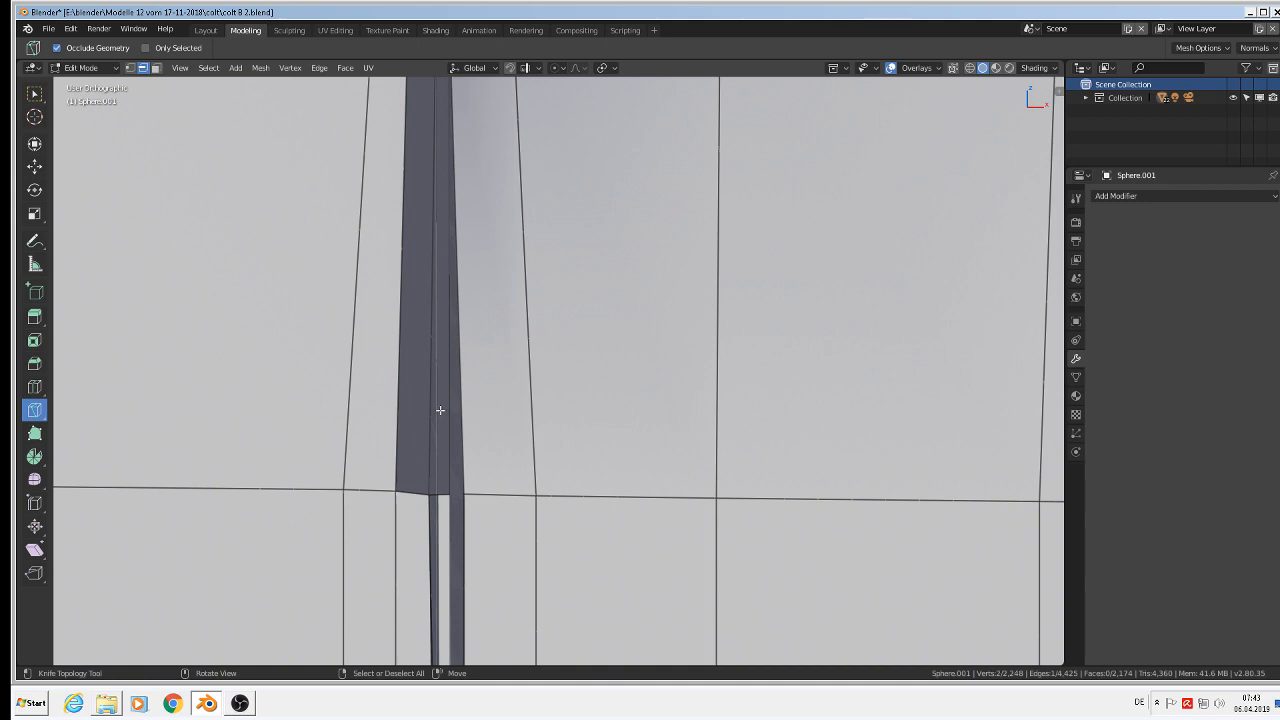
{"action": "scroll", "coordinate": [440, 410], "scroll_direction": "up", "scroll_amount": 5}
{"action": "scroll", "coordinate": [335, 215], "scroll_direction": "down", "scroll_amount": 5}
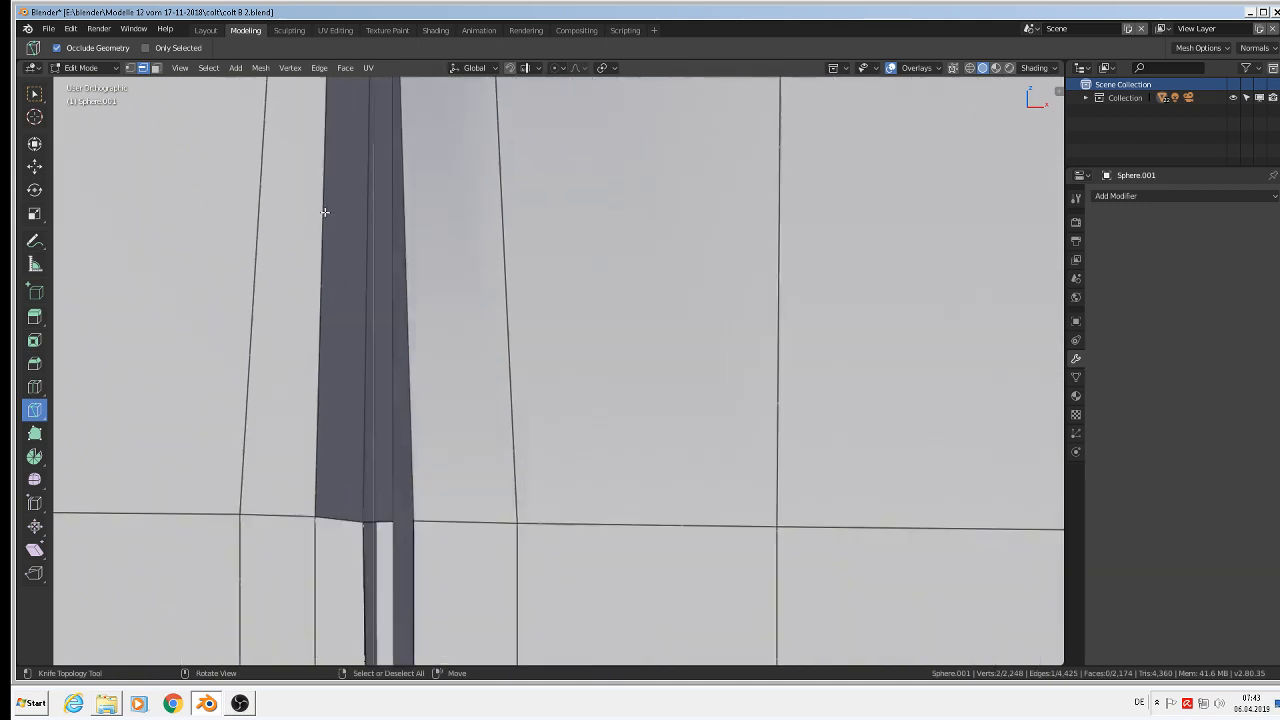
{"action": "right_click", "coordinate": [363, 301]}
{"action": "middle_click_drag", "start_coordinate": [369, 305], "coordinate": [369, 336]}
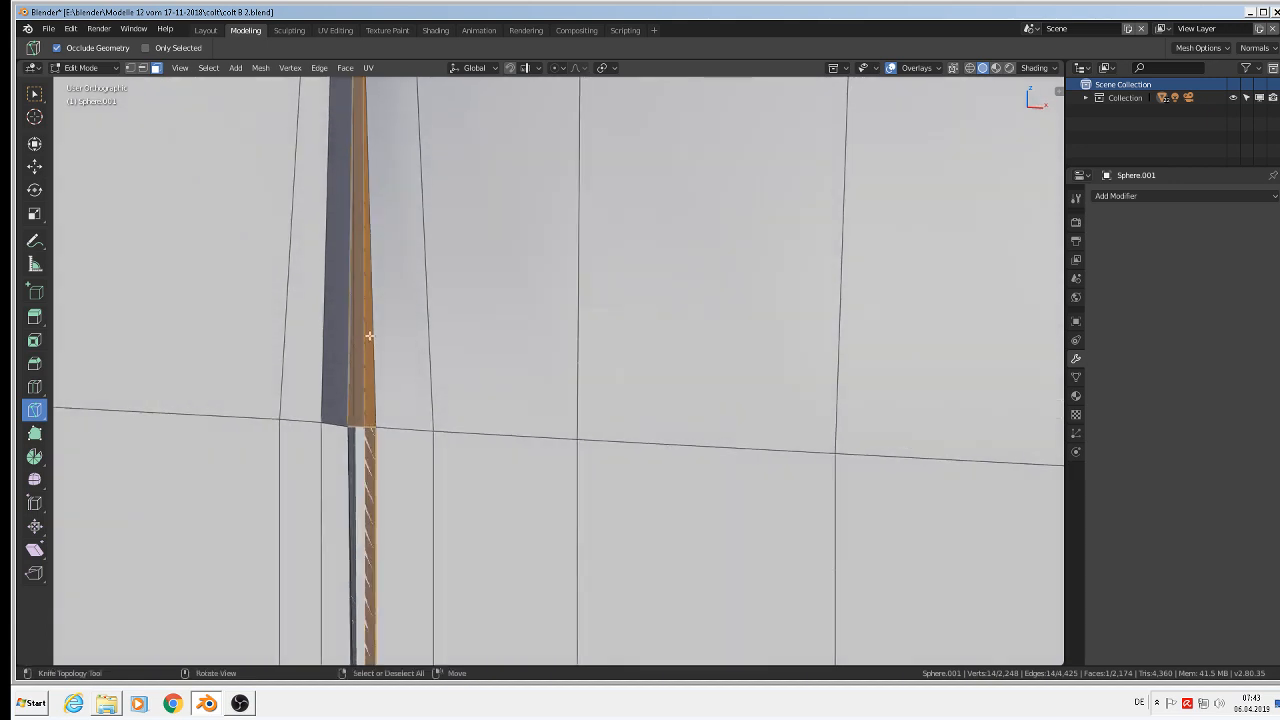
{"action": "key", "text": "x"}
{"action": "left_click", "coordinate": [373, 338]}
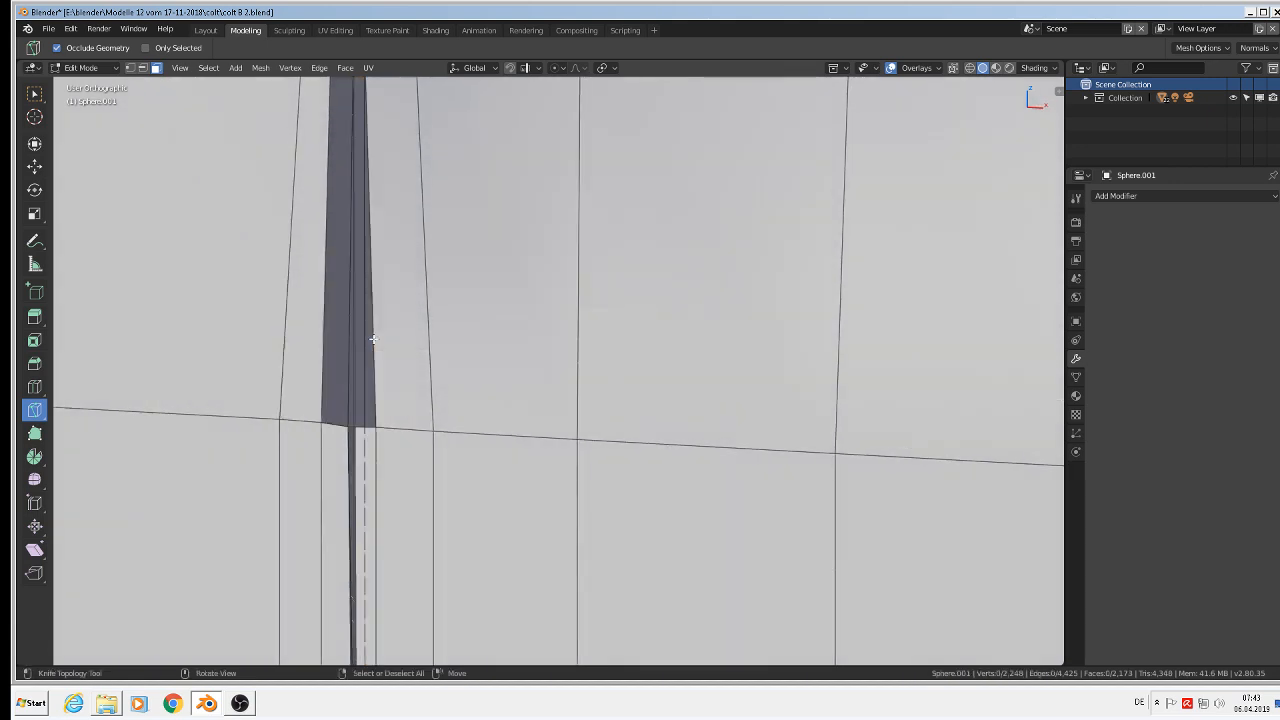
Delete only the second long sliver face running down the other side of the dark vertical gap
{"action": "right_click", "coordinate": [349, 374]}
{"action": "key", "text": "x"}
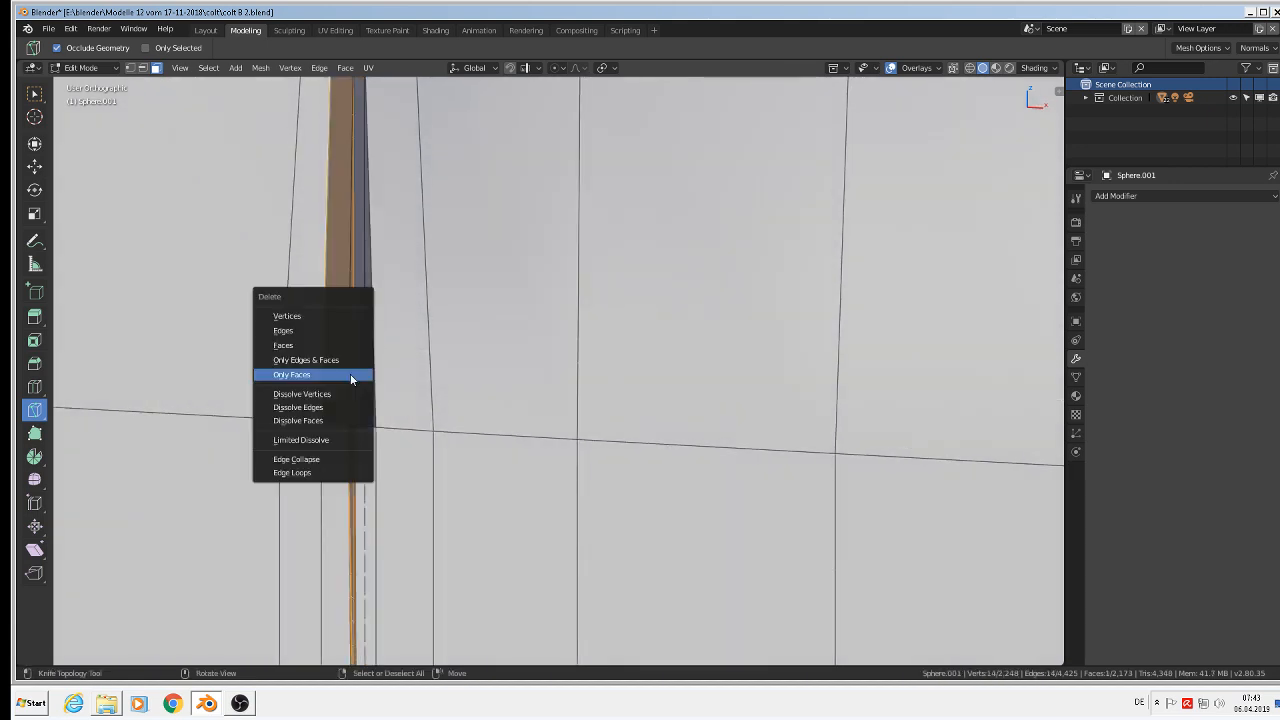
{"action": "left_click", "coordinate": [351, 374]}
Recalculate all mesh normals to the outside again with the sliver faces gone, and check the gap's shading in Object Mode
{"action": "scroll", "coordinate": [350, 376], "scroll_direction": "up", "scroll_amount": 3}
{"action": "scroll", "coordinate": [350, 378], "scroll_direction": "down", "scroll_amount": 2}
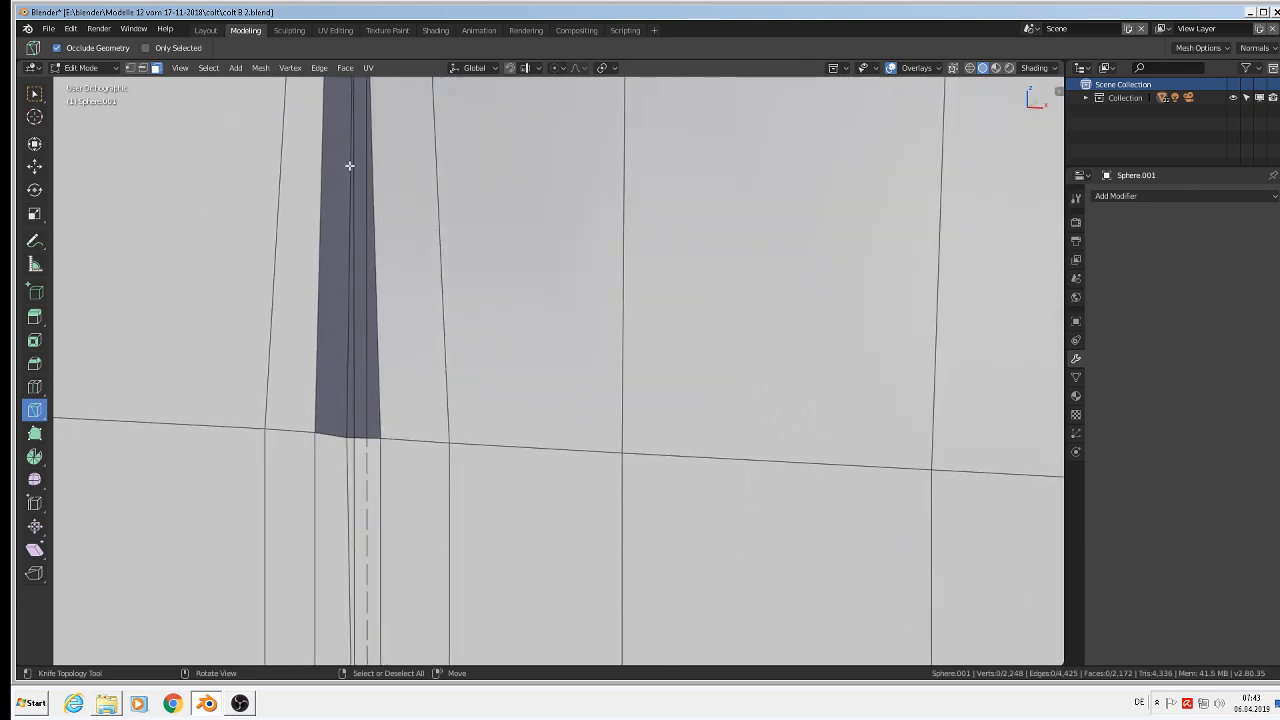
{"action": "middle_click_drag", "start_coordinate": [344, 140], "coordinate": [326, 194], "text": "shift"}
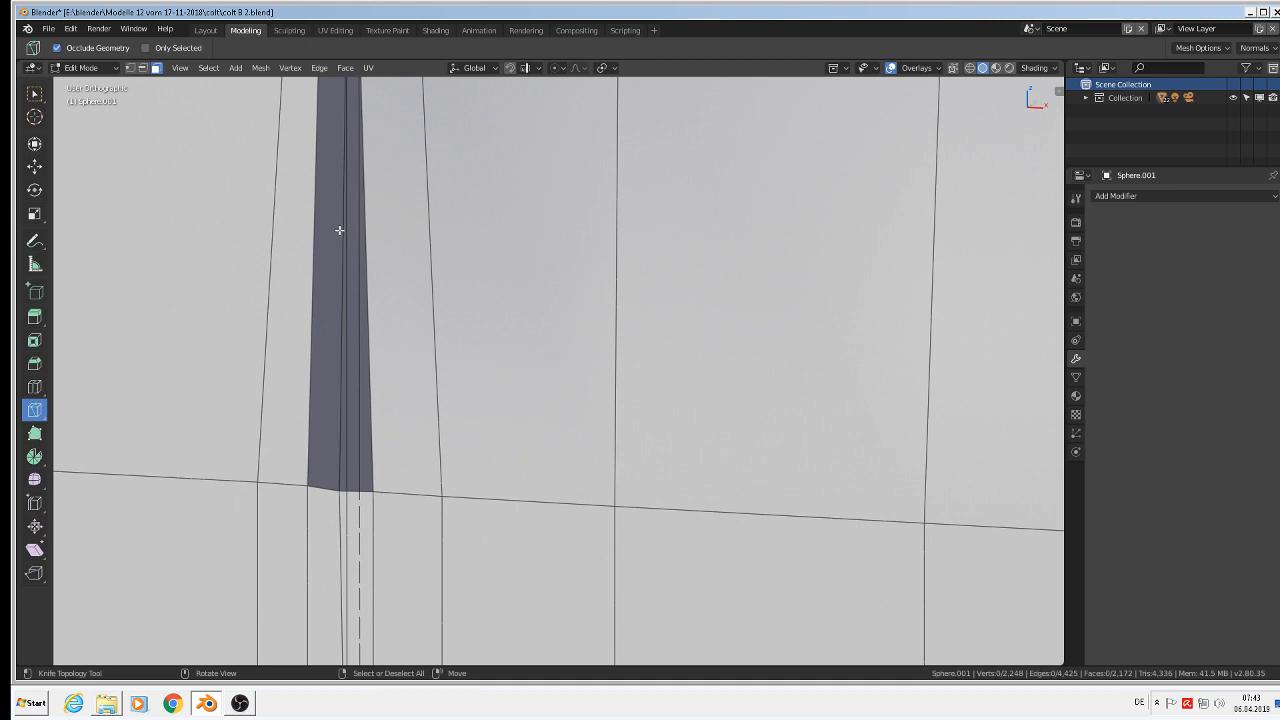
{"action": "scroll", "coordinate": [339, 230], "scroll_direction": "down", "scroll_amount": 4}
{"action": "key", "text": "a"}
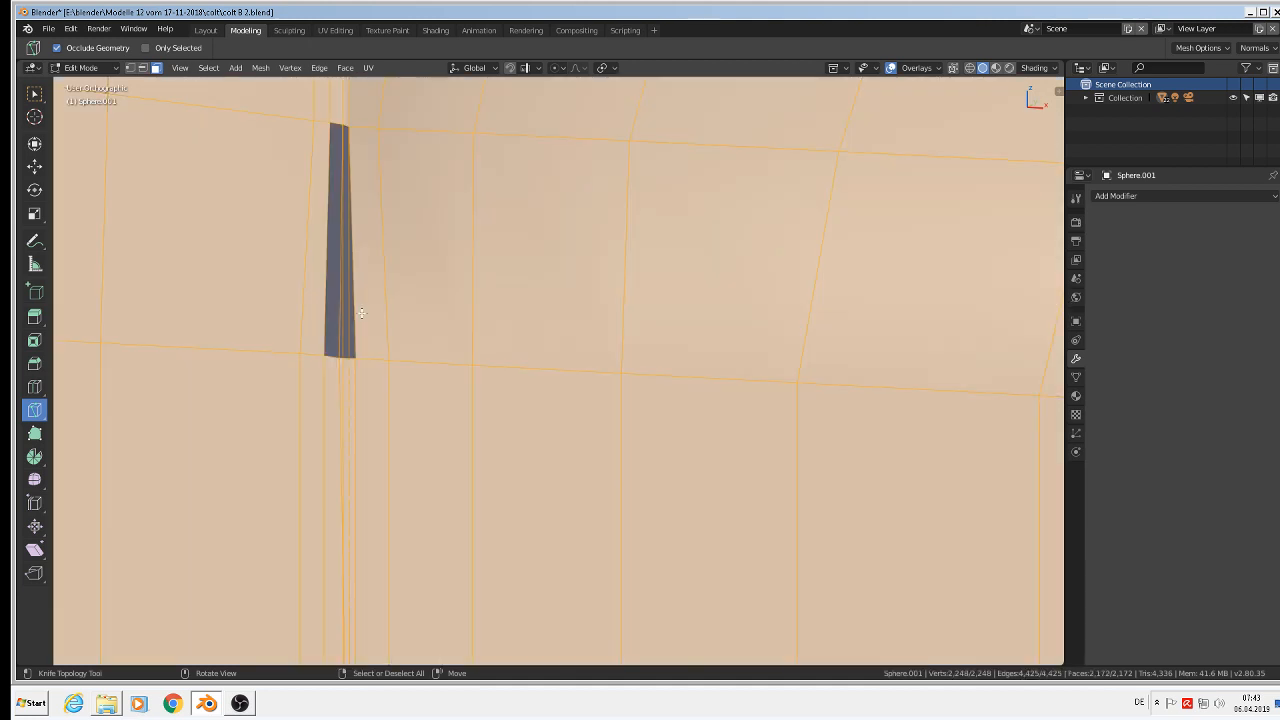
{"action": "scroll", "coordinate": [362, 312], "scroll_direction": "down", "scroll_amount": 4}
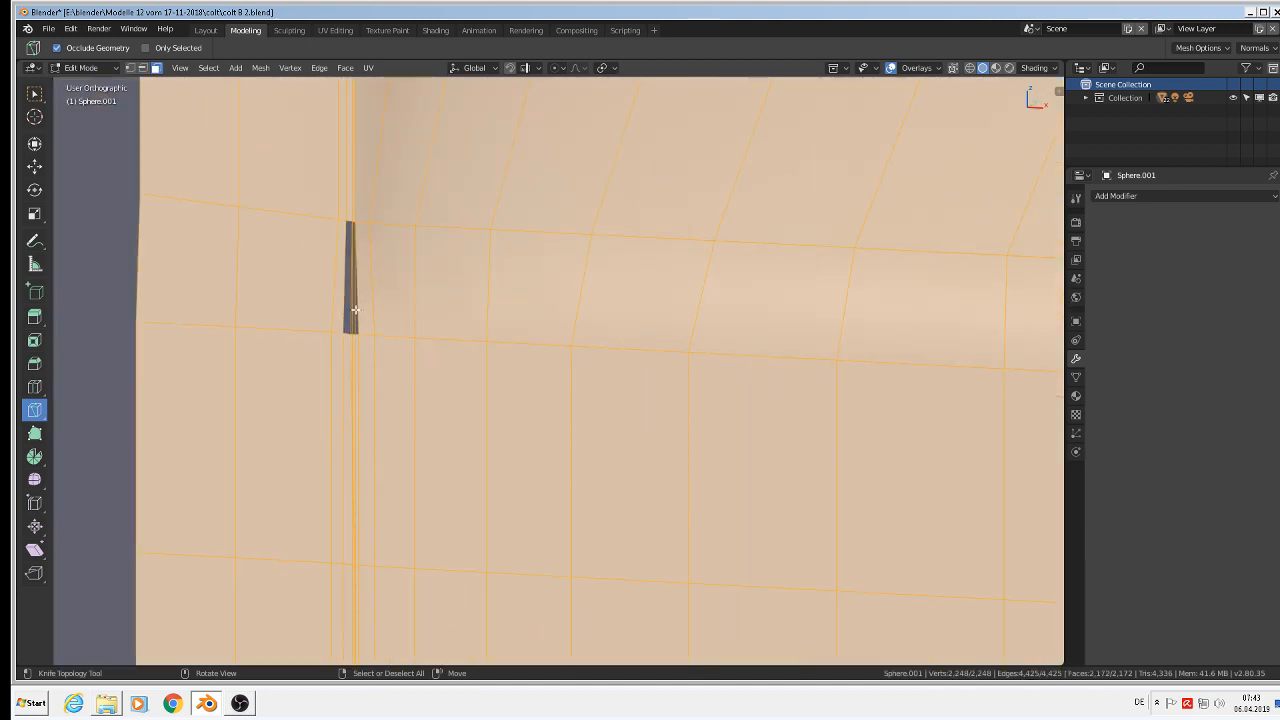
{"action": "left_click", "coordinate": [260, 67]}
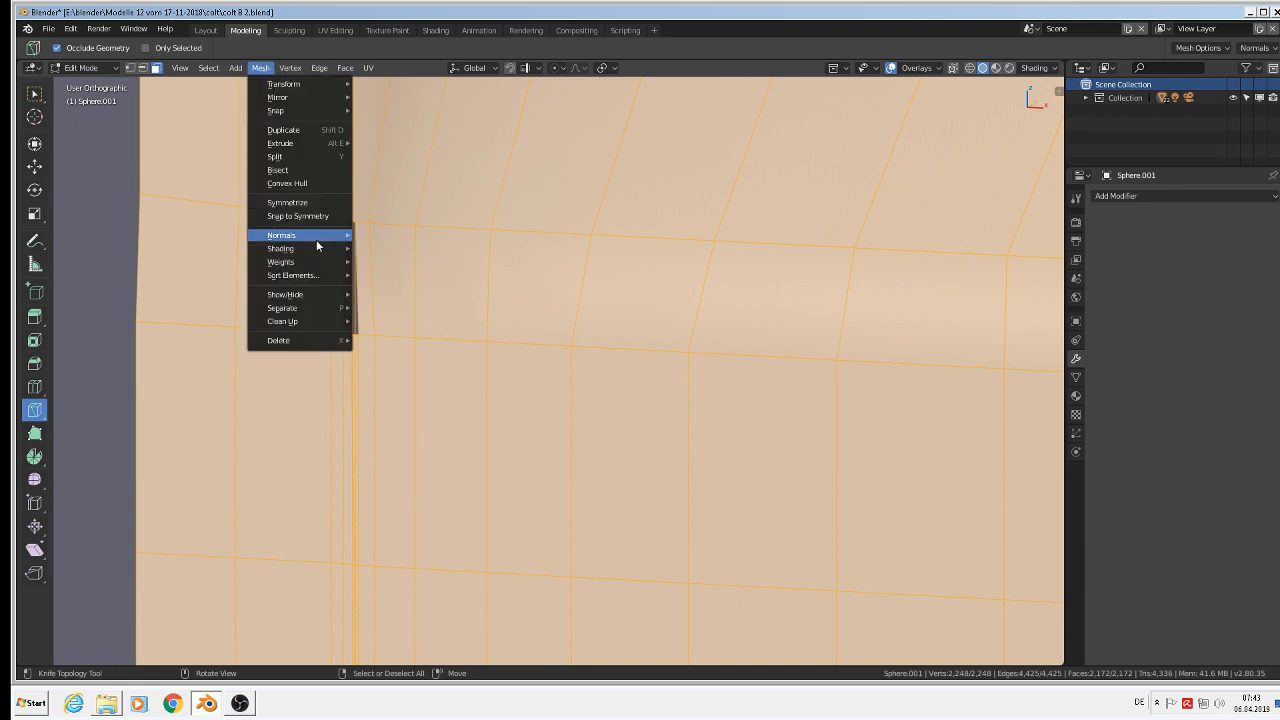
{"action": "mouse_move", "coordinate": [311, 237]}
{"action": "left_click", "coordinate": [388, 234]}
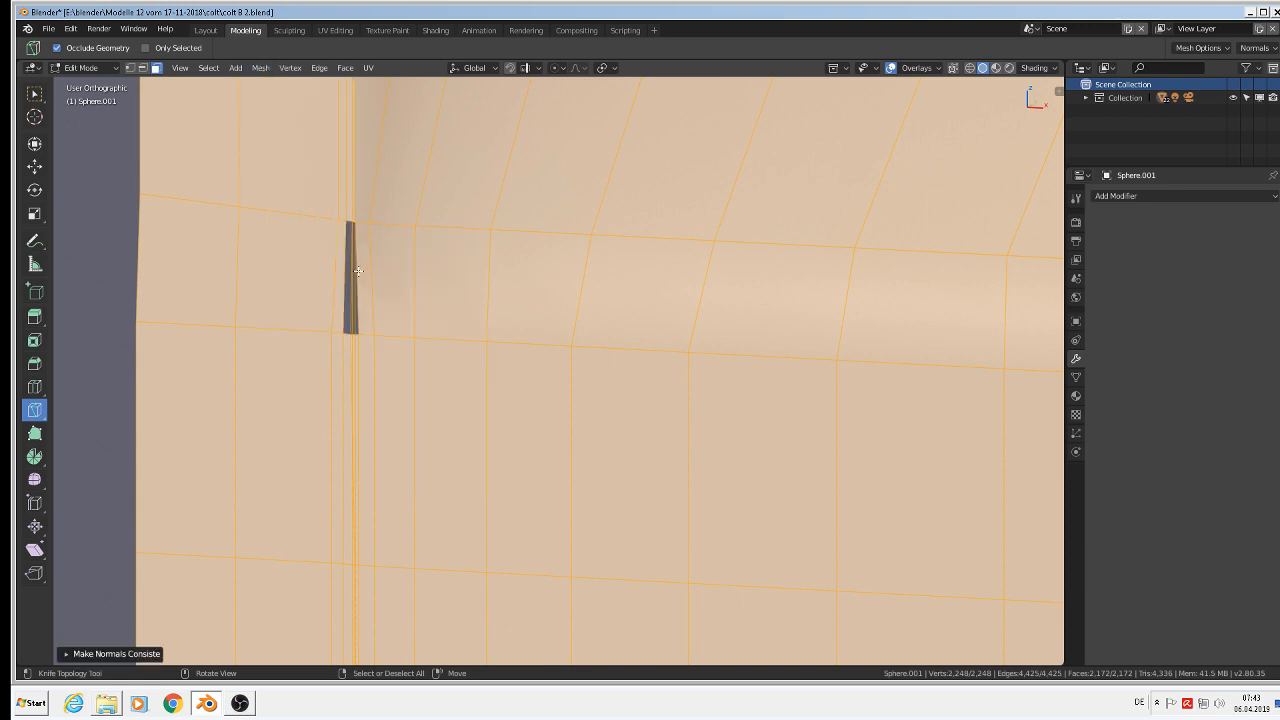
{"action": "scroll", "coordinate": [358, 270], "scroll_direction": "up", "scroll_amount": 1}
{"action": "key", "text": "Tab"}
{"action": "key", "text": "Tab"}
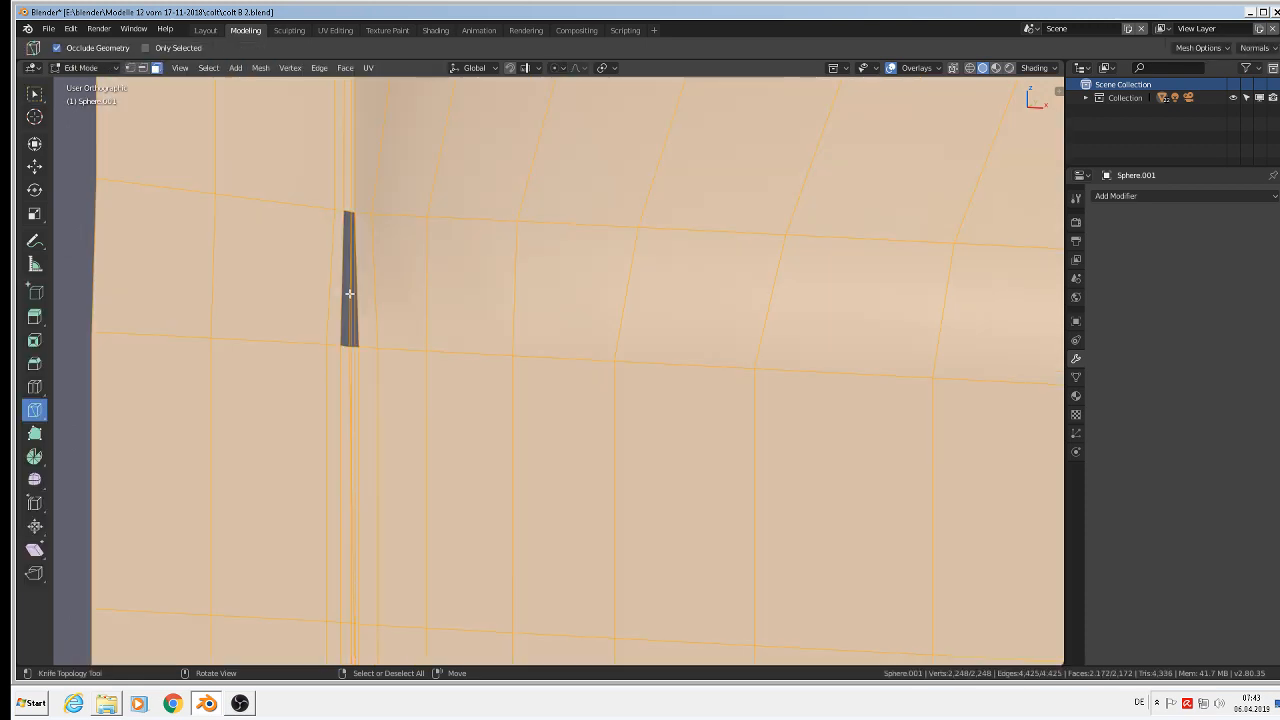
Clear the selection and fill the wider section of the vertical gap with a face between its two long edges and short lower edge
{"action": "key", "text": "alt+a"}
{"action": "scroll", "coordinate": [352, 300], "scroll_direction": "up", "scroll_amount": 6}
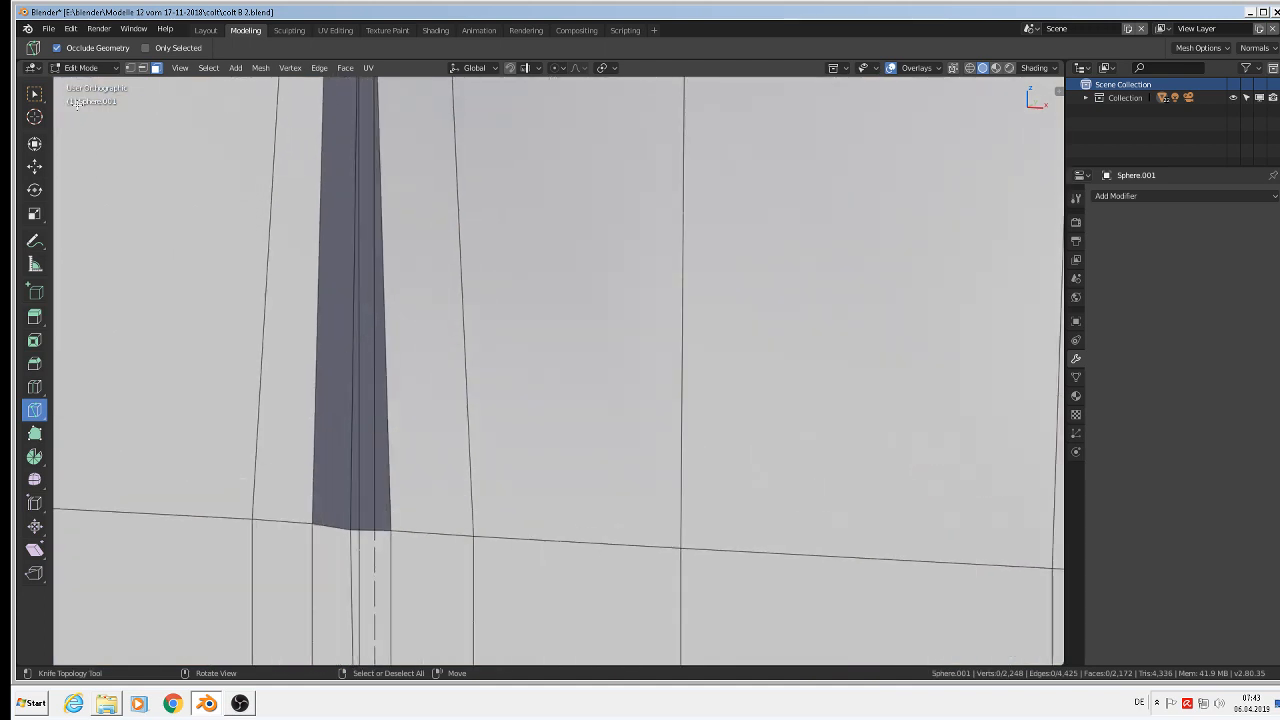
{"action": "left_click", "coordinate": [142, 67]}
{"action": "left_click", "coordinate": [335, 318]}
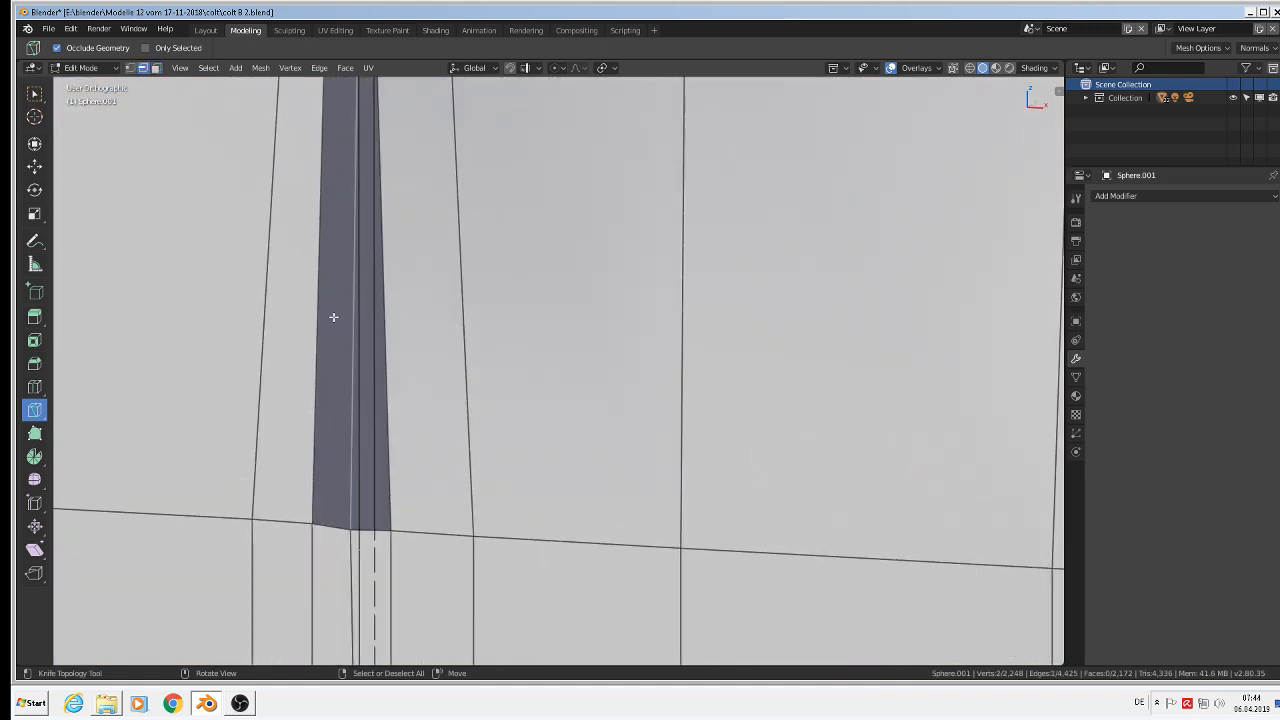
{"action": "left_click", "coordinate": [328, 356], "text": "shift"}
{"action": "left_click", "coordinate": [337, 526], "text": "shift"}
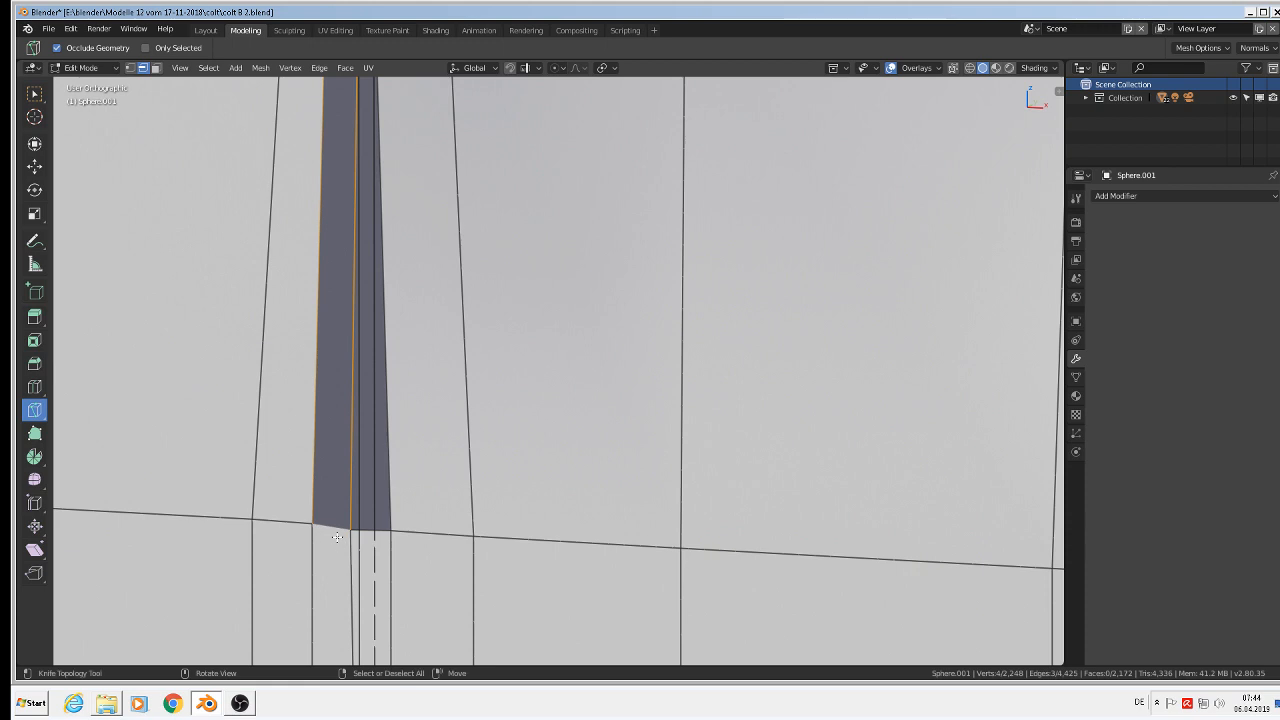
{"action": "key", "text": "f"}
Delete the loose vertical edge lying next to the newly filled face inside the remaining narrow gap
{"action": "right_click", "coordinate": [354, 514]}
{"action": "right_click", "coordinate": [359, 525], "text": "shift"}
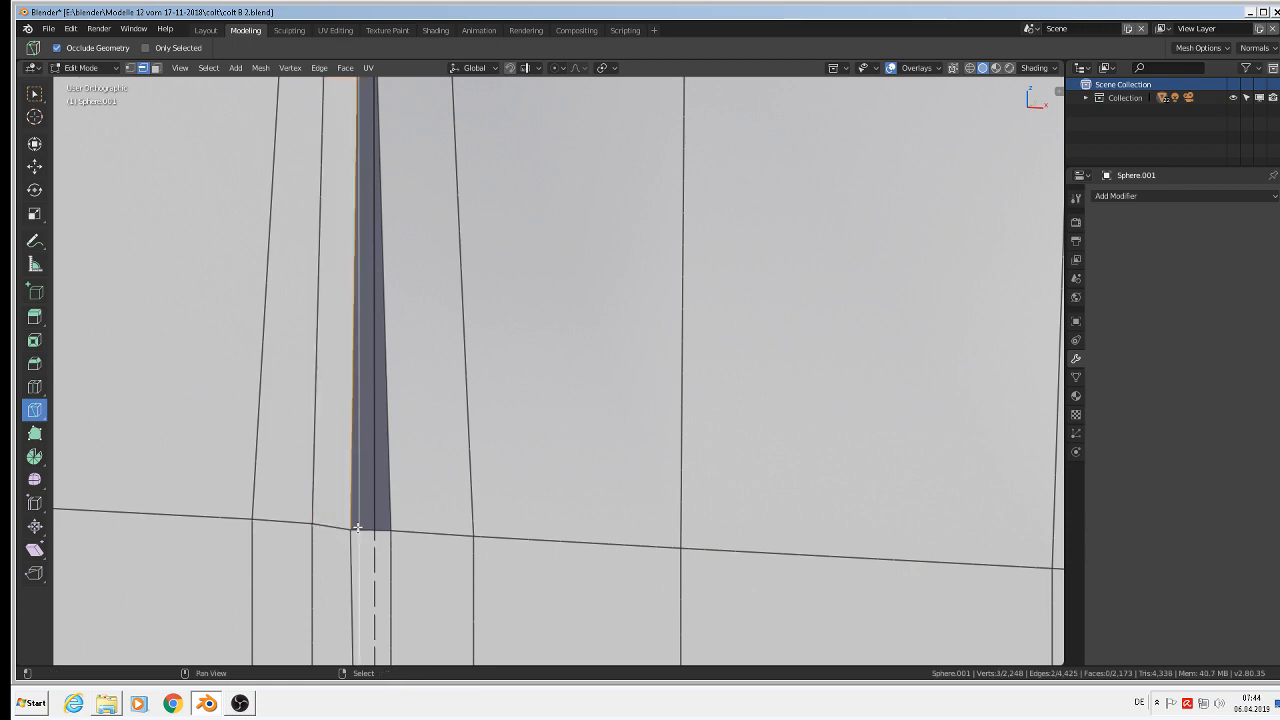
{"action": "scroll", "coordinate": [357, 528], "scroll_direction": "down", "scroll_amount": 2}
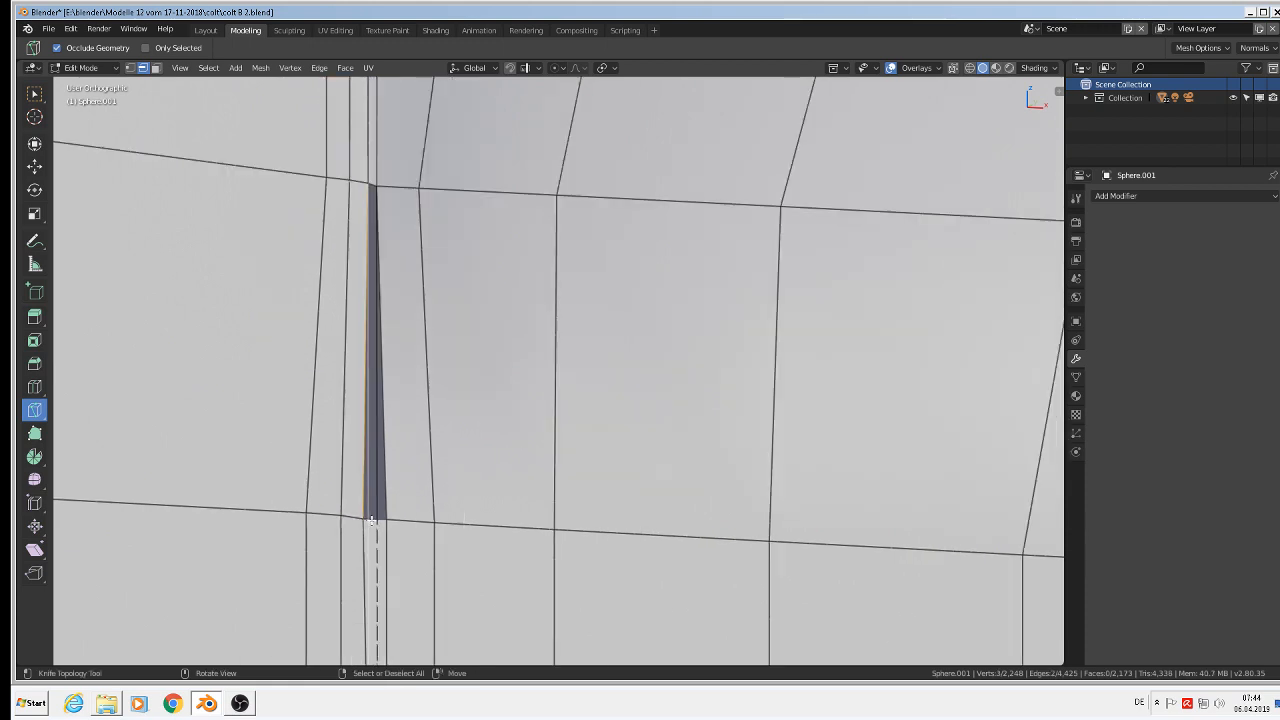
{"action": "scroll", "coordinate": [371, 520], "scroll_direction": "up", "scroll_amount": 2}
{"action": "right_click", "coordinate": [365, 511]}
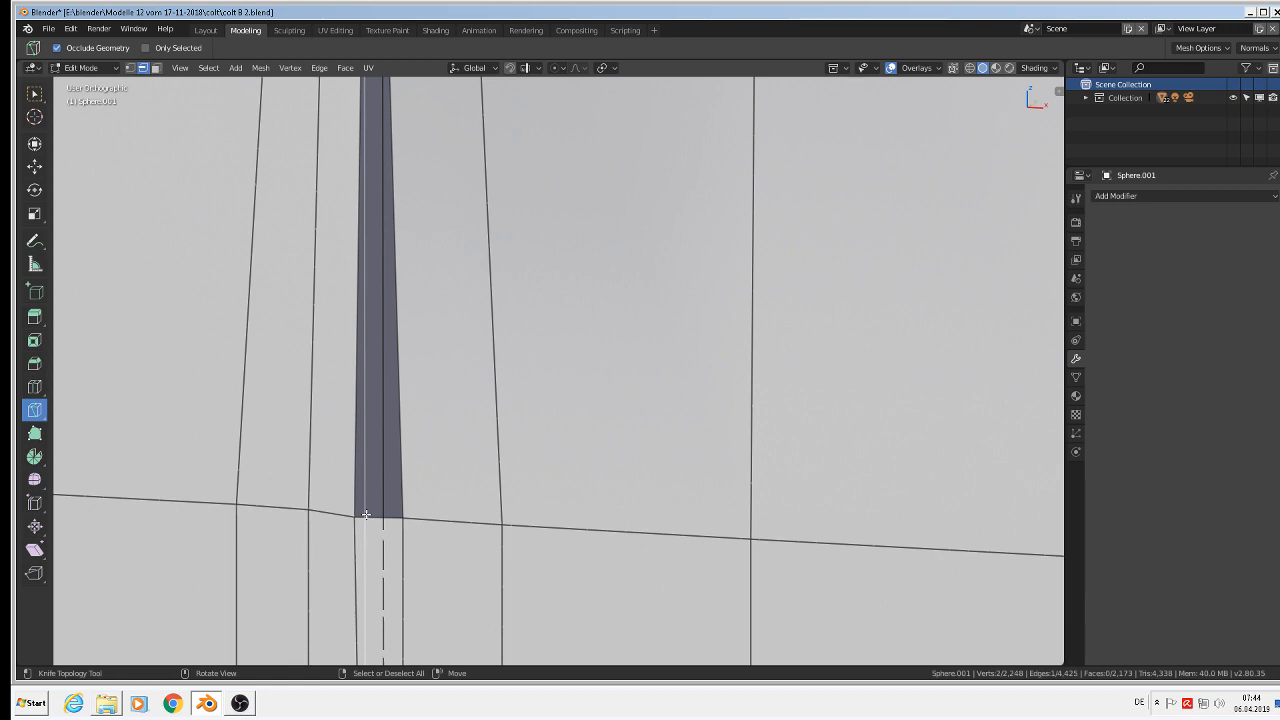
{"action": "key", "text": "x"}
{"action": "left_click", "coordinate": [350, 545]}
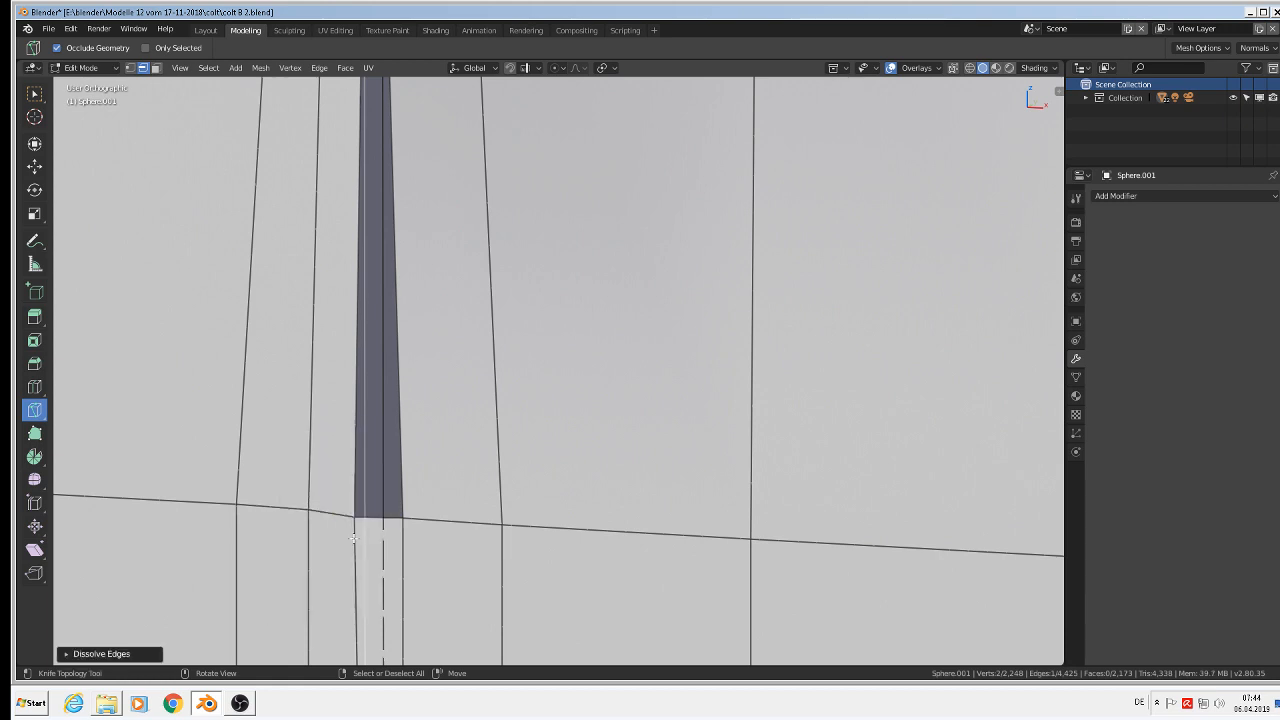
{"action": "key", "text": "x"}
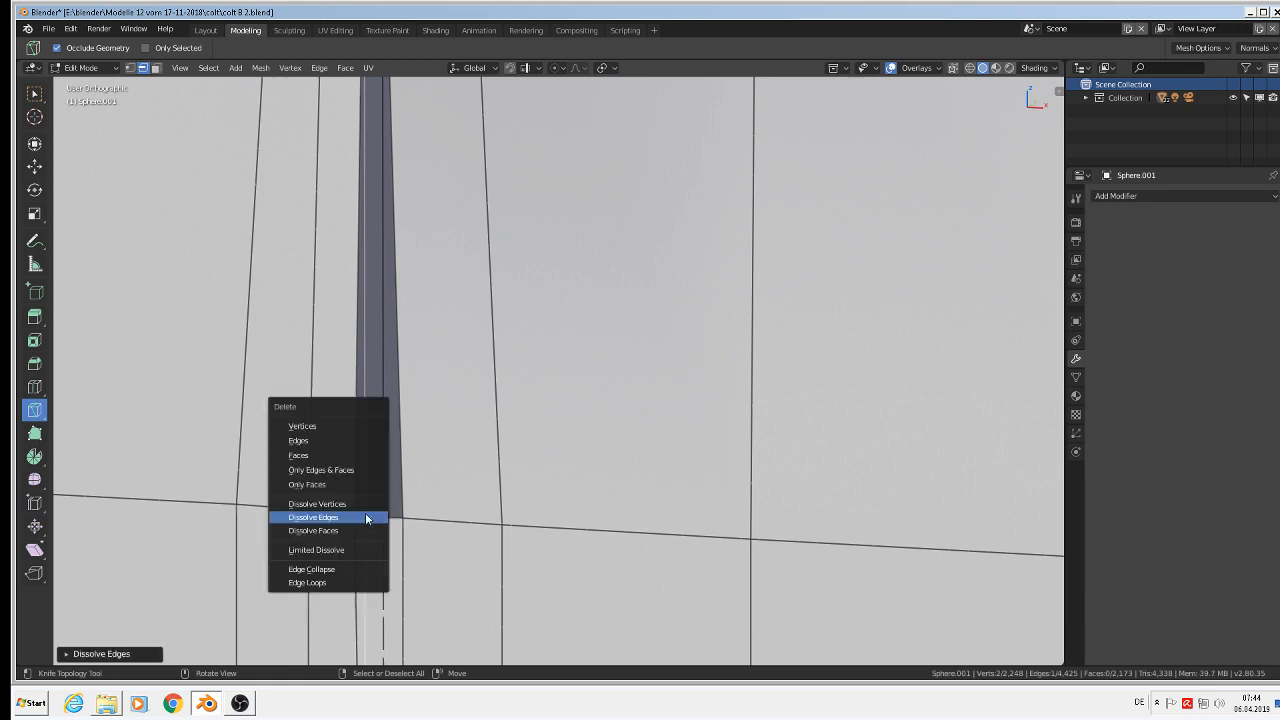
{"action": "left_click", "coordinate": [332, 441]}
Delete the second loose edge running down the middle of the narrow vertical gap
{"action": "left_click", "coordinate": [352, 476]}
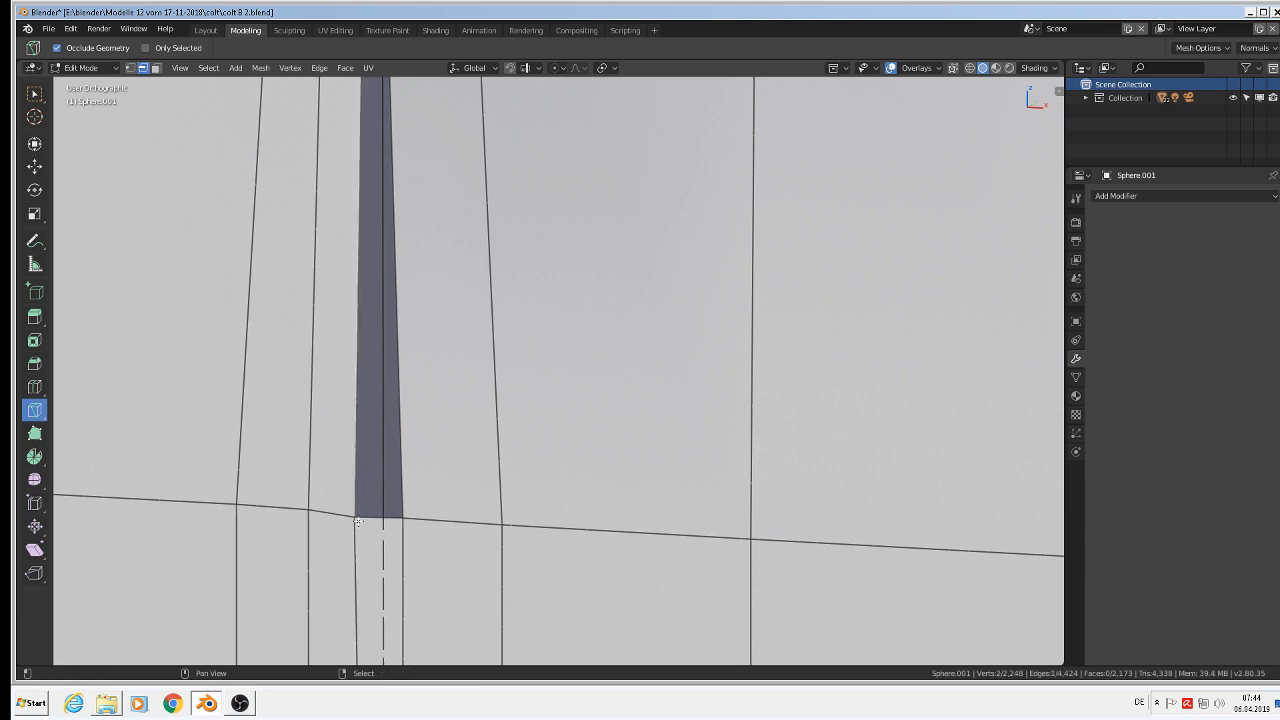
{"action": "left_click", "coordinate": [372, 476], "text": "shift"}
{"action": "key", "text": "k"}
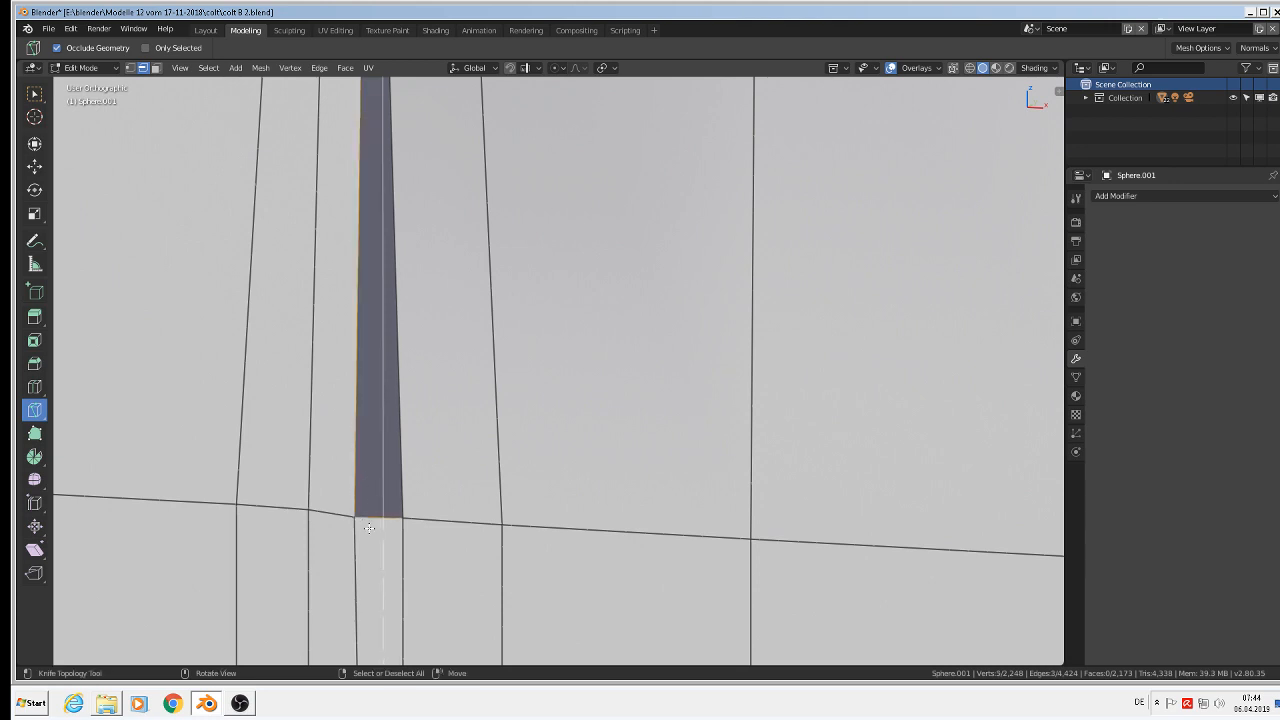
{"action": "right_click", "coordinate": [368, 521]}
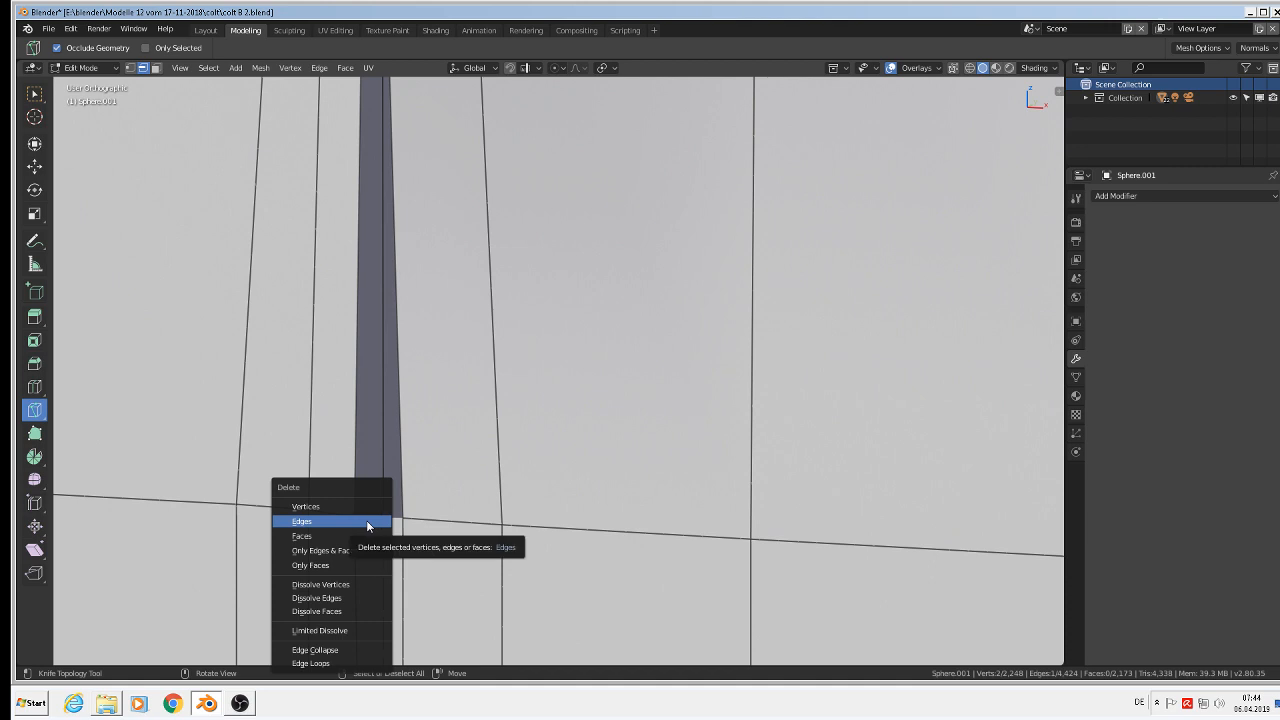
{"action": "left_click", "coordinate": [382, 398]}
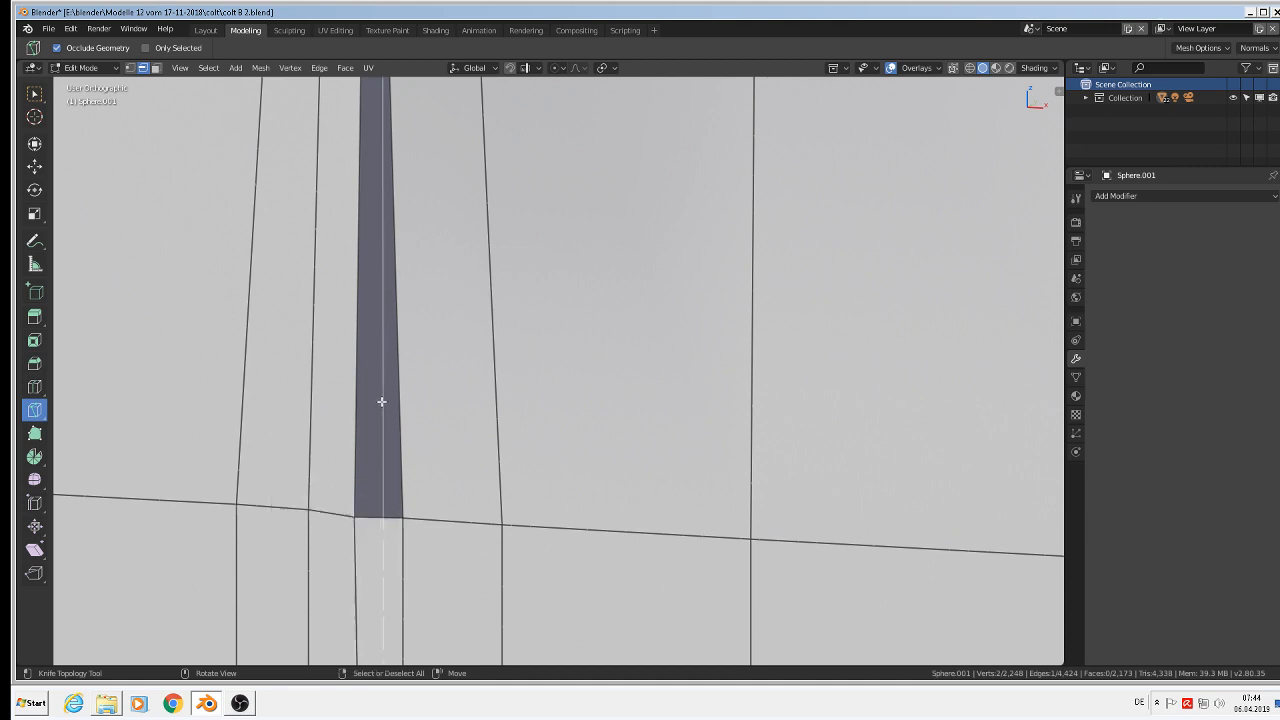
{"action": "key", "text": "x"}
{"action": "left_click", "coordinate": [380, 404]}
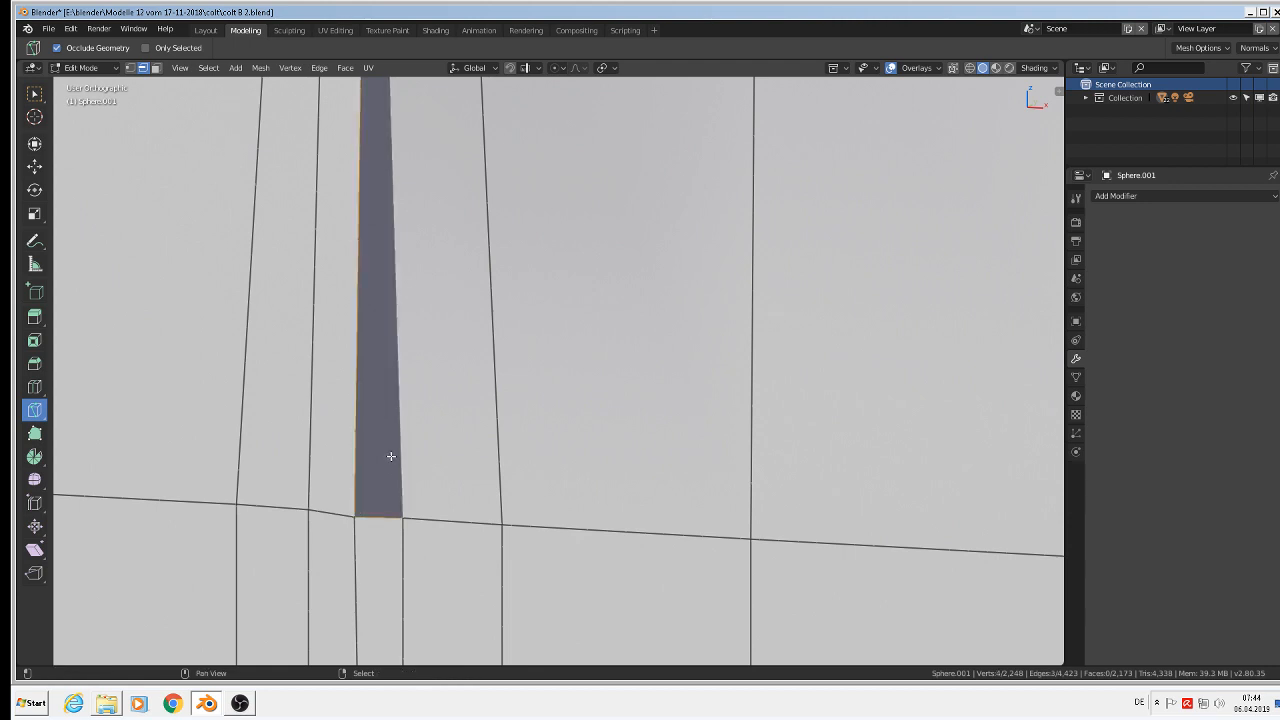
Fill the cleared narrow gap with a face between its bordering edges and check the shading in Object Mode
{"action": "key", "text": "f"}
{"action": "scroll", "coordinate": [391, 456], "scroll_direction": "down", "scroll_amount": 4}
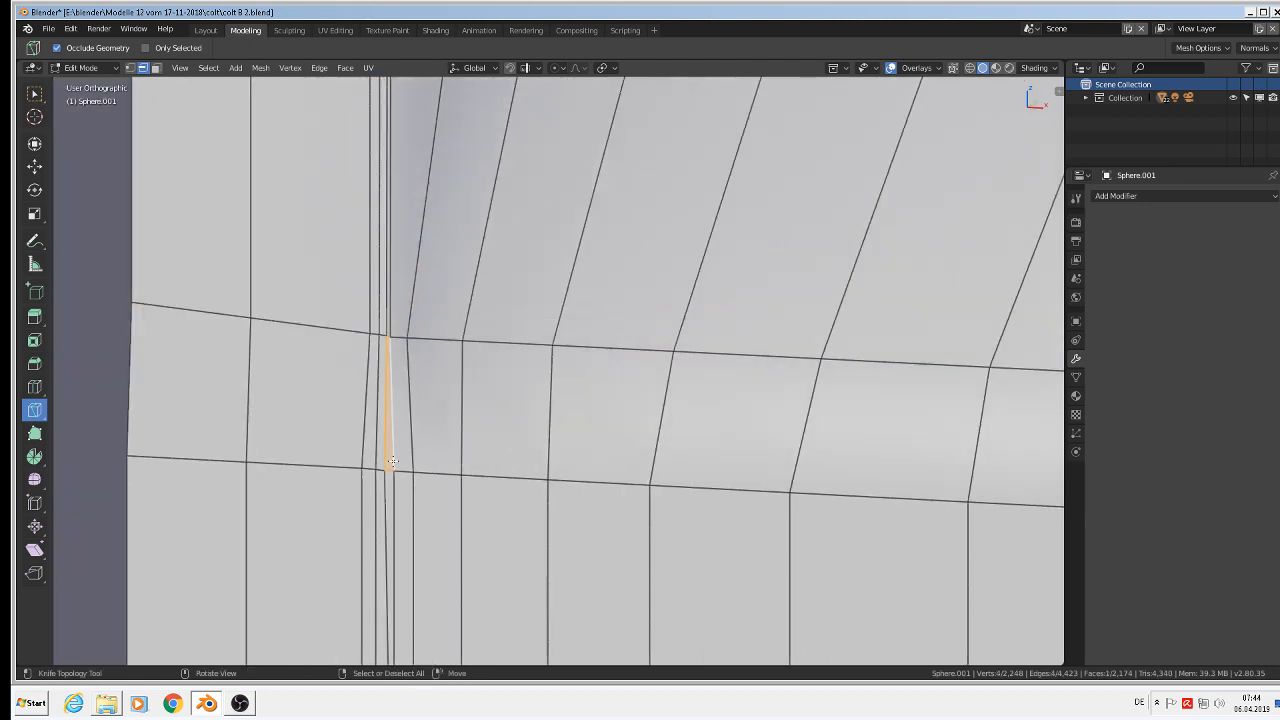
{"action": "key", "text": "Tab"}
{"action": "key", "text": "Tab"}
{"action": "key", "text": "Tab"}
{"action": "key", "text": "Tab"}
Recalculate the normals of the whole mesh to the outside and return to Object Mode
{"action": "key", "text": "a"}
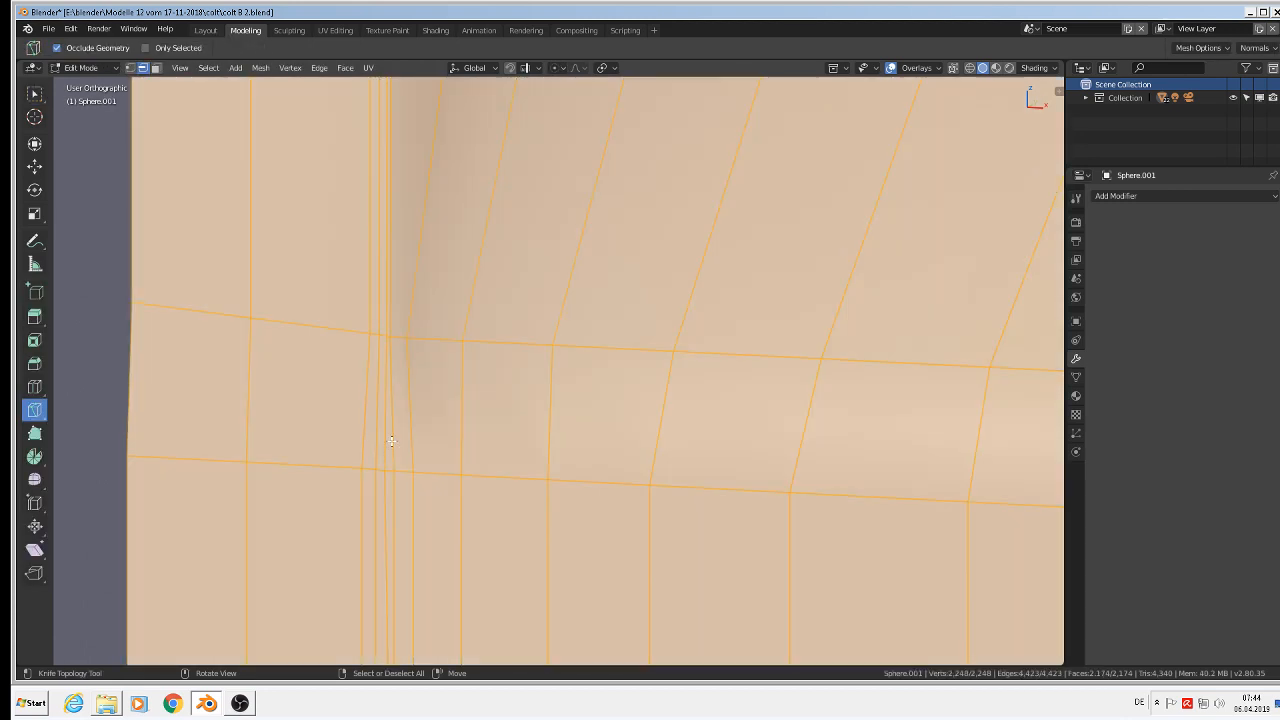
{"action": "left_click", "coordinate": [260, 67]}
{"action": "mouse_move", "coordinate": [303, 234]}
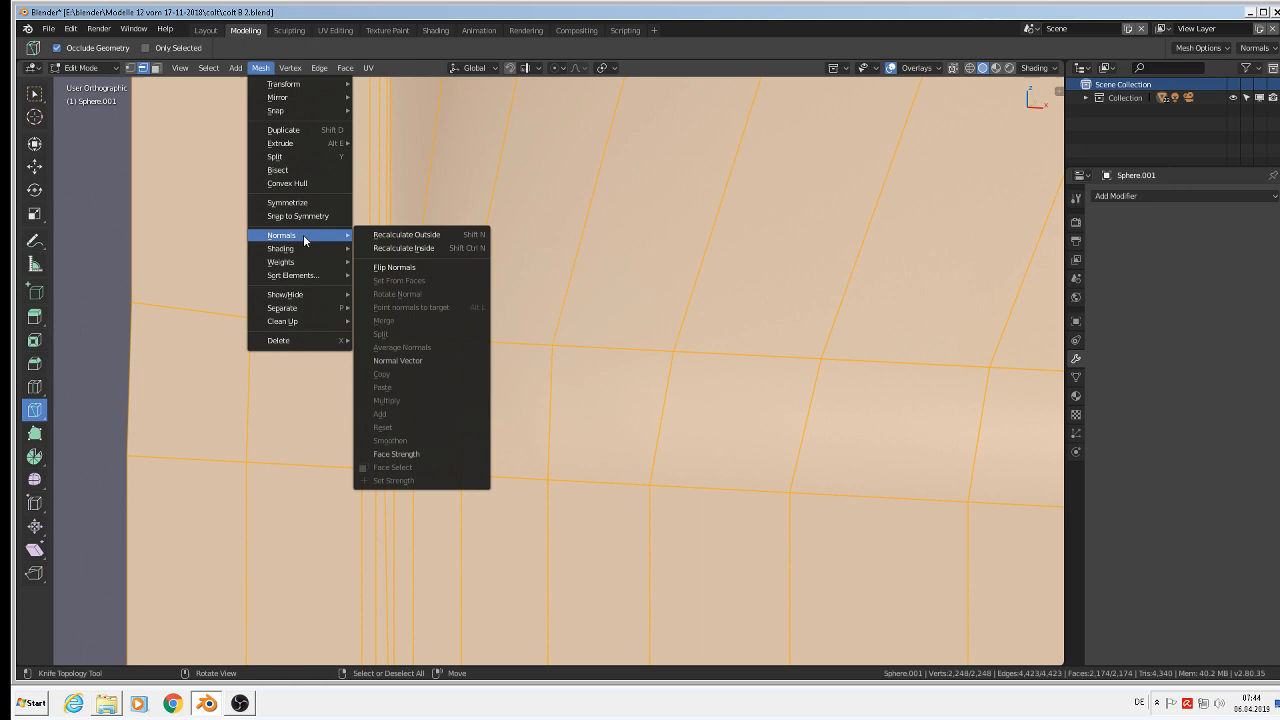
{"action": "left_click", "coordinate": [410, 234]}
{"action": "key", "text": "Tab"}
{"action": "scroll", "coordinate": [535, 376], "scroll_direction": "down", "scroll_amount": 6}
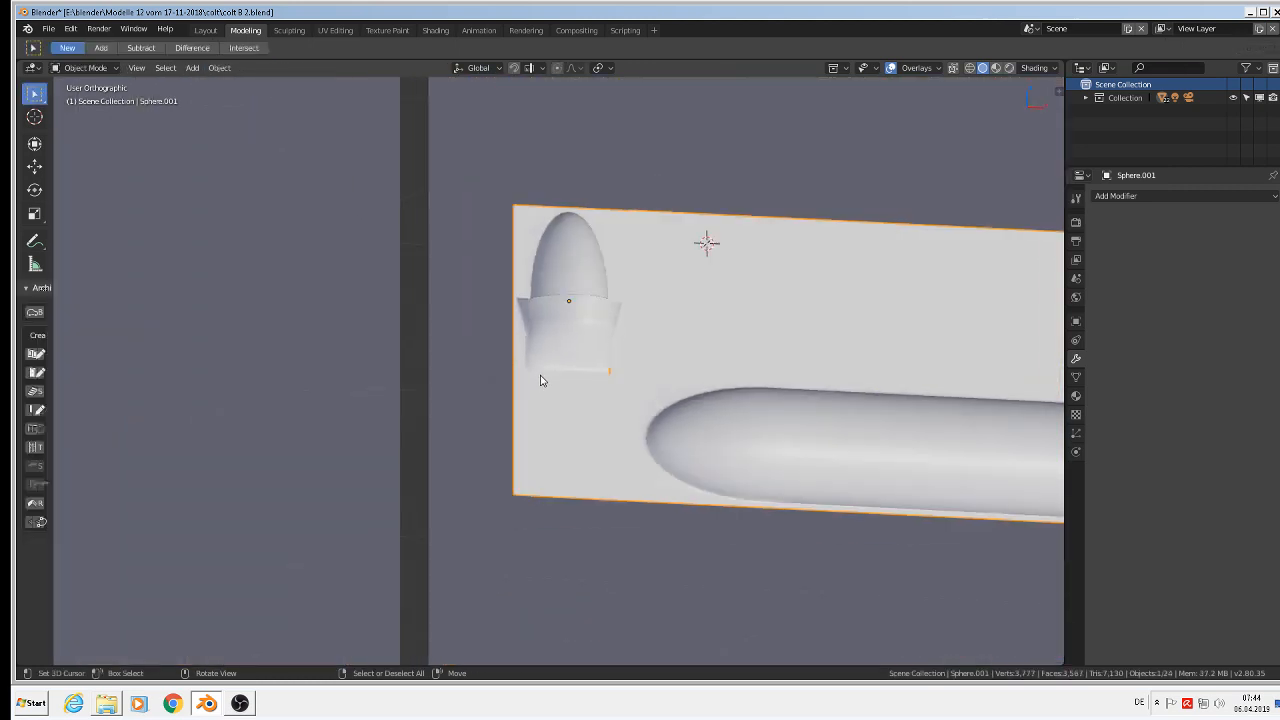
Inspect the small recess and its opposite lower corner from several angles, and save the file
{"action": "middle_click_drag", "start_coordinate": [702, 431], "coordinate": [386, 345], "text": "shift"}
{"action": "middle_click_drag", "start_coordinate": [386, 345], "coordinate": [463, 354]}
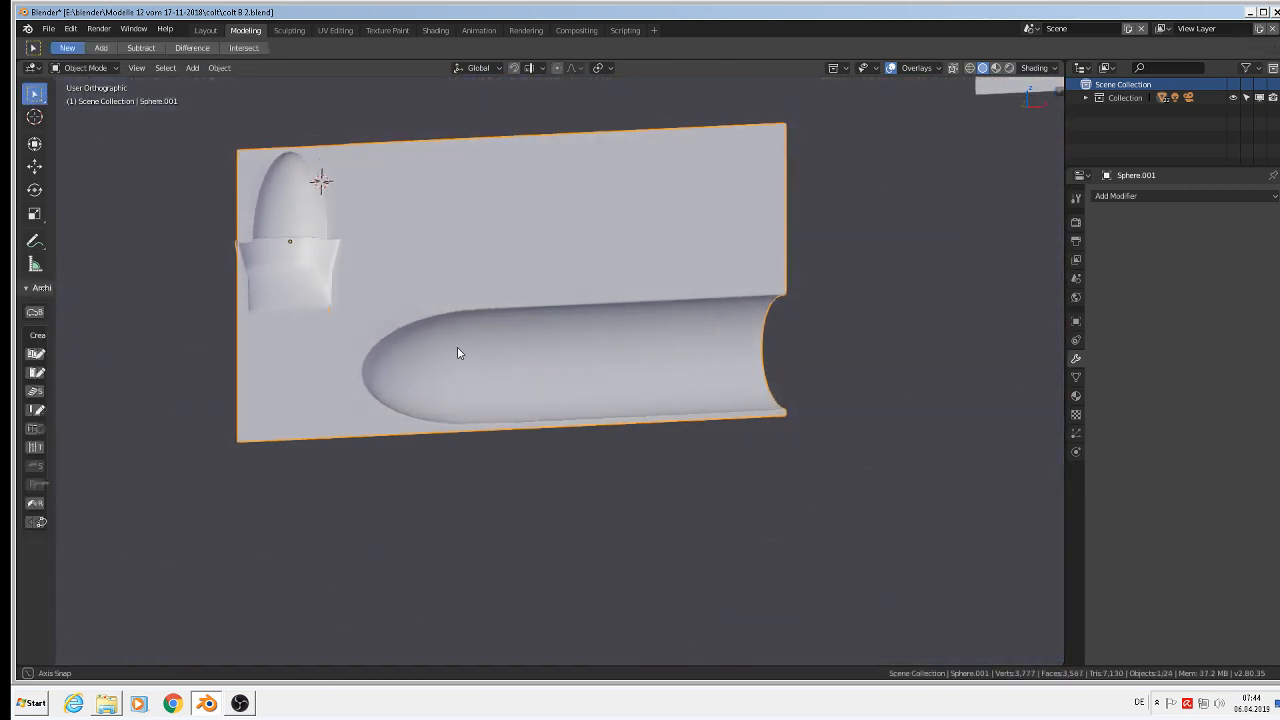
{"action": "scroll", "coordinate": [371, 346], "scroll_direction": "up", "scroll_amount": 8}
{"action": "scroll", "coordinate": [273, 222], "scroll_direction": "up", "scroll_amount": 4}
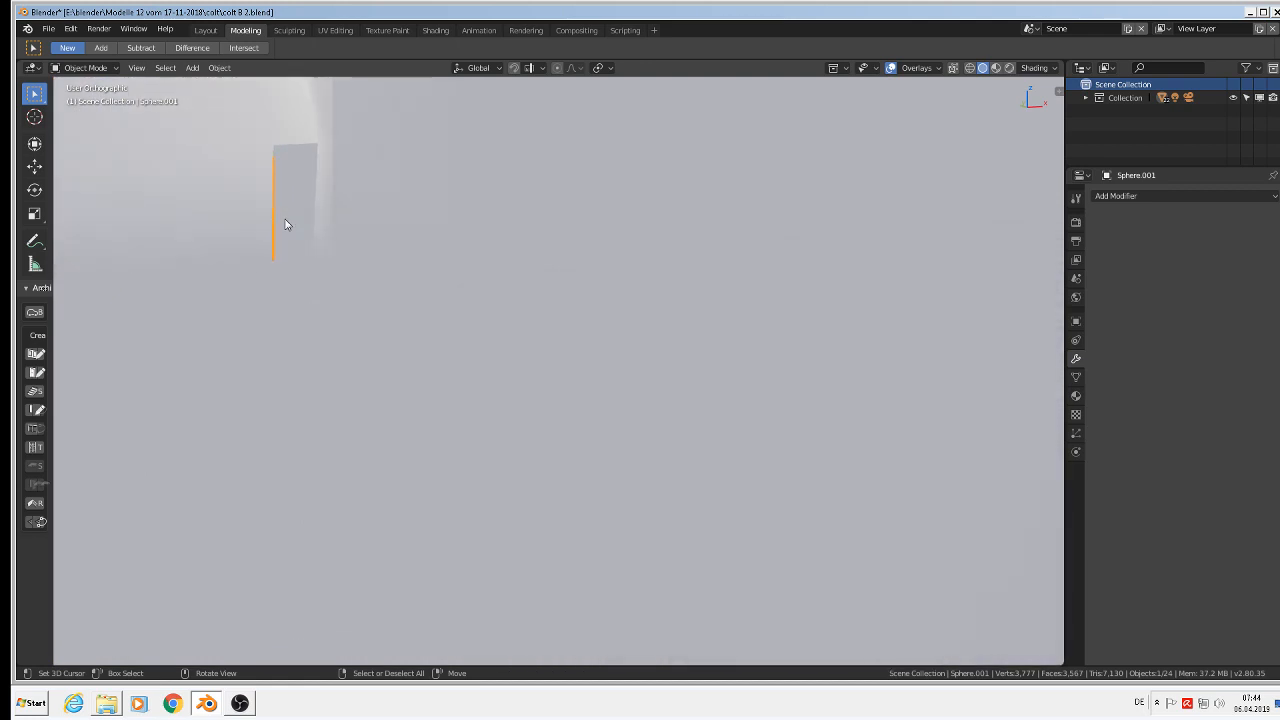
{"action": "middle_click_drag", "start_coordinate": [283, 218], "coordinate": [334, 236]}
{"action": "scroll", "coordinate": [414, 376], "scroll_direction": "down", "scroll_amount": 4}
{"action": "scroll", "coordinate": [416, 381], "scroll_direction": "down", "scroll_amount": 3}
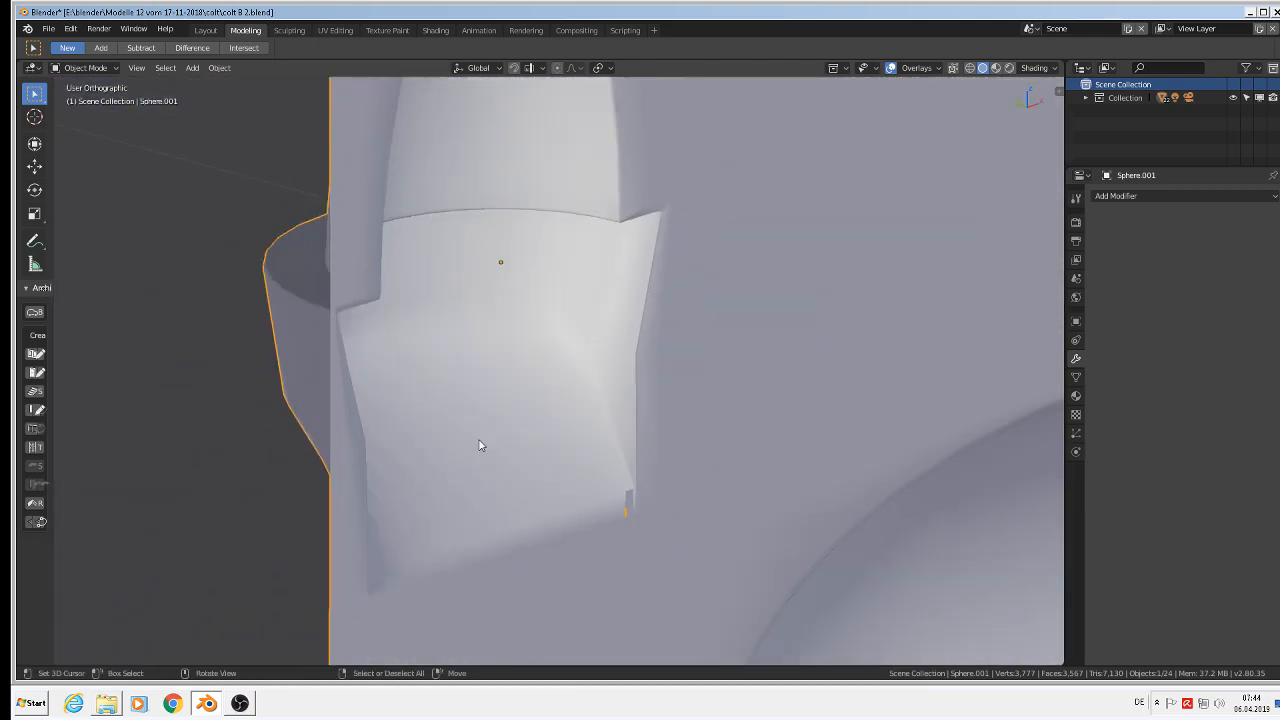
{"action": "left_click", "coordinate": [48, 28]}
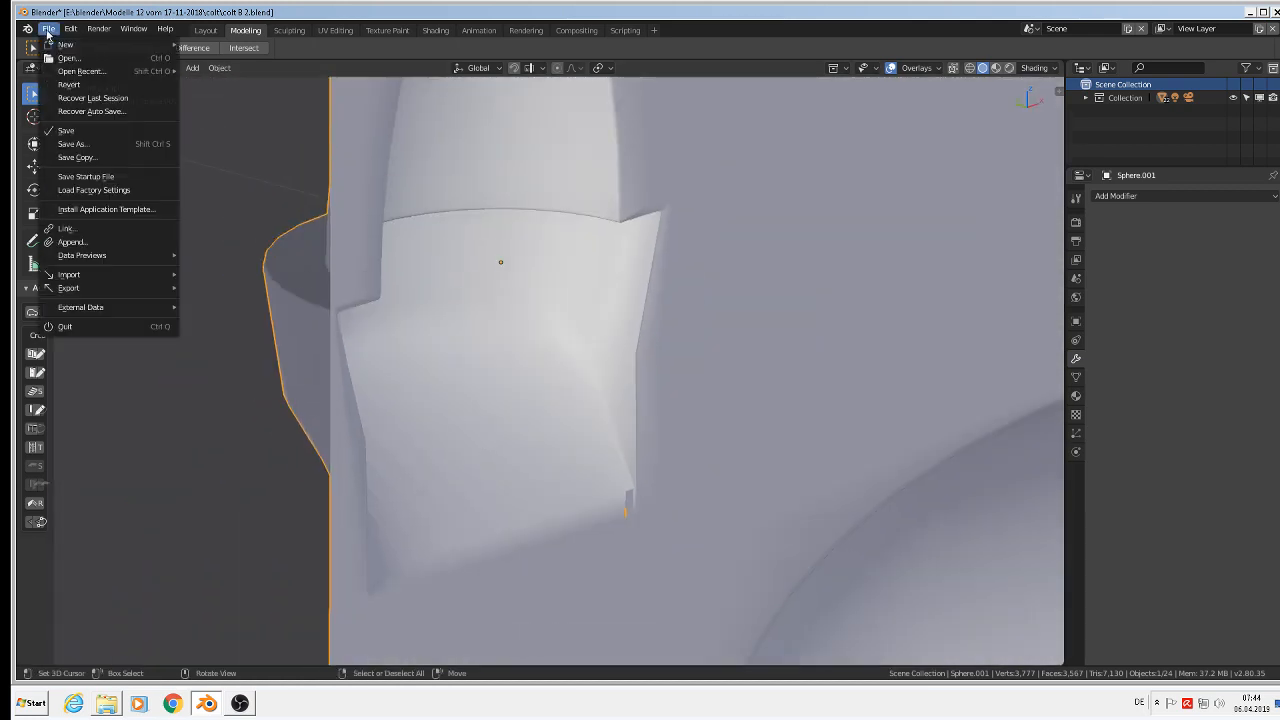
{"action": "left_click", "coordinate": [70, 128]}
Delete only the faulty face that spans the lower corner of the small recess and the strip below it
{"action": "scroll", "coordinate": [640, 371], "scroll_direction": "up", "scroll_amount": 5}
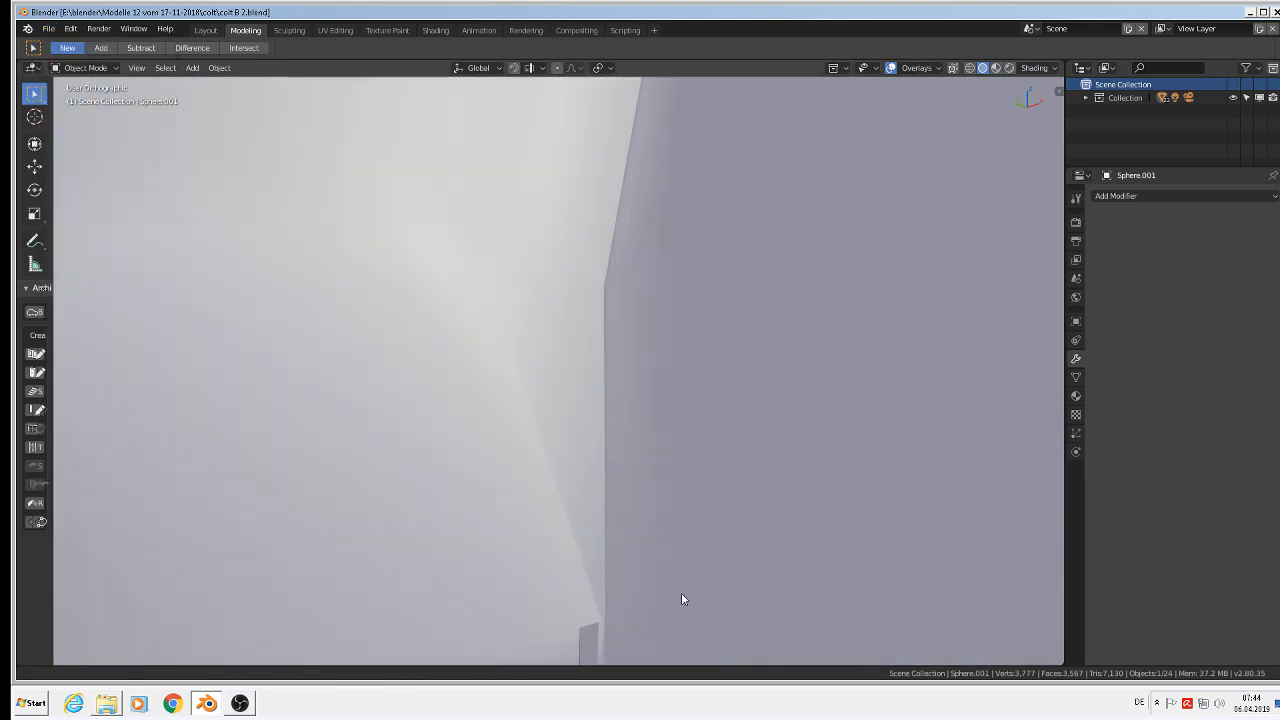
{"action": "middle_click_drag", "start_coordinate": [681, 592], "coordinate": [587, 240], "text": "shift"}
{"action": "scroll", "coordinate": [535, 311], "scroll_direction": "up", "scroll_amount": 4}
{"action": "key", "text": "Tab"}
{"action": "scroll", "coordinate": [483, 276], "scroll_direction": "up", "scroll_amount": 2}
{"action": "right_click", "coordinate": [458, 294]}
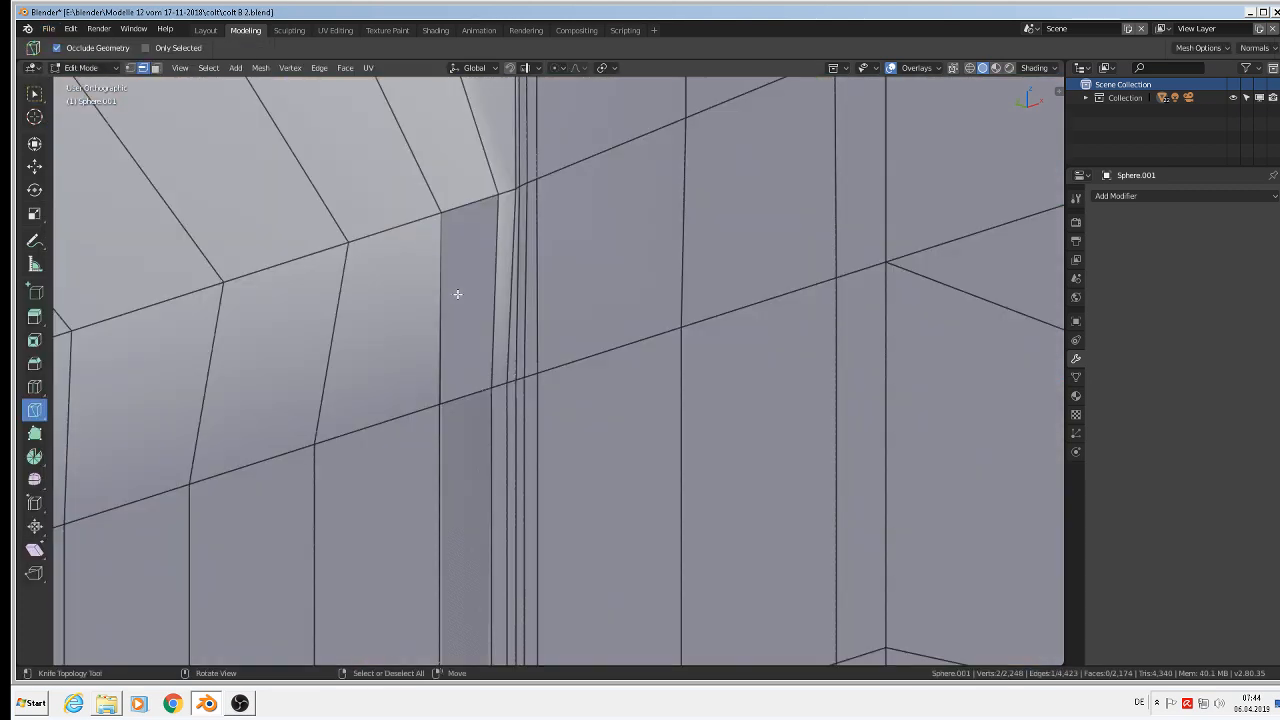
{"action": "middle_click_drag", "start_coordinate": [454, 312], "coordinate": [453, 383]}
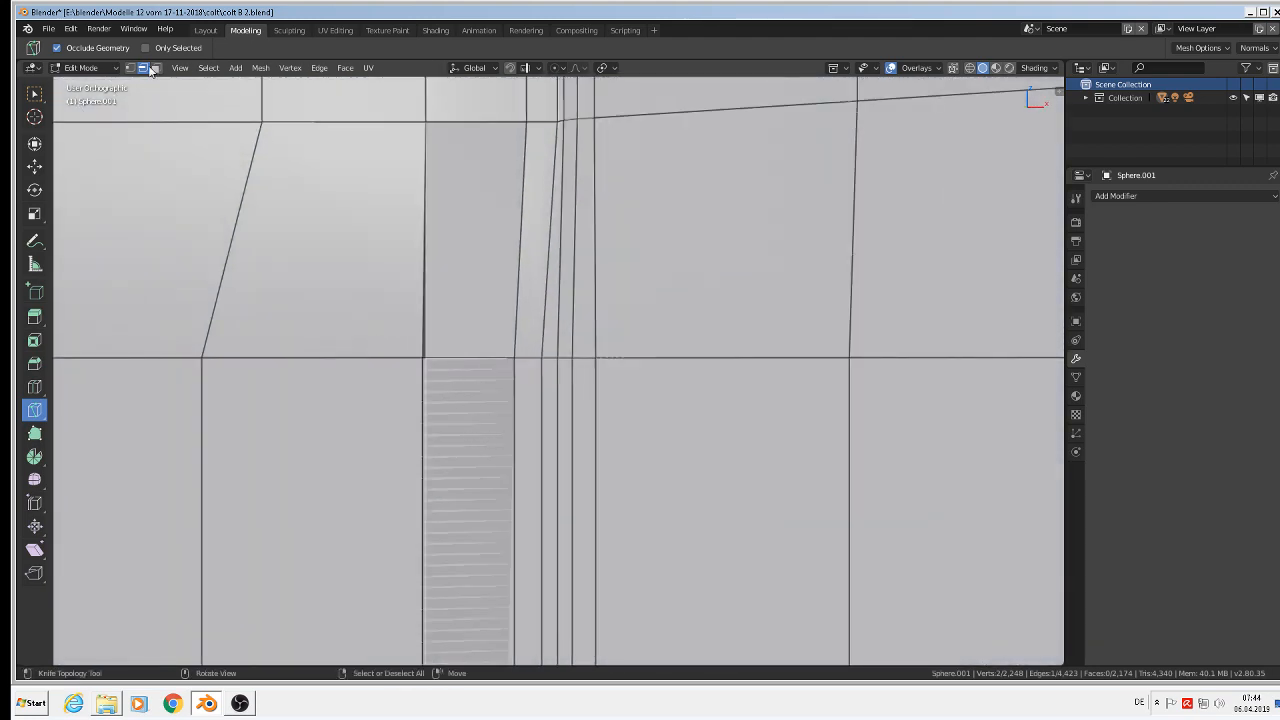
{"action": "left_click", "coordinate": [156, 67]}
{"action": "left_click", "coordinate": [475, 407]}
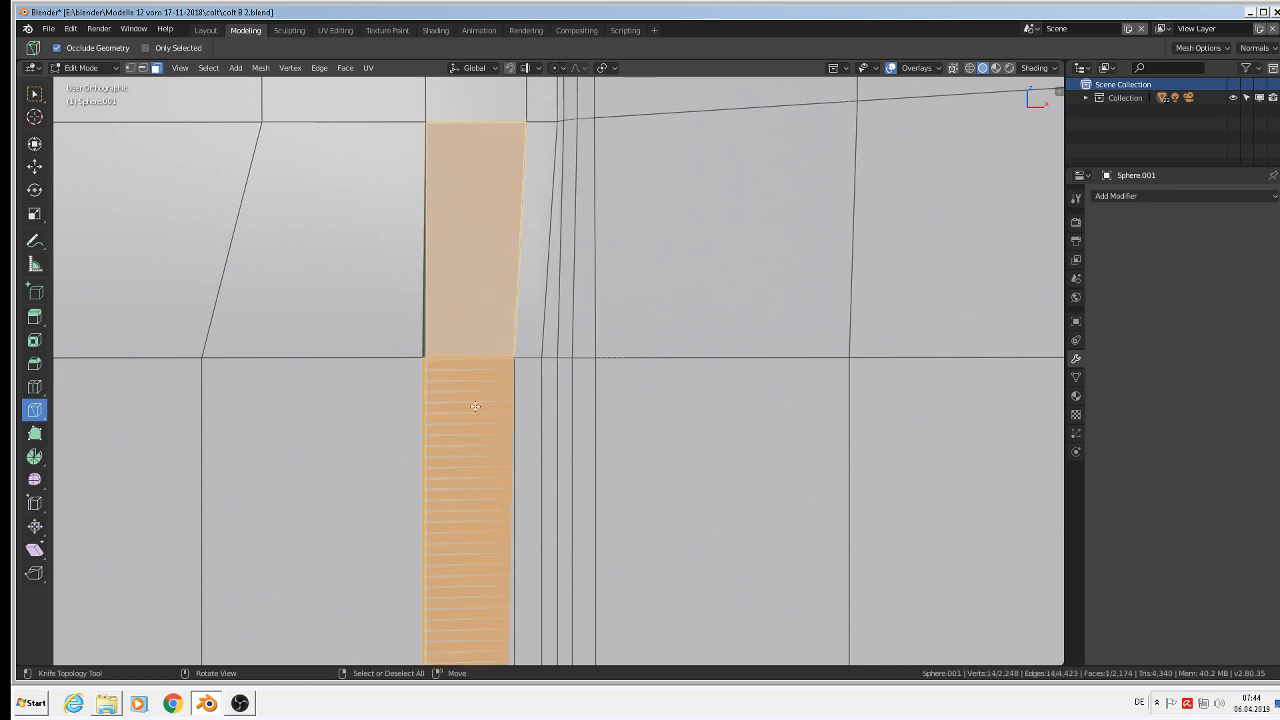
{"action": "key", "text": "x"}
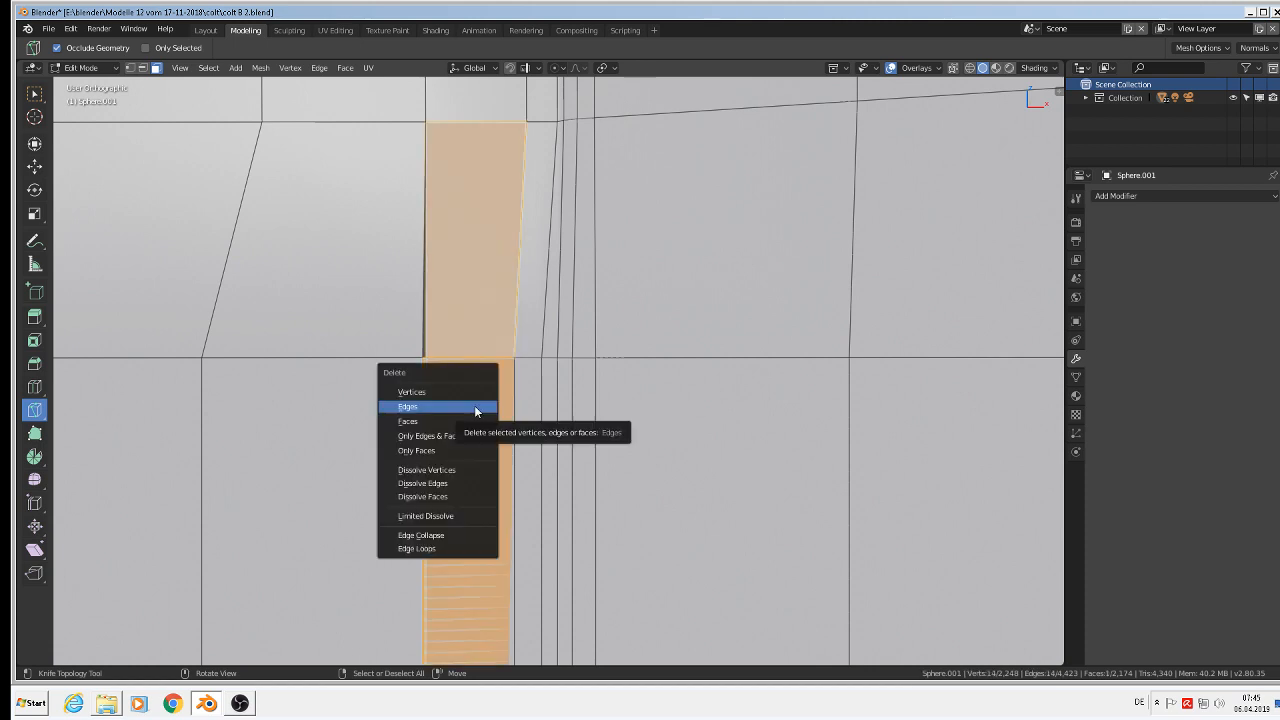
{"action": "left_click", "coordinate": [462, 450]}
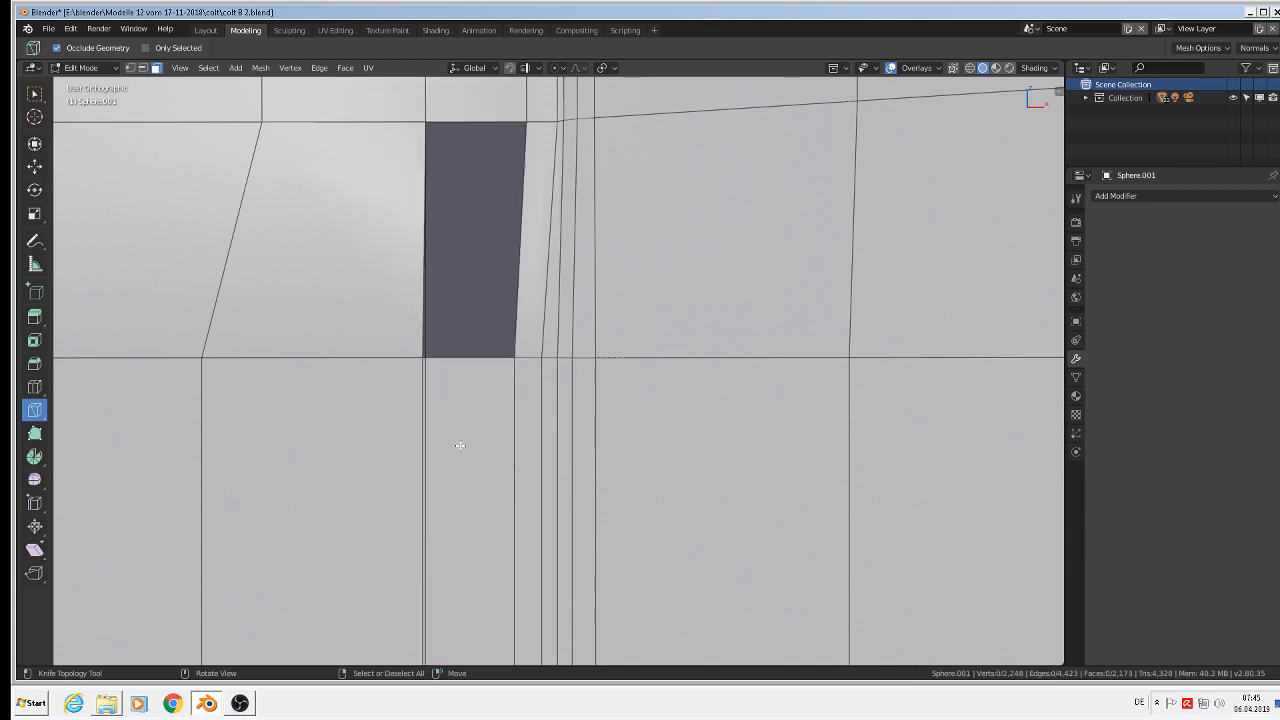
Delete the loose vertical edge running beside the border of the opened corner hole
{"action": "scroll", "coordinate": [440, 400], "scroll_direction": "up", "scroll_amount": 4}
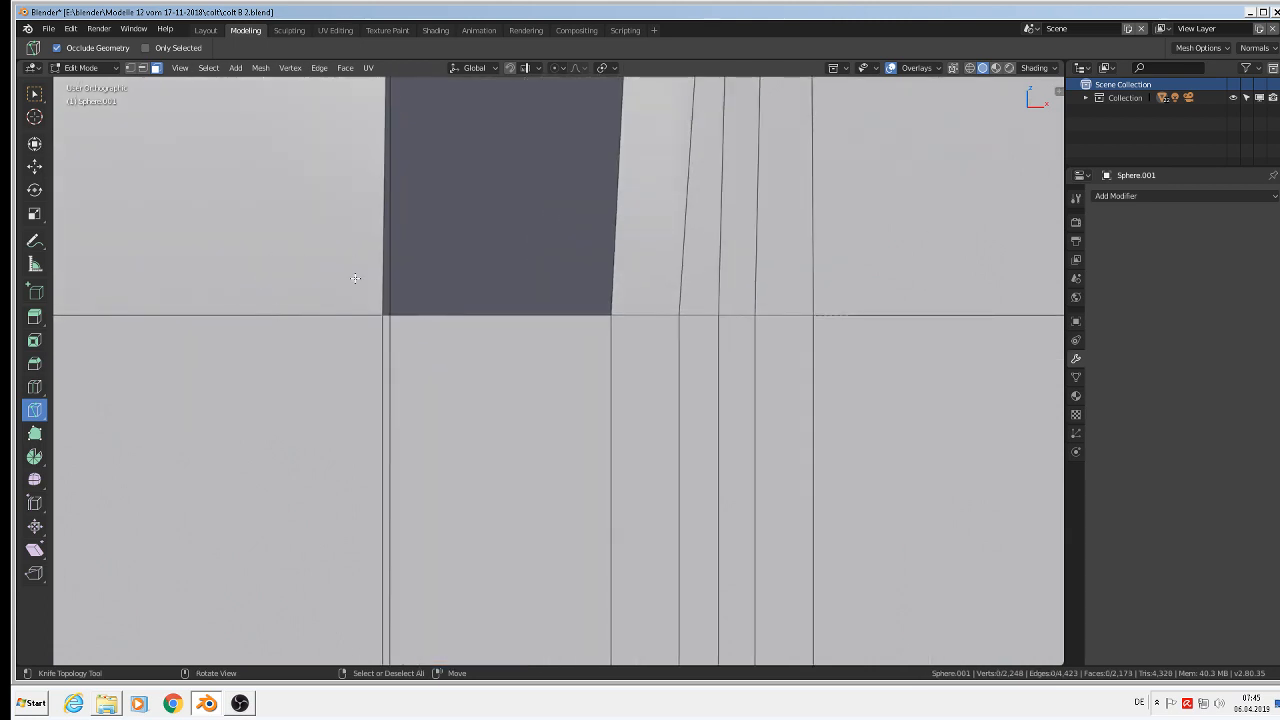
{"action": "left_click", "coordinate": [142, 67]}
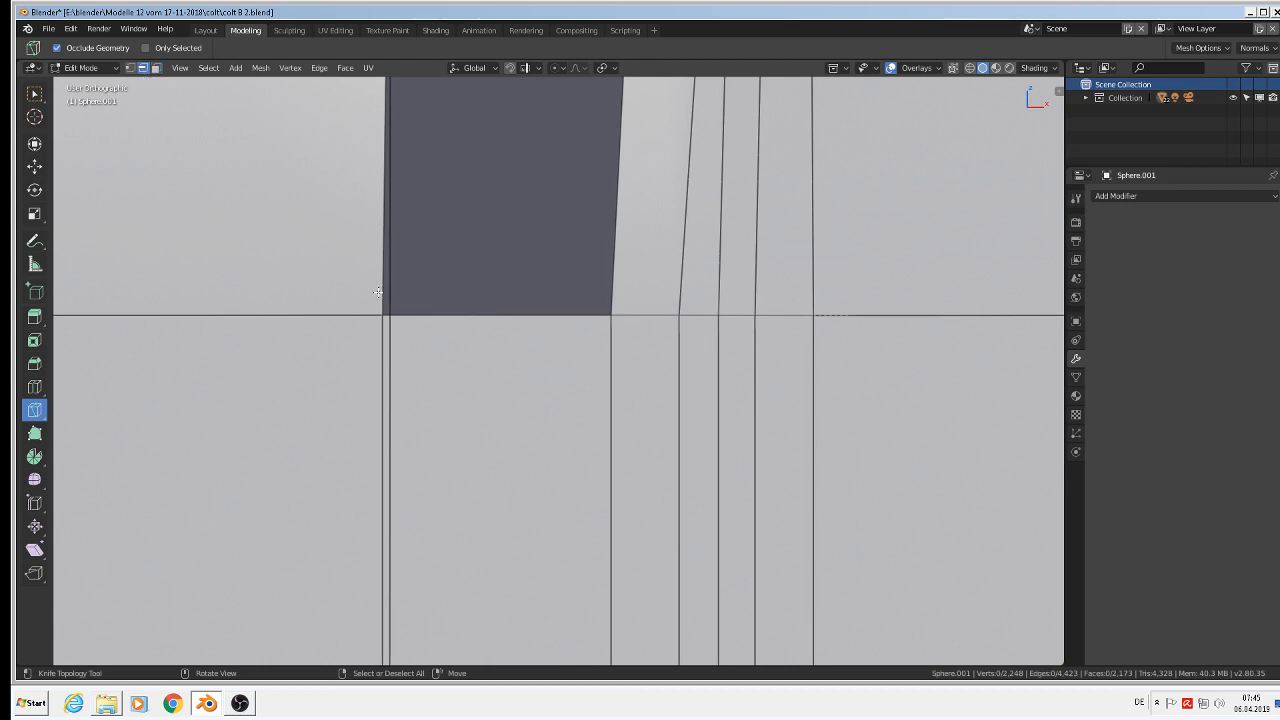
{"action": "right_click", "coordinate": [402, 287]}
{"action": "key", "text": "x"}
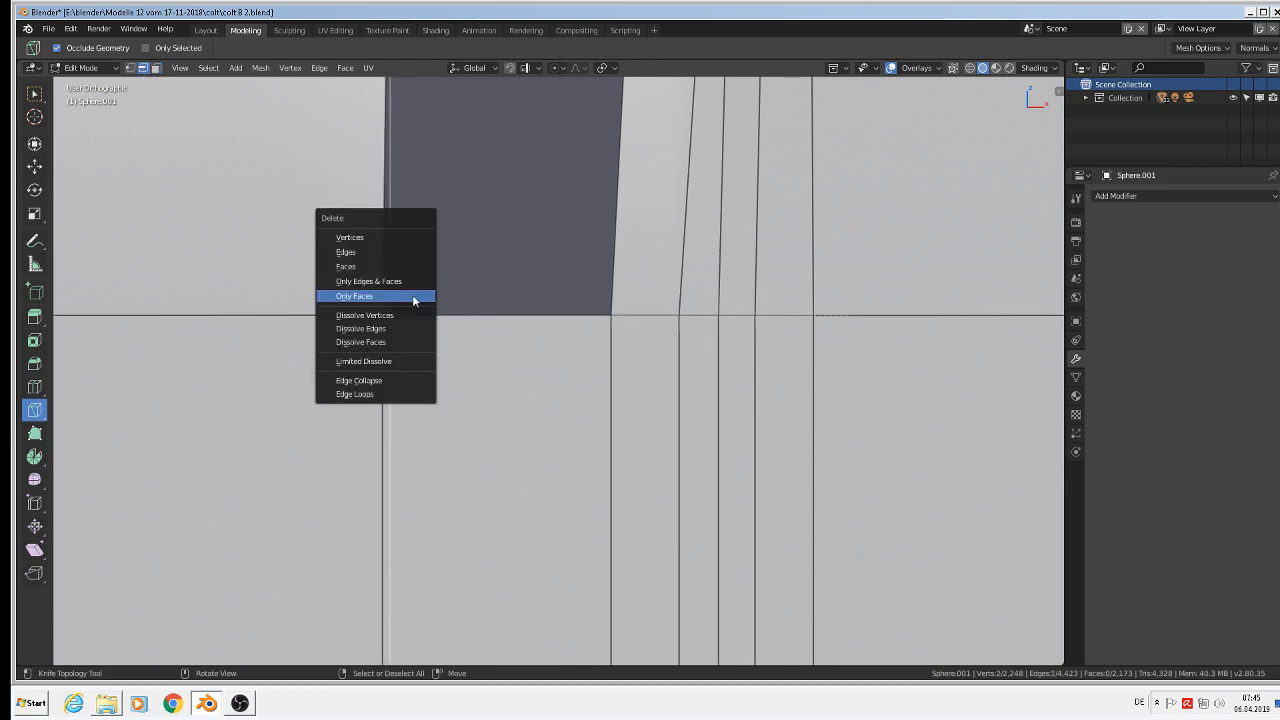
{"action": "left_click", "coordinate": [388, 251]}
Fill the four-sided corner hole with a new face between its two long vertical edges
{"action": "scroll", "coordinate": [412, 280], "scroll_direction": "down", "scroll_amount": 3}
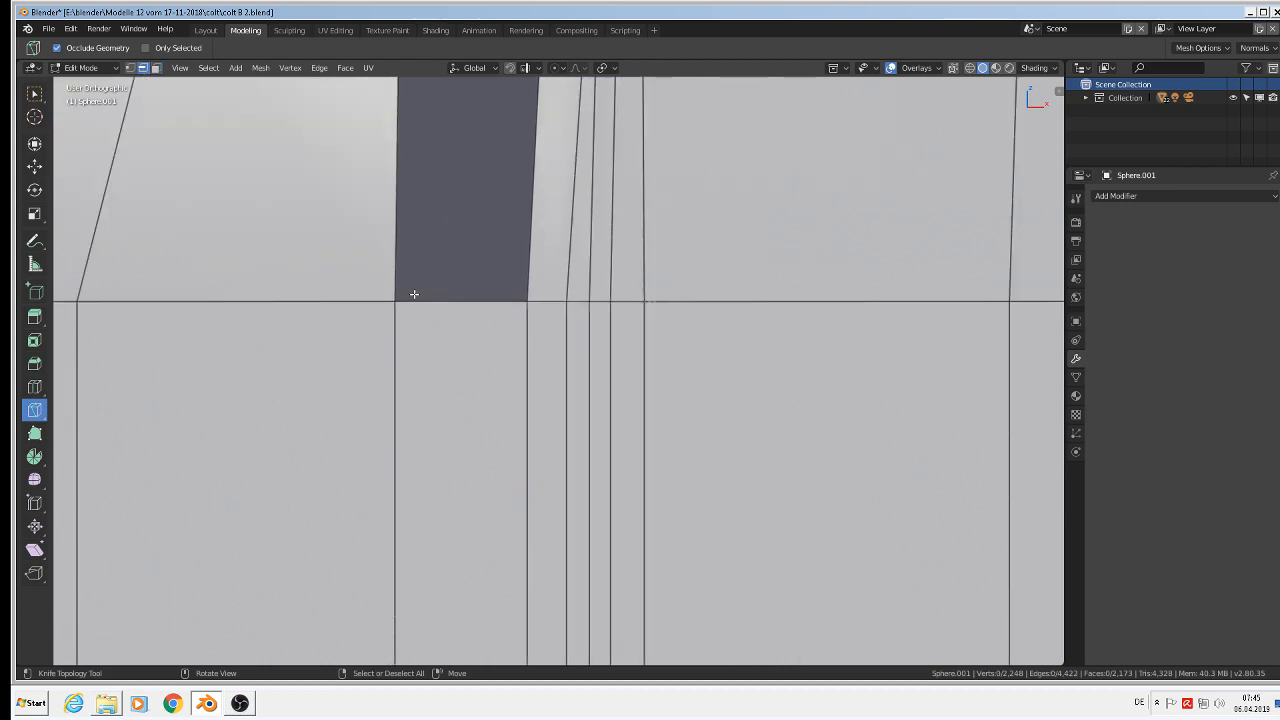
{"action": "middle_click_drag", "start_coordinate": [412, 337], "coordinate": [411, 414], "text": "shift"}
{"action": "right_click", "coordinate": [418, 320]}
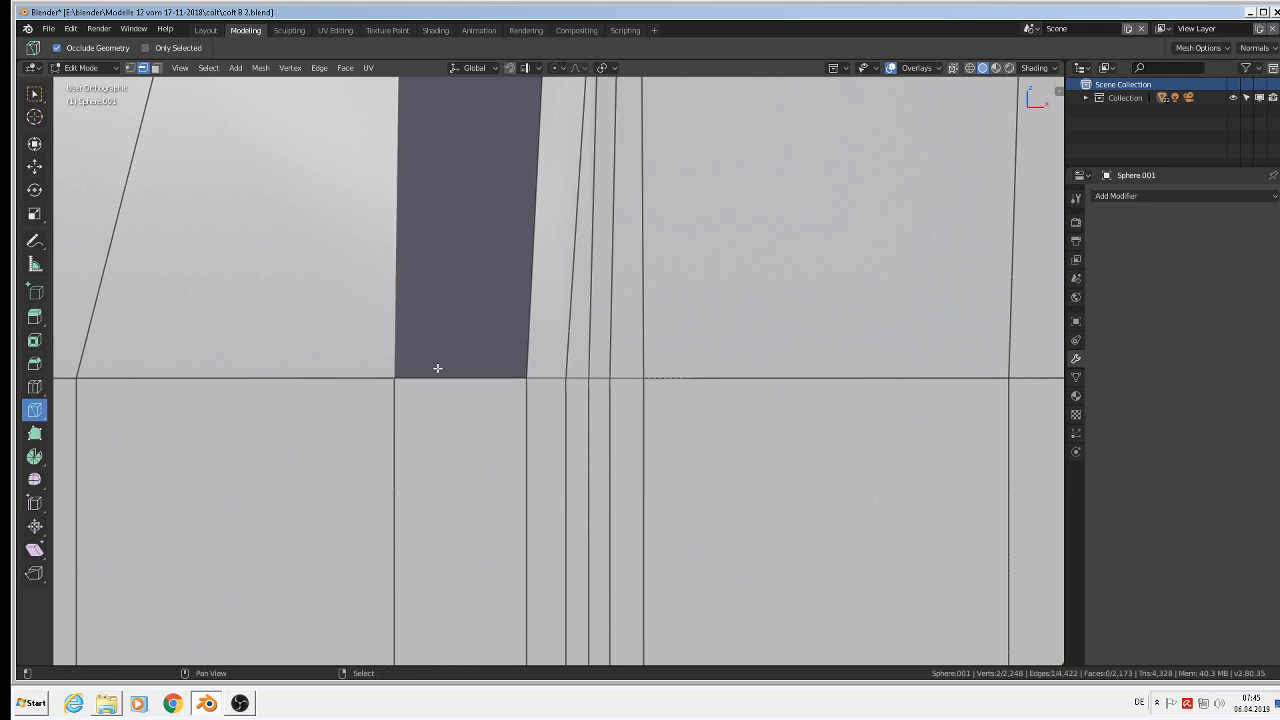
{"action": "right_click", "coordinate": [523, 314], "text": "shift"}
{"action": "key", "text": "f"}
{"action": "scroll", "coordinate": [526, 365], "scroll_direction": "down", "scroll_amount": 3}
{"action": "scroll", "coordinate": [524, 370], "scroll_direction": "down", "scroll_amount": 10}
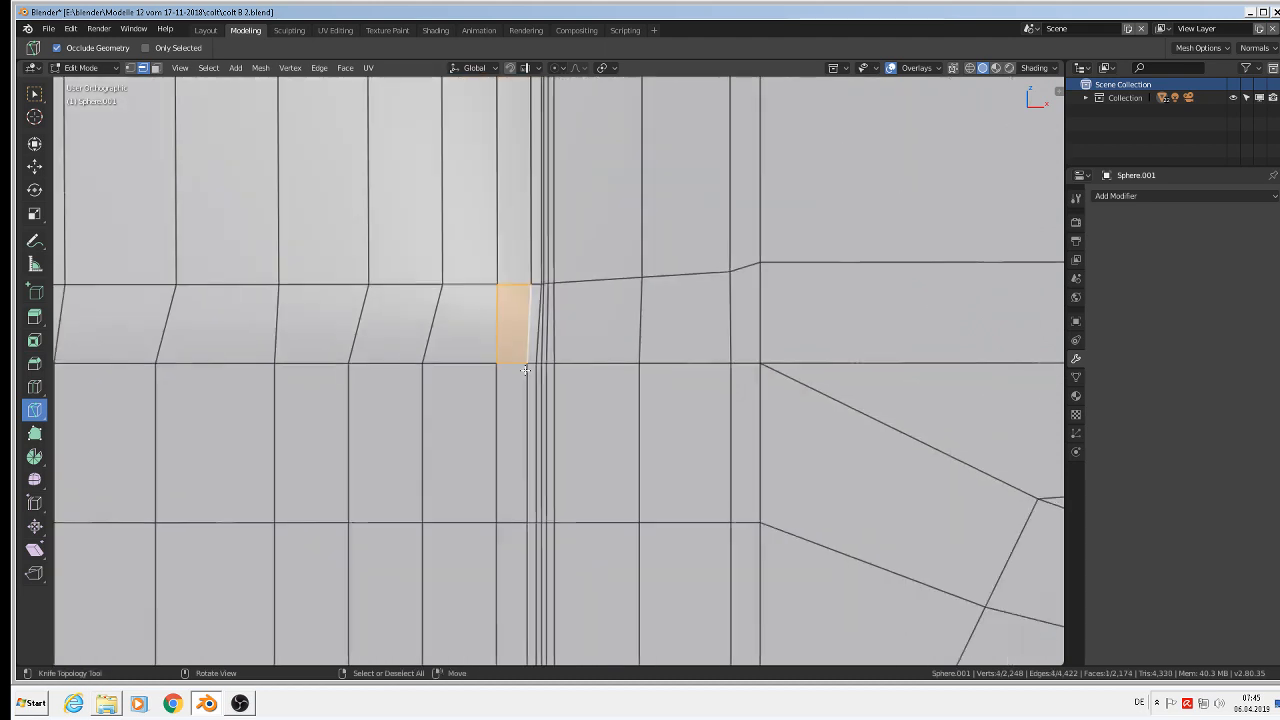
Select the part's entire mesh and make all its normals consistent
{"action": "key", "text": "Tab"}
{"action": "scroll", "coordinate": [519, 400], "scroll_direction": "down", "scroll_amount": 3}
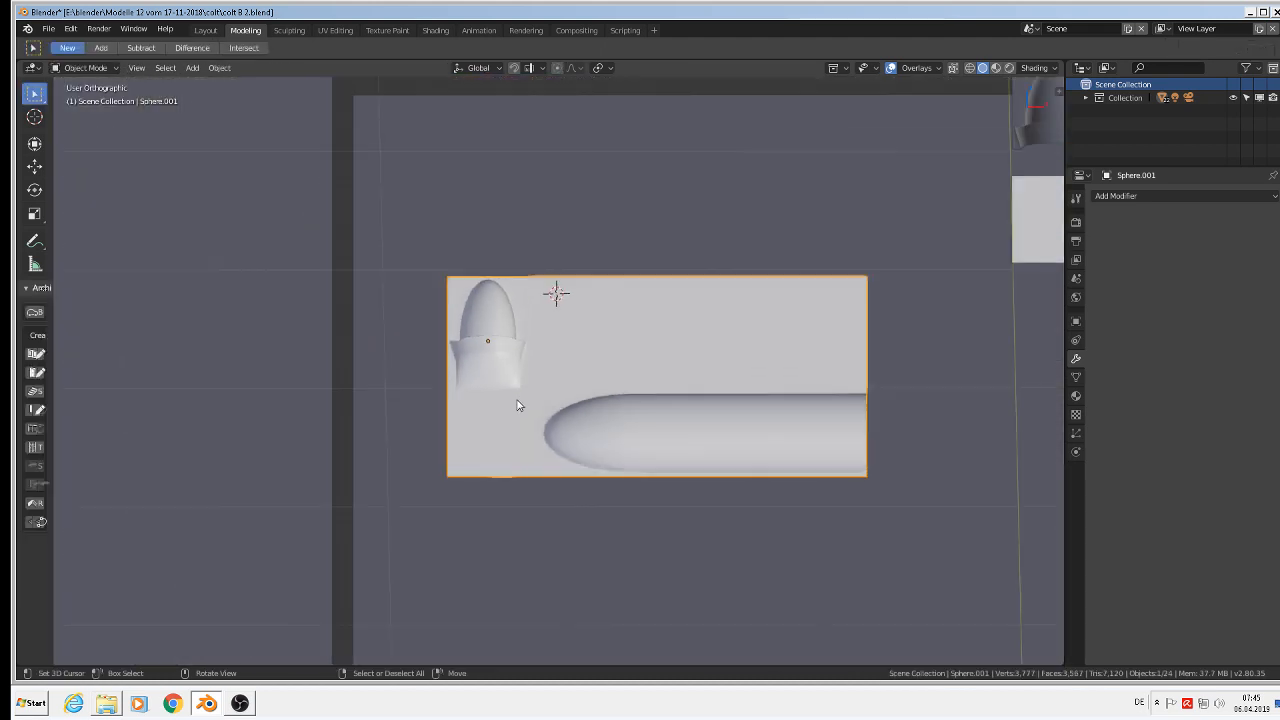
{"action": "scroll", "coordinate": [522, 398], "scroll_direction": "up", "scroll_amount": 3}
{"action": "key", "text": "Tab"}
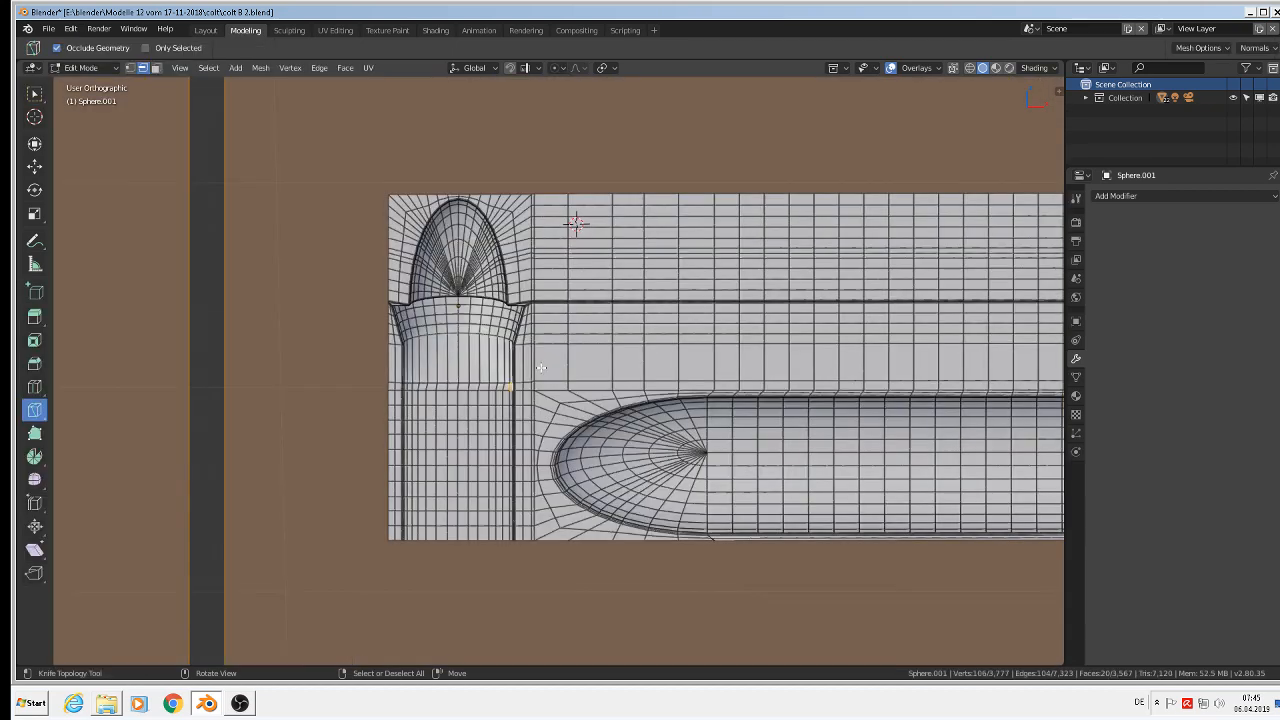
{"action": "key", "text": "Tab"}
{"action": "key", "text": "Tab"}
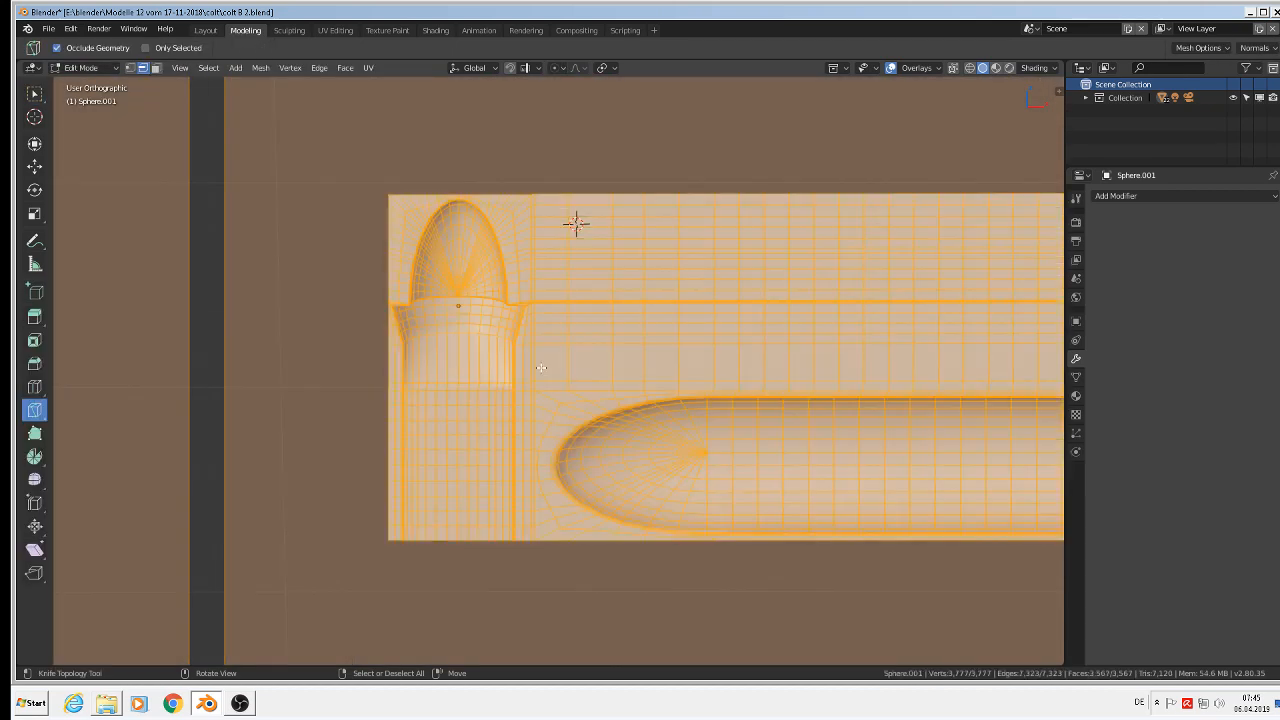
{"action": "key", "text": "Tab"}
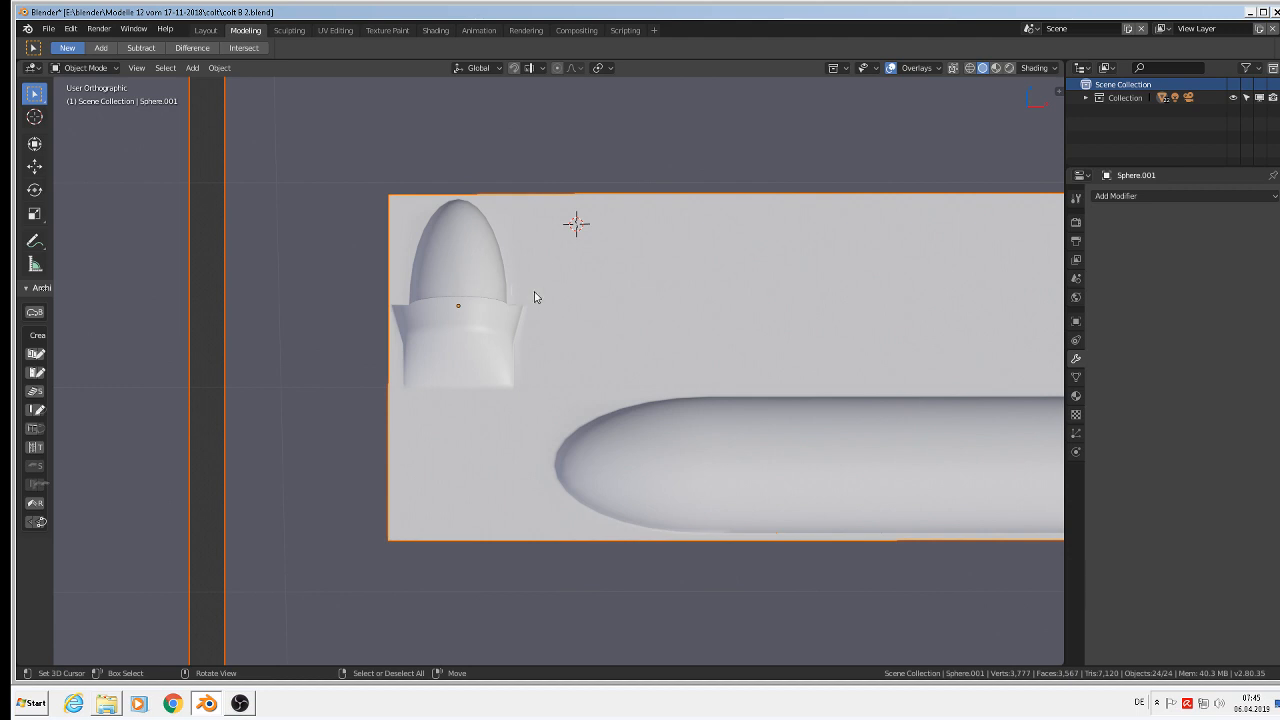
{"action": "key", "text": "Tab"}
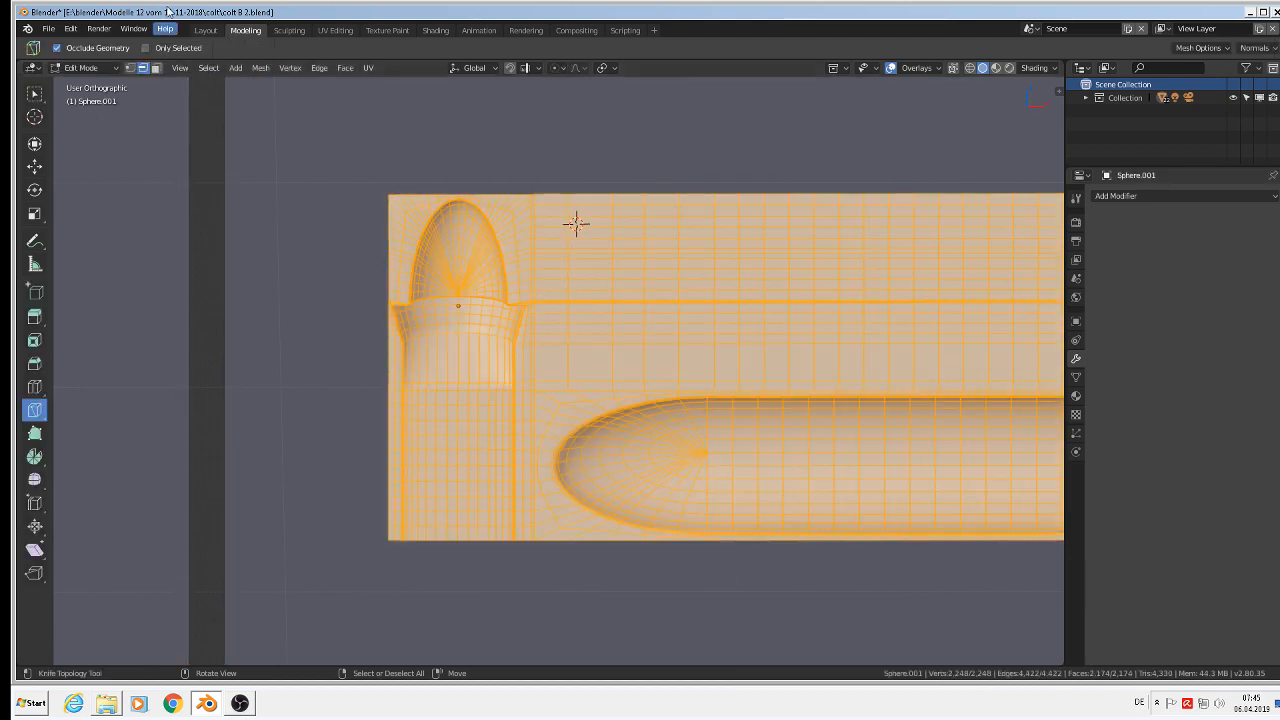
{"action": "left_click", "coordinate": [260, 68]}
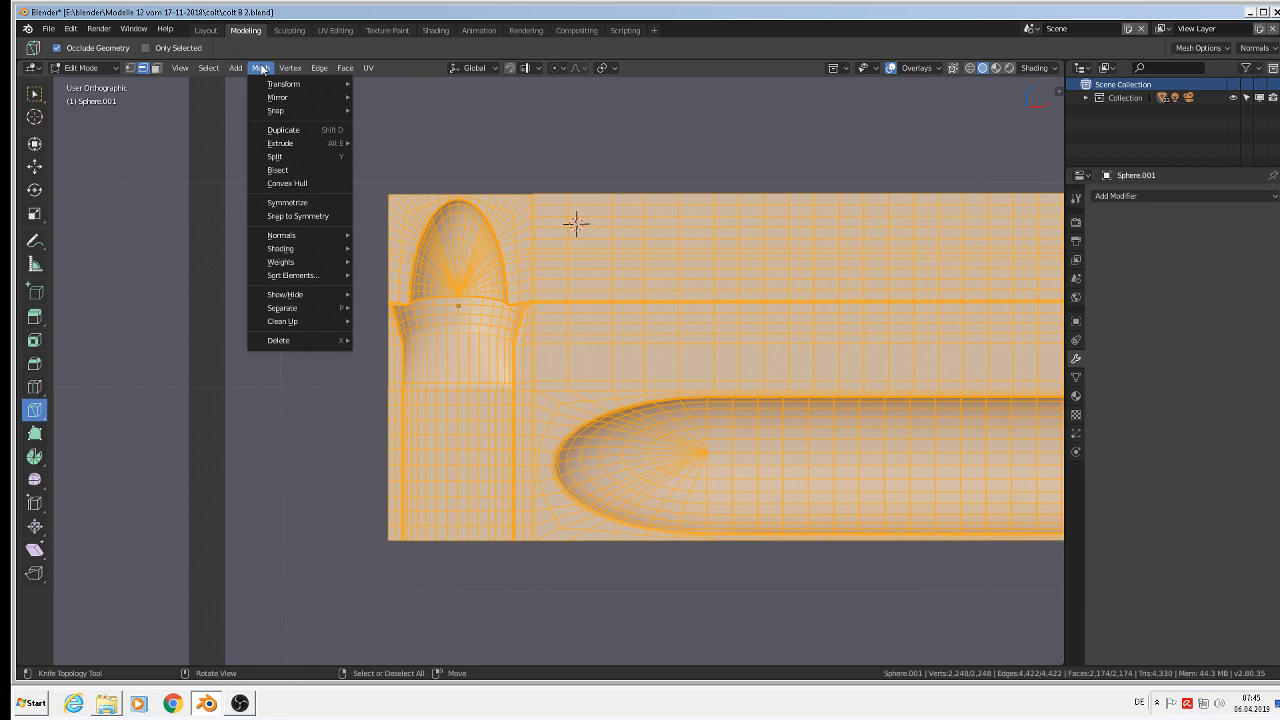
{"action": "mouse_move", "coordinate": [300, 236]}
{"action": "left_click", "coordinate": [387, 238]}
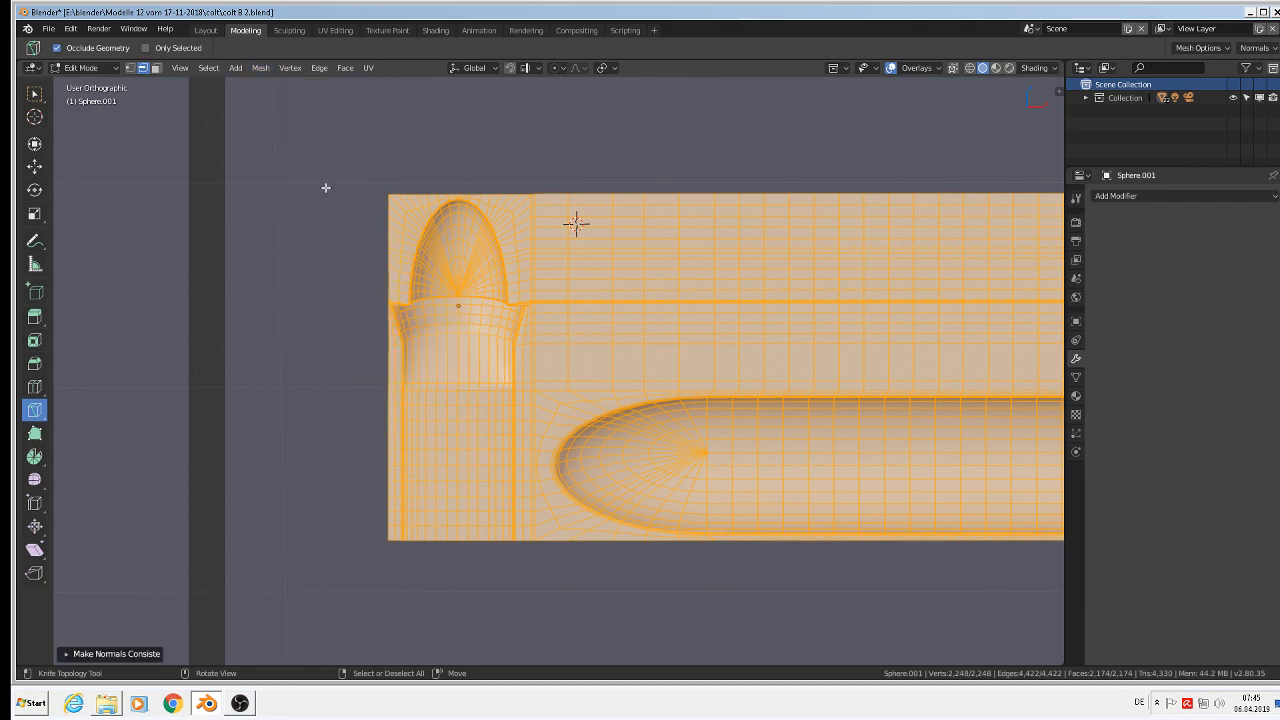
Clean up the whole mesh by deleting loose geometry and removing double vertices
{"action": "left_click", "coordinate": [261, 68]}
{"action": "mouse_move", "coordinate": [300, 321]}
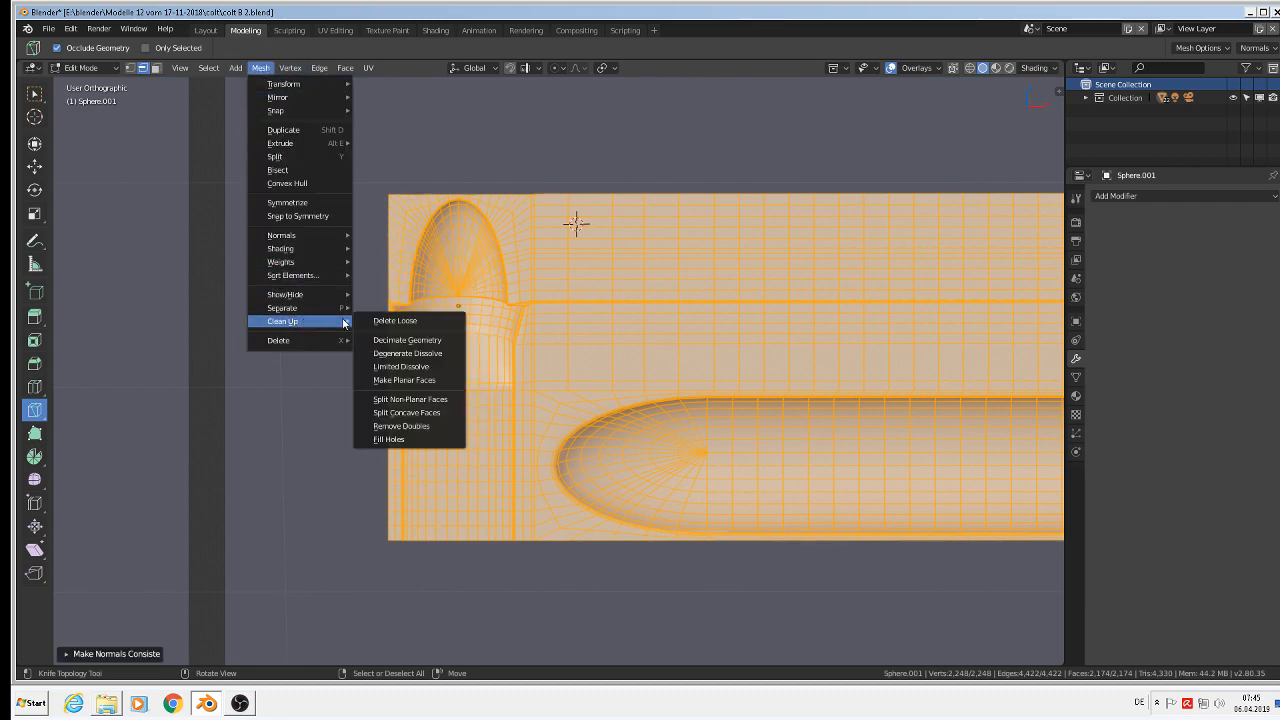
{"action": "left_click", "coordinate": [390, 321]}
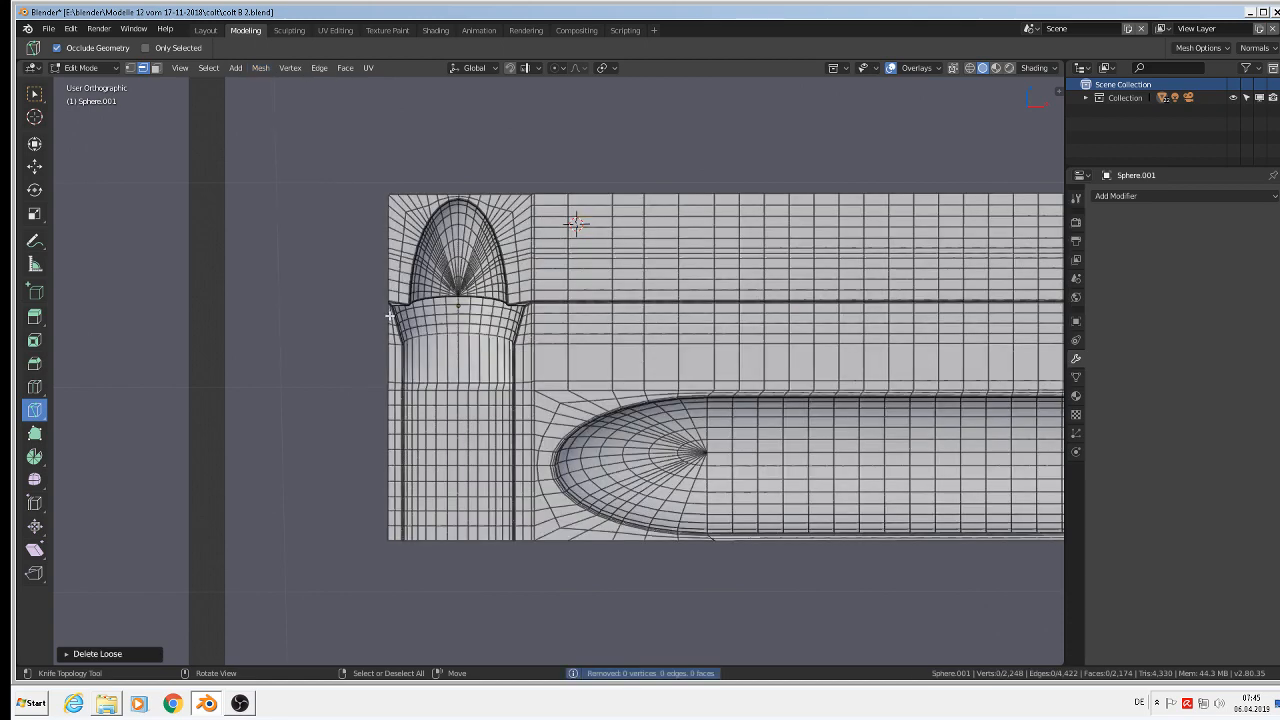
{"action": "left_click", "coordinate": [293, 70]}
{"action": "key", "text": "a"}
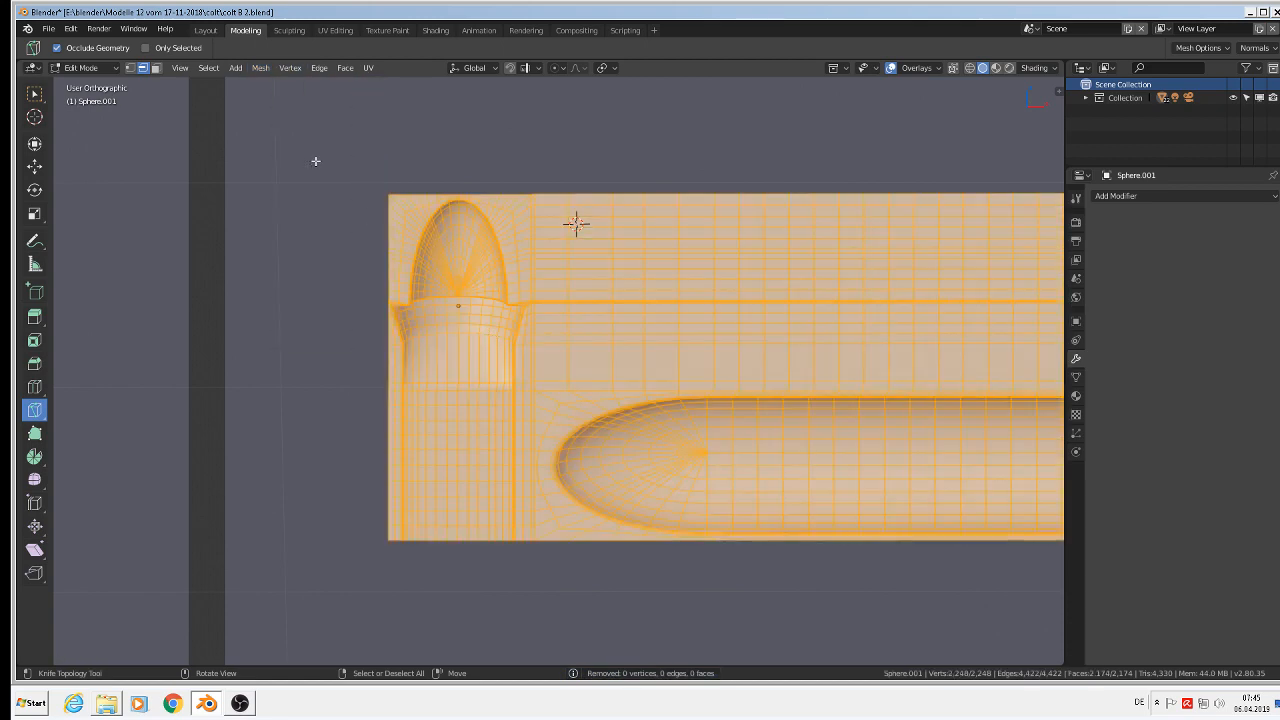
{"action": "left_click", "coordinate": [290, 70]}
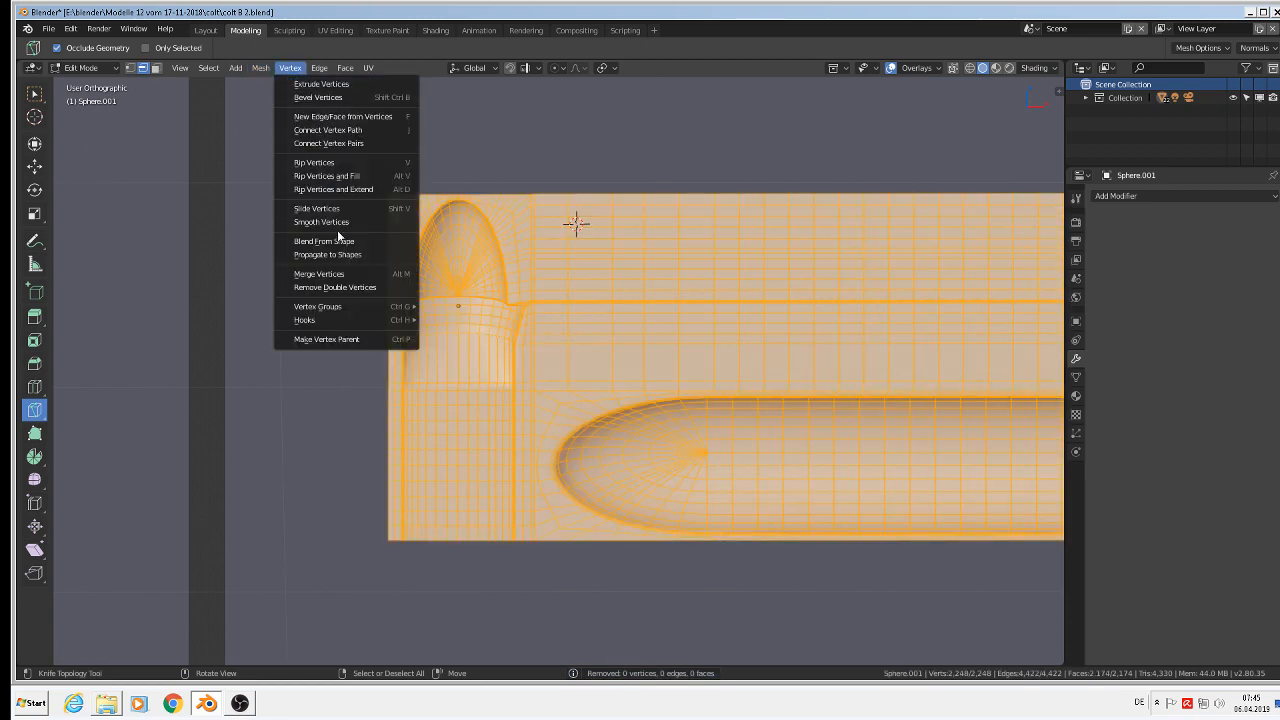
{"action": "left_click", "coordinate": [348, 288]}
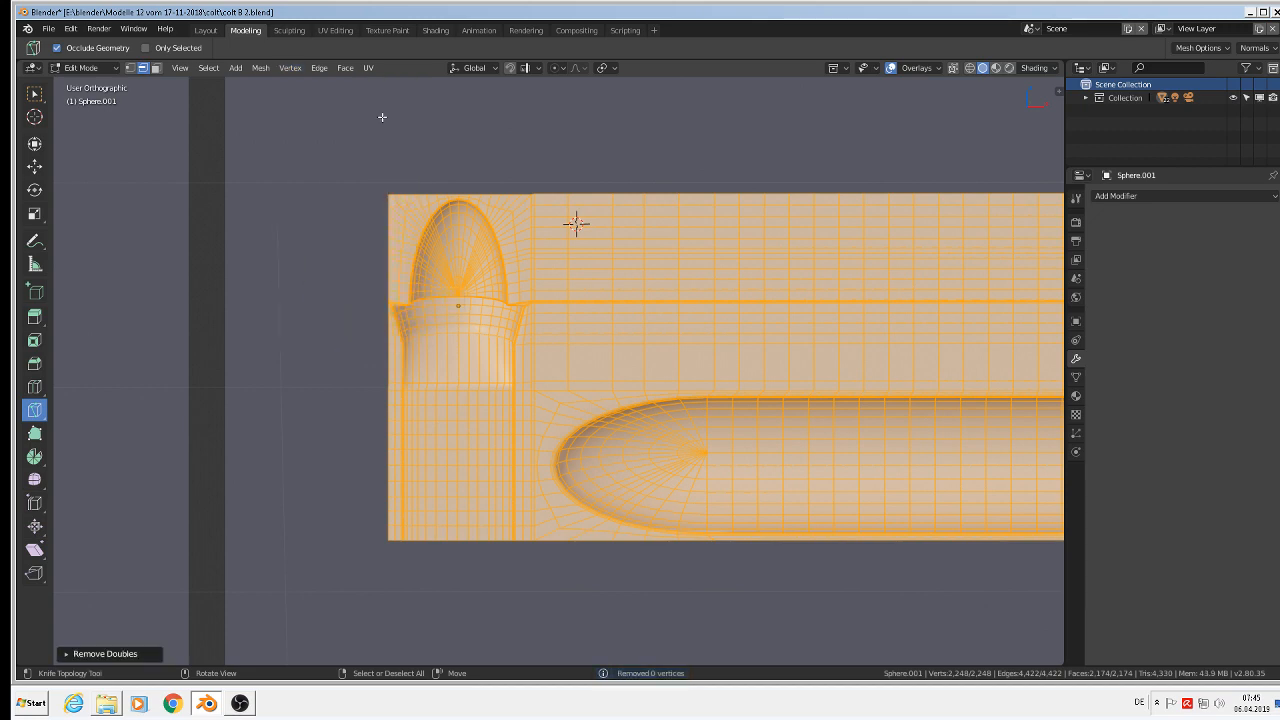
Apply the part's rotation and scale in Object Mode, and save the file
{"action": "key", "text": "Tab"}
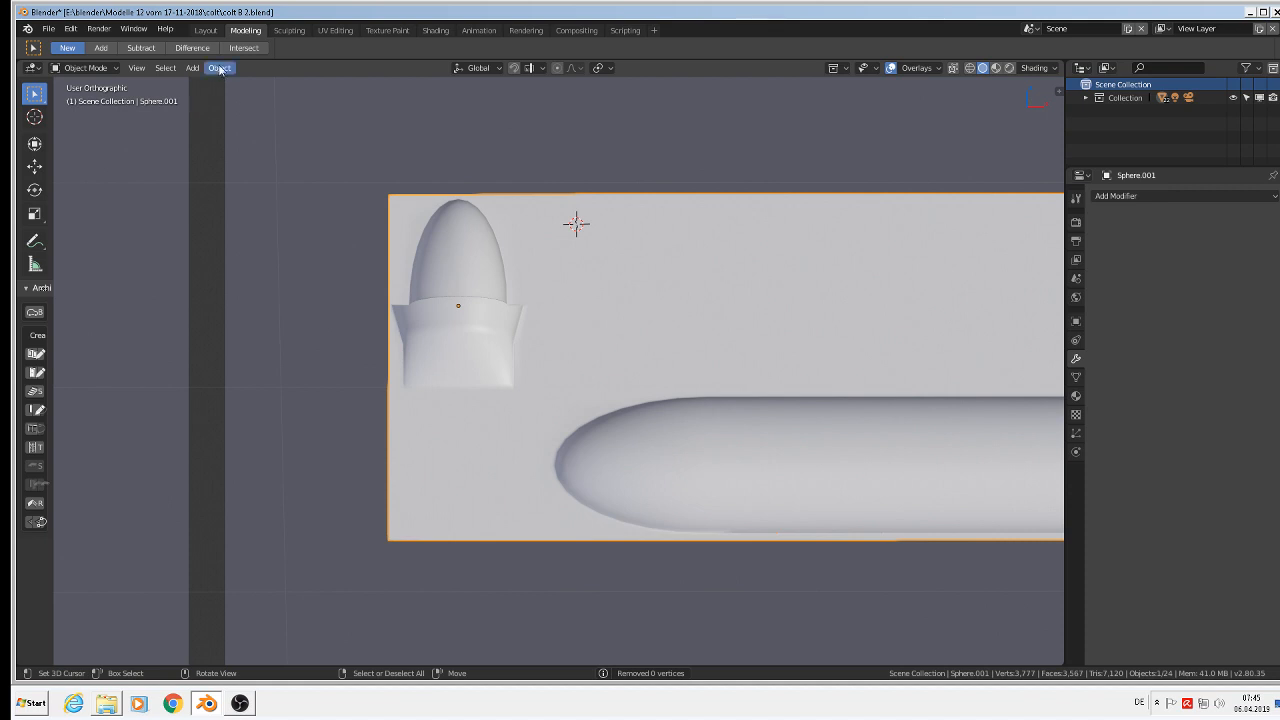
{"action": "left_click", "coordinate": [219, 68]}
{"action": "mouse_move", "coordinate": [290, 138]}
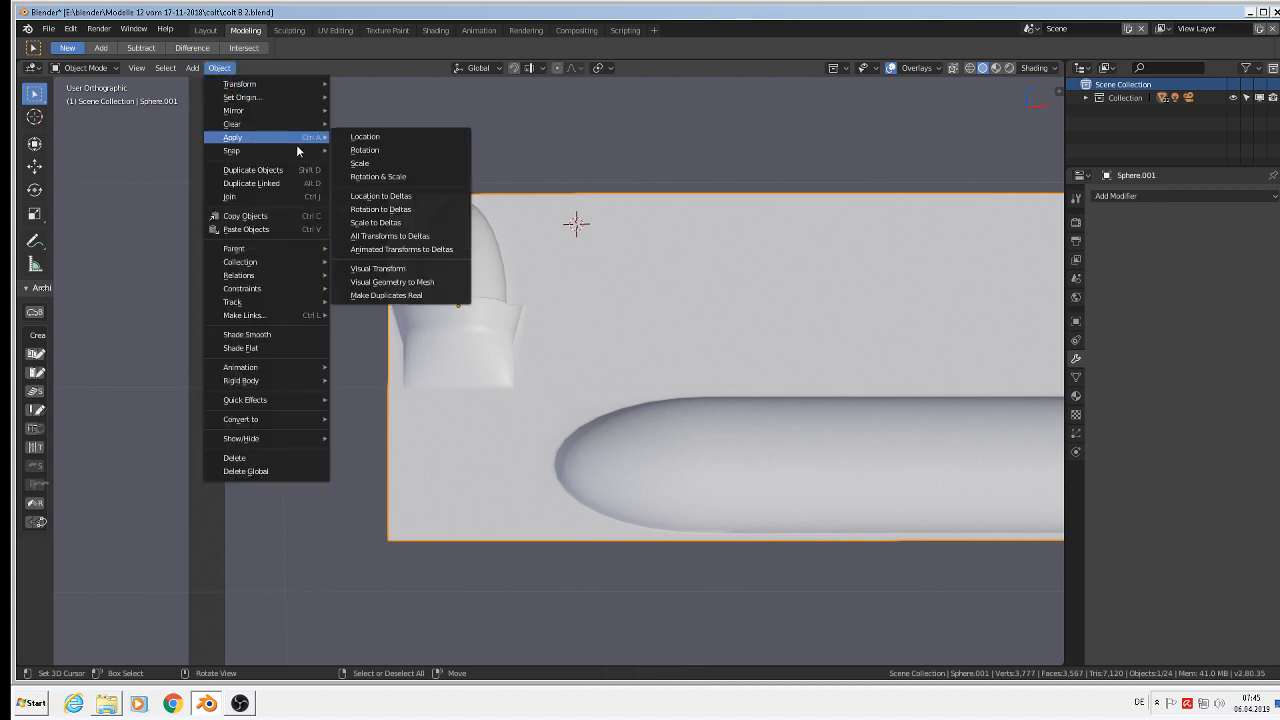
{"action": "left_click", "coordinate": [378, 176]}
{"action": "left_click", "coordinate": [48, 28]}
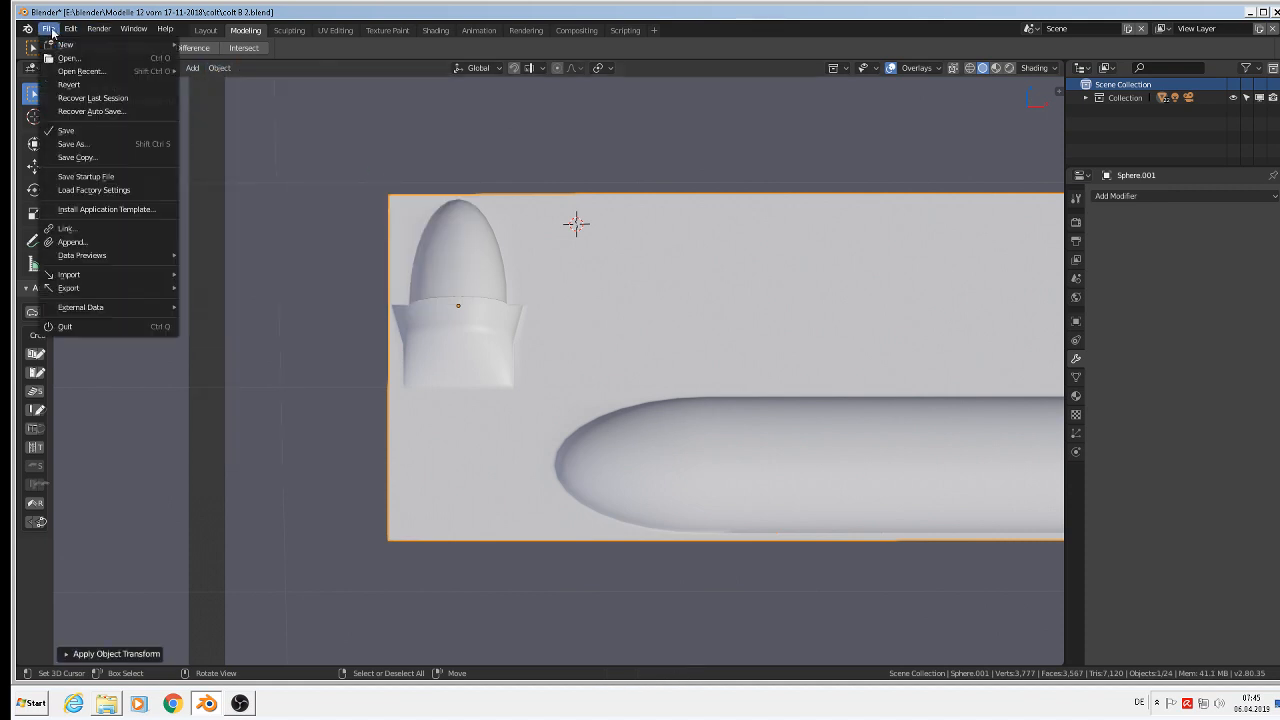
{"action": "left_click", "coordinate": [86, 130]}
Switch the viewport lighting to MatCap and choose the shiny metallic material with bluish reflections
{"action": "scroll", "coordinate": [348, 210], "scroll_direction": "down", "scroll_amount": 5}
{"action": "scroll", "coordinate": [494, 286], "scroll_direction": "up", "scroll_amount": 2}
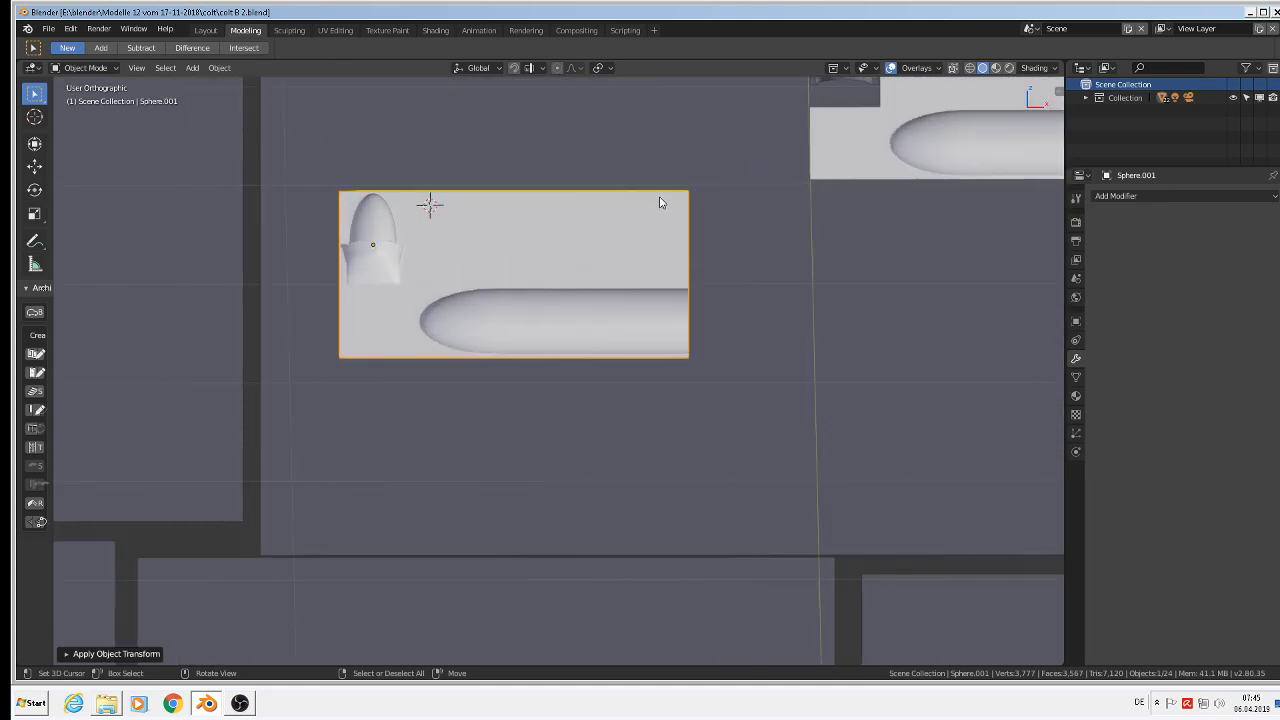
{"action": "left_click", "coordinate": [1038, 70]}
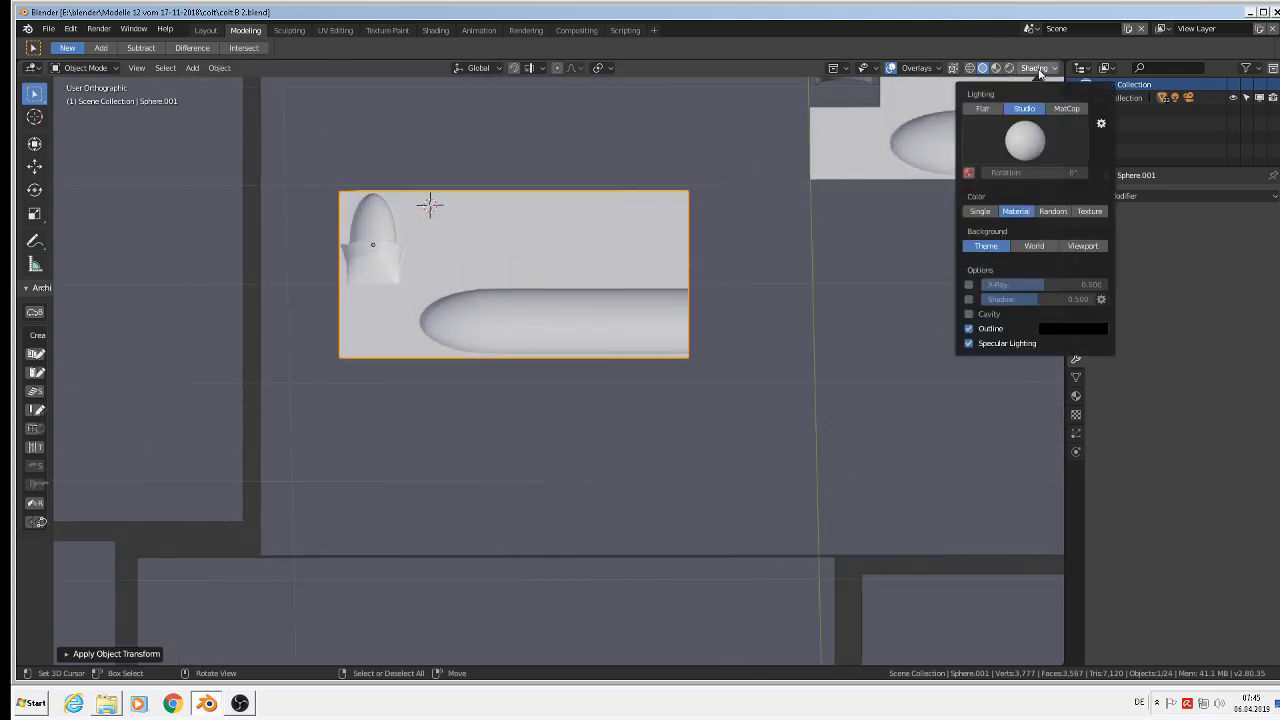
{"action": "left_click", "coordinate": [1066, 110]}
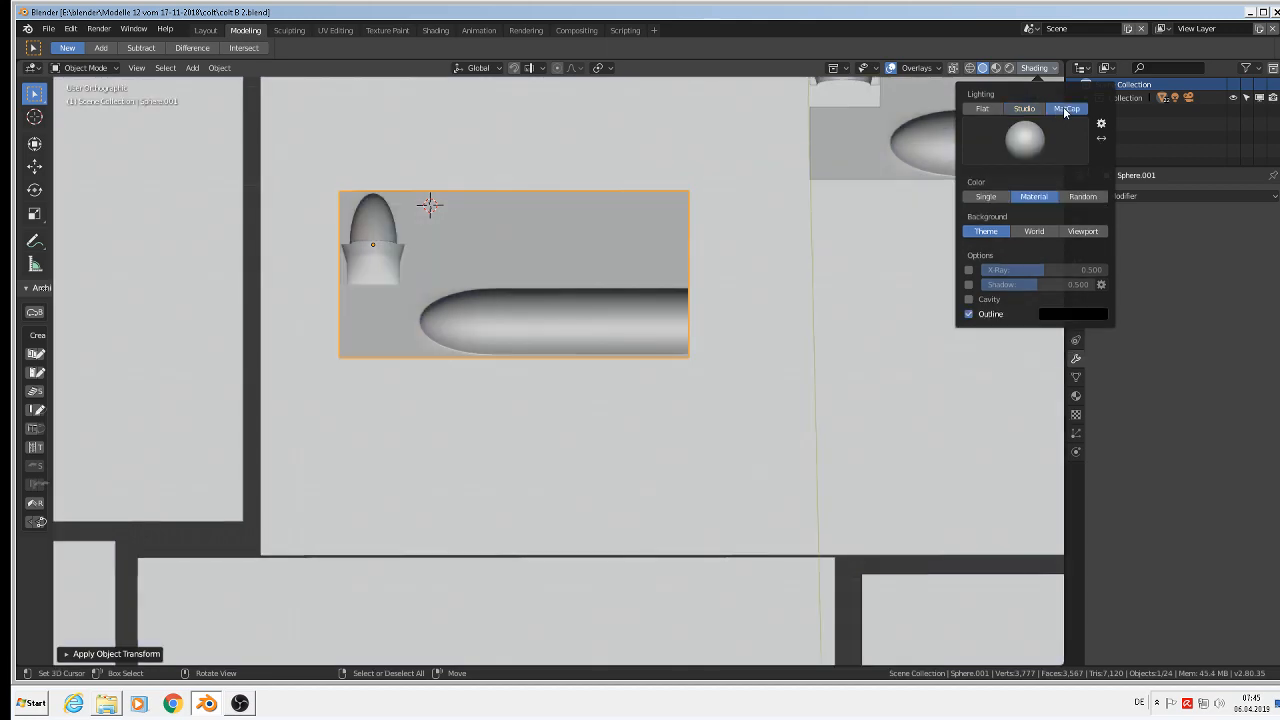
{"action": "left_click", "coordinate": [1038, 148]}
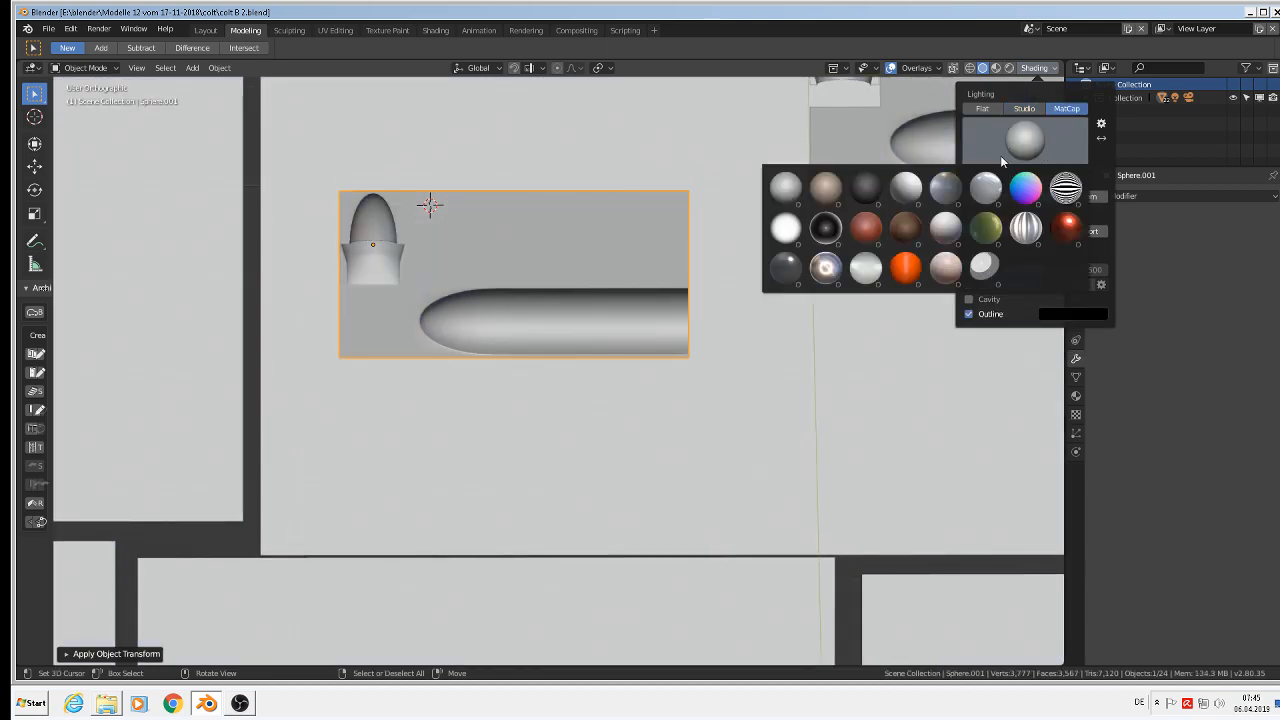
{"action": "left_click", "coordinate": [826, 267]}
Examine the reflections on both bullet-shaped recesses and their rims from several angles
{"action": "mouse_move", "coordinate": [629, 286]}
{"action": "middle_mouse_down"}
{"action": "mouse_move", "coordinate": [571, 251]}
{"action": "mouse_move", "coordinate": [560, 274]}
{"action": "mouse_move", "coordinate": [583, 263]}
{"action": "mouse_move", "coordinate": [523, 260]}
{"action": "middle_mouse_up"}
{"action": "scroll", "coordinate": [400, 234], "scroll_direction": "up", "scroll_amount": 4}
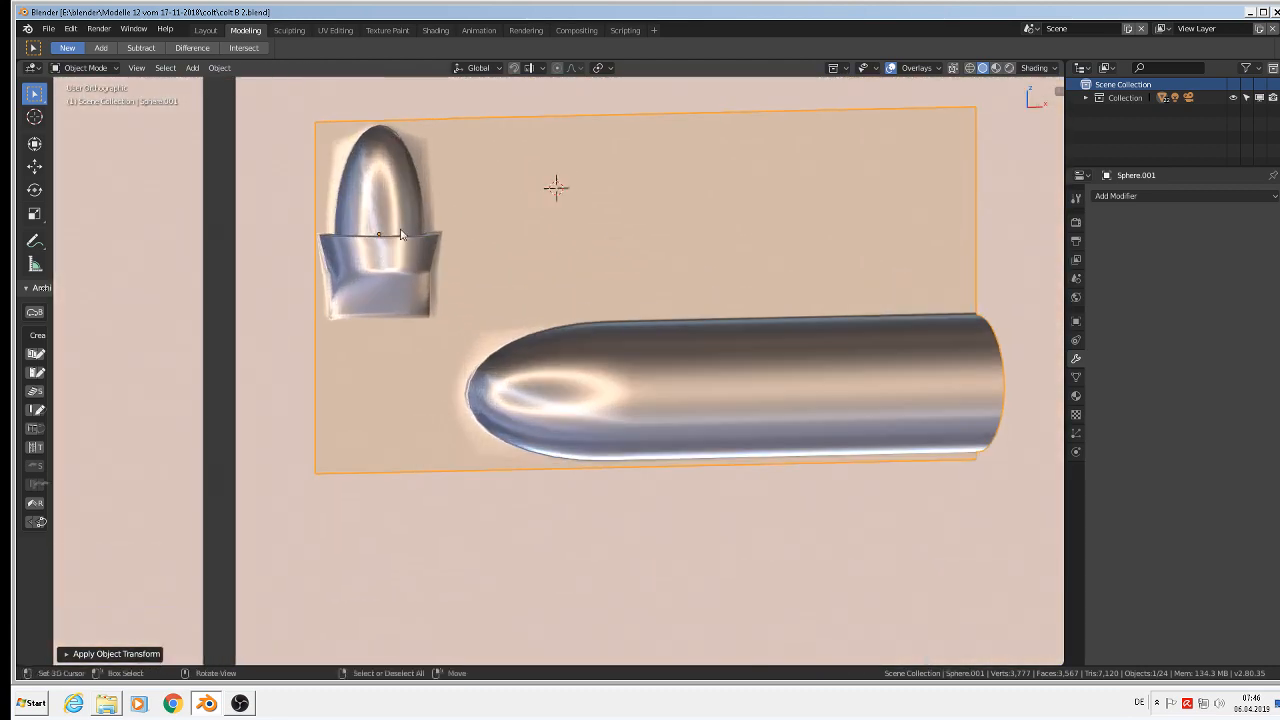
{"action": "scroll", "coordinate": [420, 220], "scroll_direction": "up", "scroll_amount": 3}
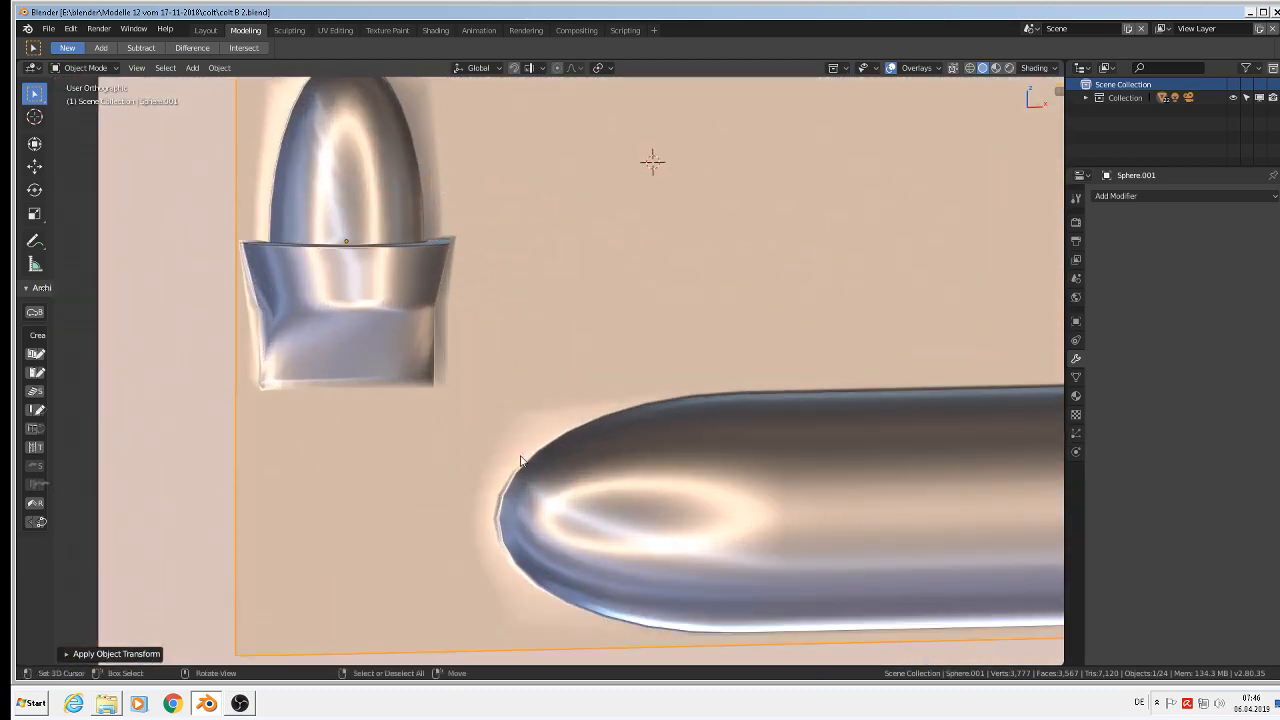
{"action": "mouse_move", "coordinate": [539, 443]}
{"action": "middle_mouse_down"}
{"action": "mouse_move", "coordinate": [515, 438]}
{"action": "mouse_move", "coordinate": [527, 465]}
{"action": "mouse_move", "coordinate": [530, 449]}
{"action": "middle_mouse_up"}
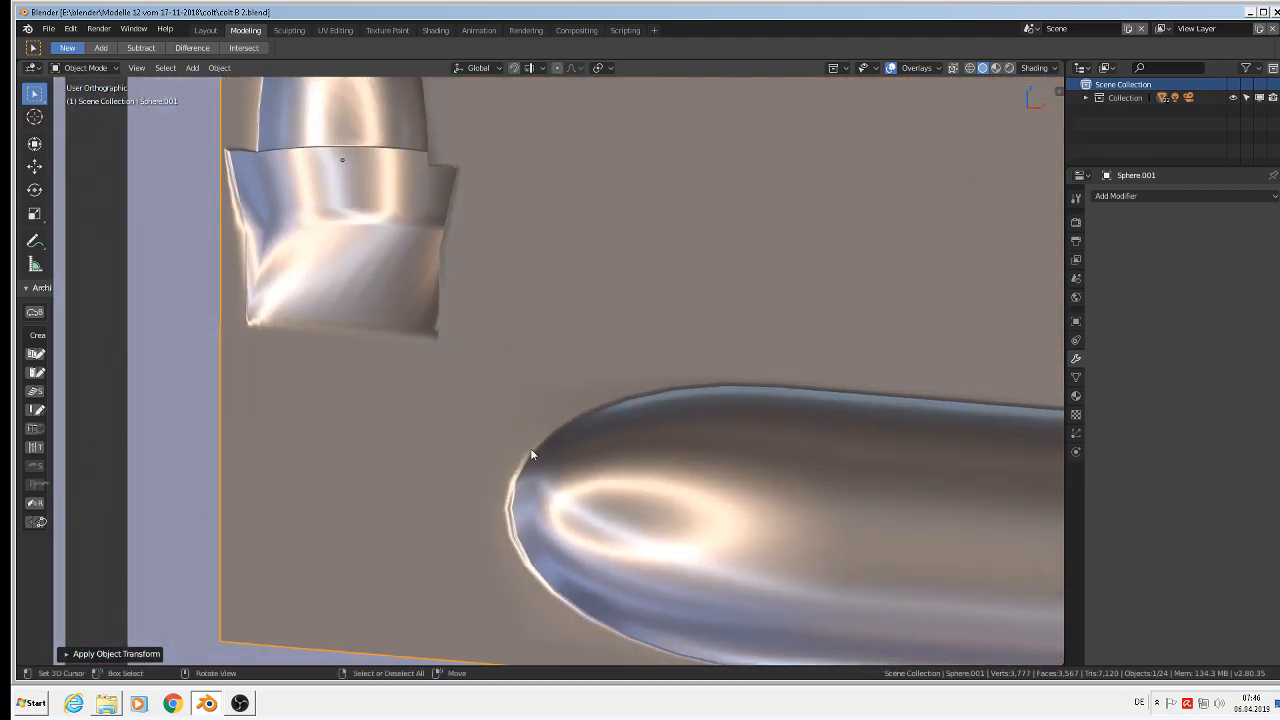
{"action": "scroll", "coordinate": [530, 449], "scroll_direction": "down", "scroll_amount": 4}
{"action": "middle_click_drag", "start_coordinate": [464, 293], "coordinate": [528, 390], "text": "shift"}
{"action": "scroll", "coordinate": [534, 323], "scroll_direction": "up", "scroll_amount": 4}
{"action": "scroll", "coordinate": [545, 323], "scroll_direction": "down", "scroll_amount": 6}
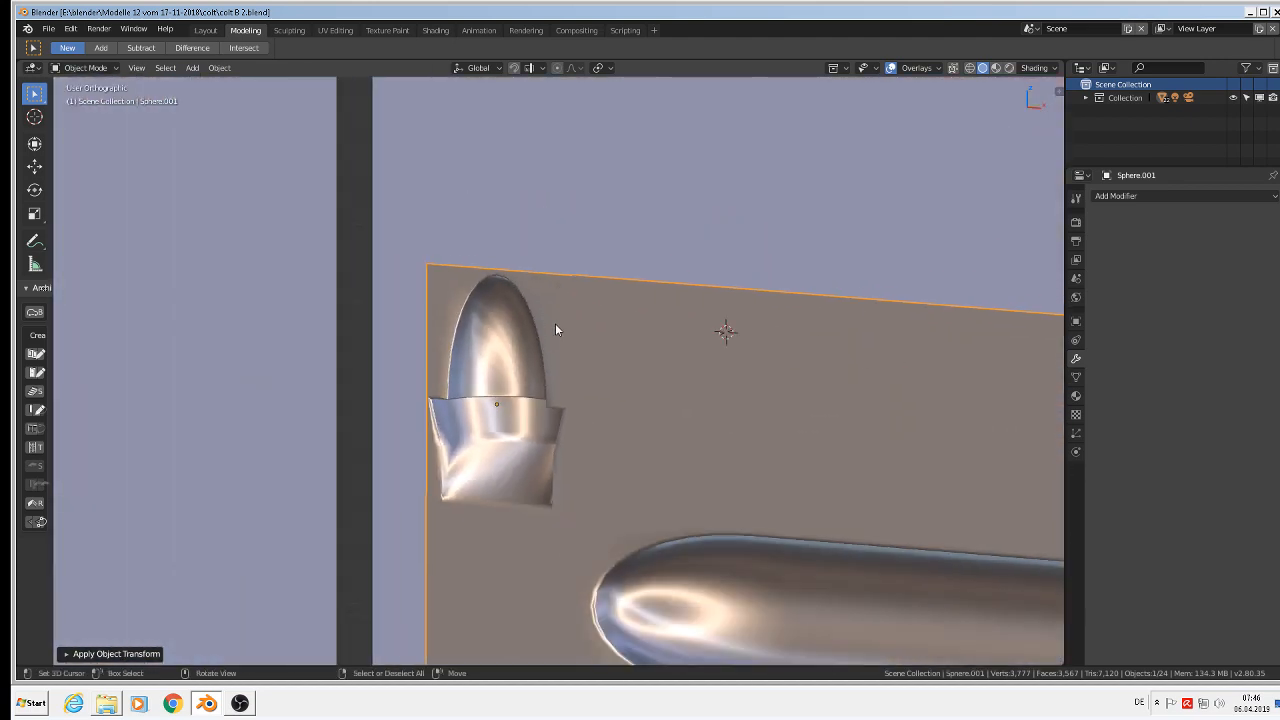
Add two edge loops around the long recess's rounded end, one near its rim and one farther out
{"action": "middle_click_drag", "start_coordinate": [639, 447], "coordinate": [611, 332]}
{"action": "scroll", "coordinate": [573, 487], "scroll_direction": "up", "scroll_amount": 5}
{"action": "scroll", "coordinate": [611, 332], "scroll_direction": "up", "scroll_amount": 2}
{"action": "key", "text": "Tab"}
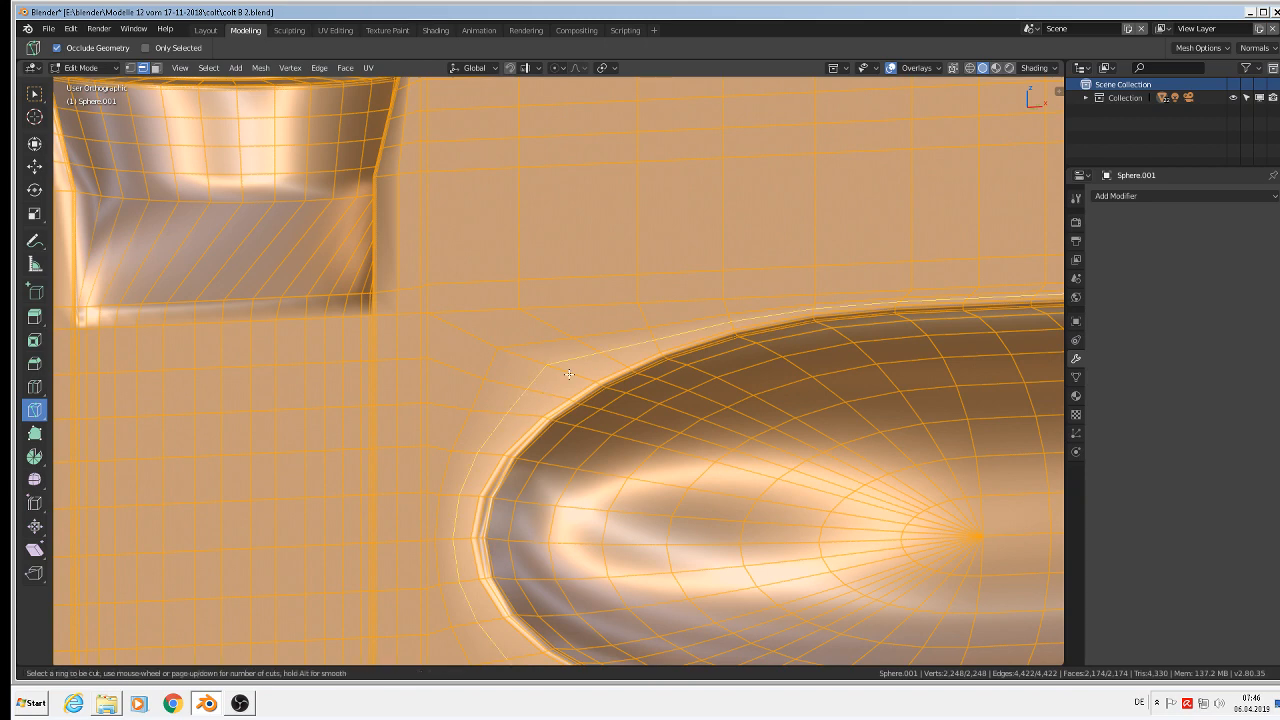
{"action": "left_click", "coordinate": [569, 374]}
{"action": "left_click", "coordinate": [481, 333]}
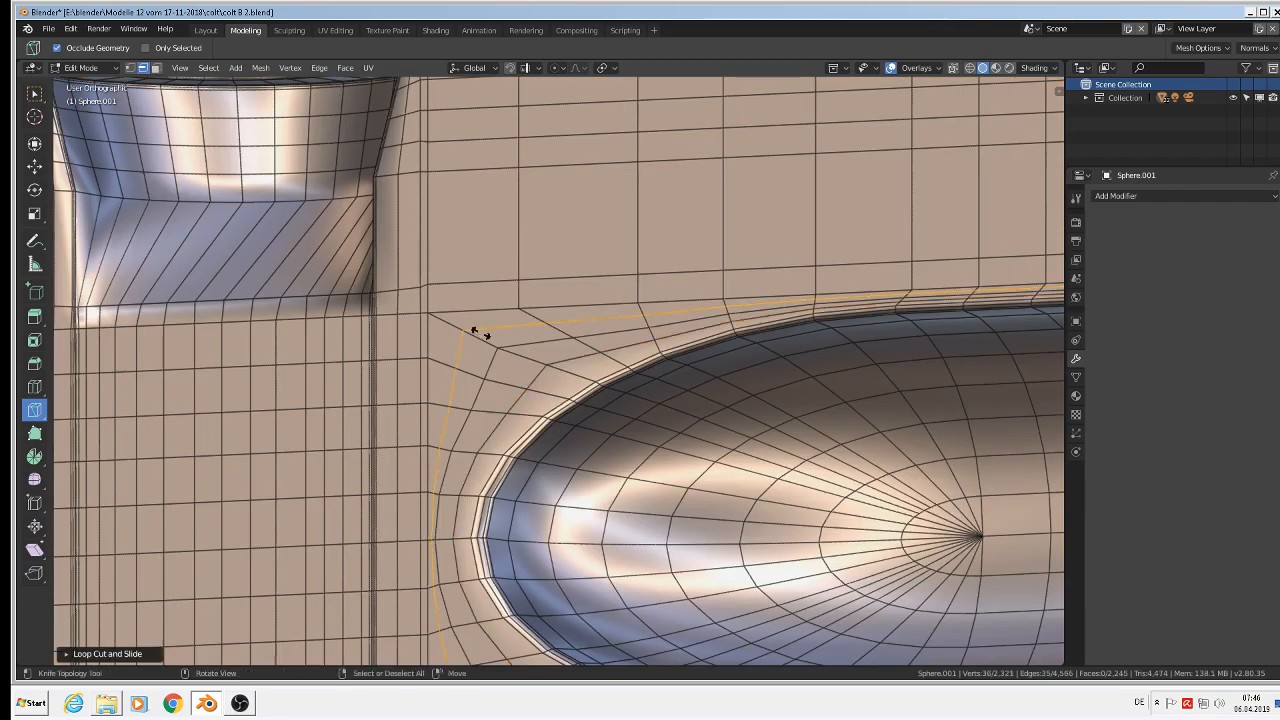
Add two edge loops around the small recess's bullet tip, one near its rim and one near the outer border
{"action": "key", "text": "Tab"}
{"action": "scroll", "coordinate": [527, 385], "scroll_direction": "down", "scroll_amount": 3}
{"action": "scroll", "coordinate": [528, 386], "scroll_direction": "up", "scroll_amount": 2}
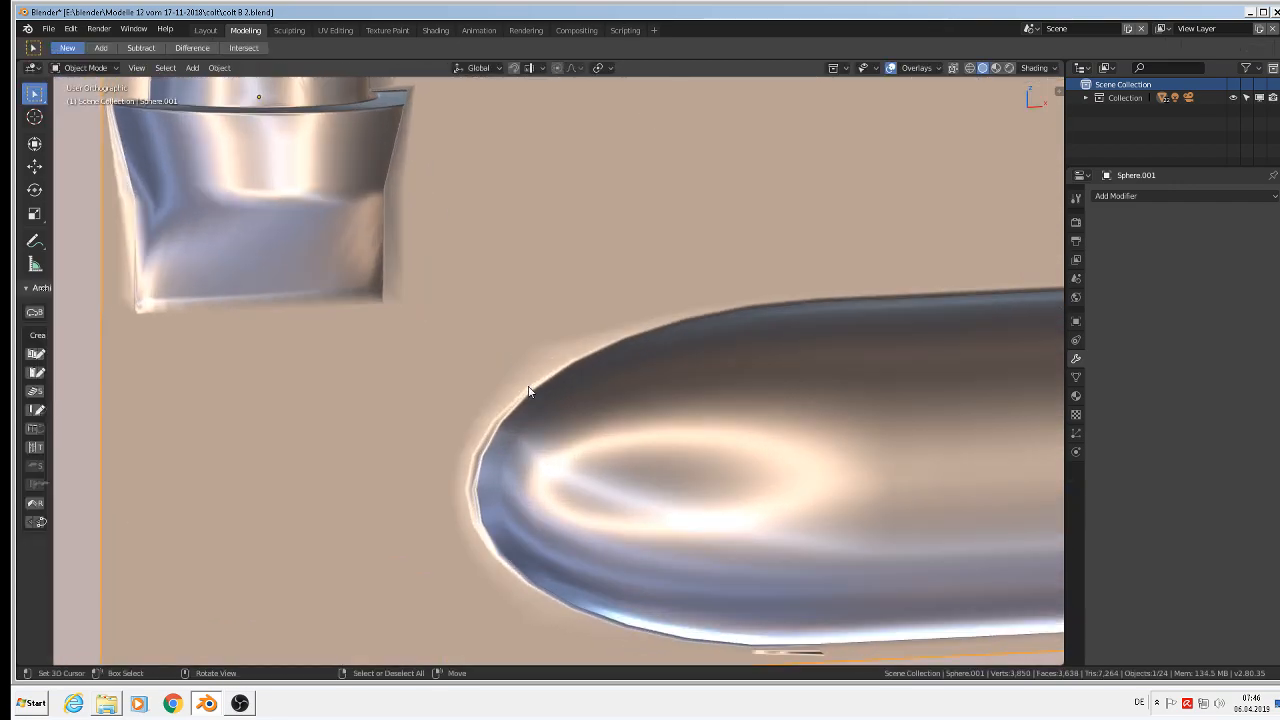
{"action": "scroll", "coordinate": [528, 386], "scroll_direction": "down", "scroll_amount": 2}
{"action": "middle_click_drag", "start_coordinate": [472, 290], "coordinate": [597, 499], "text": "shift"}
{"action": "scroll", "coordinate": [547, 294], "scroll_direction": "up", "scroll_amount": 2}
{"action": "key", "text": "Tab"}
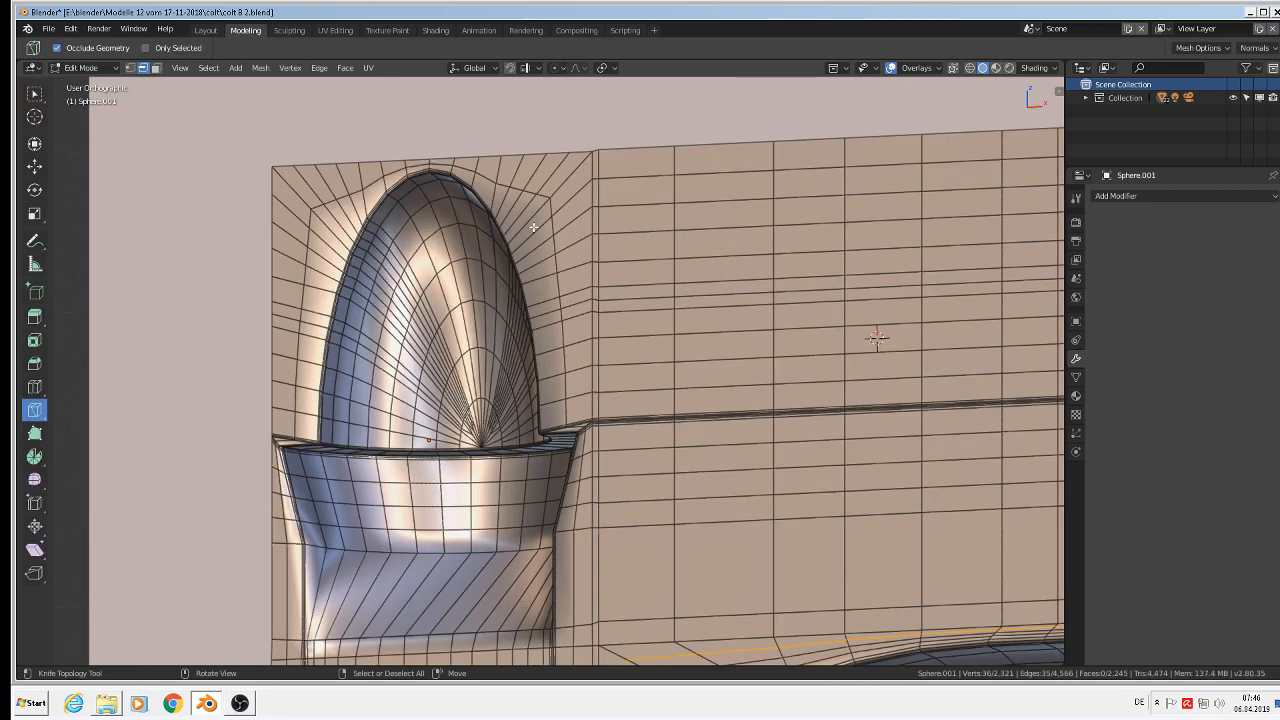
{"action": "scroll", "coordinate": [534, 229], "scroll_direction": "up", "scroll_amount": 2}
{"action": "left_click", "coordinate": [523, 208]}
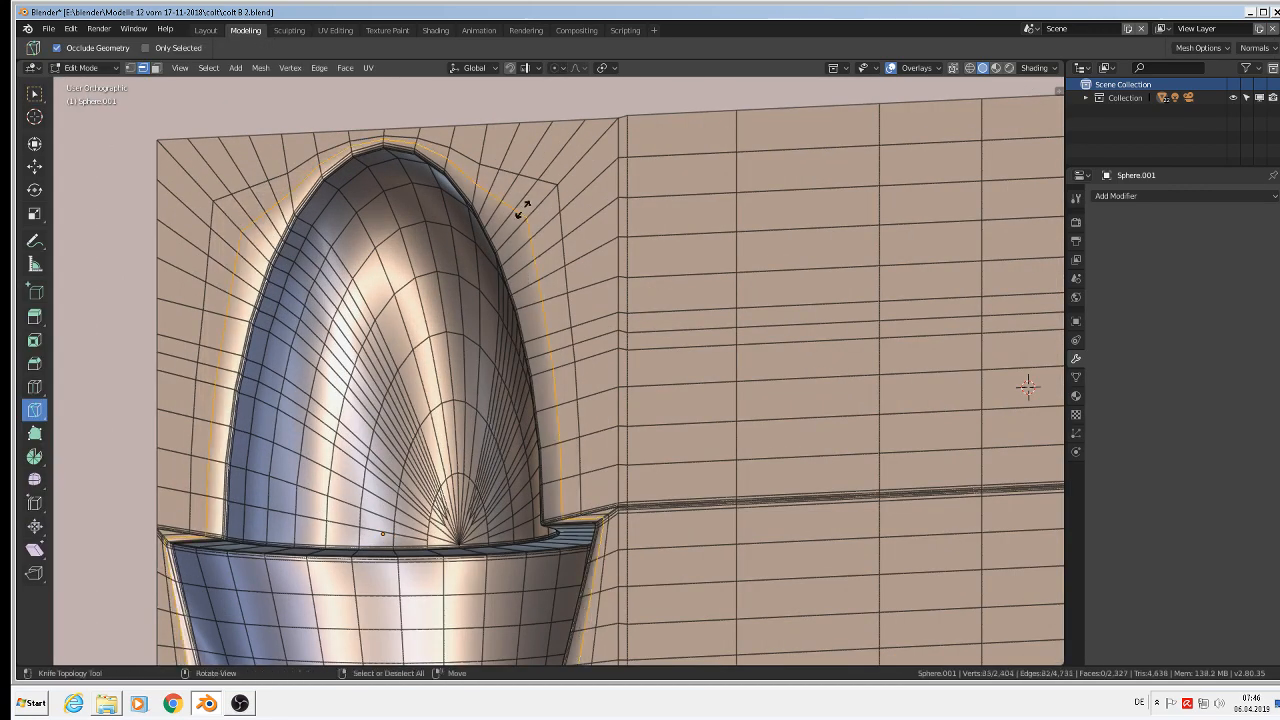
{"action": "left_click", "coordinate": [572, 173]}
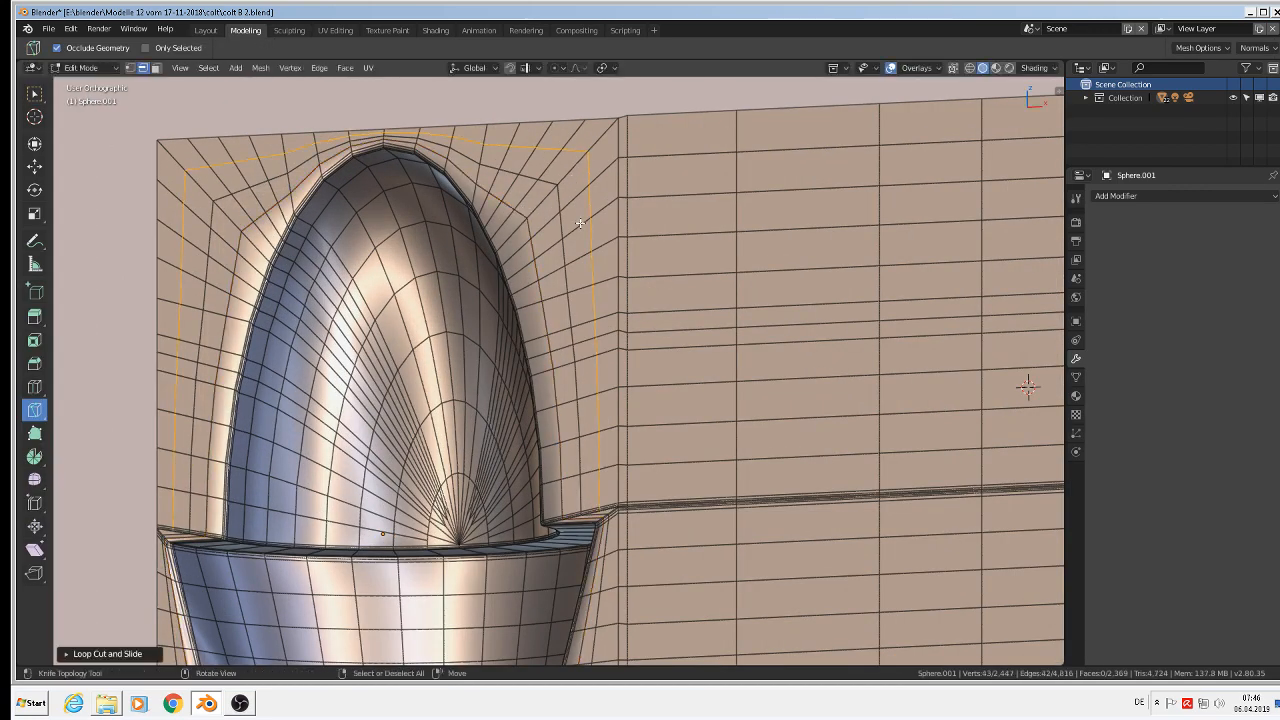
Add another edge loop tight against the rim of the small recess
{"action": "key", "text": "Tab"}
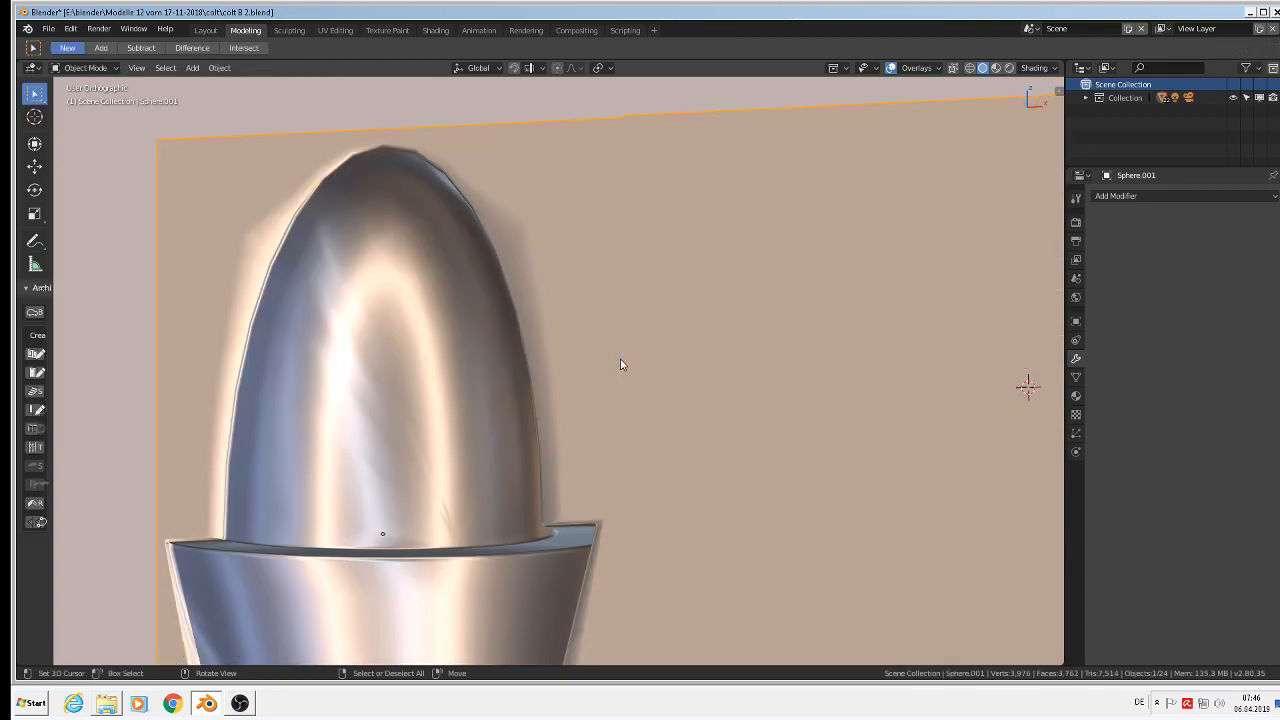
{"action": "scroll", "coordinate": [620, 363], "scroll_direction": "down", "scroll_amount": 2}
{"action": "key", "text": "Tab"}
{"action": "scroll", "coordinate": [590, 312], "scroll_direction": "up", "scroll_amount": 2}
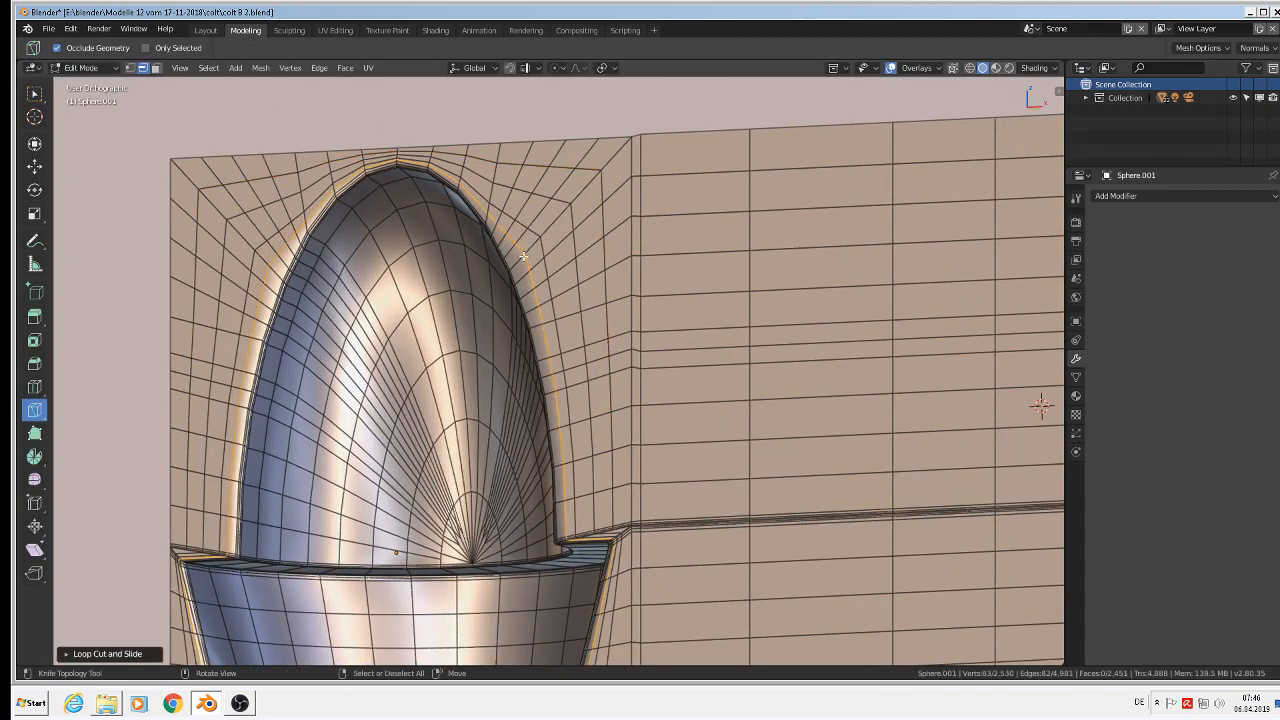
{"action": "key", "text": "Tab"}
Examine the shading of both recesses and the dark strip beneath the long recess's lower rim
{"action": "scroll", "coordinate": [523, 256], "scroll_direction": "down", "scroll_amount": 3}
{"action": "scroll", "coordinate": [615, 376], "scroll_direction": "down", "scroll_amount": 4}
{"action": "middle_click_drag", "start_coordinate": [706, 430], "coordinate": [508, 316], "text": "shift"}
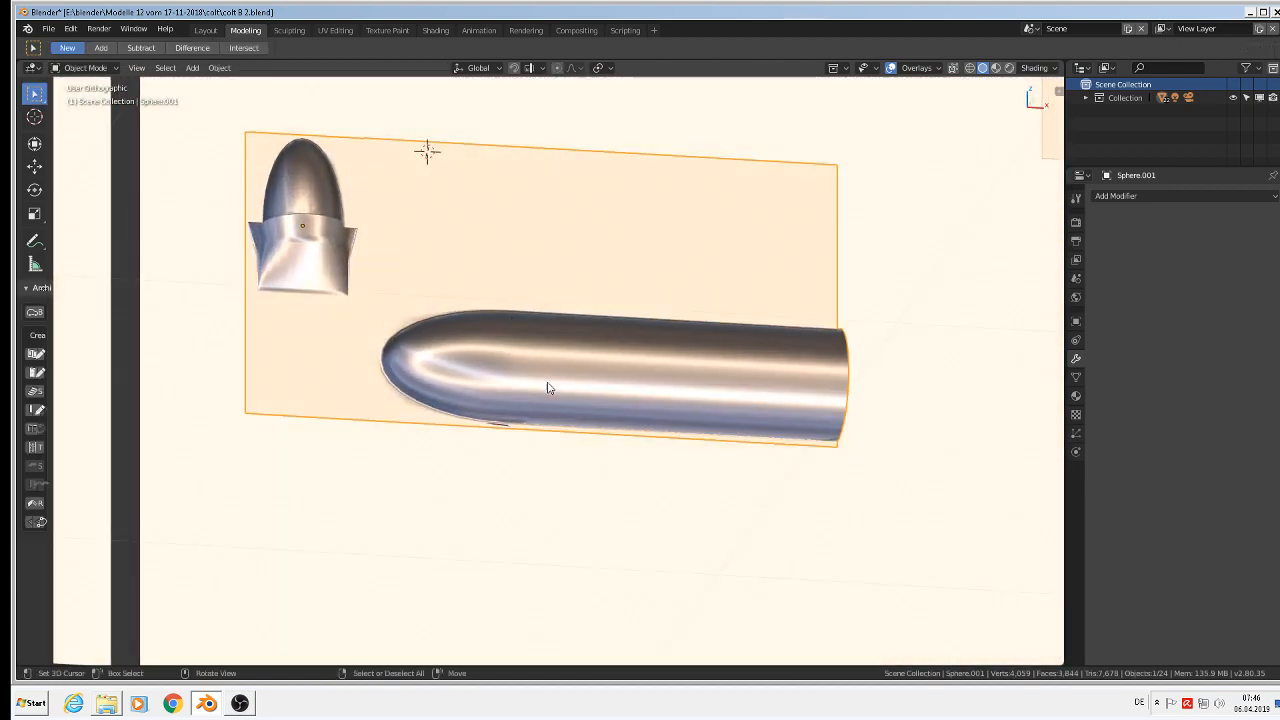
{"action": "scroll", "coordinate": [546, 384], "scroll_direction": "up", "scroll_amount": 3}
{"action": "middle_click_drag", "start_coordinate": [546, 384], "coordinate": [449, 390]}
{"action": "scroll", "coordinate": [495, 444], "scroll_direction": "up", "scroll_amount": 4}
{"action": "scroll", "coordinate": [452, 400], "scroll_direction": "down", "scroll_amount": 2}
{"action": "middle_click_drag", "start_coordinate": [484, 455], "coordinate": [588, 322], "text": "shift"}
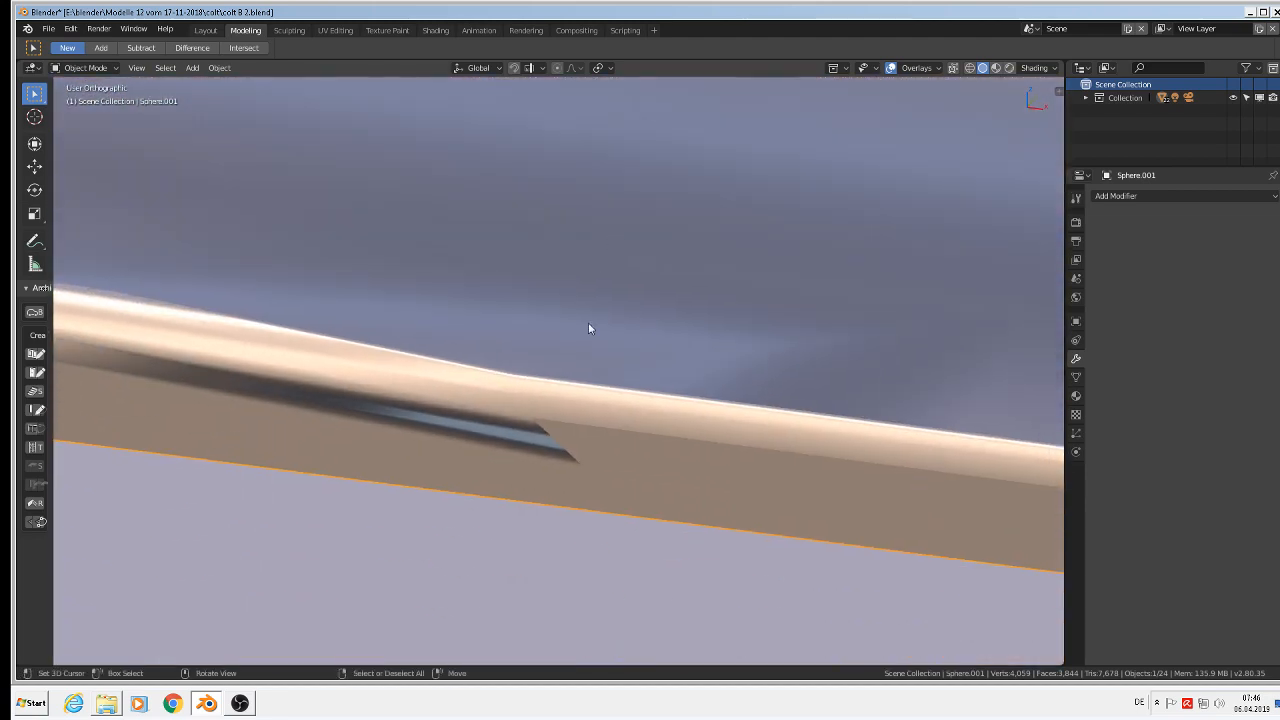
Examine in Edit Mode where the edge loop through the dark strip beneath the long recess meets the diagonal edge
{"action": "key", "text": "Tab"}
{"action": "scroll", "coordinate": [548, 440], "scroll_direction": "up", "scroll_amount": 2}
{"action": "right_click", "coordinate": [470, 430]}
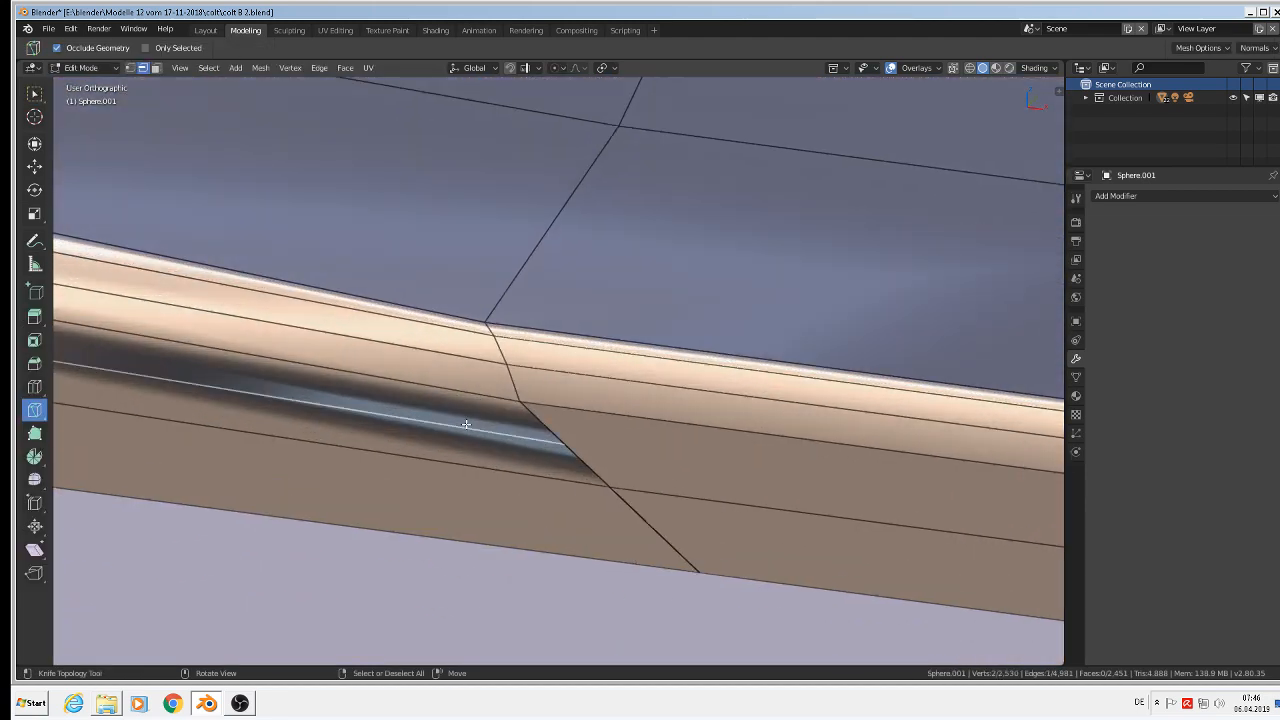
{"action": "scroll", "coordinate": [457, 429], "scroll_direction": "down", "scroll_amount": 2}
{"action": "mouse_move", "coordinate": [457, 429]}
{"action": "middle_mouse_down", "text": "shift"}
{"action": "mouse_move", "coordinate": [713, 458]}
{"action": "mouse_move", "coordinate": [754, 430]}
{"action": "mouse_move", "coordinate": [810, 444]}
{"action": "middle_mouse_up", "text": "shift"}
{"action": "middle_click_drag", "start_coordinate": [951, 443], "coordinate": [172, 331]}
{"action": "scroll", "coordinate": [322, 355], "scroll_direction": "up", "scroll_amount": 6}
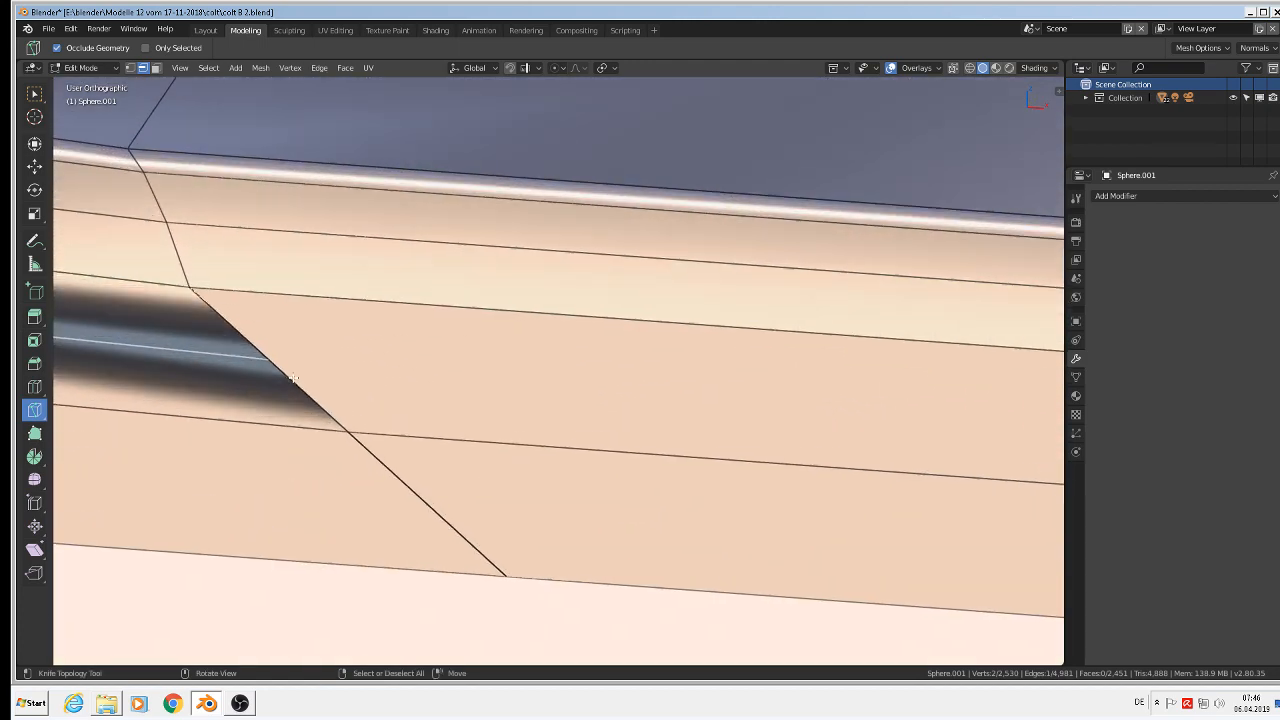
{"action": "left_click", "coordinate": [129, 67]}
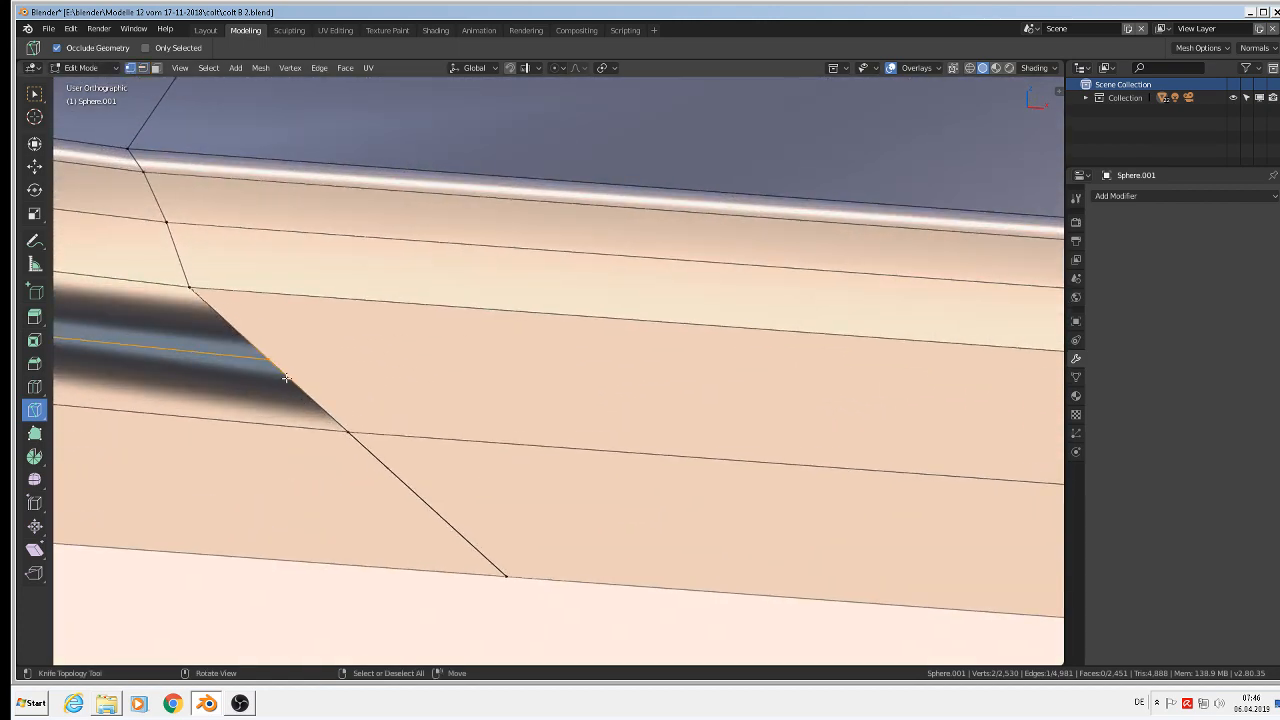
{"action": "scroll", "coordinate": [420, 376], "scroll_direction": "down", "scroll_amount": 4}
{"action": "scroll", "coordinate": [522, 430], "scroll_direction": "down", "scroll_amount": 5}
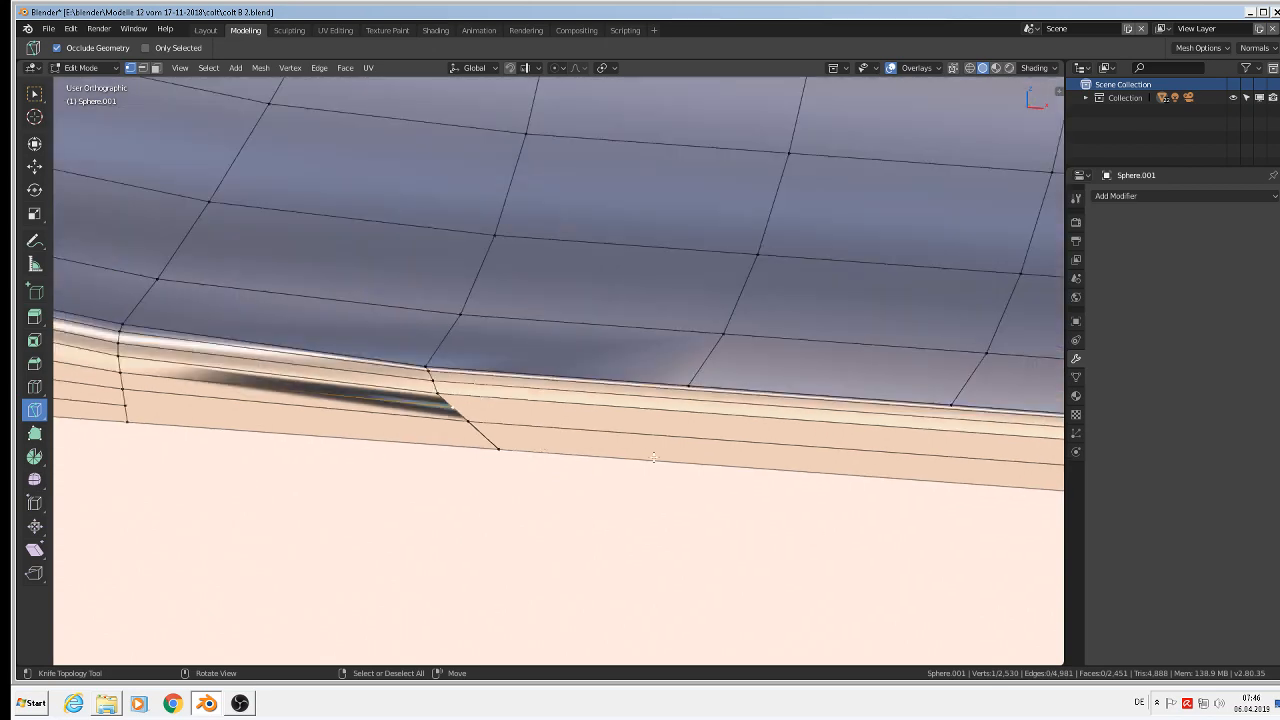
Subdivide the short end edge of the long face beneath the recess, at the recess's open end
{"action": "middle_click_drag", "start_coordinate": [744, 476], "coordinate": [1034, 94], "text": "shift"}
{"action": "middle_click_drag", "start_coordinate": [734, 83], "coordinate": [899, 82], "text": "shift"}
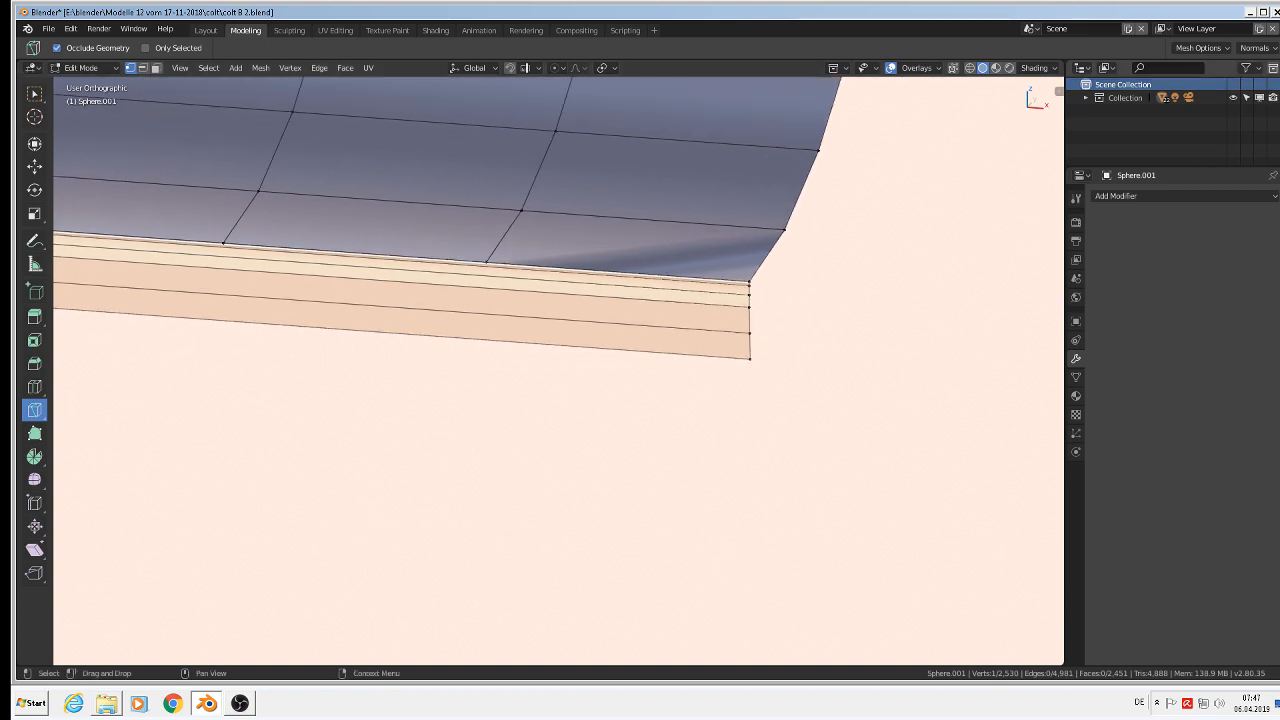
{"action": "scroll", "coordinate": [788, 324], "scroll_direction": "up", "scroll_amount": 3}
{"action": "scroll", "coordinate": [788, 325], "scroll_direction": "up", "scroll_amount": 1}
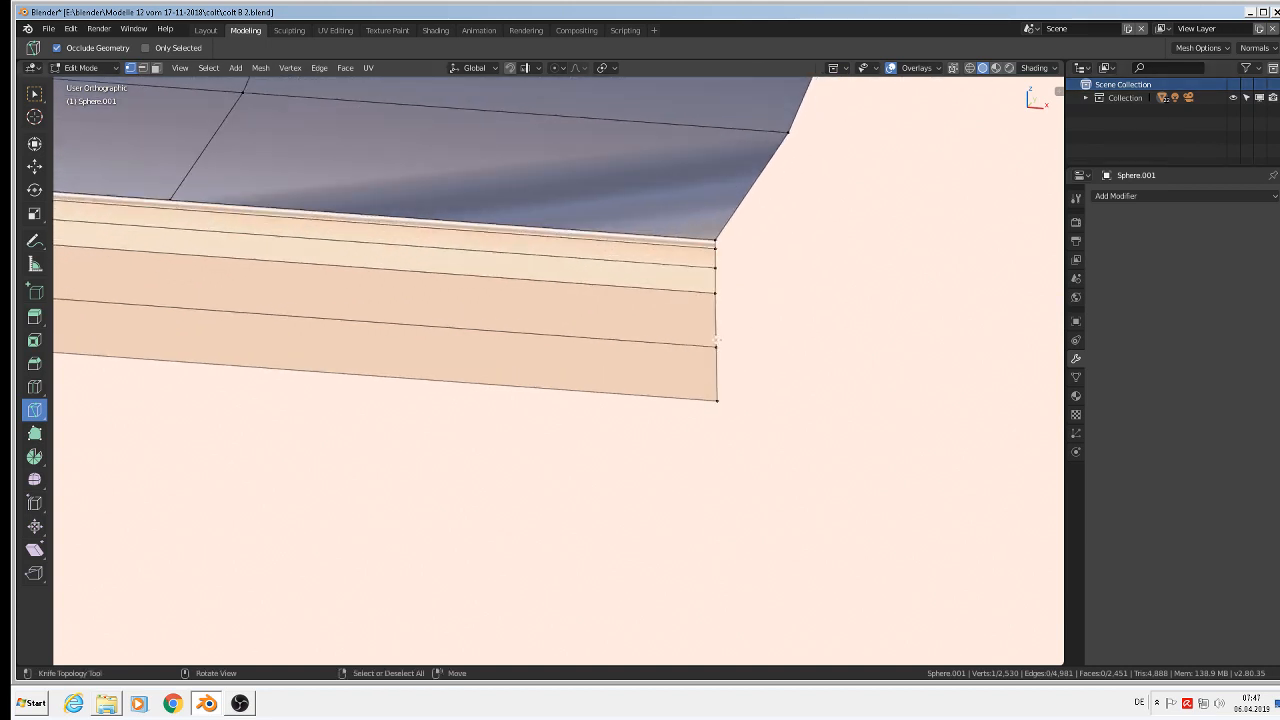
{"action": "left_click", "coordinate": [143, 68]}
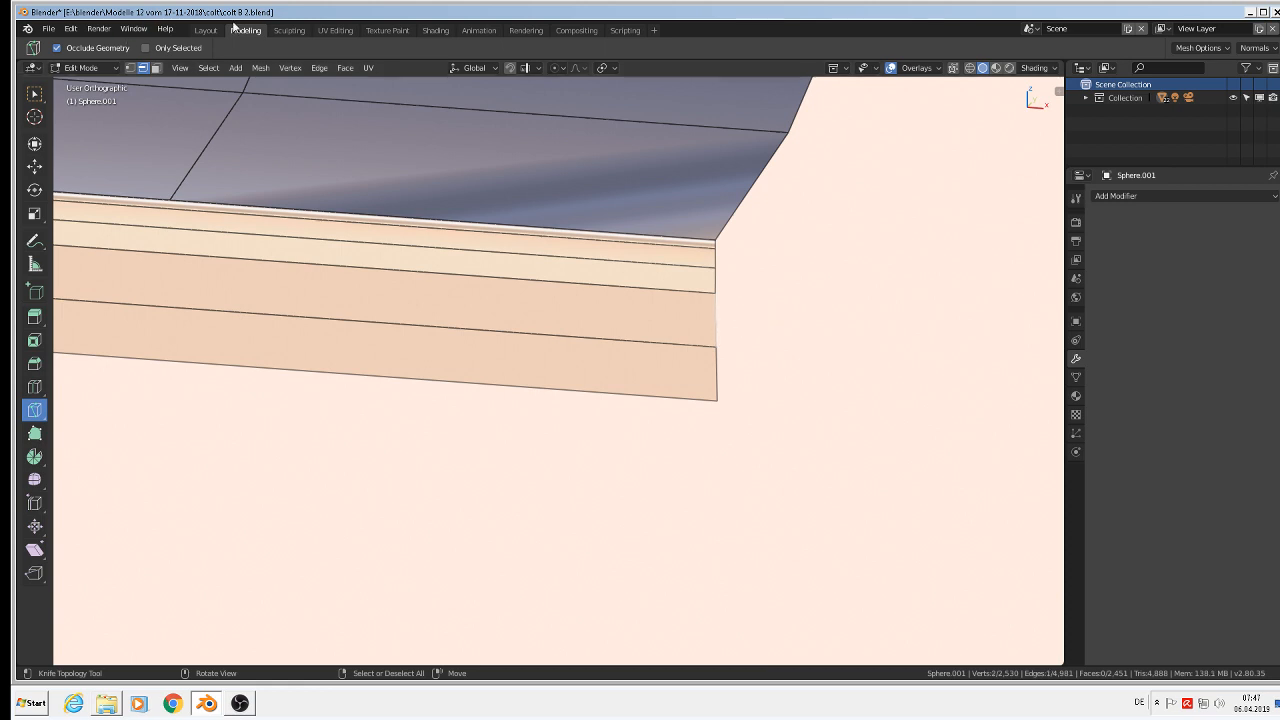
{"action": "left_click", "coordinate": [320, 69]}
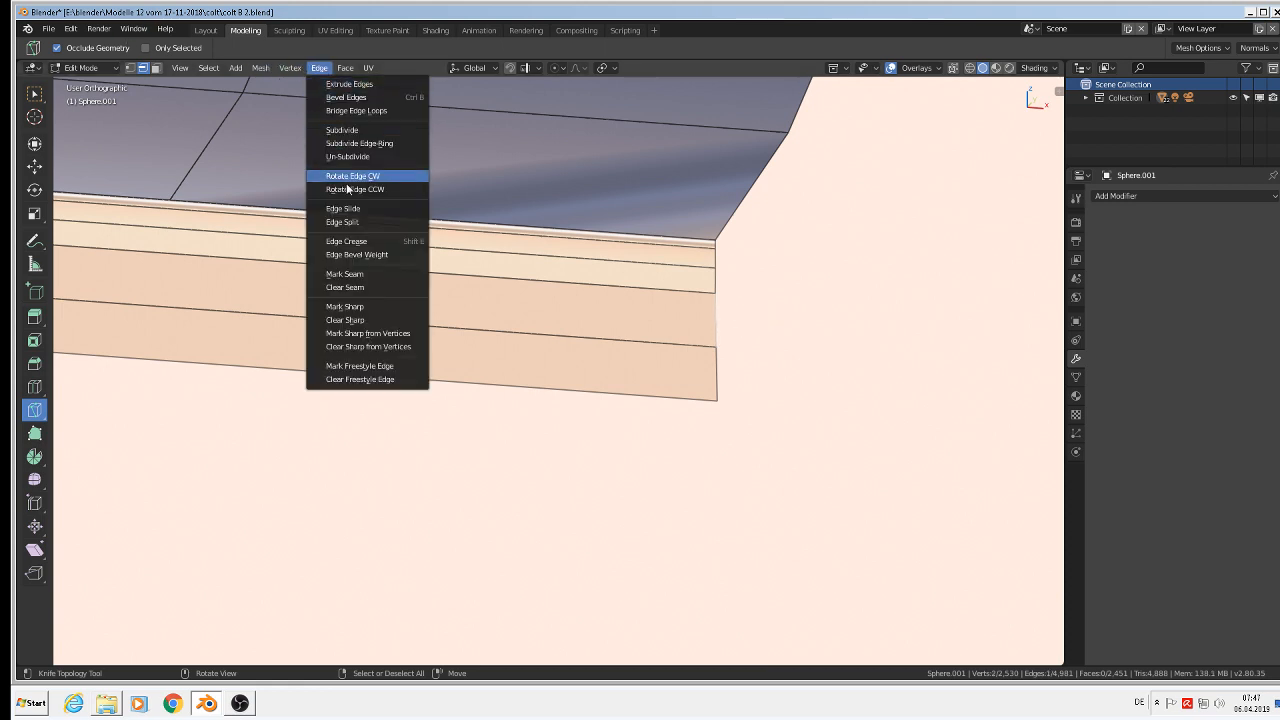
{"action": "left_click", "coordinate": [342, 130]}
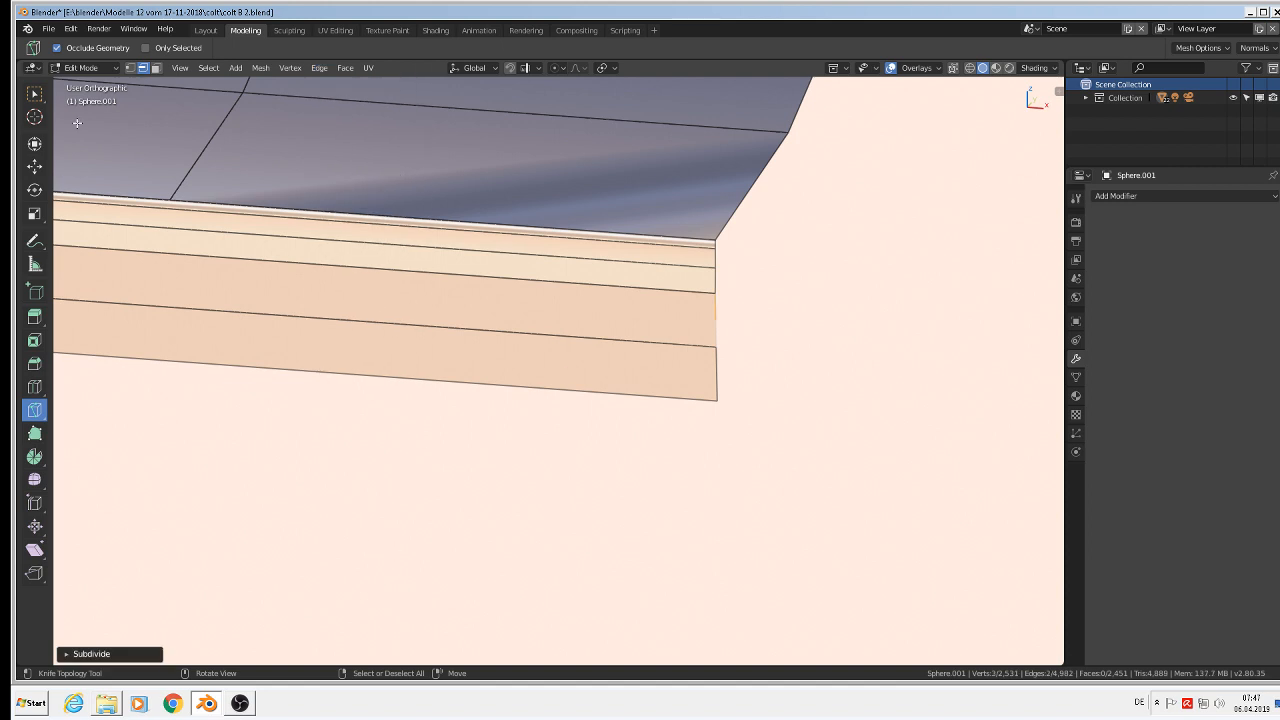
Delete only the long face beneath the recess's lower rim, keeping its surrounding edges and vertices
{"action": "left_click", "coordinate": [132, 70]}
{"action": "scroll", "coordinate": [391, 322], "scroll_direction": "down", "scroll_amount": 2}
{"action": "middle_click_drag", "start_coordinate": [402, 450], "coordinate": [982, 524], "text": "shift"}
{"action": "scroll", "coordinate": [811, 500], "scroll_direction": "down", "scroll_amount": 4}
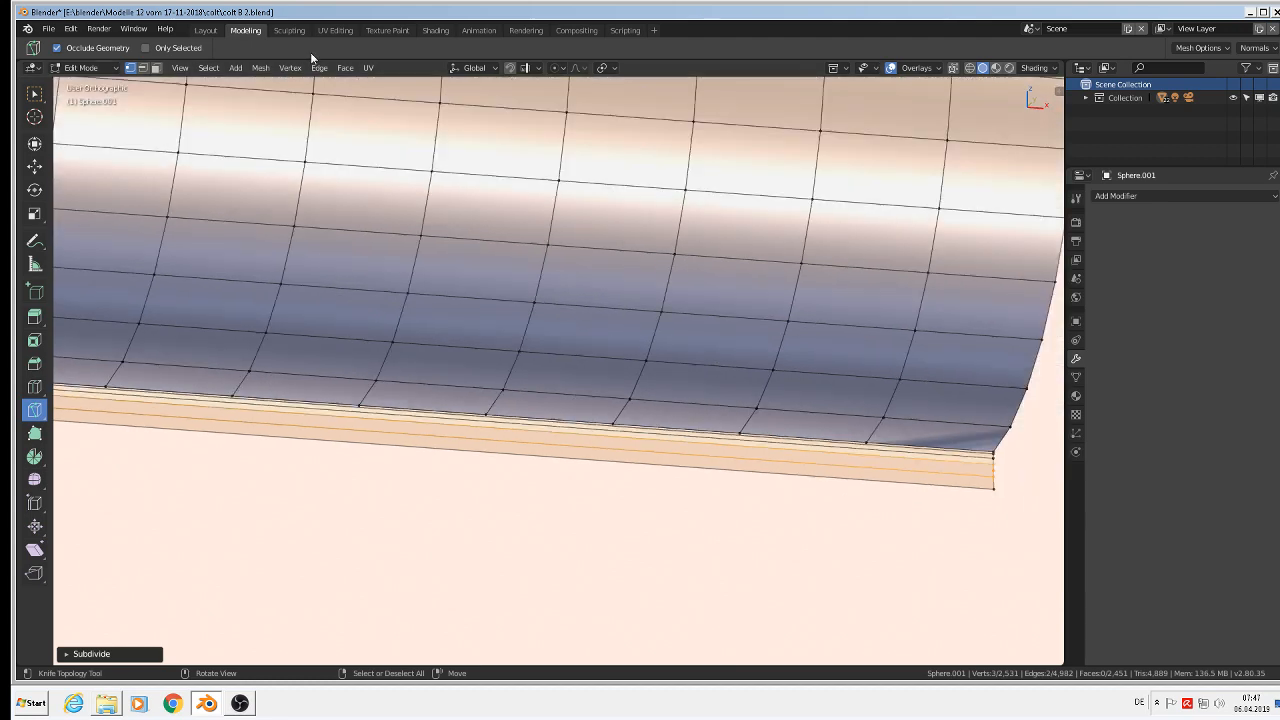
{"action": "left_click", "coordinate": [157, 68]}
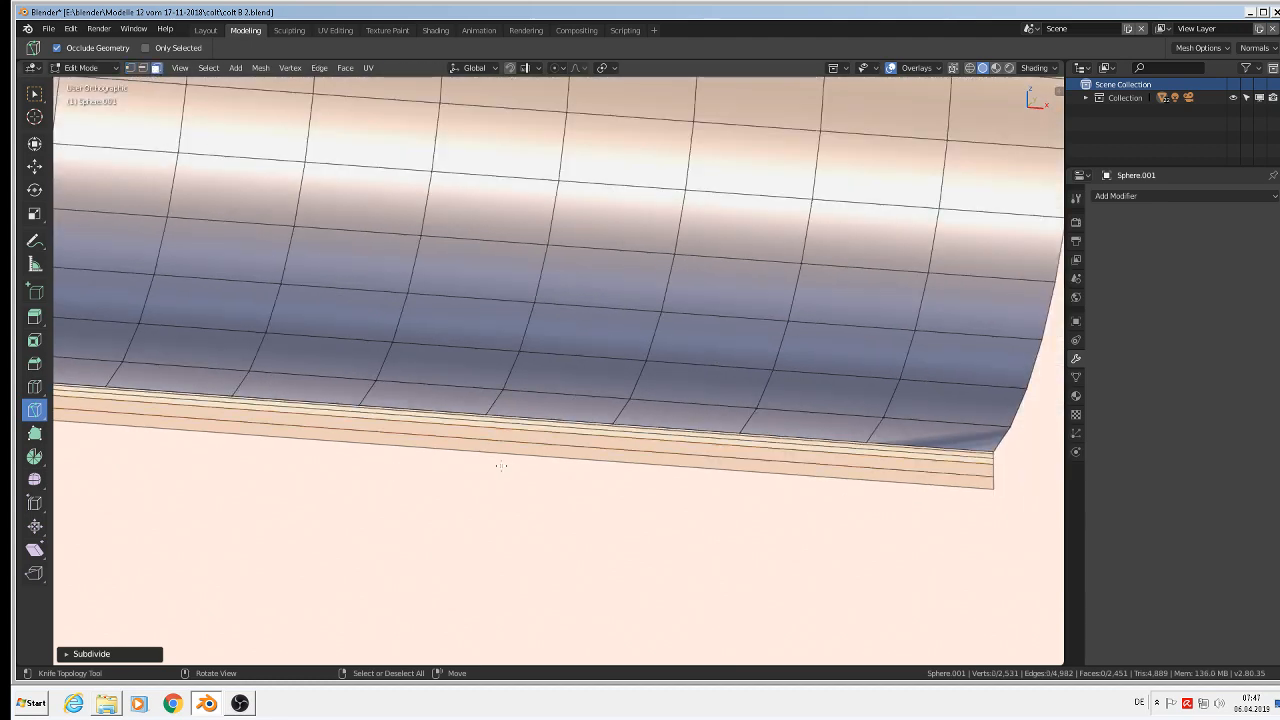
{"action": "left_click", "coordinate": [476, 431]}
{"action": "key", "text": "x"}
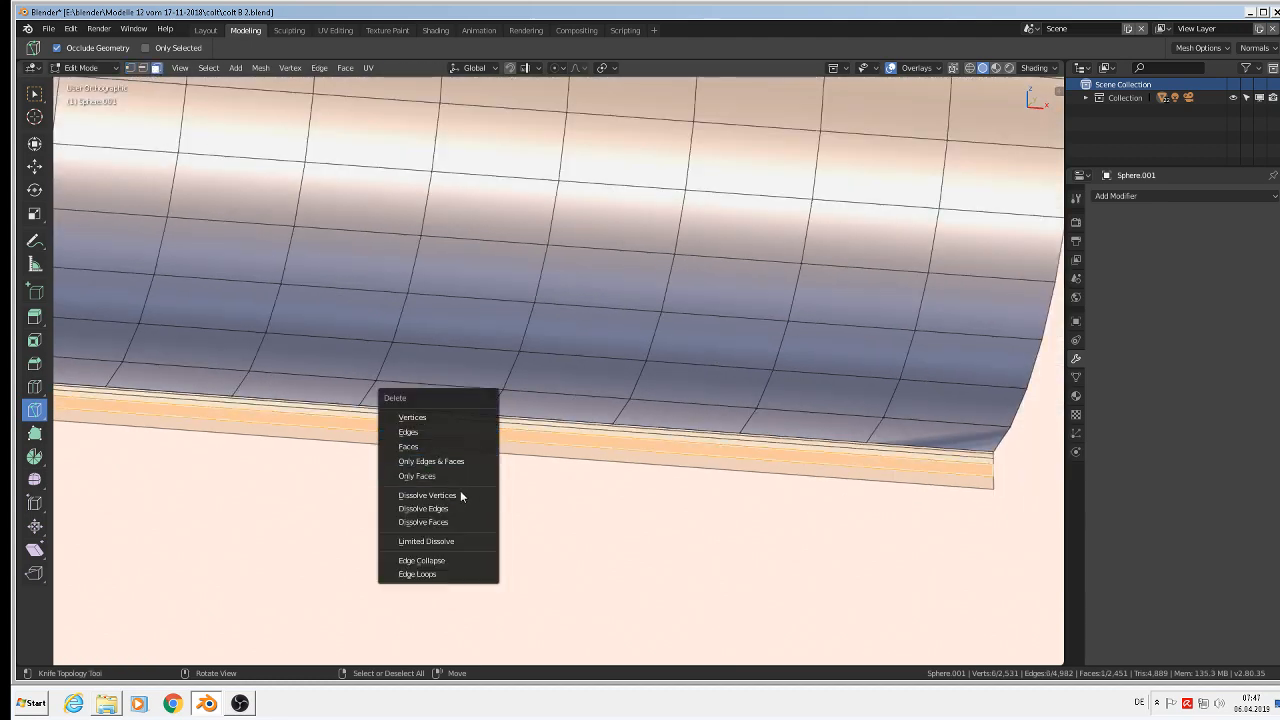
{"action": "left_click", "coordinate": [451, 474]}
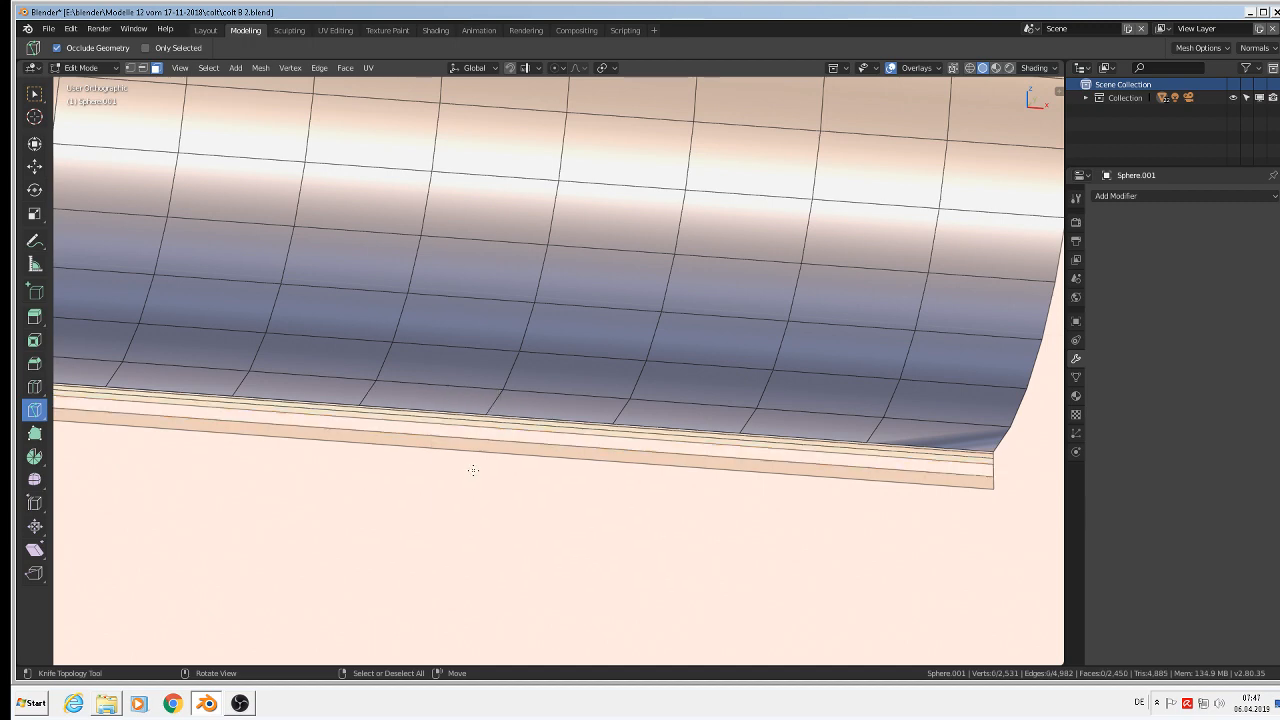
Fill the upper half of the gap with a face between the upper corner and midpoint vertices at both ends
{"action": "scroll", "coordinate": [584, 468], "scroll_direction": "up", "scroll_amount": 3}
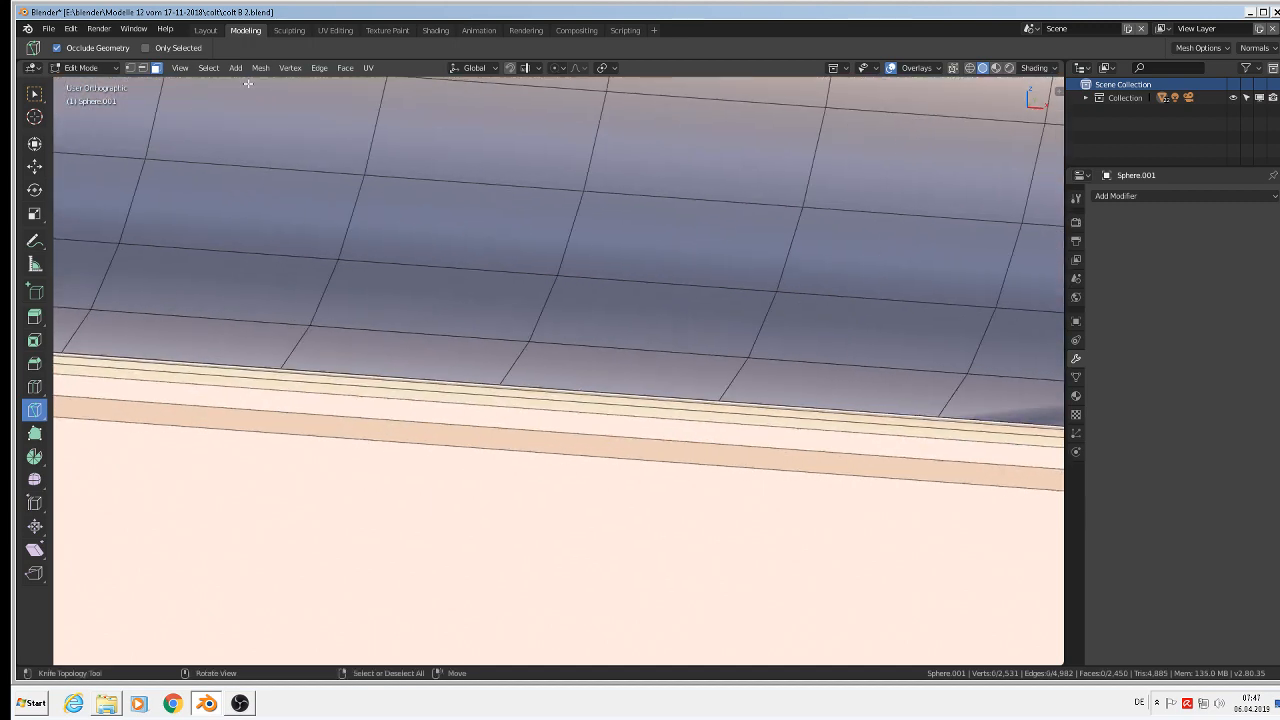
{"action": "middle_click_drag", "start_coordinate": [960, 495], "coordinate": [403, 335], "text": "shift"}
{"action": "scroll", "coordinate": [517, 317], "scroll_direction": "up", "scroll_amount": 5}
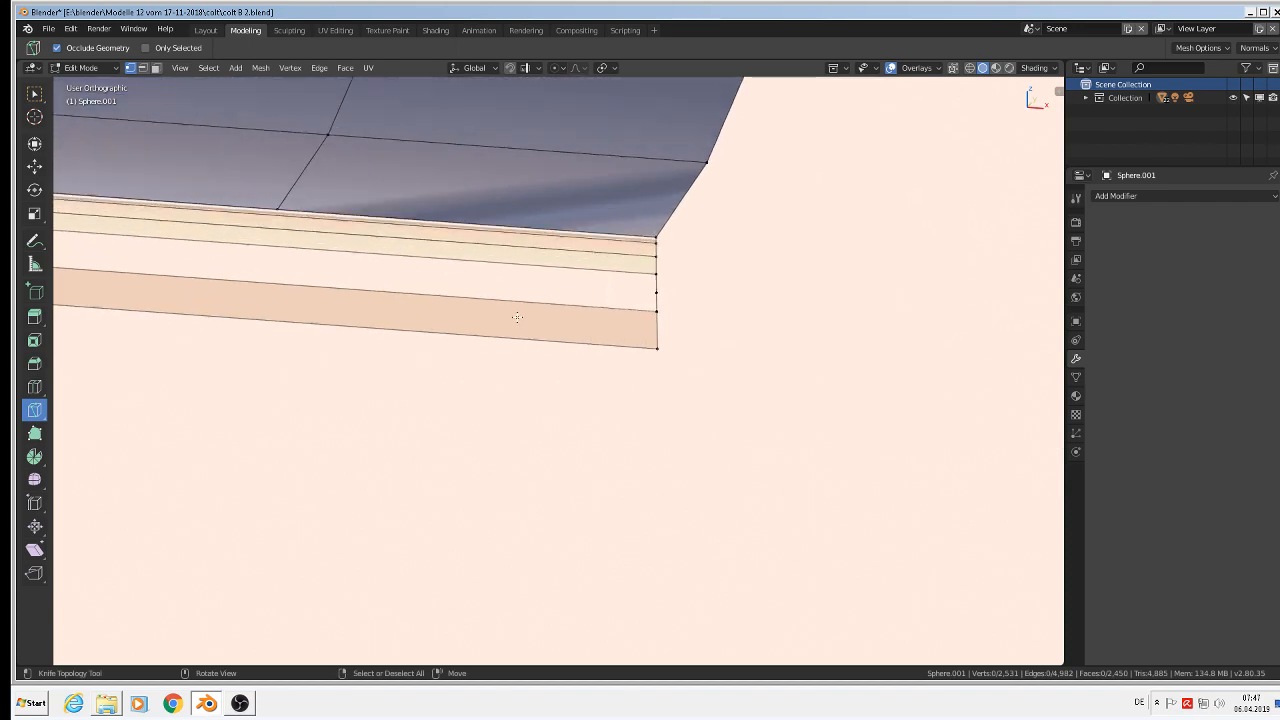
{"action": "right_click", "coordinate": [713, 261]}
{"action": "right_click", "coordinate": [713, 283], "text": "shift"}
{"action": "scroll", "coordinate": [564, 352], "scroll_direction": "down", "scroll_amount": 11}
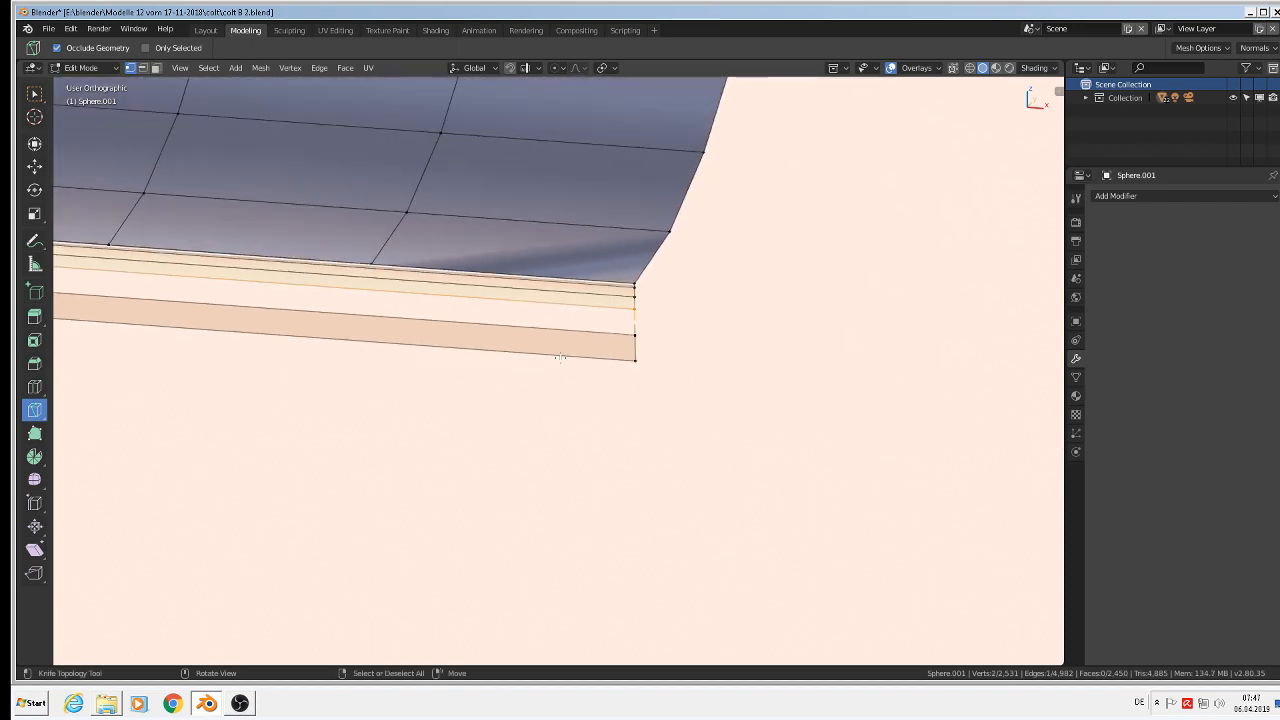
{"action": "scroll", "coordinate": [343, 400], "scroll_direction": "up", "scroll_amount": 6}
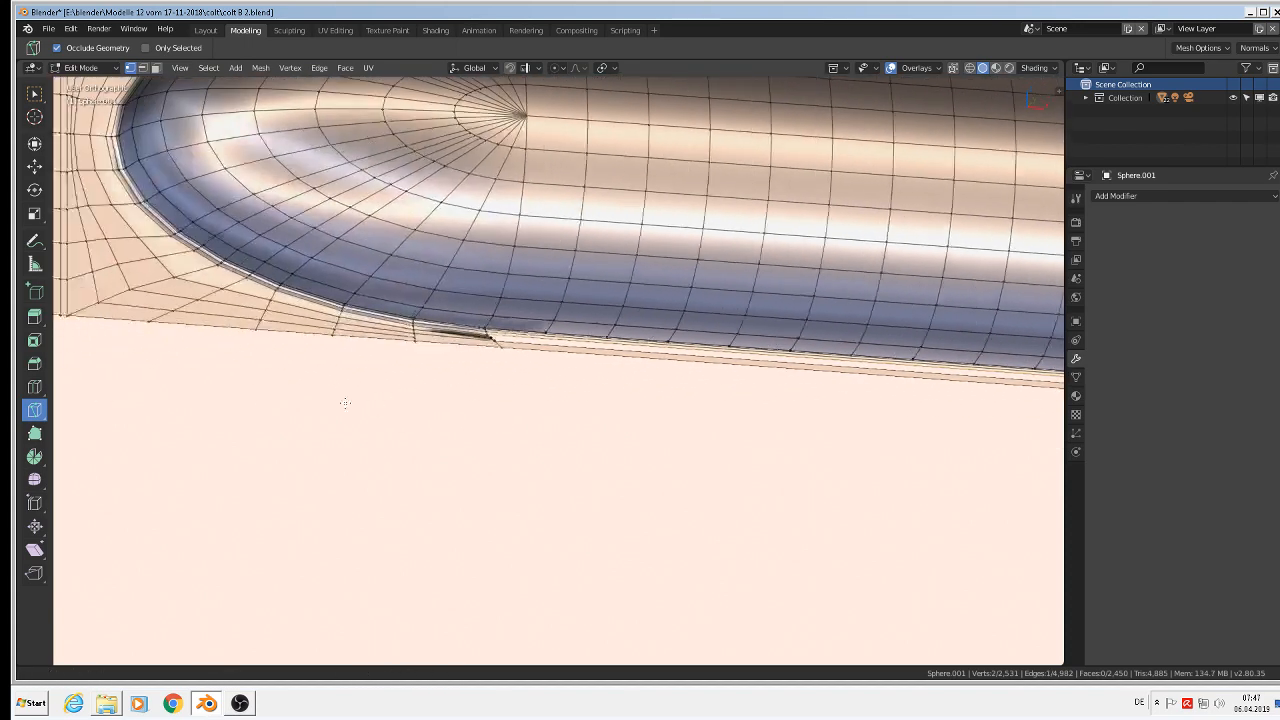
{"action": "middle_click_drag", "start_coordinate": [928, 343], "coordinate": [614, 420], "text": "shift"}
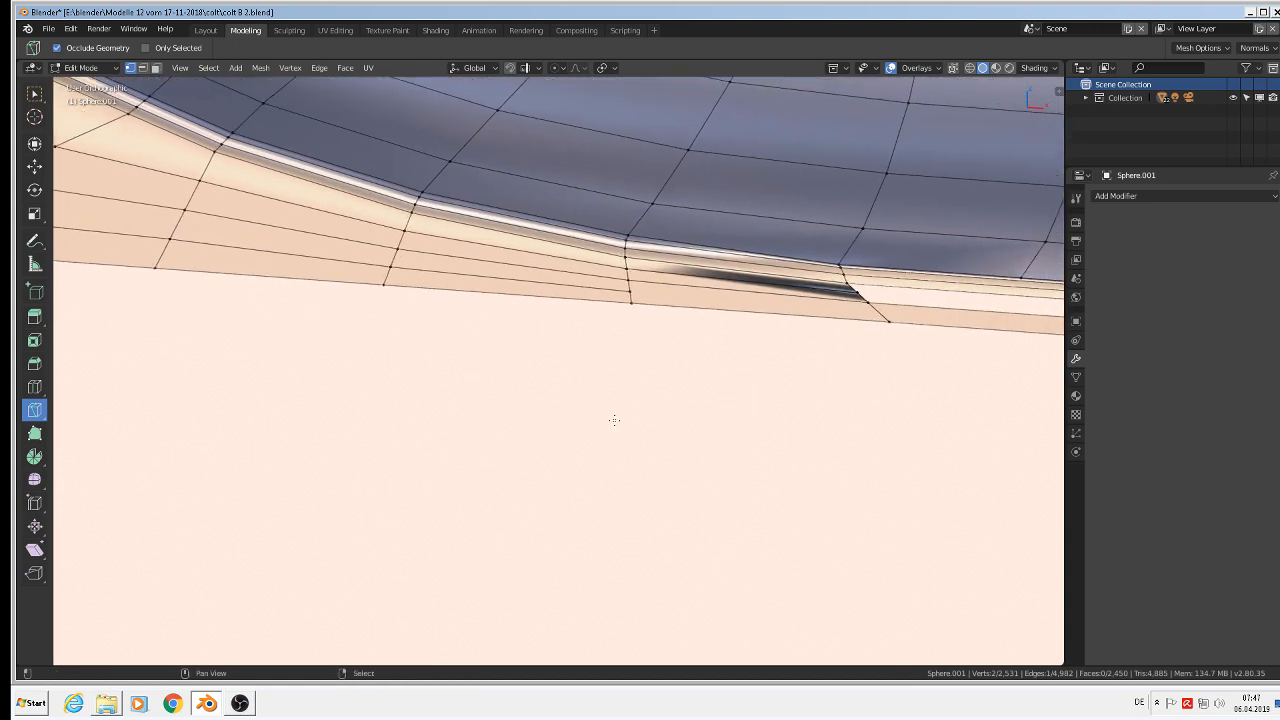
{"action": "scroll", "coordinate": [770, 310], "scroll_direction": "up", "scroll_amount": 3}
{"action": "right_click", "coordinate": [900, 258], "text": "shift"}
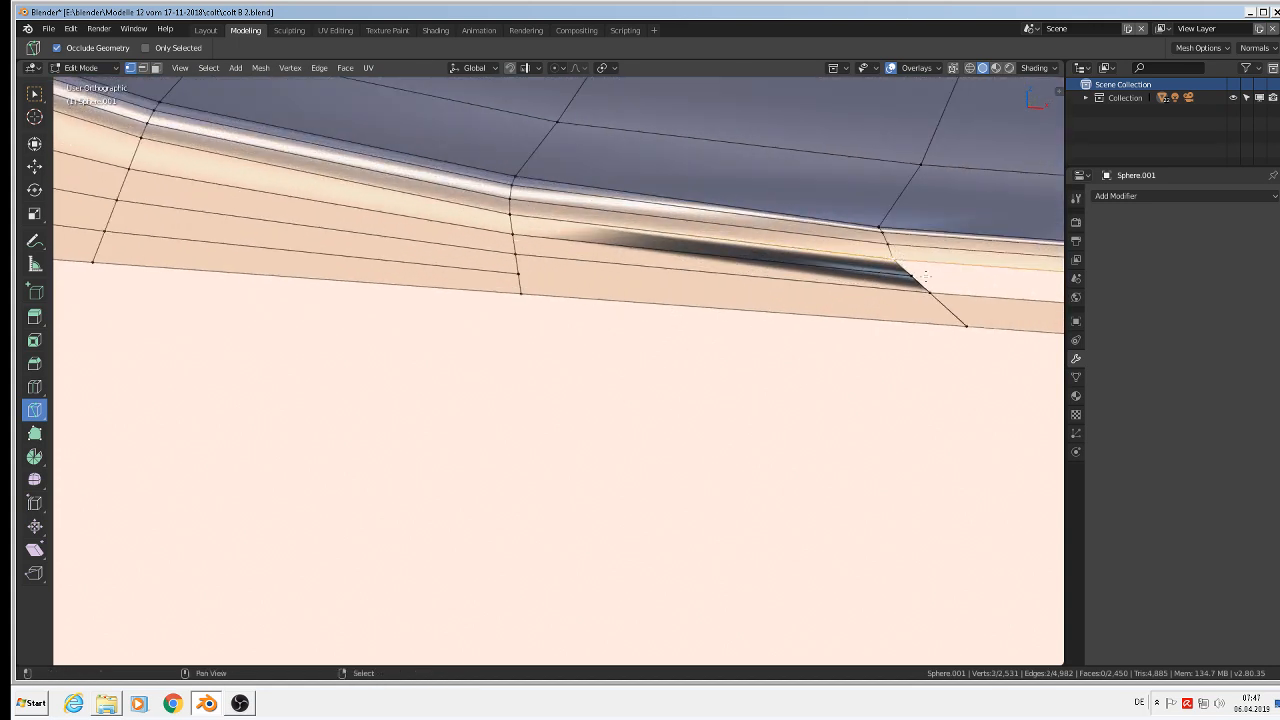
{"action": "right_click", "coordinate": [916, 278], "text": "shift"}
{"action": "key", "text": "f"}
Fill the lower half of the gap with a face from its four corner vertices and return to Object Mode
{"action": "middle_click_drag", "start_coordinate": [926, 277], "coordinate": [376, 281], "text": "shift"}
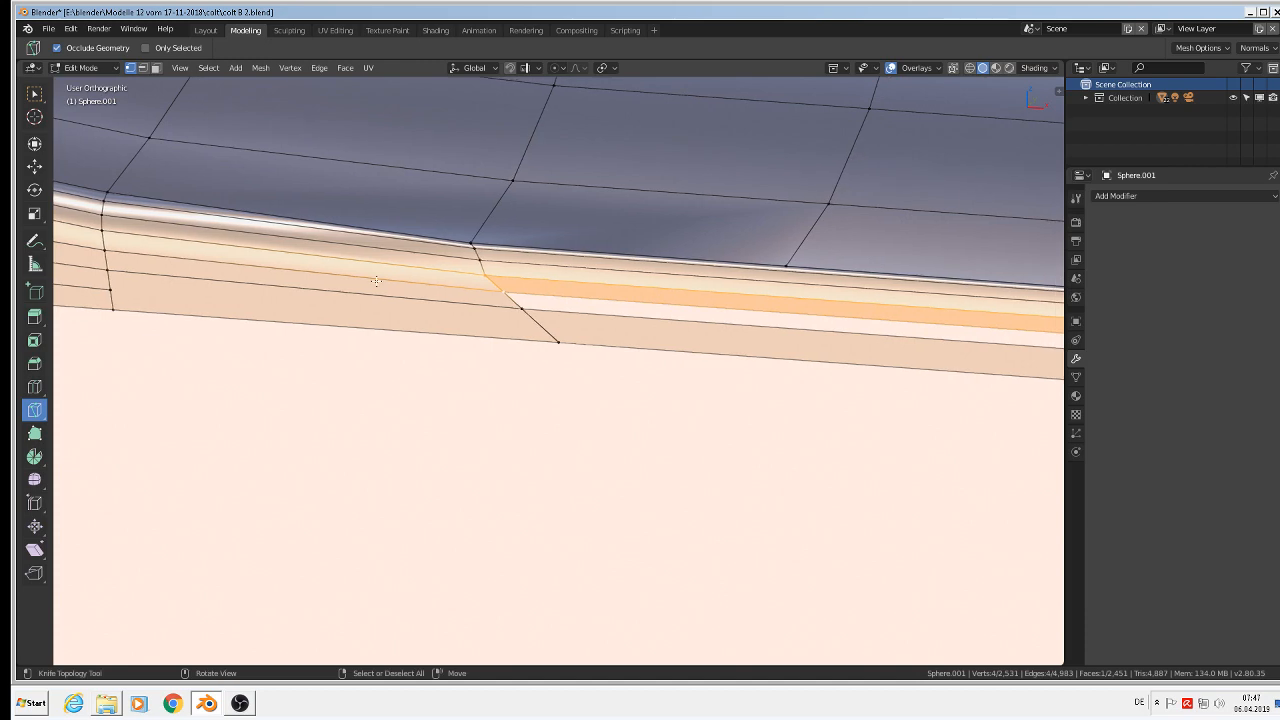
{"action": "right_click", "coordinate": [499, 290]}
{"action": "right_click", "coordinate": [521, 310], "text": "shift"}
{"action": "scroll", "coordinate": [593, 407], "scroll_direction": "down", "scroll_amount": 8}
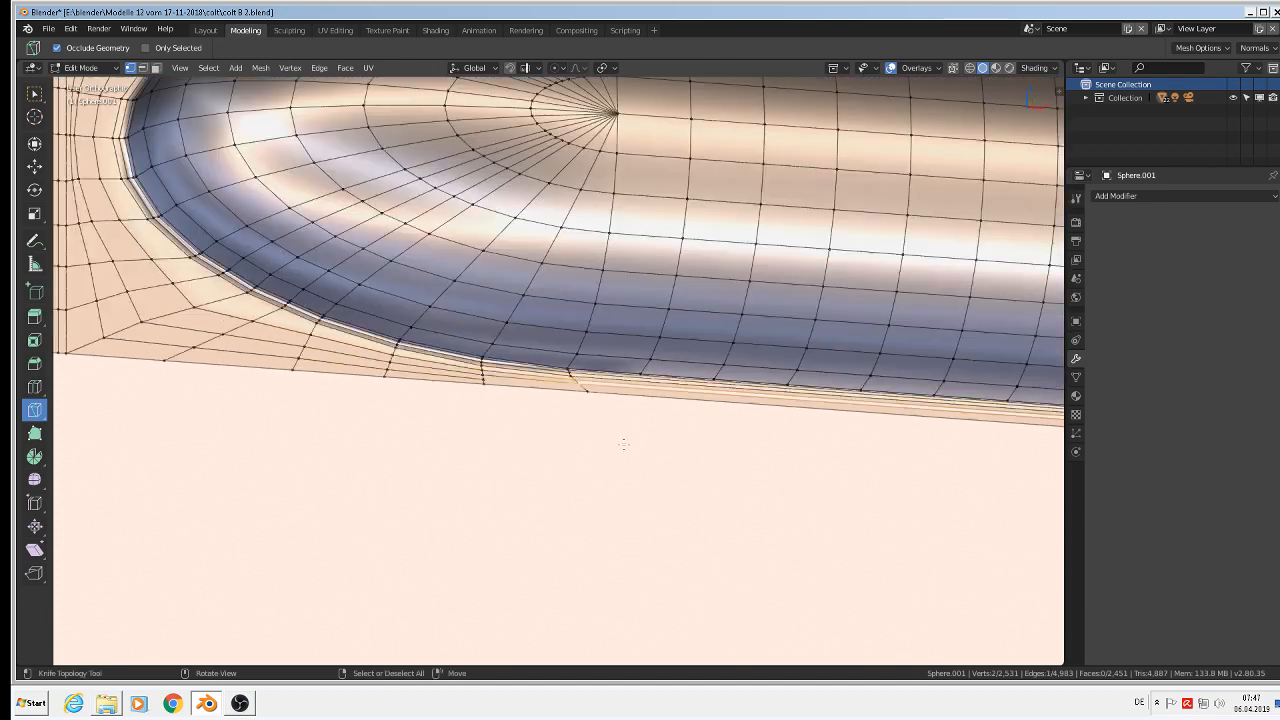
{"action": "middle_click_drag", "start_coordinate": [736, 511], "coordinate": [136, 424], "text": "shift"}
{"action": "middle_click_drag", "start_coordinate": [1060, 430], "coordinate": [719, 447], "text": "shift"}
{"action": "scroll", "coordinate": [998, 372], "scroll_direction": "up", "scroll_amount": 6}
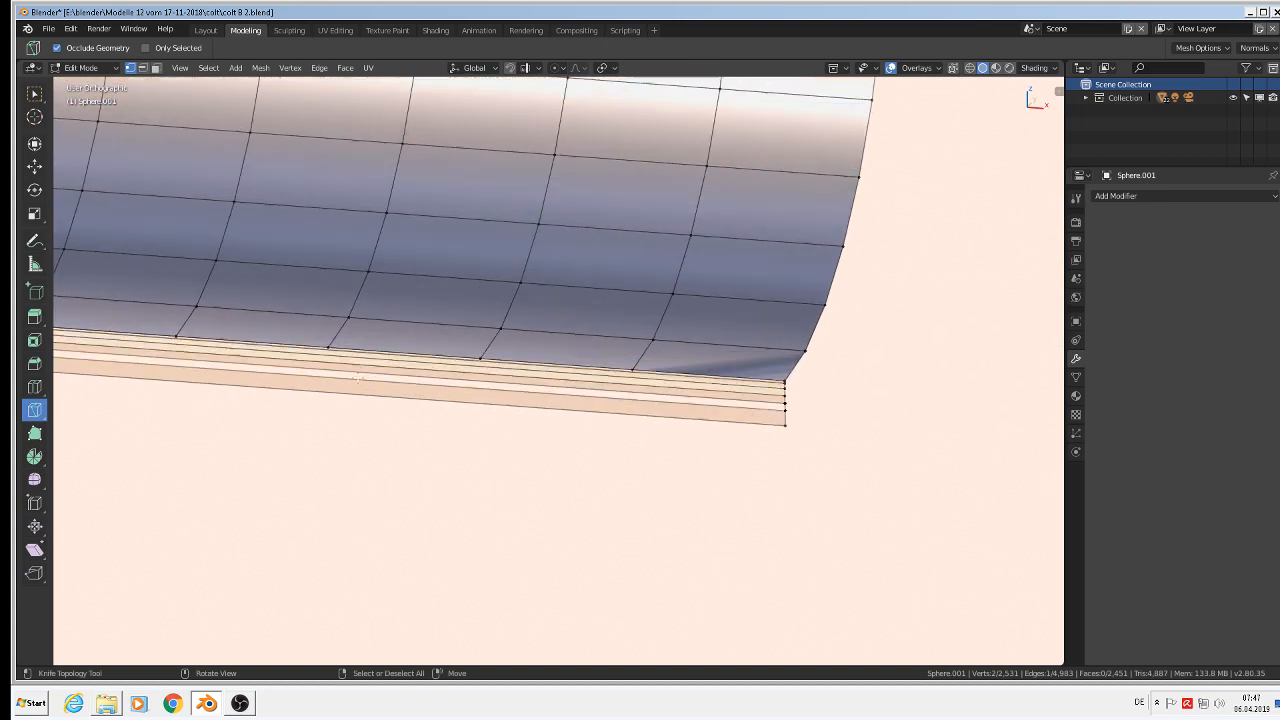
{"action": "right_click", "coordinate": [952, 422], "text": "shift"}
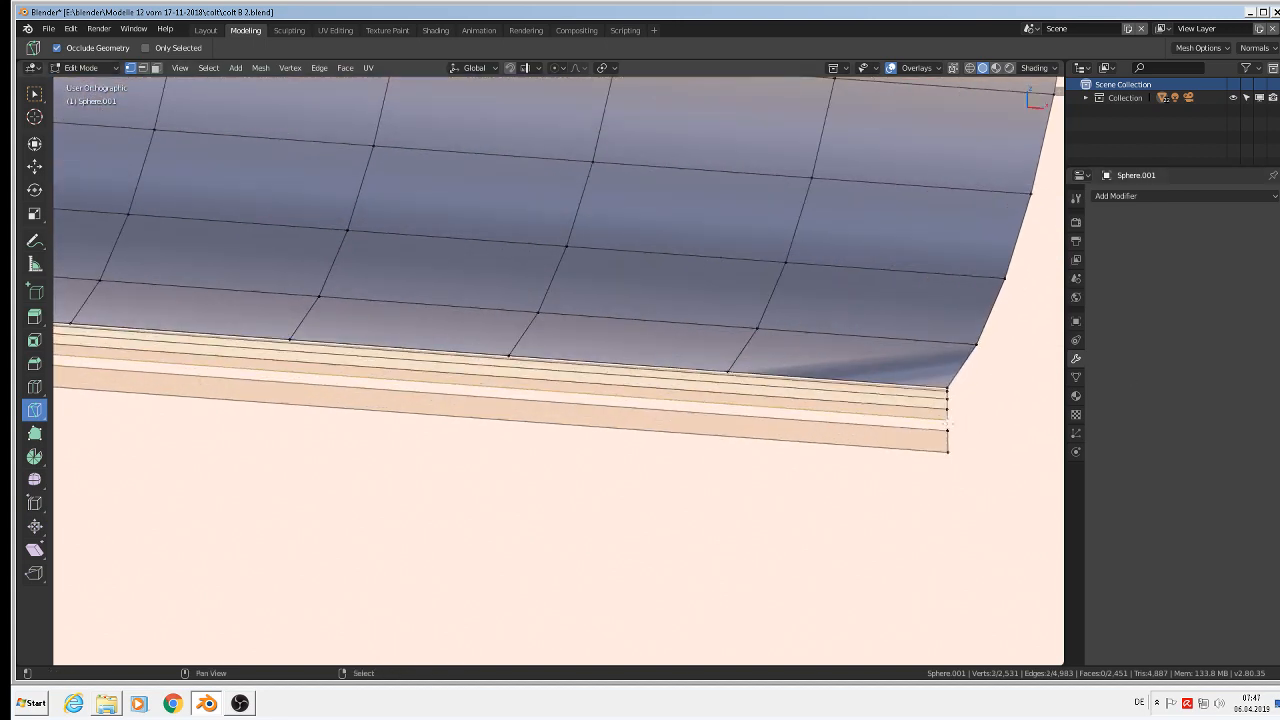
{"action": "right_click", "coordinate": [951, 433], "text": "shift"}
{"action": "key", "text": "f"}
{"action": "scroll", "coordinate": [634, 366], "scroll_direction": "down", "scroll_amount": 10}
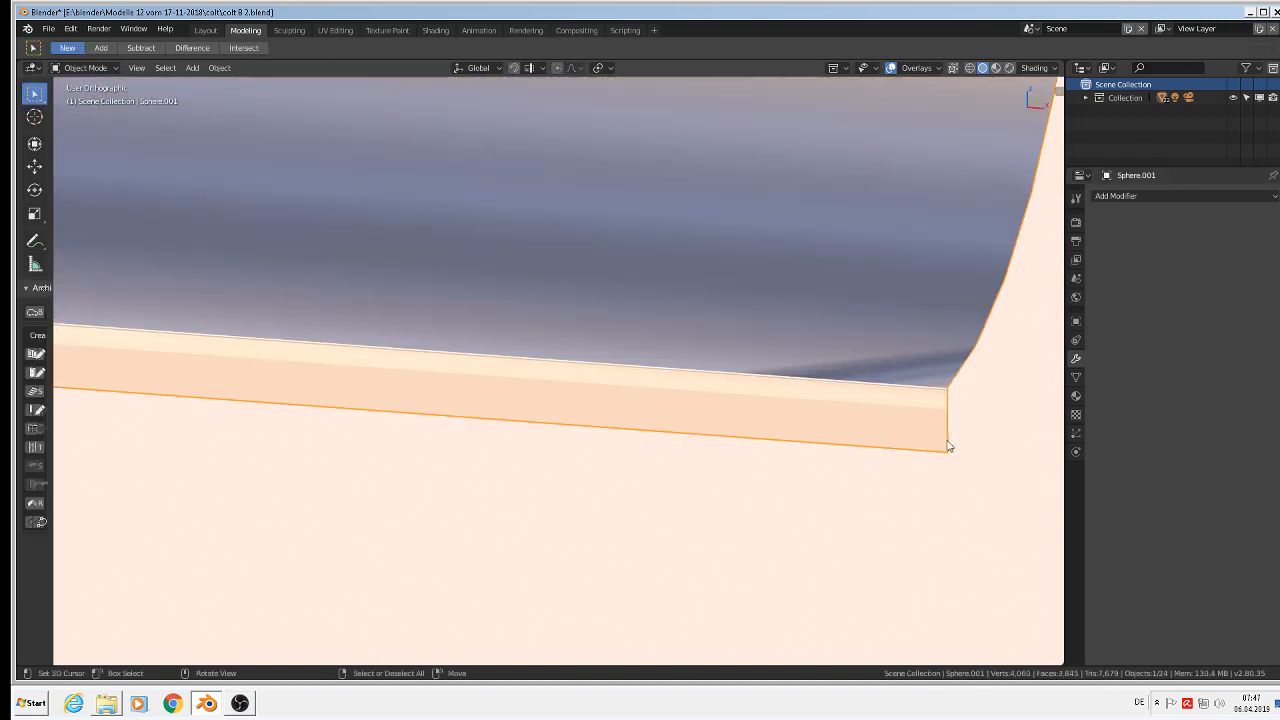
{"action": "key", "text": "Tab"}
{"action": "scroll", "coordinate": [619, 377], "scroll_direction": "up", "scroll_amount": 4}
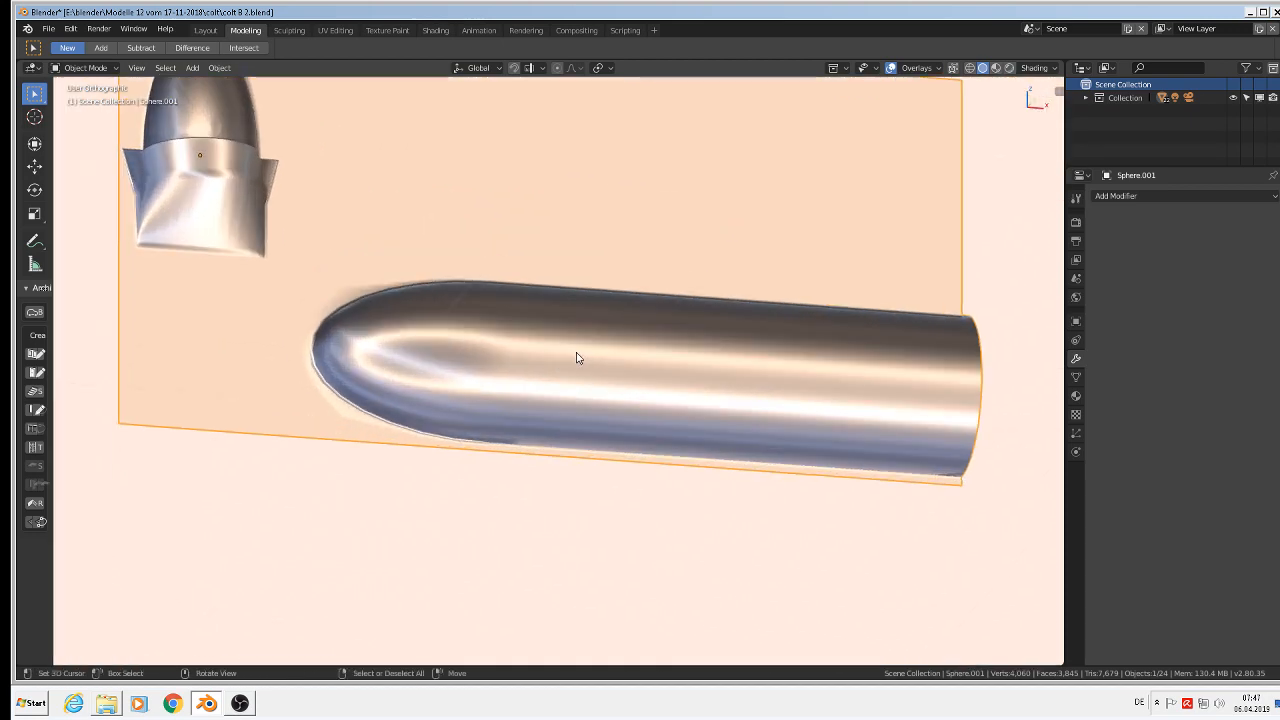
Recalculate the normals of the whole mesh to the outside and check the shading in Object Mode
{"action": "key", "text": "Tab"}
{"action": "key", "text": "a"}
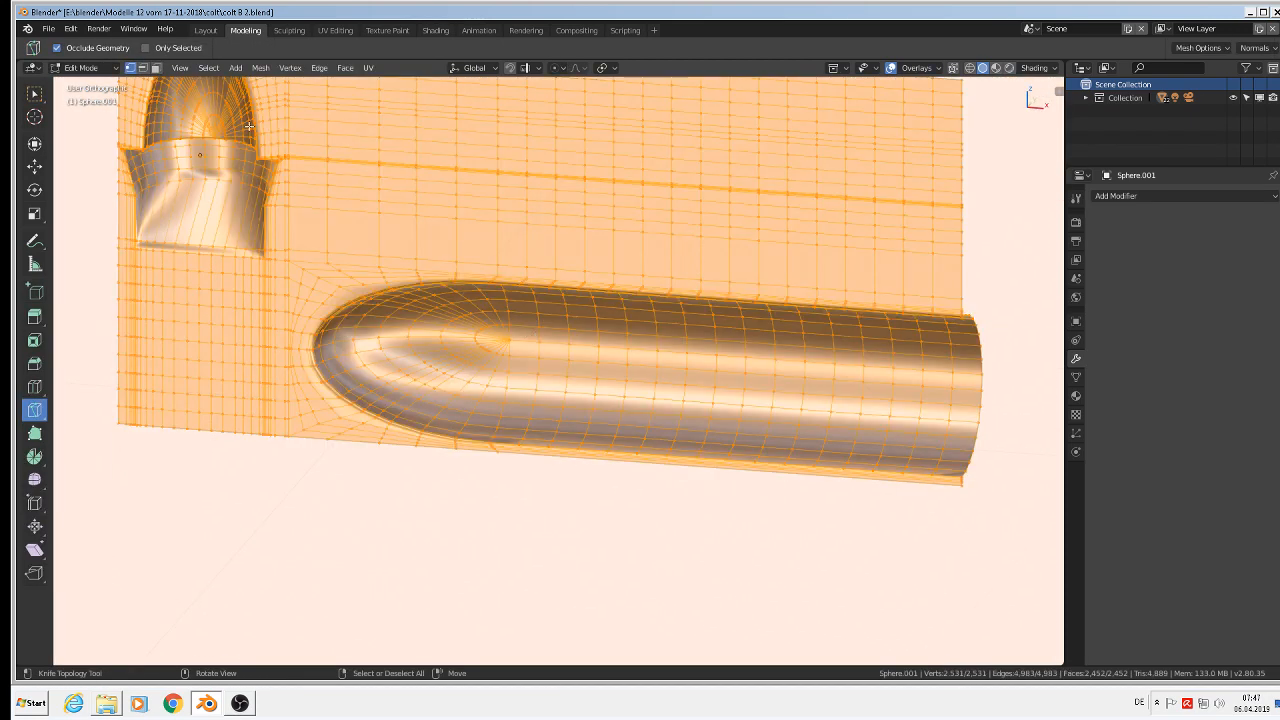
{"action": "left_click", "coordinate": [256, 68]}
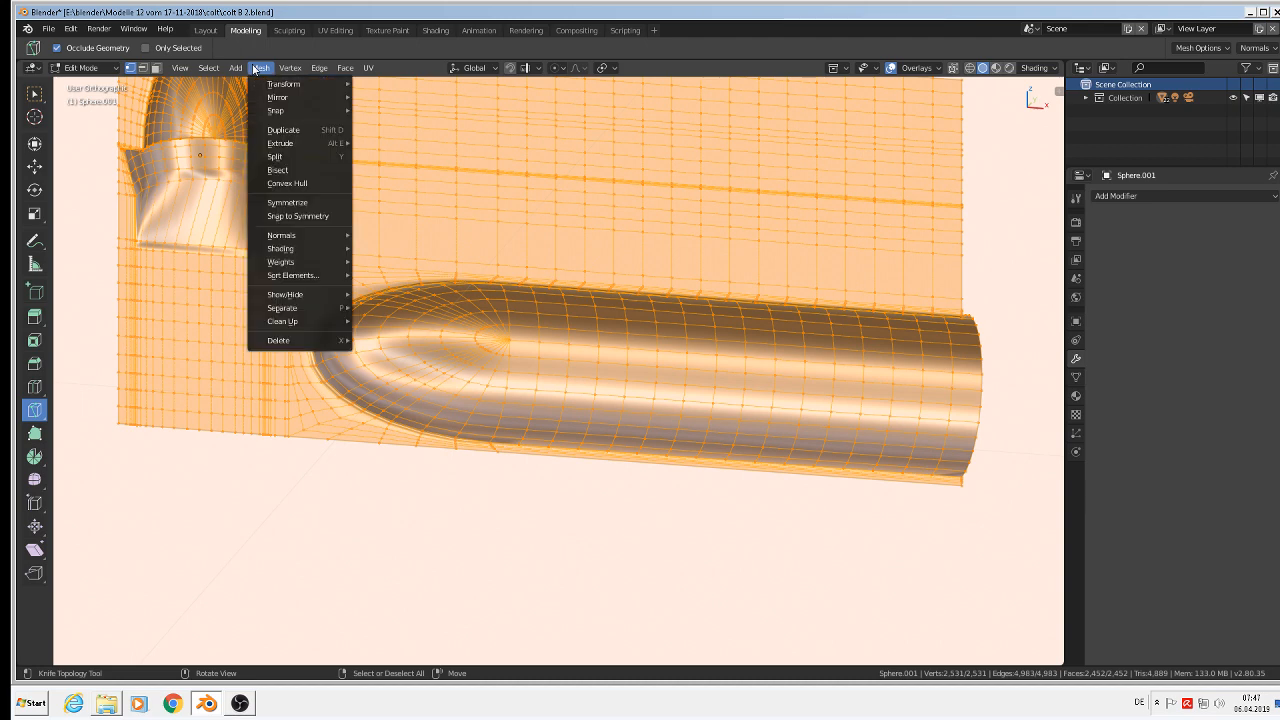
{"action": "mouse_move", "coordinate": [308, 234]}
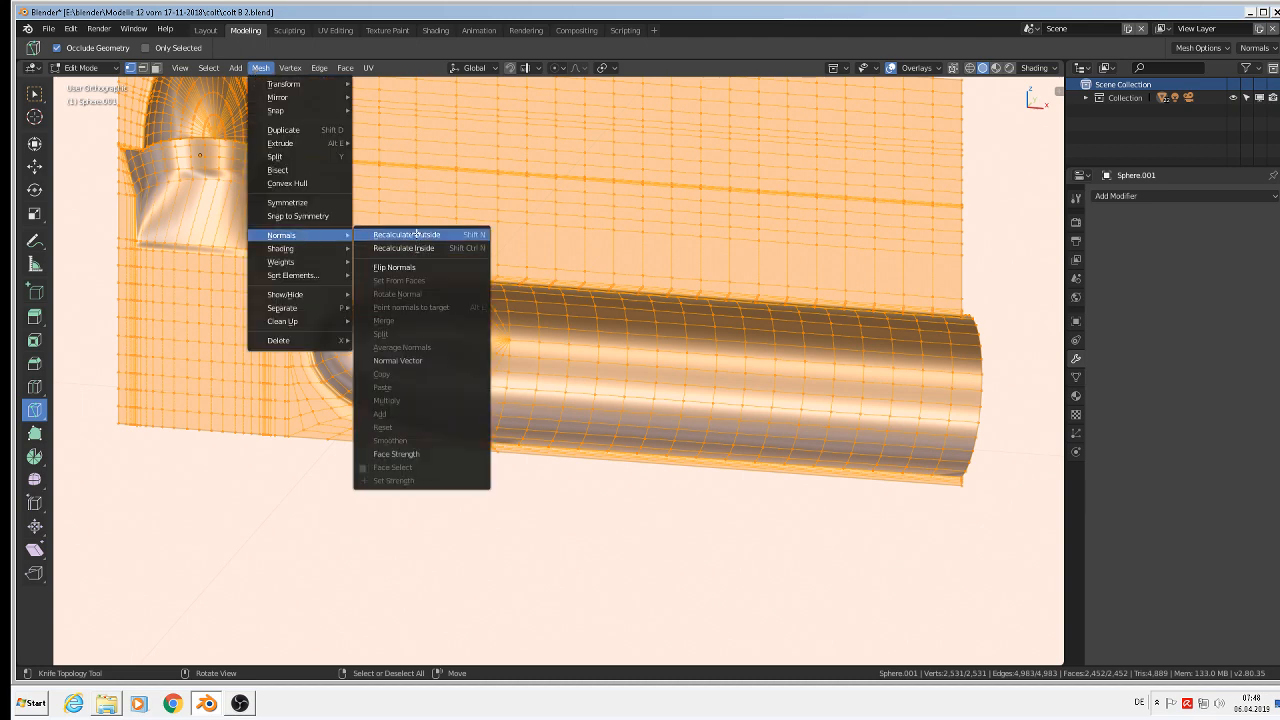
{"action": "left_click", "coordinate": [415, 236]}
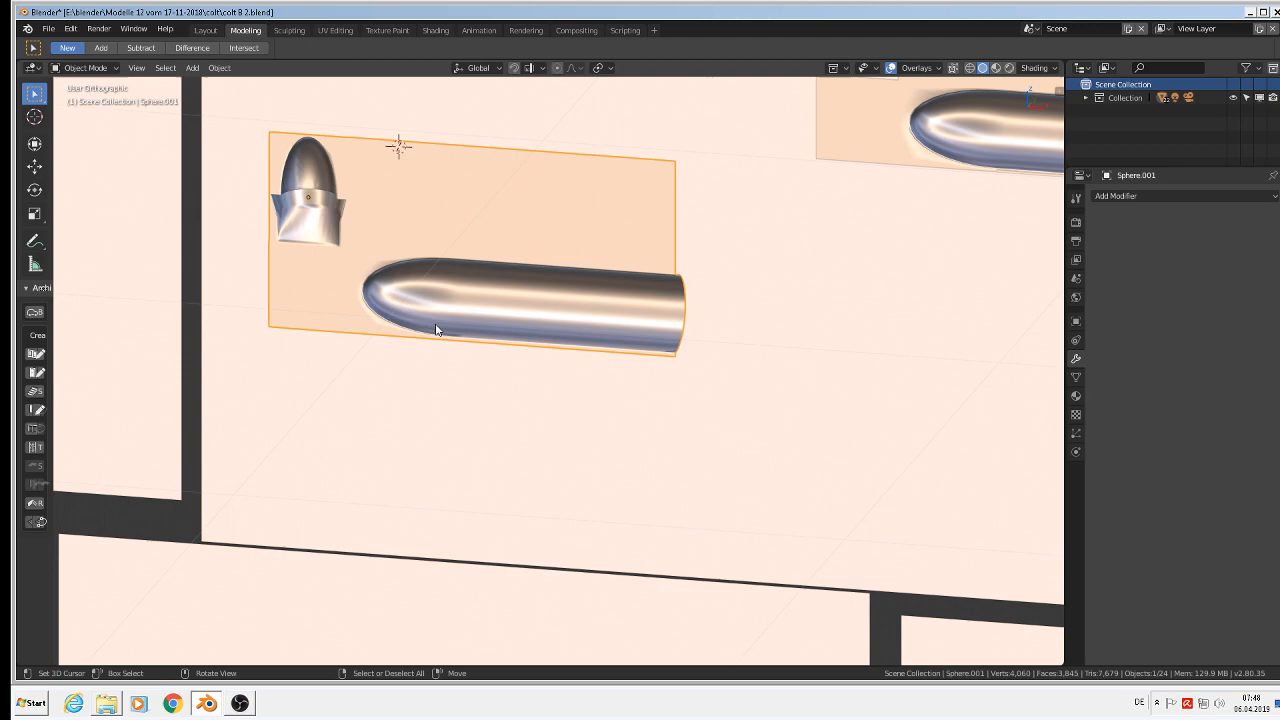
{"action": "mouse_move", "coordinate": [436, 330]}
{"action": "middle_mouse_down"}
{"action": "mouse_move", "coordinate": [440, 292]}
{"action": "mouse_move", "coordinate": [367, 261]}
{"action": "mouse_move", "coordinate": [390, 225]}
{"action": "mouse_move", "coordinate": [383, 200]}
{"action": "mouse_move", "coordinate": [421, 198]}
{"action": "mouse_move", "coordinate": [446, 220]}
{"action": "mouse_move", "coordinate": [420, 250]}
{"action": "middle_mouse_up"}
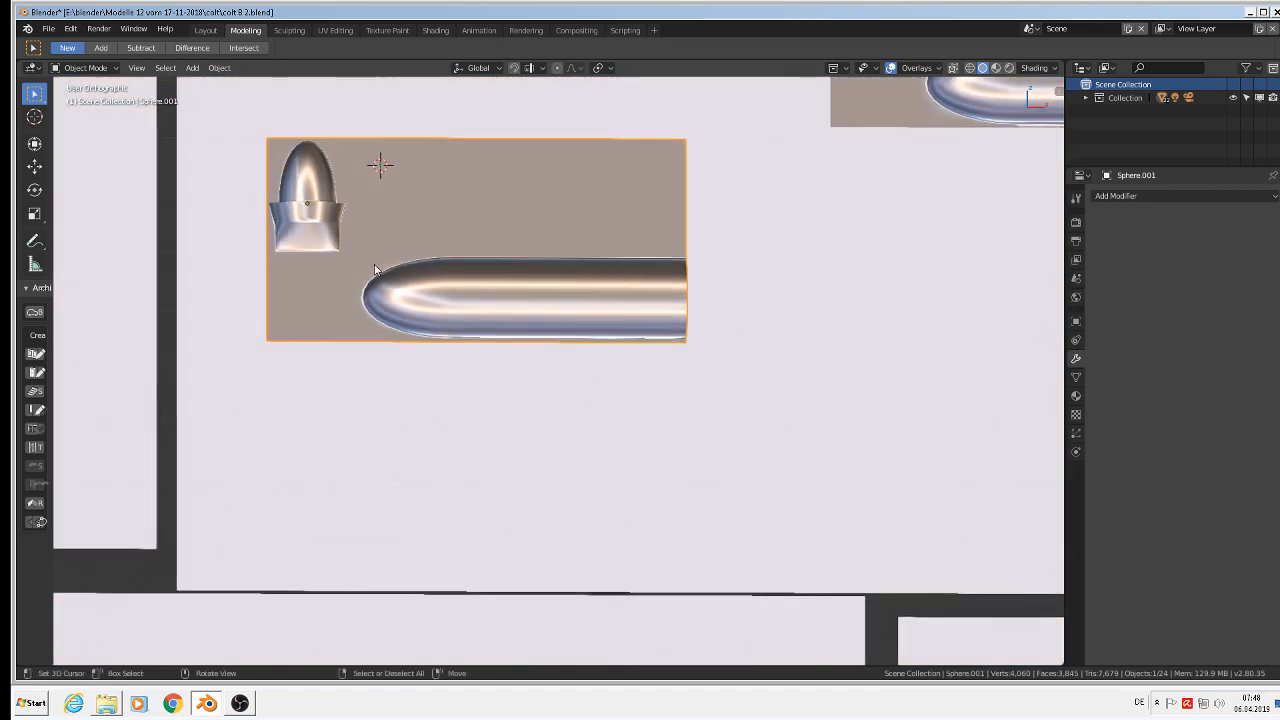
Save the current file, and save the model as a new version named colt B 3.blend
{"action": "left_click", "coordinate": [68, 31]}
{"action": "left_click", "coordinate": [75, 134]}
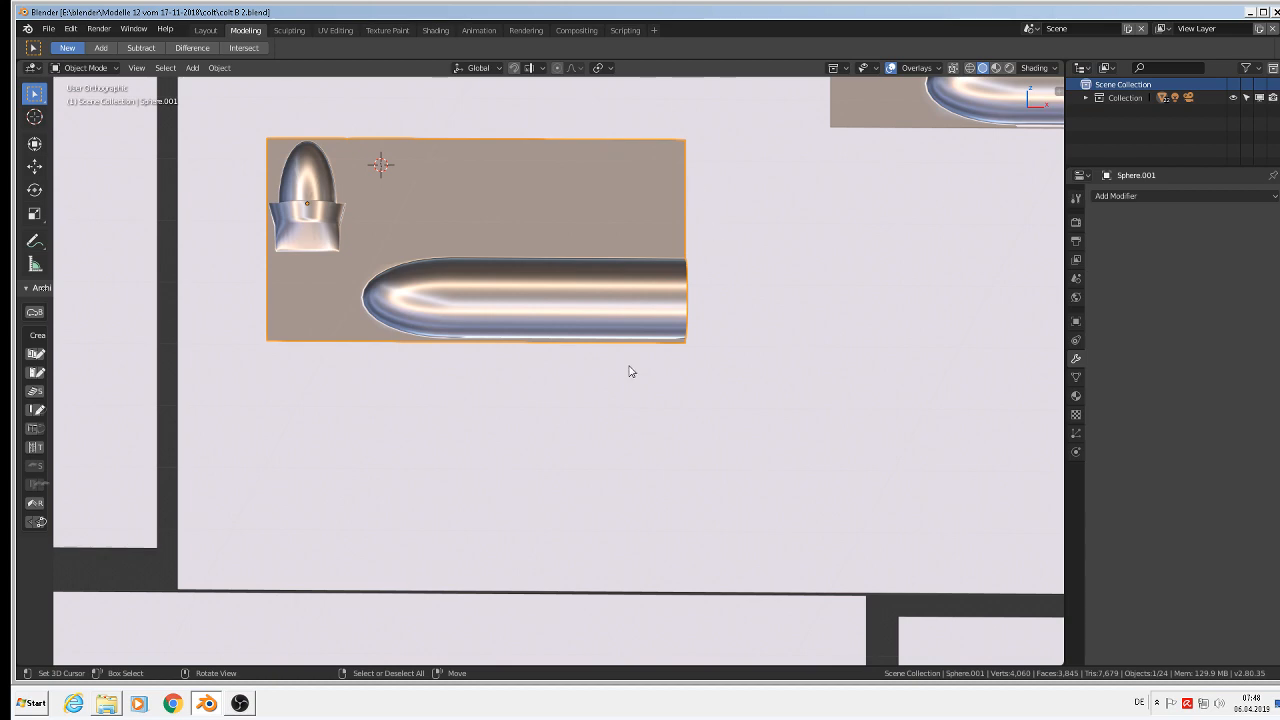
{"action": "middle_click_drag", "start_coordinate": [605, 350], "coordinate": [538, 315]}
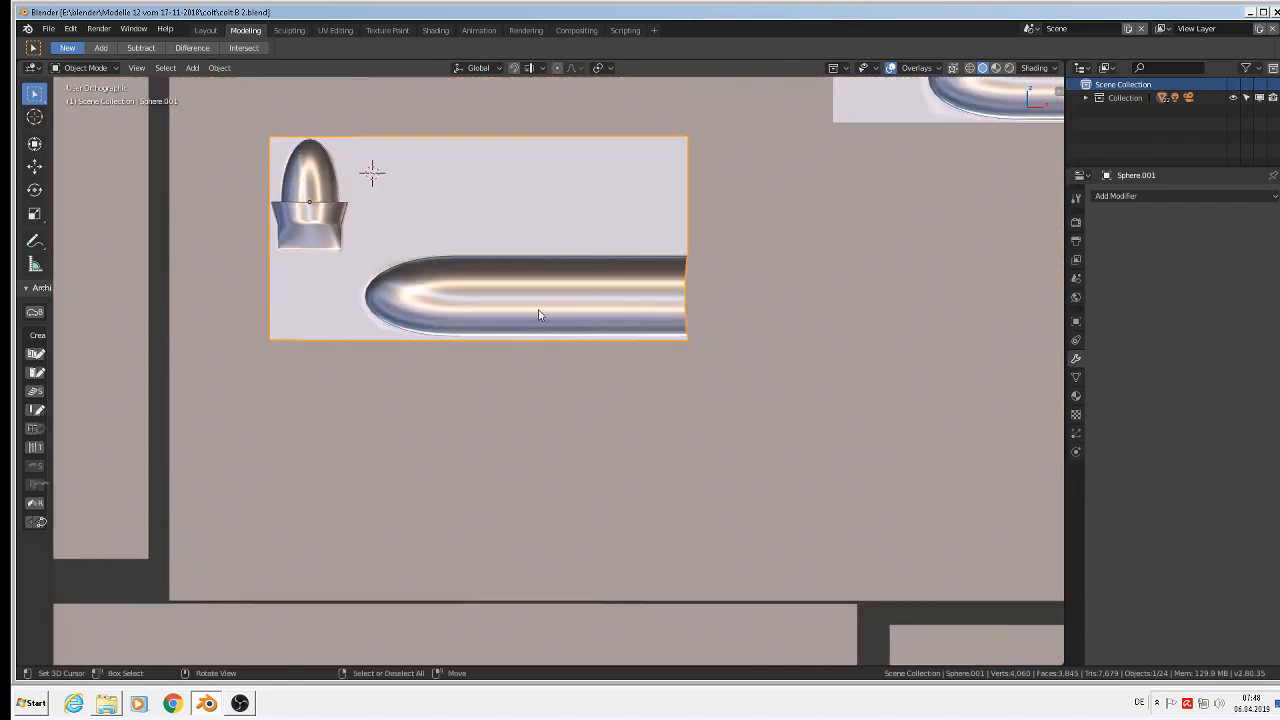
{"action": "left_click", "coordinate": [48, 28]}
{"action": "left_click", "coordinate": [72, 144]}
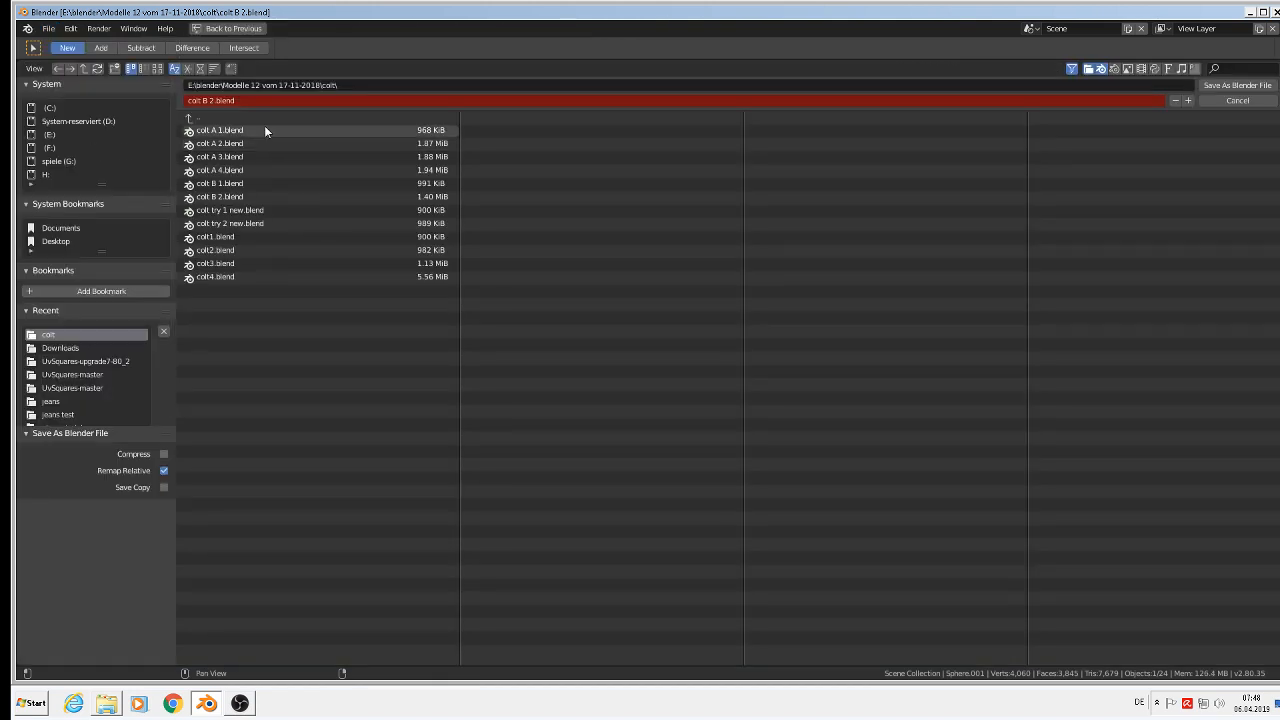
{"action": "left_click", "coordinate": [211, 100]}
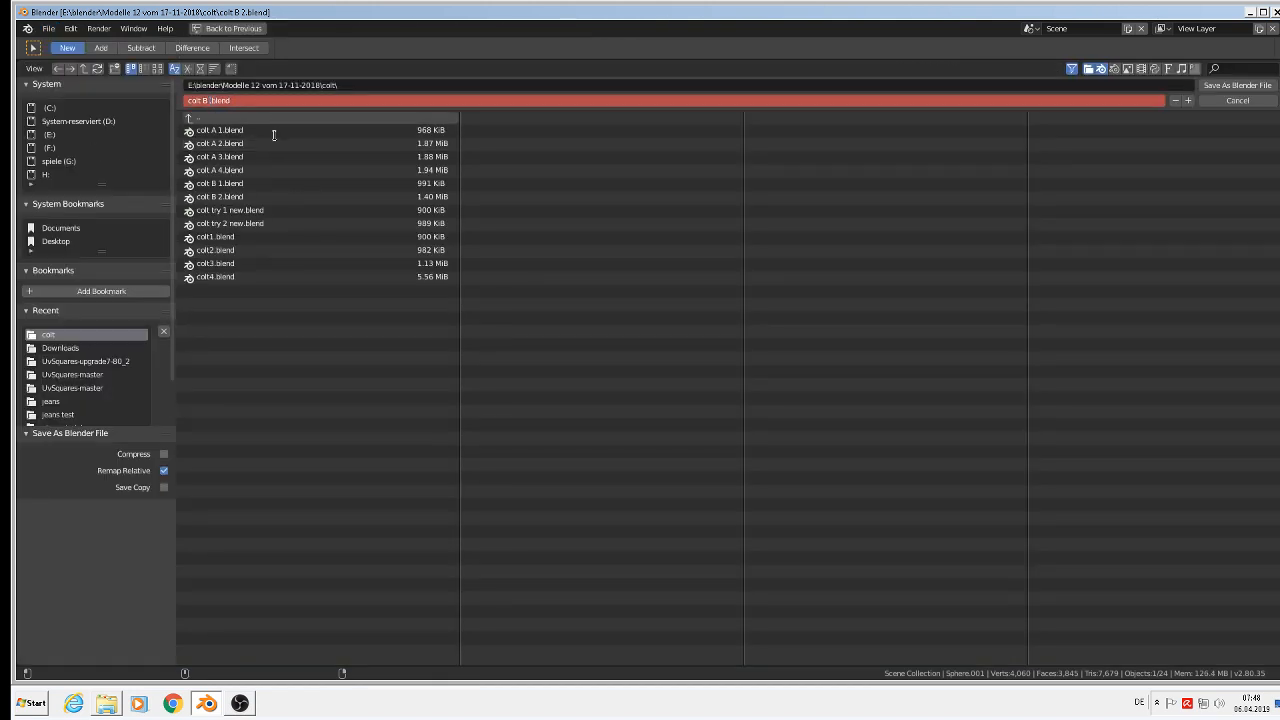
{"action": "type", "text": "3"}
{"action": "left_click", "coordinate": [1220, 91]}
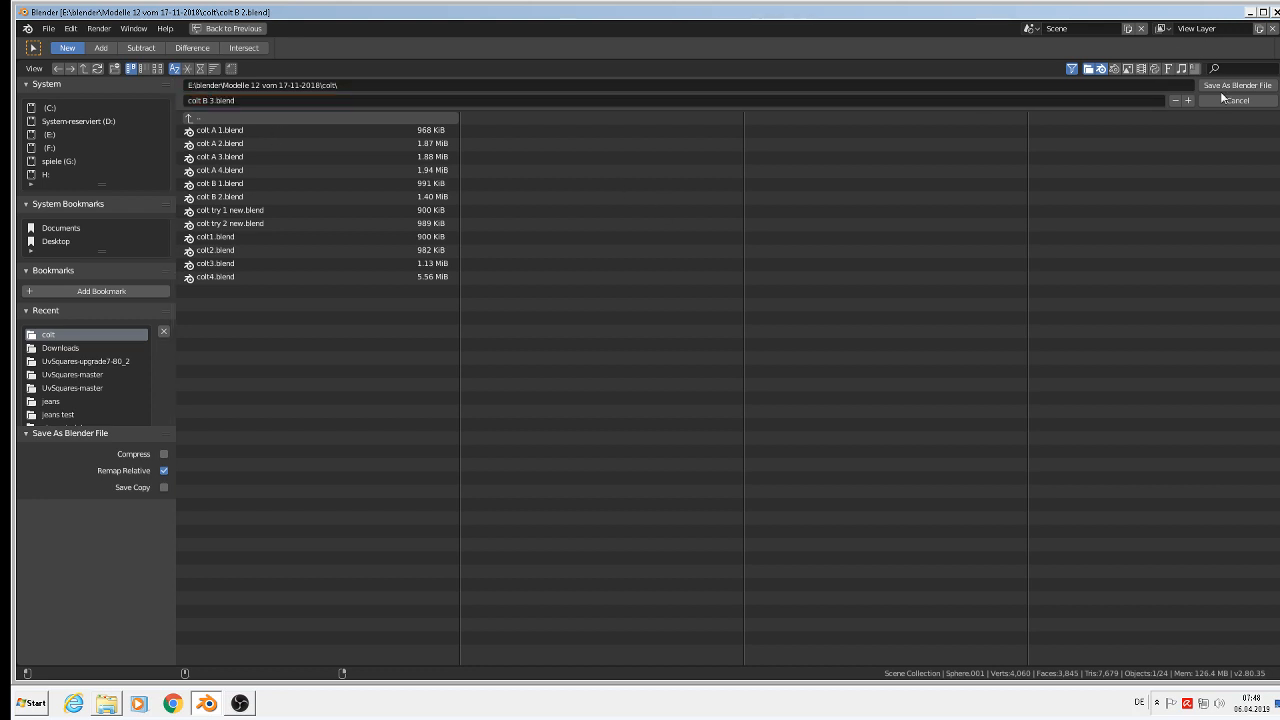
Finish saving colt B 3.blend and place a duplicate of the selected recess panel in the empty space beside the large panels in front view
{"action": "left_click", "coordinate": [1225, 86]}
{"action": "scroll", "coordinate": [820, 320], "scroll_direction": "down", "scroll_amount": 5}
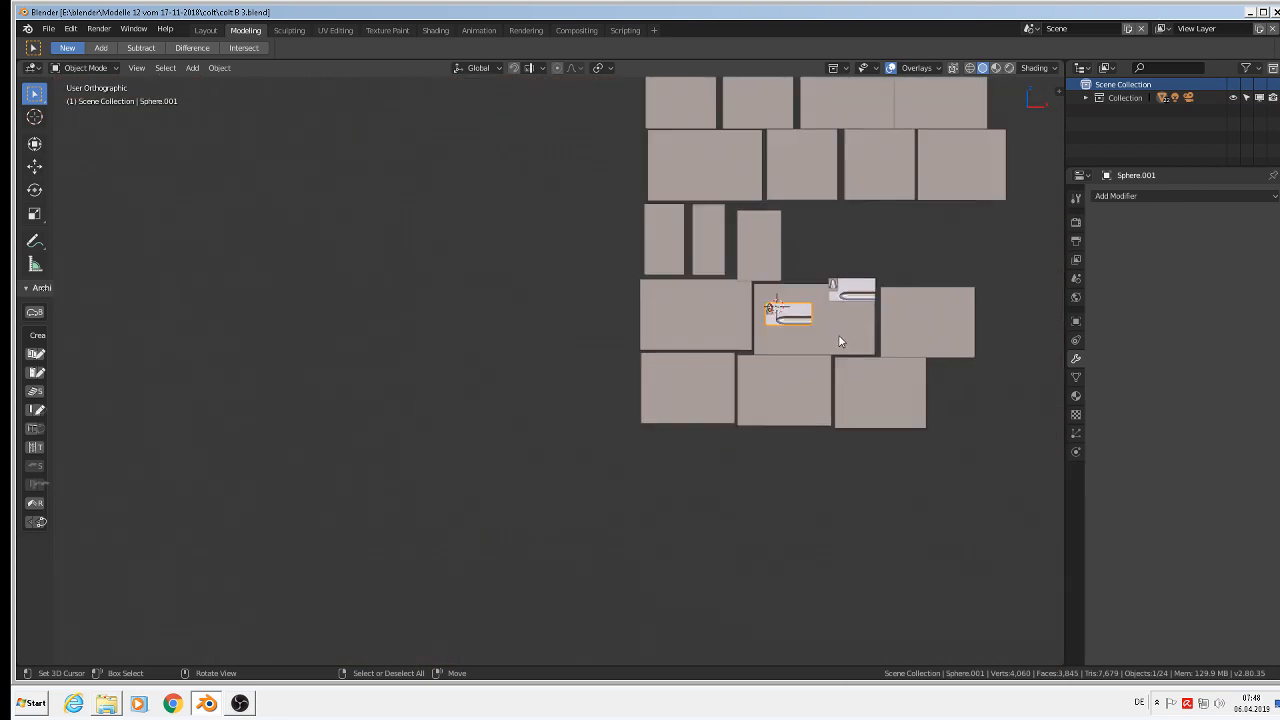
{"action": "scroll", "coordinate": [836, 334], "scroll_direction": "up", "scroll_amount": 2}
{"action": "middle_click_drag", "start_coordinate": [805, 332], "coordinate": [263, 343]}
{"action": "key", "text": "KP_1"}
{"action": "scroll", "coordinate": [263, 343], "scroll_direction": "up", "scroll_amount": 2}
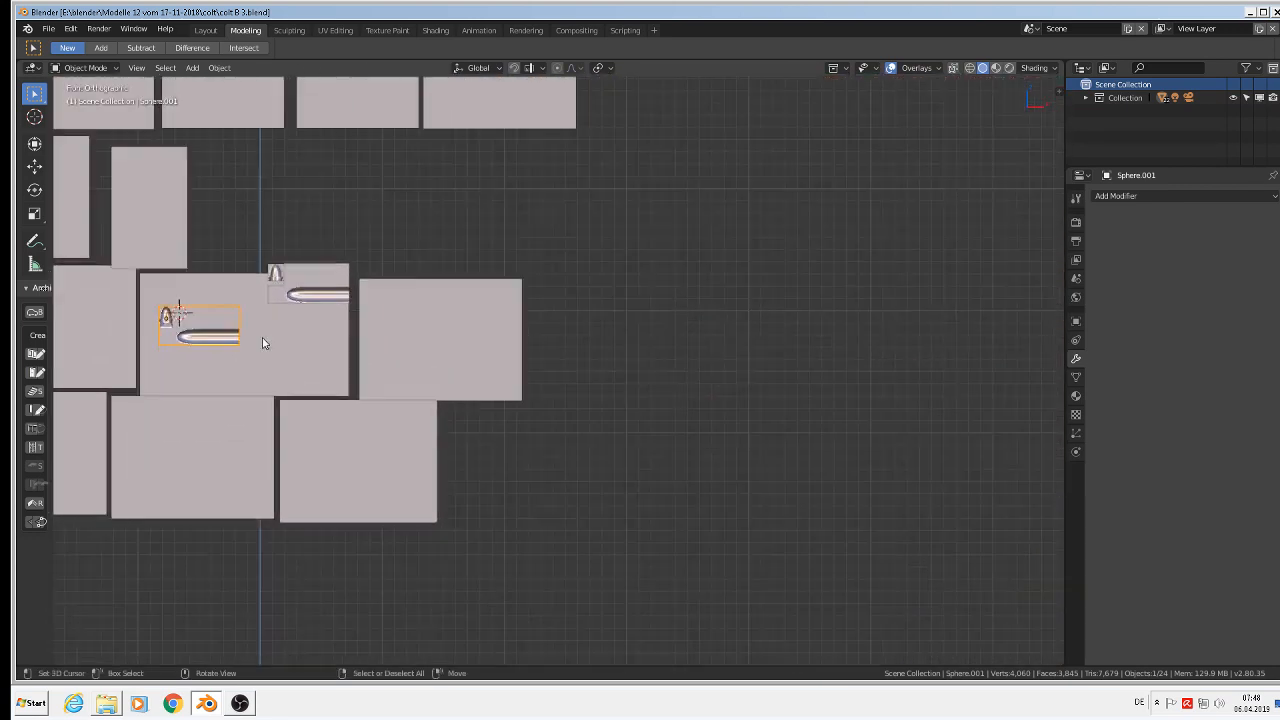
{"action": "key", "text": "shift+d"}
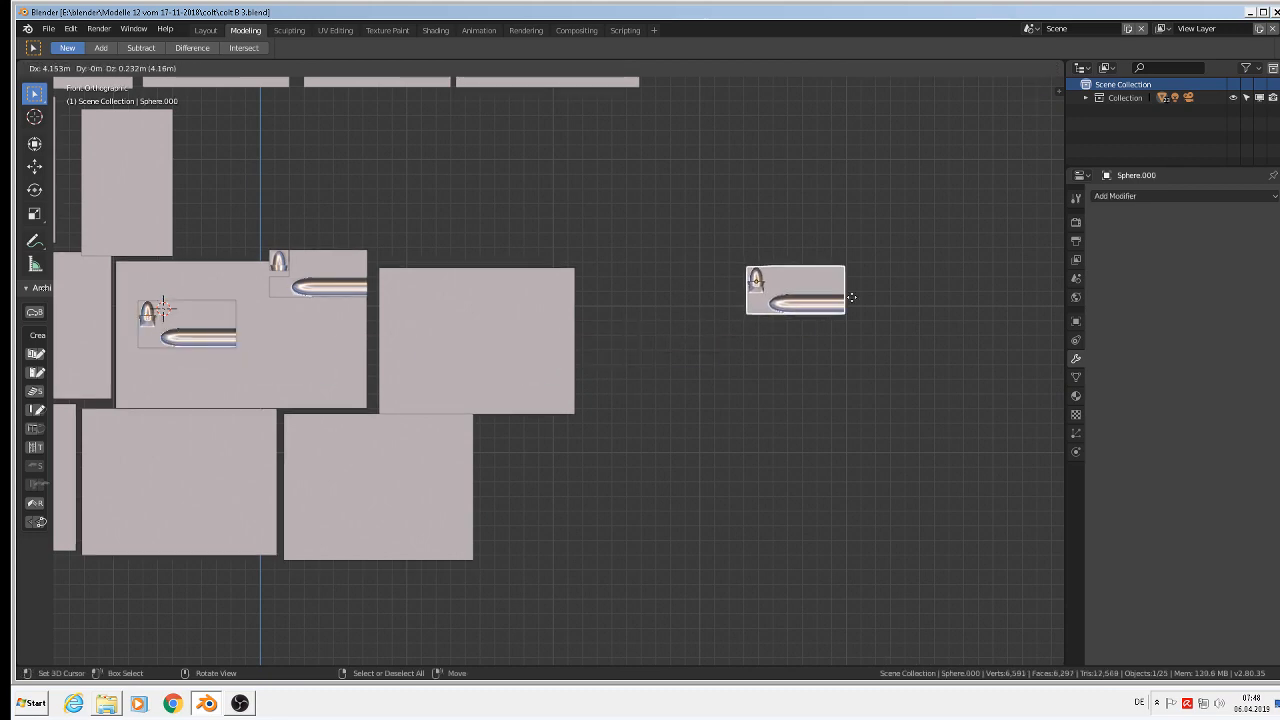
{"action": "left_click", "coordinate": [830, 333]}
{"action": "scroll", "coordinate": [830, 339], "scroll_direction": "up", "scroll_amount": 2}
{"action": "scroll", "coordinate": [830, 341], "scroll_direction": "up", "scroll_amount": 1}
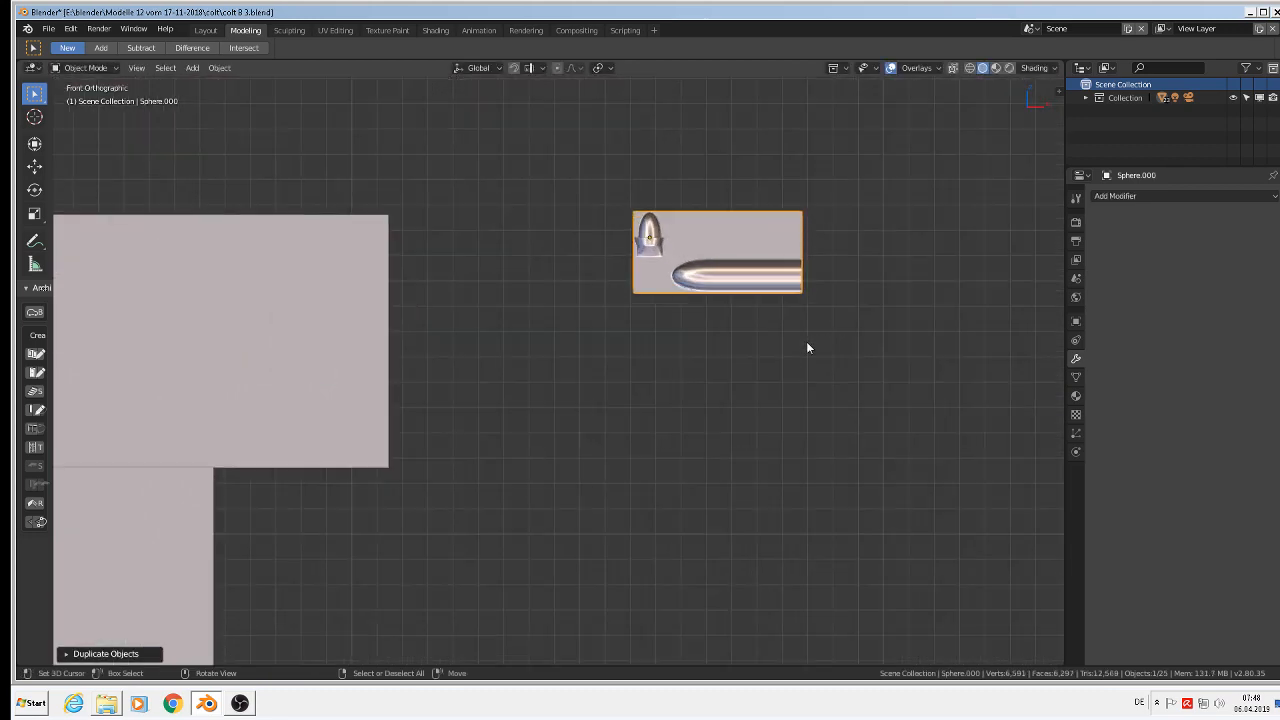
Set the duplicated panel's origin to its geometry and apply its rotation and scale
{"action": "right_click", "coordinate": [719, 249]}
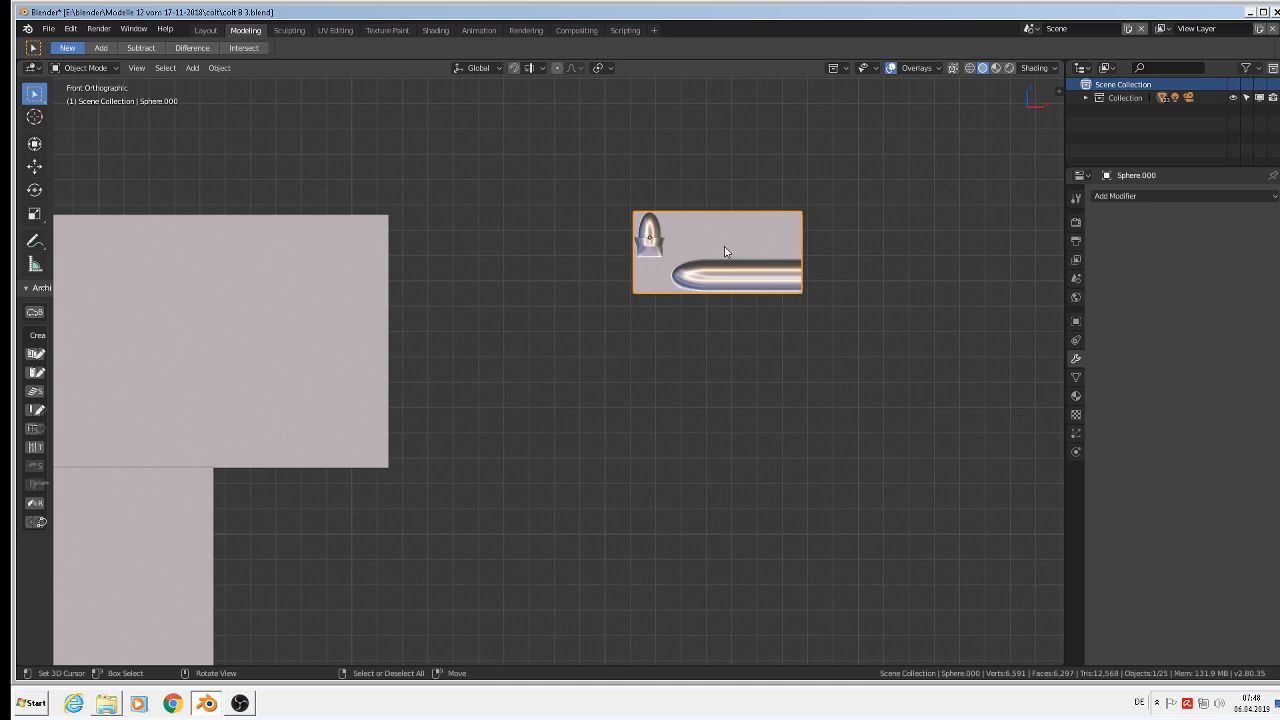
{"action": "left_click", "coordinate": [228, 68]}
{"action": "mouse_move", "coordinate": [242, 96]}
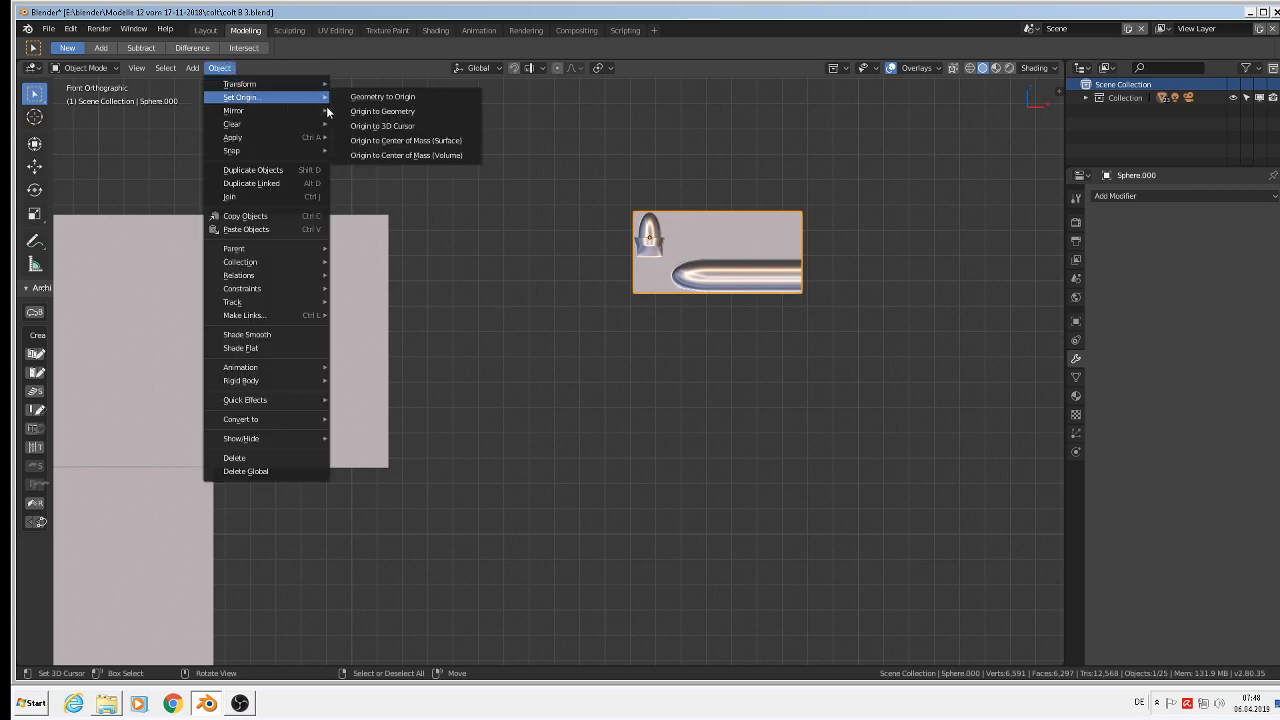
{"action": "left_click", "coordinate": [370, 111]}
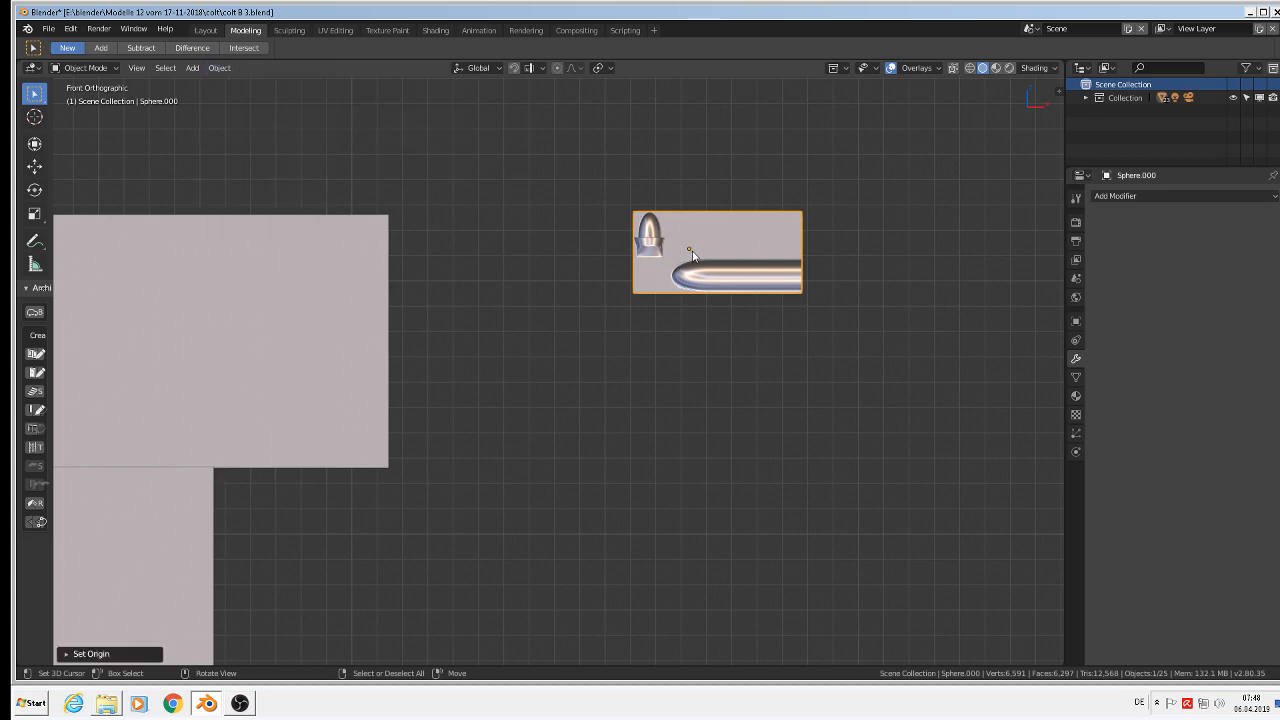
{"action": "left_click", "coordinate": [219, 68]}
{"action": "mouse_move", "coordinate": [255, 136]}
{"action": "left_click", "coordinate": [384, 176]}
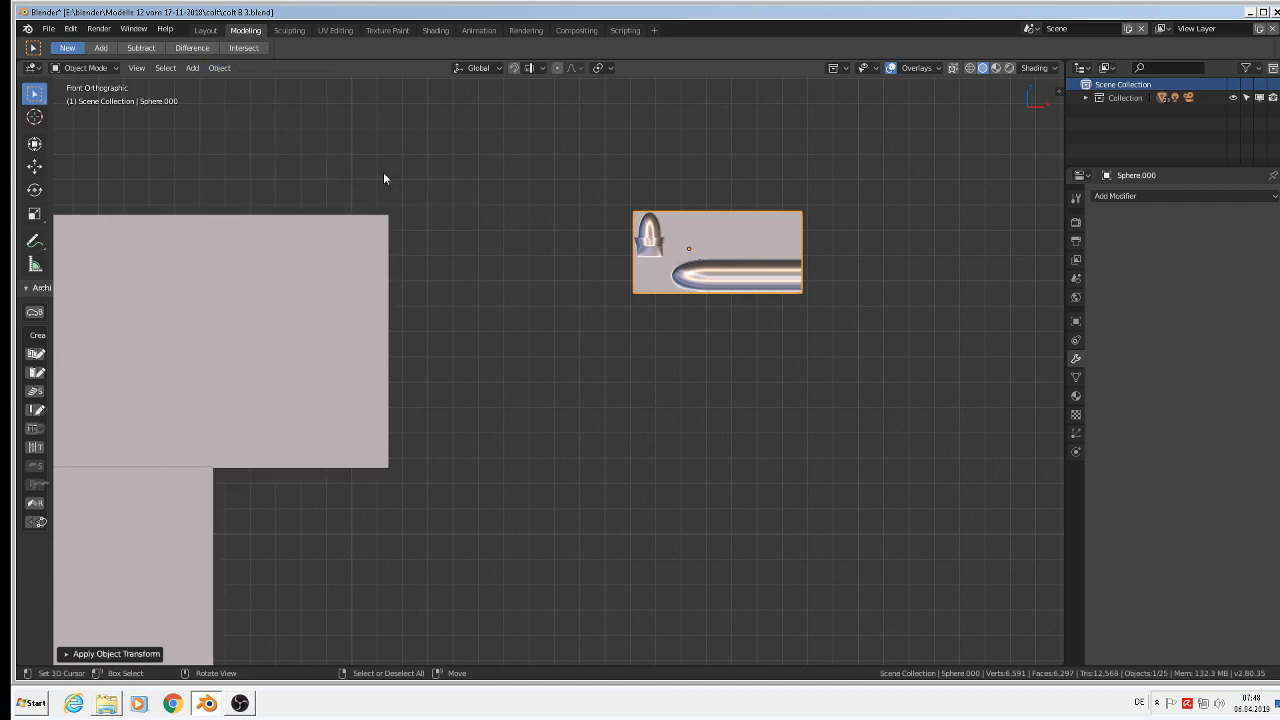
Set the duplicated panel's origin to its geometry once more and activate the Move tool
{"action": "left_click", "coordinate": [219, 68]}
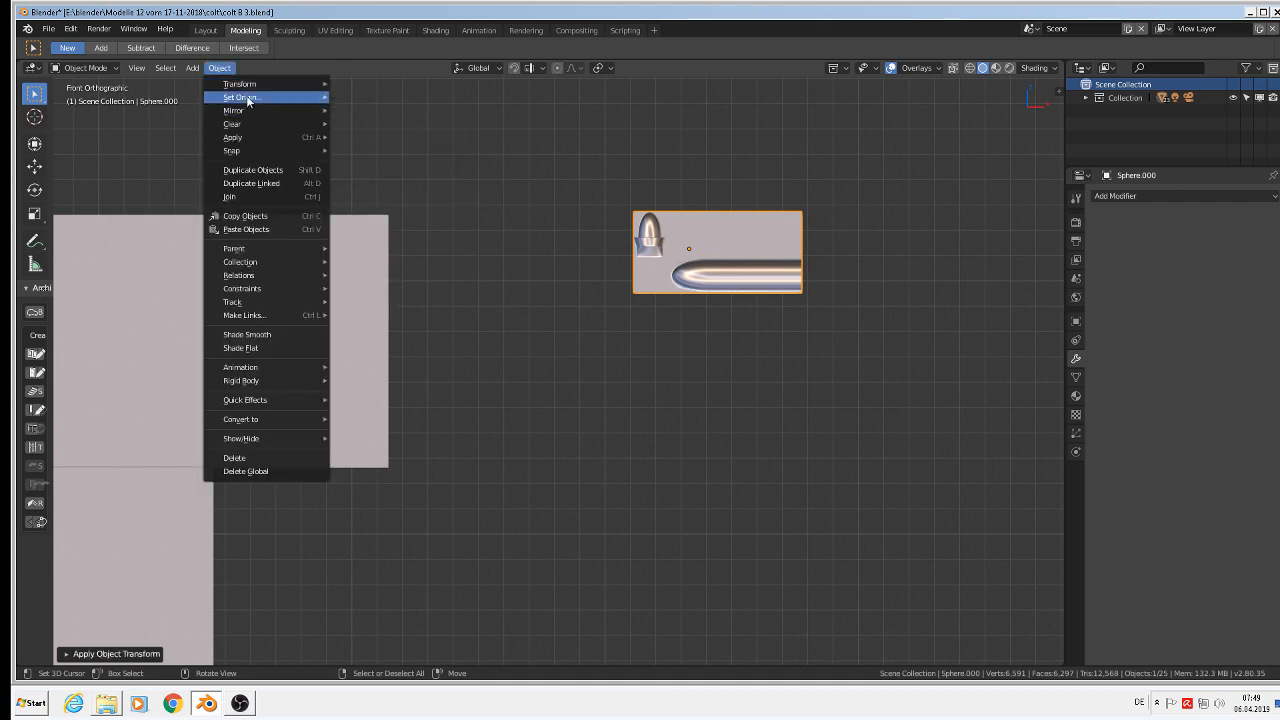
{"action": "mouse_move", "coordinate": [248, 100]}
{"action": "left_click", "coordinate": [380, 112]}
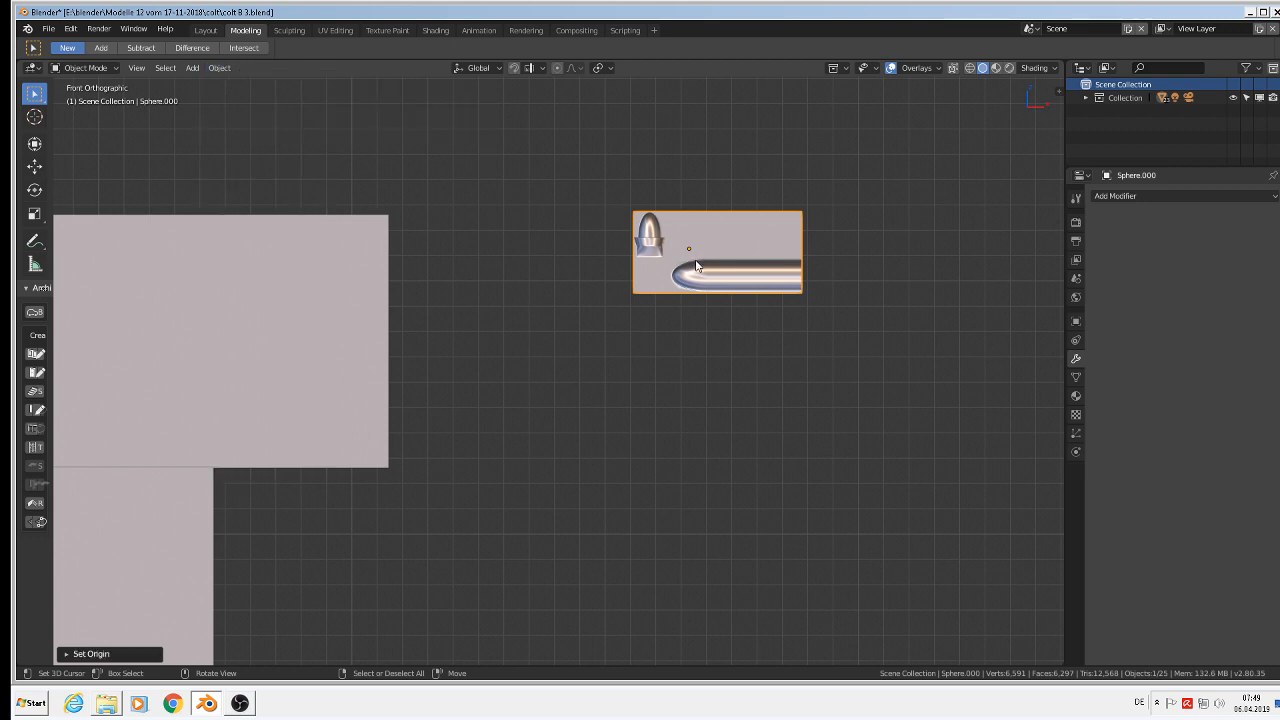
{"action": "right_click", "coordinate": [699, 254]}
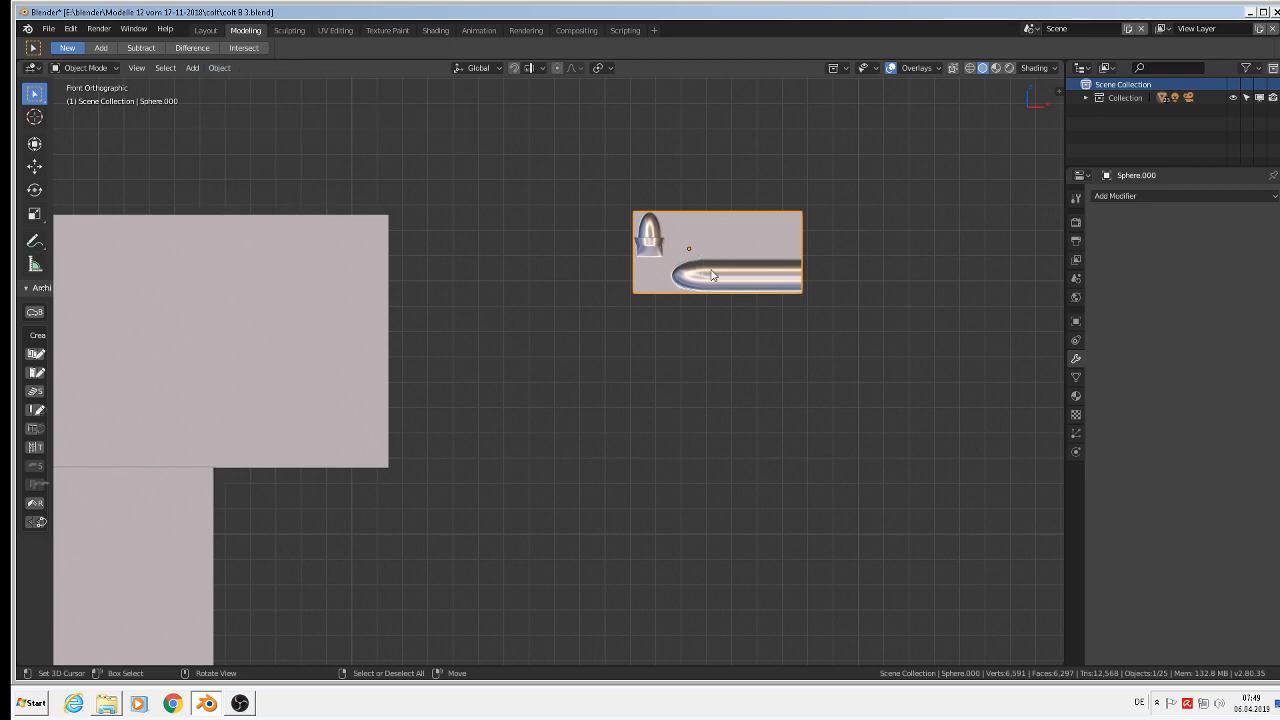
{"action": "left_click", "coordinate": [36, 168]}
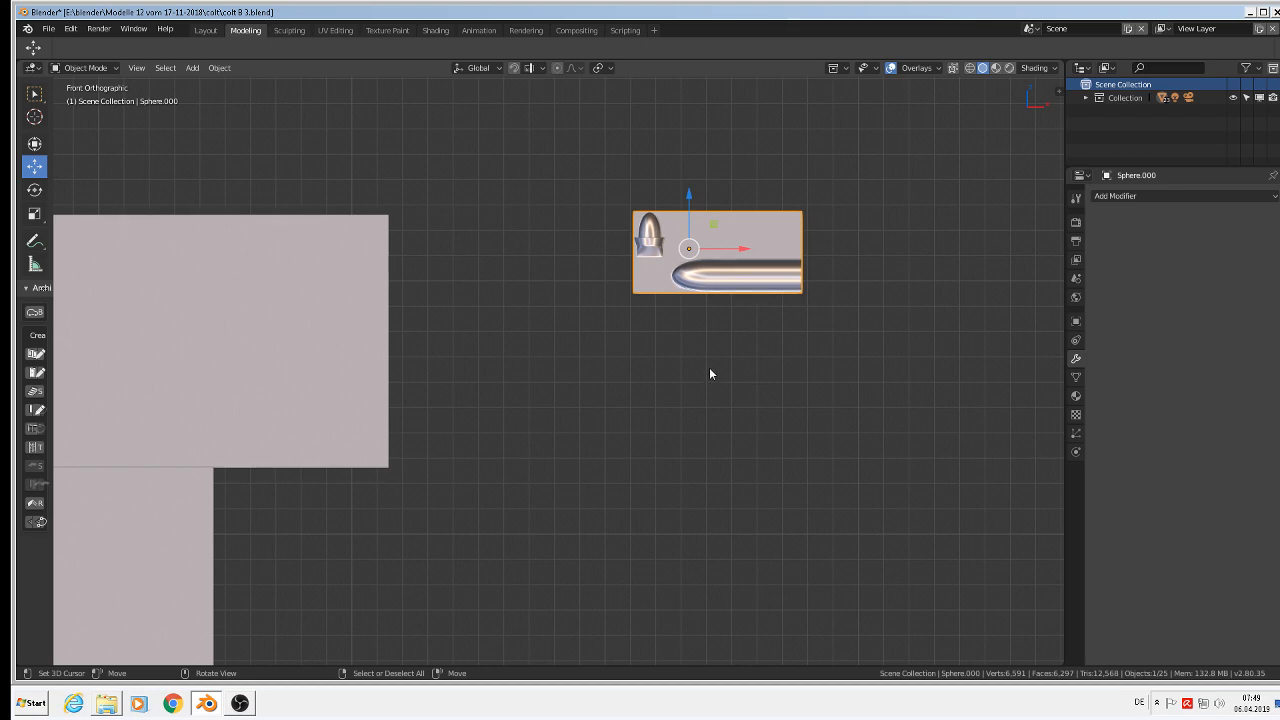
{"action": "key", "text": "r"}
{"action": "key", "text": "y"}
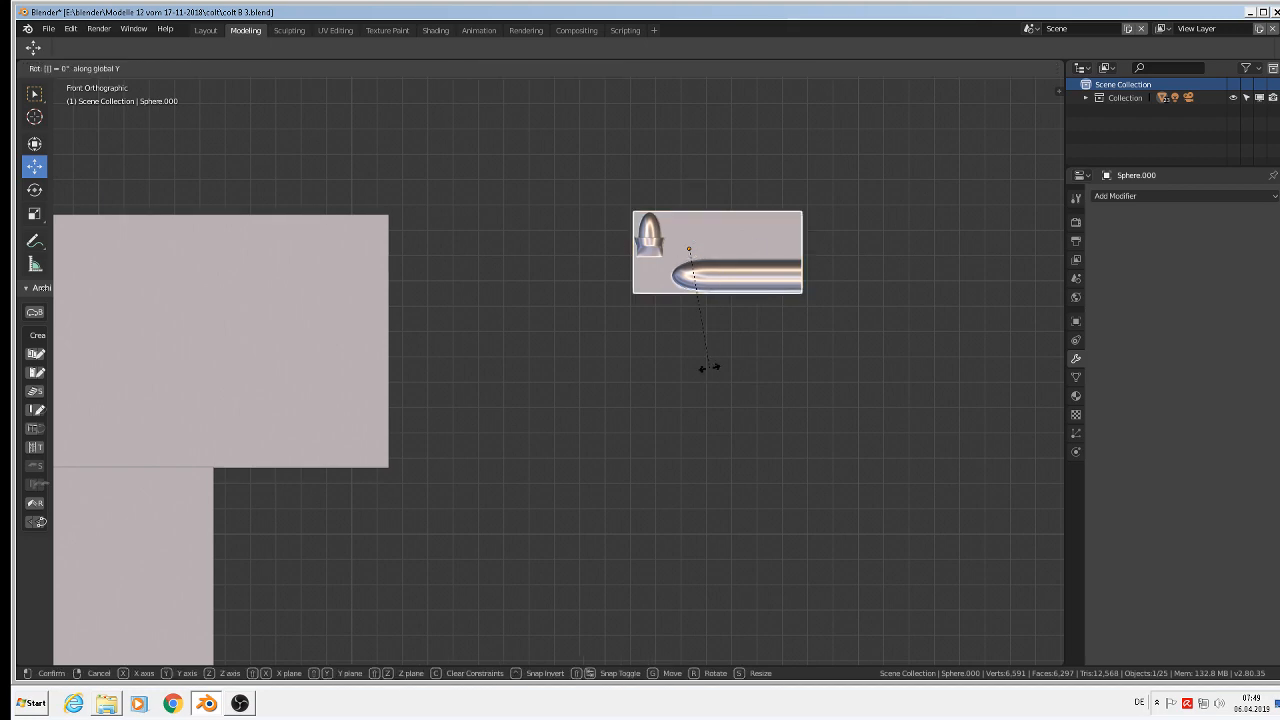
{"action": "right_click", "coordinate": [709, 368]}
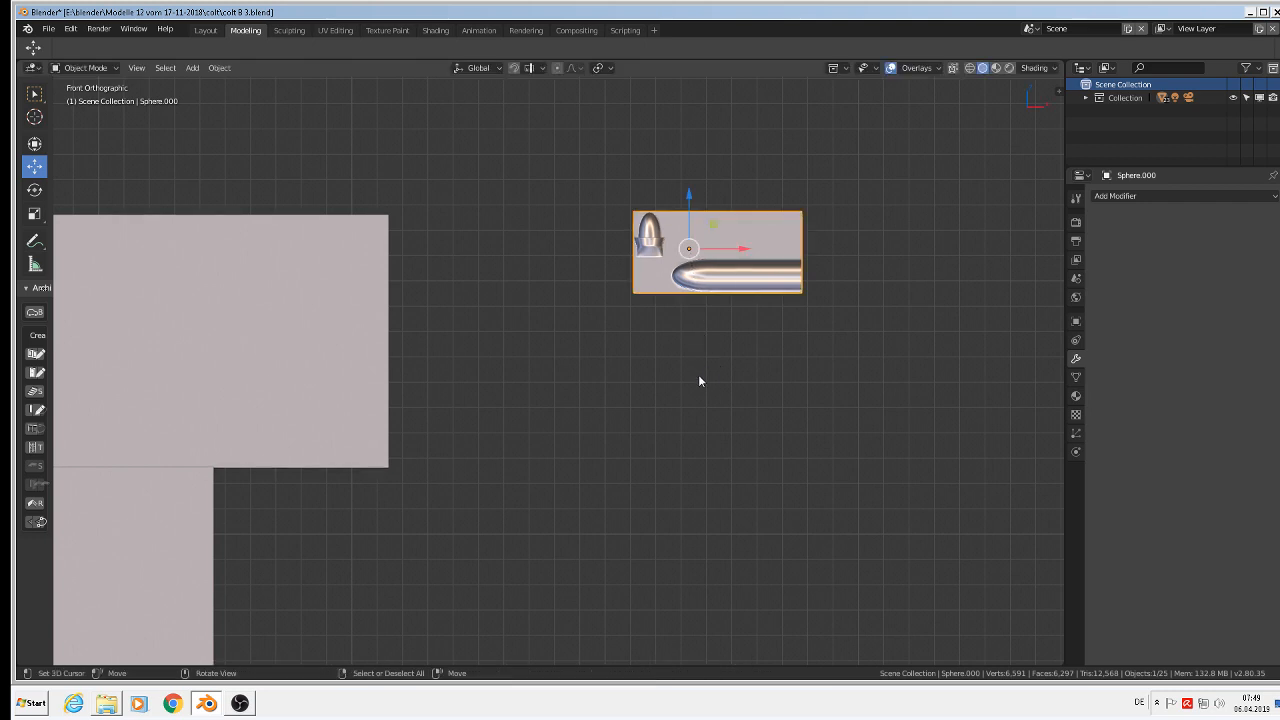
Rotate the duplicated panel by 90 degrees in the front view
{"action": "key", "text": "r"}
{"action": "key", "text": "9"}
{"action": "key", "text": "0"}
{"action": "key", "text": "Return"}
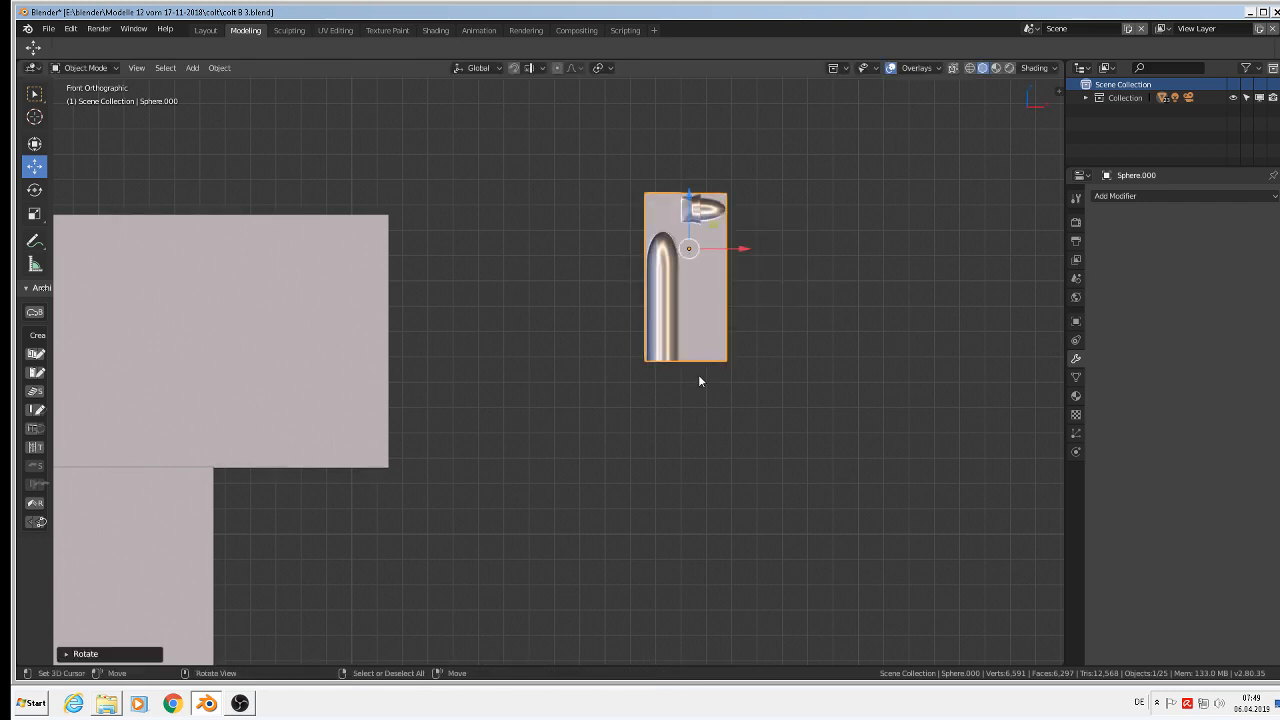
Add an Array modifier to the rotated panel with a count of 2 and a relative X offset of 1.000
{"action": "middle_click_drag", "start_coordinate": [896, 287], "coordinate": [543, 410], "text": "shift"}
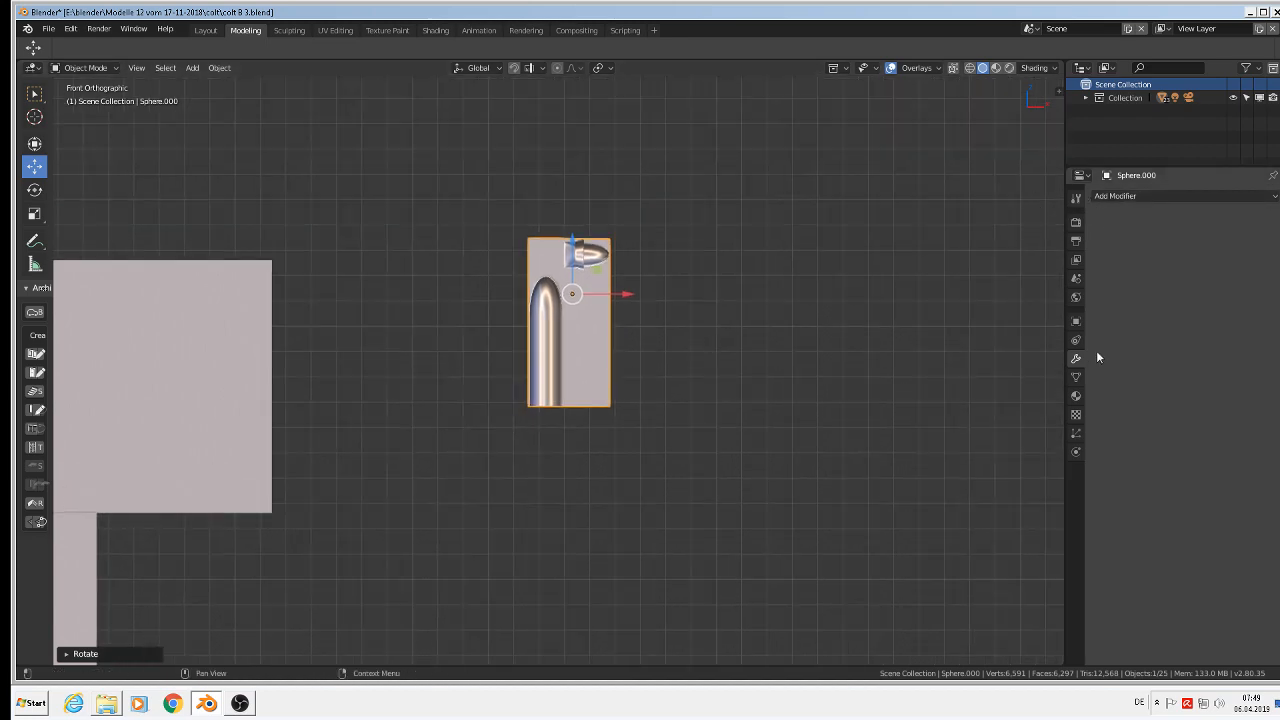
{"action": "left_click", "coordinate": [1121, 199]}
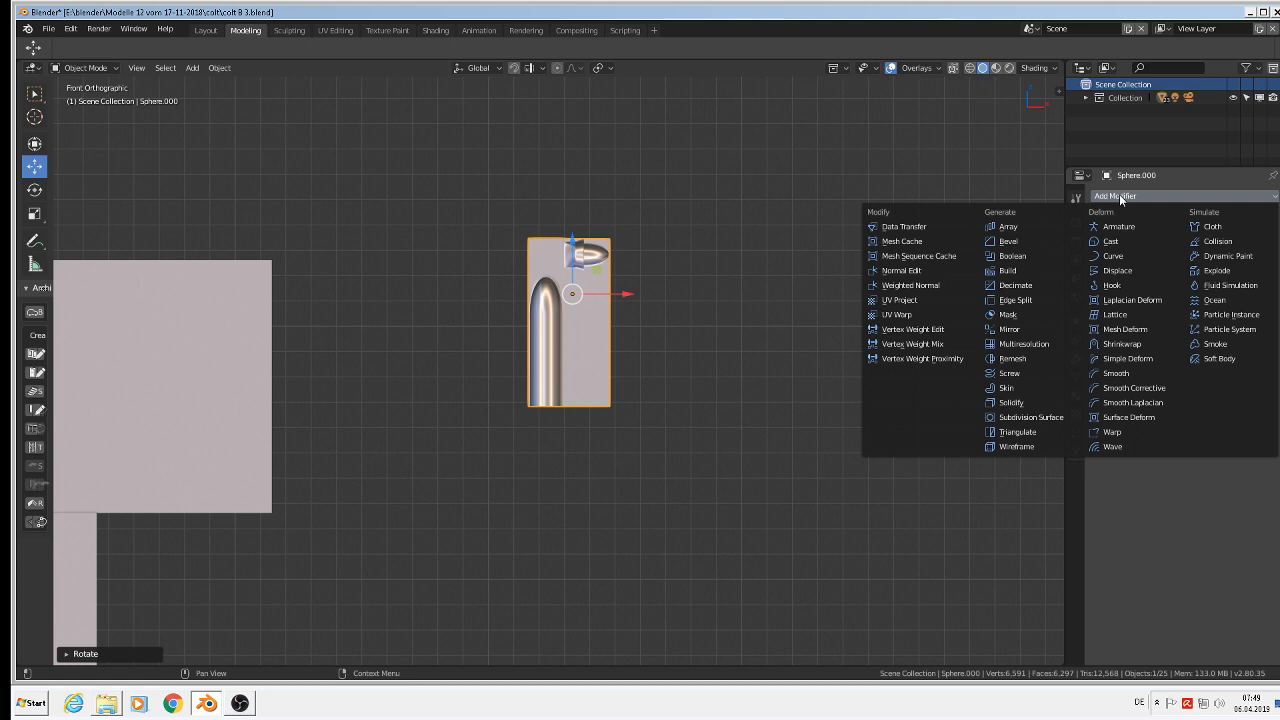
{"action": "left_click", "coordinate": [1054, 229]}
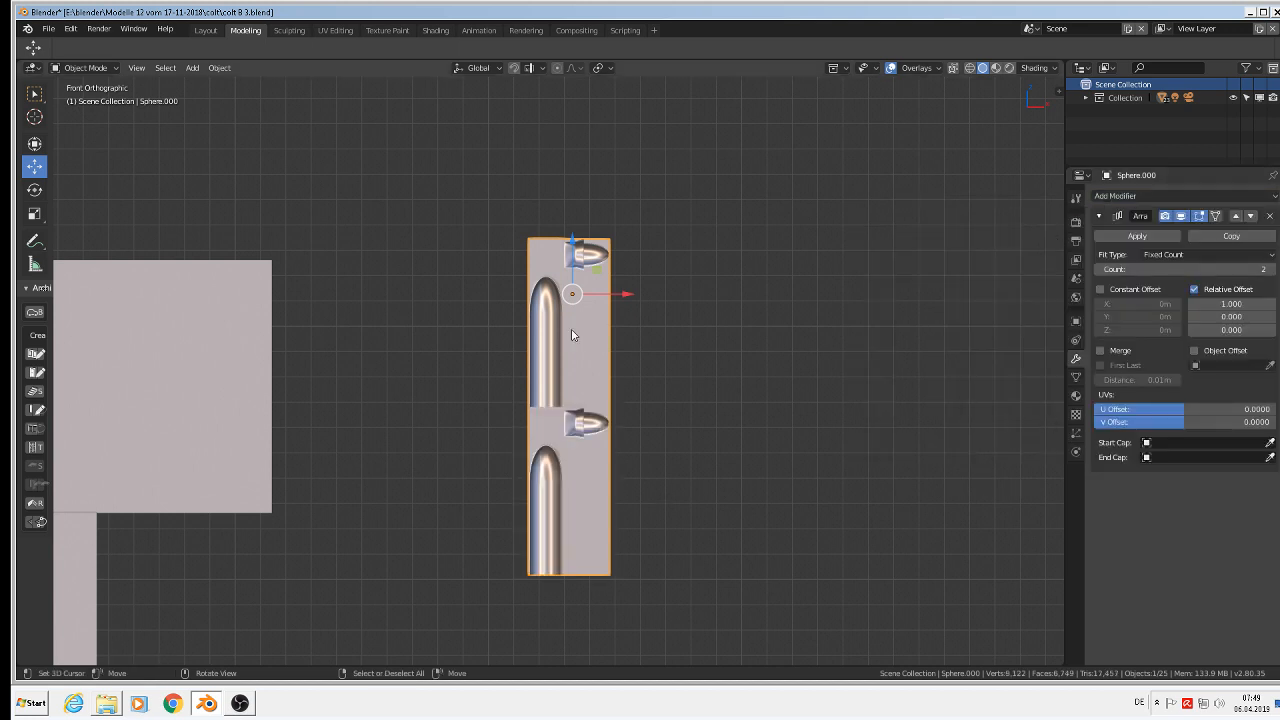
{"action": "left_click", "coordinate": [1226, 303]}
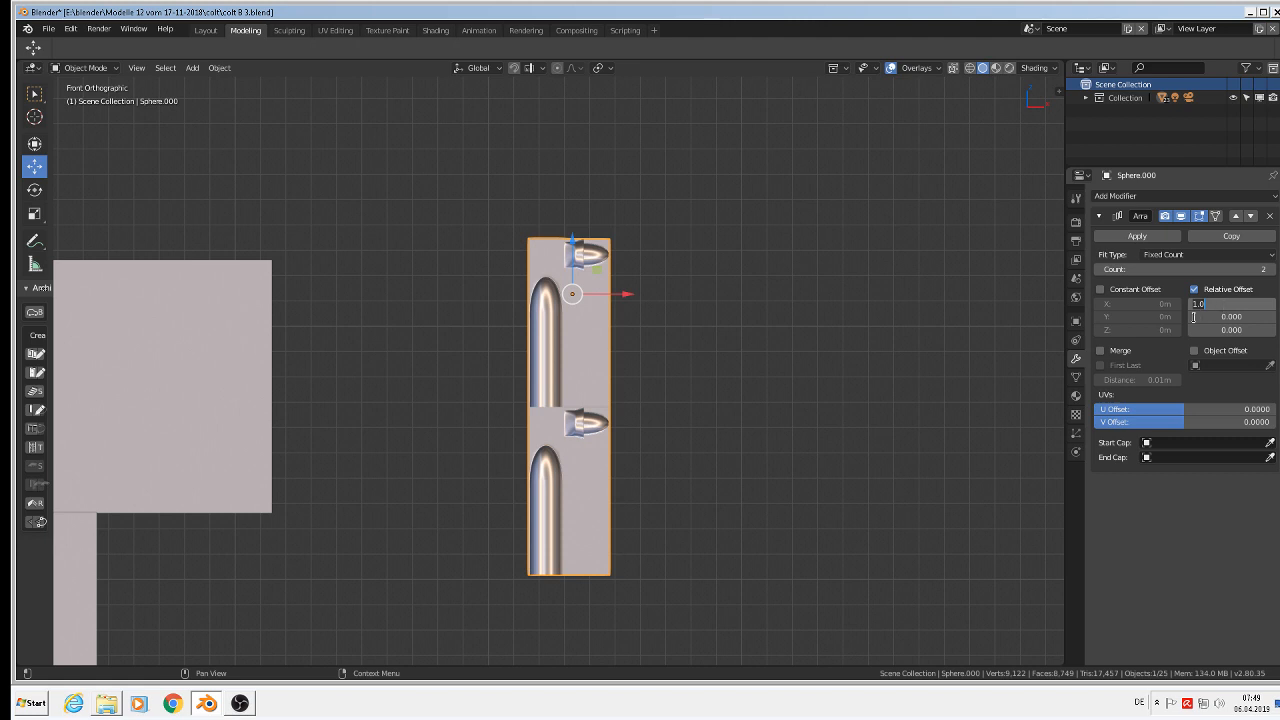
{"action": "key", "text": "Return"}
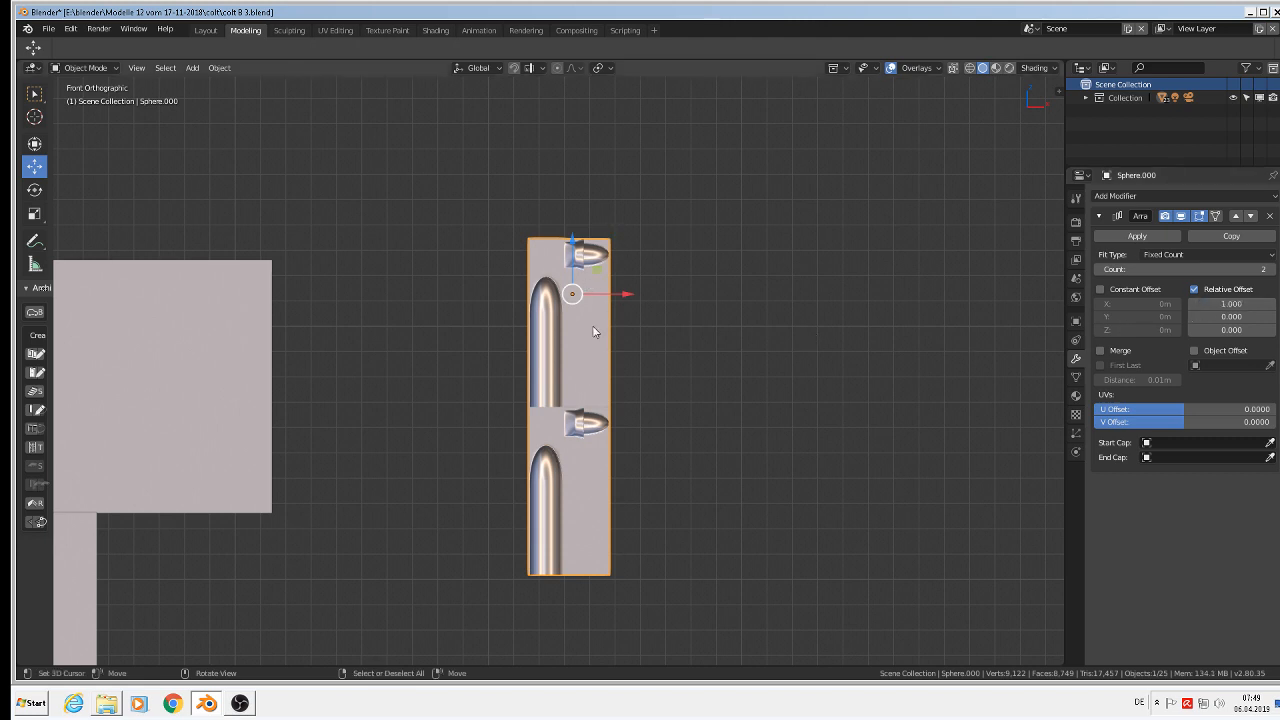
Apply the rotated panel's rotation and scale so the array follows the global X axis
{"action": "left_click", "coordinate": [219, 68]}
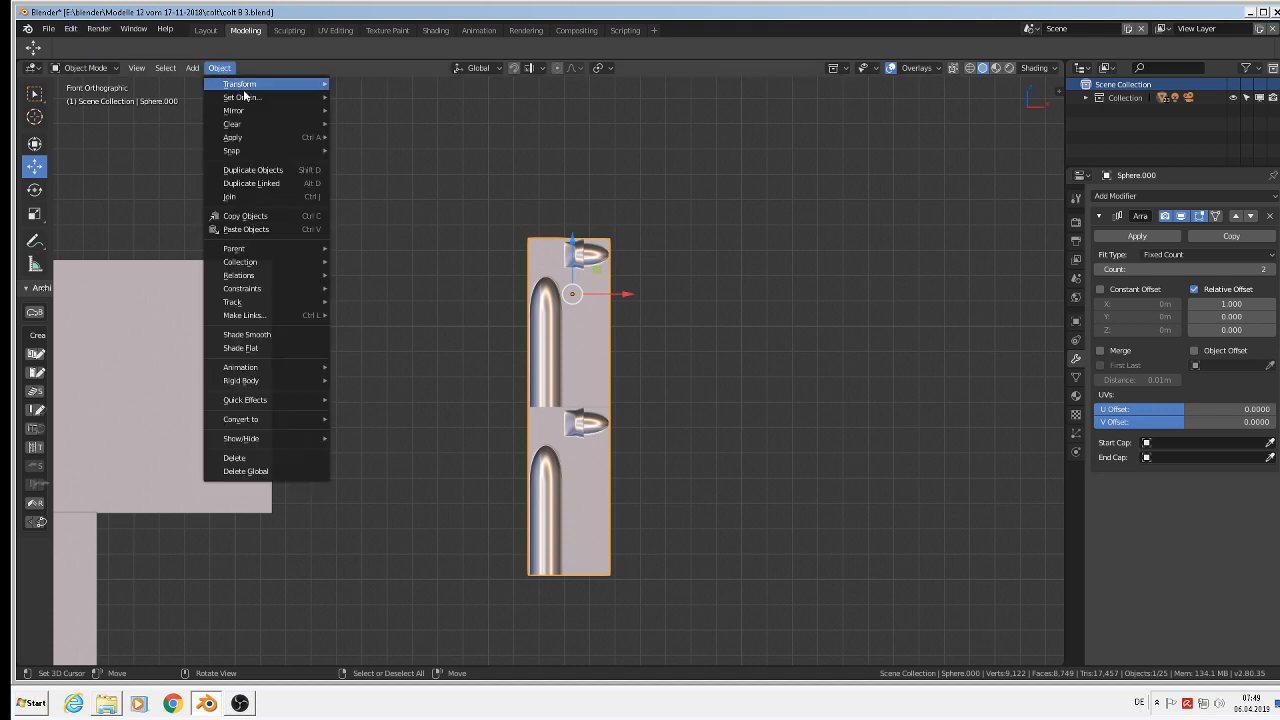
{"action": "mouse_move", "coordinate": [248, 137]}
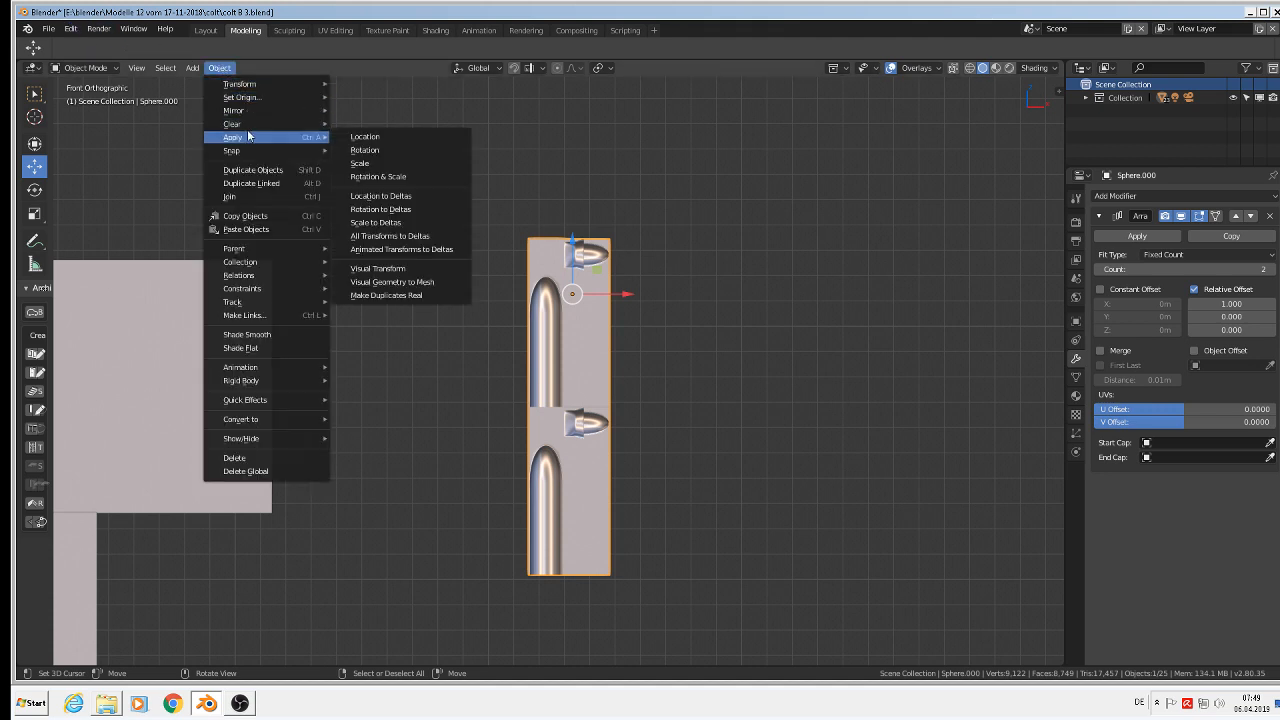
{"action": "left_click", "coordinate": [386, 175]}
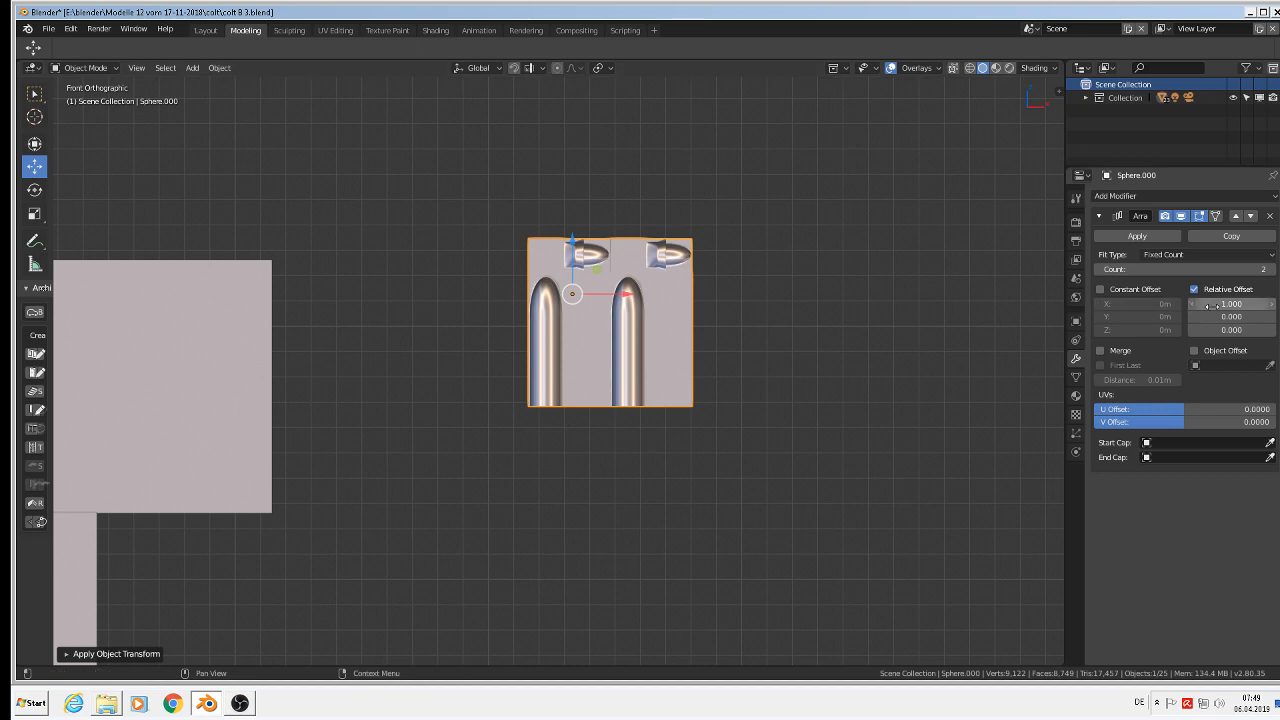
{"action": "scroll", "coordinate": [580, 280], "scroll_direction": "up", "scroll_amount": 8}
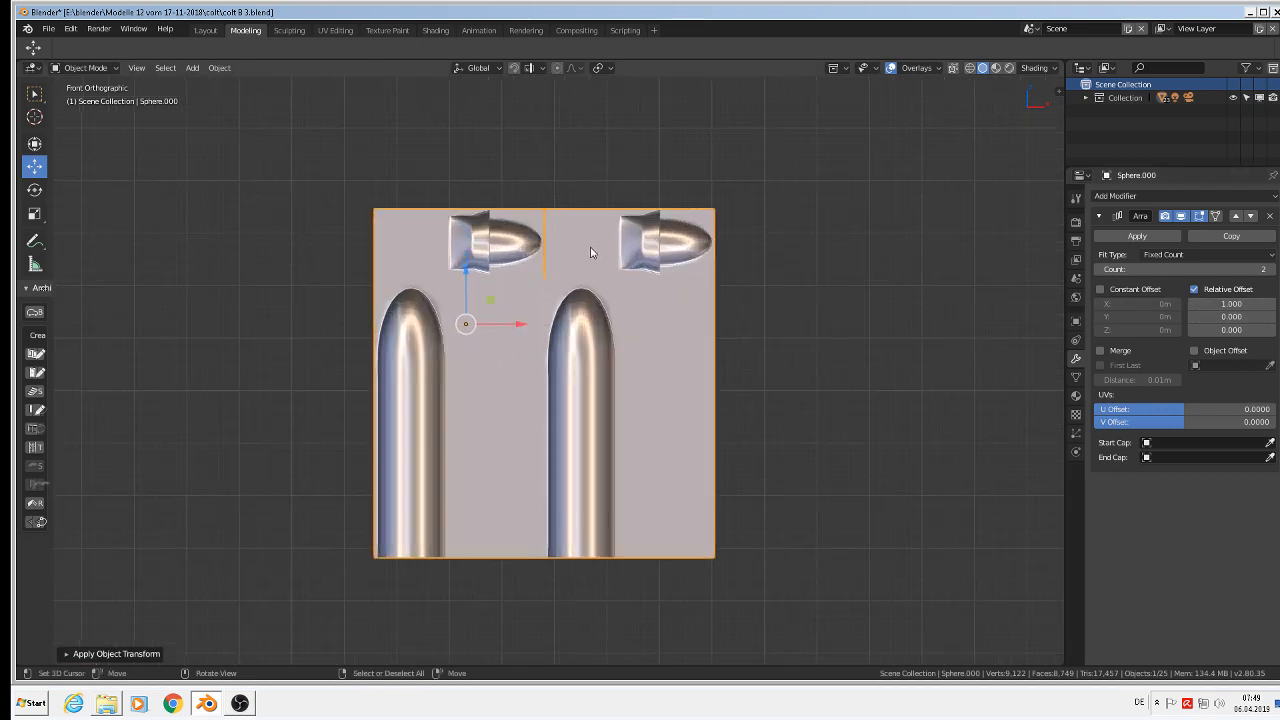
In Edit Mode, select the vertex path along the edge between the two array copies, from the panel's upper corner to its lower corner
{"action": "scroll", "coordinate": [505, 265], "scroll_direction": "up", "scroll_amount": 3}
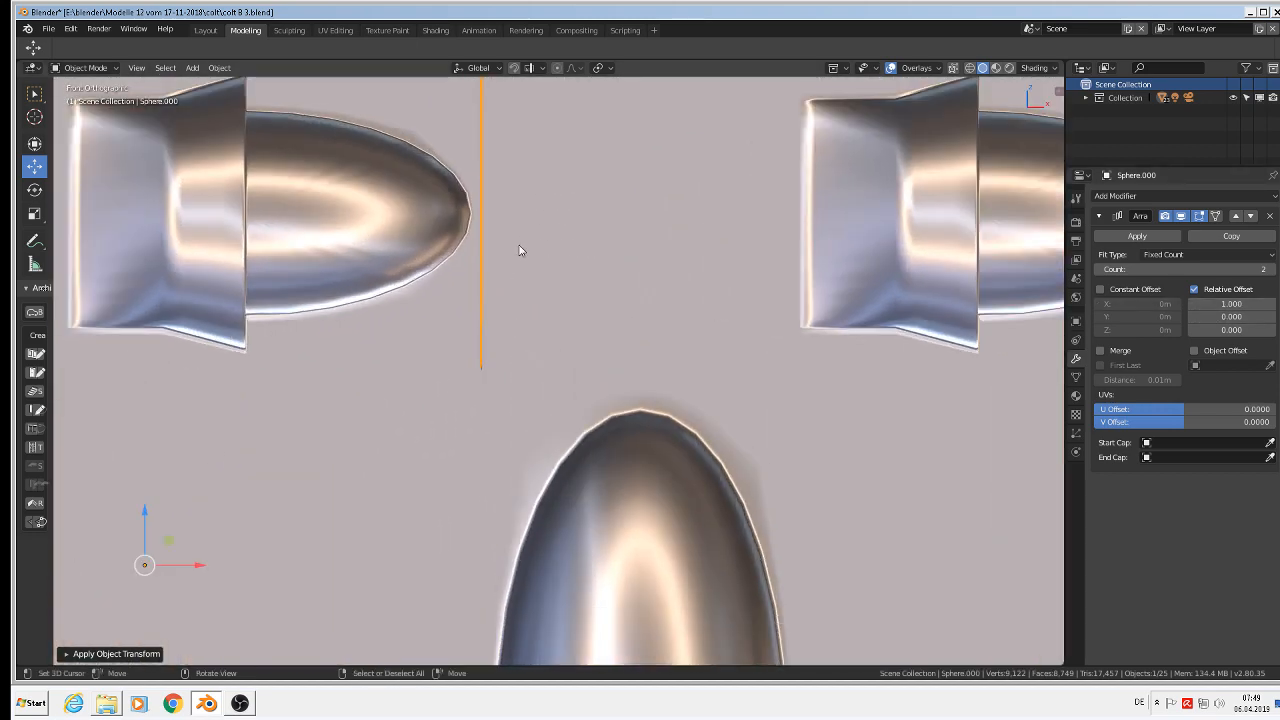
{"action": "middle_click_drag", "start_coordinate": [514, 246], "coordinate": [567, 432], "text": "shift"}
{"action": "scroll", "coordinate": [540, 306], "scroll_direction": "up", "scroll_amount": 2}
{"action": "key", "text": "Tab"}
{"action": "scroll", "coordinate": [545, 306], "scroll_direction": "down", "scroll_amount": 3}
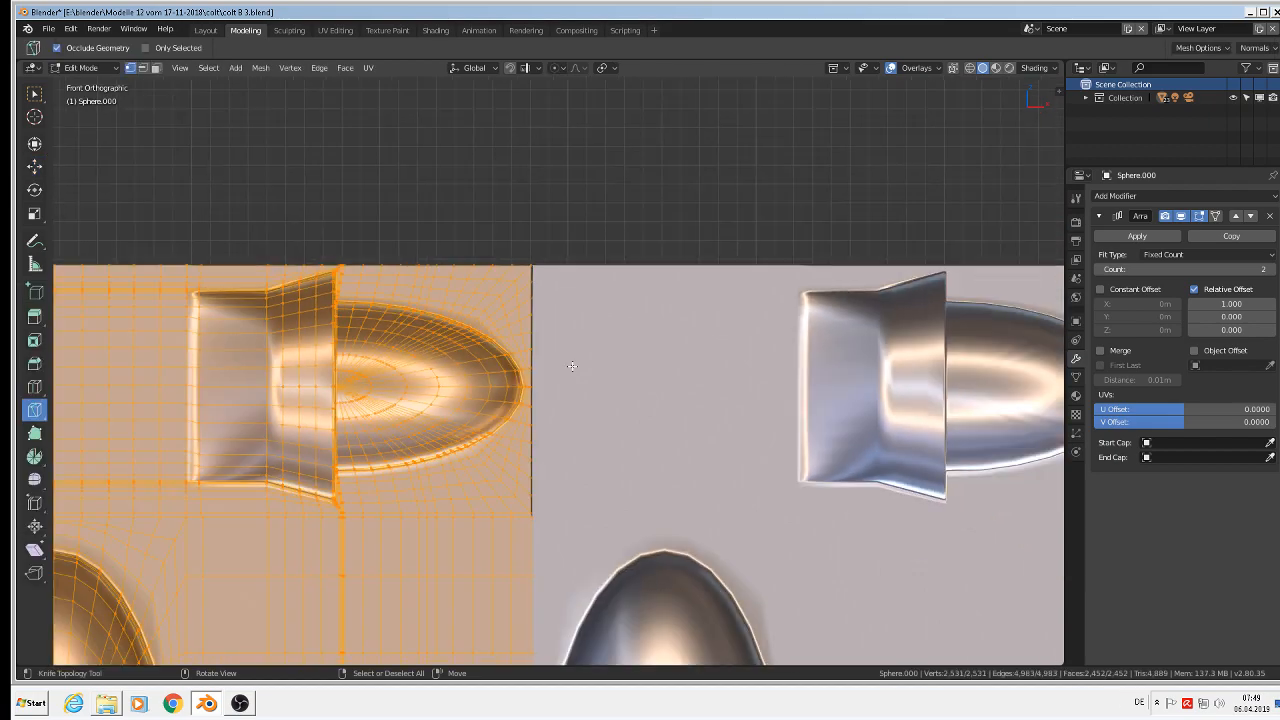
{"action": "middle_click_drag", "start_coordinate": [640, 412], "coordinate": [620, 288], "text": "shift"}
{"action": "left_click", "coordinate": [509, 133]}
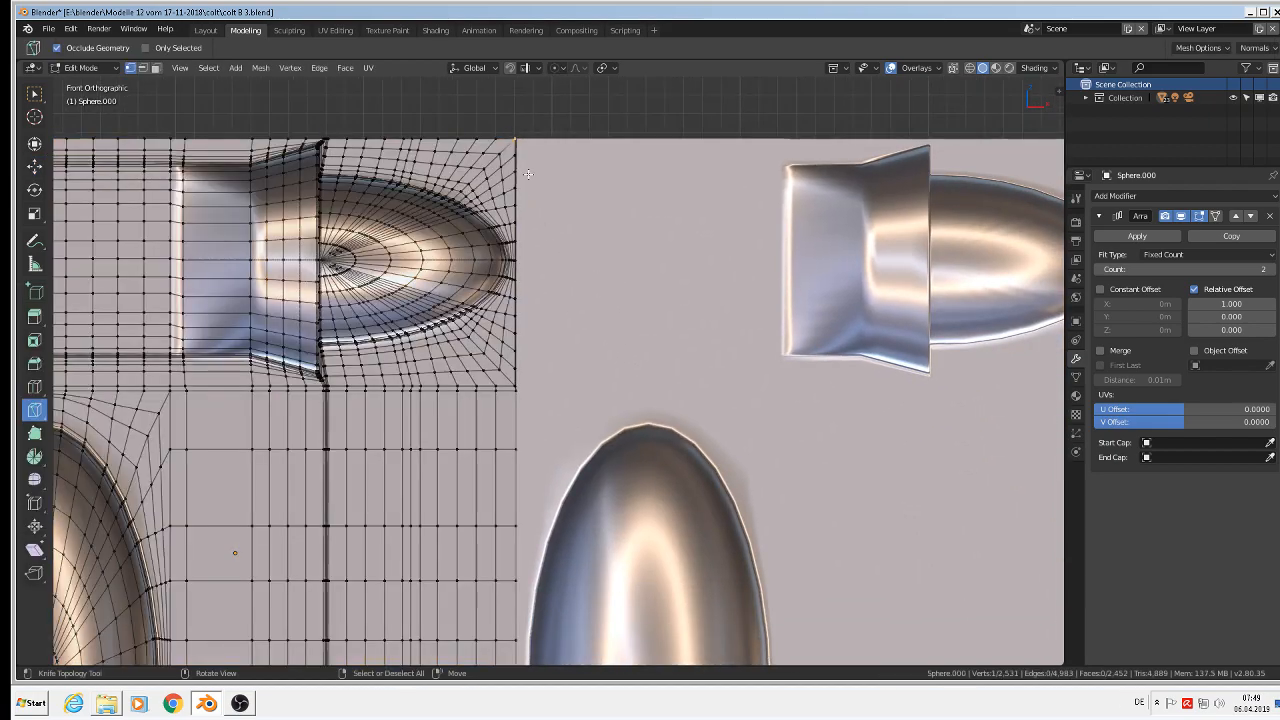
{"action": "scroll", "coordinate": [591, 285], "scroll_direction": "down", "scroll_amount": 5}
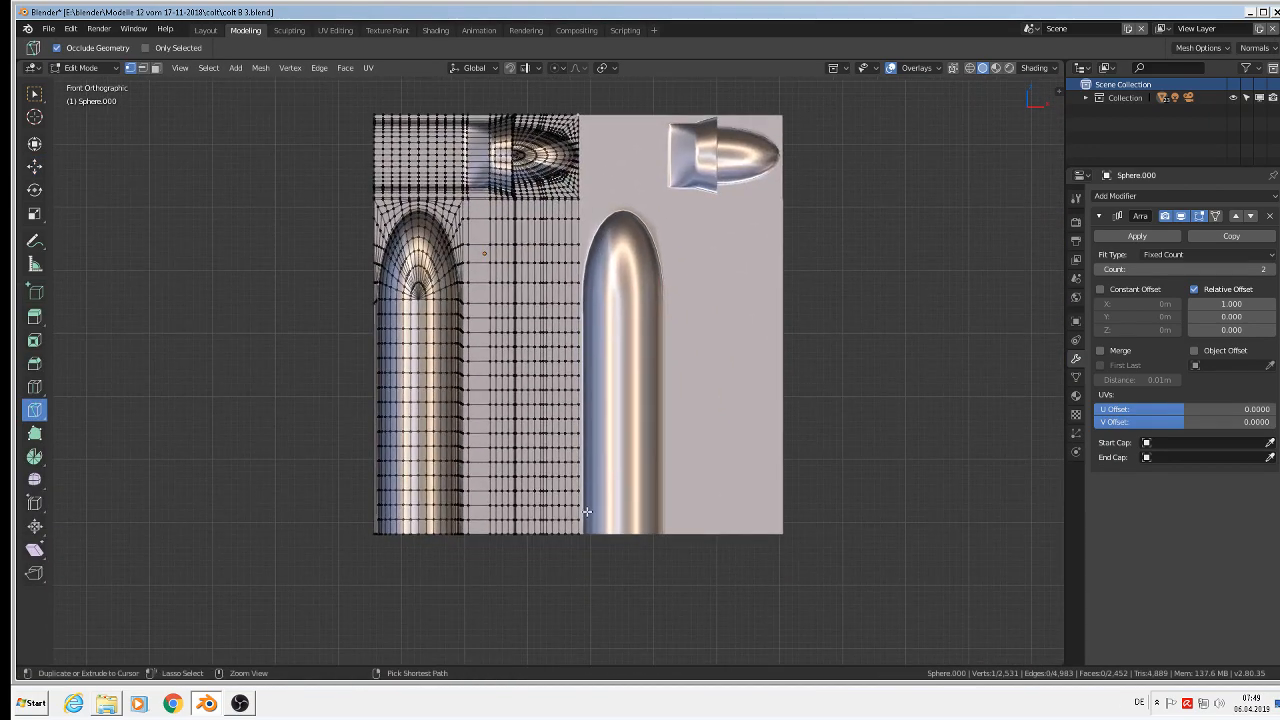
{"action": "scroll", "coordinate": [586, 539], "scroll_direction": "up", "scroll_amount": 6}
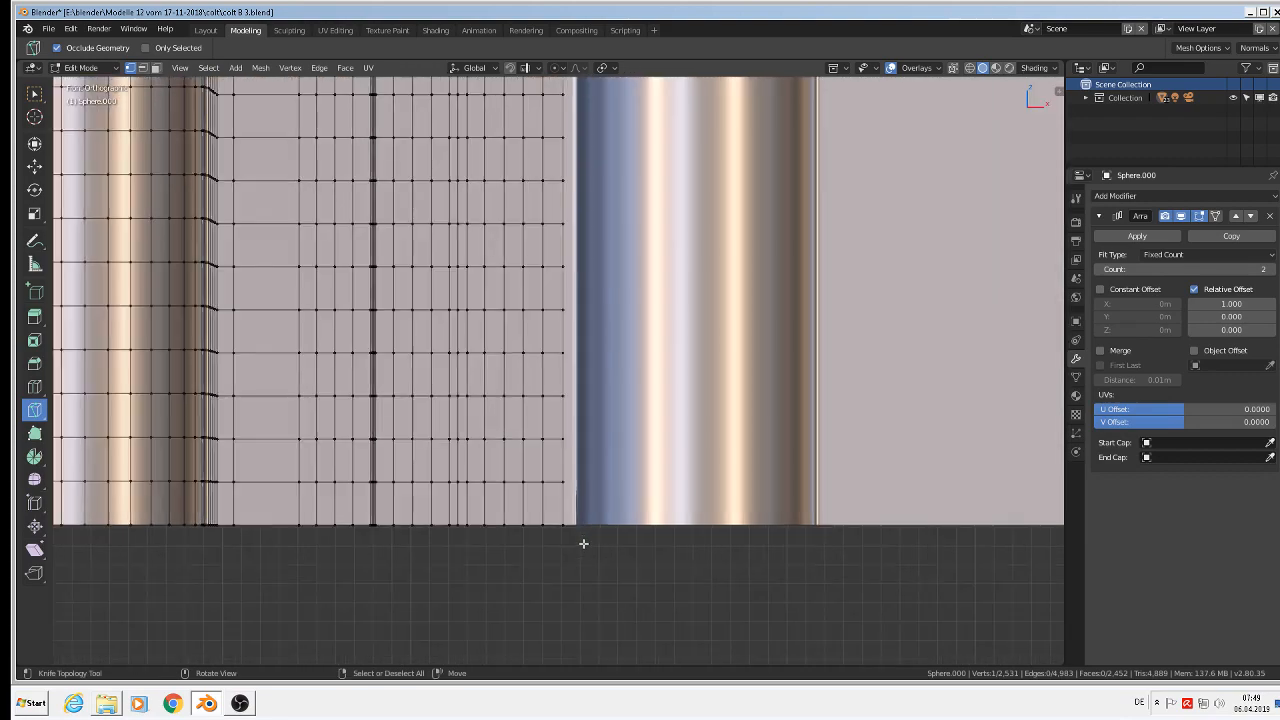
{"action": "left_click", "coordinate": [565, 523], "text": "ctrl"}
{"action": "scroll", "coordinate": [565, 523], "scroll_direction": "down", "scroll_amount": 6}
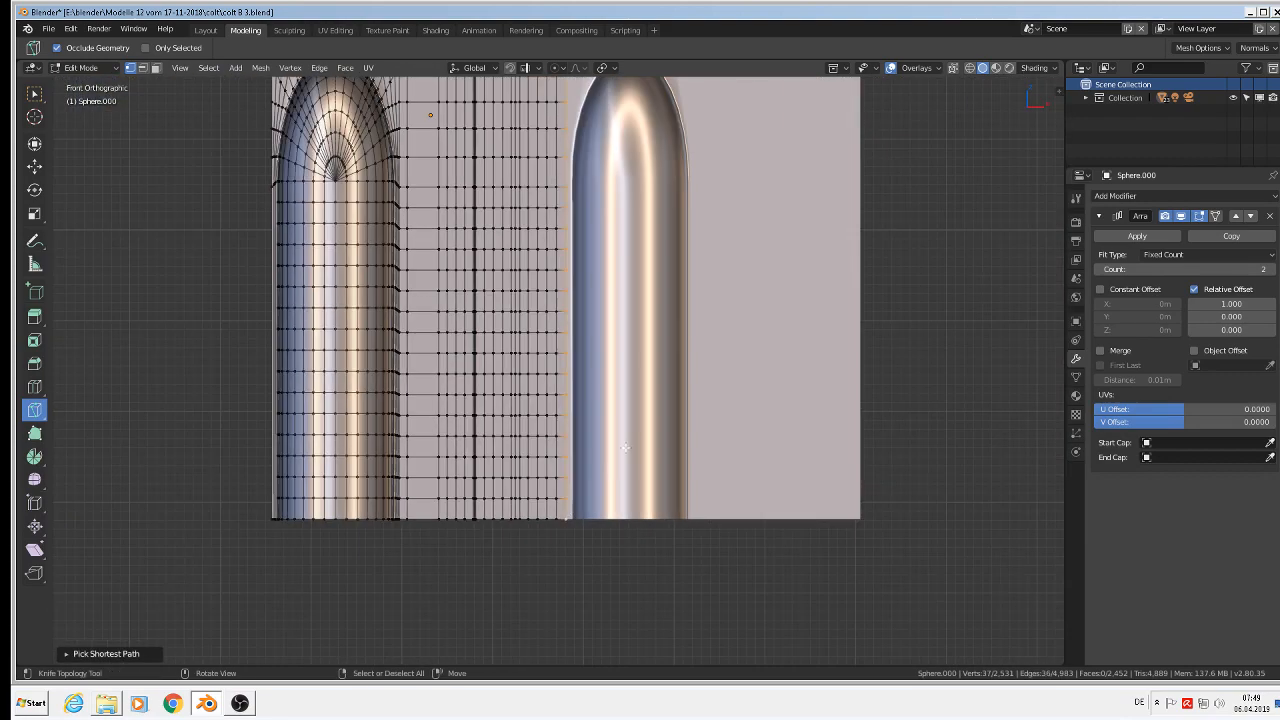
{"action": "middle_click_drag", "start_coordinate": [621, 452], "coordinate": [610, 456], "text": "shift"}
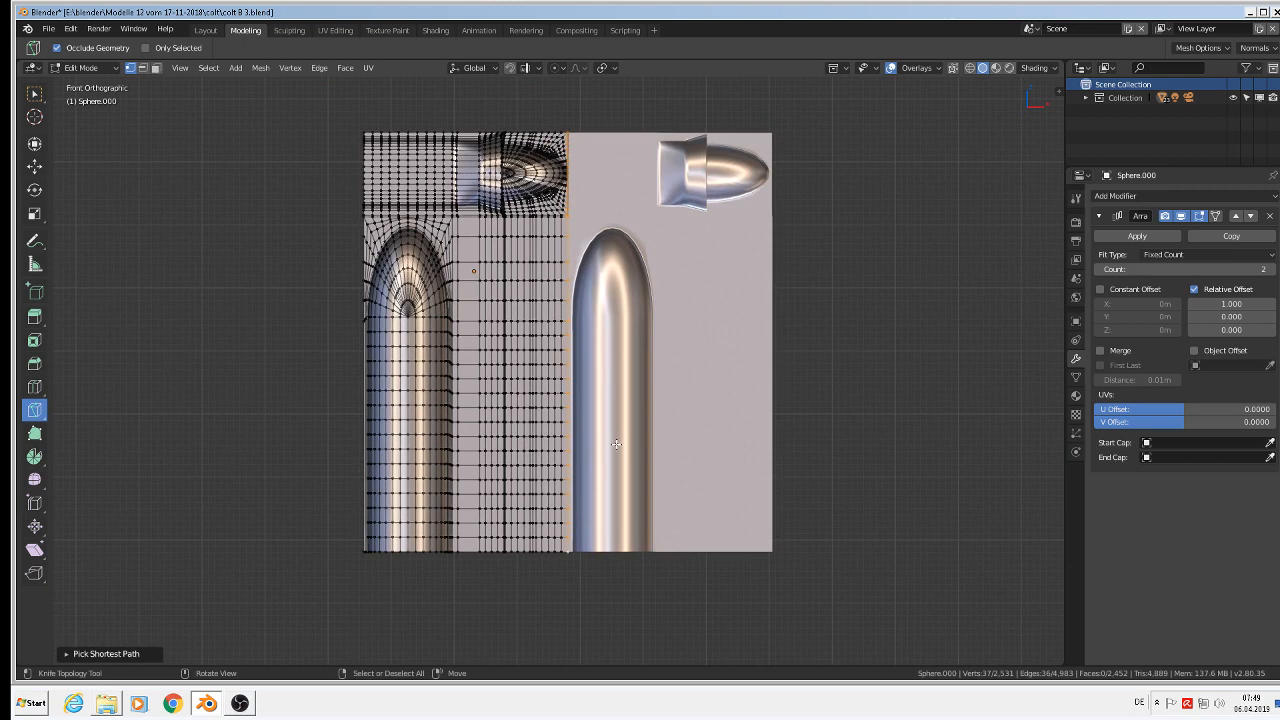
Flatten the selected edge vertices by scaling them to 0 along the X axis and check the seam in Object Mode
{"action": "type", "text": "sx"}
{"action": "type", "text": "0"}
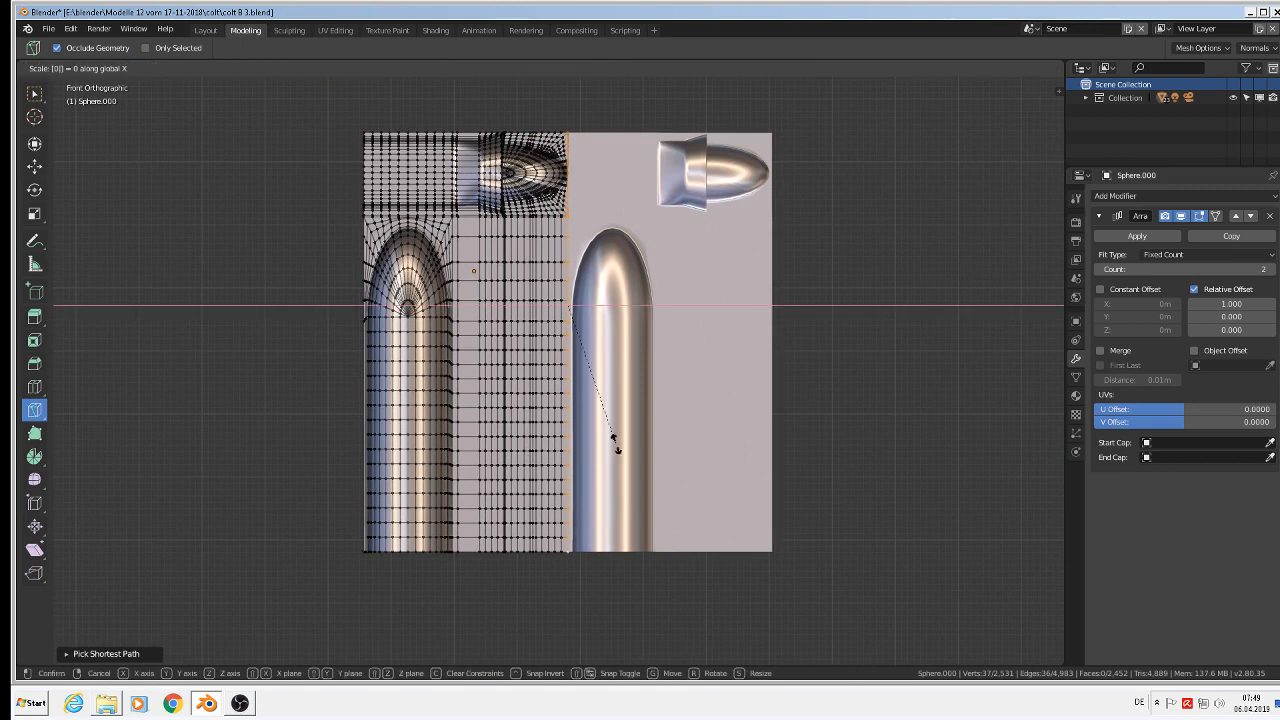
{"action": "key", "text": "Return"}
{"action": "scroll", "coordinate": [567, 235], "scroll_direction": "up", "scroll_amount": 4}
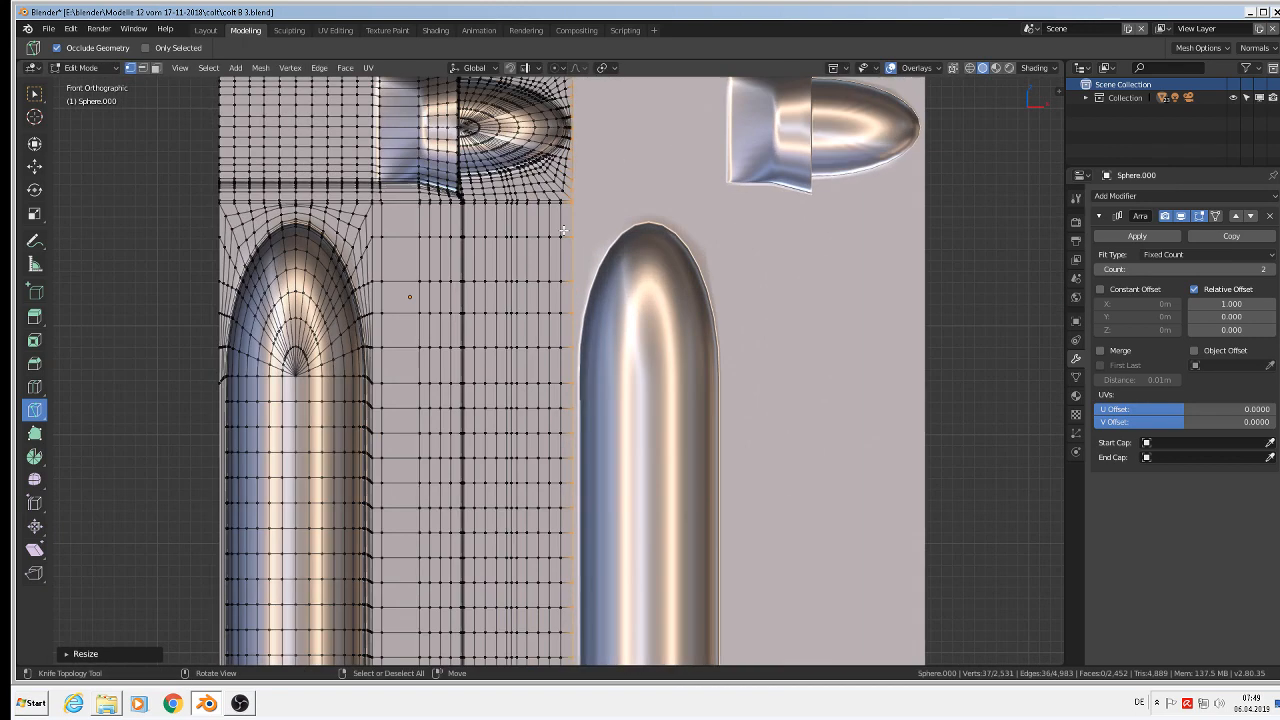
{"action": "key", "text": "Tab"}
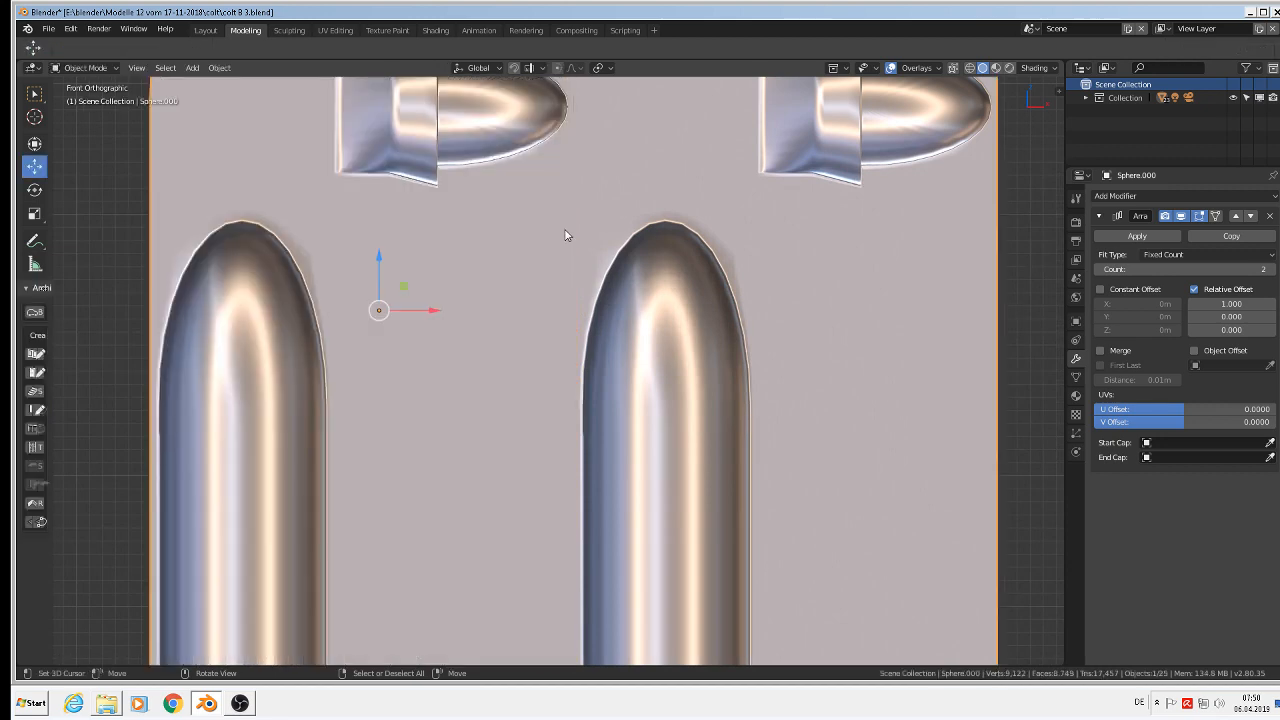
Move the selected seam edge vertices outward about 0.003 m along the global X axis and check the seam in Object Mode
{"action": "key", "text": "Tab"}
{"action": "middle_click_drag", "start_coordinate": [565, 235], "coordinate": [572, 356], "text": "shift"}
{"action": "key", "text": "g"}
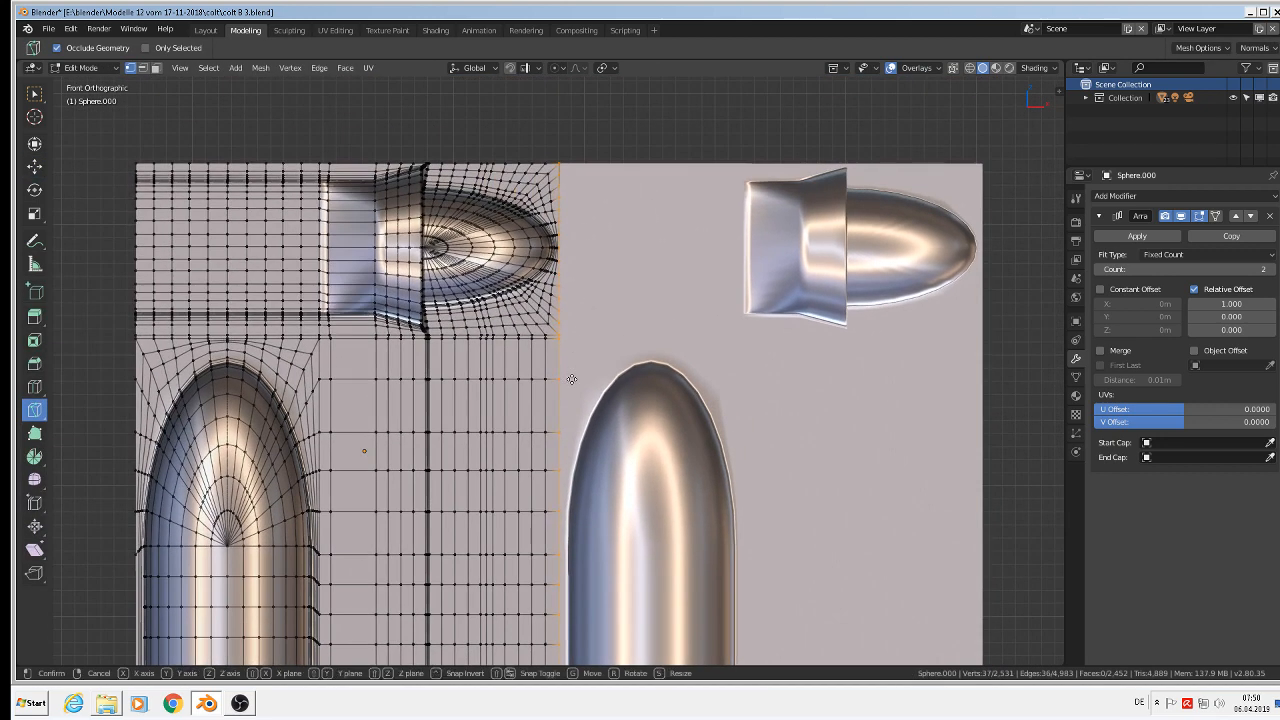
{"action": "key", "text": "x"}
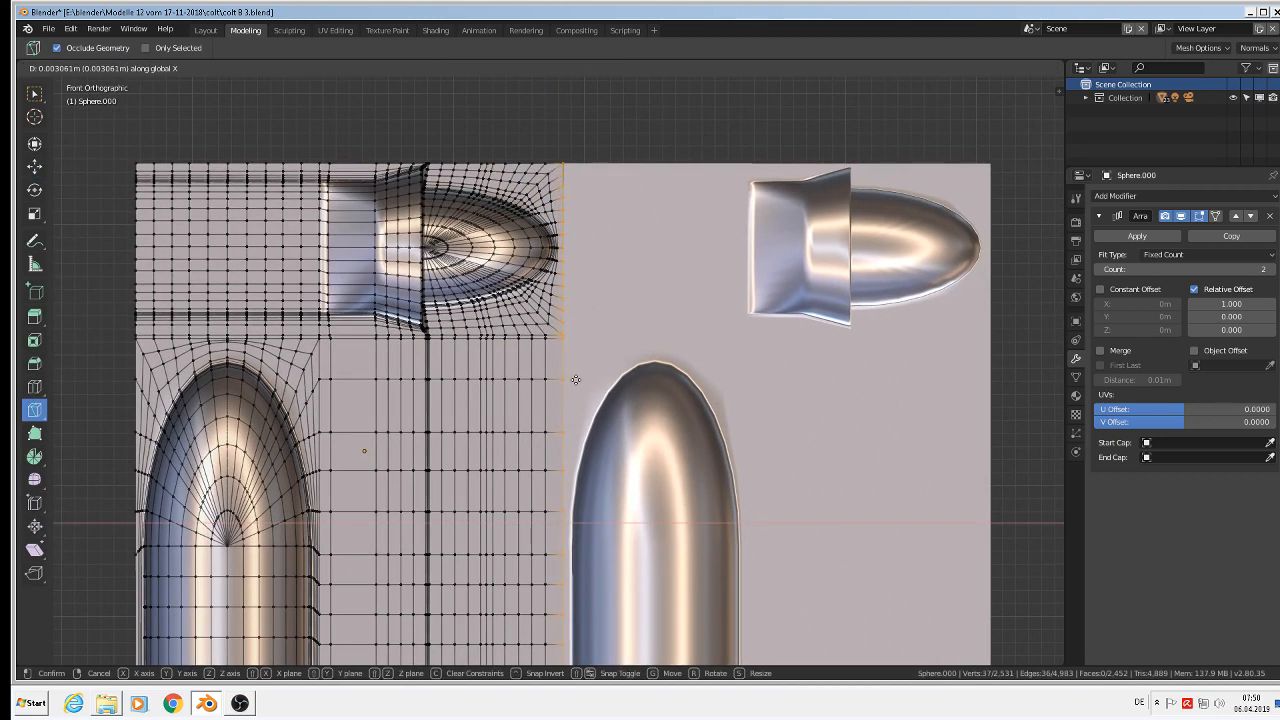
{"action": "left_click", "coordinate": [576, 380]}
{"action": "key", "text": "Tab"}
{"action": "scroll", "coordinate": [534, 171], "scroll_direction": "up", "scroll_amount": 4}
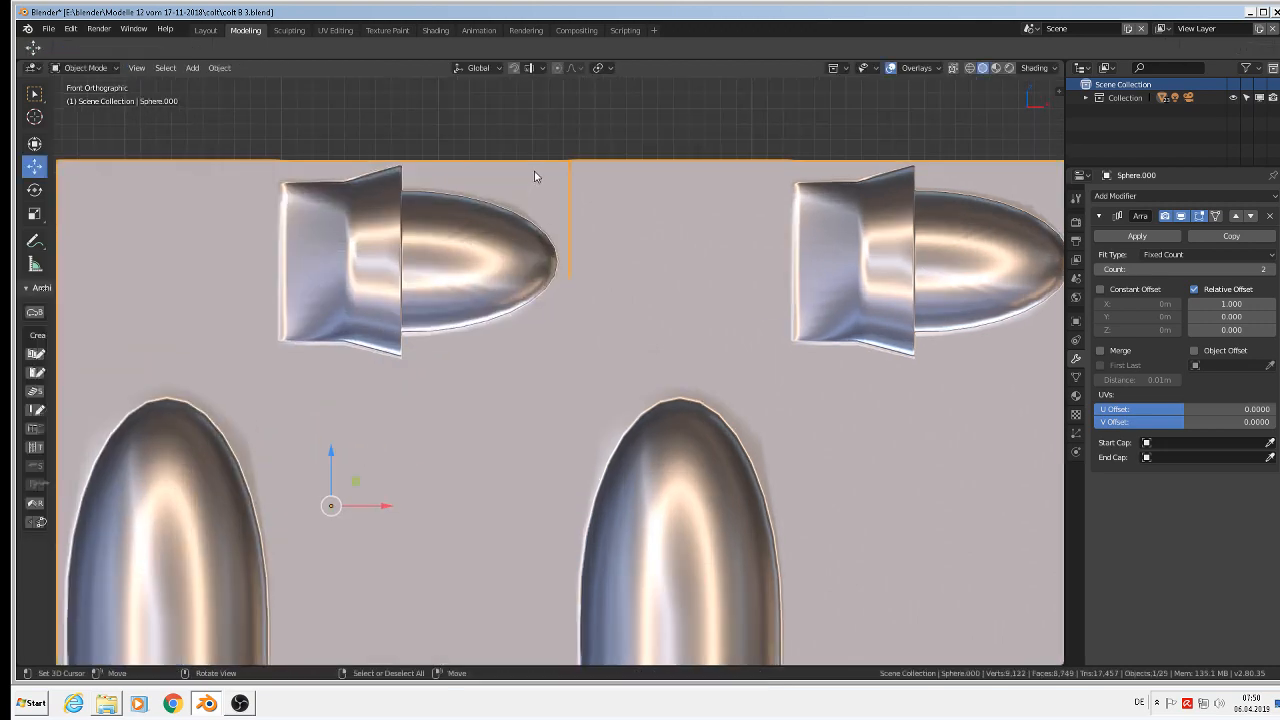
Select the vertex path along the panel's opposite outer edge, from upper to lower corner, and flatten it by scaling to 0 along X
{"action": "key", "text": "Tab"}
{"action": "scroll", "coordinate": [595, 187], "scroll_direction": "down", "scroll_amount": 3}
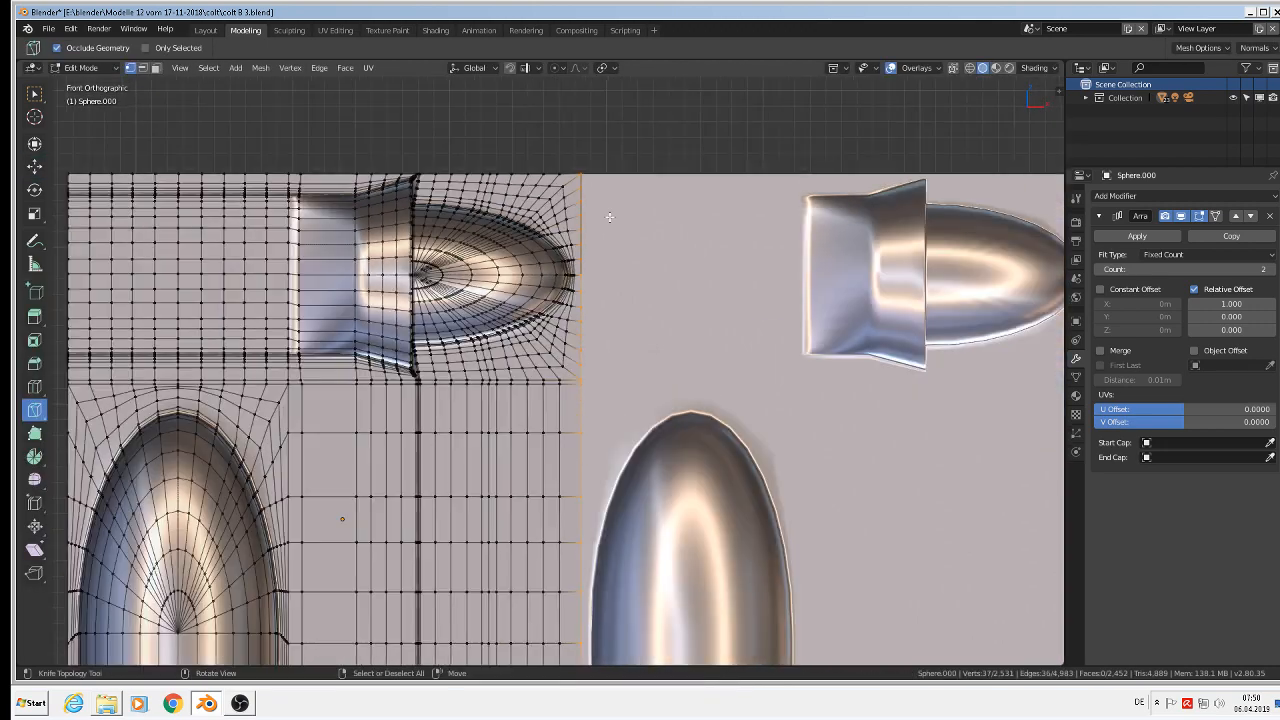
{"action": "middle_click_drag", "start_coordinate": [209, 257], "coordinate": [509, 212], "text": "shift"}
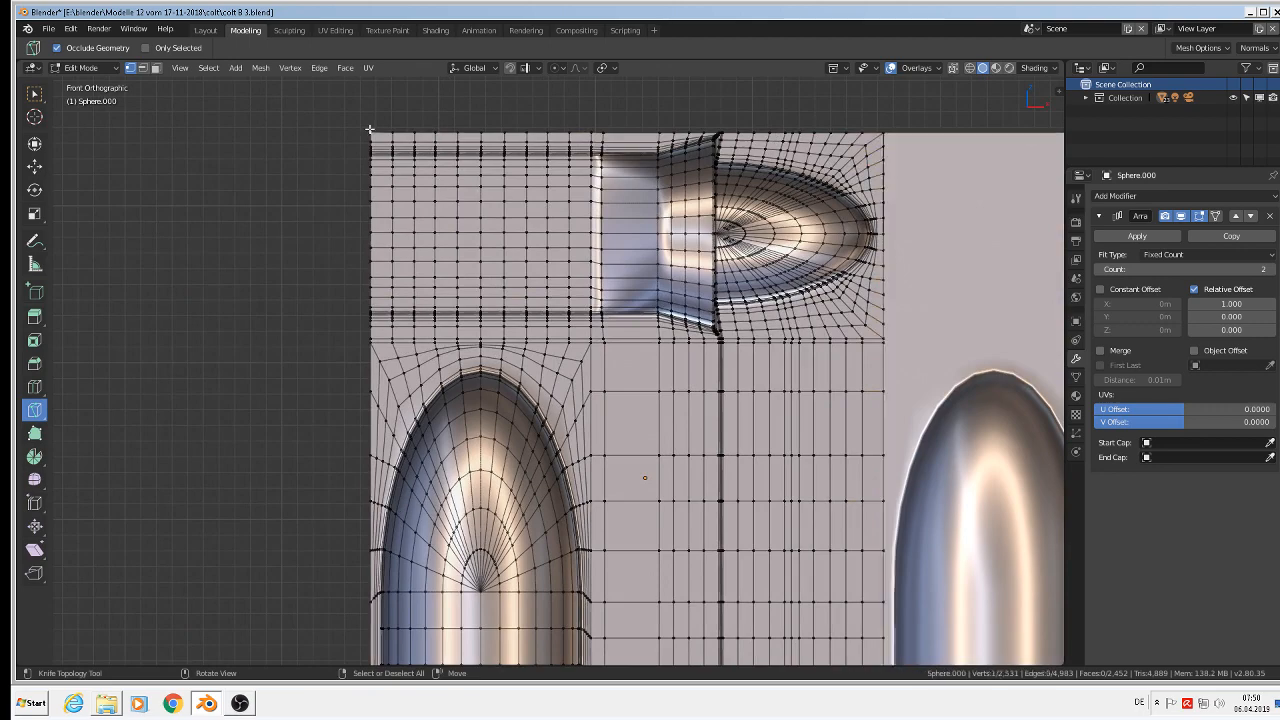
{"action": "scroll", "coordinate": [417, 487], "scroll_direction": "down", "scroll_amount": 3}
{"action": "middle_click_drag", "start_coordinate": [417, 487], "coordinate": [438, 187], "text": "shift"}
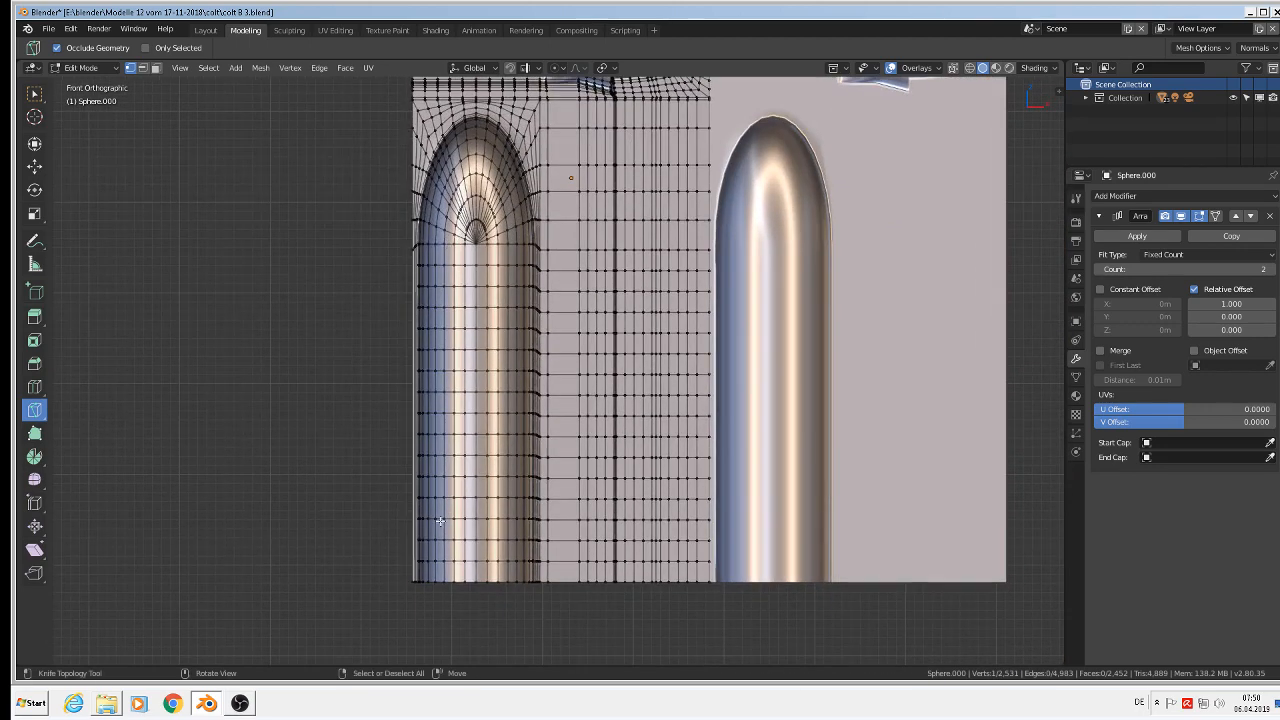
{"action": "left_click", "coordinate": [409, 582], "text": "ctrl"}
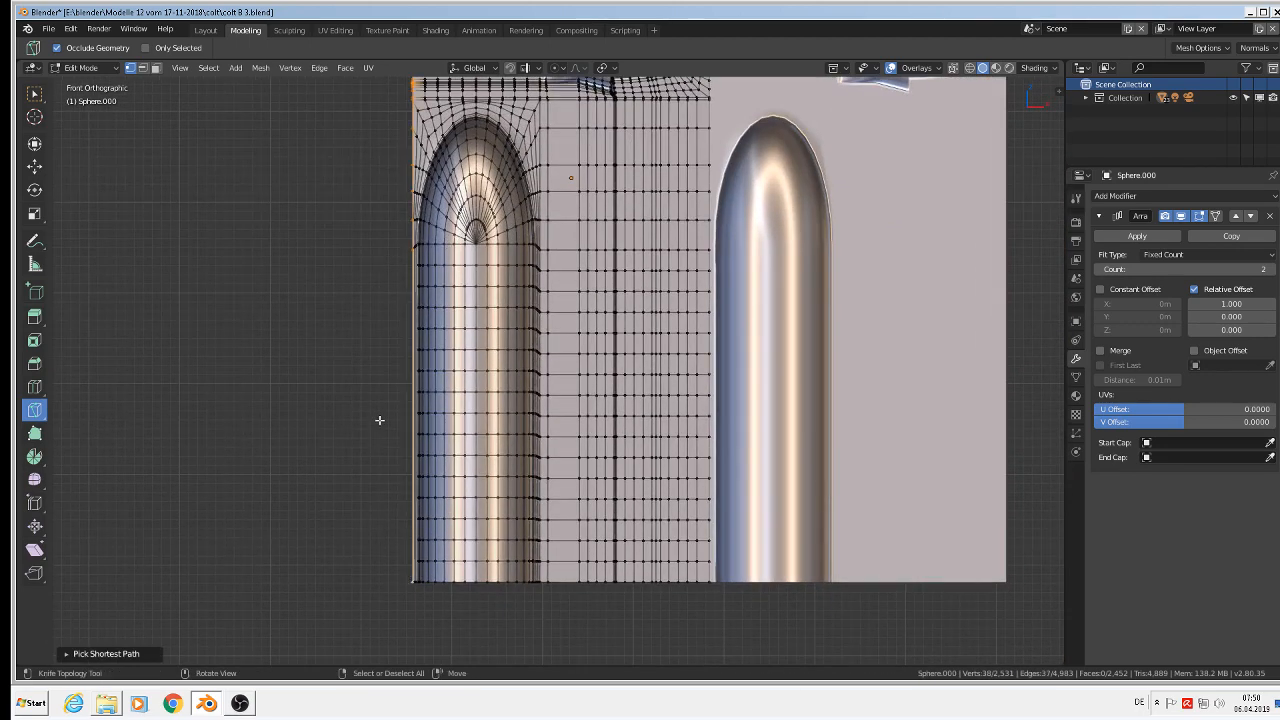
{"action": "key", "text": "s"}
{"action": "key", "text": "x"}
{"action": "key", "text": "0"}
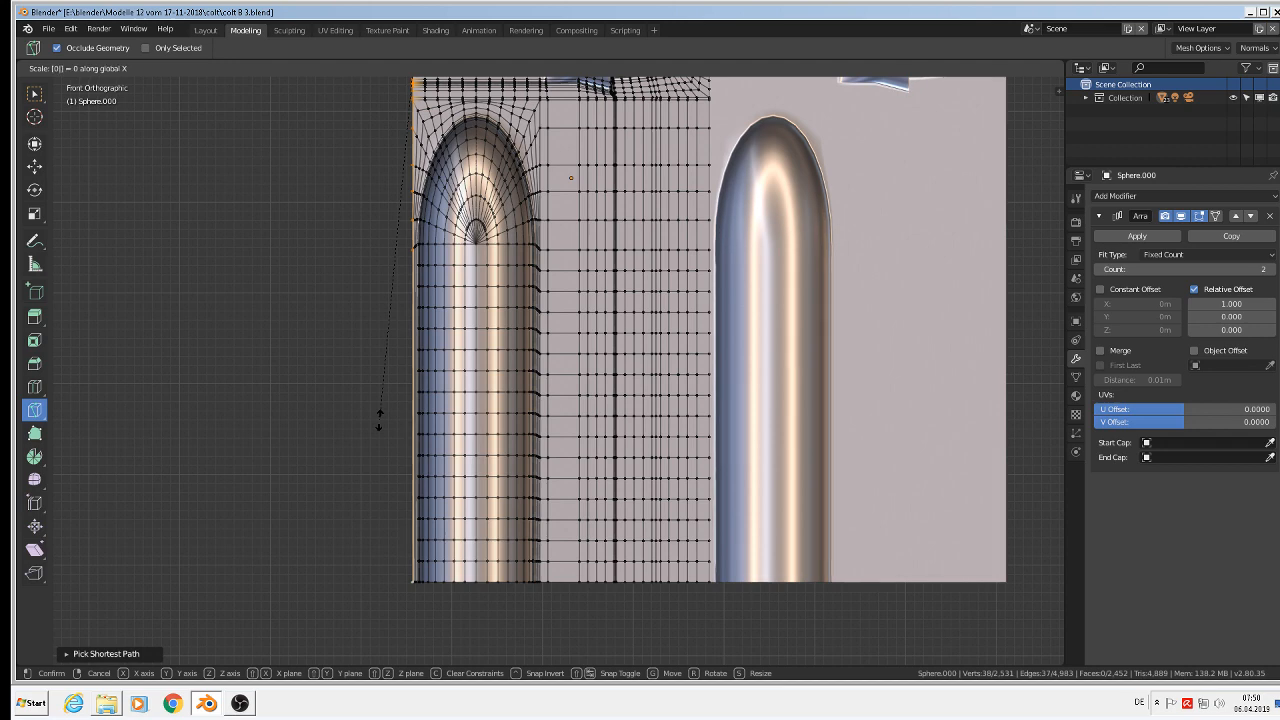
{"action": "key", "text": "Return"}
{"action": "middle_click_drag", "start_coordinate": [609, 163], "coordinate": [515, 273], "text": "shift"}
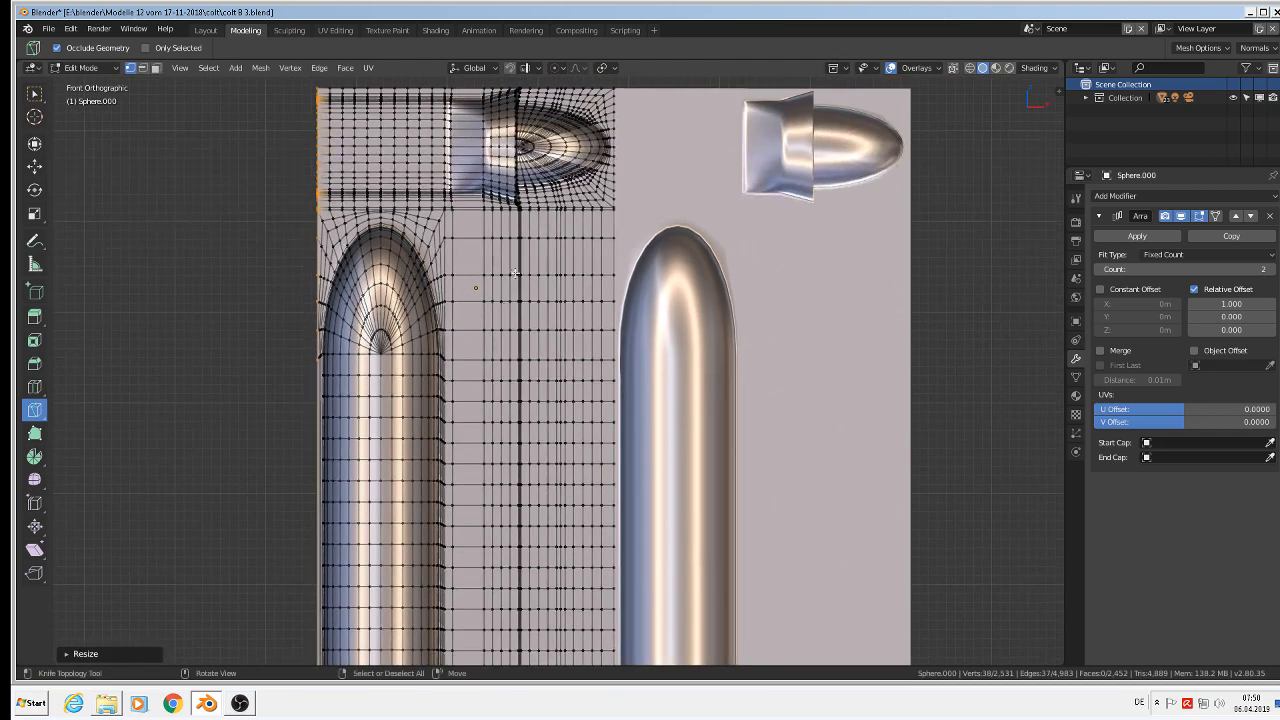
{"action": "scroll", "coordinate": [515, 273], "scroll_direction": "down", "scroll_amount": 1}
{"action": "key", "text": "Tab"}
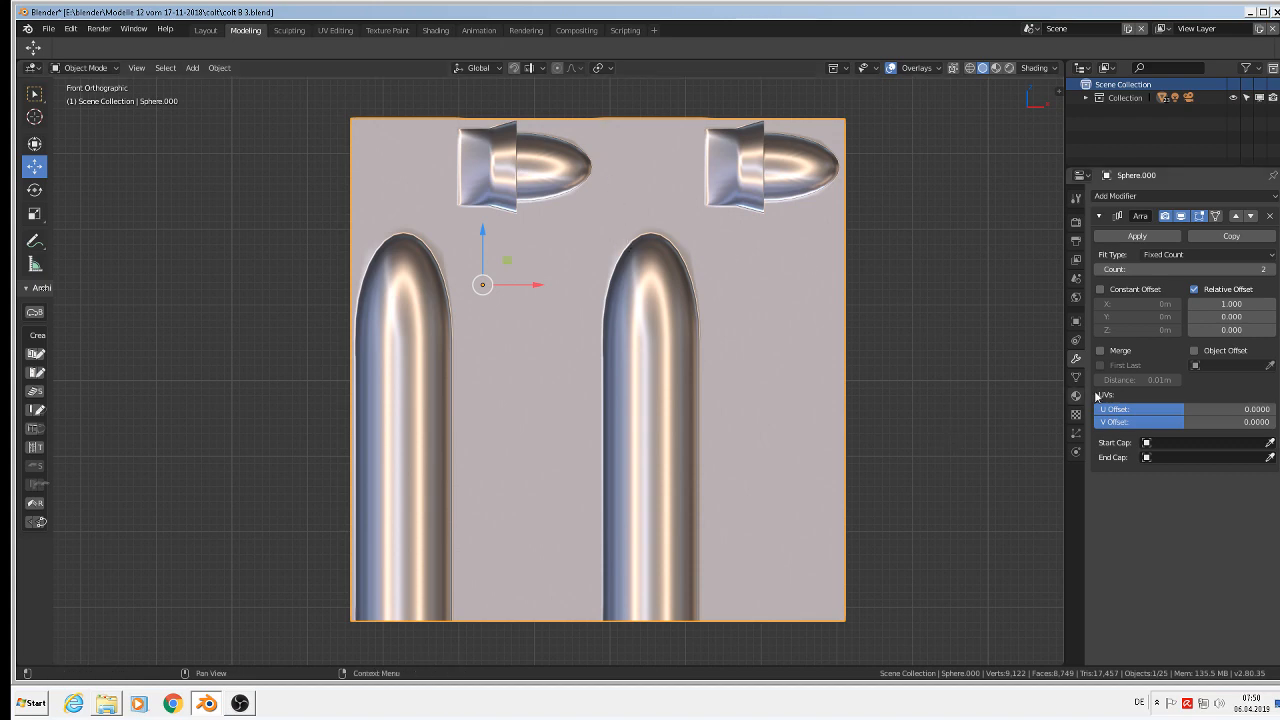
Enable Merge in the Array modifier and set its count to 6
{"action": "scroll", "coordinate": [786, 351], "scroll_direction": "down", "scroll_amount": 2}
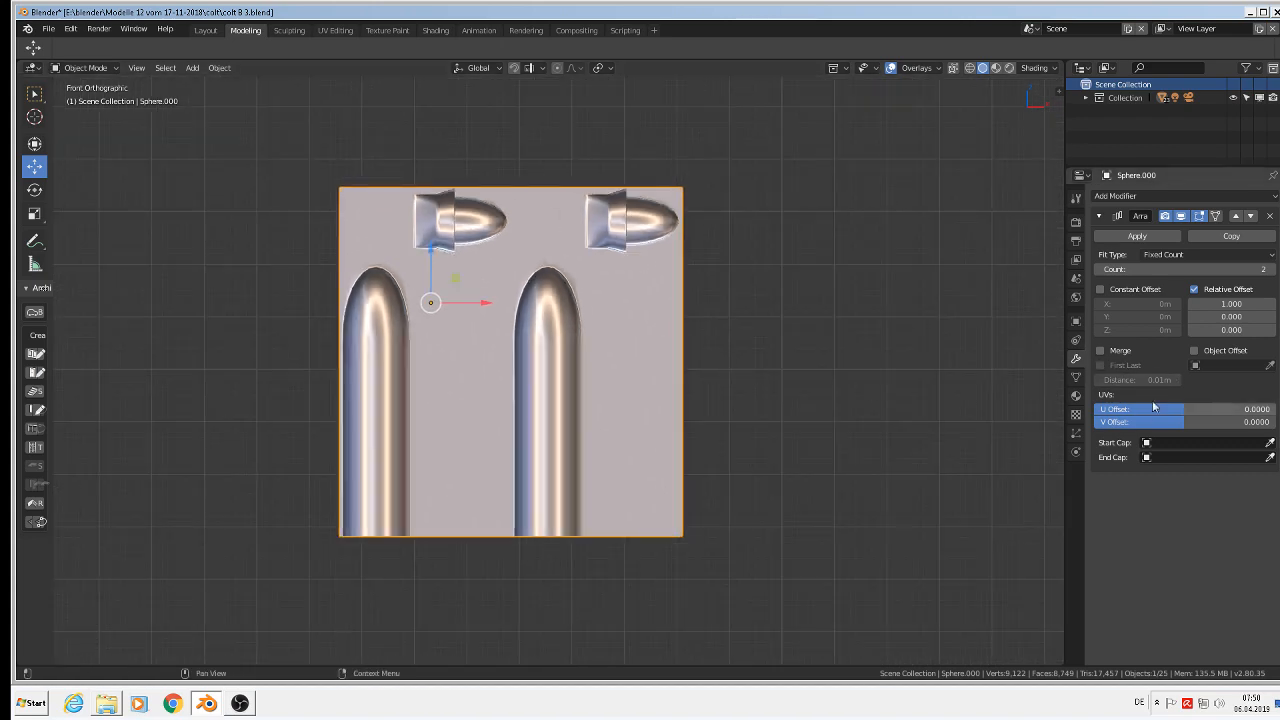
{"action": "left_click", "coordinate": [1101, 351]}
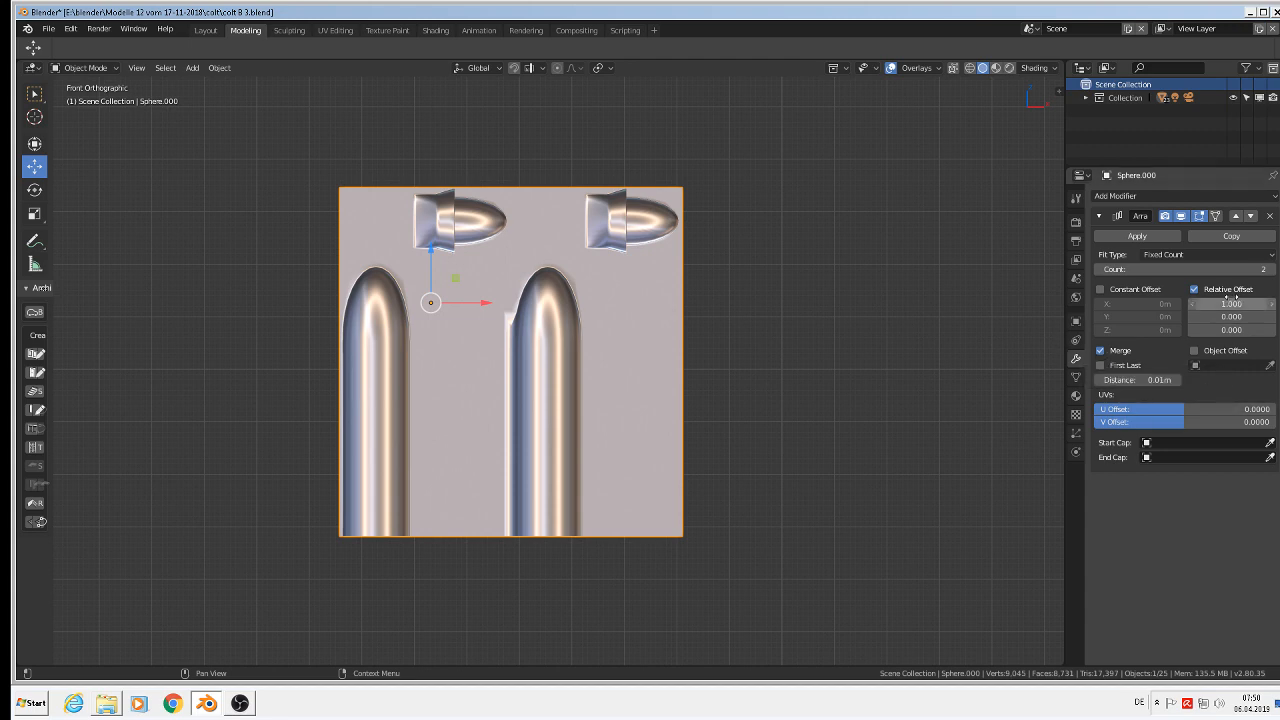
{"action": "left_click", "coordinate": [1215, 269]}
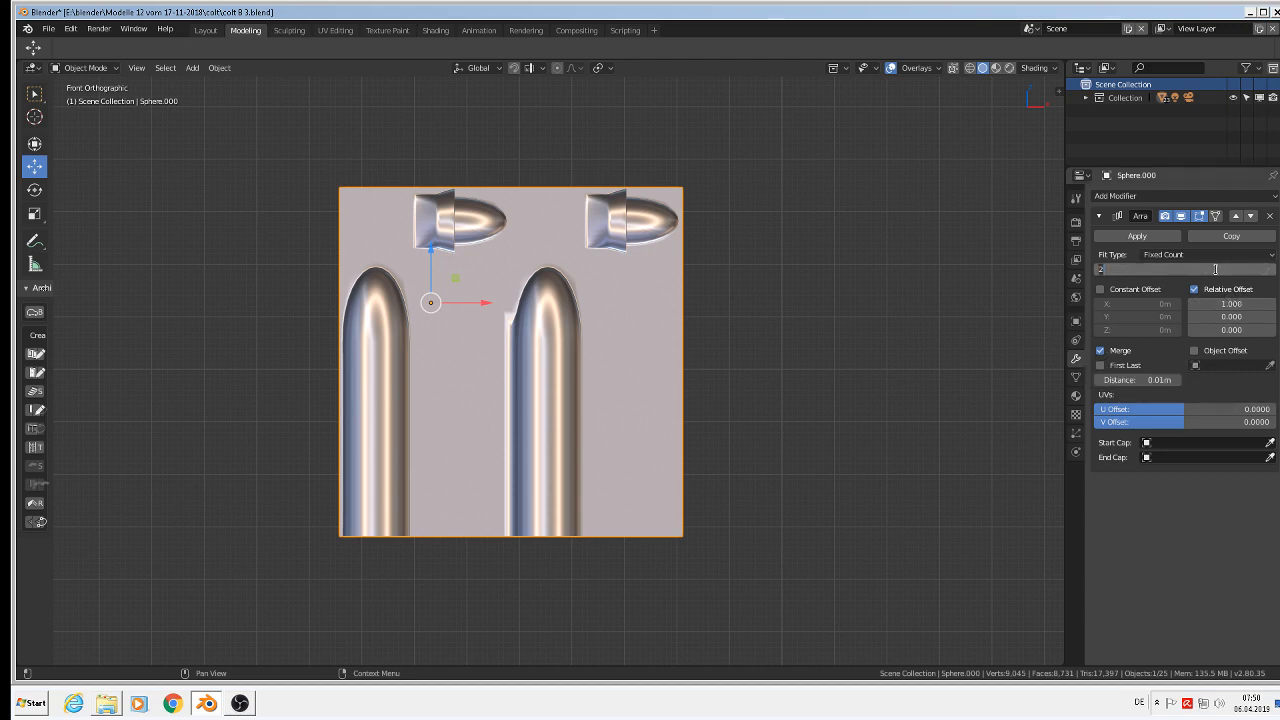
{"action": "type", "text": "6"}
{"action": "key", "text": "Return"}
{"action": "scroll", "coordinate": [960, 354], "scroll_direction": "down", "scroll_amount": 6}
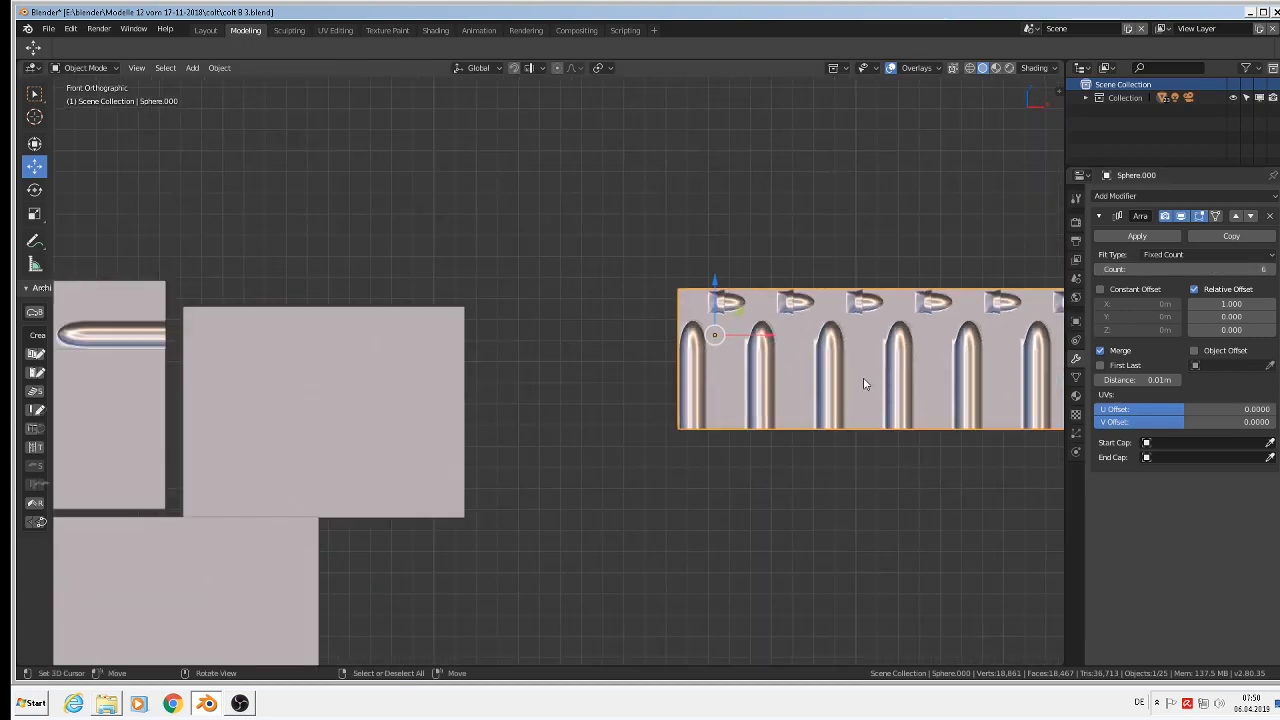
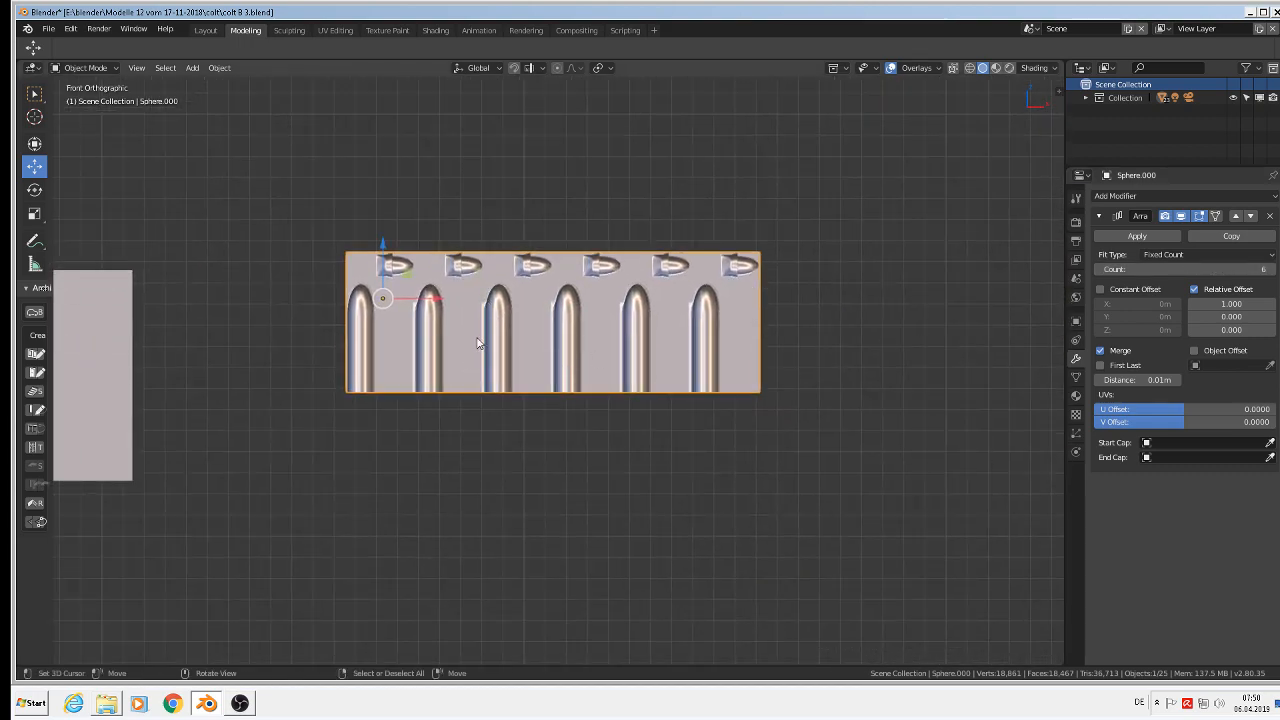
In Edit Mode, examine the mesh topology in the narrow strip between the long bullet recess and the panel's outer edge
{"action": "scroll", "coordinate": [472, 332], "scroll_direction": "up", "scroll_amount": 6}
{"action": "scroll", "coordinate": [468, 327], "scroll_direction": "up", "scroll_amount": 4}
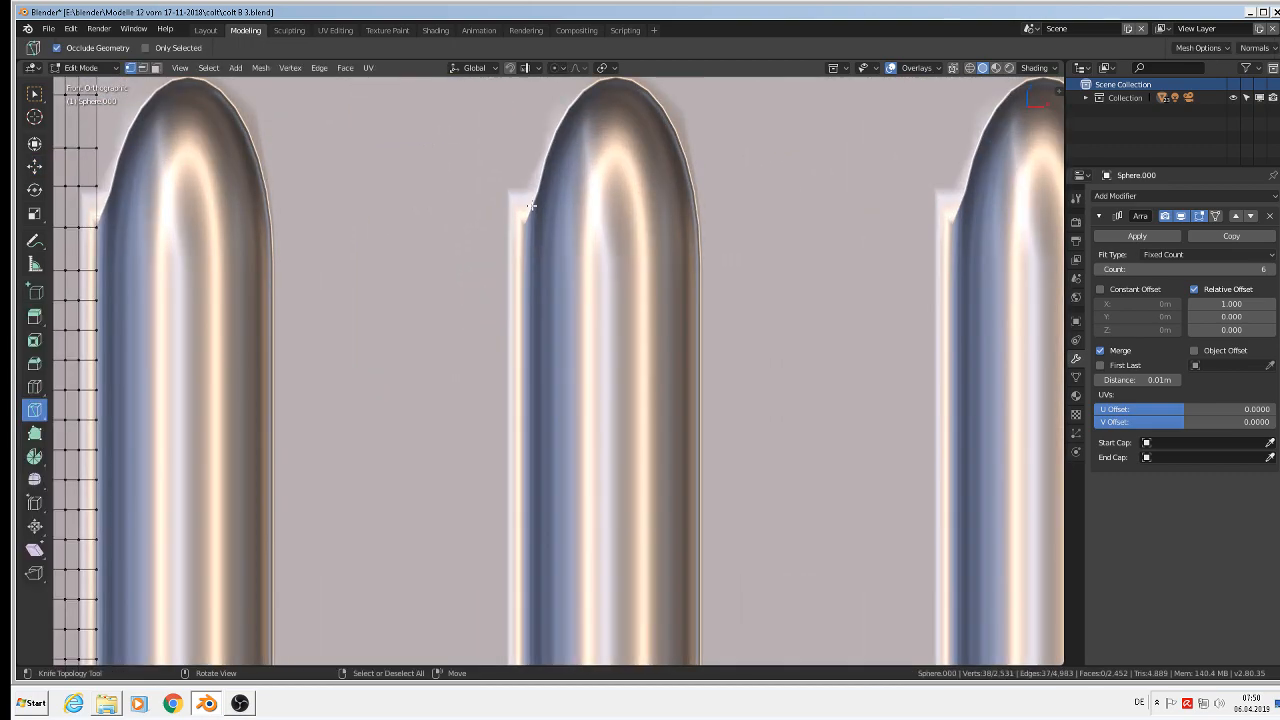
{"action": "key", "text": "Tab"}
{"action": "scroll", "coordinate": [229, 267], "scroll_direction": "down", "scroll_amount": 3}
{"action": "middle_click_drag", "start_coordinate": [232, 276], "coordinate": [697, 291], "text": "shift"}
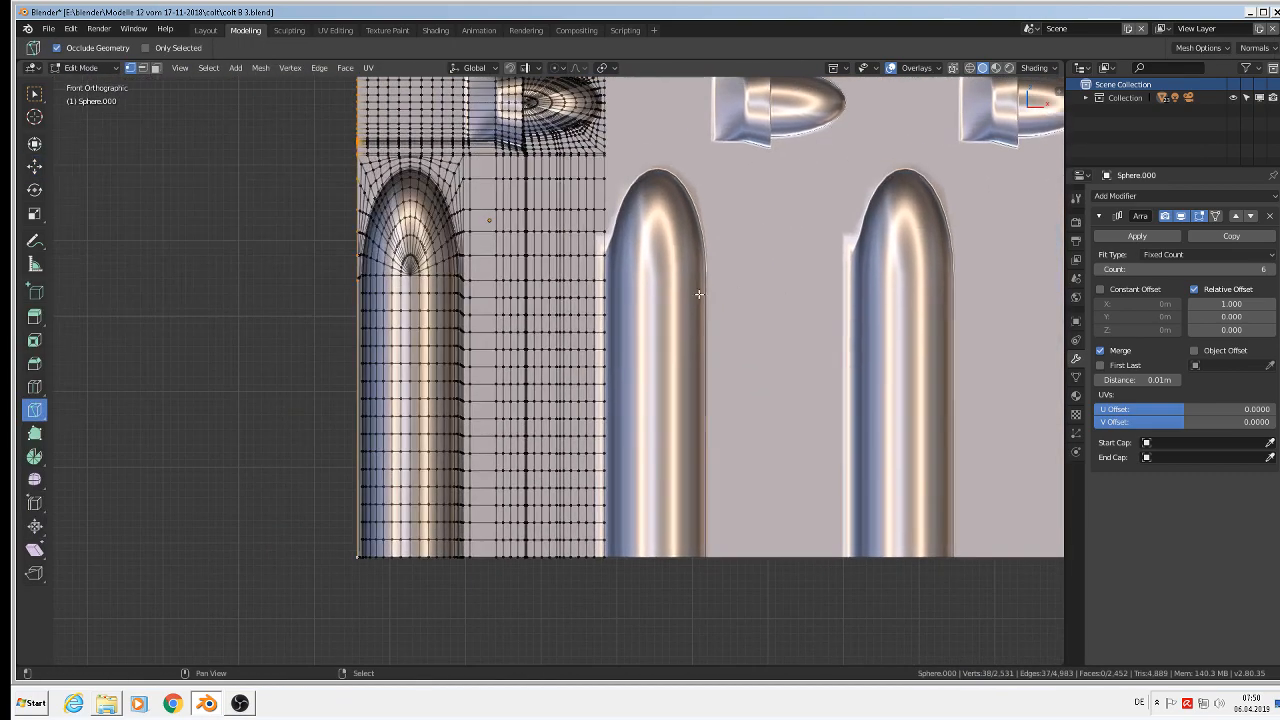
{"action": "scroll", "coordinate": [515, 260], "scroll_direction": "up", "scroll_amount": 3}
{"action": "scroll", "coordinate": [285, 252], "scroll_direction": "up", "scroll_amount": 4}
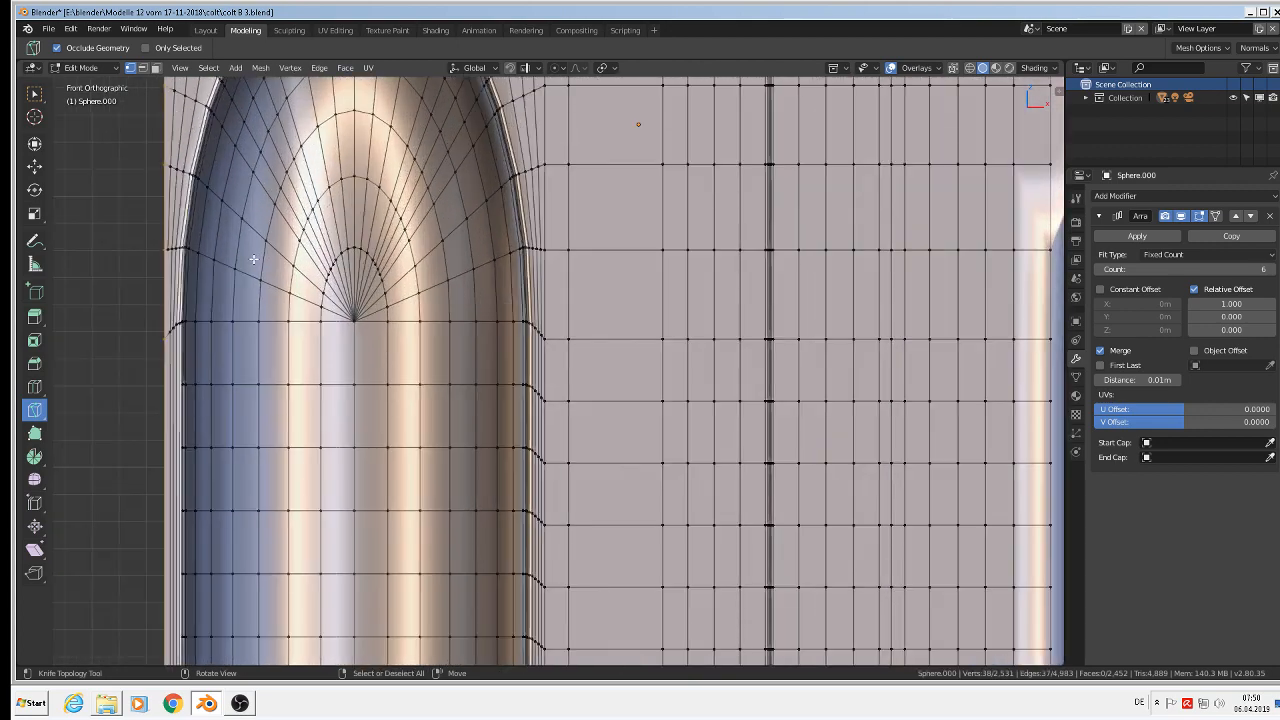
{"action": "middle_click_drag", "start_coordinate": [253, 259], "coordinate": [352, 364]}
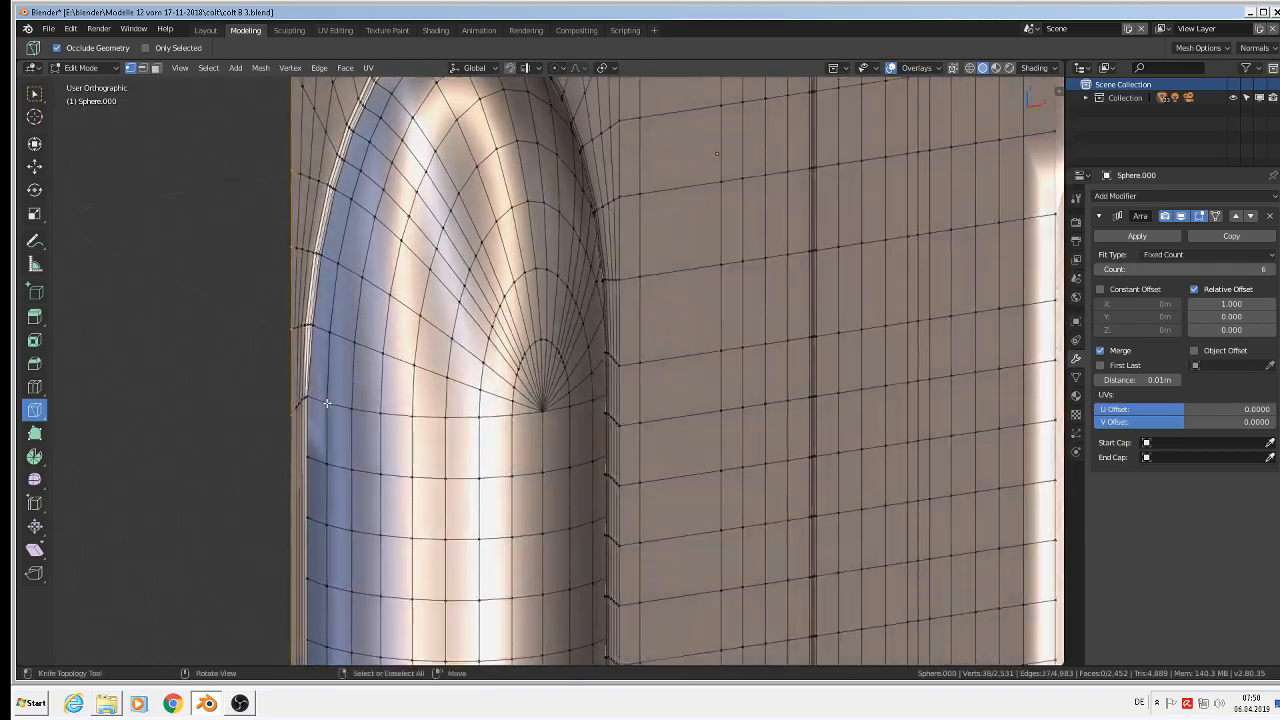
{"action": "scroll", "coordinate": [307, 383], "scroll_direction": "up", "scroll_amount": 5}
{"action": "scroll", "coordinate": [307, 383], "scroll_direction": "down", "scroll_amount": 4}
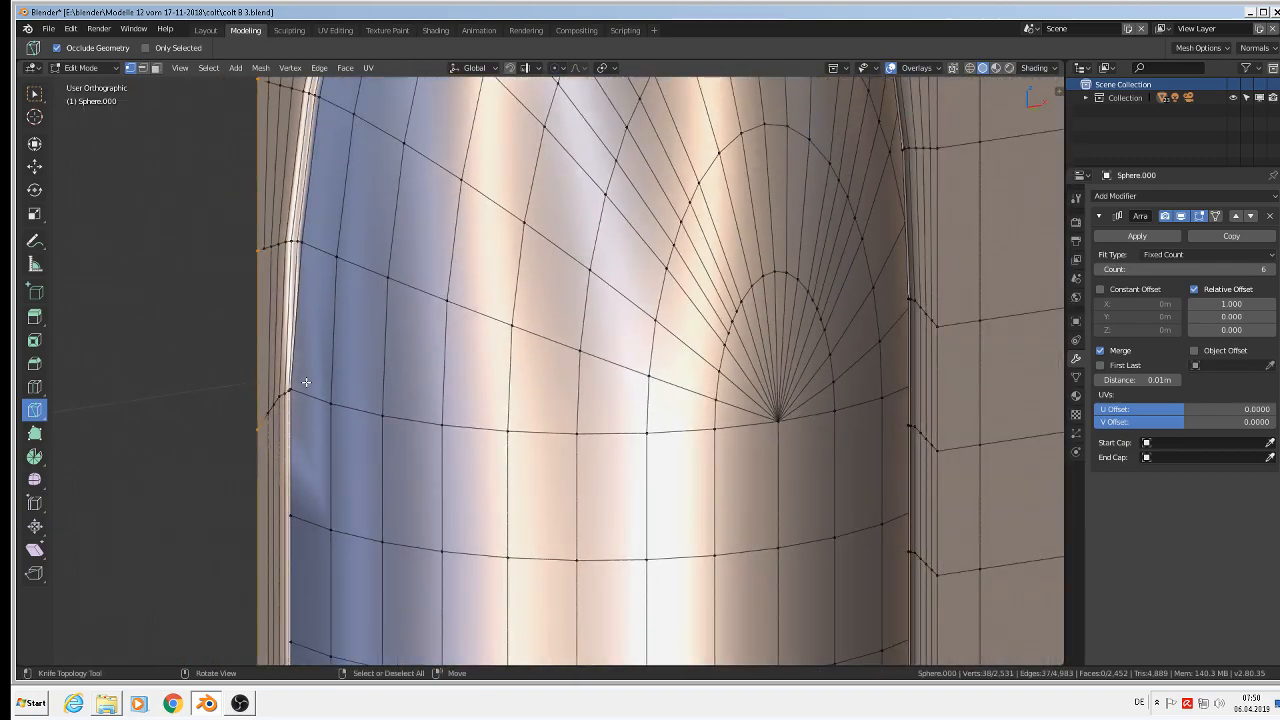
{"action": "scroll", "coordinate": [306, 382], "scroll_direction": "up", "scroll_amount": 1}
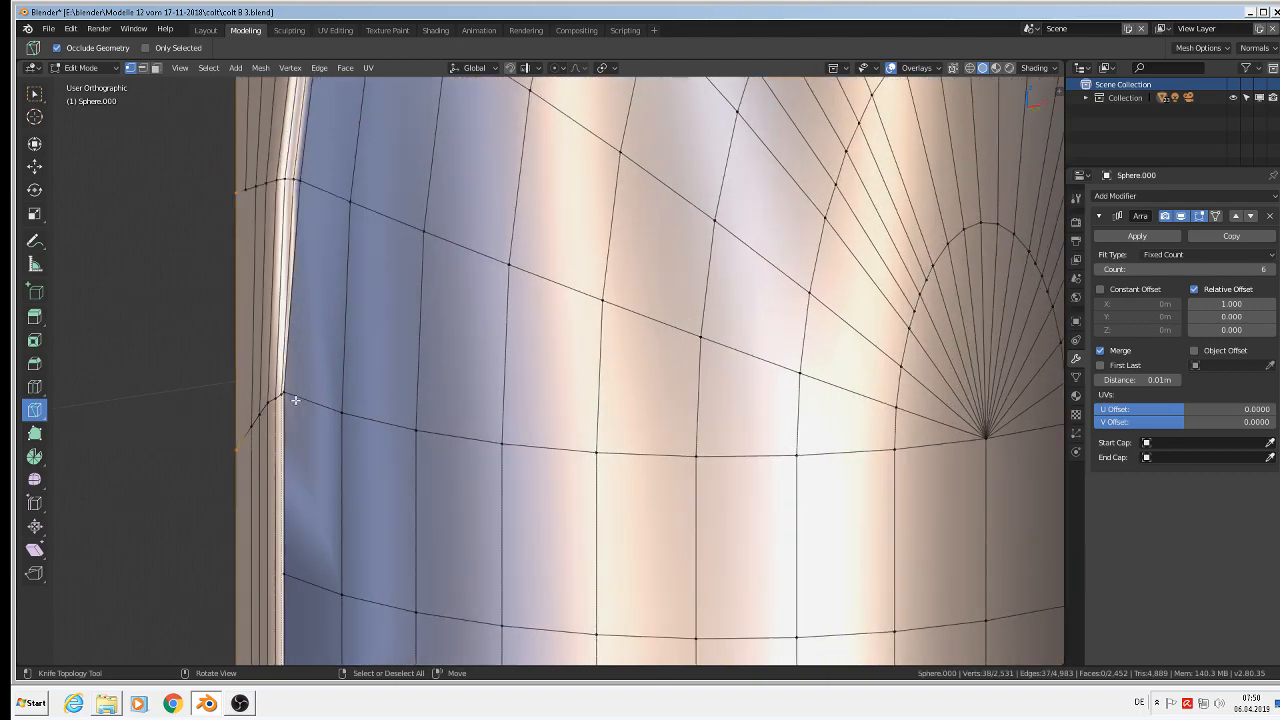
{"action": "scroll", "coordinate": [297, 402], "scroll_direction": "down", "scroll_amount": 11}
{"action": "middle_click_drag", "start_coordinate": [442, 488], "coordinate": [378, 346], "text": "shift"}
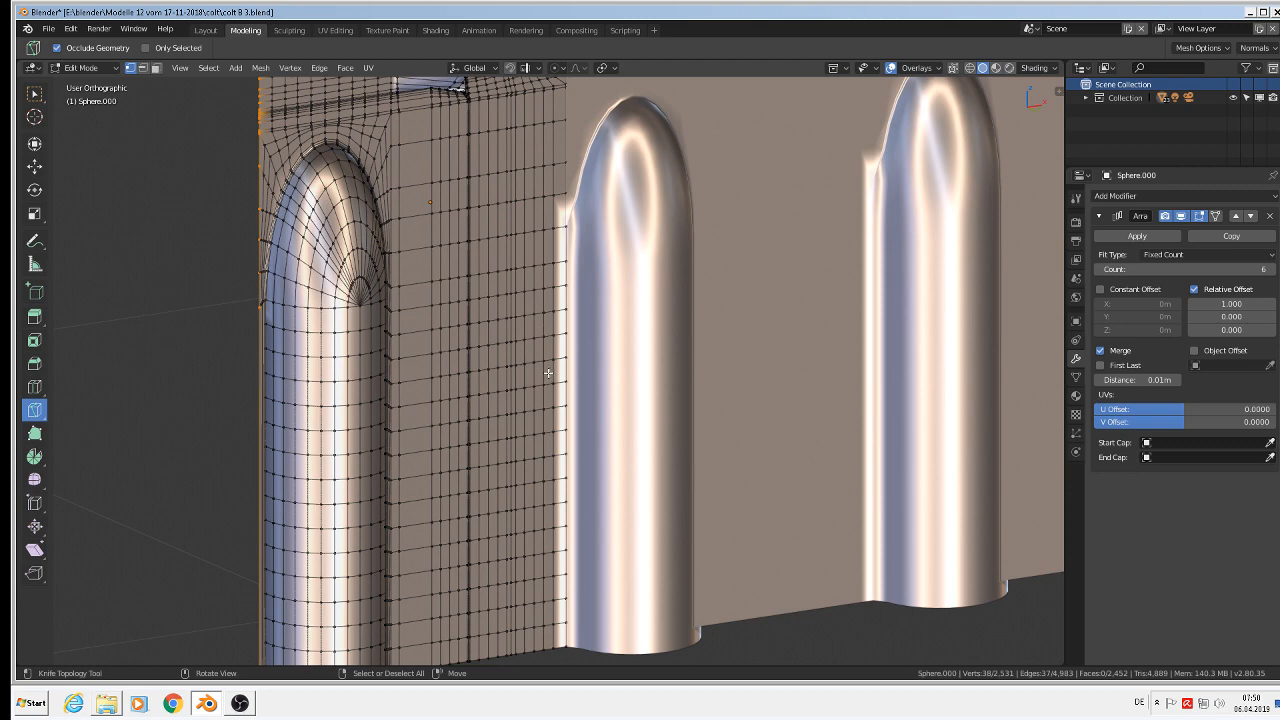
{"action": "scroll", "coordinate": [250, 420], "scroll_direction": "up", "scroll_amount": 6}
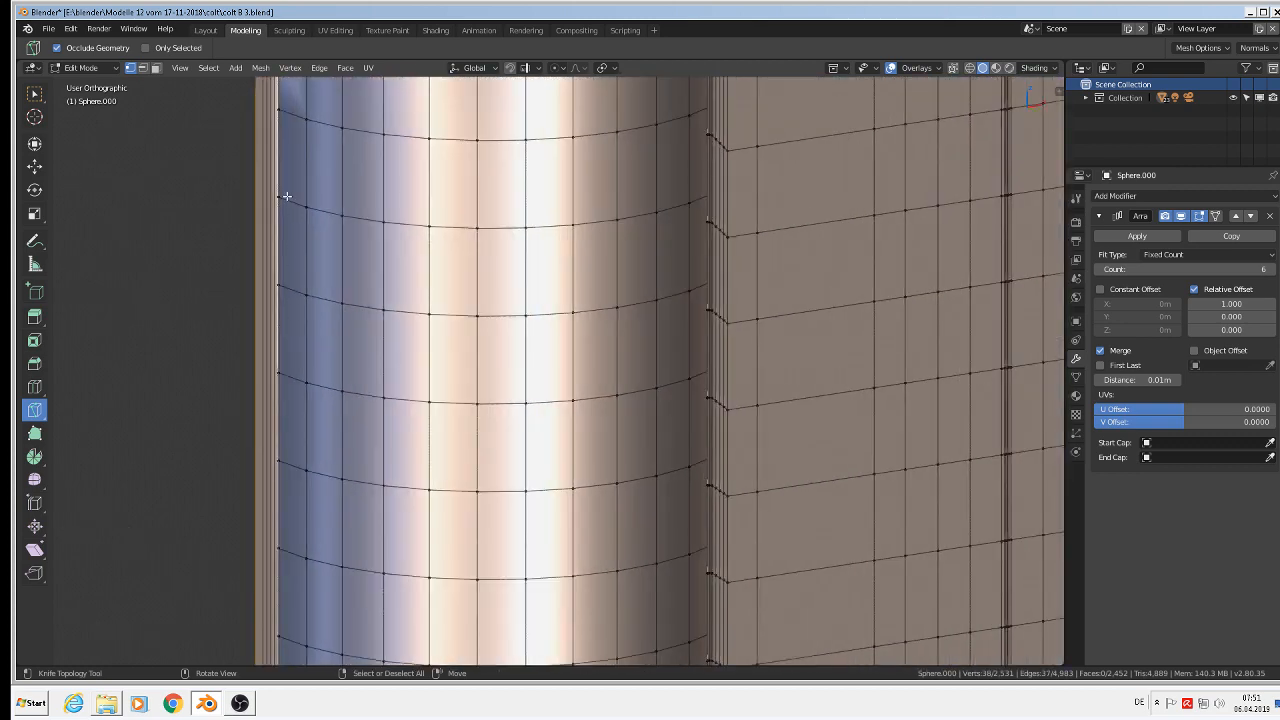
{"action": "middle_click_drag", "start_coordinate": [286, 102], "coordinate": [415, 252], "text": "shift"}
{"action": "scroll", "coordinate": [415, 252], "scroll_direction": "up", "scroll_amount": 4}
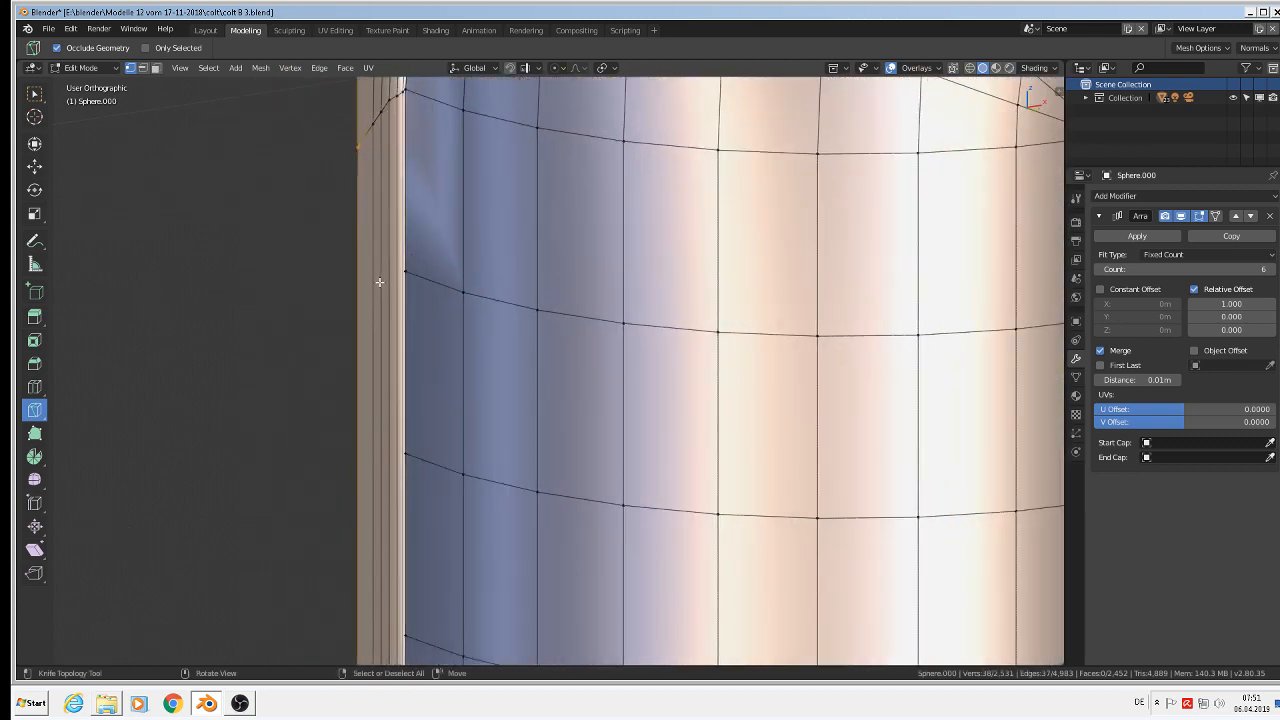
{"action": "scroll", "coordinate": [379, 507], "scroll_direction": "down", "scroll_amount": 4}
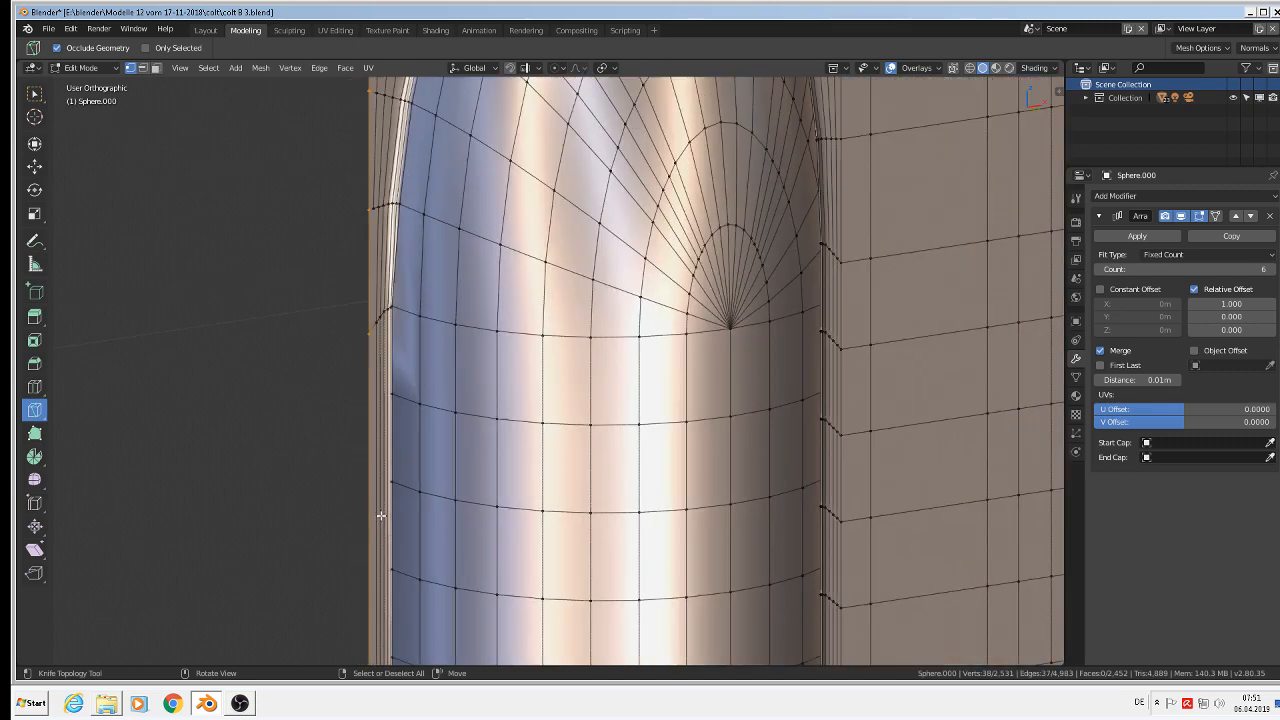
{"action": "middle_click_drag", "start_coordinate": [380, 517], "coordinate": [483, 299], "text": "shift"}
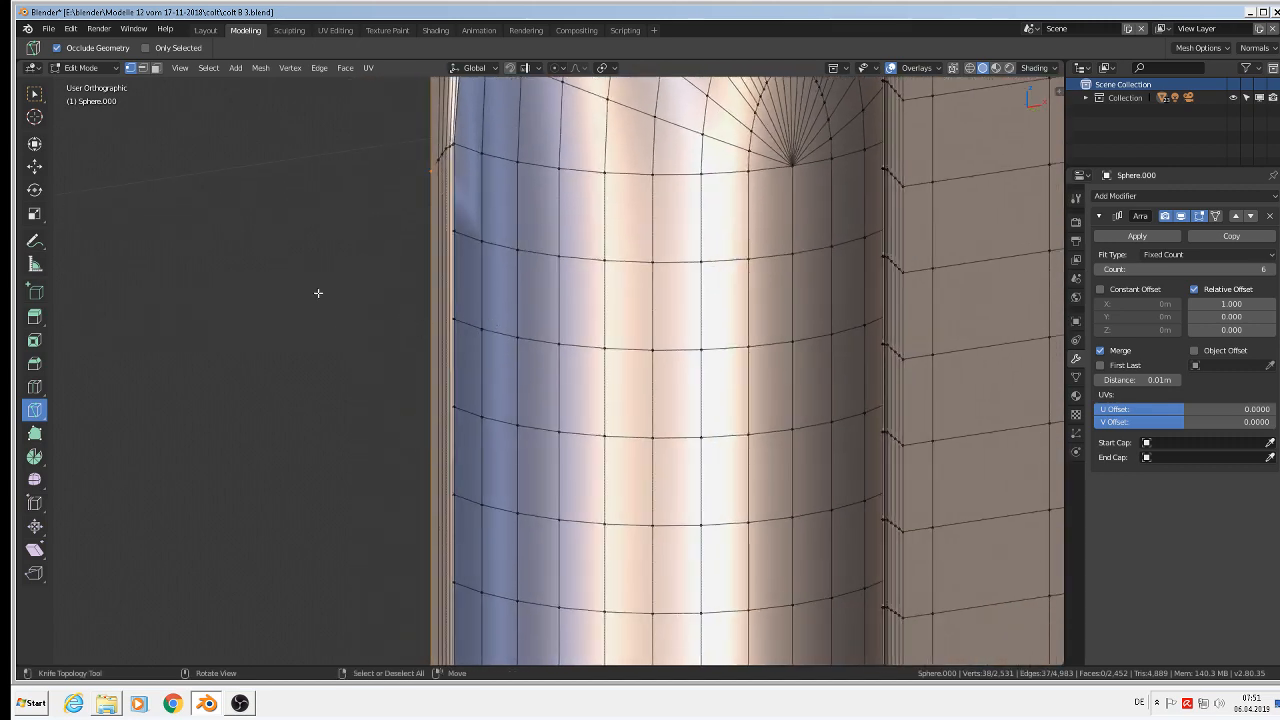
Save the current Blender file
{"action": "left_click", "coordinate": [48, 28]}
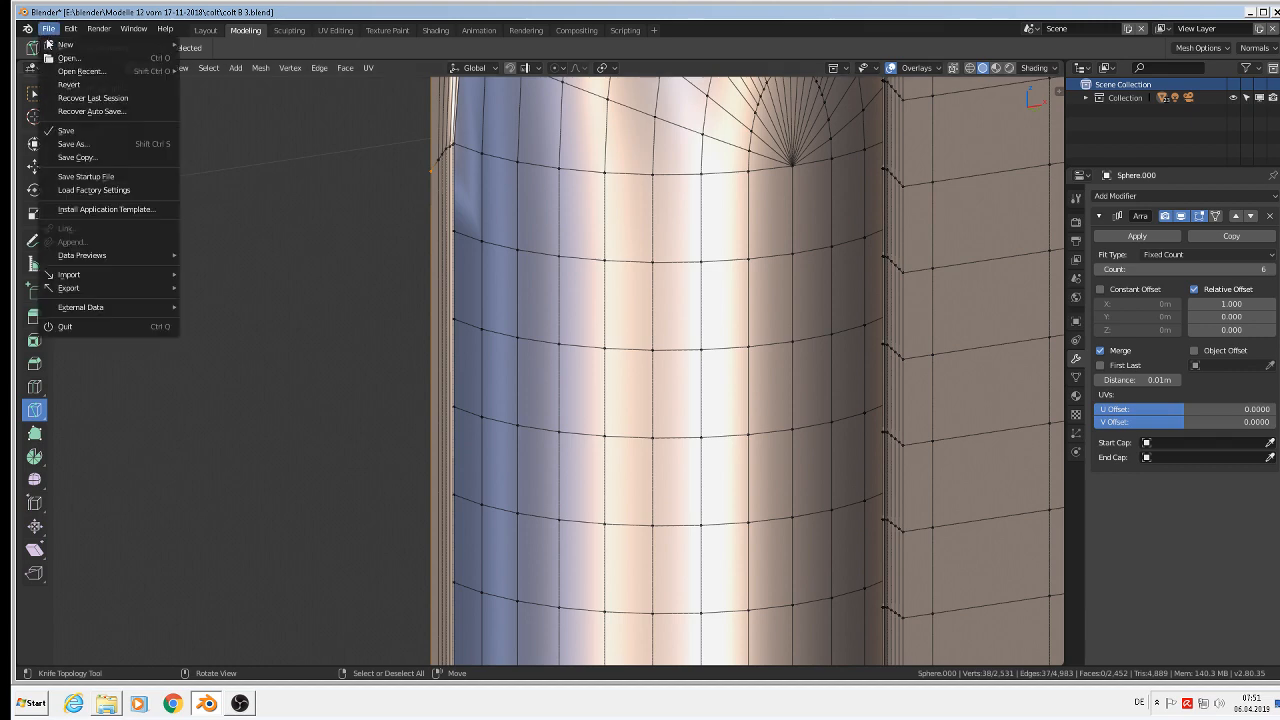
{"action": "left_click", "coordinate": [63, 133]}
Knife-cut an edge from the recess's first side vertex below the rounded tip straight across the narrow strip to the panel's outer edge
{"action": "scroll", "coordinate": [363, 277], "scroll_direction": "up", "scroll_amount": 2}
{"action": "scroll", "coordinate": [511, 231], "scroll_direction": "up", "scroll_amount": 4}
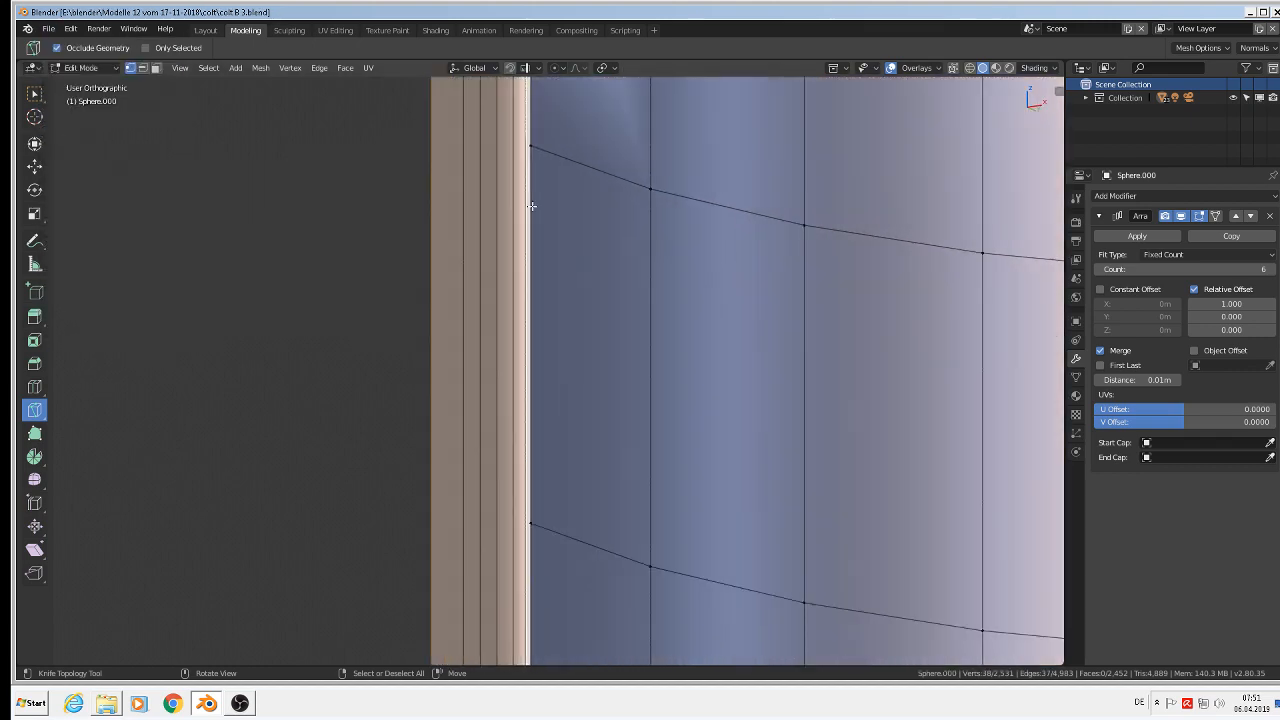
{"action": "scroll", "coordinate": [532, 206], "scroll_direction": "up", "scroll_amount": 4}
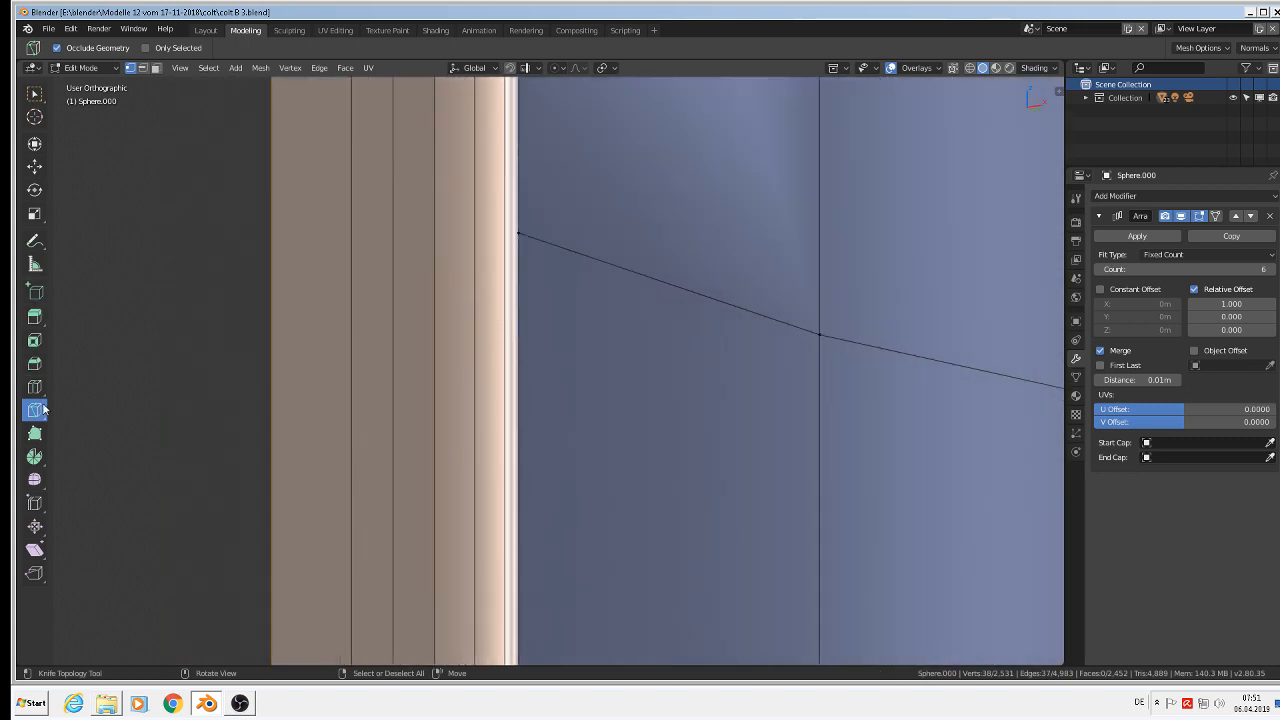
{"action": "left_click", "coordinate": [520, 232]}
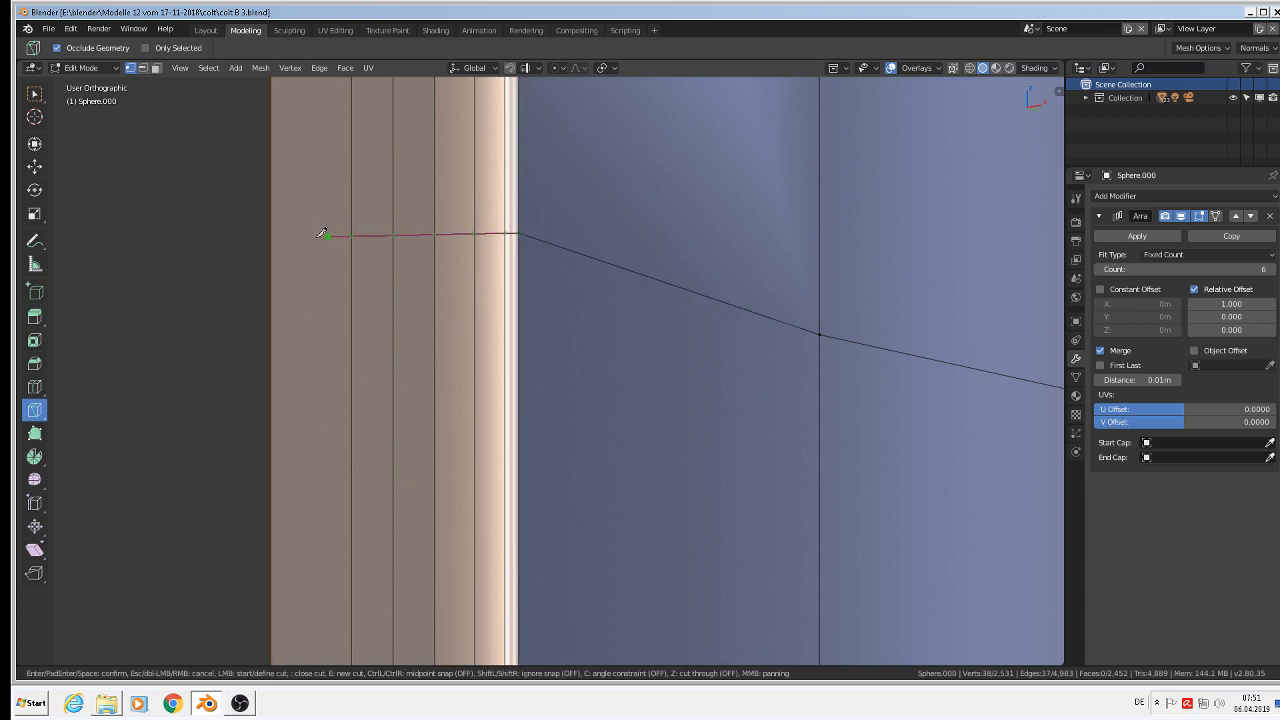
{"action": "left_click", "coordinate": [270, 232]}
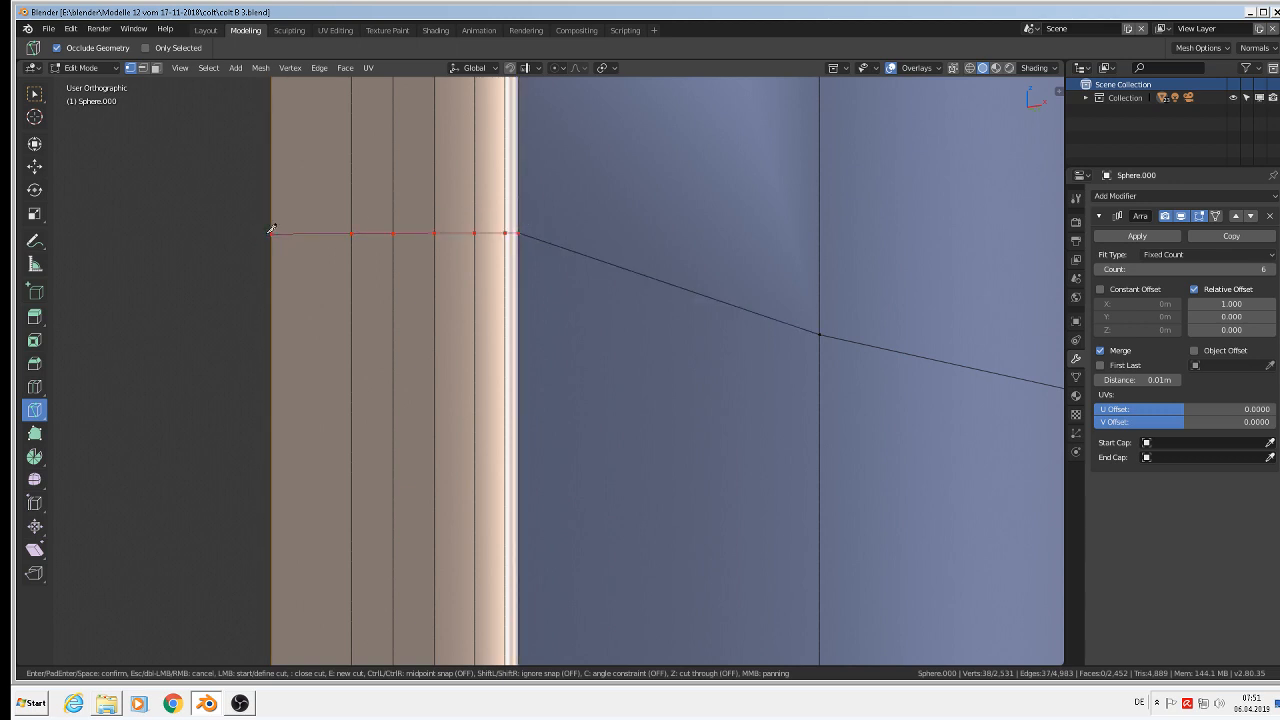
{"action": "key", "text": "Return"}
Knife-cut the second row's missing edge from the recess's side vertex across the narrow strip to the panel's outer edge
{"action": "middle_click_drag", "start_coordinate": [266, 234], "coordinate": [550, 202]}
{"action": "scroll", "coordinate": [530, 400], "scroll_direction": "up", "scroll_amount": 3}
{"action": "middle_click_drag", "start_coordinate": [534, 490], "coordinate": [559, 401], "text": "shift"}
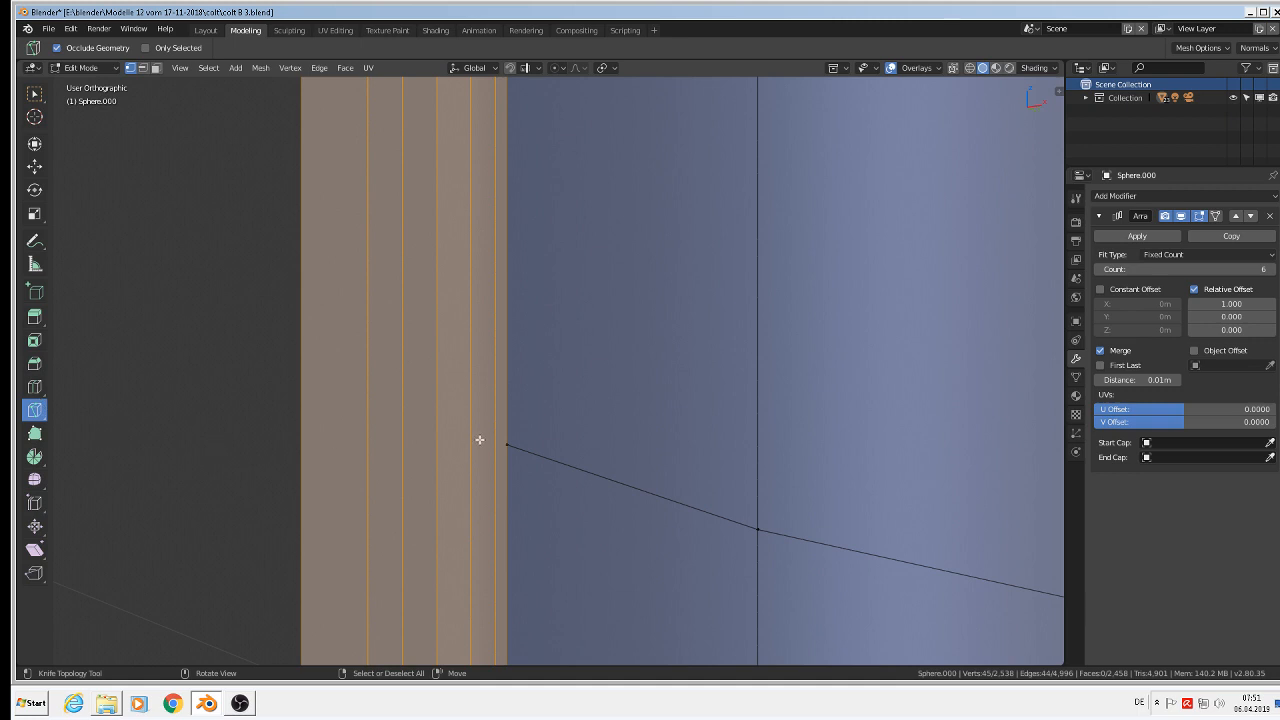
{"action": "left_click", "coordinate": [510, 444]}
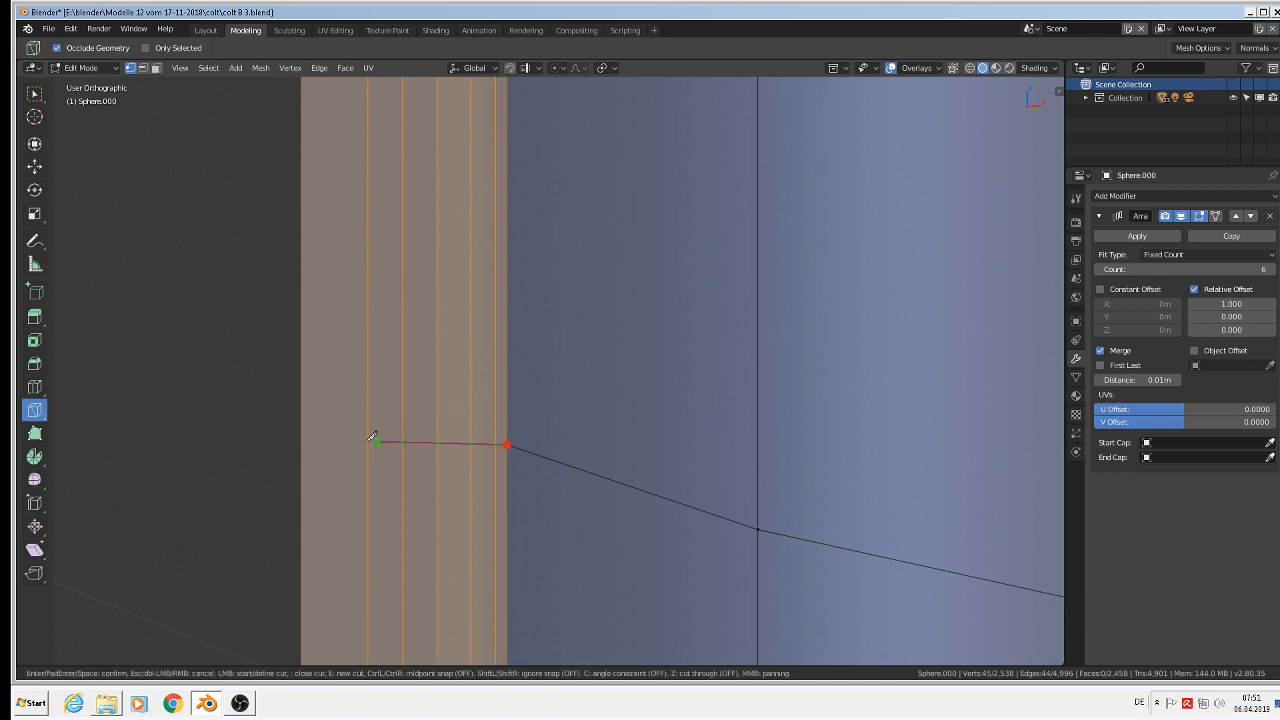
{"action": "left_click", "coordinate": [303, 437]}
{"action": "key", "text": "Return"}
Knife-cut the third row's missing edge from the recess's side vertex straight across the narrow strip to the panel's outer edge
{"action": "scroll", "coordinate": [547, 512], "scroll_direction": "down", "scroll_amount": 3}
{"action": "middle_click_drag", "start_coordinate": [547, 512], "coordinate": [533, 260], "text": "shift"}
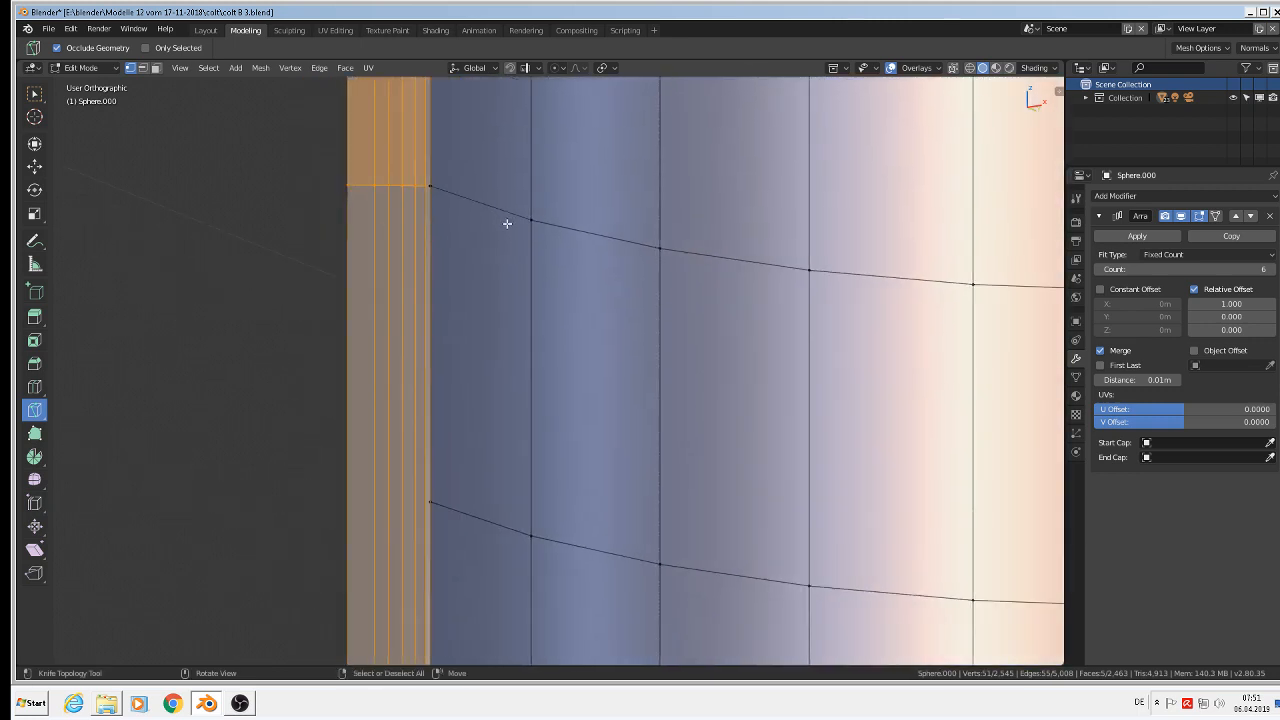
{"action": "scroll", "coordinate": [276, 474], "scroll_direction": "up", "scroll_amount": 2}
{"action": "middle_click_drag", "start_coordinate": [280, 316], "coordinate": [221, 168], "text": "shift"}
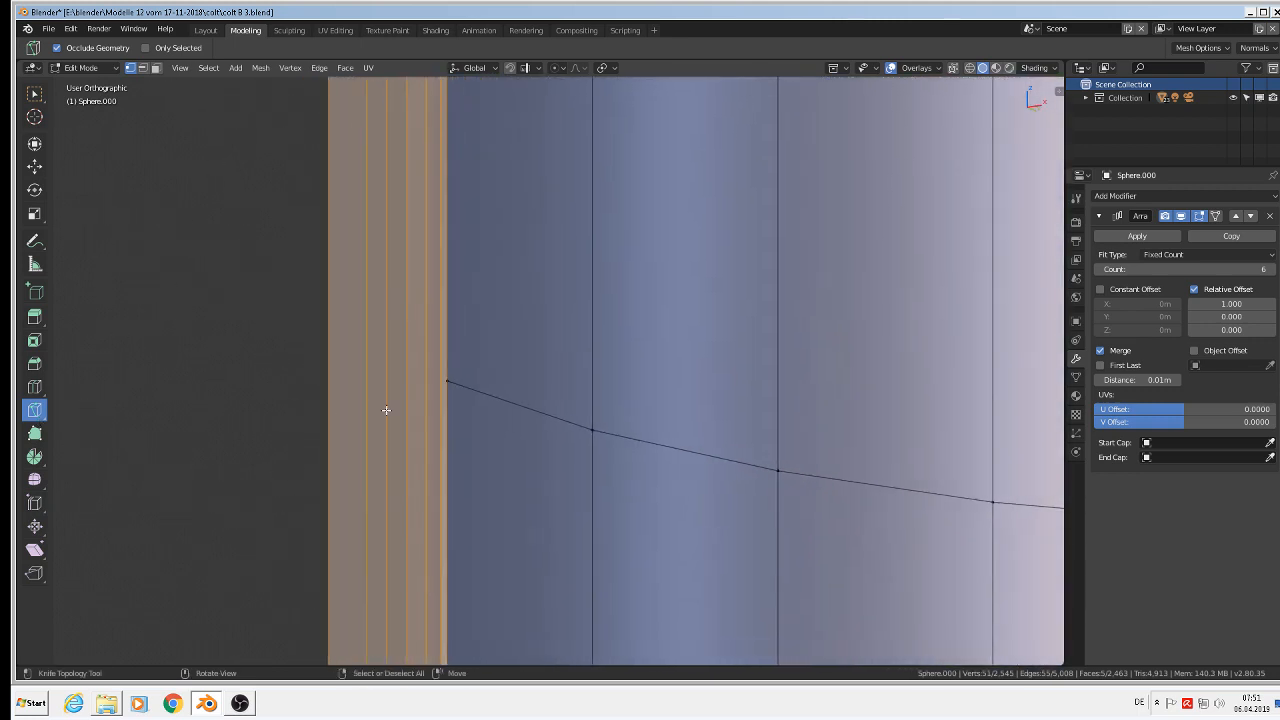
{"action": "left_click", "coordinate": [446, 380]}
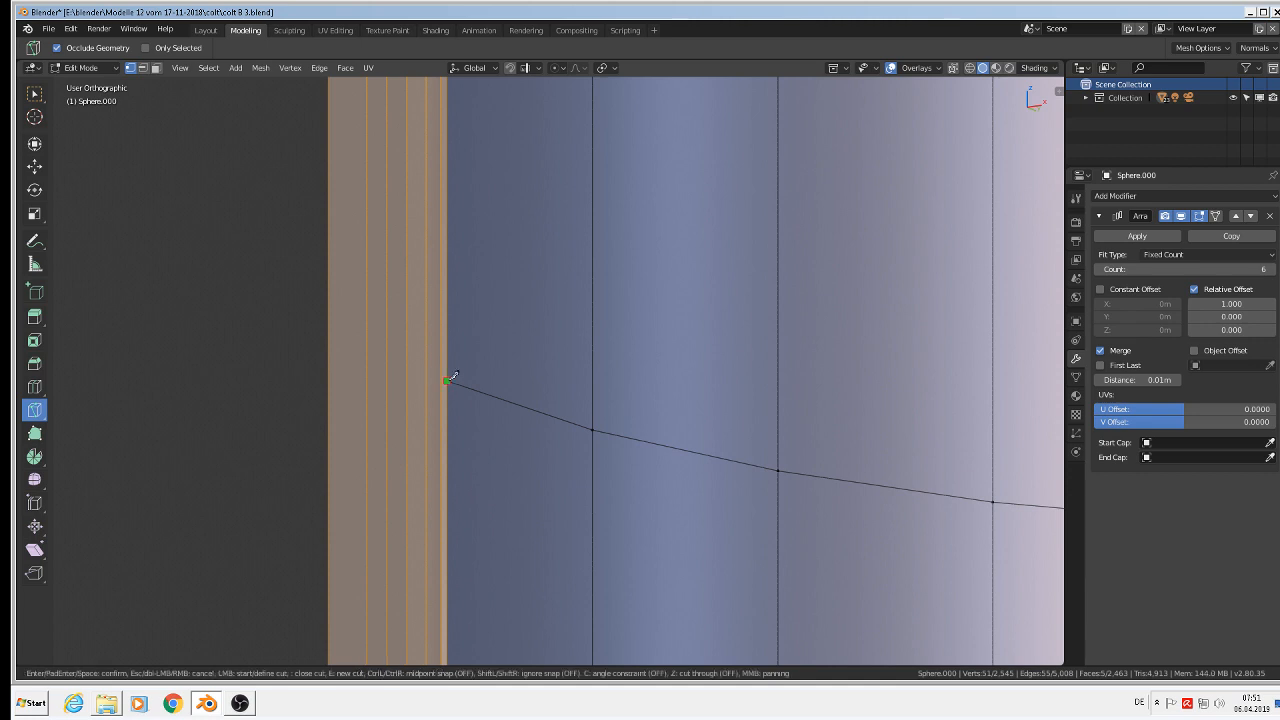
{"action": "left_click", "coordinate": [327, 380]}
{"action": "key", "text": "Return"}
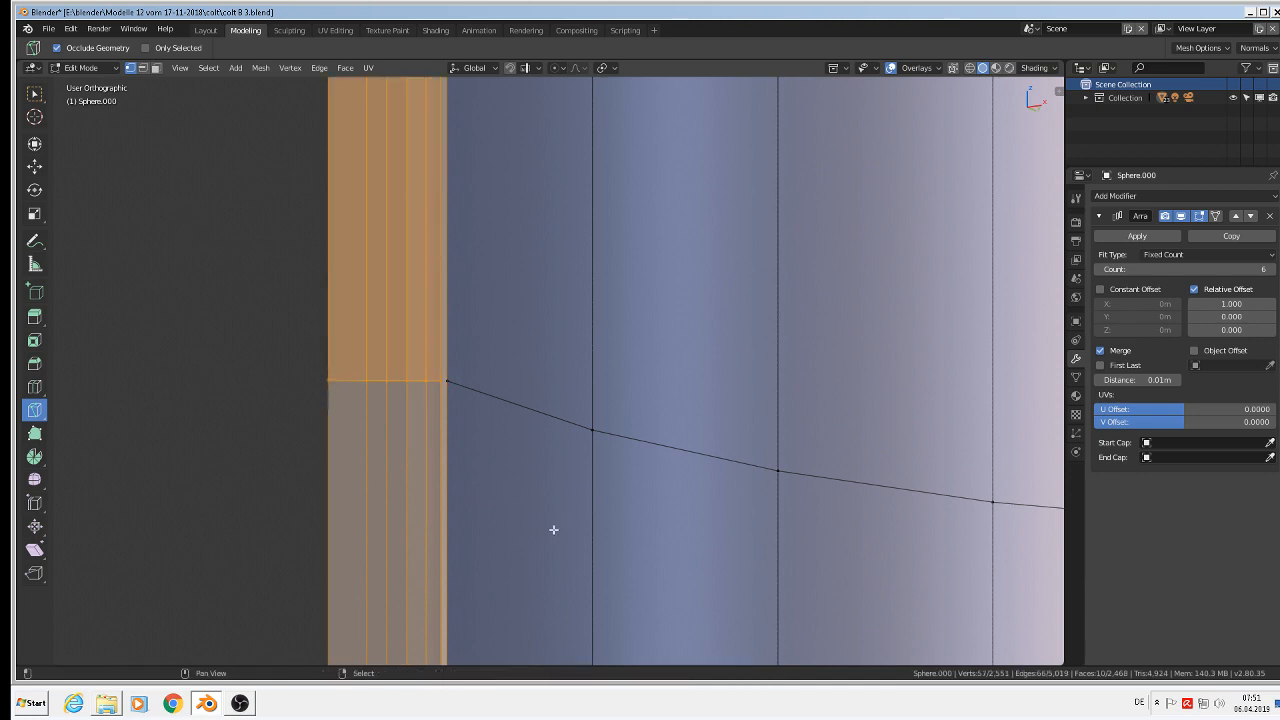
Knife-cut the fourth row's missing edge across the narrow strip, from the recess's side vertex to the panel's outer edge
{"action": "middle_click_drag", "start_coordinate": [551, 529], "coordinate": [449, 220], "text": "shift"}
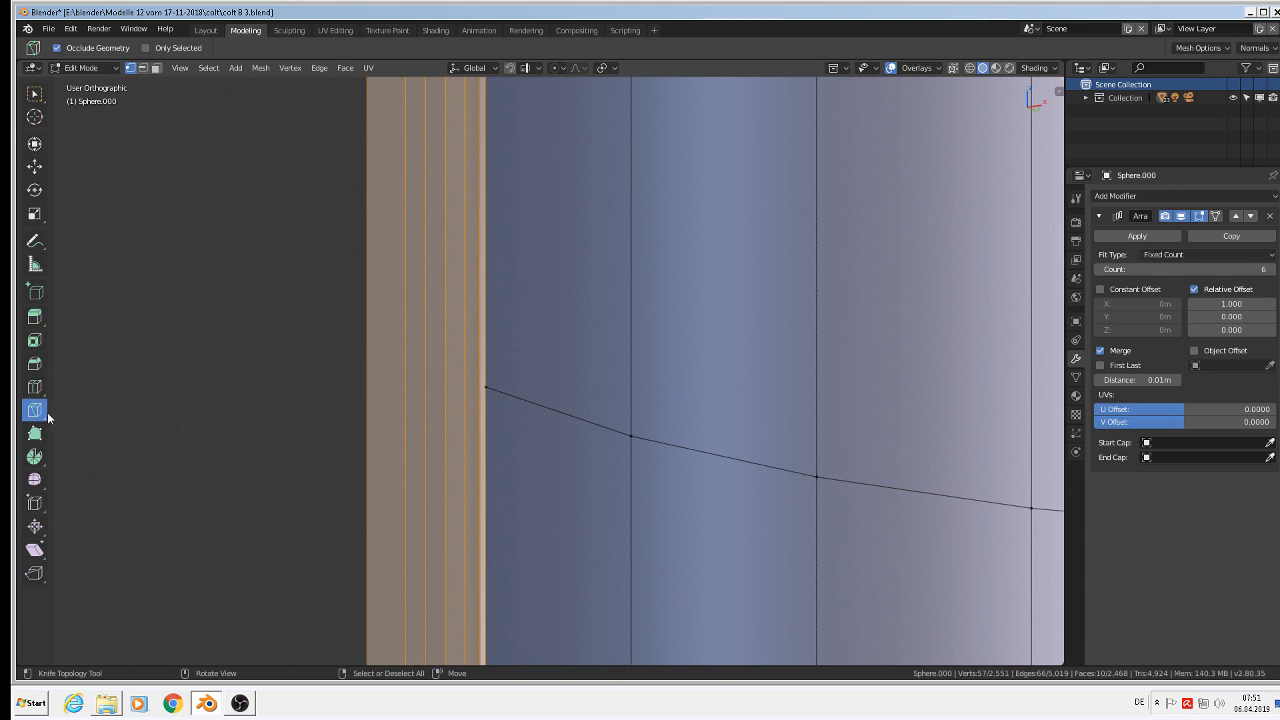
{"action": "left_click", "coordinate": [485, 386]}
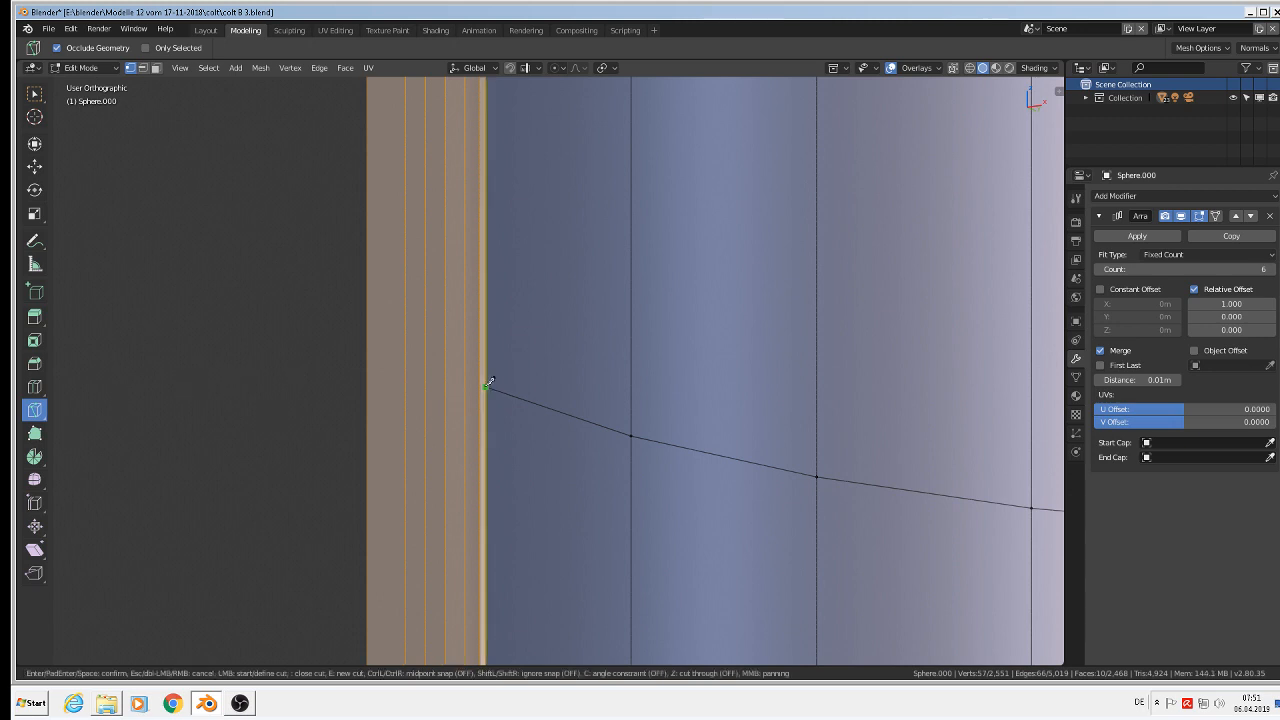
{"action": "left_click", "coordinate": [367, 385]}
{"action": "key", "text": "Return"}
Knife-cut the fifth row's missing edge from the recess's side vertex across the narrow strip to the panel's outer edge
{"action": "middle_click_drag", "start_coordinate": [588, 498], "coordinate": [509, 150], "text": "shift"}
{"action": "scroll", "coordinate": [387, 432], "scroll_direction": "up", "scroll_amount": 1}
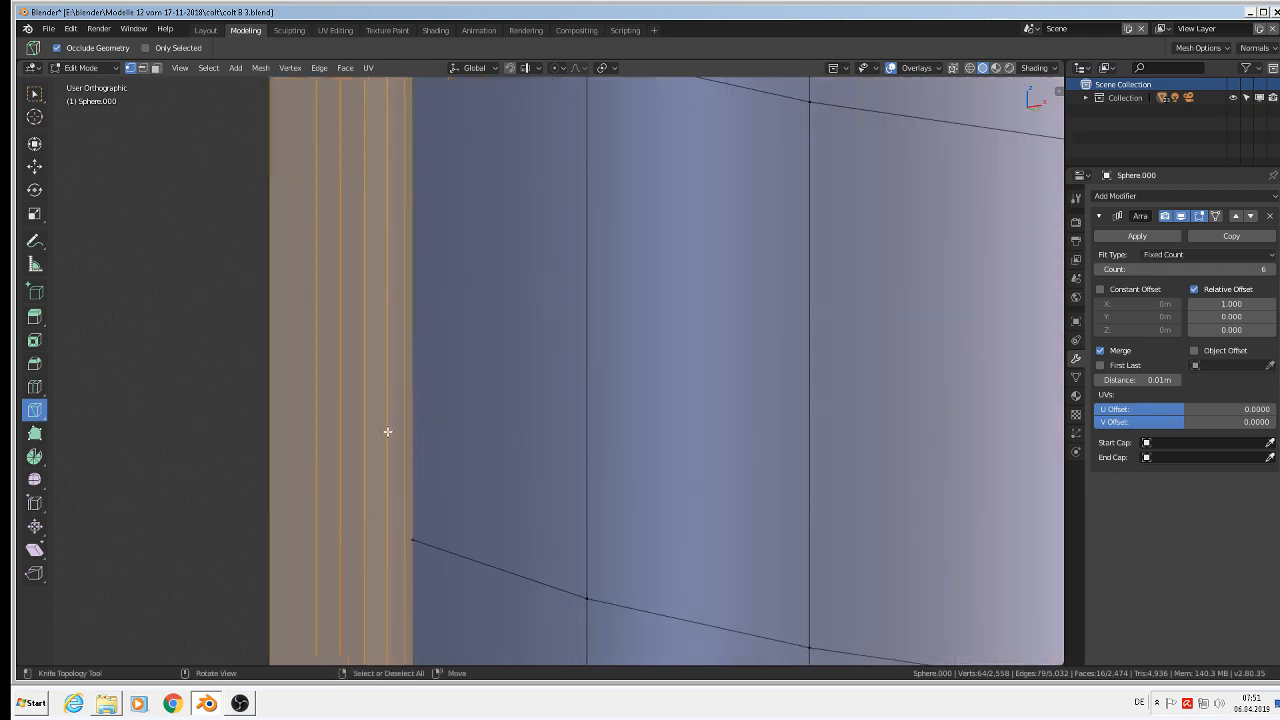
{"action": "scroll", "coordinate": [387, 432], "scroll_direction": "up", "scroll_amount": 1}
{"action": "middle_click_drag", "start_coordinate": [483, 460], "coordinate": [443, 337], "text": "shift"}
{"action": "scroll", "coordinate": [443, 337], "scroll_direction": "up", "scroll_amount": 3}
{"action": "middle_click_drag", "start_coordinate": [374, 363], "coordinate": [654, 351], "text": "shift"}
{"action": "left_click", "coordinate": [591, 341]}
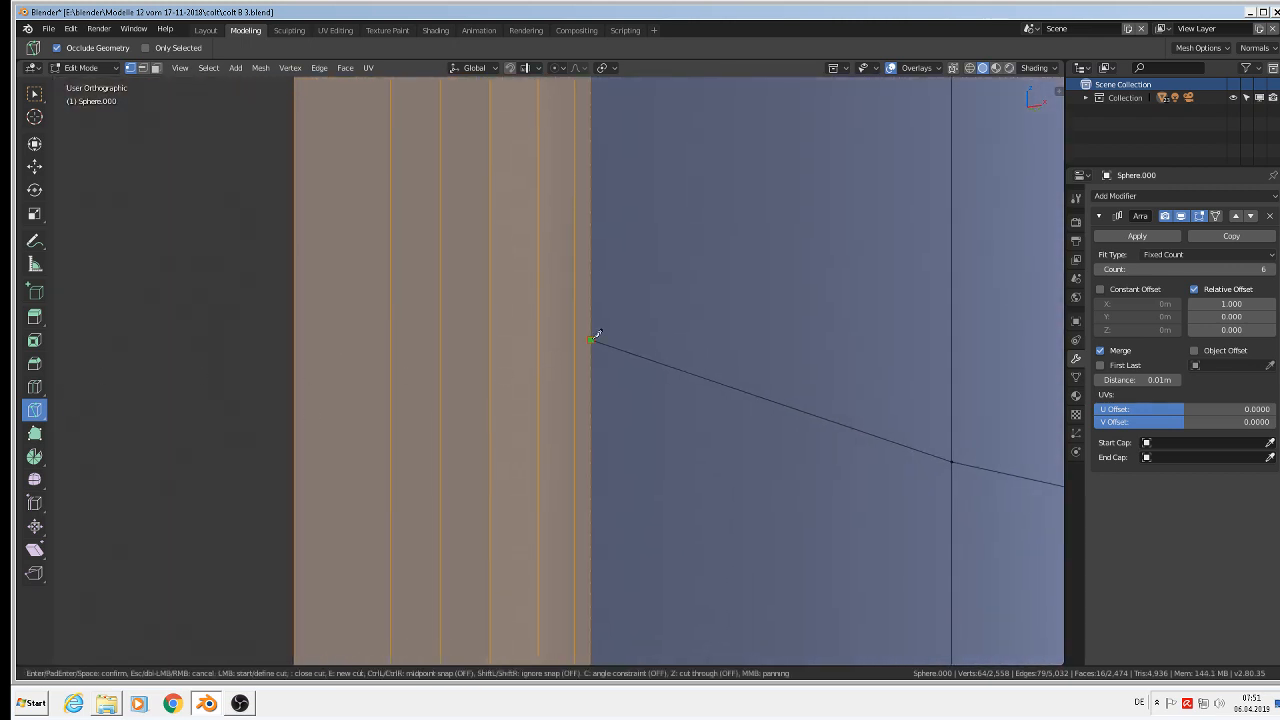
{"action": "left_click", "coordinate": [295, 335]}
{"action": "key", "text": "Return"}
Try a knife cut across the narrow strip at the sixth row's side vertex and undo it
{"action": "scroll", "coordinate": [424, 424], "scroll_direction": "down", "scroll_amount": 4}
{"action": "middle_click_drag", "start_coordinate": [540, 486], "coordinate": [589, 237], "text": "shift"}
{"action": "scroll", "coordinate": [554, 366], "scroll_direction": "up", "scroll_amount": 3}
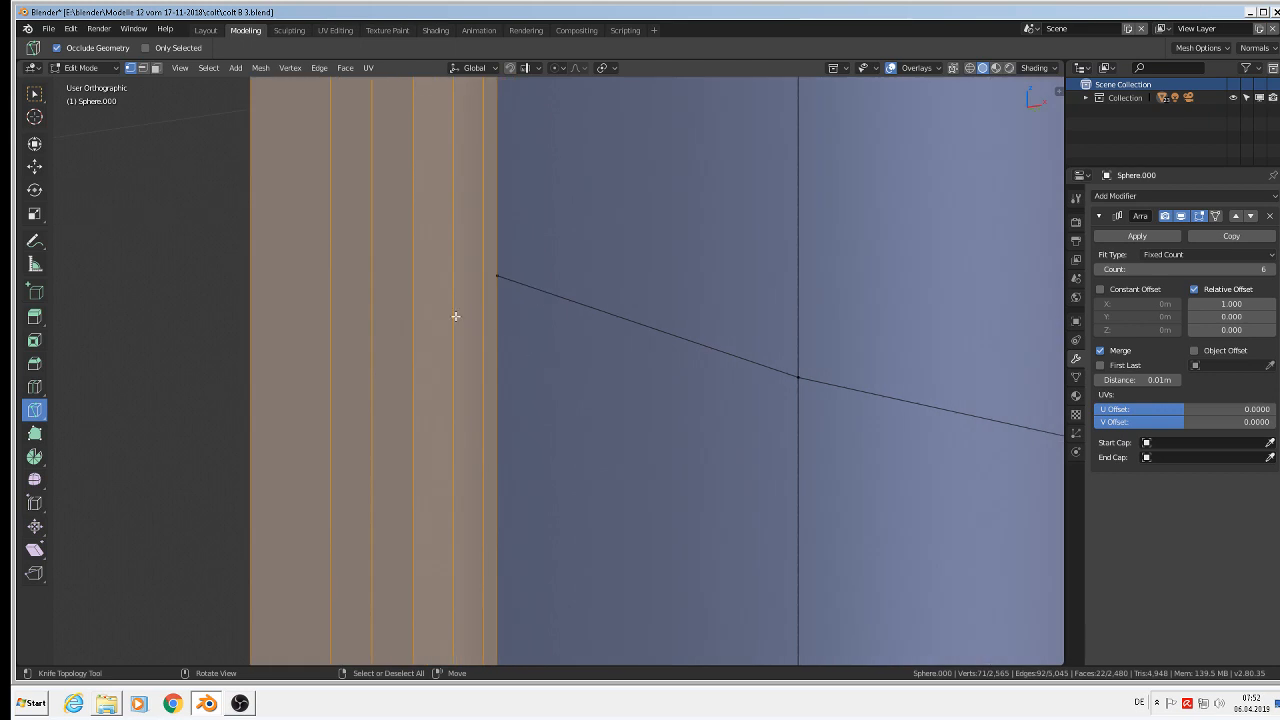
{"action": "left_click", "coordinate": [498, 276]}
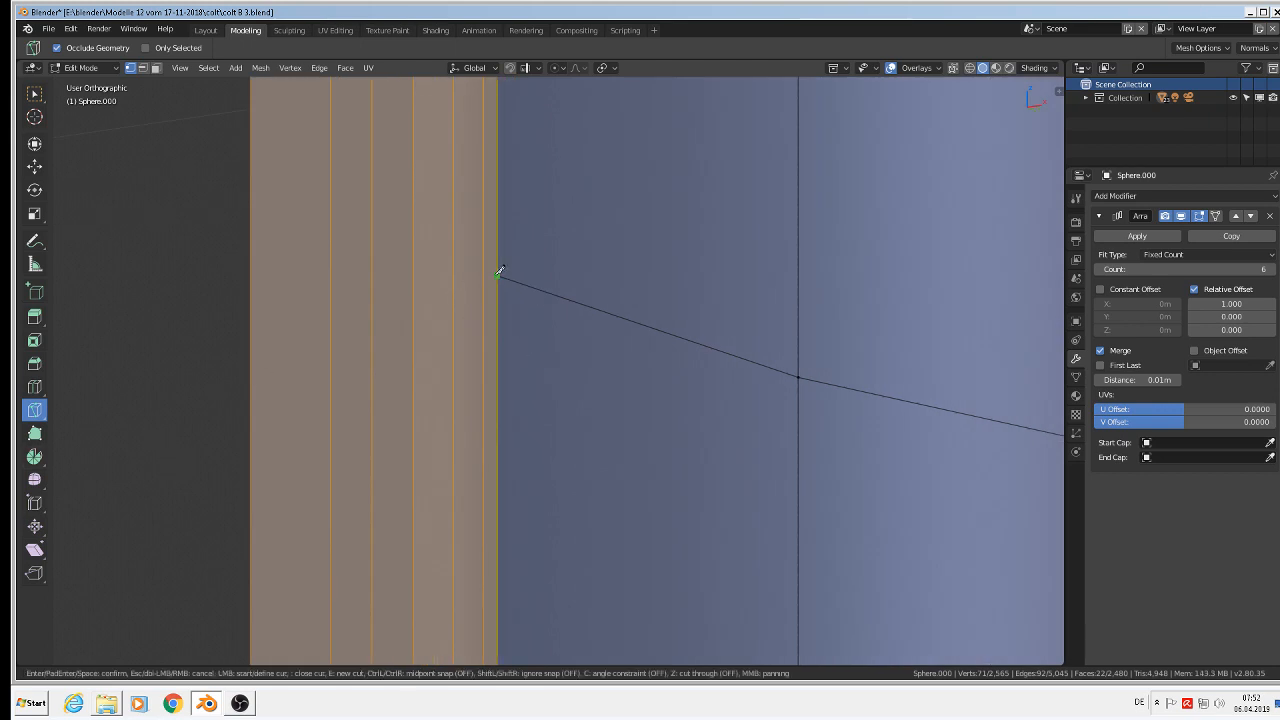
{"action": "key", "text": "Escape"}
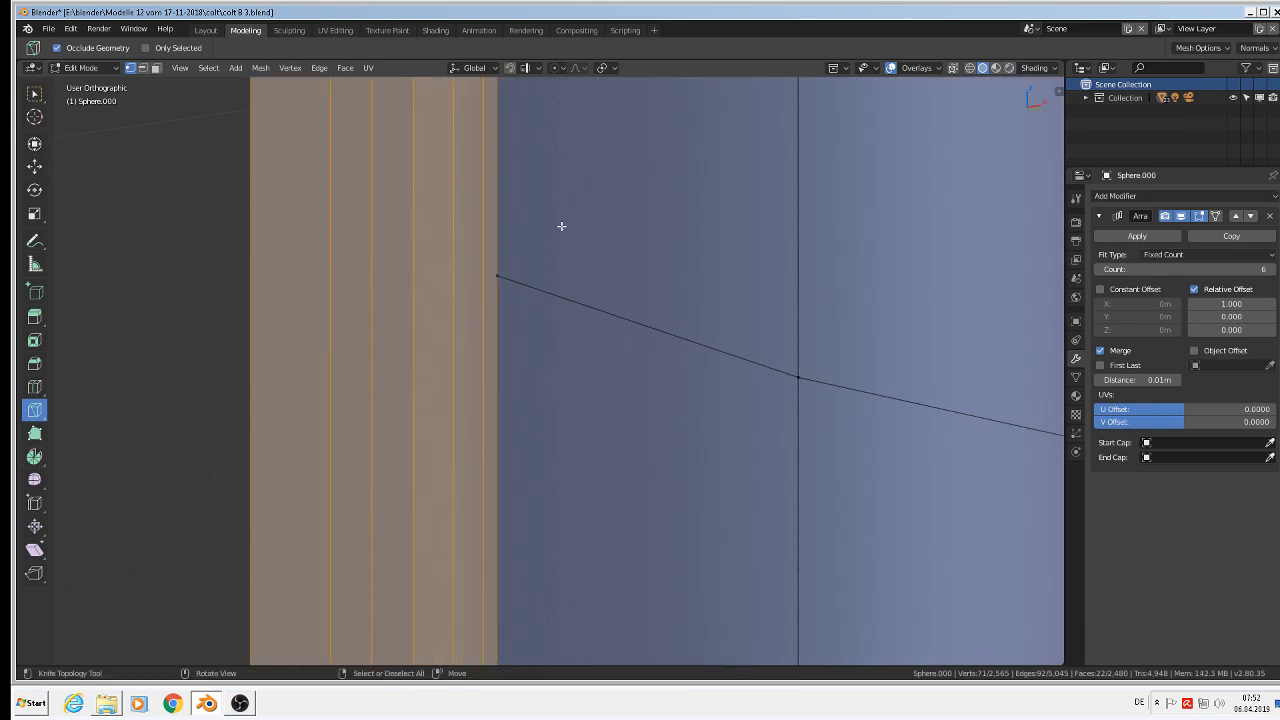
{"action": "left_click", "coordinate": [497, 276]}
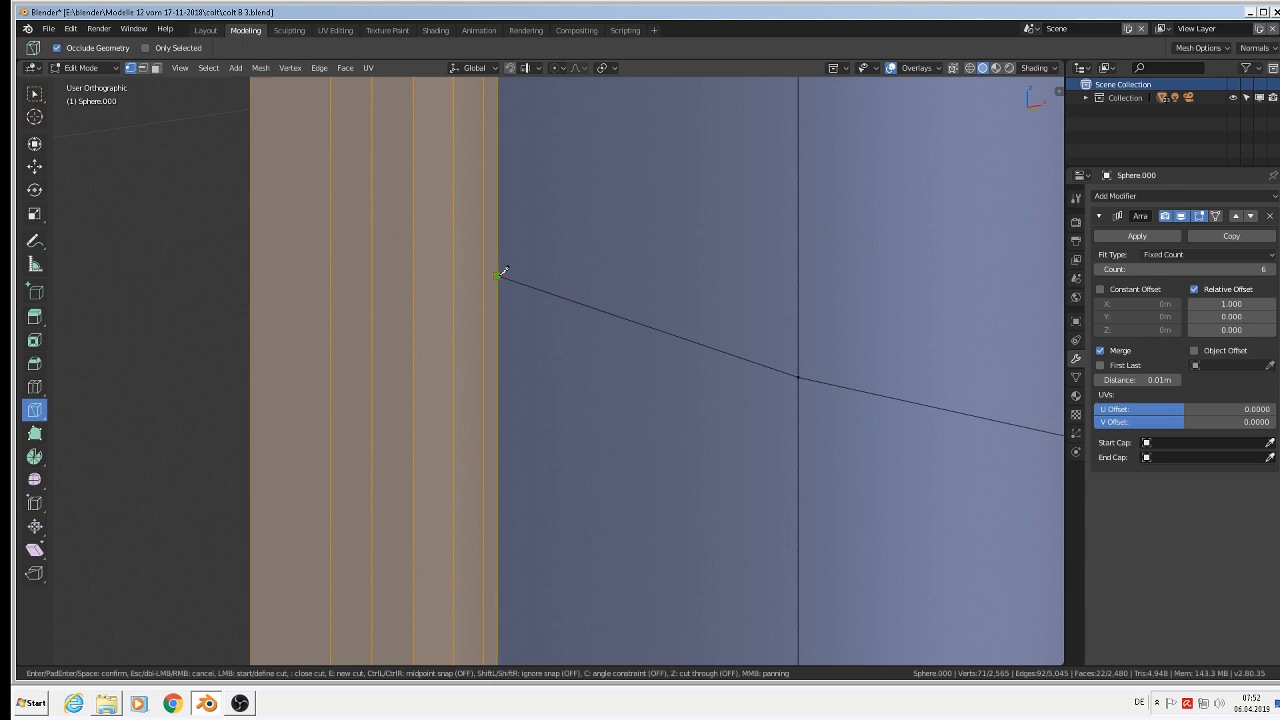
{"action": "left_click", "coordinate": [251, 272]}
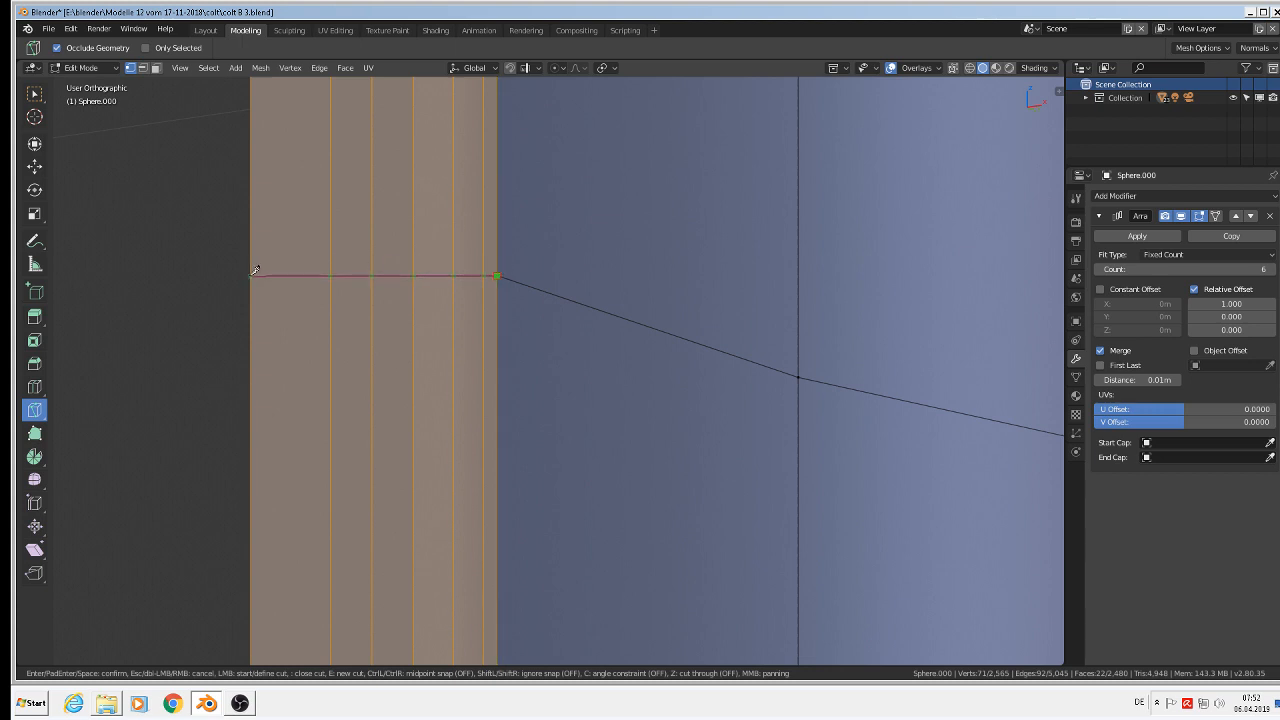
{"action": "key", "text": "Return"}
{"action": "scroll", "coordinate": [306, 286], "scroll_direction": "down", "scroll_amount": 3}
{"action": "scroll", "coordinate": [418, 350], "scroll_direction": "up", "scroll_amount": 8}
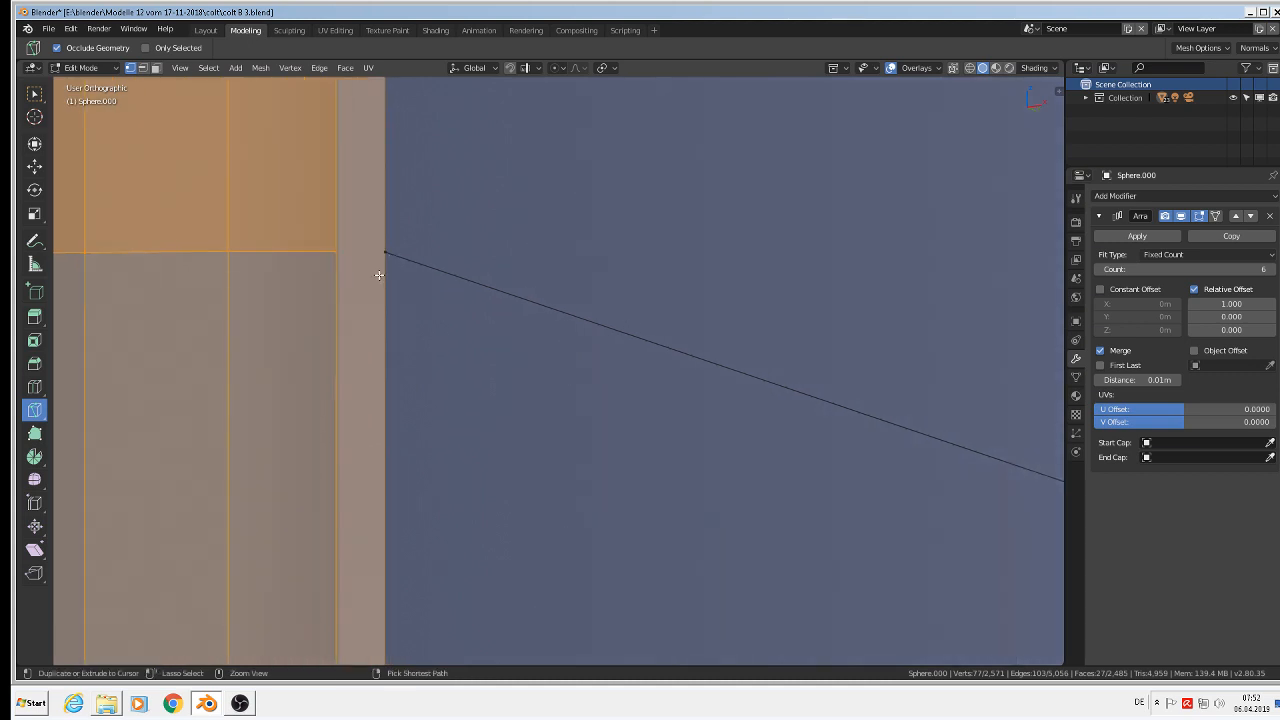
{"action": "key", "text": "ctrl+z"}
Try moving the sixth row's recess-side vertex away from the narrow strip
{"action": "left_click", "coordinate": [386, 251]}
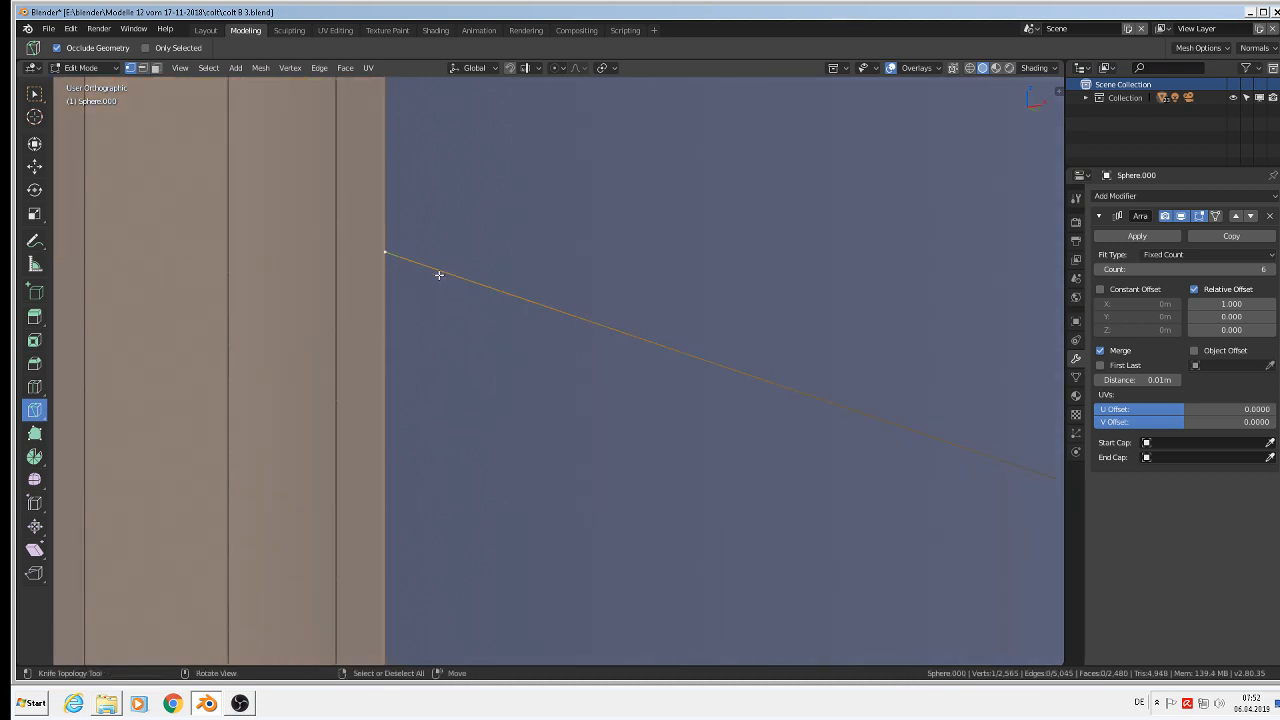
{"action": "key", "text": "g"}
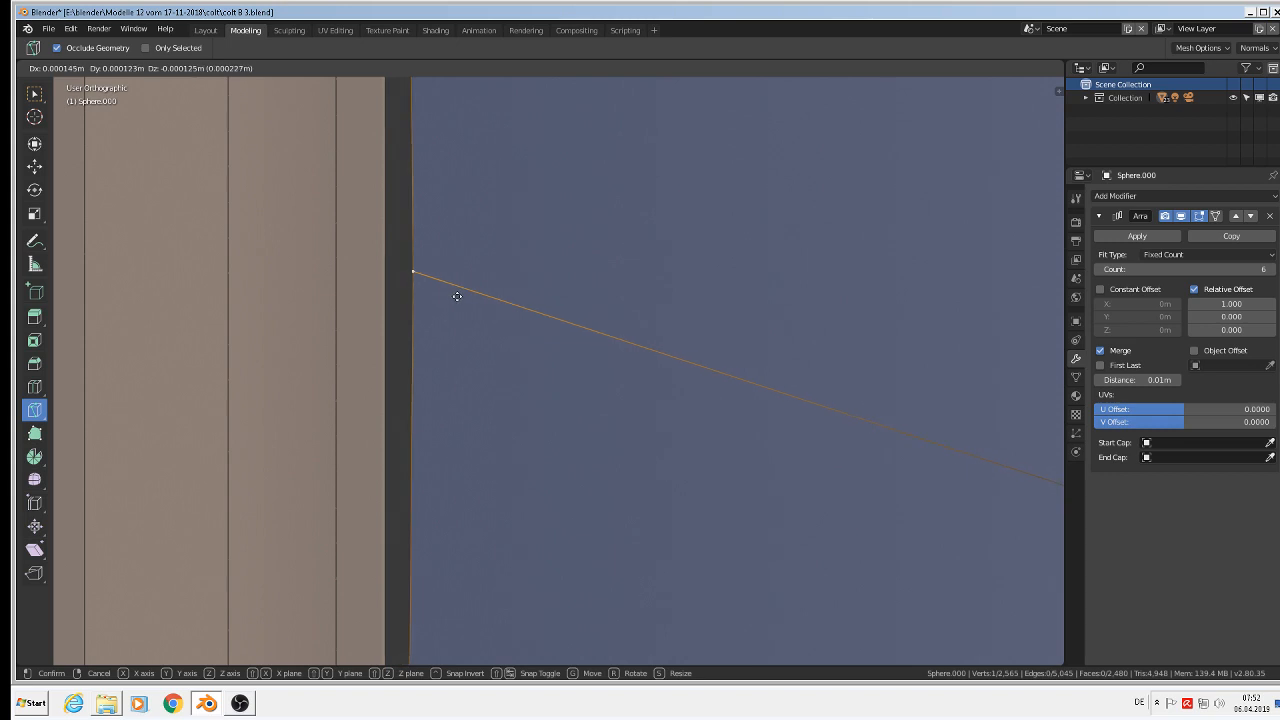
{"action": "right_click", "coordinate": [472, 298]}
{"action": "scroll", "coordinate": [480, 326], "scroll_direction": "down", "scroll_amount": 8}
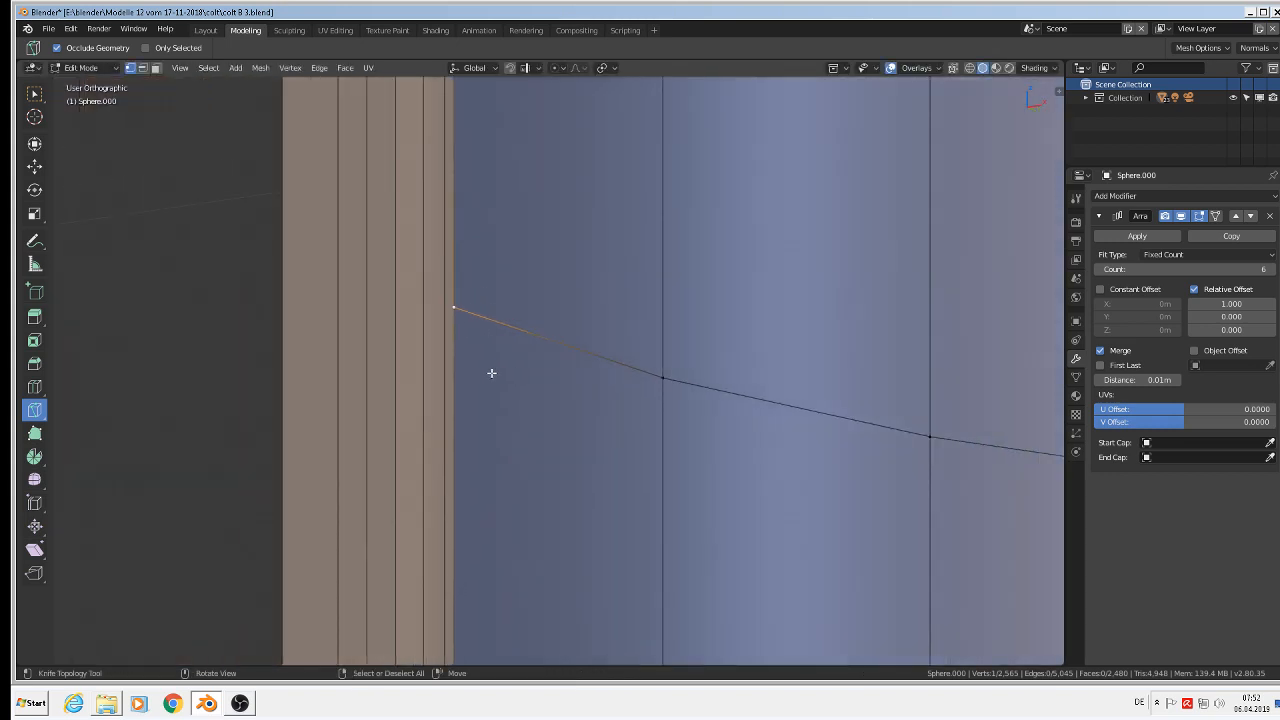
{"action": "scroll", "coordinate": [540, 380], "scroll_direction": "down", "scroll_amount": 2}
{"action": "key", "text": "g"}
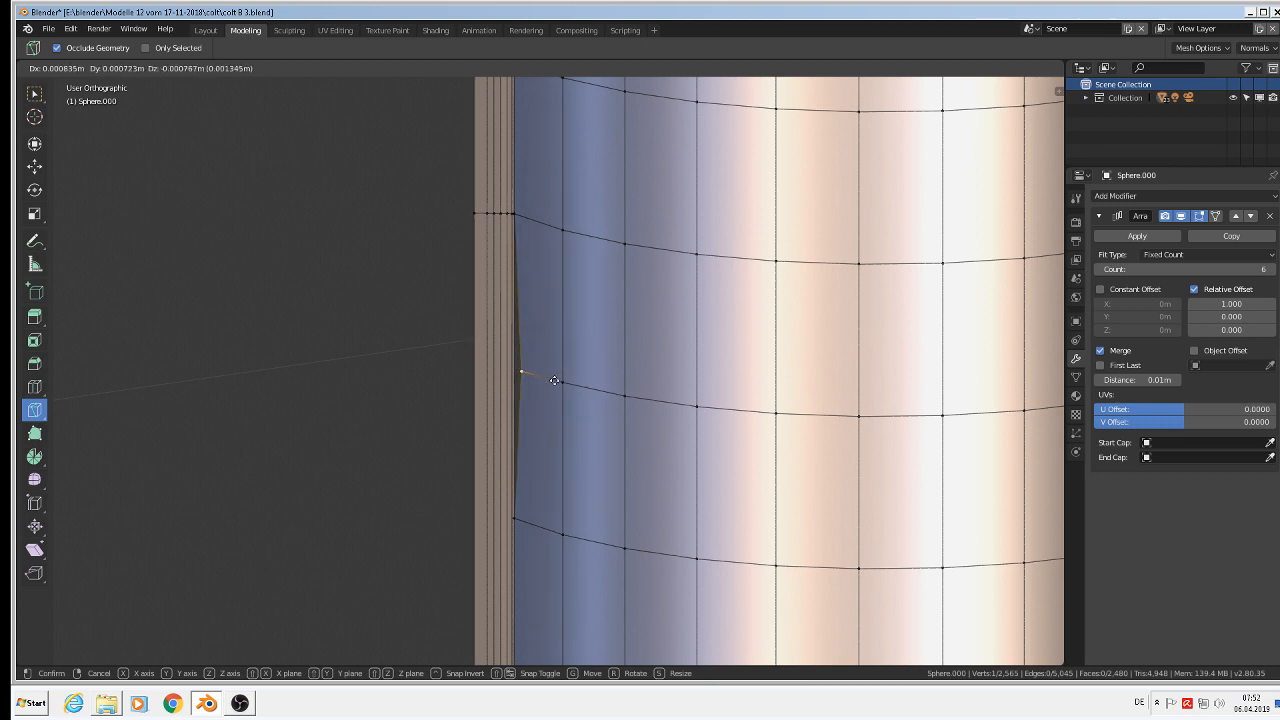
{"action": "left_click", "coordinate": [554, 380]}
Knife-cut the sixth row's missing edge from the recess's side vertex across the narrow strip to the panel's outer edge
{"action": "scroll", "coordinate": [514, 371], "scroll_direction": "up", "scroll_amount": 4}
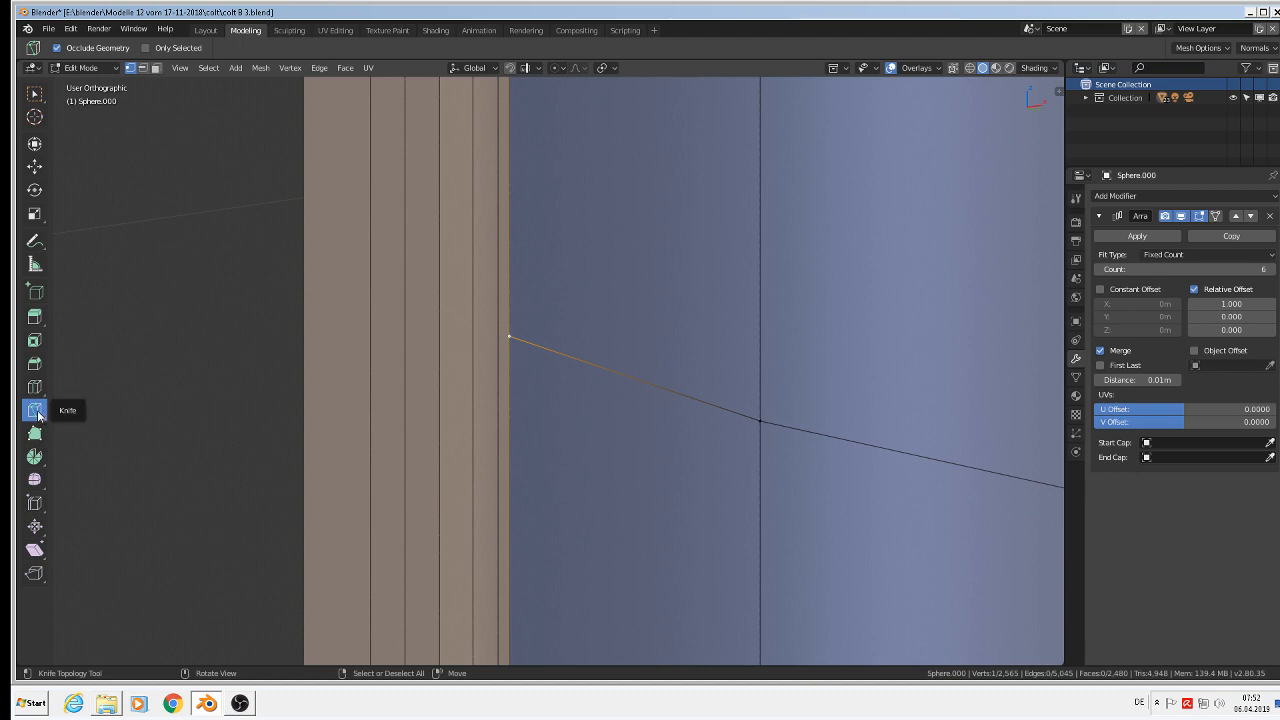
{"action": "left_click", "coordinate": [509, 337]}
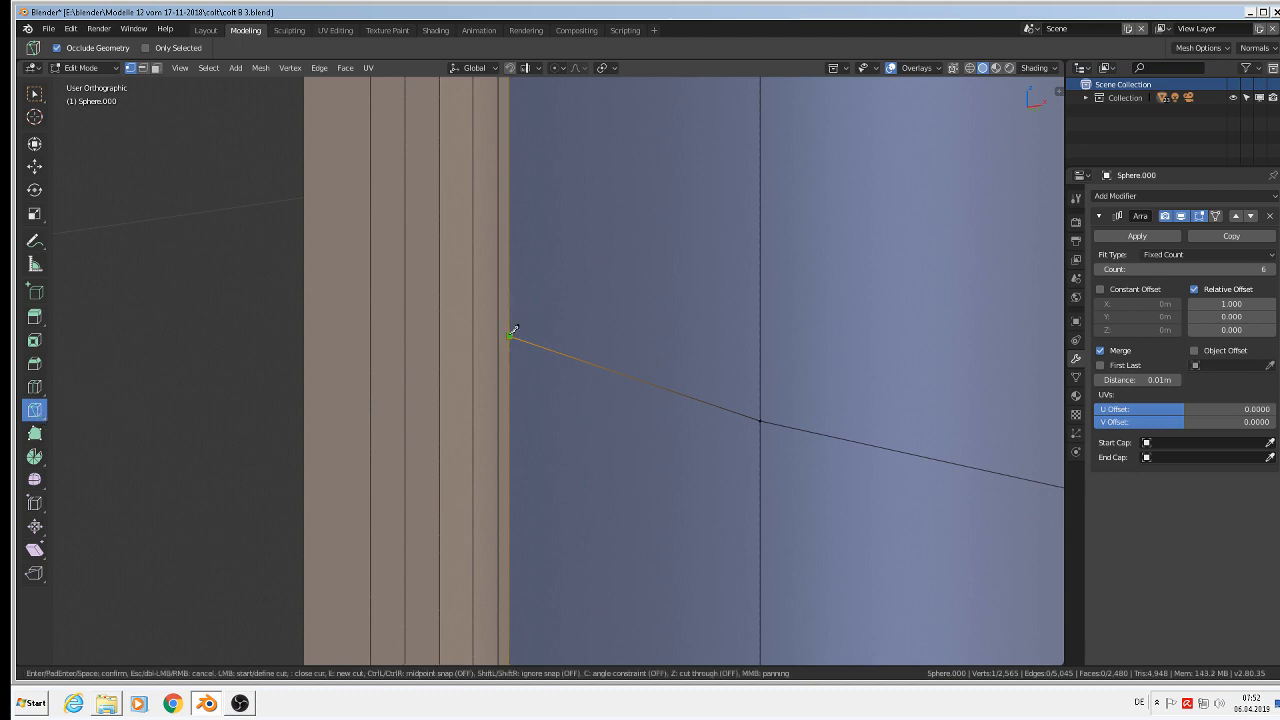
{"action": "left_click", "coordinate": [306, 331]}
{"action": "key", "text": "Return"}
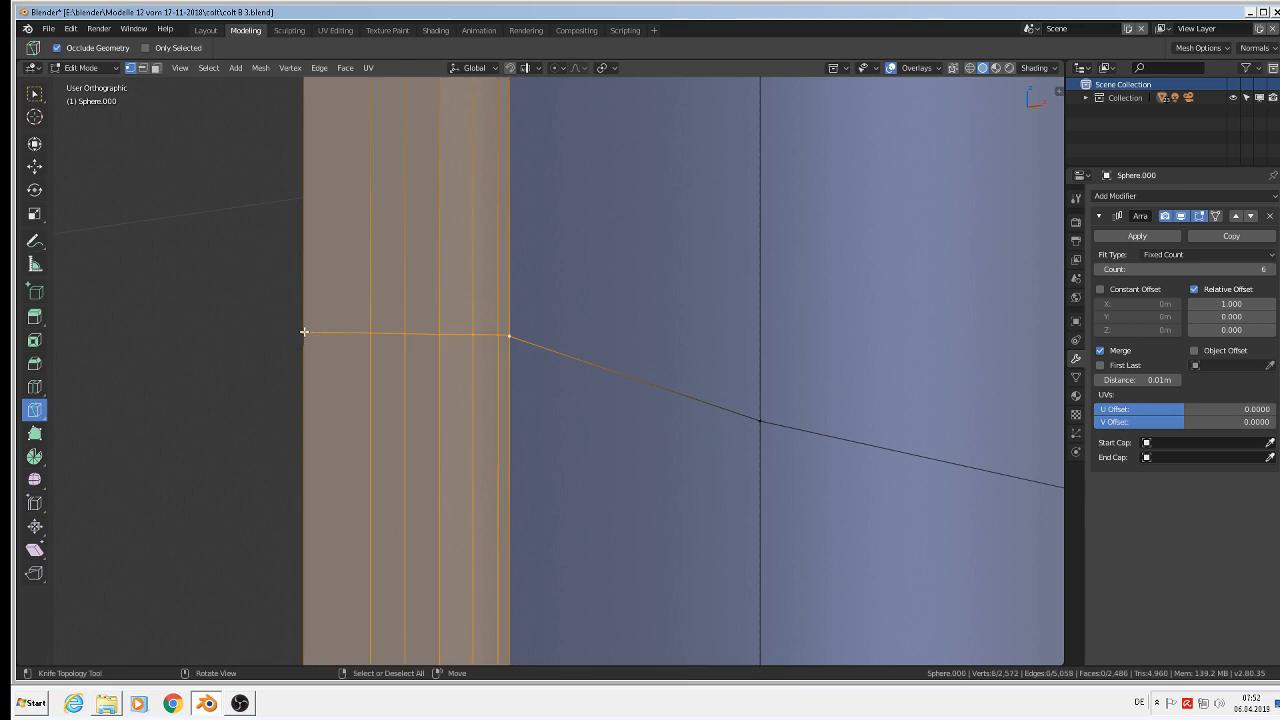
Try to knife-cut the seventh row's missing edge from the recess's side vertex to the panel's outer edge
{"action": "middle_click_drag", "start_coordinate": [440, 386], "coordinate": [566, 297]}
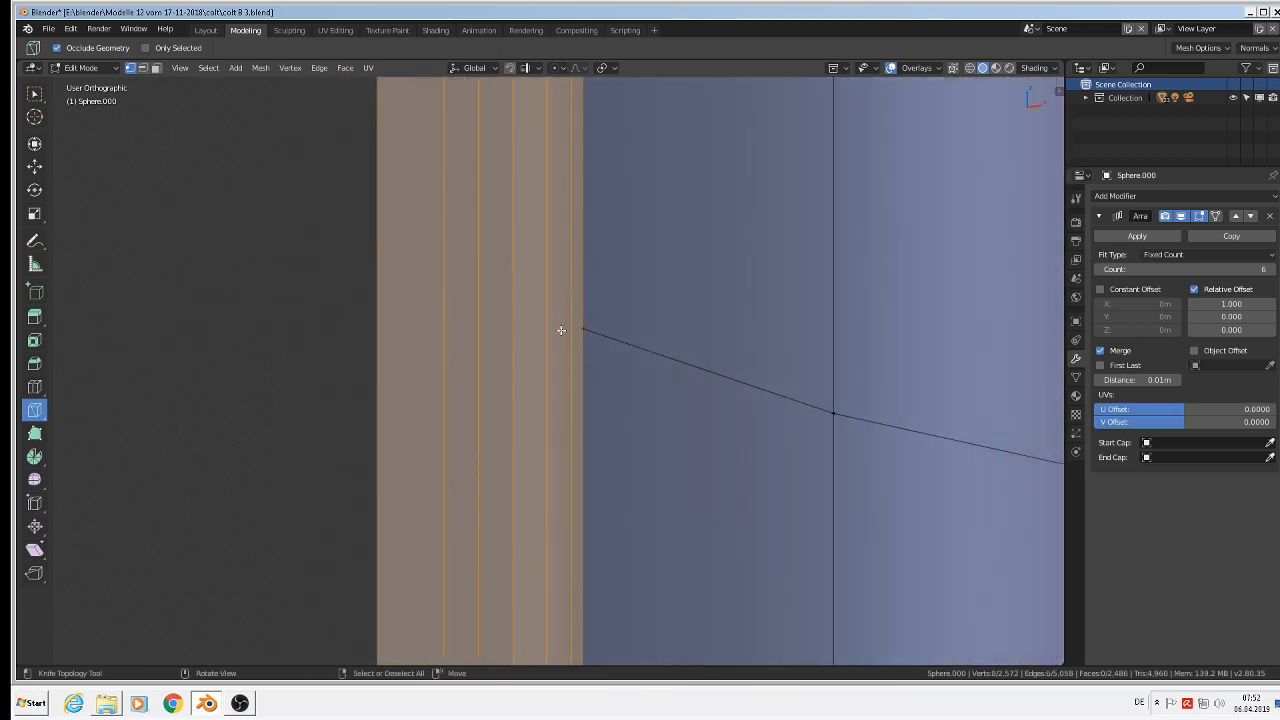
{"action": "left_click", "coordinate": [584, 327]}
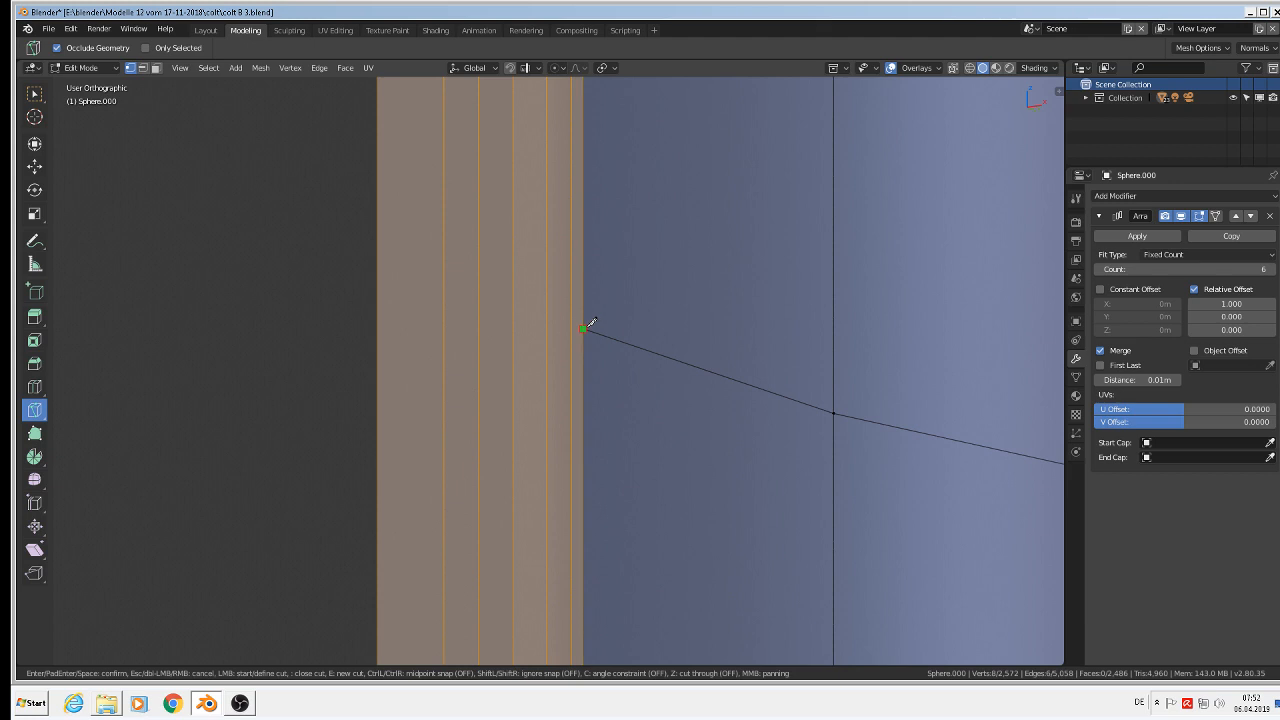
{"action": "left_click", "coordinate": [377, 326]}
{"action": "key", "text": "Return"}
{"action": "scroll", "coordinate": [444, 370], "scroll_direction": "down", "scroll_amount": 4}
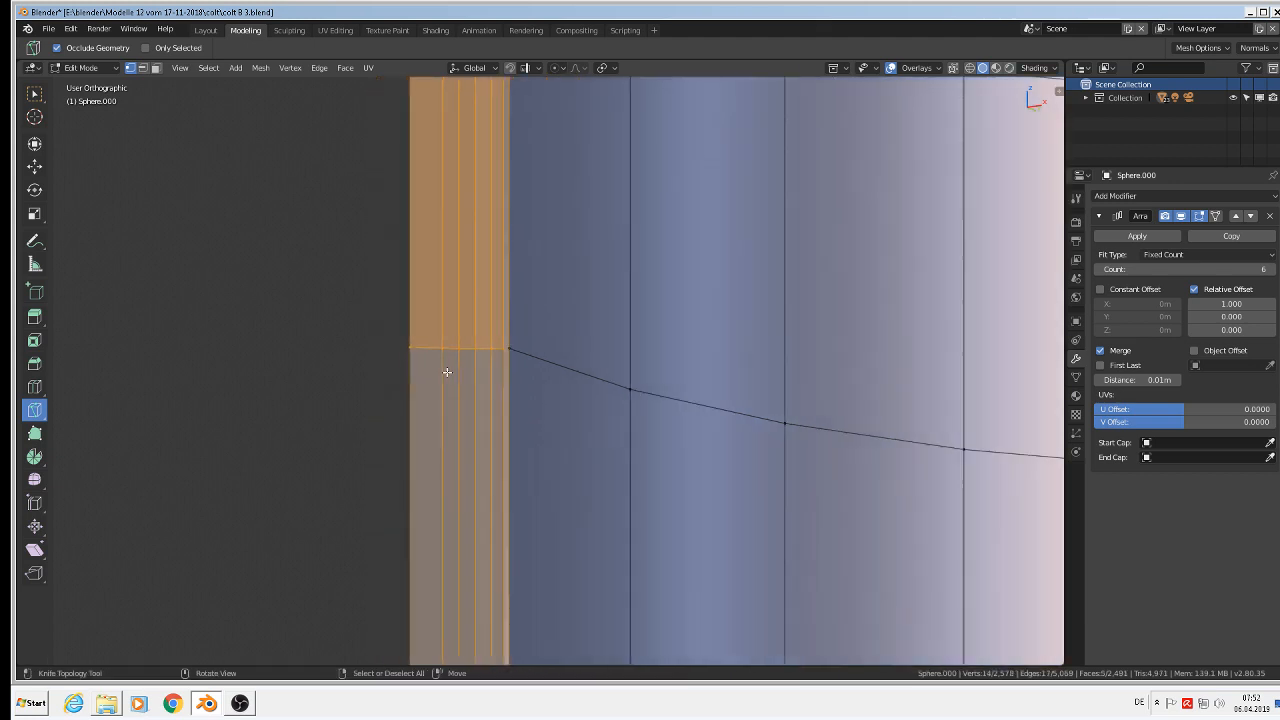
{"action": "scroll", "coordinate": [488, 370], "scroll_direction": "up", "scroll_amount": 4}
{"action": "middle_click_drag", "start_coordinate": [489, 365], "coordinate": [418, 348]}
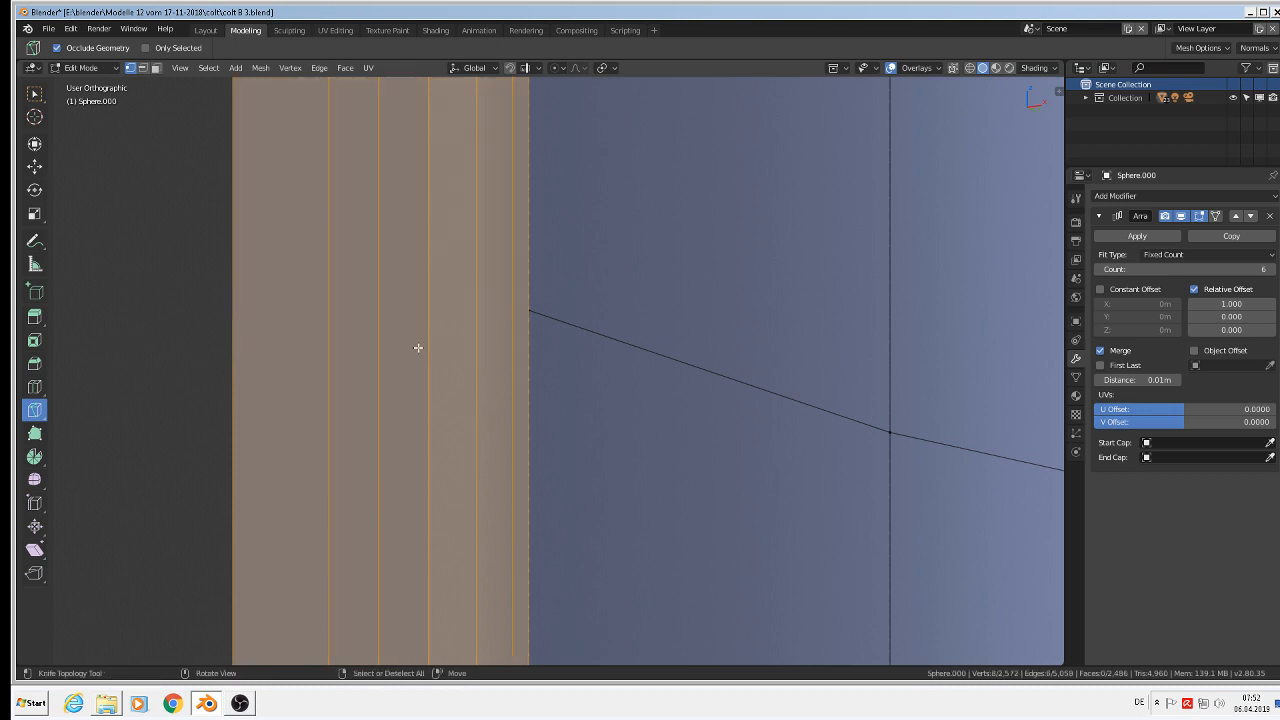
Try the seventh row's knife cut again from closer up at the recess's side vertex and undo it
{"action": "left_click", "coordinate": [533, 310]}
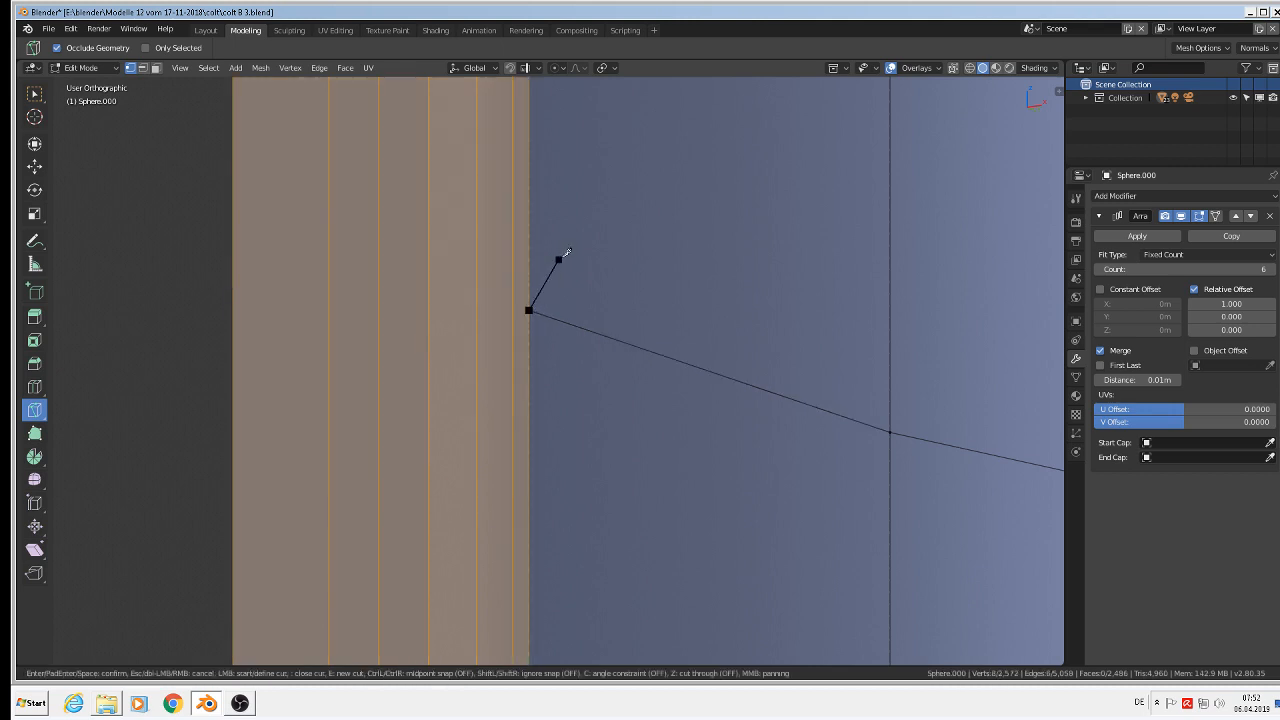
{"action": "key", "text": "Escape"}
{"action": "middle_click_drag", "start_coordinate": [523, 337], "coordinate": [499, 323]}
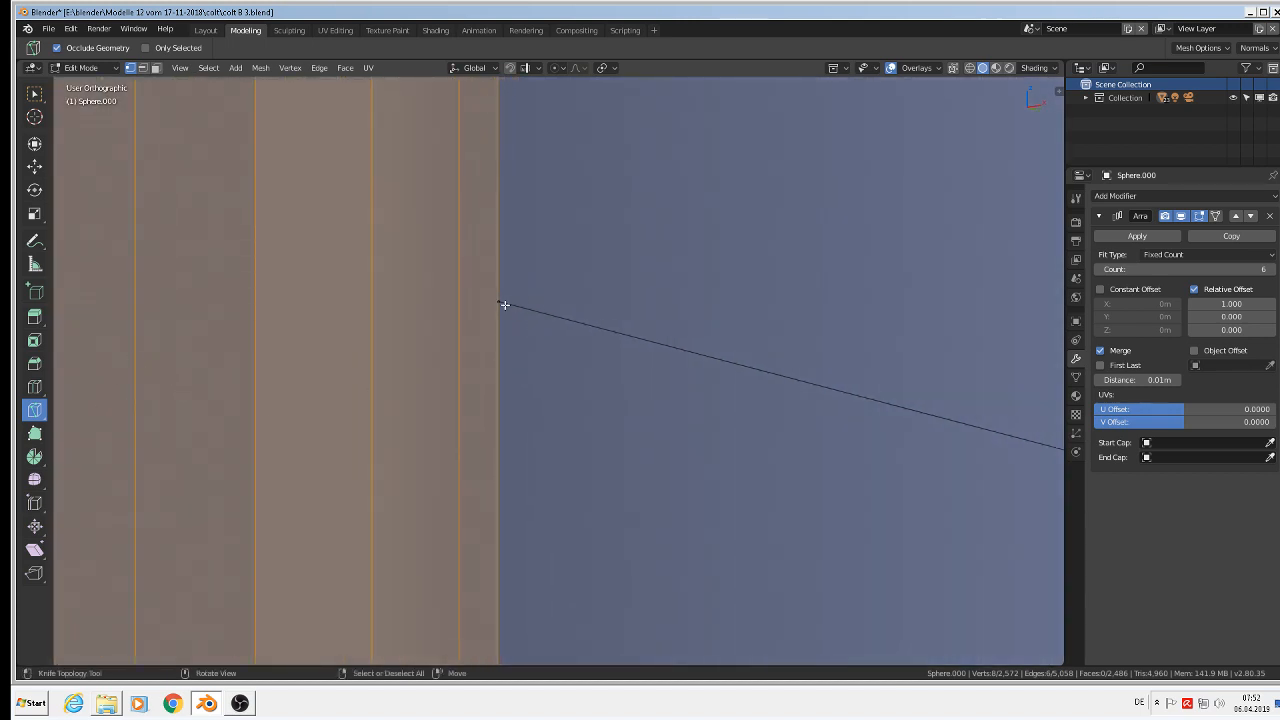
{"action": "left_click", "coordinate": [502, 301]}
{"action": "middle_click_drag", "start_coordinate": [502, 297], "coordinate": [493, 310]}
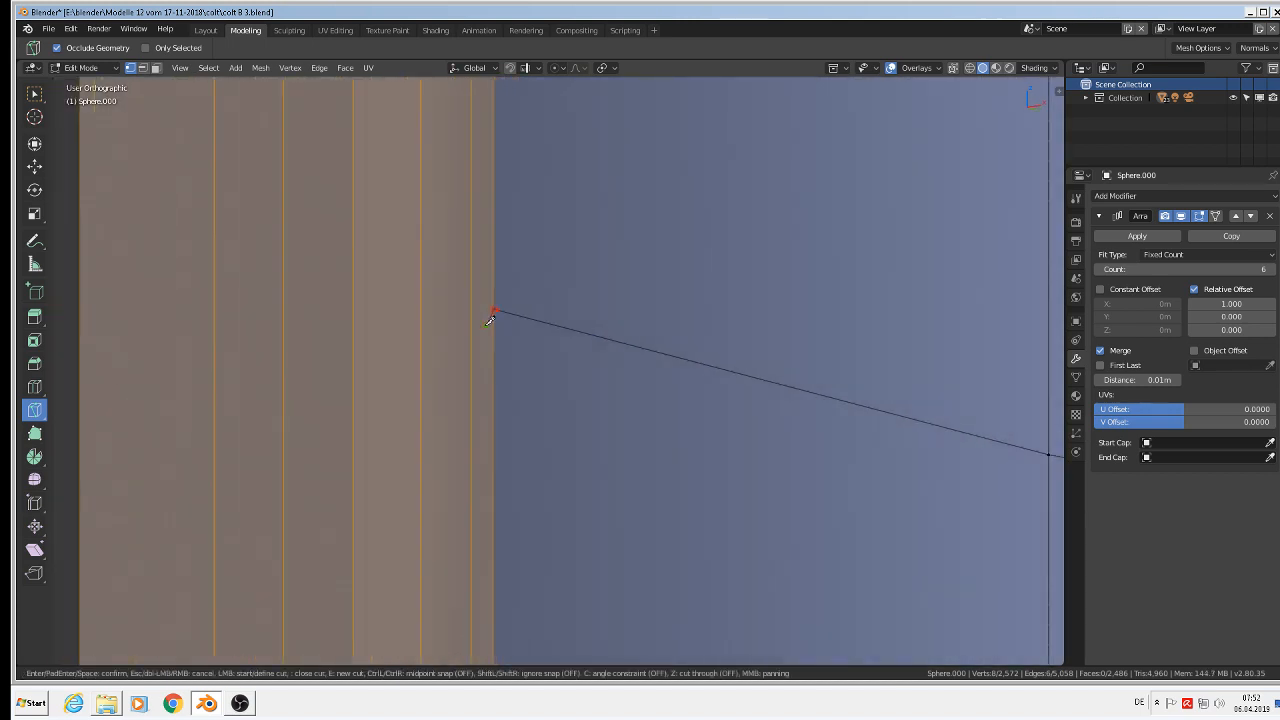
{"action": "left_click", "coordinate": [80, 297]}
{"action": "key", "text": "Return"}
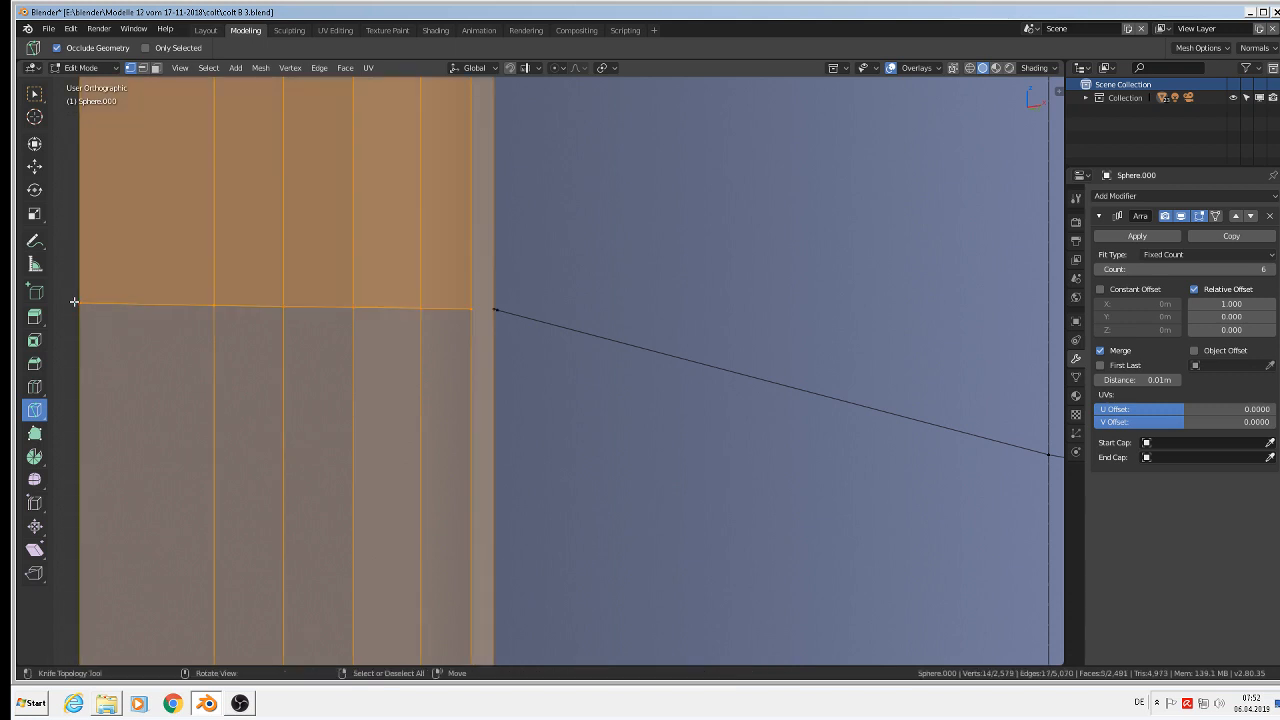
{"action": "key", "text": "ctrl+z"}
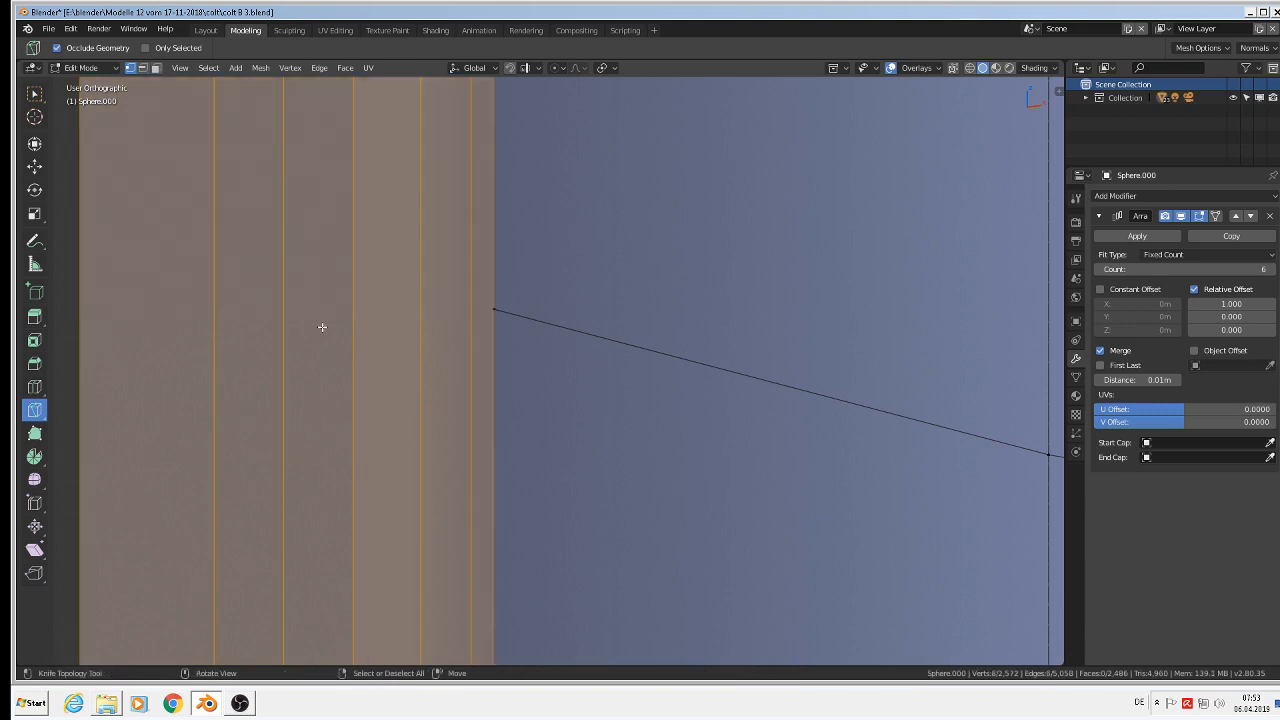
{"action": "left_click", "coordinate": [495, 309]}
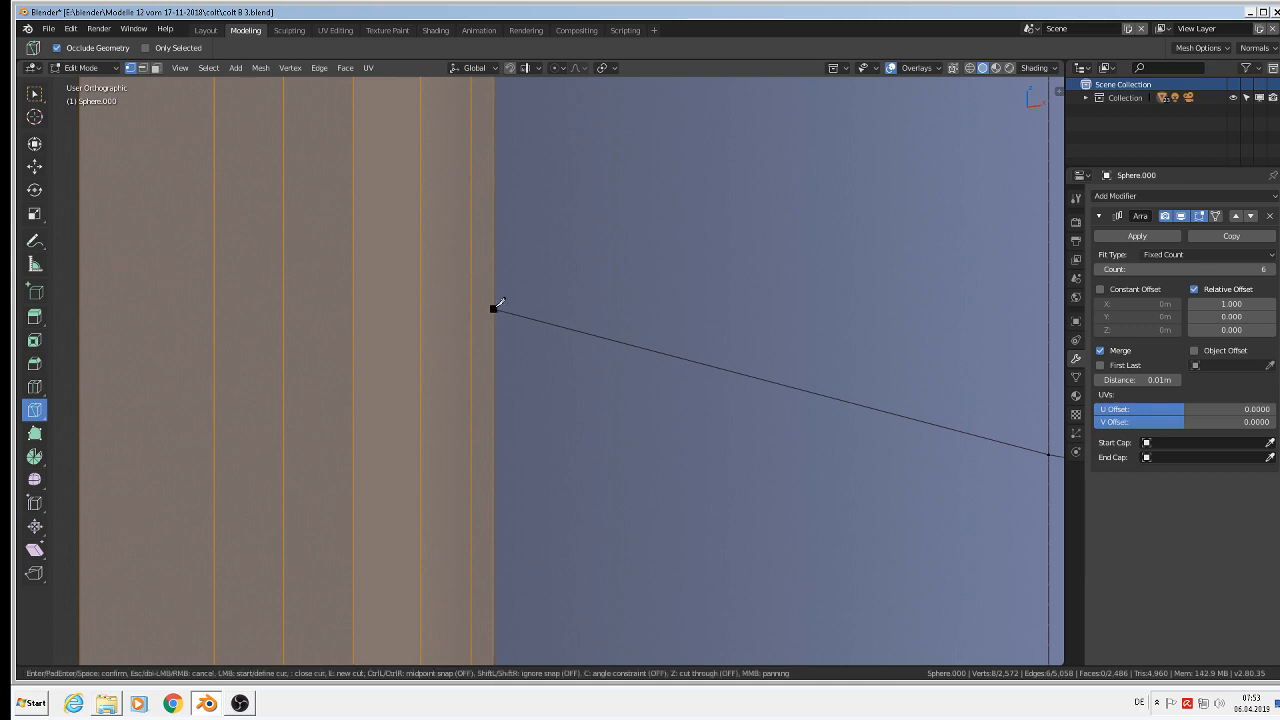
{"action": "key", "text": "Escape"}
{"action": "left_click", "coordinate": [497, 310]}
{"action": "key", "text": "Escape"}
Knife-cut the seventh row's edge across the narrow strip, from the recess's side vertex to the panel's outer edge
{"action": "left_click", "coordinate": [495, 309]}
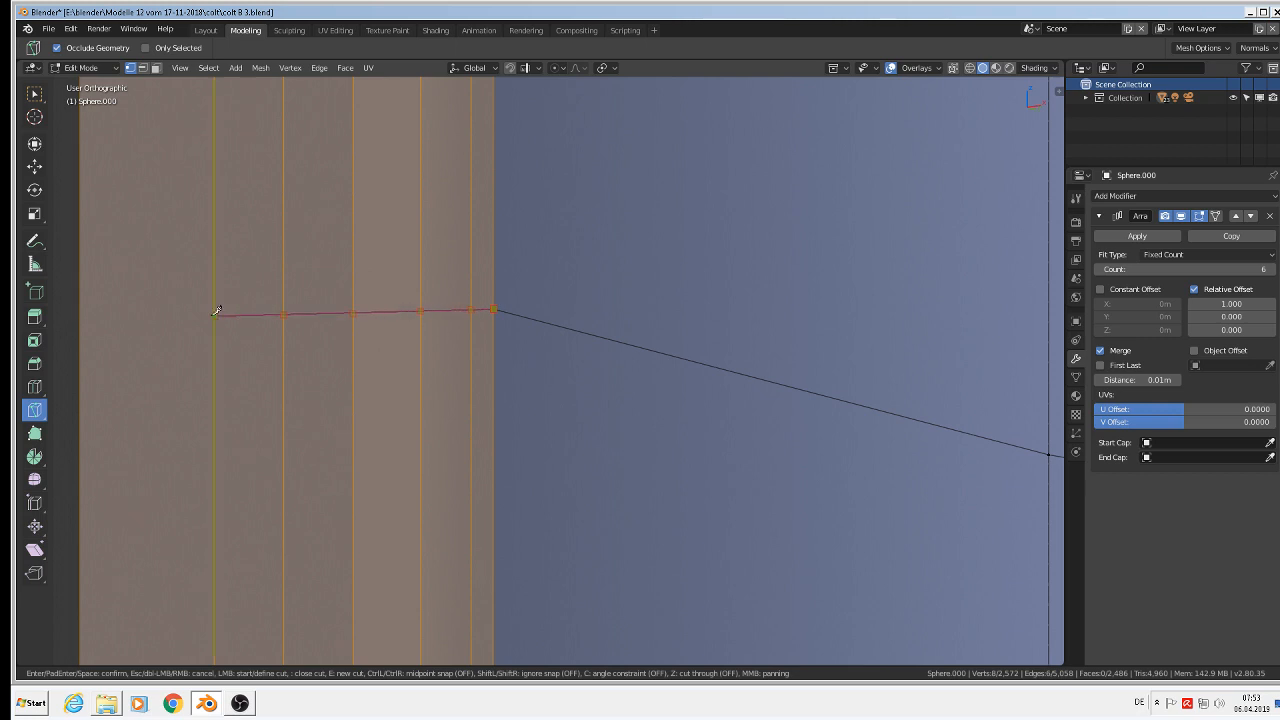
{"action": "left_click", "coordinate": [81, 296]}
{"action": "key", "text": "Return"}
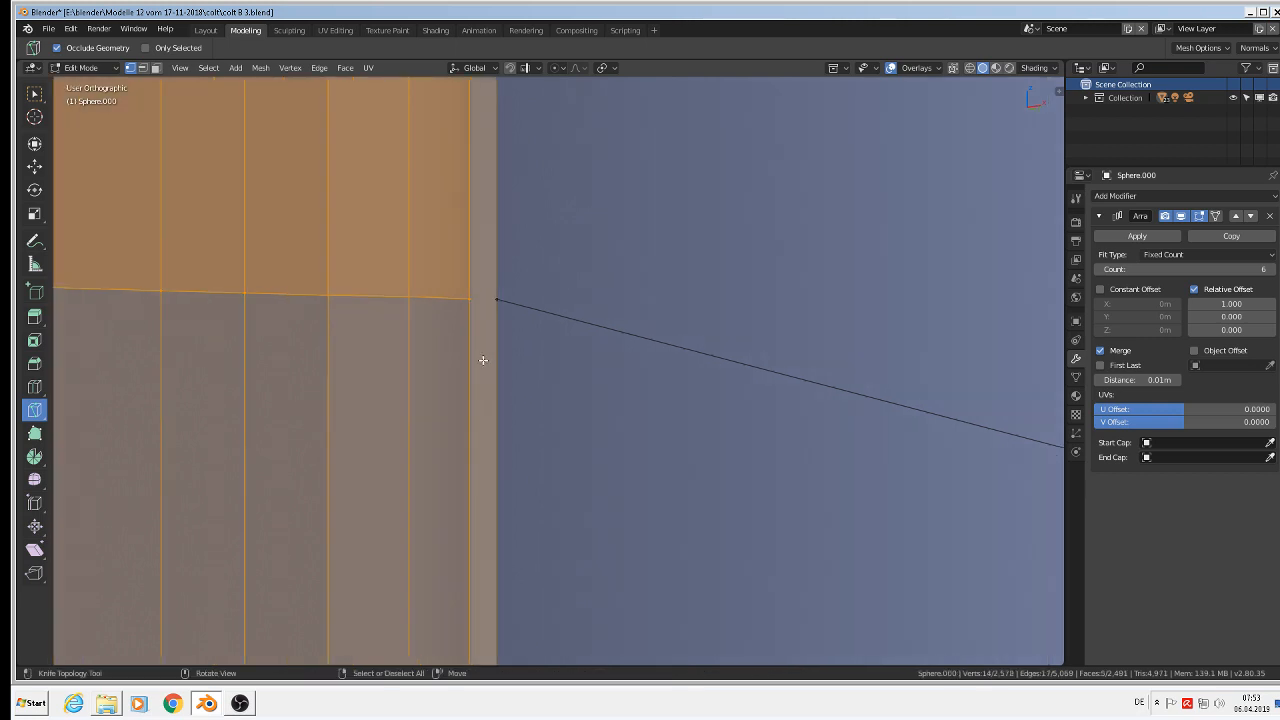
Knife-cut the eighth row's missing edge from the recess's side vertex across the narrow strip to the panel's outer edge
{"action": "mouse_move", "coordinate": [480, 360]}
{"action": "middle_mouse_down"}
{"action": "mouse_move", "coordinate": [514, 420]}
{"action": "mouse_move", "coordinate": [605, 421]}
{"action": "middle_mouse_up"}
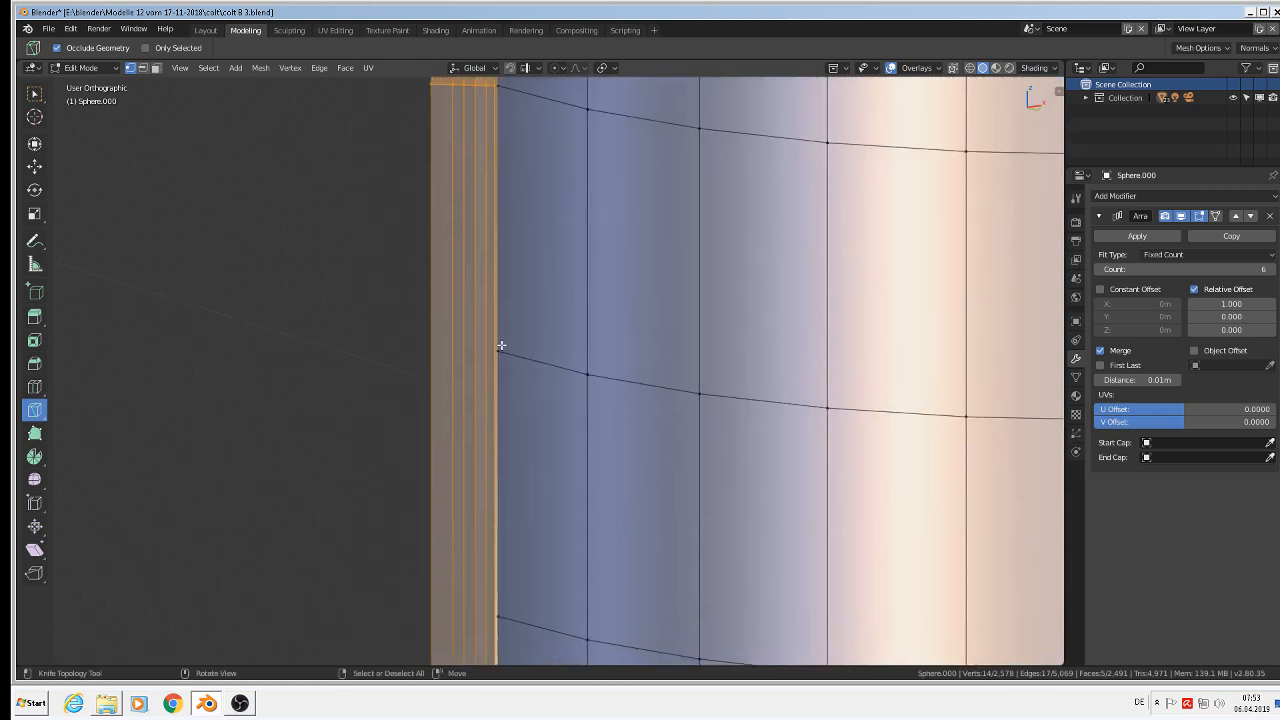
{"action": "scroll", "coordinate": [500, 350], "scroll_direction": "up", "scroll_amount": 7}
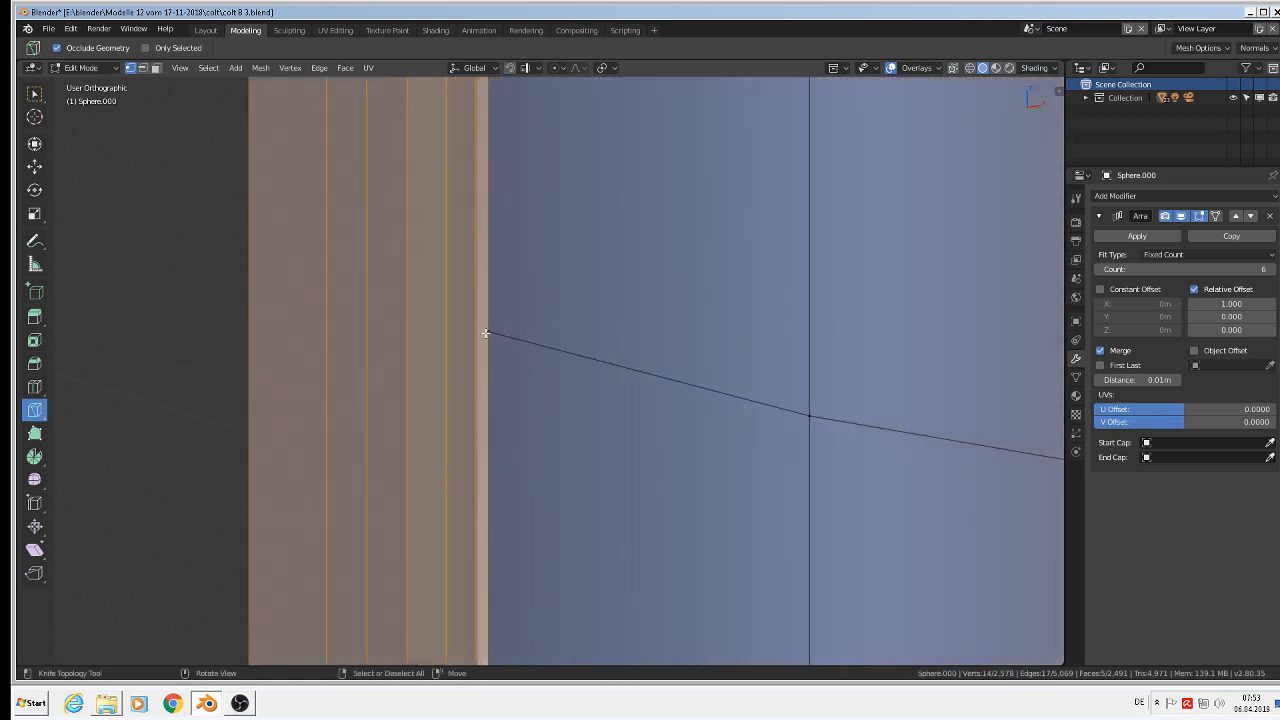
{"action": "left_click", "coordinate": [487, 332]}
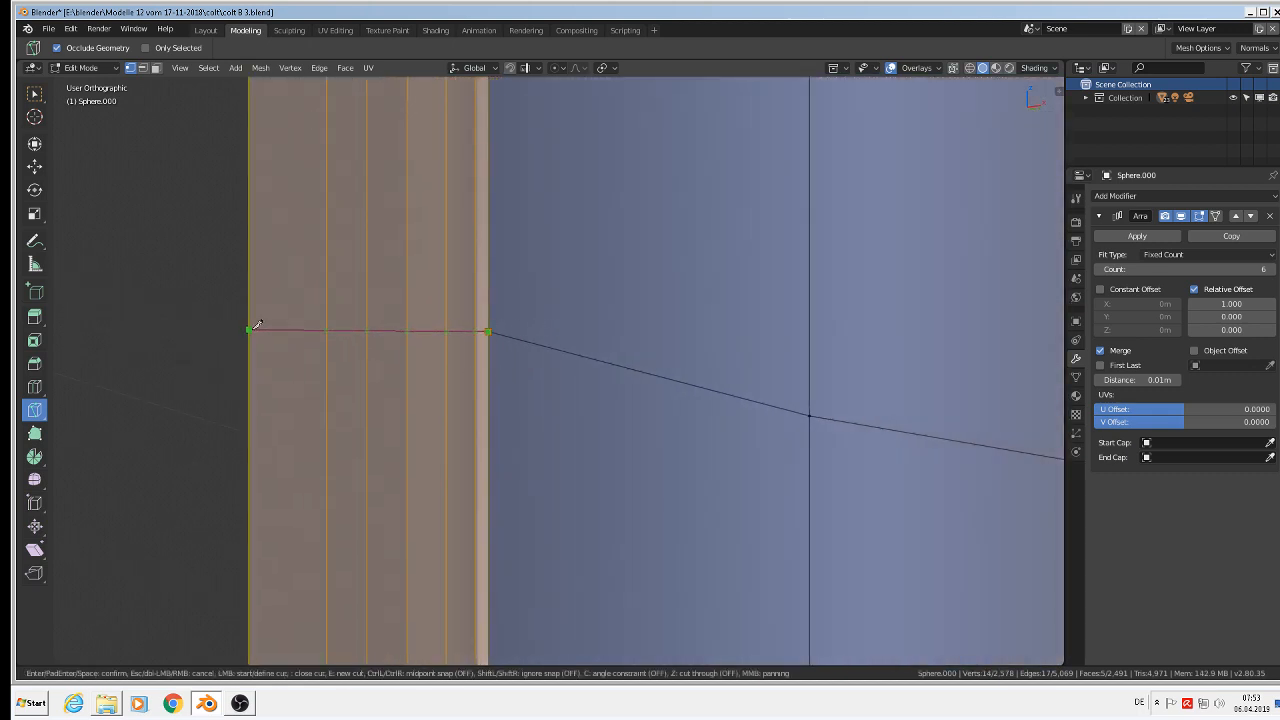
{"action": "left_click", "coordinate": [250, 332]}
{"action": "key", "text": "Return"}
Knife-cut the ninth row's missing edge from the recess's side vertex across the narrow strip to the panel's outer edge
{"action": "middle_click_drag", "start_coordinate": [371, 405], "coordinate": [517, 193]}
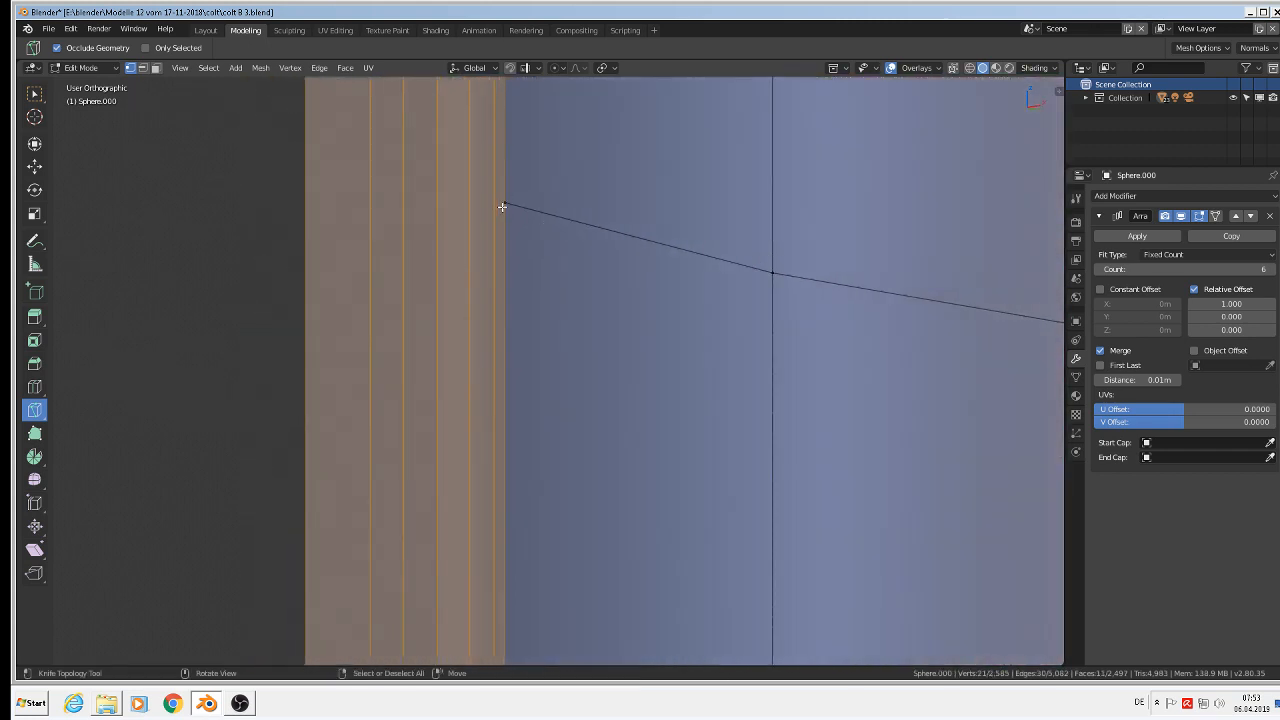
{"action": "left_click", "coordinate": [504, 204]}
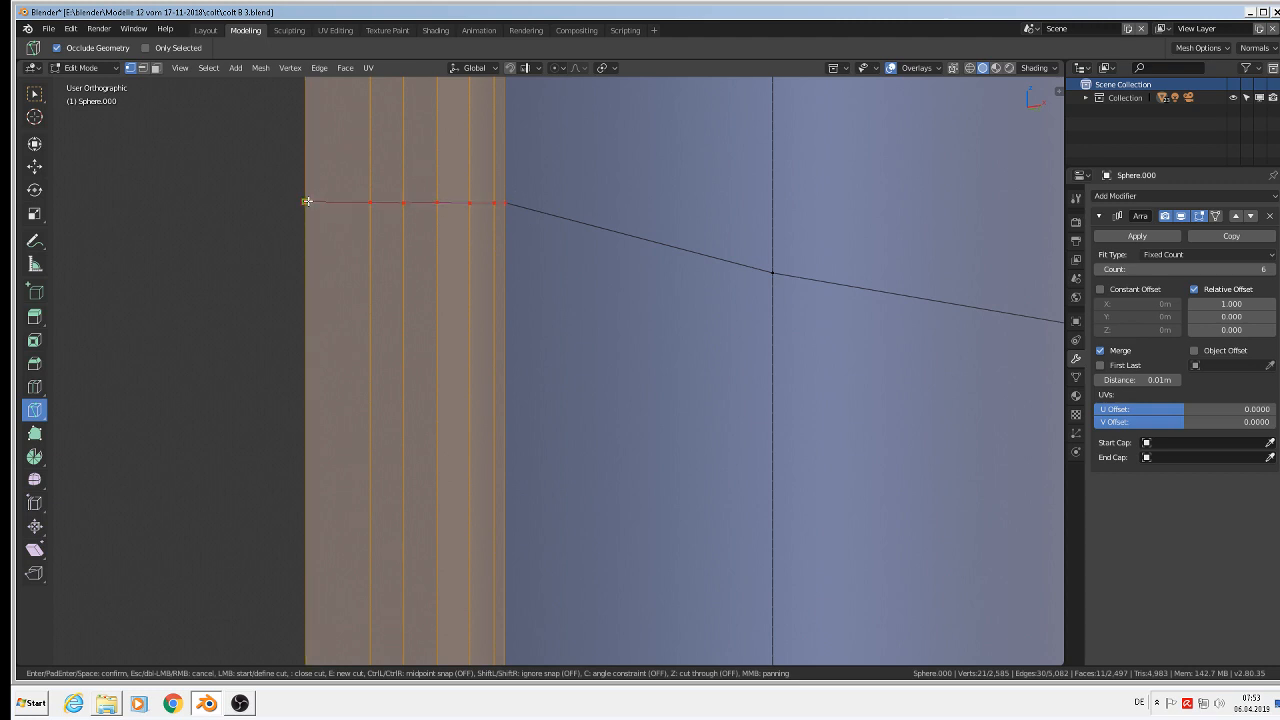
{"action": "key", "text": "Return"}
Knife-cut the tenth row's missing edge from the recess's side vertex across the narrow strip to the panel's outer edge
{"action": "middle_click_drag", "start_coordinate": [420, 300], "coordinate": [472, 344]}
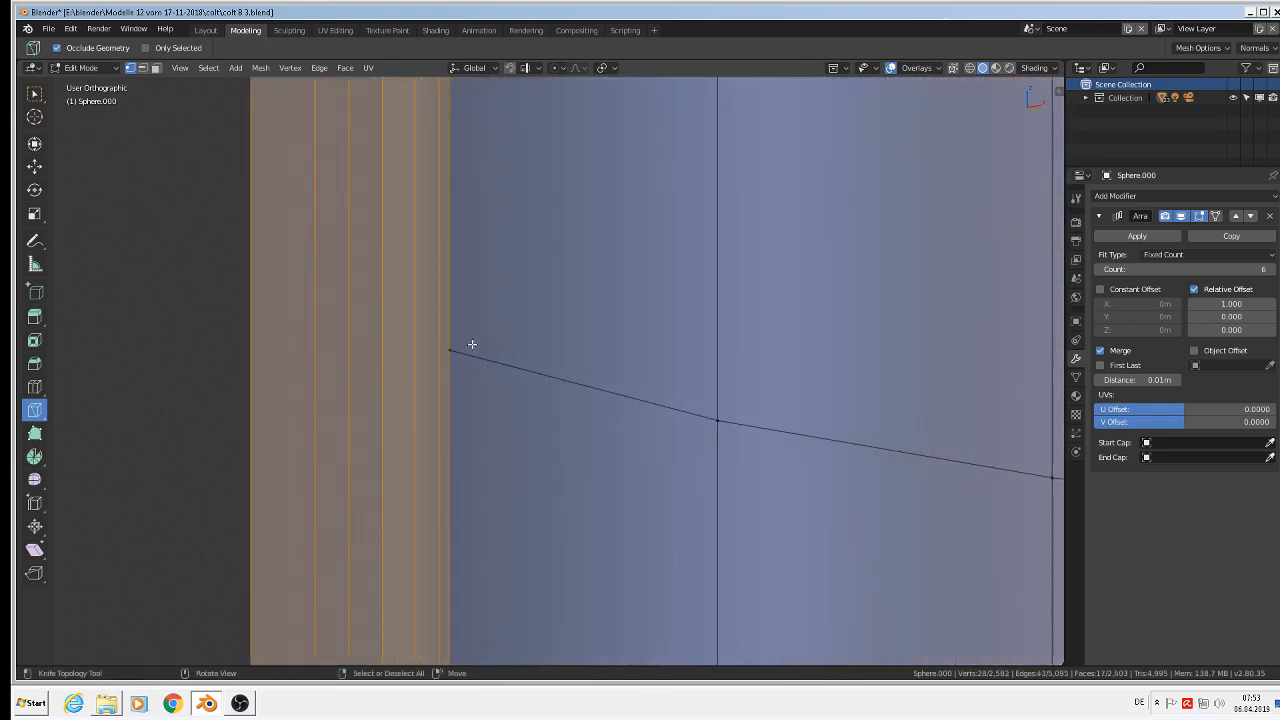
{"action": "left_click", "coordinate": [450, 352]}
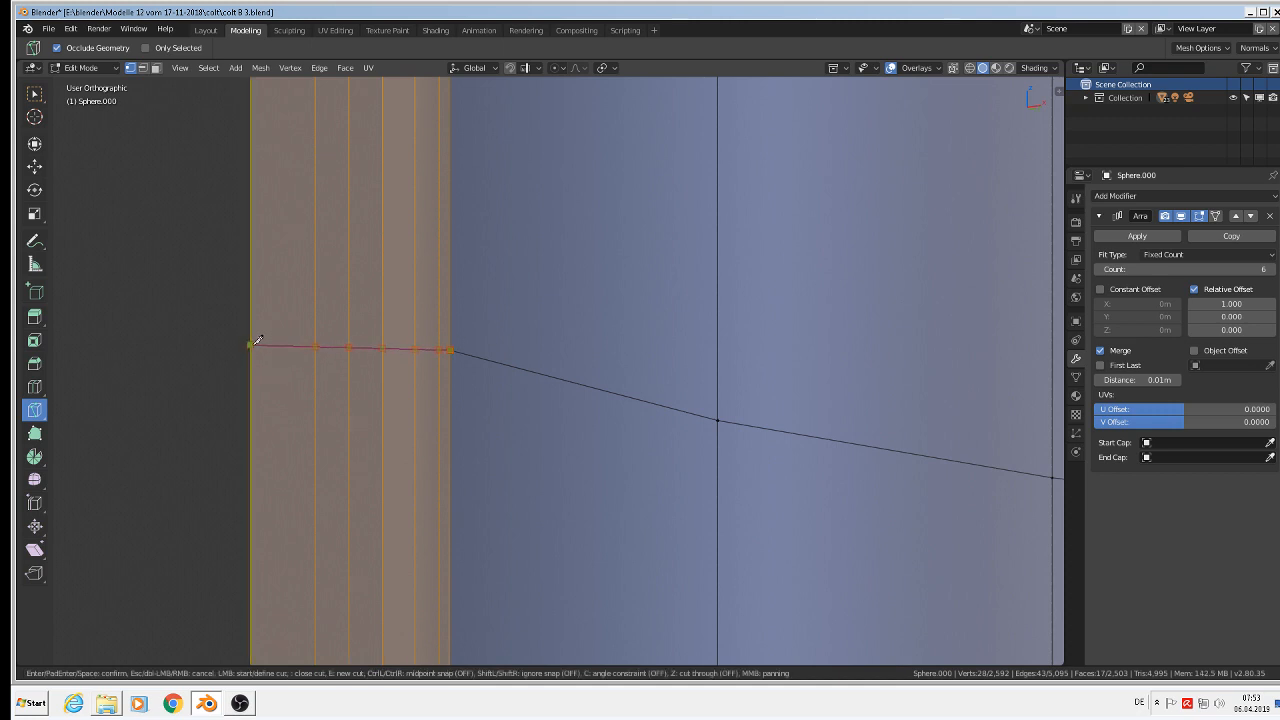
{"action": "left_click", "coordinate": [253, 344]}
{"action": "key", "text": "Return"}
Knife-cut the eleventh row's missing edge from the recess's side vertex across the narrow strip to the panel's outer edge
{"action": "scroll", "coordinate": [355, 361], "scroll_direction": "down", "scroll_amount": 6}
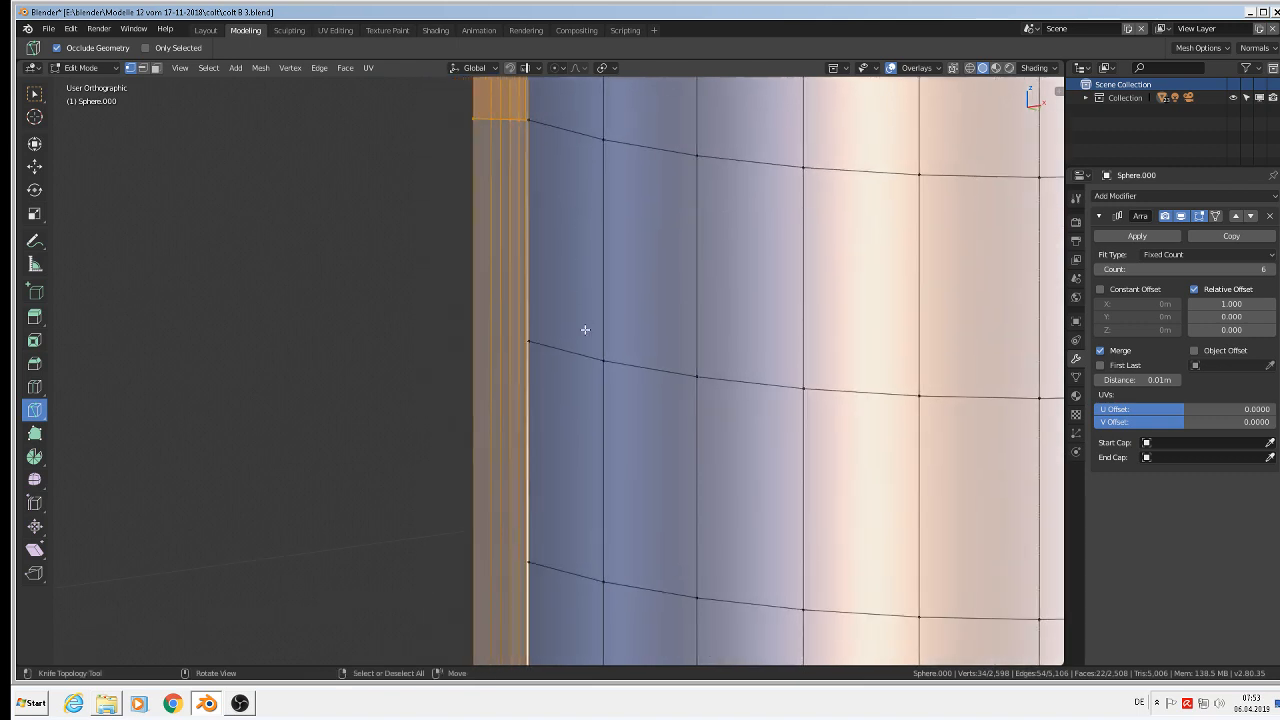
{"action": "scroll", "coordinate": [585, 329], "scroll_direction": "up", "scroll_amount": 3}
{"action": "left_click", "coordinate": [490, 348]}
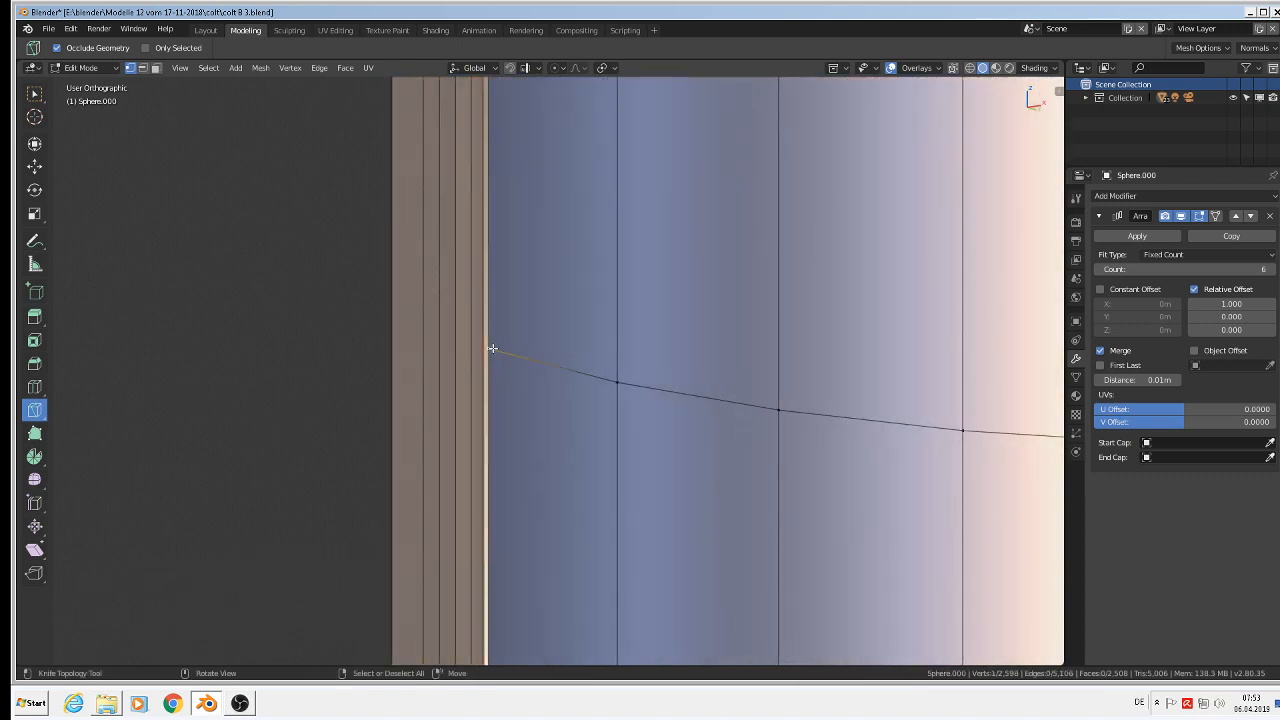
{"action": "left_click", "coordinate": [489, 349]}
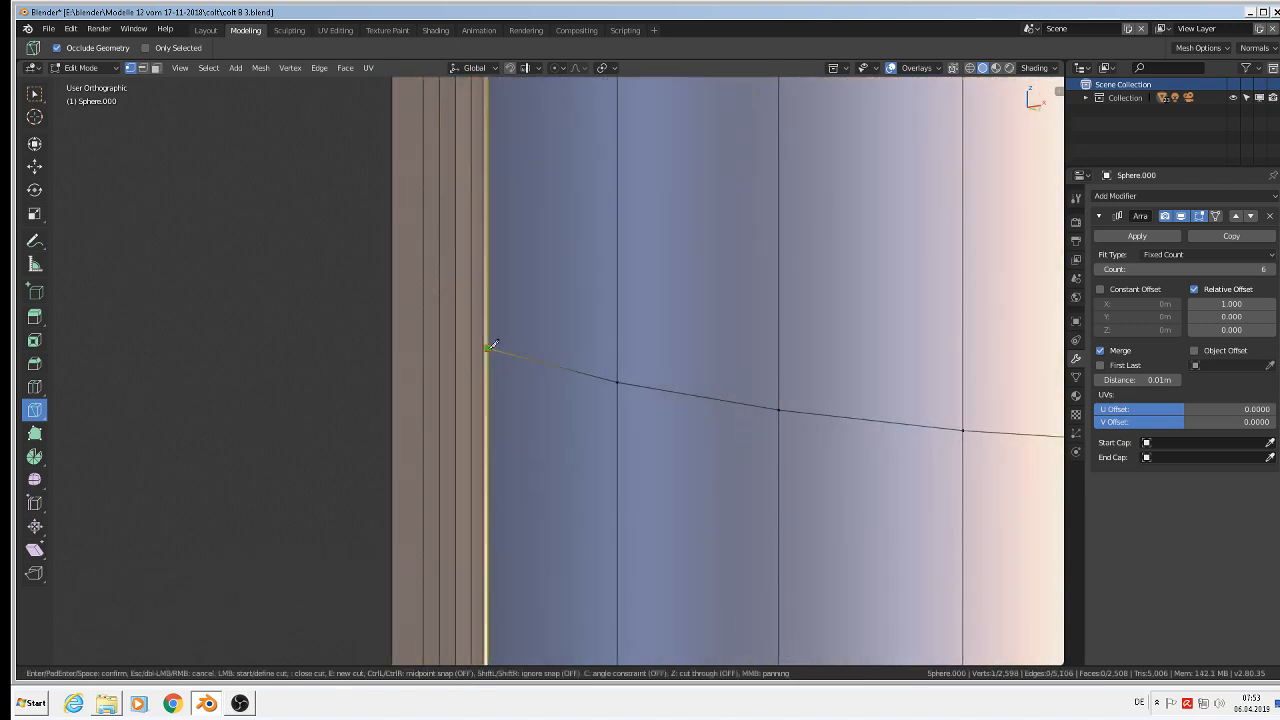
{"action": "left_click", "coordinate": [396, 345]}
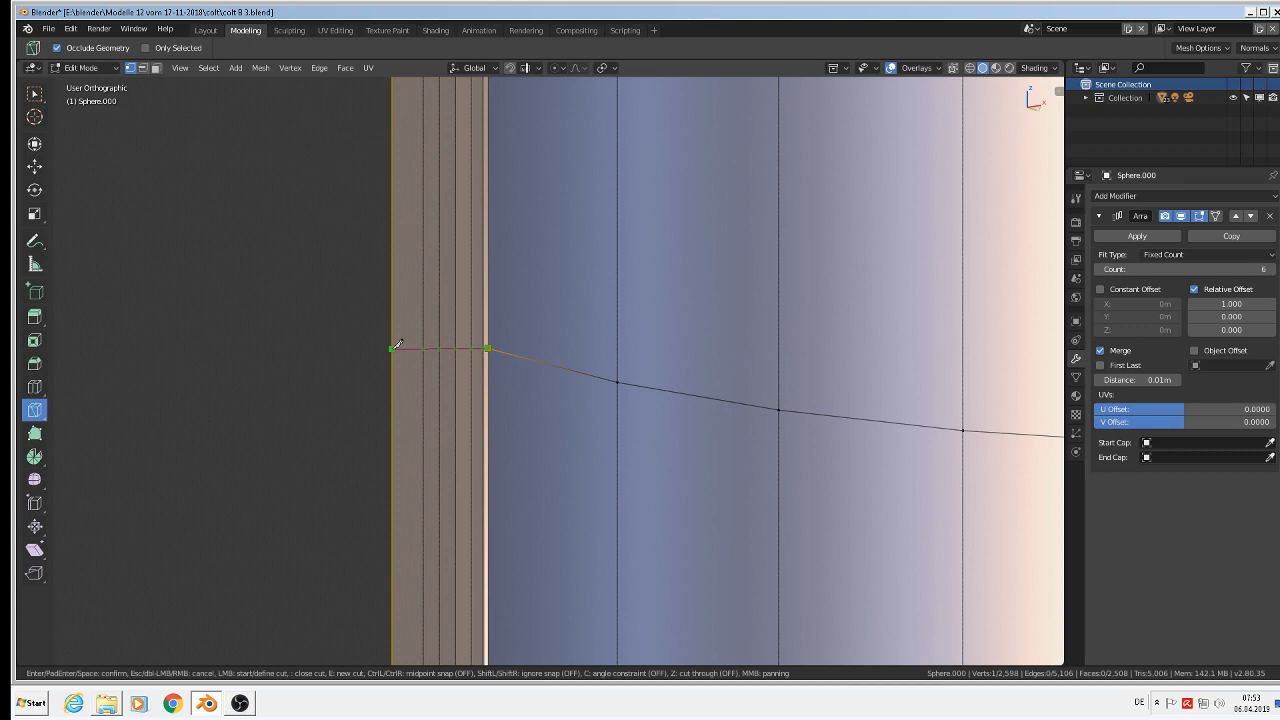
{"action": "key", "text": "Return"}
Knife-cut the twelfth row's missing edge from the recess's side vertex across the narrow strip to the panel's outer edge
{"action": "scroll", "coordinate": [432, 365], "scroll_direction": "down", "scroll_amount": 2}
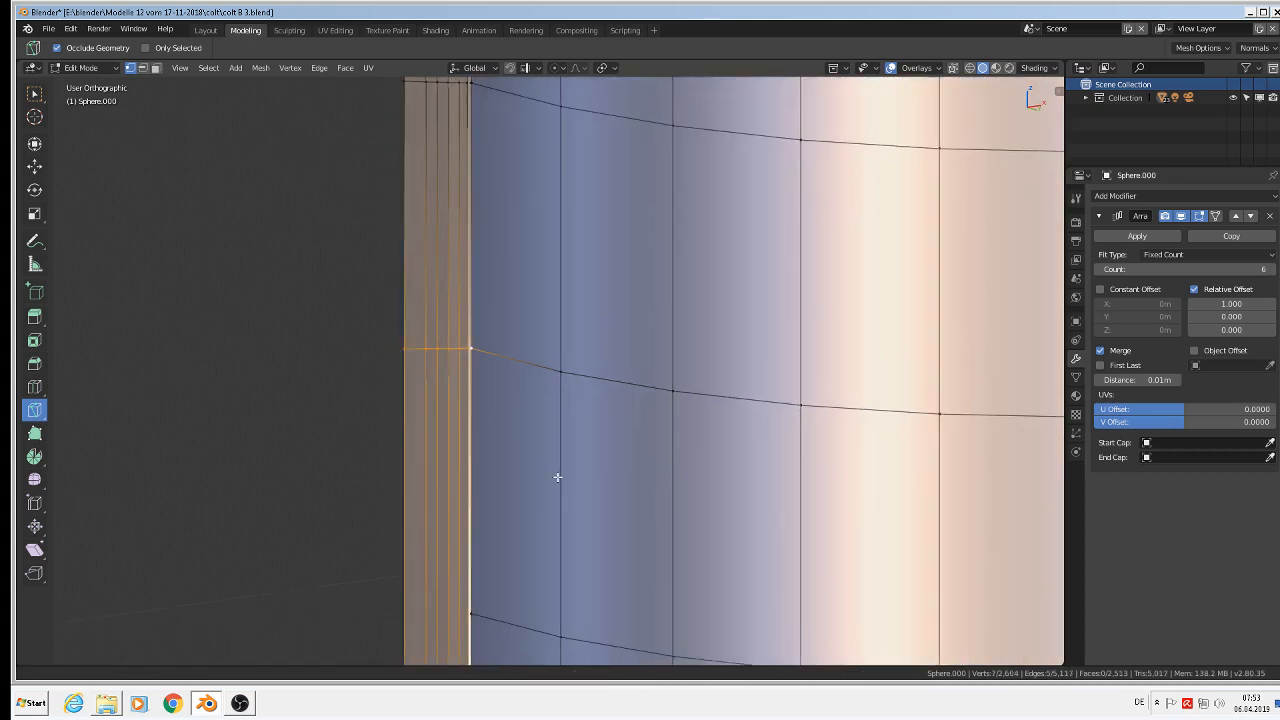
{"action": "middle_click_drag", "start_coordinate": [557, 477], "coordinate": [623, 163], "text": "shift"}
{"action": "scroll", "coordinate": [548, 302], "scroll_direction": "up", "scroll_amount": 3}
{"action": "right_click", "coordinate": [530, 294]}
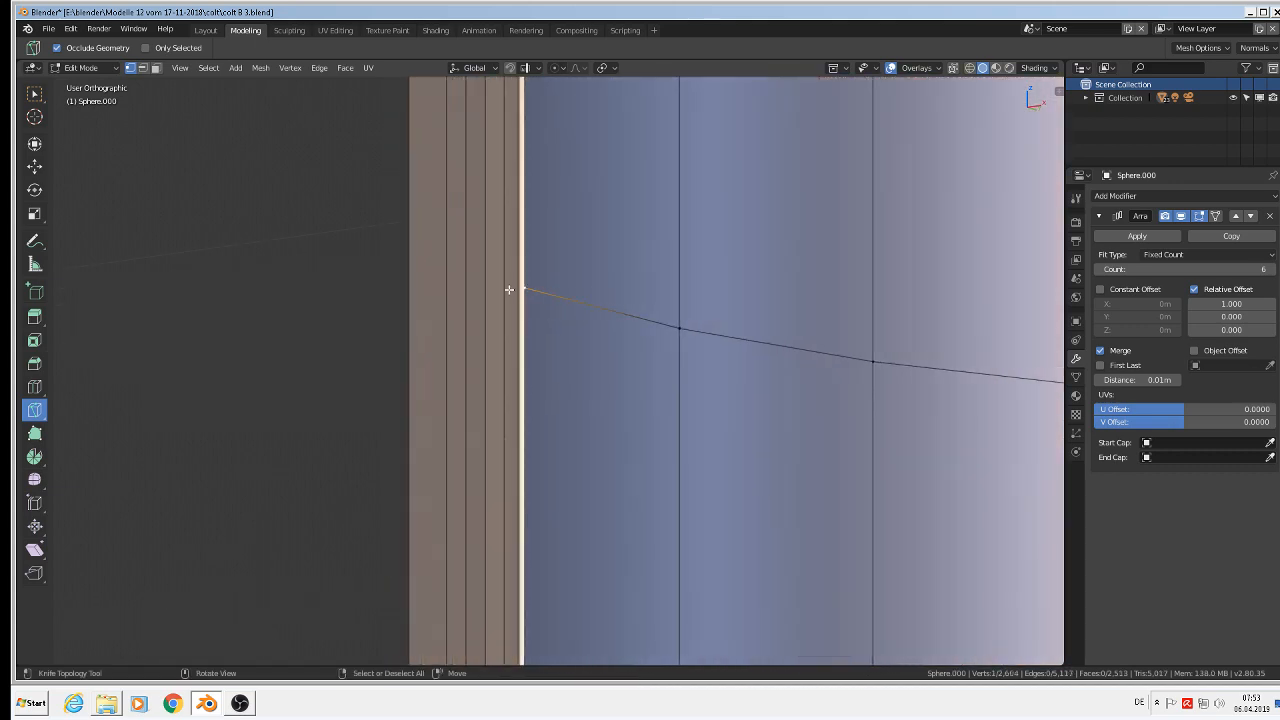
{"action": "left_click", "coordinate": [525, 288]}
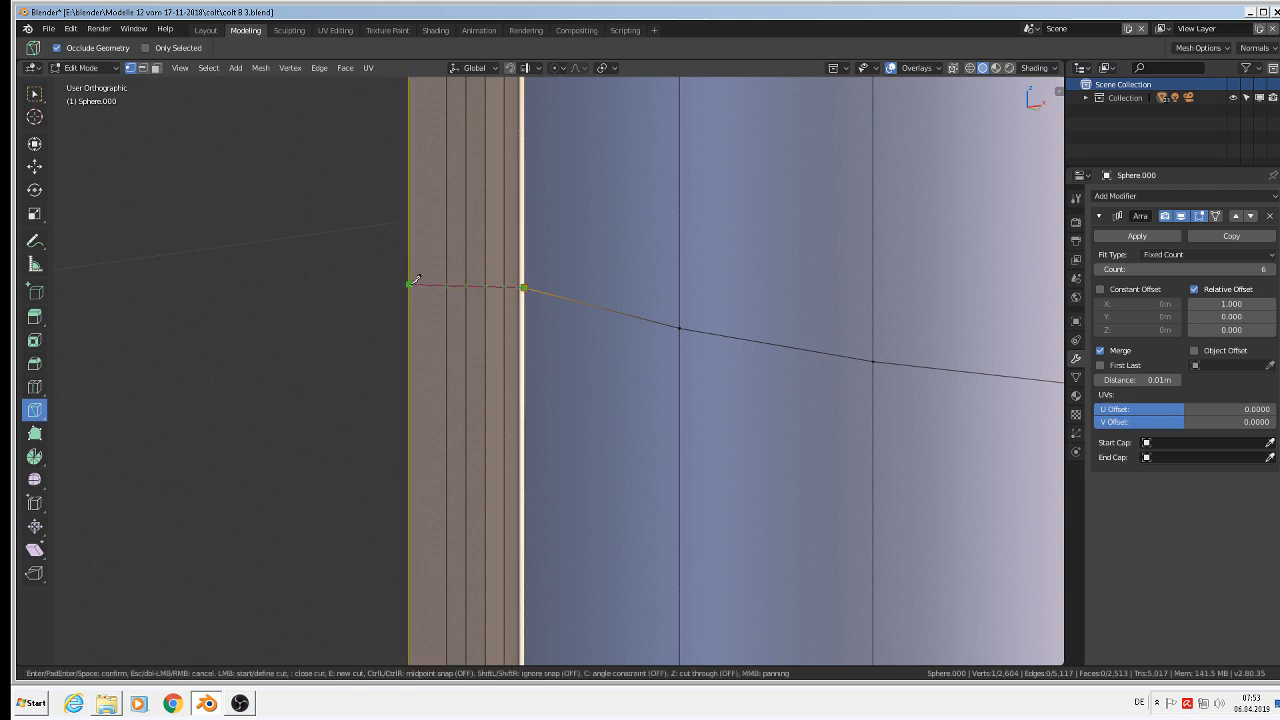
{"action": "left_click", "coordinate": [412, 282]}
{"action": "key", "text": "Return"}
Knife-cut the thirteenth row's missing edge from the recess's side vertex across the narrow strip to the panel's outer edge
{"action": "scroll", "coordinate": [654, 486], "scroll_direction": "down", "scroll_amount": 3}
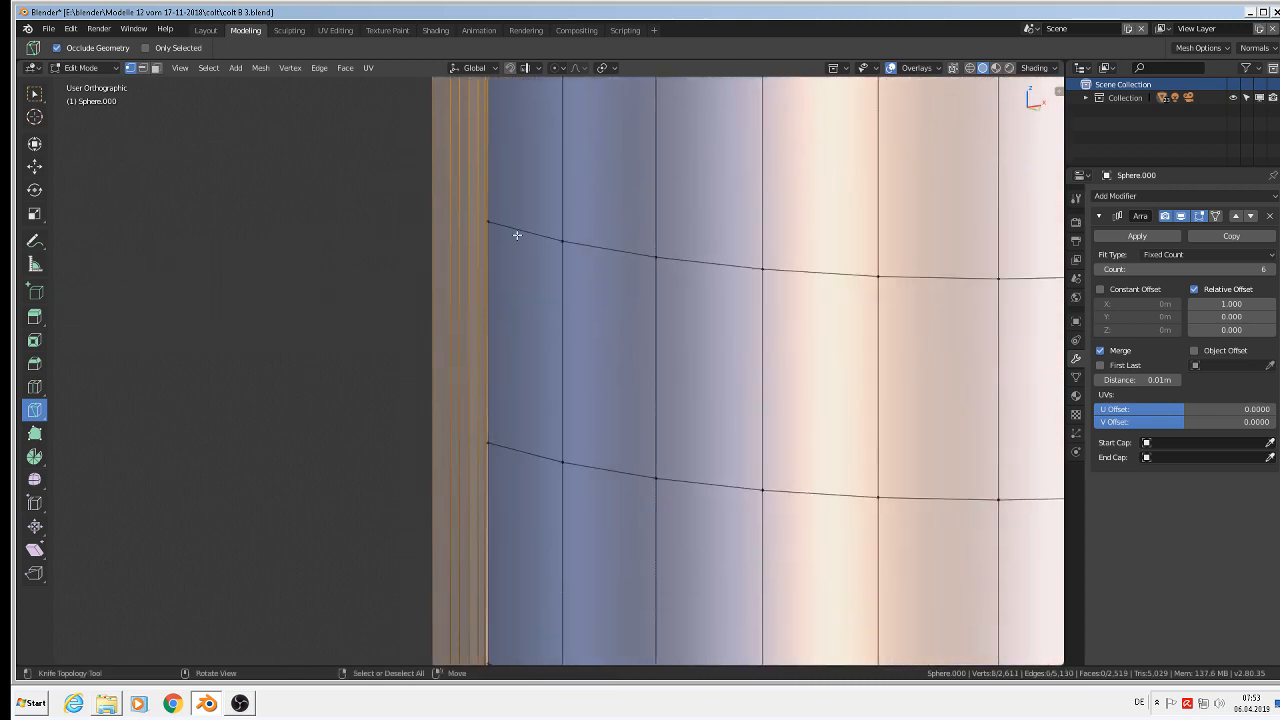
{"action": "scroll", "coordinate": [474, 266], "scroll_direction": "up", "scroll_amount": 3}
{"action": "right_click", "coordinate": [505, 192]}
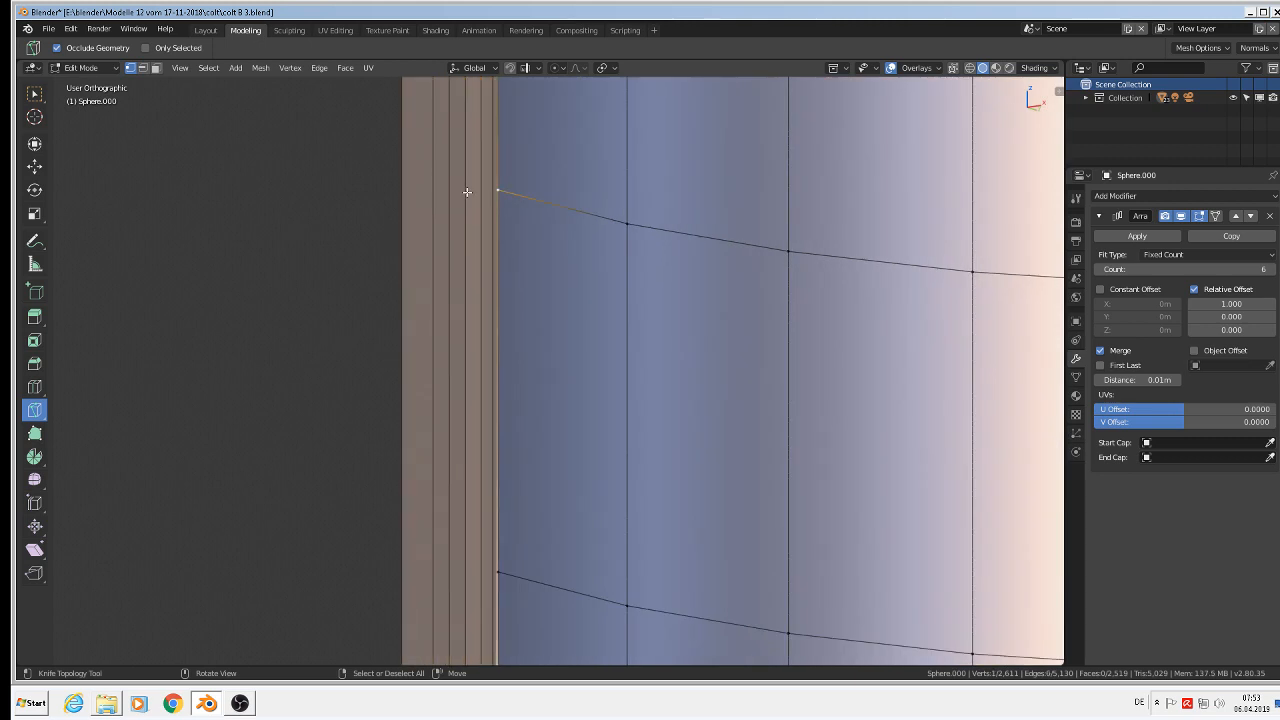
{"action": "left_click", "coordinate": [495, 190]}
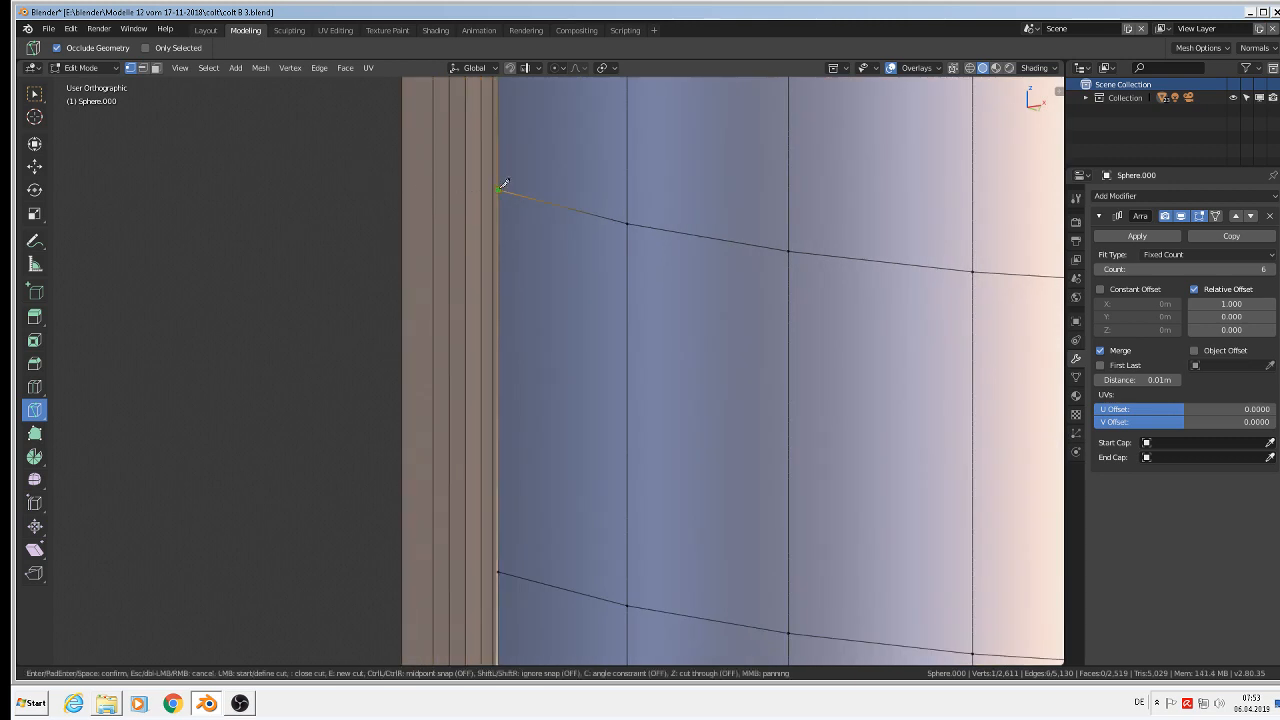
{"action": "left_click", "coordinate": [404, 189]}
{"action": "key", "text": "Return"}
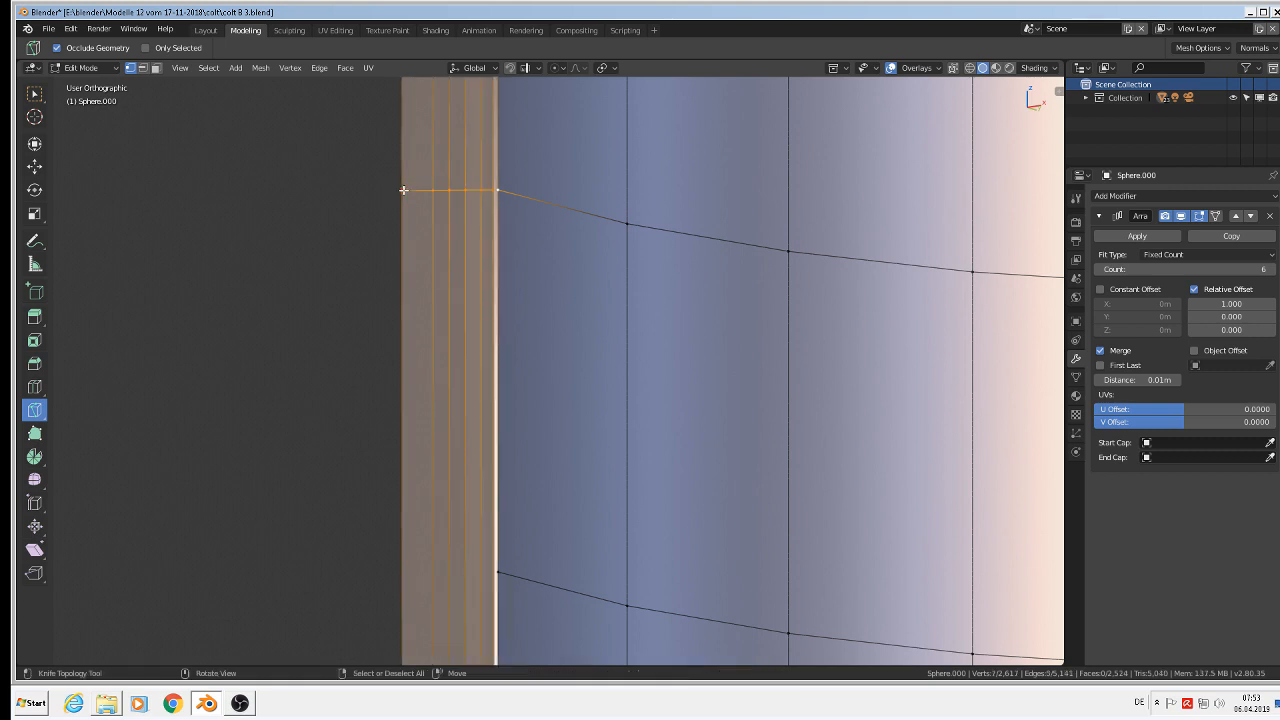
Knife-cut the fourteenth row's missing edge from the recess's side vertex across the narrow strip to the panel's outer edge
{"action": "scroll", "coordinate": [454, 232], "scroll_direction": "down", "scroll_amount": 3}
{"action": "middle_click_drag", "start_coordinate": [540, 376], "coordinate": [551, 183], "text": "shift"}
{"action": "scroll", "coordinate": [503, 252], "scroll_direction": "up", "scroll_amount": 3}
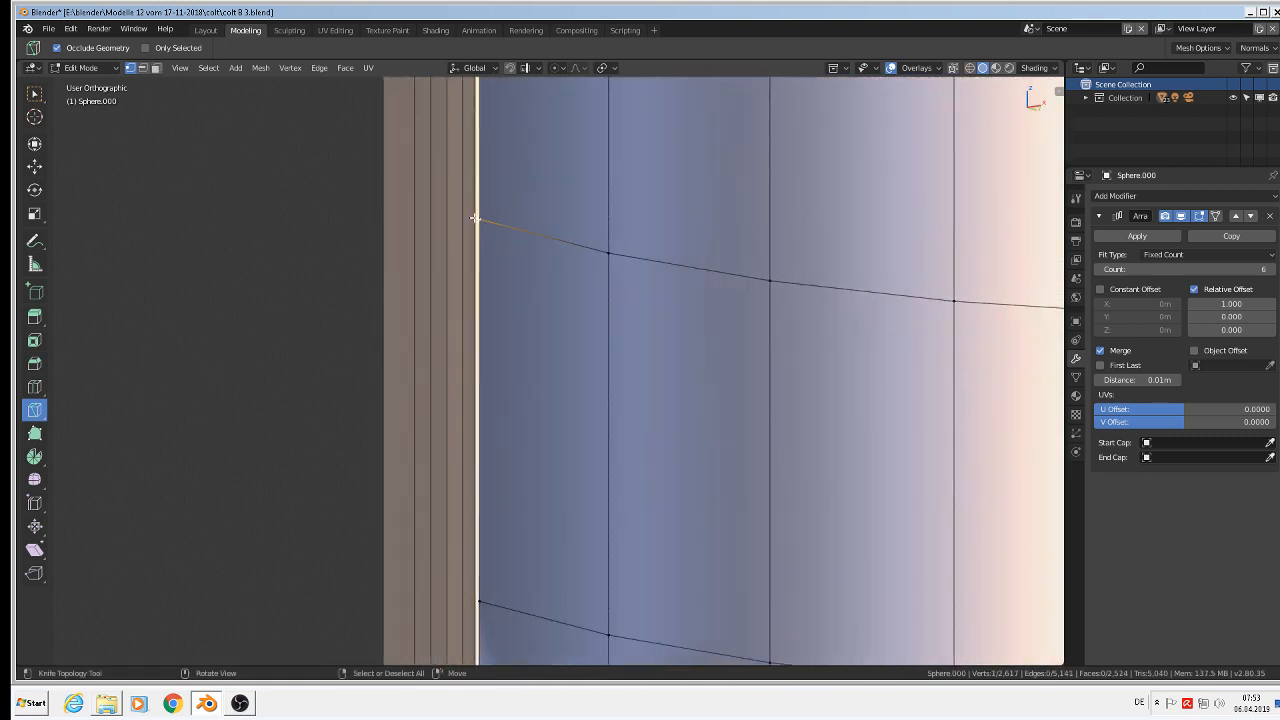
{"action": "left_click", "coordinate": [481, 219]}
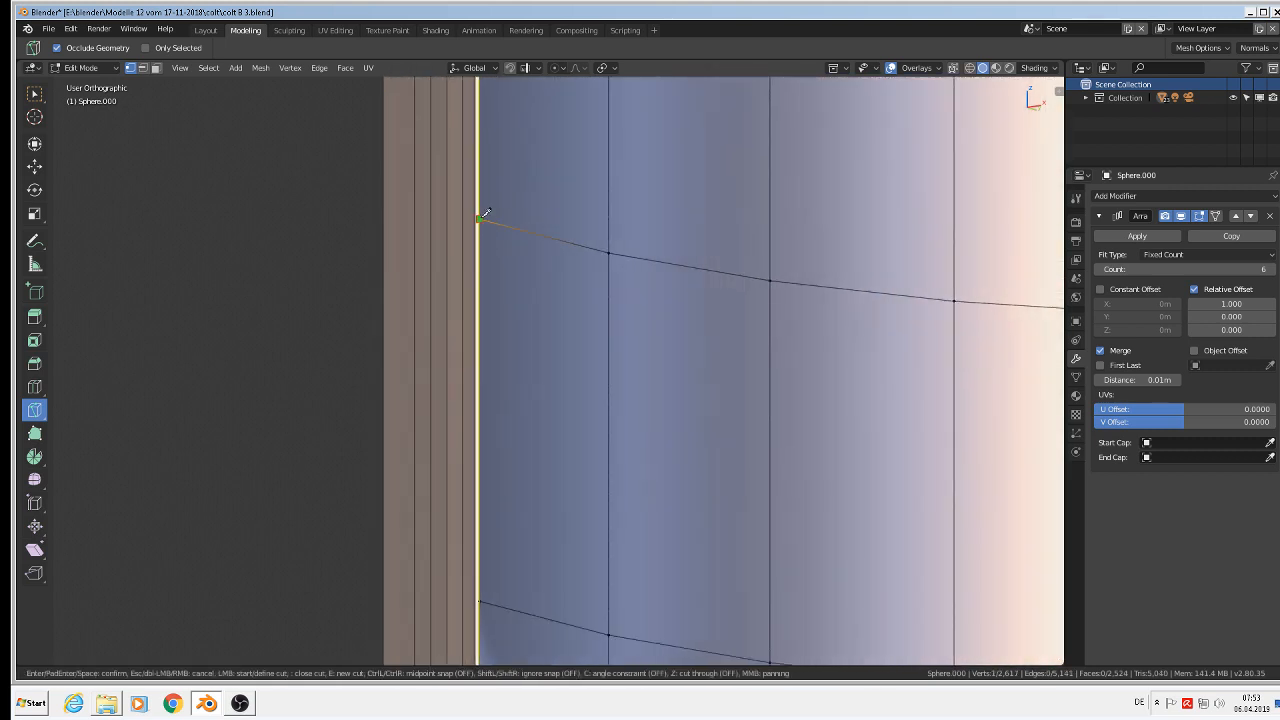
{"action": "left_click", "coordinate": [389, 216]}
{"action": "key", "text": "Return"}
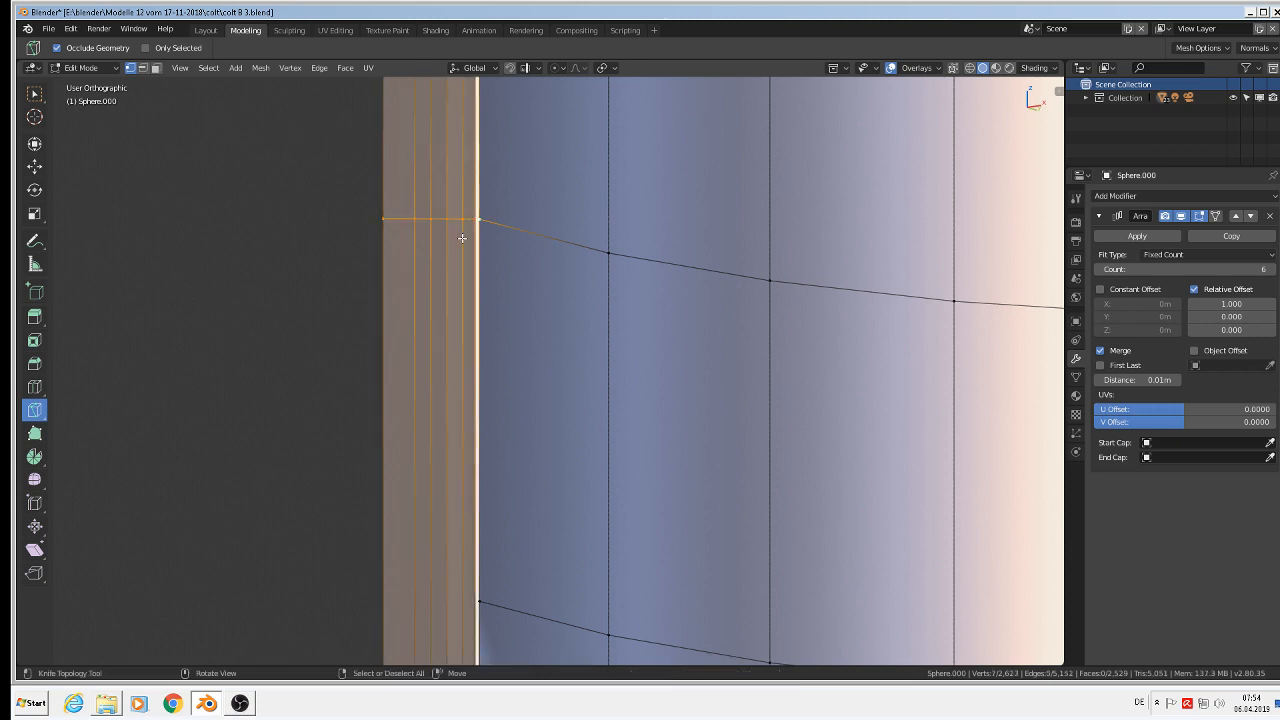
Knife-cut the lowest missing row edge, just above the panel's bottom border, from the recess's side vertex to the panel's outer edge
{"action": "scroll", "coordinate": [470, 225], "scroll_direction": "up", "scroll_amount": 5}
{"action": "scroll", "coordinate": [500, 266], "scroll_direction": "down", "scroll_amount": 4}
{"action": "scroll", "coordinate": [611, 470], "scroll_direction": "down", "scroll_amount": 5}
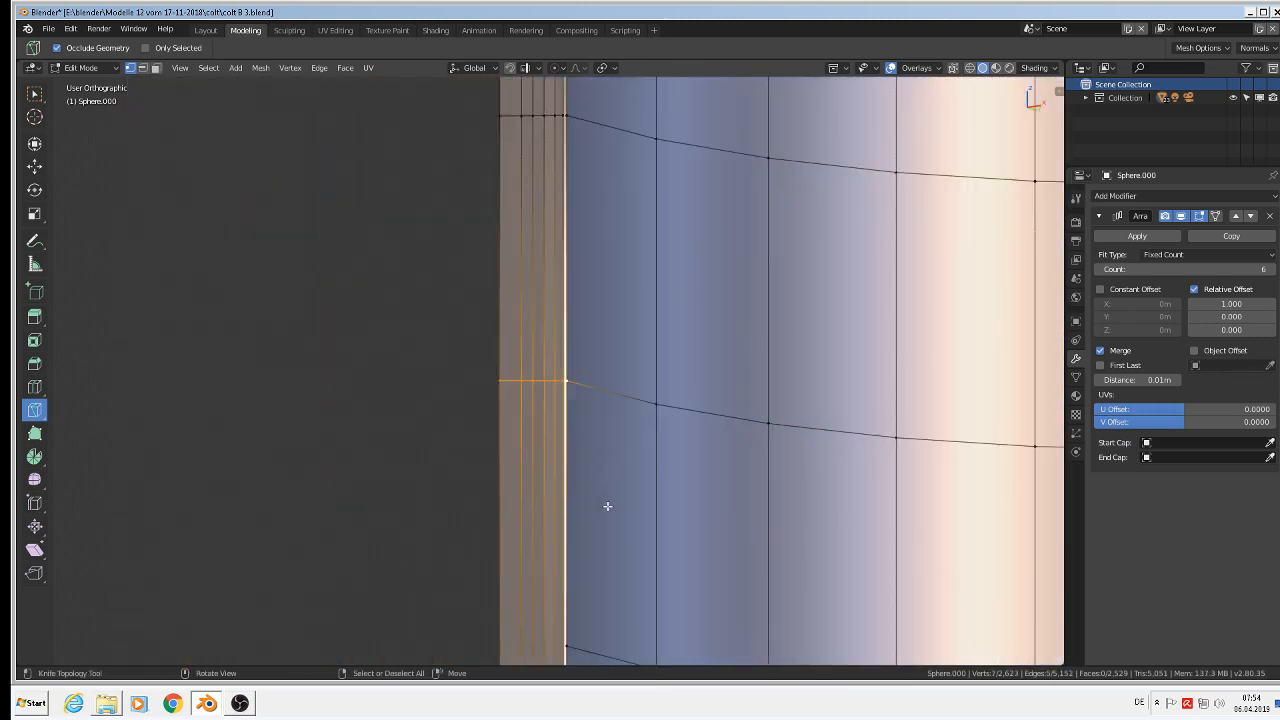
{"action": "middle_click_drag", "start_coordinate": [574, 347], "coordinate": [564, 270], "text": "shift"}
{"action": "middle_click_drag", "start_coordinate": [634, 437], "coordinate": [521, 163], "text": "shift"}
{"action": "scroll", "coordinate": [489, 263], "scroll_direction": "up", "scroll_amount": 3}
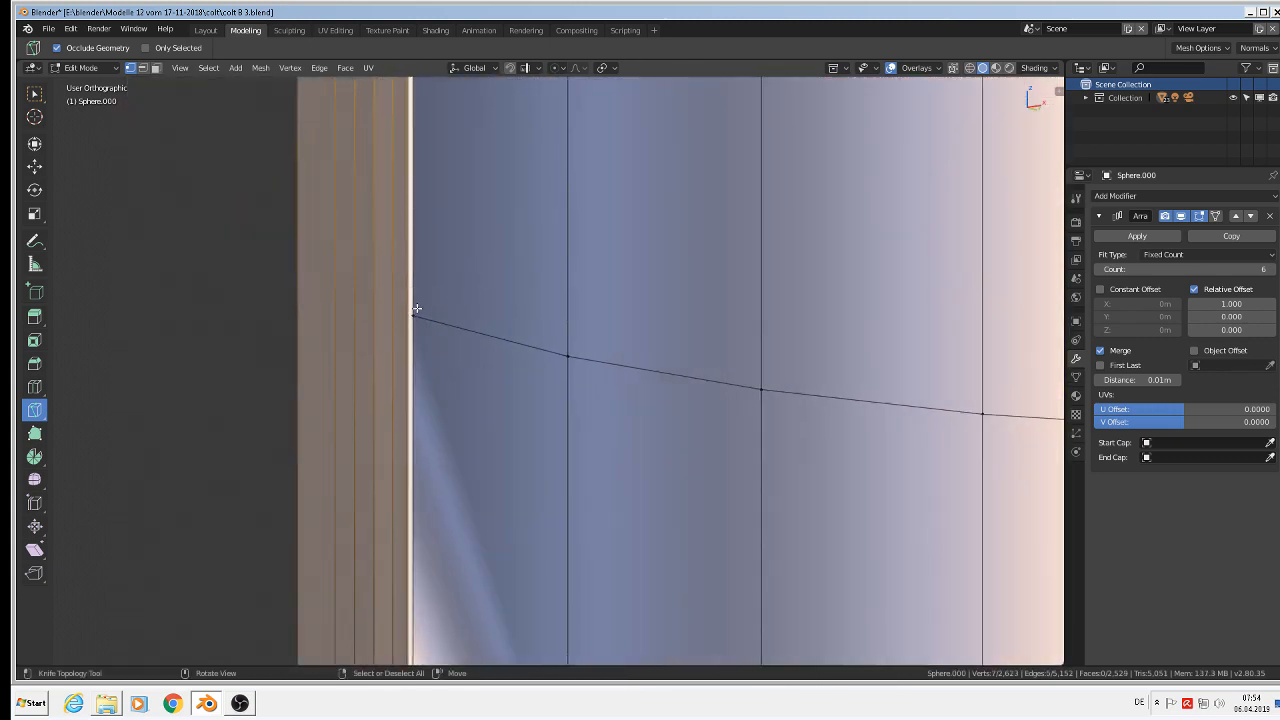
{"action": "right_click", "coordinate": [417, 316]}
{"action": "left_click", "coordinate": [412, 316]}
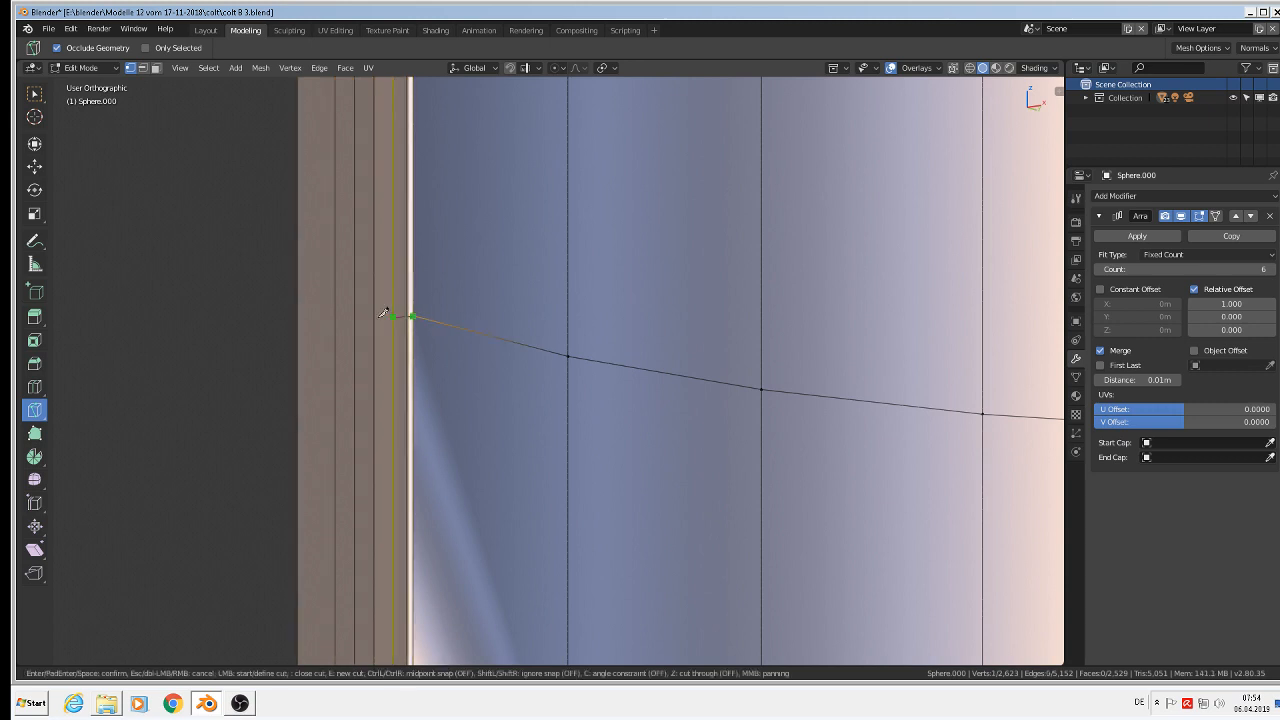
{"action": "left_click", "coordinate": [298, 316]}
{"action": "key", "text": "Return"}
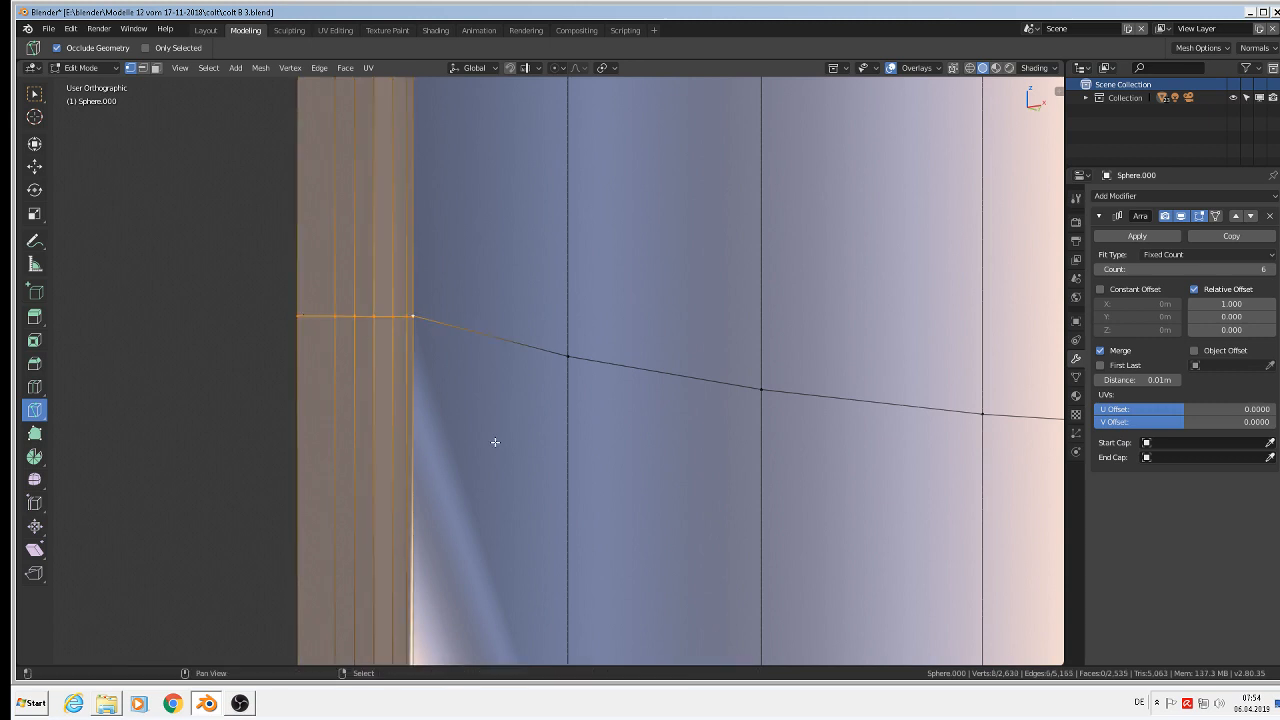
Return to Object Mode to check the shading along the array's seams, and save the file
{"action": "middle_click_drag", "start_coordinate": [494, 440], "coordinate": [533, 218]}
{"action": "scroll", "coordinate": [542, 280], "scroll_direction": "down", "scroll_amount": 4}
{"action": "middle_click_drag", "start_coordinate": [560, 271], "coordinate": [440, 425], "text": "shift"}
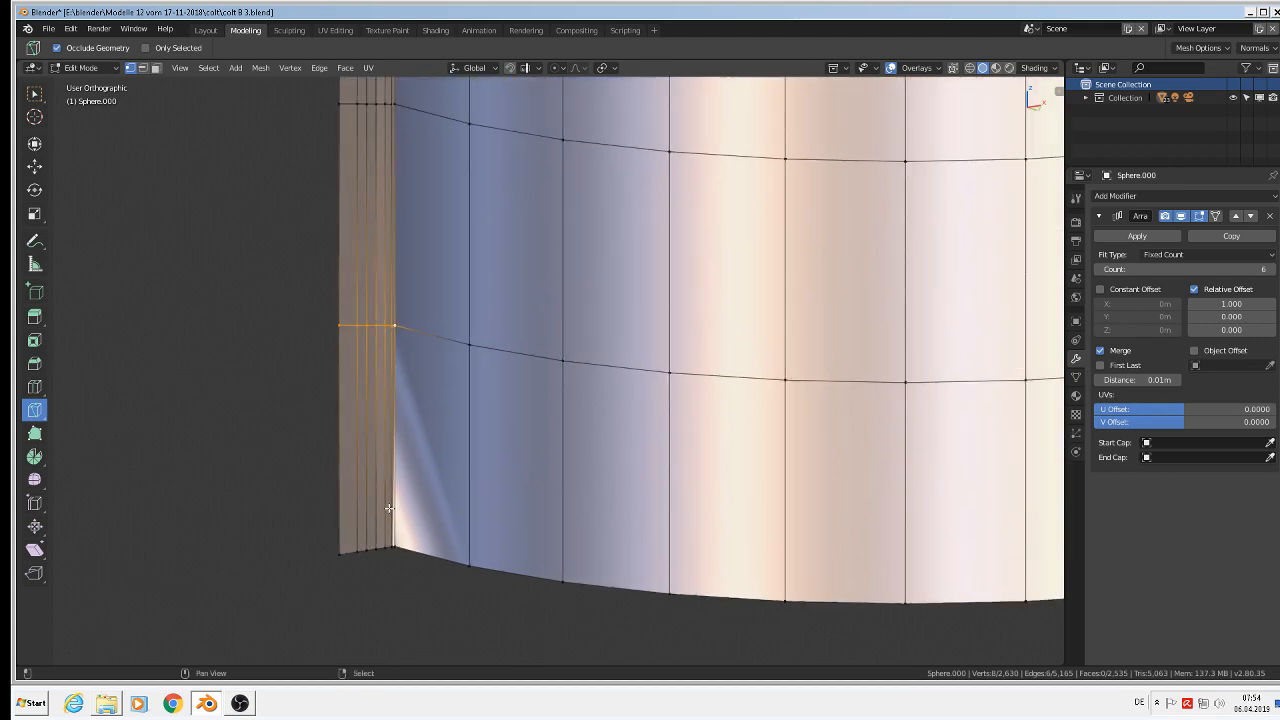
{"action": "key", "text": "Tab"}
{"action": "scroll", "coordinate": [462, 430], "scroll_direction": "down", "scroll_amount": 7}
{"action": "scroll", "coordinate": [481, 402], "scroll_direction": "down", "scroll_amount": 4}
{"action": "middle_click_drag", "start_coordinate": [603, 371], "coordinate": [643, 423]}
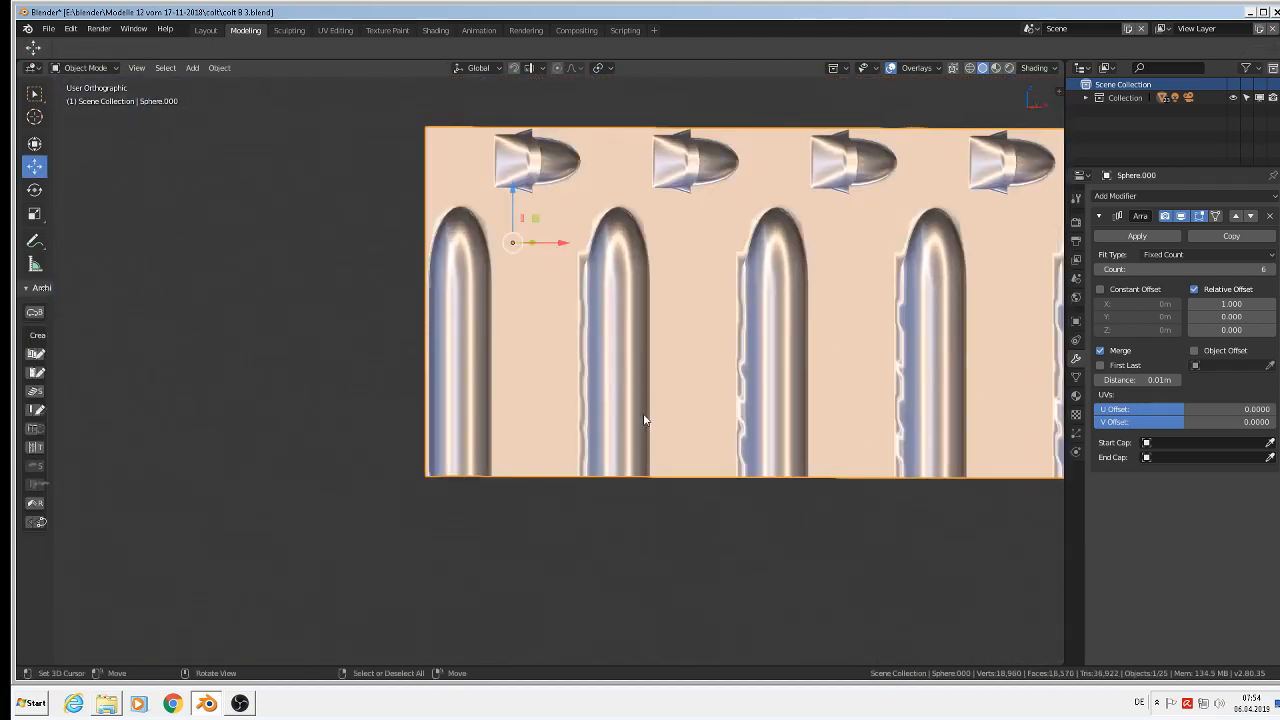
{"action": "scroll", "coordinate": [643, 423], "scroll_direction": "up", "scroll_amount": 4}
{"action": "left_click", "coordinate": [52, 30]}
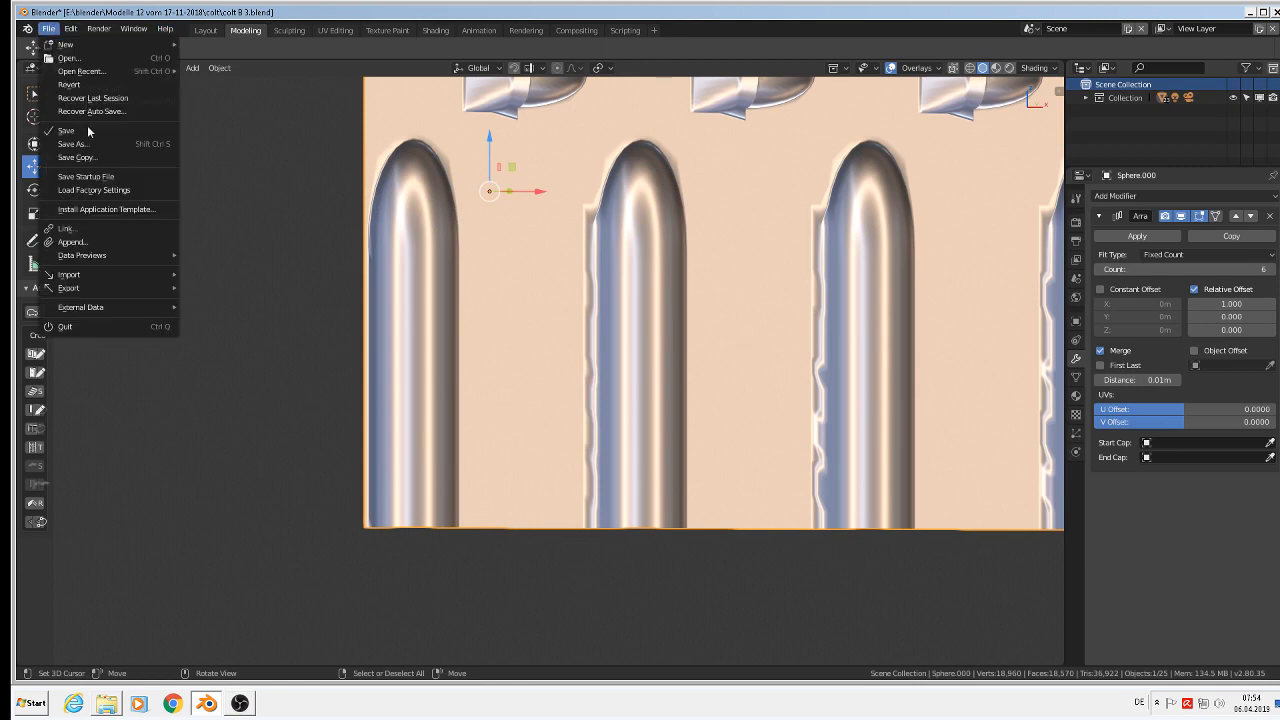
{"action": "left_click", "coordinate": [90, 137]}
Select the panel's whole mesh in Edit Mode and make its normals consistent
{"action": "key", "text": "Tab"}
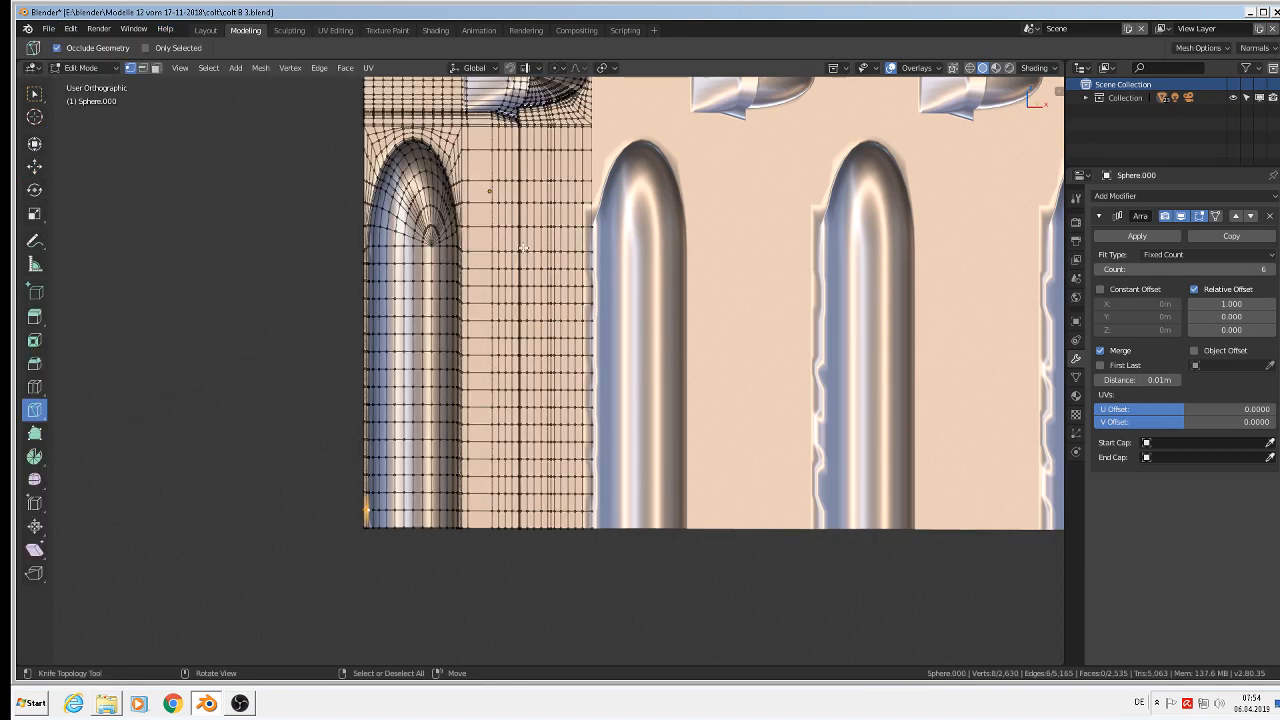
{"action": "key", "text": "a"}
{"action": "left_click", "coordinate": [260, 67]}
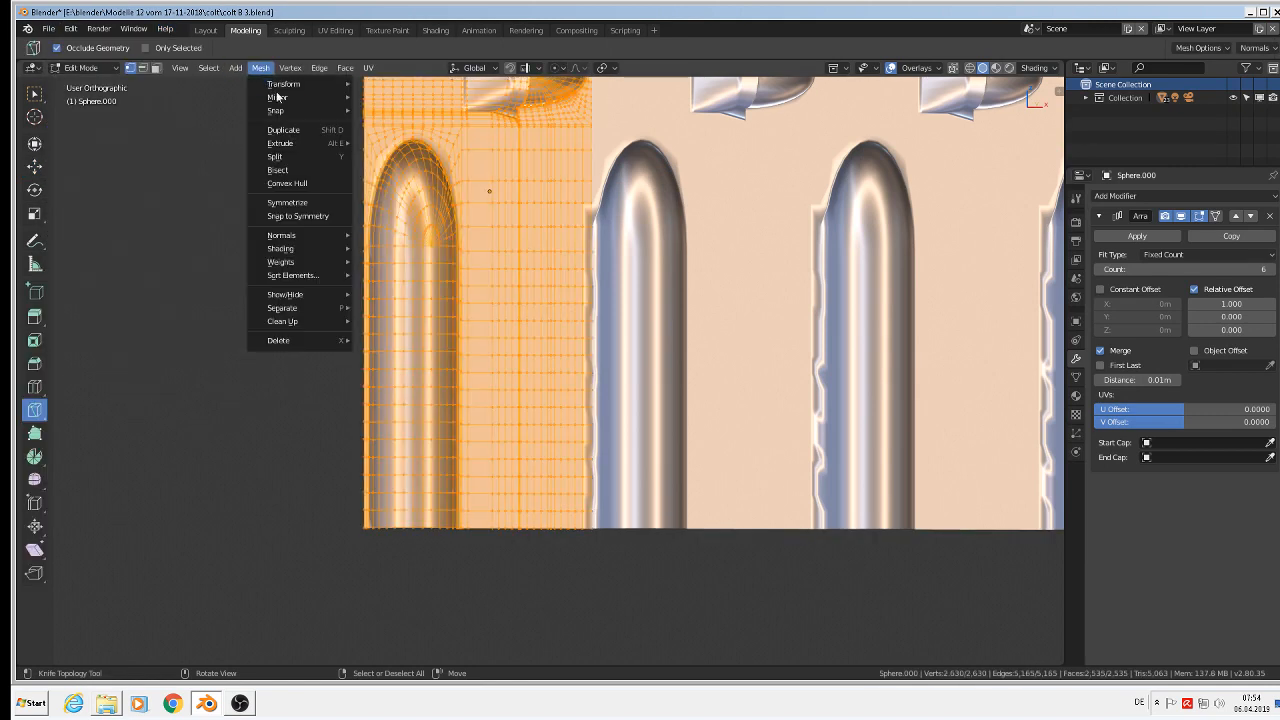
{"action": "mouse_move", "coordinate": [300, 236]}
{"action": "left_click", "coordinate": [391, 236]}
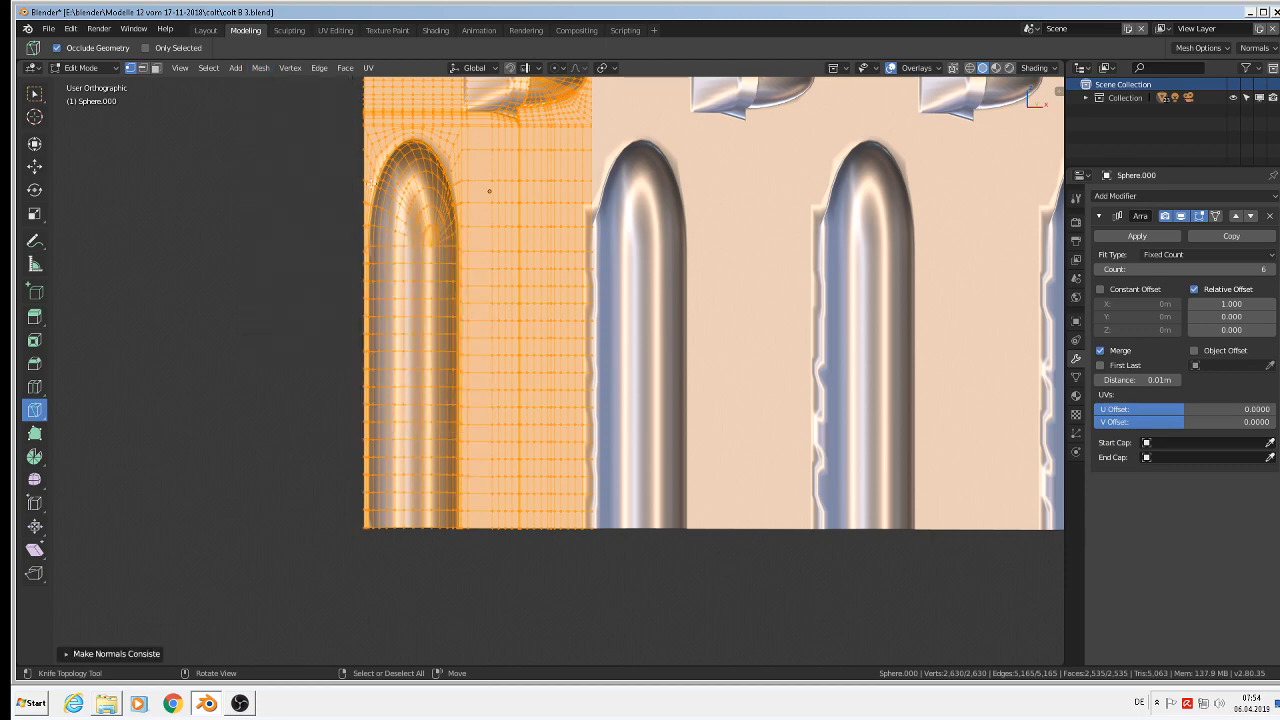
Remove the double vertices from the selected panel mesh and delete its loose geometry
{"action": "left_click", "coordinate": [290, 67]}
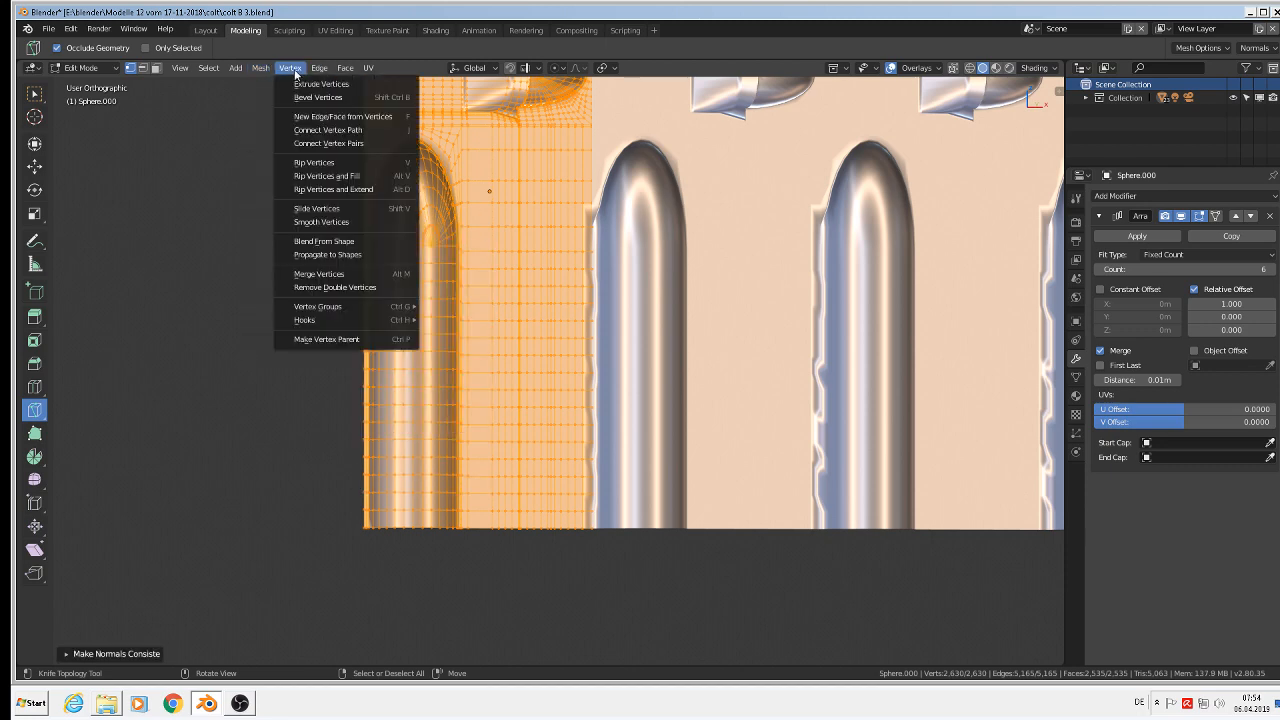
{"action": "left_click", "coordinate": [341, 290]}
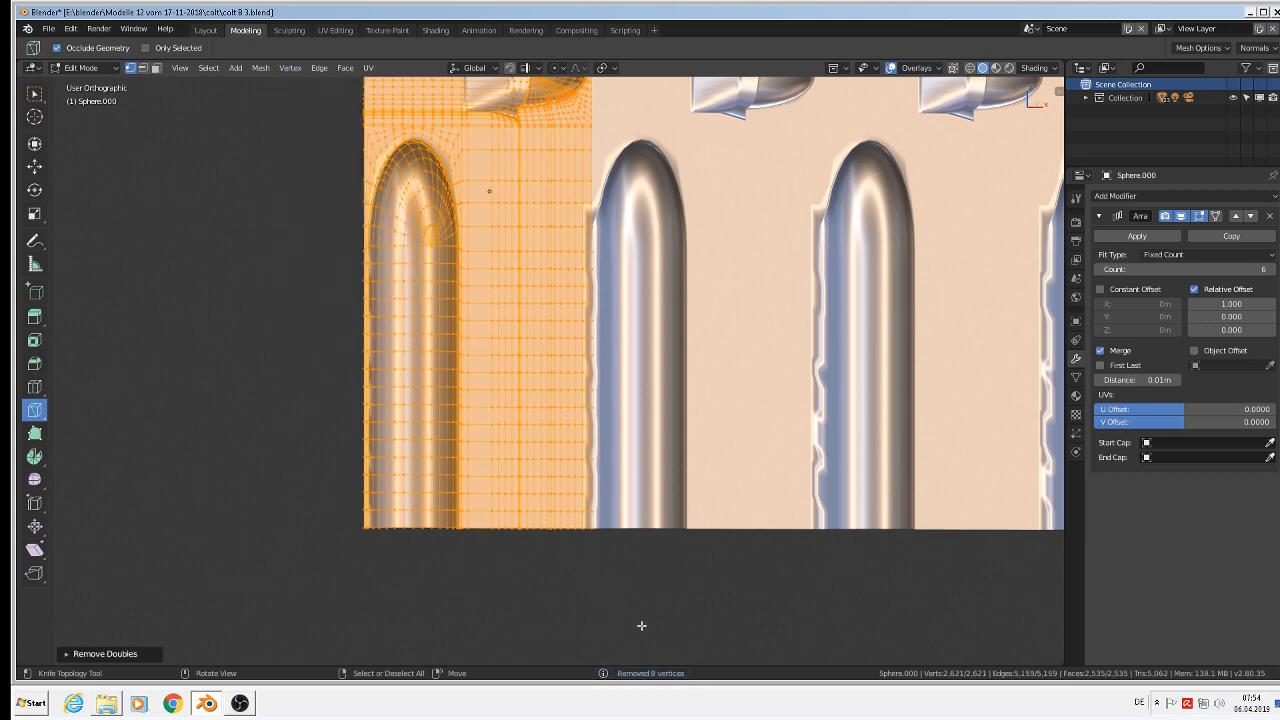
{"action": "left_click", "coordinate": [258, 68]}
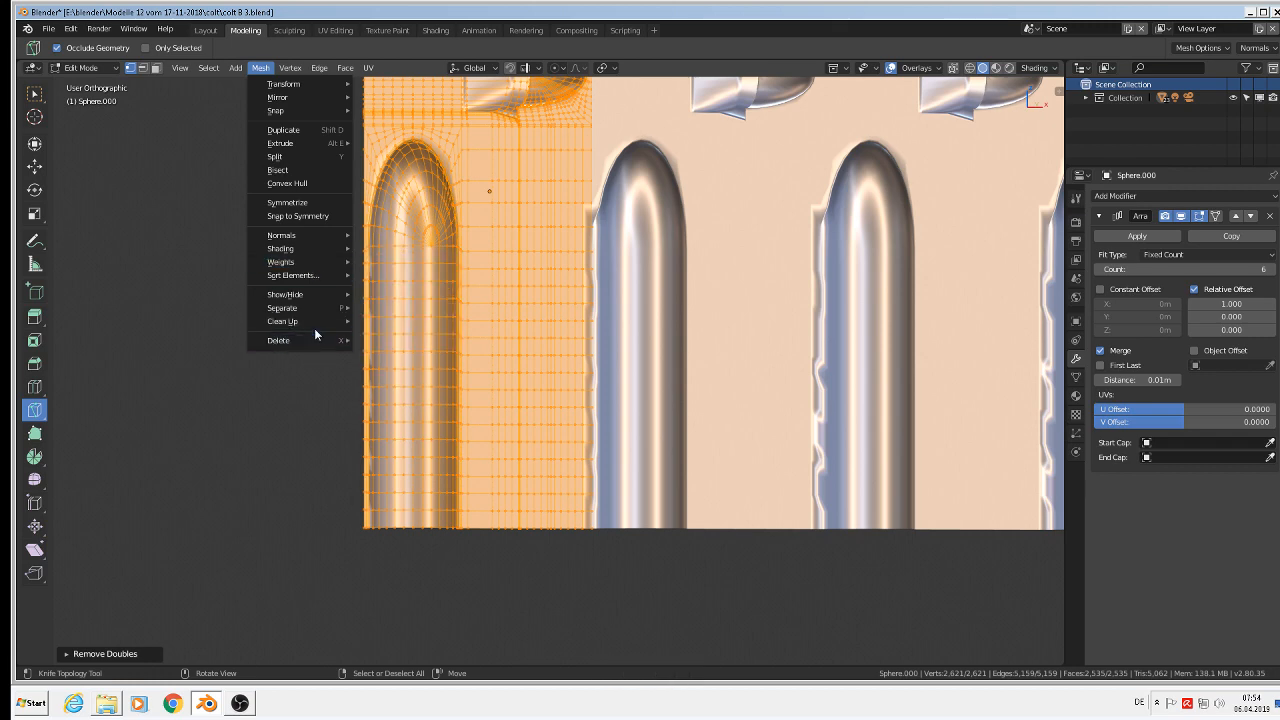
{"action": "mouse_move", "coordinate": [312, 324]}
{"action": "left_click", "coordinate": [406, 323]}
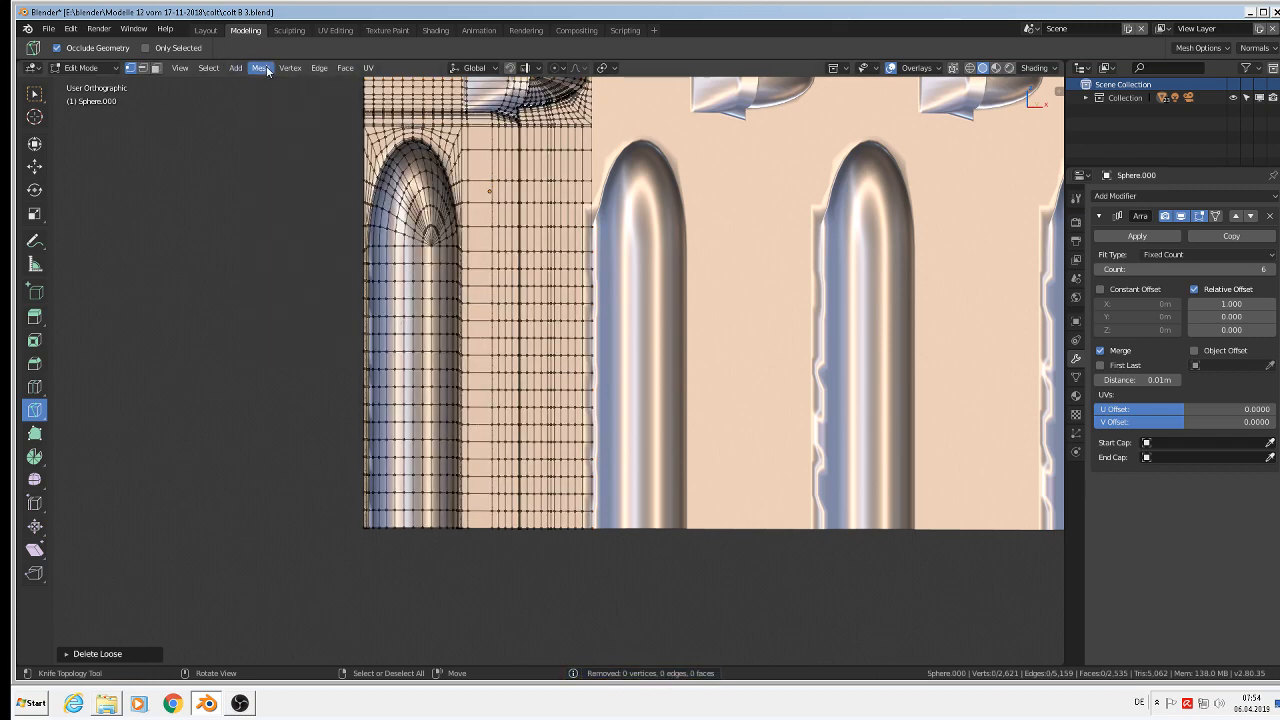
Return to Object Mode and apply the panel's rotation and scale
{"action": "key", "text": "Tab"}
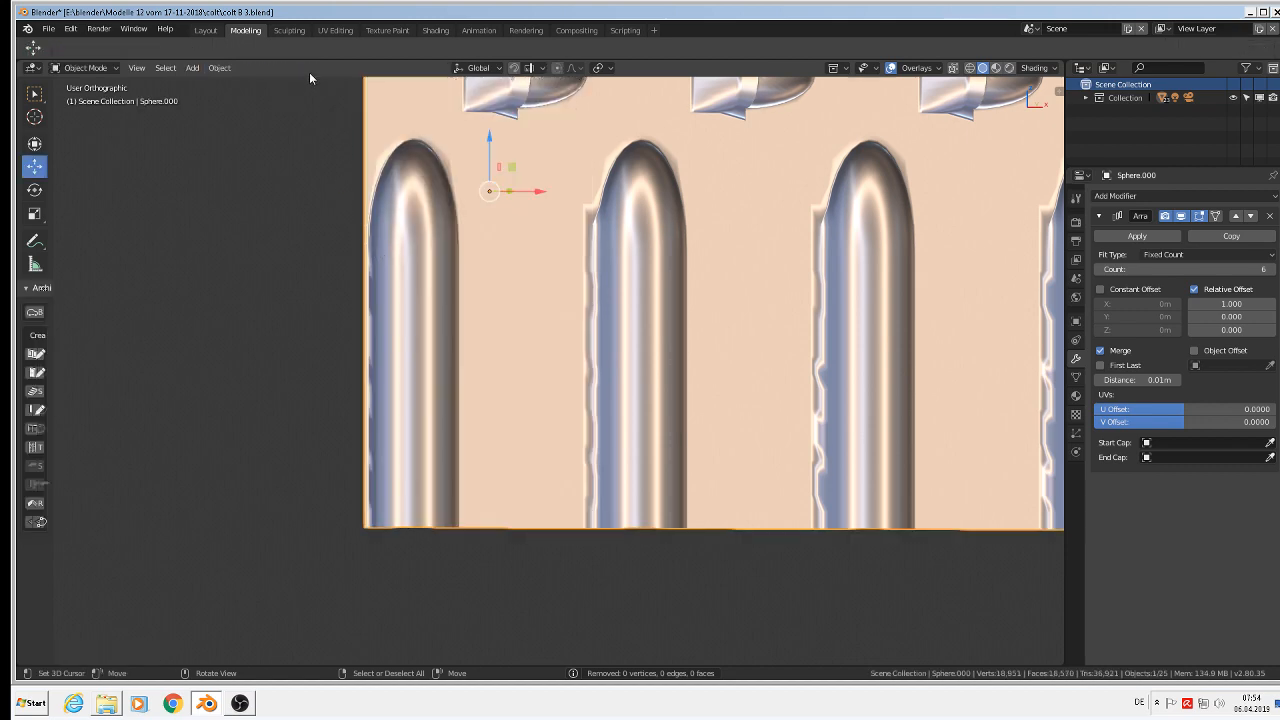
{"action": "left_click", "coordinate": [211, 69]}
{"action": "mouse_move", "coordinate": [242, 139]}
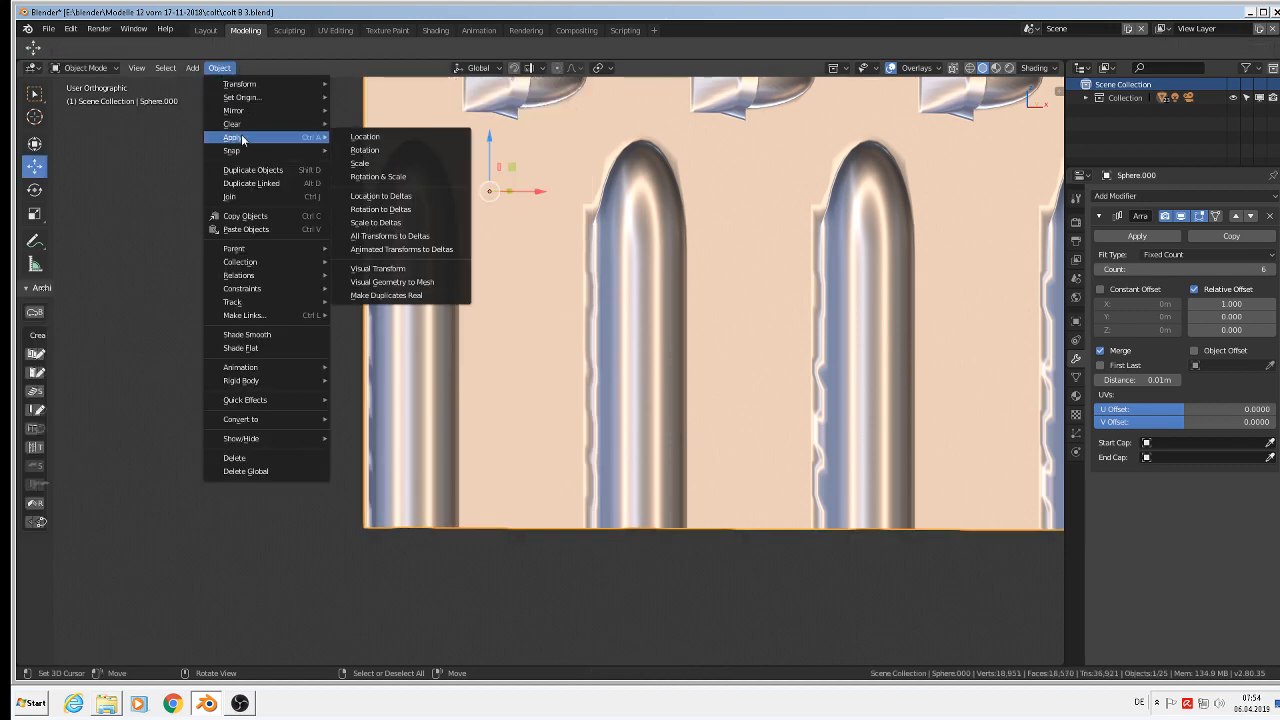
{"action": "left_click", "coordinate": [382, 177]}
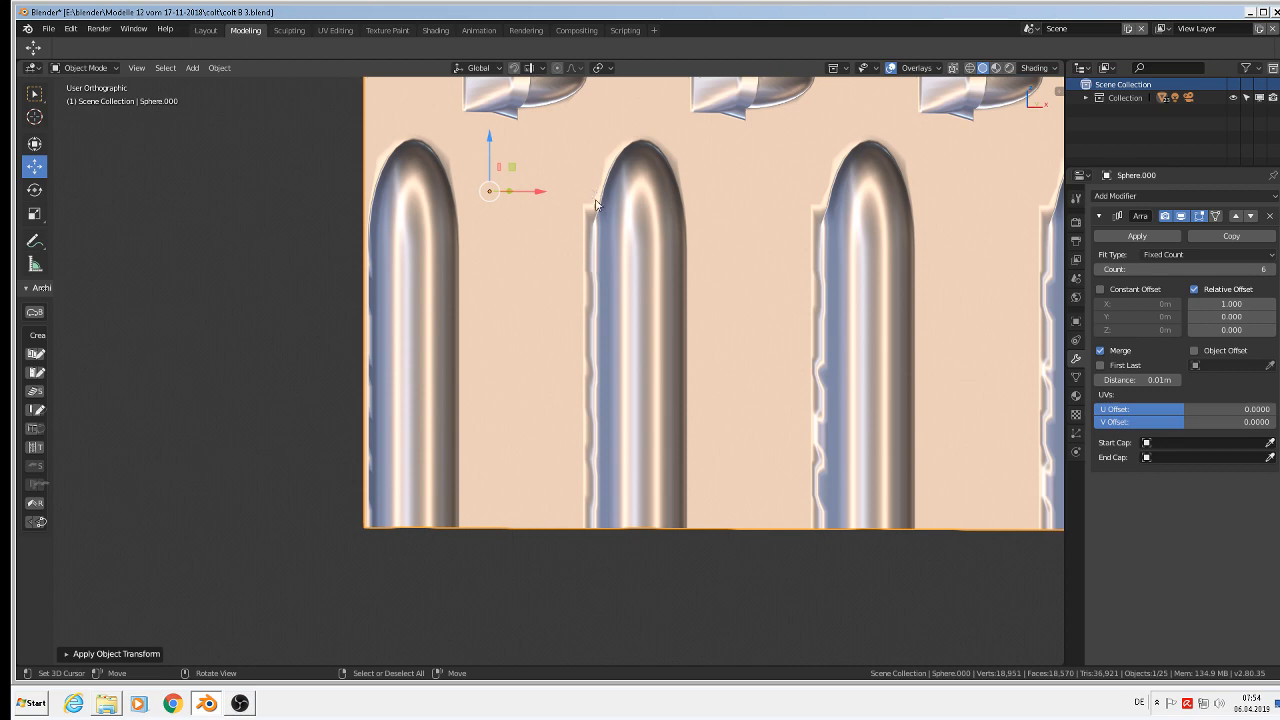
{"action": "scroll", "coordinate": [591, 255], "scroll_direction": "down", "scroll_amount": 2}
{"action": "middle_click_drag", "start_coordinate": [597, 263], "coordinate": [397, 266], "text": "shift"}
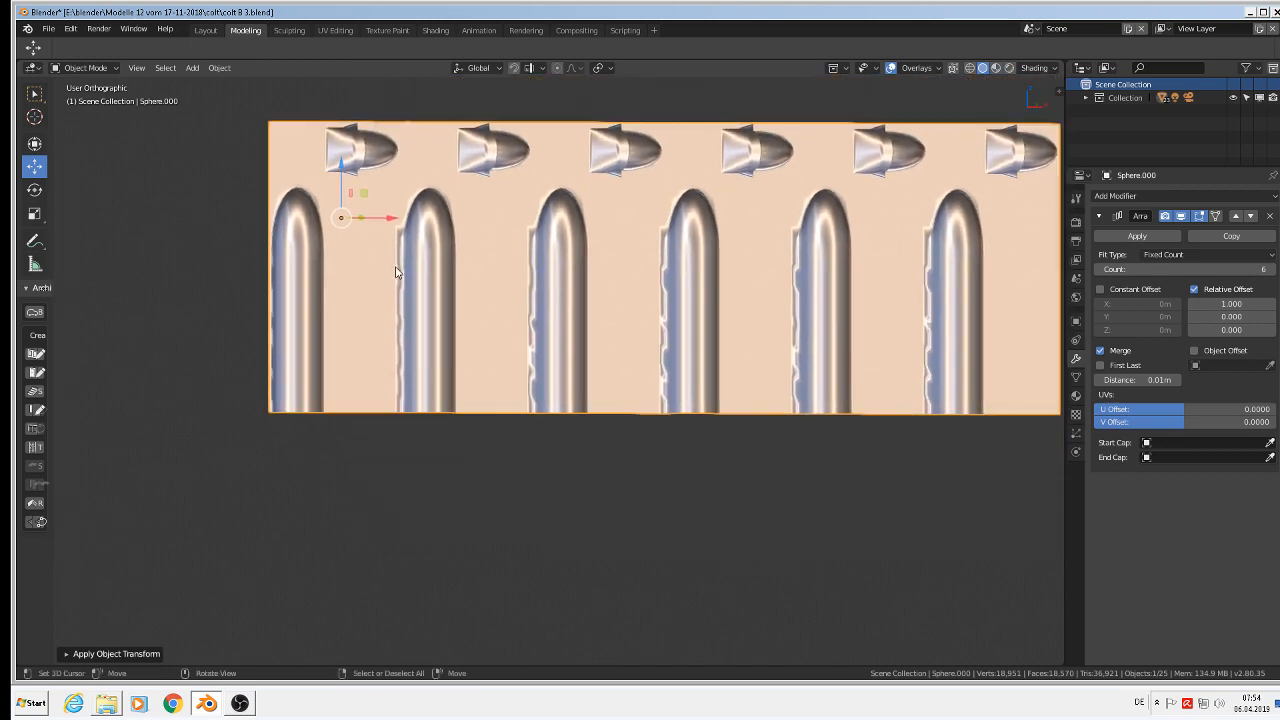
In Edit Mode, delete the long narrow face spanning several rows along the outer side of the long recess
{"action": "scroll", "coordinate": [400, 268], "scroll_direction": "up", "scroll_amount": 2}
{"action": "scroll", "coordinate": [427, 268], "scroll_direction": "up", "scroll_amount": 1}
{"action": "key", "text": "Tab"}
{"action": "key", "text": "k"}
{"action": "scroll", "coordinate": [456, 243], "scroll_direction": "up", "scroll_amount": 4}
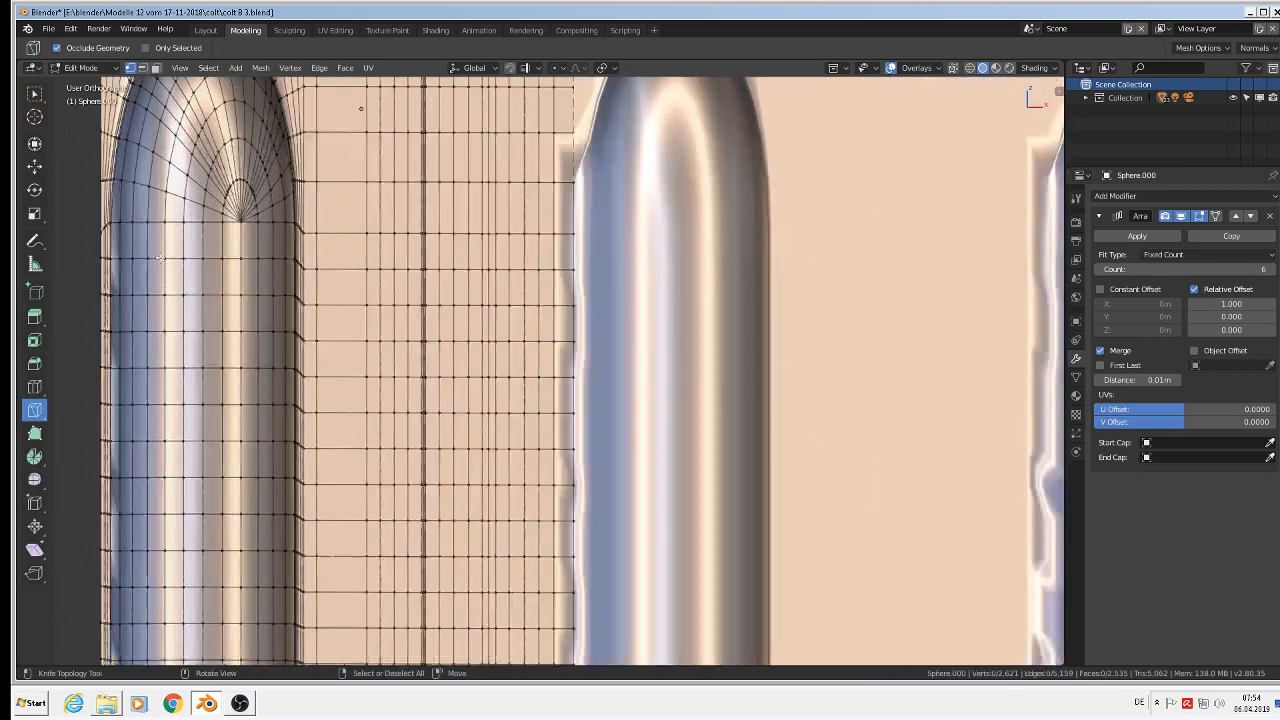
{"action": "scroll", "coordinate": [456, 243], "scroll_direction": "up", "scroll_amount": 4}
{"action": "scroll", "coordinate": [391, 360], "scroll_direction": "up", "scroll_amount": 2}
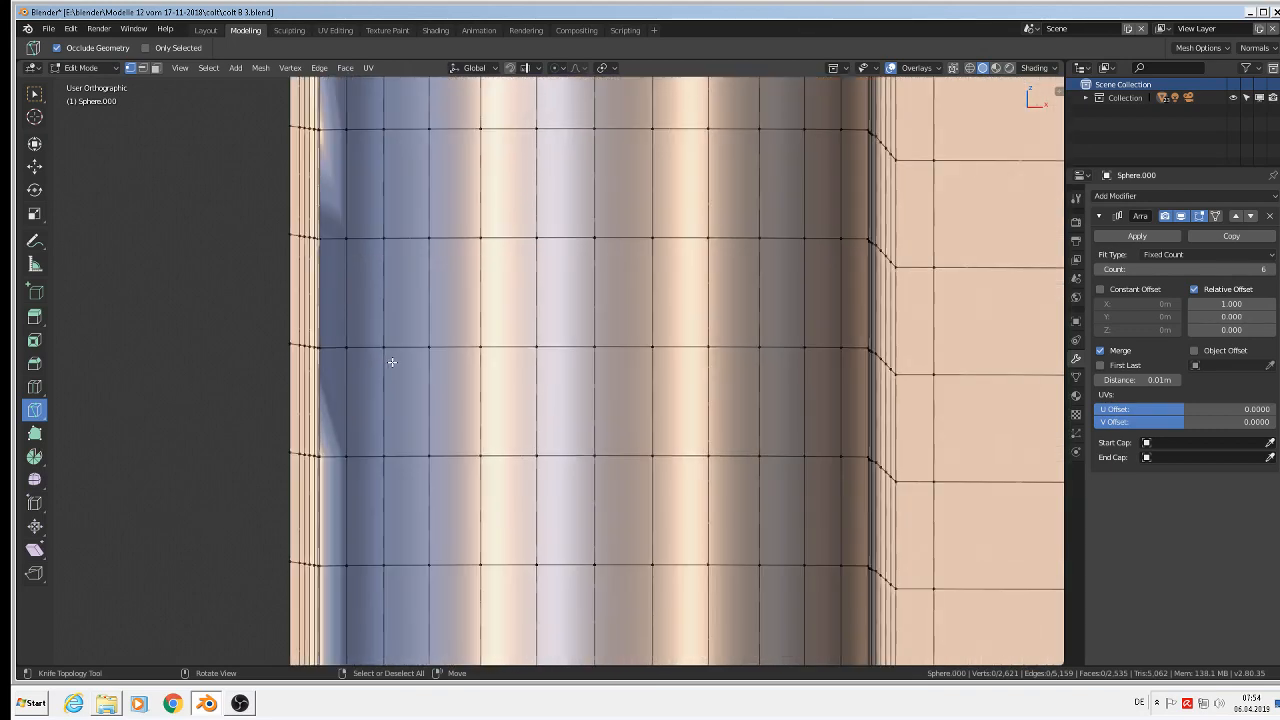
{"action": "scroll", "coordinate": [378, 362], "scroll_direction": "up", "scroll_amount": 2}
{"action": "scroll", "coordinate": [331, 238], "scroll_direction": "up", "scroll_amount": 7}
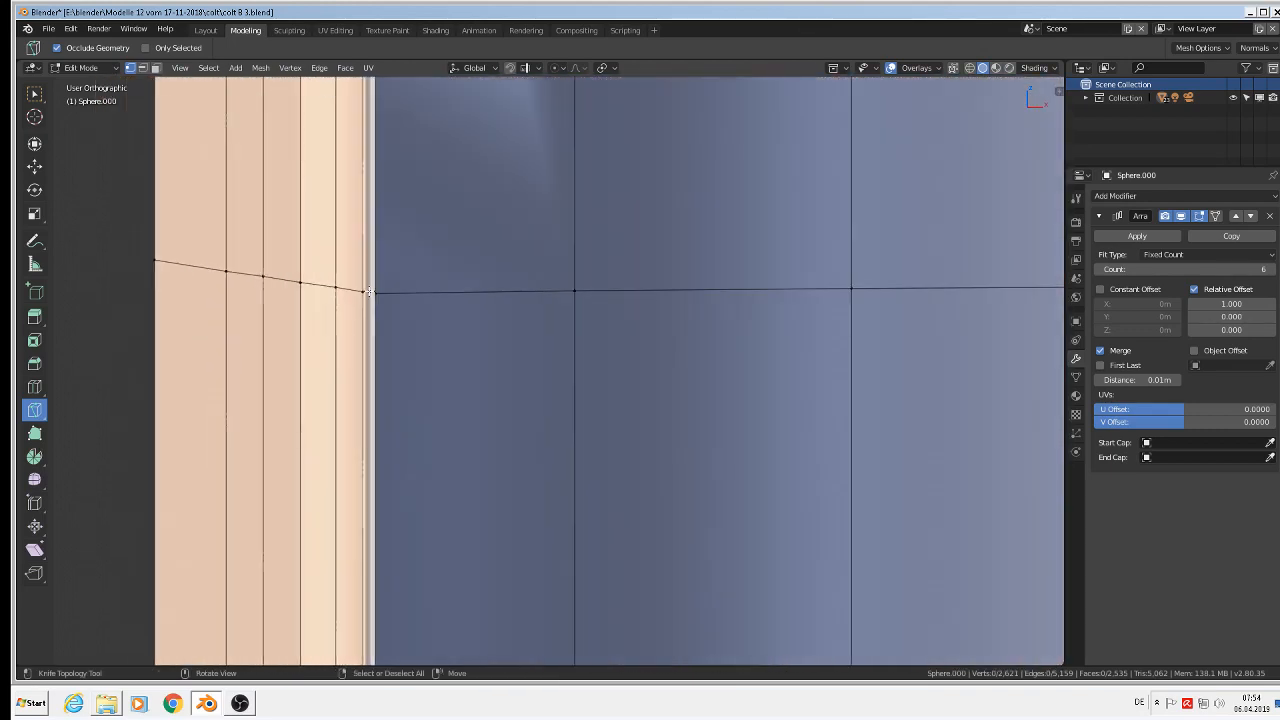
{"action": "left_click", "coordinate": [368, 291]}
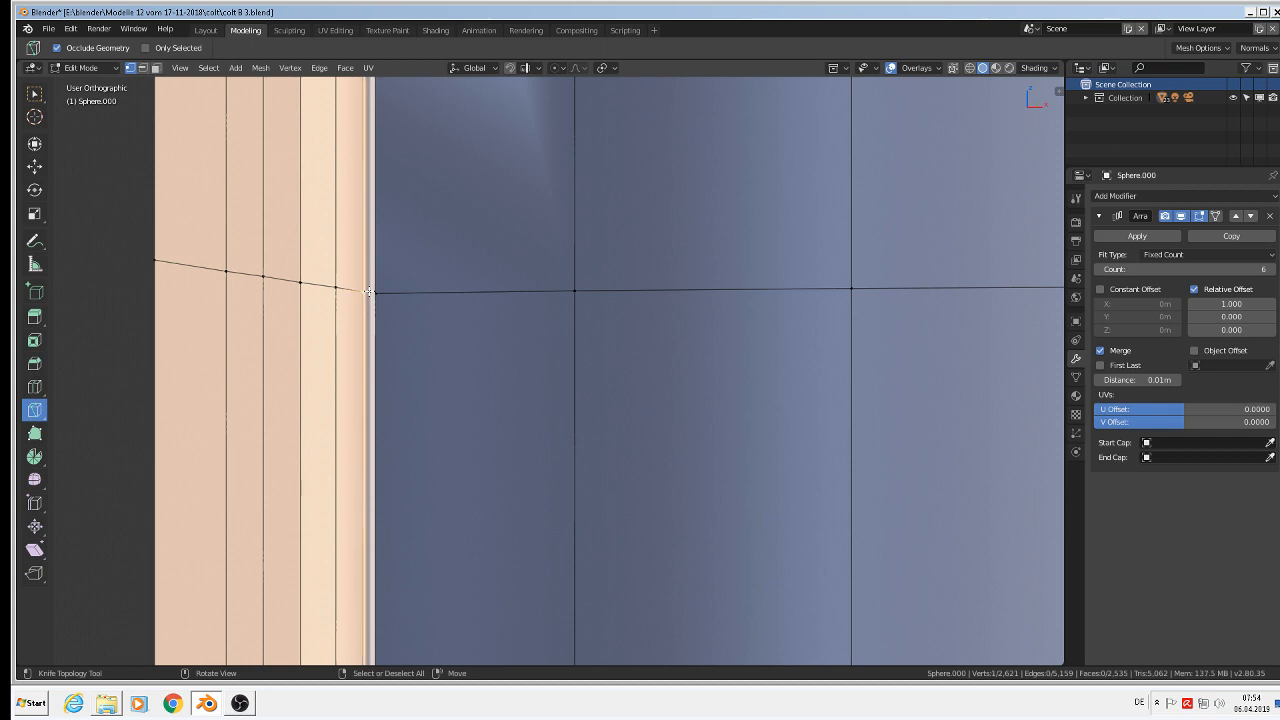
{"action": "left_click", "coordinate": [157, 70]}
{"action": "left_click", "coordinate": [369, 287]}
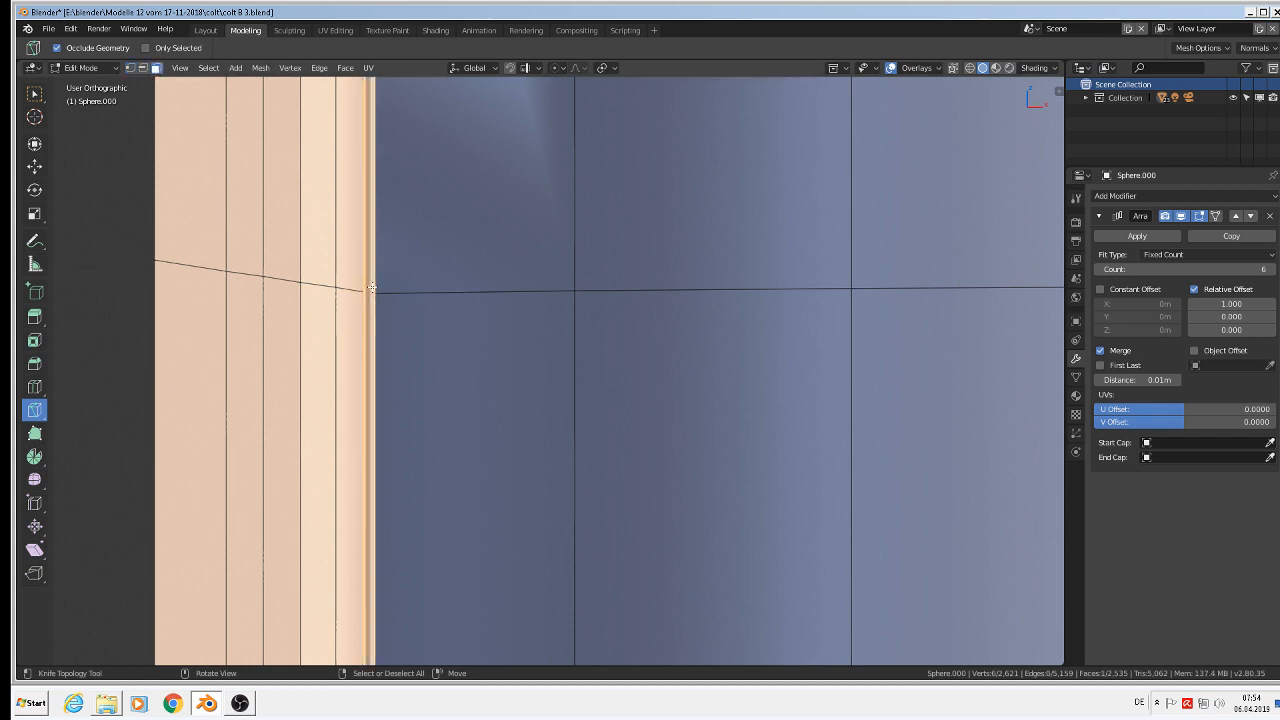
{"action": "key", "text": "x"}
{"action": "left_click", "coordinate": [373, 289]}
{"action": "middle_click_drag", "start_coordinate": [373, 289], "coordinate": [381, 298]}
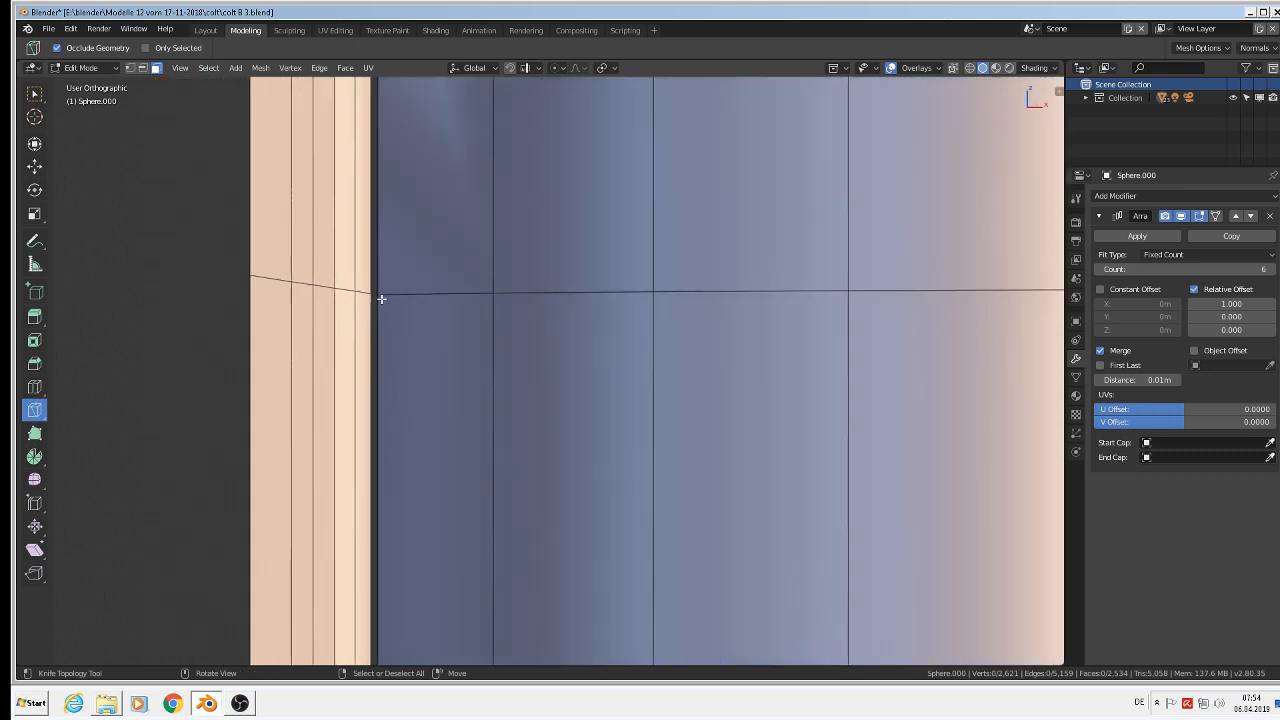
{"action": "middle_click_drag", "start_coordinate": [371, 247], "coordinate": [231, 298]}
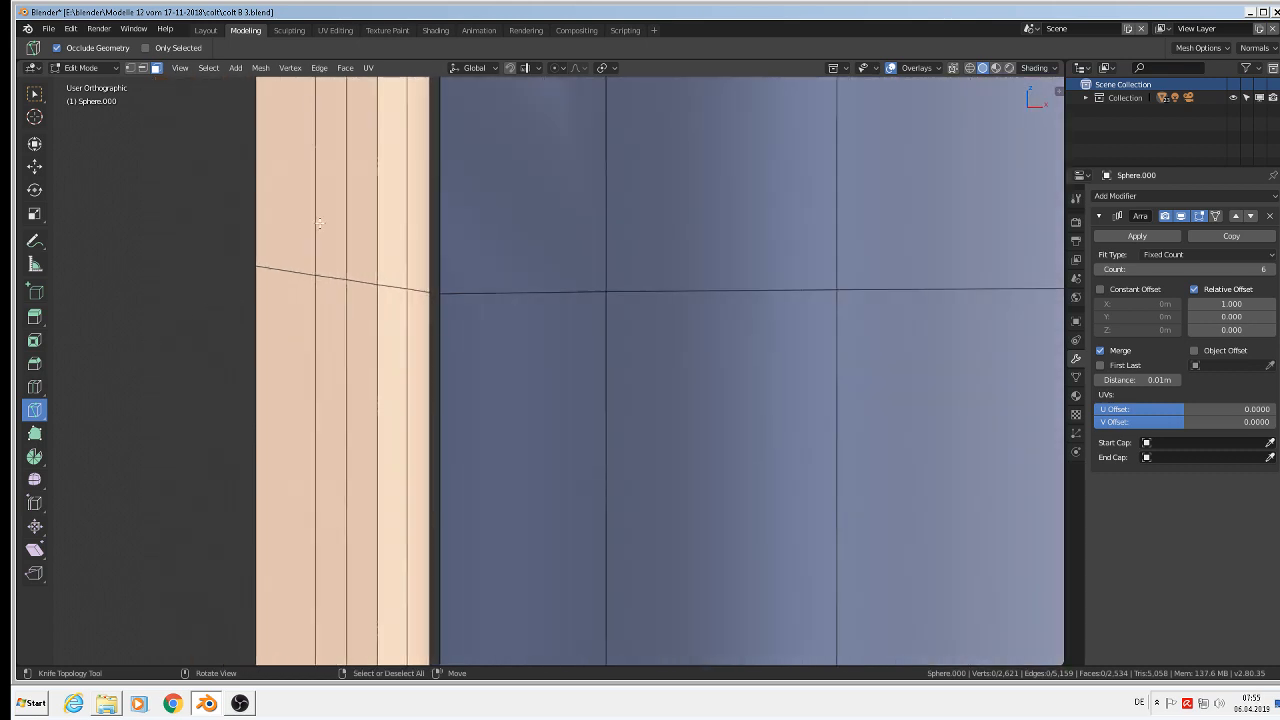
Delete the stray long edge on the recess side of the gap, and bridge the gap's uppermost row with a face
{"action": "left_click", "coordinate": [143, 68]}
{"action": "left_click", "coordinate": [440, 230]}
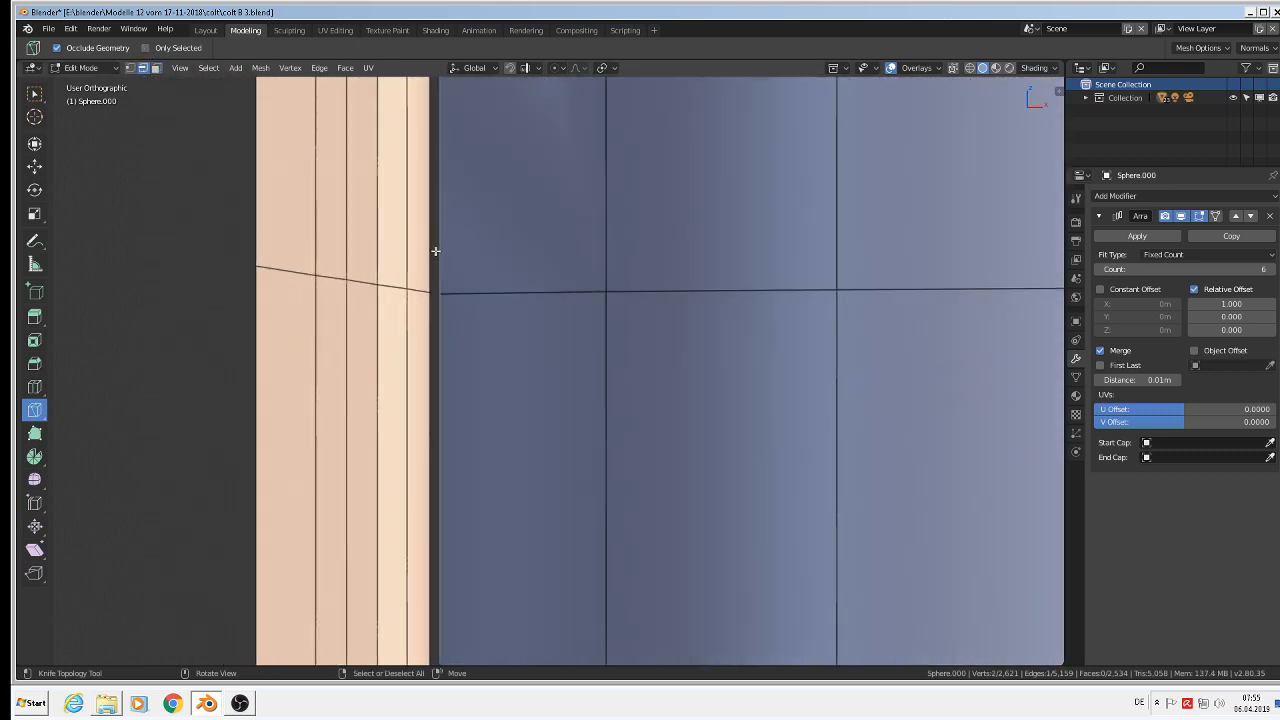
{"action": "key", "text": "x"}
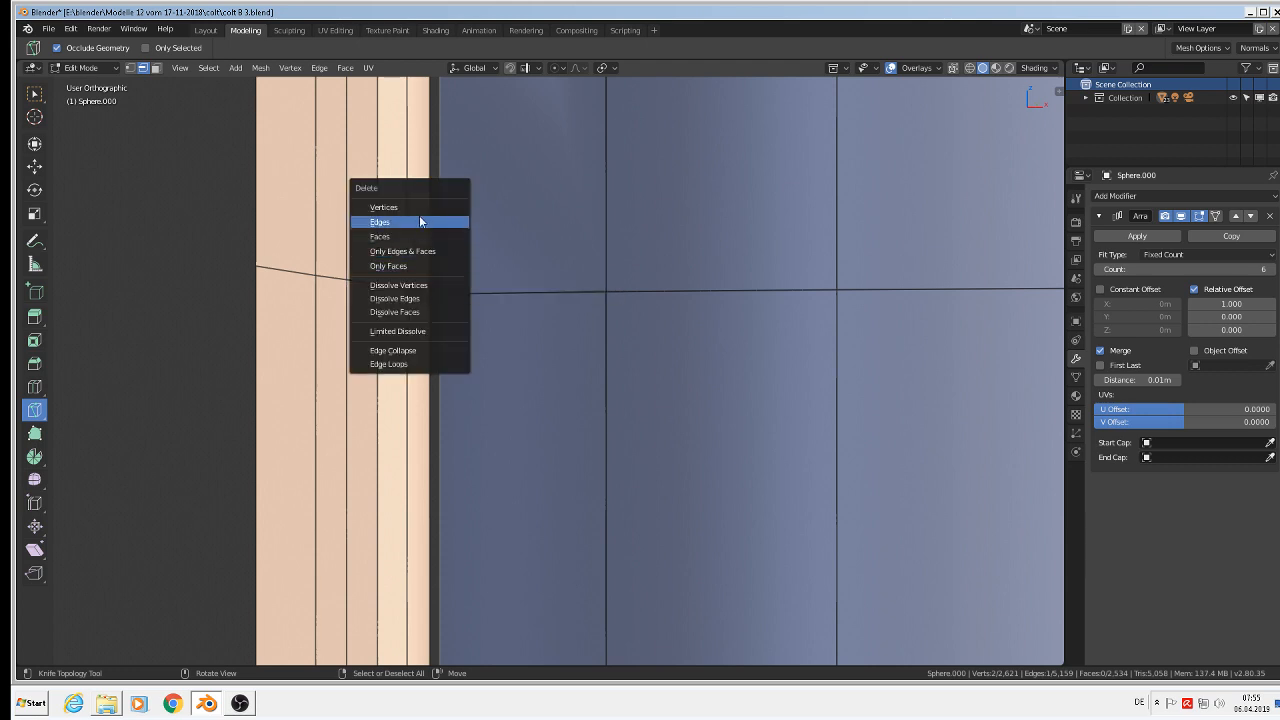
{"action": "left_click", "coordinate": [380, 221]}
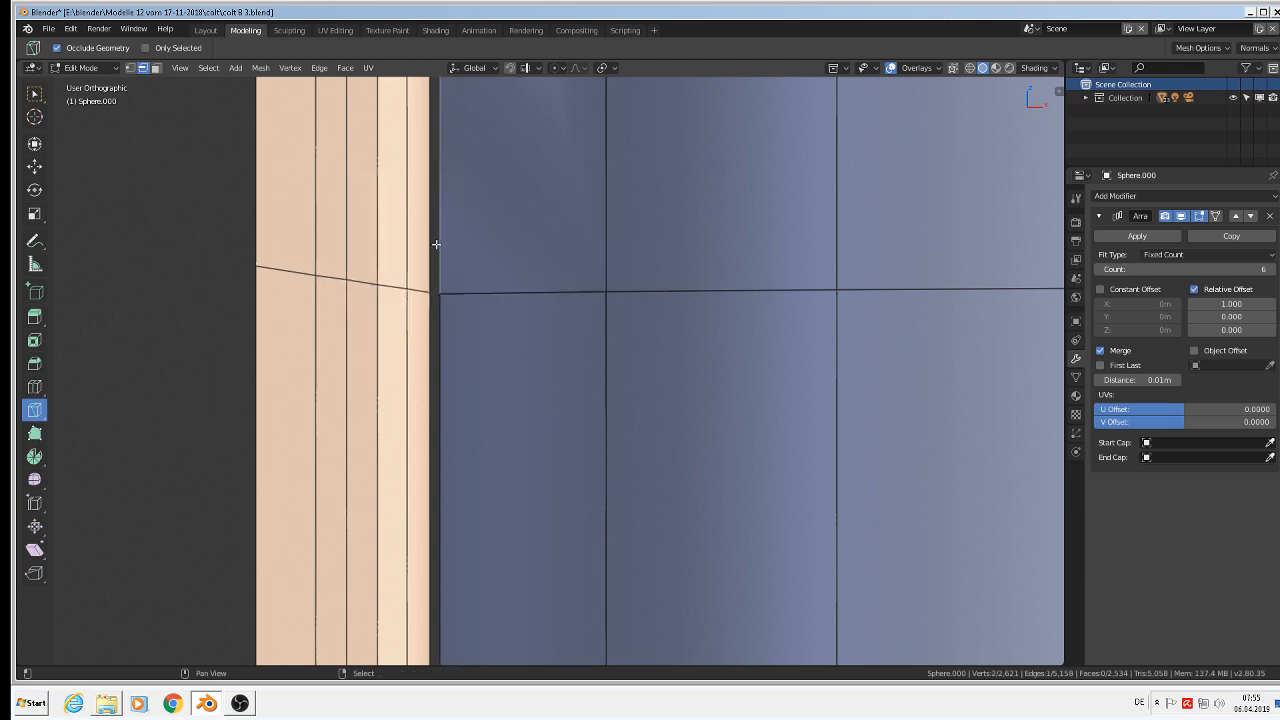
{"action": "left_click", "coordinate": [435, 244], "text": "shift"}
{"action": "key", "text": "f"}
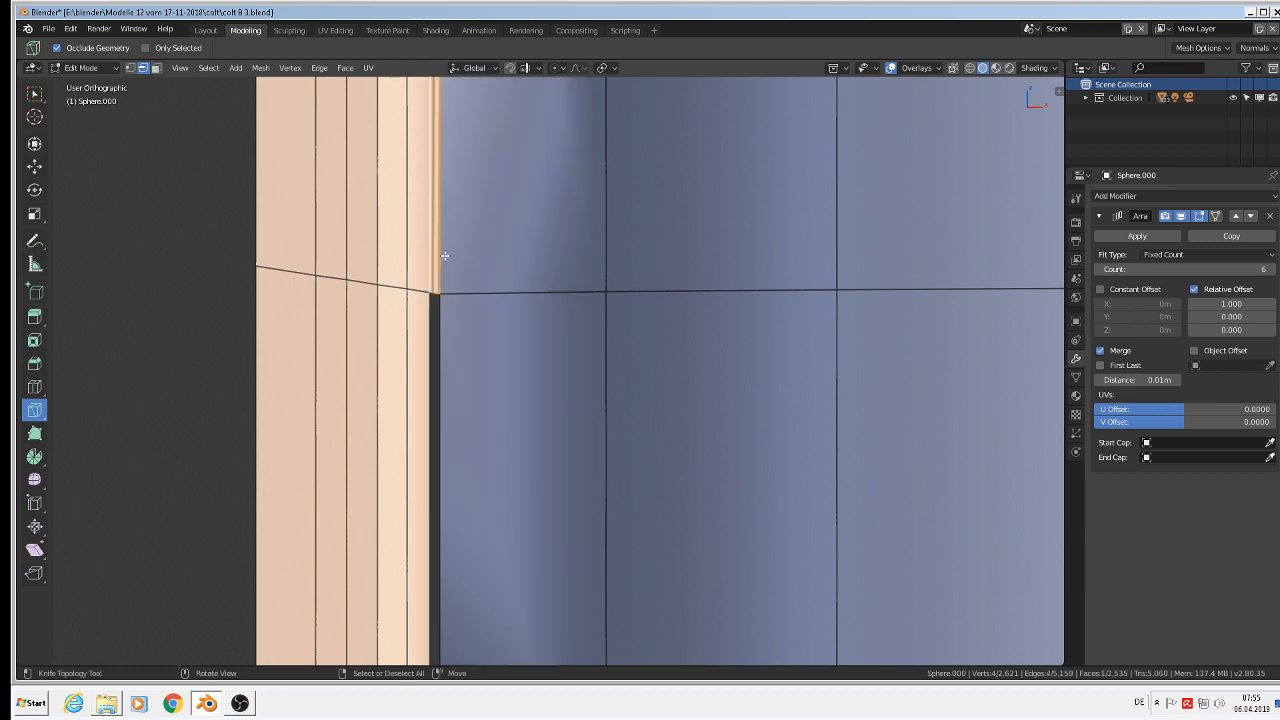
Fill the row of the gap directly below the new face by bridging its two side edges with a face
{"action": "scroll", "coordinate": [457, 284], "scroll_direction": "down", "scroll_amount": 2}
{"action": "right_click", "coordinate": [450, 354]}
{"action": "right_click", "coordinate": [439, 354], "text": "shift"}
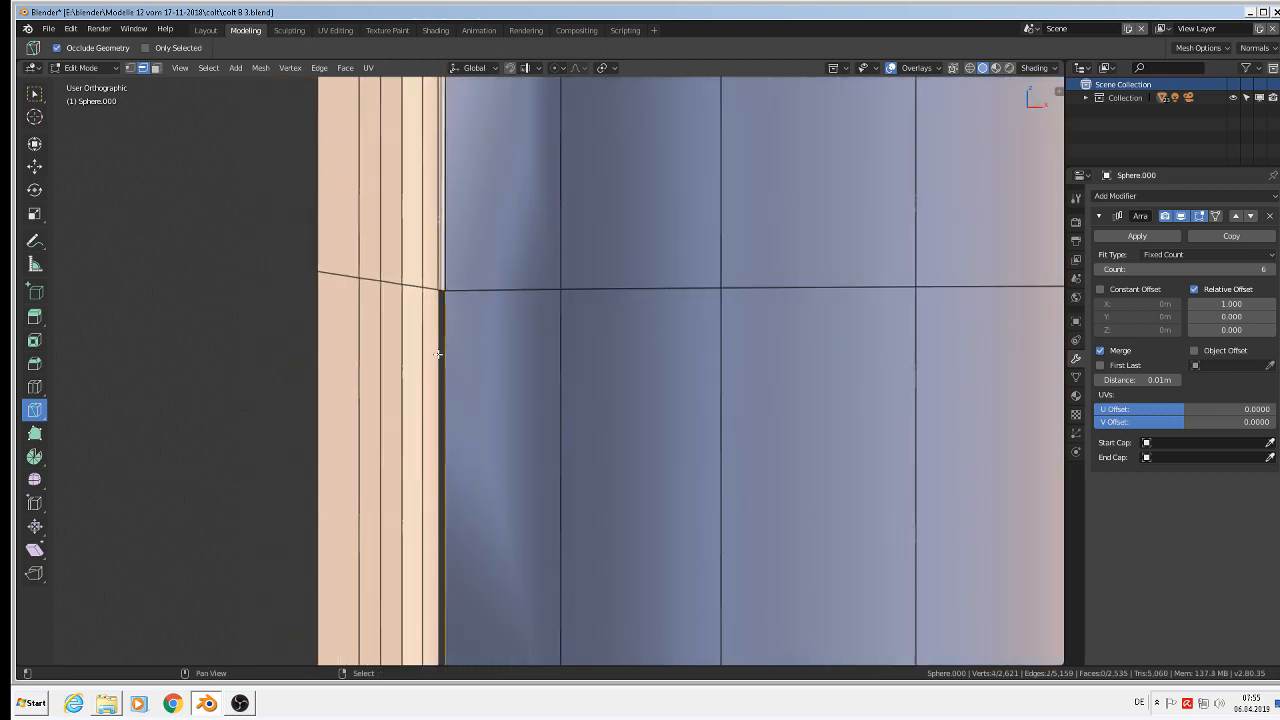
{"action": "key", "text": "f"}
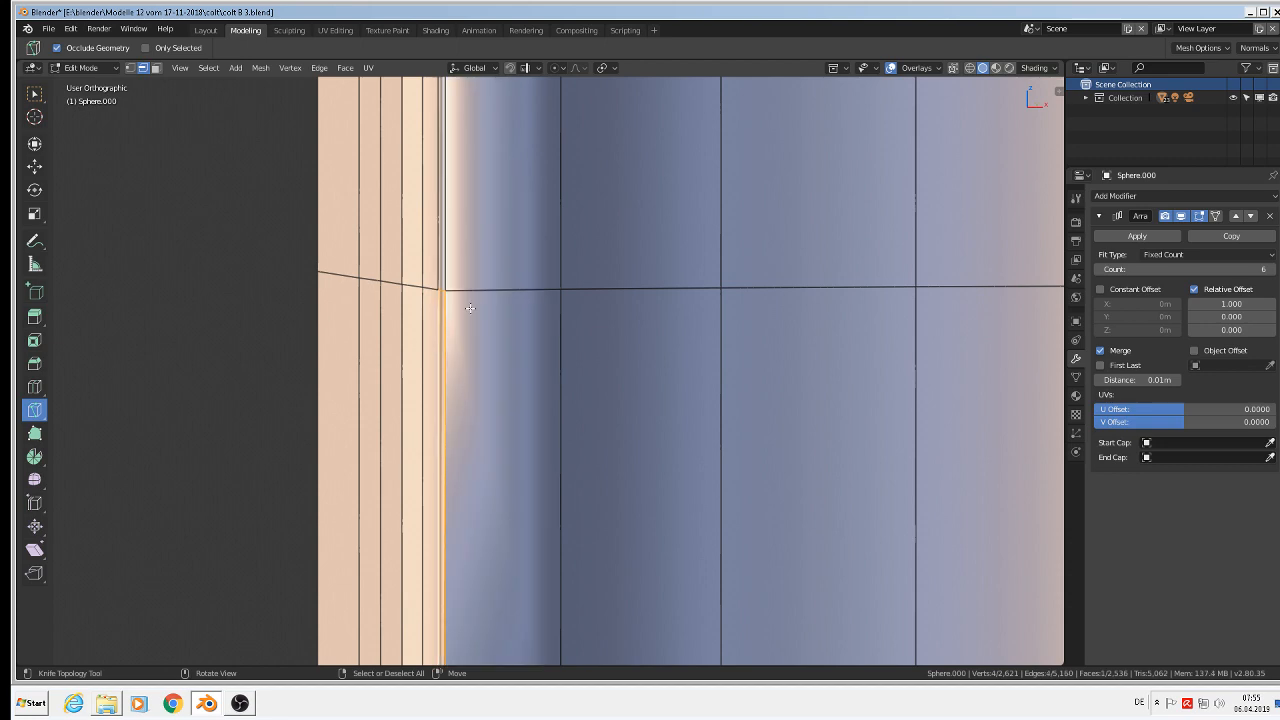
Close the last open row at the lower end of the gap with a face between its two side edges
{"action": "scroll", "coordinate": [528, 420], "scroll_direction": "down", "scroll_amount": 3}
{"action": "scroll", "coordinate": [548, 412], "scroll_direction": "down", "scroll_amount": 7}
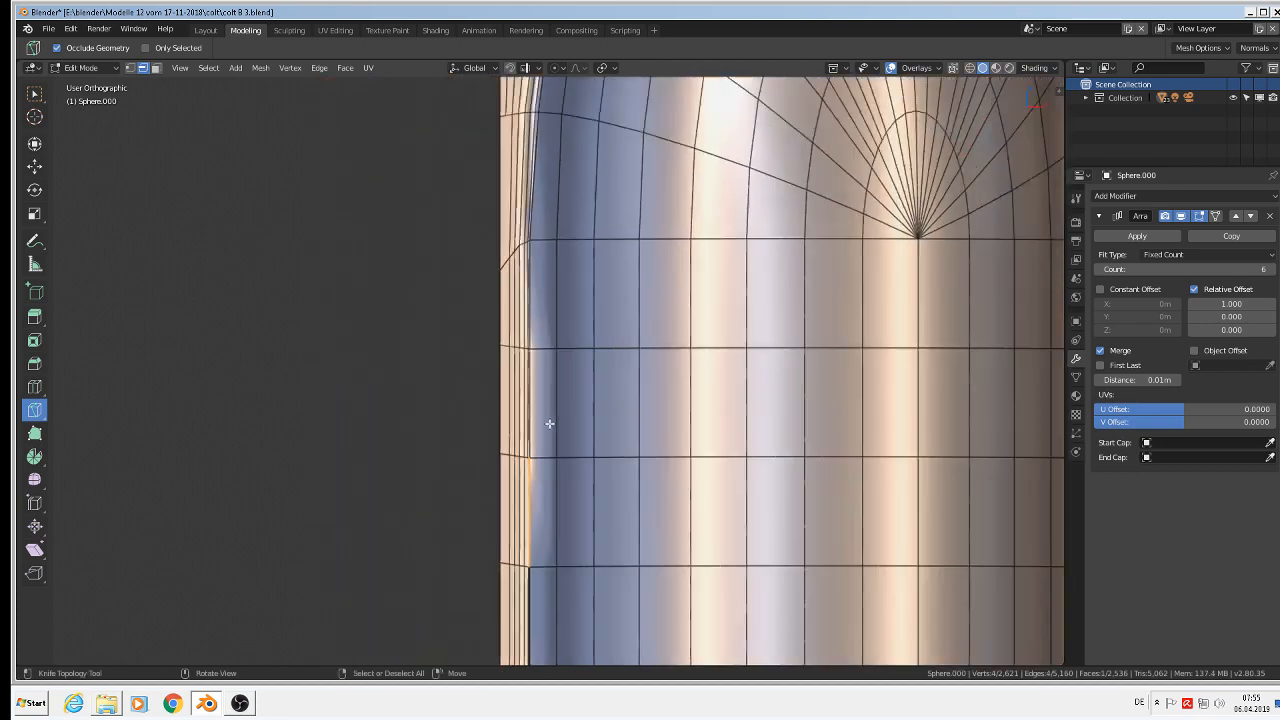
{"action": "scroll", "coordinate": [566, 451], "scroll_direction": "up", "scroll_amount": 2}
{"action": "middle_click_drag", "start_coordinate": [580, 458], "coordinate": [591, 191], "text": "shift"}
{"action": "middle_click_drag", "start_coordinate": [550, 404], "coordinate": [580, 228], "text": "shift"}
{"action": "scroll", "coordinate": [580, 228], "scroll_direction": "up", "scroll_amount": 1}
{"action": "scroll", "coordinate": [580, 228], "scroll_direction": "up", "scroll_amount": 1}
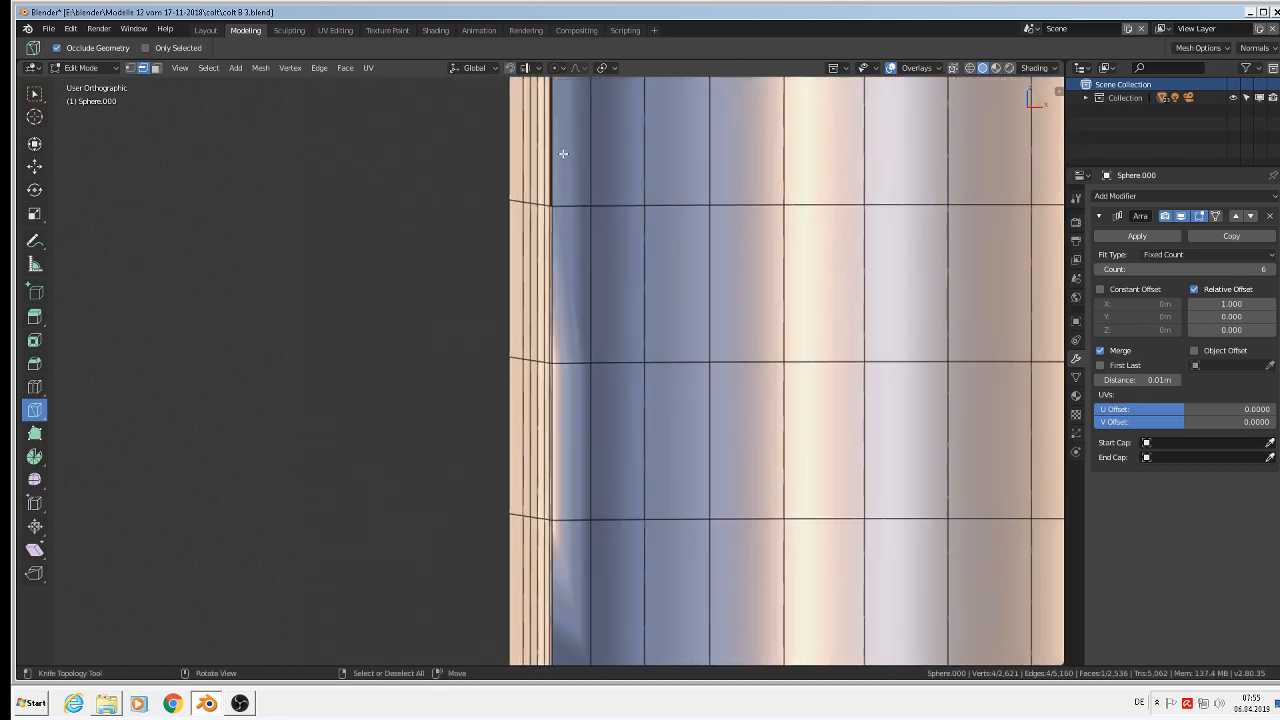
{"action": "right_click", "coordinate": [564, 156]}
{"action": "scroll", "coordinate": [563, 171], "scroll_direction": "up", "scroll_amount": 3}
{"action": "right_click", "coordinate": [539, 178], "text": "shift"}
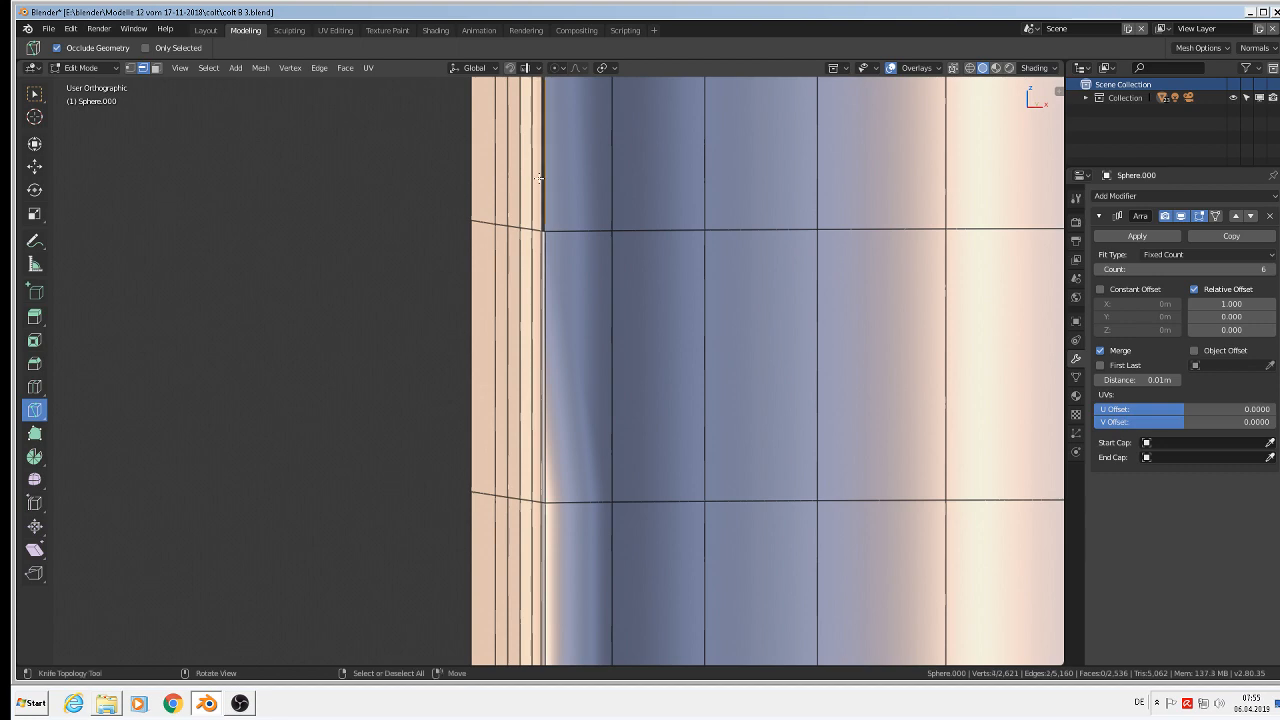
{"action": "key", "text": "f"}
Select the whole panel mesh and make its normals consistent
{"action": "scroll", "coordinate": [580, 240], "scroll_direction": "down", "scroll_amount": 8}
{"action": "middle_click_drag", "start_coordinate": [618, 312], "coordinate": [492, 214], "text": "shift"}
{"action": "scroll", "coordinate": [508, 223], "scroll_direction": "down", "scroll_amount": 4}
{"action": "key", "text": "a"}
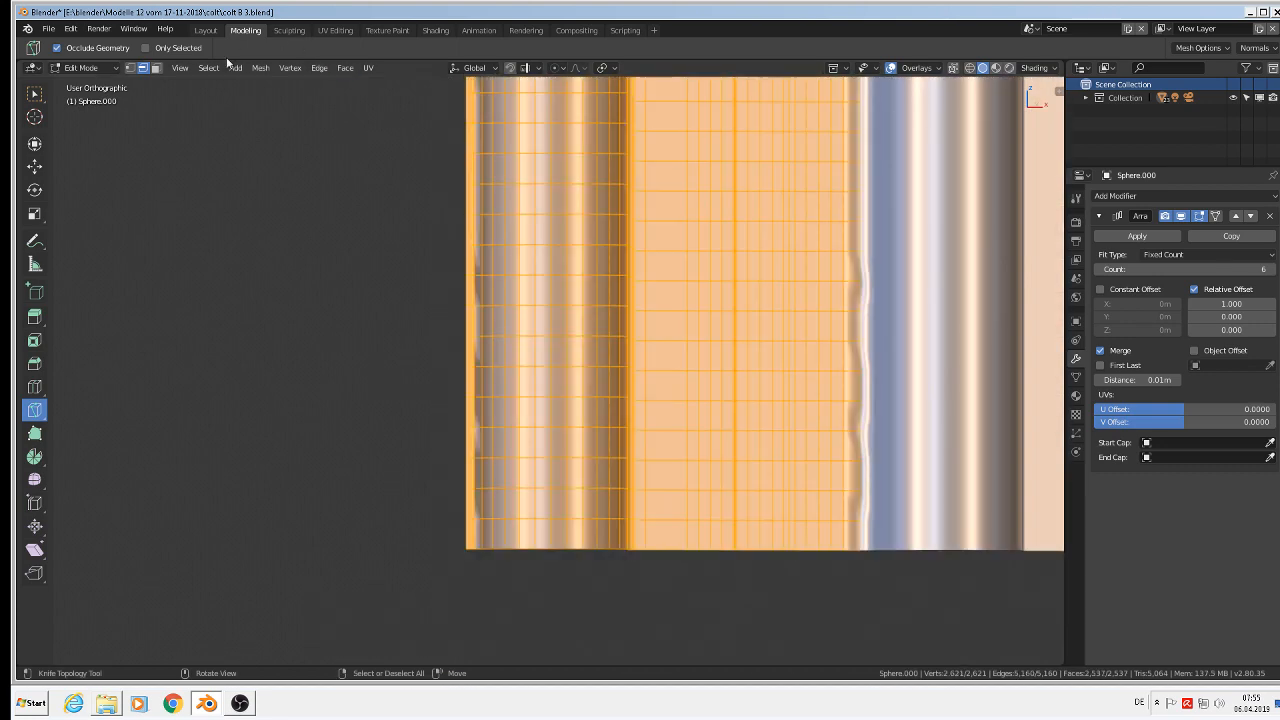
{"action": "left_click", "coordinate": [260, 68]}
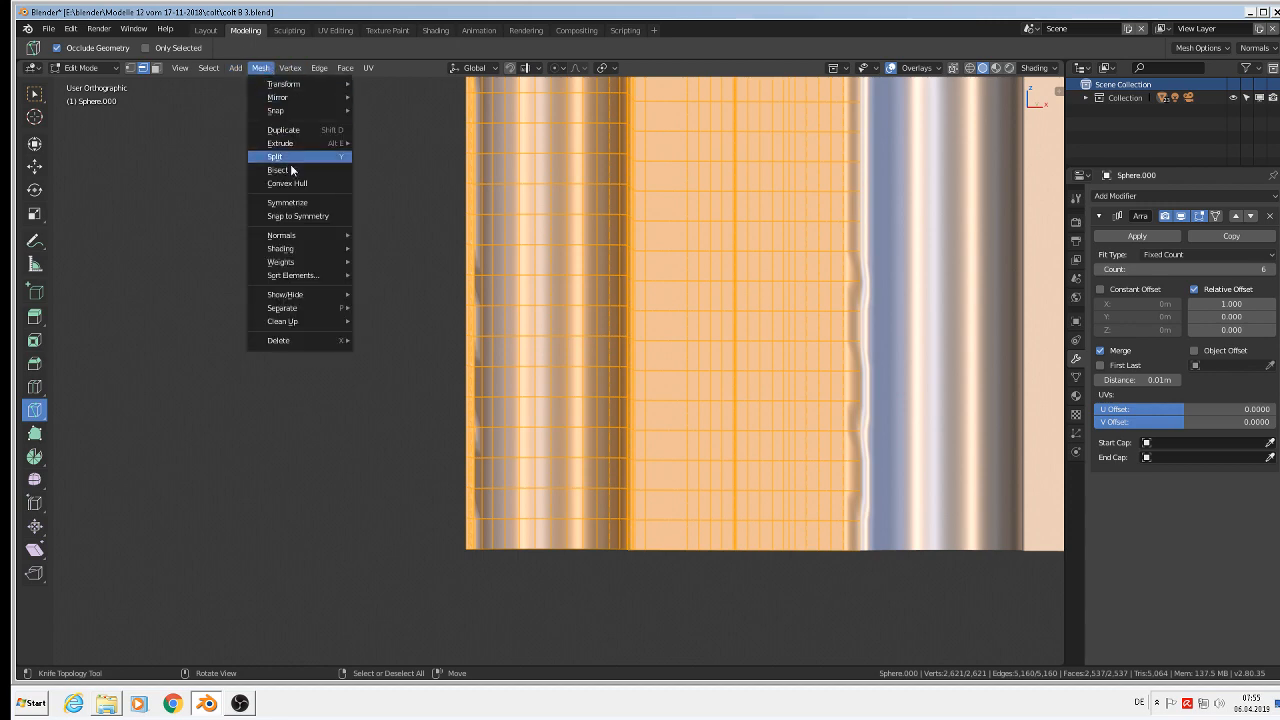
{"action": "mouse_move", "coordinate": [329, 237]}
{"action": "left_click", "coordinate": [386, 234]}
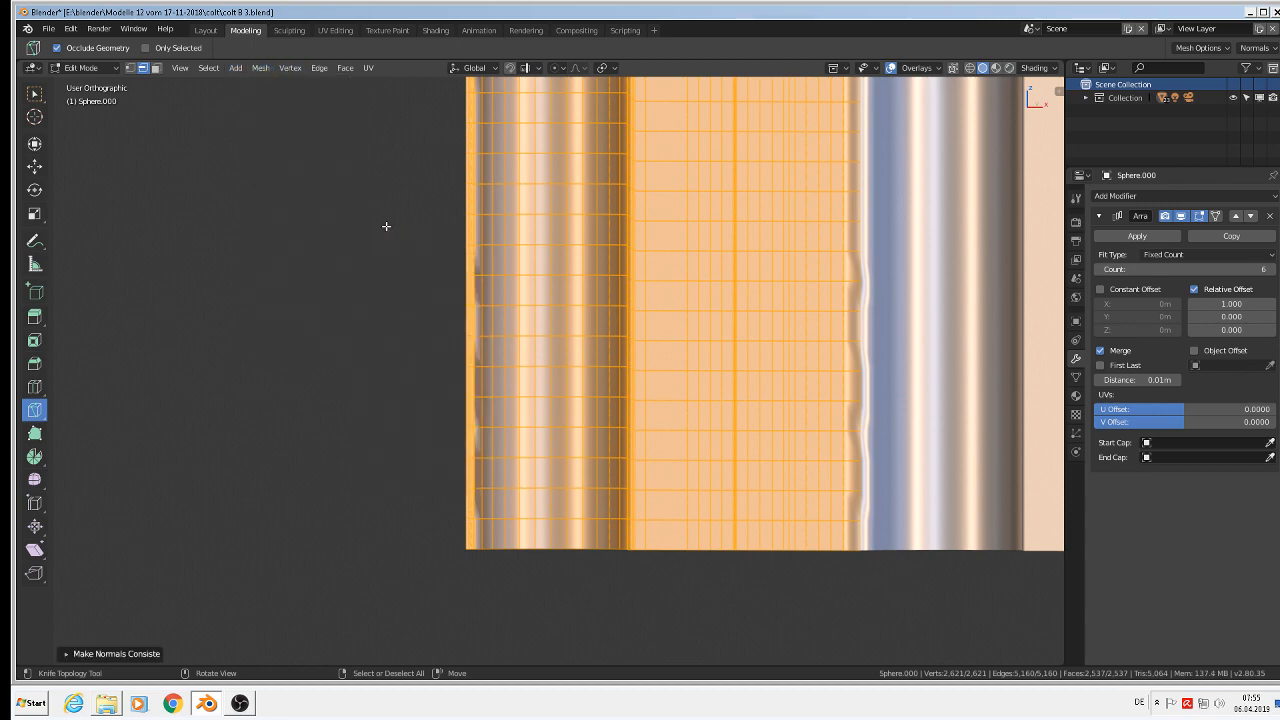
Check the repaired edge strip, and apply smooth shading to the panel in Object Mode
{"action": "scroll", "coordinate": [481, 193], "scroll_direction": "up", "scroll_amount": 8}
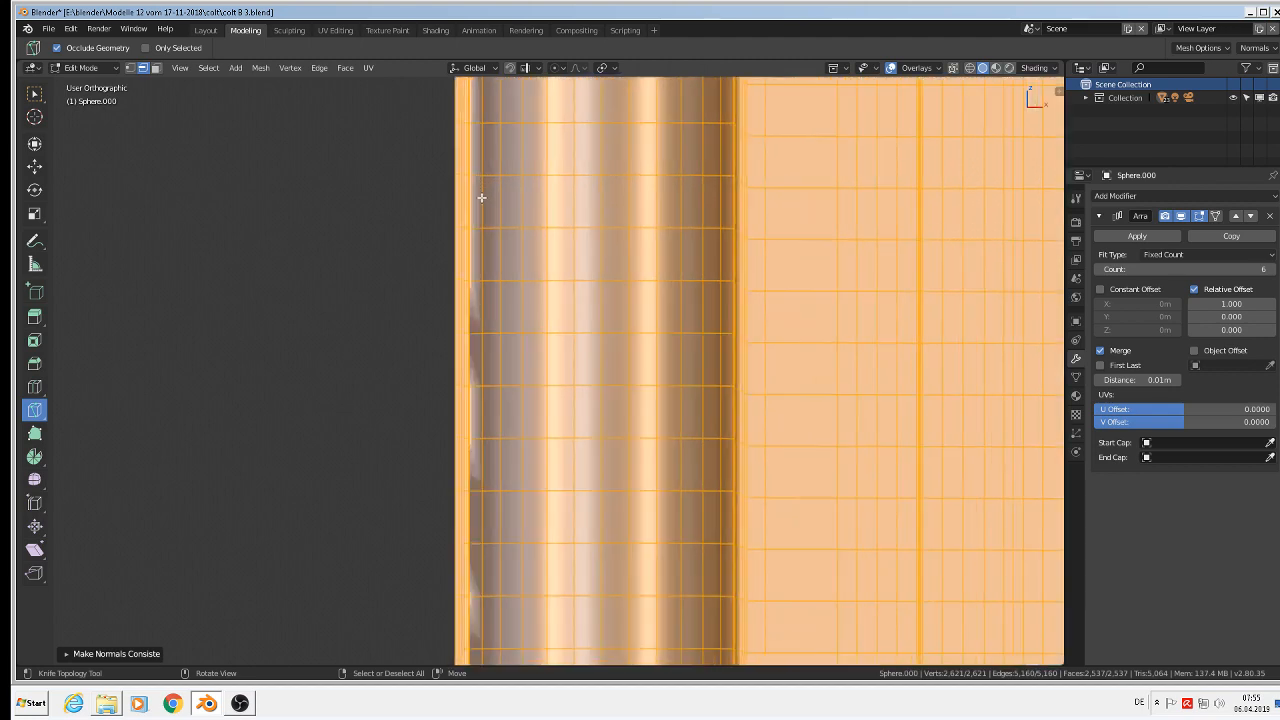
{"action": "key", "text": "Tab"}
{"action": "scroll", "coordinate": [463, 292], "scroll_direction": "up", "scroll_amount": 9}
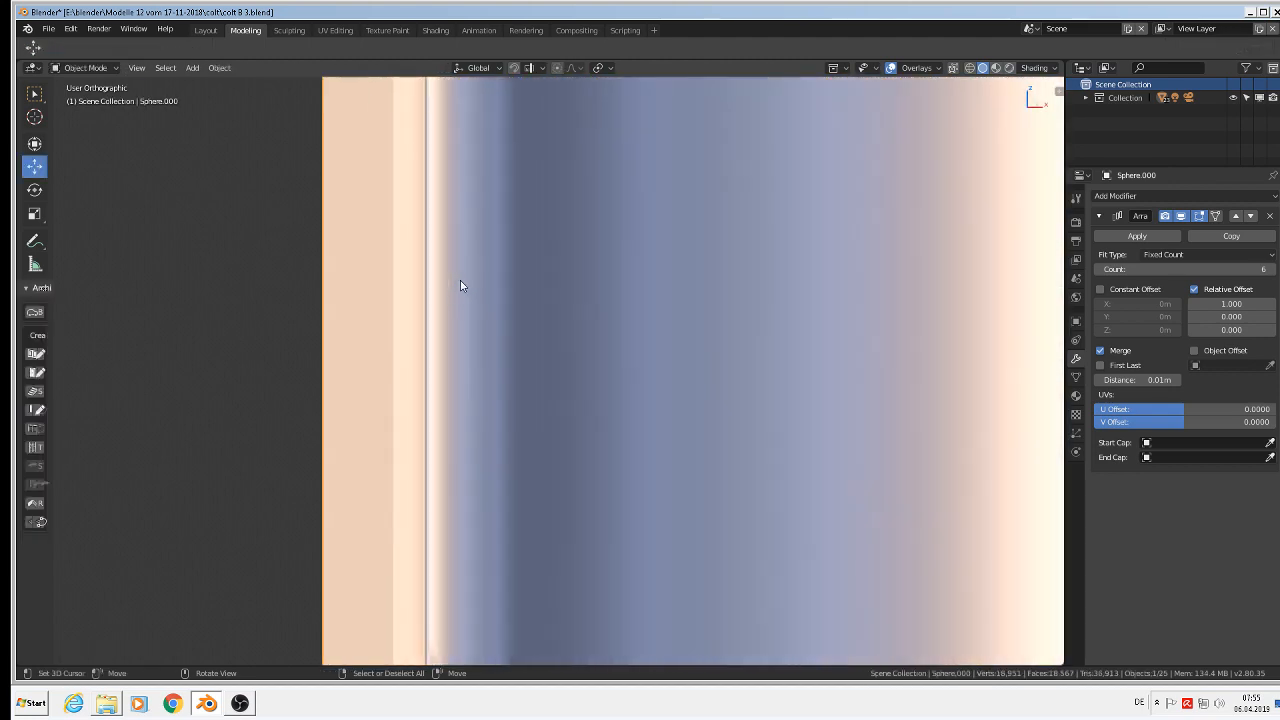
{"action": "key", "text": "Tab"}
{"action": "scroll", "coordinate": [408, 275], "scroll_direction": "up", "scroll_amount": 2}
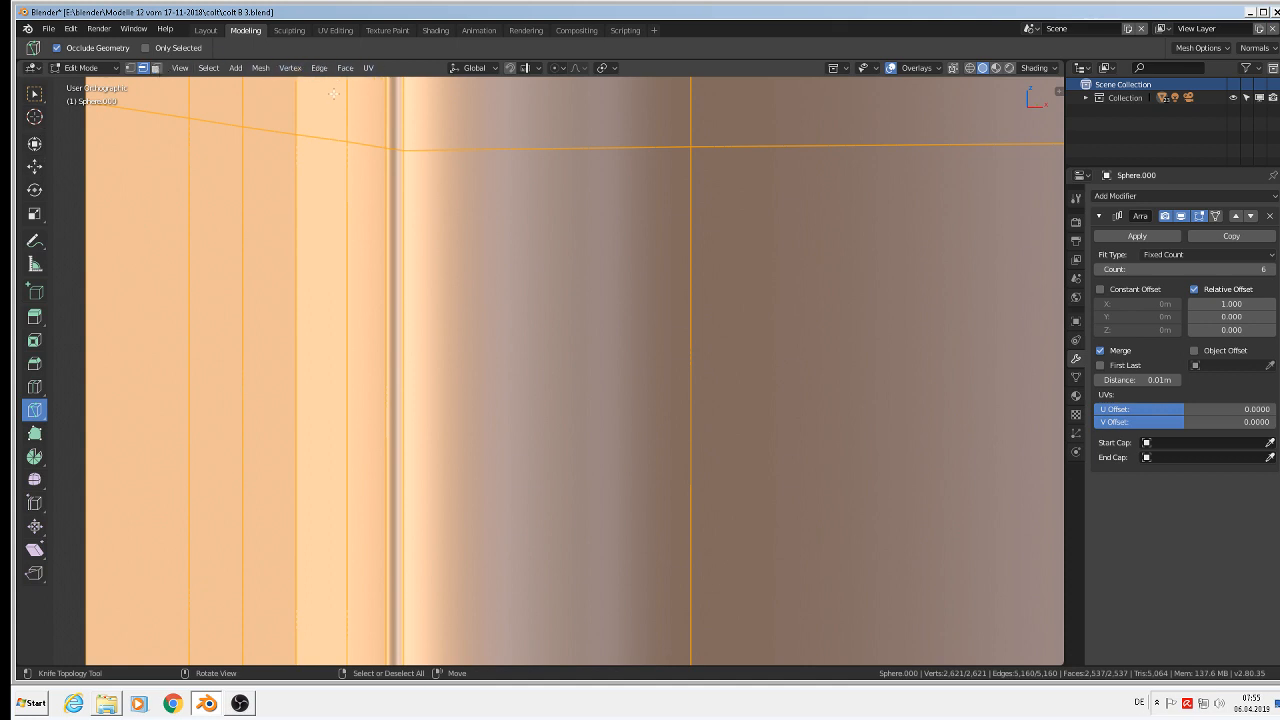
{"action": "key", "text": "Tab"}
{"action": "left_click", "coordinate": [222, 68]}
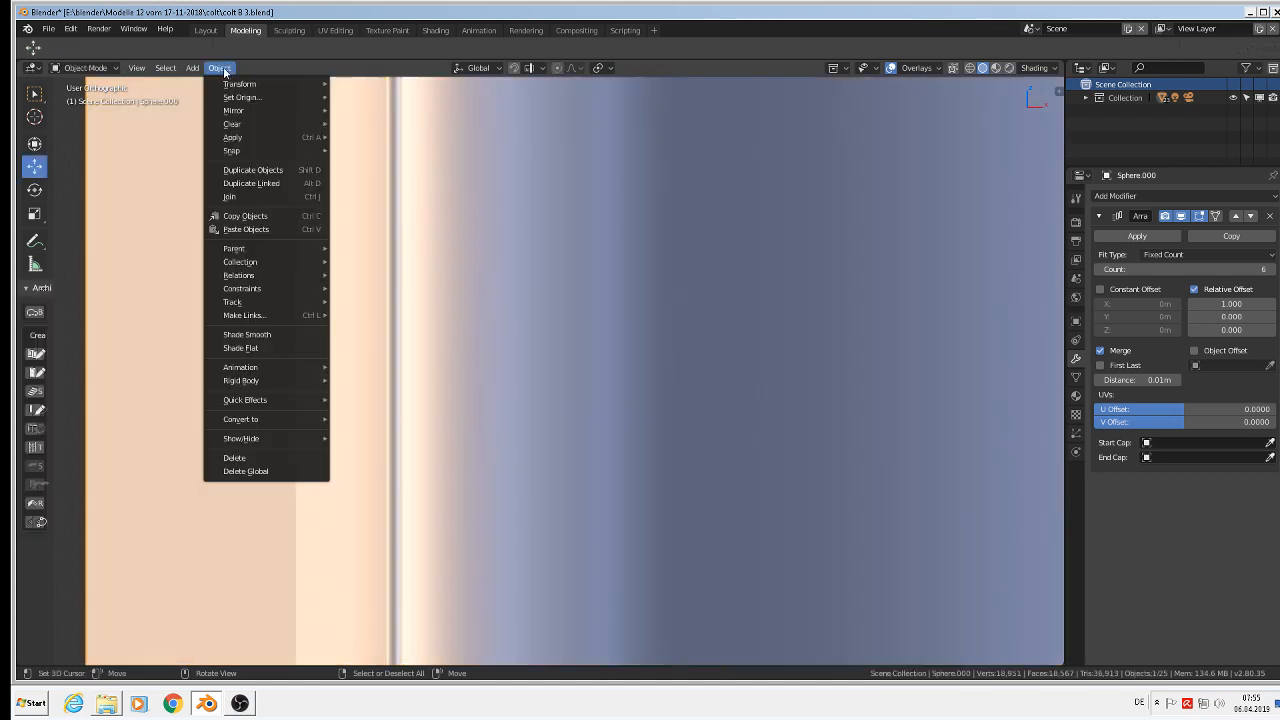
{"action": "left_click", "coordinate": [255, 336]}
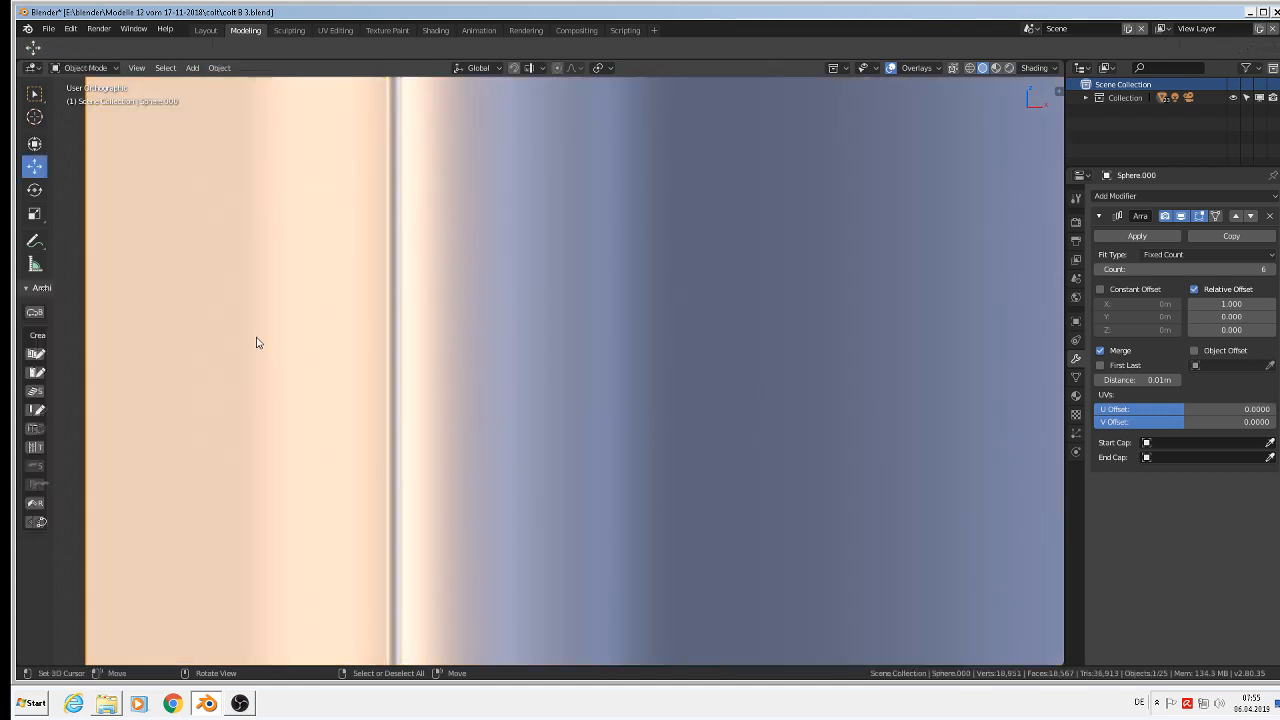
Add an Edge Split modifier to the panel in Object Mode, and inspect the recess edges across the array
{"action": "key", "text": "Tab"}
{"action": "scroll", "coordinate": [427, 277], "scroll_direction": "down", "scroll_amount": 8}
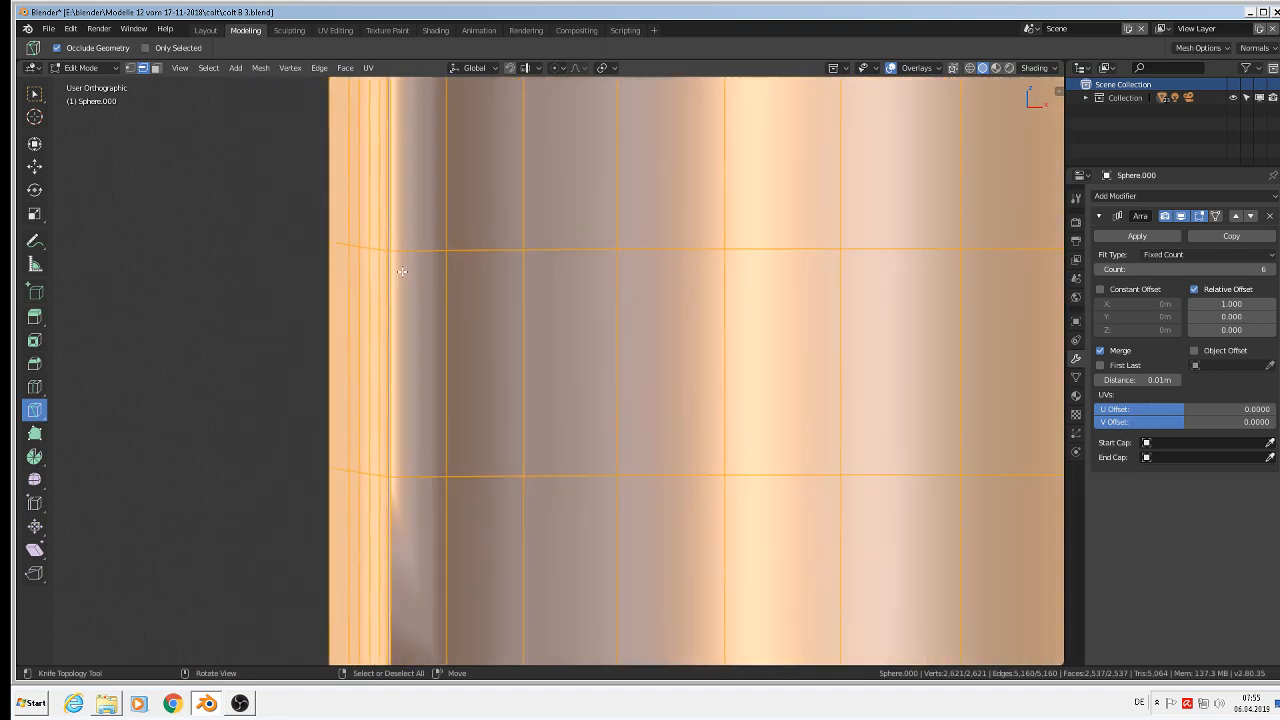
{"action": "scroll", "coordinate": [427, 277], "scroll_direction": "down", "scroll_amount": 4}
{"action": "key", "text": "Tab"}
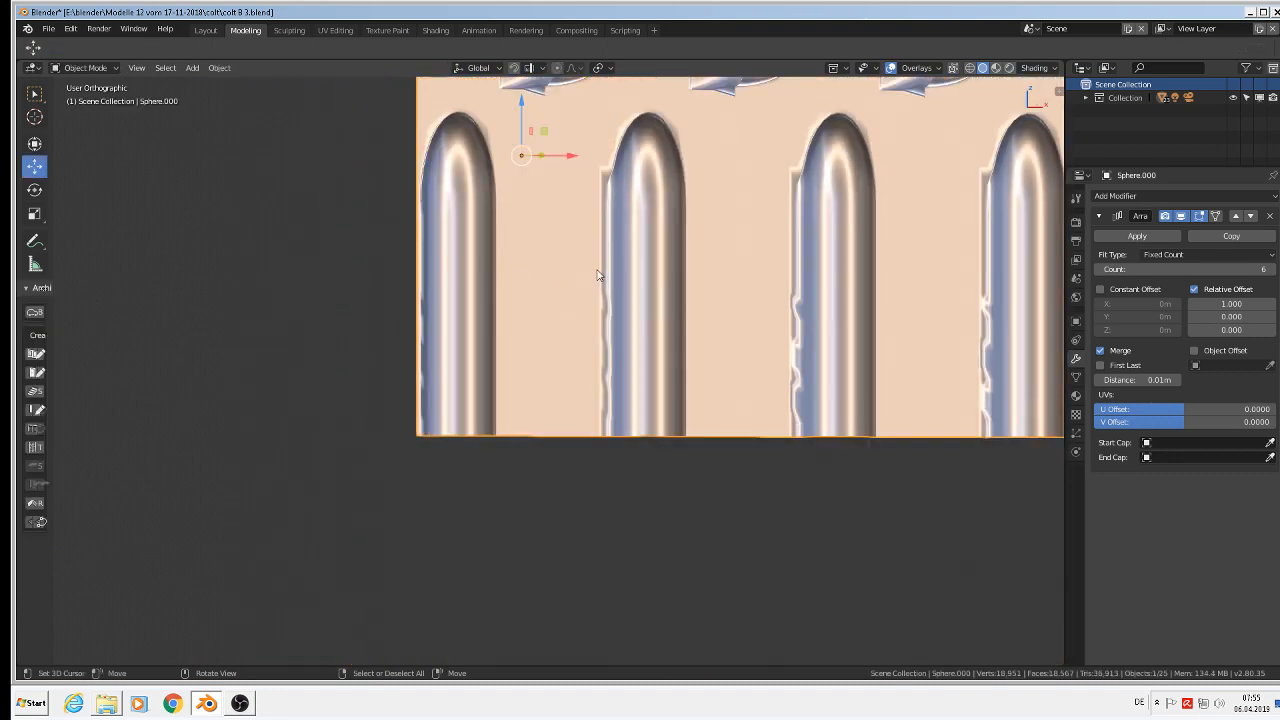
{"action": "scroll", "coordinate": [404, 325], "scroll_direction": "down", "scroll_amount": 4}
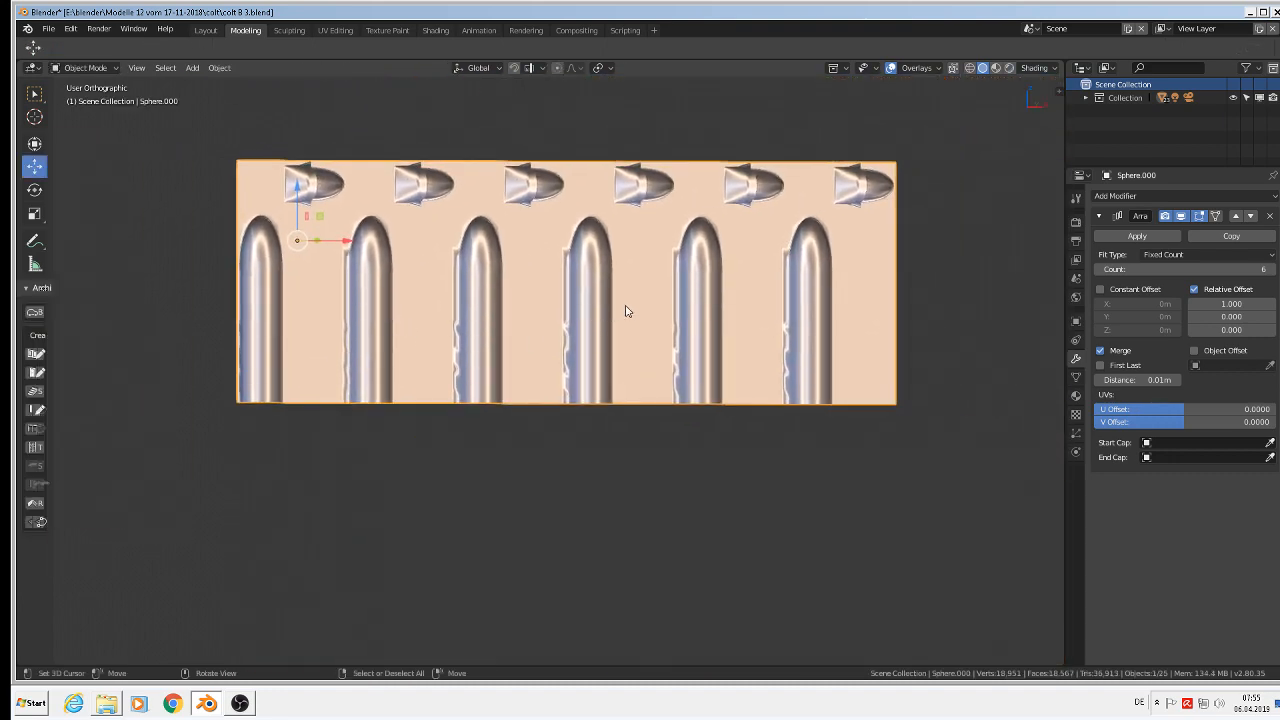
{"action": "left_click", "coordinate": [1132, 195]}
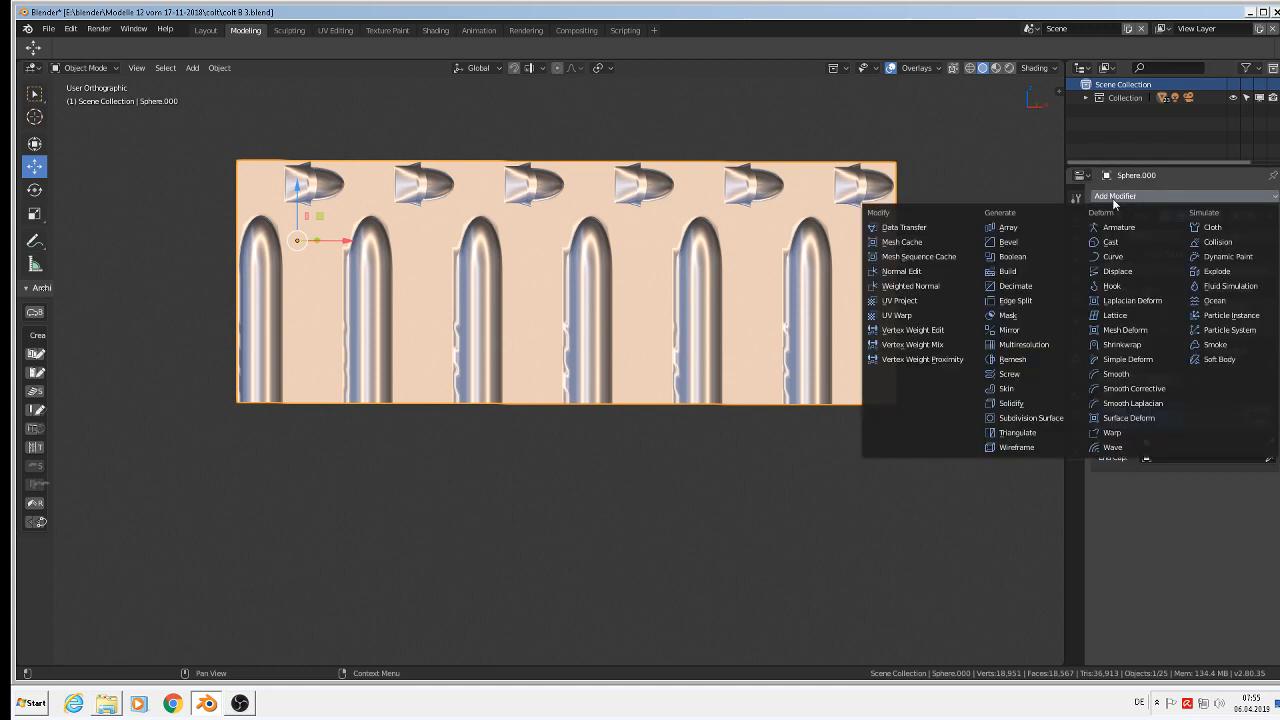
{"action": "left_click", "coordinate": [1058, 299]}
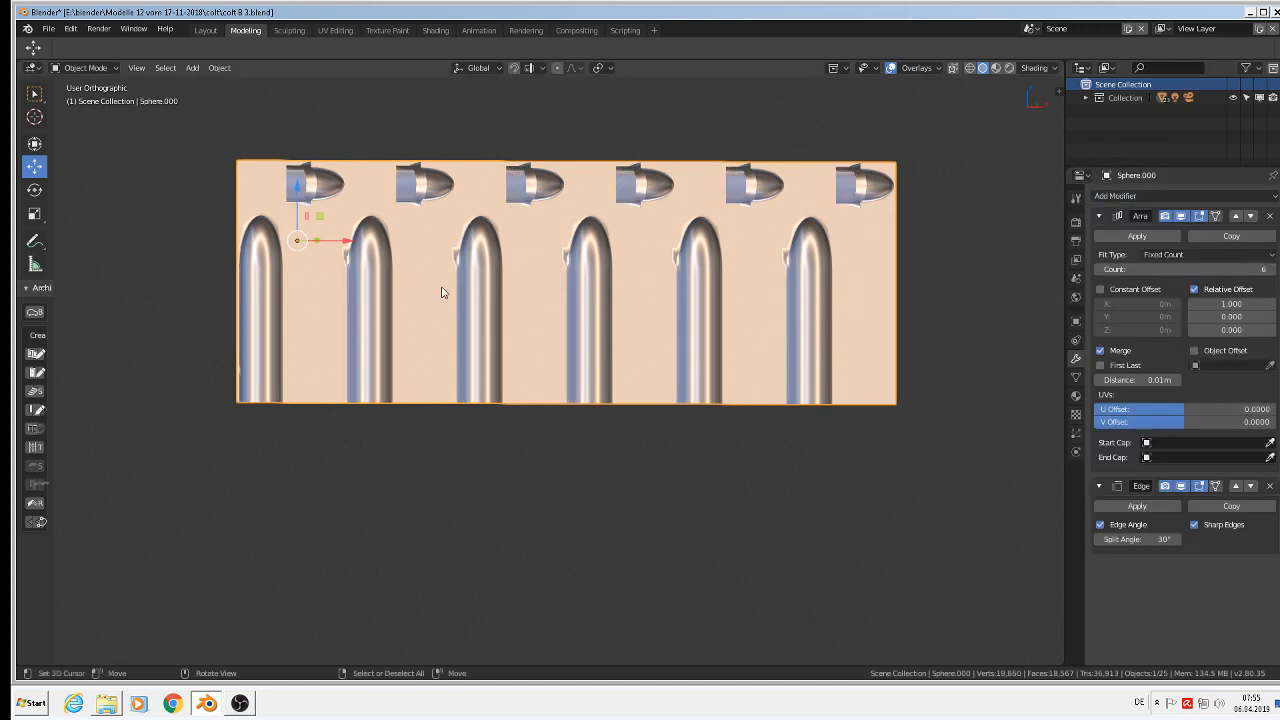
{"action": "scroll", "coordinate": [545, 262], "scroll_direction": "up", "scroll_amount": 4}
{"action": "scroll", "coordinate": [617, 264], "scroll_direction": "up", "scroll_amount": 1}
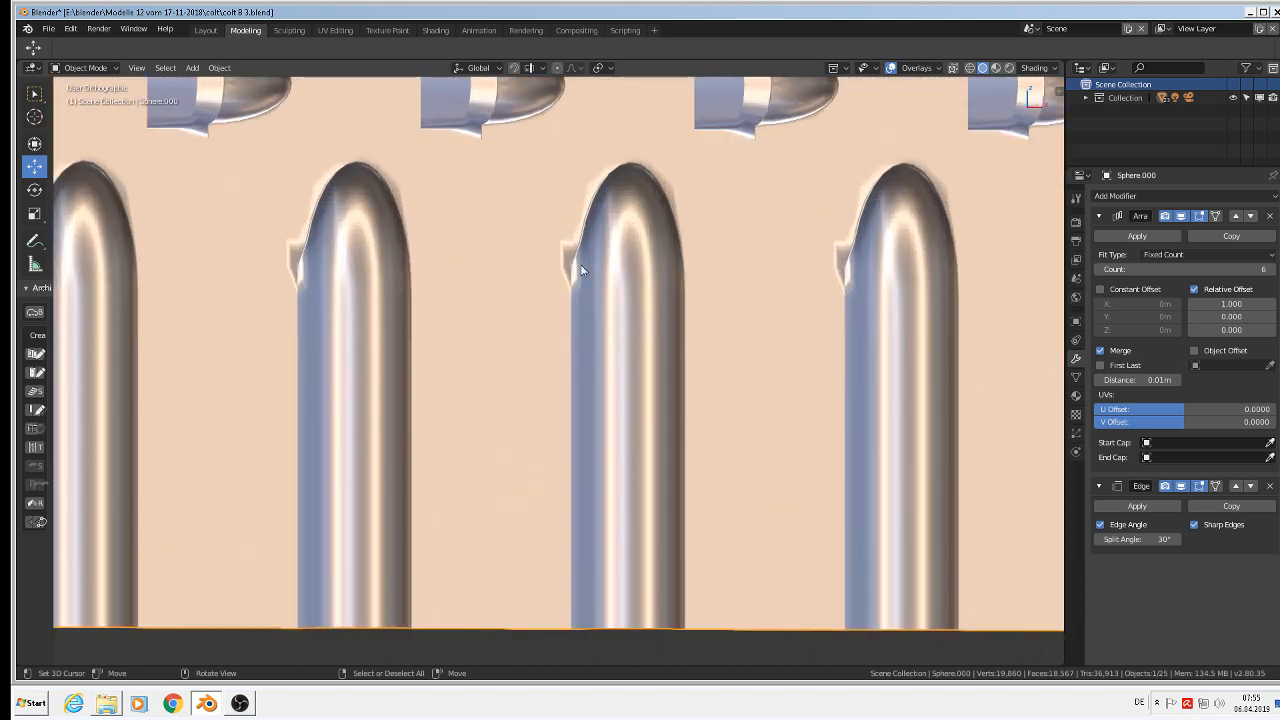
{"action": "scroll", "coordinate": [584, 260], "scroll_direction": "down", "scroll_amount": 3}
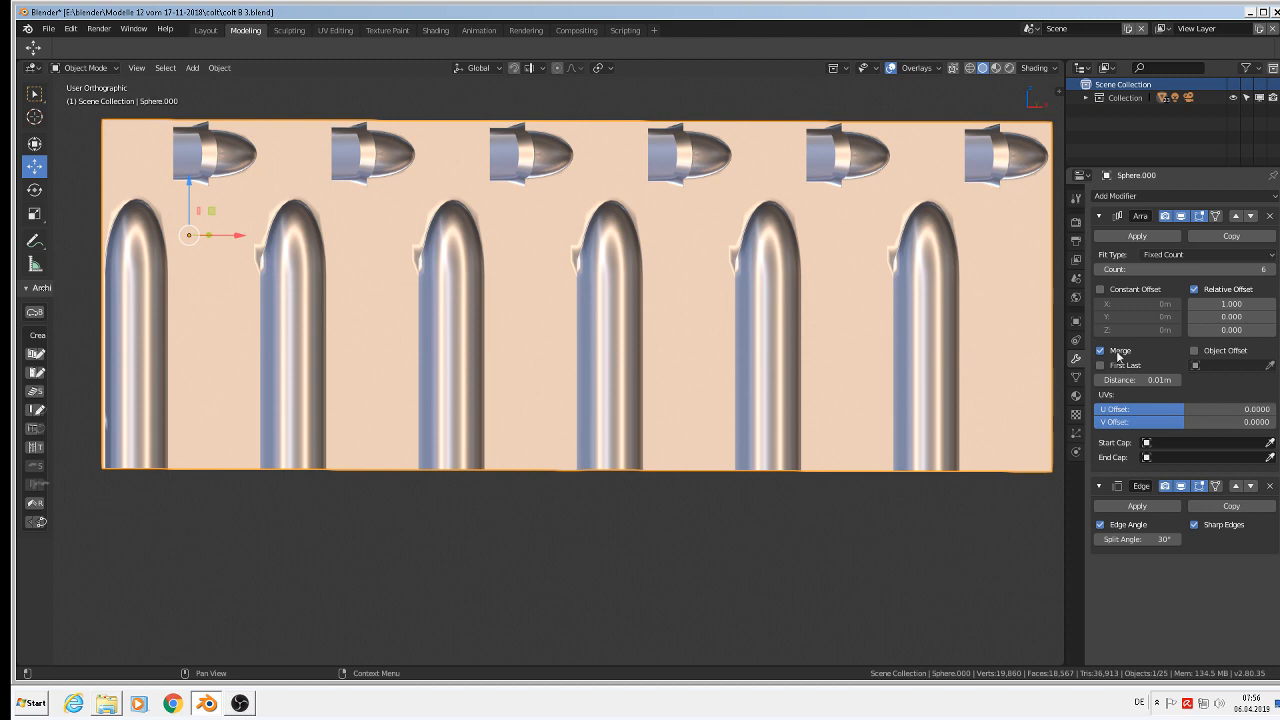
Compare the array with Merge off and on, and set the Array modifier's merge distance to 0 m with Merge enabled
{"action": "left_click", "coordinate": [1101, 352]}
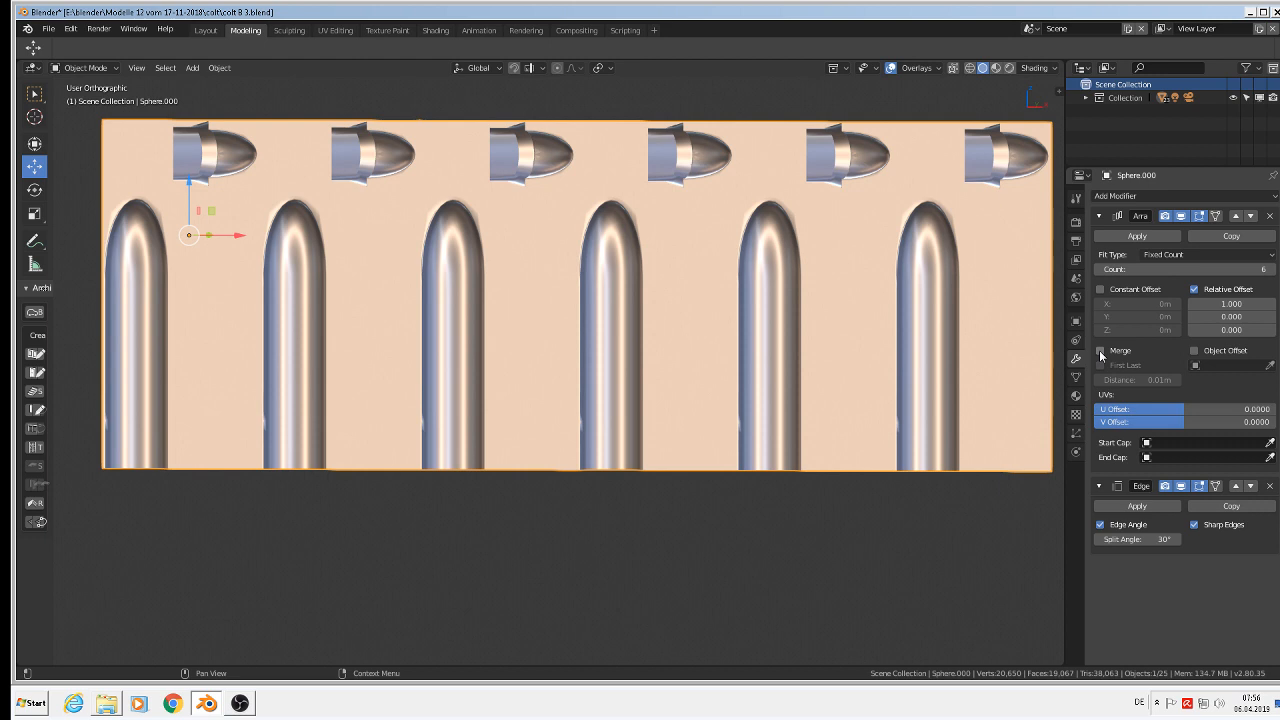
{"action": "left_click", "coordinate": [1101, 352]}
{"action": "left_click", "coordinate": [1101, 365]}
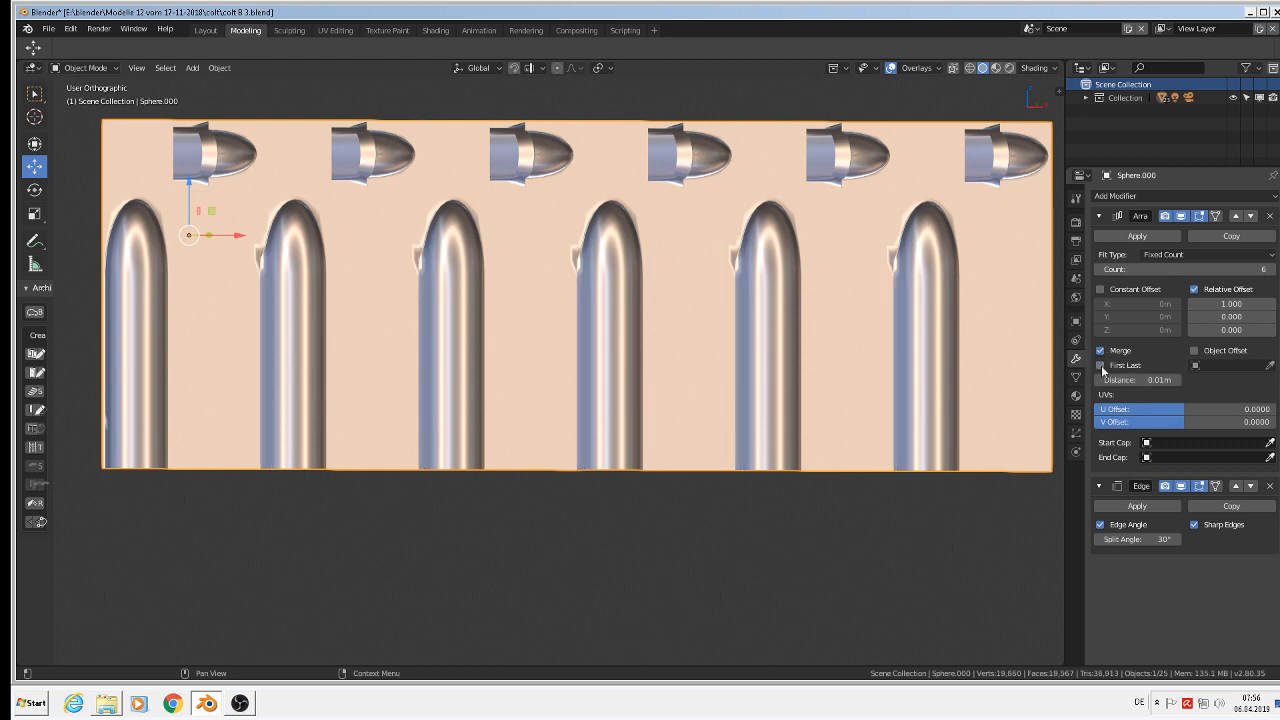
{"action": "mouse_move", "coordinate": [1137, 380]}
{"action": "left_mouse_down"}
{"action": "mouse_move", "coordinate": [1152, 380]}
{"action": "mouse_move", "coordinate": [1132, 380]}
{"action": "left_mouse_up"}
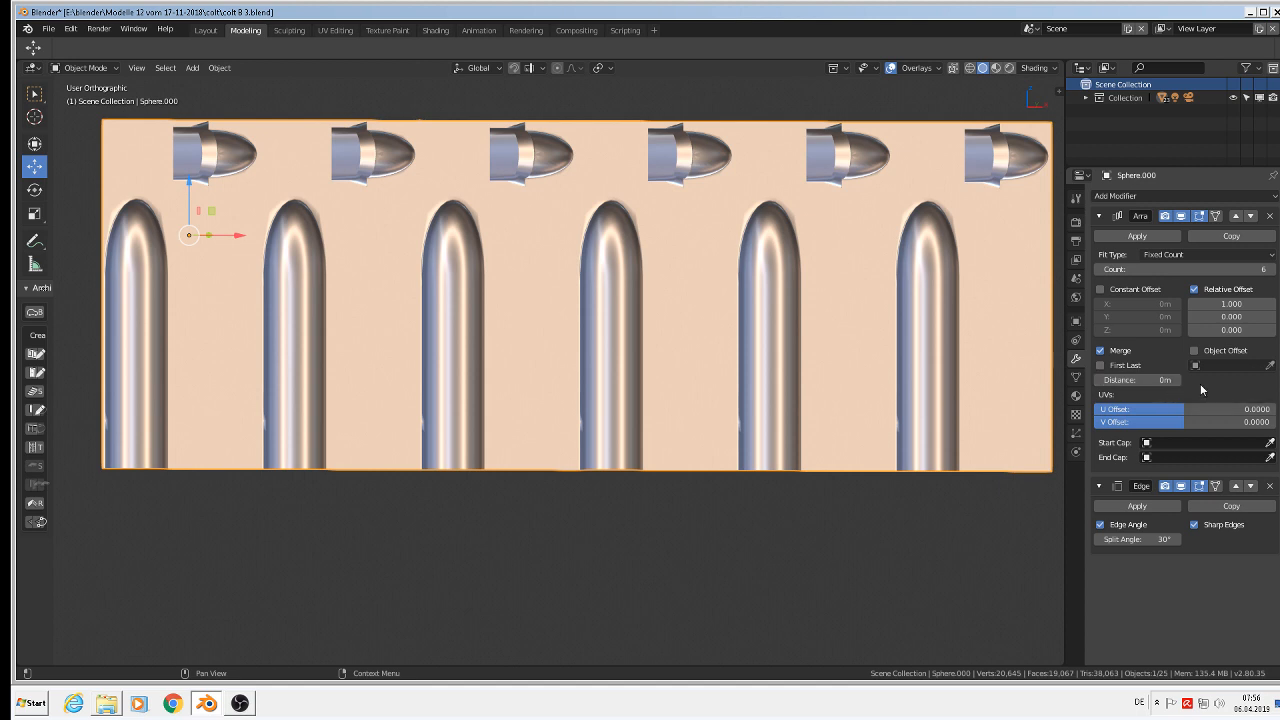
Remove the Edge Split modifier from the panel, and check the shading of the recesses across the array
{"action": "scroll", "coordinate": [866, 250], "scroll_direction": "down", "scroll_amount": 3}
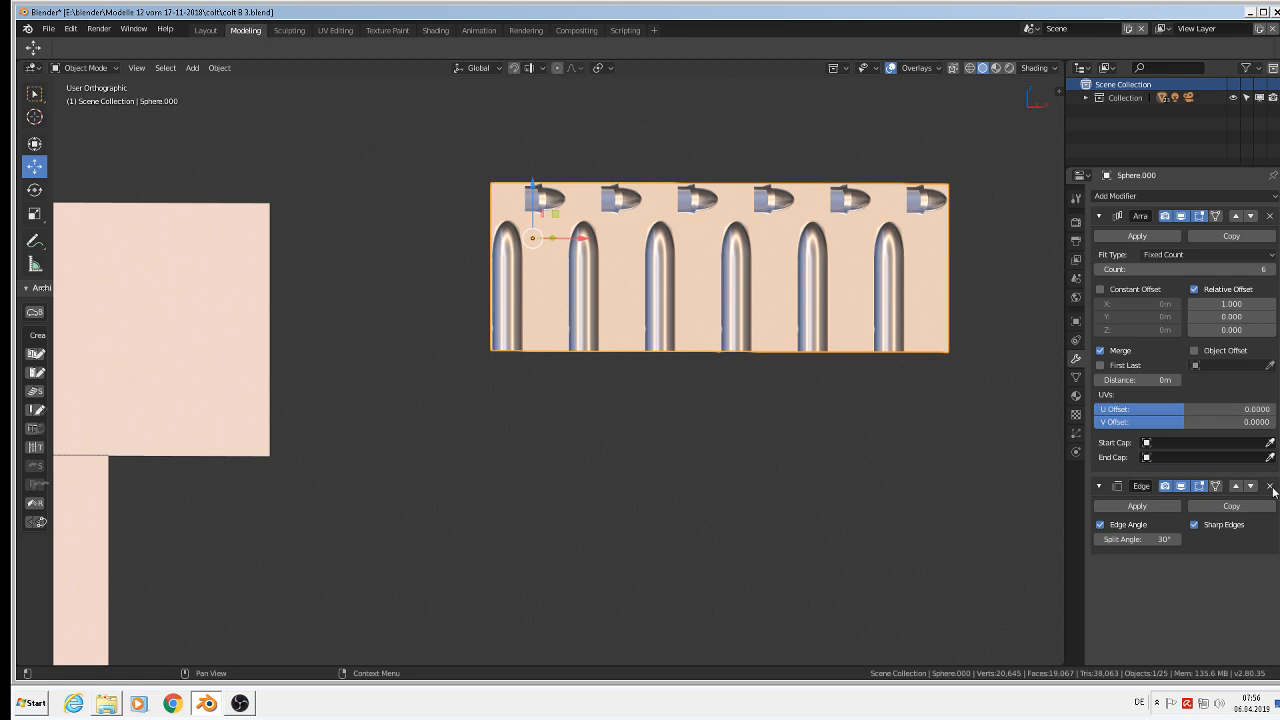
{"action": "left_click", "coordinate": [1270, 486]}
{"action": "scroll", "coordinate": [979, 451], "scroll_direction": "up", "scroll_amount": 5}
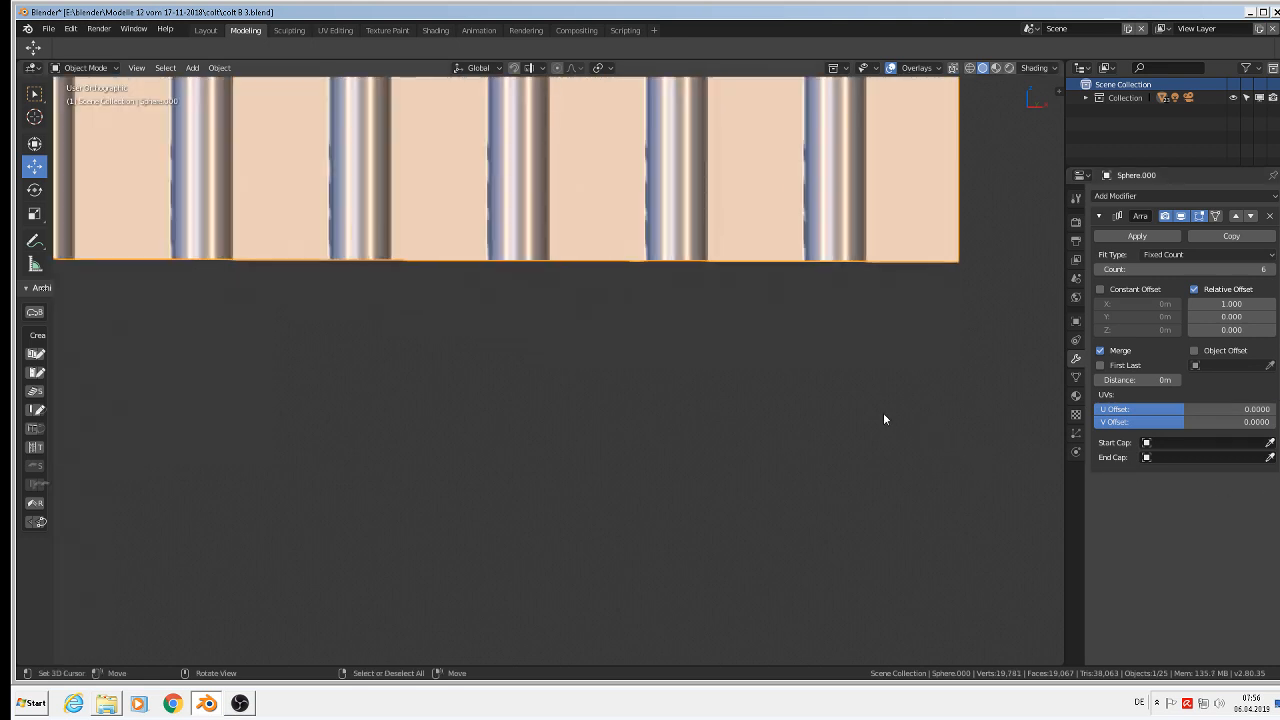
{"action": "scroll", "coordinate": [686, 338], "scroll_direction": "down", "scroll_amount": 2}
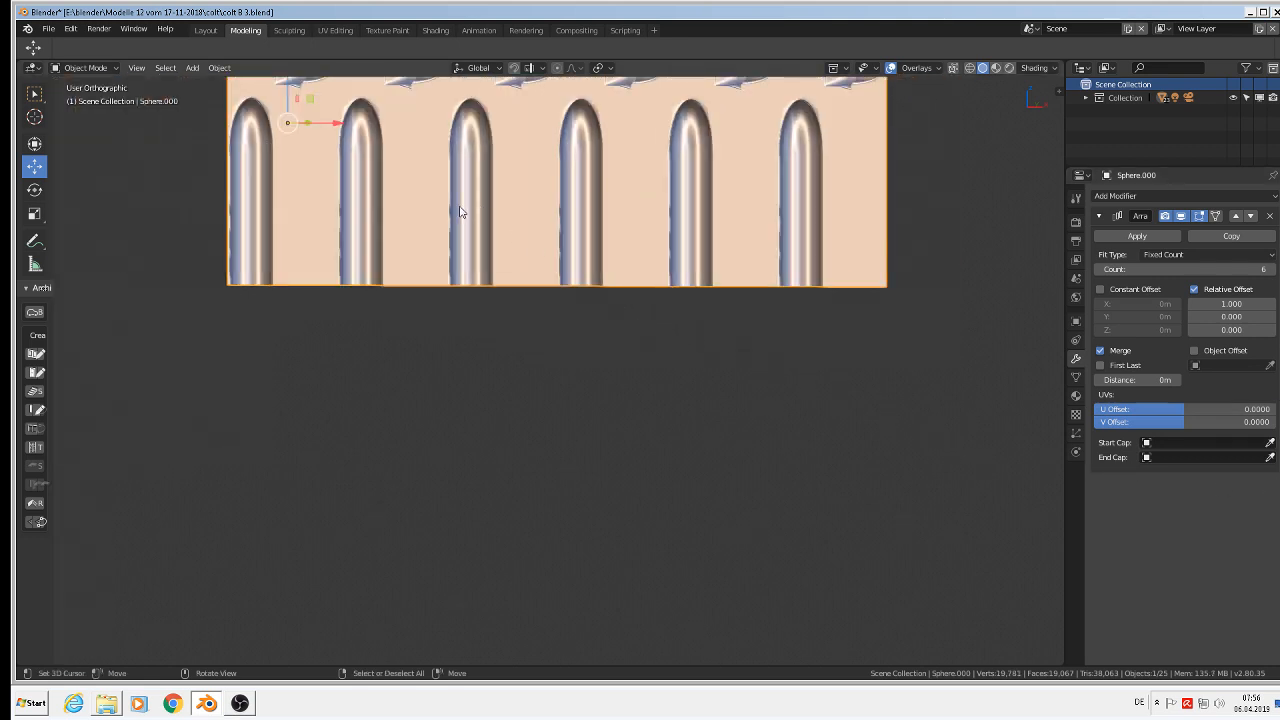
{"action": "scroll", "coordinate": [460, 212], "scroll_direction": "down", "scroll_amount": 3}
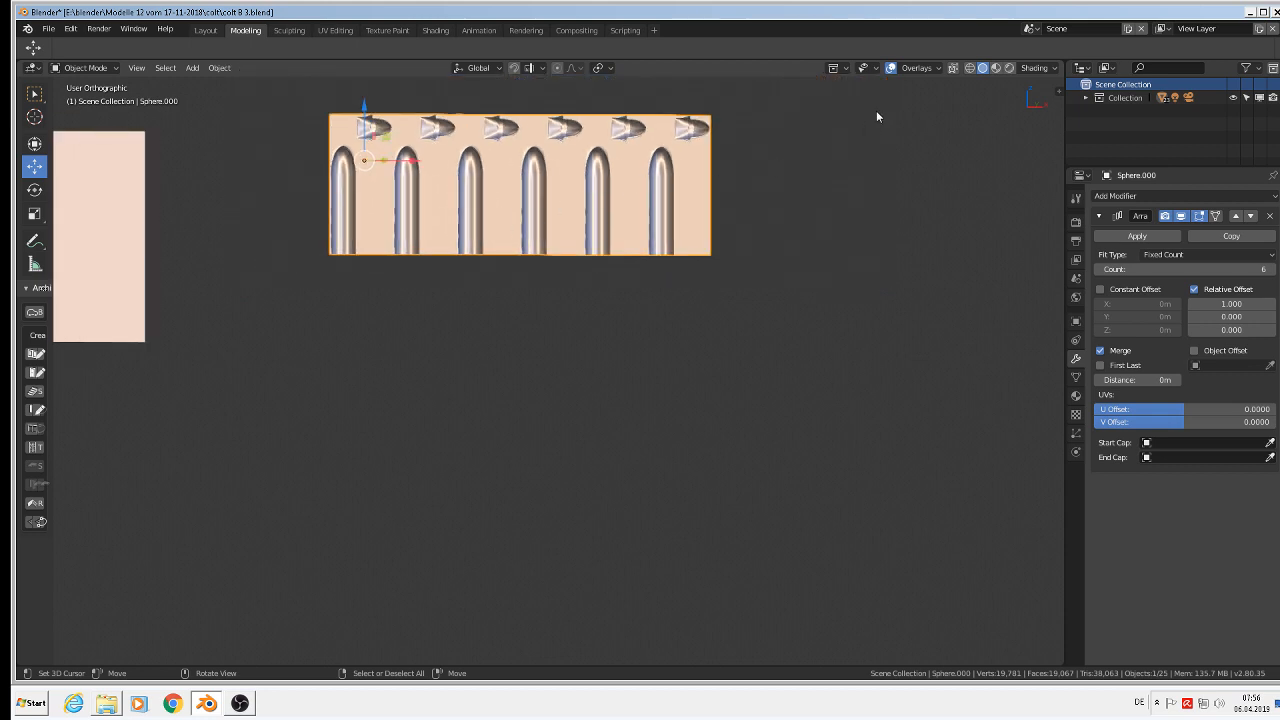
Save the current Blender file, and inspect the side edges of the long recesses up close
{"action": "middle_click_drag", "start_coordinate": [679, 223], "coordinate": [721, 360], "text": "shift"}
{"action": "left_click", "coordinate": [48, 29]}
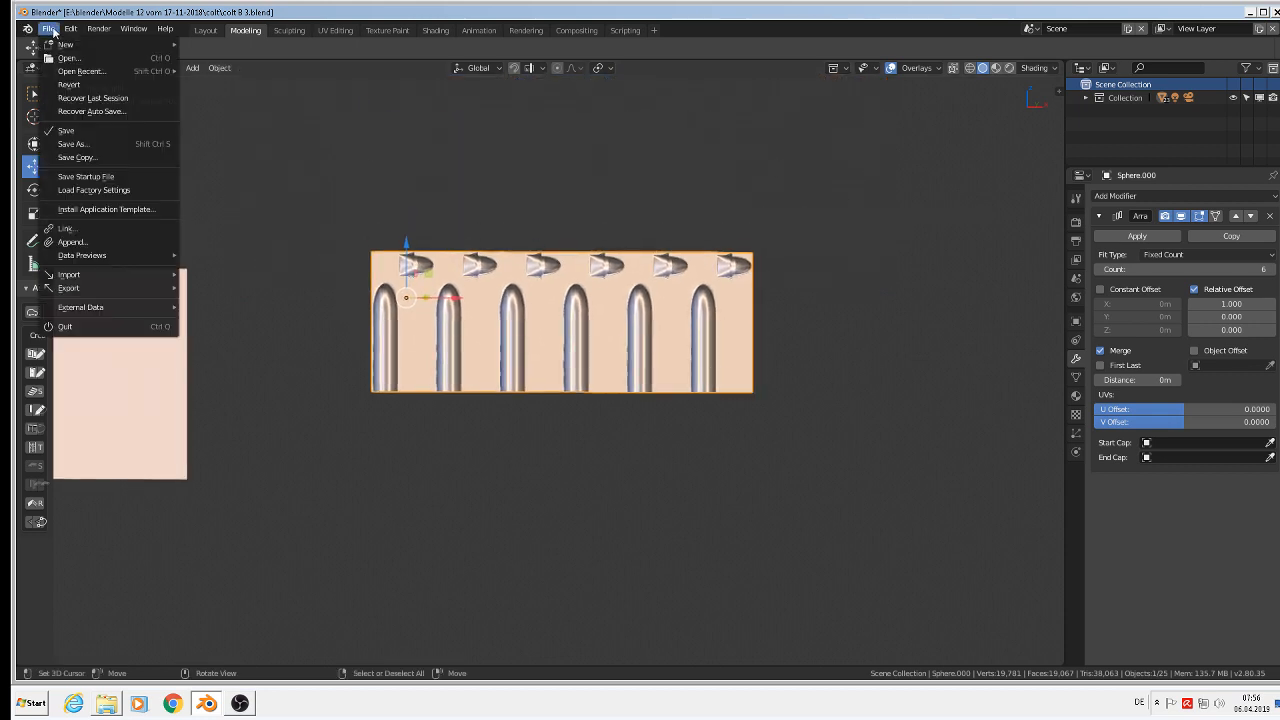
{"action": "left_click", "coordinate": [85, 132]}
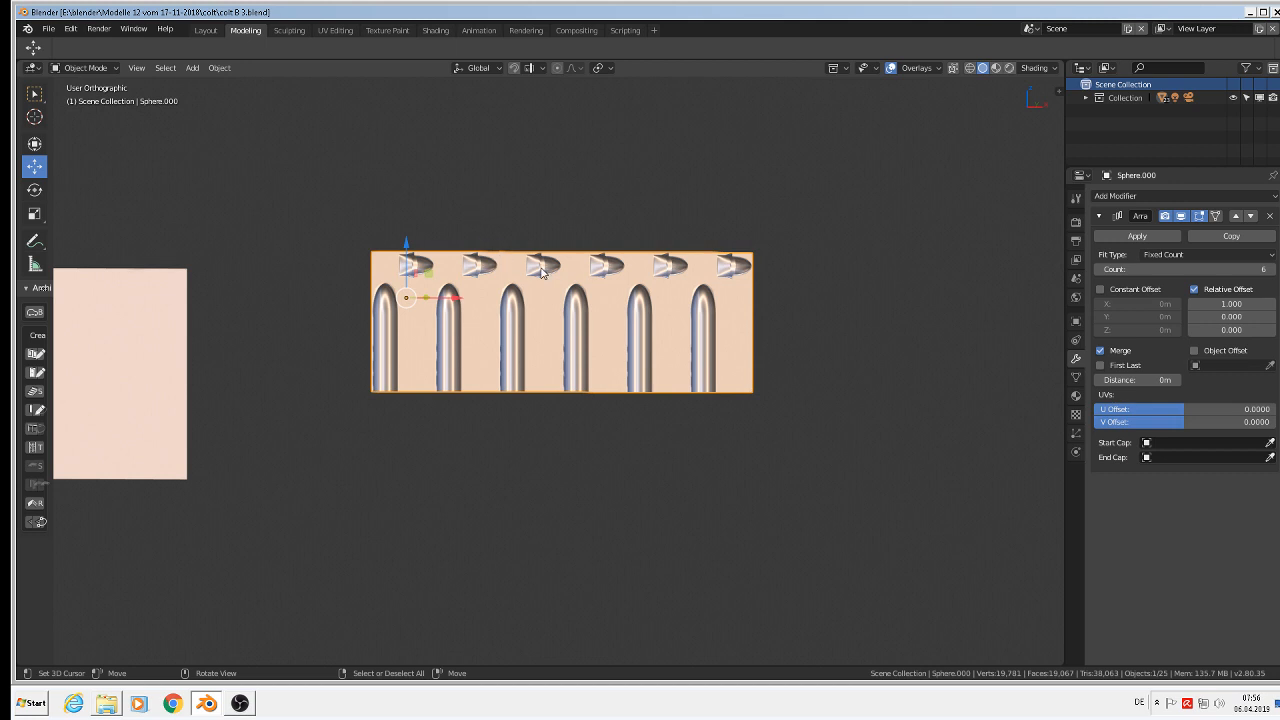
{"action": "scroll", "coordinate": [457, 360], "scroll_direction": "up", "scroll_amount": 8}
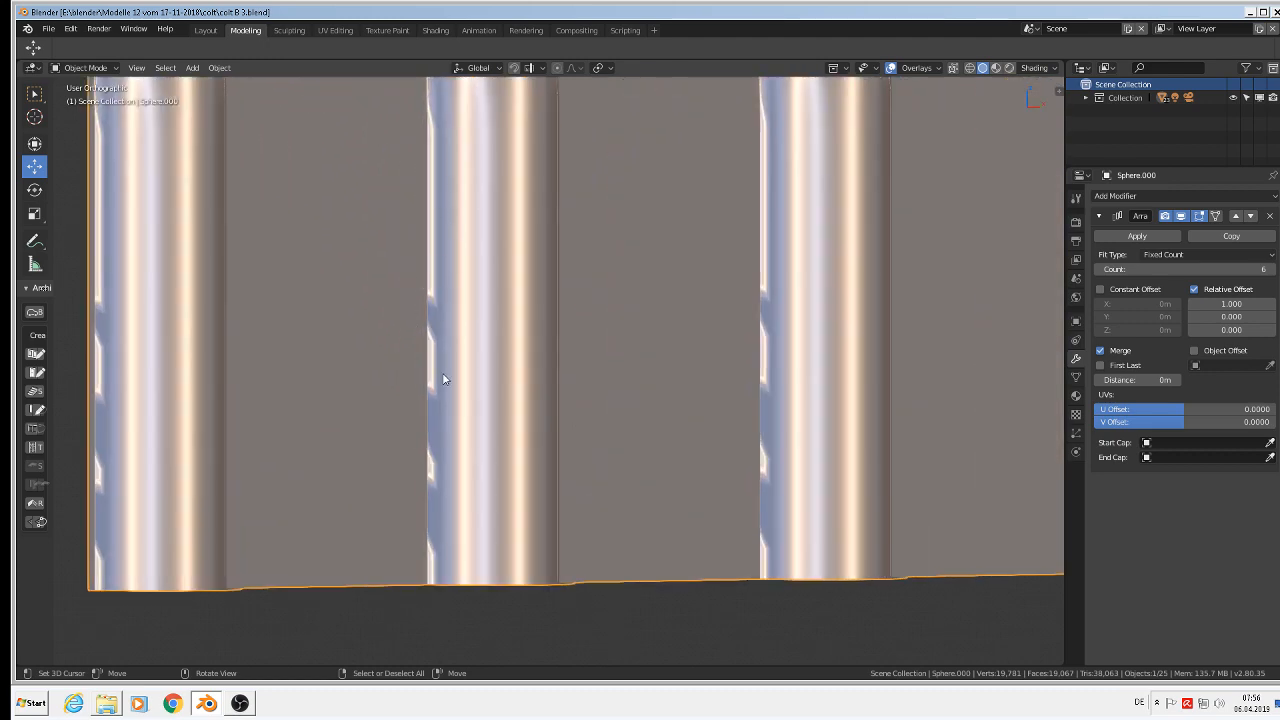
{"action": "scroll", "coordinate": [436, 325], "scroll_direction": "down", "scroll_amount": 8}
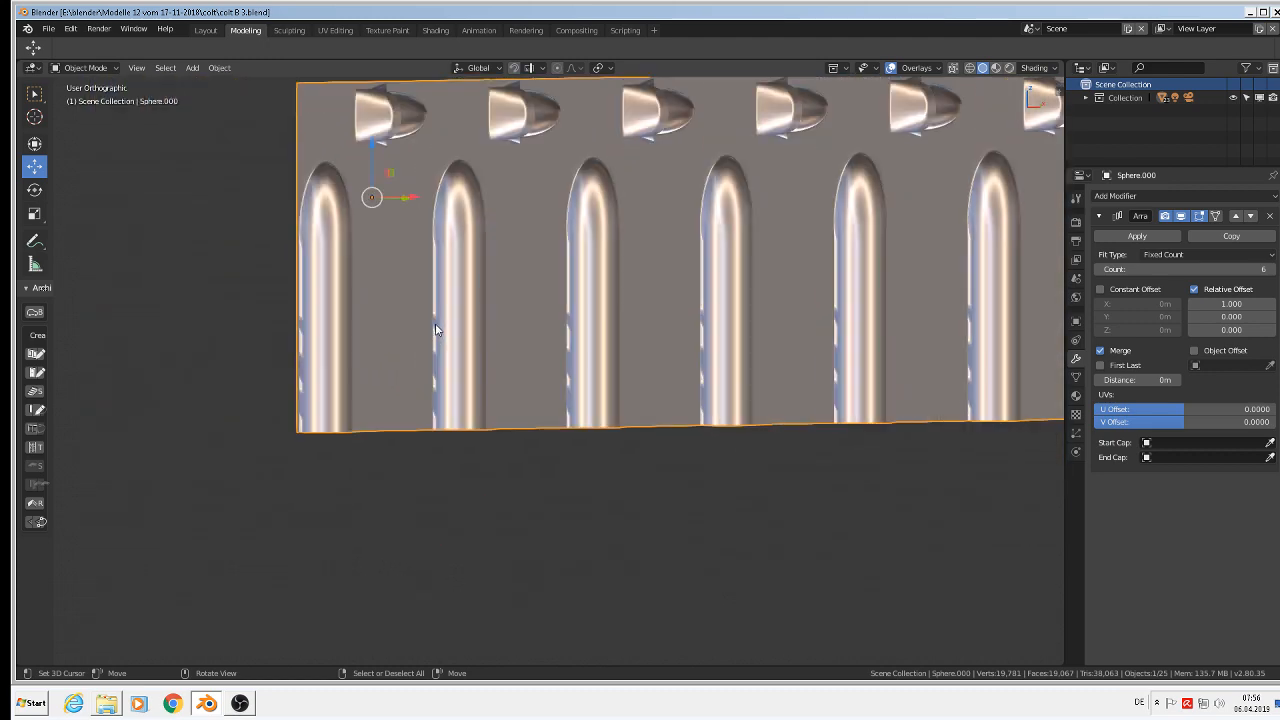